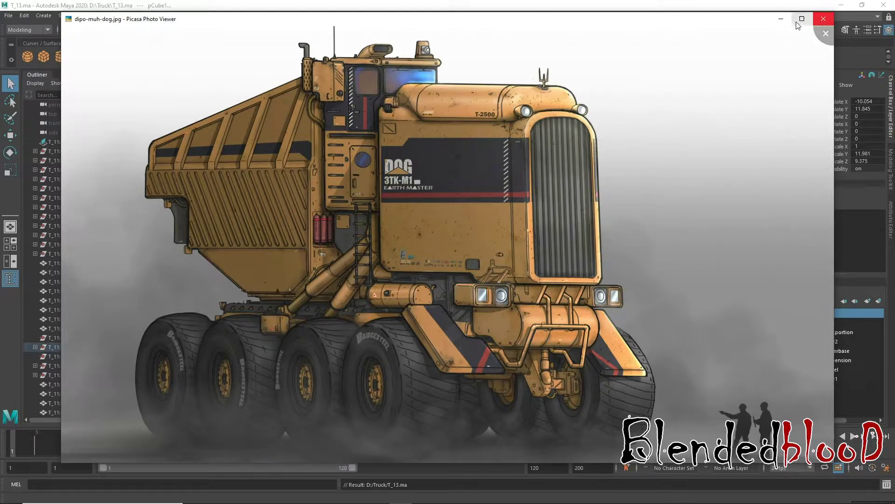
- Close the dipo-muh-dog.jpg concept image in Picasa Photo Viewer
click(826, 33)
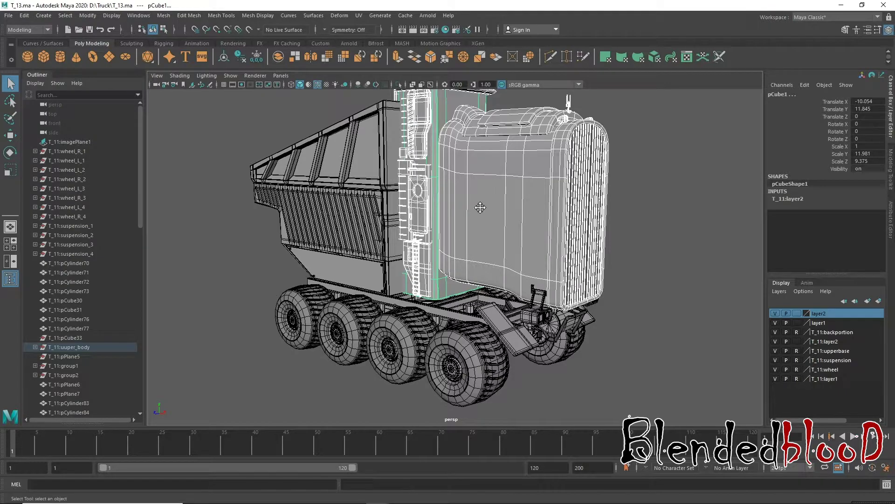
- Hide the wheel, suspension, upperbase and backportion layers, then clear the selection
mouse_move(480, 210)
alt+mouse_down()
mouse_move(511, 220)
mouse_move(529, 309)
alt+mouse_up()
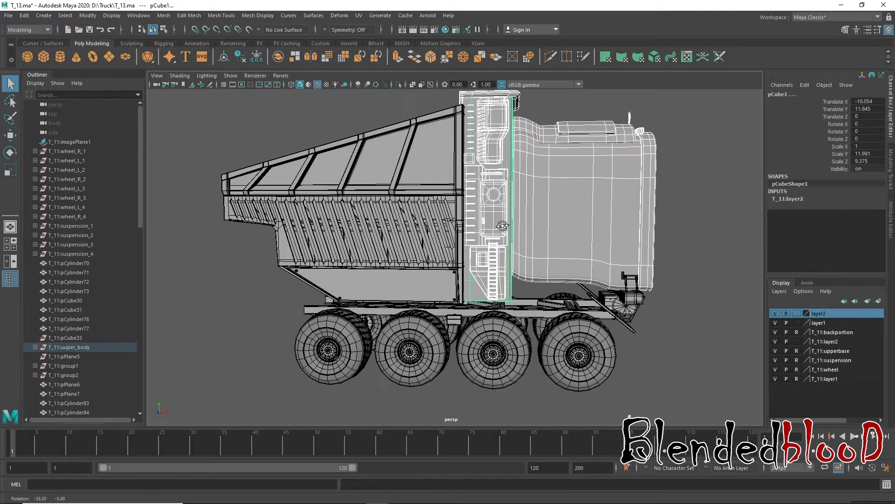
alt+middle_drag(430, 142, 424, 169)
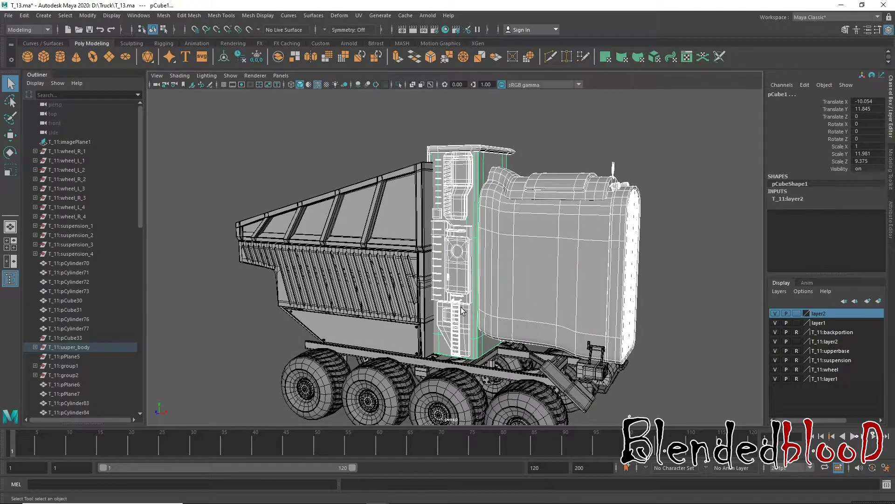
alt+middle_drag(462, 310, 457, 253)
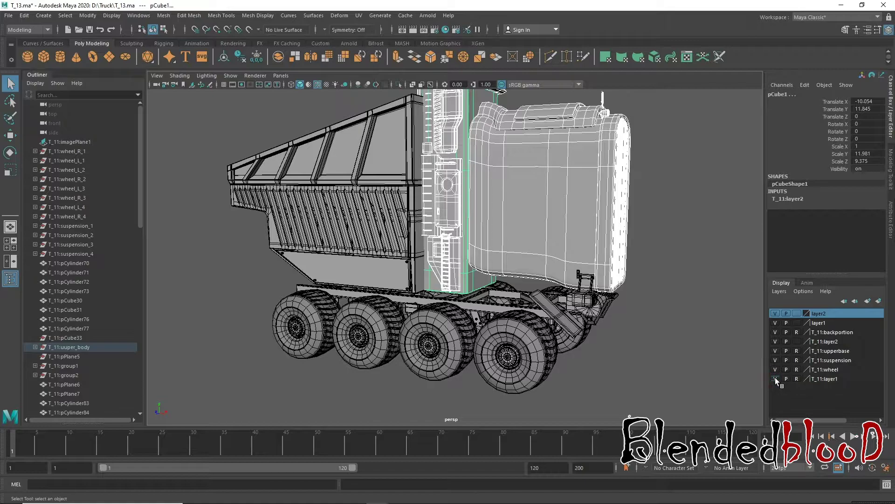
click(775, 378)
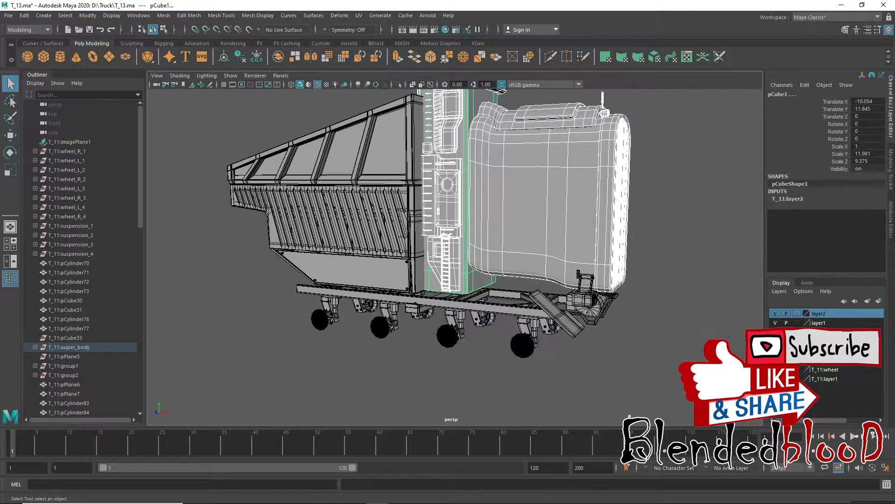
click(775, 359)
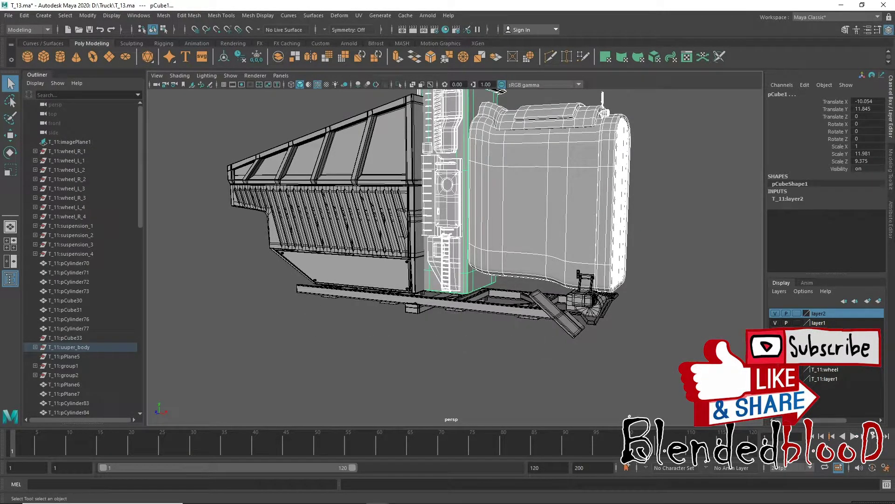
click(775, 350)
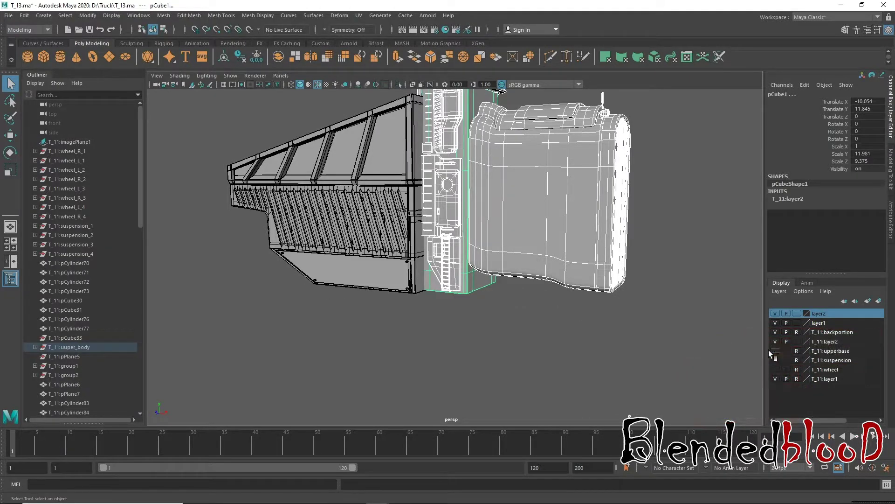
alt+middle_drag(709, 314, 700, 371)
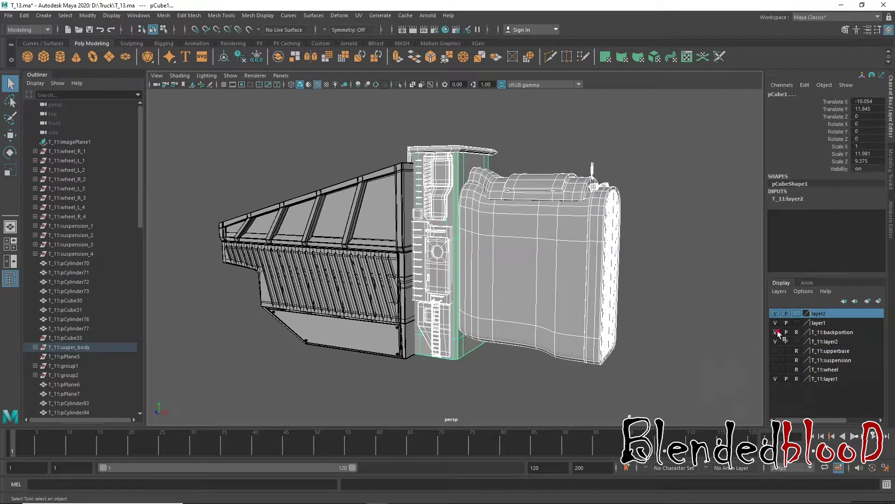
click(775, 331)
click(775, 332)
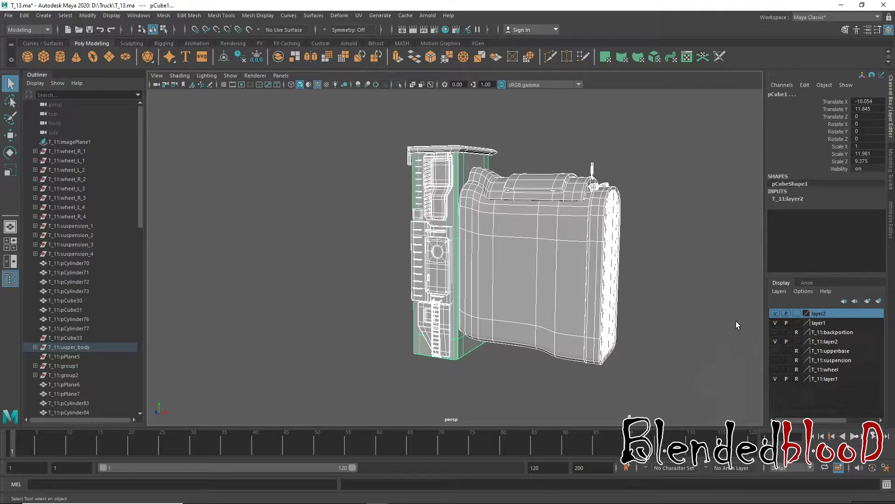
click(774, 312)
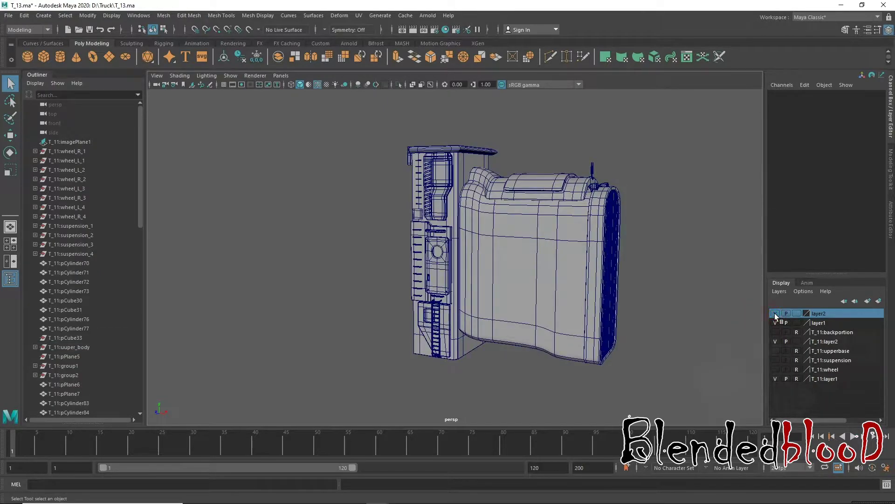
- Restore layer2's display and set layer1 to reference (R)
click(774, 313)
click(797, 322)
click(780, 291)
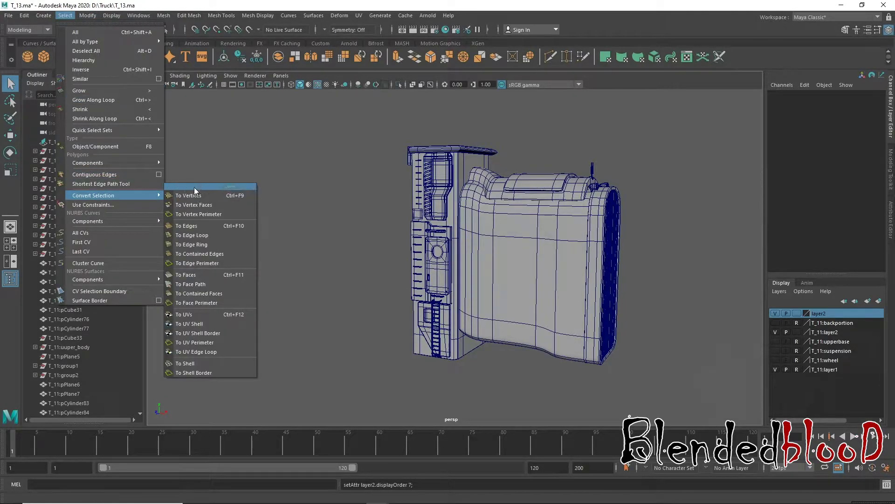
- Tear off the Convert Selection and Mesh Tools menus as floating panels, moved aside
click(194, 186)
drag(201, 173, 110, 142)
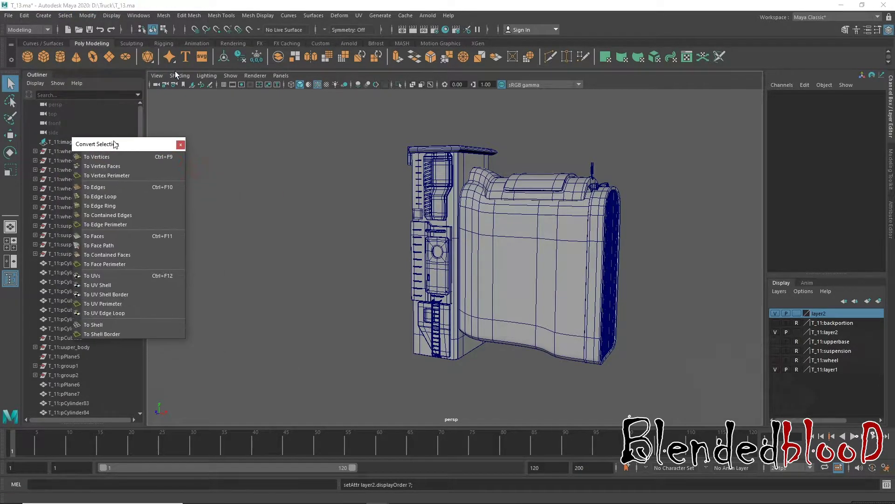
click(217, 19)
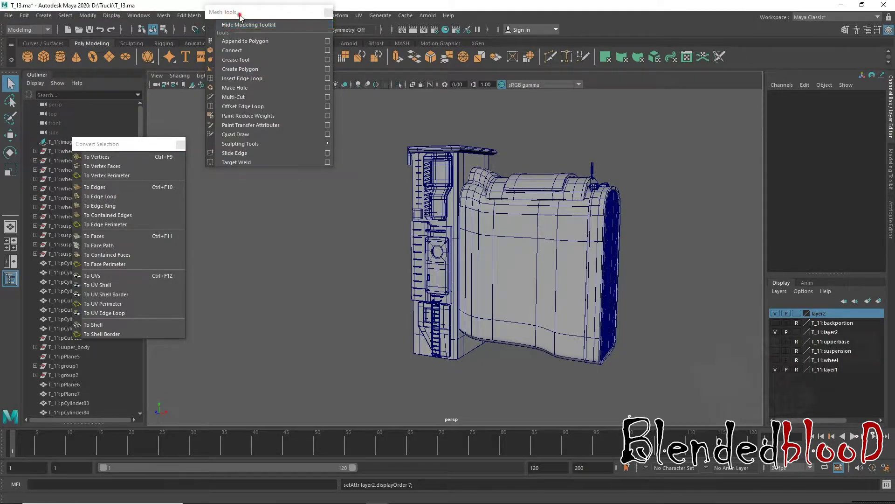
drag(240, 10, 707, 85)
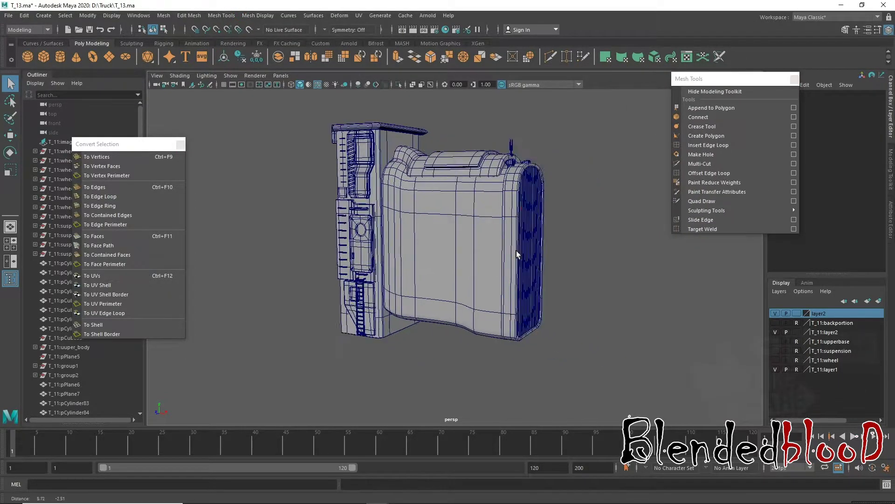
- Orbit to the part's right side and enable Wireframe on Shaded
alt+middle_drag(592, 275, 456, 191)
alt+drag(456, 191, 329, 84)
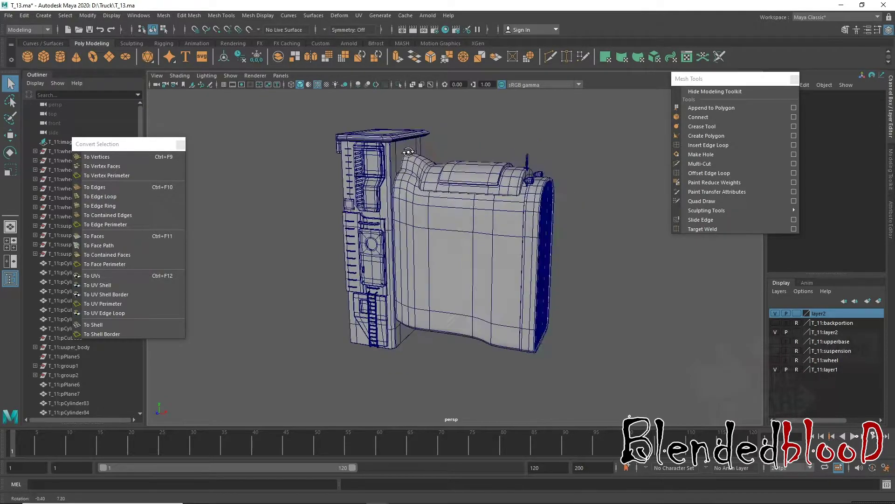
click(316, 84)
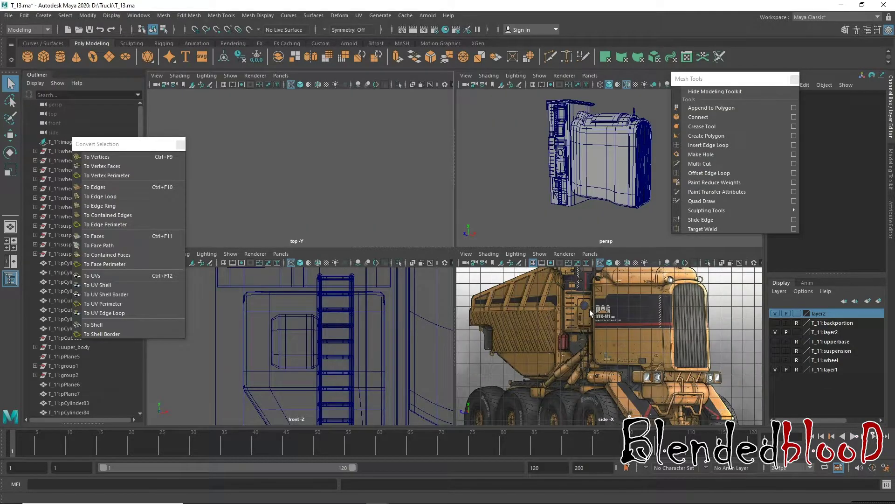
- Zoom the side view in on the concept image's cab
scroll(569, 322, up, 3)
scroll(560, 326, up, 3)
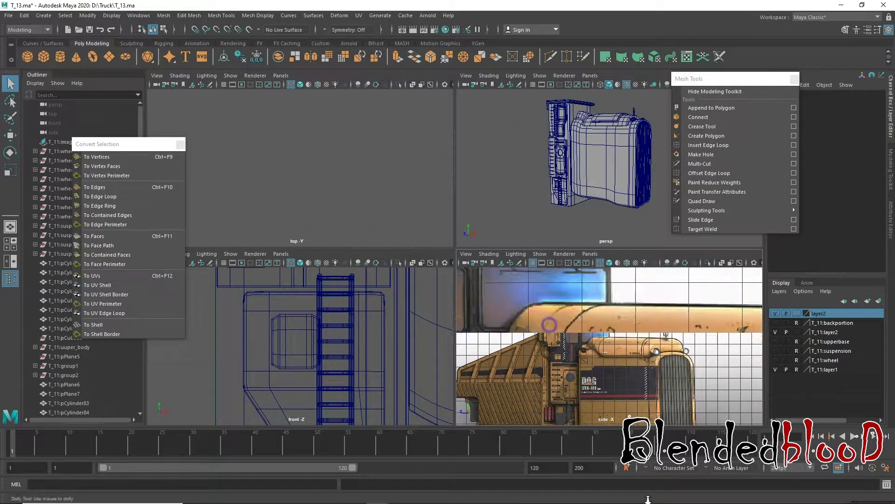
scroll(544, 331, up, 3)
scroll(637, 340, up, 3)
scroll(637, 341, down, 4)
scroll(561, 338, up, 2)
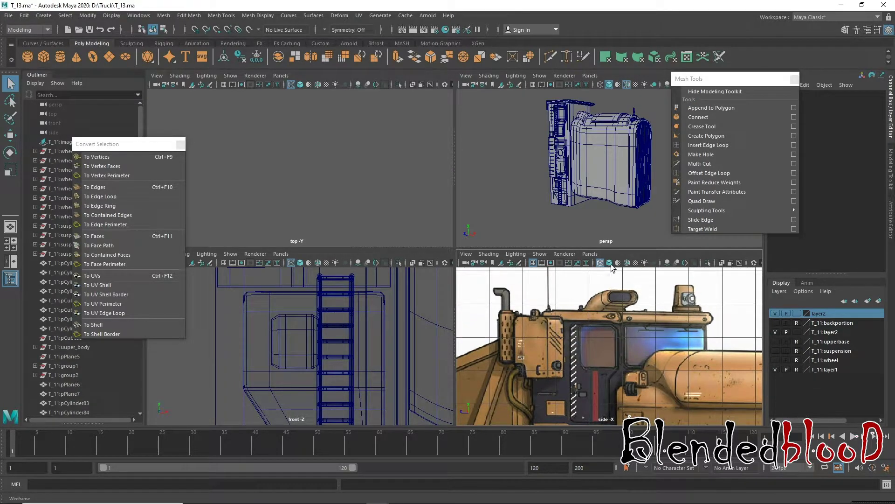
scroll(561, 328, down, 2)
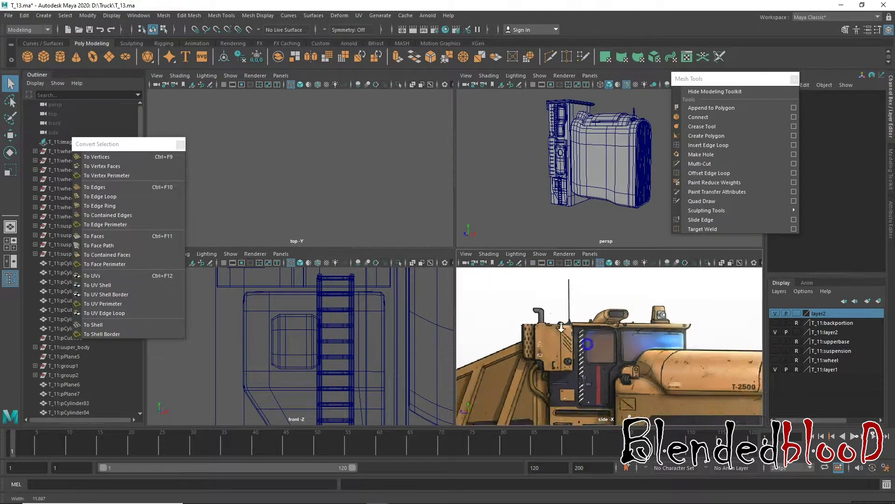
scroll(561, 327, down, 2)
scroll(583, 329, down, 2)
scroll(583, 329, down, 2)
scroll(583, 329, down, 1)
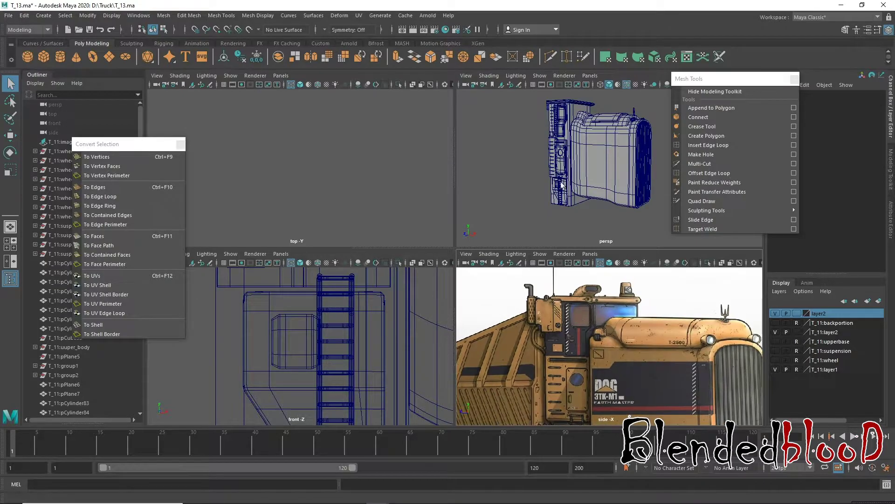
- Orbit and zoom the perspective view onto the ladder and vents
alt+drag(546, 173, 628, 178)
scroll(625, 180, up, 2)
scroll(616, 182, up, 2)
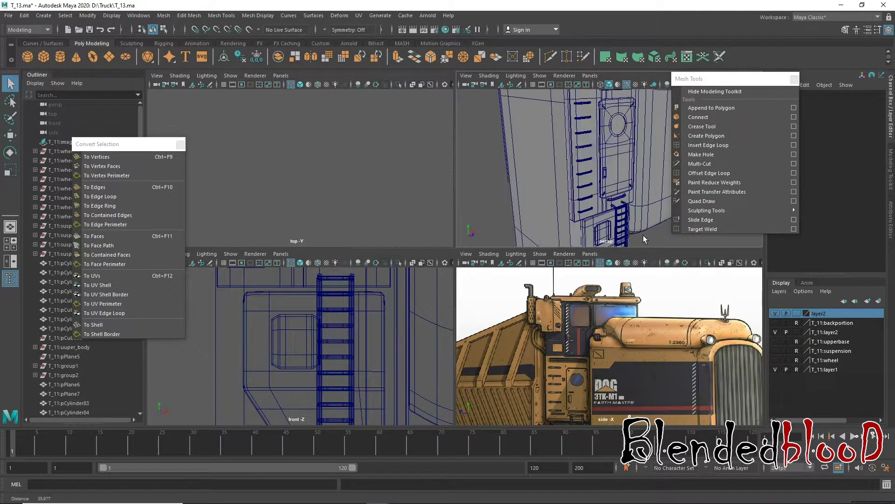
scroll(606, 184, up, 2)
scroll(597, 187, up, 2)
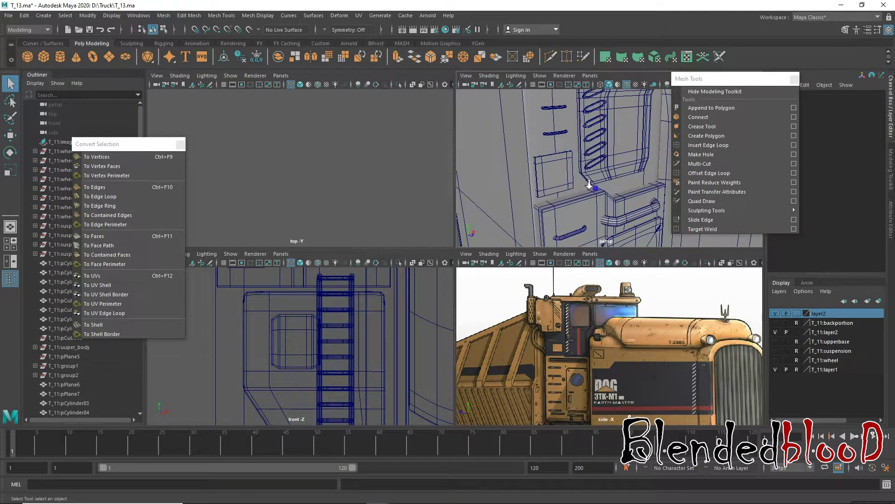
alt+drag(589, 184, 580, 242)
mouse_move(561, 327)
alt+middle_down()
mouse_move(581, 333)
mouse_move(558, 350)
alt+middle_up()
scroll(611, 317, up, 1)
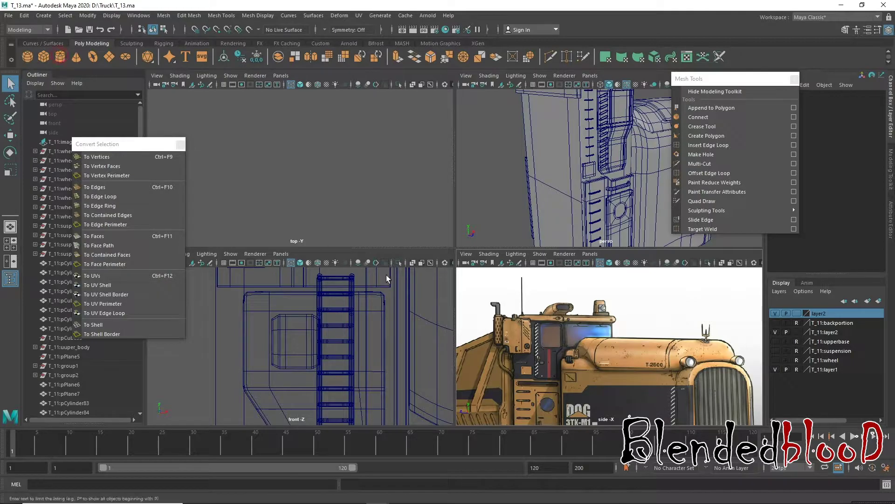
- Move pCylinder26 along Z and X, then up to the exhaust stack position
click(384, 242)
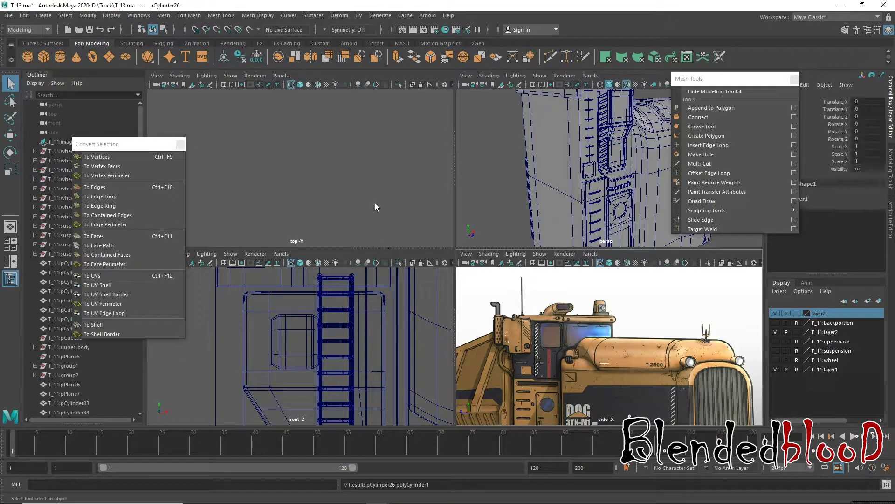
key(w)
scroll(368, 189, down, 1)
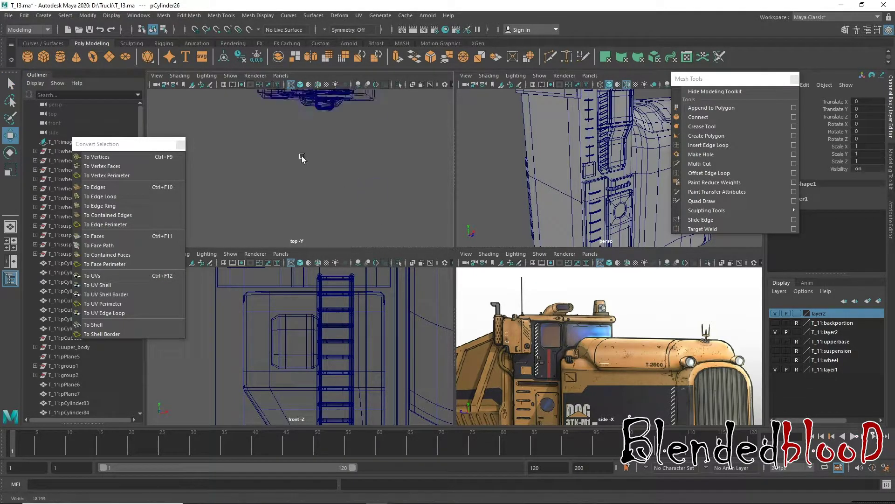
scroll(263, 146, down, 1)
scroll(263, 145, down, 1)
scroll(422, 194, down, 1)
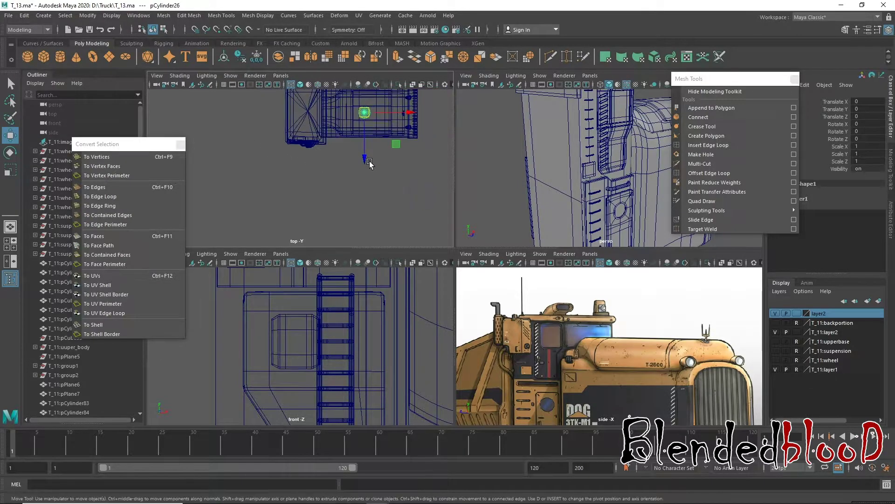
mouse_move(364, 159)
mouse_down()
mouse_move(364, 204)
mouse_move(364, 197)
mouse_up()
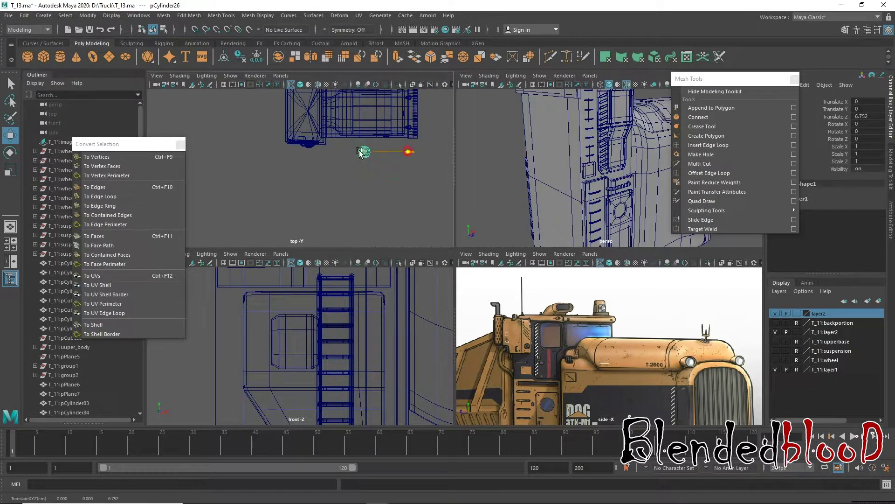
drag(407, 152, 337, 154)
scroll(609, 345, down, 2)
scroll(608, 345, down, 2)
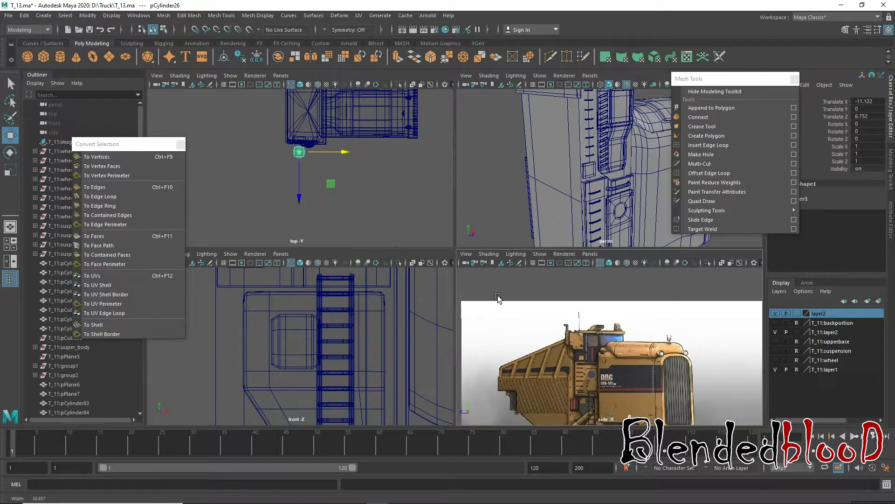
scroll(508, 396, down, 2)
scroll(509, 397, down, 2)
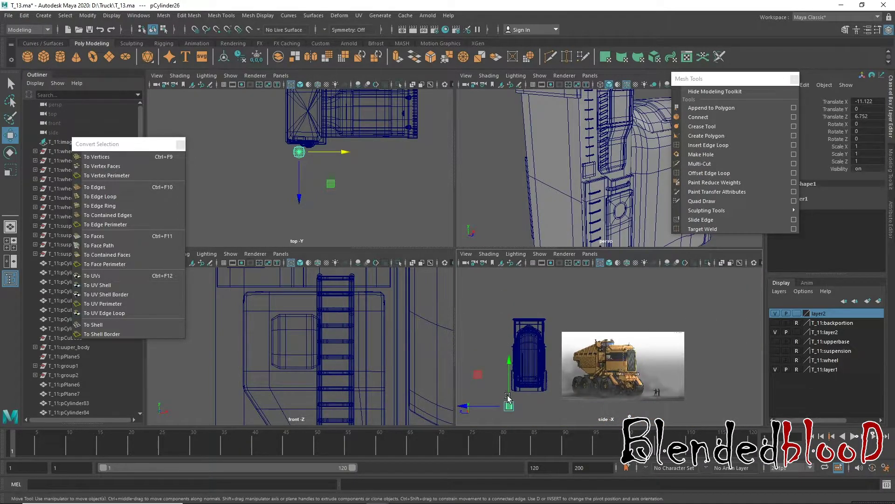
drag(533, 391, 612, 347)
- Scale the cylinder down to 0.229 and raise it higher onto the stack
scroll(613, 350, up, 2)
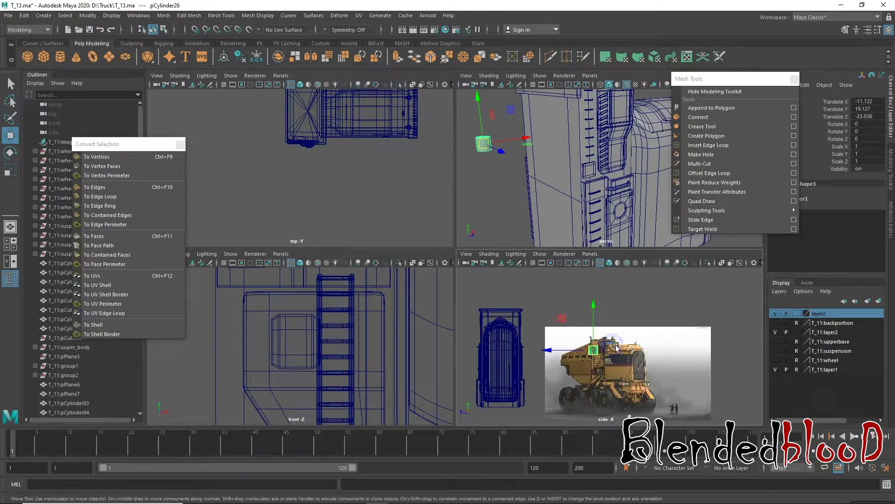
scroll(615, 357, up, 2)
scroll(616, 365, up, 2)
scroll(613, 368, up, 2)
scroll(608, 373, up, 2)
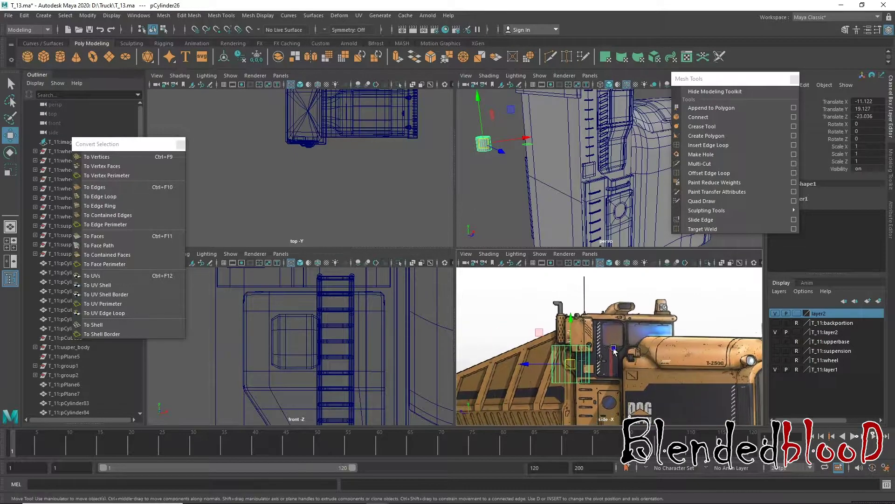
scroll(604, 377, up, 2)
key(r)
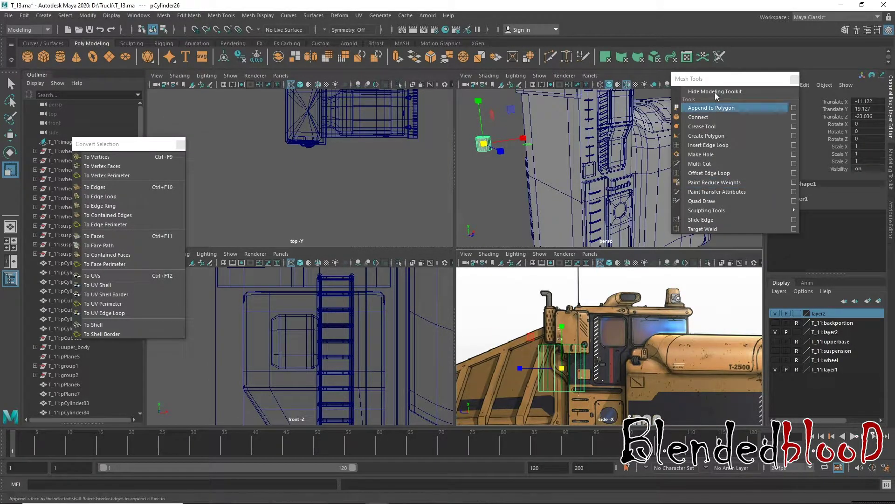
drag(718, 79, 345, 25)
mouse_move(562, 368)
mouse_down()
mouse_move(532, 348)
mouse_move(550, 198)
mouse_up()
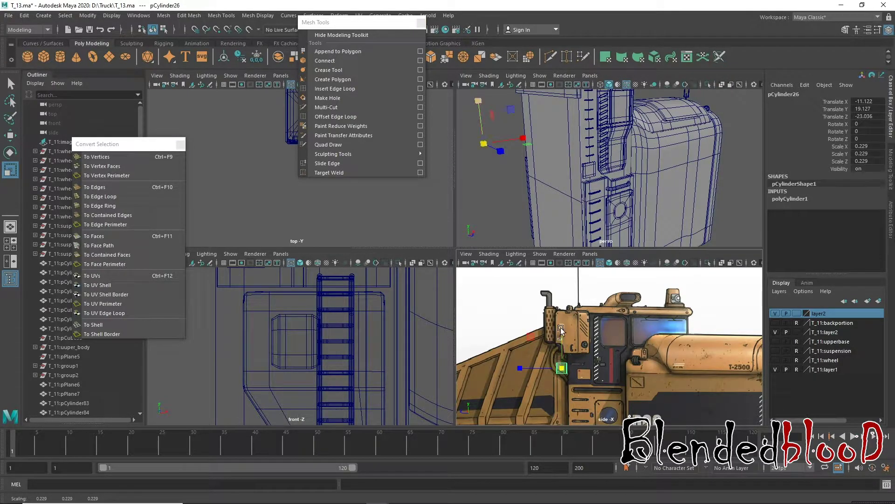
key(w)
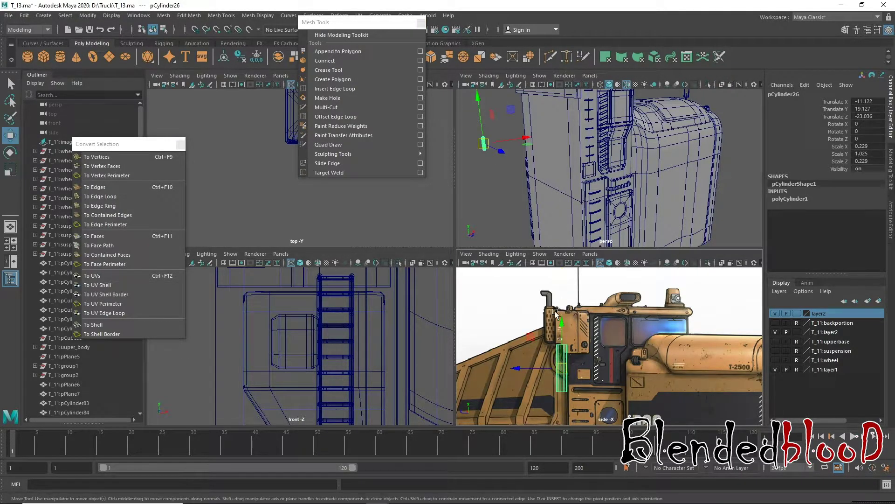
drag(560, 319, 562, 268)
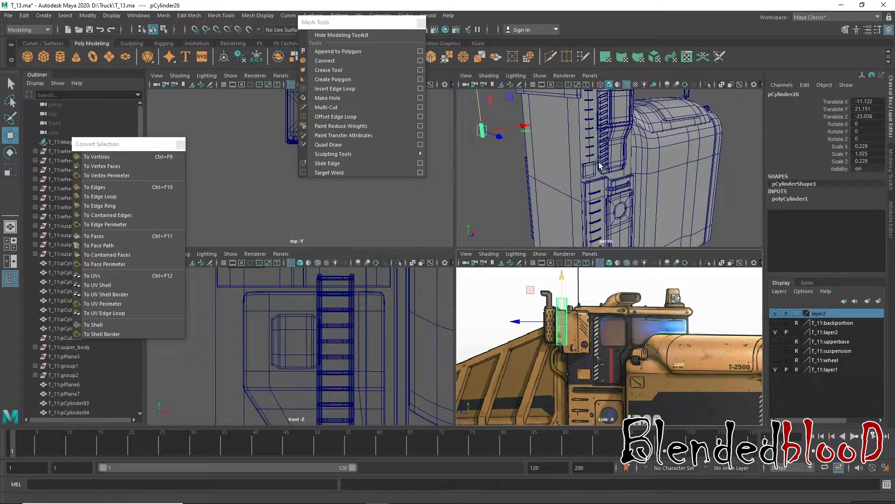
alt+drag(603, 170, 647, 194)
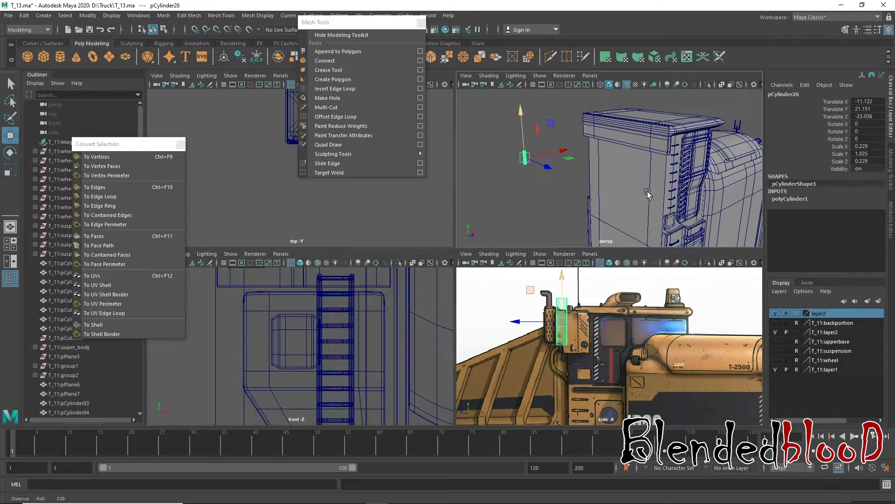
- Hide layer2 and T_11:layer2, then add the ladder pTorus21 to layer2
click(774, 313)
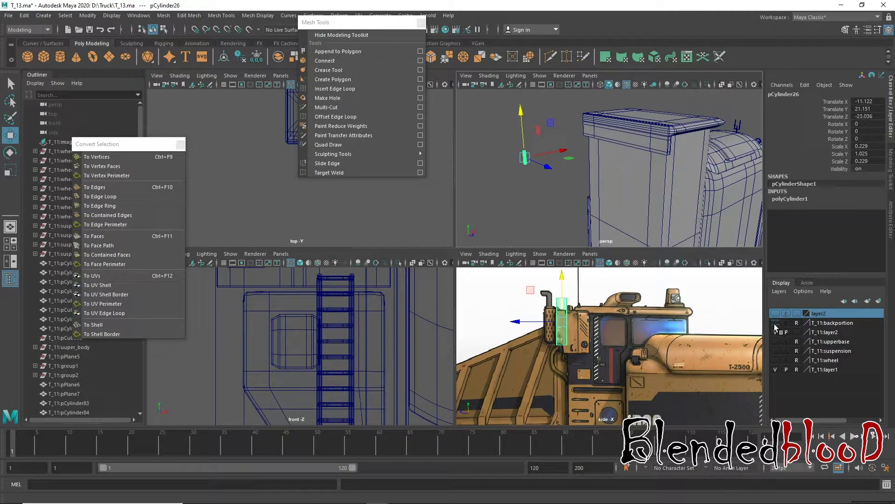
click(776, 331)
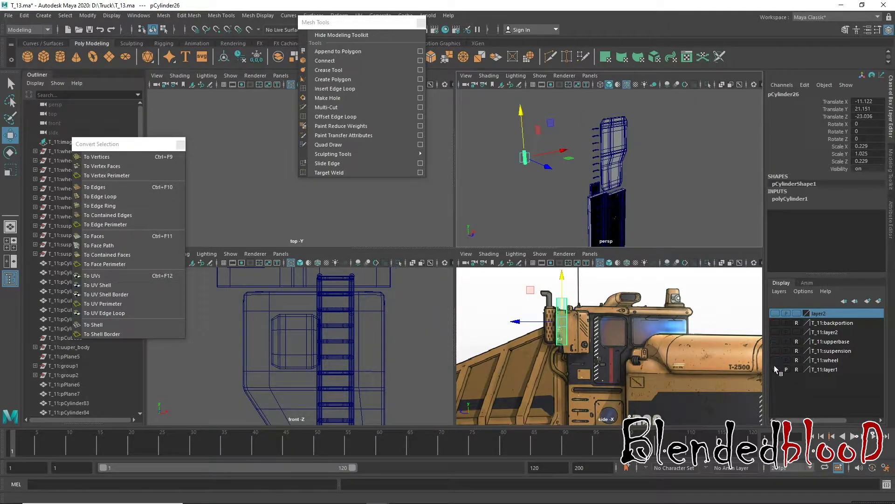
alt+drag(681, 213, 668, 204)
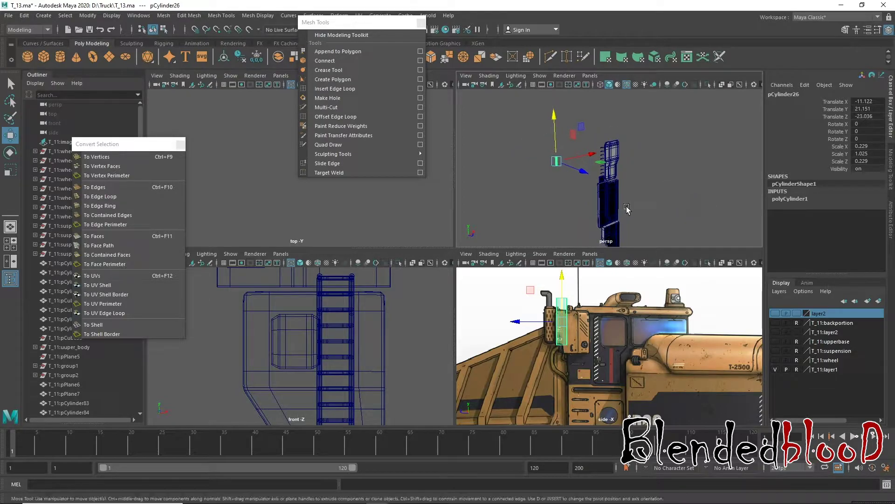
click(657, 168)
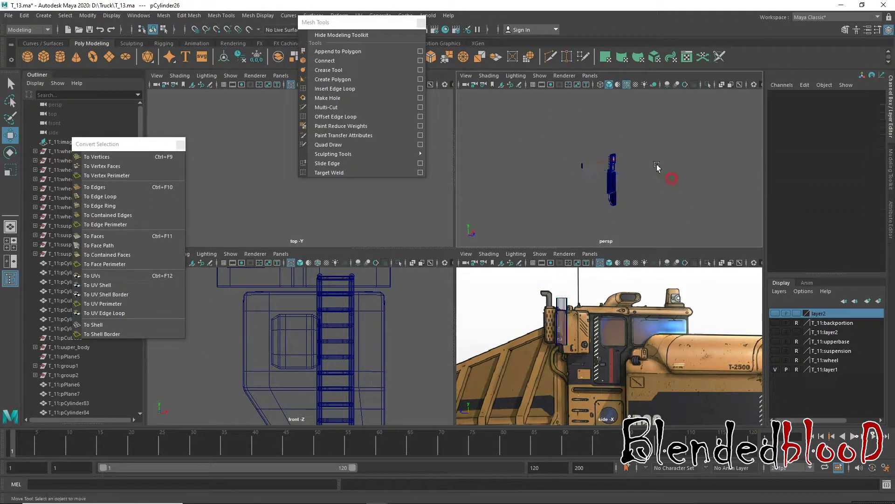
alt+drag(643, 145, 600, 213)
click(612, 179)
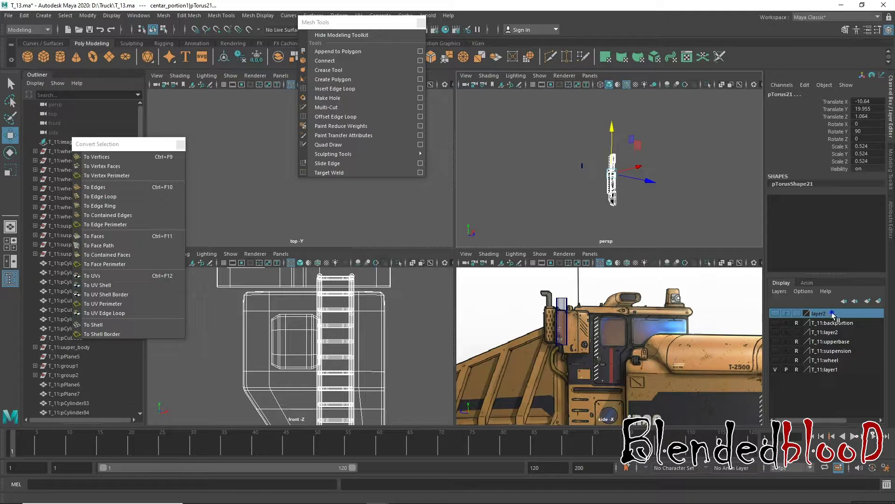
right_click(833, 316)
click(844, 335)
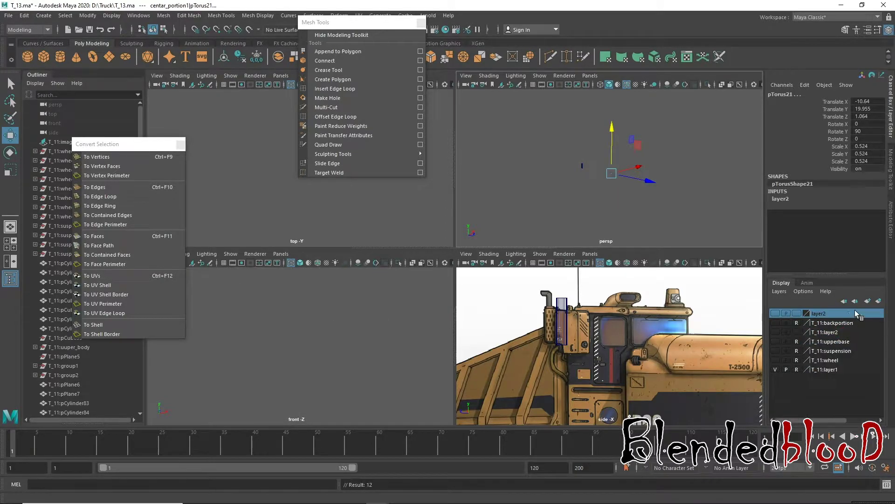
- Create a new layer1, add the remaining ladder geometry to layer2, and select layer1
click(878, 301)
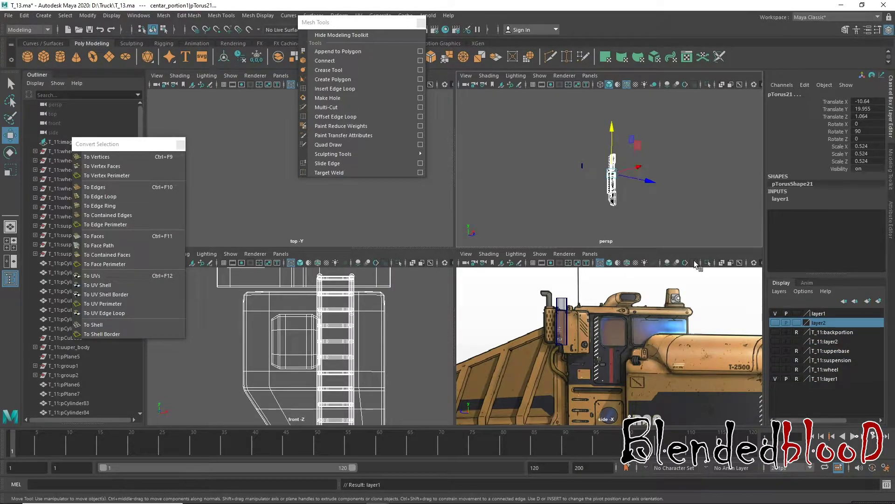
click(648, 205)
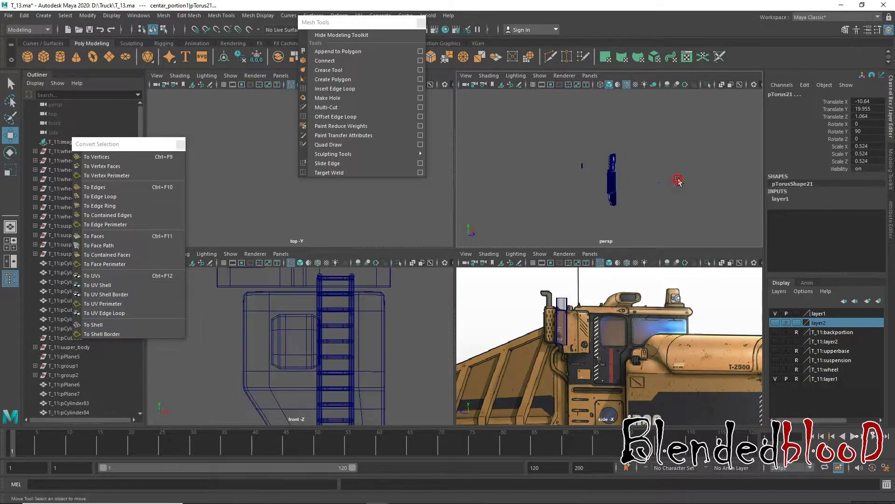
scroll(639, 190, up, 4)
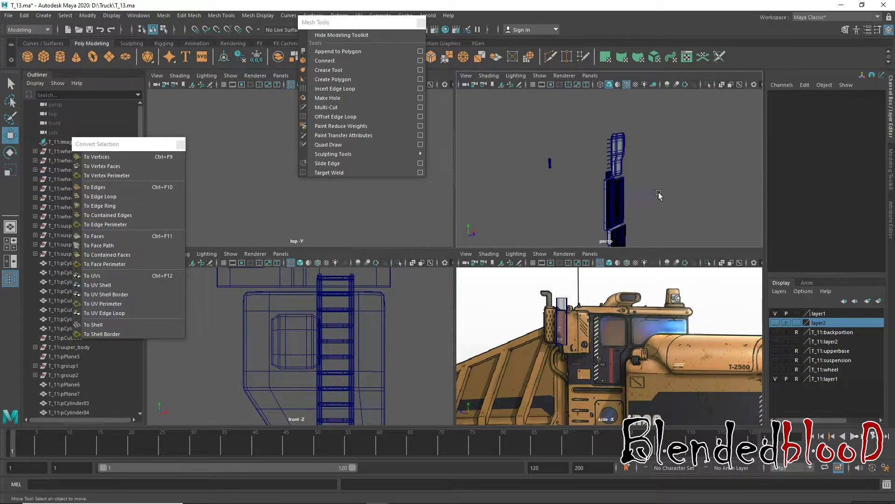
mouse_move(659, 195)
alt+mouse_down()
mouse_move(598, 129)
mouse_move(702, 246)
alt+mouse_up()
right_click(823, 325)
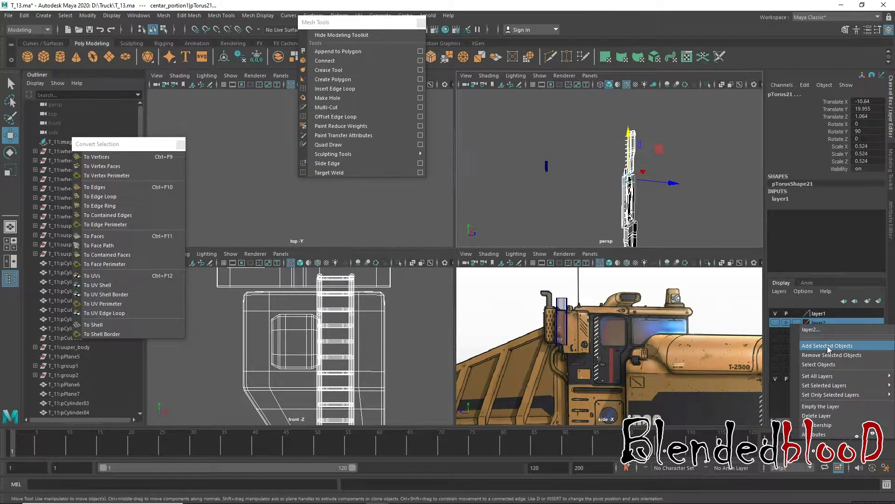
click(835, 346)
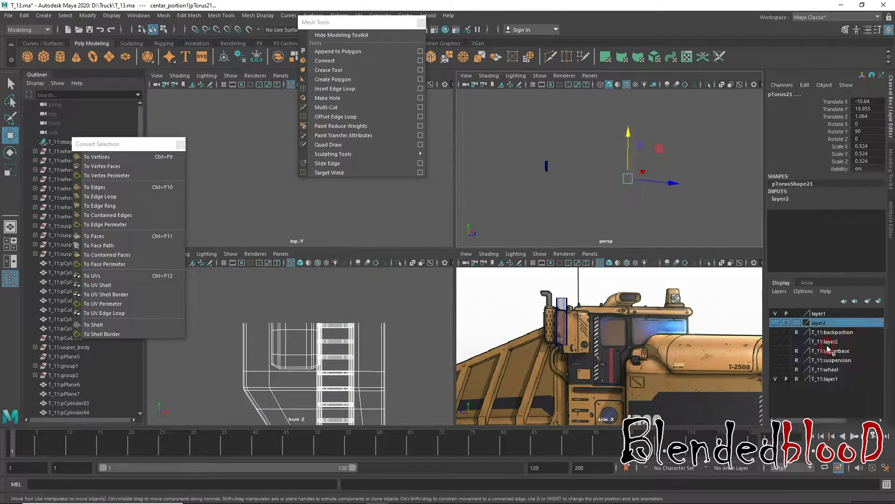
click(825, 316)
- Give the exhaust cylinder 20 axis and 12 height subdivisions in polyCylinder1
drag(508, 134, 584, 211)
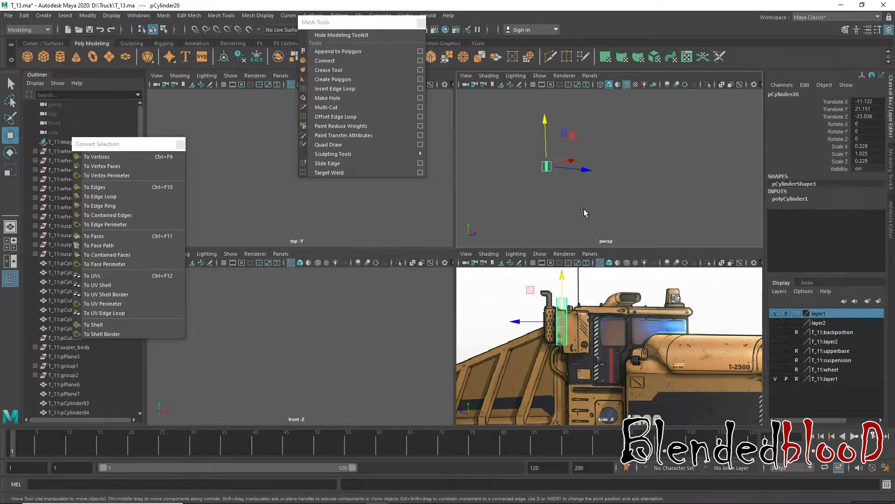
key(f)
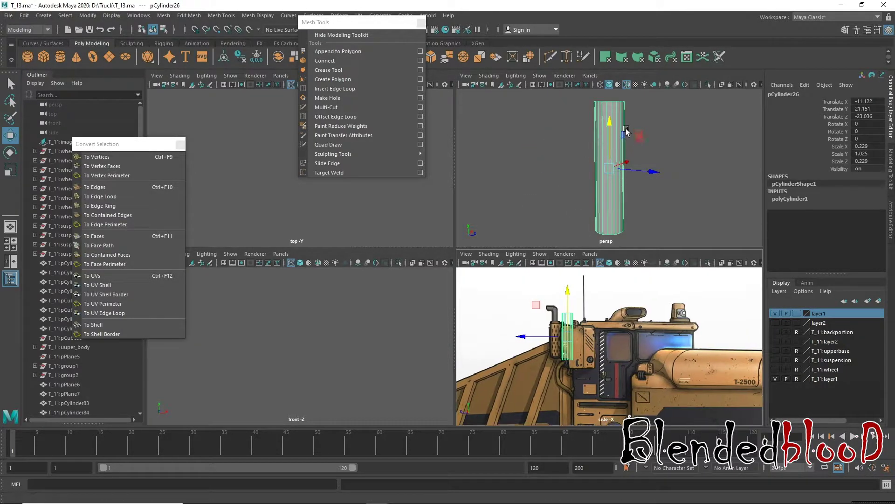
alt+drag(627, 158, 713, 184)
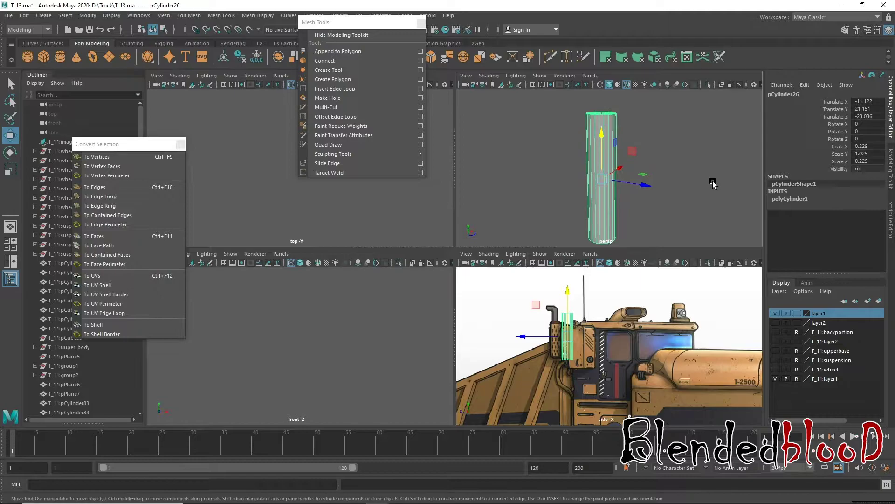
click(794, 199)
click(830, 221)
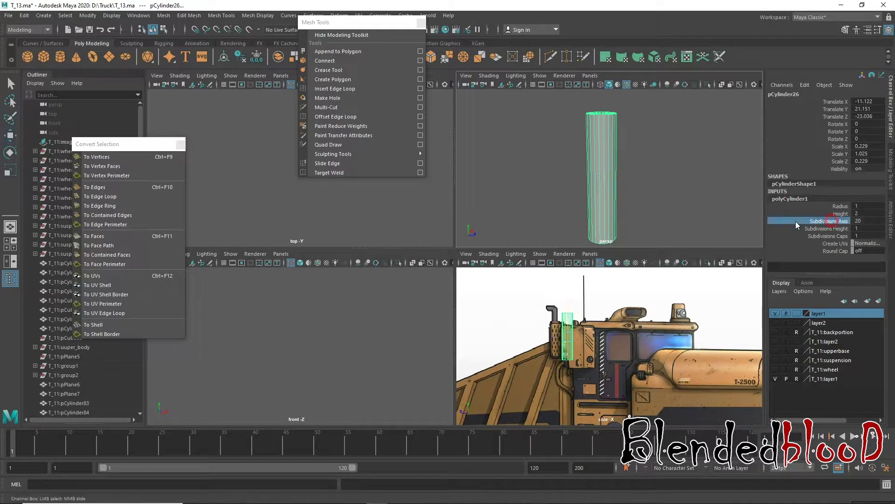
middle_drag(634, 193, 634, 190)
click(835, 230)
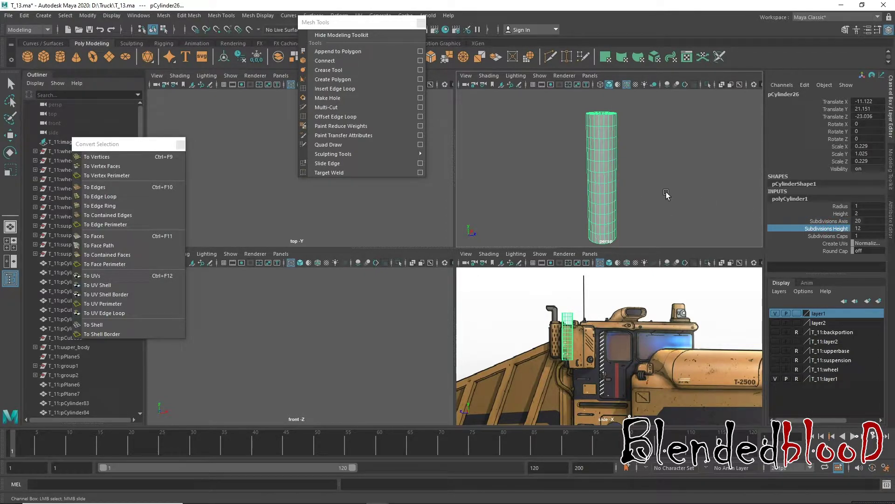
- Frame the cylinder in the top view with the Move tool active
key(w)
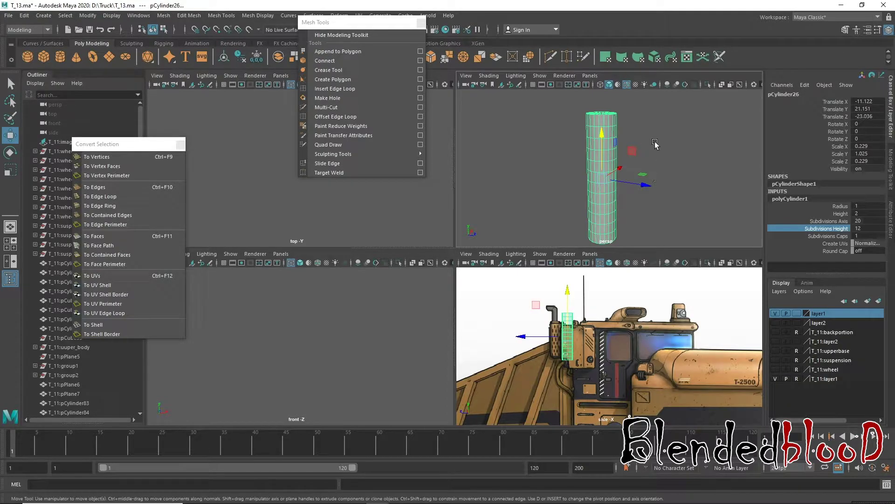
middle_click(268, 208)
key(f)
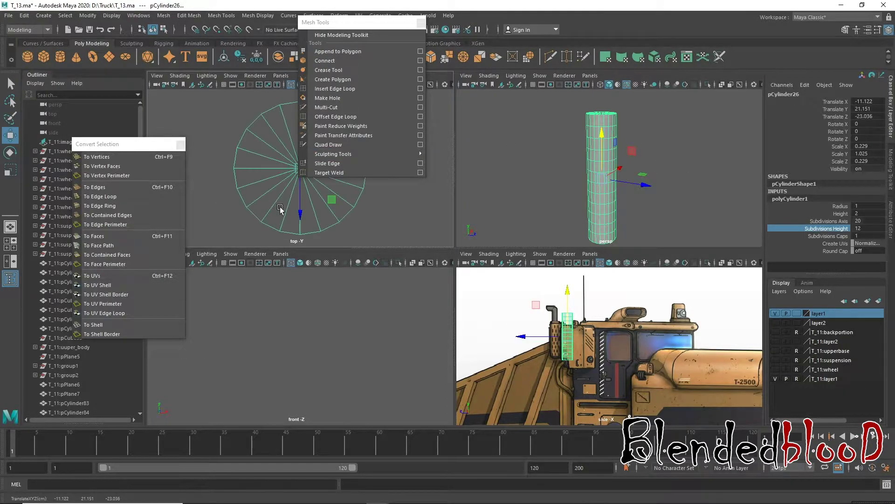
drag(350, 22, 463, 48)
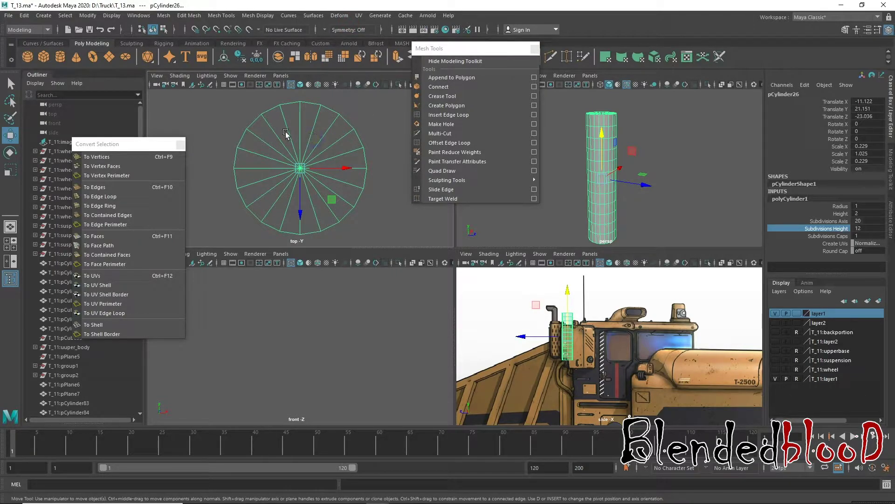
- Convert the cap centre vertices to faces, switch to face picking and maximize the perspective view
key(F9)
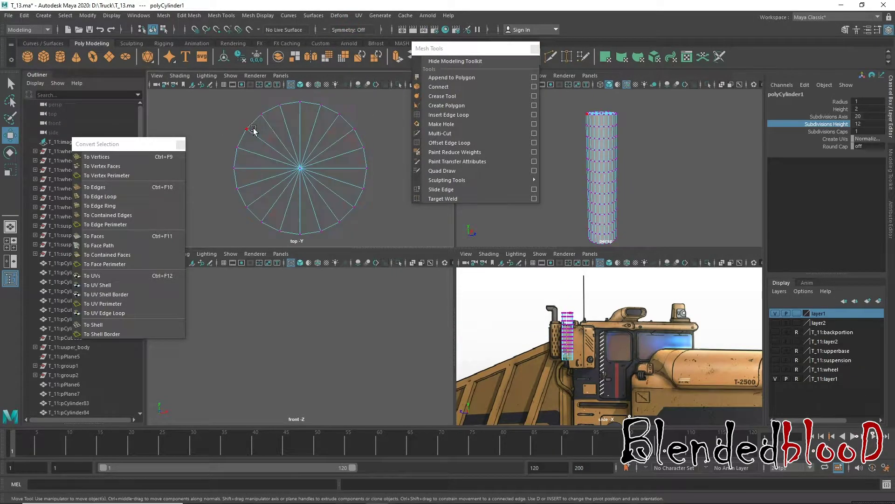
drag(277, 143, 345, 197)
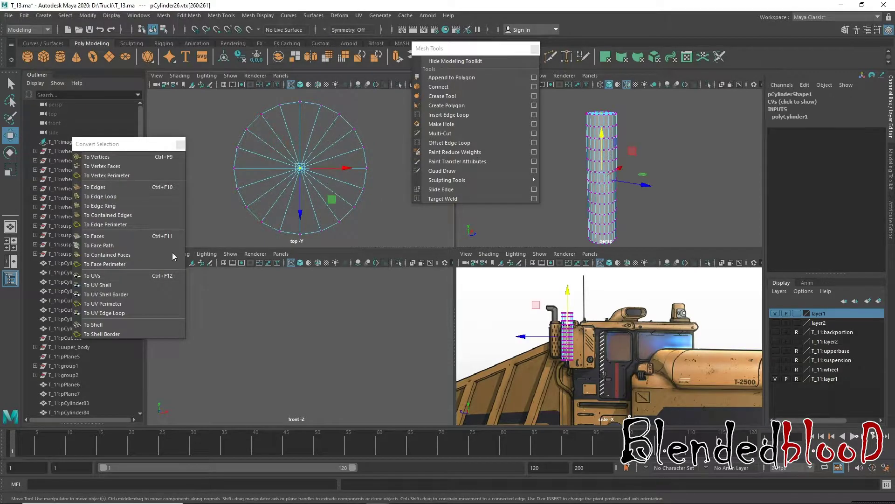
click(116, 236)
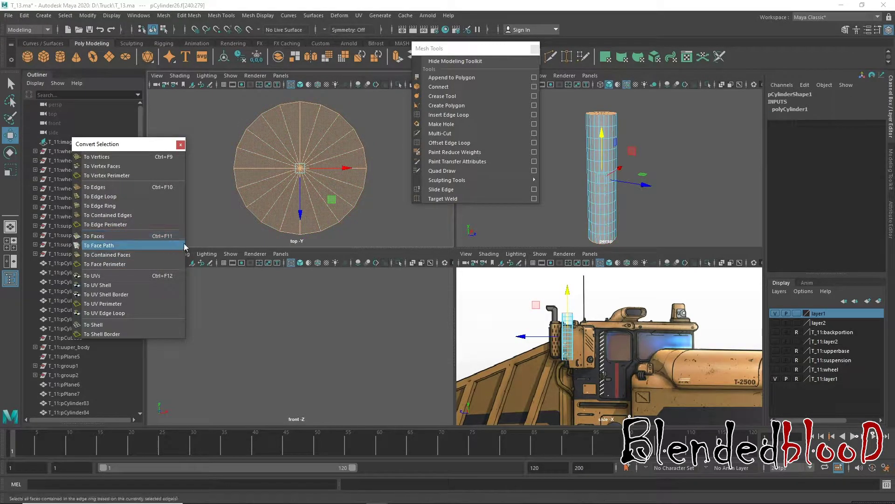
click(408, 205)
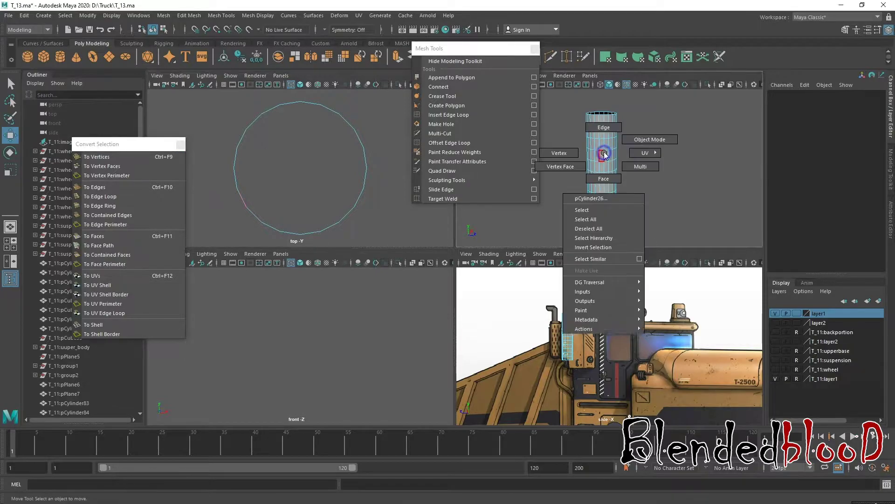
right_drag(606, 180, 607, 154)
key(space)
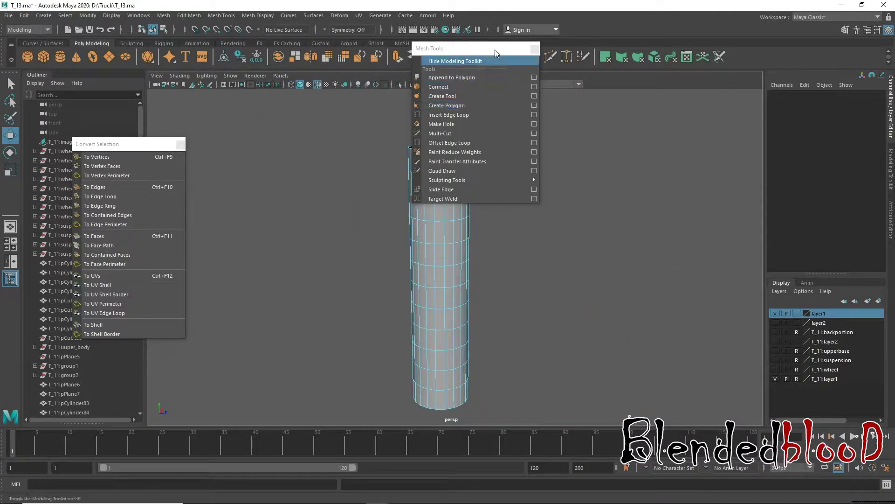
drag(466, 48, 267, 54)
mouse_move(410, 194)
ctrl+alt+mouse_down()
mouse_move(424, 220)
mouse_move(475, 208)
ctrl+alt+mouse_up()
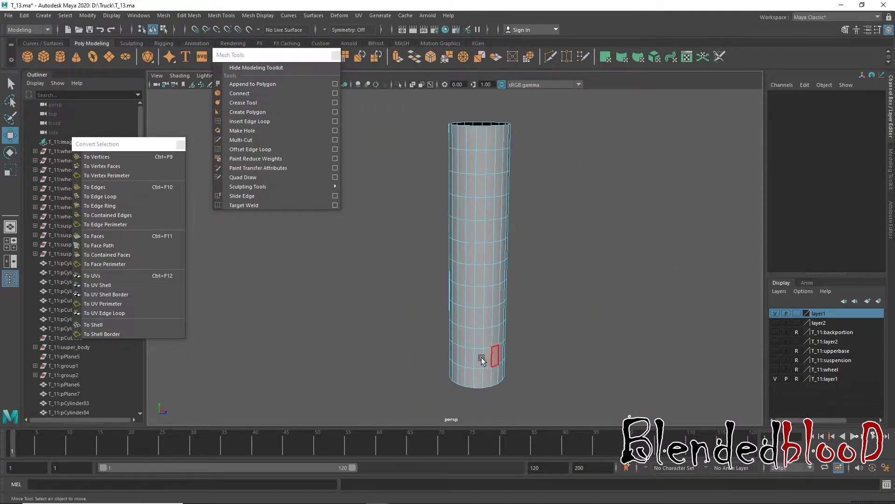
- Begin a staggered face selection on the cylinder's lower columns
click(479, 359)
scroll(479, 316, up, 2)
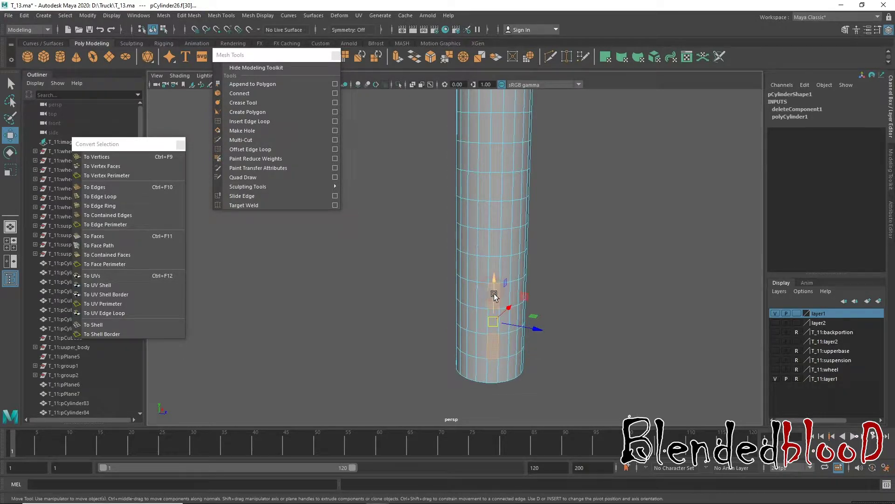
mouse_move(494, 296)
ctrl+alt+mouse_down()
mouse_move(485, 232)
mouse_move(537, 191)
mouse_move(487, 197)
ctrl+alt+mouse_up()
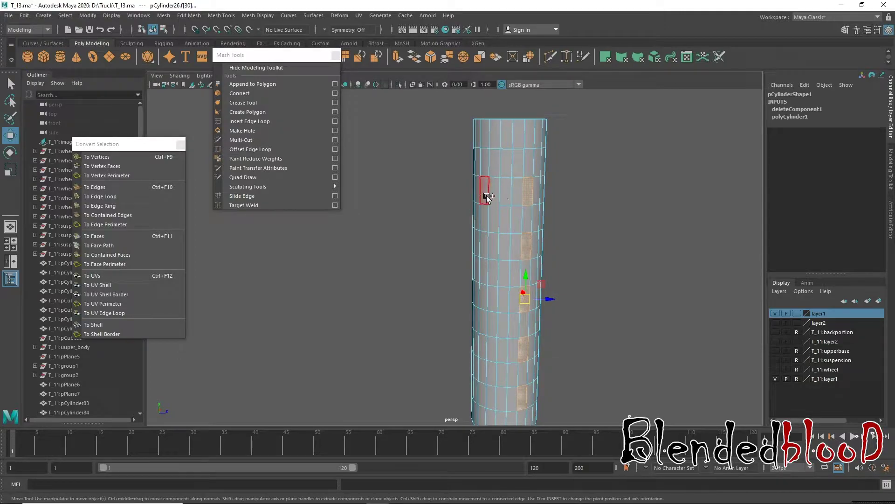
shift+click(482, 197)
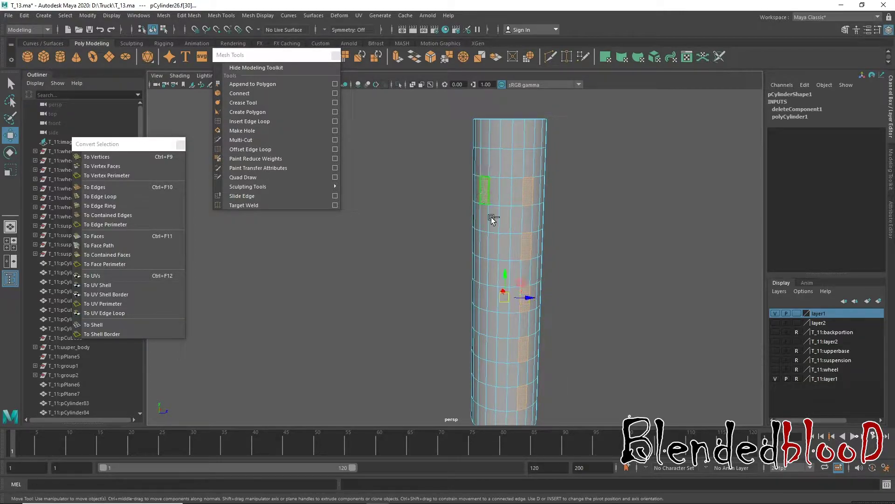
shift+click(481, 243)
alt+drag(599, 286, 518, 242)
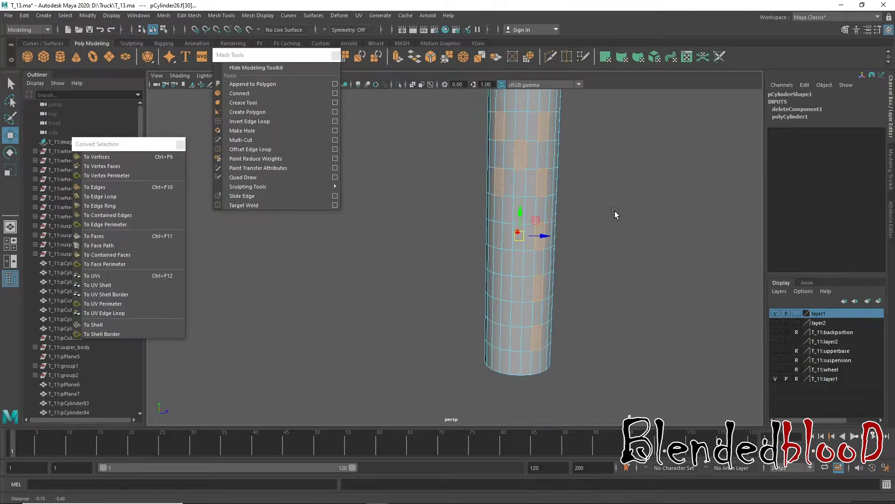
shift+right_drag(500, 243, 522, 207)
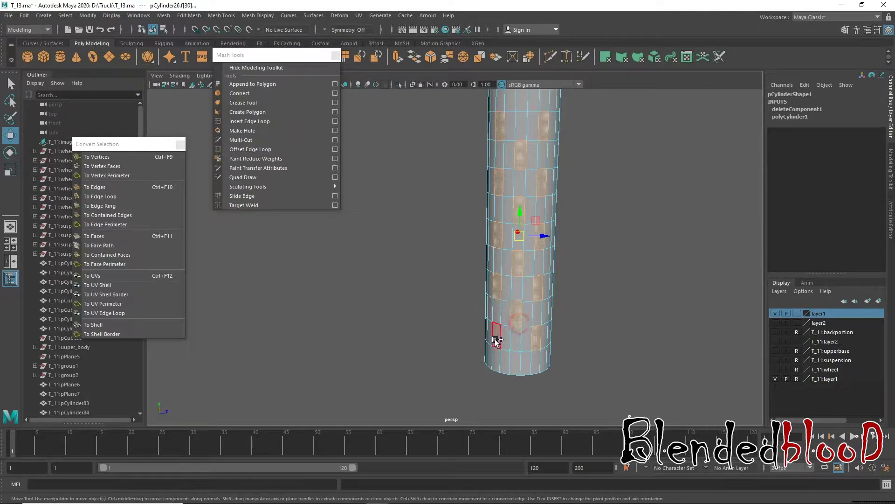
alt+drag(506, 328, 450, 361)
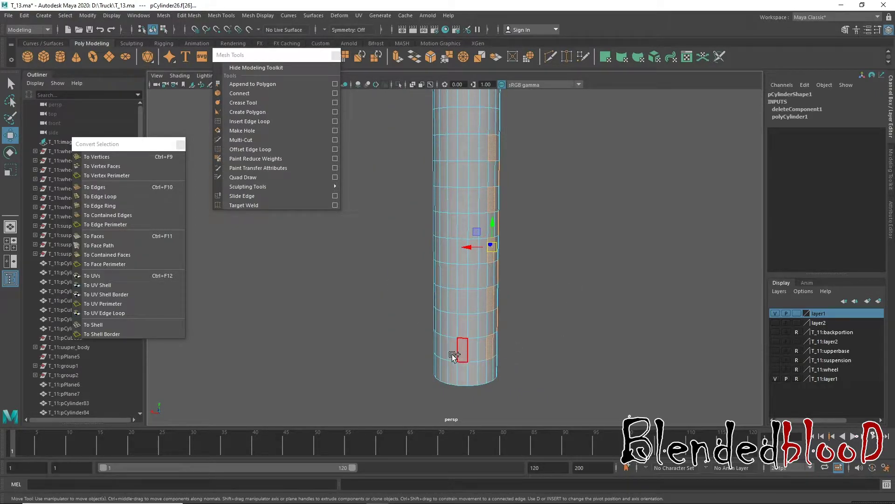
mouse_move(454, 356)
alt+mouse_down()
mouse_move(552, 340)
mouse_move(536, 355)
alt+mouse_up()
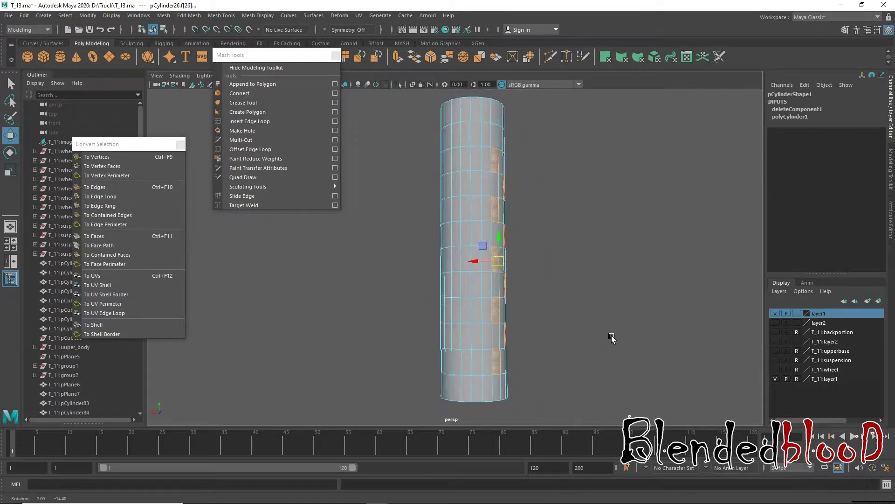
shift+click(454, 353)
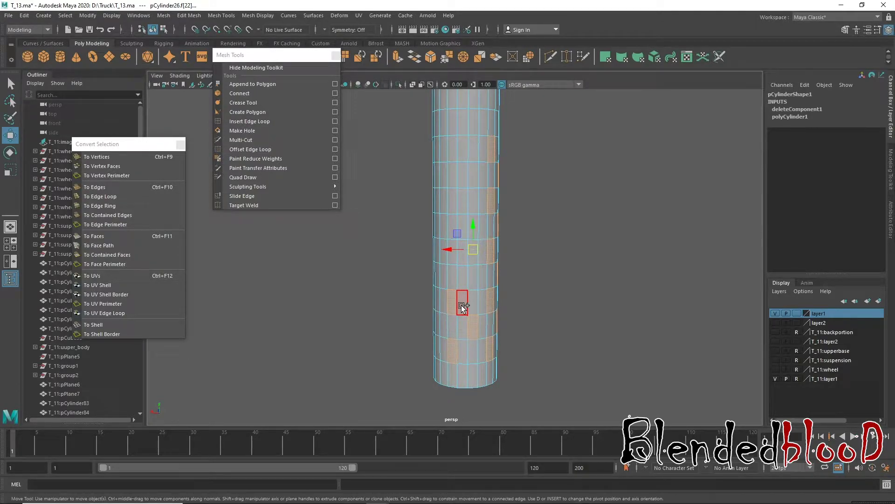
- Add alternating faces up the left side toward the cylinder's top
mouse_move(616, 326)
alt+mouse_down()
mouse_move(516, 322)
mouse_move(628, 328)
mouse_move(617, 323)
alt+mouse_up()
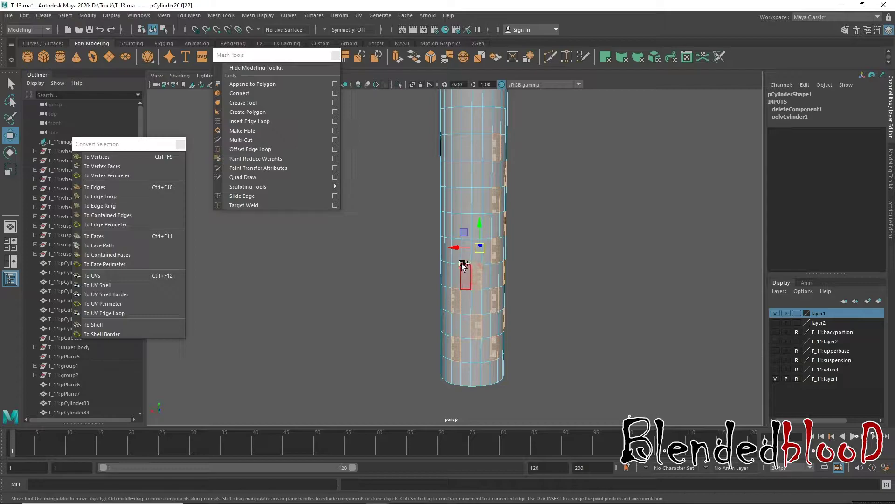
shift+click(456, 200)
shift+click(478, 172)
alt+middle_drag(474, 150, 501, 221)
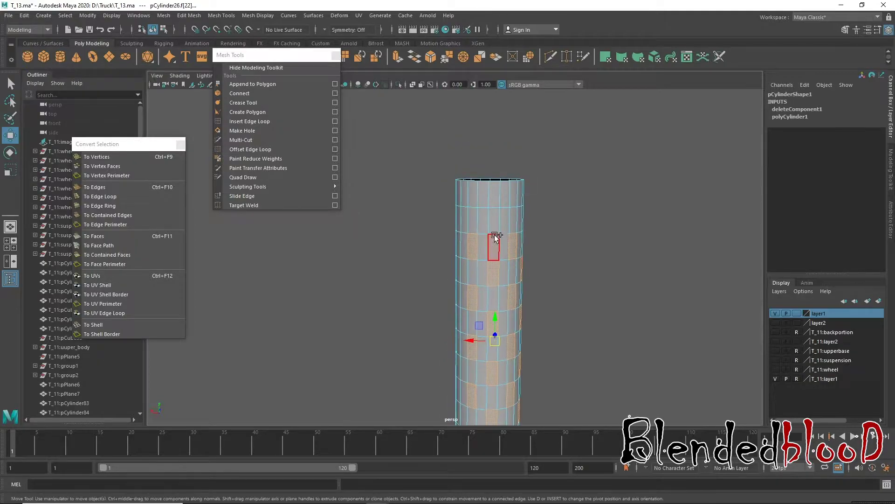
shift+click(494, 218)
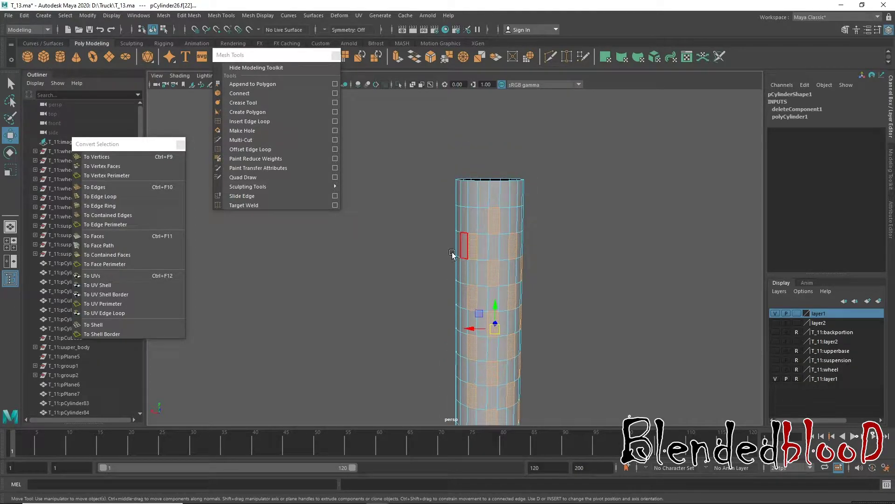
alt+drag(452, 253, 445, 171)
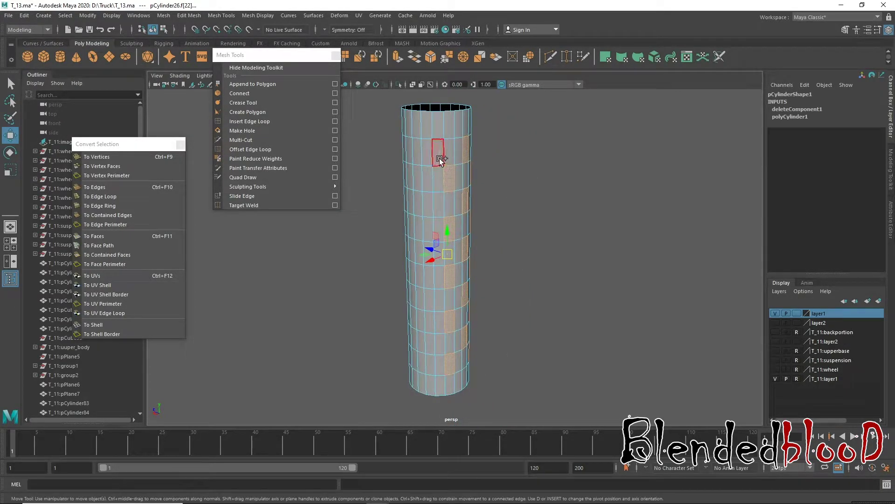
shift+click(425, 158)
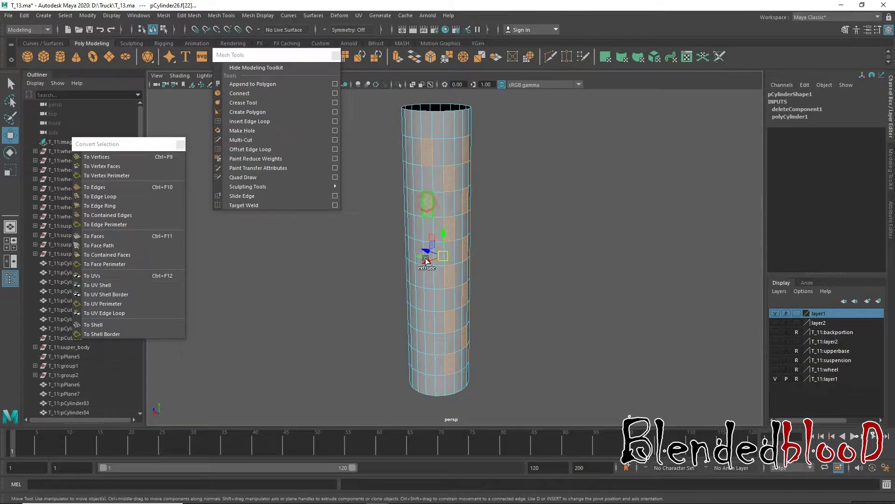
alt+drag(422, 279, 469, 224)
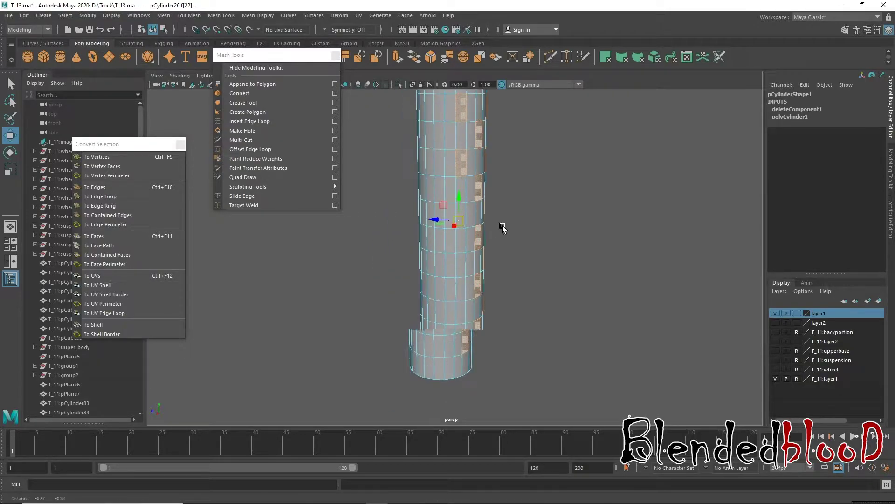
- Extend the alternating face pattern to further sides of the cylinder, tumbling to reach them
click(464, 206)
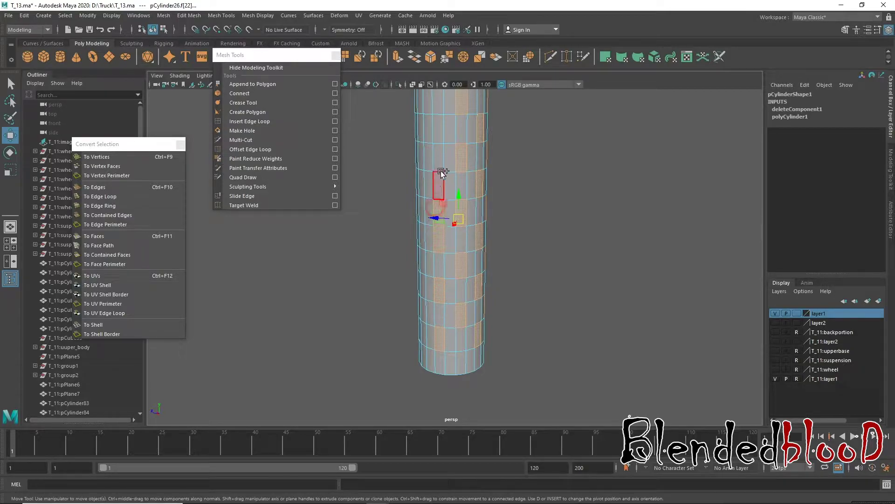
alt+drag(441, 158, 481, 172)
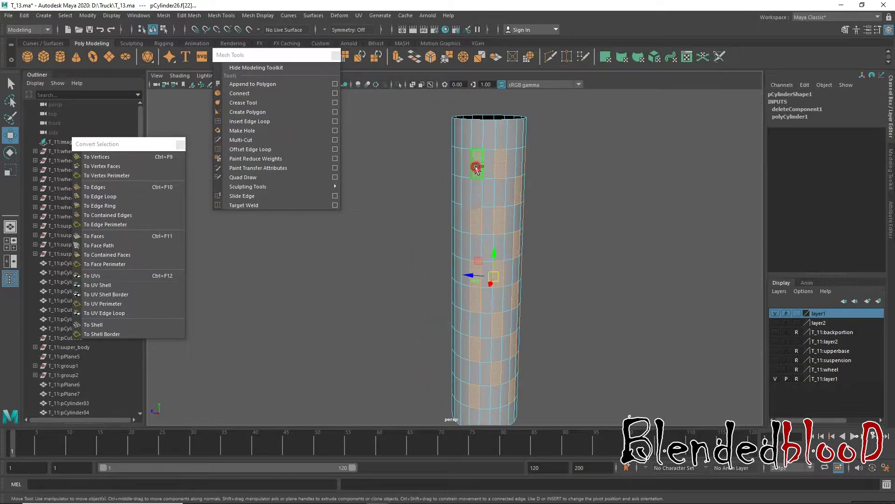
mouse_move(596, 256)
alt+mouse_down()
mouse_move(564, 256)
mouse_move(571, 254)
mouse_move(516, 194)
alt+mouse_up()
alt+drag(609, 236, 534, 209)
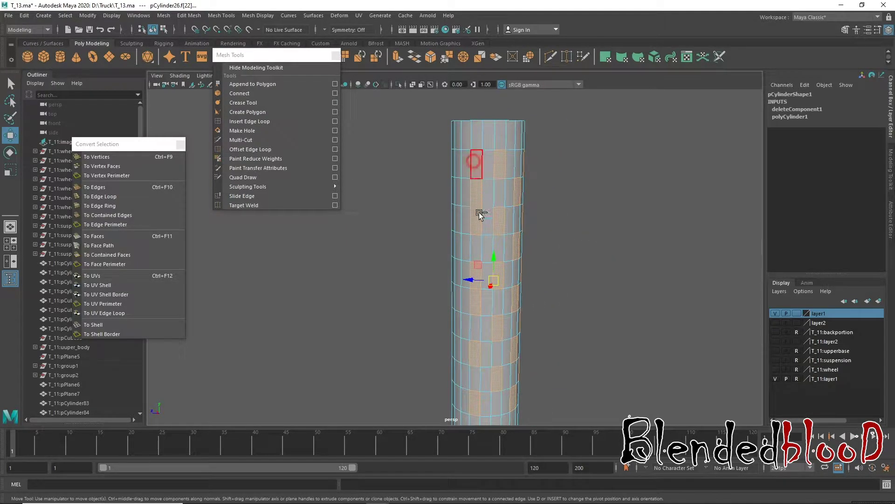
alt+drag(477, 221, 483, 200)
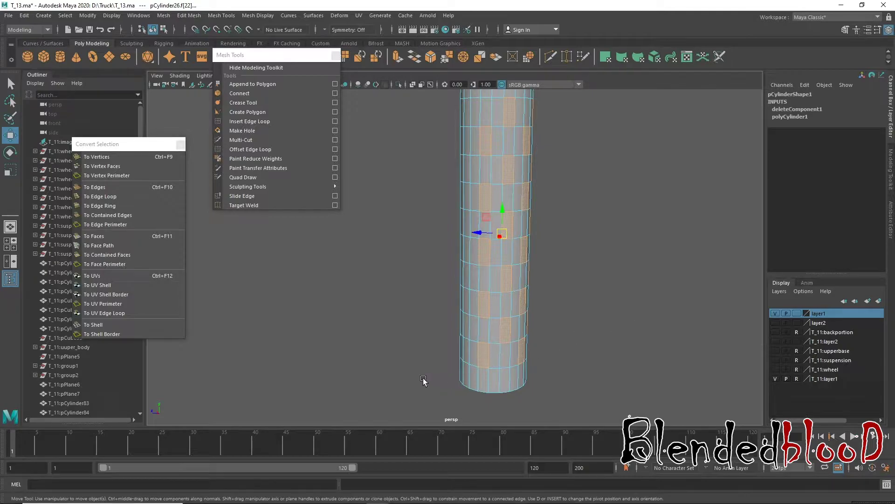
mouse_move(423, 380)
alt+mouse_down()
mouse_move(471, 365)
mouse_move(438, 371)
alt+mouse_up()
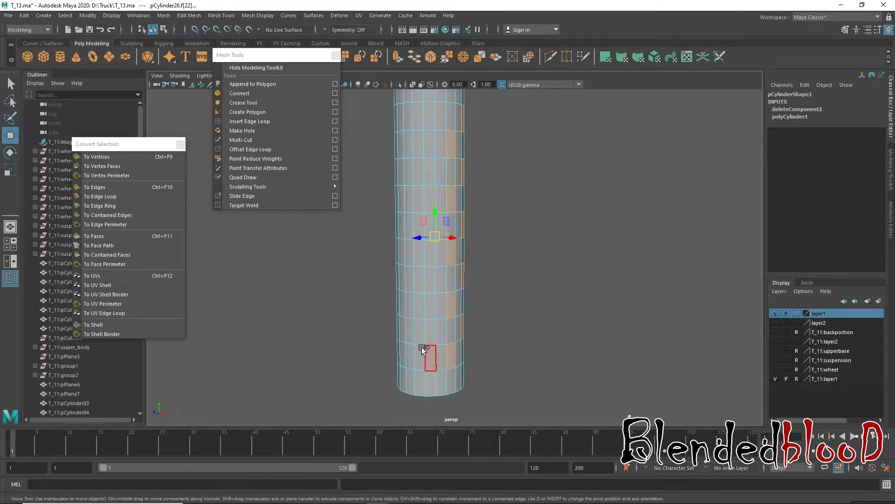
mouse_move(429, 333)
alt+mouse_down()
mouse_move(471, 326)
mouse_move(536, 339)
mouse_move(513, 333)
alt+mouse_up()
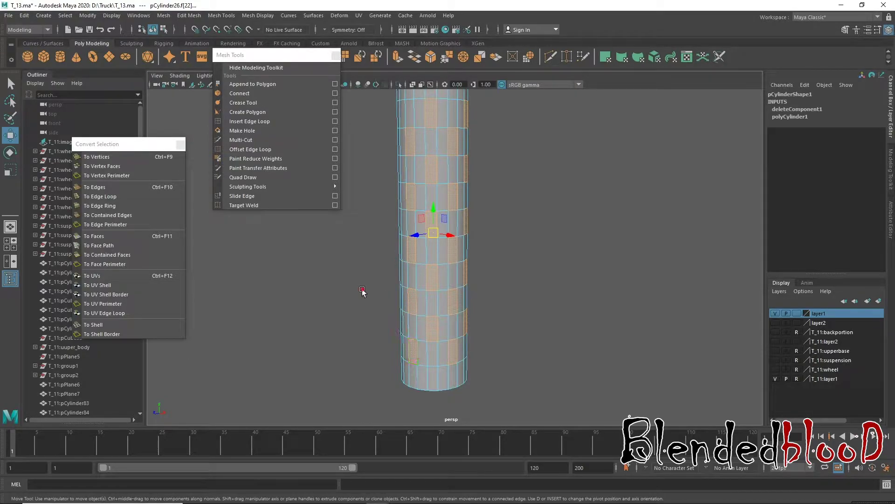
alt+drag(363, 291, 426, 283)
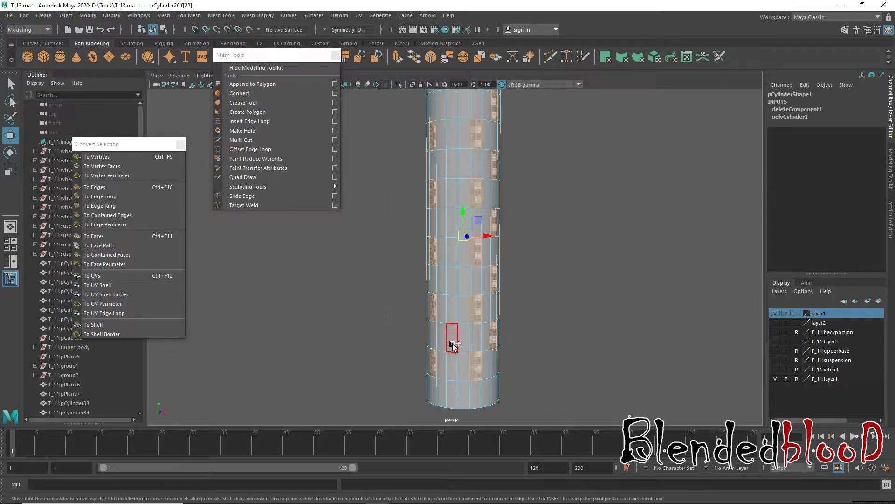
shift+click(451, 277)
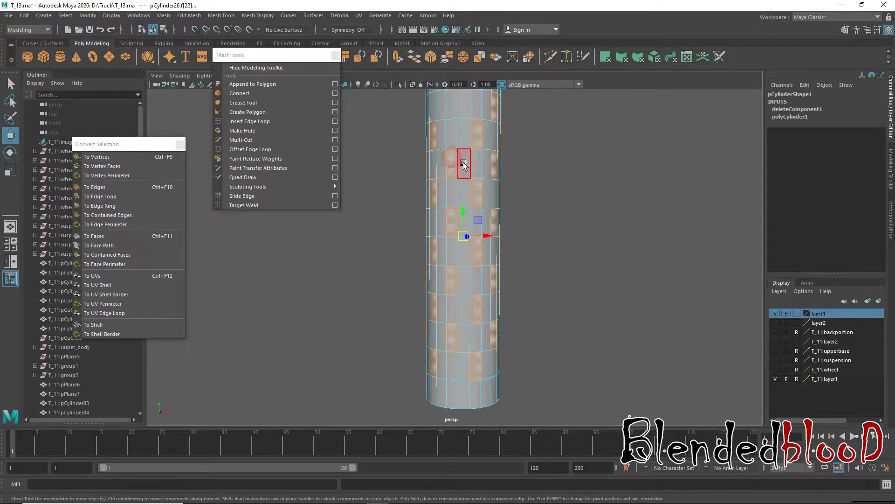
alt+middle_drag(463, 161, 479, 264)
mouse_move(465, 210)
alt+mouse_down()
mouse_move(476, 259)
mouse_move(461, 215)
alt+mouse_up()
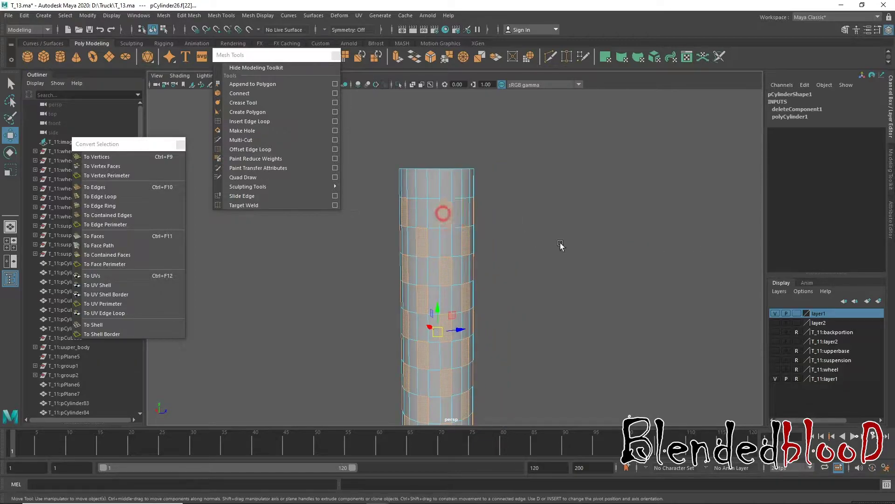
mouse_move(564, 256)
alt+mouse_down()
mouse_move(231, 259)
mouse_move(638, 270)
mouse_move(608, 267)
alt+mouse_up()
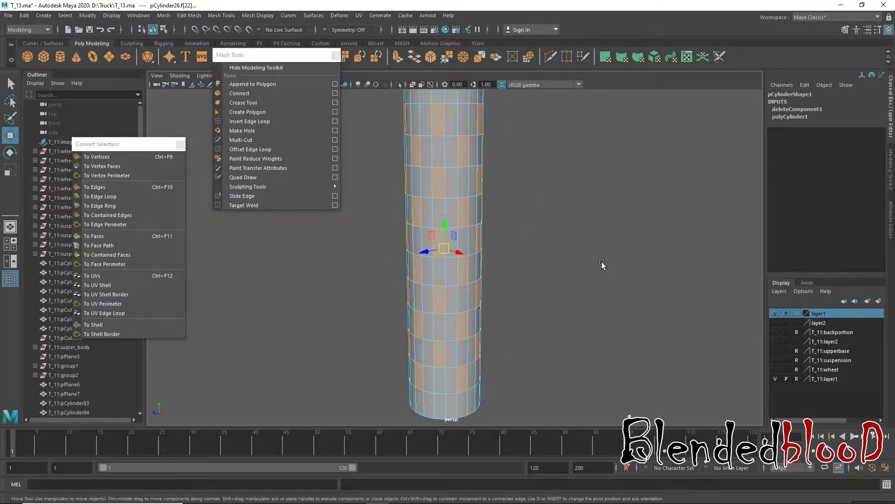
- Delete the selected faces to cut rectangular holes, then extrude all faces and scale them inward
key(Delete)
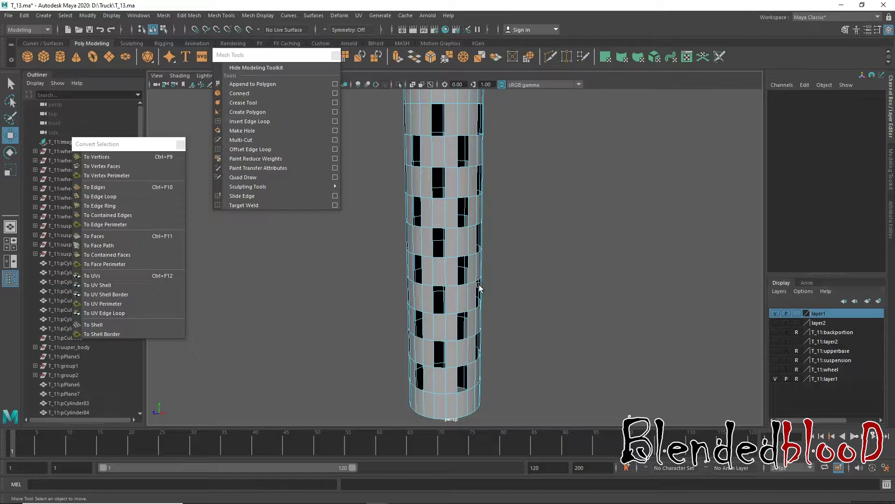
alt+drag(533, 269, 440, 199)
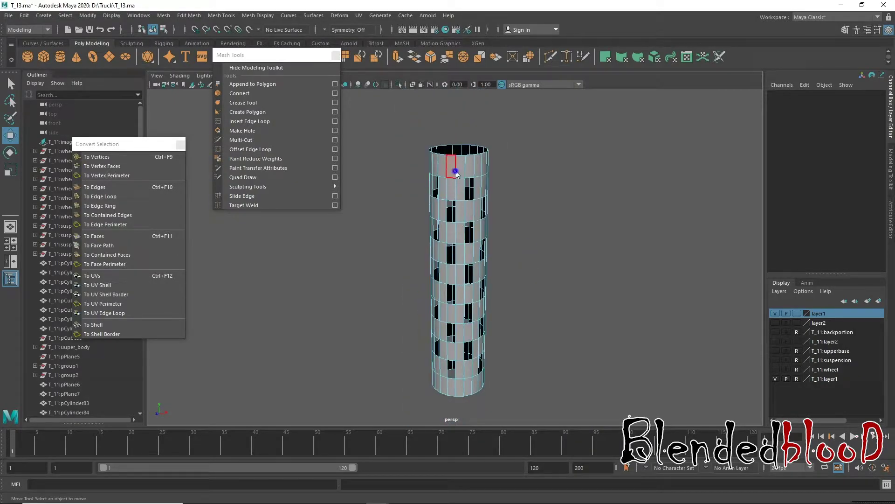
right_click(456, 173)
drag(379, 117, 601, 436)
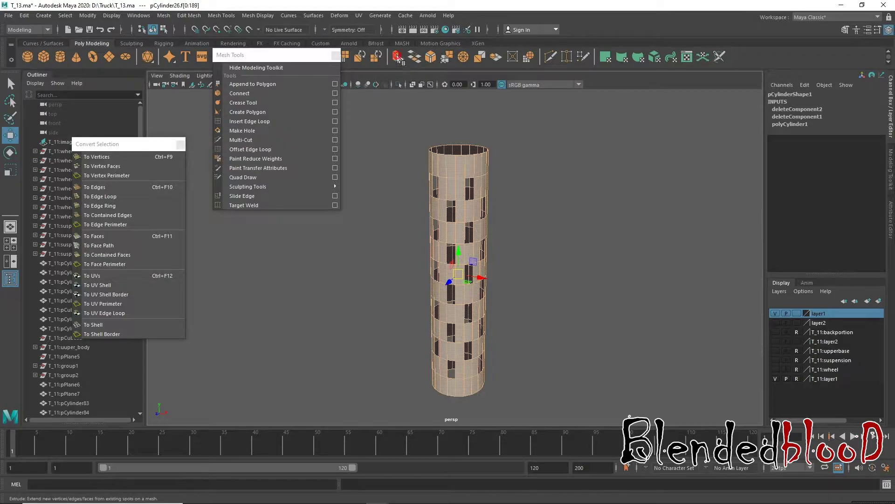
key(ctrl+e)
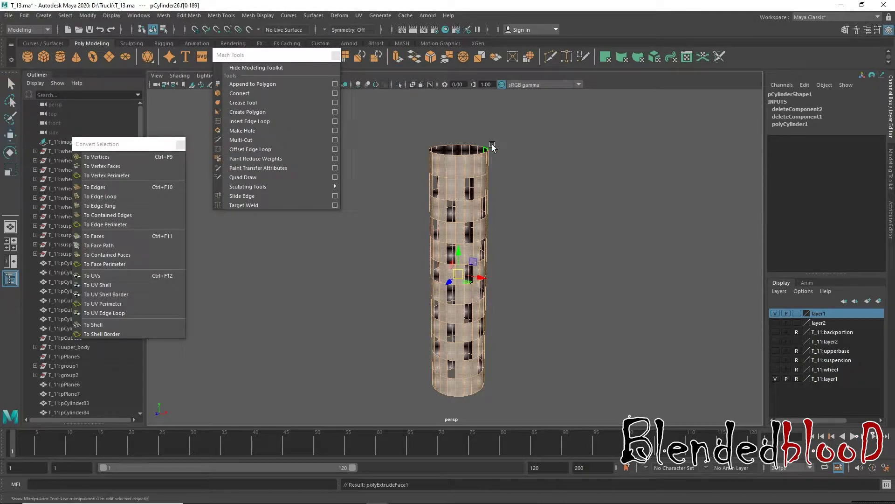
key(r)
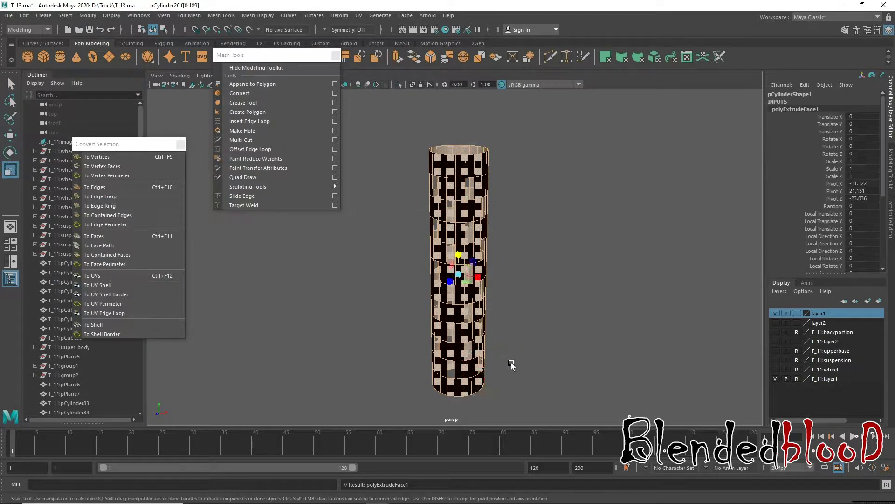
drag(459, 276, 461, 281)
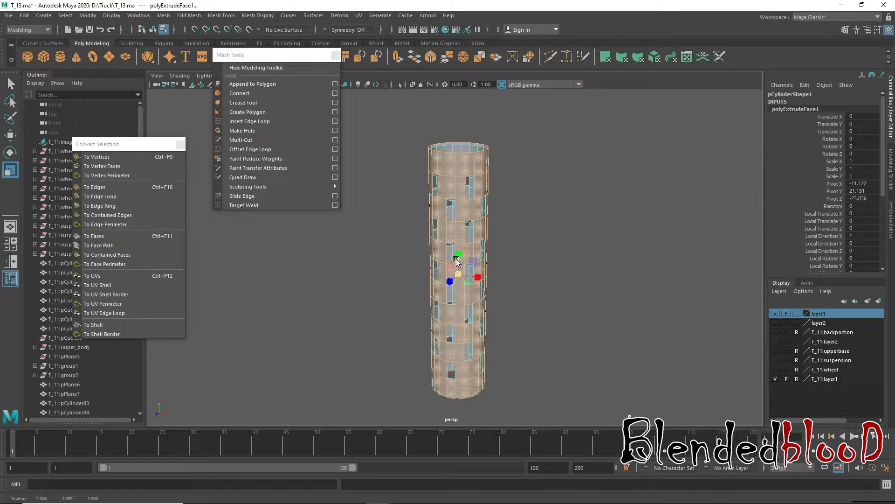
- Stretch the cylinder taller and frame it in the maximized side view in vertex mode
drag(458, 255, 459, 252)
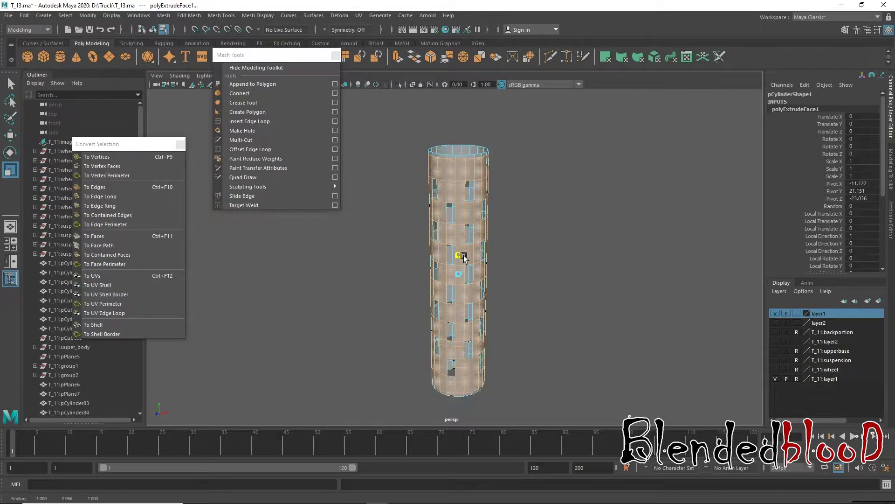
key(space)
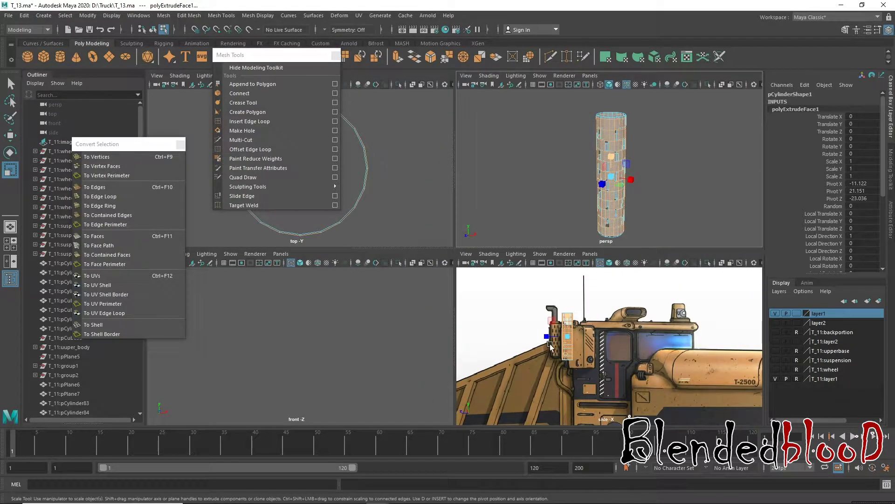
key(space)
key(f)
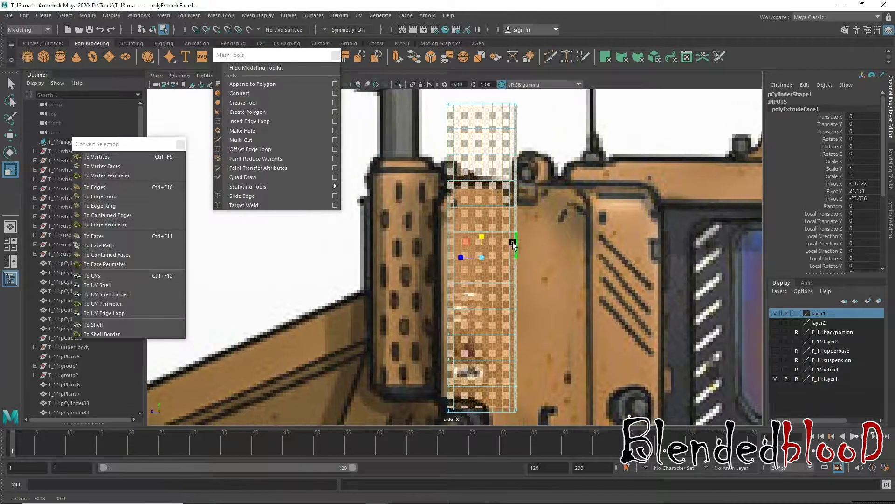
drag(485, 241, 487, 236)
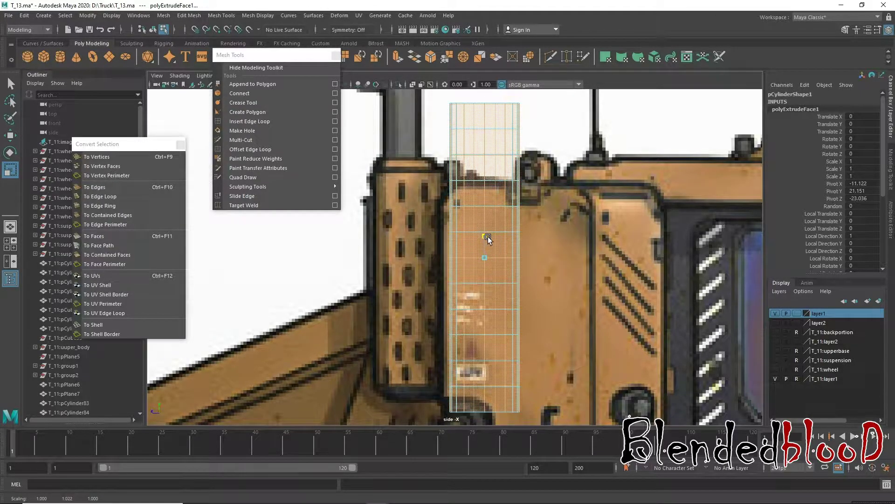
key(w)
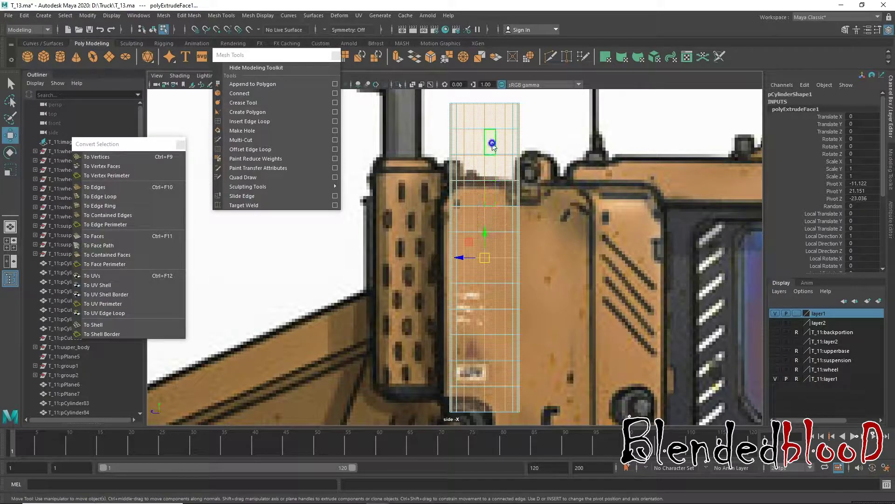
right_drag(489, 142, 441, 105)
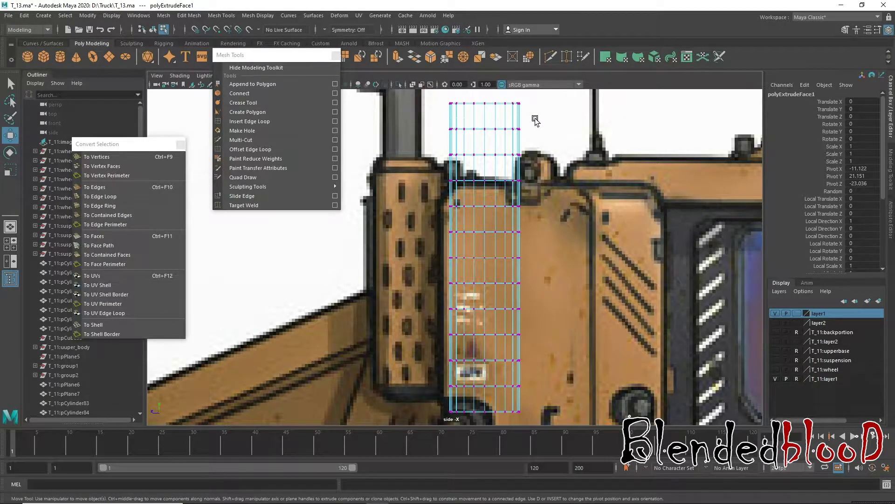
- Scale the top six vertex rings one by one in side view to match the concept
drag(535, 120, 439, 93)
scroll(536, 140, up, 2)
key(r)
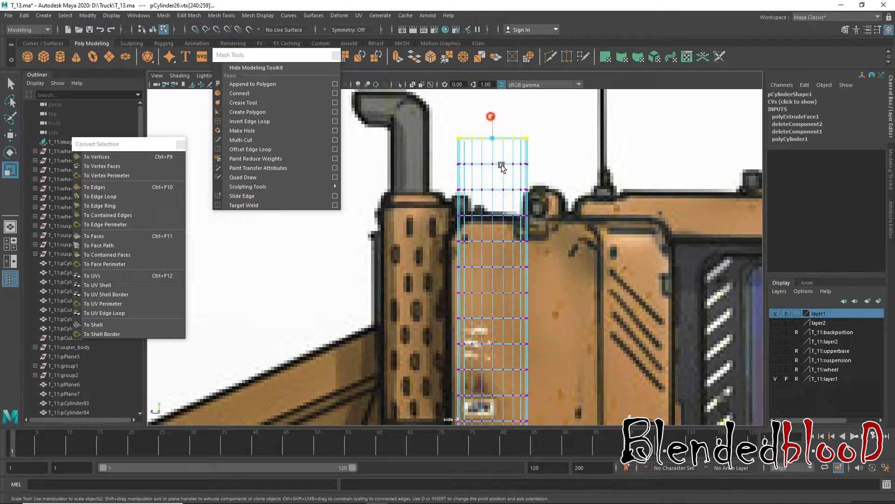
drag(445, 152, 541, 179)
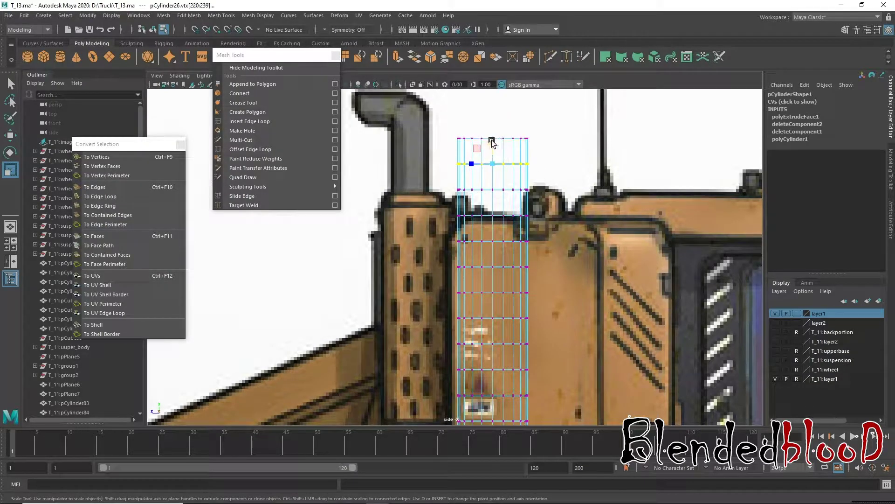
drag(449, 178, 541, 203)
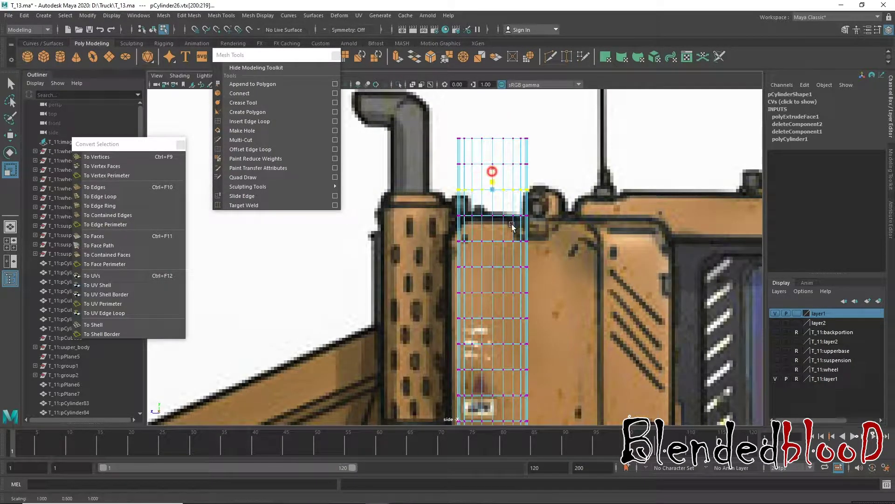
drag(445, 205, 546, 231)
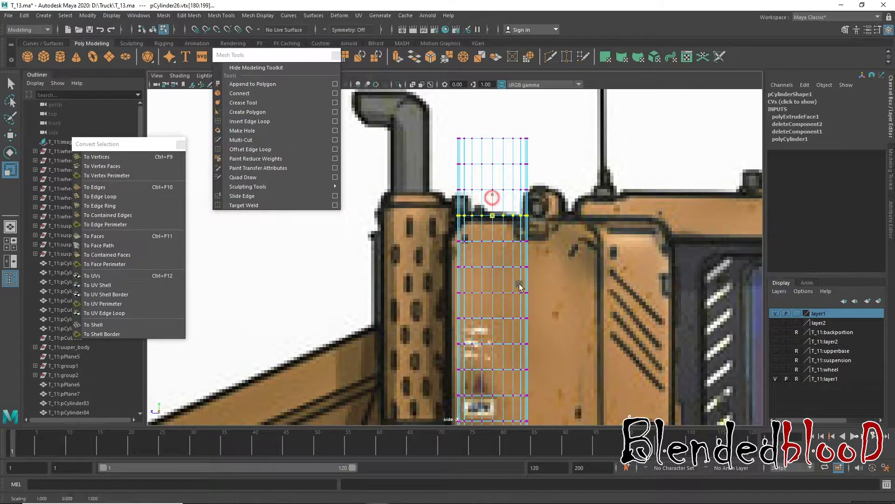
drag(448, 234, 553, 251)
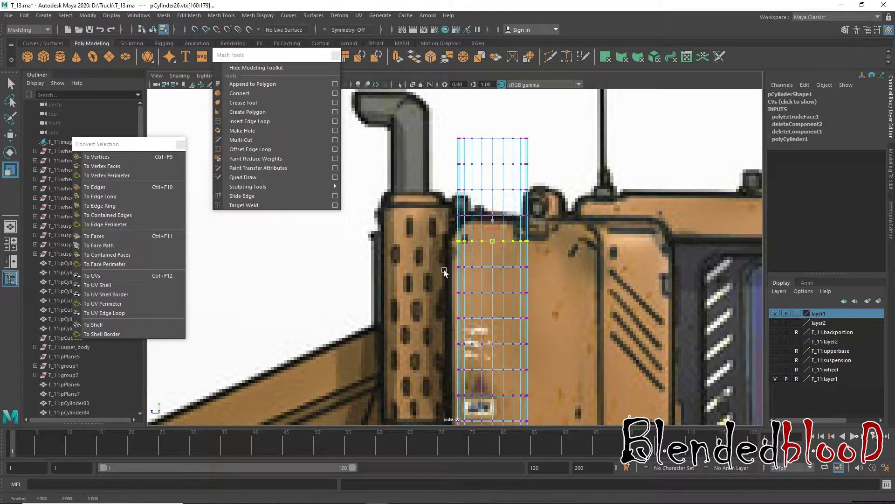
drag(442, 254, 538, 278)
- Scale the remaining lower vertex rings, then return to the four-panel layout
mouse_move(489, 274)
mouse_down()
mouse_move(491, 327)
mouse_move(555, 327)
mouse_up()
alt+middle_drag(519, 310, 533, 234)
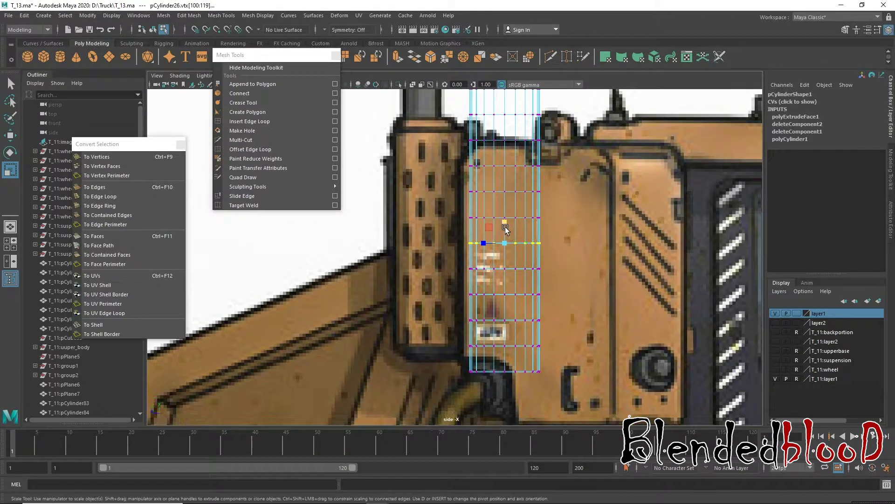
mouse_move(552, 255)
mouse_down()
mouse_move(455, 282)
mouse_move(557, 304)
mouse_up()
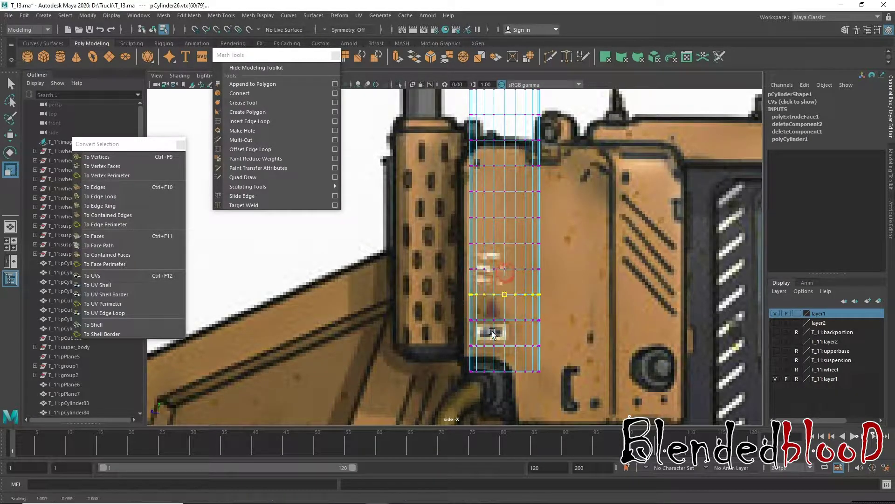
drag(464, 315, 560, 333)
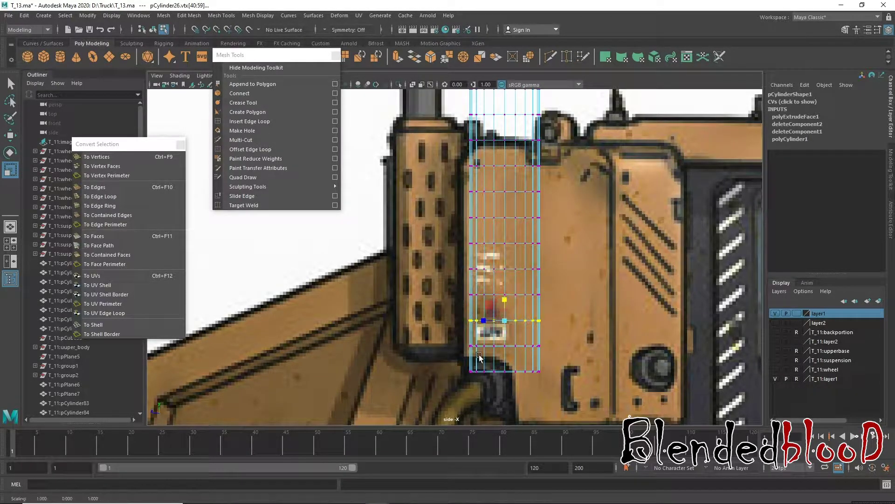
mouse_move(459, 339)
mouse_down()
mouse_move(546, 352)
mouse_move(459, 361)
mouse_up()
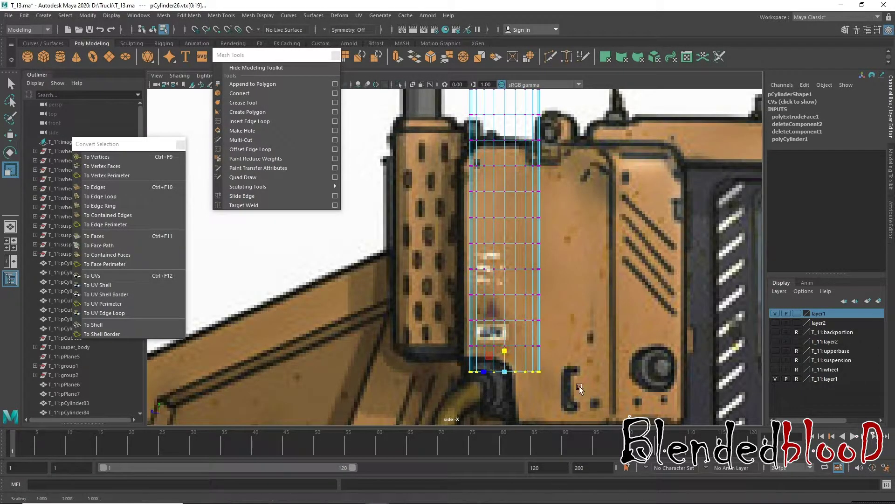
key(w)
key(space)
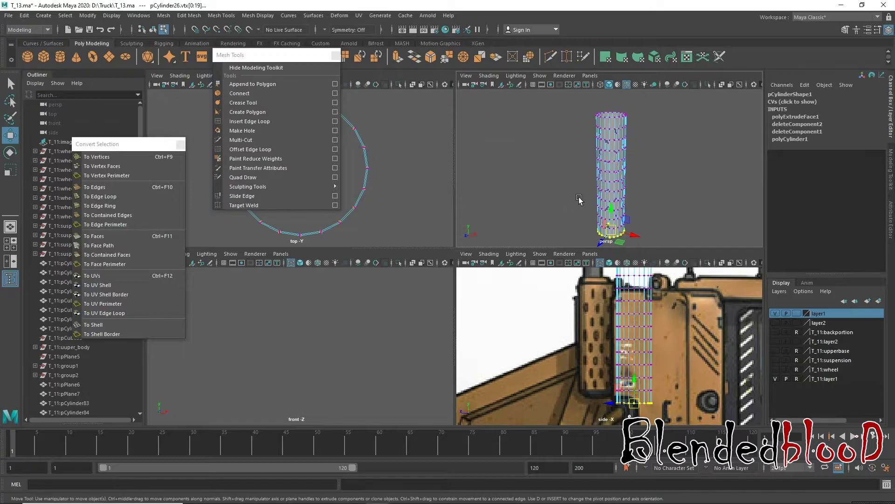
- Inspect the perforated cylinder in the perspective view in object mode with smooth preview off
key(space)
right_drag(482, 199, 524, 184)
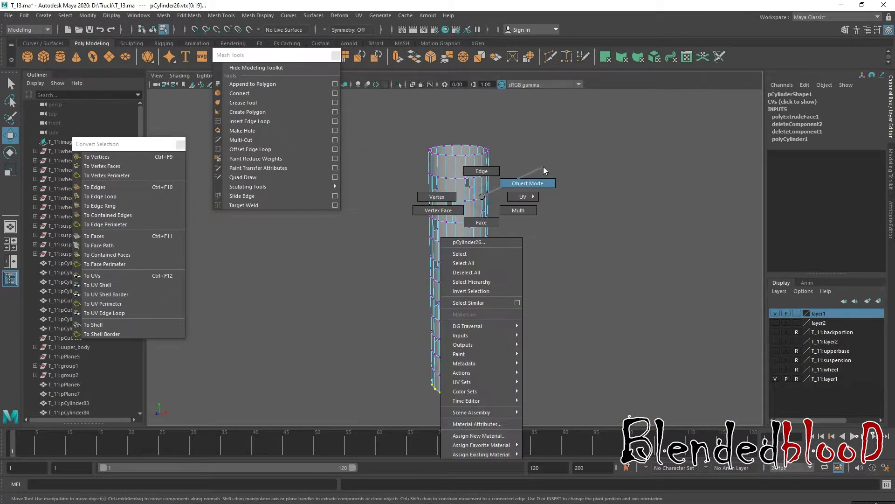
click(549, 279)
mouse_move(574, 290)
alt+mouse_down()
mouse_move(544, 326)
mouse_move(530, 304)
mouse_move(611, 288)
mouse_move(457, 265)
alt+mouse_up()
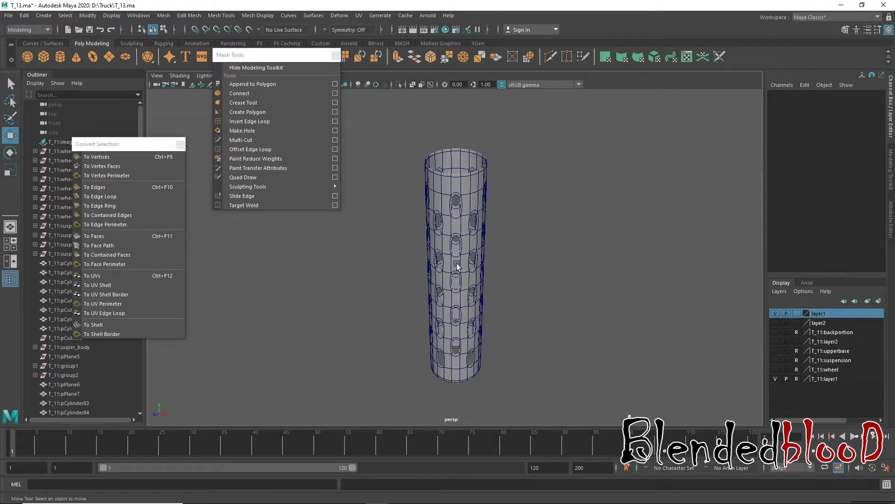
click(459, 226)
key(1)
scroll(464, 196, up, 5)
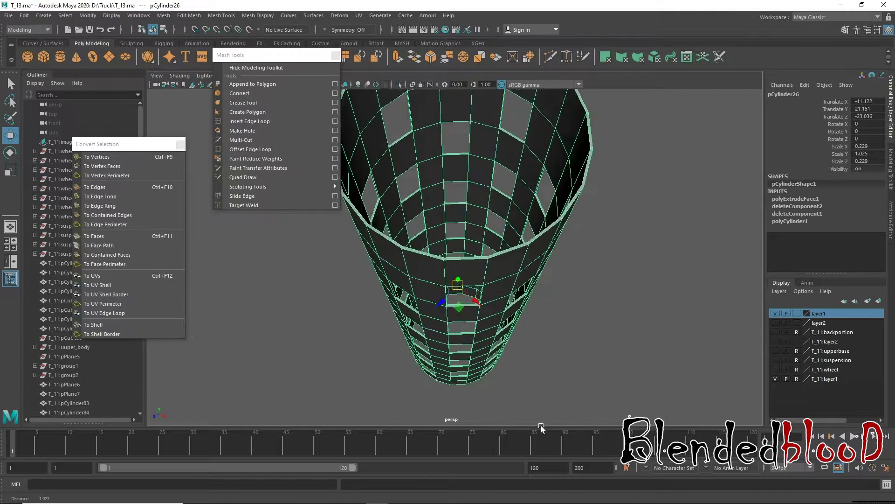
alt+drag(521, 245, 553, 230)
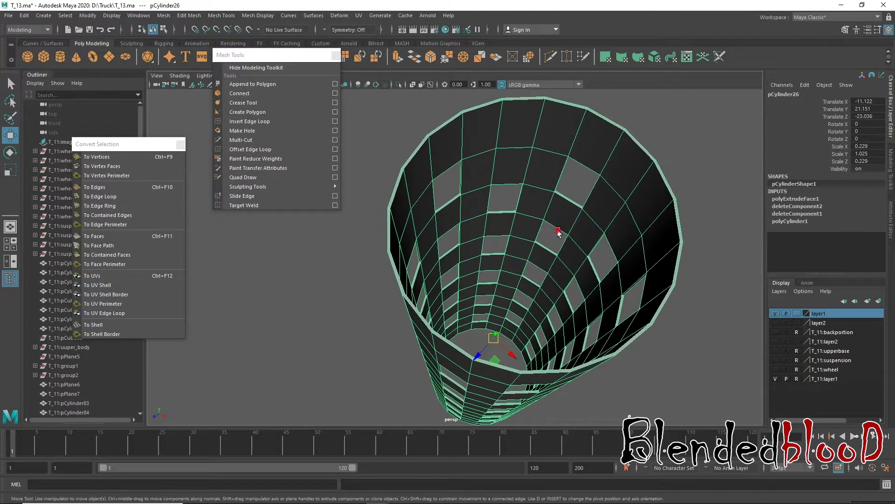
alt+drag(530, 149, 524, 274)
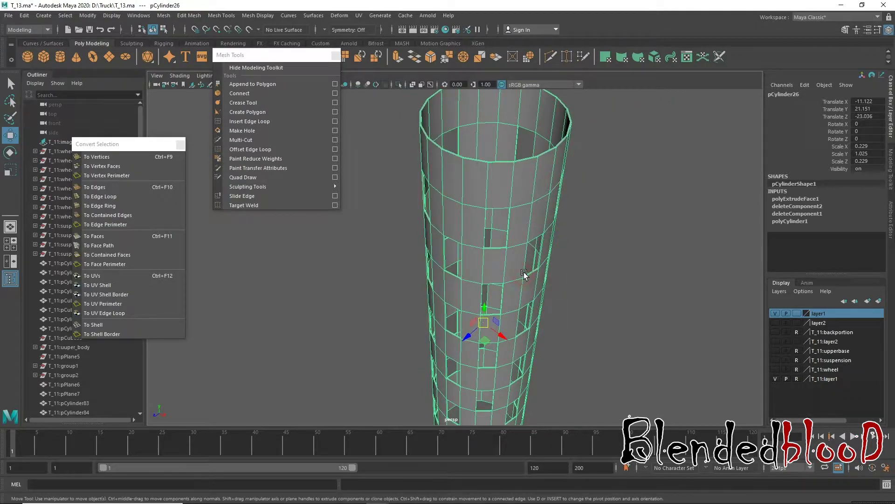
key(ctrl+z)
- Undo the most recent vertex-ring scaling steps on the cylinder
key(F9)
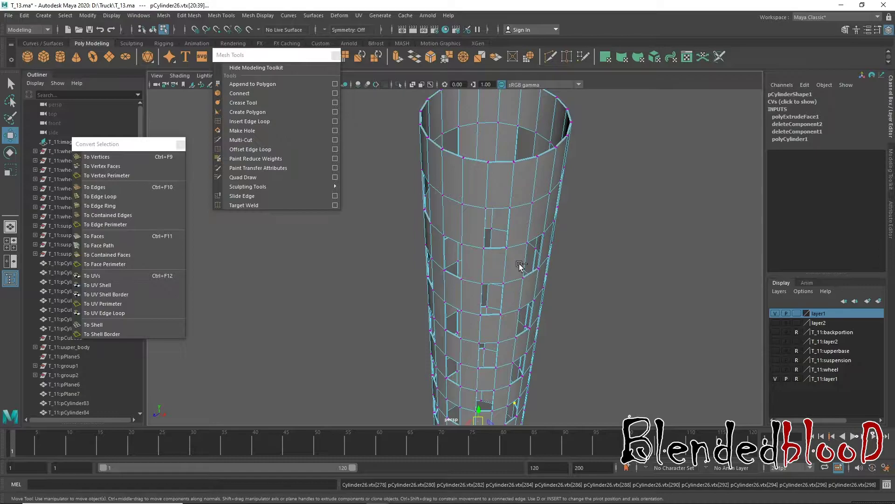
key(shift+period)
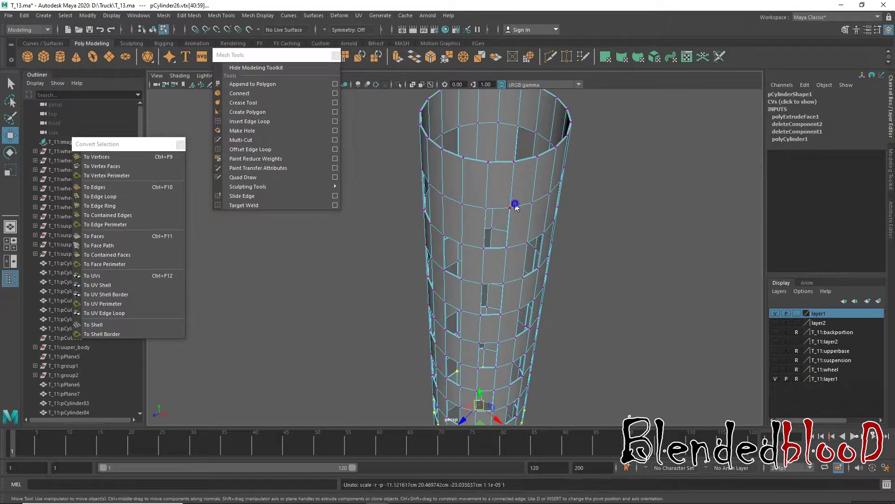
right_drag(517, 228, 515, 206)
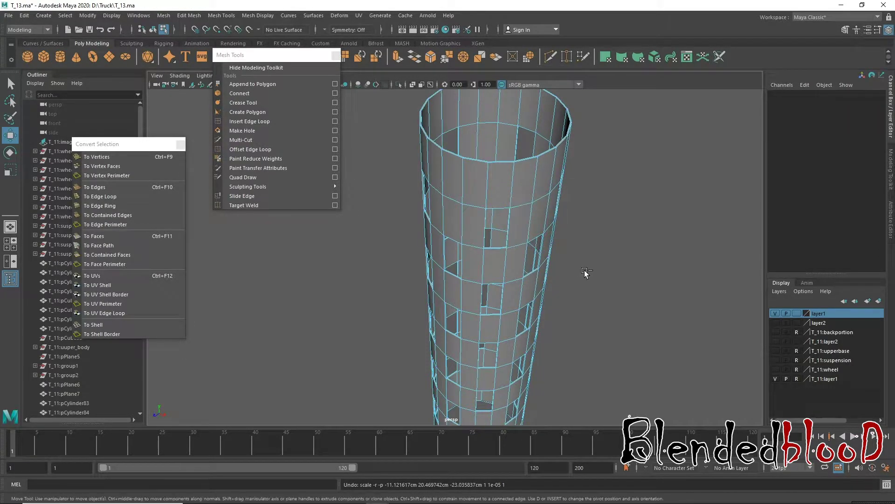
key(F9)
key(Up)
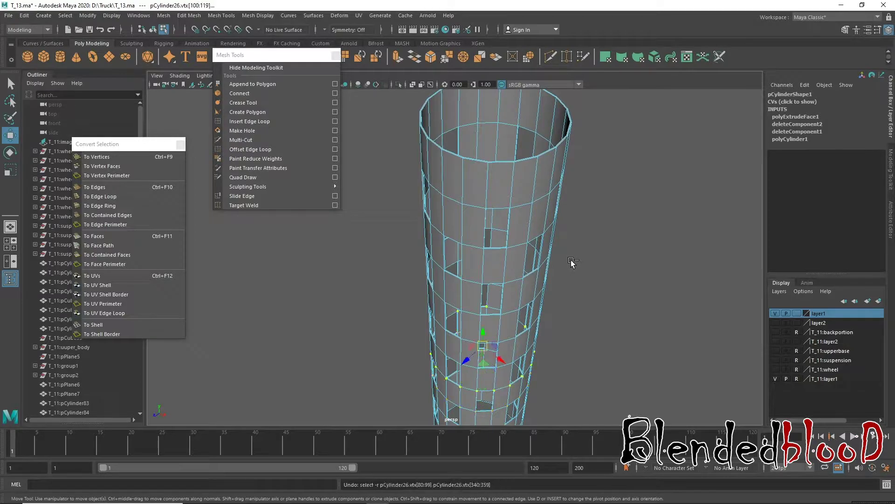
key(Up)
key(Up)
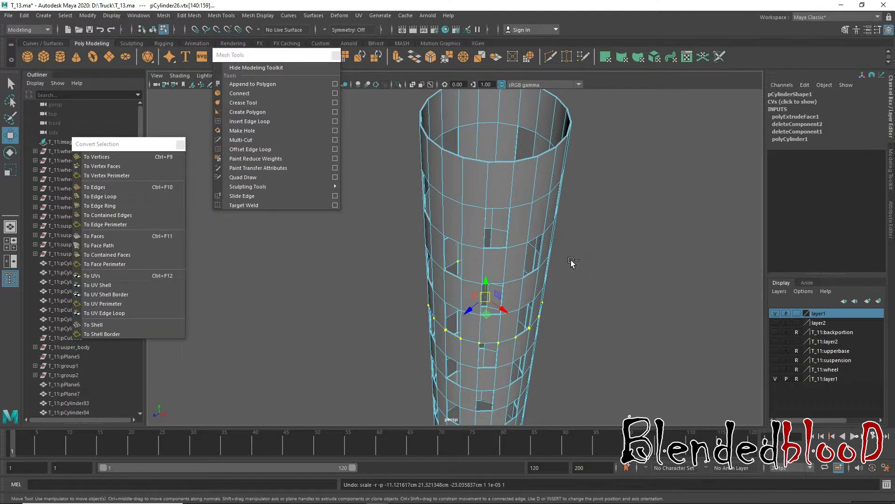
key(Up)
key(Up)
key(Up)
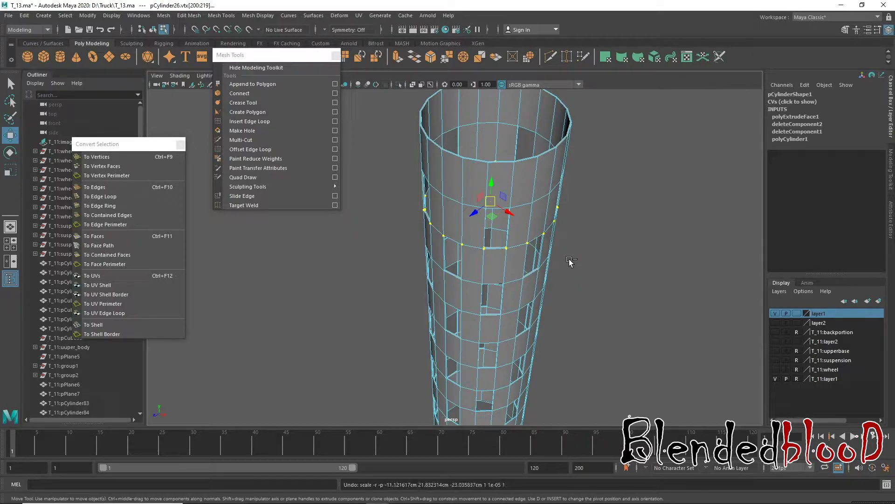
key(Up)
- Redo the undone ring scaling steps with the side view maximized
key(space)
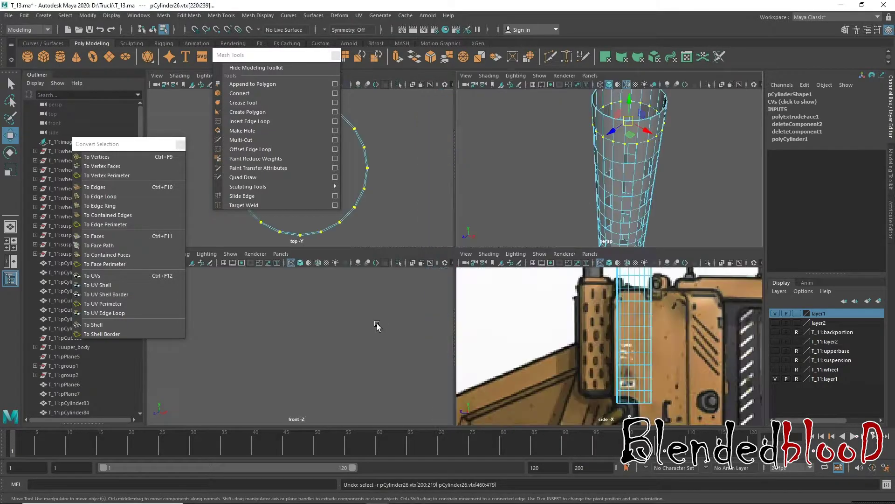
key(space)
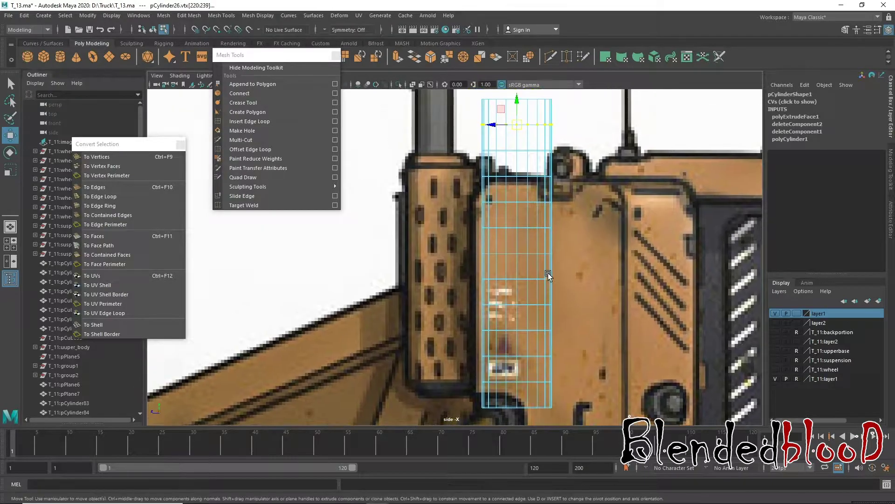
key(Down)
key(Down)
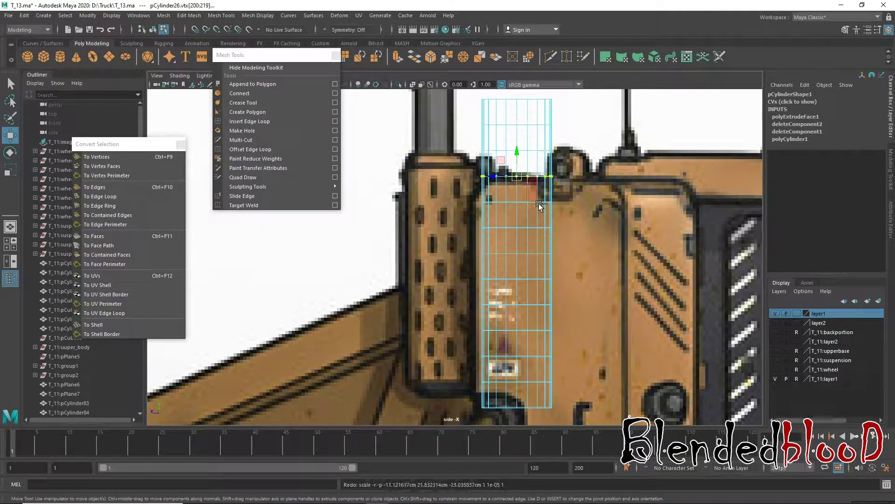
key(Down)
key(Down)
key(Down)
key(Down)
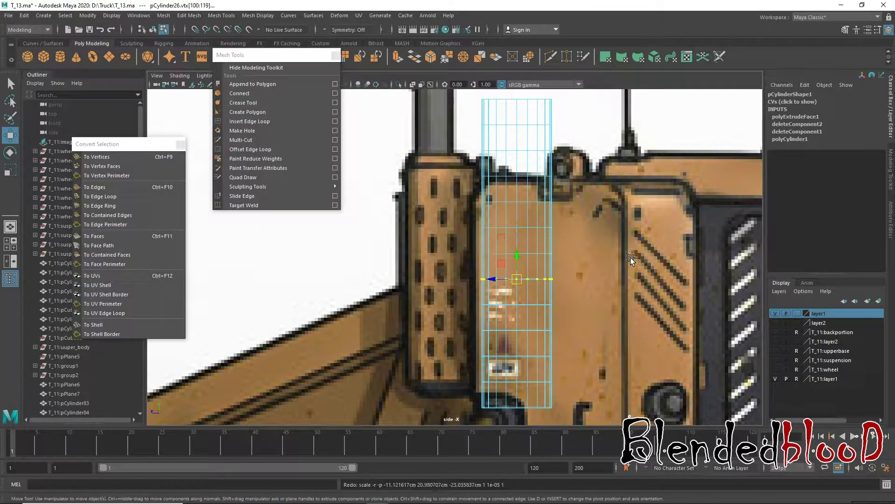
key(Down)
key(Down)
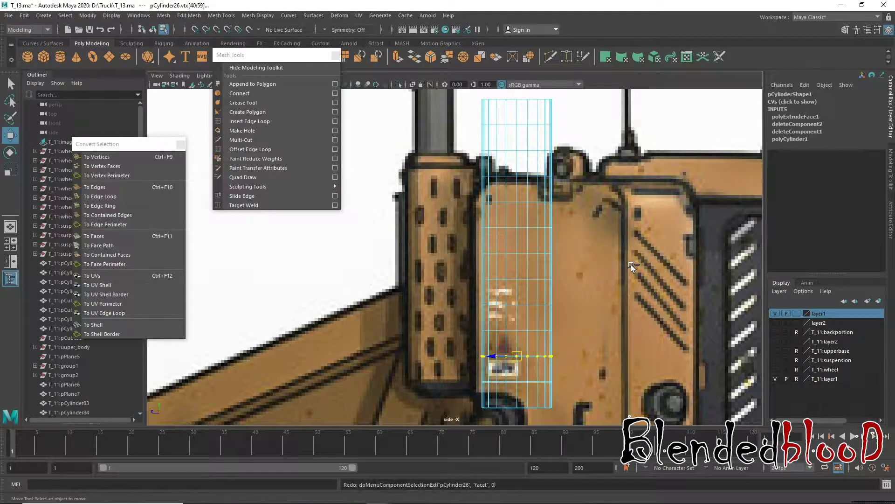
key(shift+z)
- Scale the bottom vertex loops of the cylinder to fit the reference base
right_drag(541, 258, 505, 259)
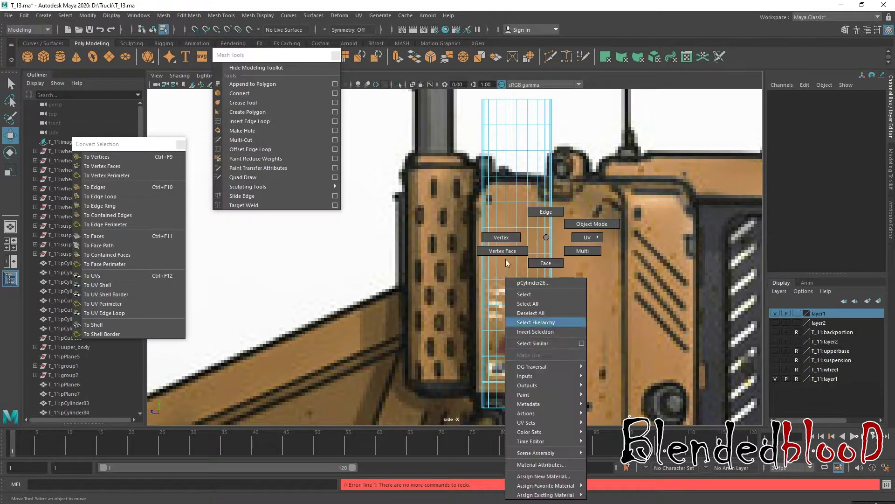
double_click(486, 355)
drag(461, 344, 578, 367)
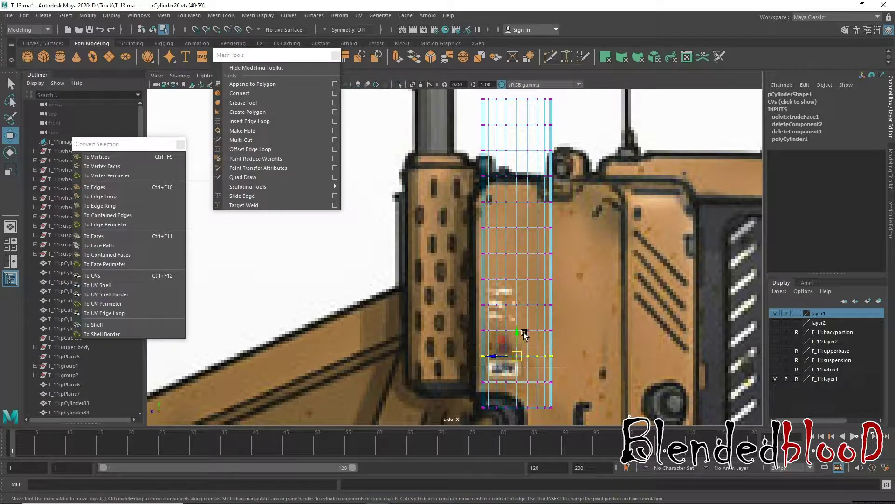
key(r)
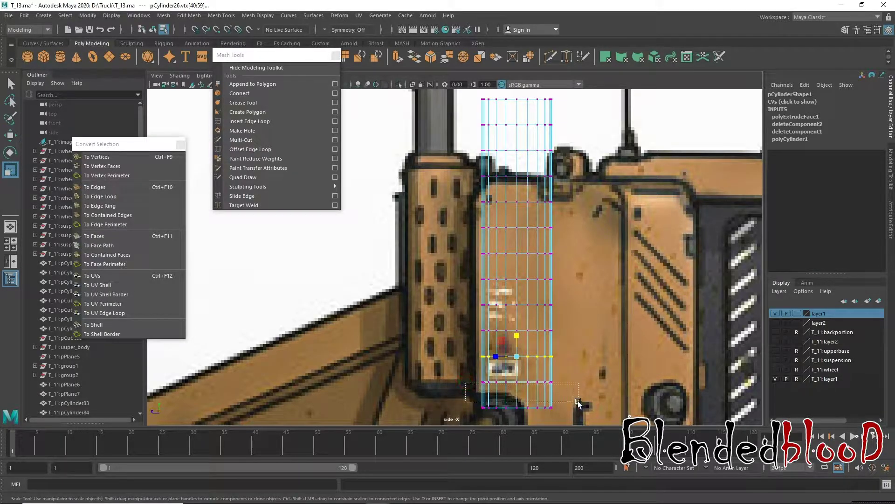
drag(464, 398, 556, 373)
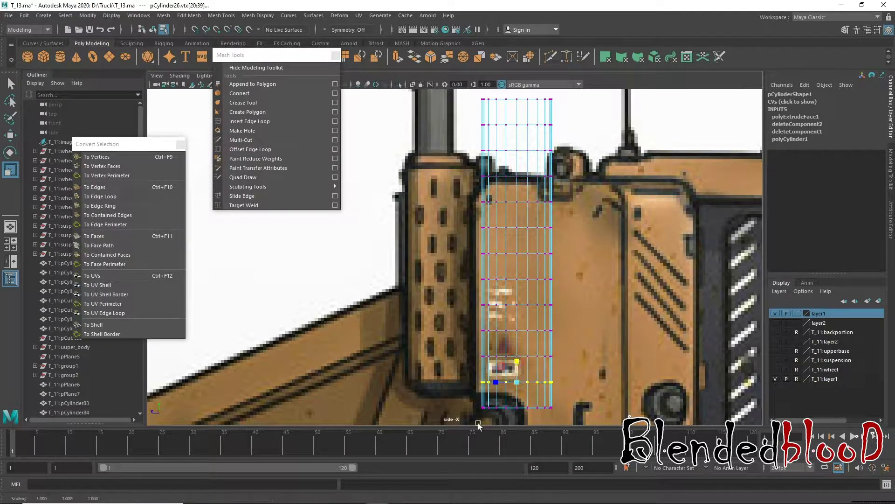
drag(465, 422, 555, 394)
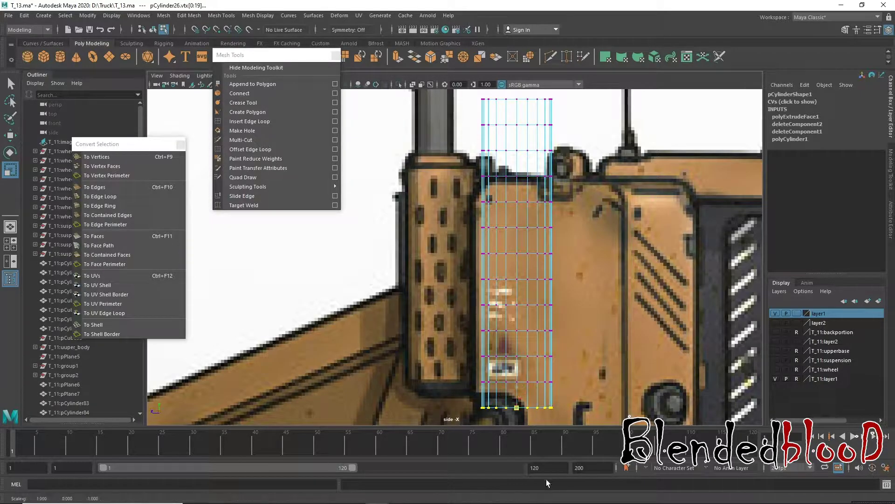
- Return the cylinder to object mode, clear the selection and show all four views
key(w)
key(space)
key(space)
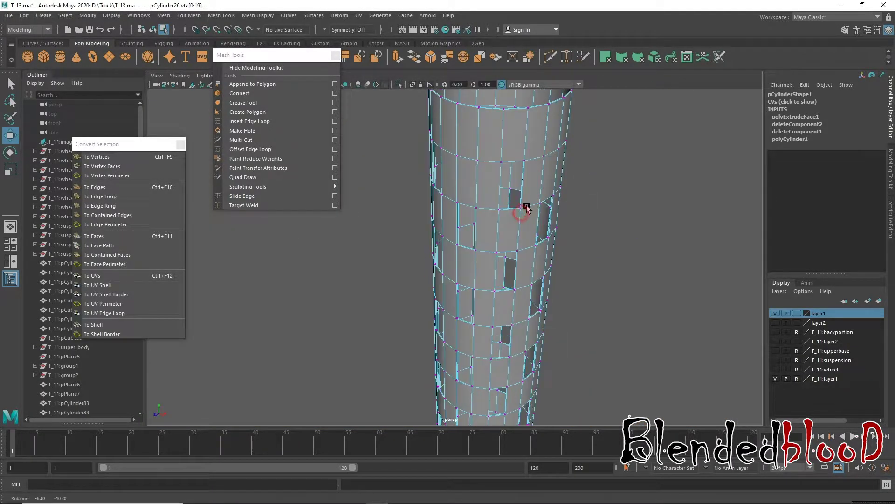
right_drag(522, 202, 573, 157)
click(585, 258)
key(space)
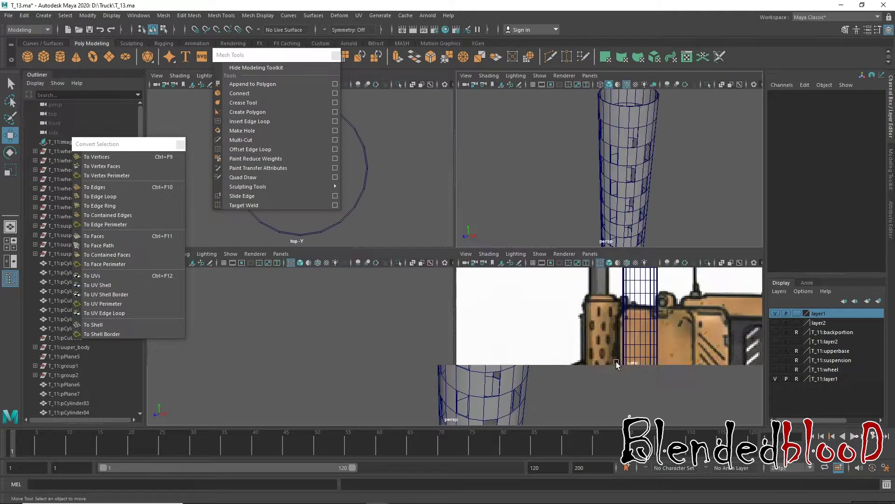
key(space)
scroll(552, 240, down, 2)
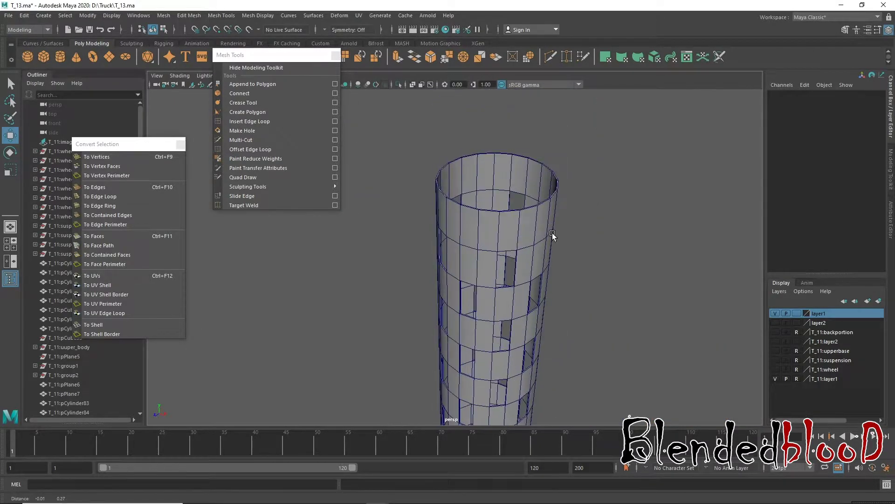
scroll(552, 240, down, 2)
scroll(625, 270, down, 2)
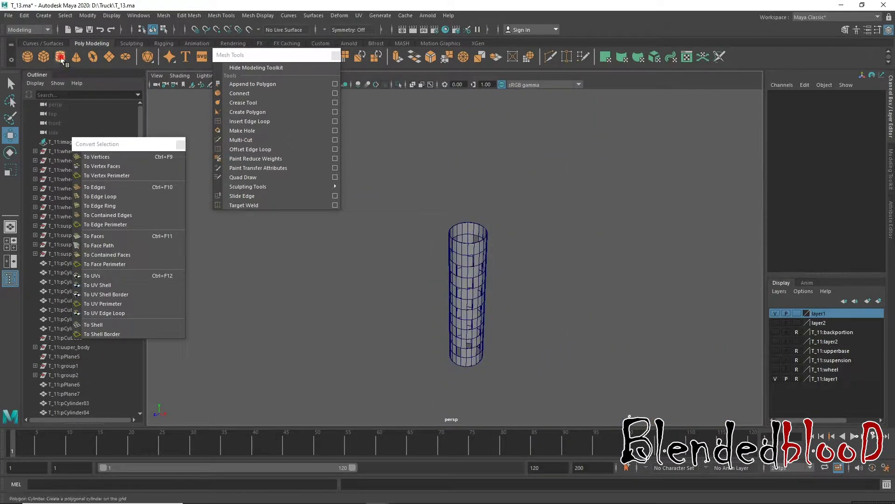
- Select the new cylinder, move the mesh tools panel aside and toggle layer2 visibility
click(481, 303)
scroll(485, 306, down, 3)
scroll(398, 233, down, 2)
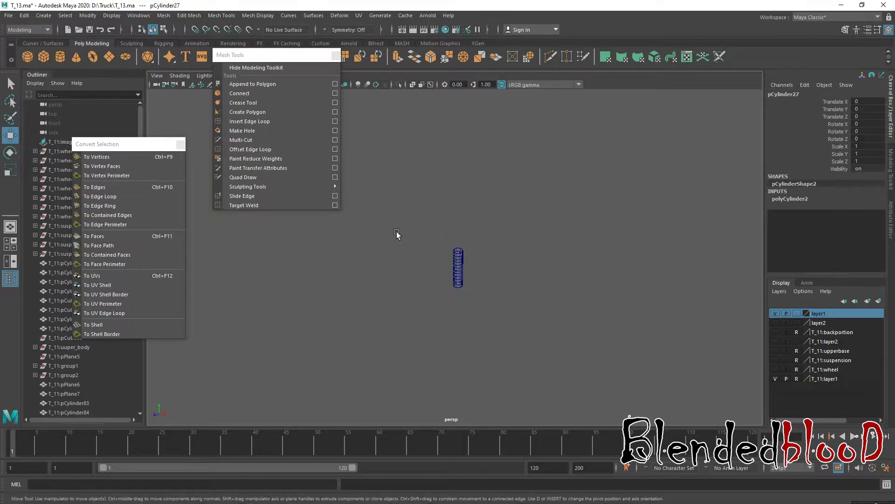
key(space)
drag(267, 56, 126, 291)
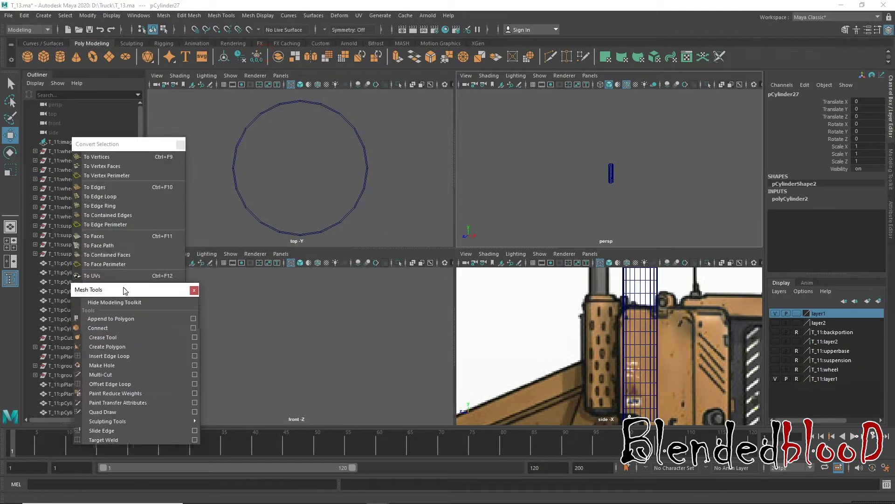
scroll(309, 166, down, 5)
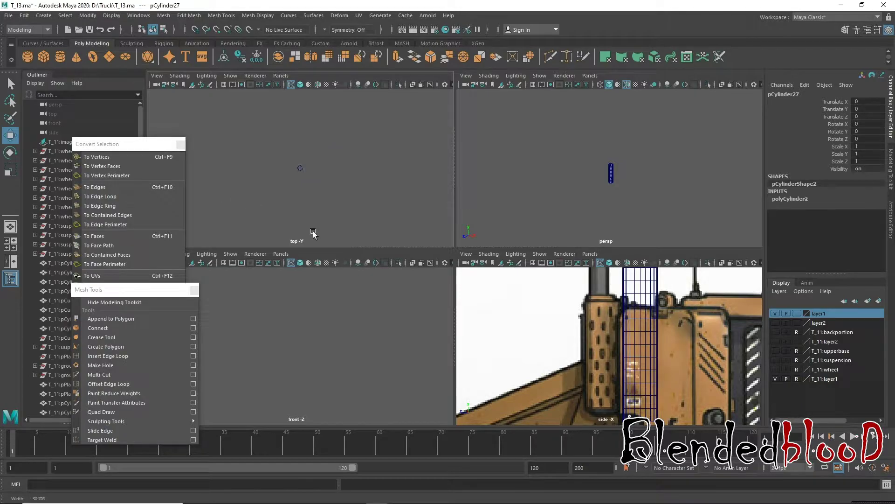
click(776, 322)
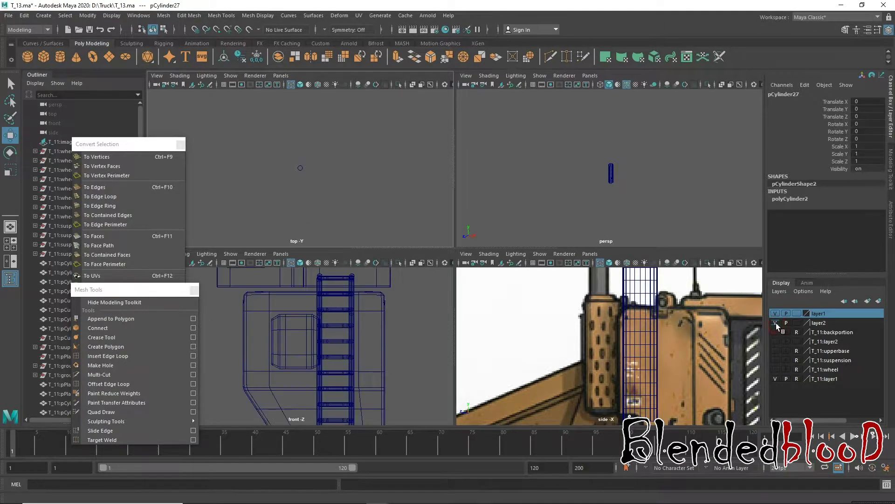
click(776, 322)
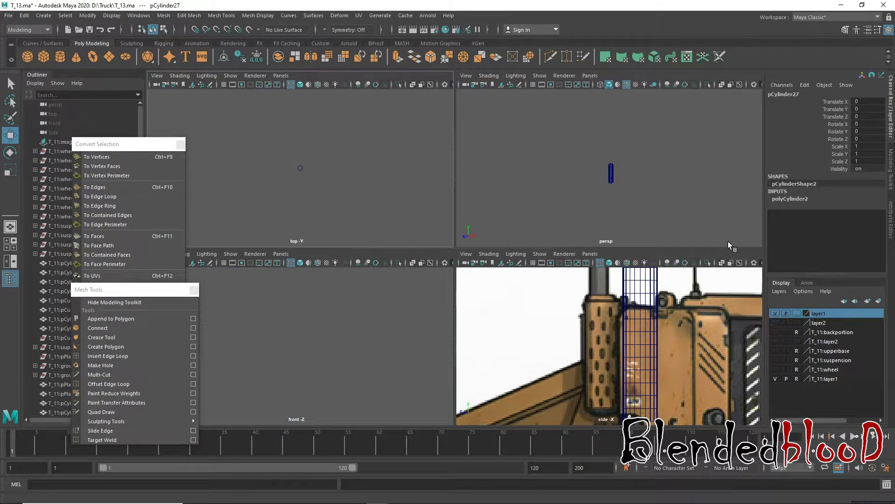
- Frame the new cylinder, nudge it in the top view and scale it up to 1.271
key(f)
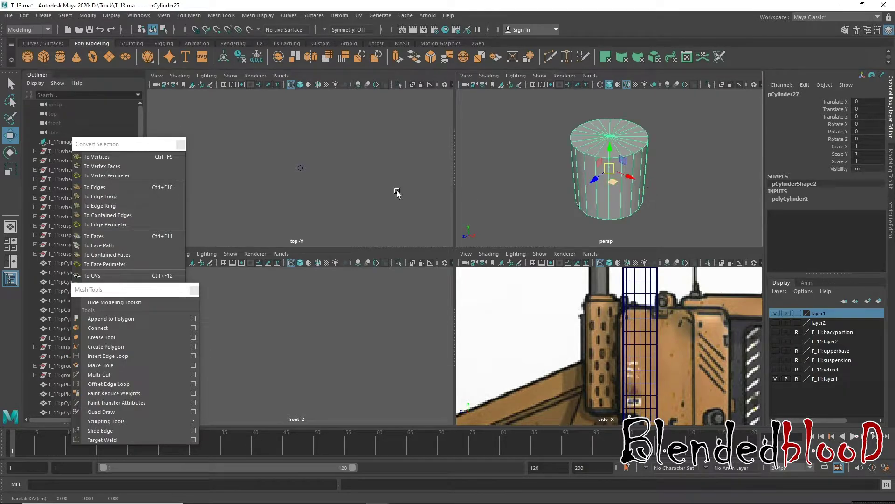
middle_drag(382, 199, 312, 174)
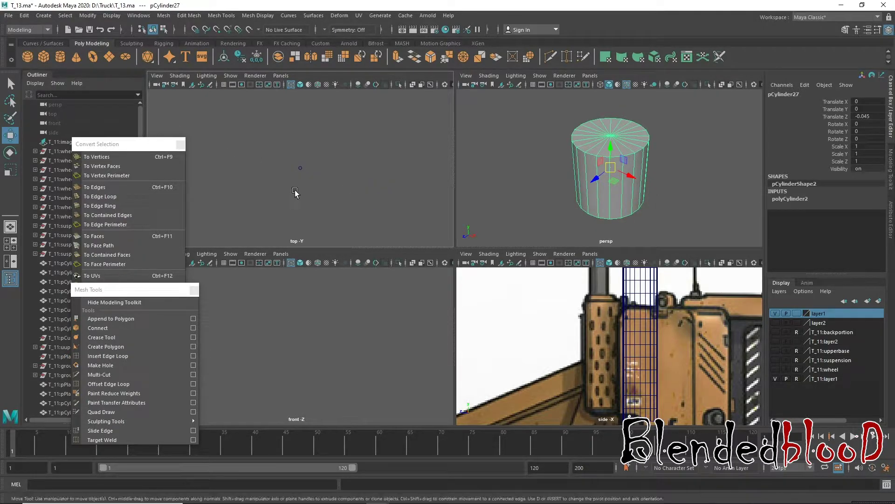
scroll(584, 194, down, 5)
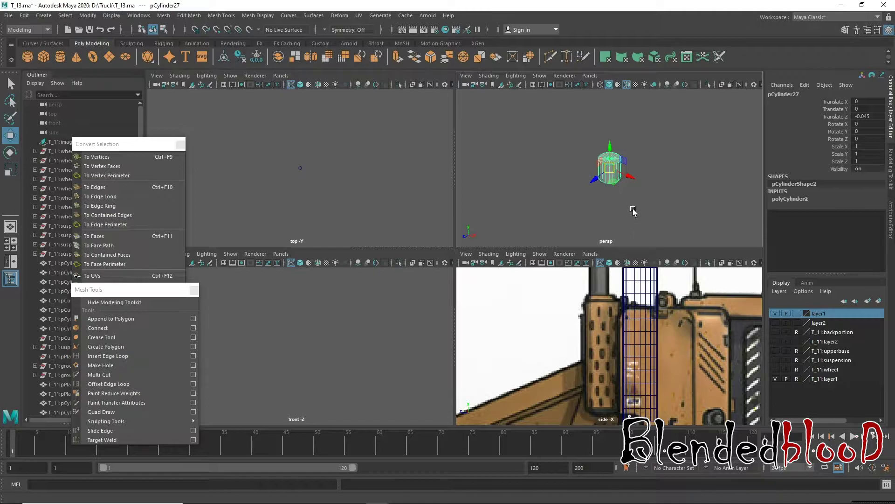
key(r)
middle_drag(633, 317, 693, 318)
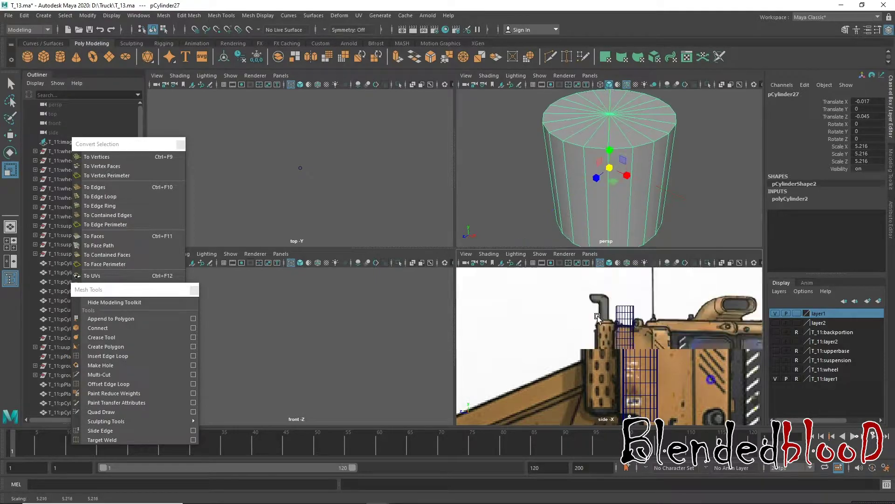
- Move the new cylinder up and left over the exhaust stack, then maximize the side view
scroll(598, 317, down, 3)
scroll(607, 345, down, 2)
scroll(610, 364, down, 2)
scroll(616, 375, down, 1)
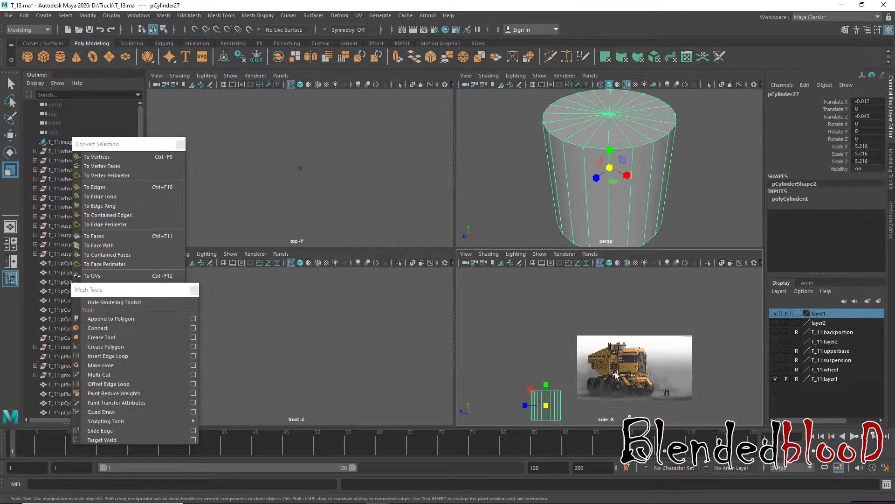
key(w)
mouse_move(546, 405)
mouse_down()
mouse_move(611, 349)
mouse_move(594, 337)
mouse_up()
key(r)
key(w)
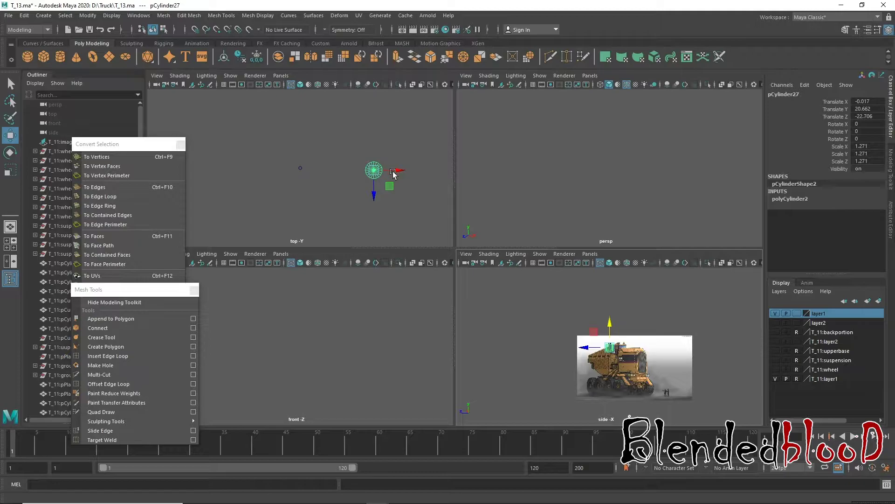
drag(395, 170, 318, 174)
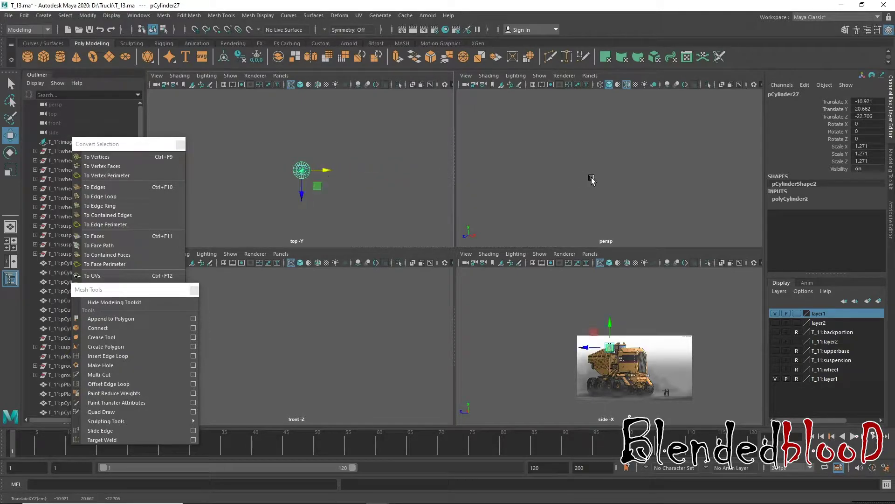
key(f)
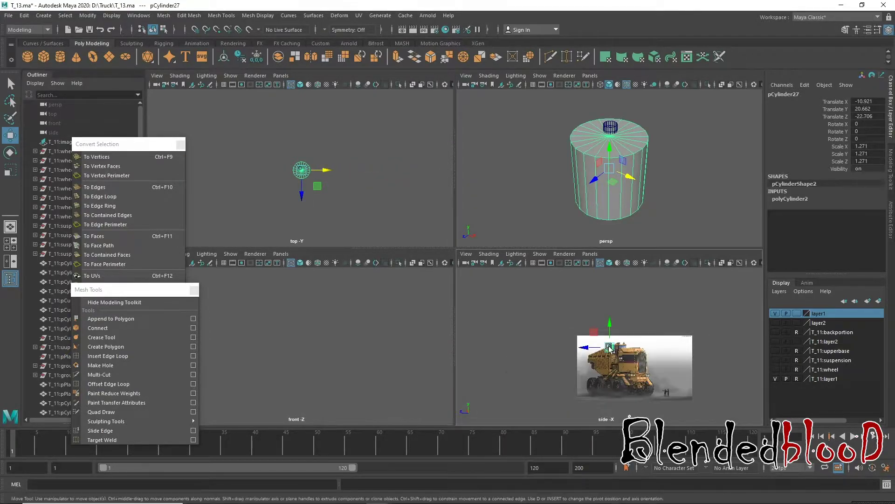
key(space)
scroll(501, 341, up, 5)
- Shrink the new cylinder to 0.637 and move it up out of the way
scroll(462, 273, up, 3)
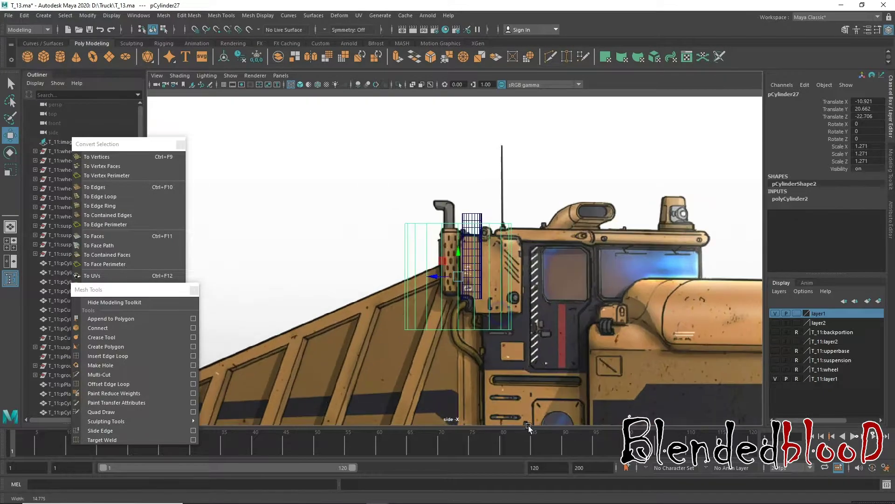
key(r)
drag(463, 272, 420, 255)
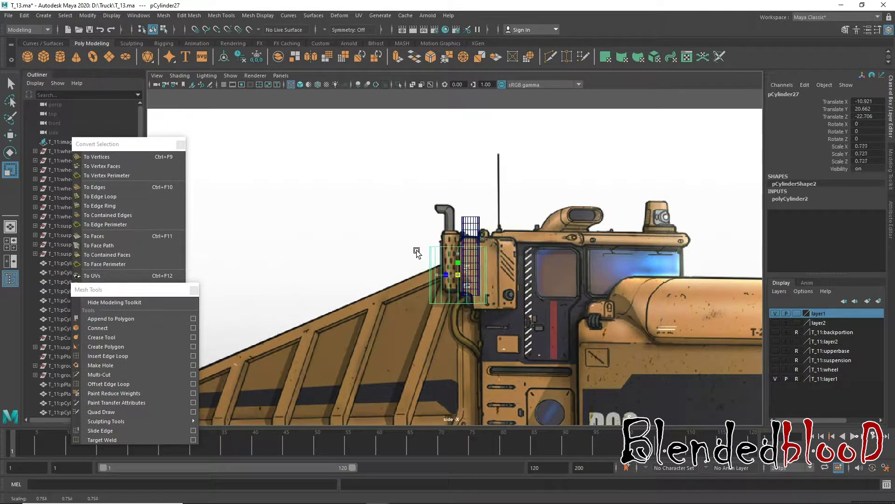
key(w)
drag(456, 281, 547, 203)
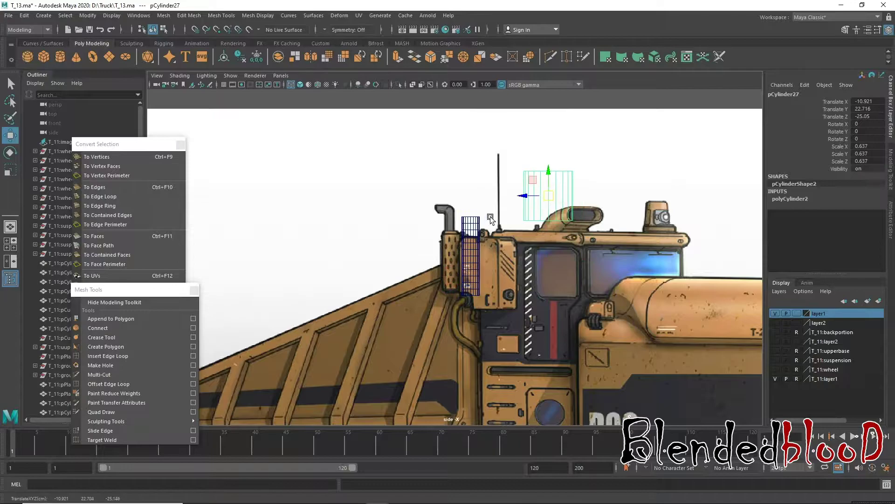
- Slim pCylinder26 and line it up with the exhaust drawing in side view
click(476, 228)
drag(465, 260, 447, 257)
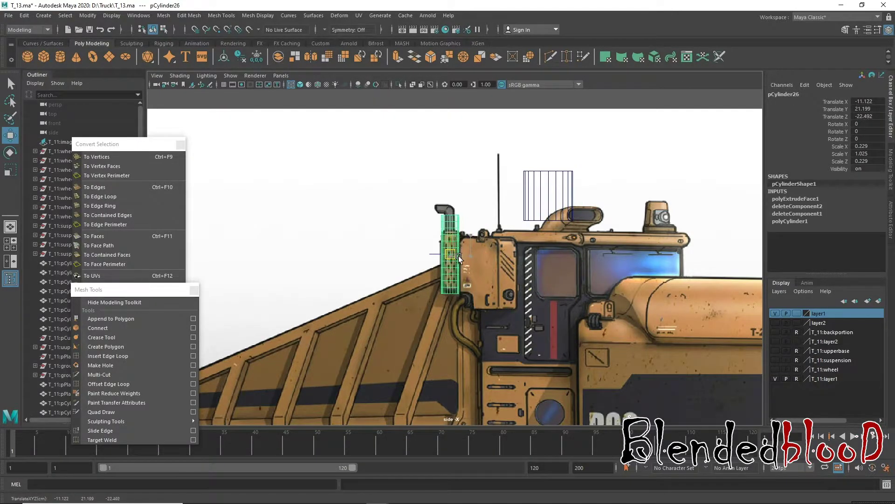
key(f)
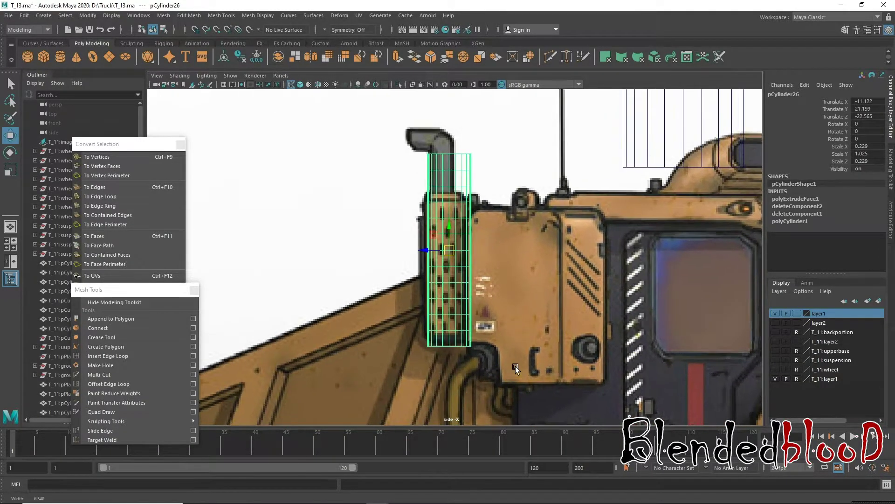
key(r)
mouse_move(450, 250)
mouse_down()
mouse_move(442, 253)
mouse_move(450, 232)
mouse_move(452, 243)
mouse_move(422, 269)
mouse_move(445, 249)
mouse_up()
key(w)
key(r)
key(w)
- Place pCylinder27 on top of the exhaust pipe
scroll(583, 250, down, 3)
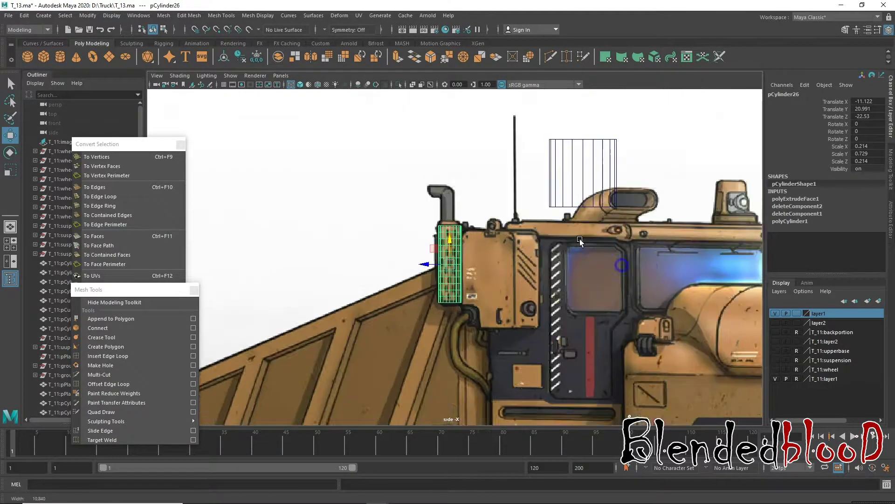
scroll(580, 238, down, 1)
scroll(569, 230, up, 2)
scroll(585, 239, up, 1)
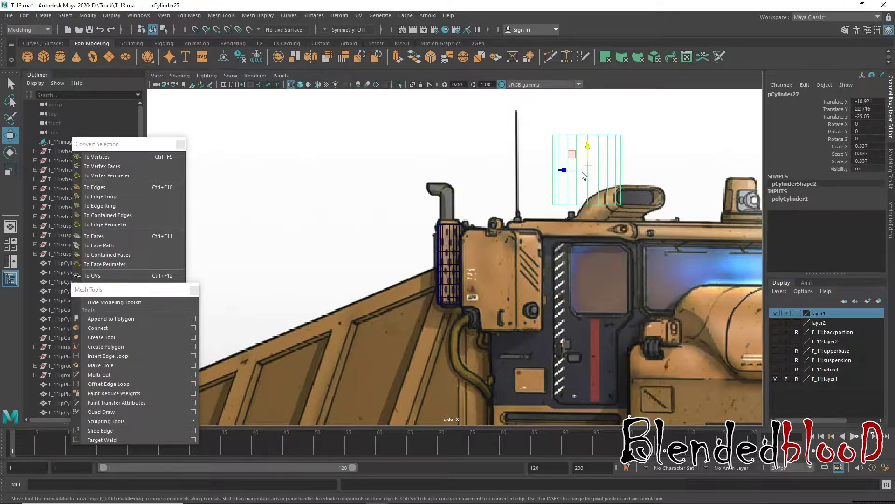
click(582, 171)
drag(583, 170, 454, 194)
scroll(544, 337, up, 2)
- With the top view maximized and grid shown, reposition pCylinder27 and the exhaust cylinder
key(space)
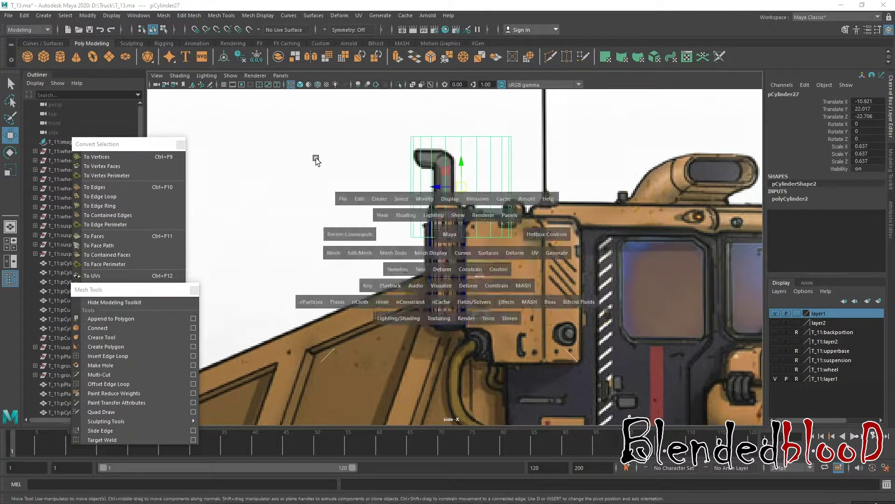
key(space)
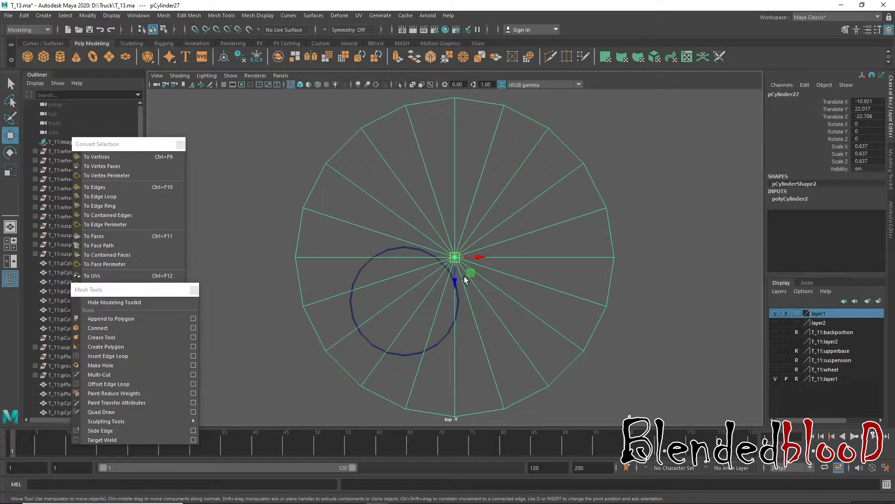
drag(456, 255, 406, 299)
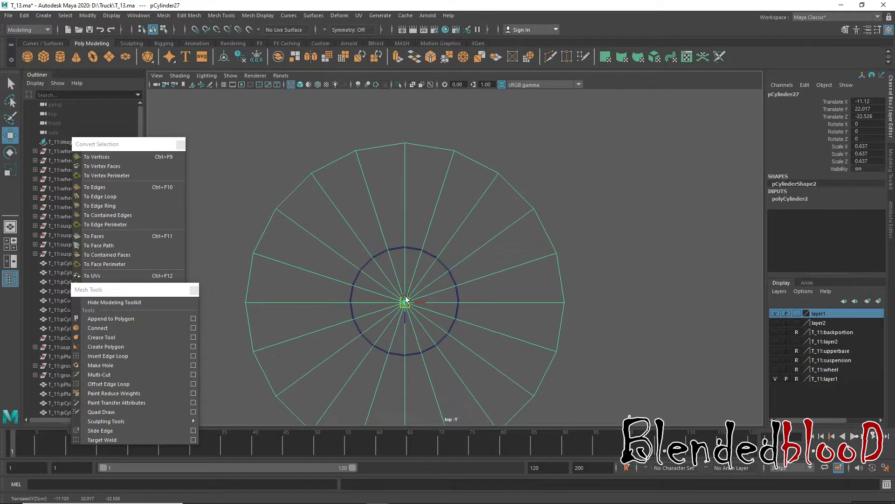
click(223, 84)
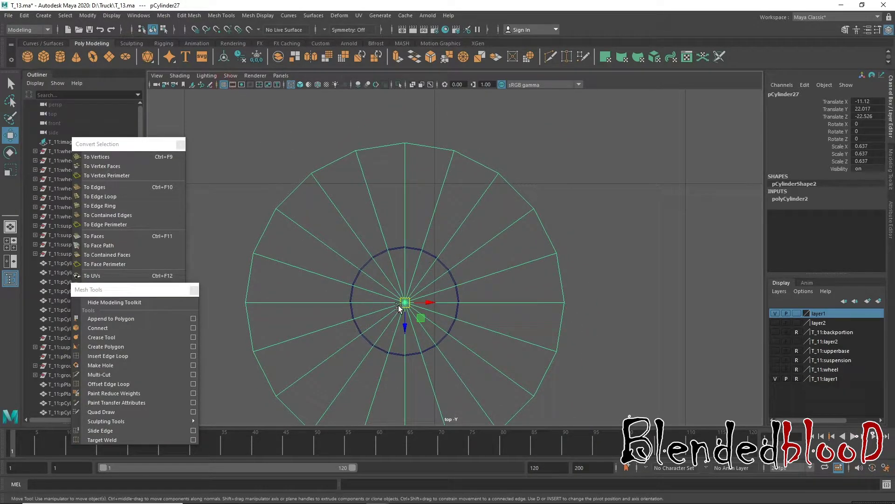
drag(405, 303, 555, 362)
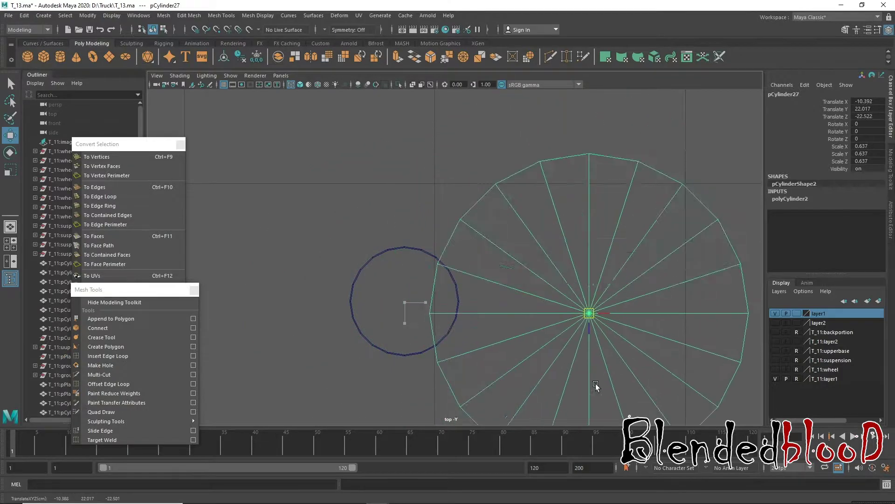
click(391, 248)
drag(404, 301, 436, 183)
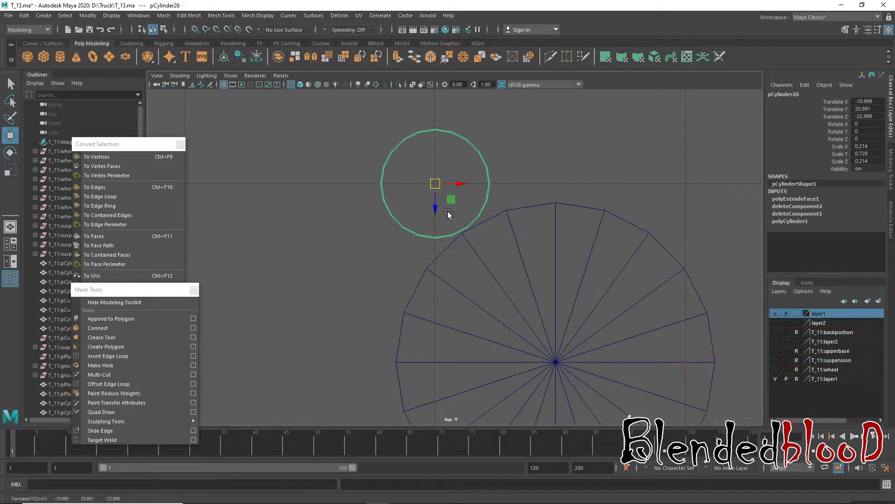
- Centre pCylinder27 on the exhaust circle and shrink it to 0.214
click(565, 360)
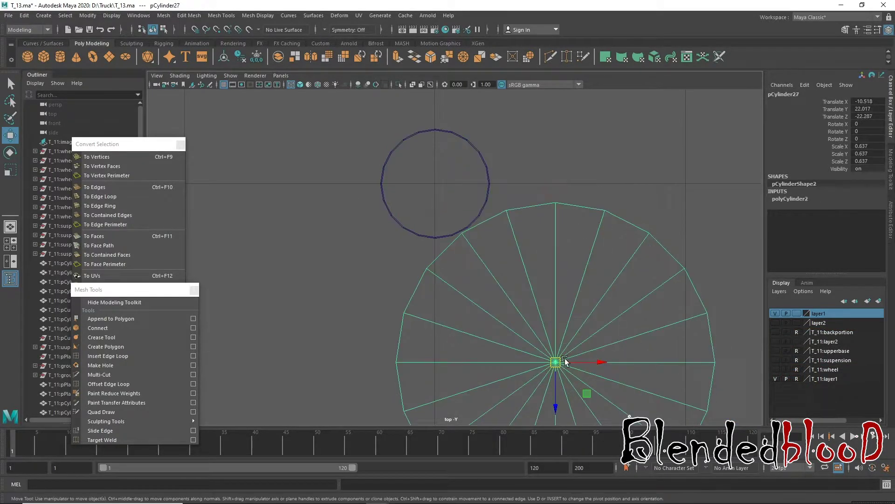
drag(556, 364, 435, 187)
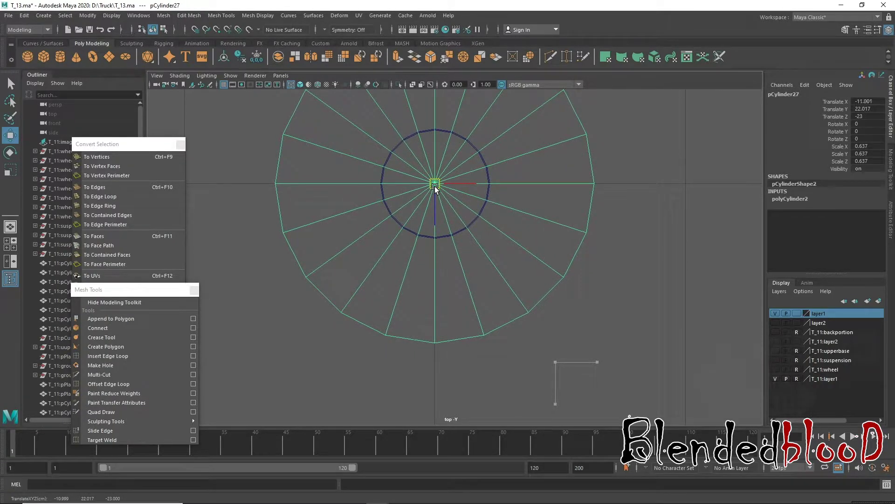
key(r)
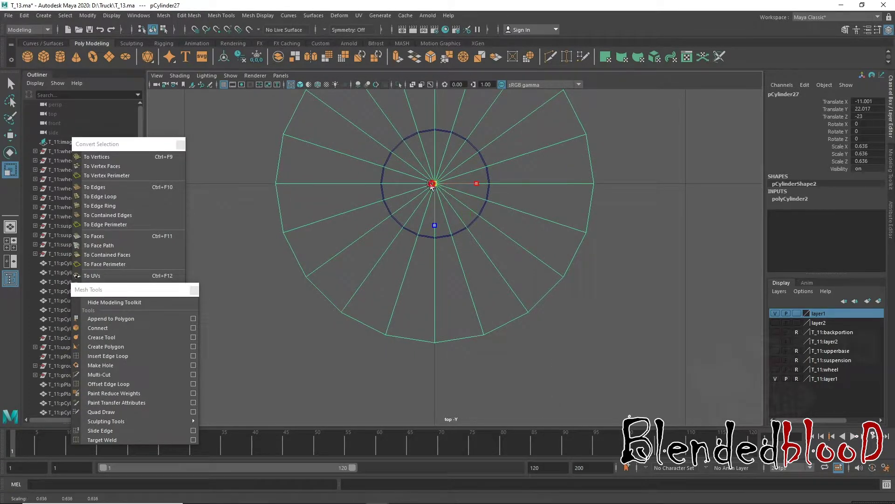
mouse_move(445, 189)
middle_down()
mouse_move(236, 60)
mouse_move(248, 68)
middle_up()
- Inspect the cap cylinder in perspective and top views and nudge it along X
key(w)
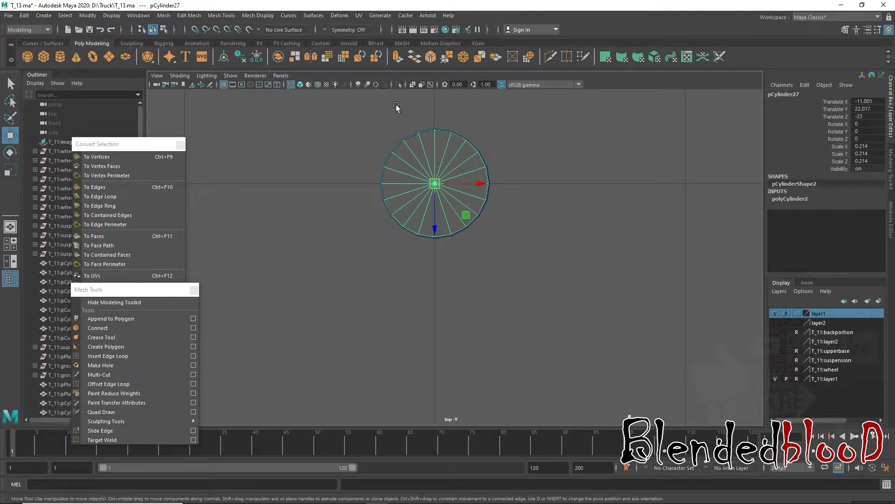
key(space)
key(space)
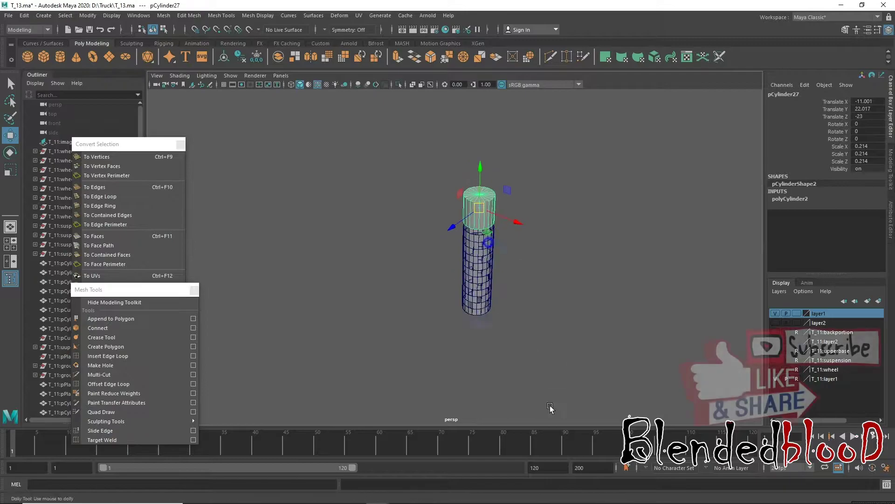
alt+right_drag(495, 213, 500, 243)
key(space)
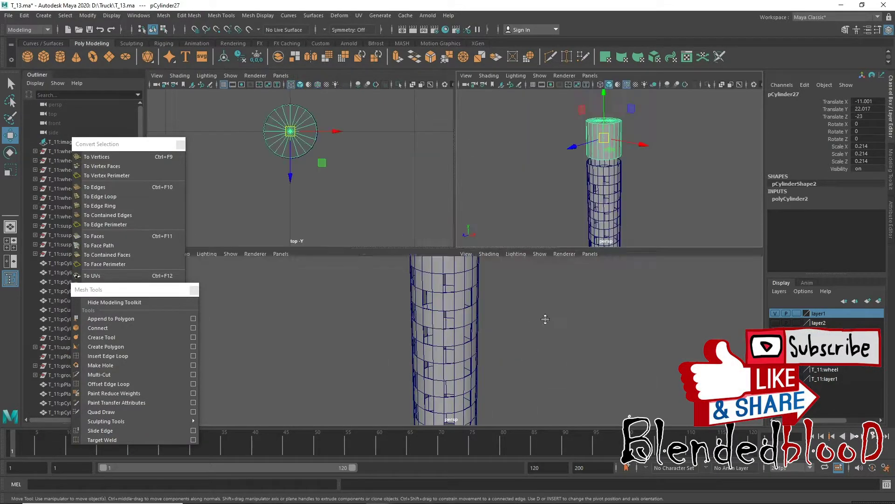
key(space)
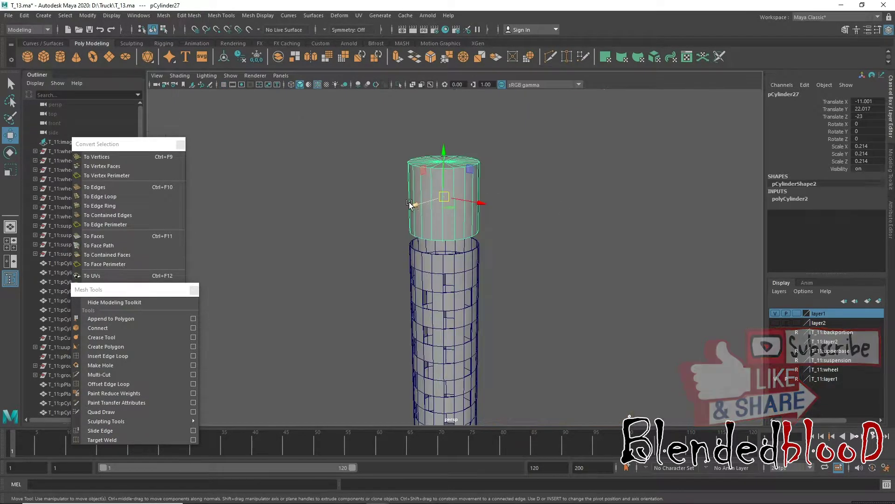
key(space)
key(space)
key(space)
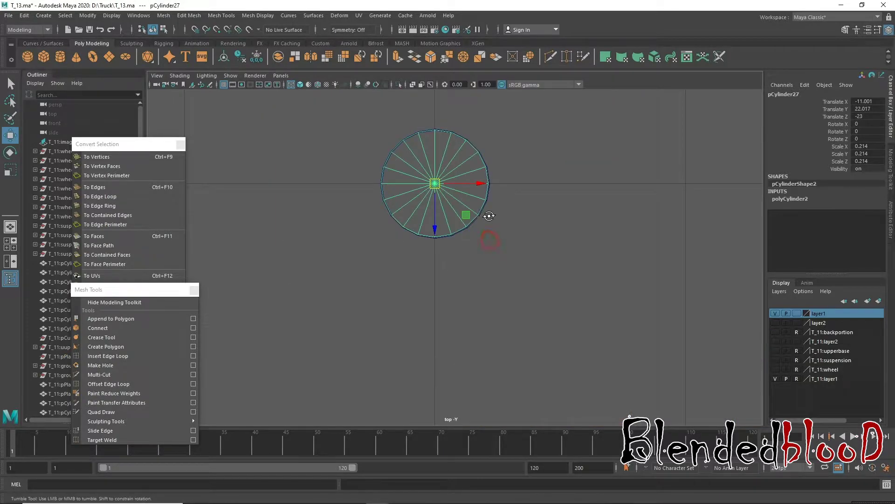
drag(479, 188, 479, 188)
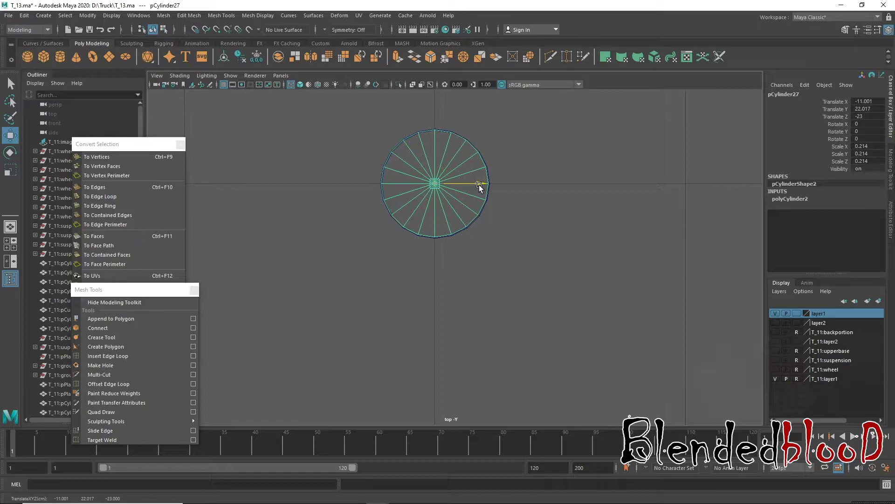
key(space)
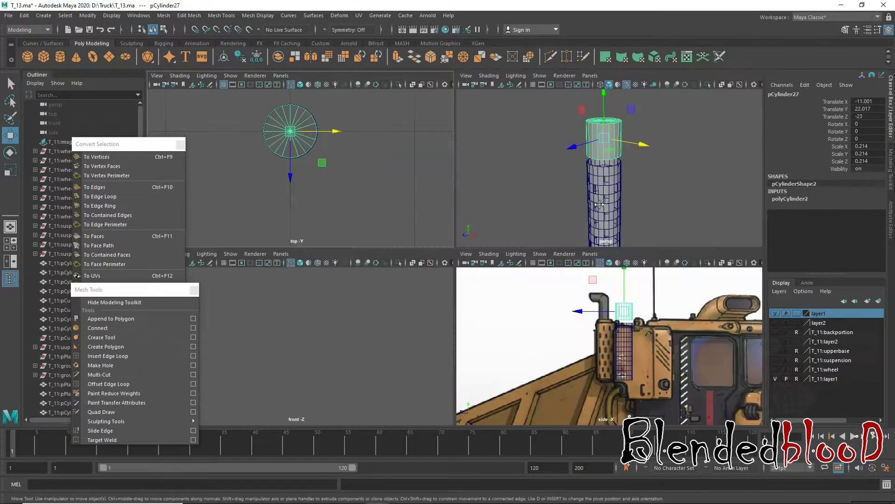
- Narrow the cap to 0.184 in the side view and bring up its component menu
key(space)
key(space)
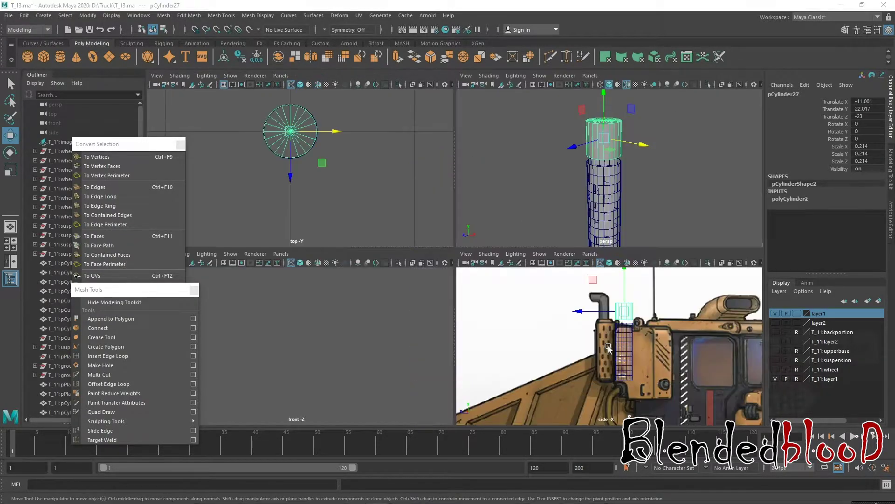
key(space)
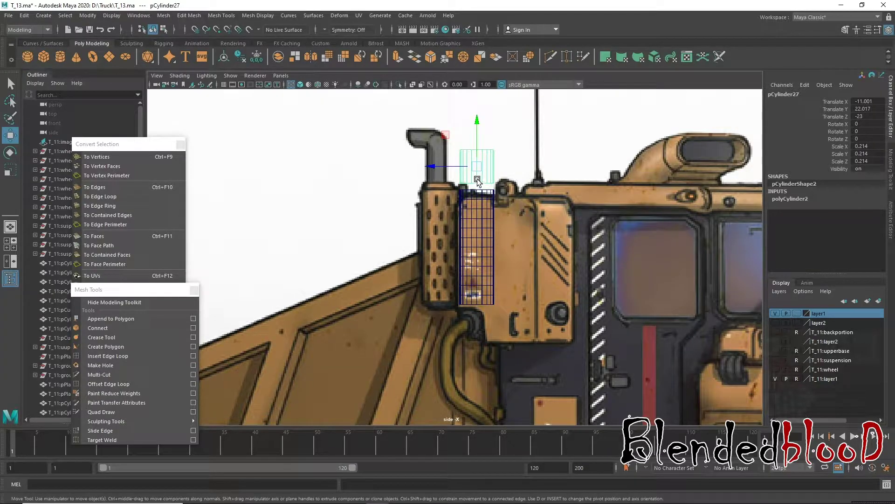
key(r)
drag(479, 169, 472, 172)
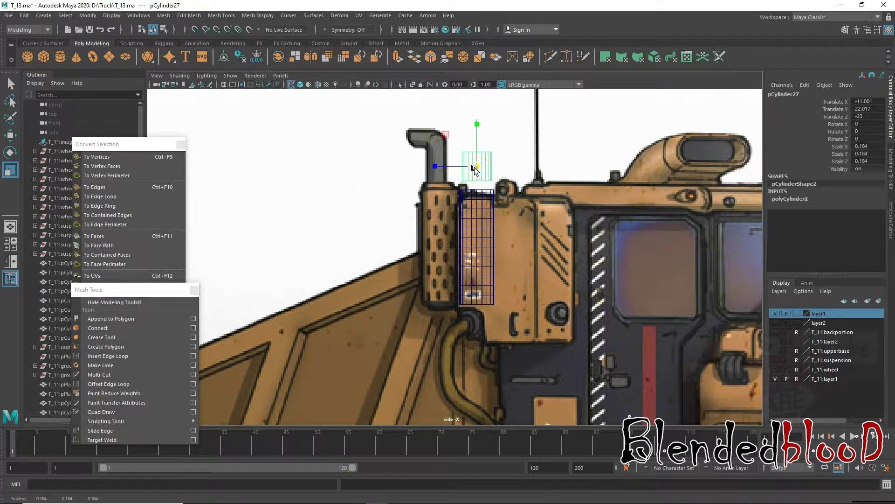
key(w)
right_click(483, 159)
- In side view, lower the cap's top vertex row and raise the bottom ring slightly
click(438, 159)
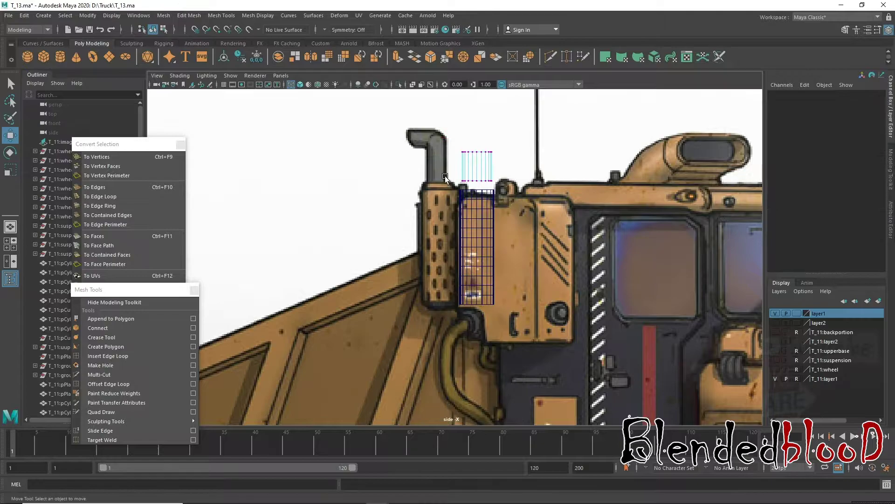
drag(478, 146, 489, 203)
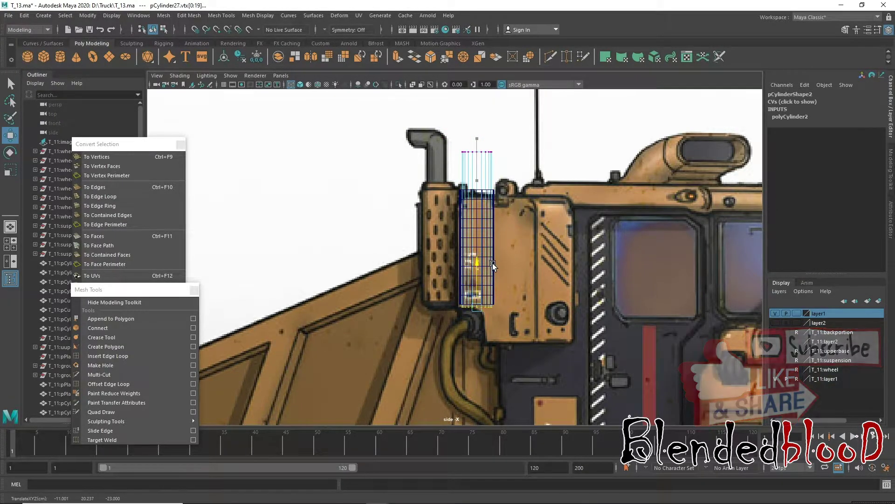
drag(492, 263, 491, 260)
- Lower the top vertex ring to the exhaust body's top, then switch to perspective view
alt+middle_drag(486, 176, 434, 187)
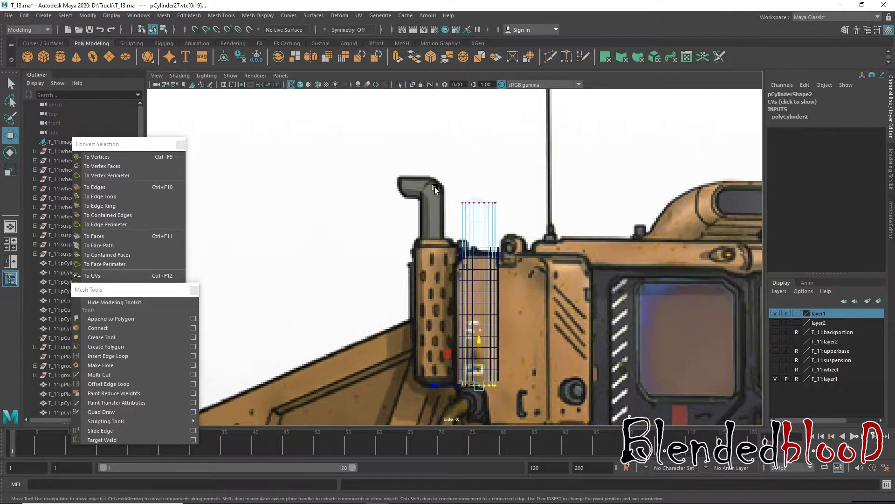
drag(503, 192, 454, 212)
drag(478, 161, 482, 205)
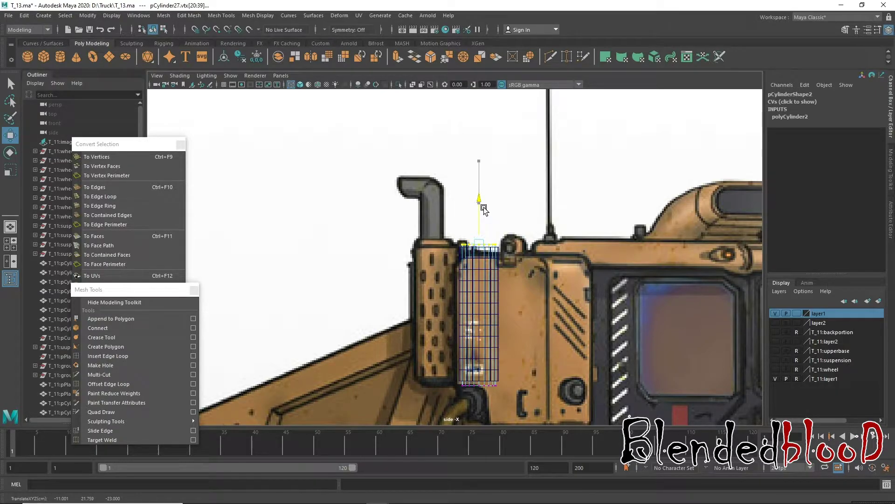
key(space)
drag(485, 206, 485, 187)
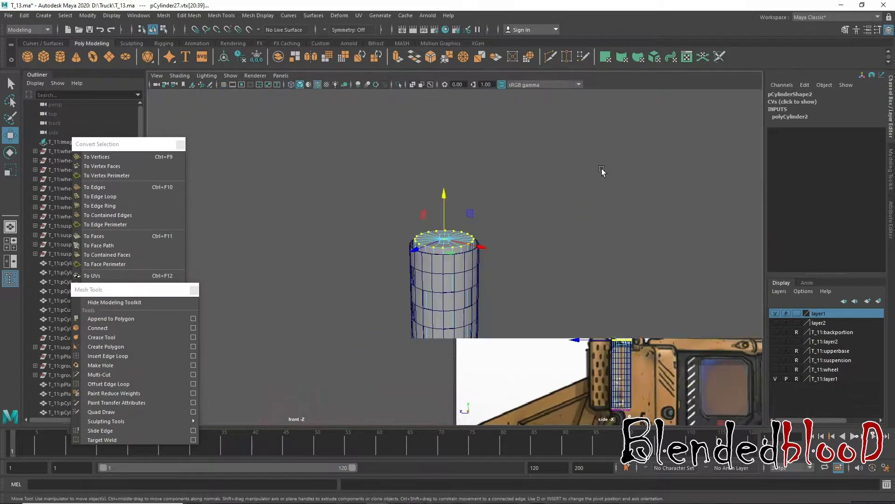
- Insert an edge loop around the cylinder's side just below the top rim
scroll(497, 304, up, 2)
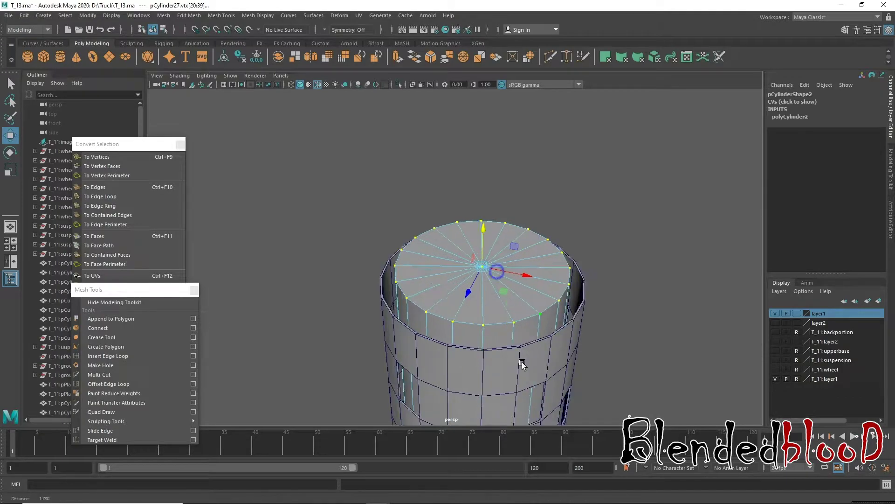
scroll(524, 326, up, 2)
right_click(595, 292)
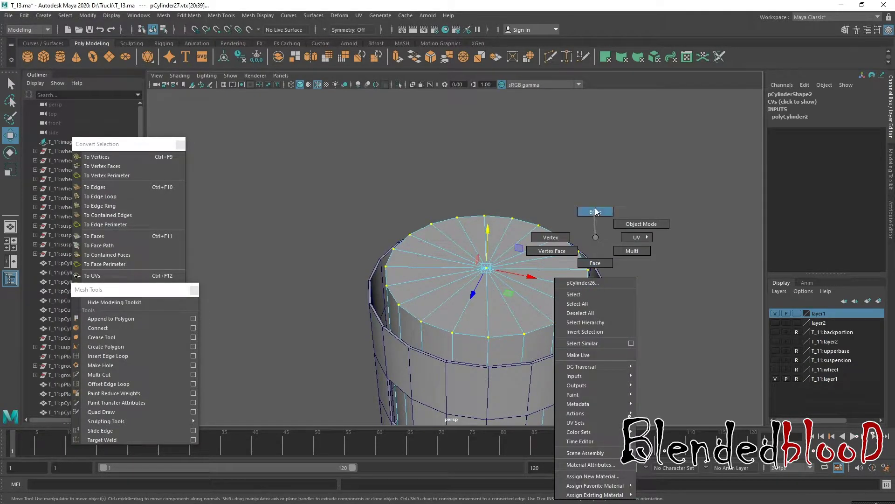
click(596, 211)
click(589, 276)
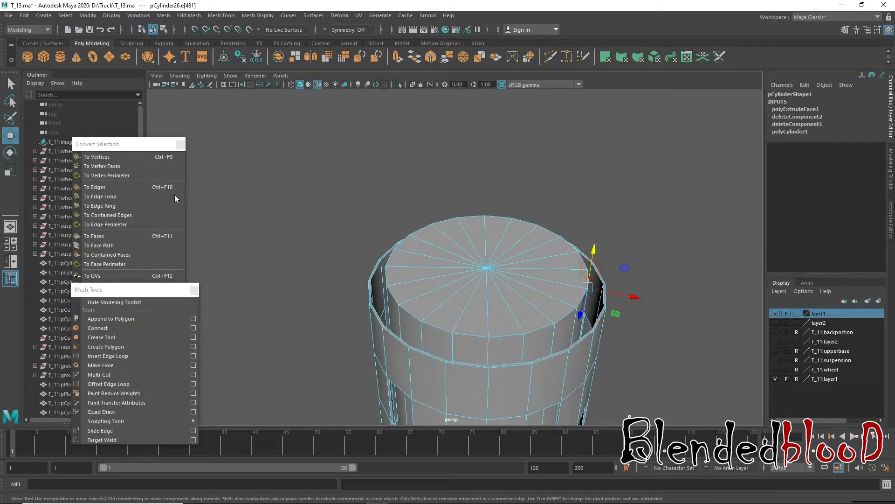
click(144, 355)
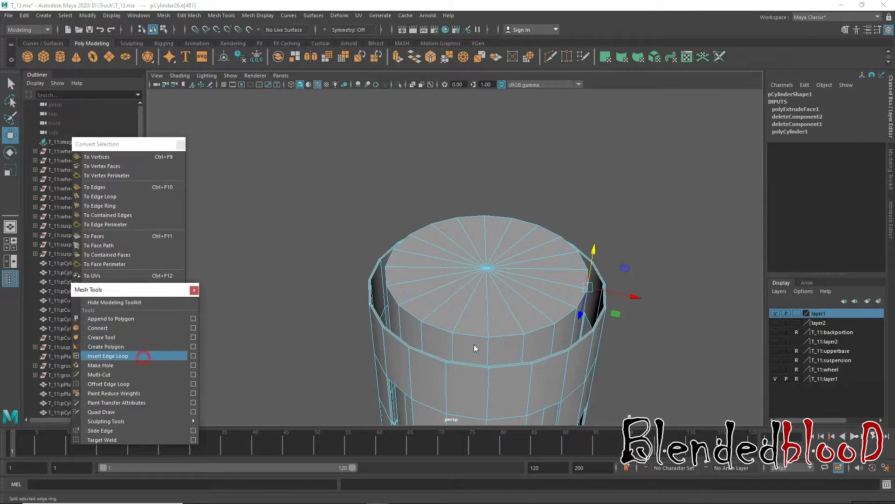
click(590, 276)
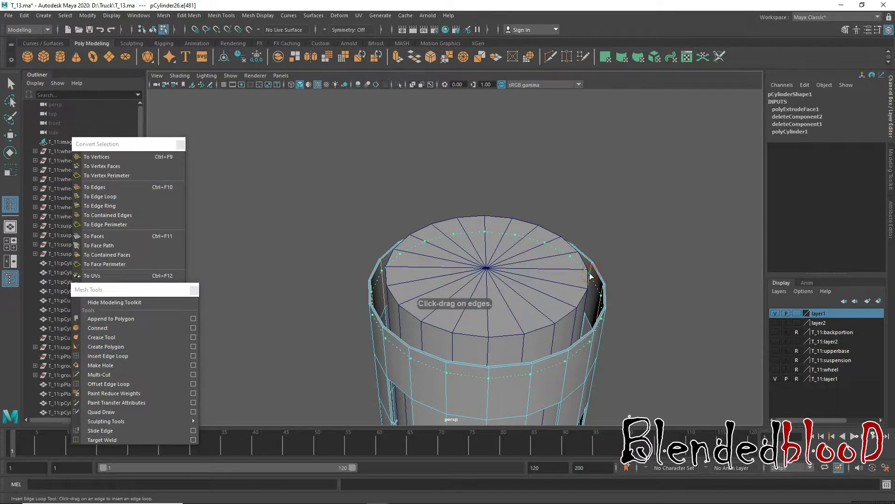
drag(591, 276, 597, 291)
- Return to the Move tool and pick a face on the cylinder's top ring
key(w)
right_drag(581, 236, 583, 254)
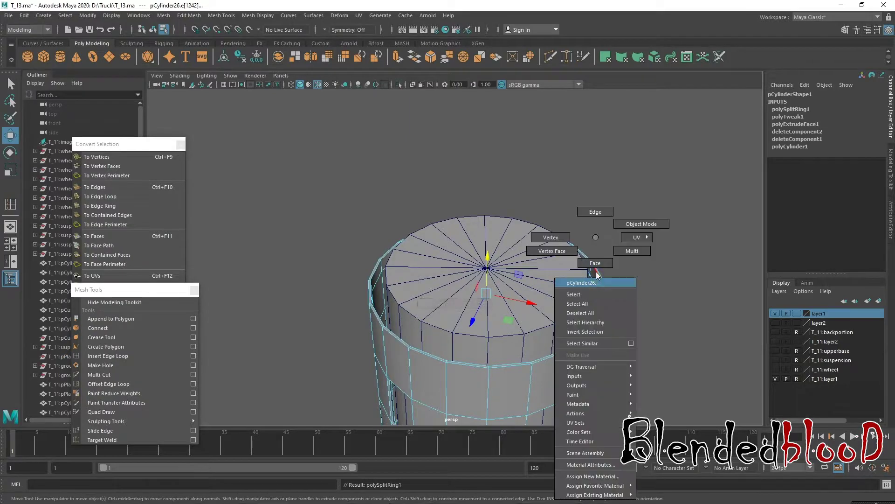
click(594, 277)
click(595, 277)
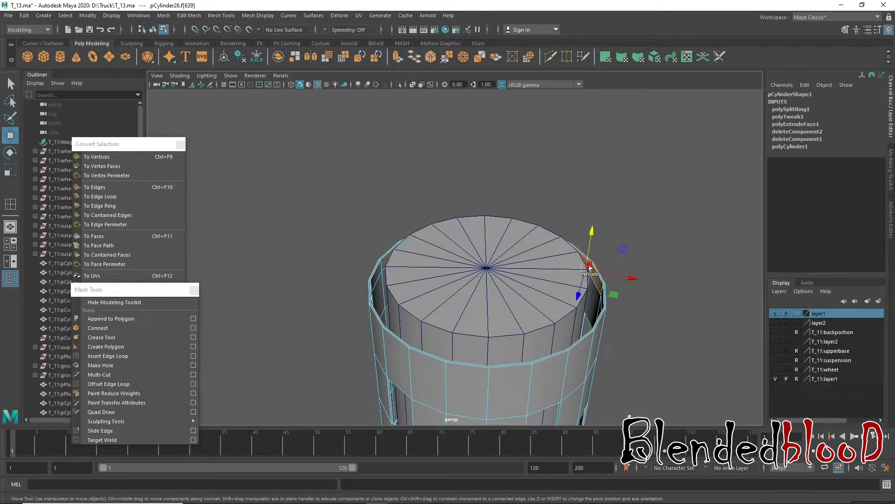
- Extrude the top face ring, scale it inward to about 0.909, and deselect
double_click(589, 266)
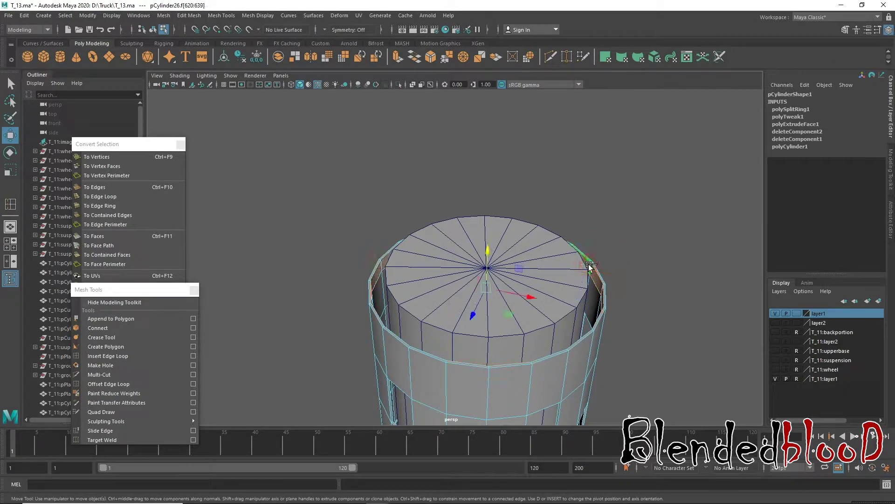
click(446, 56)
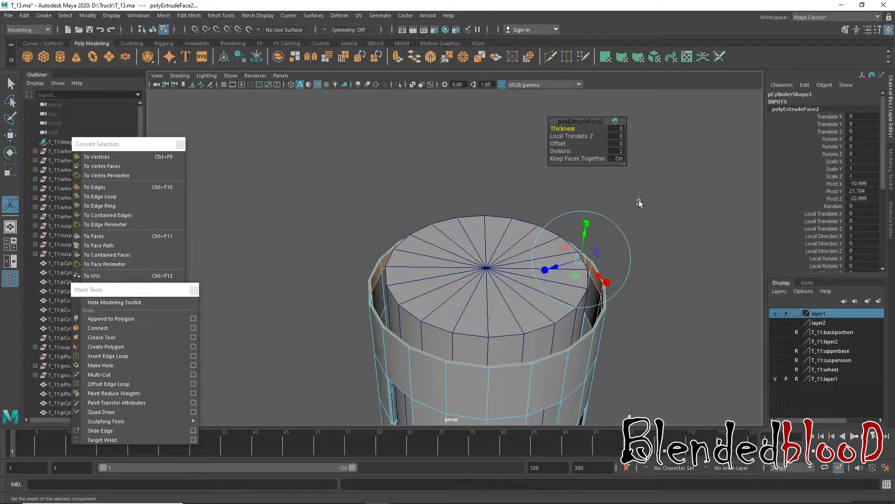
key(r)
drag(486, 288, 455, 279)
click(466, 285)
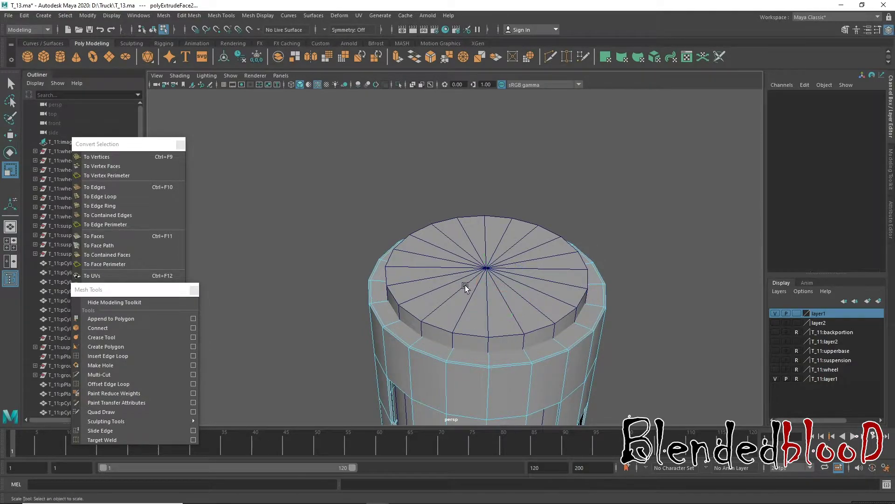
- Preview the smoothed mesh, then orbit and zoom in on the cylinder's bottom cap
key(w)
key(3)
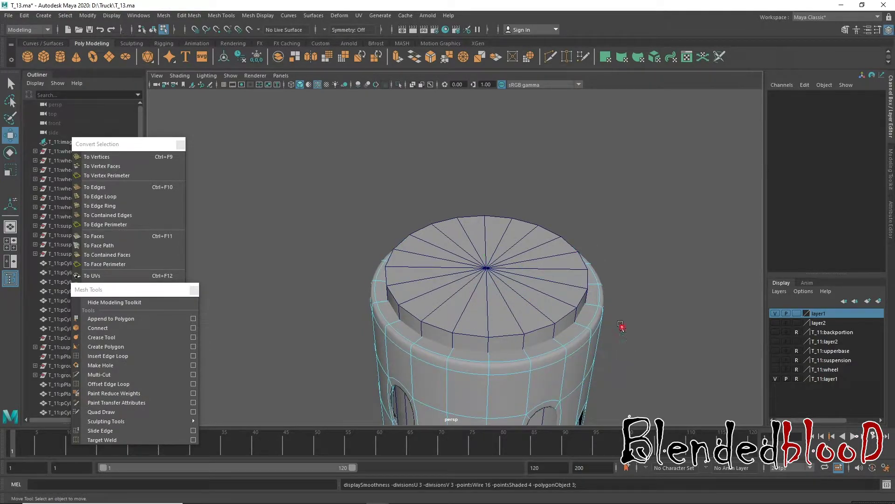
alt+right_drag(621, 326, 604, 331)
alt+middle_drag(604, 331, 515, 214)
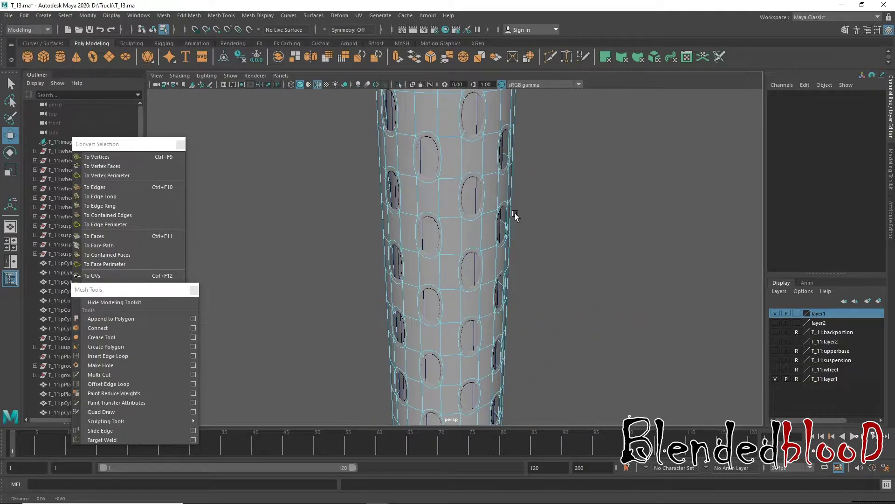
alt+right_drag(514, 214, 486, 219)
alt+drag(466, 323, 494, 345)
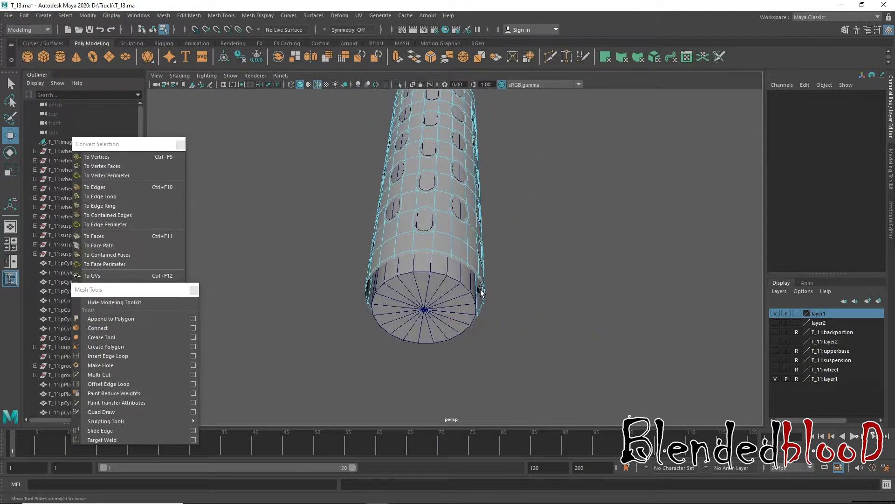
key(1)
alt+right_drag(519, 382, 521, 355)
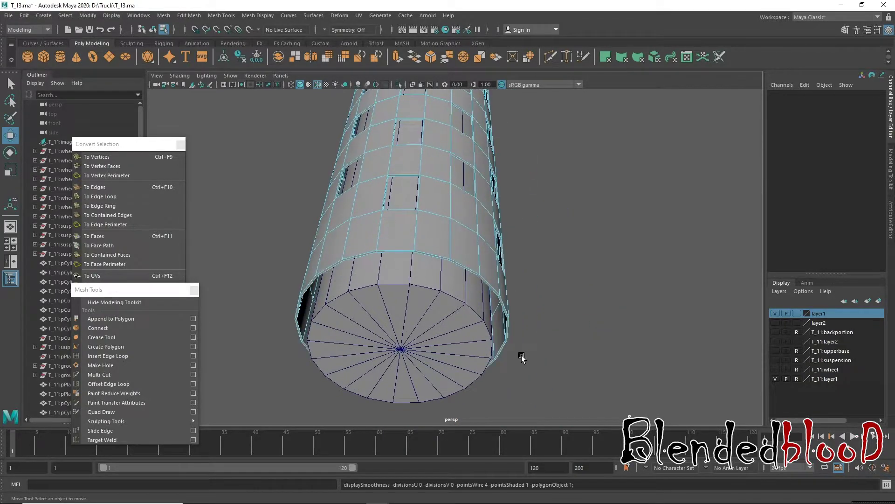
- Insert an edge loop near the cylinder's bottom end
click(135, 356)
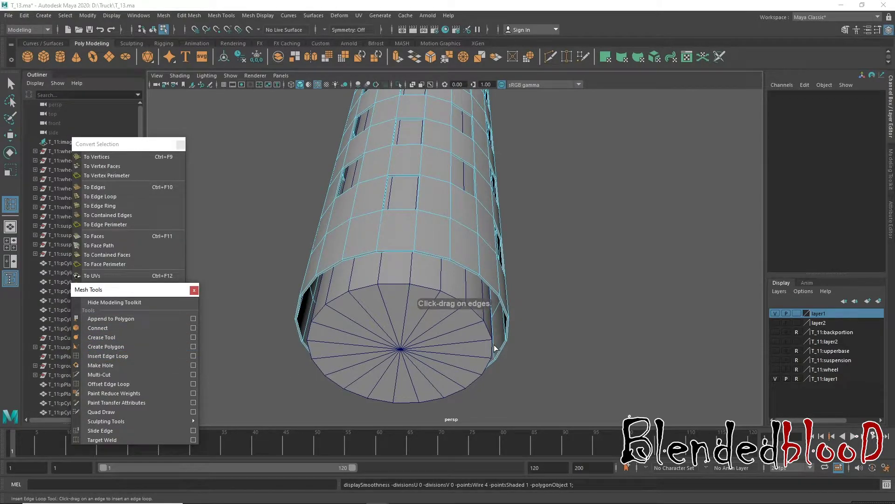
drag(495, 347, 497, 343)
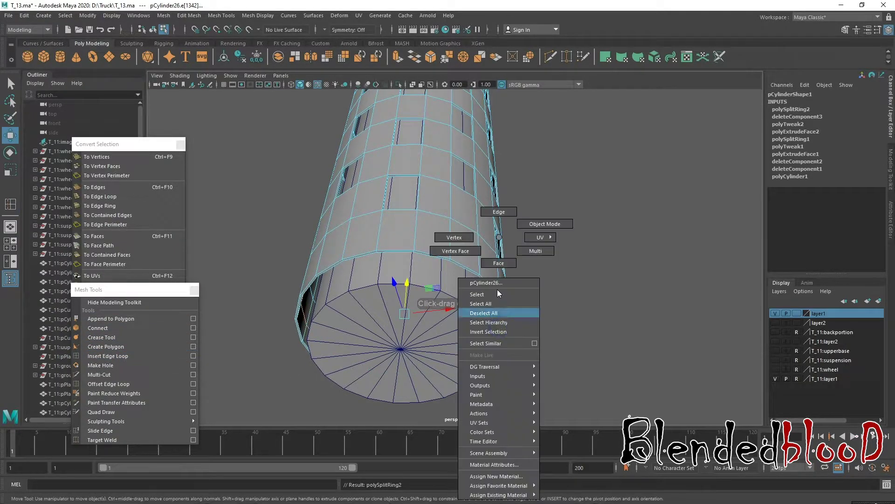
right_drag(499, 243, 499, 262)
key(w)
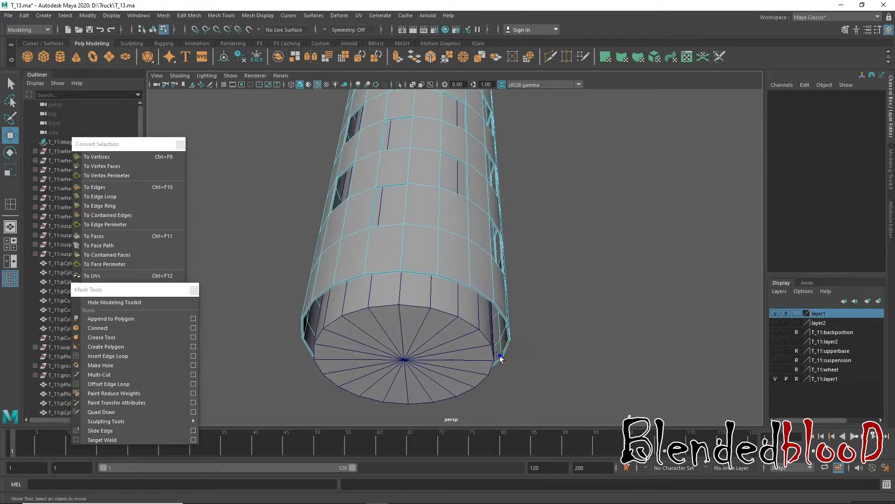
scroll(510, 350, up, 3)
- Extrude the bottom cap face and scale it inward to about 0.834, then deselect
click(510, 373)
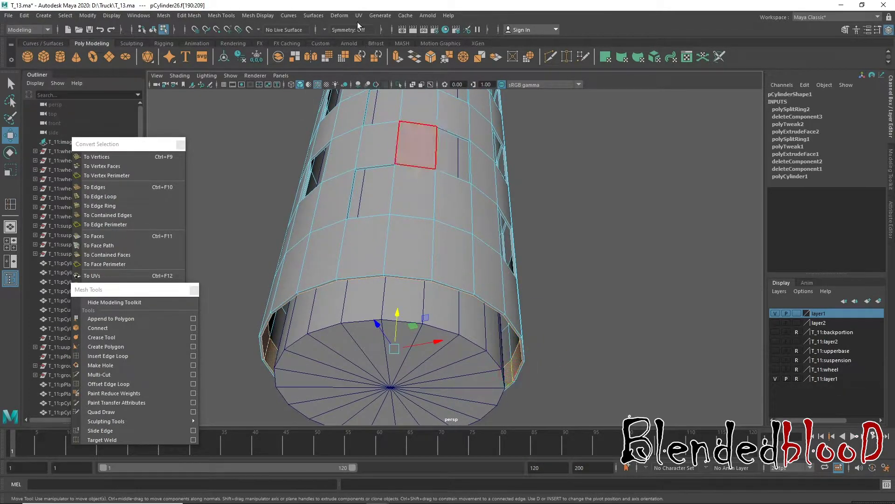
click(399, 57)
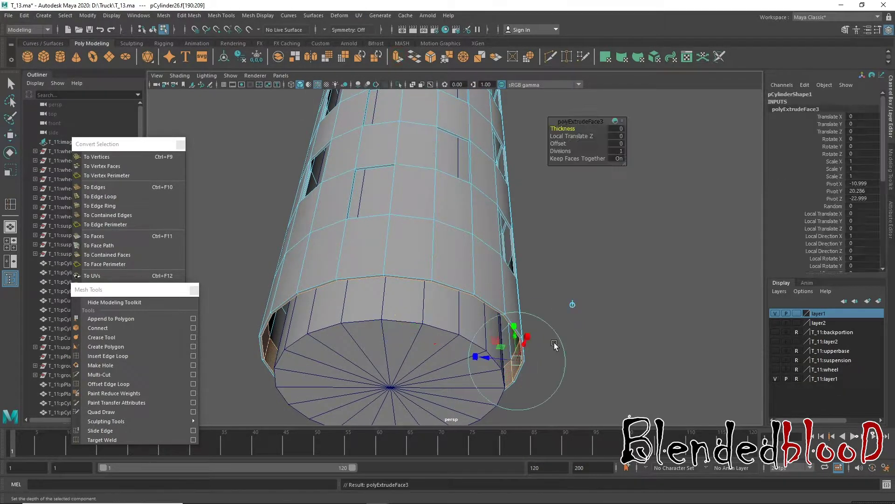
click(573, 304)
key(r)
drag(392, 347, 359, 336)
key(w)
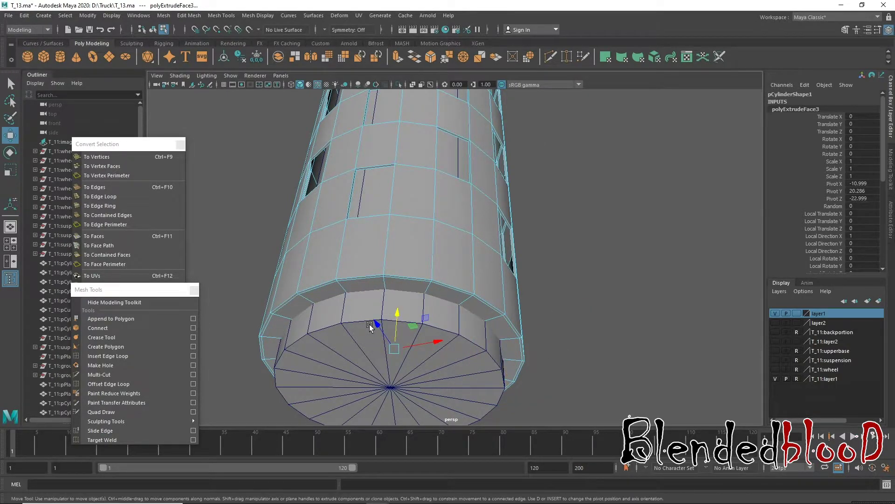
click(370, 327)
- Orbit around to review the rows of oval holes and the top cap
alt+drag(410, 285, 440, 291)
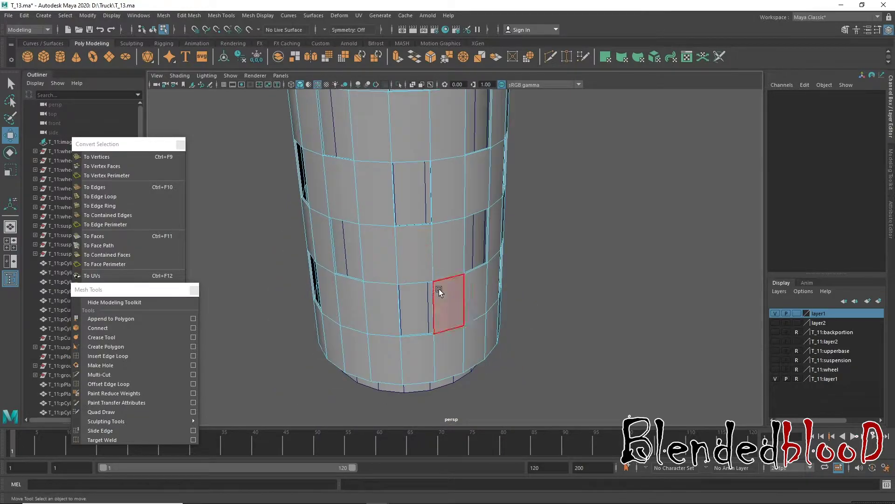
alt+right_drag(456, 296, 399, 216)
alt+drag(399, 216, 412, 320)
mouse_move(411, 320)
alt+right_down()
mouse_move(451, 328)
mouse_move(386, 167)
alt+right_up()
alt+drag(386, 167, 454, 429)
alt+middle_drag(454, 429, 449, 289)
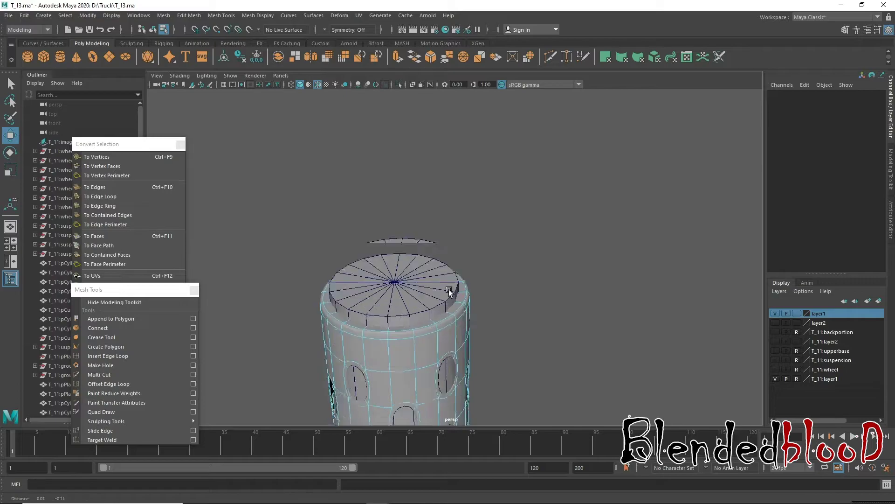
alt+drag(448, 289, 460, 326)
alt+right_drag(434, 300, 497, 265)
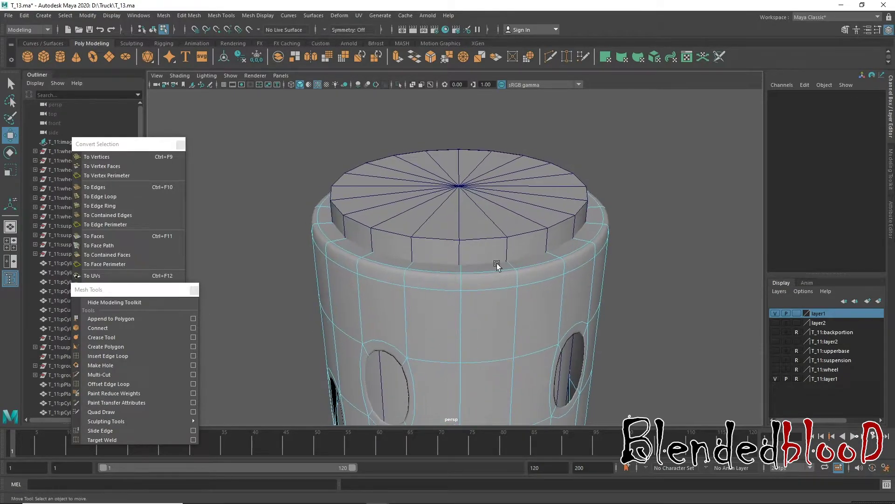
key(1)
alt+drag(514, 282, 517, 280)
alt+drag(583, 269, 541, 232)
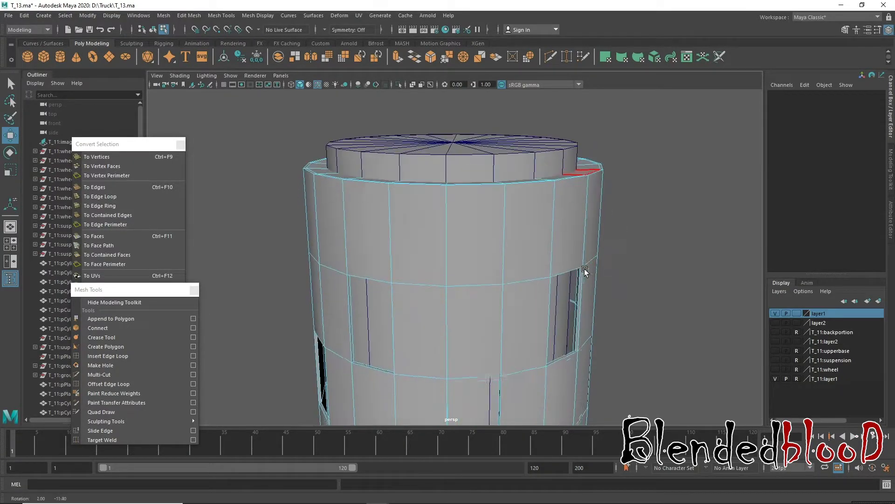
- Select the top cap faces by picking its centre vertex and converting to faces
click(471, 218)
right_click(471, 218)
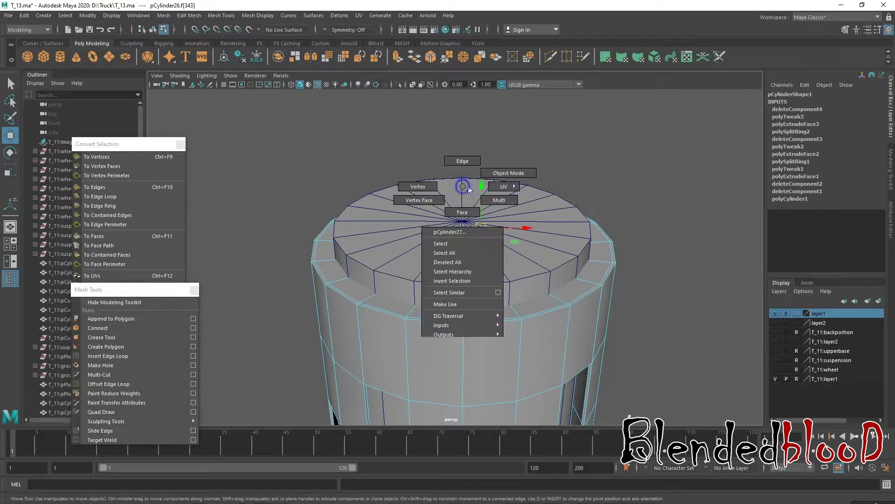
right_drag(486, 218, 471, 224)
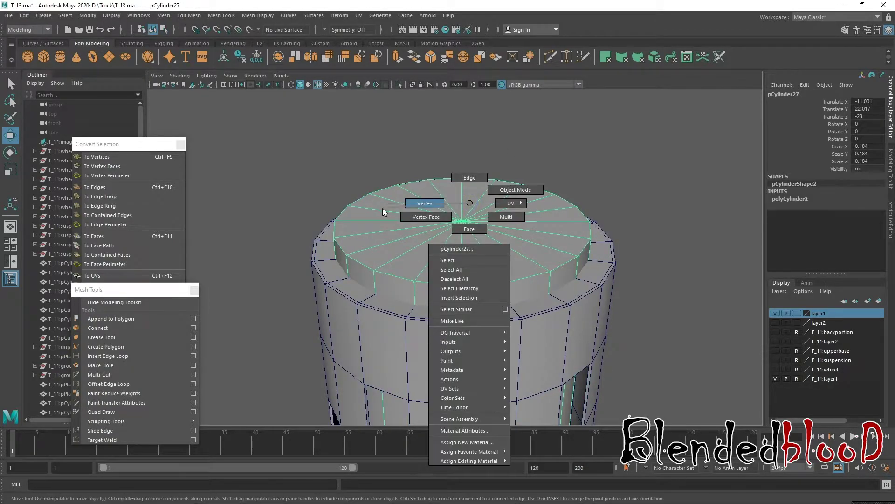
click(522, 142)
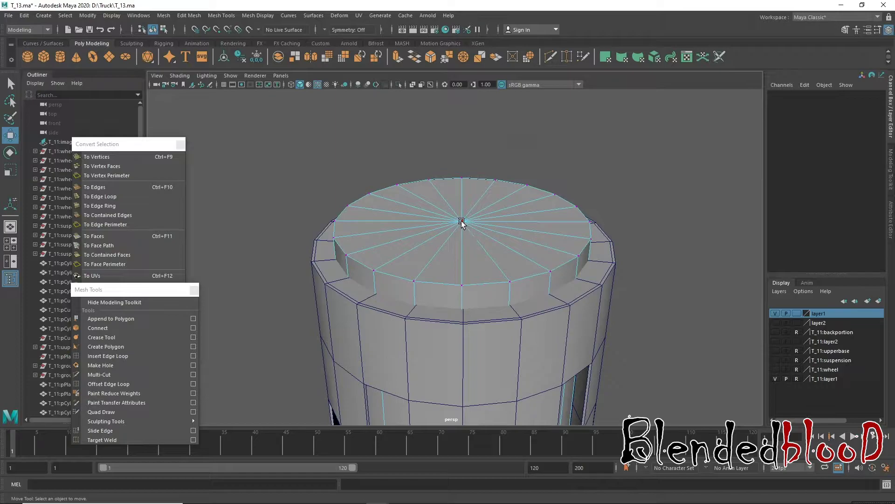
click(461, 222)
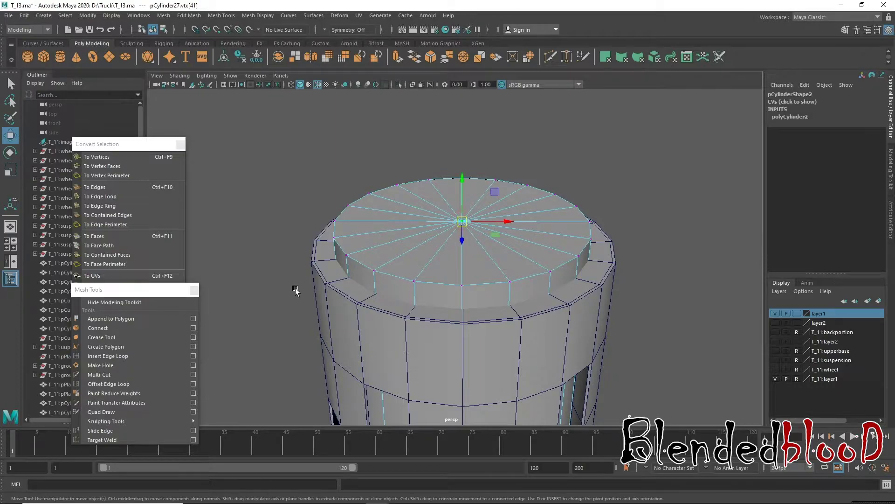
click(97, 236)
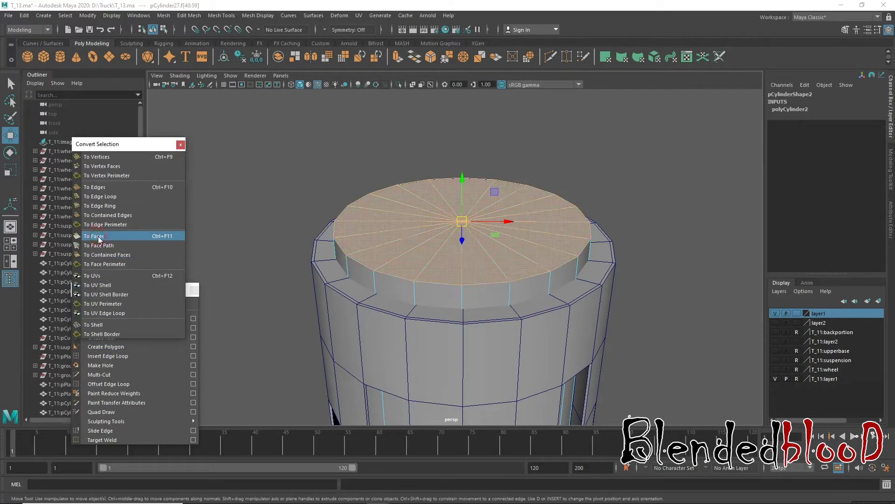
- Extrude the top cap faces and scale them inward to form a rim
click(398, 57)
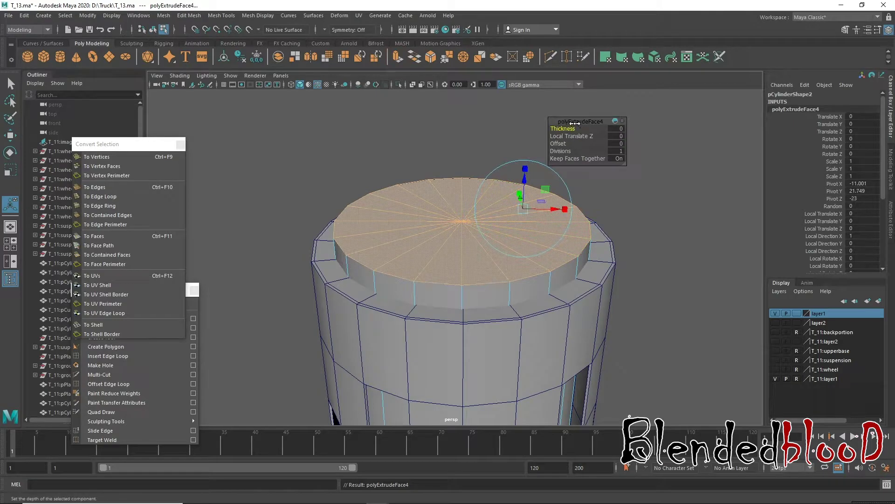
drag(574, 124, 671, 134)
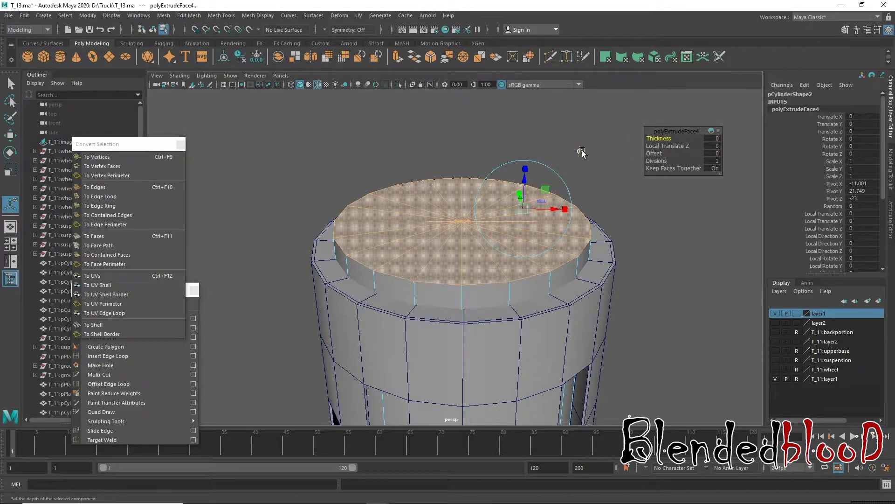
key(r)
drag(462, 221, 415, 210)
key(w)
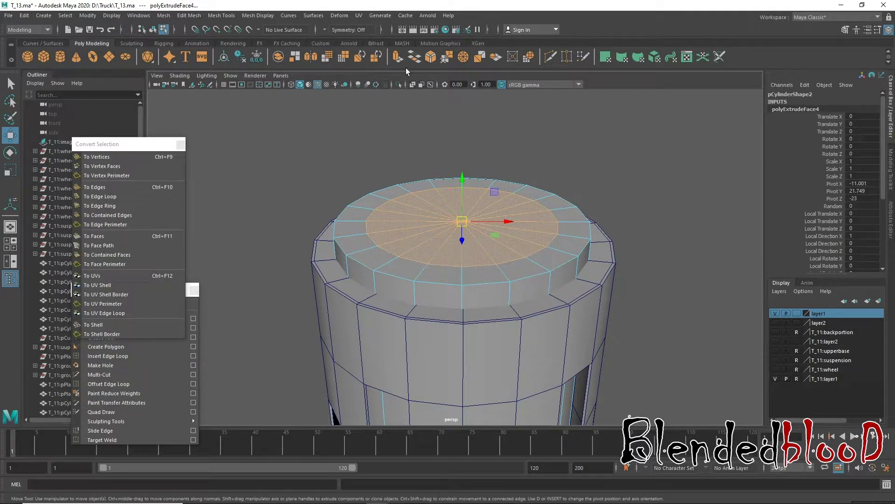
- Extrude the inner cap faces again and raise them into a step, then fine-tune its height
key(w)
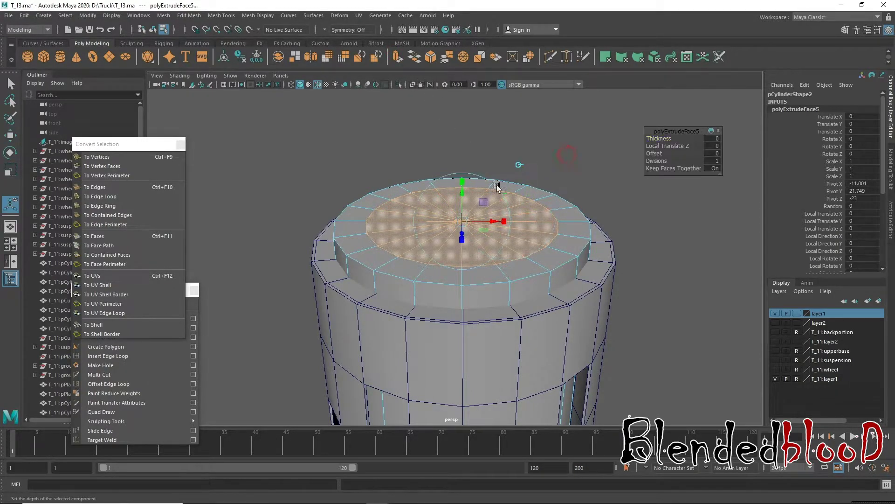
drag(464, 192, 459, 133)
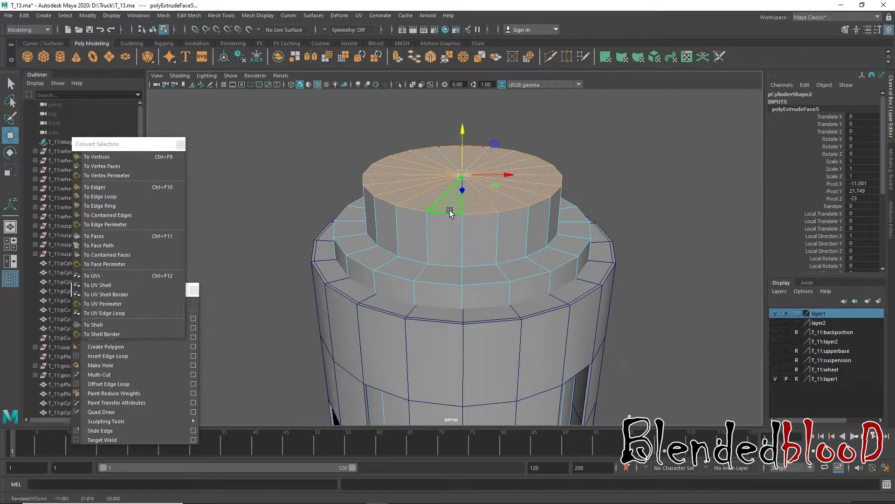
alt+drag(523, 278, 508, 265)
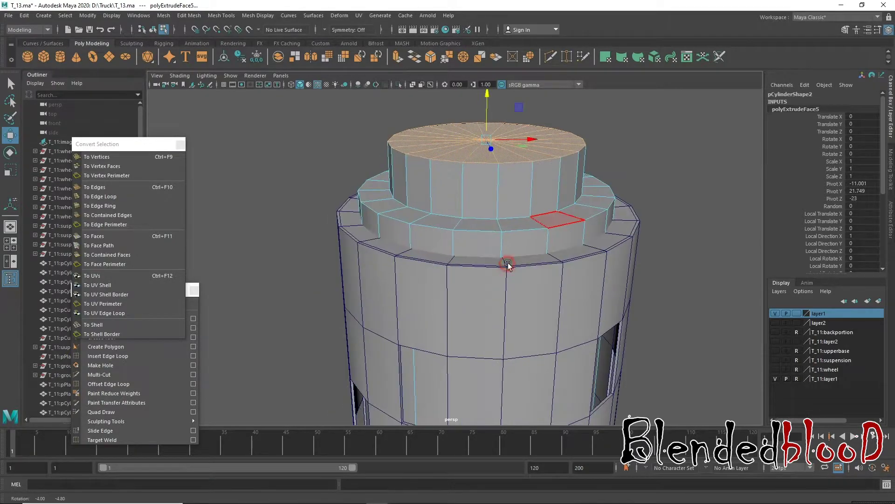
key(space)
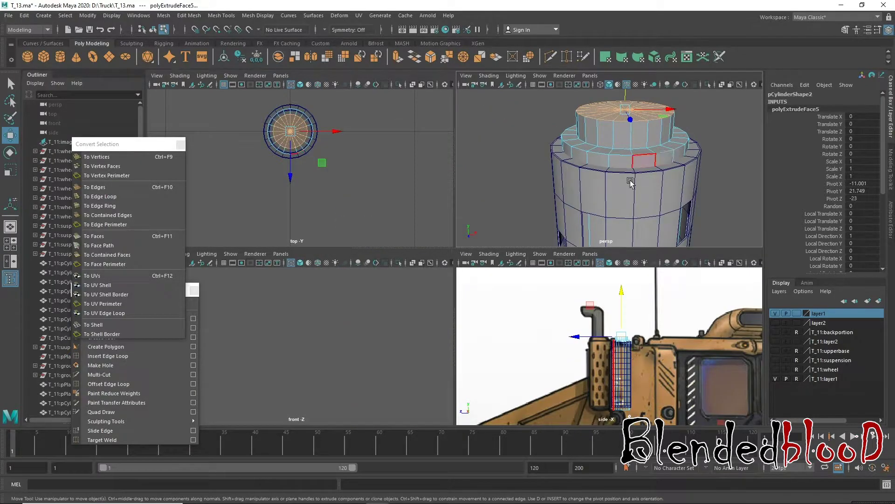
key(space)
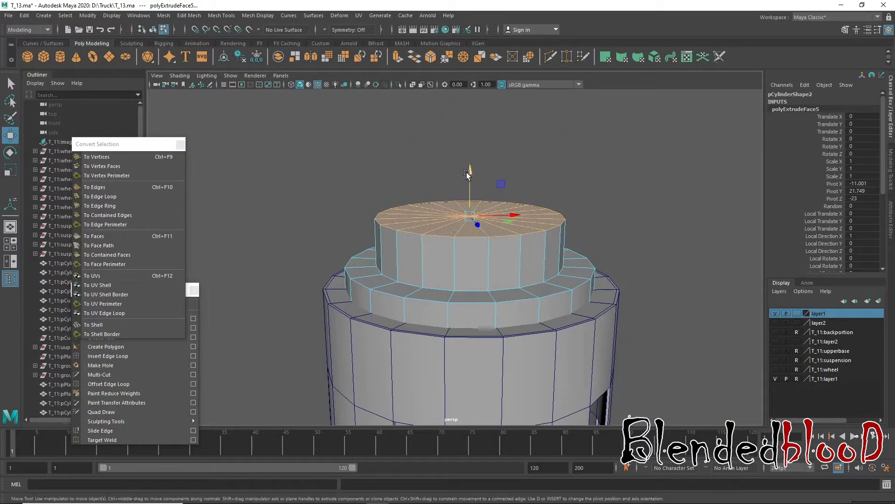
drag(467, 172, 475, 215)
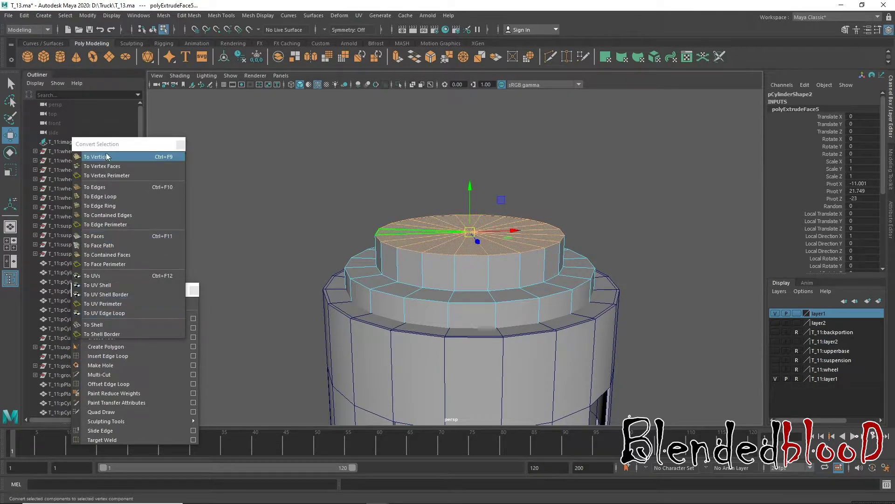
drag(102, 144, 682, 95)
- Add several edge loops around the cap step and its rim
drag(112, 289, 165, 96)
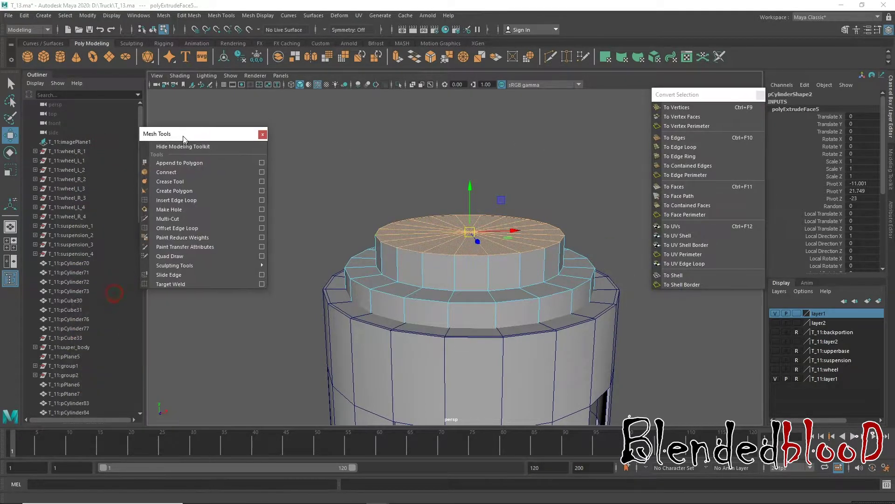
click(153, 178)
ctrl+click(491, 262)
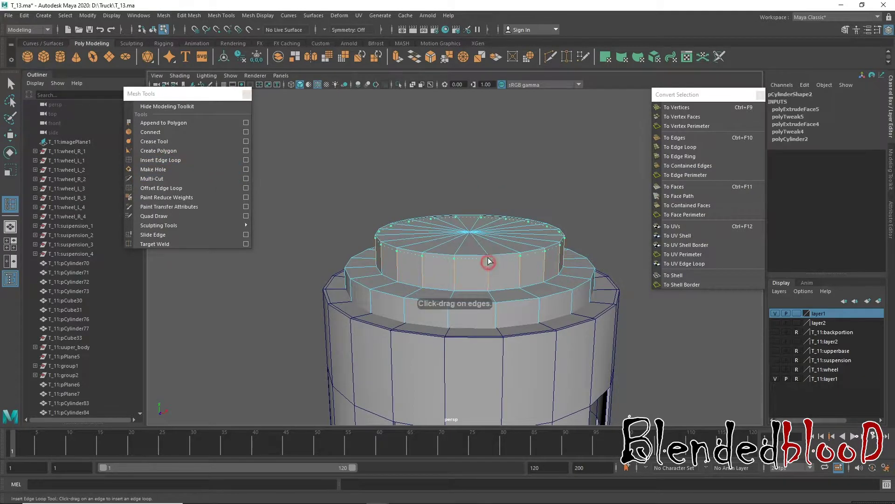
click(490, 291)
click(489, 296)
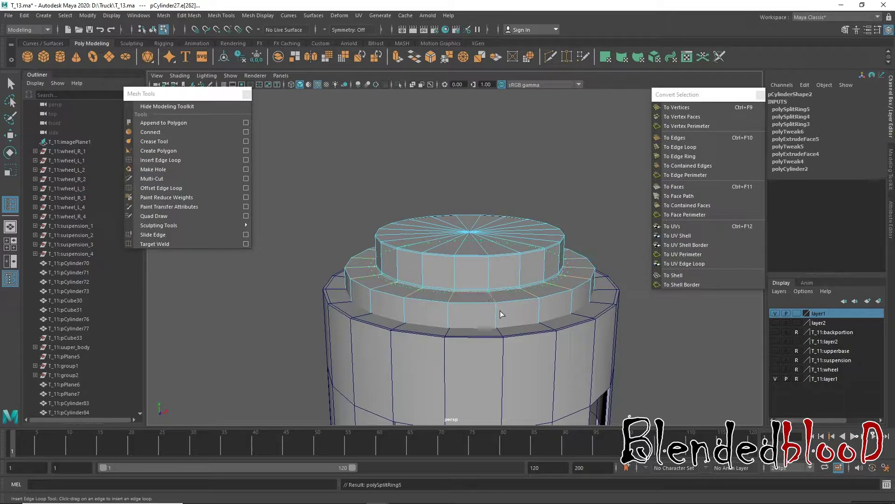
click(495, 311)
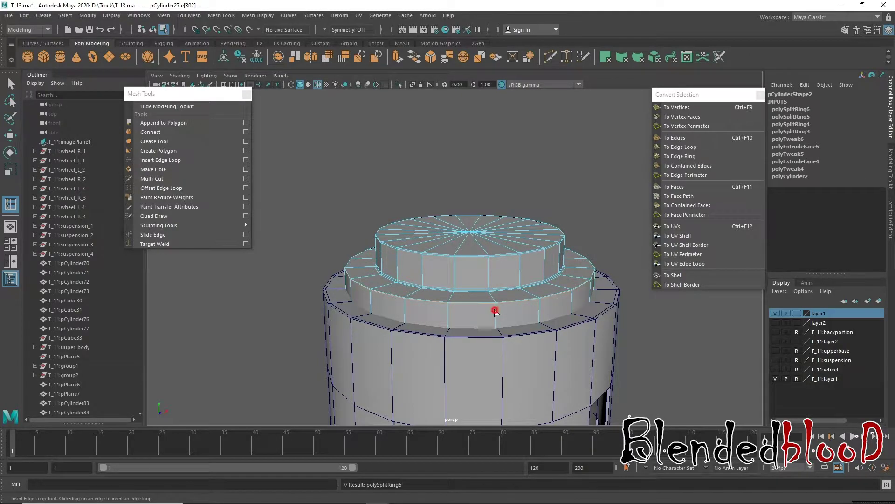
drag(494, 313, 505, 323)
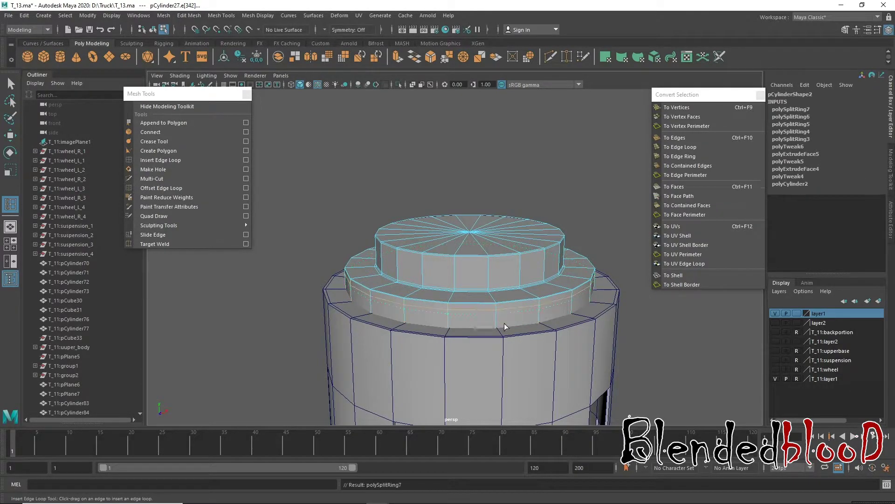
- Add two edge loops near the cylinder's bottom end
alt+middle_drag(469, 142, 506, 159)
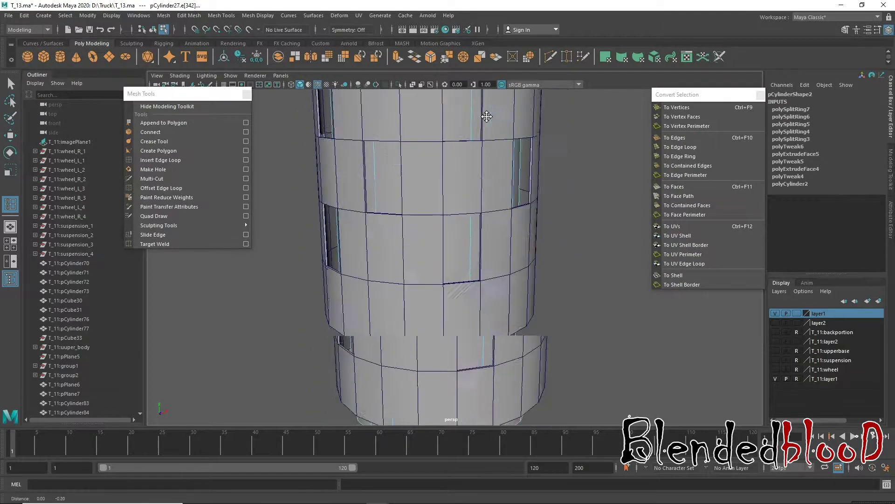
scroll(476, 190, up, 3)
scroll(450, 199, up, 2)
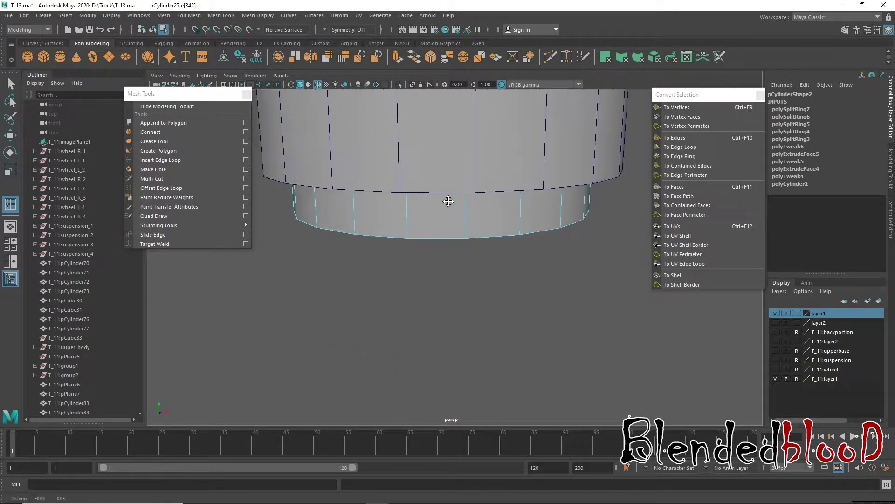
click(467, 234)
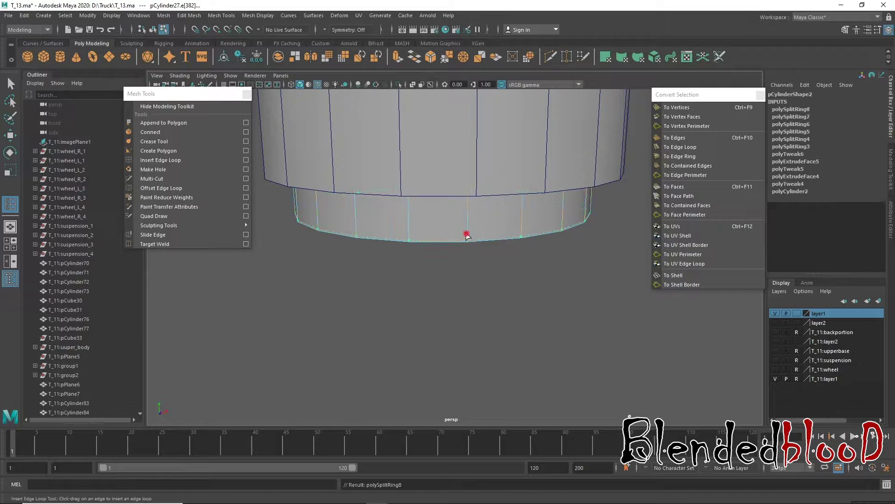
click(467, 239)
key(w)
- Nudge the bottom edges slightly, then compare the cylinder against the concept in the four-view layout
scroll(485, 280, down, 3)
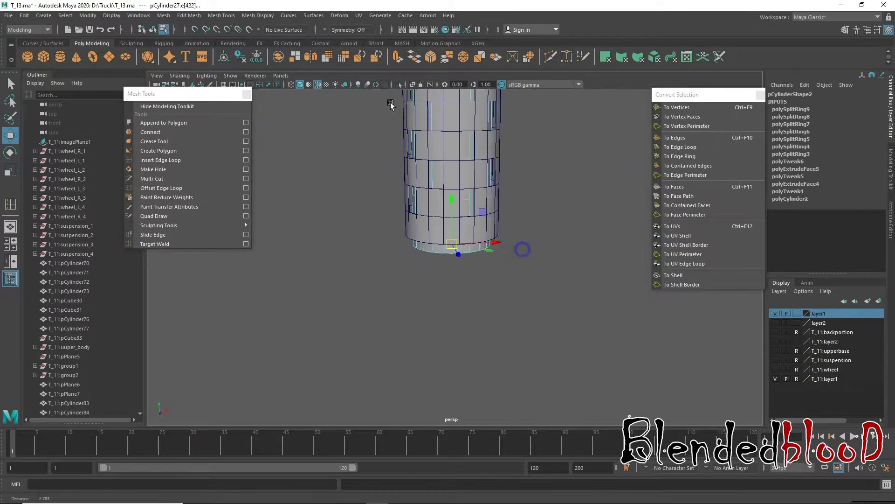
mouse_move(485, 285)
alt+mouse_down()
mouse_move(450, 231)
mouse_move(474, 244)
alt+mouse_up()
alt+right_drag(474, 244, 512, 366)
mouse_move(498, 324)
alt+right_down()
mouse_move(488, 316)
mouse_move(501, 366)
alt+right_up()
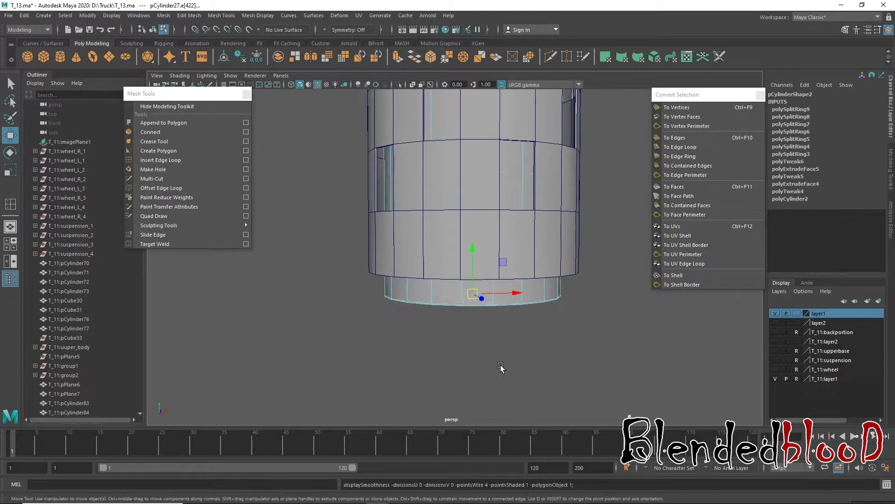
drag(476, 249, 472, 248)
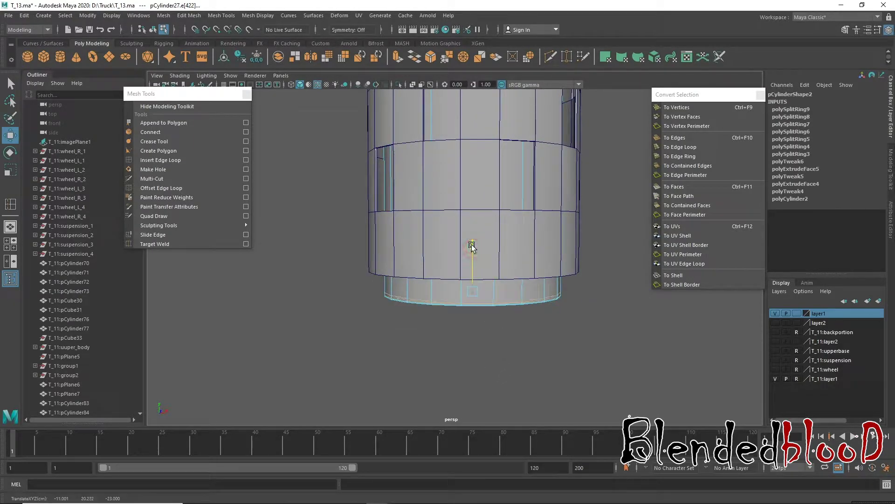
mouse_move(478, 250)
alt+right_down()
mouse_move(577, 323)
mouse_move(495, 338)
mouse_move(392, 139)
alt+right_up()
alt+drag(454, 227, 476, 247)
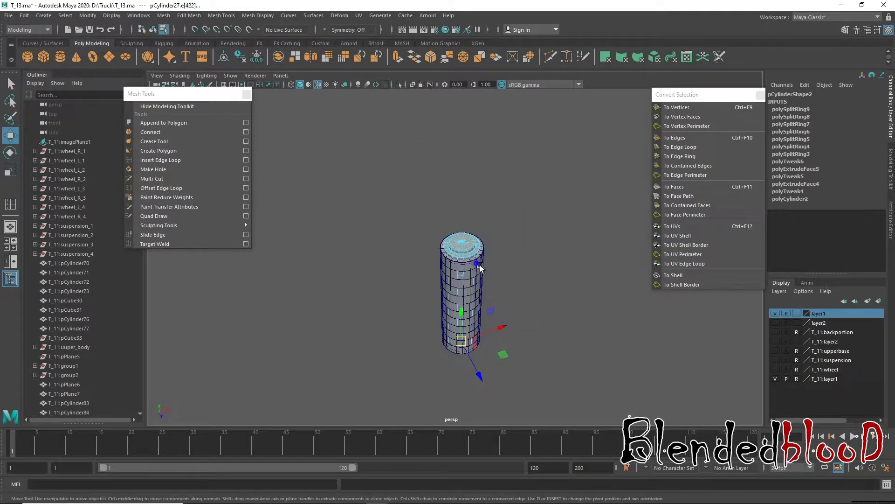
right_drag(475, 249, 524, 200)
mouse_move(534, 254)
alt+mouse_down()
mouse_move(547, 304)
mouse_move(583, 289)
mouse_move(556, 296)
mouse_move(568, 330)
alt+mouse_up()
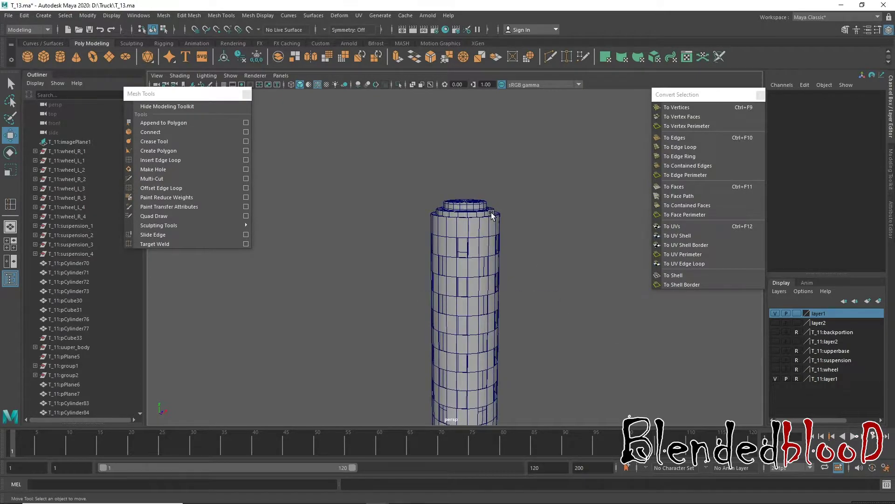
key(space)
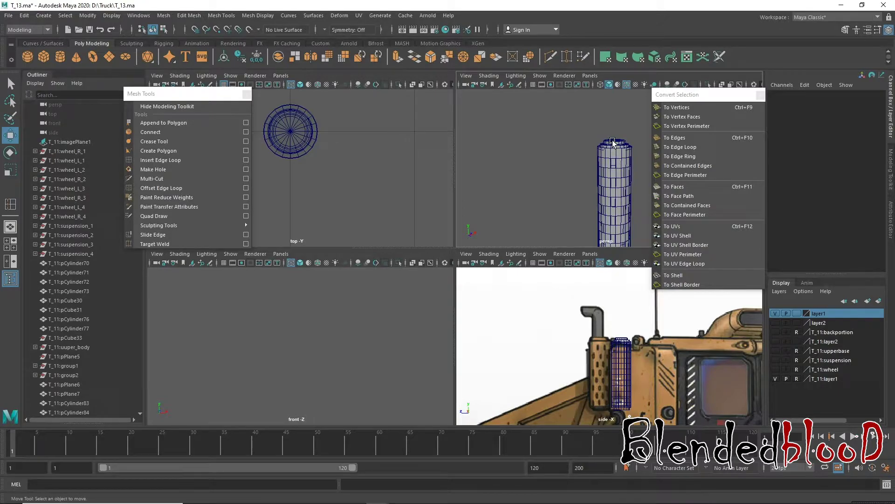
- Create a polygon cylinder and centre it over the perforated pipe in the top and side views
click(60, 56)
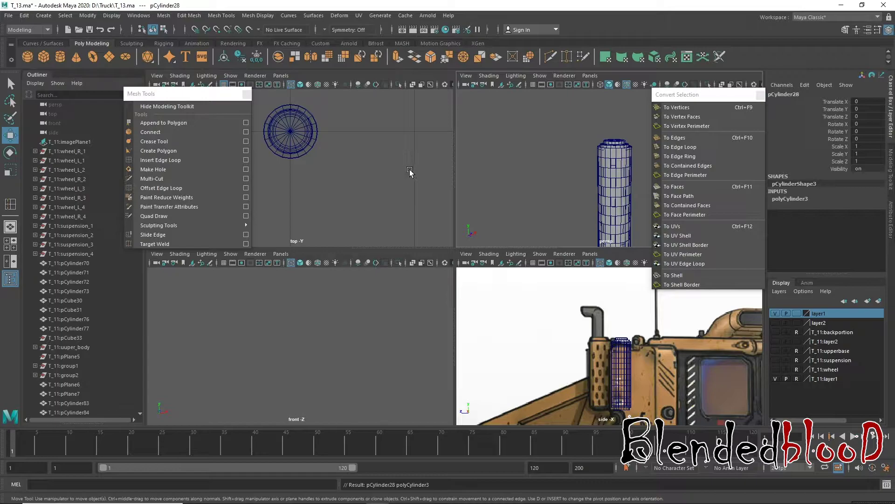
scroll(300, 165, down, 6)
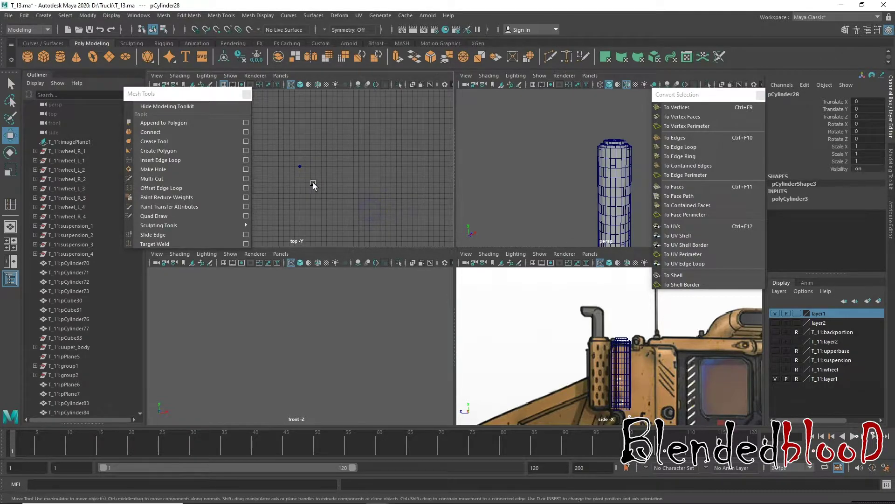
middle_drag(313, 185, 341, 195)
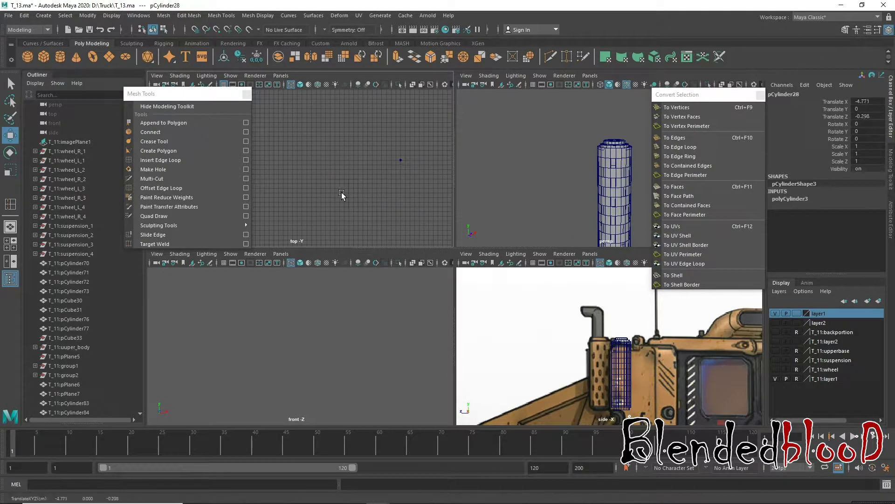
key(f)
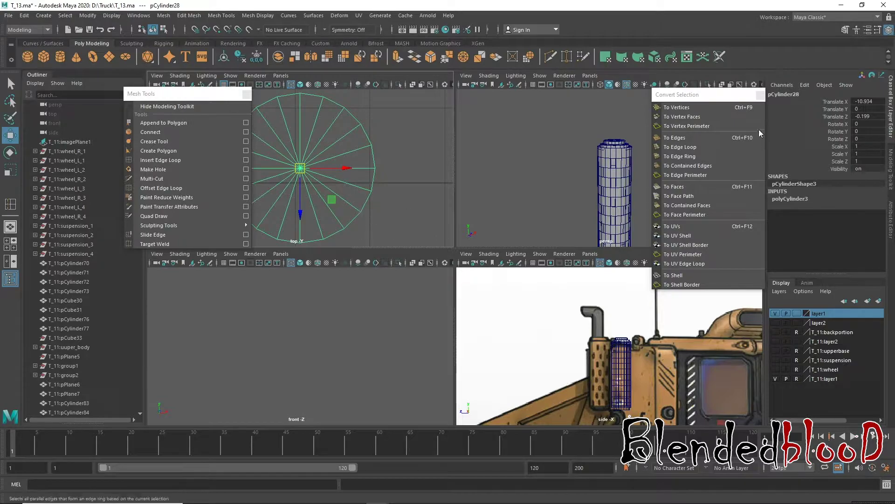
scroll(635, 330, down, 5)
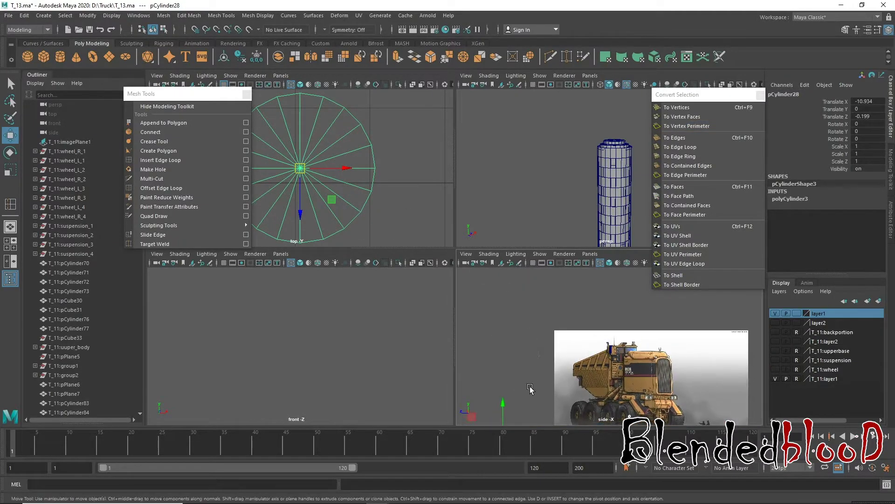
drag(501, 414, 610, 346)
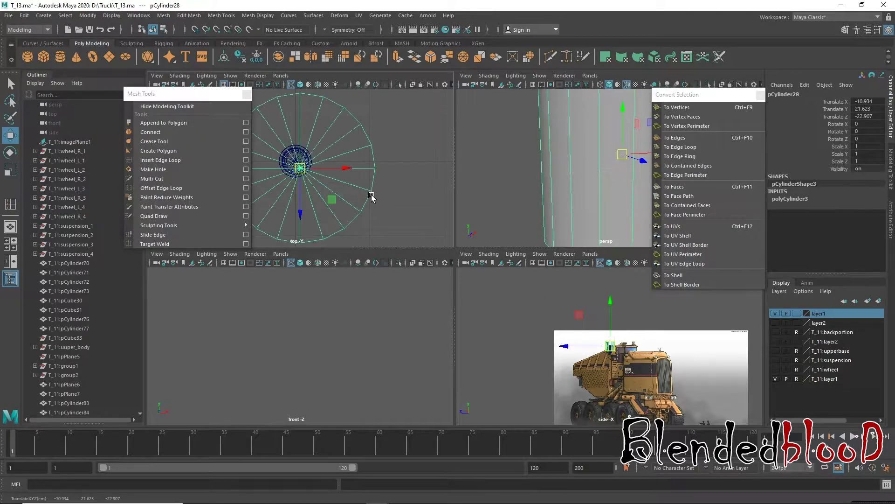
scroll(342, 185, up, 3)
alt+middle_drag(300, 172, 371, 180)
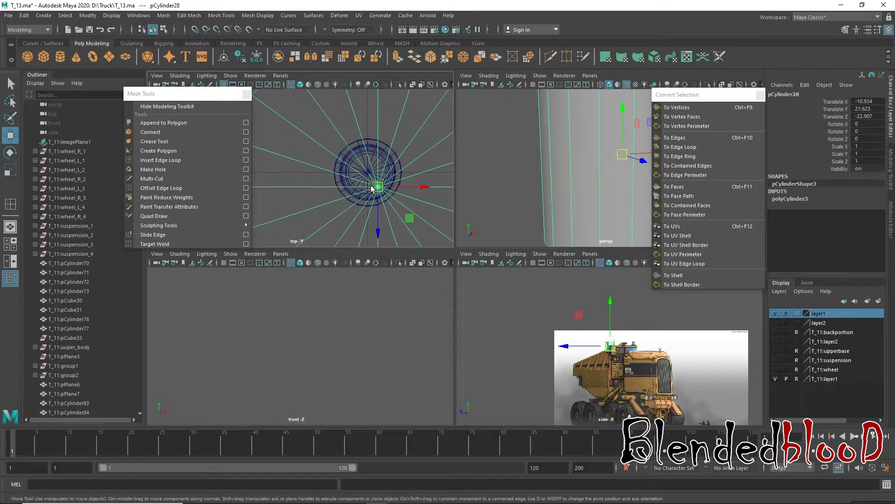
drag(372, 181, 369, 172)
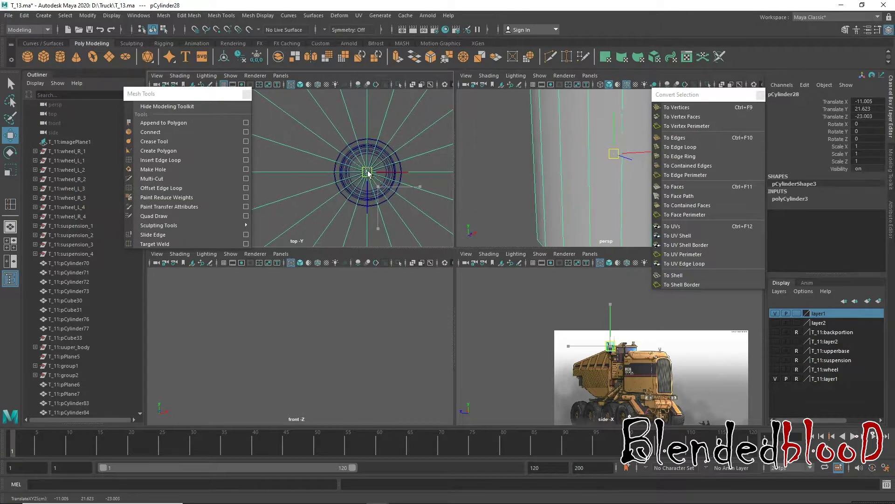
- Scale the cylinder down to about 0.136 and raise it slightly above the pipe
key(r)
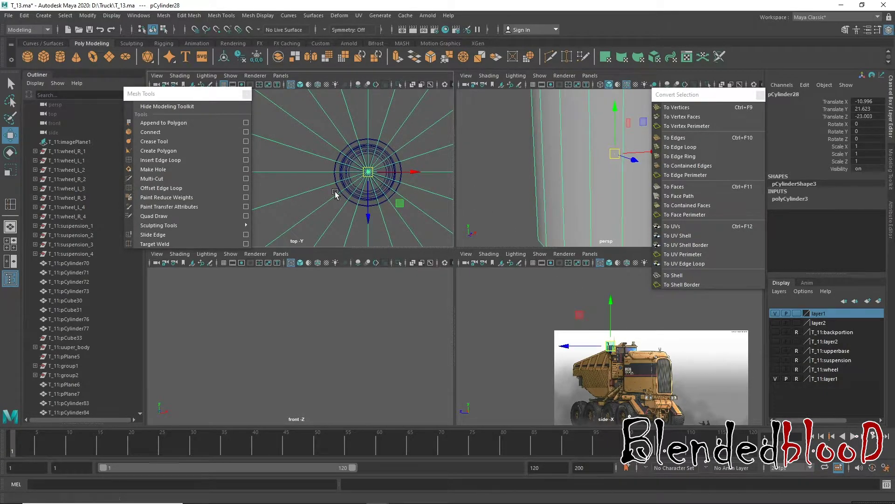
drag(373, 175, 137, 66)
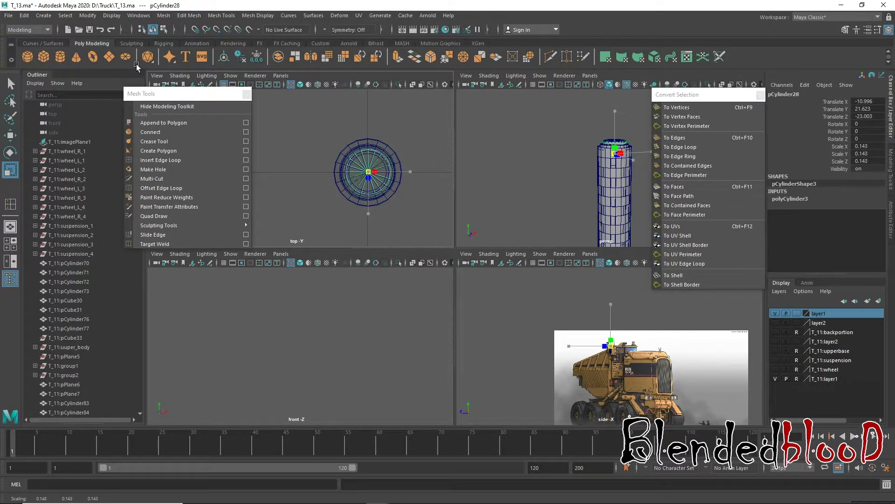
key(w)
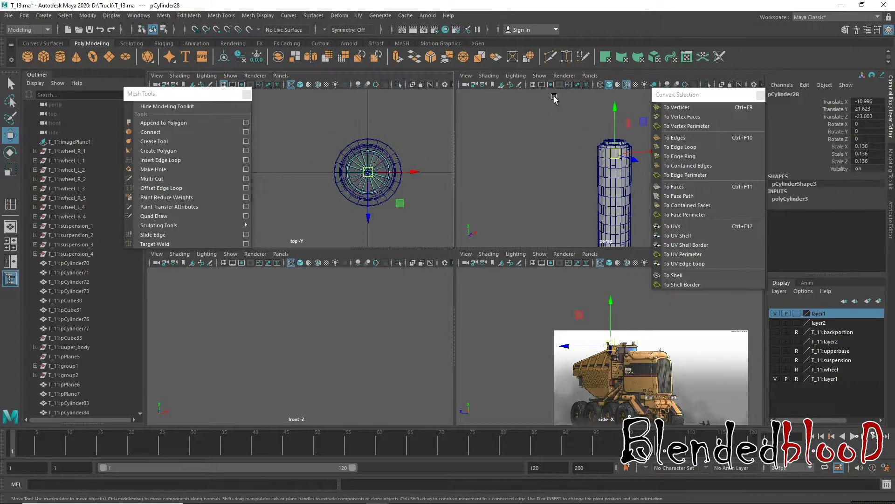
key(f)
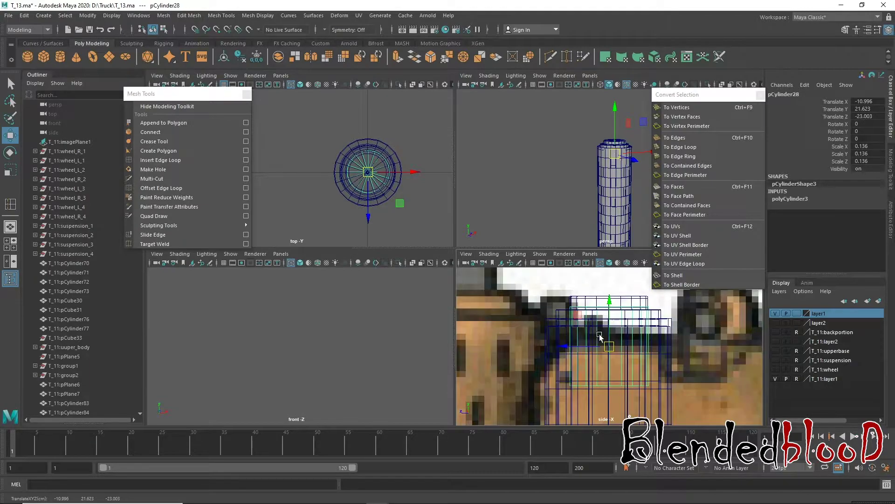
scroll(599, 335, down, 5)
drag(609, 318, 609, 287)
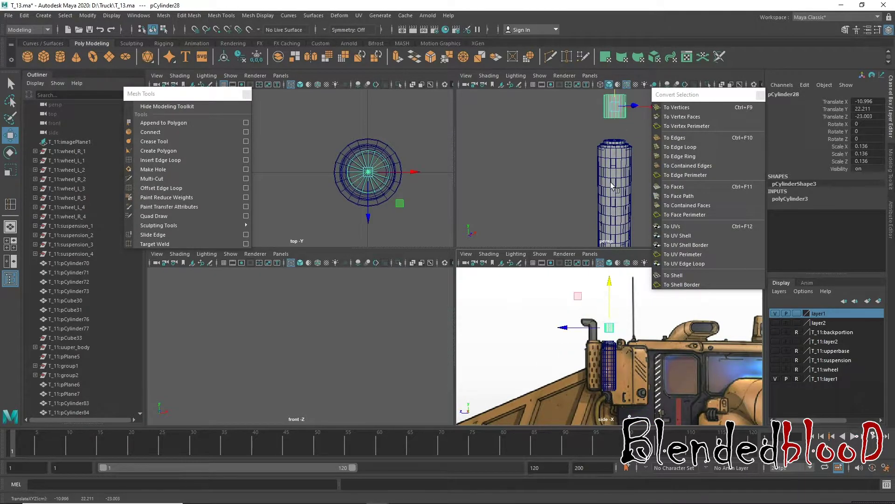
key(space)
mouse_move(612, 185)
alt+mouse_down()
mouse_move(541, 201)
mouse_move(530, 323)
alt+mouse_up()
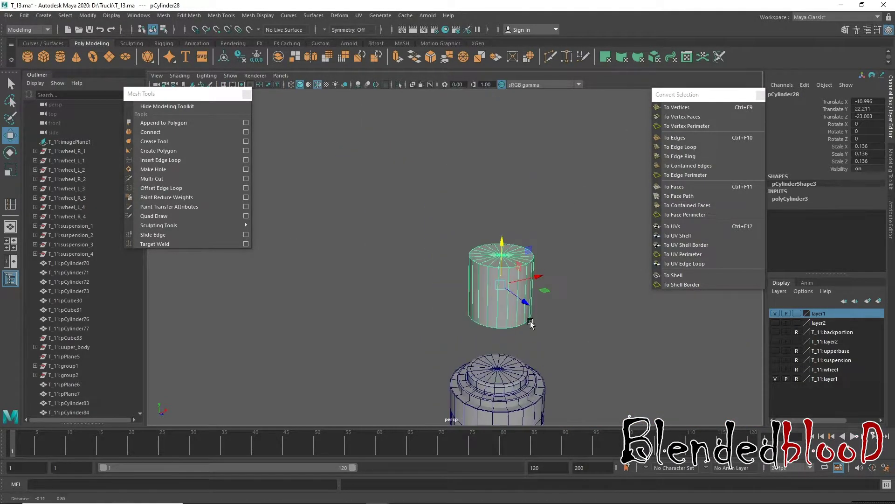
- Lower the cylinder onto the pipe top, shrink it to 0.11, and give it 12 axis subdivisions
drag(502, 244, 516, 320)
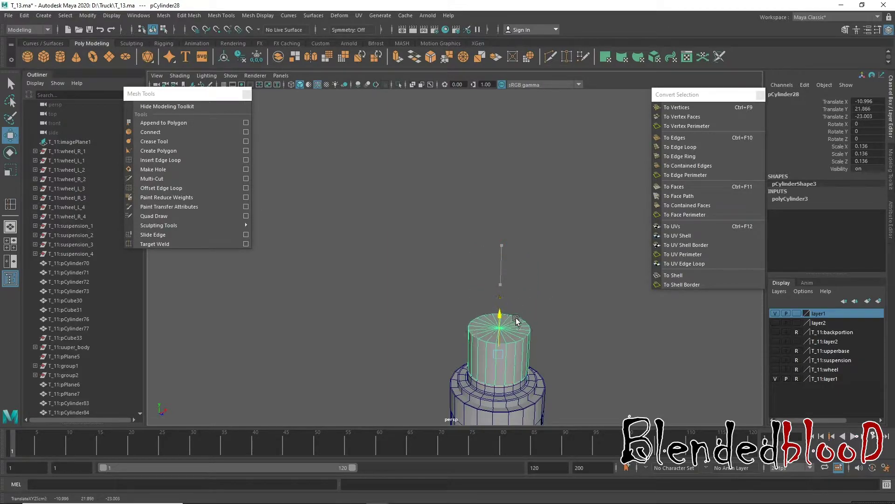
key(r)
drag(499, 354, 490, 354)
key(w)
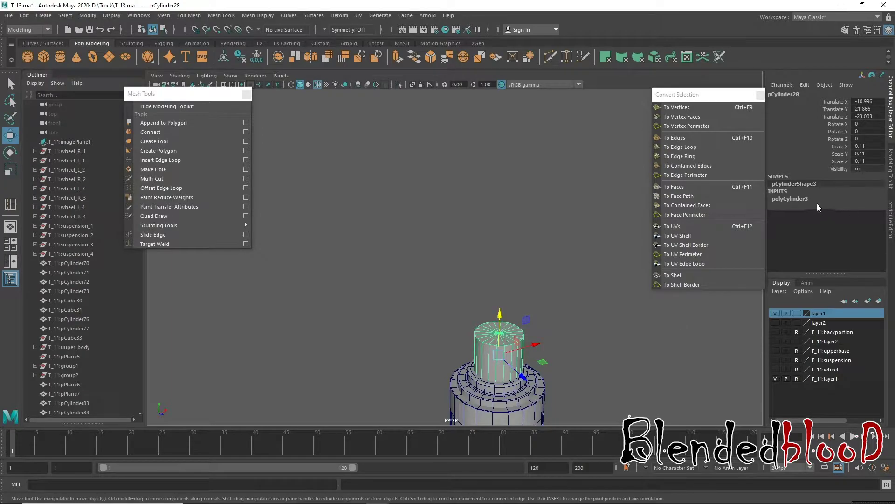
click(799, 200)
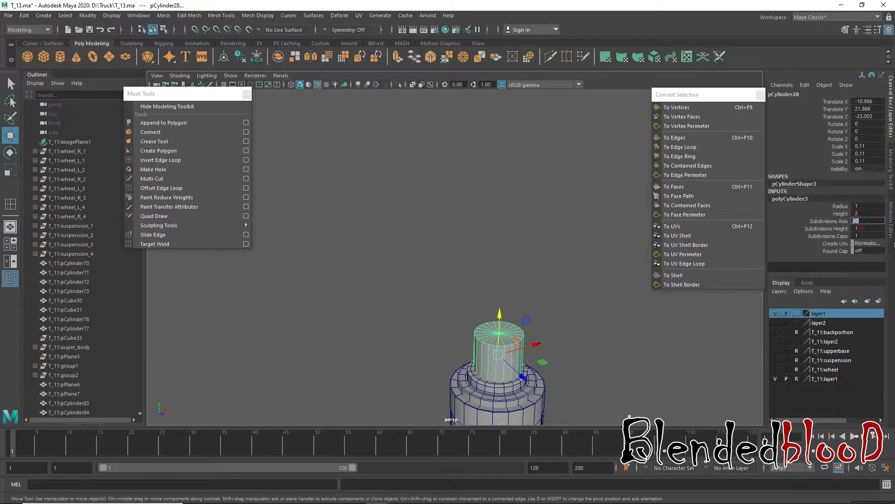
text(12)
key(Return)
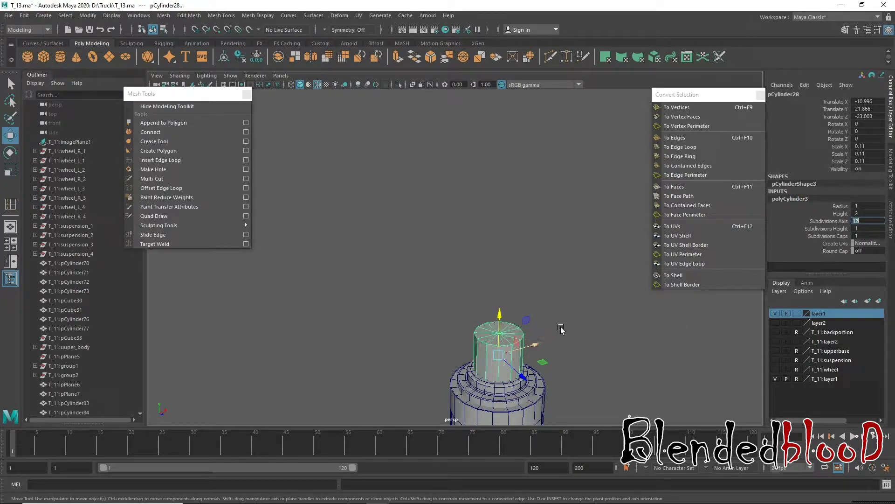
- Raise the cylinder's top vertex ring in the side view to make it taller
key(space)
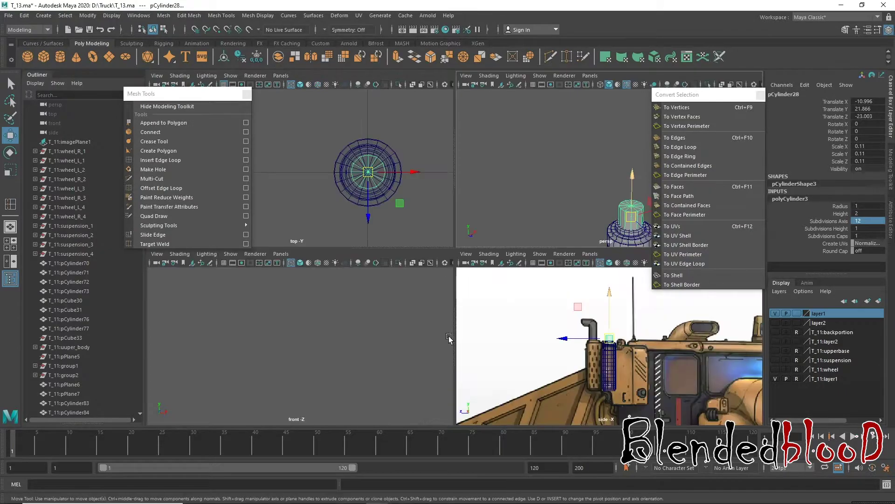
key(space)
scroll(420, 243, up, 2)
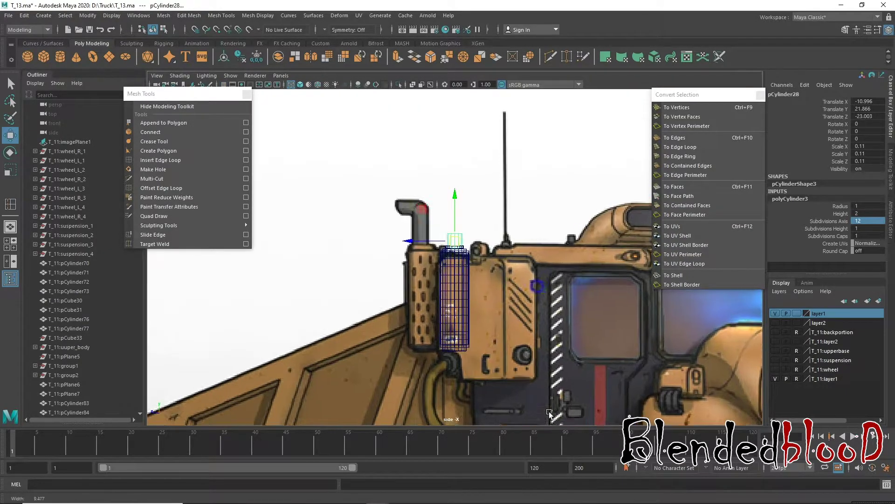
scroll(419, 242, up, 2)
scroll(419, 243, up, 3)
alt+middle_drag(465, 207, 498, 260)
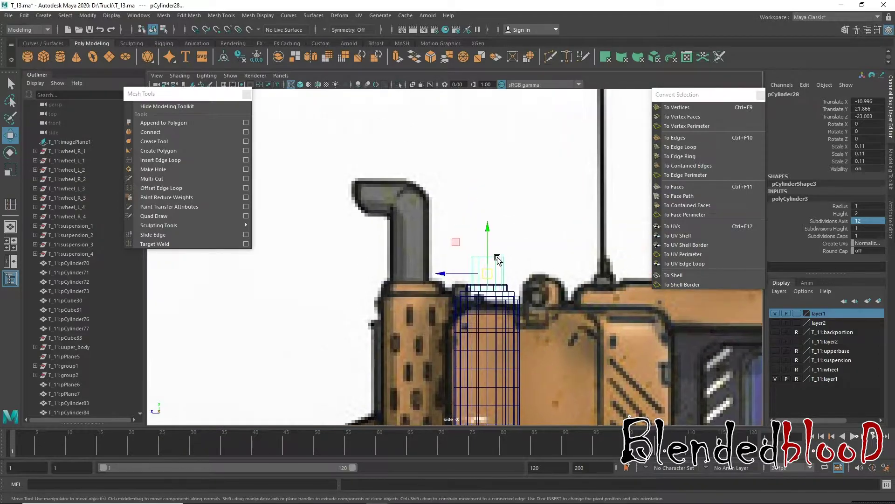
key(space)
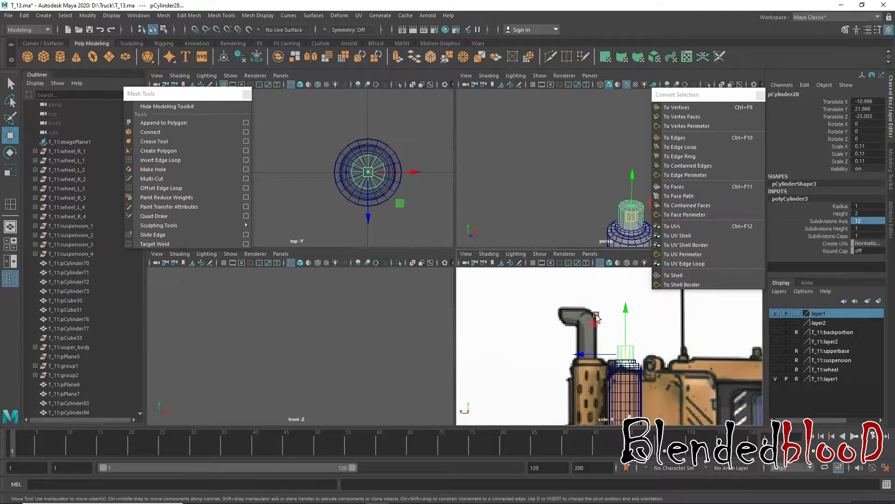
key(space)
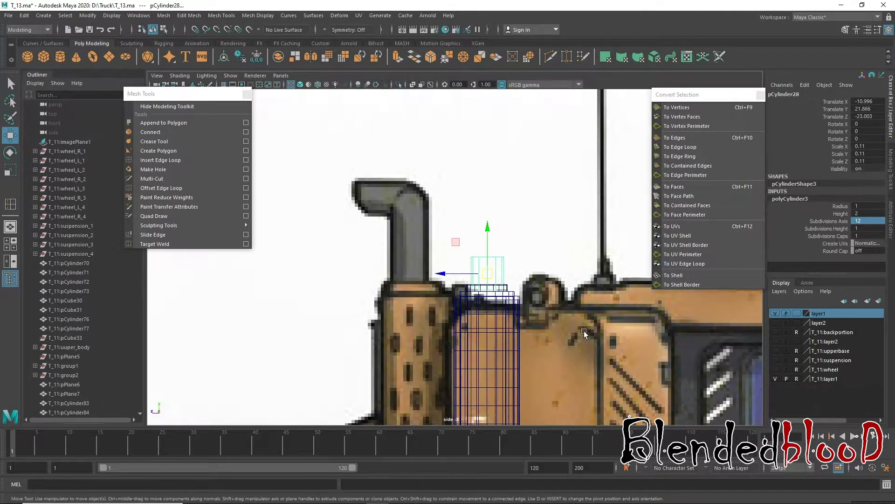
right_drag(502, 237, 448, 240)
mouse_move(538, 265)
mouse_down()
mouse_move(462, 247)
mouse_move(488, 192)
mouse_up()
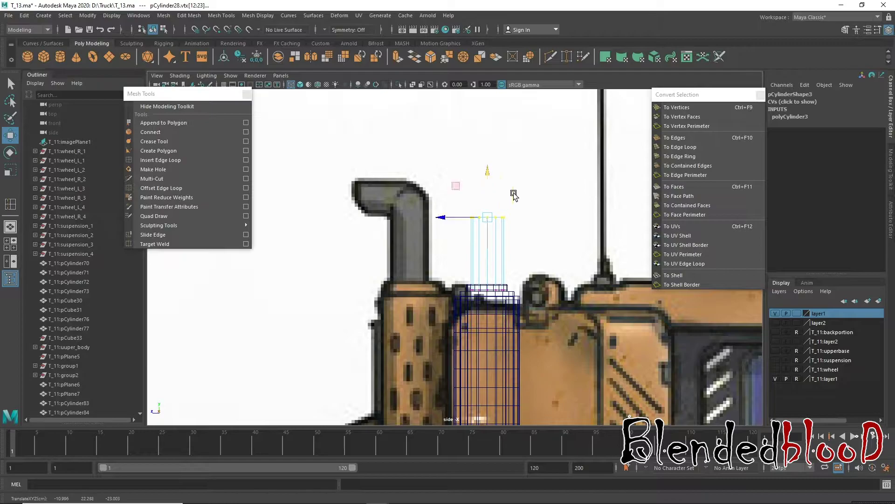
- Frame the cylinder top in perspective and select its centre top vertex
key(space)
key(space)
key(f)
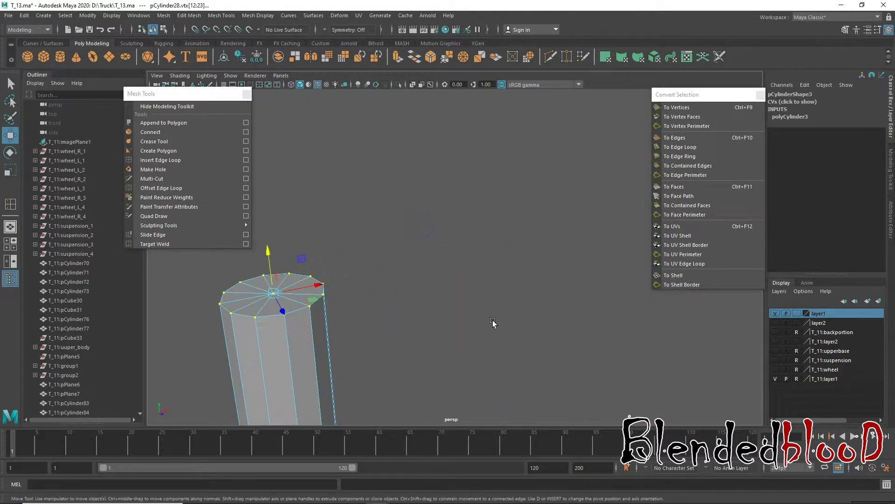
right_drag(495, 236, 441, 247)
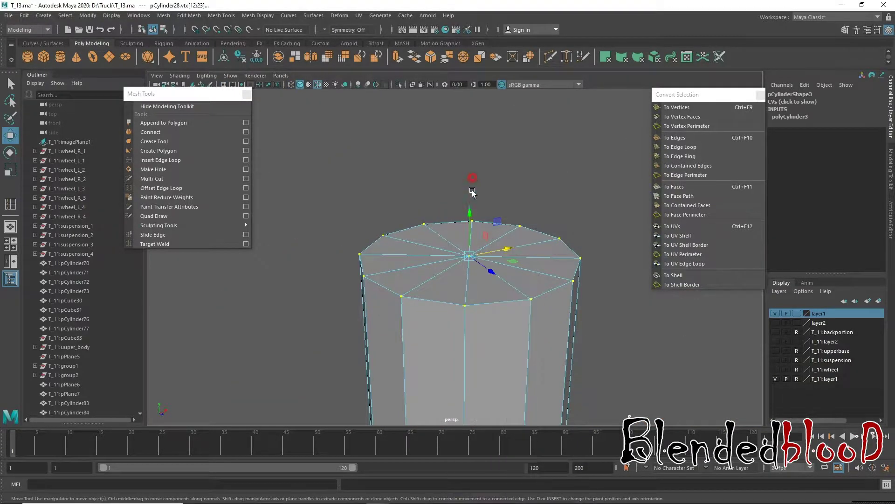
click(471, 254)
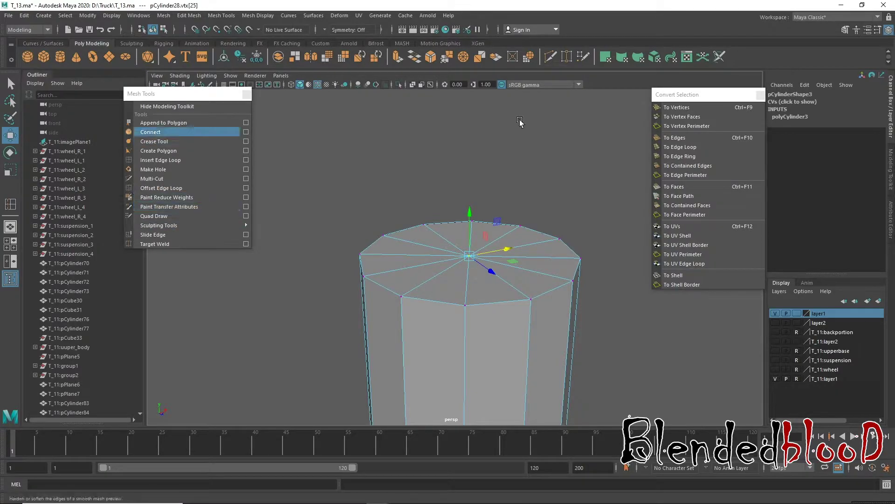
- Extrude the cylinder's top faces upward, tilt them, and shift them slightly left
click(698, 188)
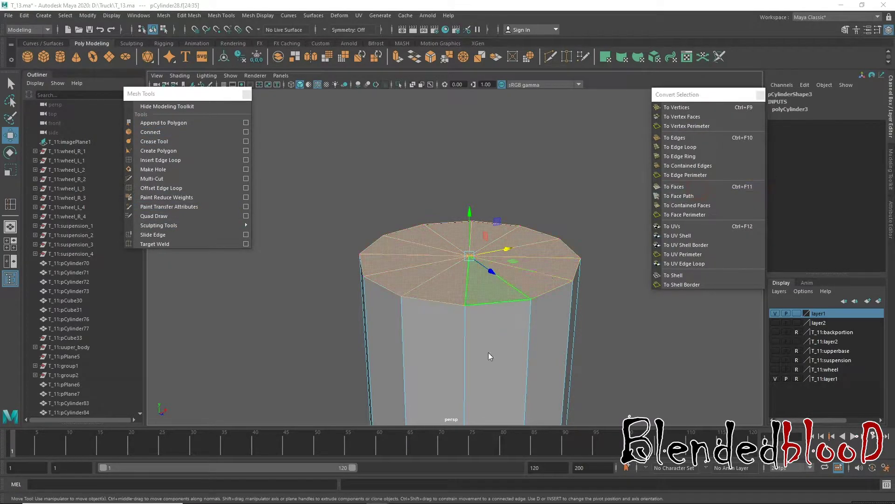
key(space)
key(space)
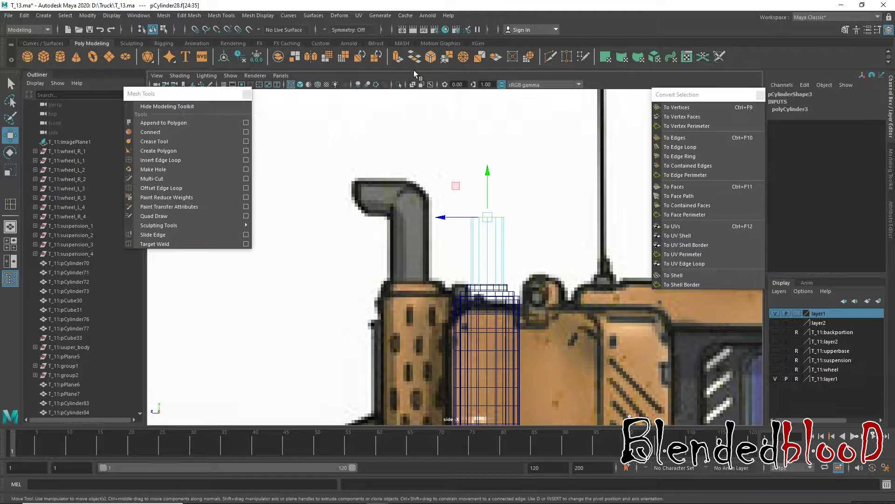
click(398, 56)
click(551, 160)
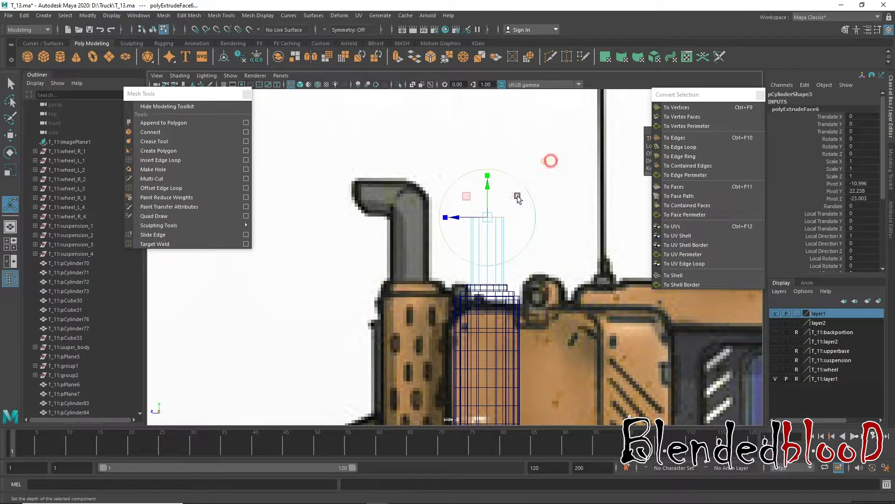
key(w)
drag(487, 197, 484, 178)
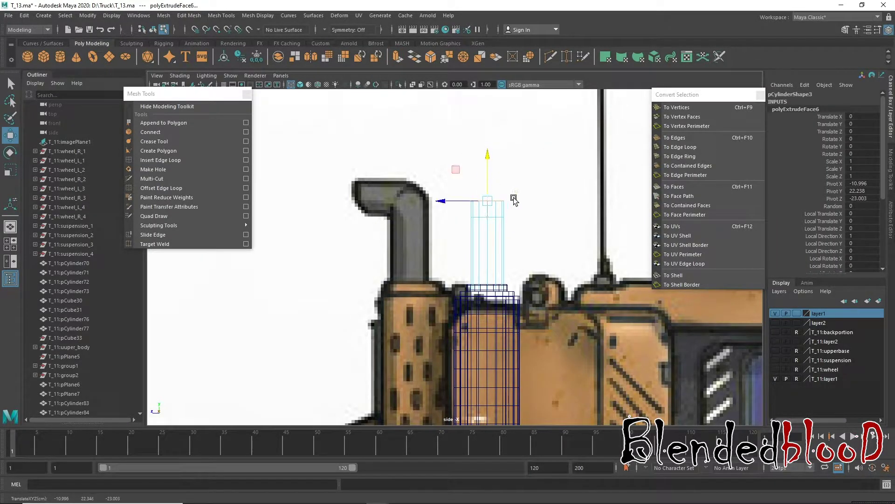
key(e)
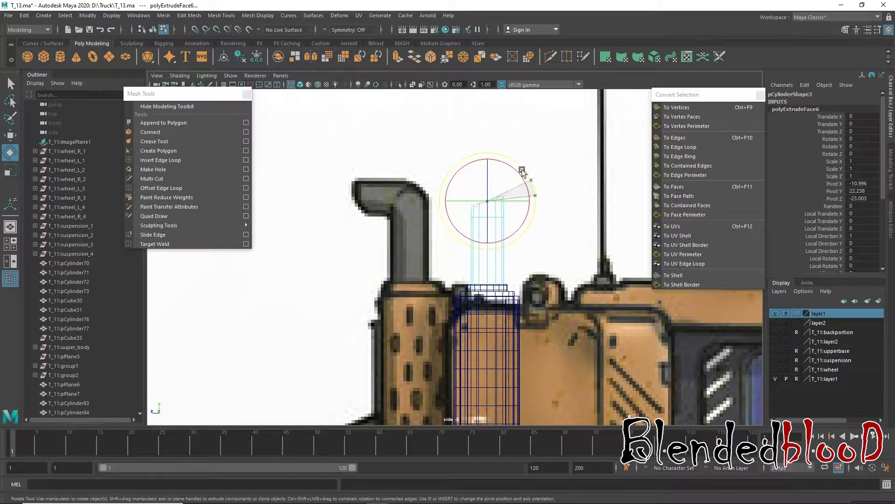
drag(535, 193, 520, 170)
key(w)
drag(450, 206, 438, 204)
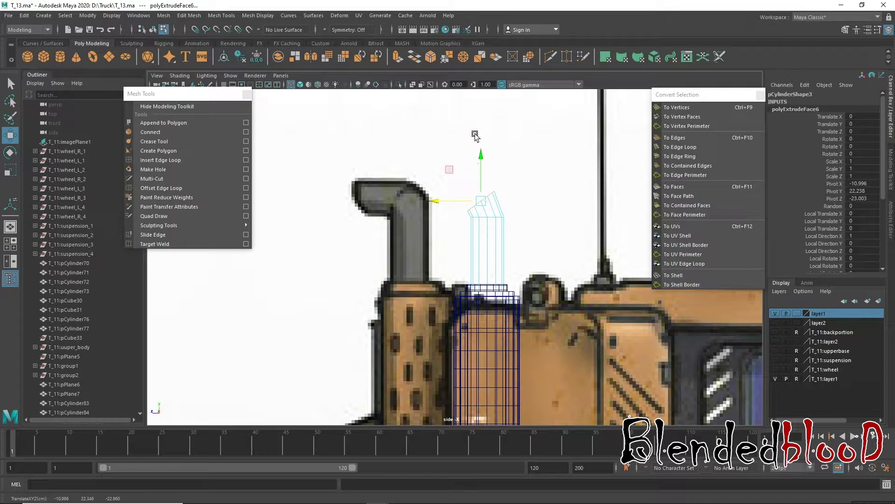
drag(482, 159, 485, 163)
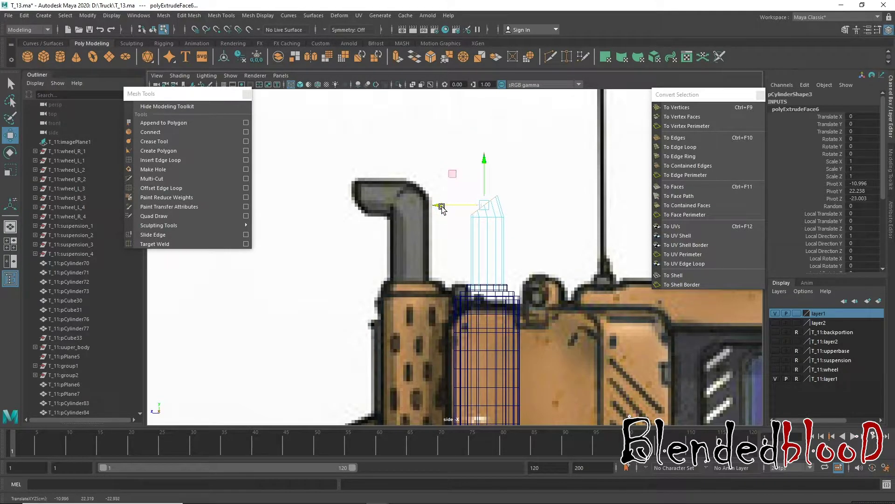
- Extrude the top faces again, pulling and rotating the end face sideways and resizing it
click(430, 59)
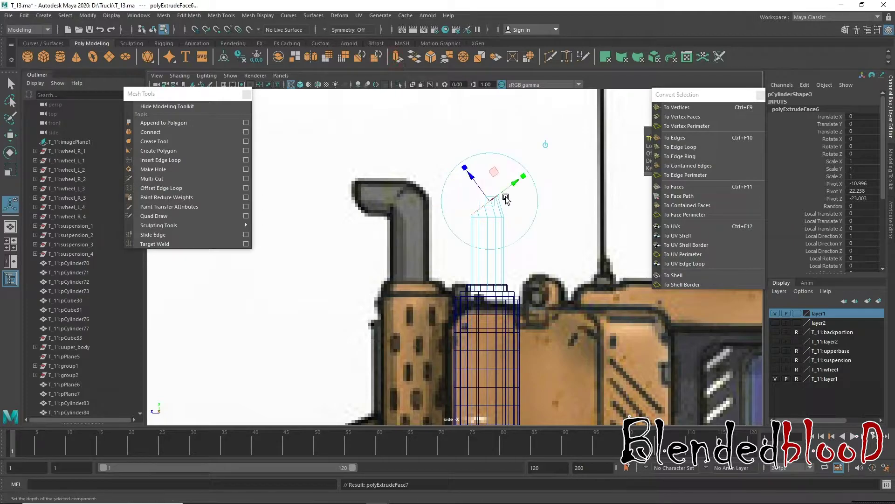
key(w)
drag(461, 205, 393, 221)
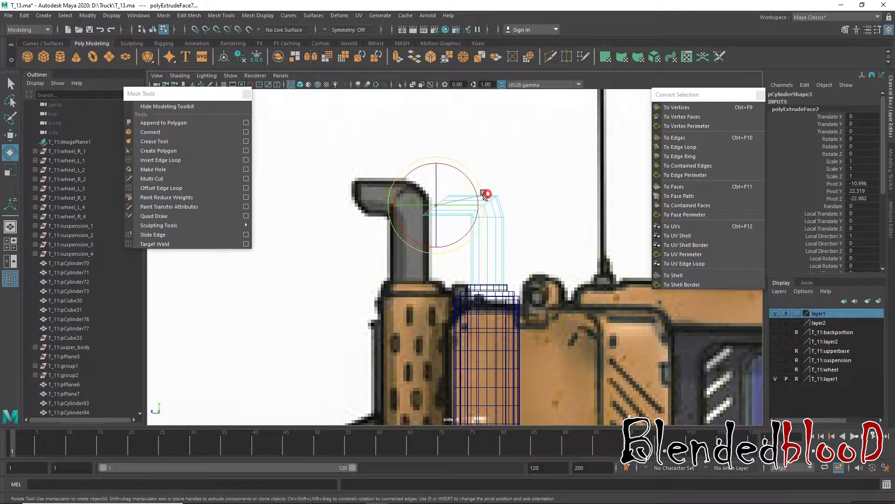
drag(485, 194, 450, 173)
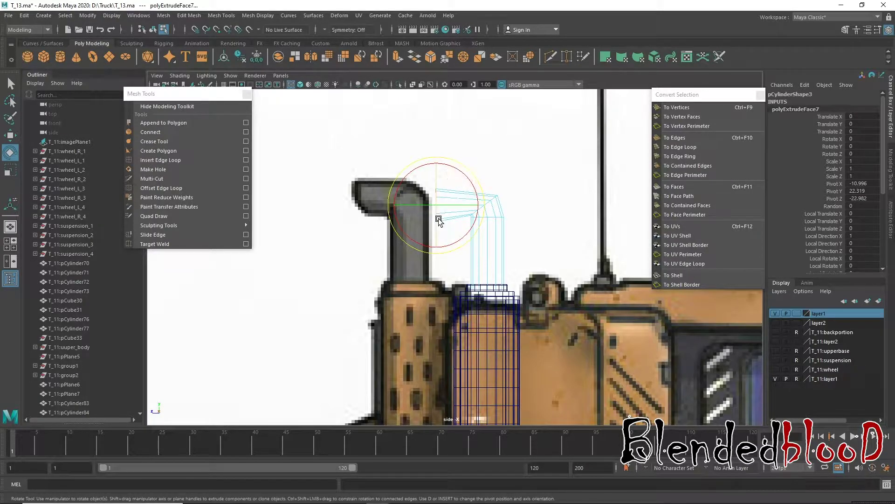
key(r)
middle_drag(438, 221, 495, 219)
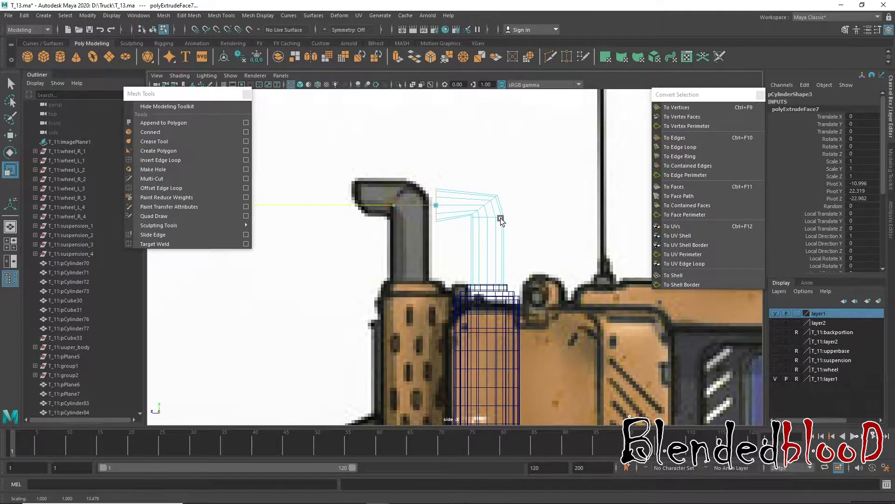
key(w)
- Slide and rotate the edge at the bend's outer corner to round the elbow
right_drag(492, 210, 502, 209)
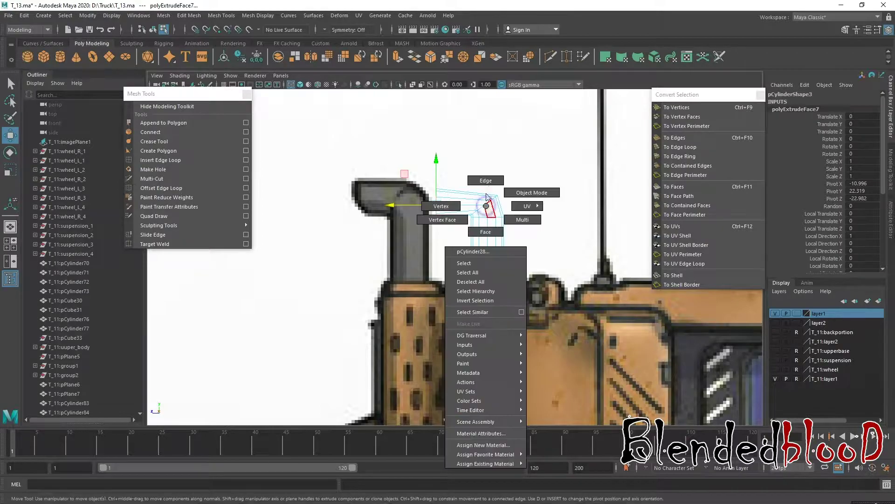
click(492, 208)
key(F10)
click(488, 209)
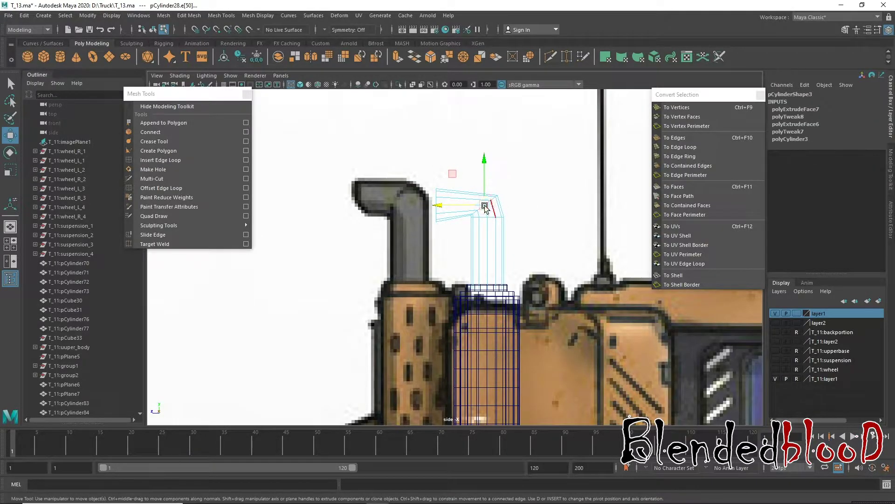
drag(440, 207, 439, 208)
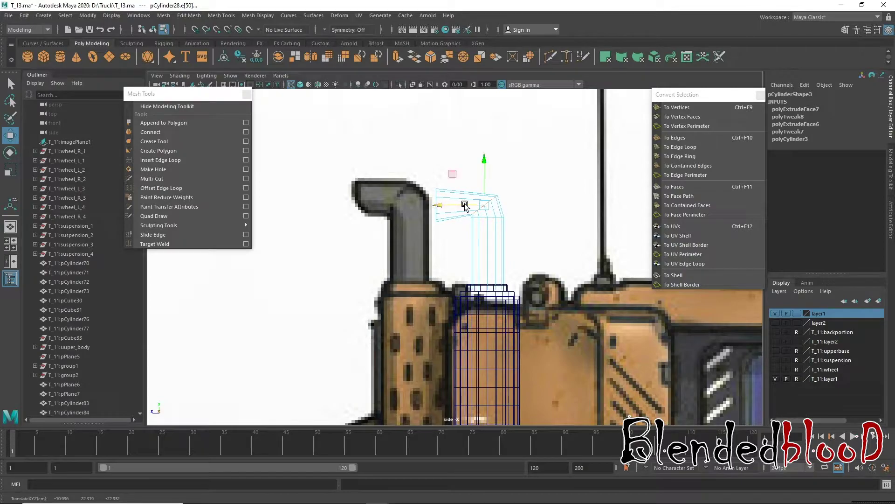
key(e)
drag(530, 190, 514, 182)
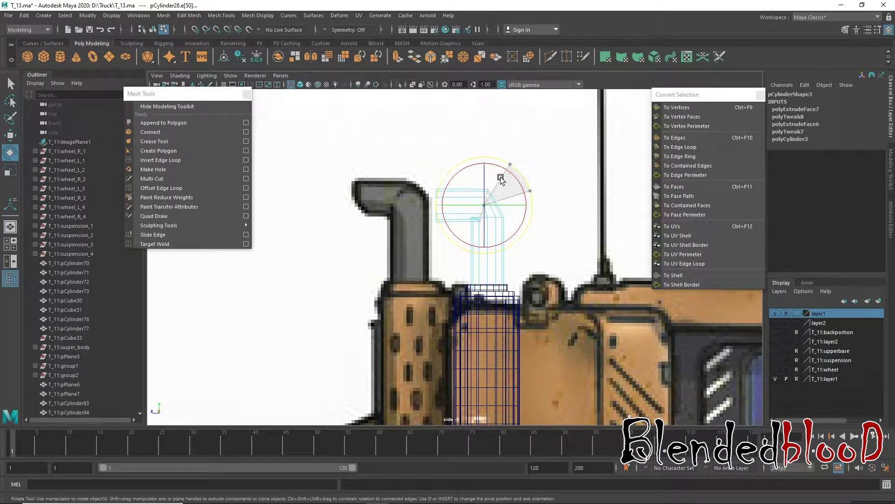
drag(505, 178, 513, 191)
key(w)
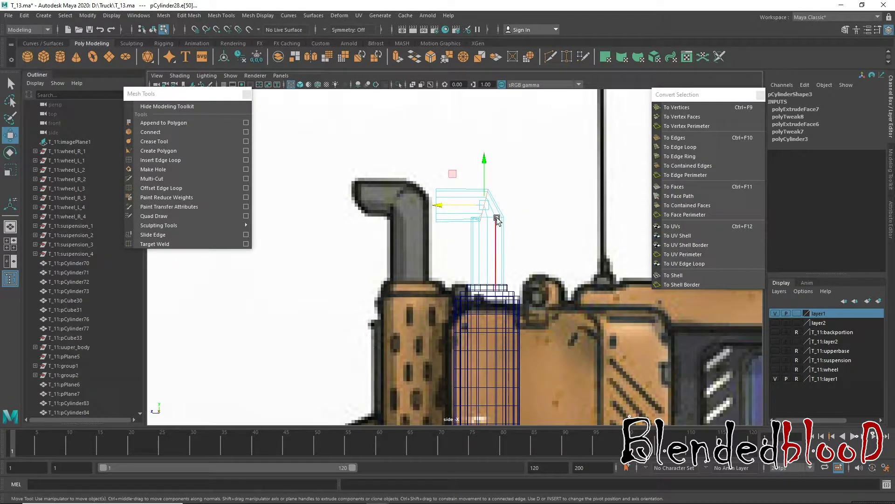
- Reposition the top edge loop and move the upper bend left toward the reference
double_click(489, 187)
drag(489, 186, 494, 187)
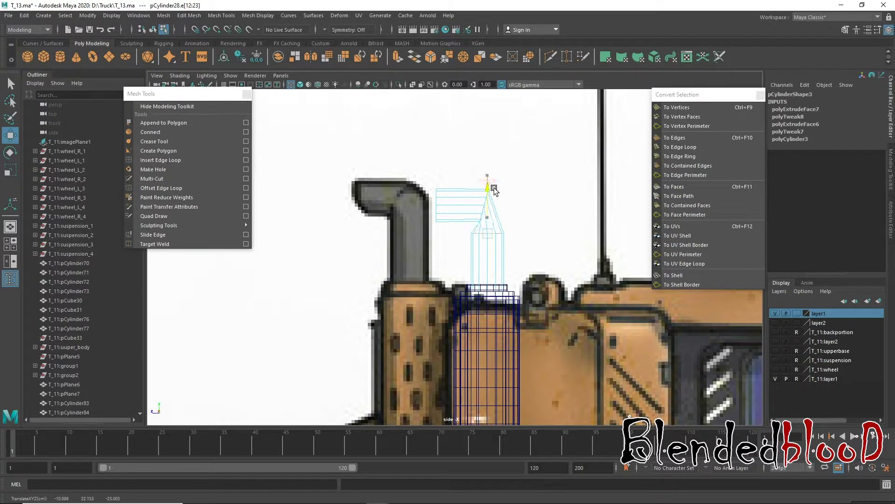
click(482, 210)
drag(445, 209, 431, 210)
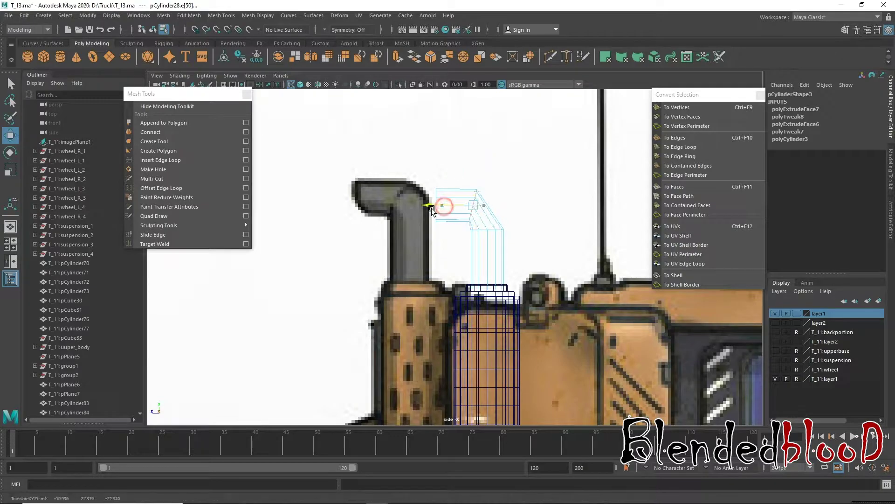
scroll(513, 196, up, 3)
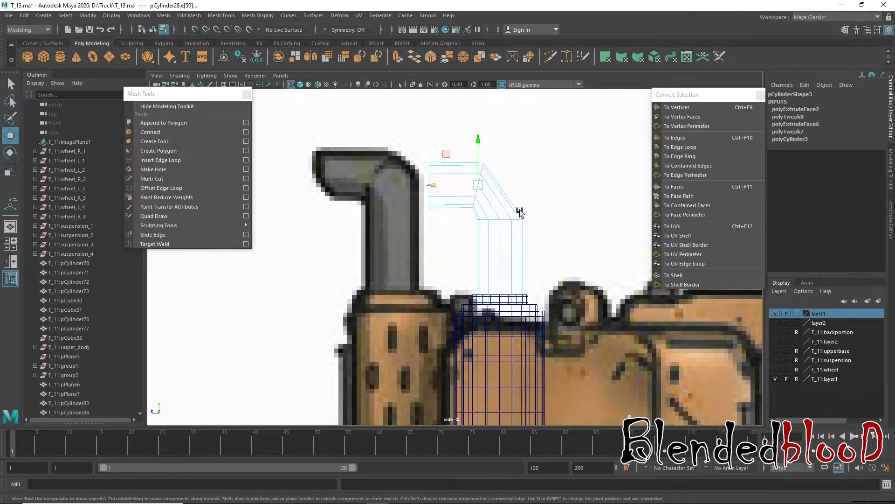
- Insert an edge loop across the bend and slide it to smooth the curve
click(178, 161)
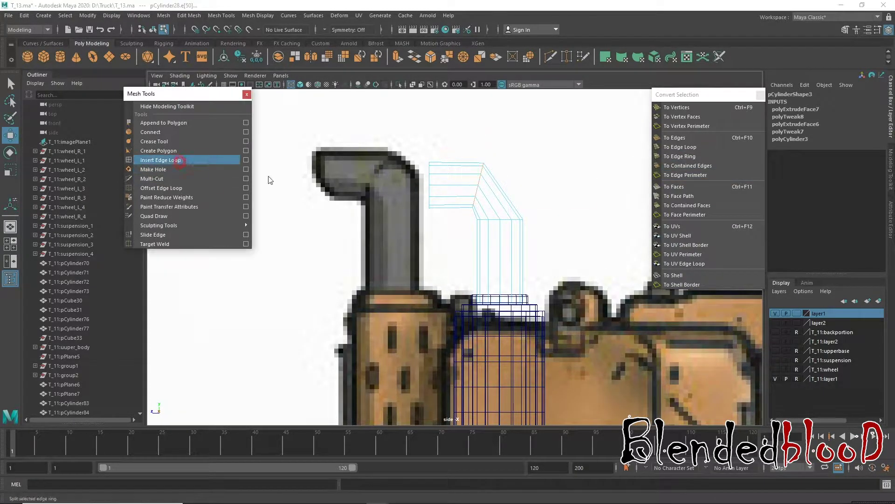
drag(484, 200, 445, 204)
key(w)
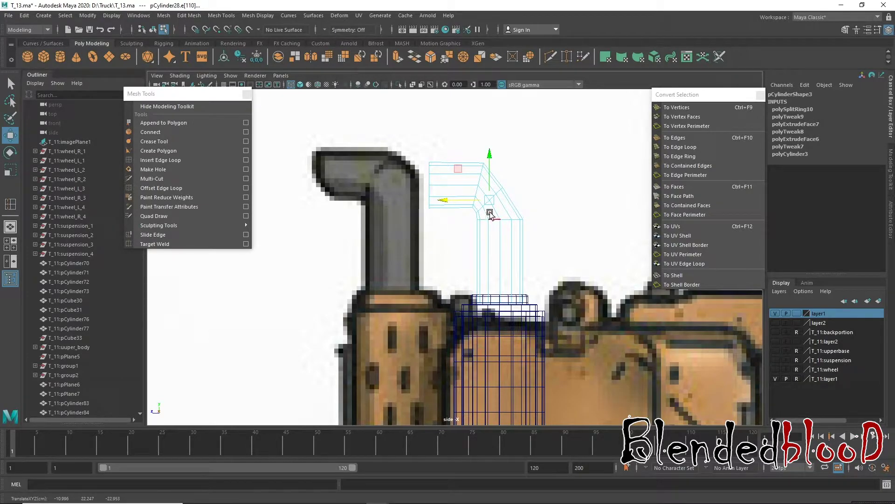
drag(480, 182, 430, 188)
click(432, 186)
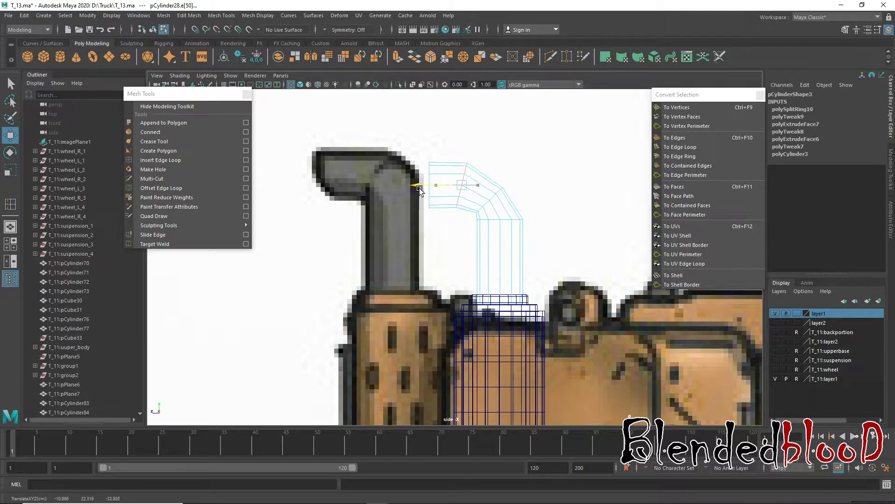
alt+middle_drag(487, 204, 464, 167)
- Scale the vertical section's face column slightly narrower, then clear the selection
click(491, 198)
right_click(495, 194)
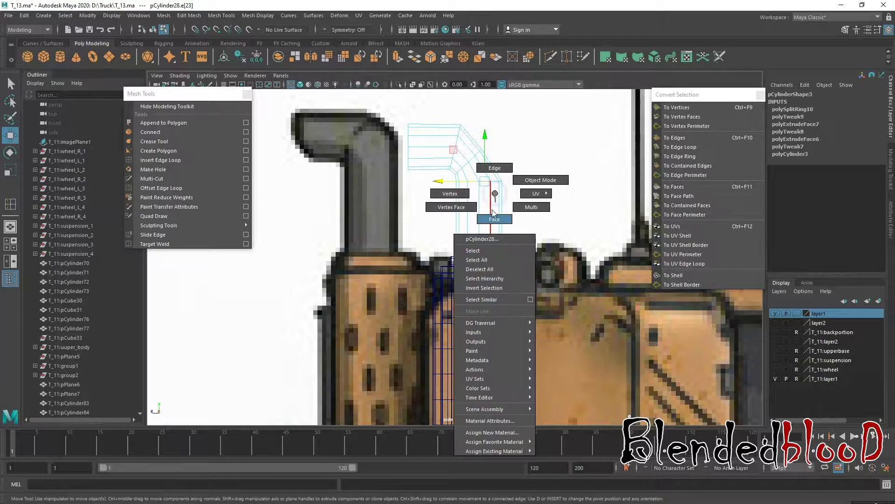
click(494, 218)
mouse_move(416, 195)
mouse_down()
mouse_move(525, 233)
mouse_move(468, 226)
mouse_up()
key(r)
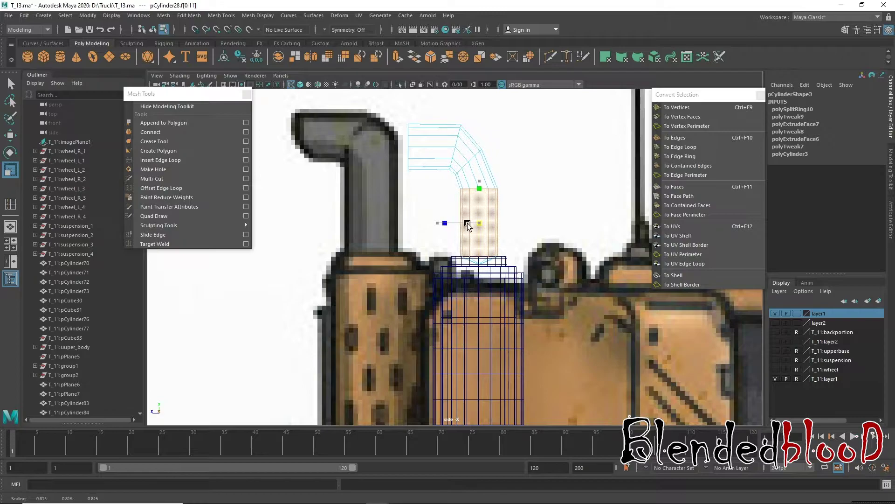
key(w)
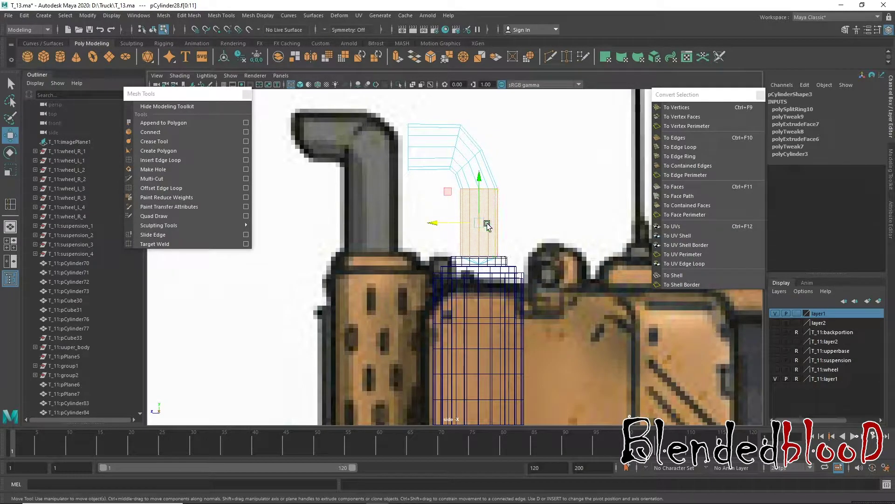
right_drag(487, 224, 487, 252)
drag(511, 254, 460, 262)
click(461, 257)
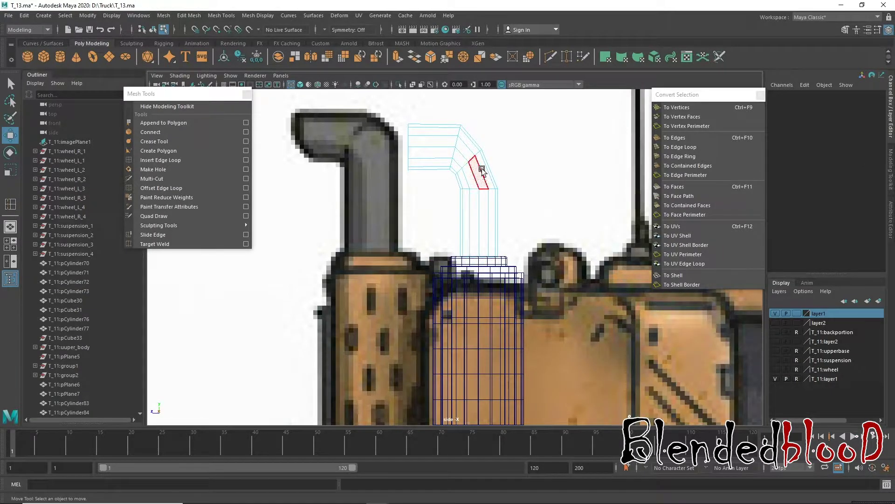
key(space)
key(space)
- Orbit and zoom the perspective view in on the exhaust pipe's elbow
scroll(517, 208, down, 3)
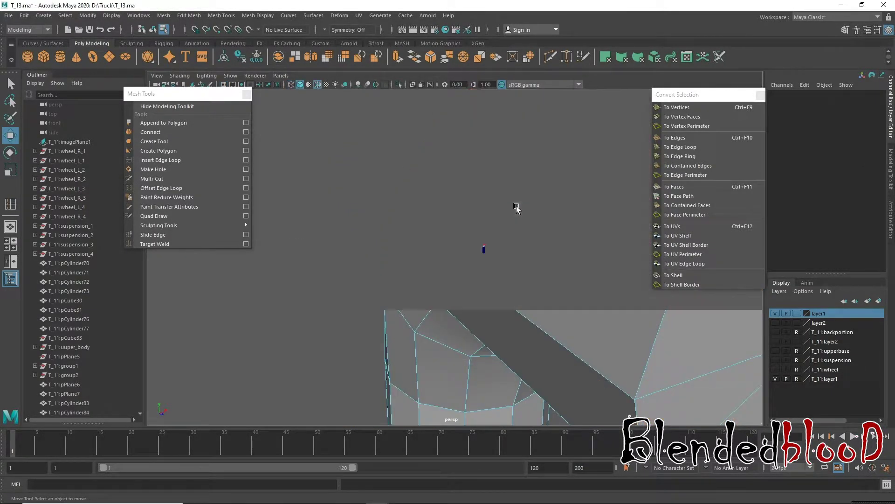
scroll(517, 208, down, 5)
mouse_move(630, 399)
alt+mouse_down()
mouse_move(569, 260)
mouse_move(430, 260)
mouse_move(531, 450)
alt+mouse_up()
mouse_move(526, 201)
alt+mouse_down()
mouse_move(554, 268)
mouse_move(419, 248)
mouse_move(439, 275)
mouse_move(435, 256)
mouse_move(457, 313)
mouse_move(464, 280)
mouse_move(480, 275)
alt+mouse_up()
alt+right_drag(479, 276, 460, 270)
key(f)
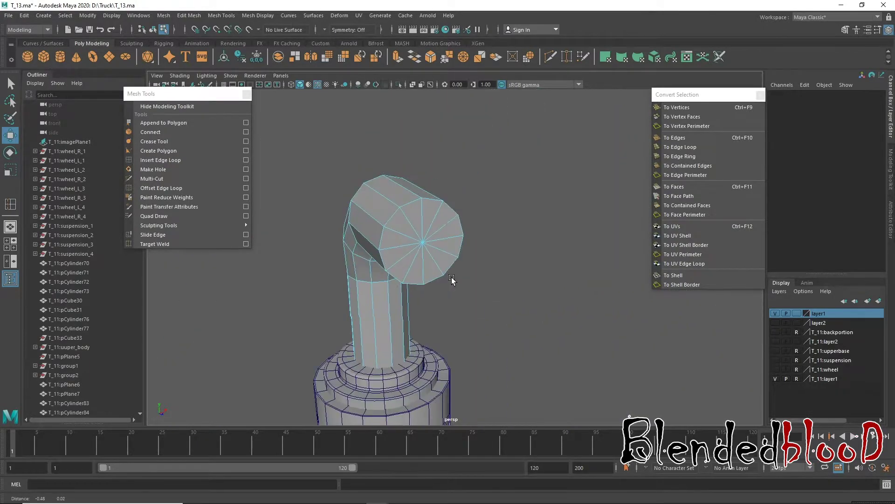
alt+drag(455, 275, 460, 275)
scroll(459, 275, up, 3)
scroll(464, 277, up, 2)
- Delete the pipe's end cap faces to leave an open mouth
right_drag(465, 276, 521, 214)
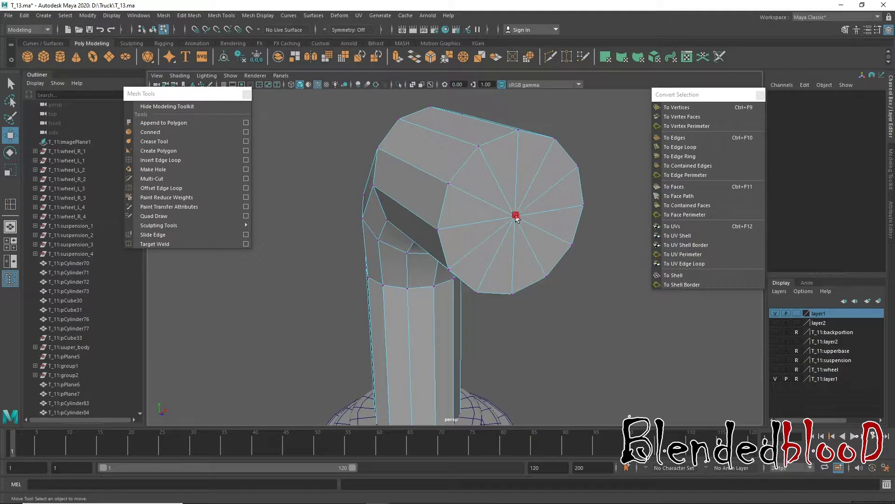
click(515, 216)
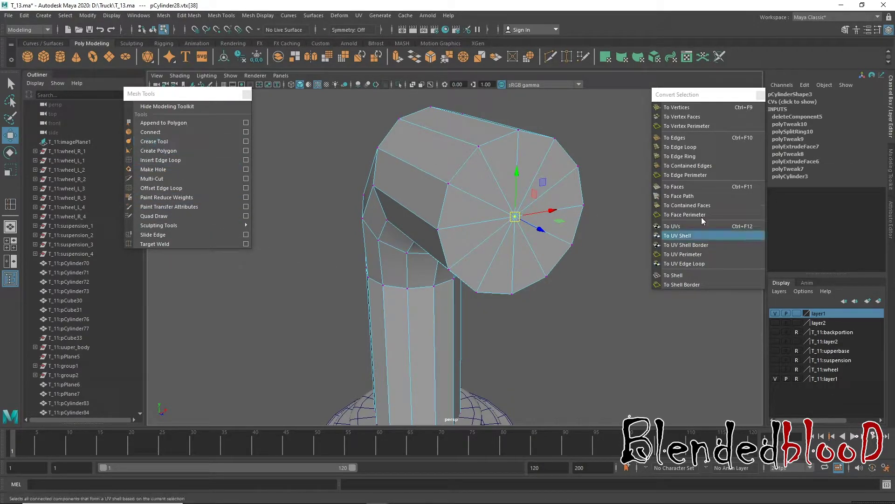
click(692, 187)
key(Delete)
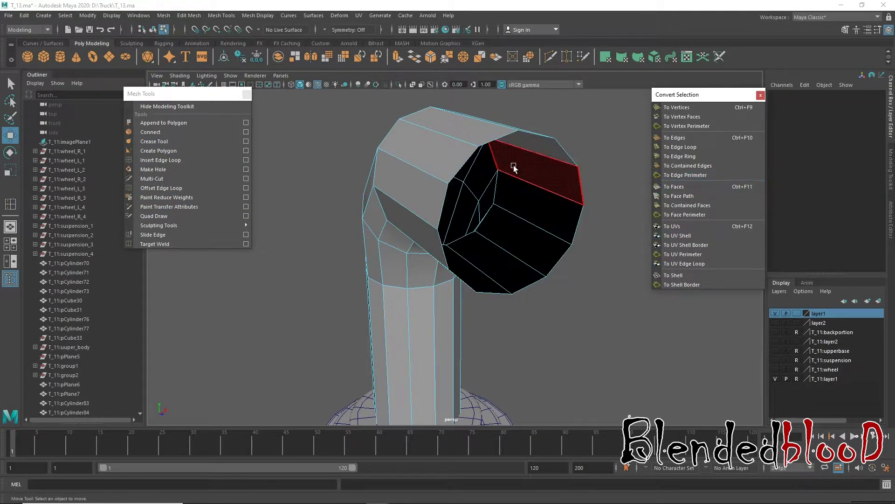
- Preview the pipe smoothed, then frame the whole exhaust assembly in view
key(3)
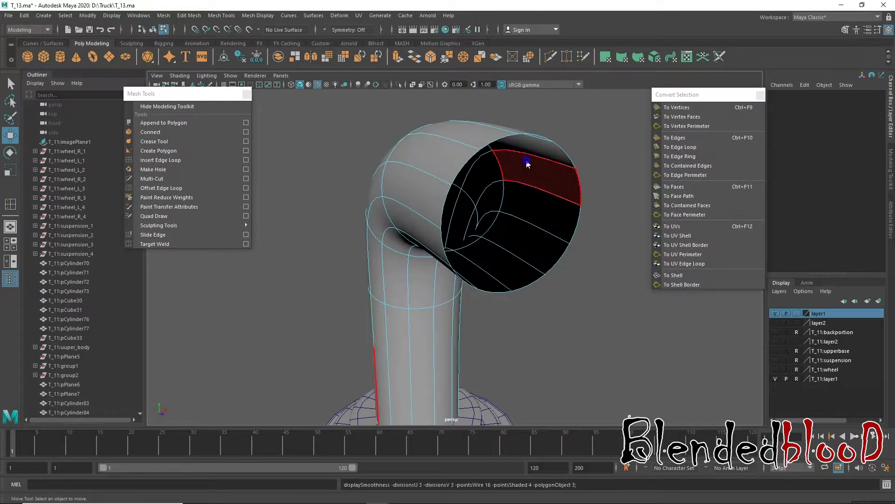
mouse_move(526, 160)
right_down()
mouse_move(559, 148)
mouse_move(554, 226)
right_up()
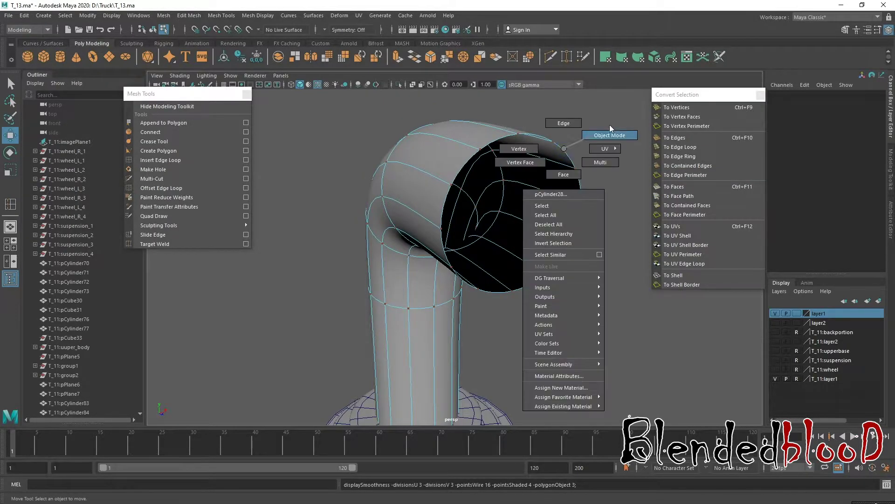
key(a)
alt+drag(571, 288, 503, 271)
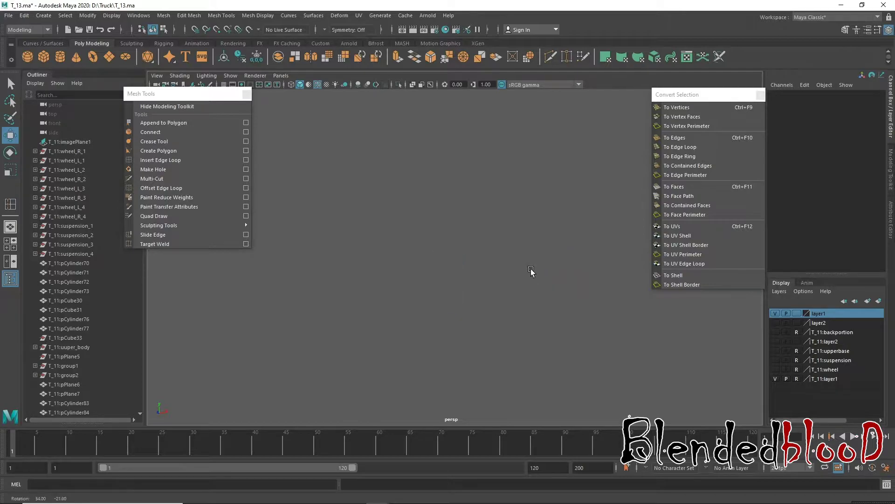
mouse_move(409, 195)
mouse_down()
mouse_move(532, 274)
mouse_move(419, 191)
mouse_up()
key(f)
click(573, 280)
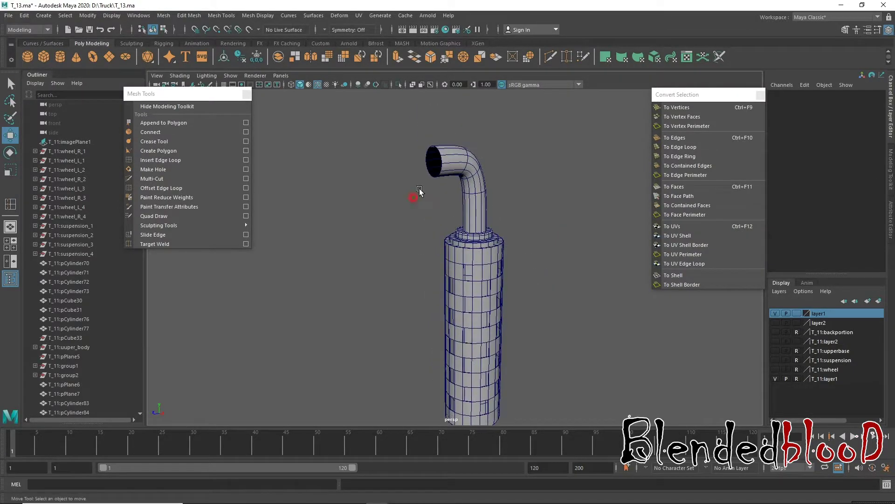
- Turn off the wireframe-on-shaded overlay and select the bent exhaust pipe
click(318, 85)
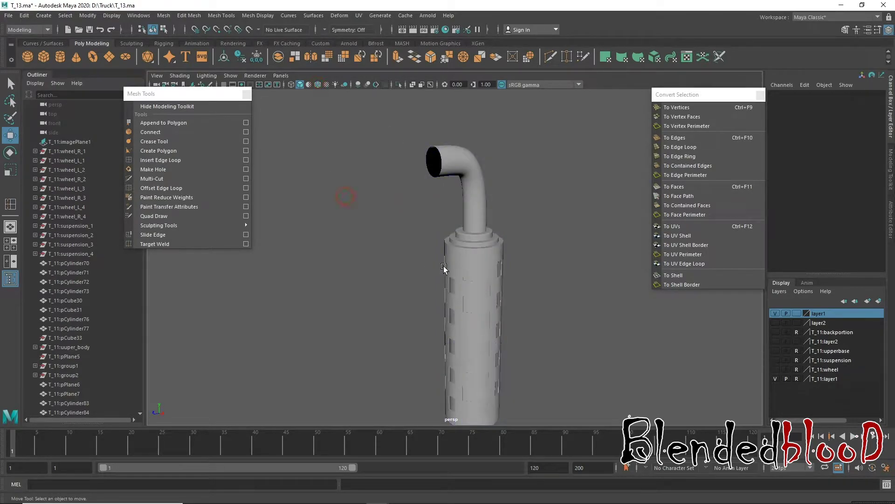
mouse_move(443, 266)
alt+mouse_down()
mouse_move(586, 262)
mouse_move(453, 257)
alt+mouse_up()
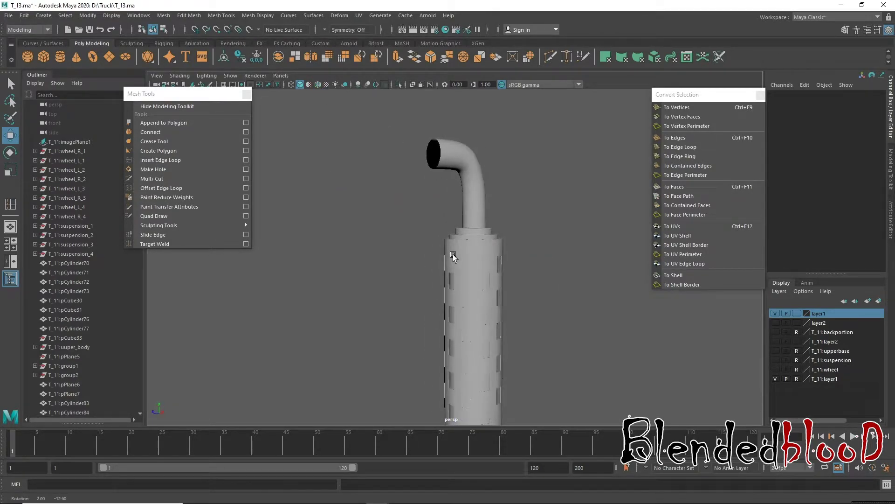
mouse_move(466, 205)
alt+mouse_down()
mouse_move(438, 207)
mouse_move(475, 174)
alt+mouse_up()
click(480, 208)
- Turn off smooth preview and zoom the maximized side view onto the pipe
key(1)
key(space)
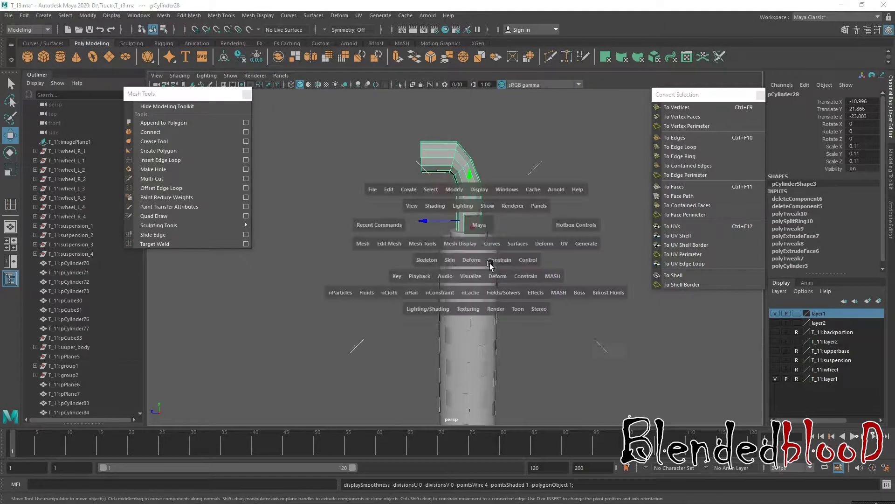
key(space)
alt+middle_drag(511, 260, 536, 284)
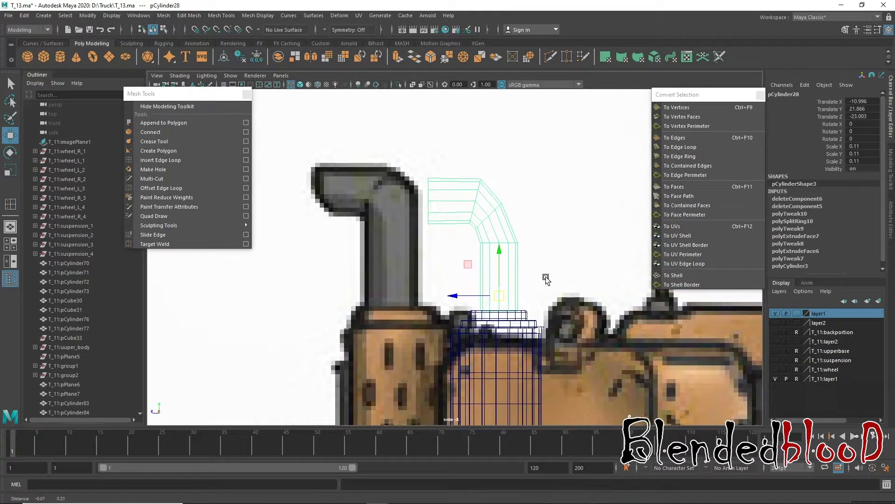
alt+right_drag(476, 196, 497, 238)
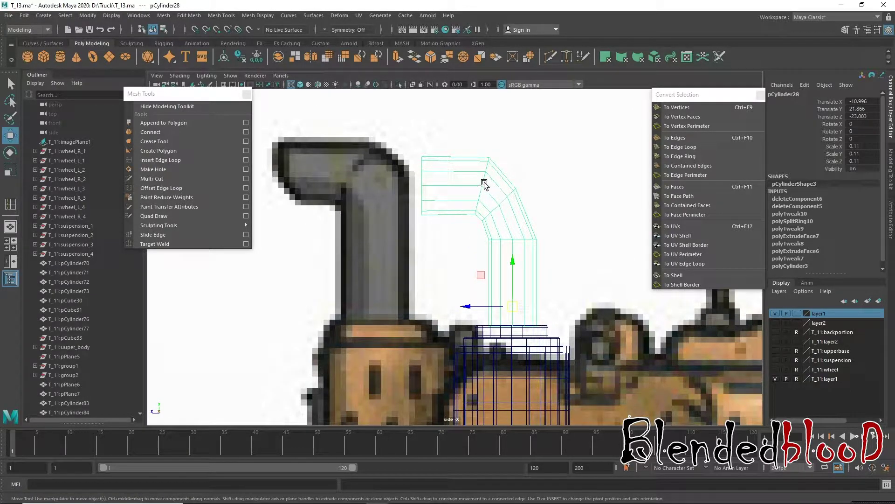
- Move the pipe's top-section faces slightly down, then invert the face selection
right_drag(485, 184, 485, 206)
click(434, 127)
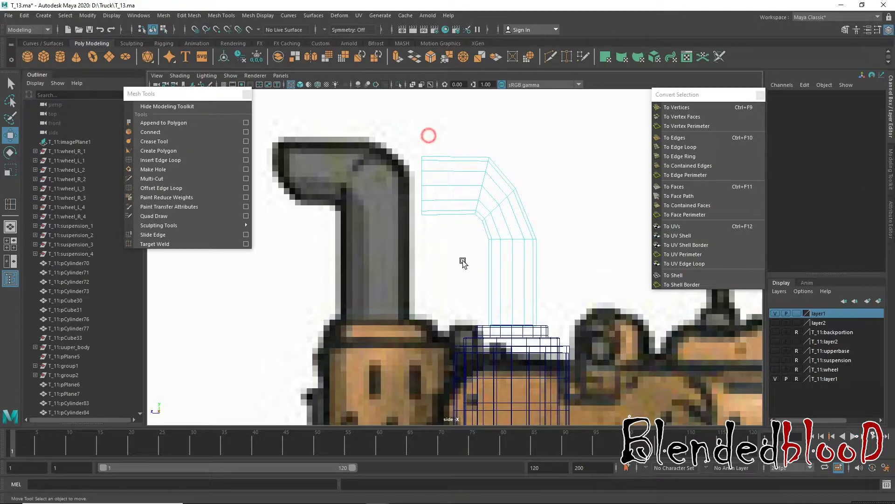
drag(415, 154, 494, 219)
drag(453, 142, 455, 144)
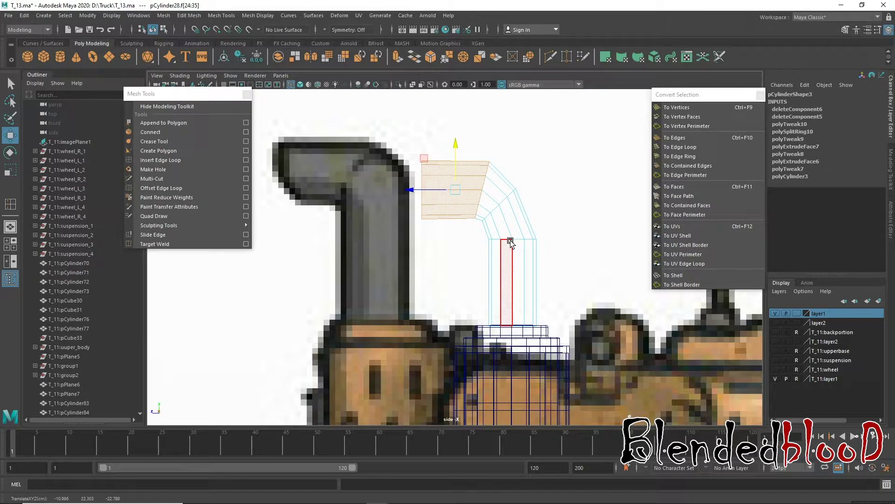
right_drag(518, 240, 569, 224)
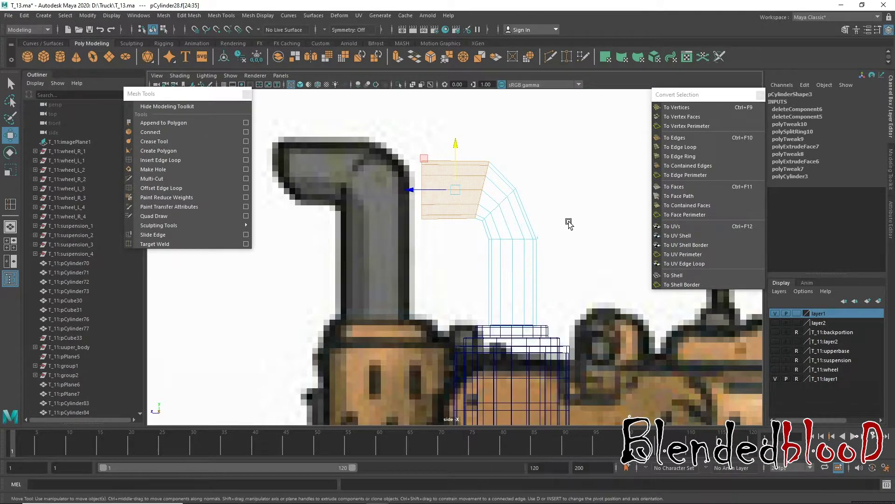
key(ctrl+shift+i)
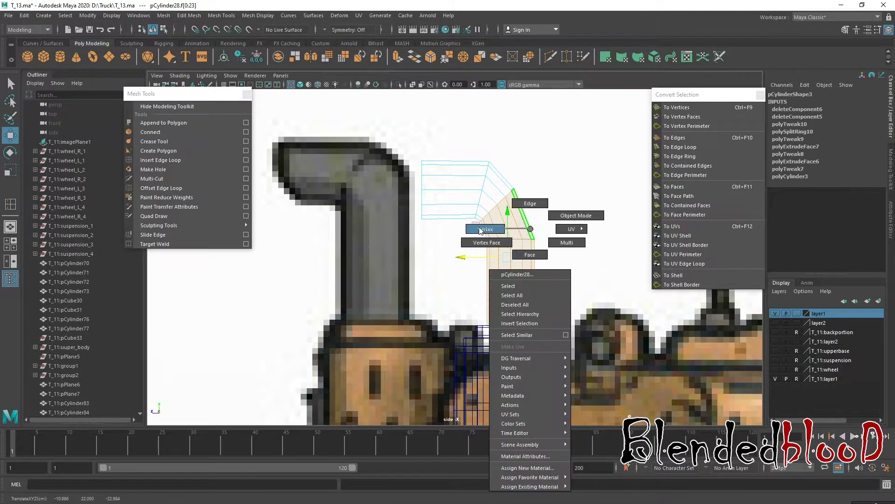
- Nudge the outer bend edge slightly down and right, after undoing a vertex move
right_drag(531, 231, 466, 236)
drag(467, 283, 458, 286)
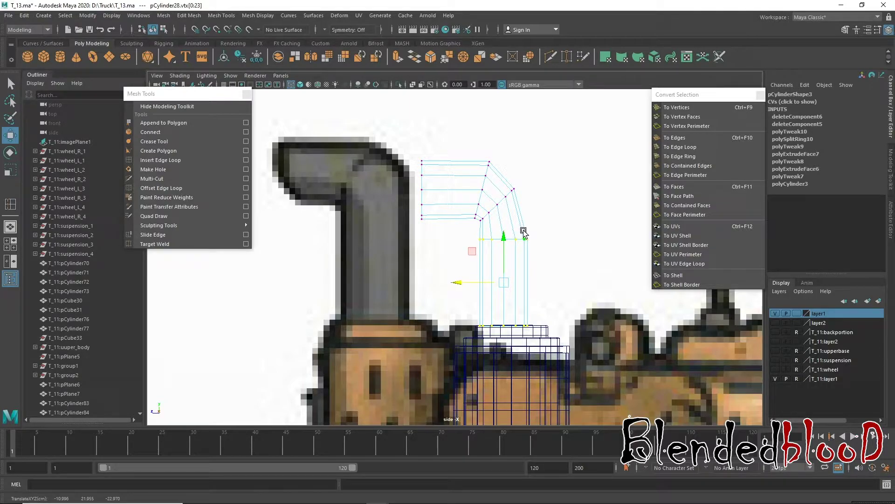
key(ctrl+z)
right_drag(510, 200, 506, 173)
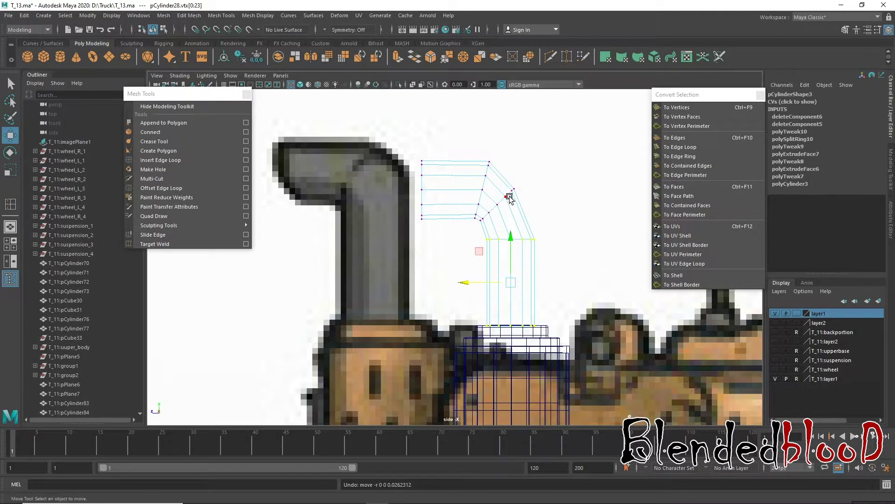
click(503, 203)
drag(502, 204, 507, 215)
key(r)
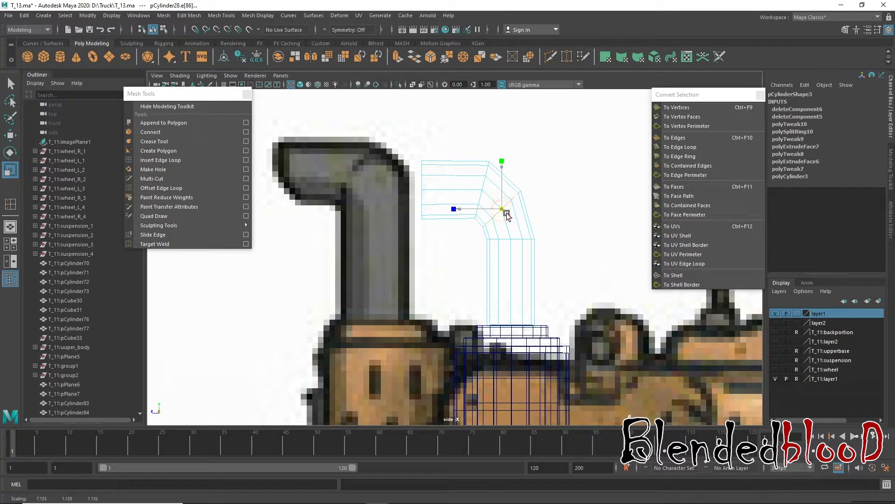
- Narrow the pipe's selected edge loop sideways with the Scale tool, discarding a trial tilt
key(w)
key(space)
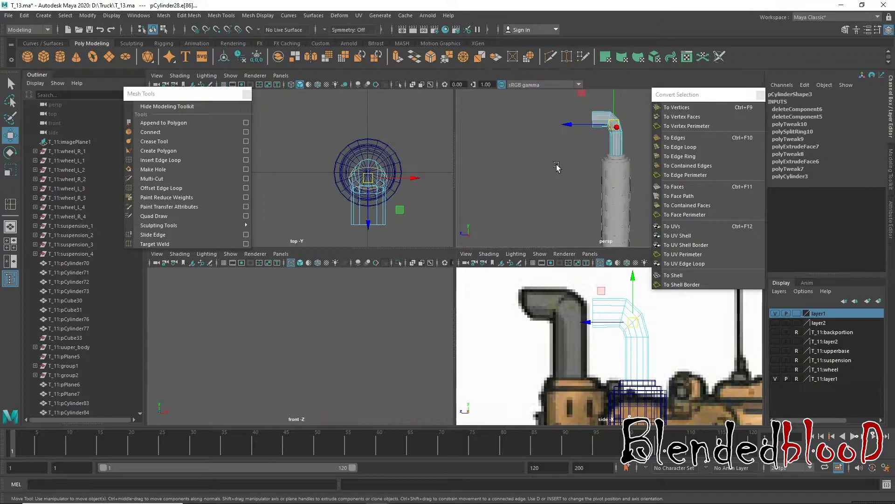
key(space)
key(f)
scroll(606, 234, down, 5)
key(e)
drag(575, 254, 499, 283)
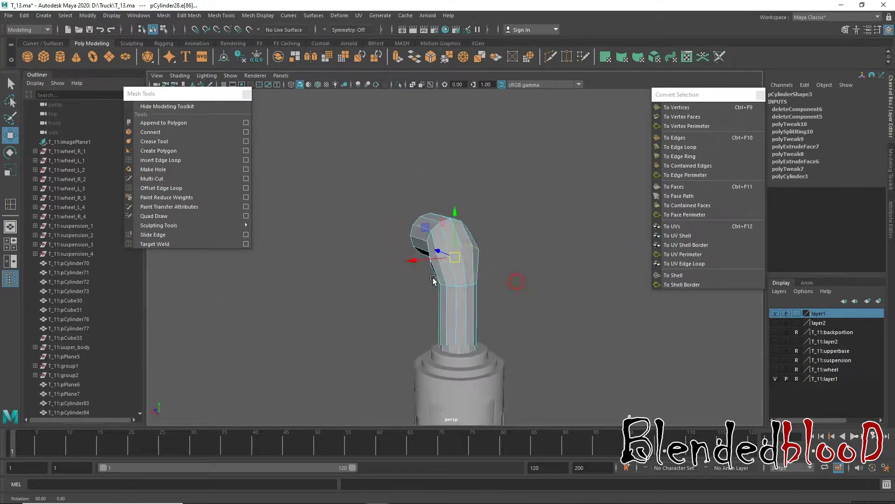
key(ctrl+z)
key(w)
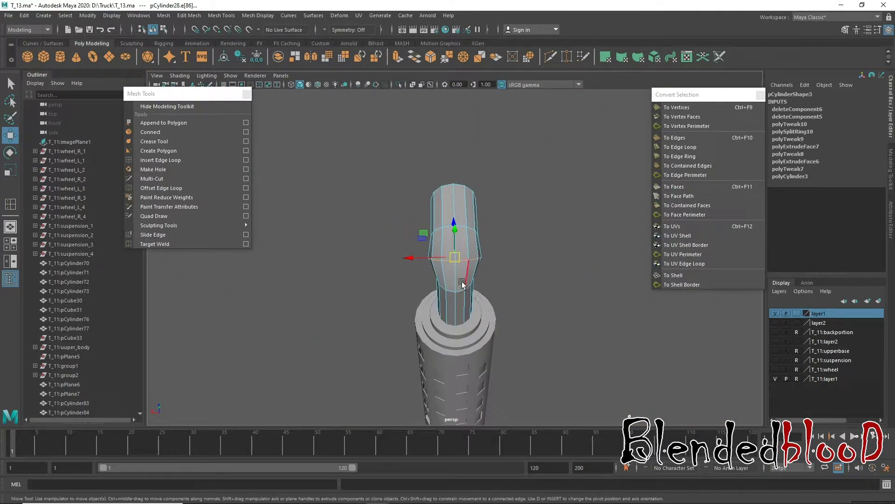
key(r)
drag(409, 258, 415, 260)
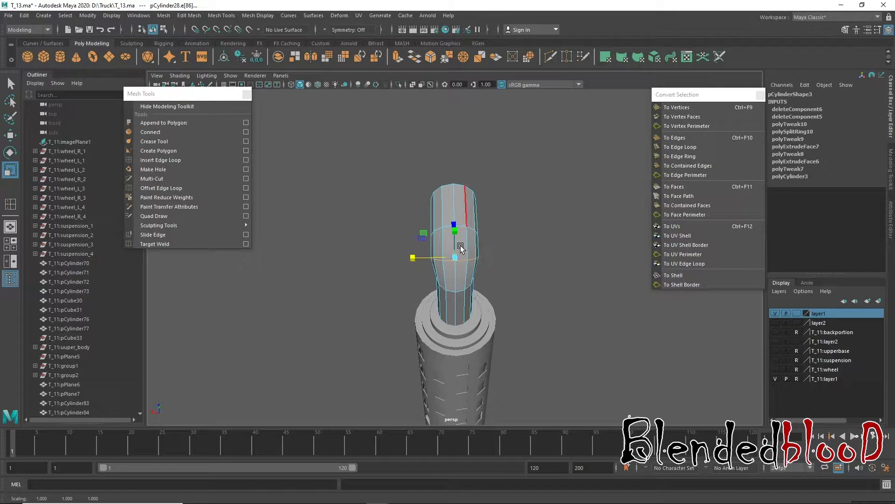
- Select the faces of the lower pipe section and widen them sideways
double_click(451, 290)
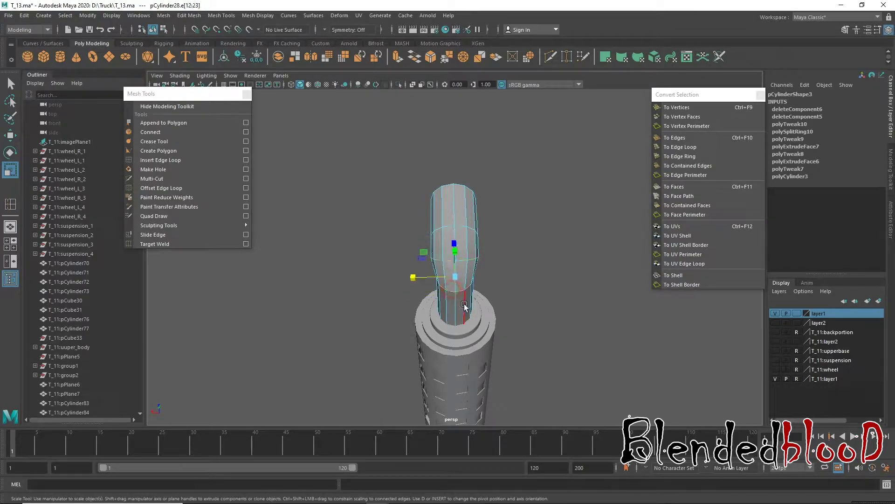
right_drag(464, 237, 483, 277)
alt+drag(484, 277, 461, 364)
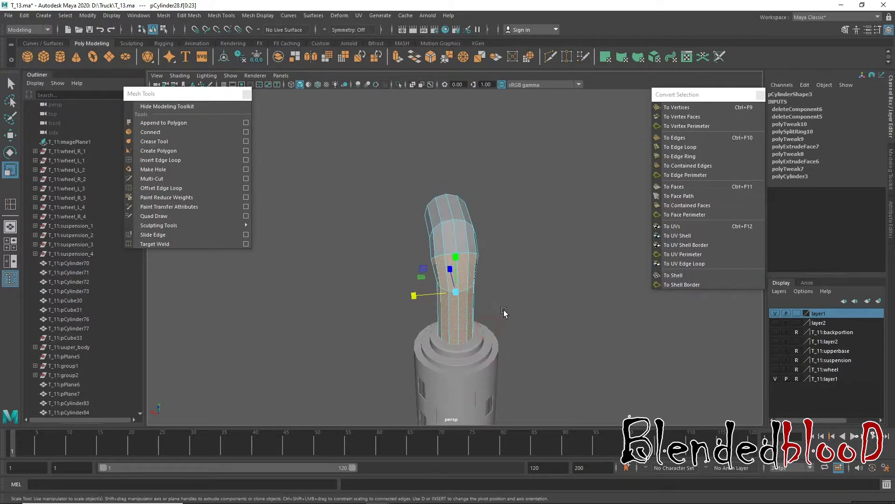
mouse_move(413, 292)
mouse_down()
mouse_move(404, 295)
mouse_move(451, 239)
mouse_up()
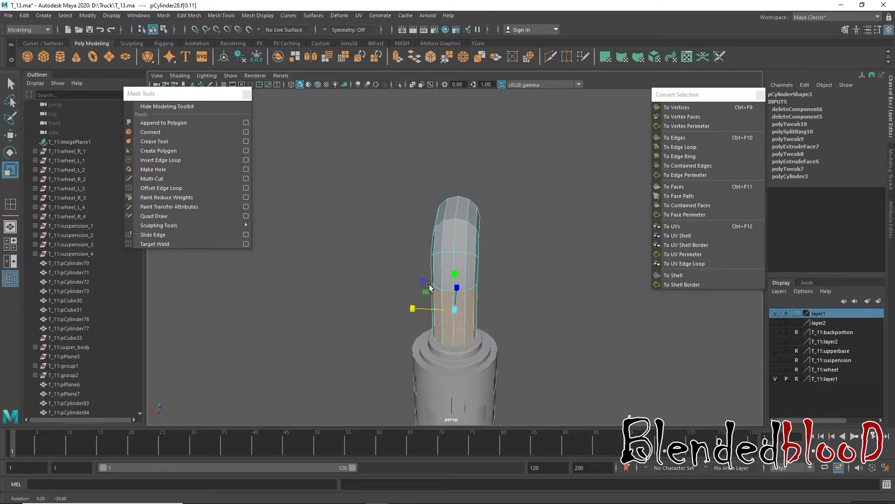
right_drag(451, 240, 490, 201)
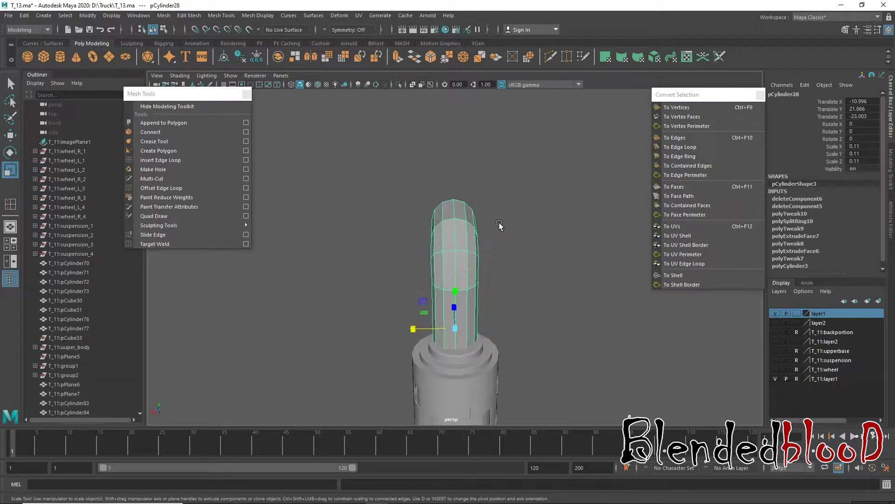
- Add two edge loops to the unsmoothed pipe, one on the vertical section and one at the bend
key(w)
click(529, 230)
mouse_move(466, 325)
alt+mouse_down()
mouse_move(596, 305)
mouse_move(557, 256)
mouse_move(550, 313)
mouse_move(473, 300)
alt+mouse_up()
click(474, 321)
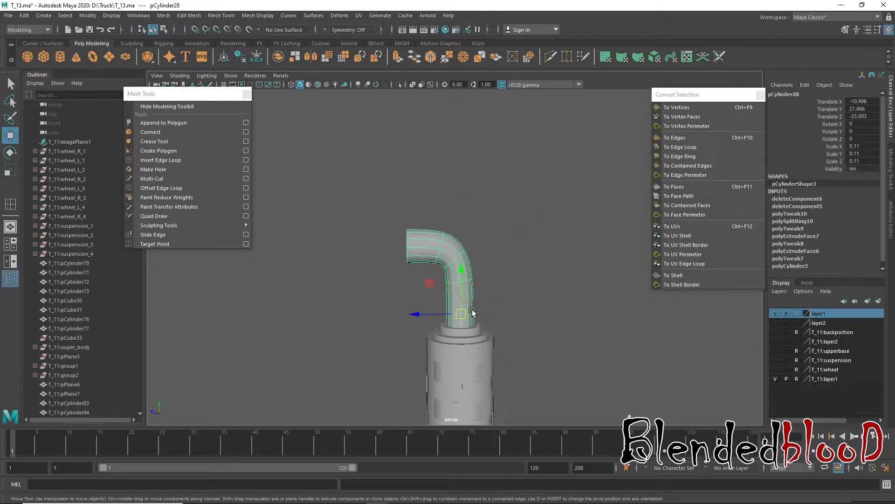
key(1)
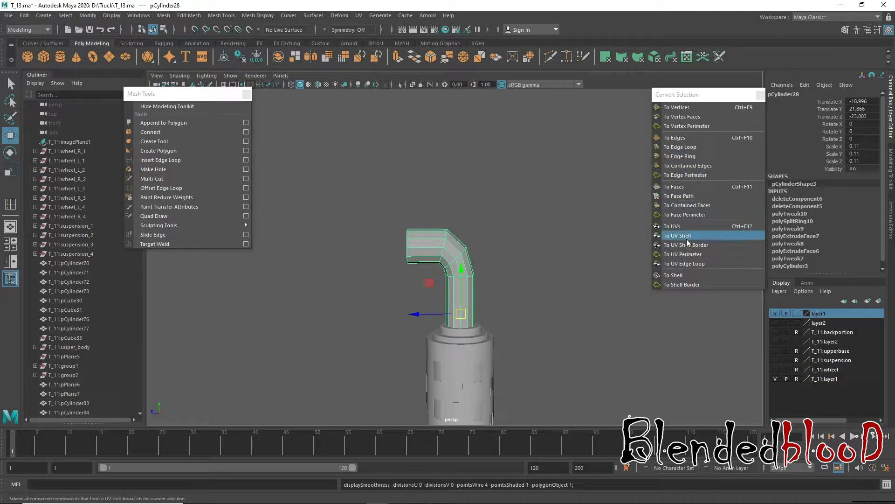
click(160, 160)
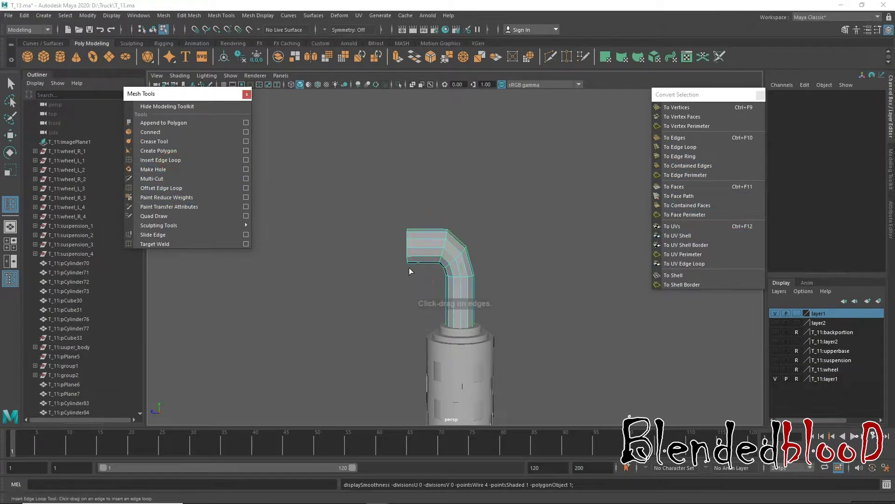
click(455, 281)
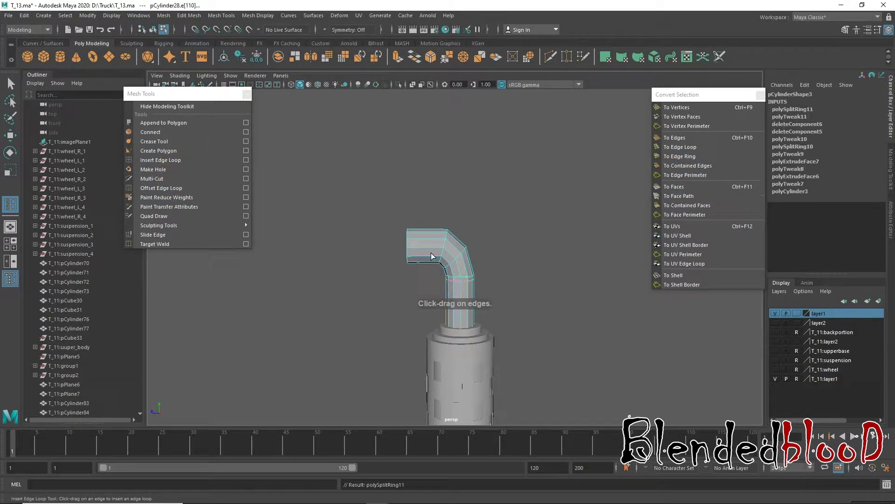
click(446, 248)
- Reselect the whole pipe, undo the stray selection changes, and return to the four-pane view
key(w)
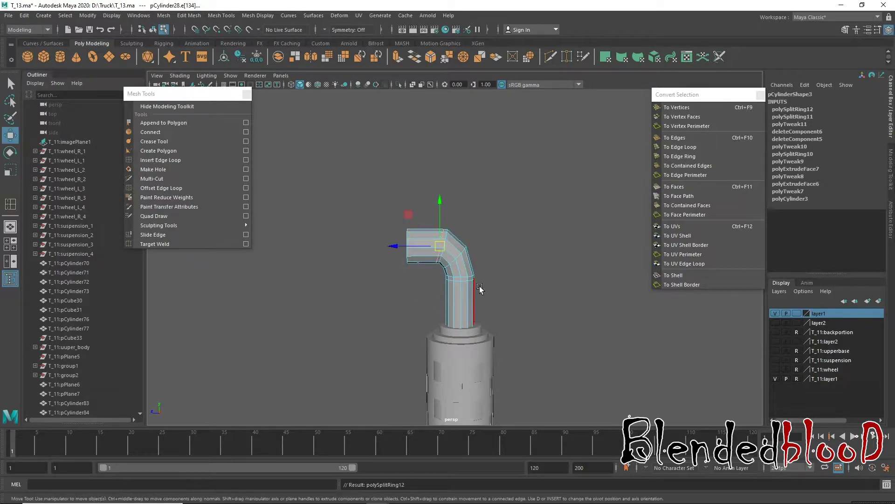
right_drag(460, 256, 504, 218)
click(463, 268)
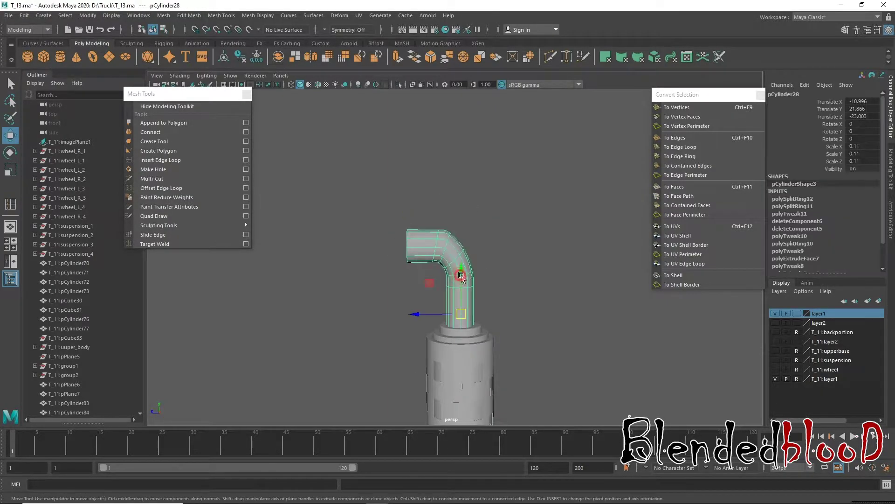
right_drag(464, 256, 519, 246)
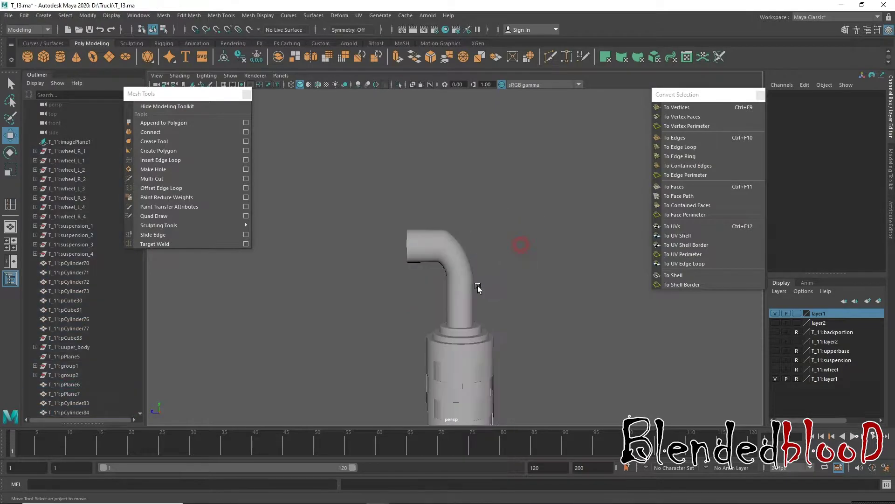
click(510, 301)
key(ctrl+z)
key(ctrl+z)
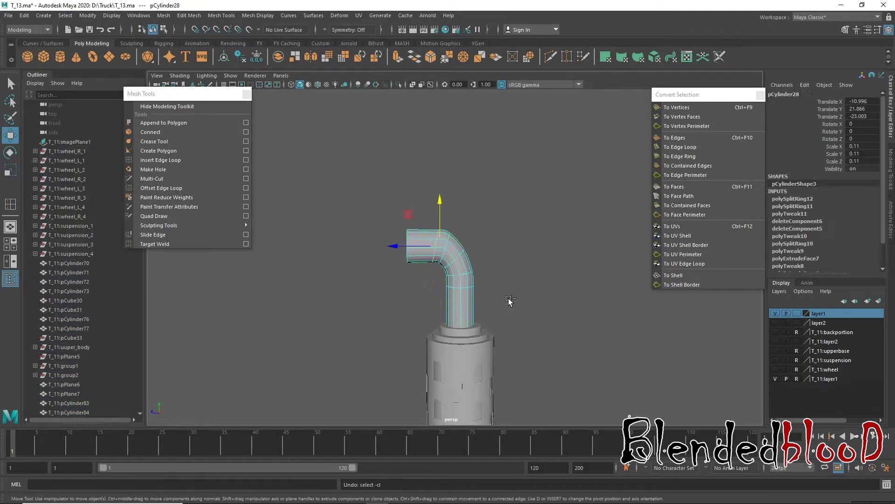
key(ctrl+z)
key(ctrl+z)
key(ctrl+z)
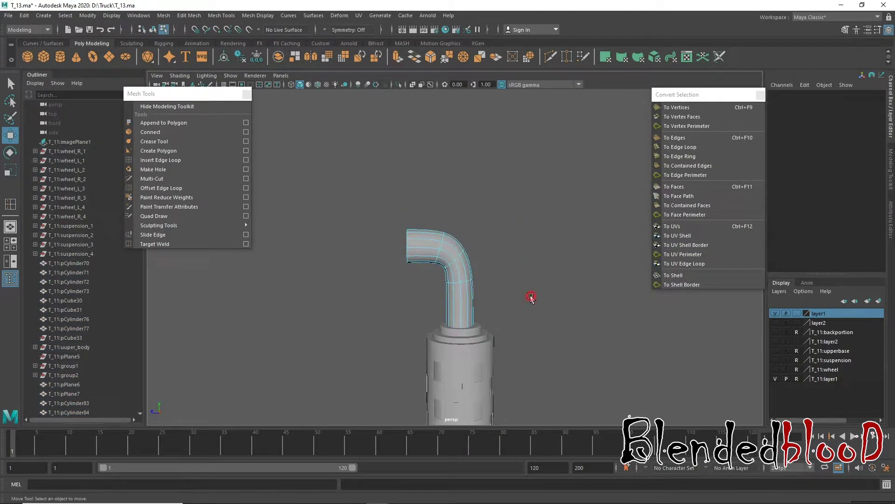
key(space)
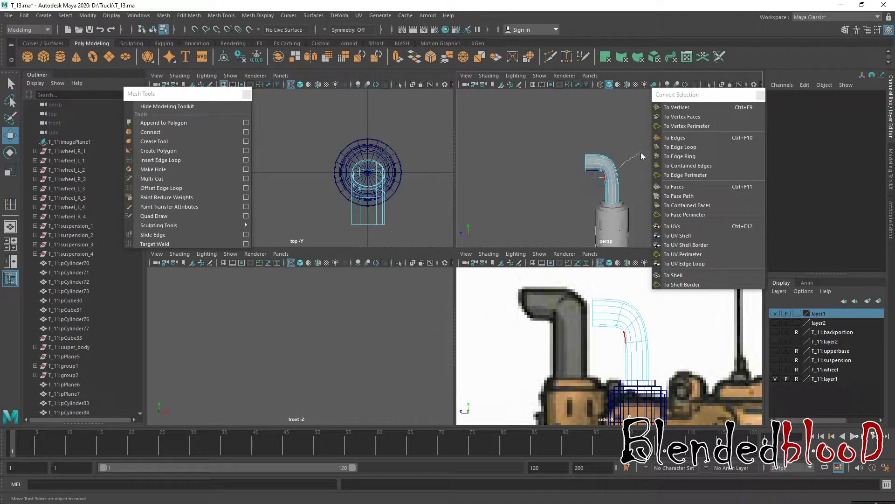
- Create a polygon cube and move it up into the truck cab in the side view
key(space)
scroll(453, 278, down, 5)
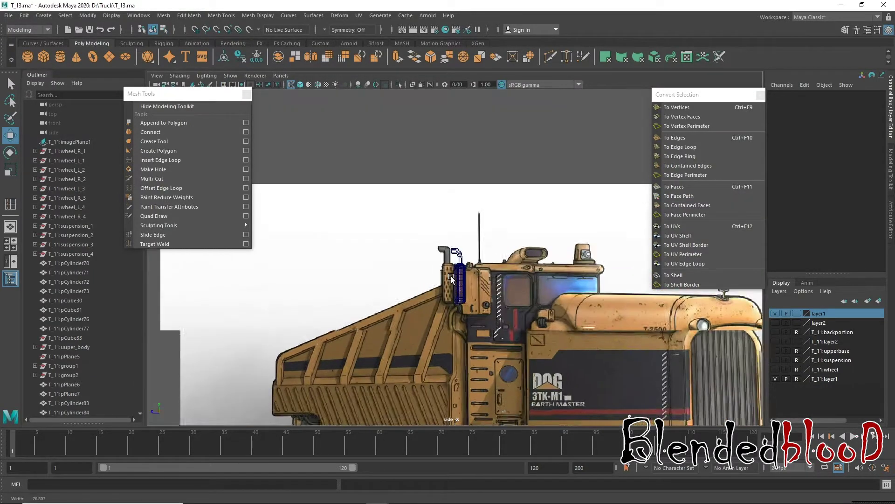
scroll(452, 279, up, 1)
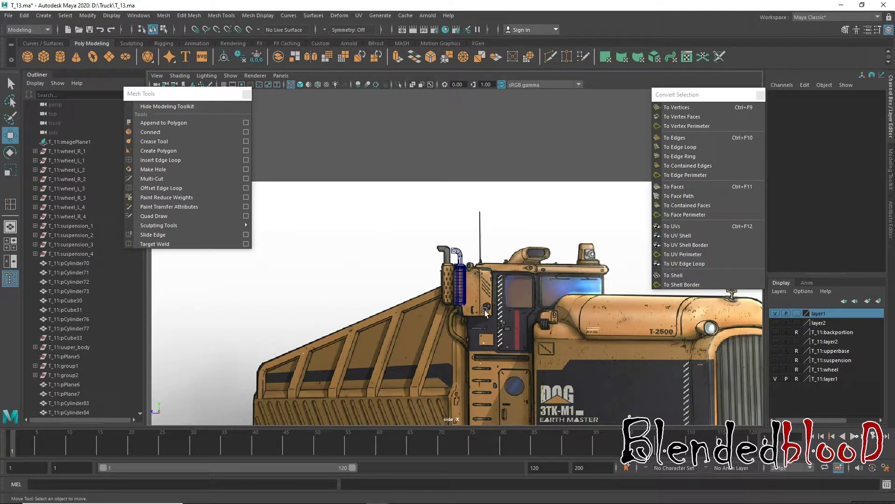
alt+middle_drag(555, 301, 514, 282)
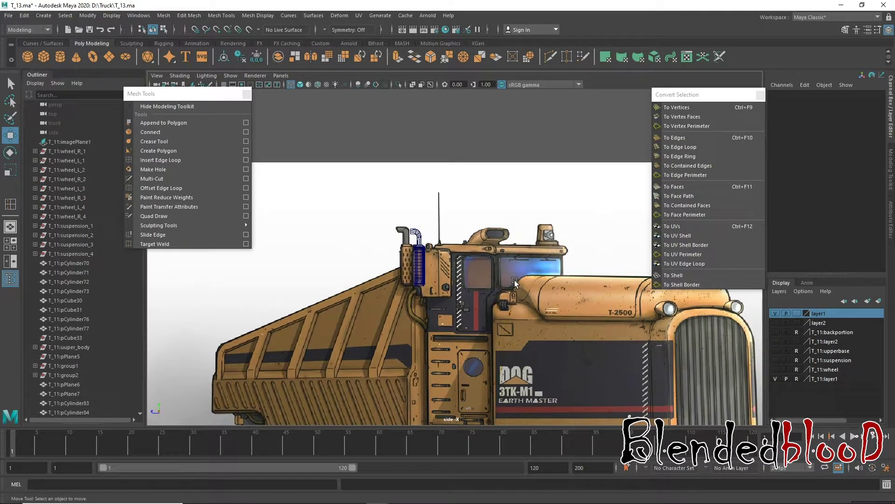
click(47, 57)
alt+right_drag(474, 346, 247, 191)
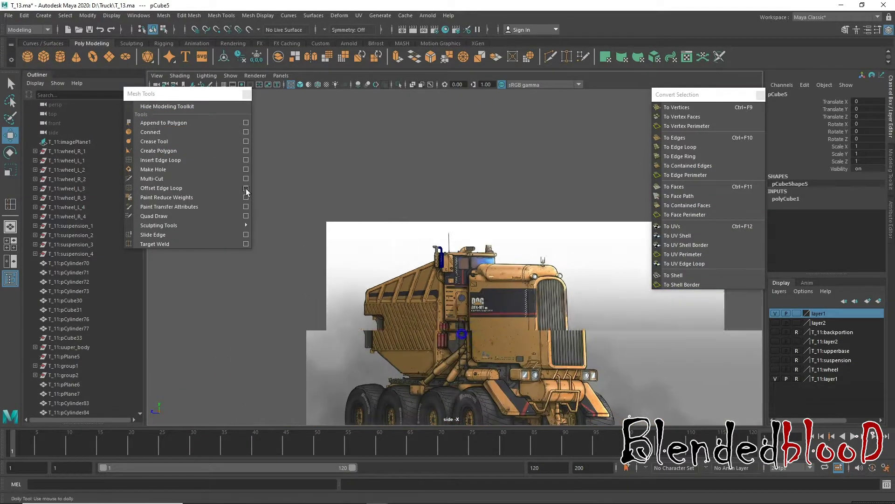
drag(293, 409, 462, 266)
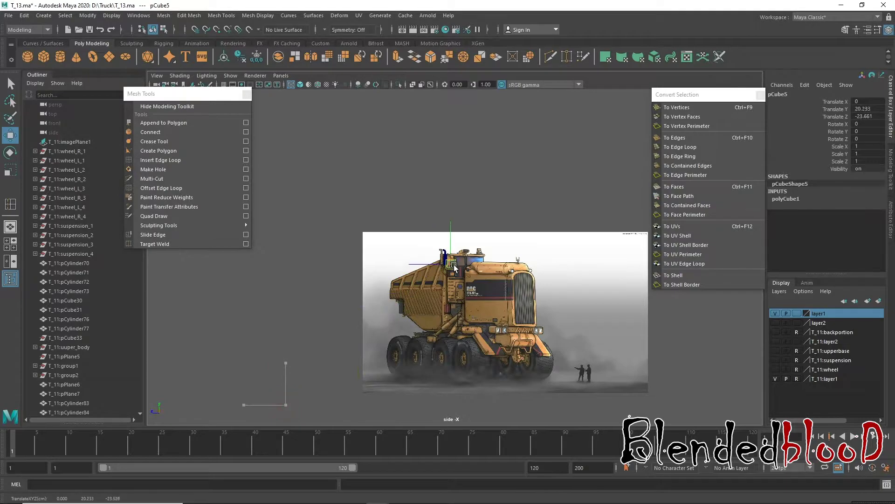
alt+right_drag(461, 266, 485, 313)
- Scale the cube uniformly to about 1.8 and position it over the cab window
scroll(485, 313, up, 2)
scroll(466, 315, up, 2)
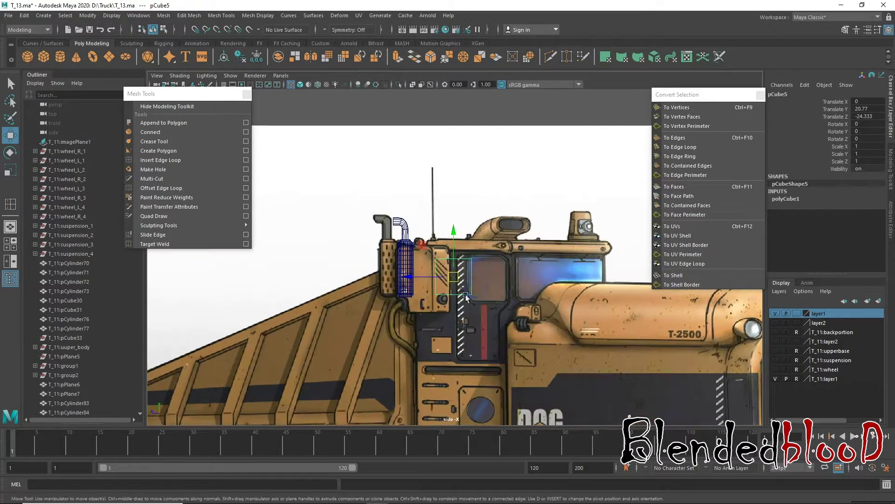
scroll(444, 316, up, 2)
scroll(462, 298, up, 2)
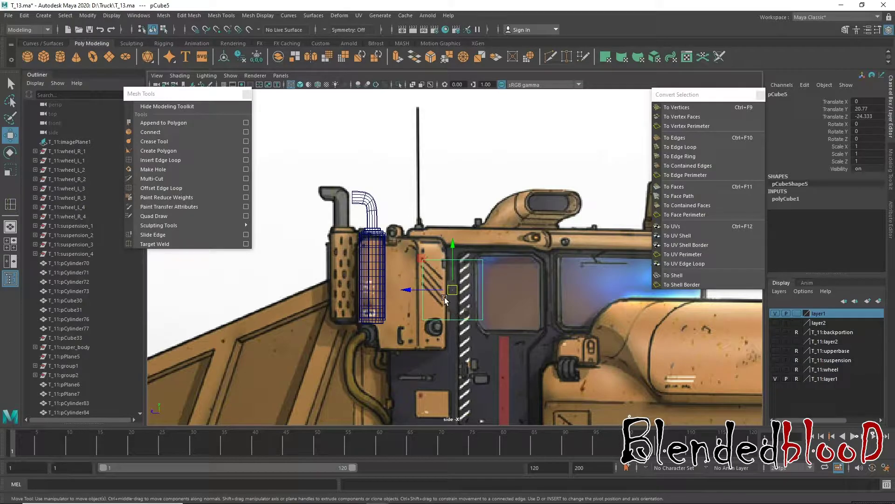
key(r)
drag(452, 290, 498, 377)
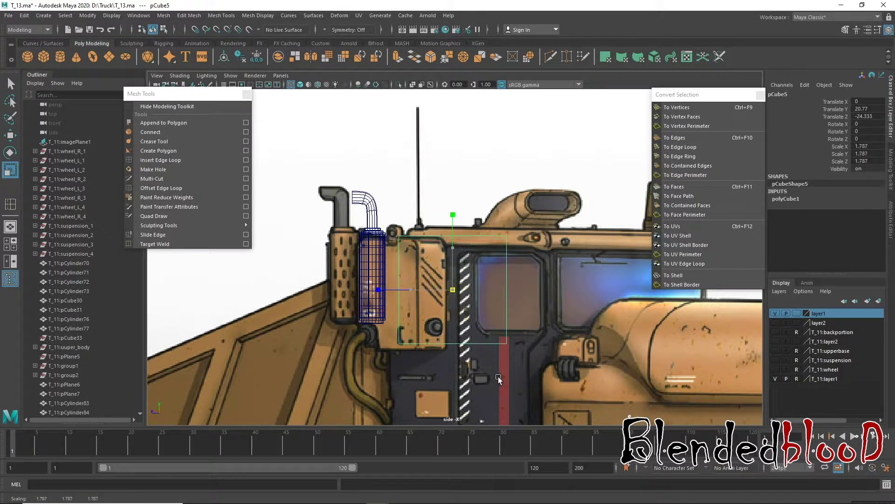
key(w)
mouse_move(451, 290)
mouse_down()
mouse_move(524, 287)
mouse_move(518, 310)
mouse_up()
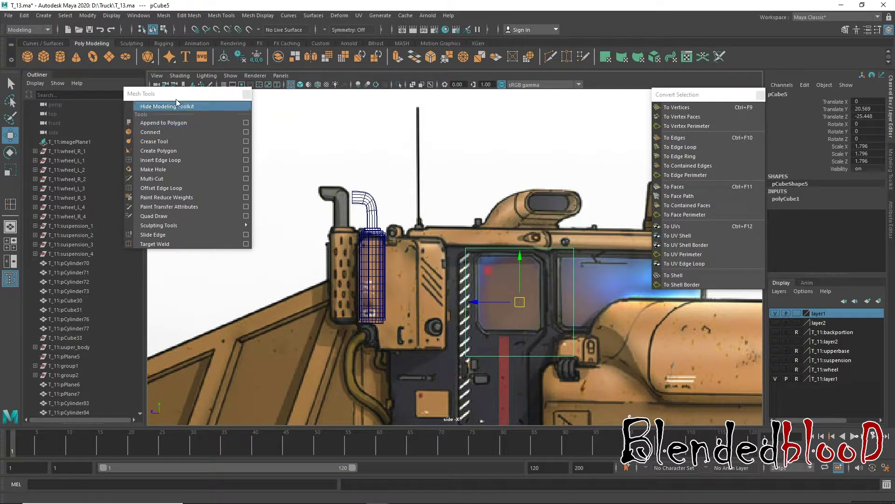
- Move the floating Mesh Tools and selection panels off the model, then select the vertical pipe cylinder
drag(175, 93, 666, 176)
drag(684, 94, 190, 107)
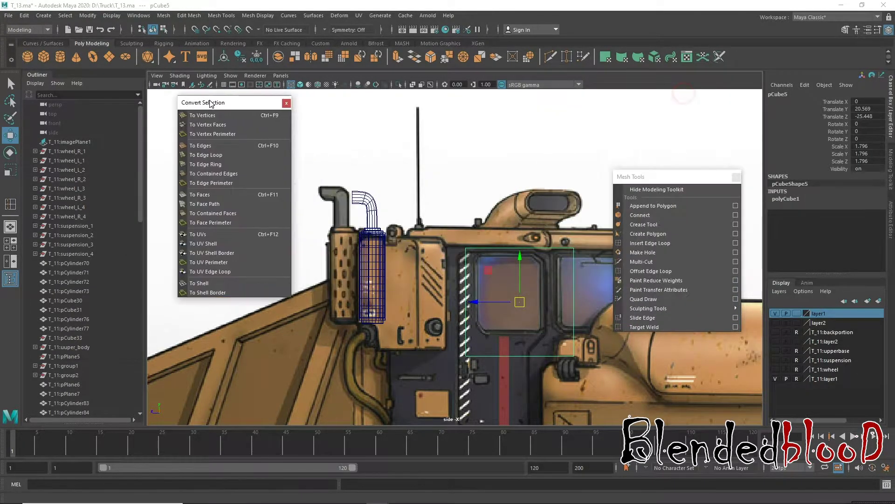
drag(672, 176, 696, 128)
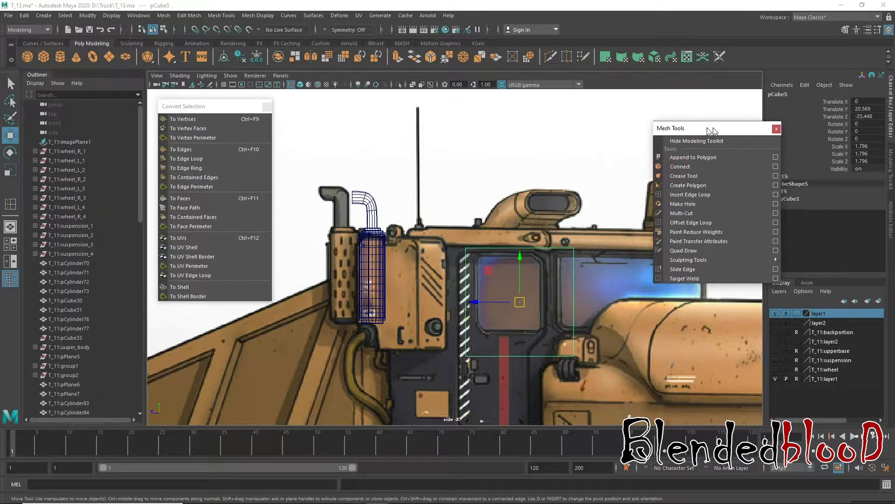
click(673, 195)
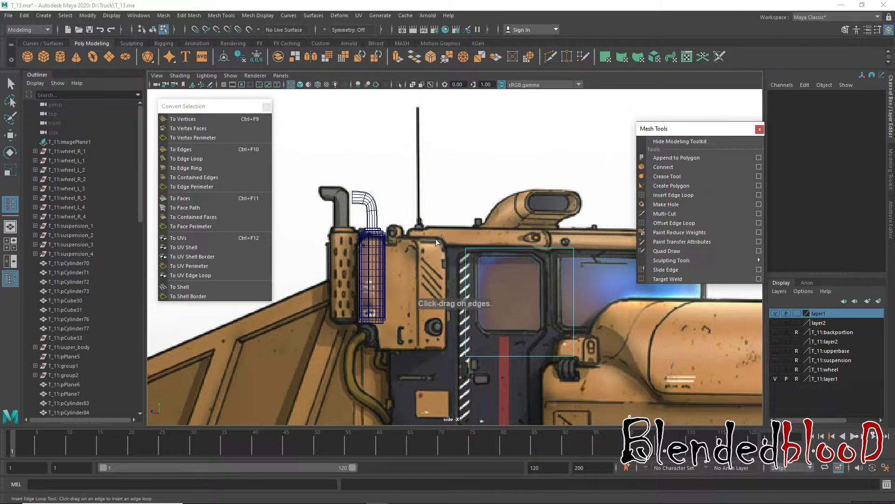
key(w)
right_click(370, 204)
click(415, 191)
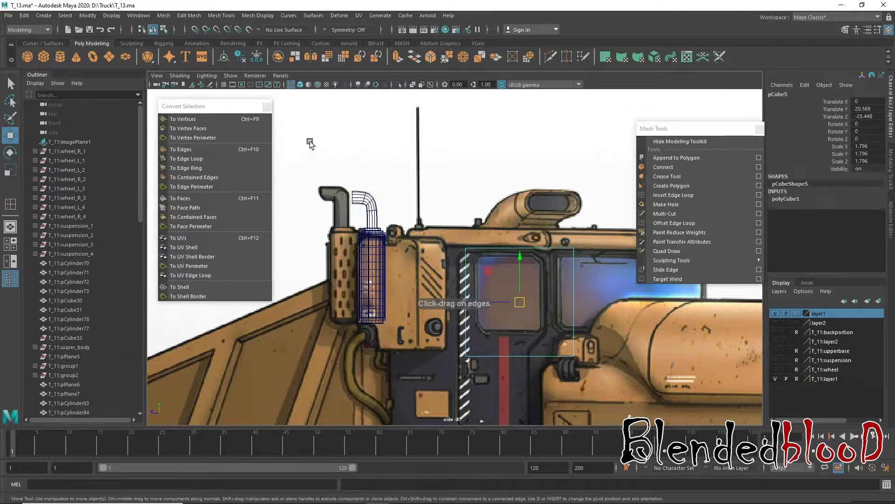
click(372, 279)
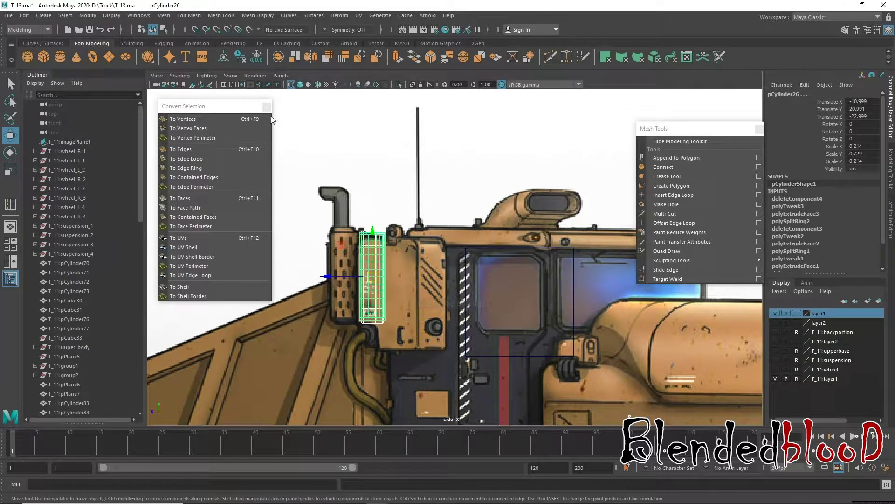
- Delete the cylinder's construction history and save the scene over T_12.ma
click(23, 18)
mouse_move(56, 134)
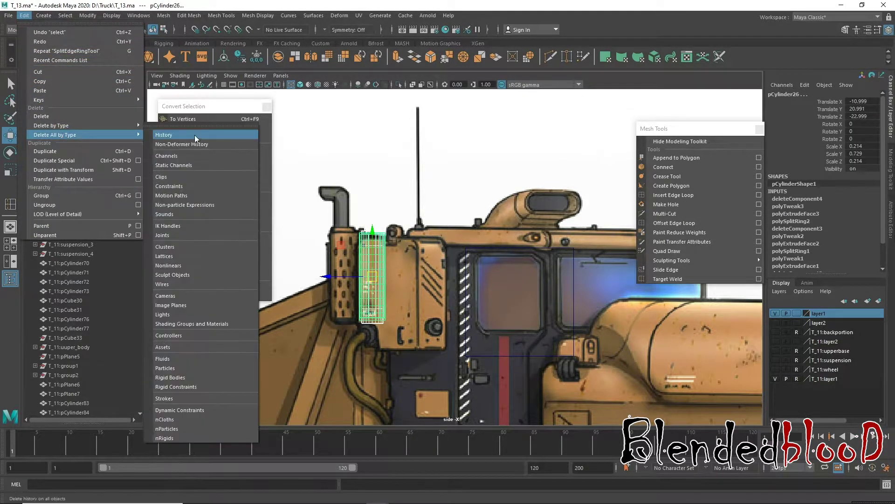
click(195, 135)
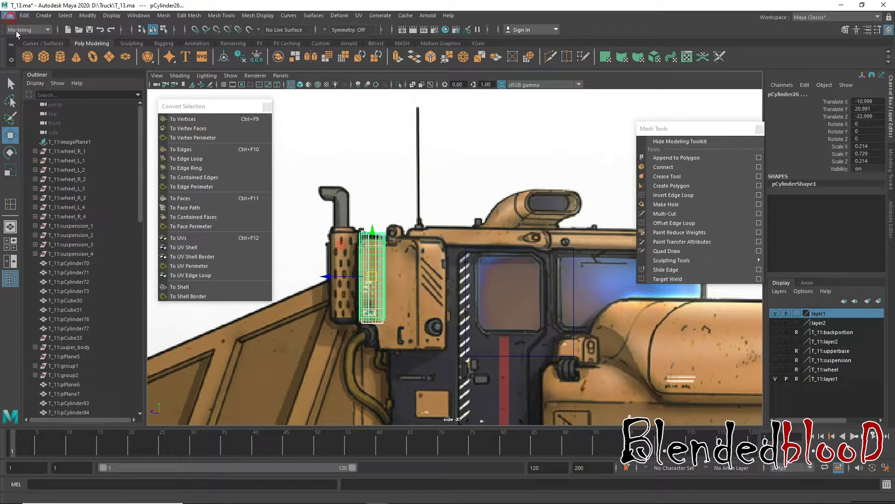
click(45, 66)
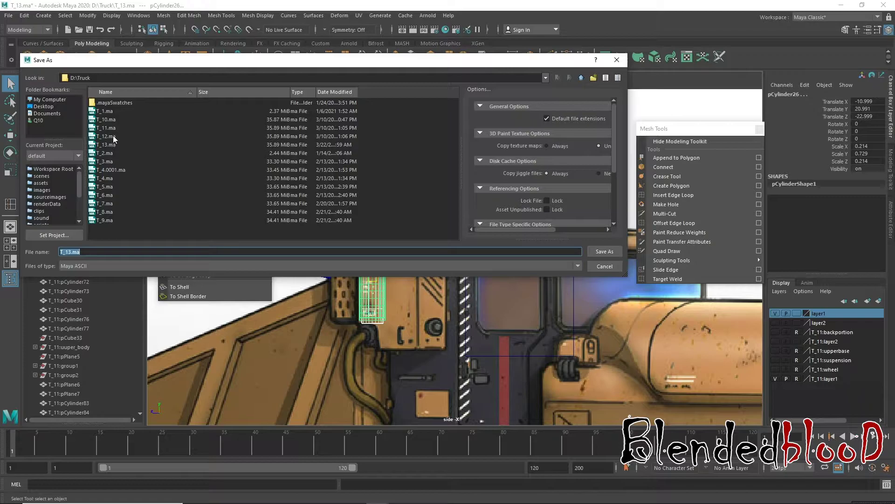
double_click(113, 137)
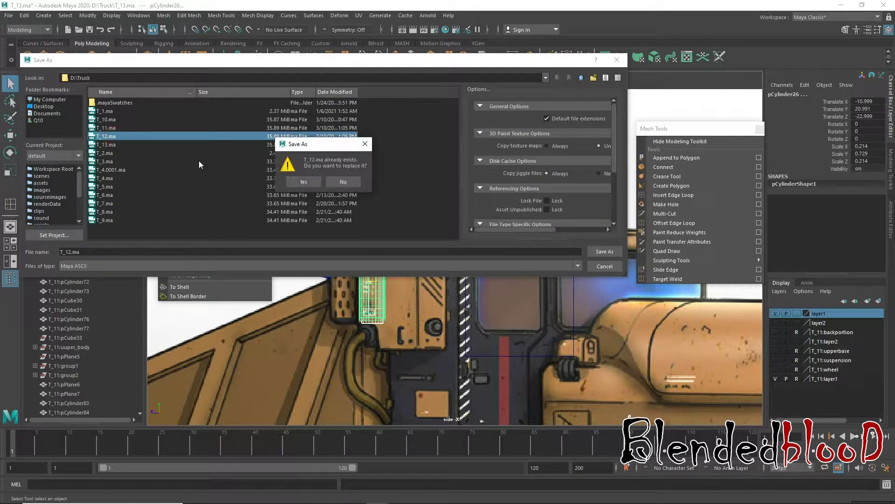
click(301, 182)
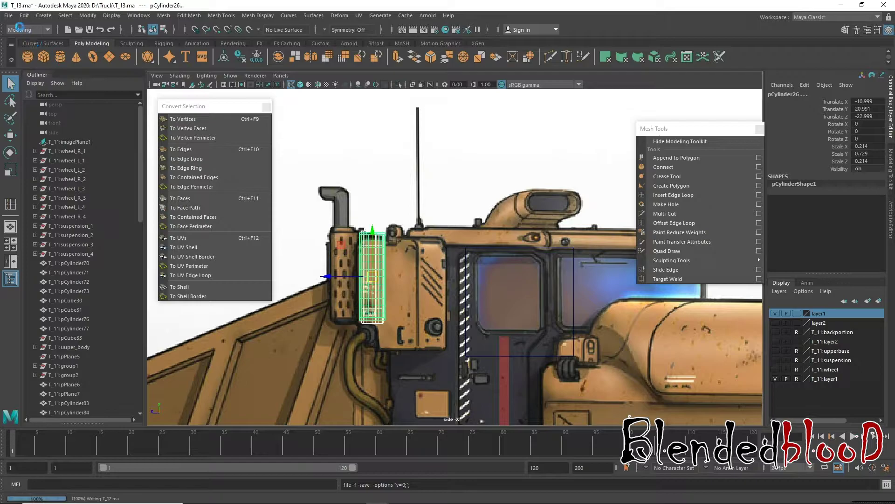
- Save the scene again as T_13.ma, overwriting the existing file
key(w)
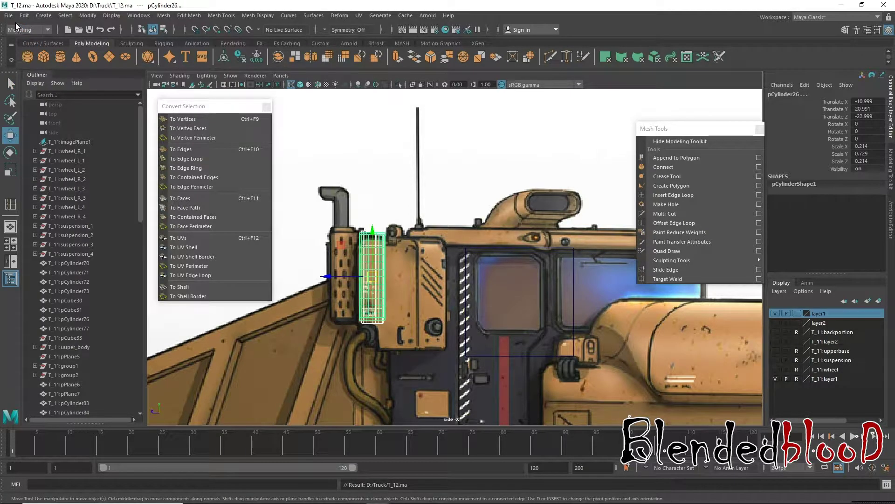
click(9, 19)
click(36, 58)
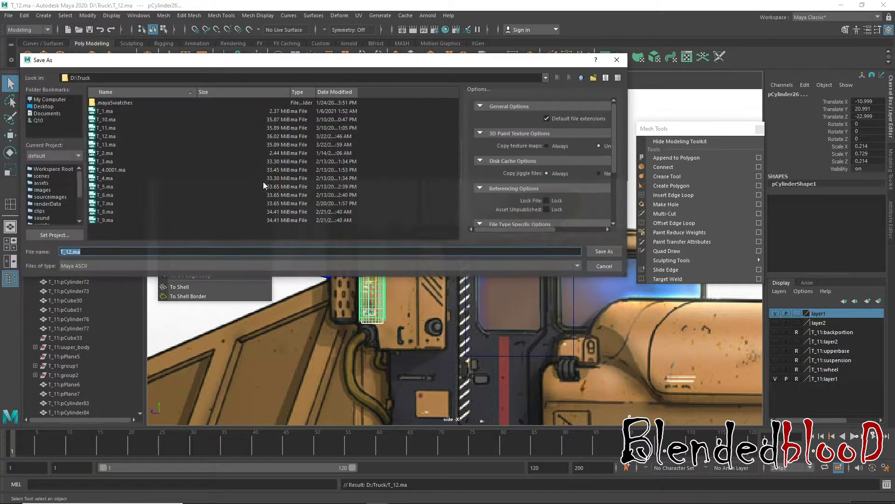
double_click(113, 147)
click(342, 182)
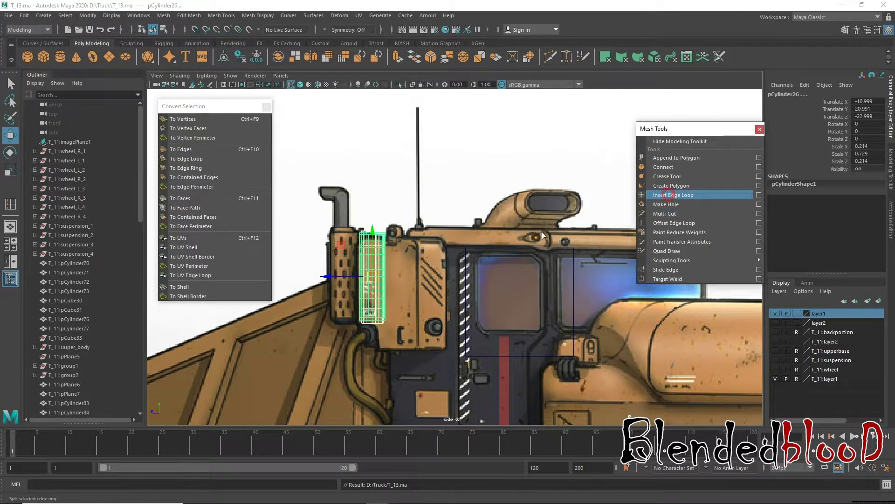
- Cut two vertical edge loops and a horizontal loop at the window top into pCube5
click(673, 195)
click(513, 246)
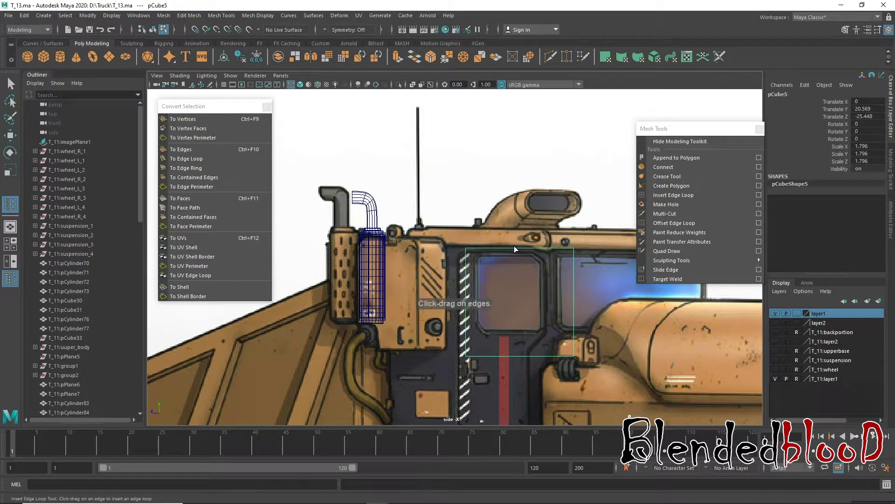
drag(517, 247, 527, 250)
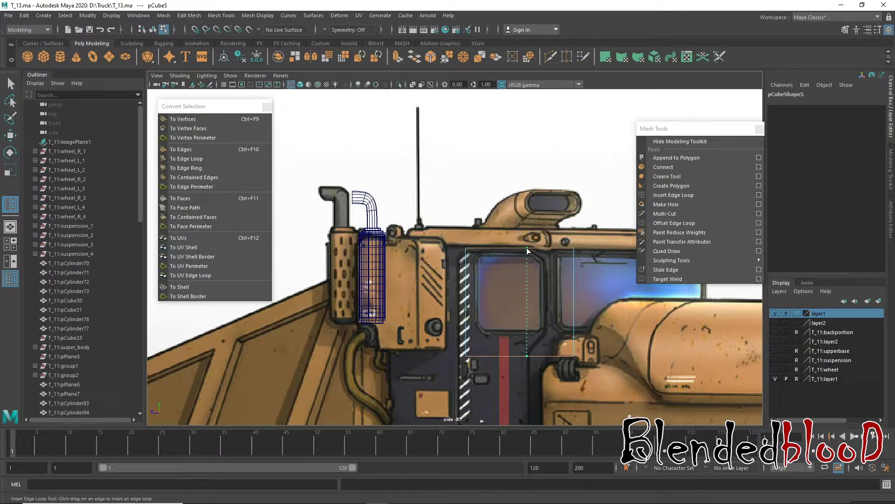
drag(526, 248, 536, 249)
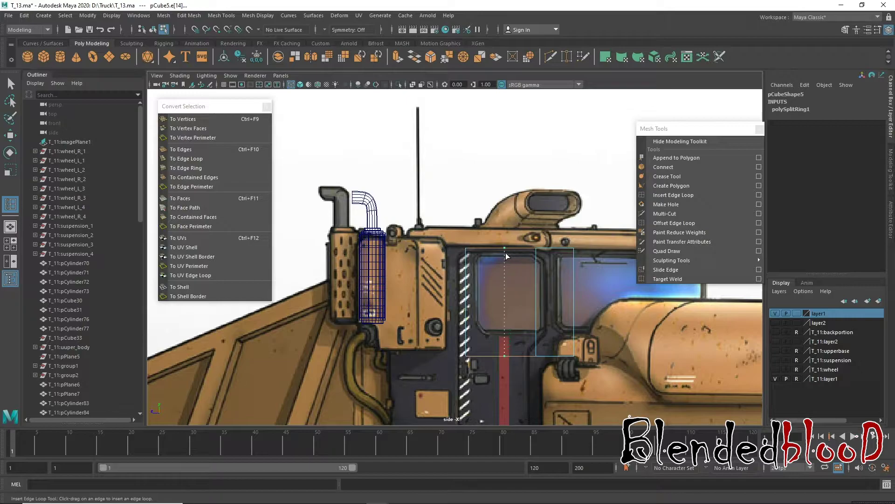
click(510, 251)
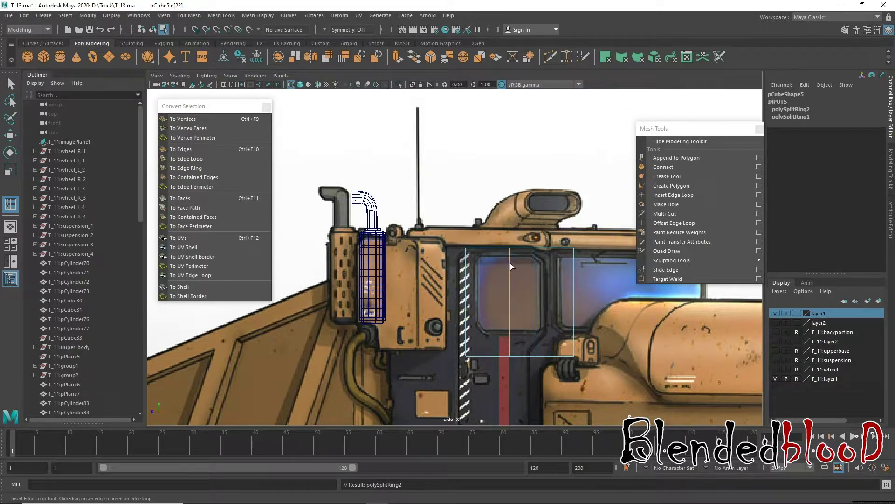
click(535, 260)
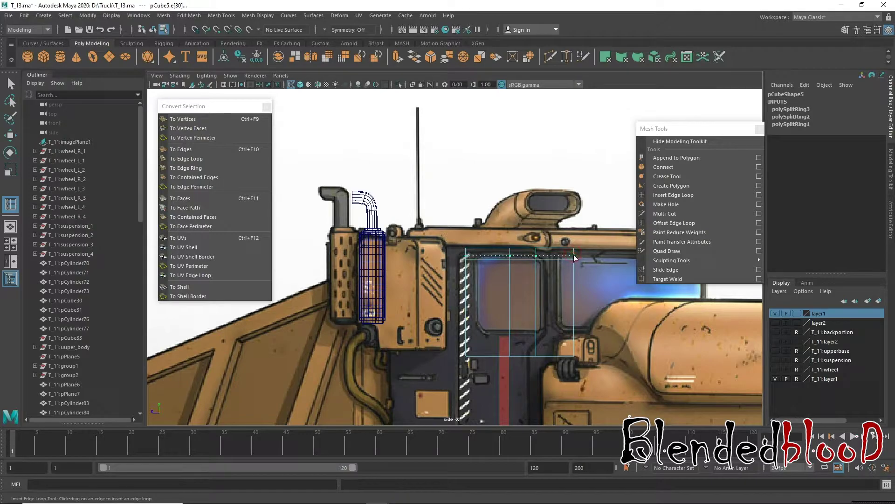
drag(572, 253, 574, 249)
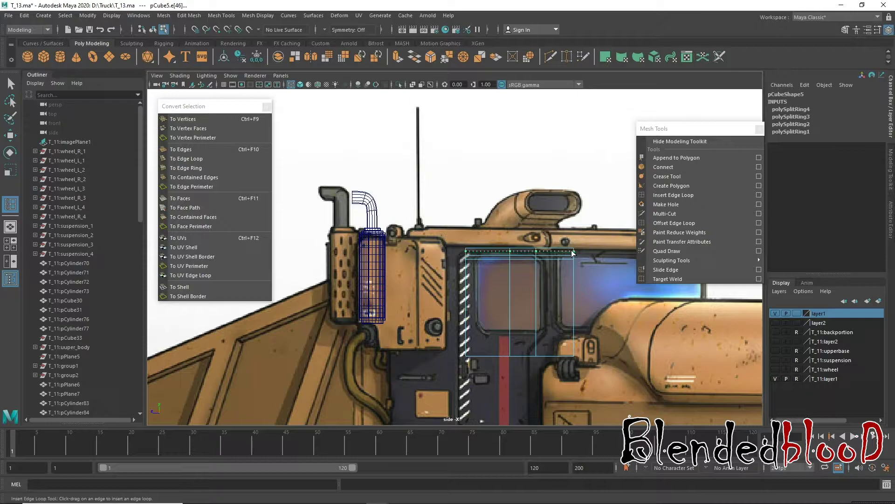
click(572, 251)
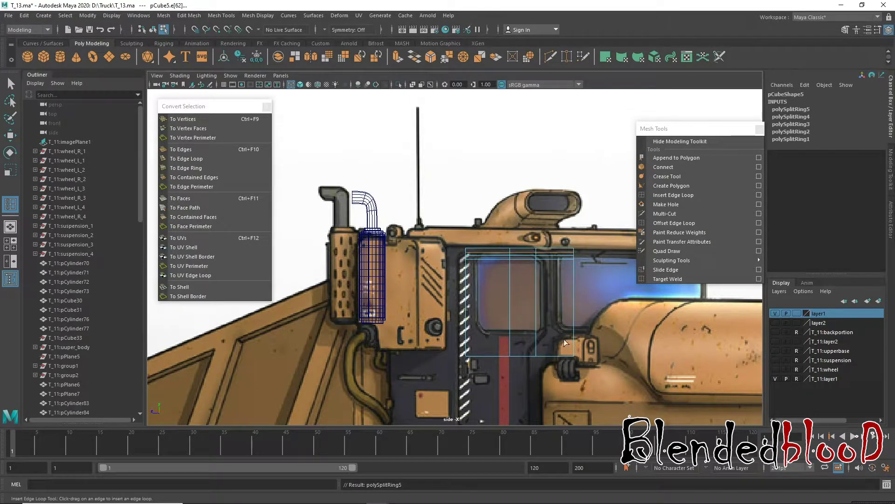
- Nudge the box's top vertices to follow the cab window and slanted roof edge
key(w)
scroll(561, 272, up, 3)
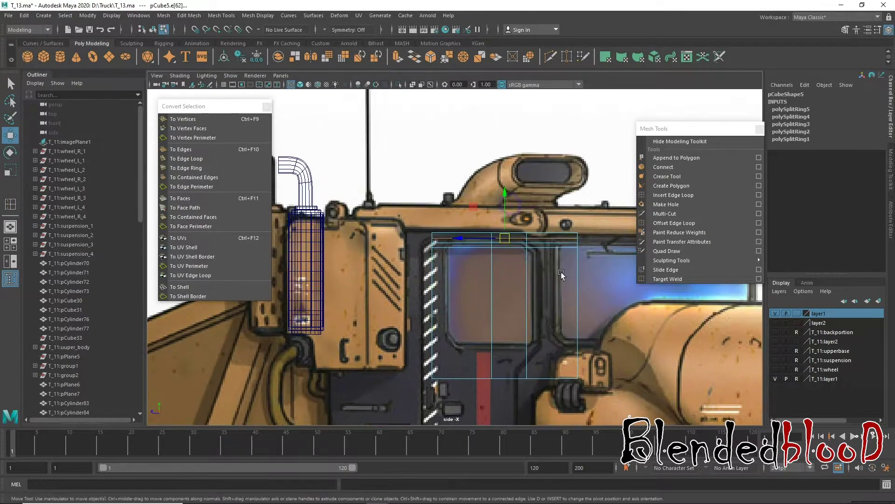
right_drag(551, 229, 551, 205)
drag(559, 220, 589, 236)
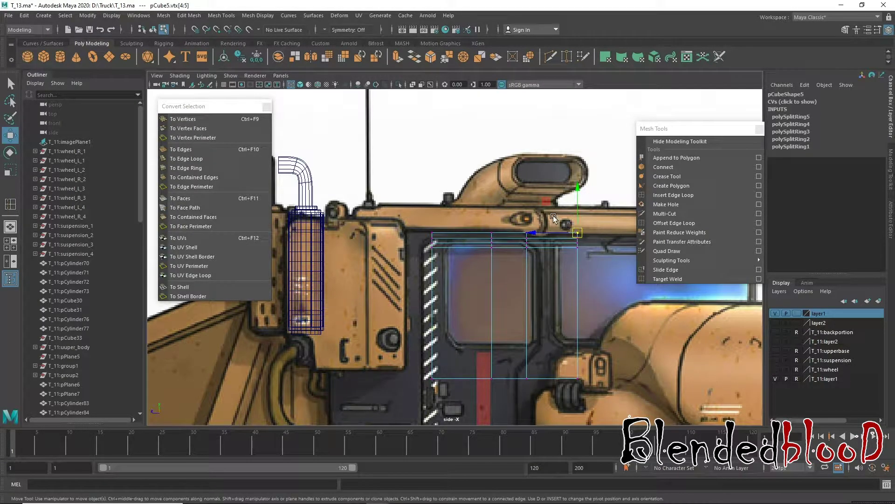
drag(532, 233, 511, 239)
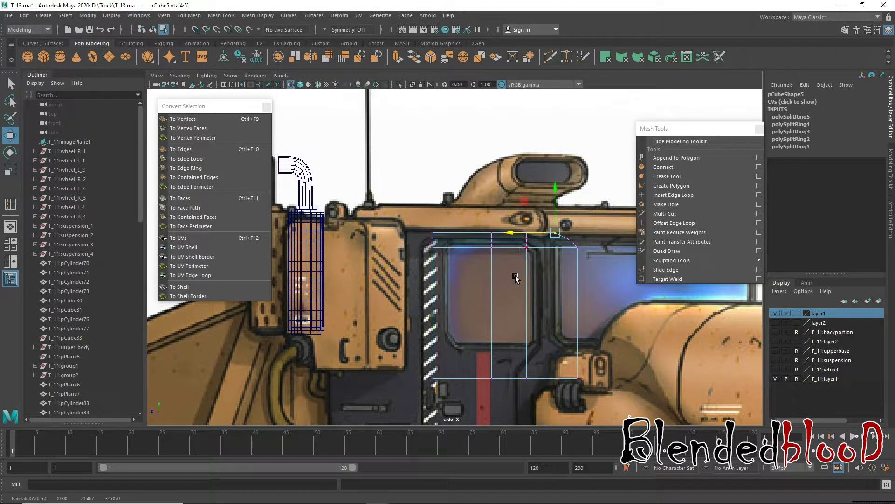
alt+middle_drag(515, 278, 555, 269)
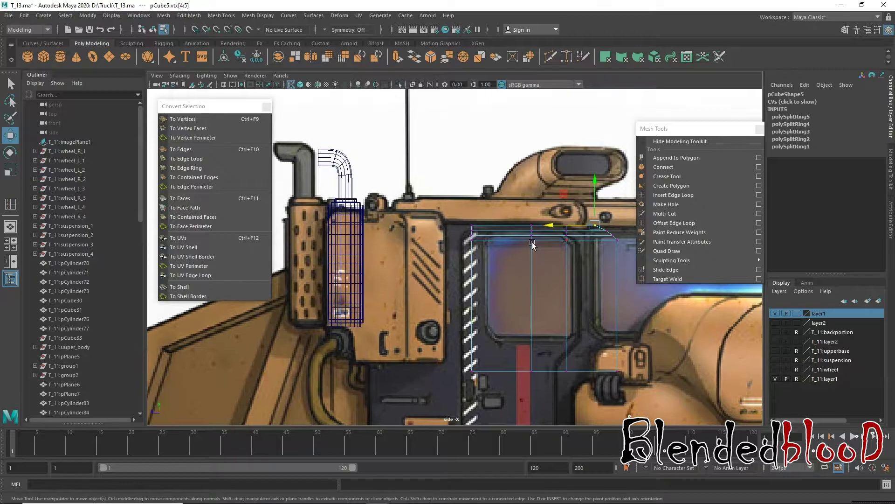
drag(520, 218, 578, 229)
click(557, 336)
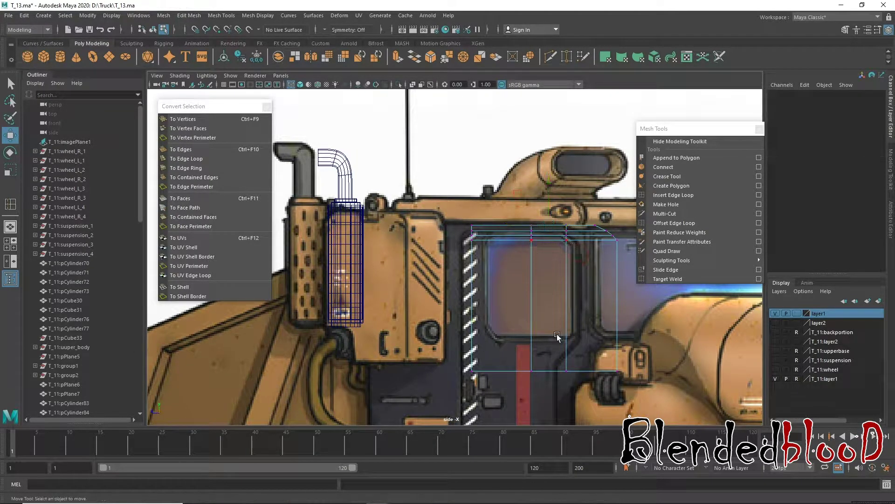
drag(582, 401, 511, 237)
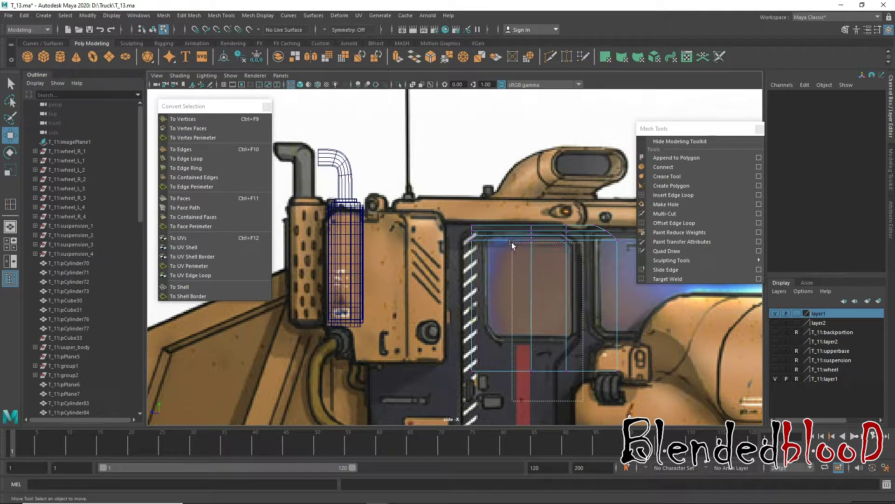
- Pull the two vertical edge loops closer together and select the narrow top middle face
key(r)
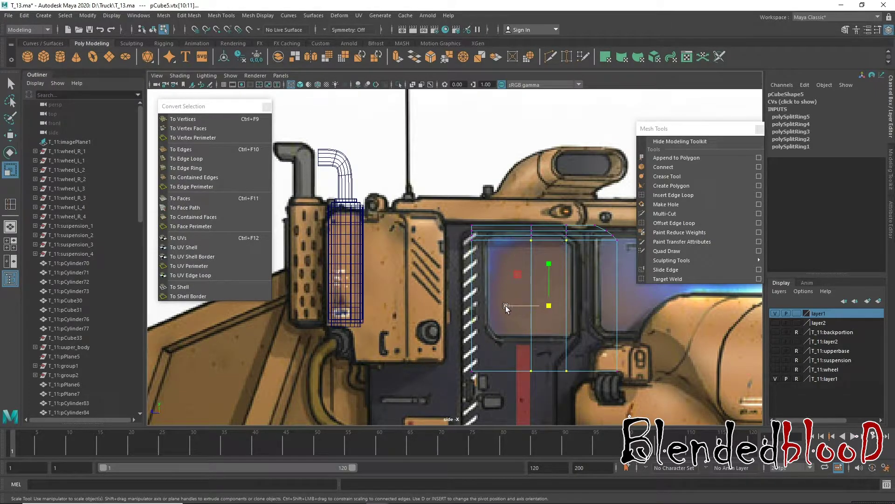
drag(506, 308, 541, 255)
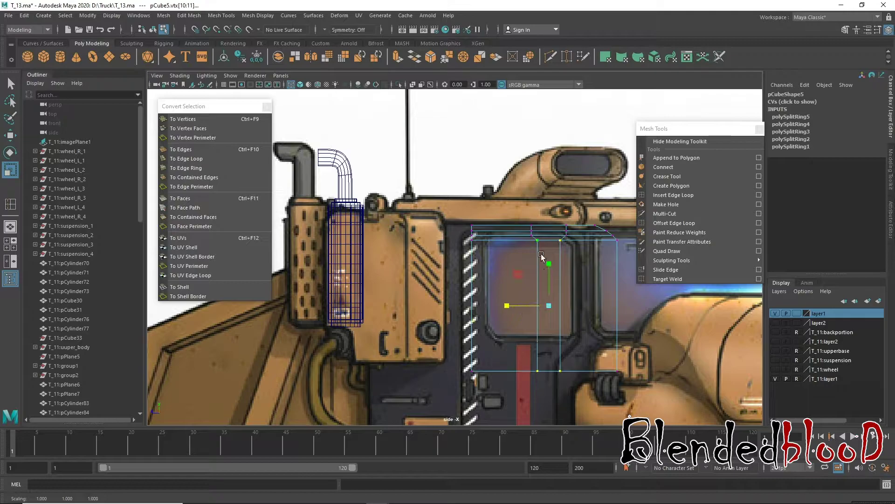
mouse_move(528, 234)
mouse_down()
mouse_move(534, 241)
mouse_move(509, 235)
mouse_up()
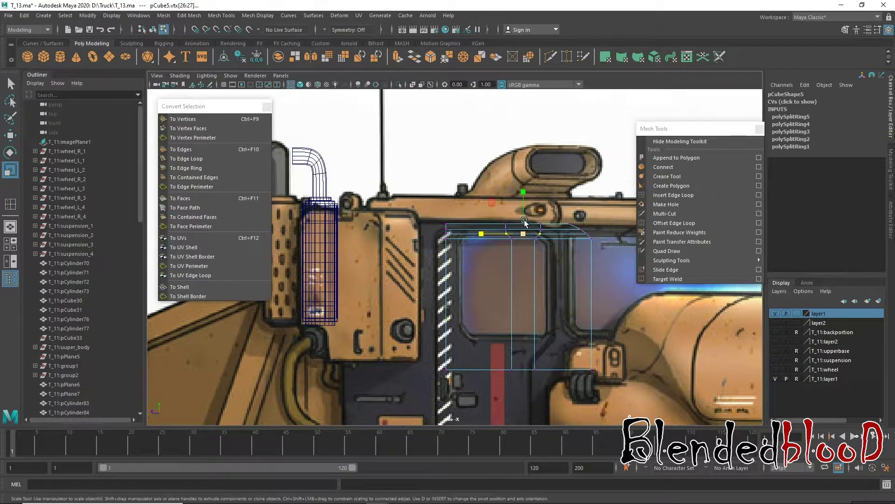
scroll(557, 232, up, 3)
right_drag(537, 225, 536, 252)
click(536, 253)
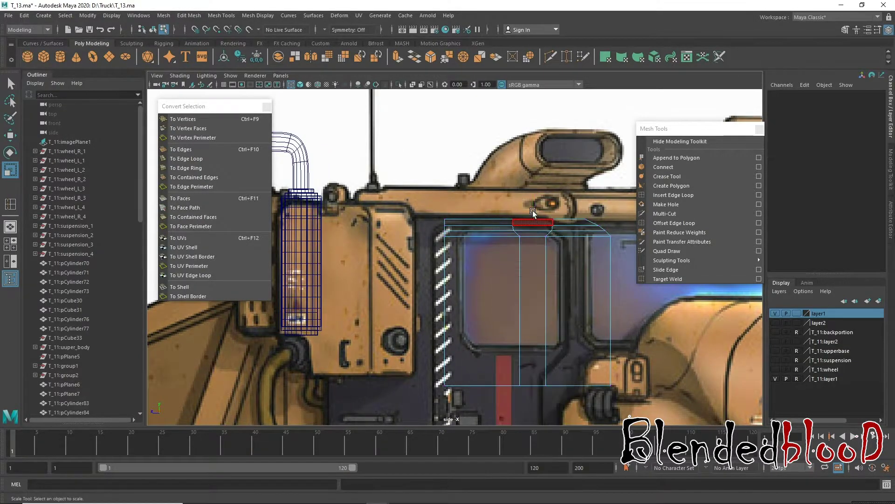
click(535, 230)
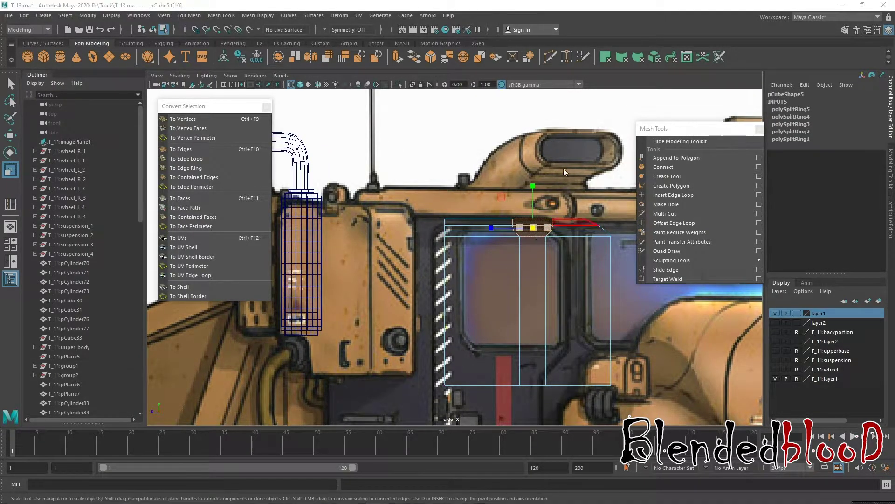
key(space)
- Scale the pCube5 box thinner along X to about 0.344
key(f)
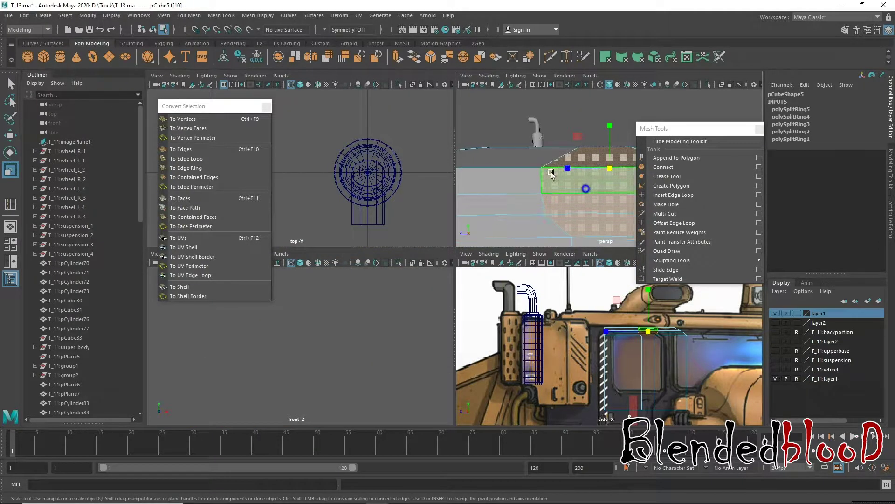
key(space)
mouse_move(557, 188)
alt+mouse_down()
mouse_move(499, 255)
mouse_move(523, 248)
mouse_move(535, 260)
mouse_move(490, 277)
alt+mouse_up()
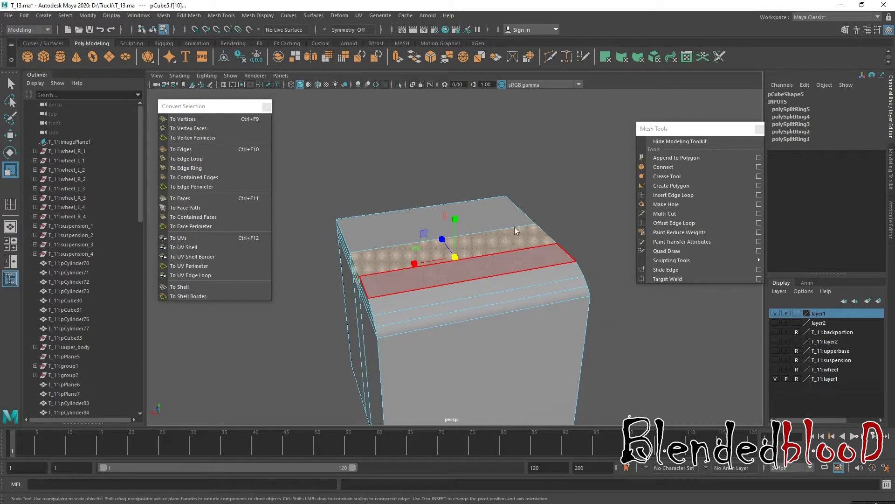
right_drag(530, 212, 504, 256)
mouse_move(412, 336)
mouse_down()
mouse_move(445, 329)
mouse_move(426, 286)
mouse_move(459, 290)
mouse_up()
drag(416, 330, 431, 334)
mouse_move(438, 300)
alt+mouse_down()
mouse_move(466, 236)
mouse_move(448, 261)
alt+mouse_up()
- Extrude the top middle face and scale it down into a small tapered cap
scroll(459, 243, up, 5)
right_drag(460, 242, 455, 260)
click(456, 260)
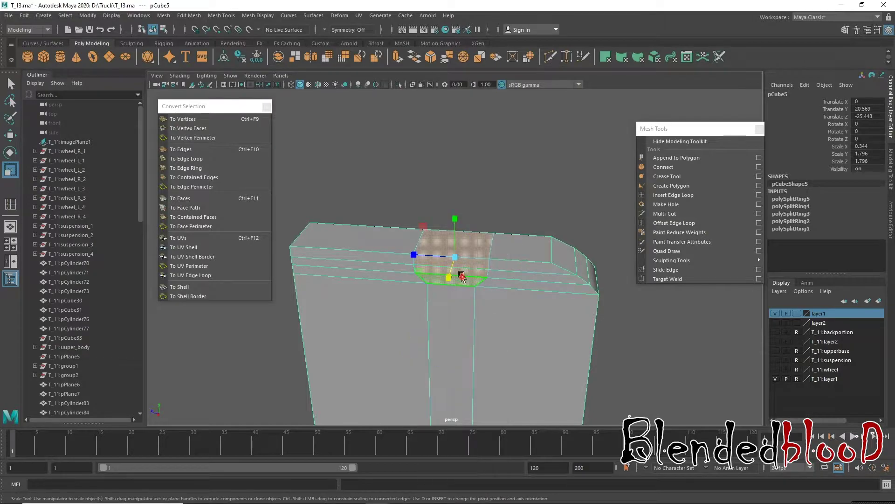
alt+drag(456, 259, 432, 139)
click(406, 59)
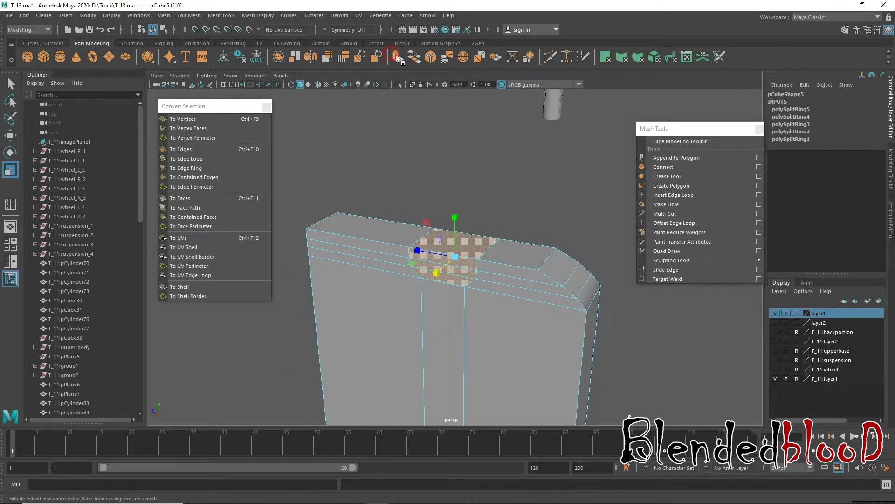
key(r)
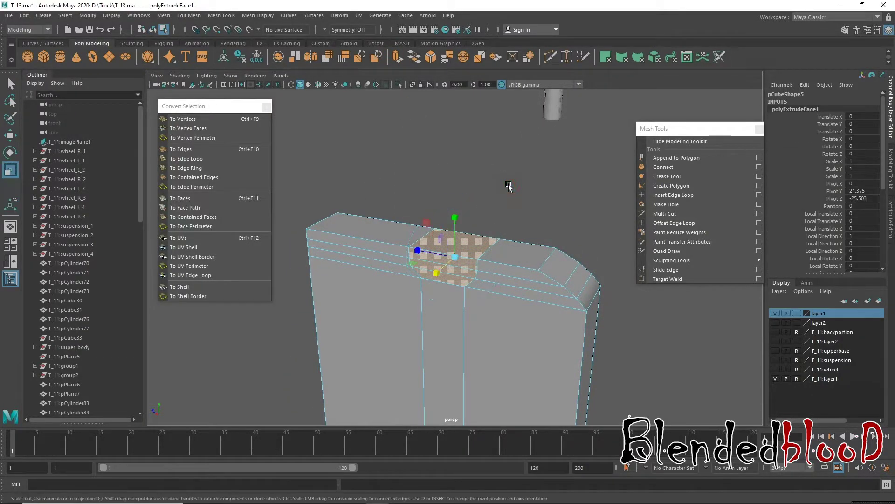
drag(454, 265, 450, 258)
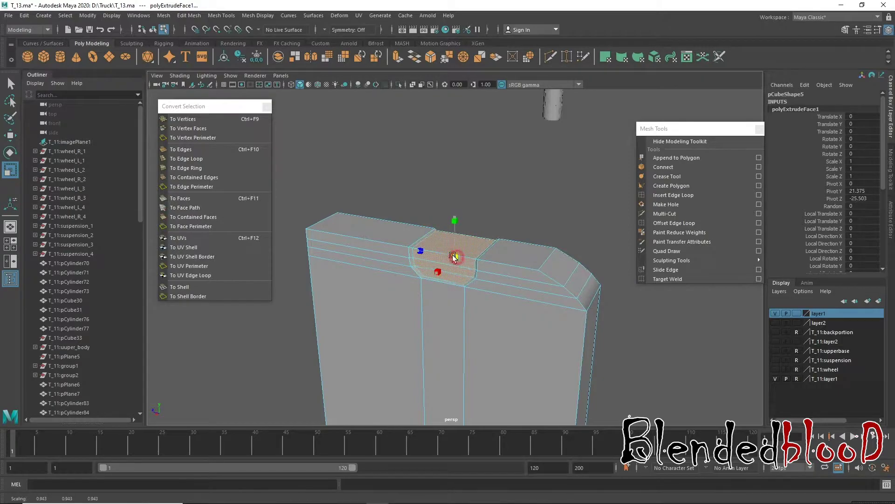
mouse_move(458, 291)
alt+mouse_down()
mouse_move(418, 273)
mouse_move(473, 256)
alt+mouse_up()
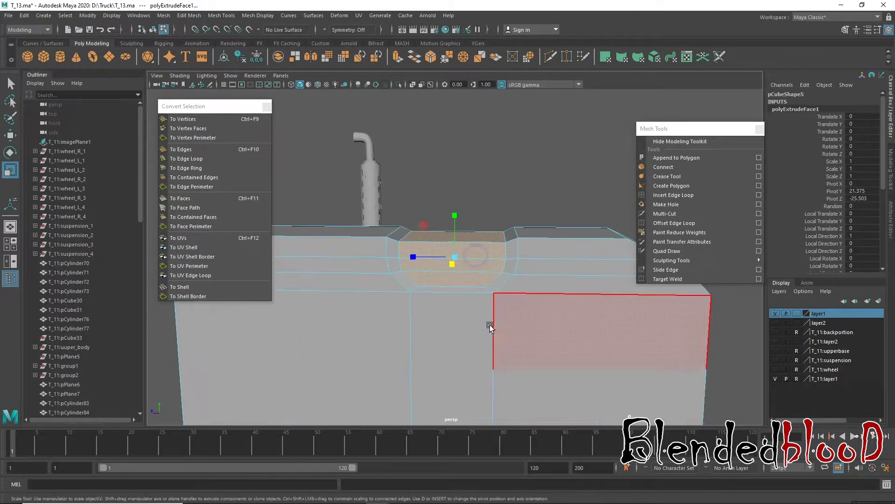
mouse_move(454, 257)
mouse_down()
mouse_move(440, 254)
mouse_move(405, 279)
mouse_move(513, 290)
mouse_move(480, 272)
mouse_move(469, 286)
mouse_up()
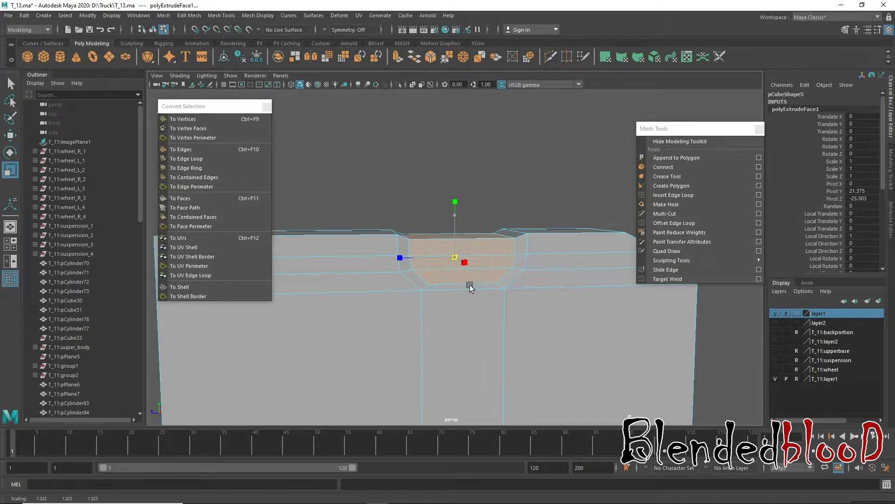
key(w)
alt+drag(532, 289, 449, 202)
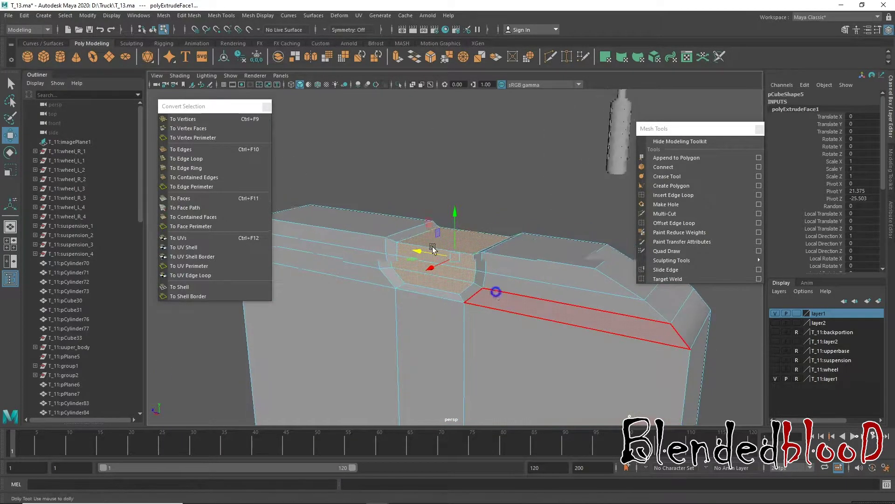
key(space)
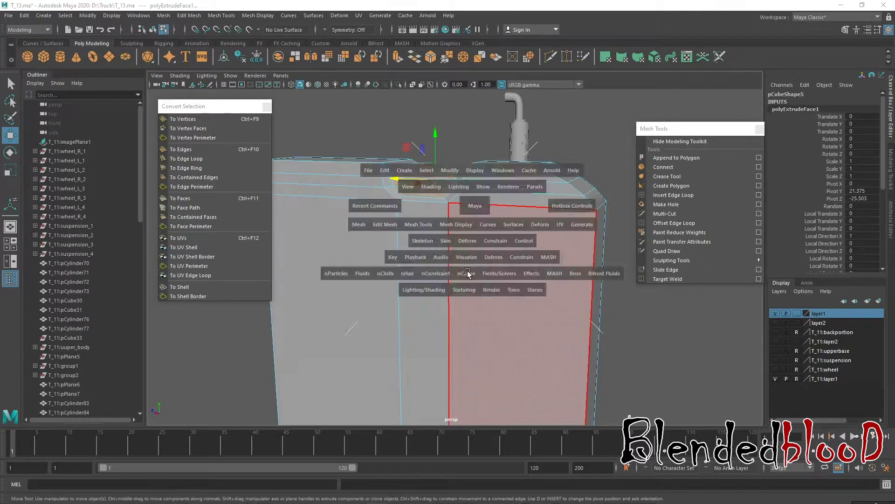
- Add a vertical edge loop and a mid-height horizontal edge loop to the box
key(space)
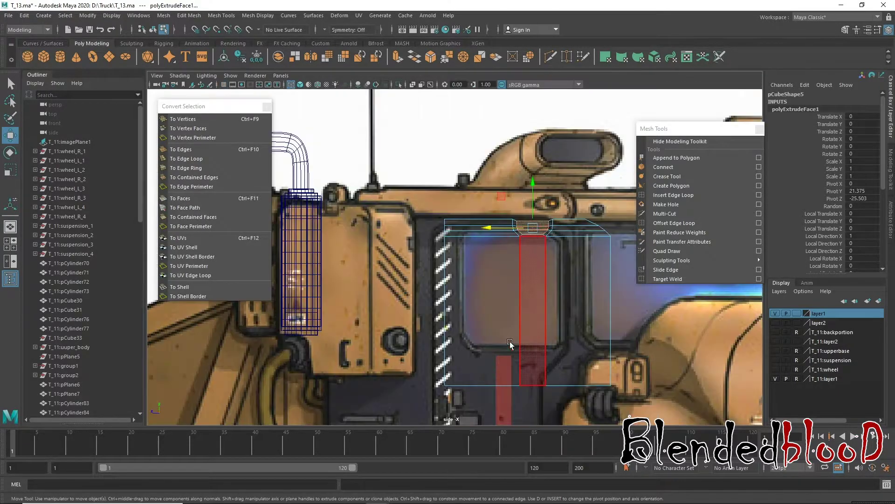
alt+middle_drag(488, 337, 486, 323)
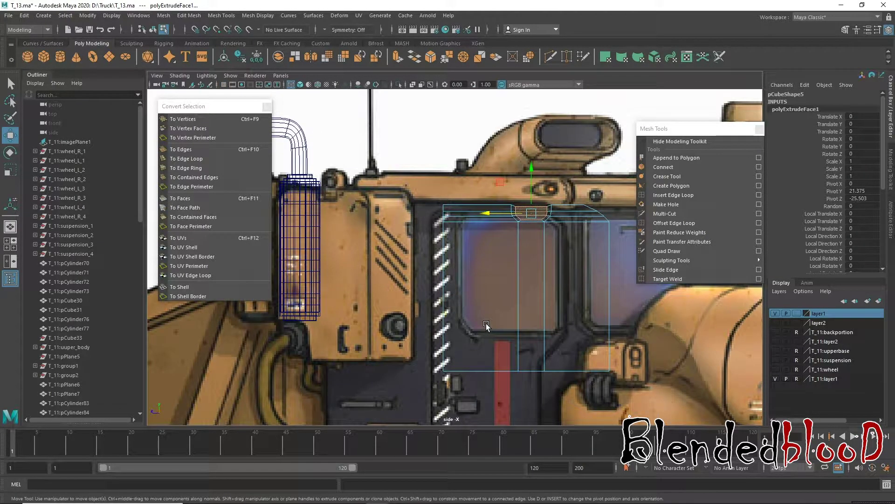
click(677, 195)
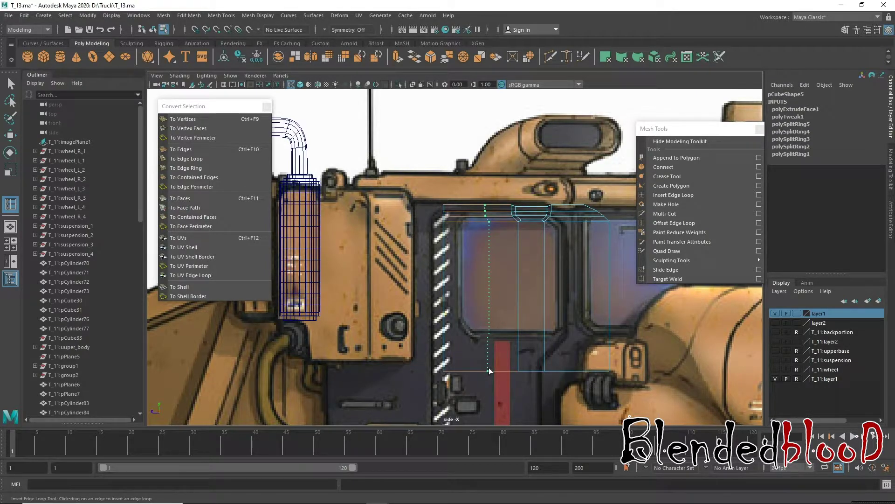
click(493, 370)
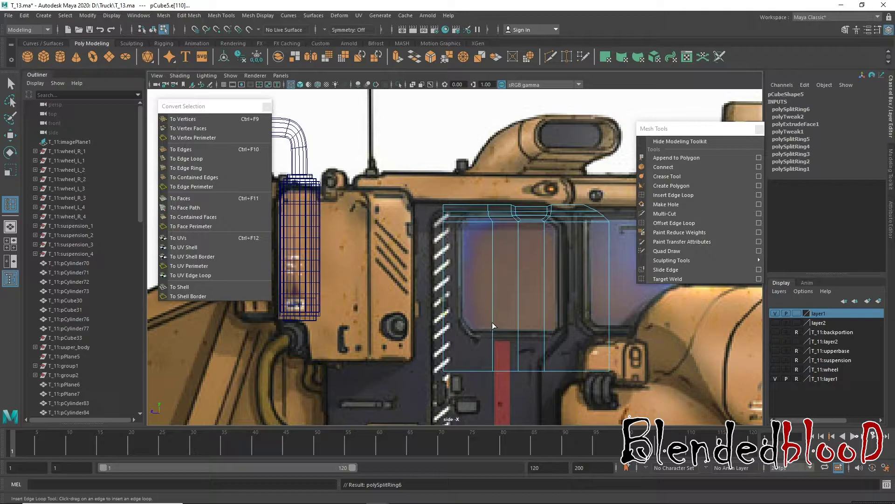
drag(493, 325, 497, 309)
drag(498, 309, 497, 308)
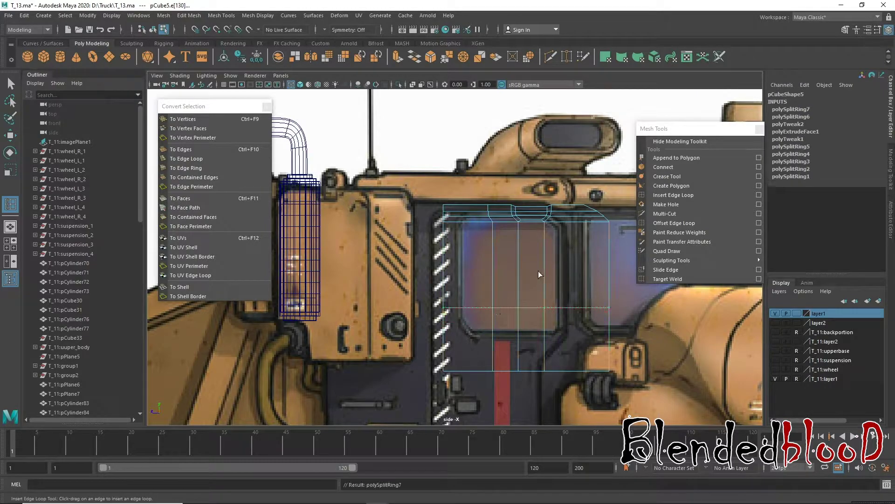
- Scale the vertices along the box's right side inward
key(w)
right_drag(564, 231, 558, 204)
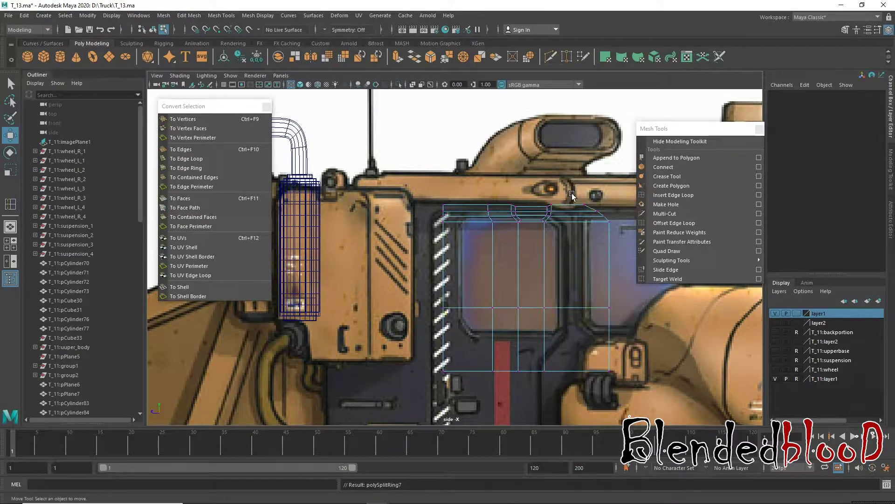
mouse_move(573, 193)
mouse_down()
mouse_move(616, 371)
mouse_move(628, 356)
mouse_up()
key(r)
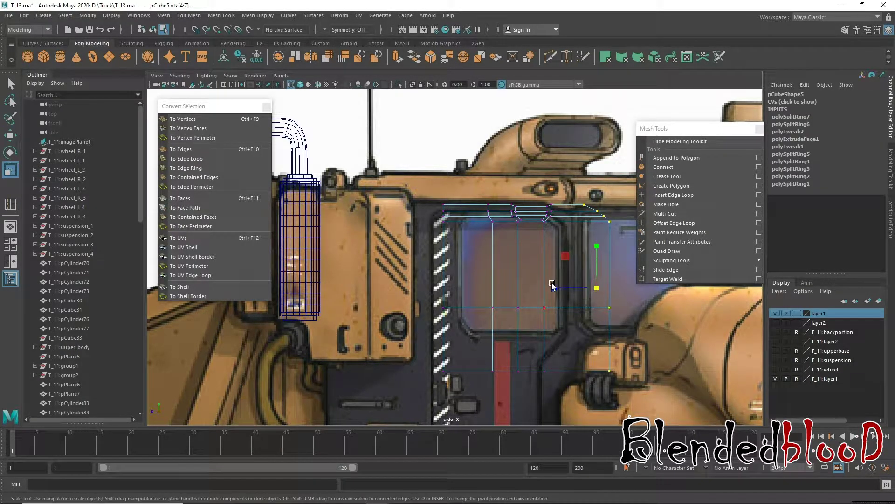
drag(552, 283, 537, 292)
key(w)
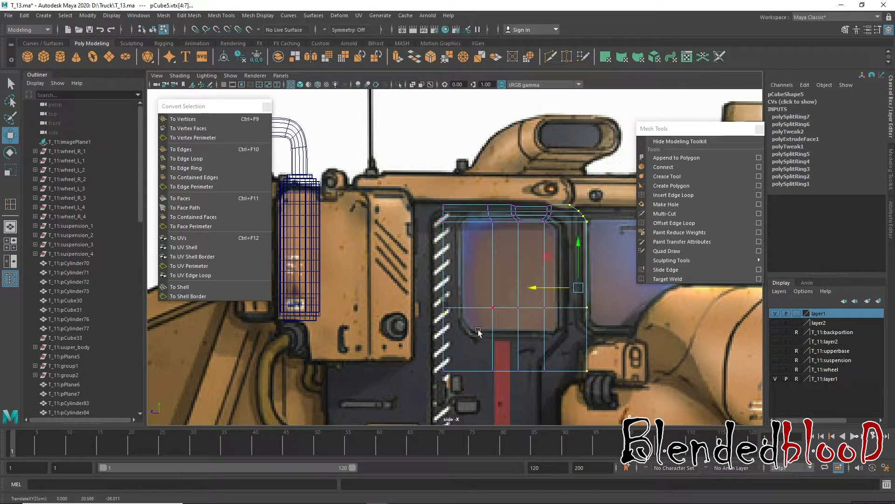
- Add a vertical edge loop near the left side and raise the lower-left vertices to the window frame
click(674, 195)
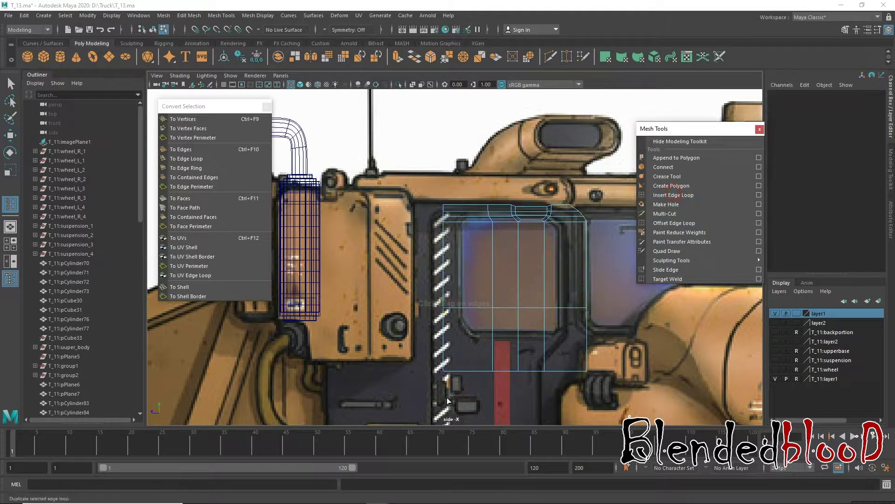
drag(479, 370, 489, 371)
key(w)
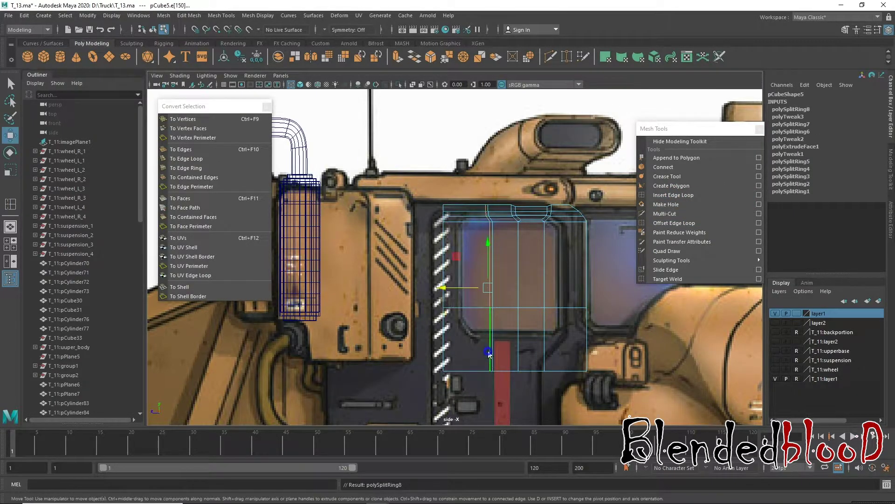
right_click(487, 237)
click(443, 237)
drag(425, 349, 489, 384)
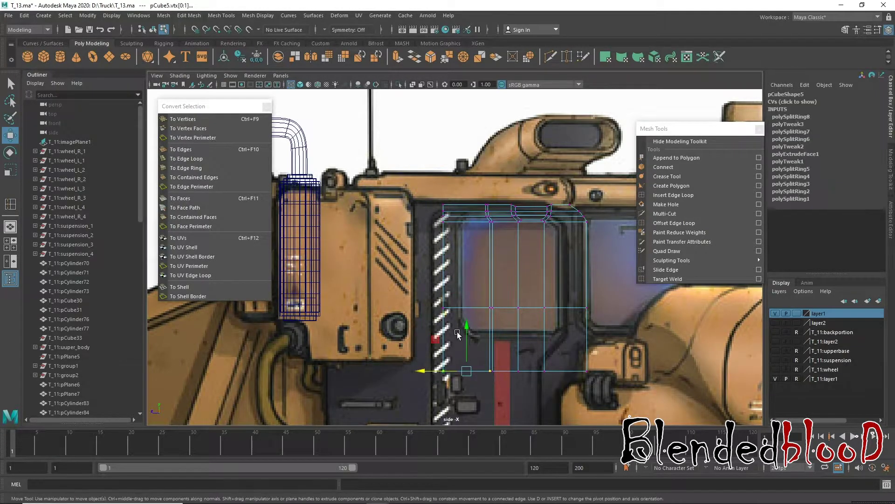
drag(468, 325, 463, 271)
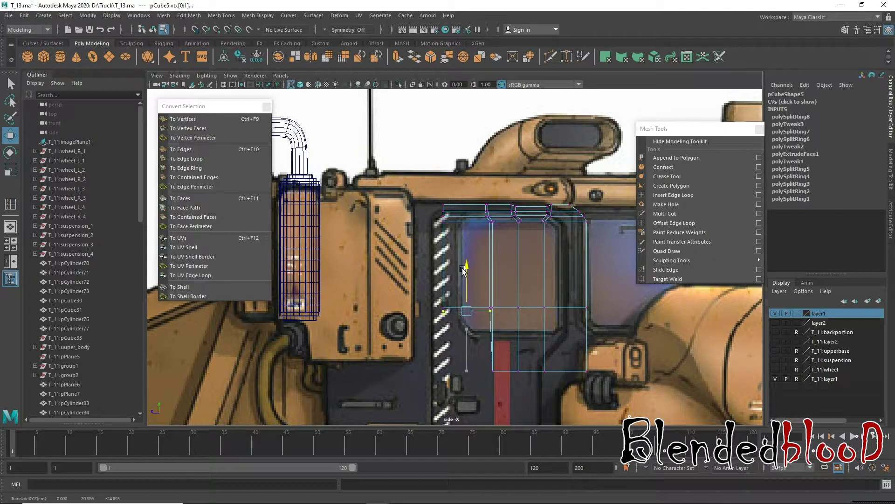
- Insert a vertical edge loop near the left side of the cab-side box
scroll(463, 270, up, 2)
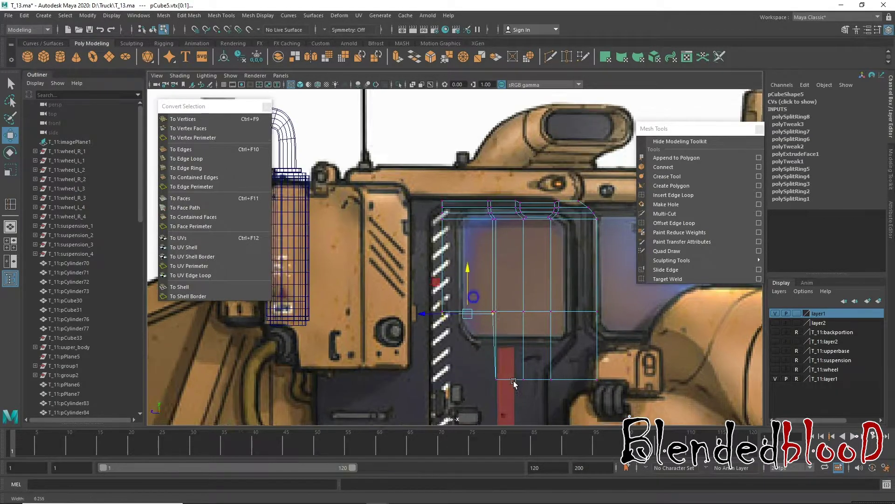
scroll(463, 271, up, 1)
click(674, 195)
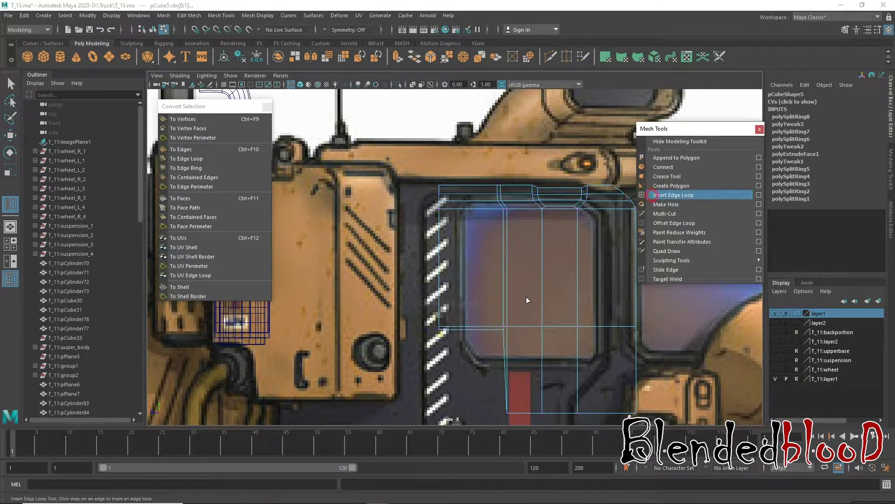
drag(493, 330, 499, 330)
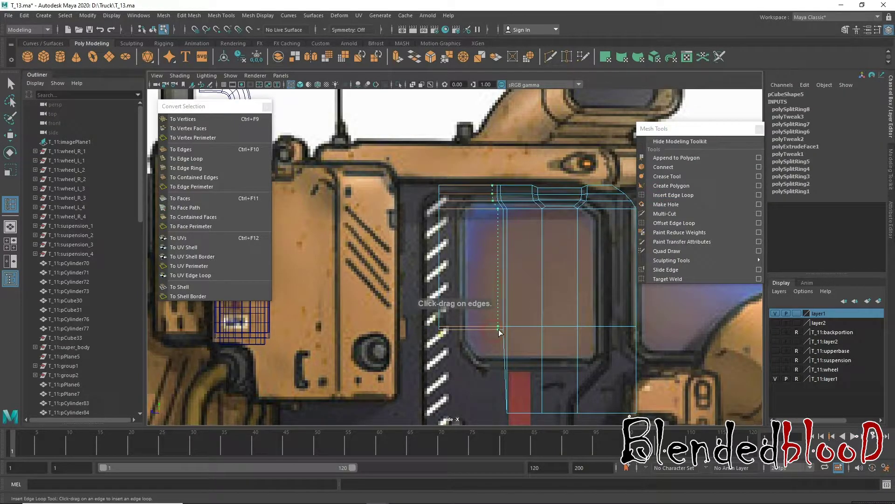
click(491, 331)
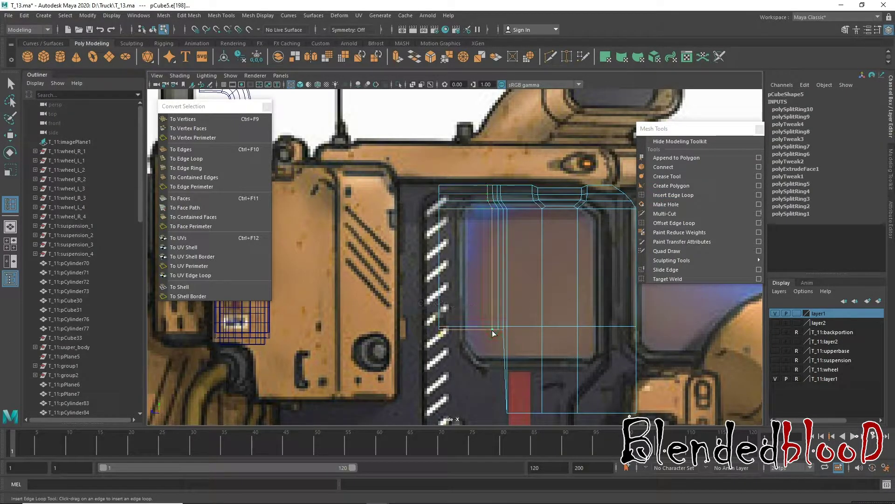
- Move the box's lower vertices down and slightly left to match the reference window frame
key(w)
right_drag(499, 237, 497, 315)
click(487, 313)
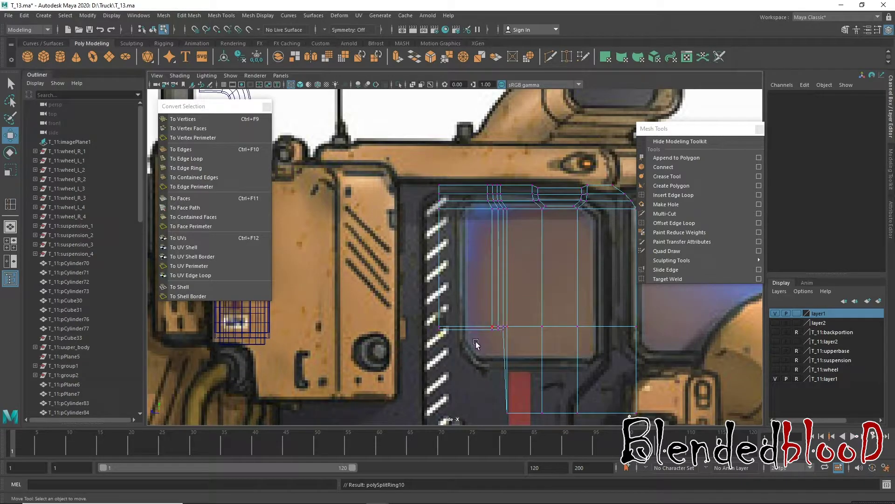
drag(484, 344, 506, 328)
drag(500, 287, 500, 303)
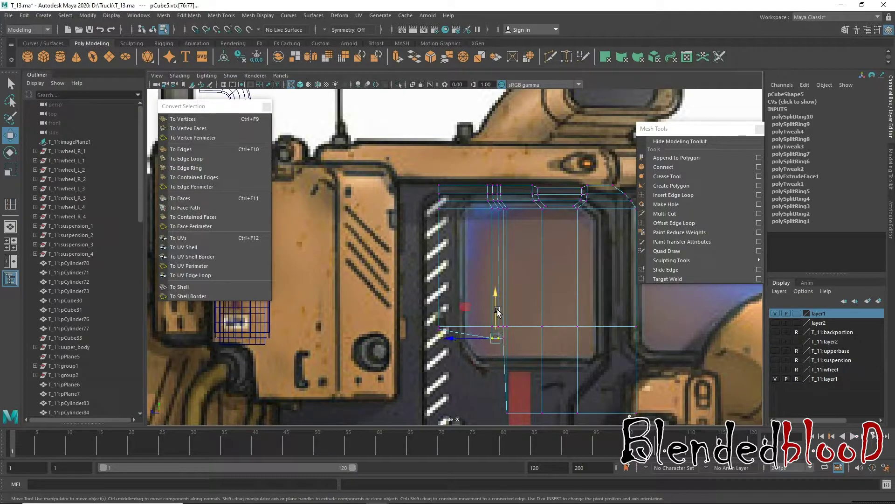
click(496, 332)
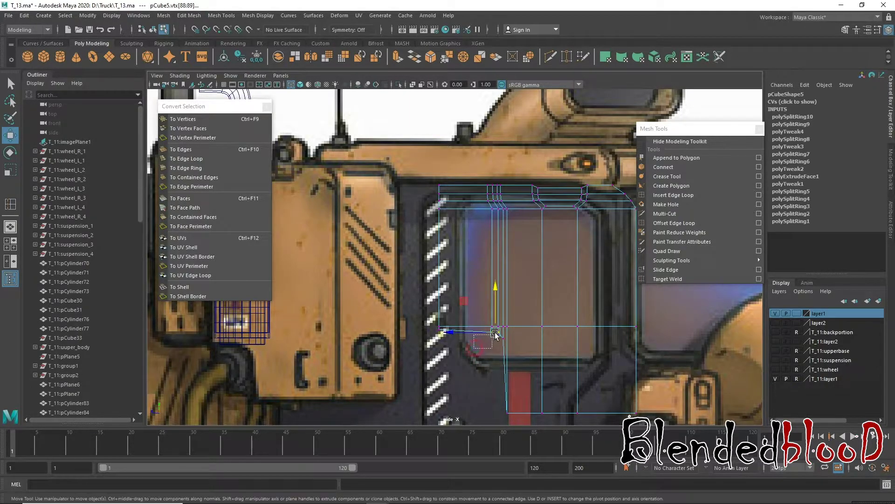
drag(475, 348, 473, 340)
drag(493, 291, 492, 289)
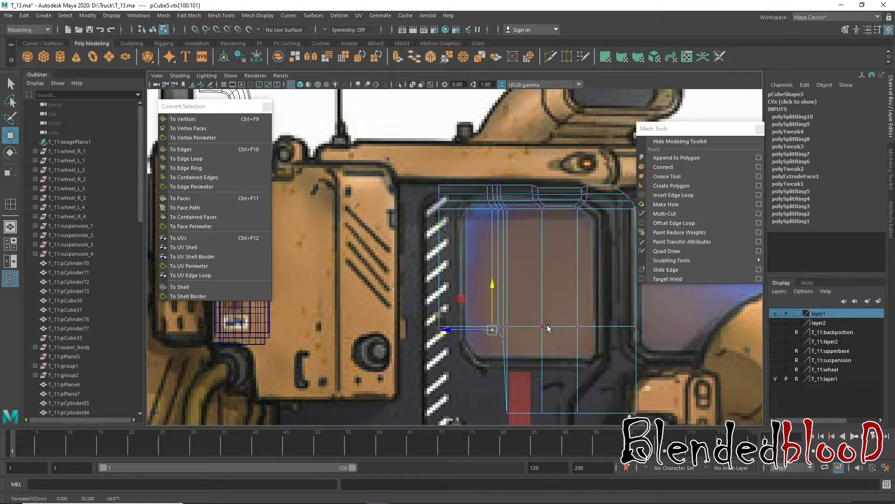
- Select a tall window-area face on the box's left side
mouse_move(545, 345)
alt+middle_down()
mouse_move(516, 330)
mouse_move(482, 329)
alt+middle_up()
scroll(513, 338, down, 3)
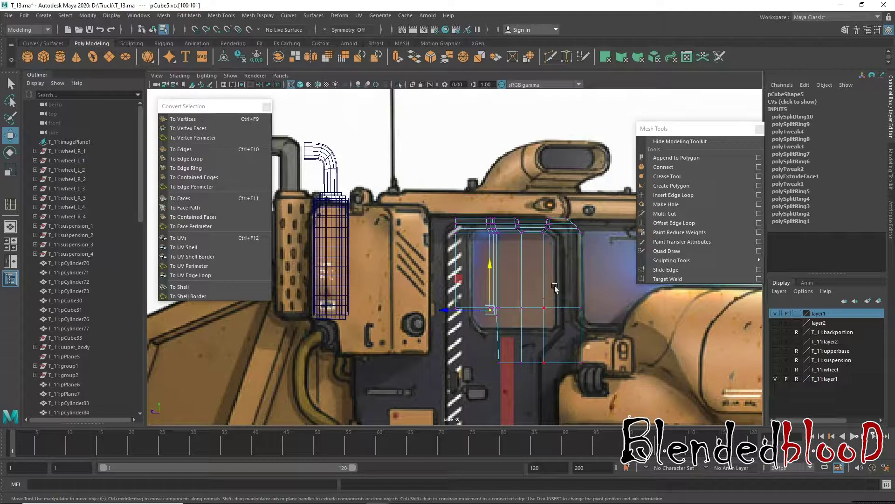
alt+middle_drag(571, 288, 525, 276)
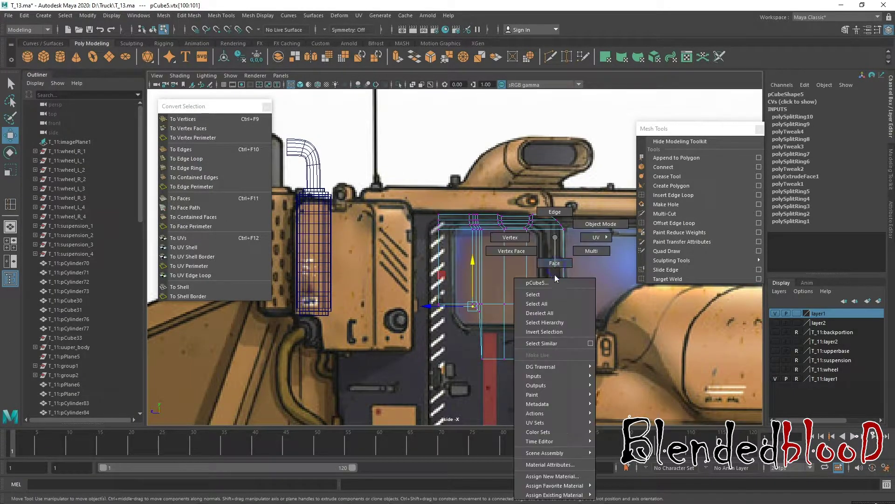
right_drag(554, 269, 545, 264)
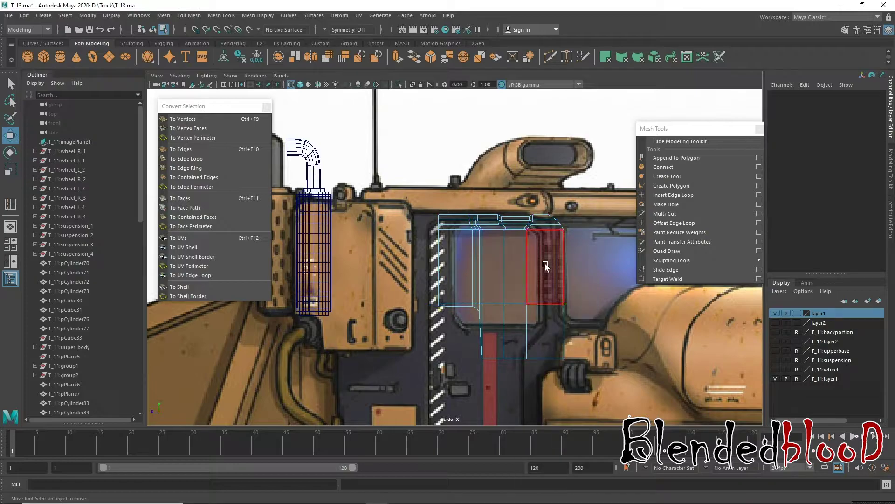
click(455, 256)
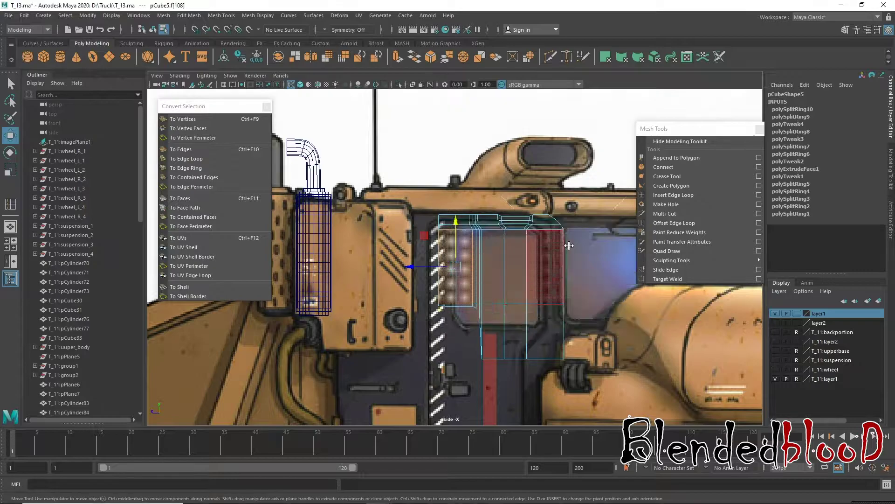
key(space)
key(space)
- Add edge loops across the cab-side box, including one near its right corner
mouse_move(522, 219)
alt+mouse_down()
mouse_move(479, 236)
mouse_move(528, 274)
alt+mouse_up()
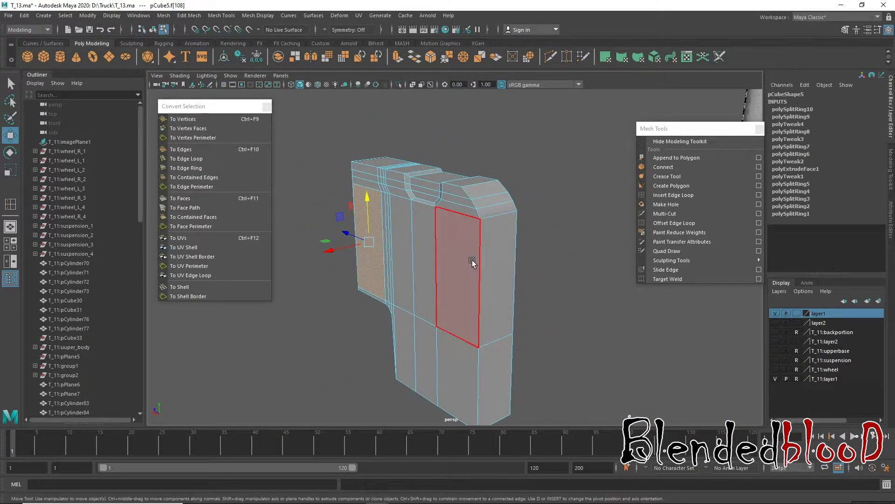
click(674, 195)
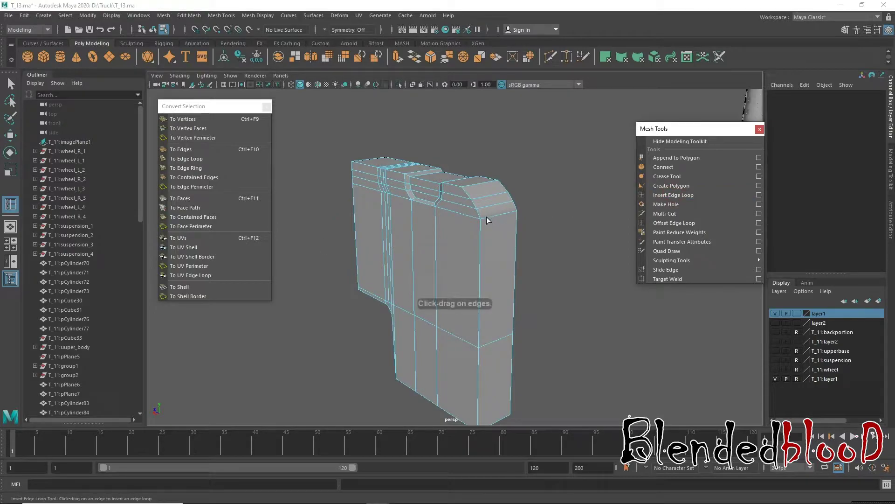
mouse_move(482, 221)
mouse_down()
mouse_move(494, 216)
mouse_move(495, 228)
mouse_move(481, 224)
mouse_up()
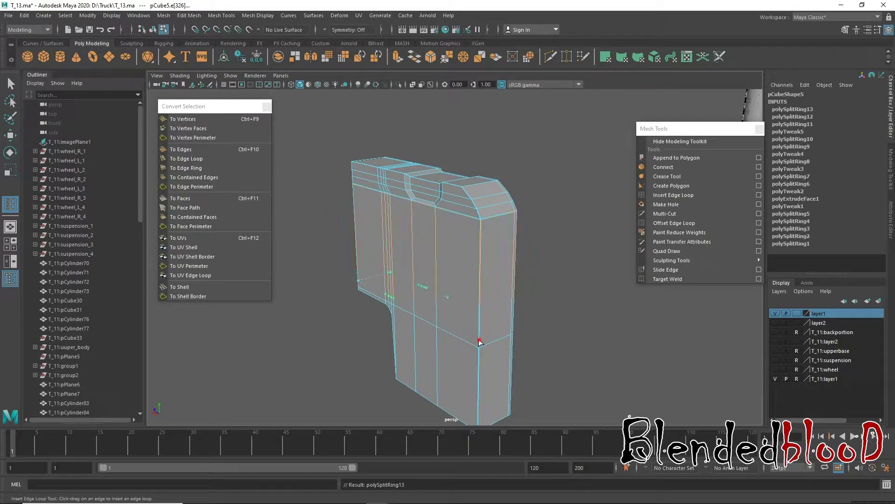
drag(480, 341, 482, 347)
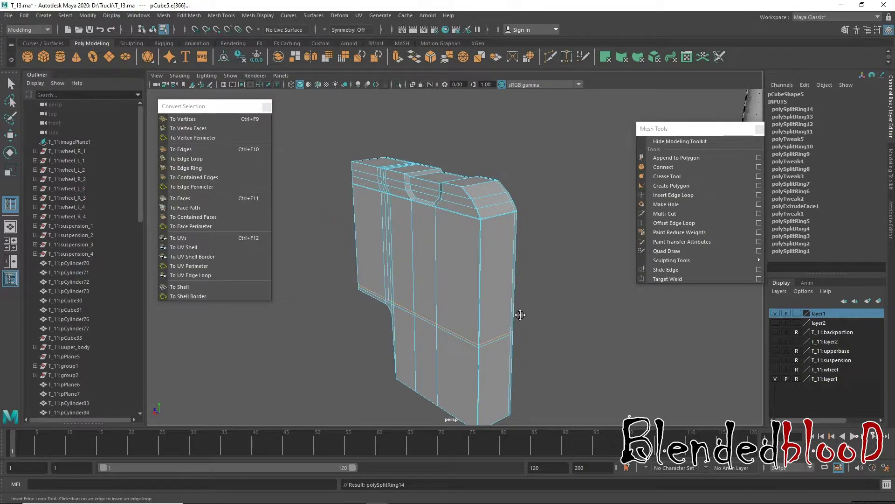
alt+drag(520, 315, 499, 382)
alt+drag(418, 268, 429, 245)
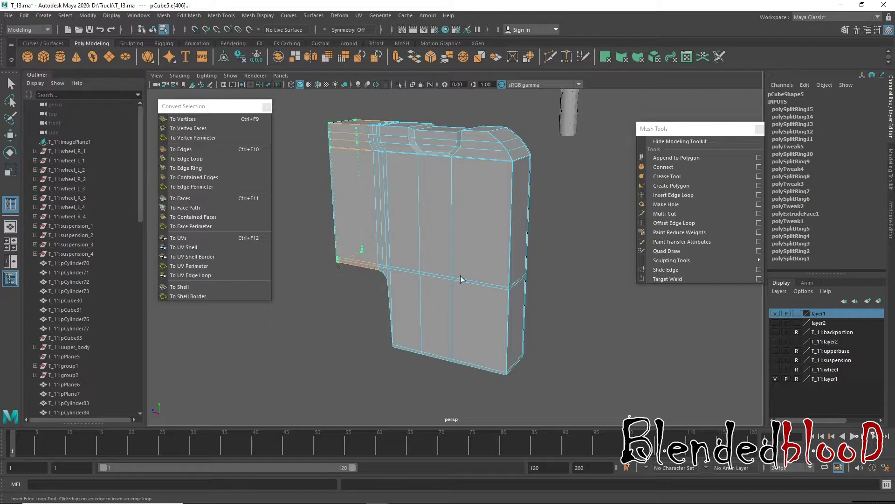
mouse_move(482, 281)
mouse_down()
mouse_move(506, 287)
mouse_move(439, 231)
mouse_move(473, 342)
mouse_up()
alt+right_drag(473, 343, 481, 289)
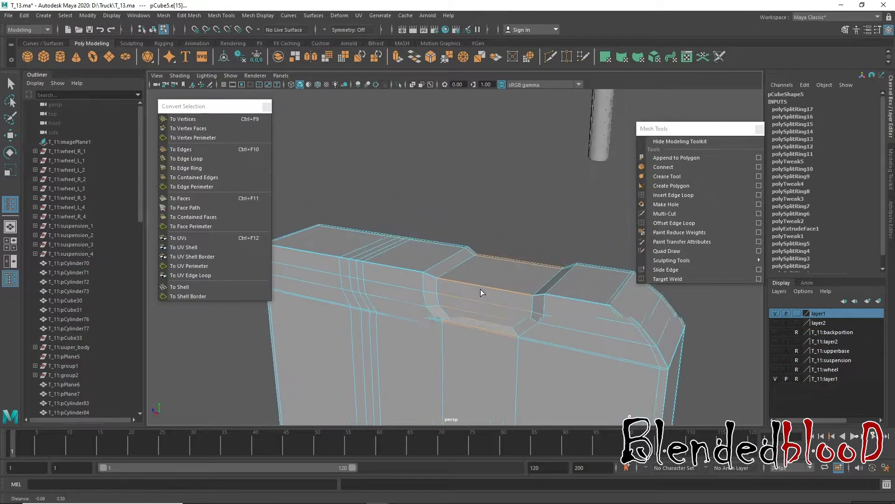
alt+drag(480, 289, 431, 288)
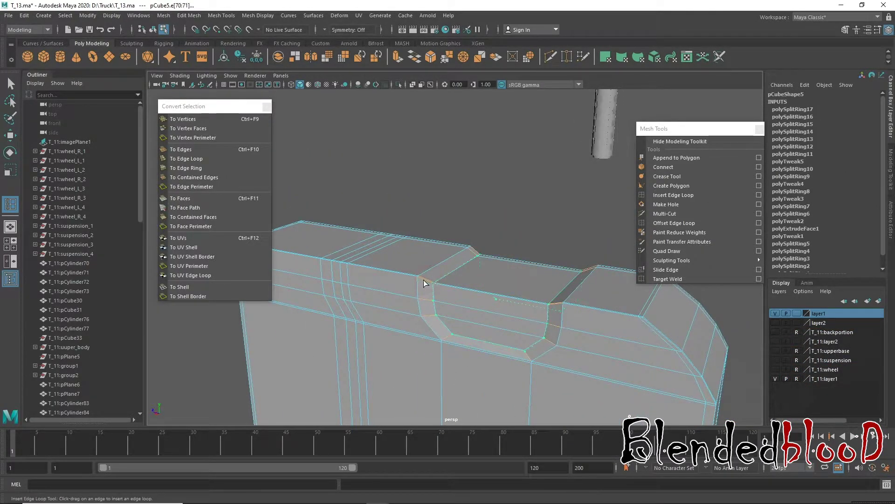
- Add edge loops around the top notch to sharpen its recess edges
click(419, 280)
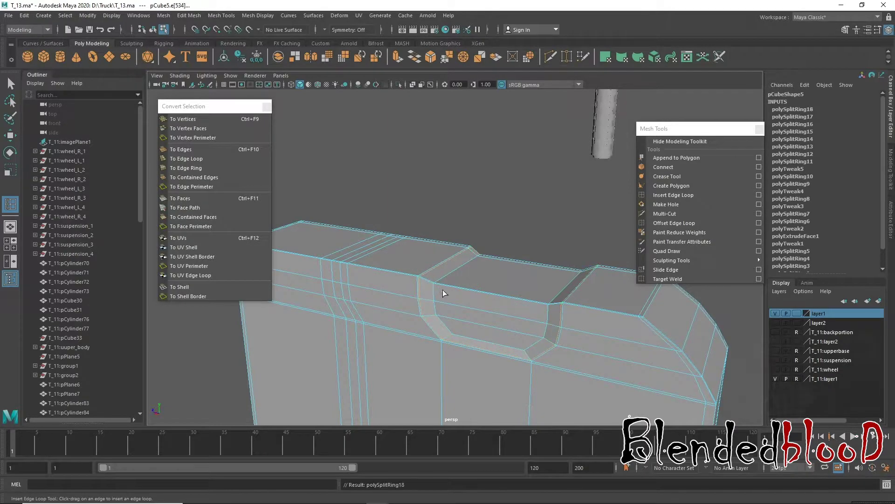
key(w)
mouse_move(441, 299)
alt+mouse_down()
mouse_move(502, 293)
mouse_move(545, 329)
mouse_move(525, 313)
mouse_move(552, 361)
alt+mouse_up()
alt+right_drag(552, 362, 544, 306)
click(671, 195)
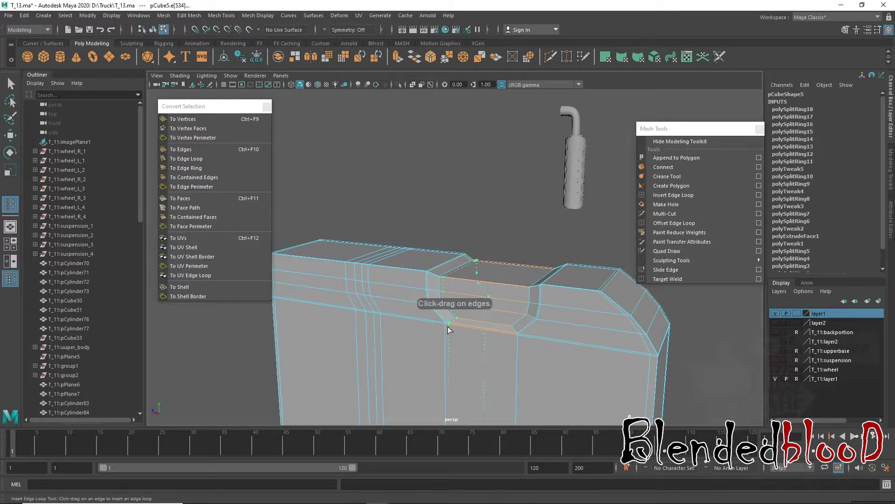
mouse_move(498, 330)
mouse_down()
mouse_move(541, 324)
mouse_move(540, 357)
mouse_move(537, 266)
mouse_up()
click(516, 329)
key(w)
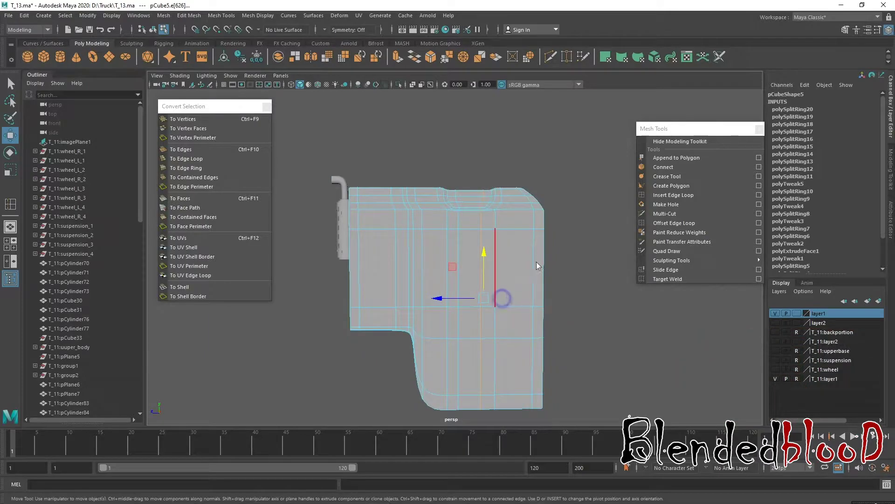
- Select pCube5 and turn off smooth preview to show its hard cage
right_click(537, 265)
click(550, 322)
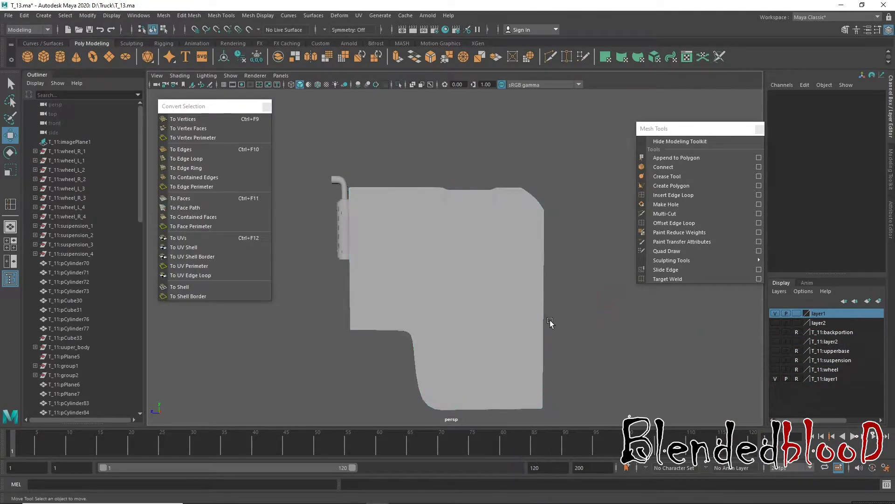
alt+drag(517, 346, 459, 326)
click(519, 350)
alt+drag(519, 350, 474, 350)
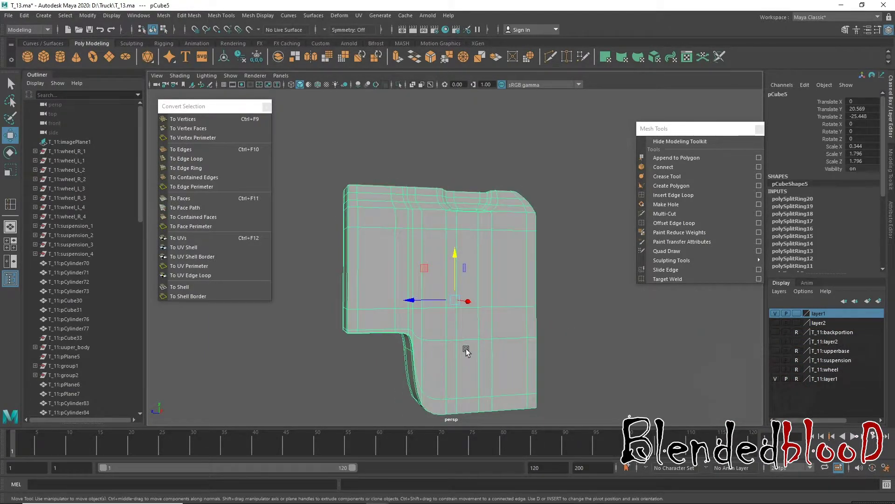
key(1)
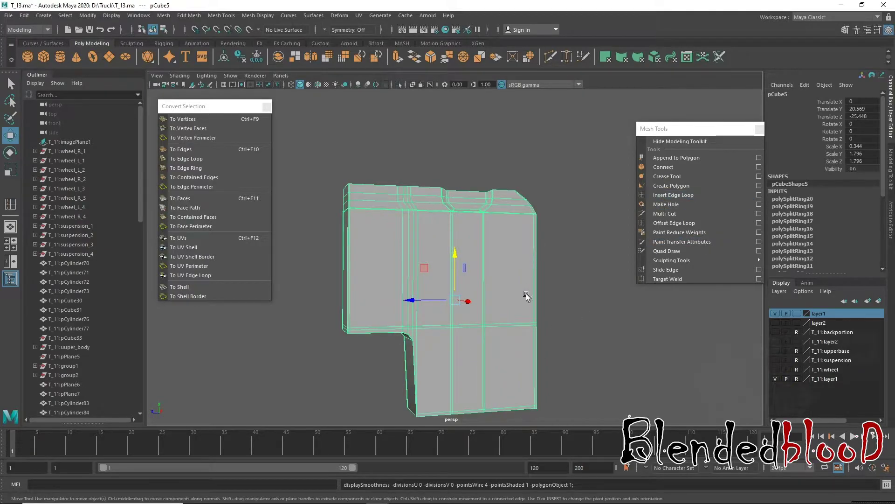
- Move the box to Translate X -9.652 and select the pipe elbow pCylinder28
mouse_move(526, 297)
alt+mouse_down()
mouse_move(408, 248)
mouse_move(478, 269)
alt+mouse_up()
scroll(478, 268, down, 3)
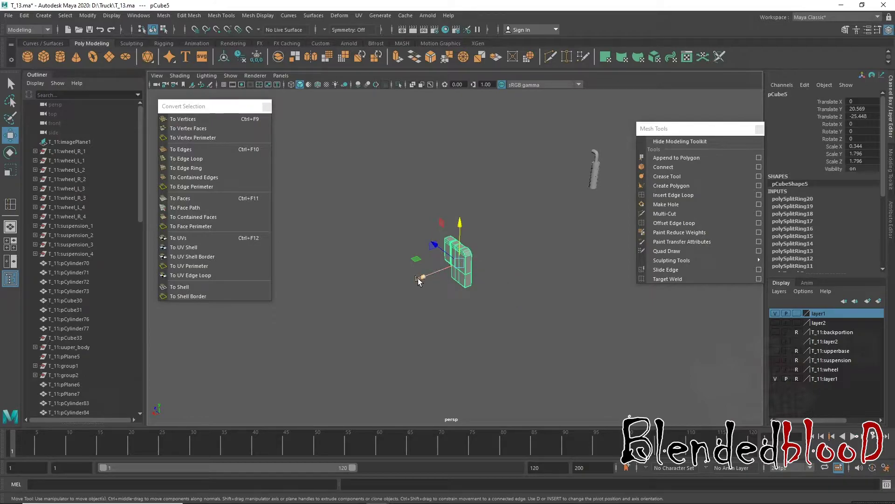
drag(419, 279, 568, 227)
key(f)
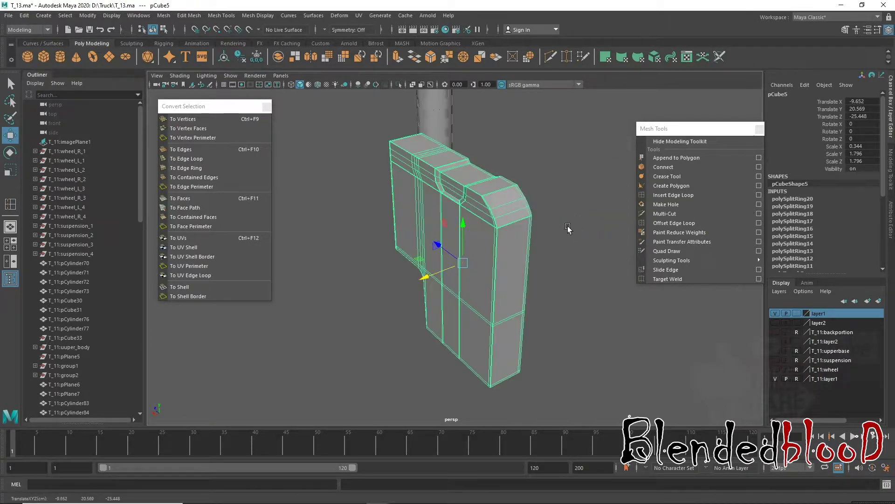
scroll(508, 279, down, 3)
alt+drag(508, 280, 499, 269)
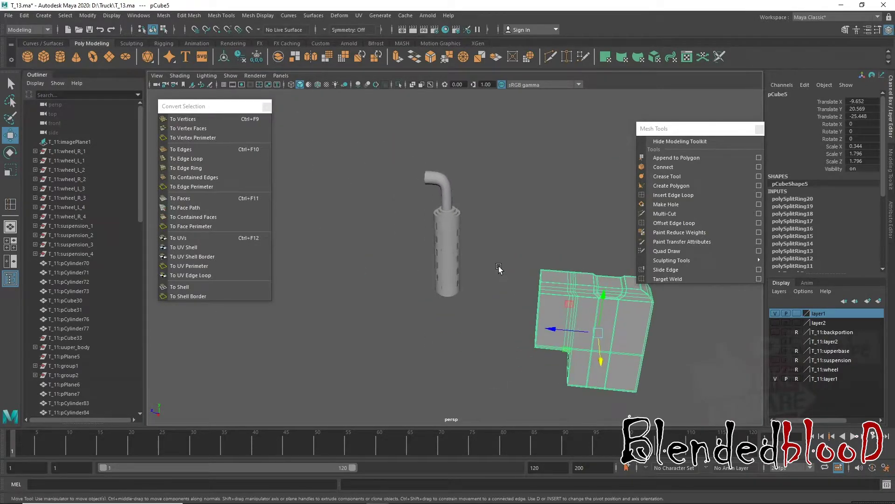
click(439, 205)
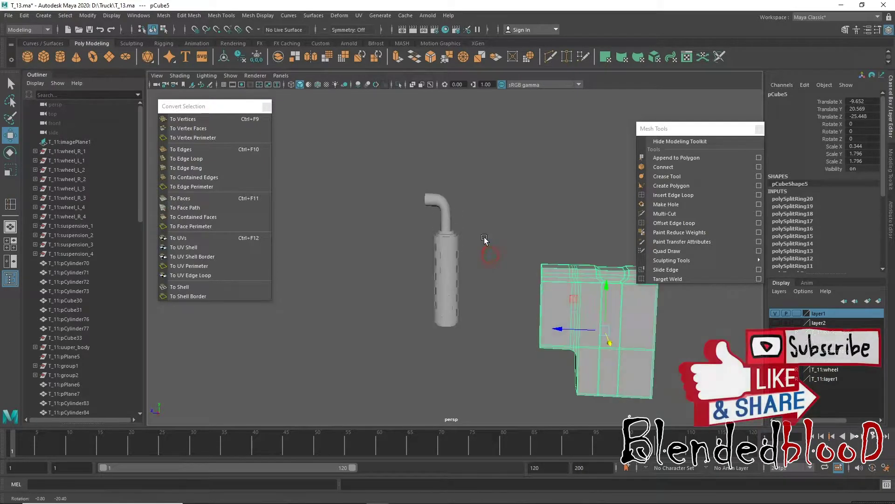
key(space)
- In the side view, shrink the elbow's tip face to about 0.953, then return to object mode
key(f)
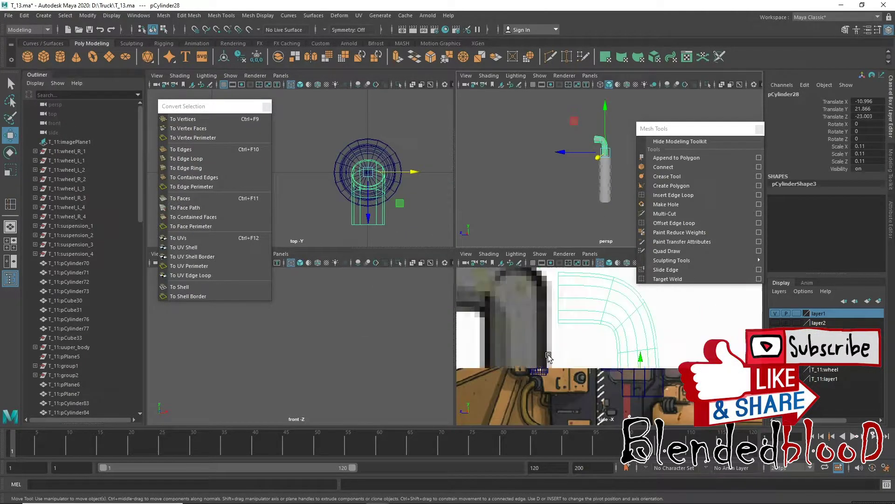
key(space)
mouse_move(522, 297)
alt+right_down()
mouse_move(474, 300)
mouse_move(494, 235)
mouse_move(452, 222)
alt+right_up()
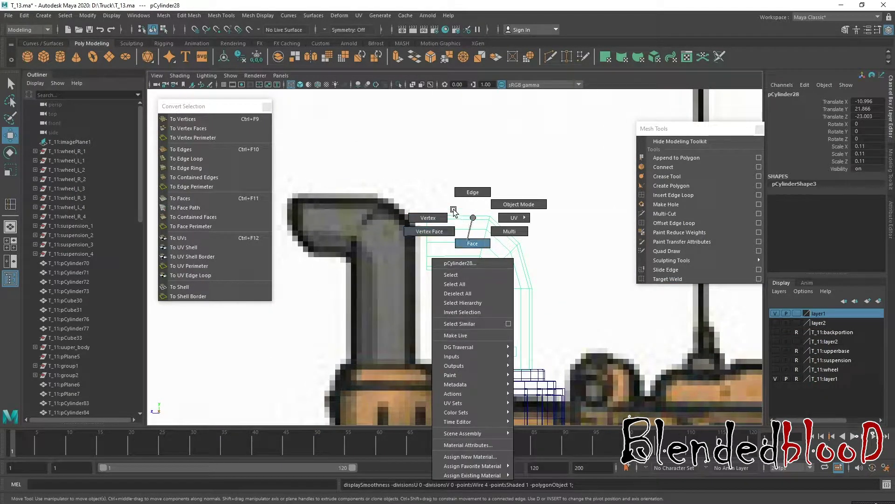
click(439, 200)
click(459, 243)
key(r)
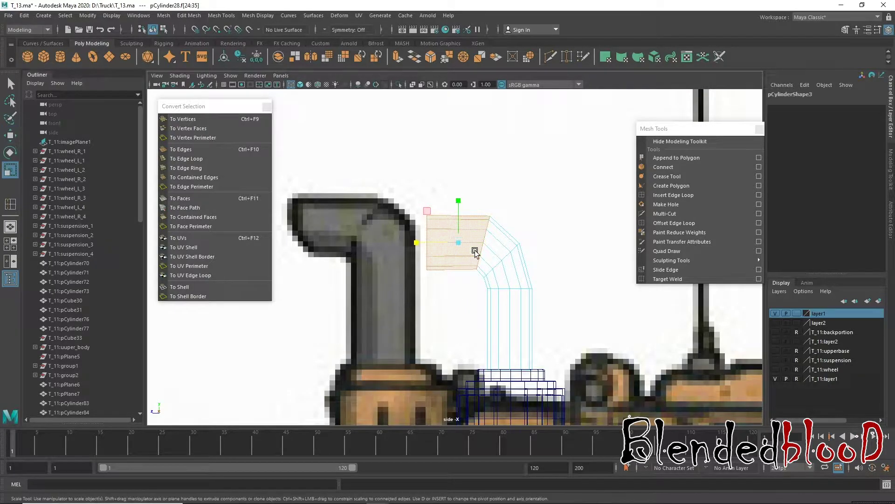
drag(459, 243, 451, 233)
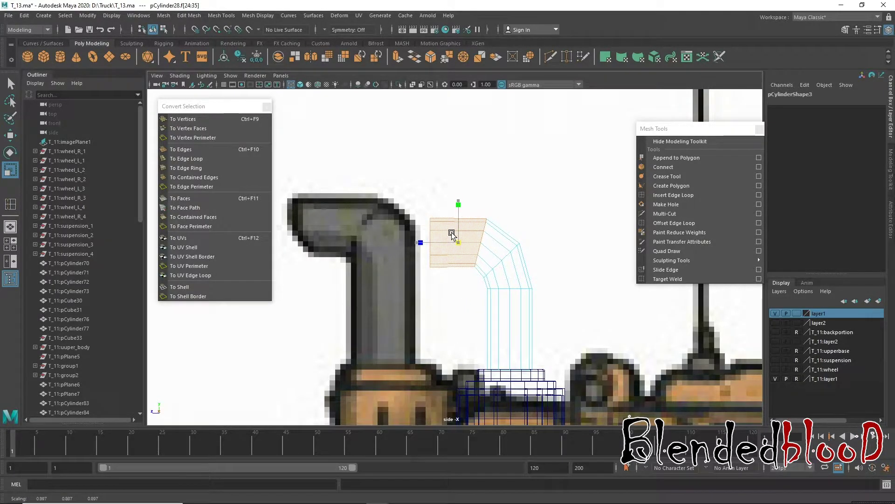
key(w)
right_drag(495, 237, 530, 227)
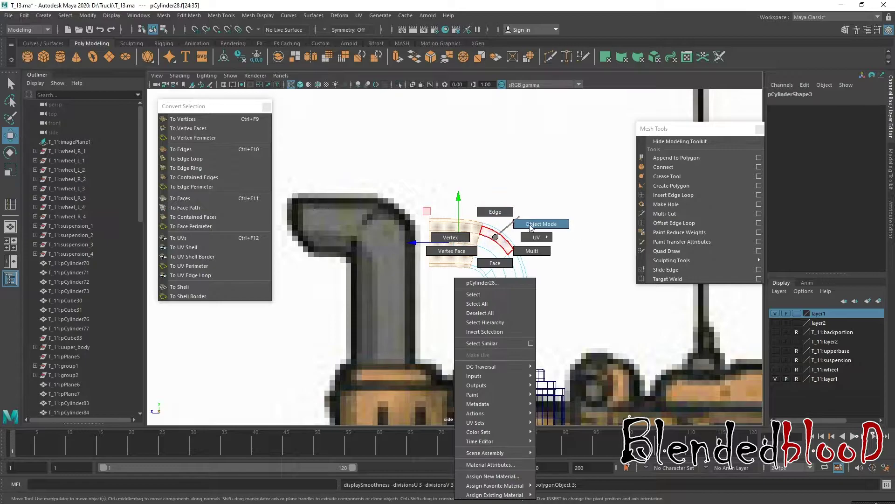
scroll(519, 273, down, 5)
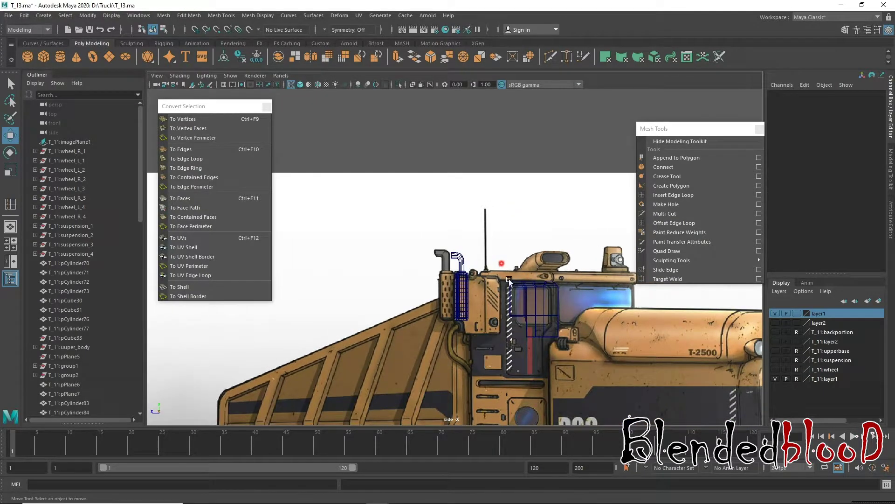
- Place the box on the cab side panel and move its left-edge vertices onto the reference
drag(509, 280, 575, 338)
drag(540, 310, 480, 304)
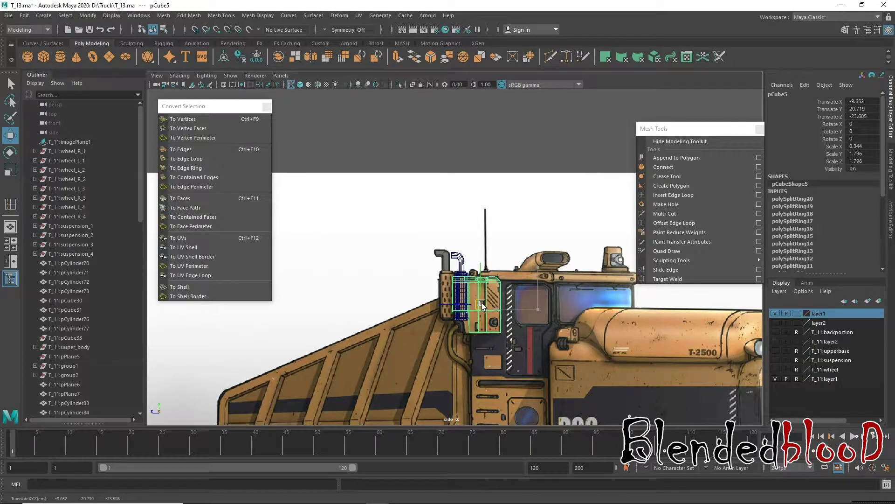
drag(480, 304, 480, 303)
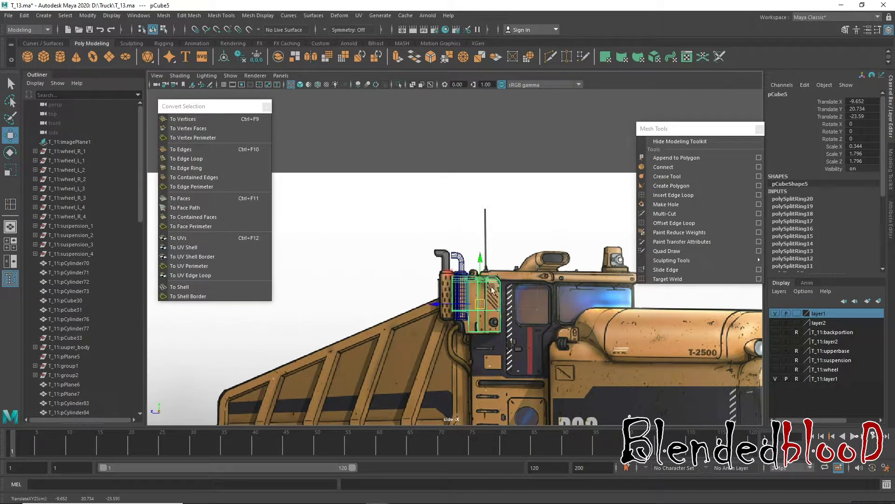
alt+right_drag(482, 305, 481, 418)
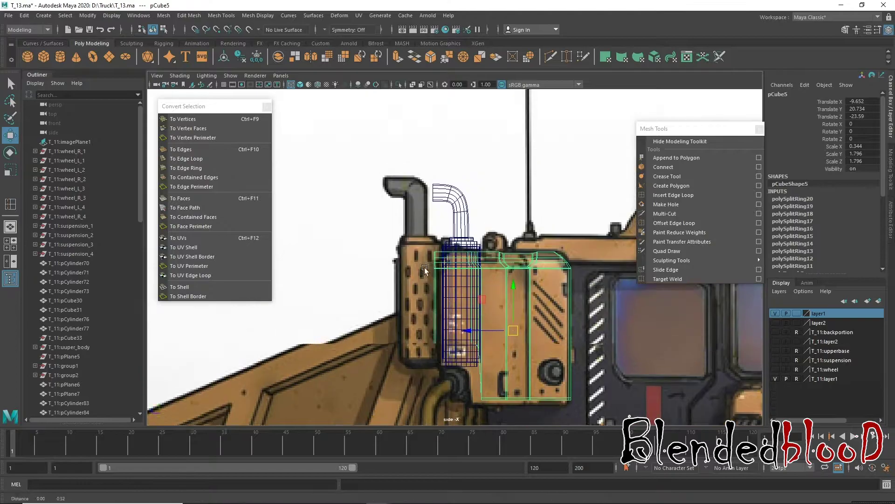
right_drag(441, 237, 377, 239)
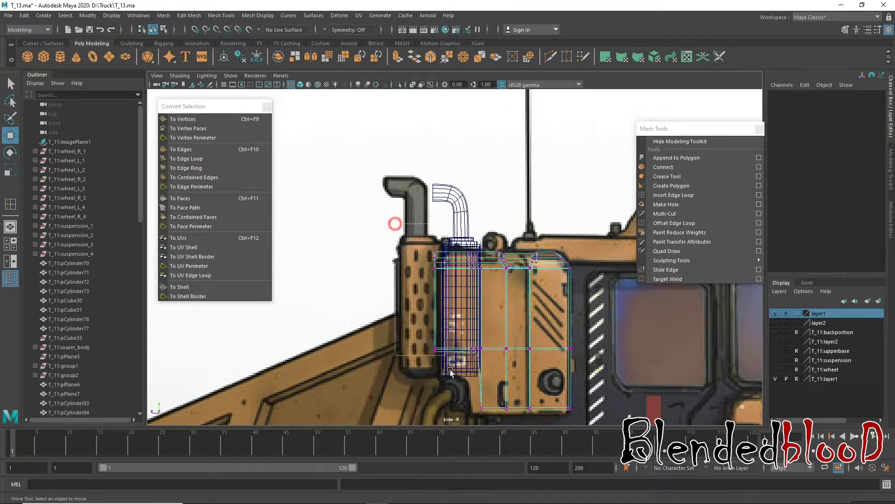
drag(448, 236, 417, 357)
drag(397, 304, 402, 302)
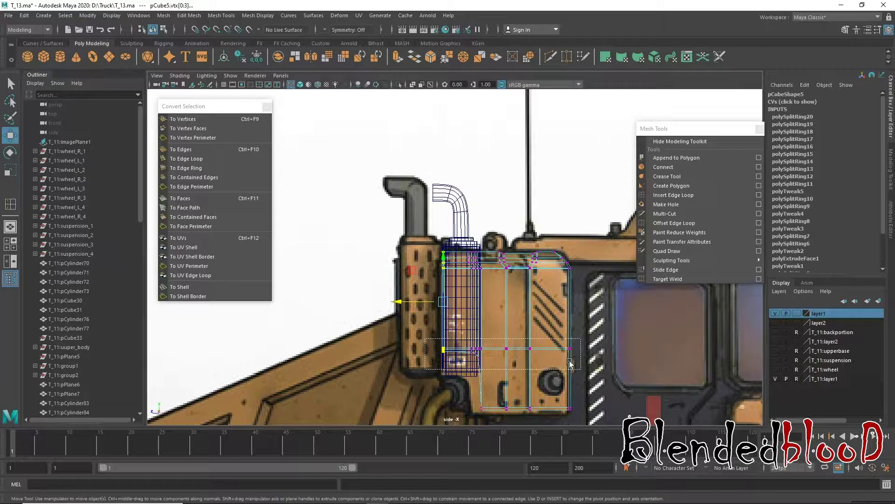
- Lower the bottom vertex row and shift the lower-left corner vertices left to fit the outline
drag(581, 338, 425, 369)
drag(504, 309, 510, 333)
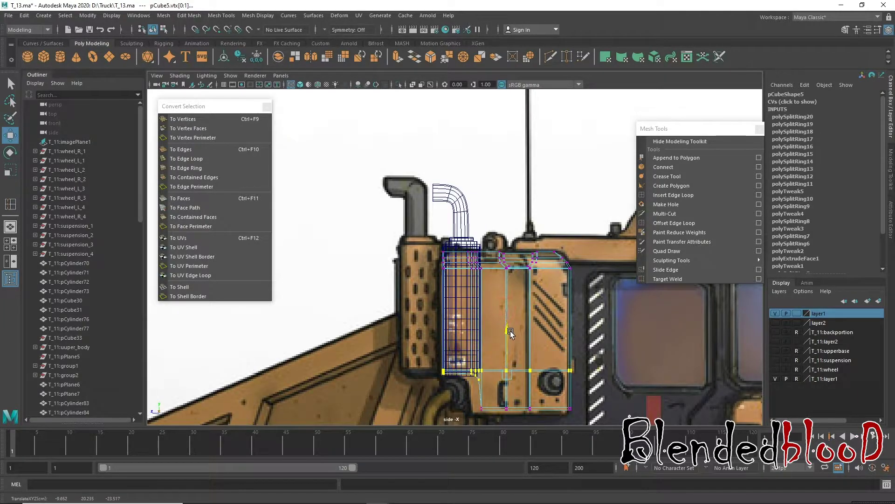
click(465, 361)
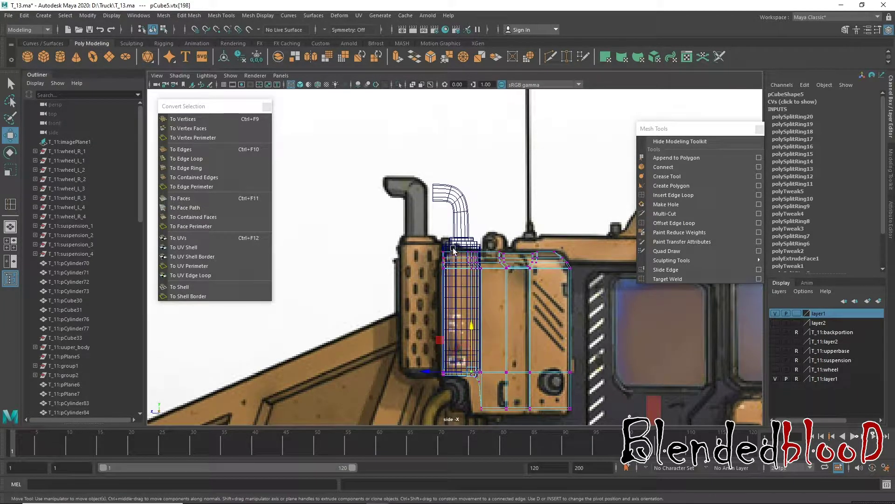
drag(487, 366, 466, 422)
drag(432, 394, 424, 395)
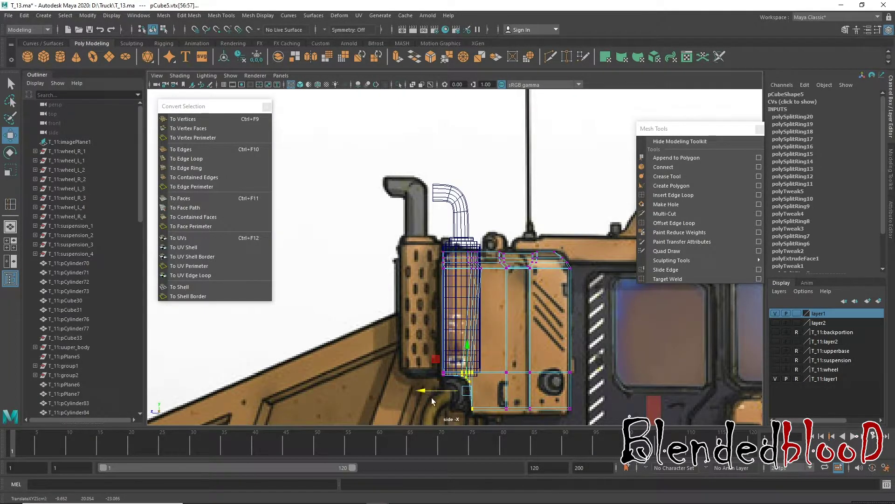
right_click(562, 263)
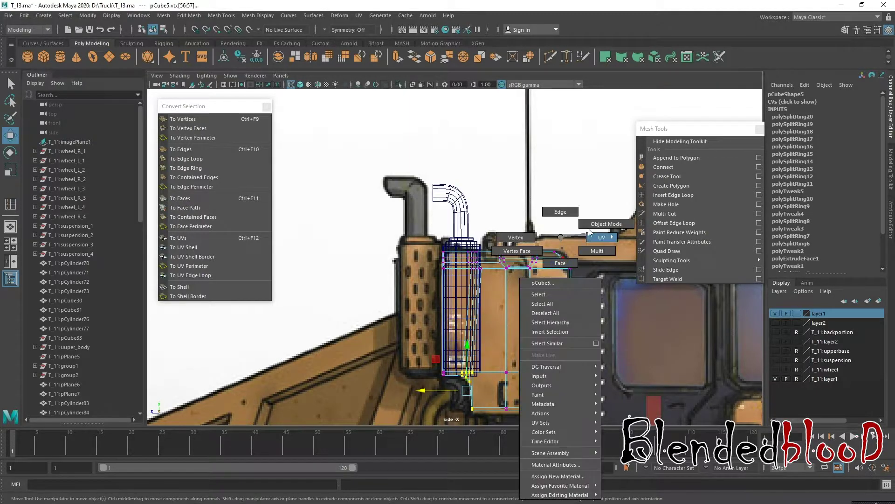
click(583, 221)
alt+right_drag(580, 250, 528, 264)
alt+middle_drag(527, 265, 510, 278)
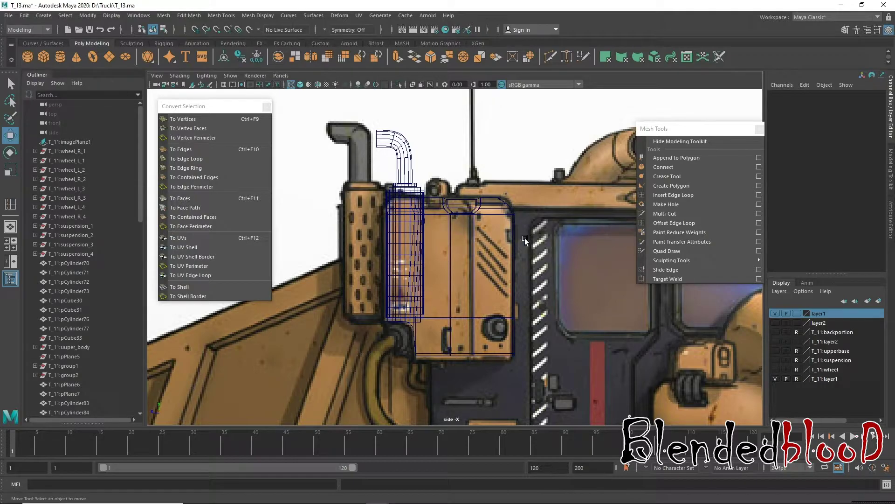
- Duplicate the curved pipe and delete the copy's curved faces, leaving a straight cylinder
click(414, 161)
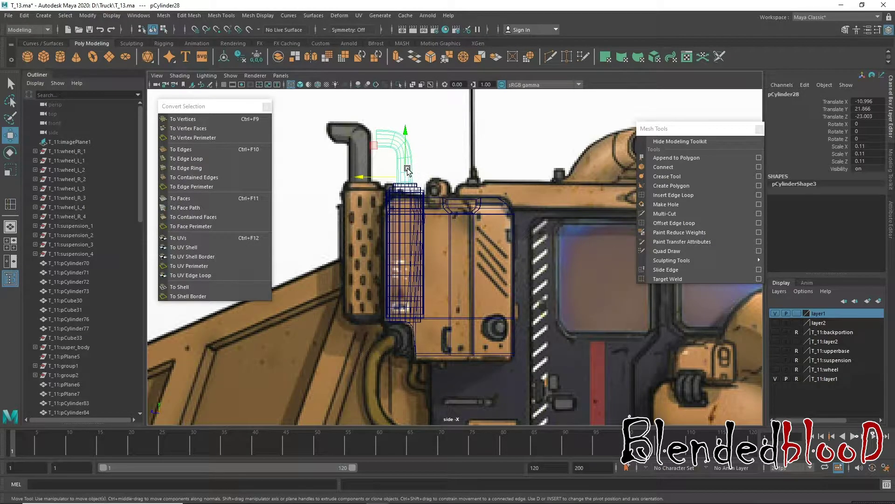
key(ctrl+d)
drag(389, 177, 545, 177)
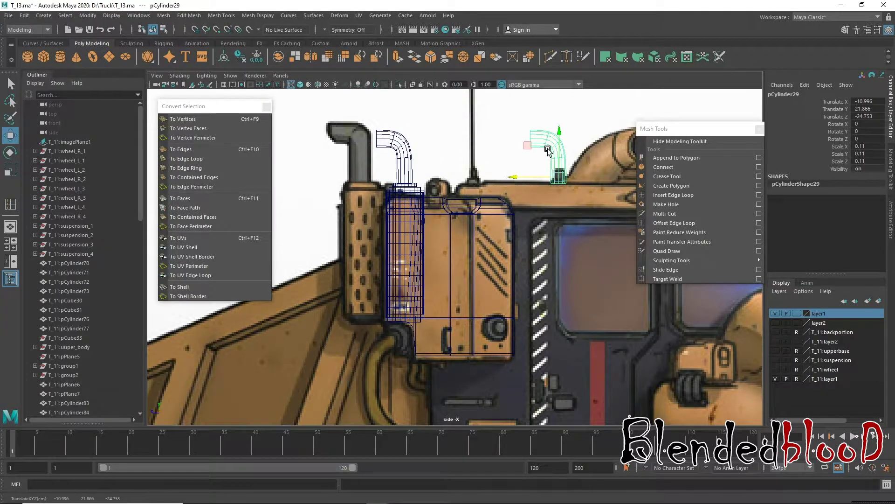
right_click(546, 164)
click(548, 175)
drag(525, 123, 578, 153)
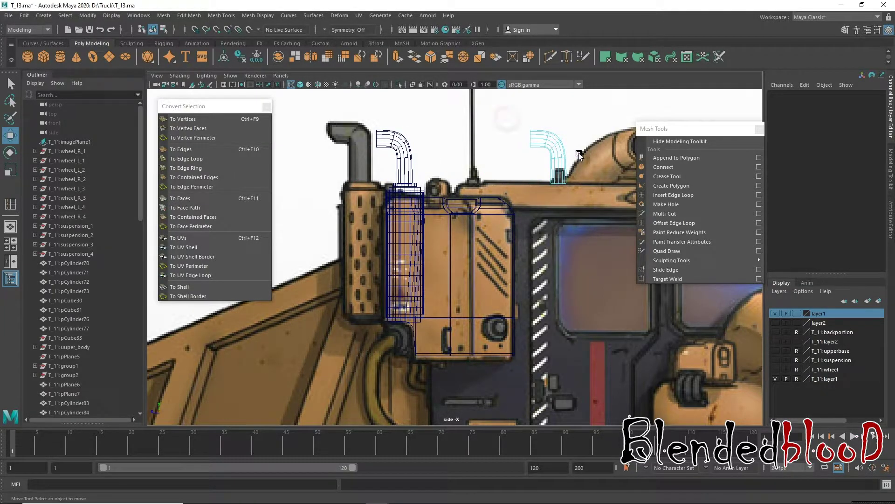
key(Delete)
right_click(526, 161)
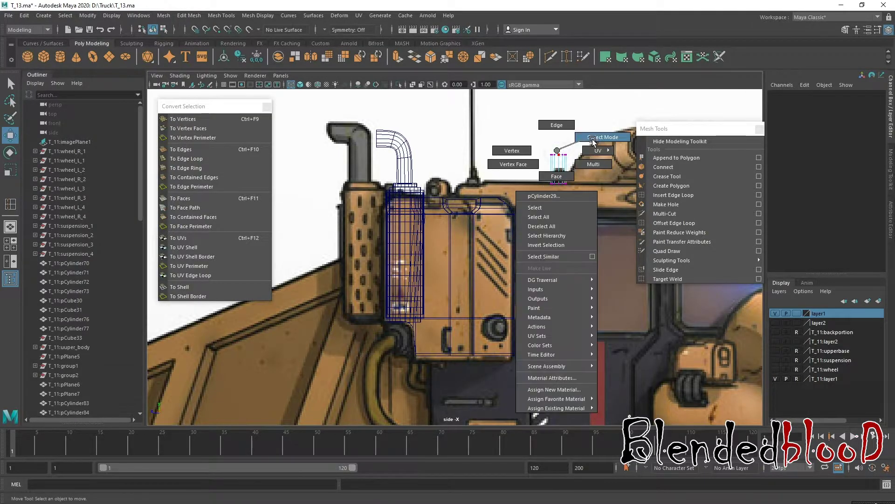
right_drag(558, 154, 560, 135)
- Rotate the cylinder -90° in Z, scale it to about 0.179 and fit it over the round fitting
mouse_move(560, 175)
mouse_down()
mouse_move(506, 346)
mouse_move(485, 359)
mouse_up()
key(e)
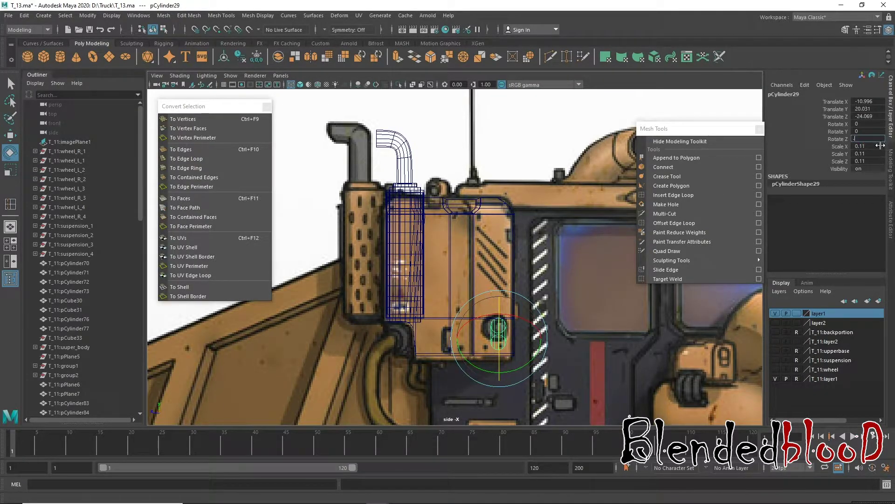
text(-90)
key(Return)
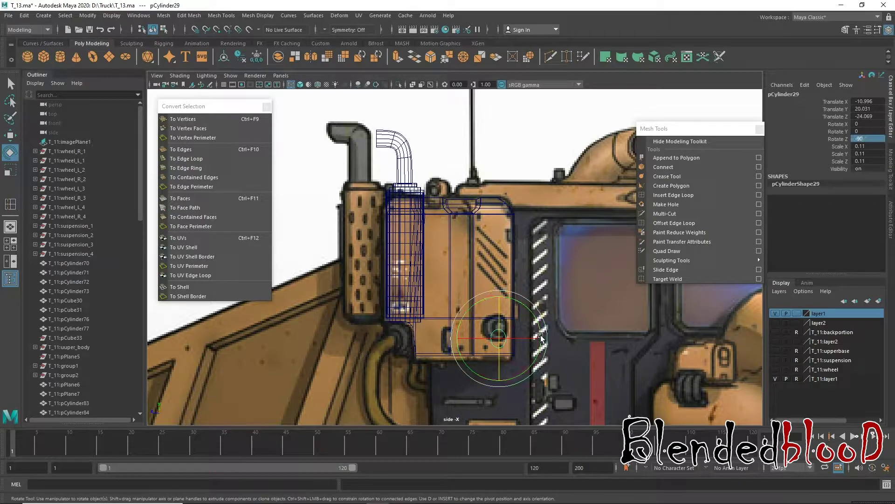
key(r)
drag(501, 381, 500, 379)
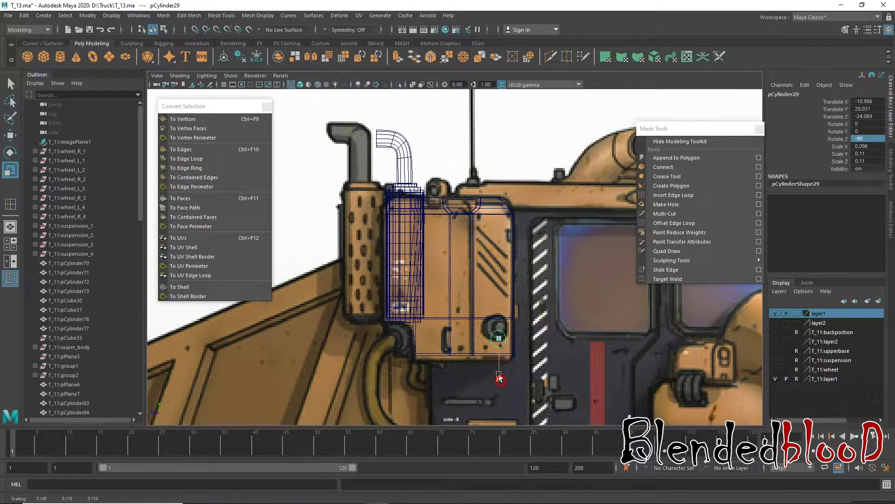
key(w)
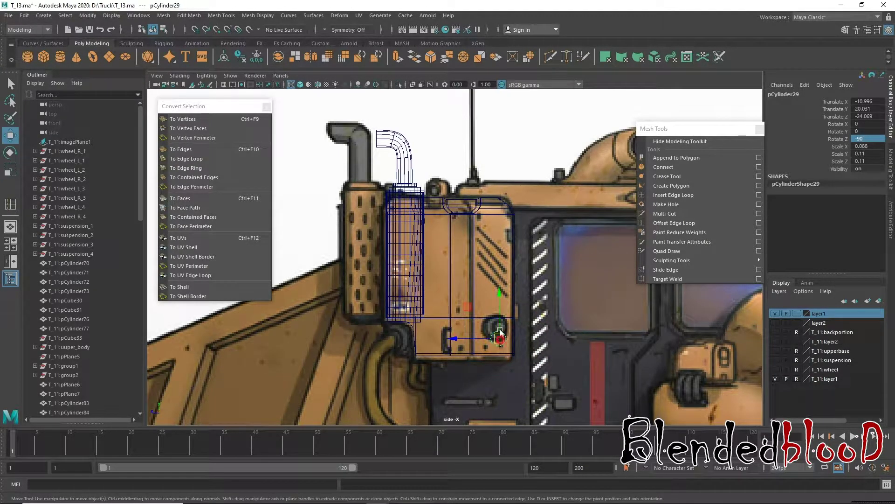
drag(500, 331, 499, 329)
key(r)
key(w)
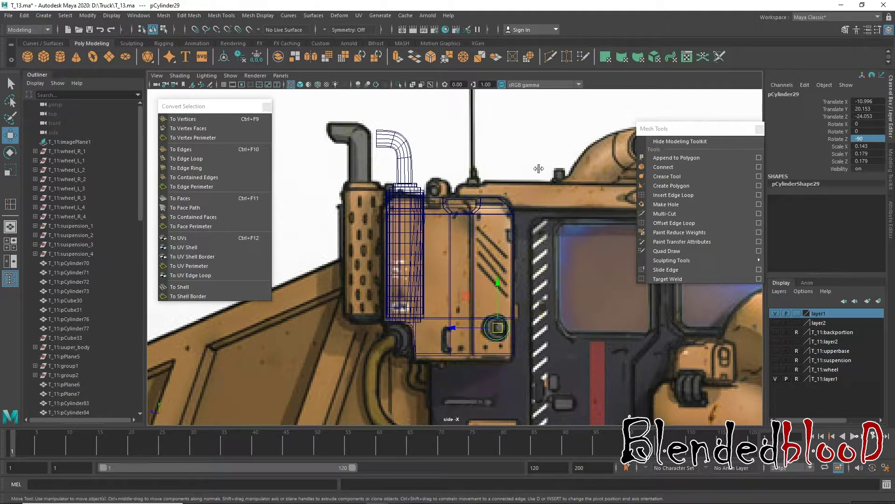
key(space)
key(space)
- Select the cylinder's open-end edge ring, extrude it and scale it slightly inward
key(f)
alt+drag(533, 264, 466, 243)
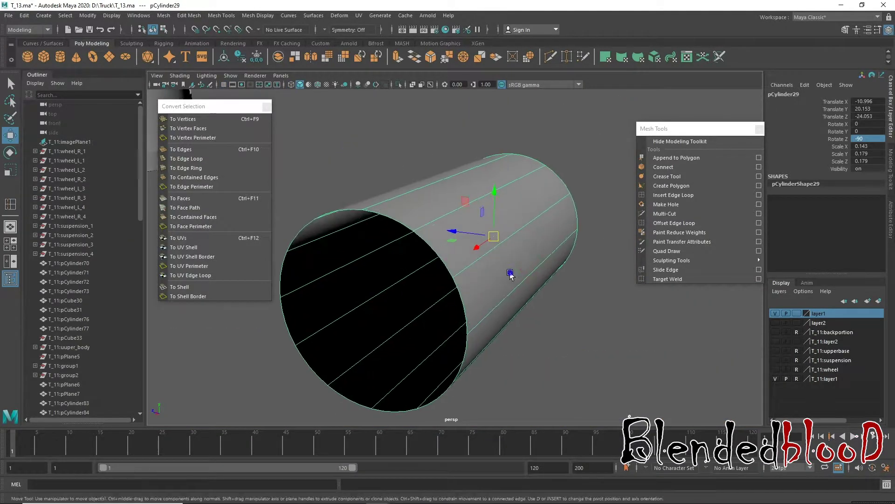
scroll(458, 237, down, 3)
right_click(458, 237)
click(458, 212)
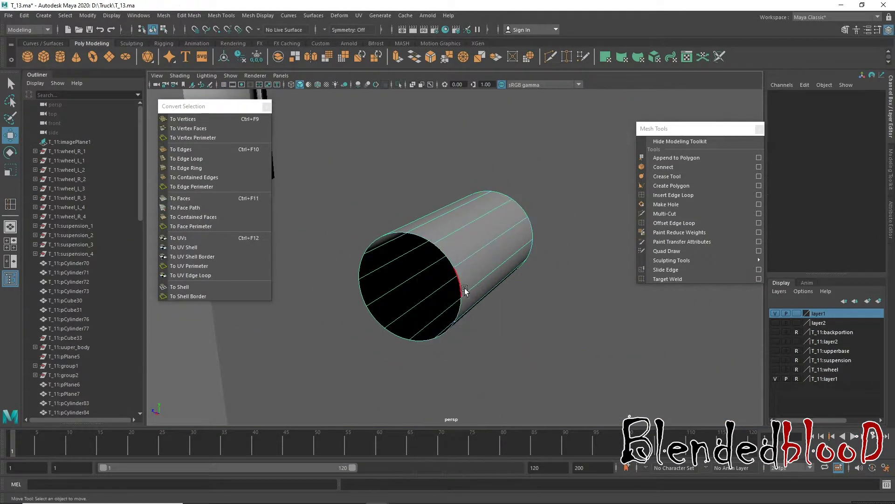
alt+drag(457, 213, 485, 219)
double_click(447, 256)
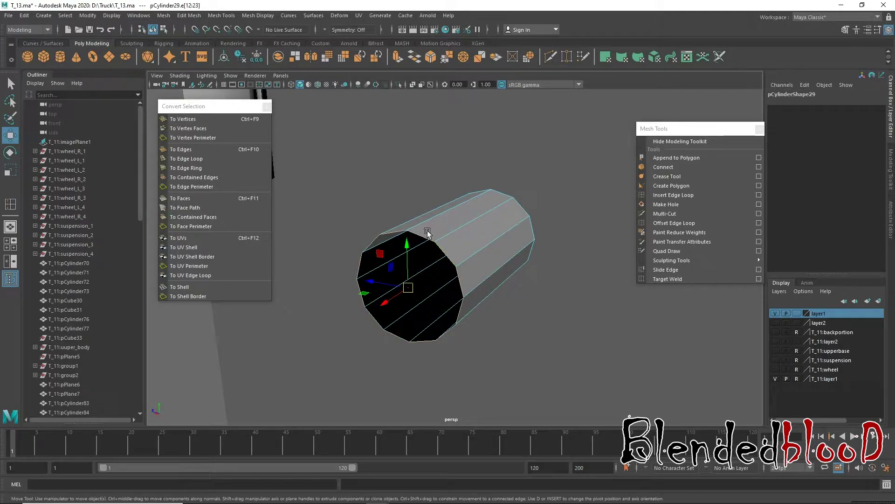
click(399, 56)
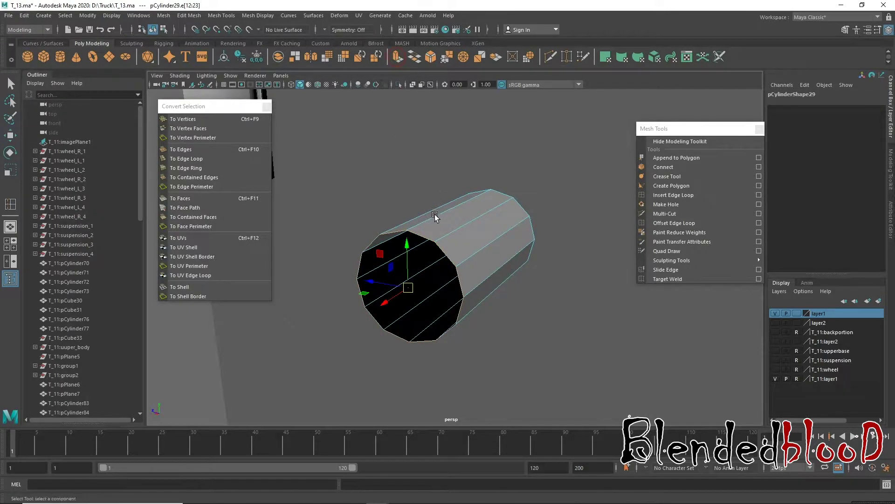
key(r)
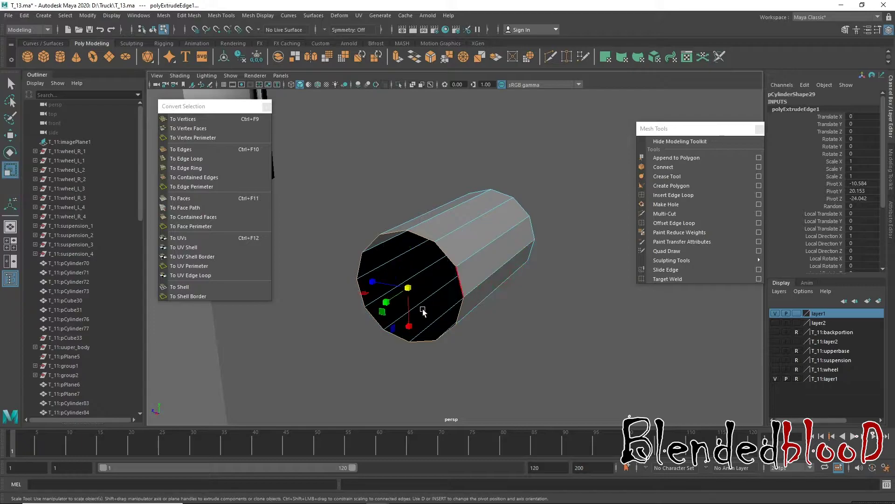
drag(409, 288, 407, 287)
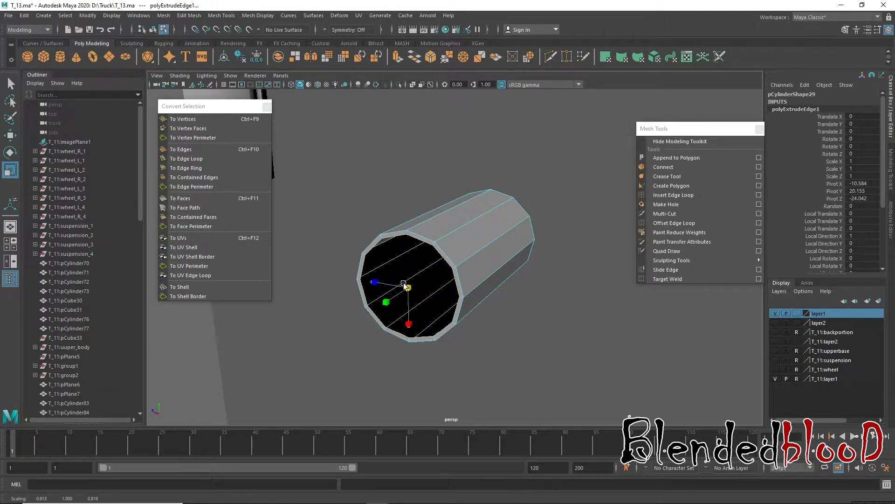
key(t)
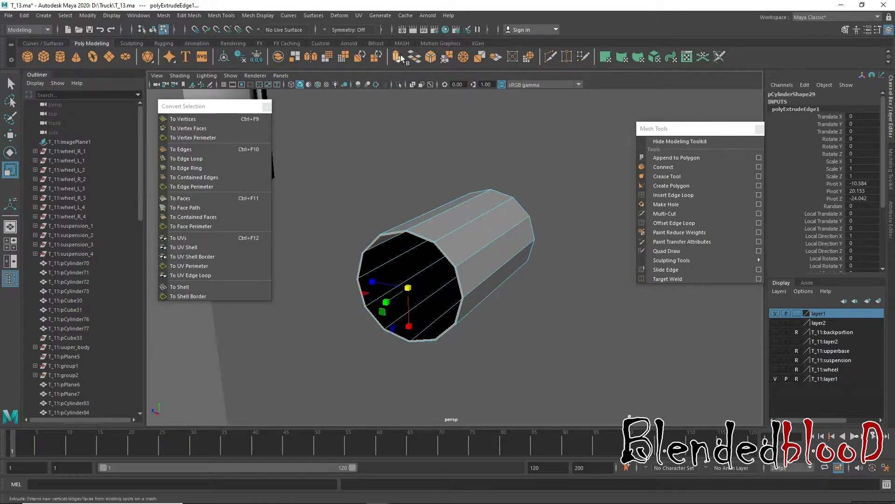
- Extrude the rim several more times, stepping one ring along the axis and narrowing to a small hole
click(398, 68)
key(r)
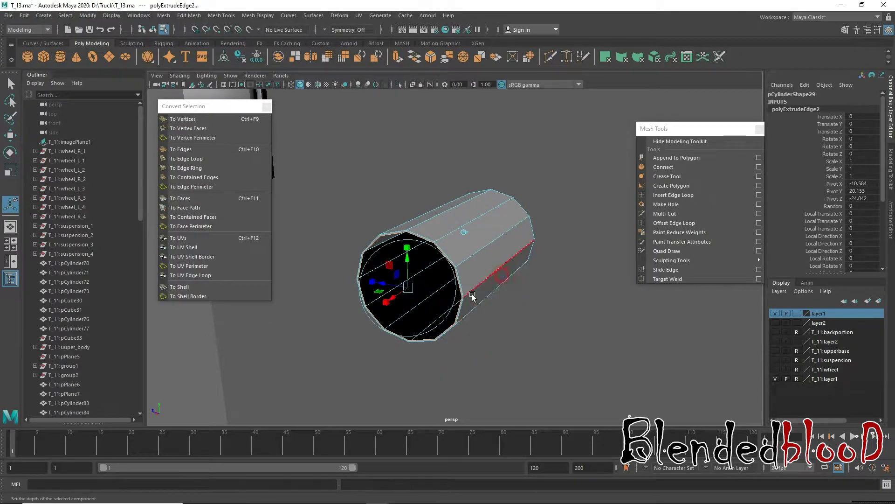
drag(408, 288, 391, 286)
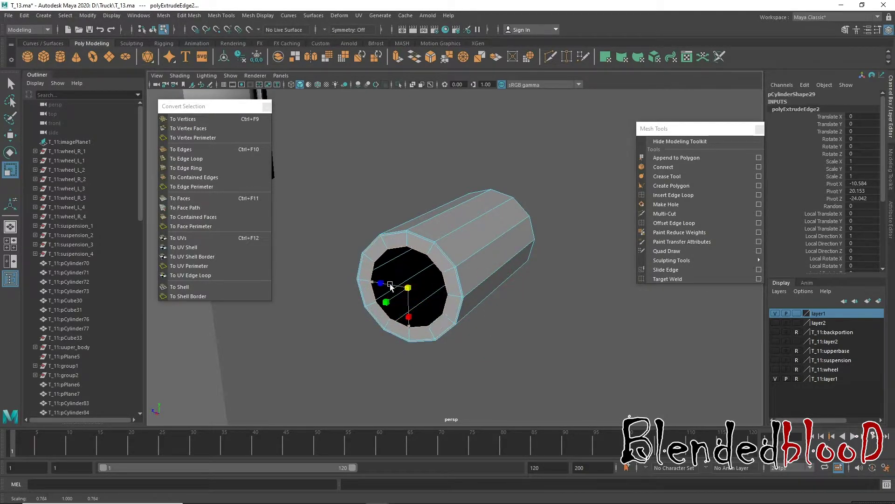
click(398, 58)
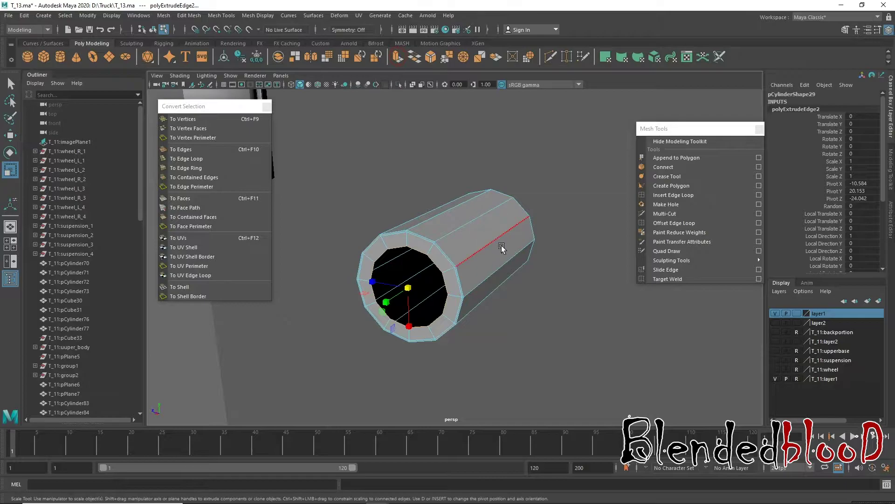
key(w)
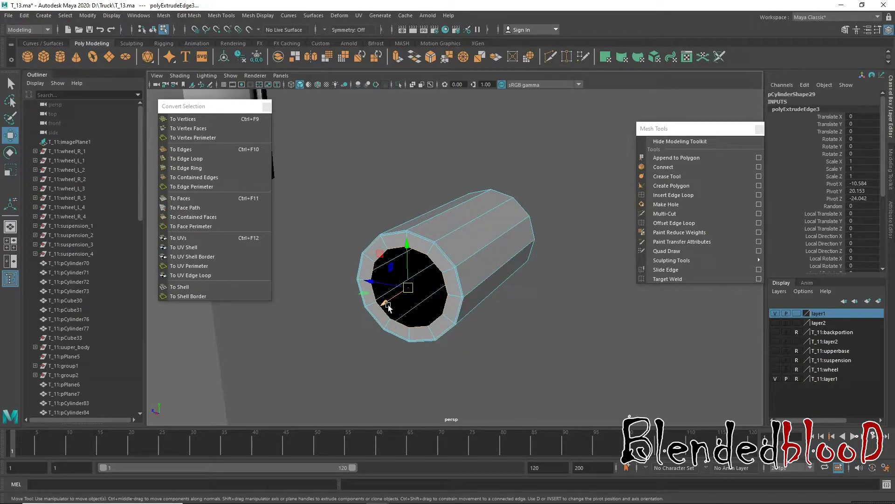
drag(389, 306, 366, 321)
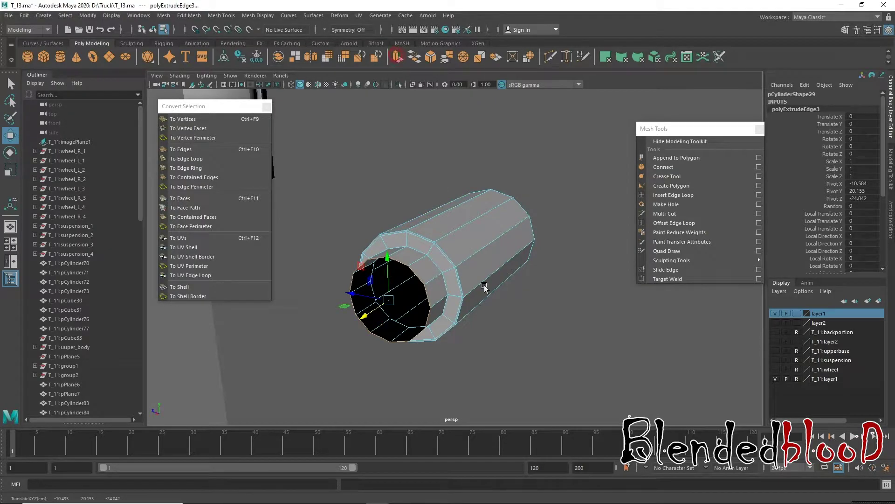
key(ctrl+e)
key(r)
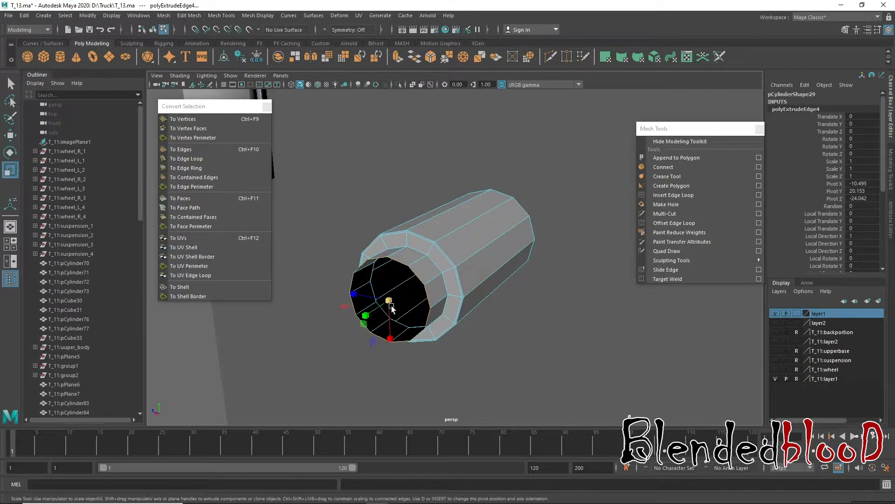
drag(390, 307, 373, 302)
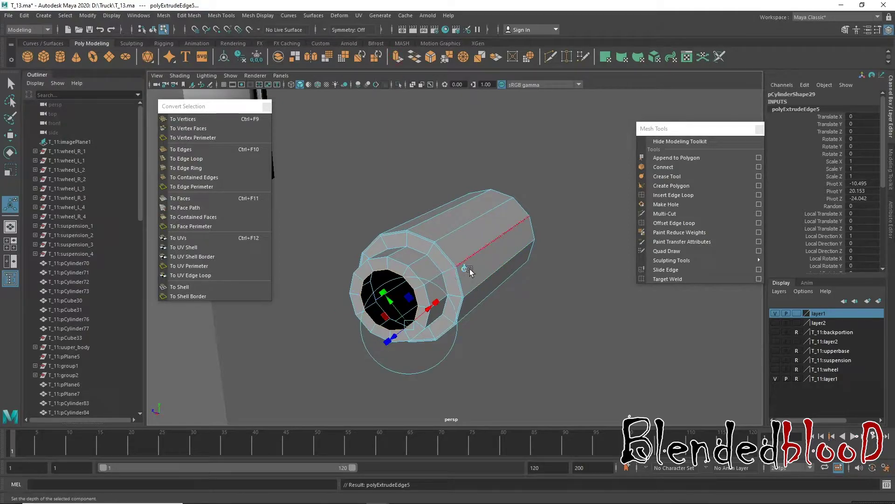
key(r)
drag(391, 304, 376, 308)
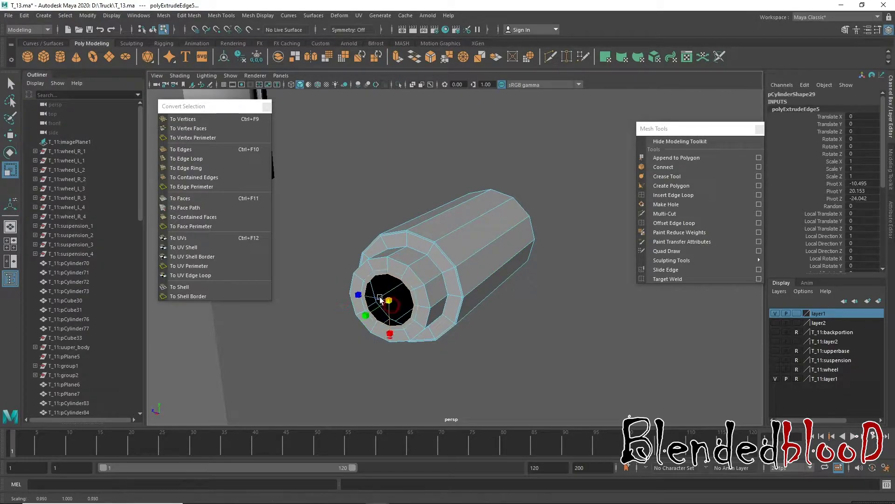
key(w)
click(198, 119)
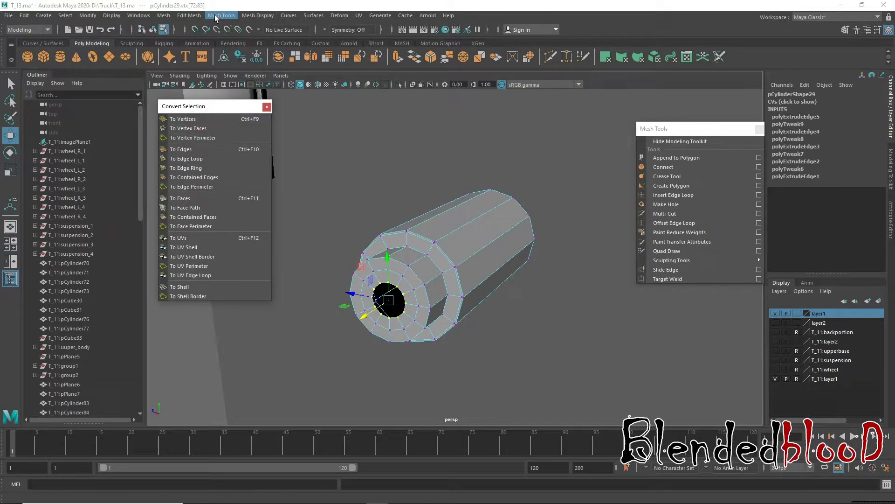
- Merge the inner end-ring vertices into one centre point with Edit Mesh > Merge to Center
click(163, 15)
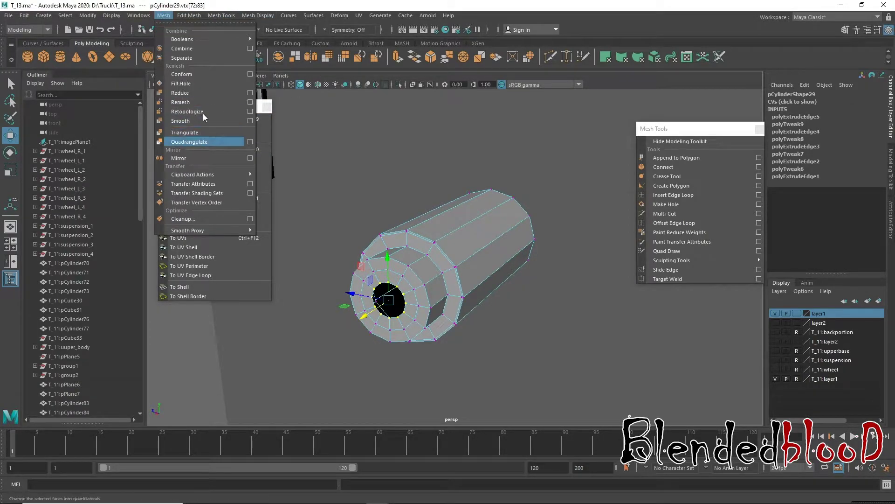
click(220, 15)
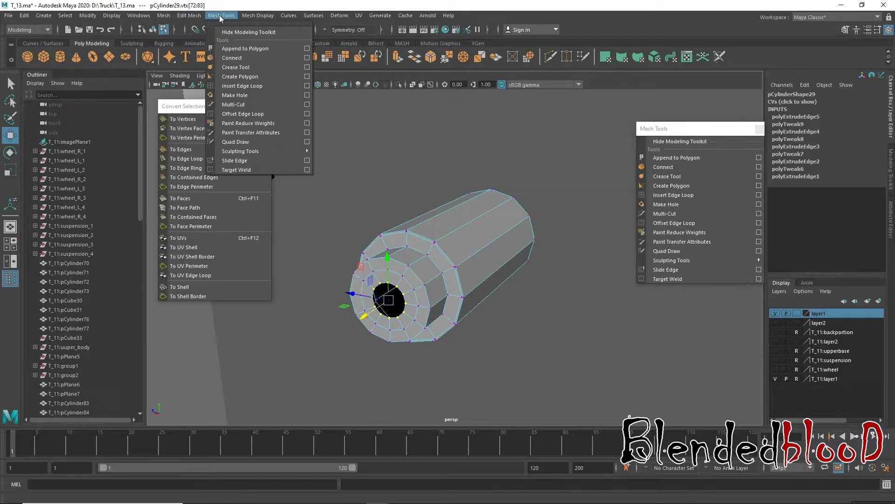
mouse_move(188, 16)
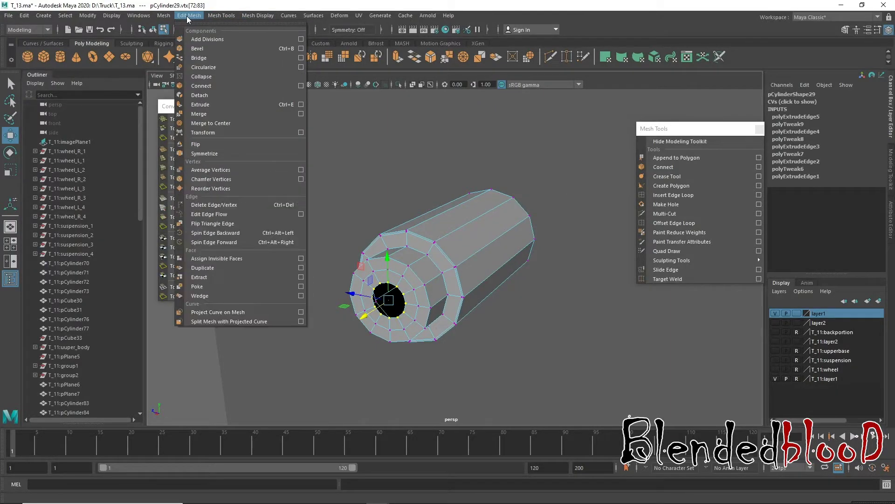
click(220, 124)
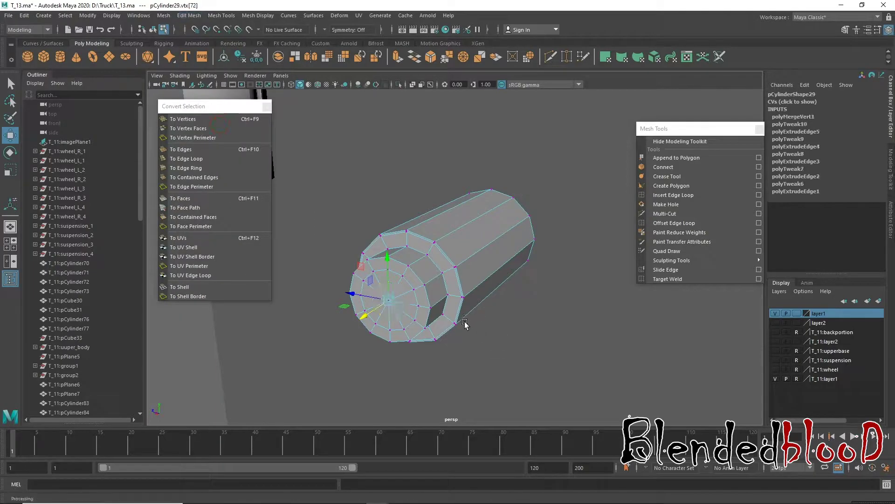
alt+drag(442, 286, 434, 279)
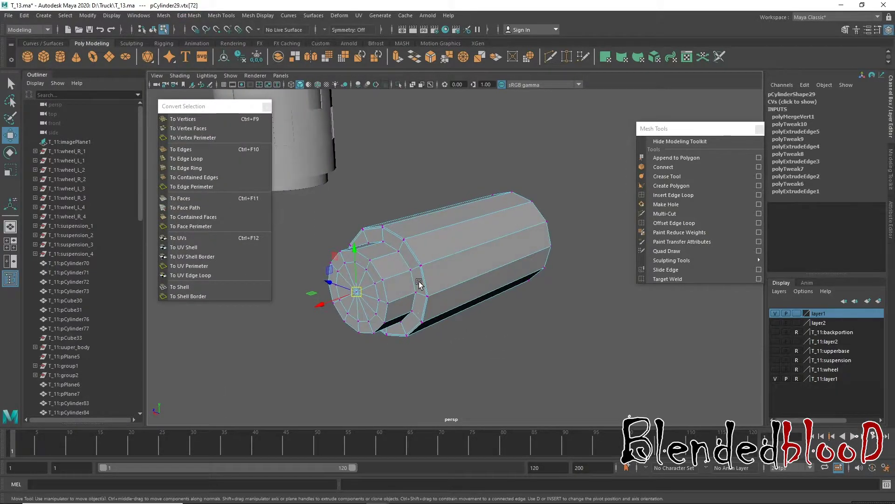
key(space)
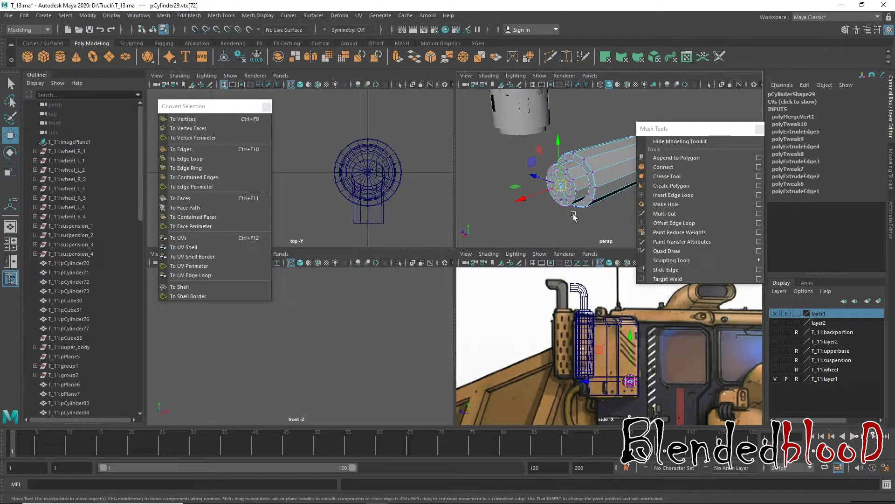
- Insert edge loops near pCylinder29's stepped rim, preview it smoothed, and return to object mode
key(space)
mouse_move(433, 254)
alt+mouse_down()
mouse_move(434, 310)
mouse_move(462, 280)
alt+mouse_up()
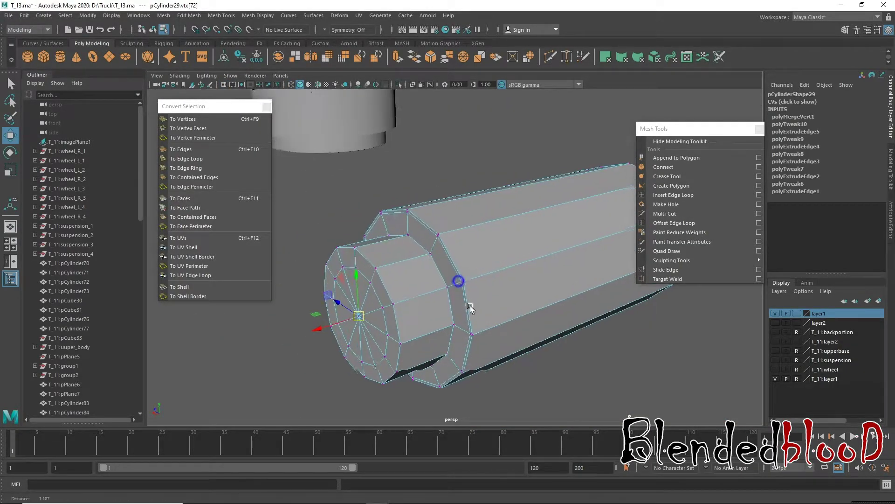
click(671, 195)
drag(450, 291, 443, 293)
drag(393, 305, 388, 309)
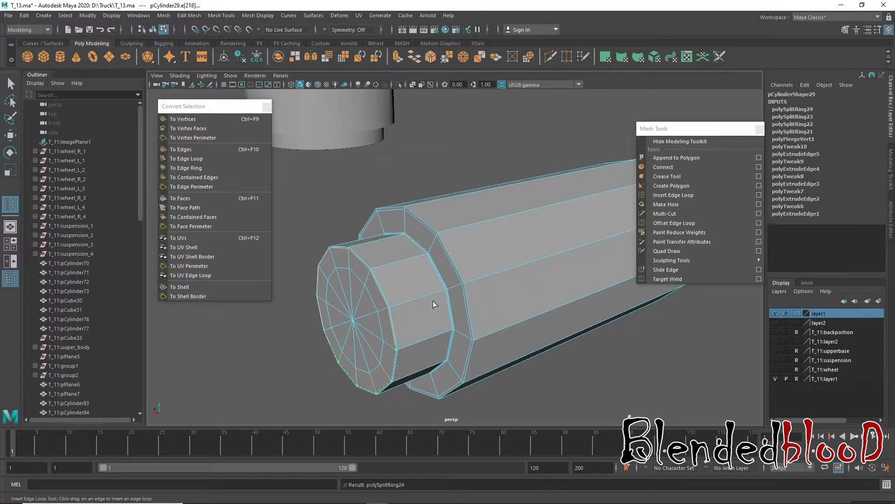
click(466, 281)
key(w)
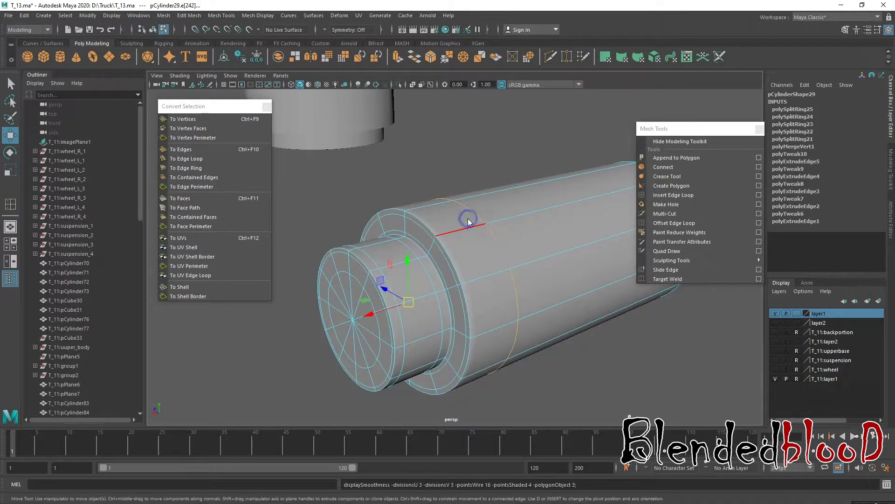
right_drag(468, 218, 495, 205)
click(473, 163)
scroll(519, 288, down, 3)
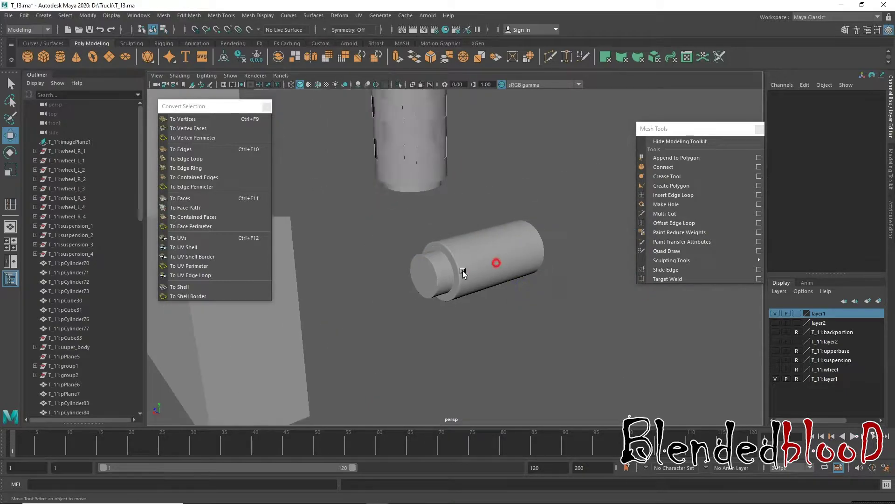
- Slide the perforated exhaust pipe along X until it sits snug against the box's side
mouse_move(519, 288)
alt+mouse_down()
mouse_move(458, 267)
mouse_move(419, 267)
mouse_move(393, 242)
mouse_move(455, 285)
mouse_move(475, 260)
alt+mouse_up()
scroll(505, 261, down, 2)
click(505, 262)
scroll(505, 262, down, 3)
click(394, 242)
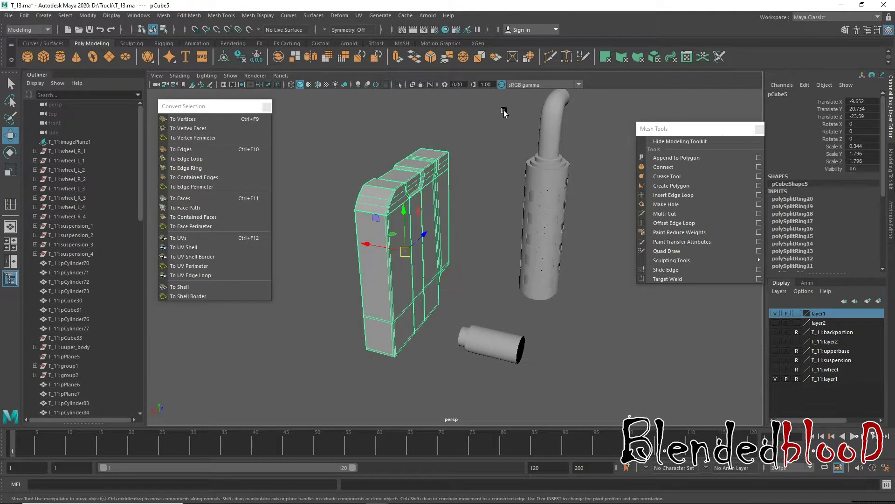
drag(503, 112, 579, 270)
mouse_move(500, 221)
mouse_down()
mouse_move(387, 207)
mouse_move(485, 219)
mouse_up()
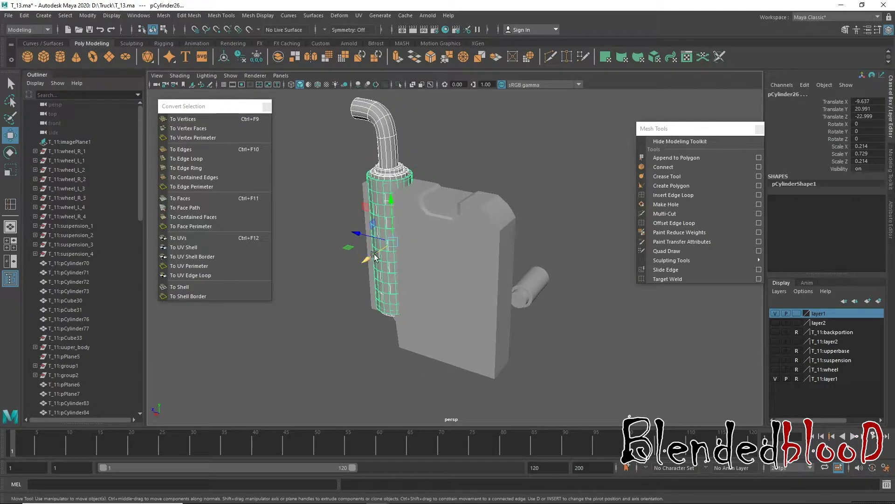
mouse_move(365, 259)
mouse_down()
mouse_move(340, 274)
mouse_move(533, 326)
mouse_move(551, 305)
mouse_up()
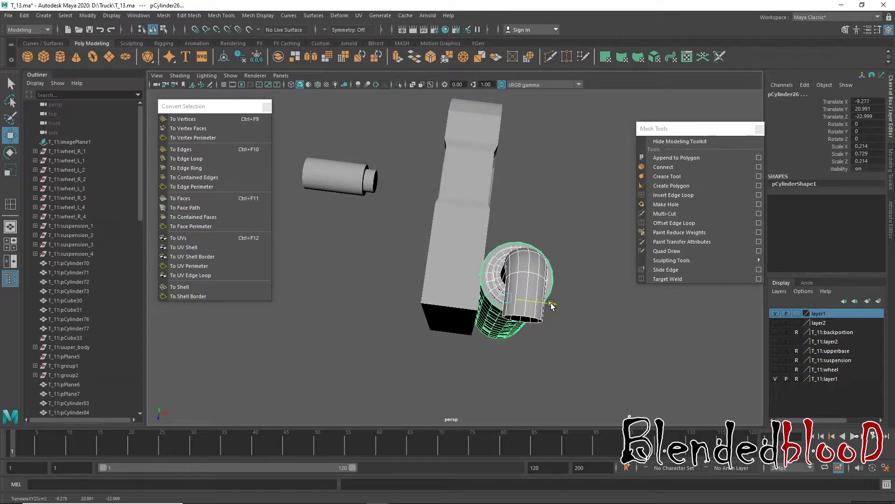
mouse_move(551, 304)
mouse_down()
mouse_move(383, 279)
mouse_move(625, 285)
mouse_up()
- Move the small capped cylinder onto the box at X -9.59 and flatten it to Scale Y 0.076
click(619, 350)
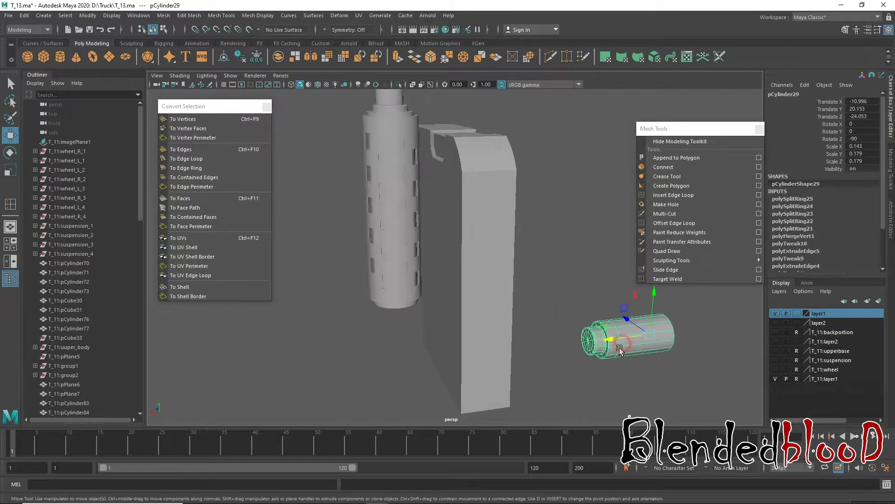
mouse_move(614, 342)
mouse_down()
mouse_move(398, 353)
mouse_move(453, 347)
mouse_up()
key(r)
key(w)
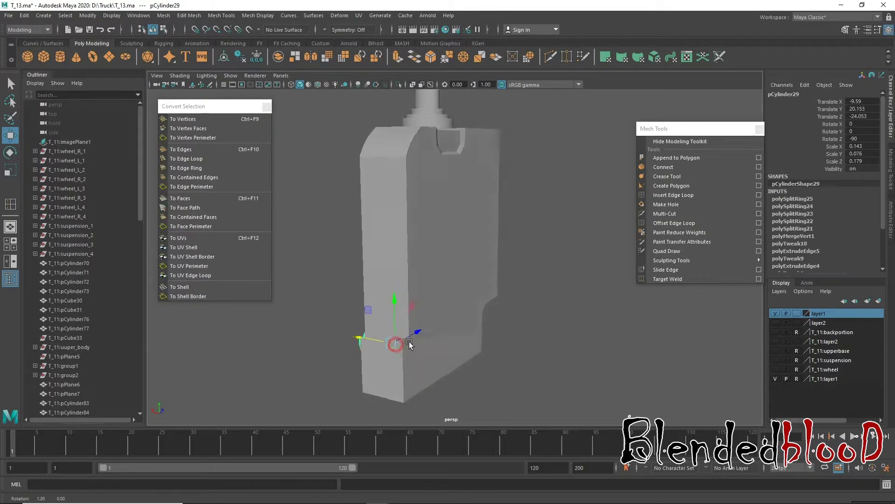
- In wireframe, push the small cylinder's end edge ring in along X so it becomes a shallow knob
key(4)
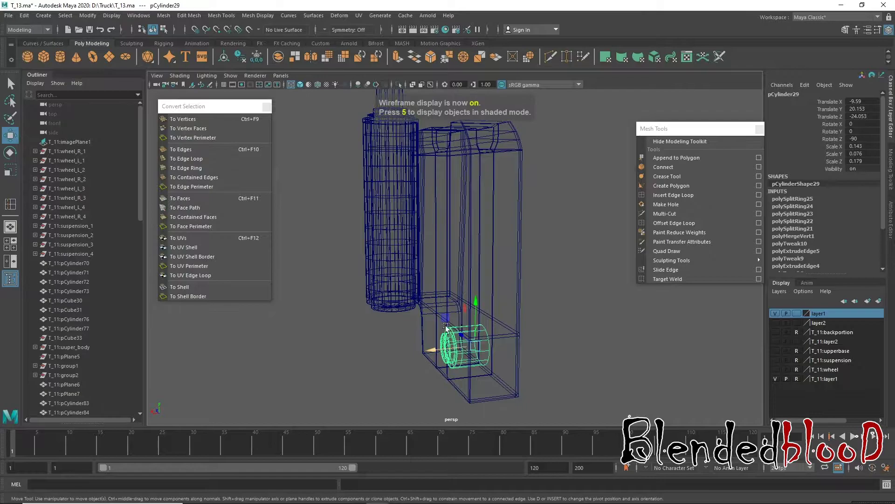
scroll(448, 364, up, 3)
scroll(466, 326, up, 2)
right_click(457, 292)
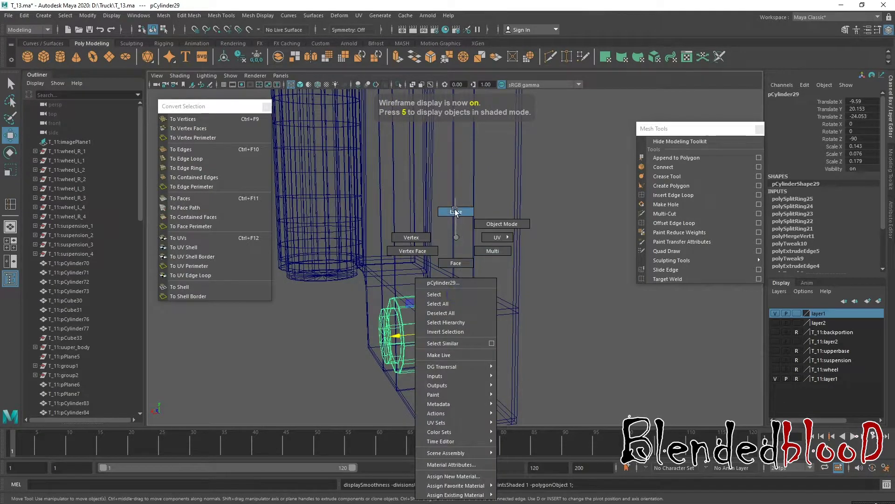
right_drag(459, 284, 456, 212)
double_click(459, 310)
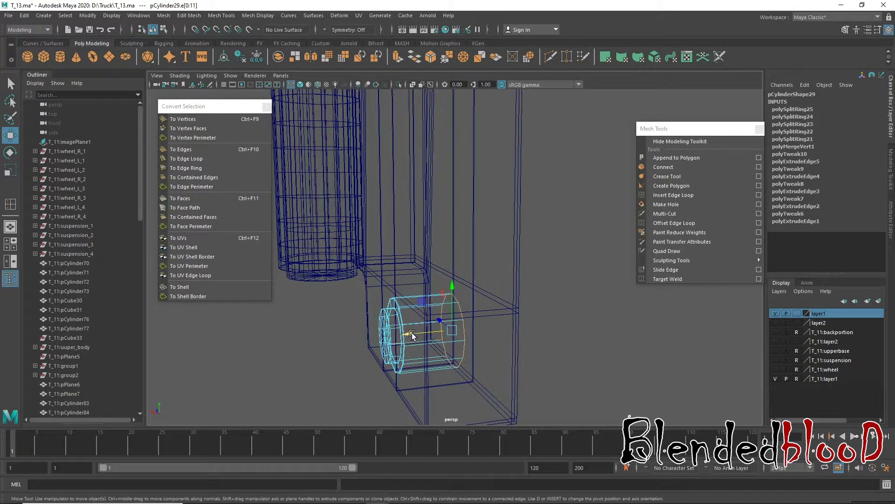
alt+drag(411, 334, 353, 337)
- Return to shaded object mode, clear the selection and view the box from the front
key(5)
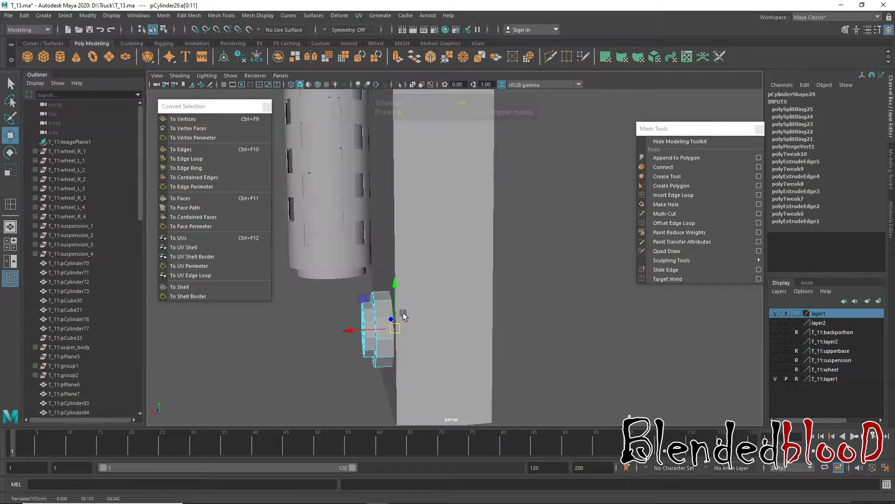
right_drag(400, 243, 395, 334)
click(395, 334)
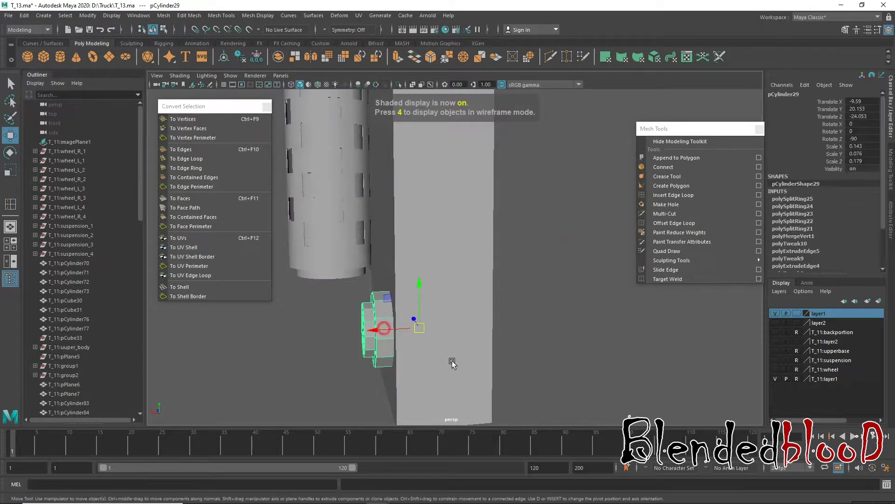
click(584, 362)
mouse_move(584, 362)
alt+mouse_down()
mouse_move(499, 340)
mouse_move(504, 255)
mouse_move(460, 359)
alt+mouse_up()
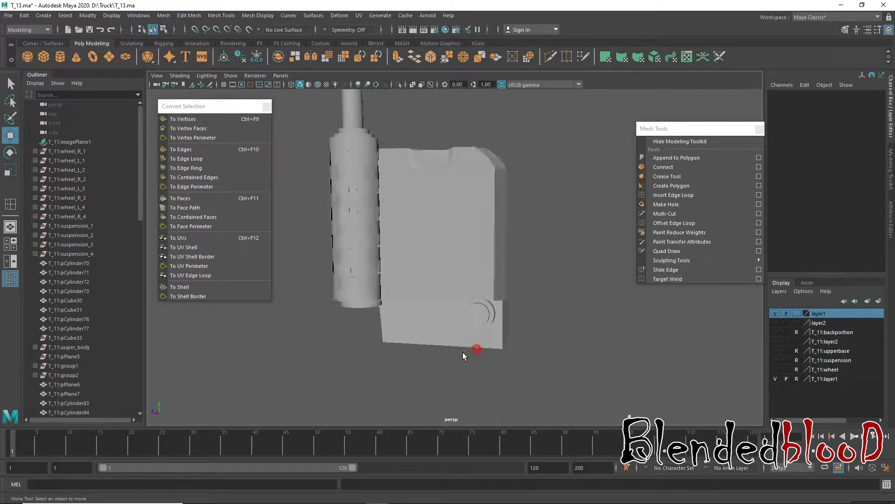
- Compare the box and pipe against the truck reference in the enlarged side view
click(449, 241)
click(557, 298)
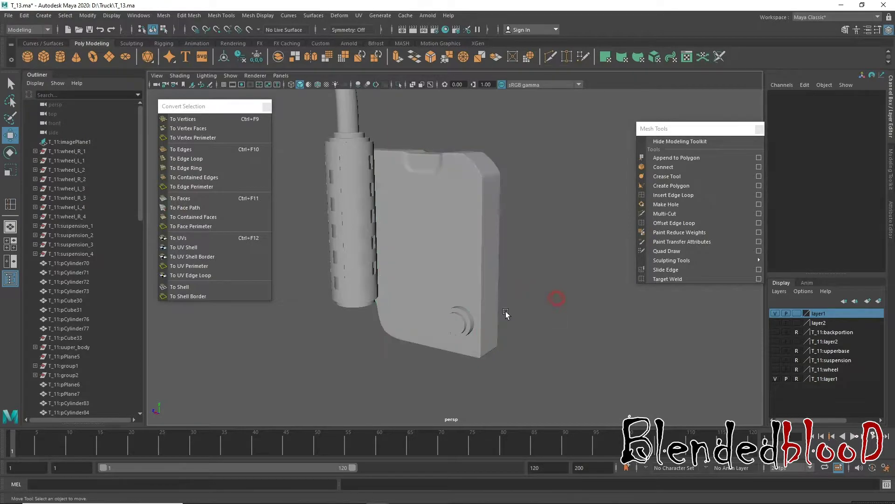
key(space)
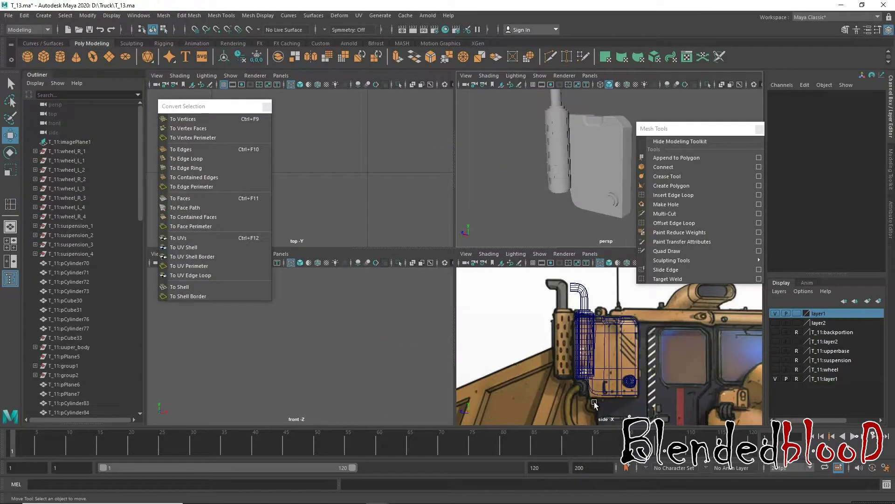
key(space)
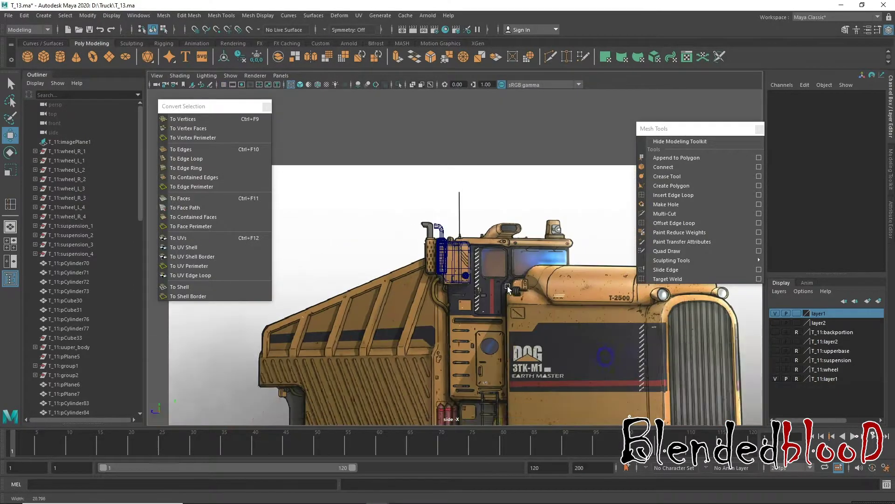
scroll(501, 394, down, 3)
scroll(466, 257, up, 2)
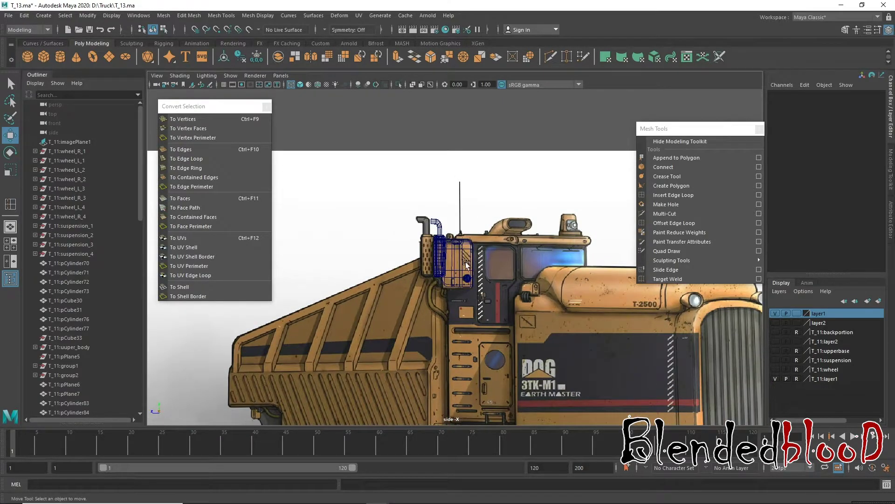
scroll(486, 328, down, 3)
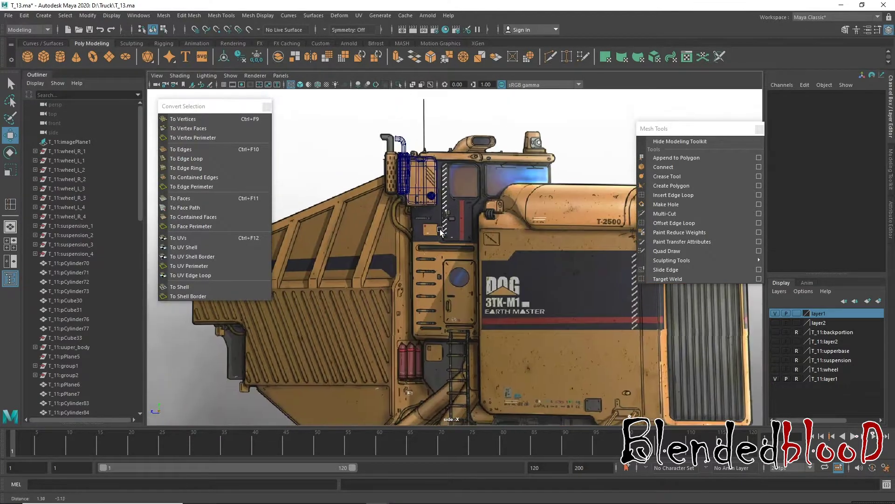
key(space)
- Make layer2 visible, check the front view, then select the pipe and box together
click(776, 322)
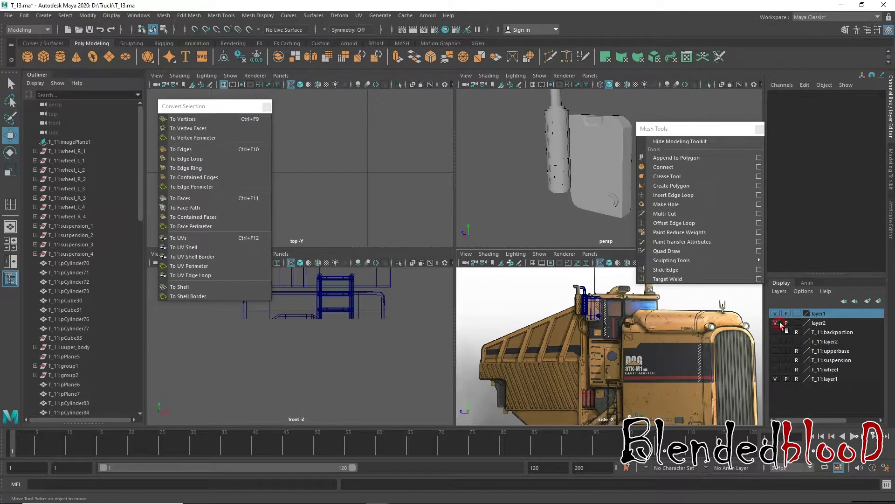
key(space)
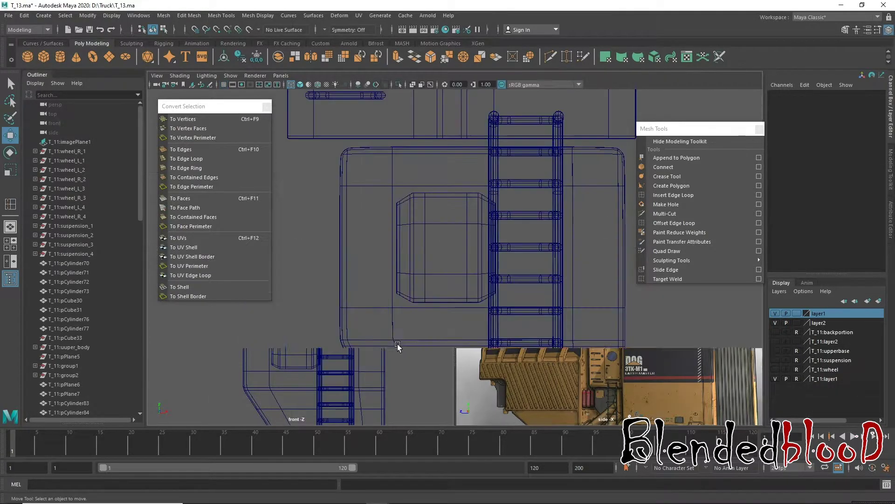
scroll(411, 210, down, 4)
scroll(471, 249, up, 2)
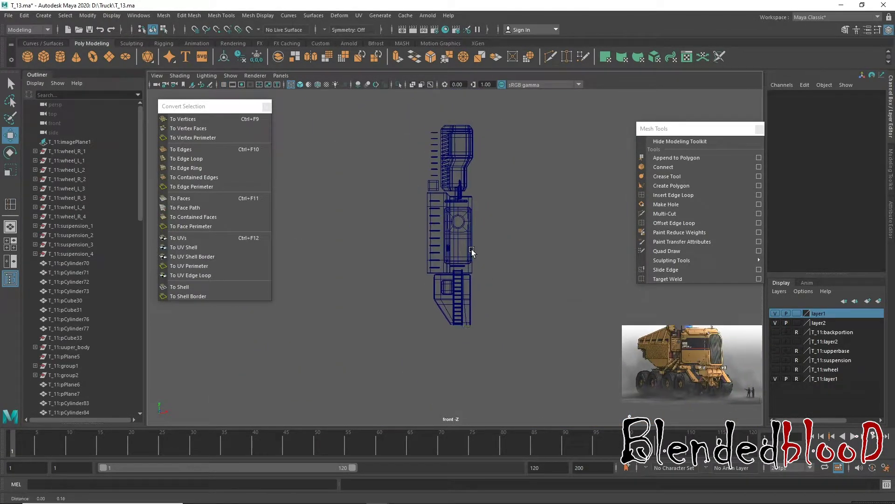
scroll(476, 265, up, 2)
scroll(477, 269, up, 1)
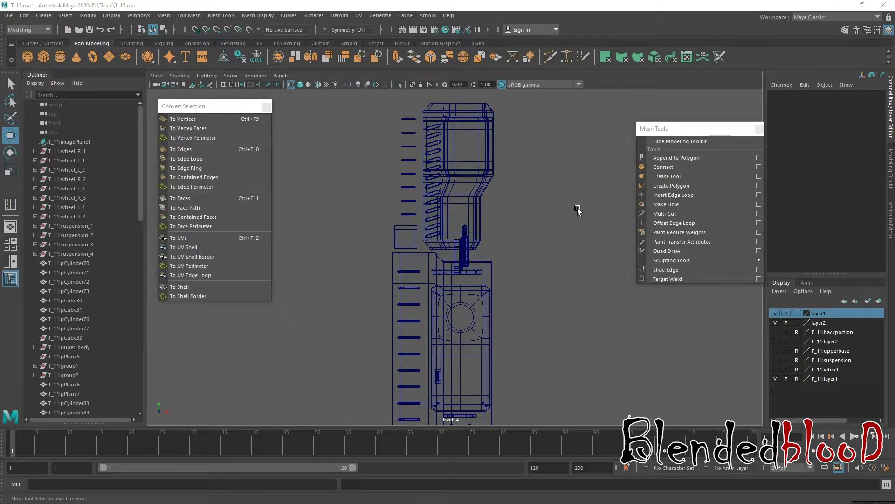
key(space)
key(space)
scroll(375, 193, down, 2)
drag(376, 190, 481, 329)
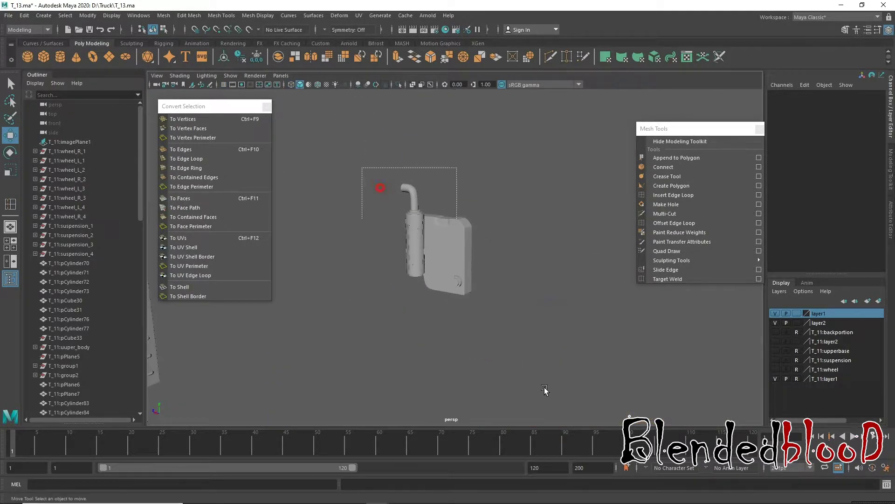
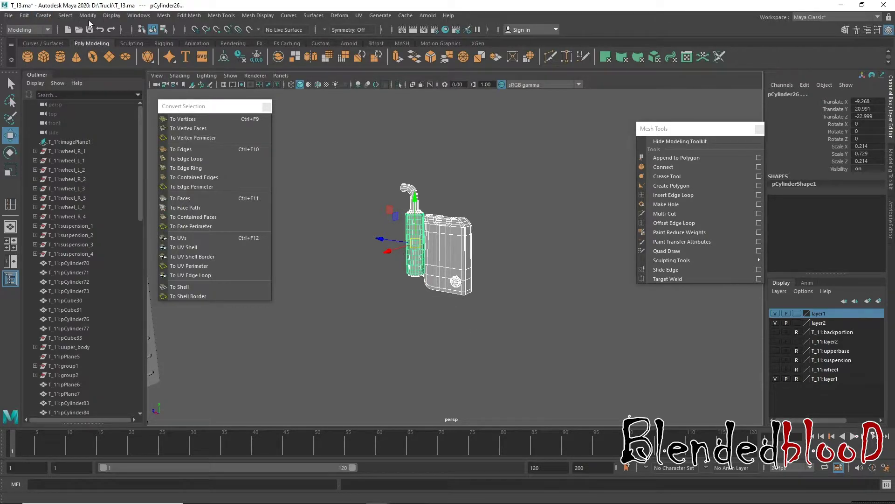
- Delete the cylinder's construction history, save the scene, and bake its pivot
click(26, 15)
mouse_move(55, 134)
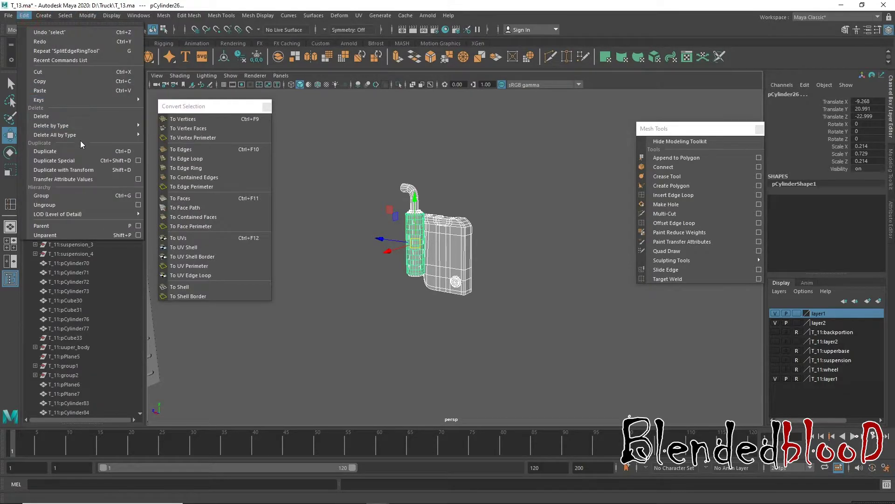
click(163, 135)
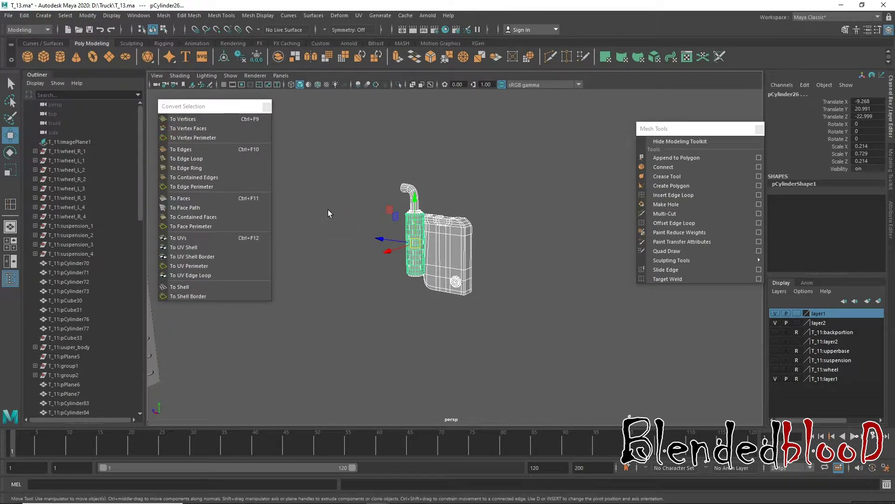
key(ctrl+s)
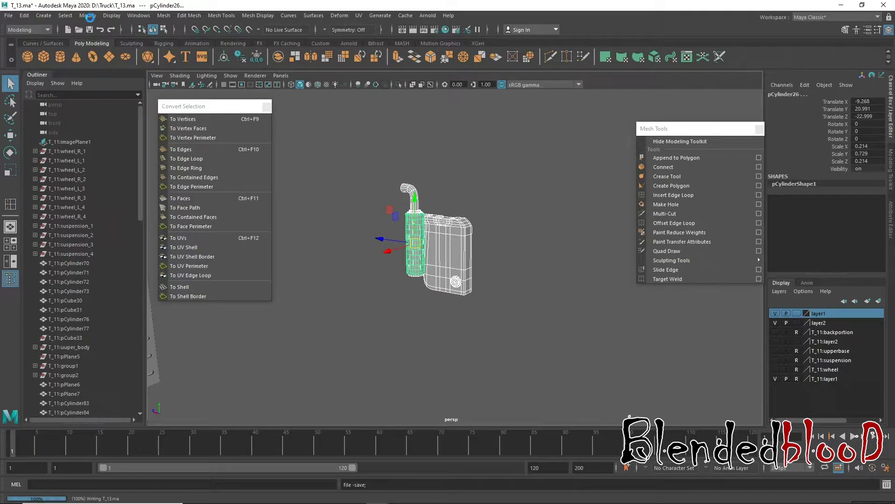
click(88, 16)
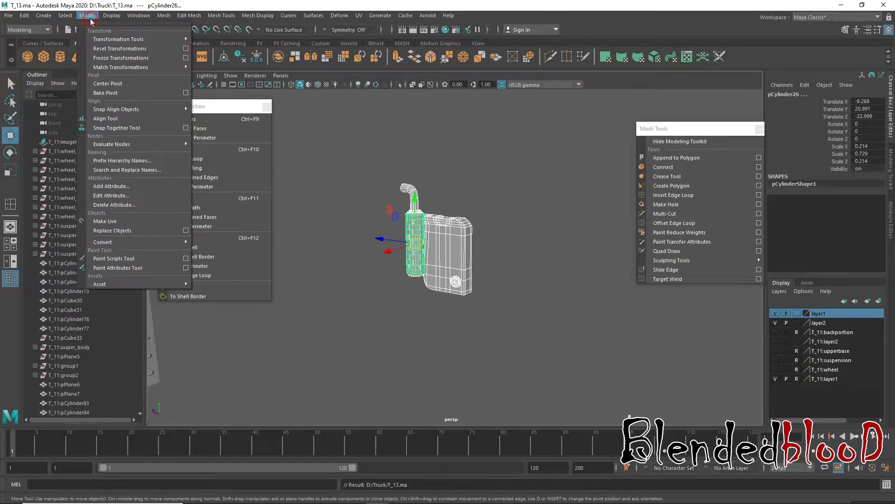
click(119, 92)
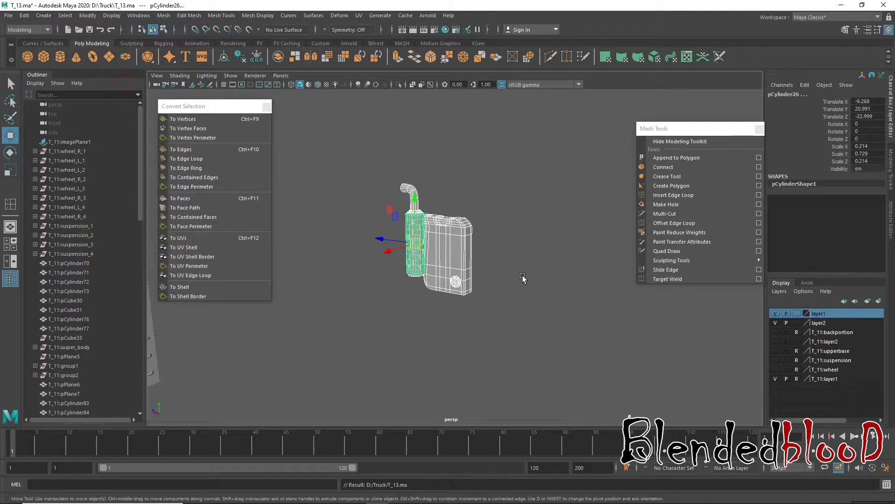
- Move the cylinder up beside the bolt box in the front view
key(space)
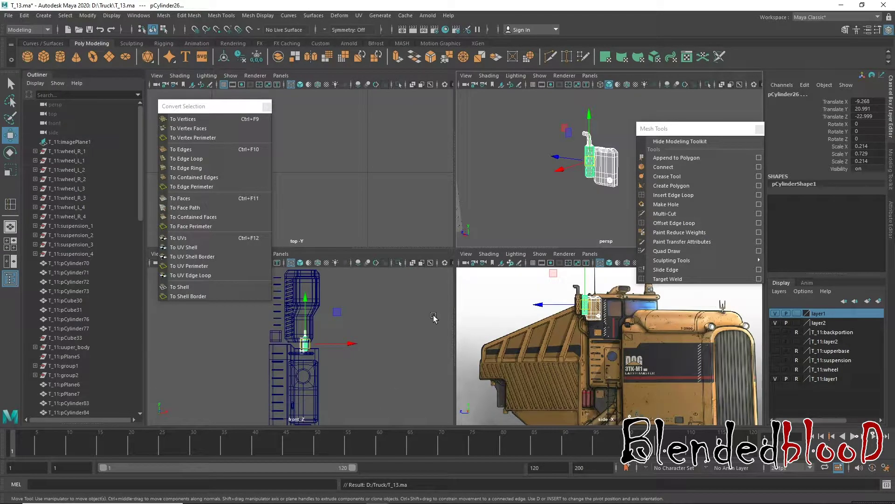
key(space)
scroll(508, 329, down, 2)
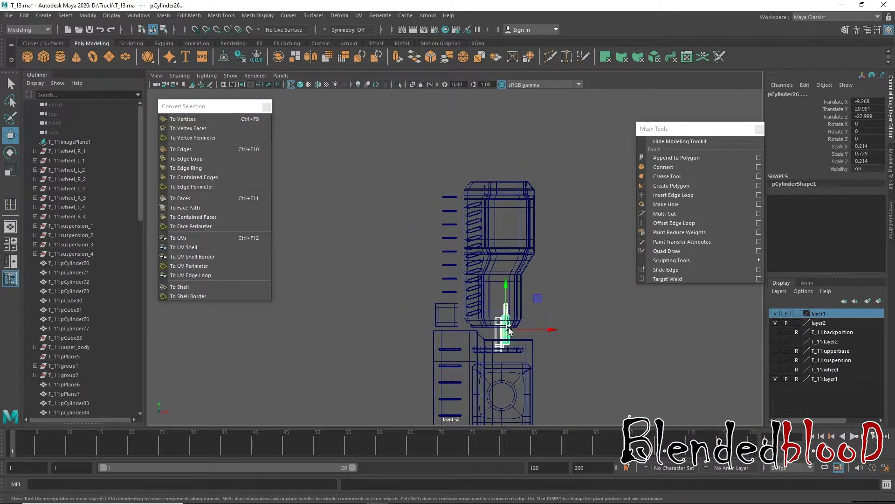
drag(508, 329, 441, 203)
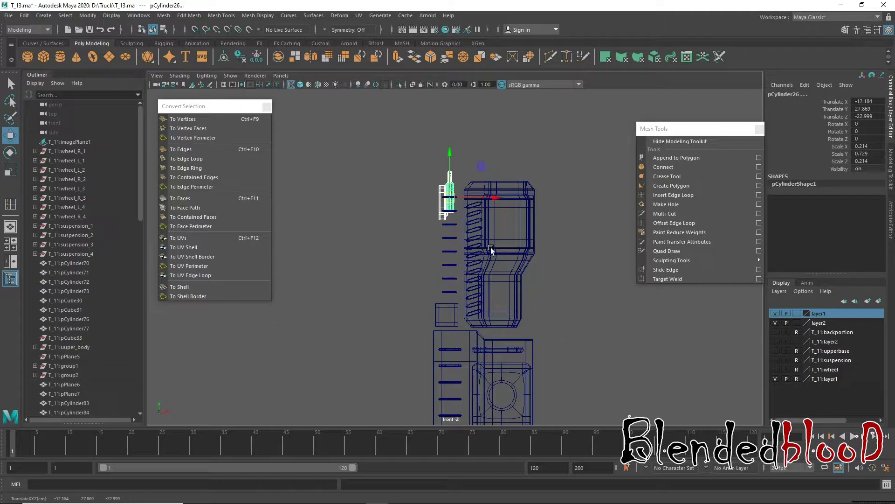
key(space)
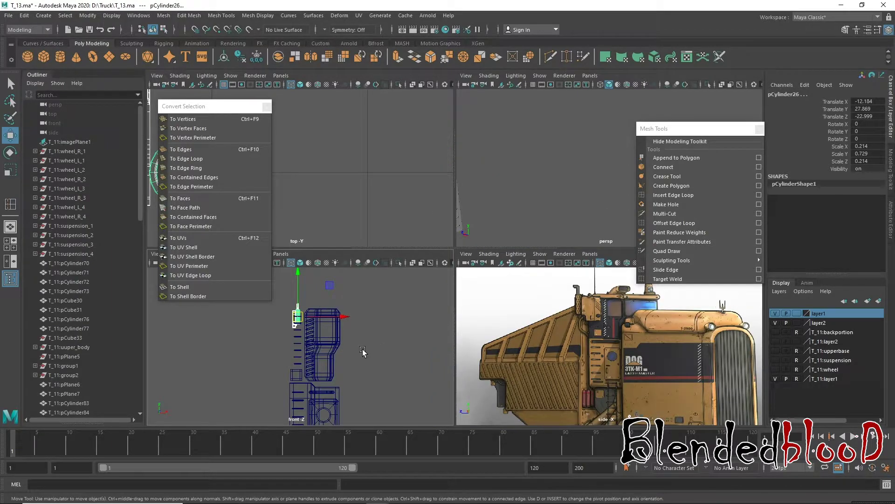
alt+middle_drag(310, 349, 329, 349)
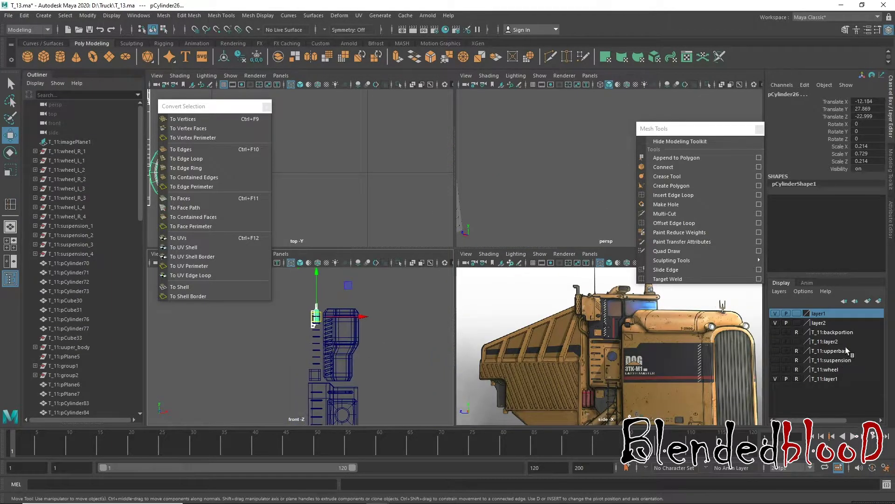
- Show the backportion layer and group the selected parts as group1
click(776, 332)
scroll(397, 364, up, 2)
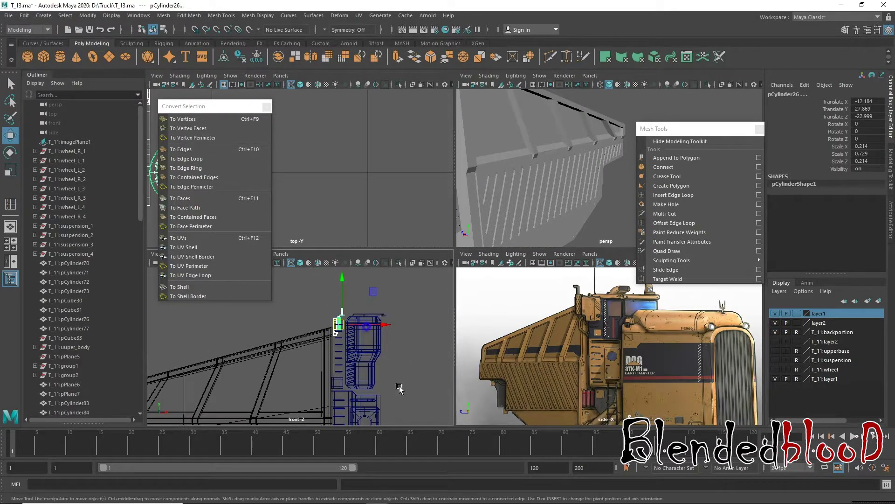
scroll(394, 370, up, 3)
scroll(394, 370, up, 3)
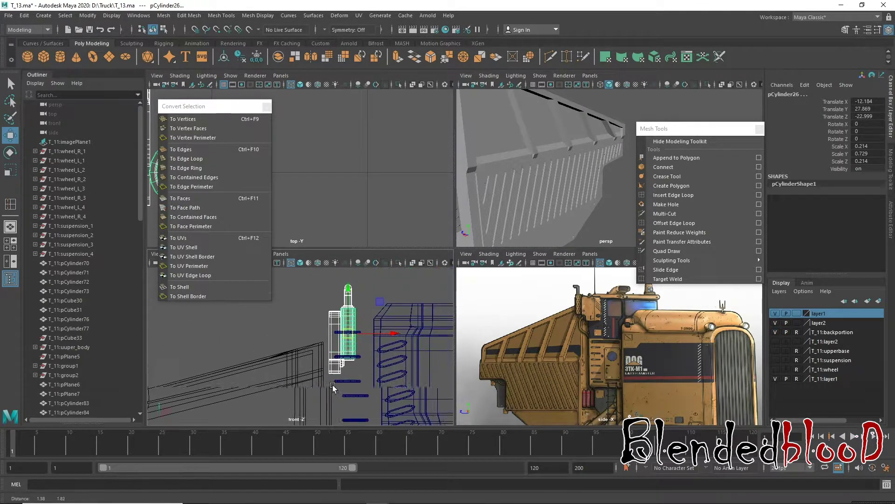
scroll(348, 353, up, 1)
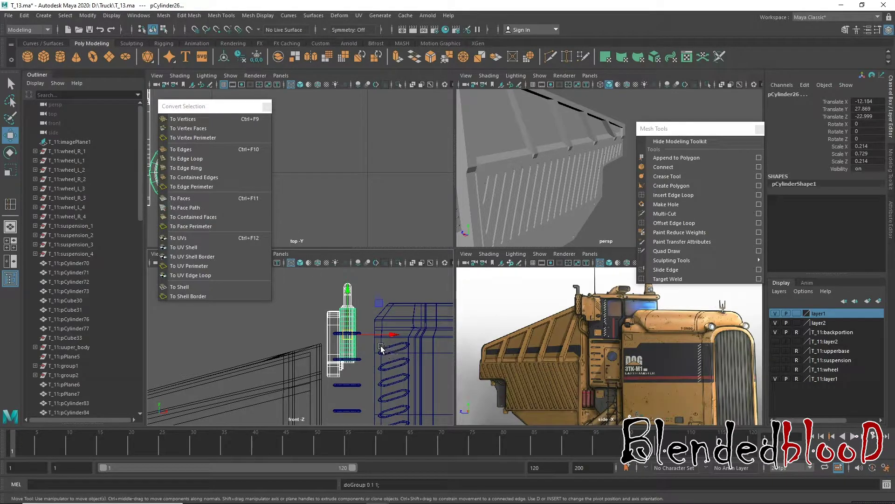
key(ctrl+g)
- Center group1's pivot and rotate it to -90 on Y
click(88, 15)
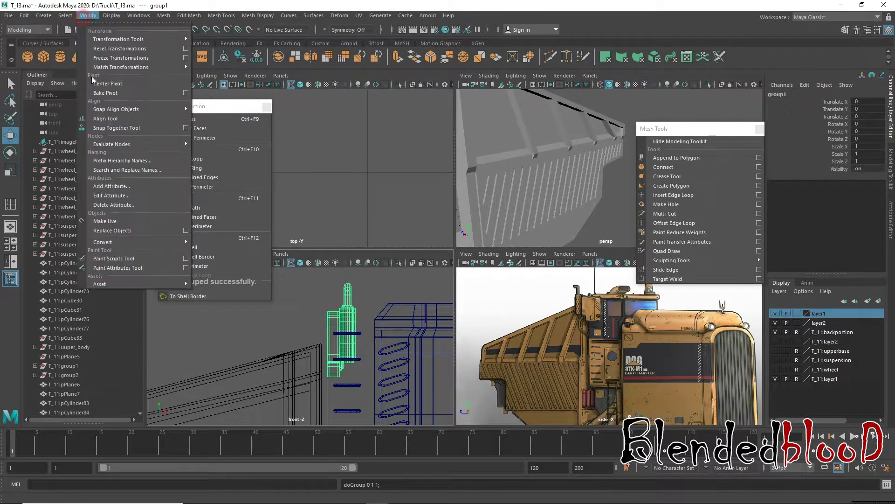
click(100, 89)
key(e)
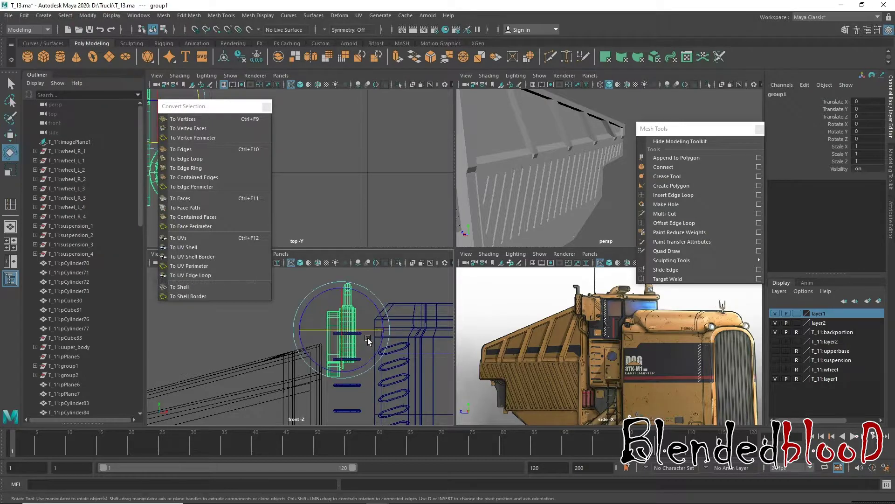
drag(375, 333, 329, 331)
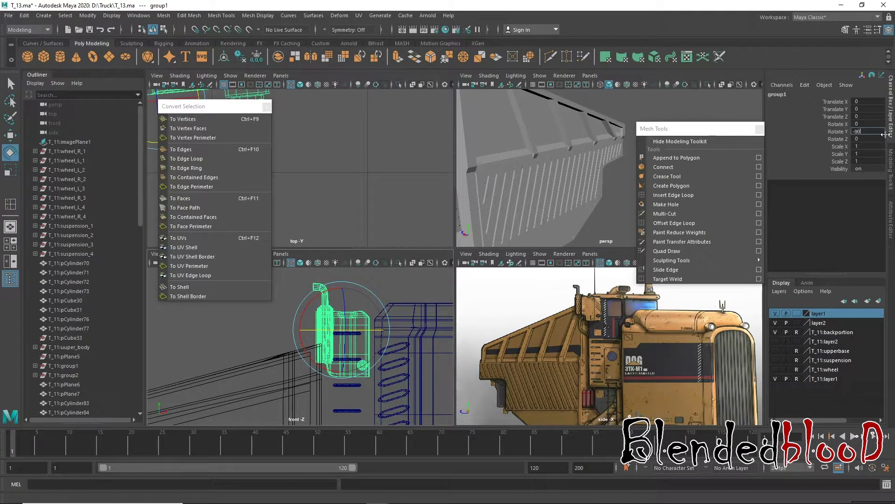
key(Return)
- Lower group1 in the front view and show layer2's geometry
key(w)
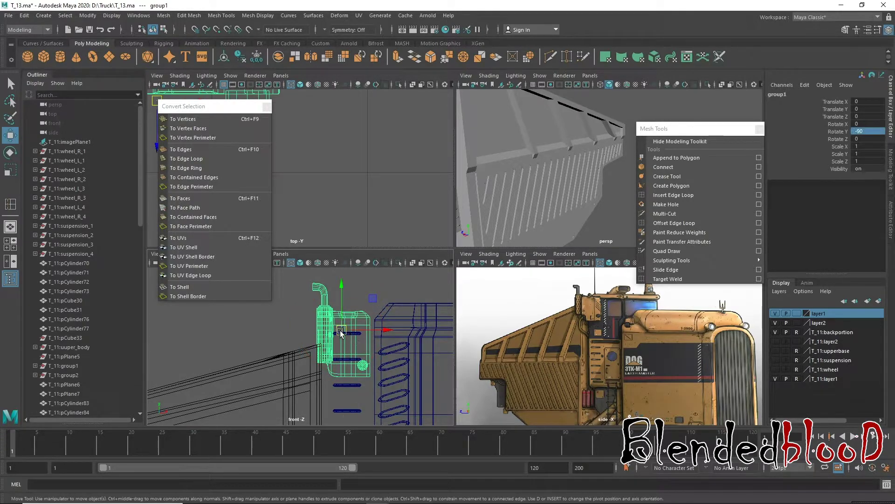
drag(340, 331, 342, 339)
scroll(395, 347, down, 2)
scroll(395, 347, down, 2)
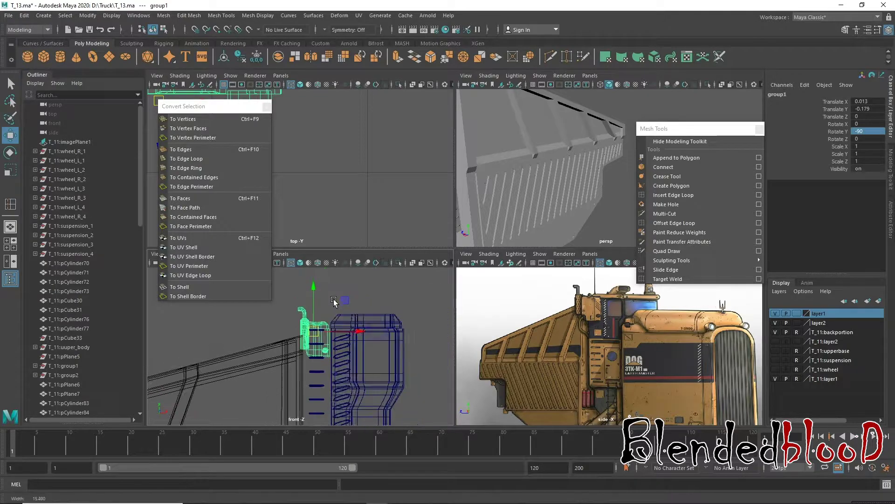
scroll(395, 347, down, 2)
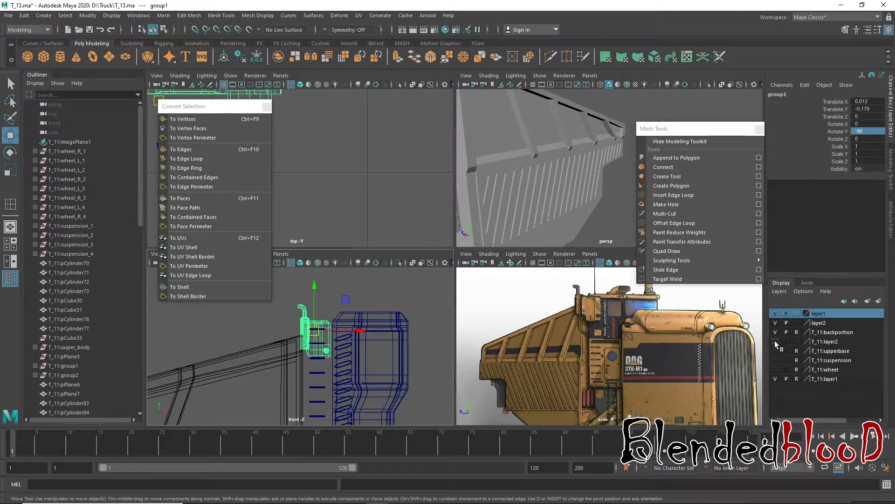
click(776, 342)
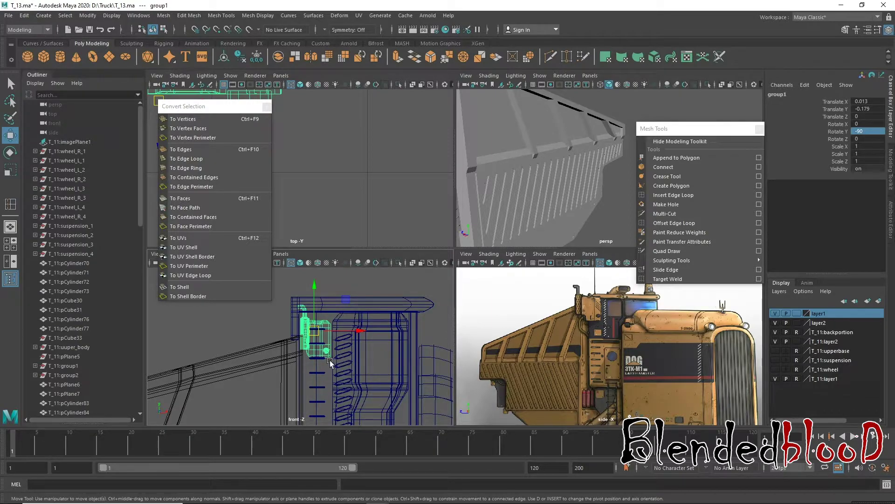
- Scale group1 uniformly to 1.438 and shift it left along X
key(r)
mouse_move(313, 333)
mouse_down()
mouse_move(329, 379)
mouse_move(321, 373)
mouse_up()
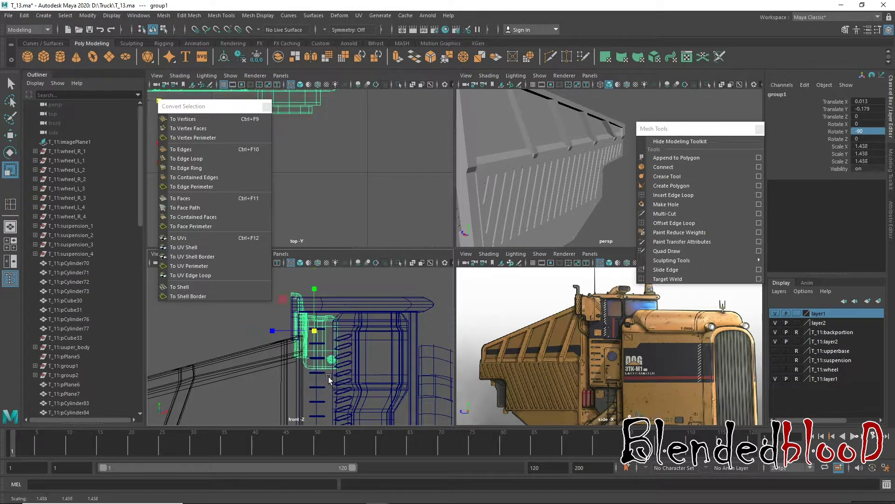
key(w)
mouse_move(350, 331)
mouse_down()
mouse_move(313, 304)
mouse_move(311, 291)
mouse_up()
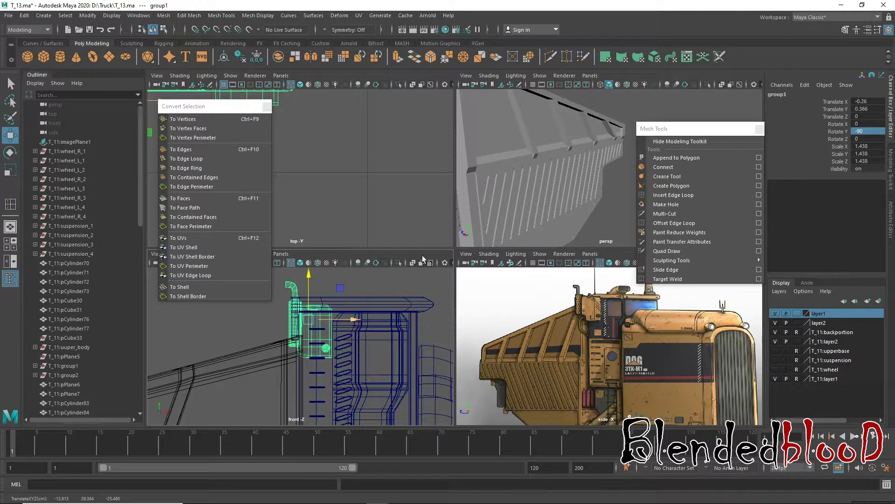
- Frame group1 in perspective and nudge it along Z toward the cab
key(f)
key(space)
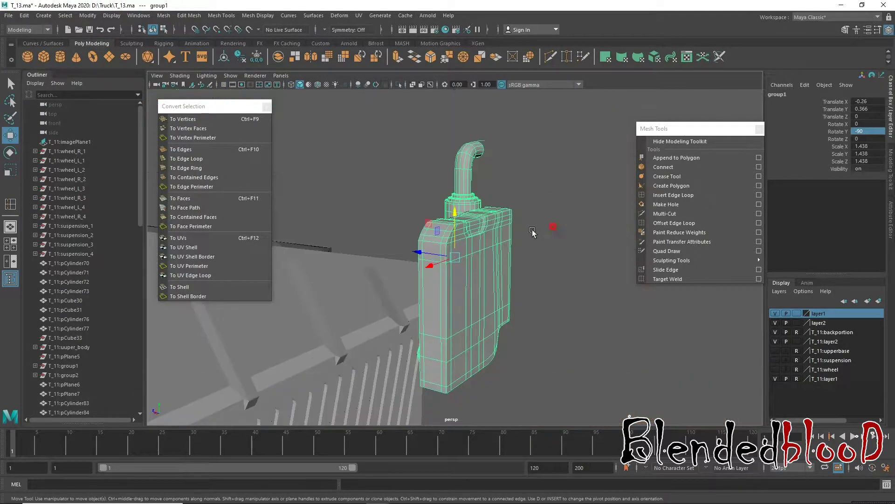
scroll(532, 232, down, 3)
alt+drag(533, 254, 252, 294)
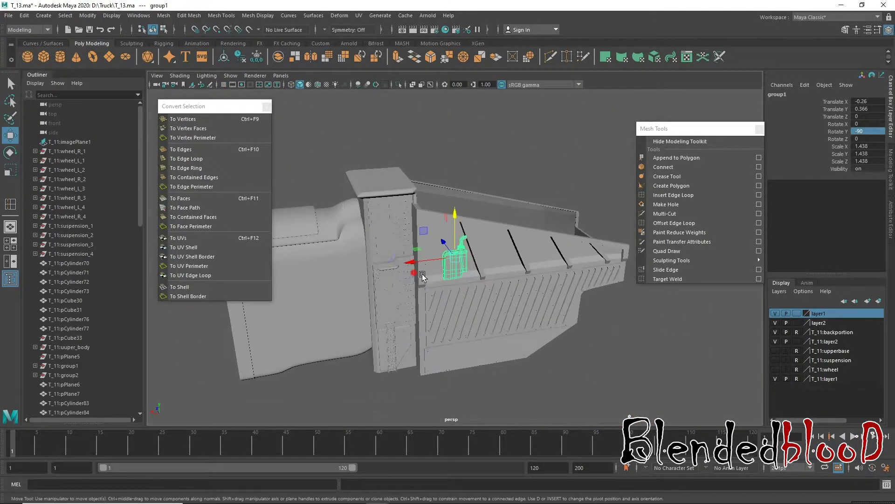
key(f)
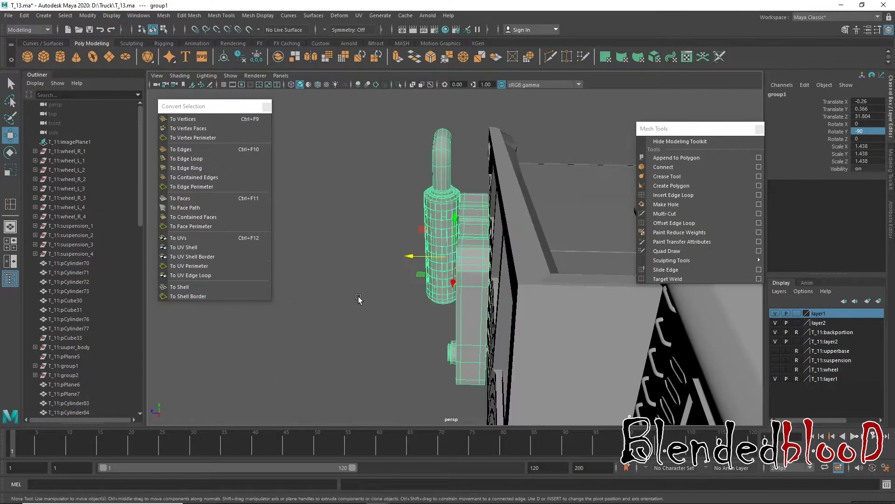
alt+drag(359, 295, 447, 276)
middle_drag(447, 275, 585, 274)
mouse_move(584, 290)
alt+mouse_down()
mouse_move(417, 266)
mouse_move(432, 264)
alt+mouse_up()
alt+drag(398, 292, 465, 239)
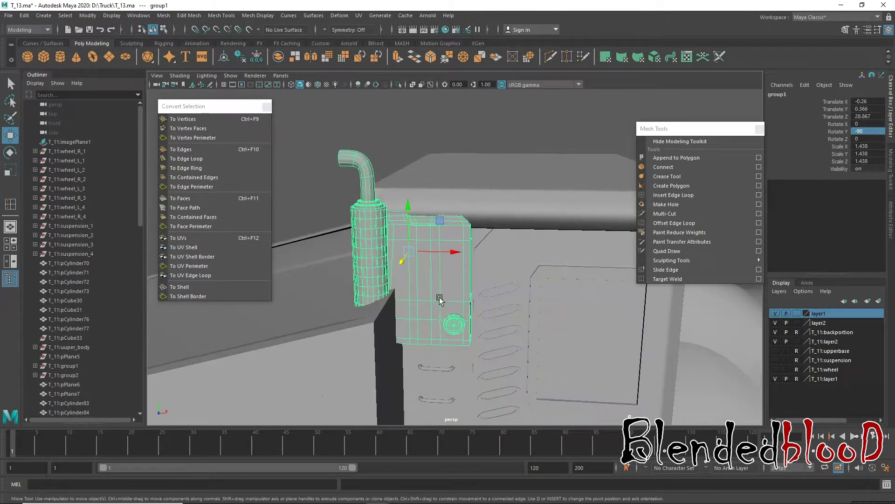
- Recentre the perspective view and turn on wireframe over shaded display
key(space)
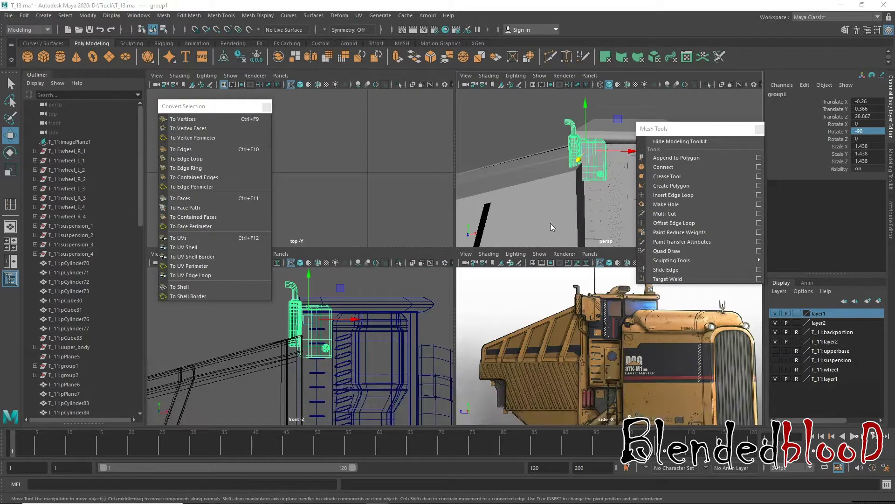
key(space)
alt+middle_drag(520, 220, 427, 264)
alt+drag(427, 264, 406, 252)
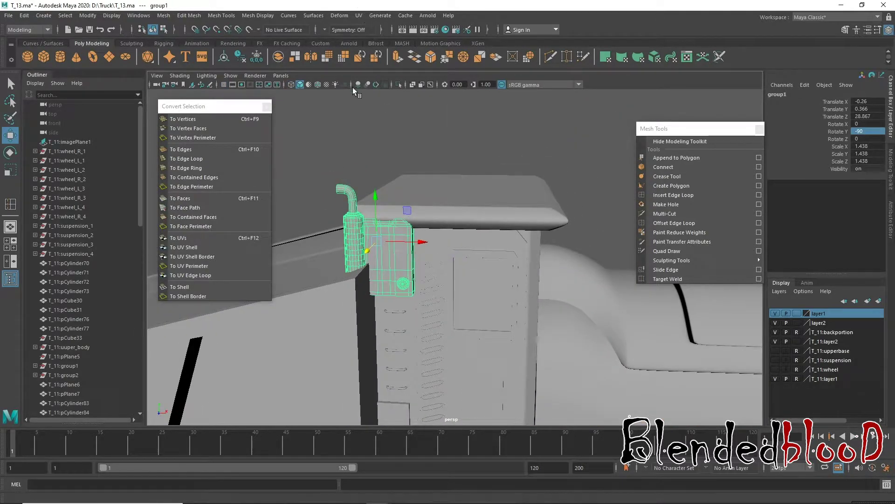
click(318, 85)
scroll(439, 270, up, 3)
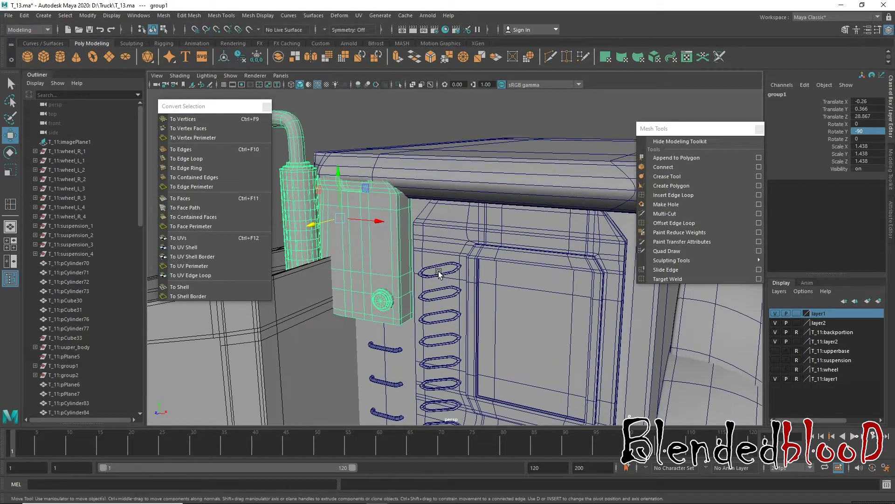
- Scale group1 to 1.197 and slide it along X against the cab side
drag(393, 228, 386, 225)
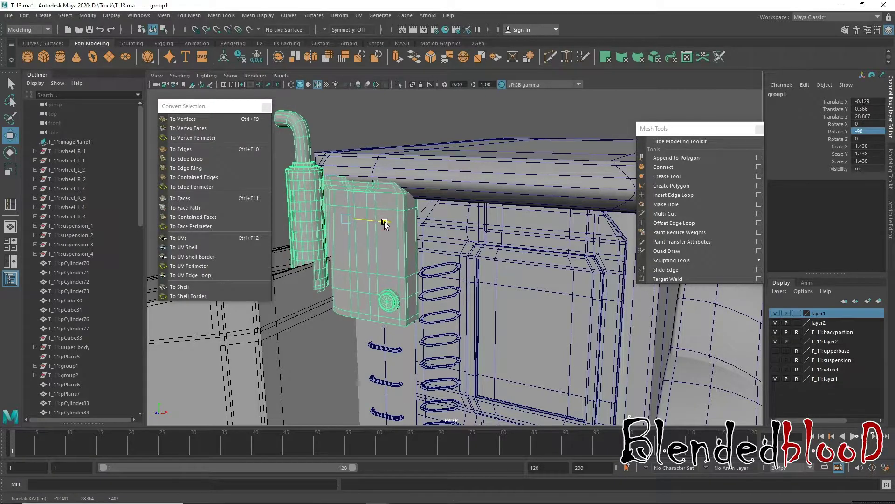
key(r)
drag(354, 219, 330, 215)
key(w)
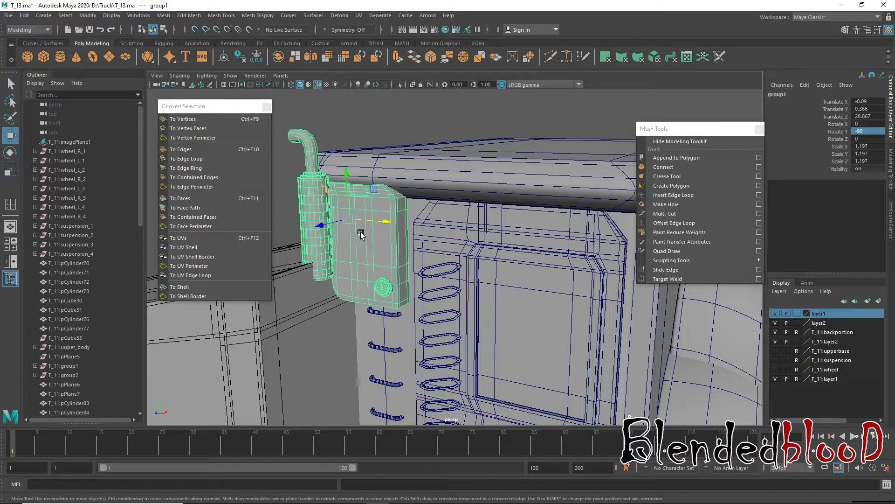
mouse_move(388, 223)
mouse_down()
mouse_move(382, 259)
mouse_move(442, 298)
mouse_move(442, 264)
mouse_up()
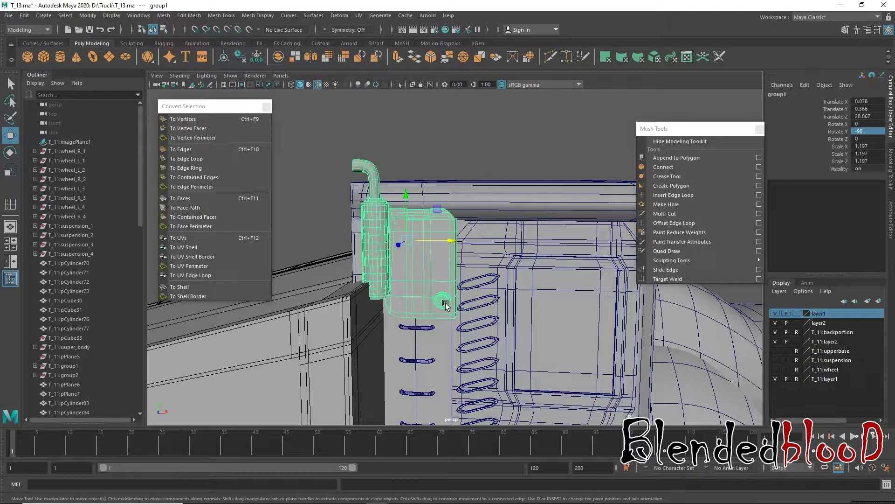
mouse_move(447, 280)
alt+mouse_down()
mouse_move(445, 252)
mouse_move(464, 250)
mouse_move(438, 252)
mouse_move(425, 273)
mouse_move(446, 252)
mouse_move(454, 290)
alt+mouse_up()
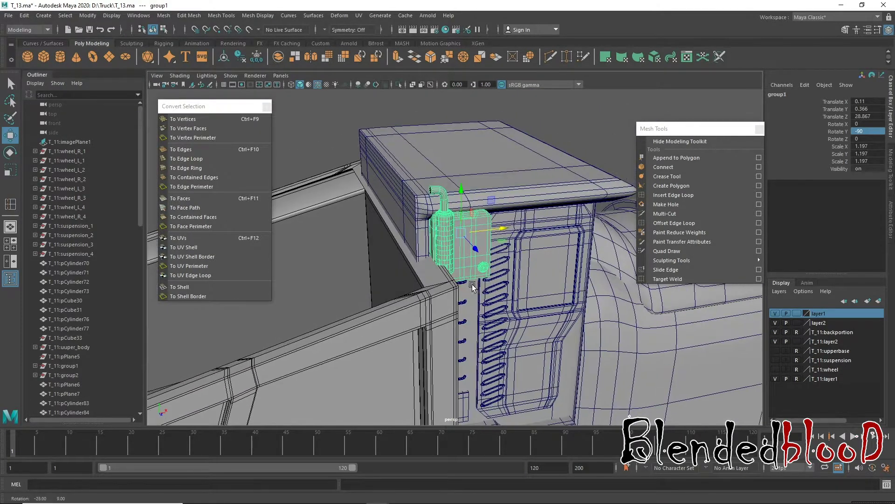
- Refresh the layer visibility and put frame rail pCube47 into vertex mode
click(454, 290)
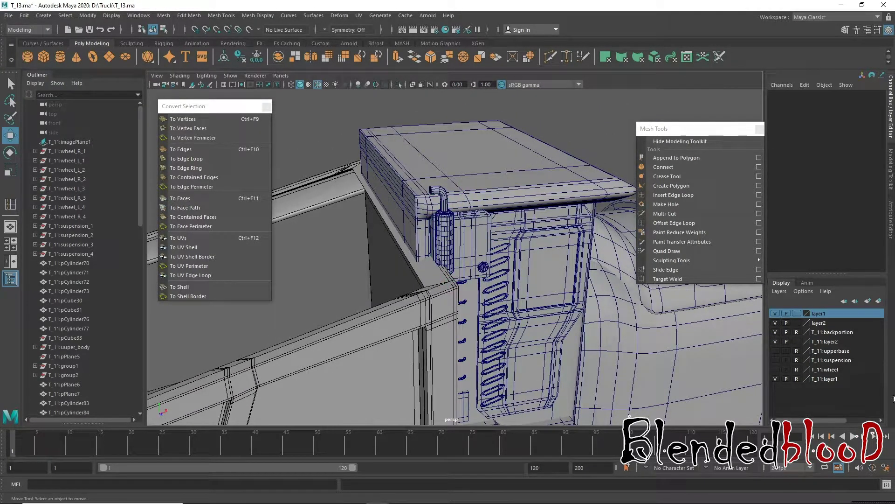
click(774, 342)
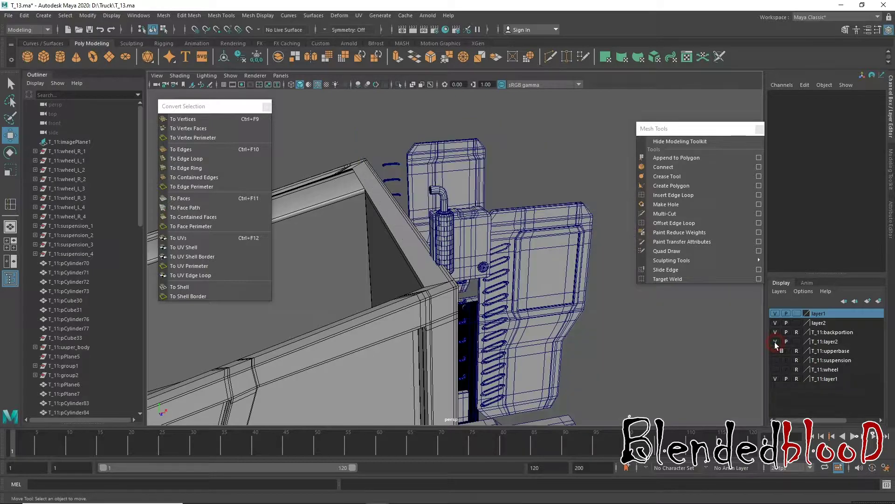
click(774, 332)
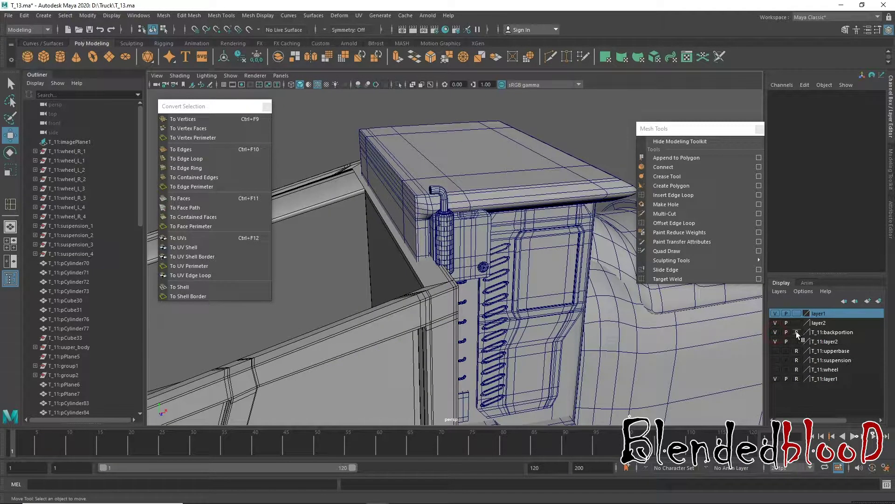
click(443, 295)
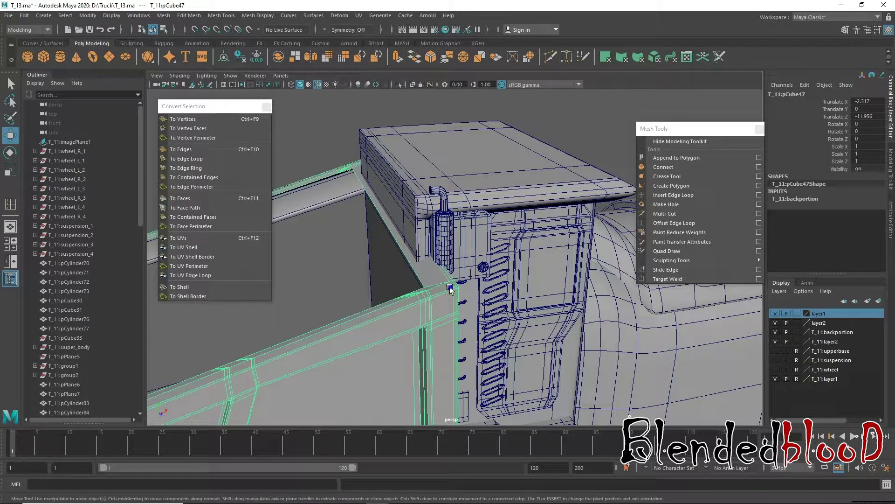
right_click(450, 288)
click(433, 250)
- Marquee pCube47's end vertices in the front view and nudge them left along X
key(space)
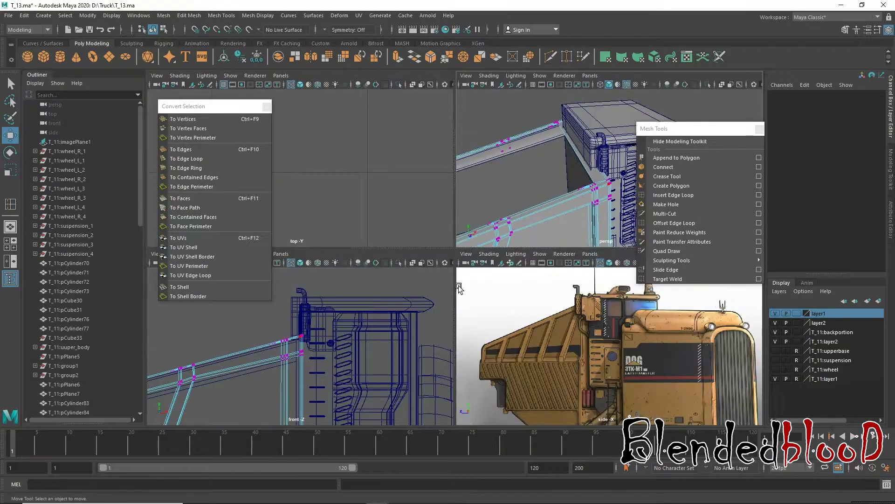
key(space)
scroll(467, 353, down, 3)
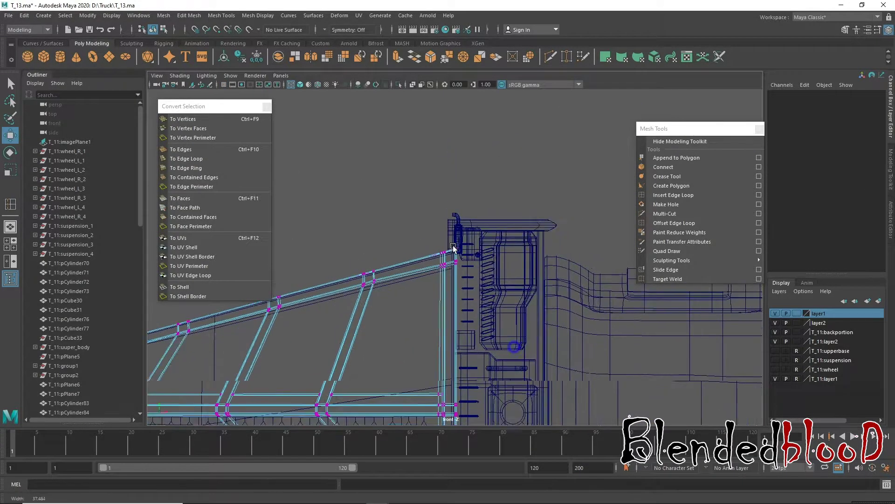
scroll(404, 178, down, 2)
scroll(452, 226, down, 2)
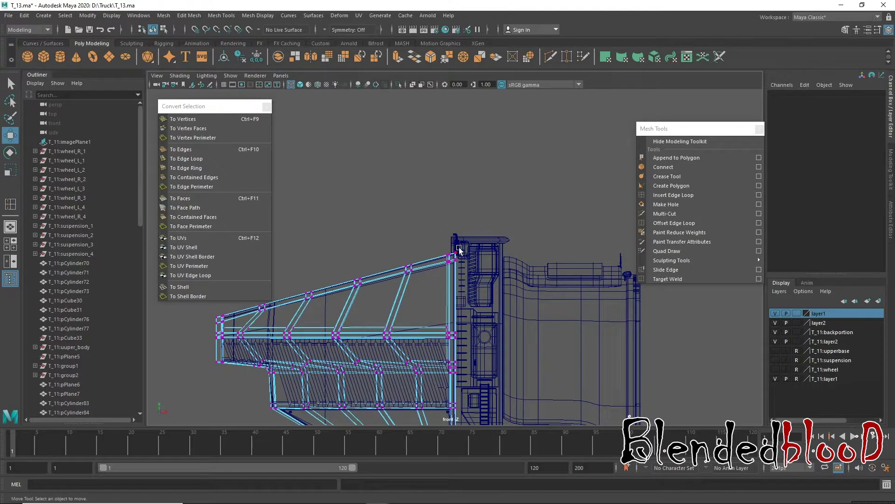
drag(453, 242, 474, 432)
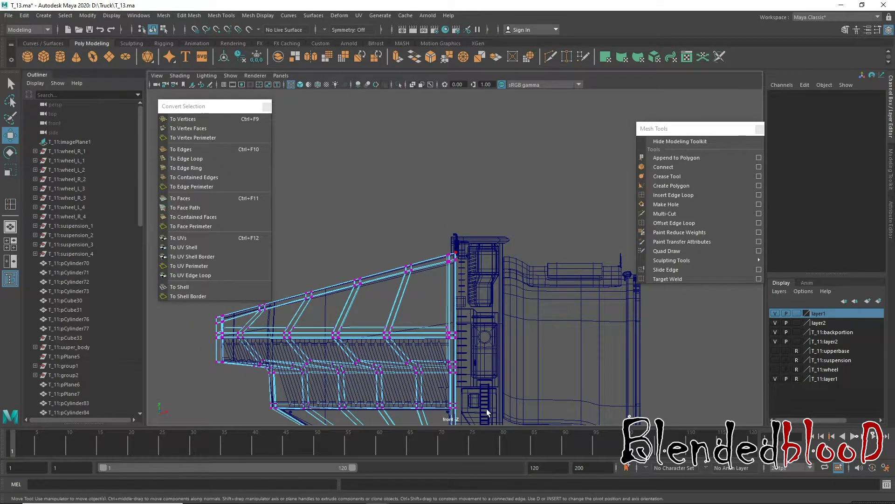
key(f)
scroll(485, 279, up, 2)
scroll(499, 336, up, 1)
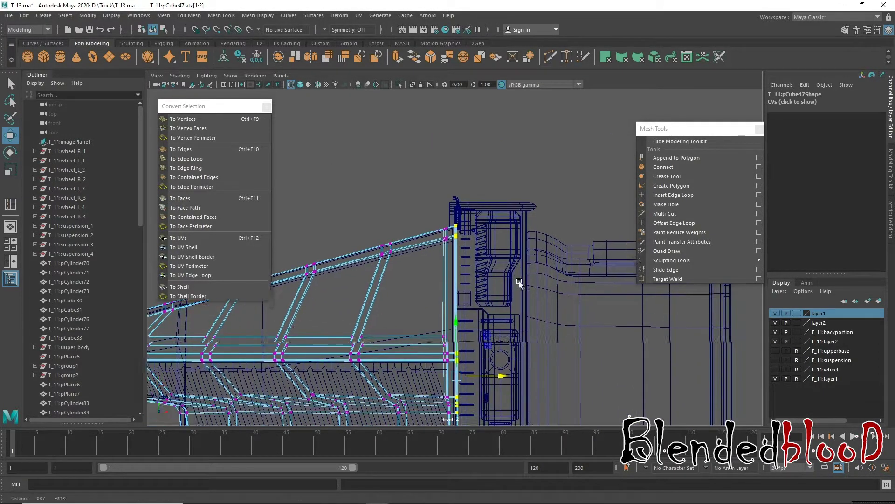
drag(502, 357, 499, 356)
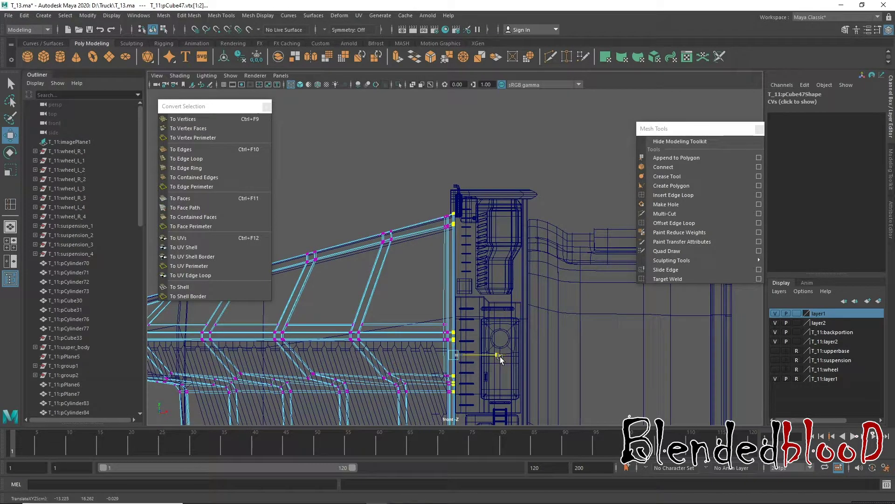
- Select group1 in the Outliner and move it left to X 0.057
right_drag(438, 233, 492, 186)
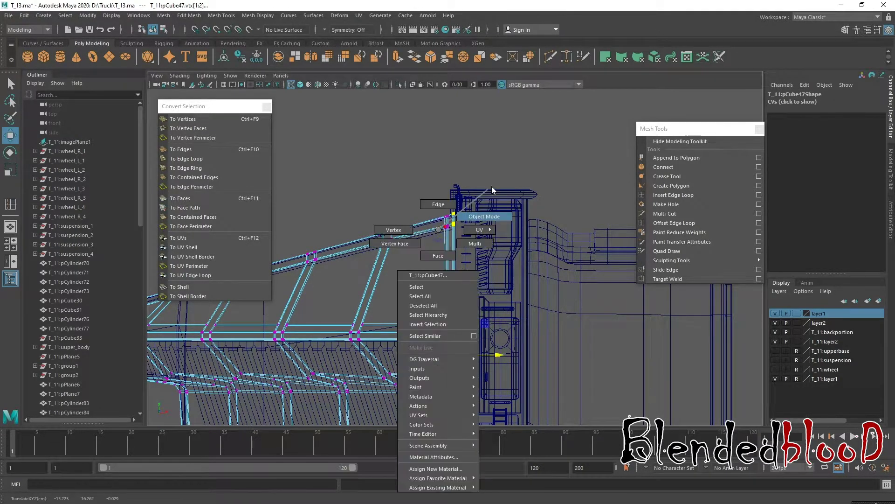
click(503, 162)
click(464, 208)
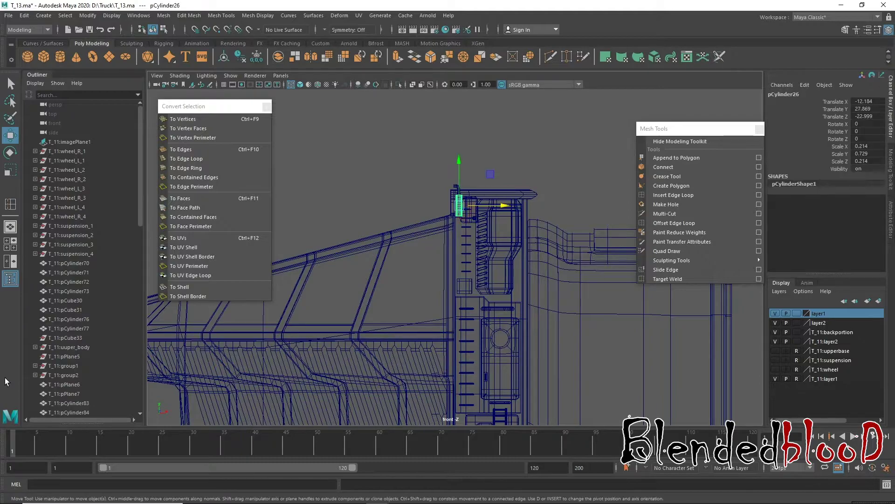
drag(141, 226, 140, 411)
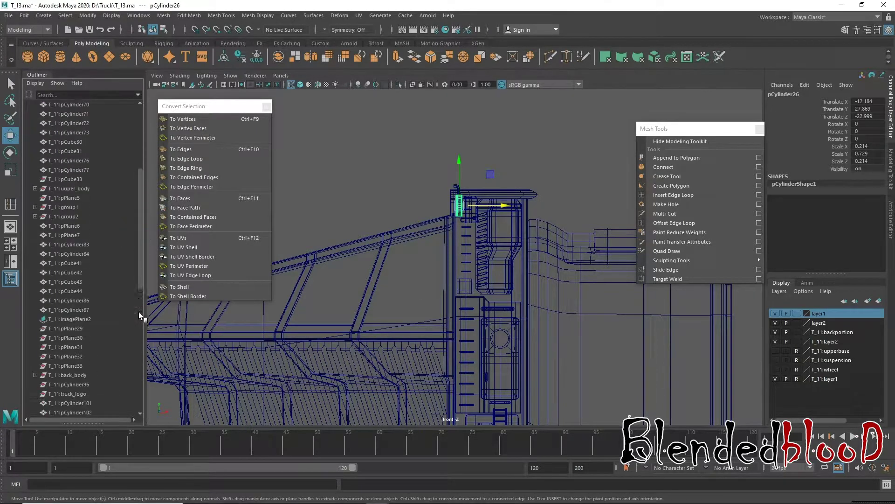
click(57, 384)
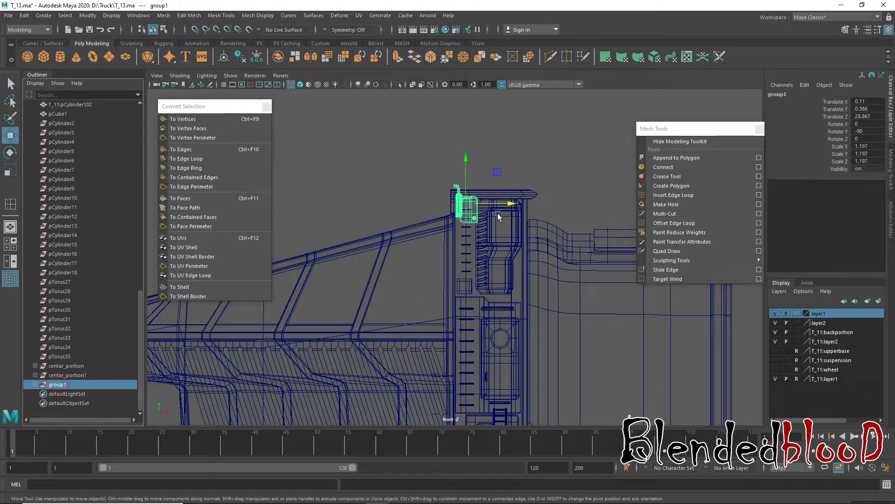
key(f)
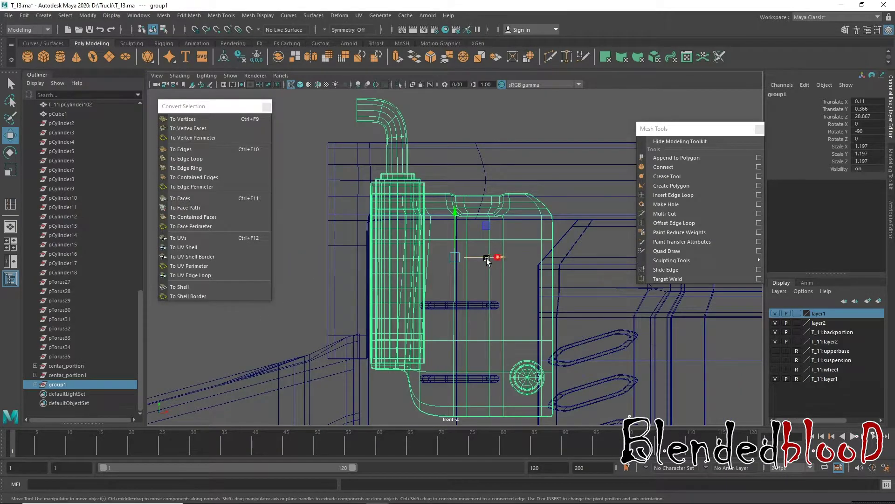
mouse_move(494, 258)
mouse_down()
mouse_move(477, 258)
mouse_move(495, 255)
mouse_move(508, 237)
mouse_move(518, 243)
mouse_move(474, 259)
mouse_move(573, 294)
mouse_move(506, 230)
mouse_move(520, 268)
mouse_move(534, 258)
mouse_up()
key(space)
key(space)
click(481, 255)
key(space)
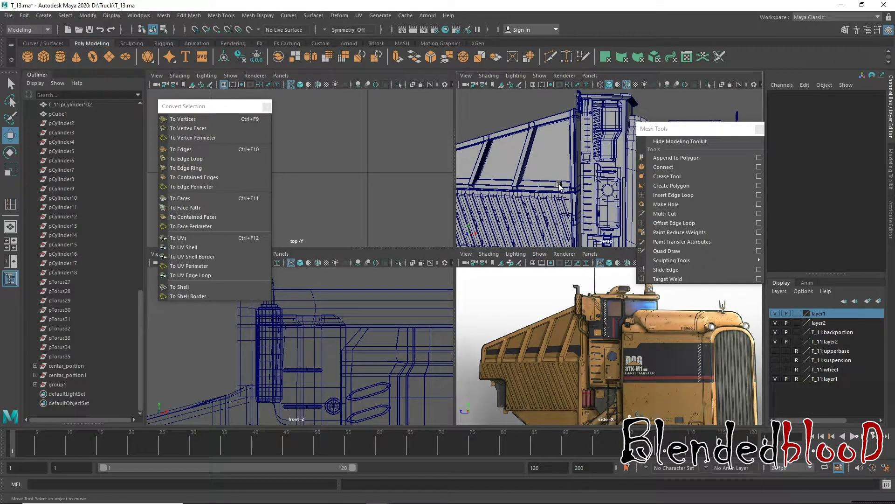
- Orbit around group1 and the exhaust pipe, inspecting group1 and pCylinder26
alt+drag(572, 171, 559, 176)
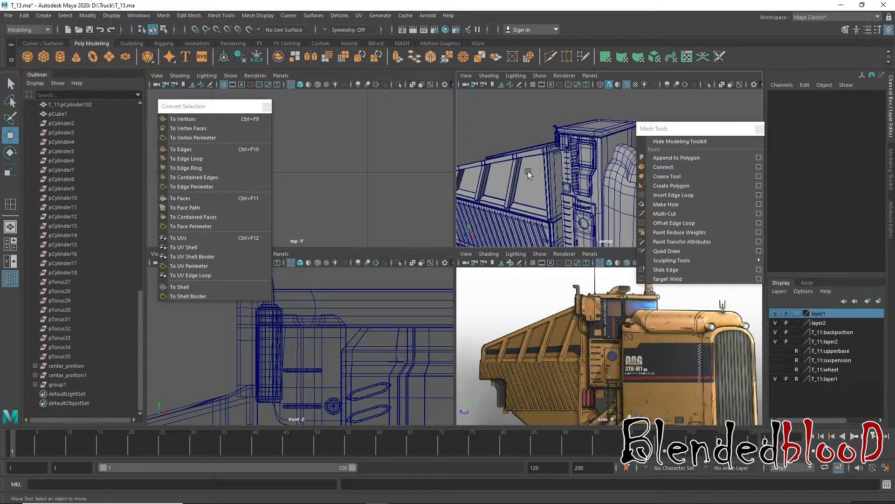
click(65, 385)
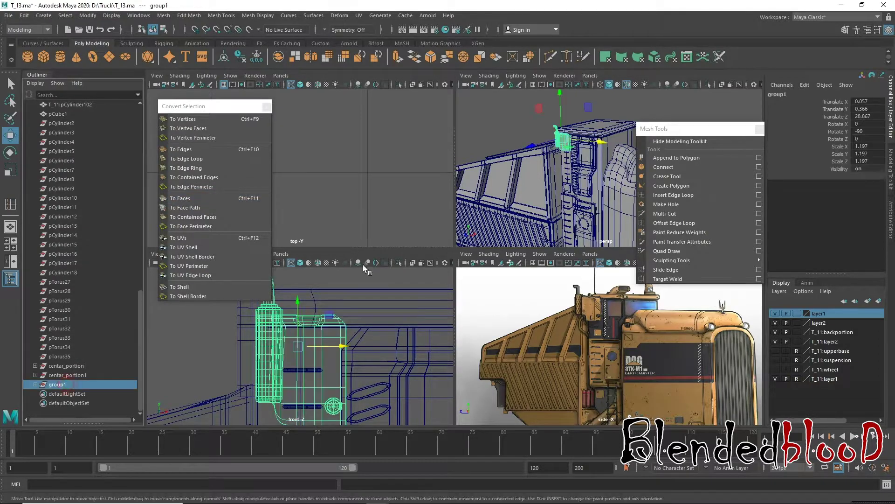
mouse_move(555, 170)
alt+mouse_down()
mouse_move(572, 161)
mouse_move(618, 219)
mouse_move(492, 190)
alt+mouse_up()
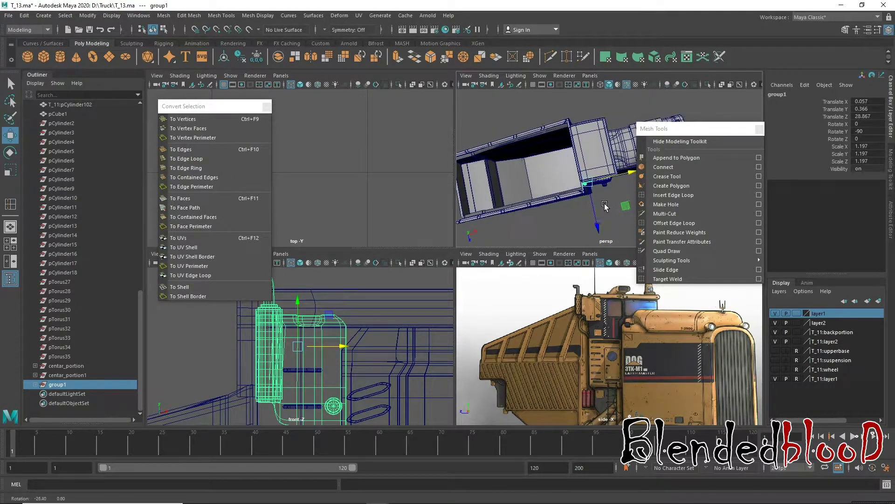
key(f)
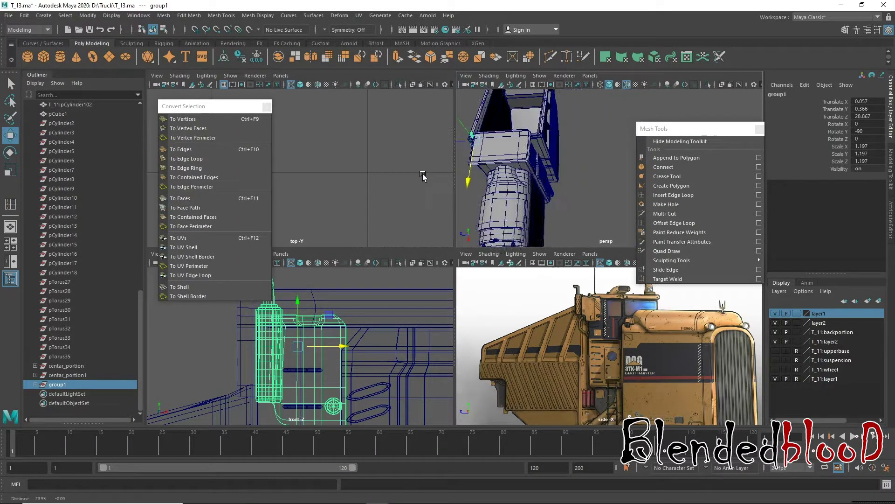
mouse_move(549, 178)
alt+mouse_down()
mouse_move(566, 169)
mouse_move(604, 178)
alt+mouse_up()
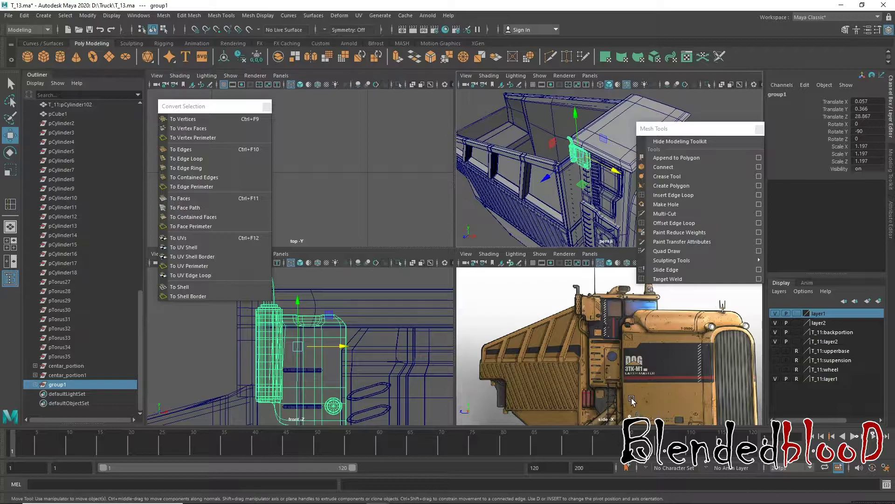
click(576, 168)
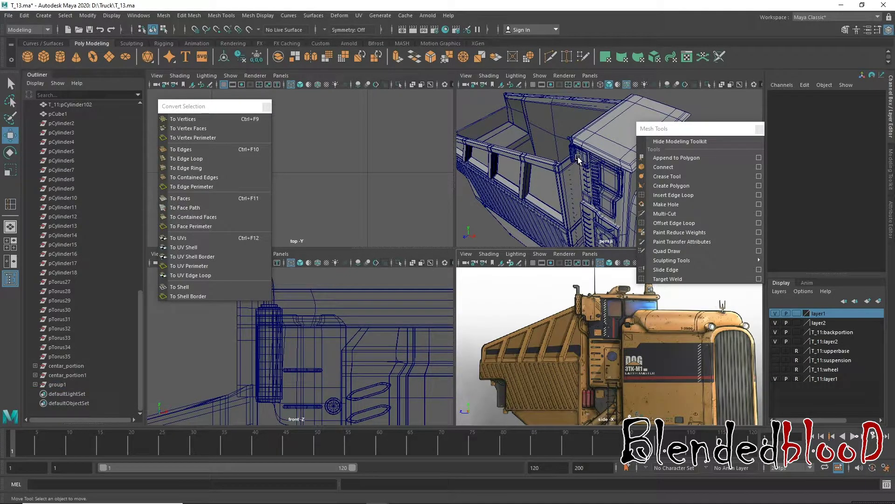
click(577, 155)
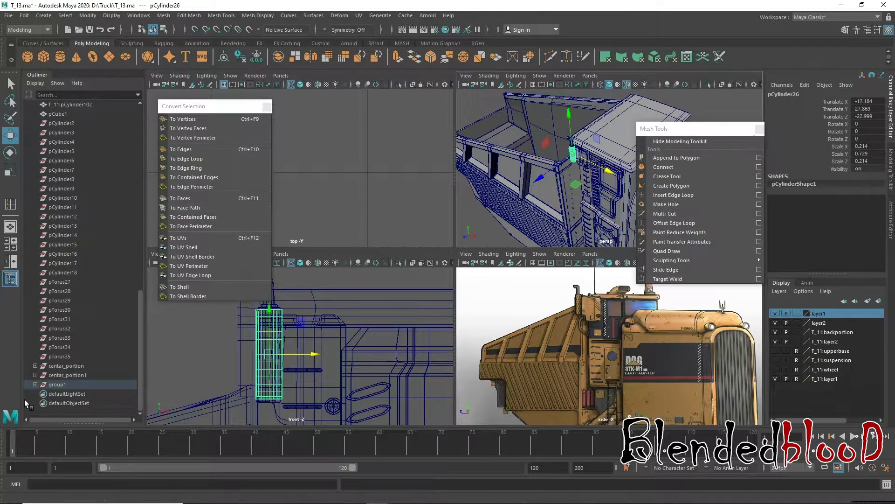
key(shift+p)
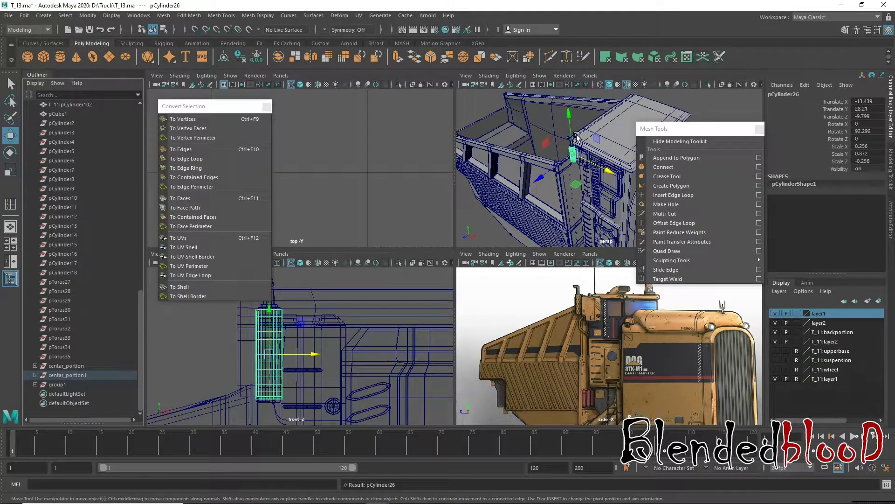
click(58, 384)
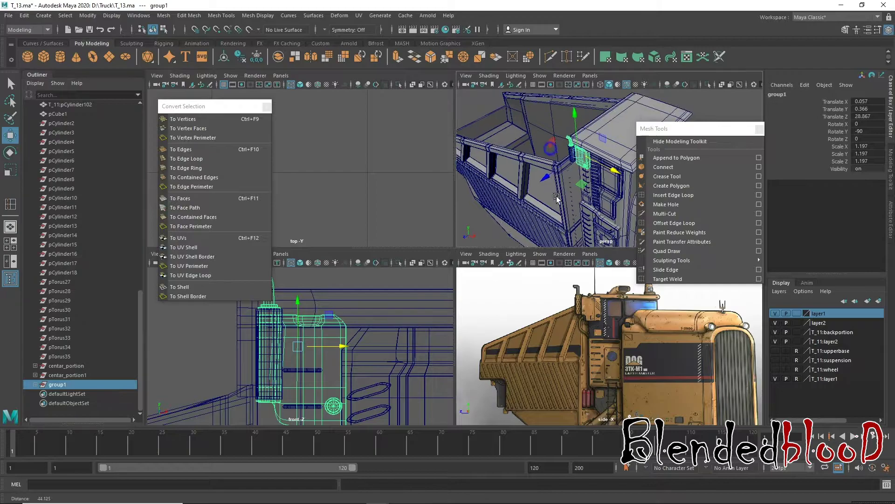
scroll(537, 163, up, 5)
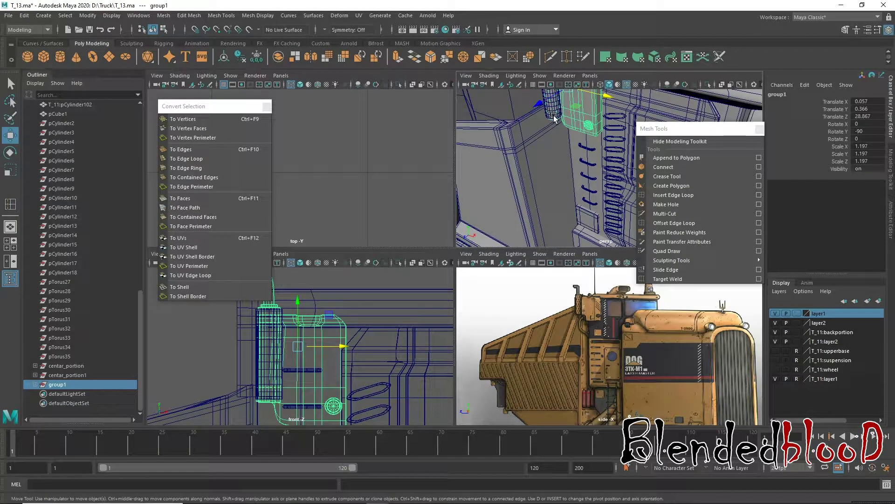
alt+drag(554, 118, 553, 193)
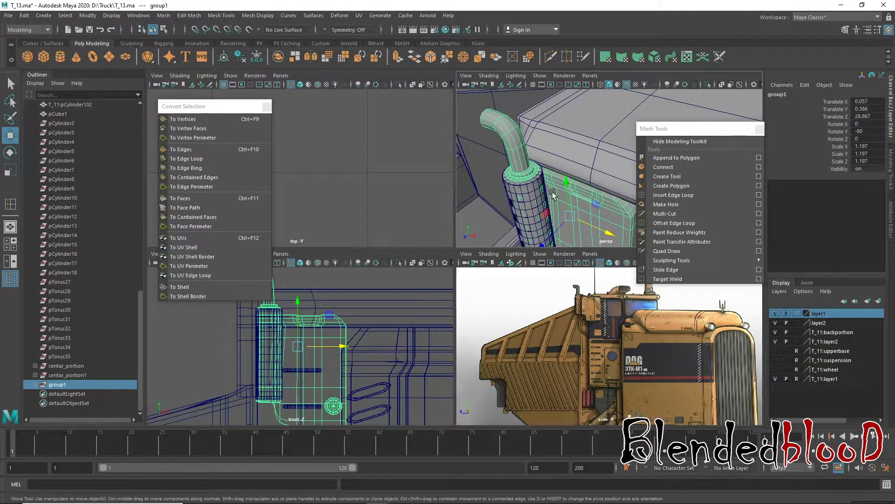
- Reparent pCylinder26 from centar_portion1 into group1 in the Outliner
click(529, 191)
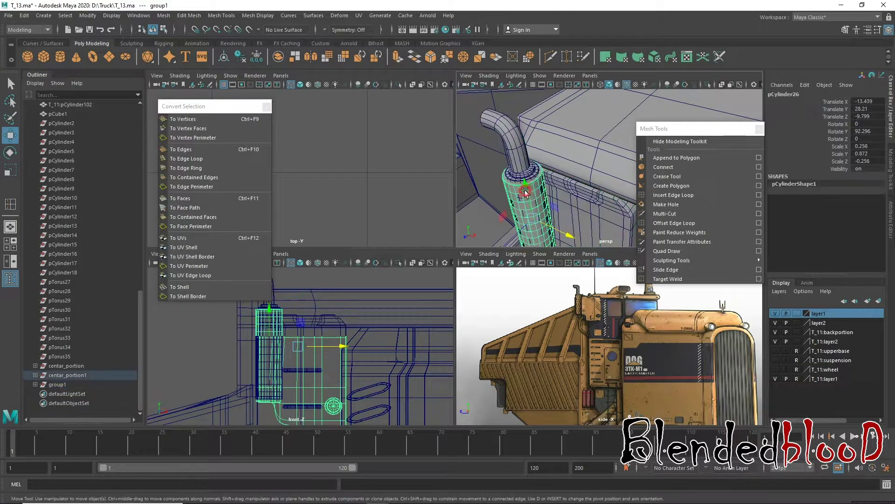
click(76, 376)
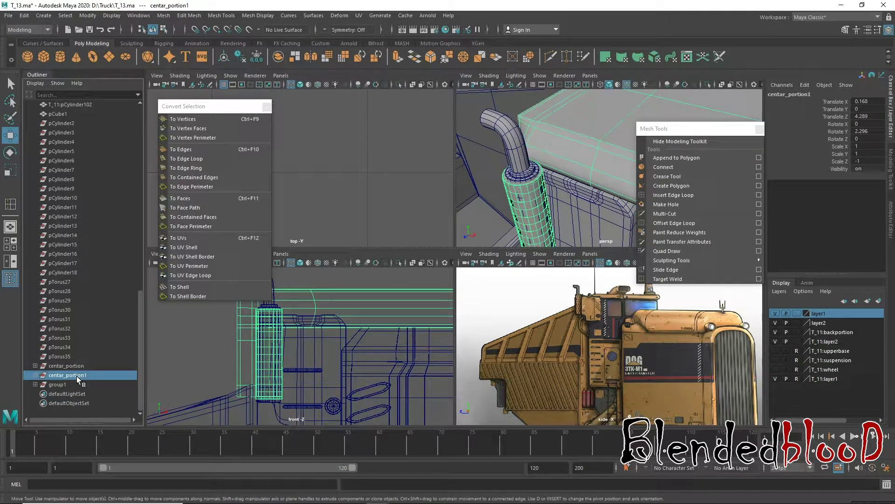
click(36, 375)
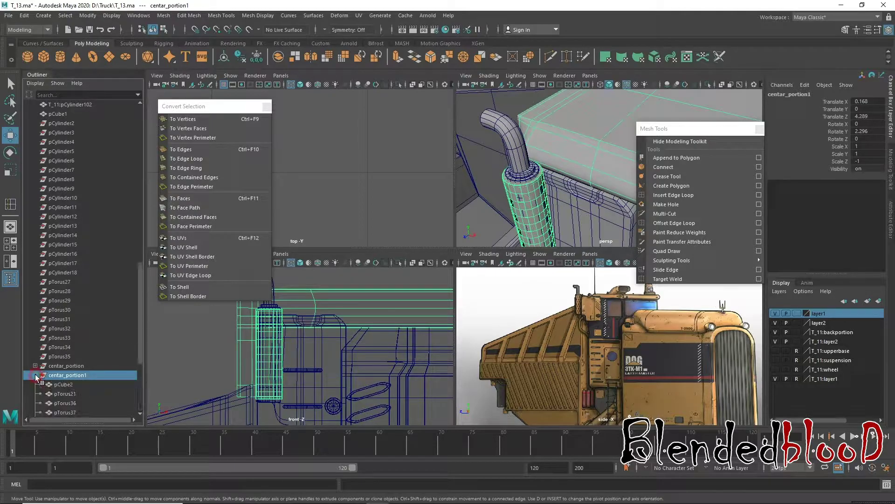
click(532, 198)
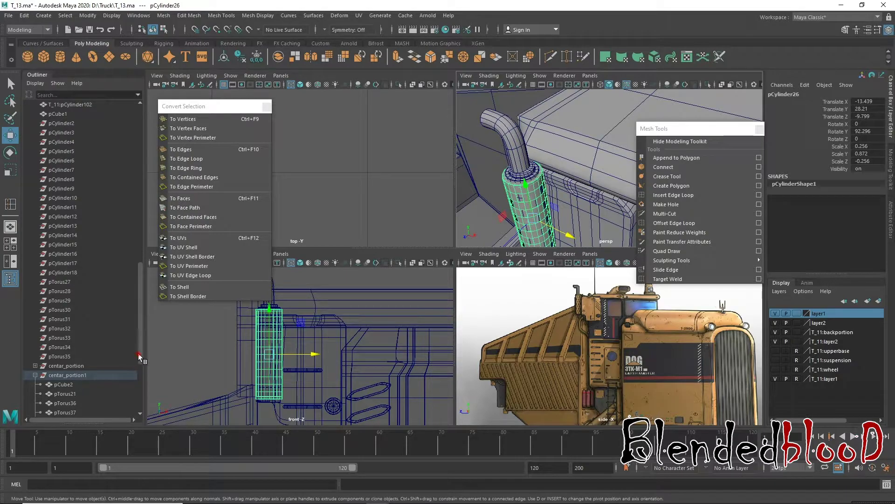
drag(138, 353, 139, 402)
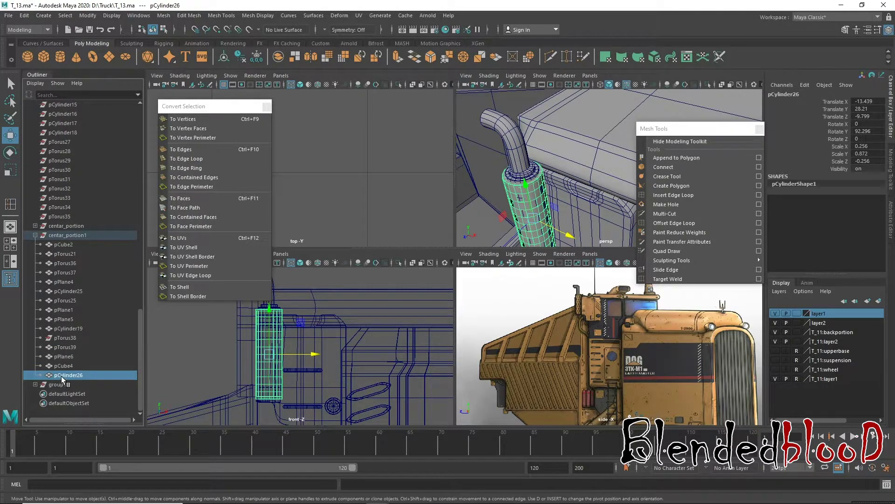
middle_drag(61, 375, 61, 386)
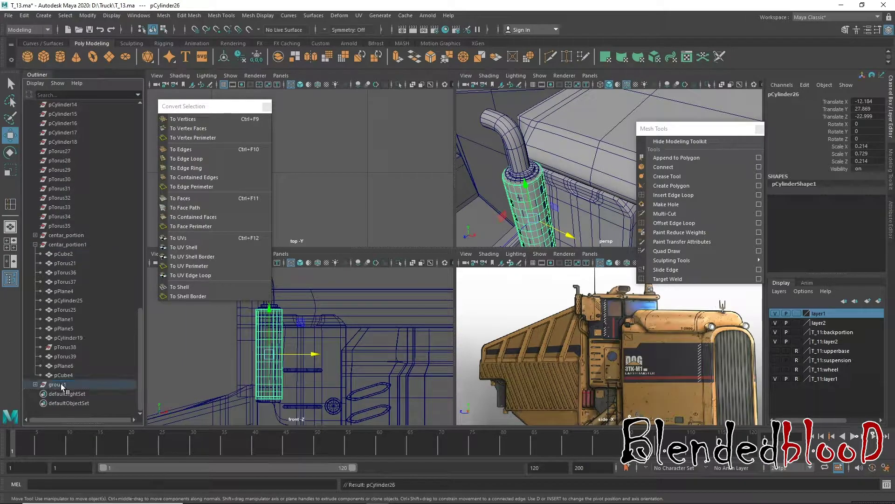
click(36, 245)
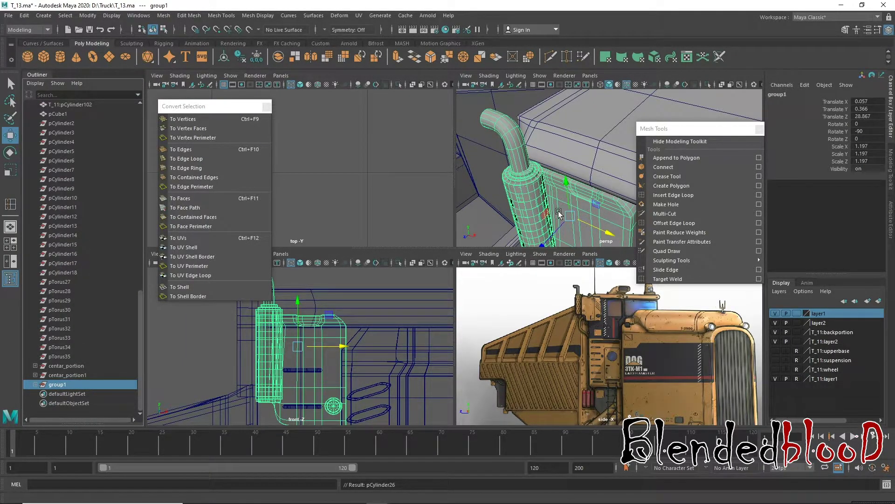
mouse_move(559, 214)
alt+mouse_down()
mouse_move(562, 198)
mouse_move(571, 204)
alt+mouse_up()
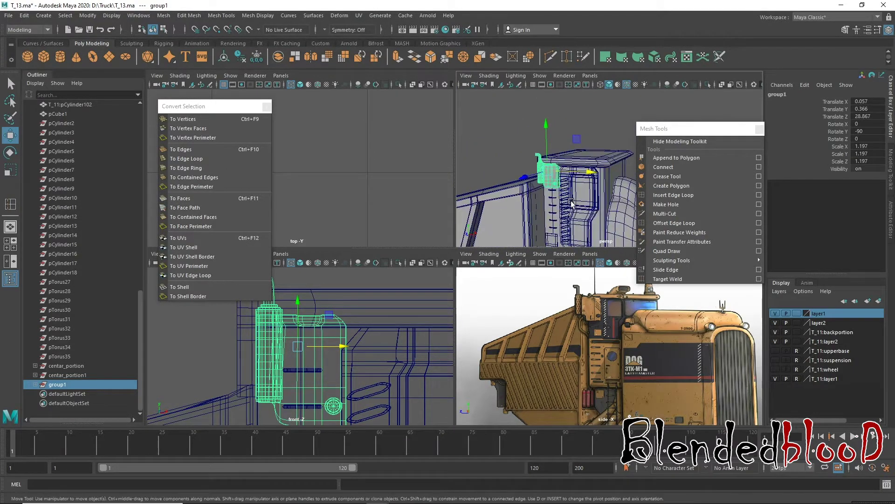
- Scale the exhaust group uniformly to 1.408 and lower it on the cab side
key(r)
drag(549, 171, 552, 192)
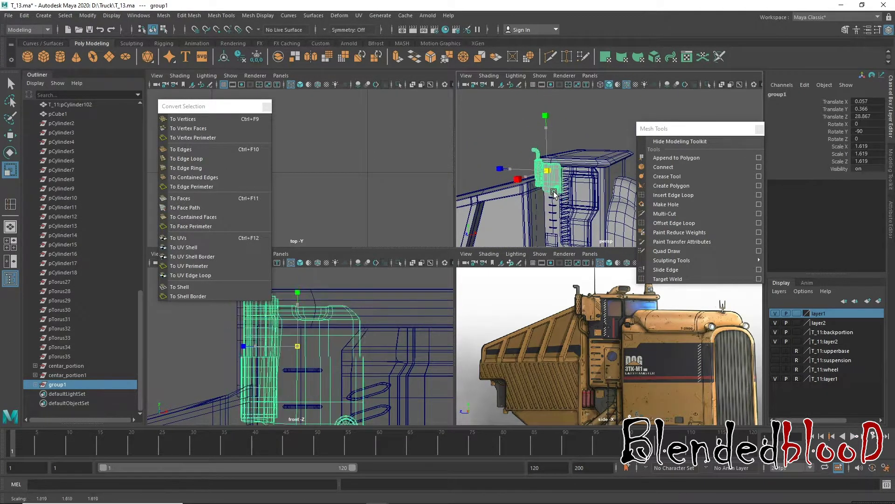
key(w)
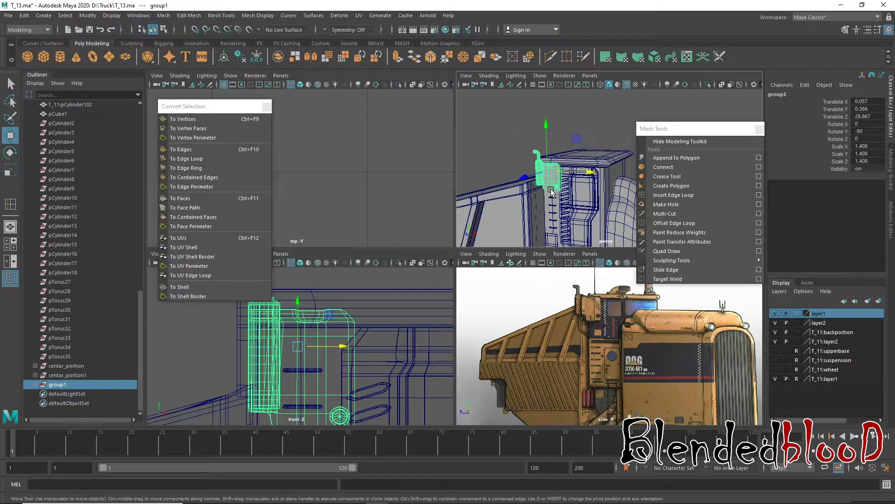
alt+middle_drag(552, 192, 575, 185)
mouse_move(574, 186)
alt+mouse_down()
mouse_move(551, 196)
mouse_move(527, 182)
alt+mouse_up()
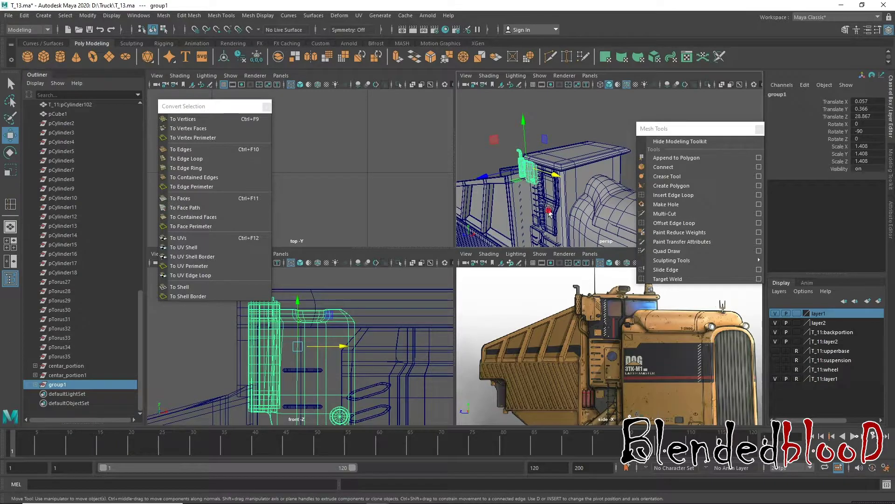
alt+drag(549, 213, 541, 140)
drag(543, 103, 522, 118)
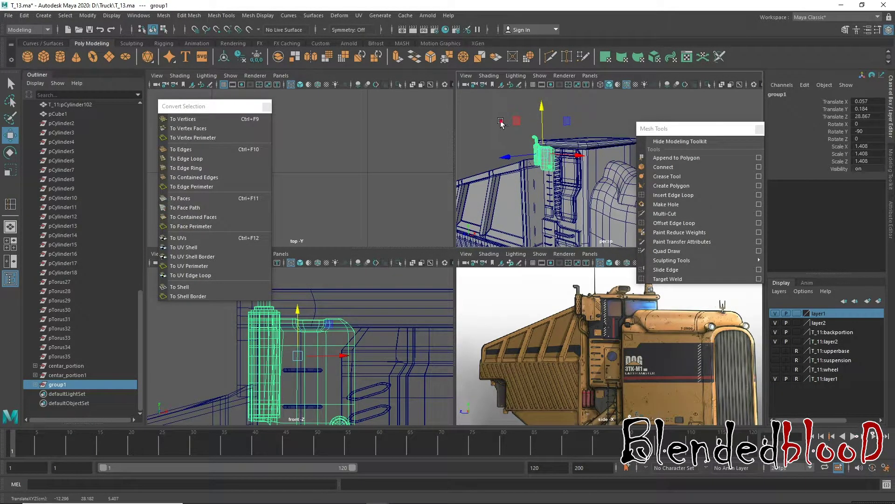
click(501, 124)
- Orbit around the cab to check the exhaust, then select frame mesh pCube47
alt+drag(541, 187, 562, 182)
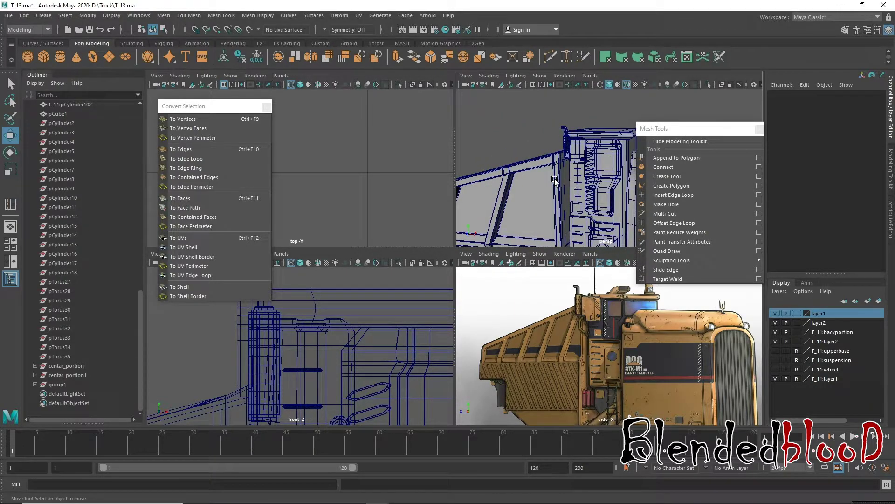
mouse_move(579, 209)
alt+mouse_down()
mouse_move(543, 179)
mouse_move(536, 196)
mouse_move(563, 181)
alt+mouse_up()
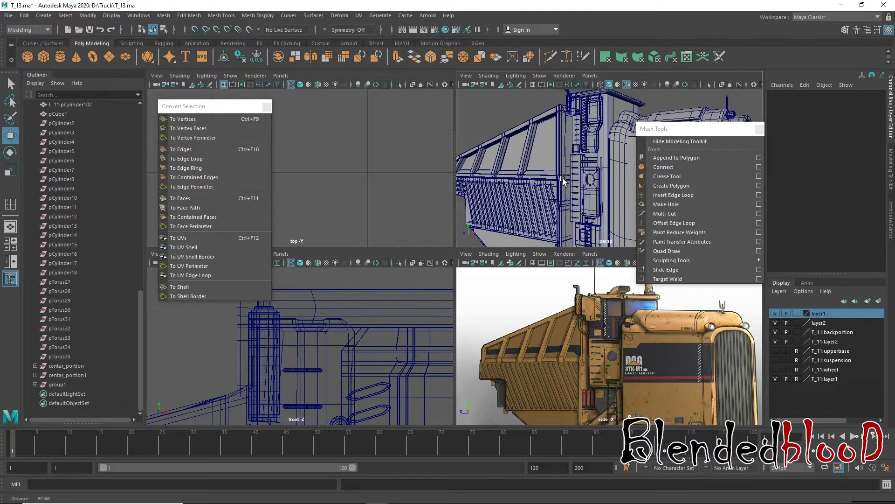
alt+drag(571, 199, 581, 152)
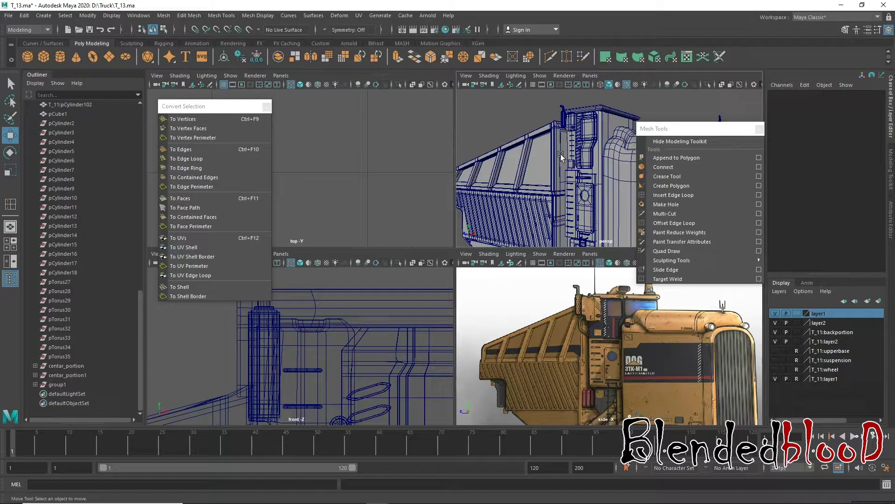
alt+drag(590, 186, 583, 169)
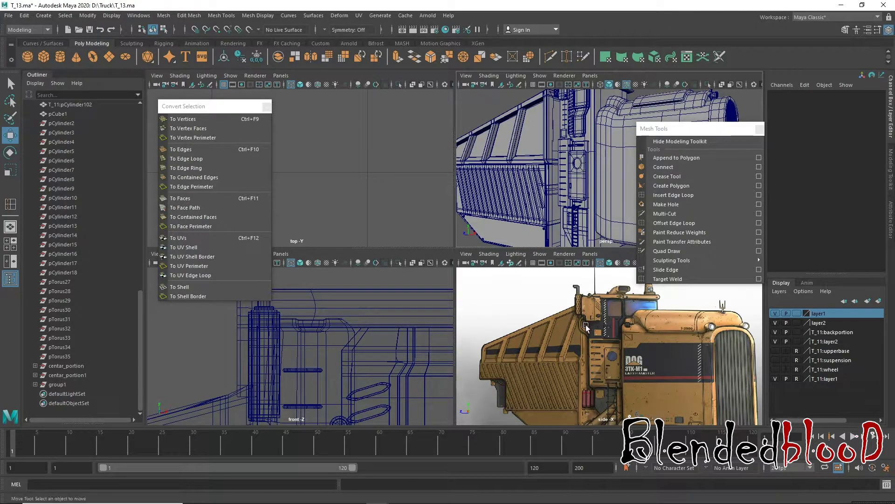
alt+drag(564, 200, 577, 189)
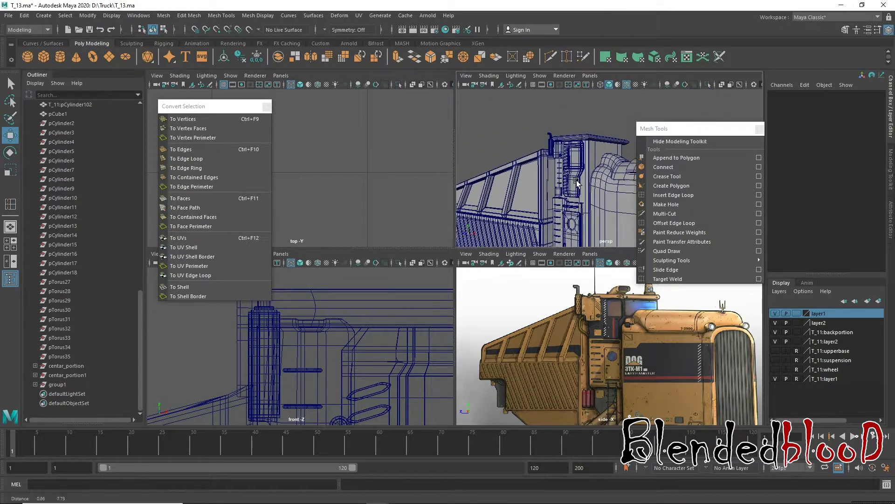
alt+drag(535, 147, 539, 173)
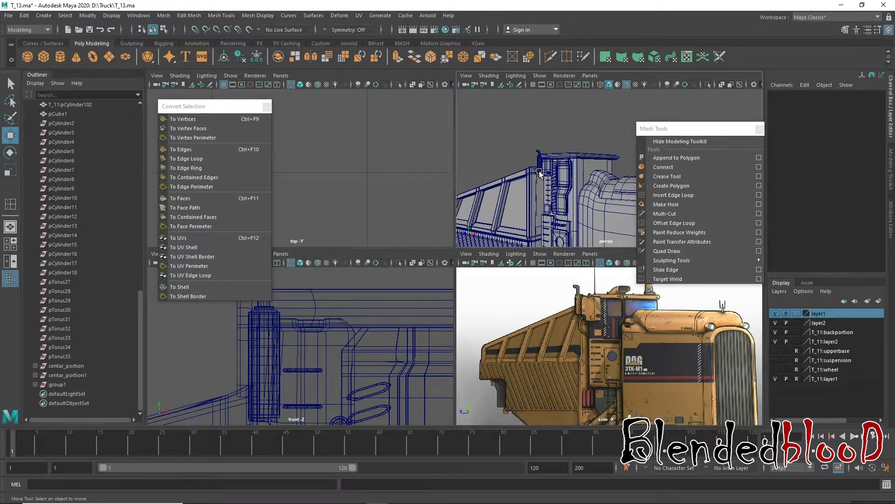
key(space)
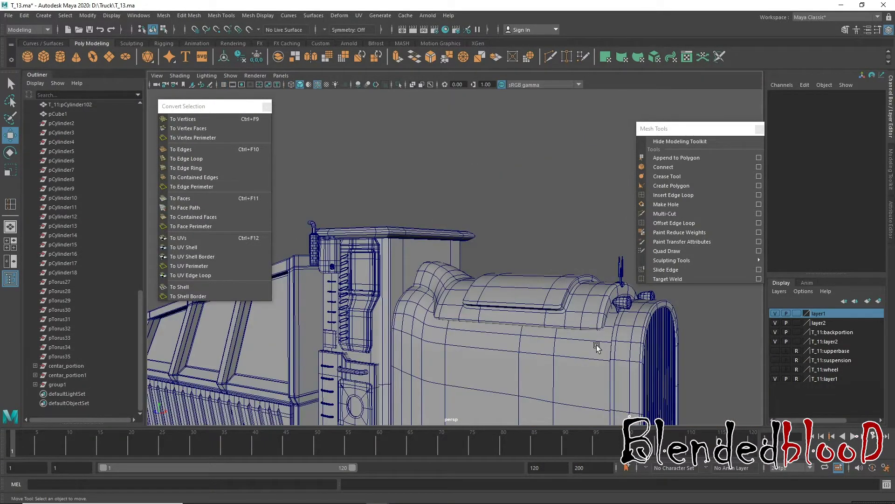
key(space)
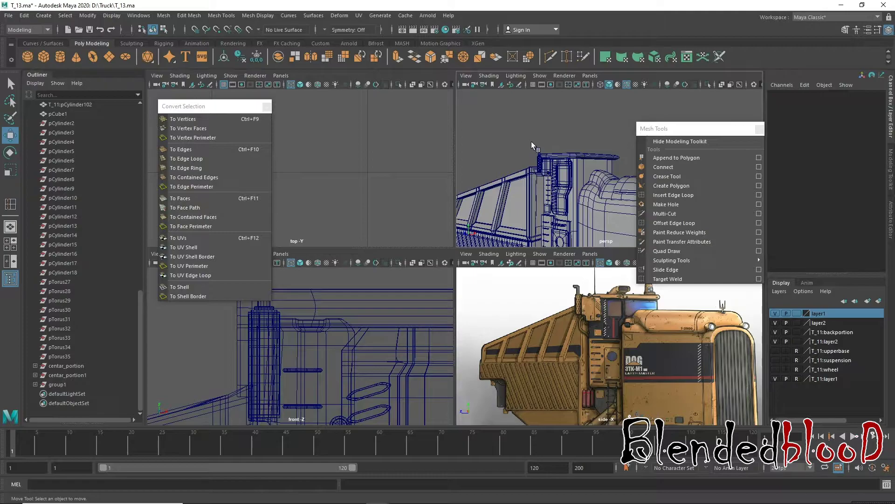
click(535, 154)
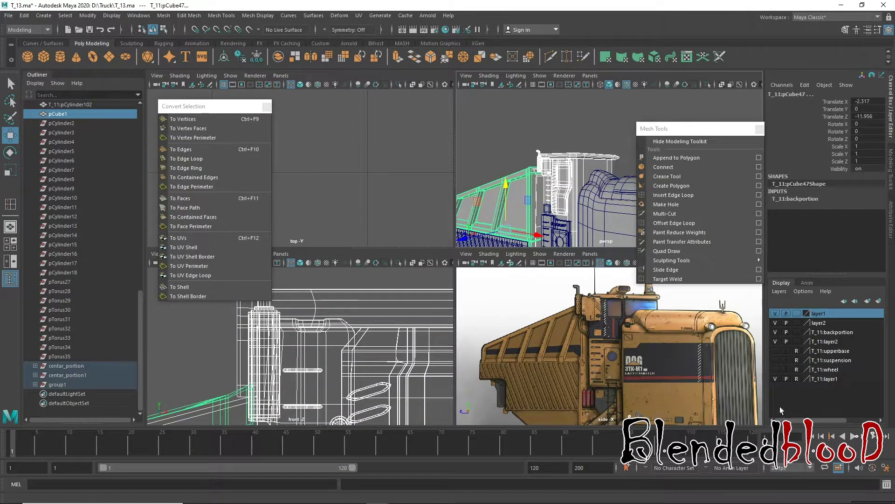
- Hide the T_11:backportion layer and review the layer1 and layer2 options
click(776, 331)
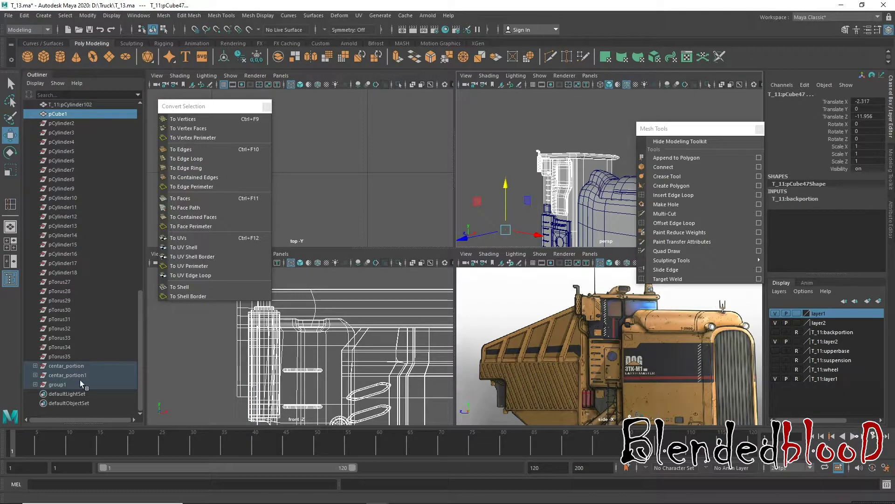
click(56, 384)
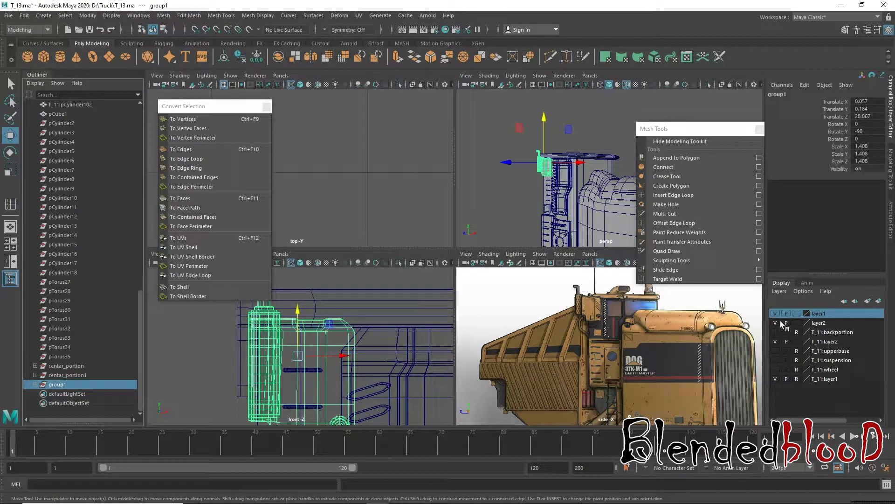
click(833, 322)
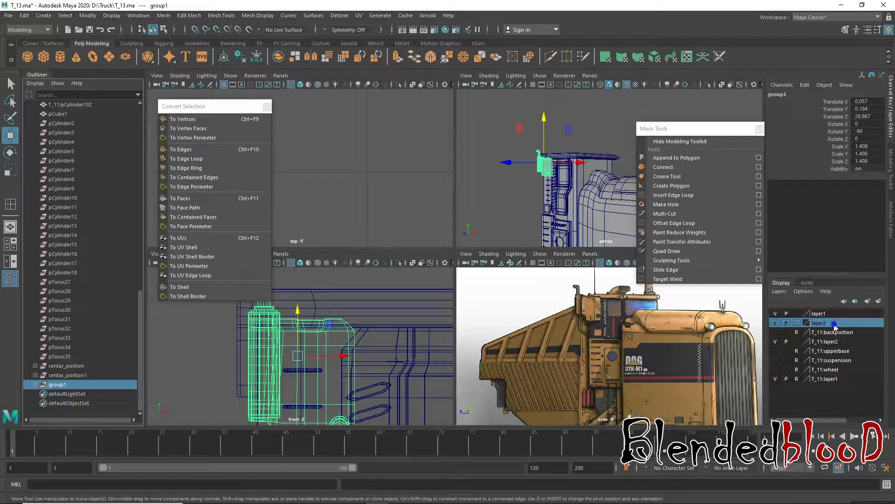
right_click(833, 323)
click(827, 313)
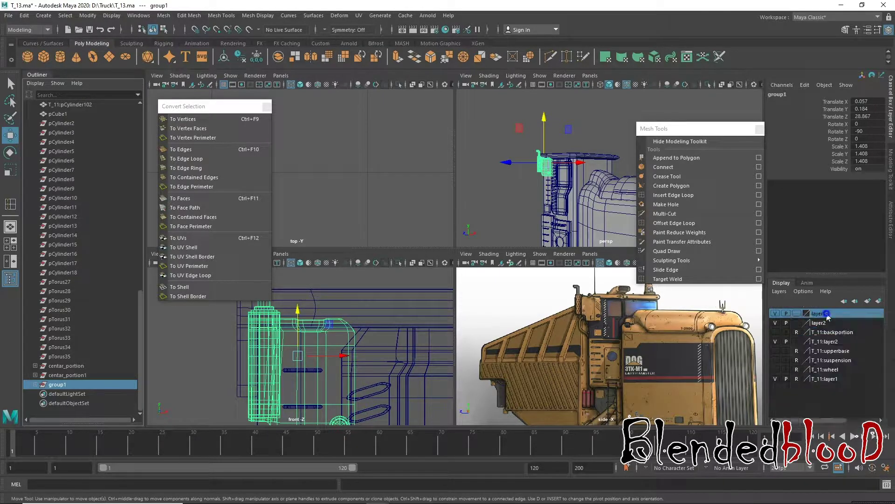
right_click(826, 313)
click(843, 335)
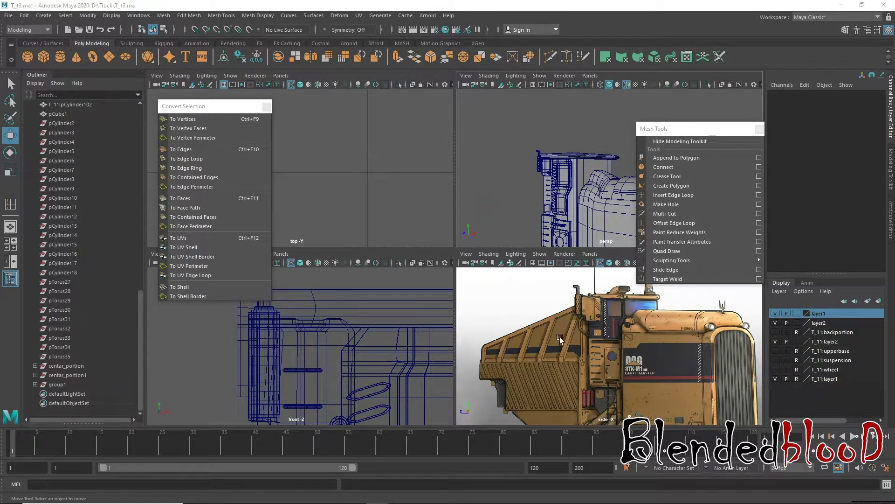
- Enlarge the side view, framing the cab in the concept reference
key(space)
scroll(410, 227, up, 3)
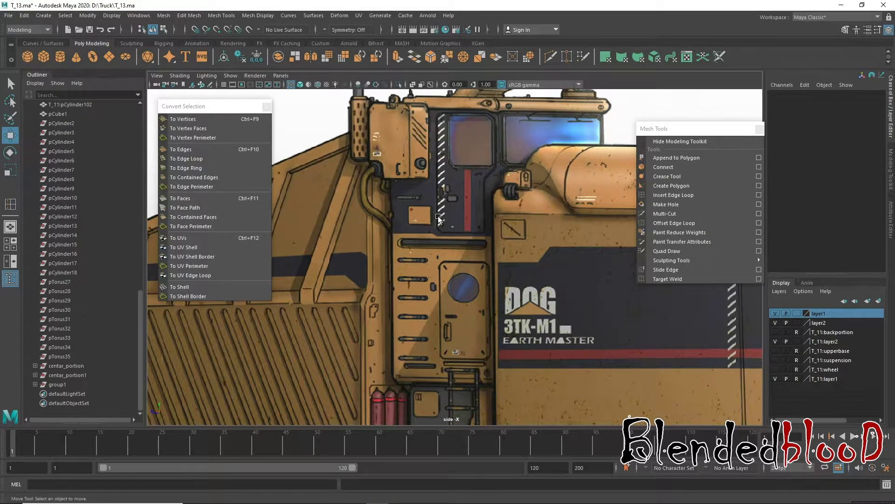
alt+middle_drag(439, 218, 415, 205)
key(space)
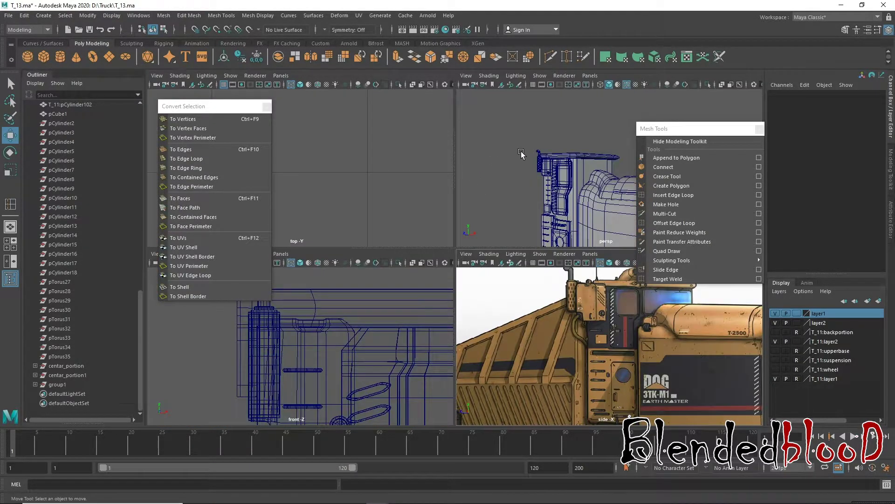
key(space)
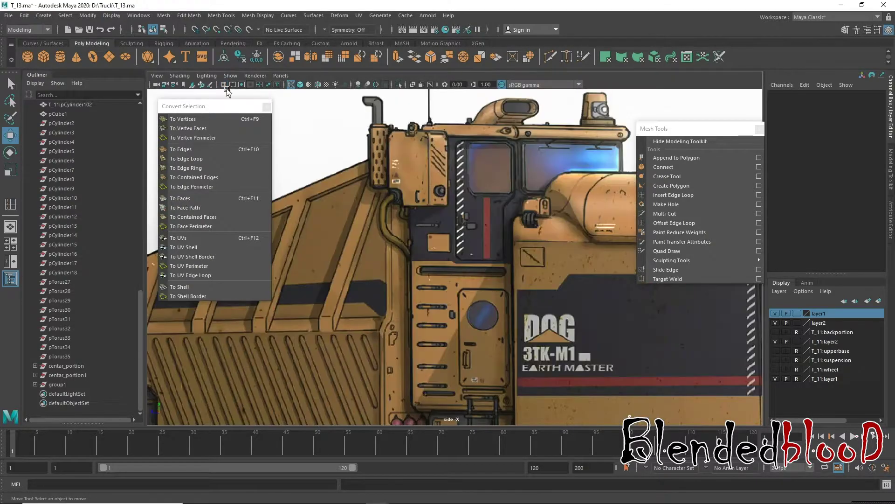
- Create a new cylinder and nudge it up and forward in the side view
click(63, 61)
scroll(555, 324, down, 5)
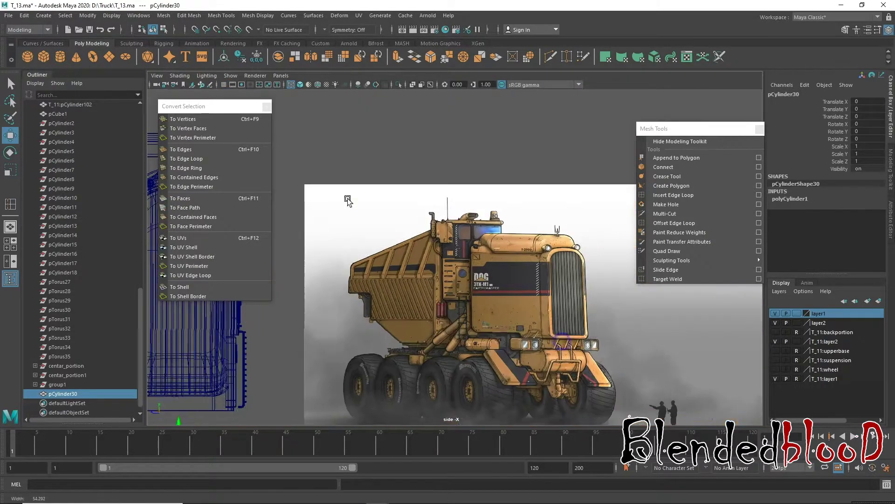
scroll(350, 233, down, 2)
scroll(313, 371, down, 2)
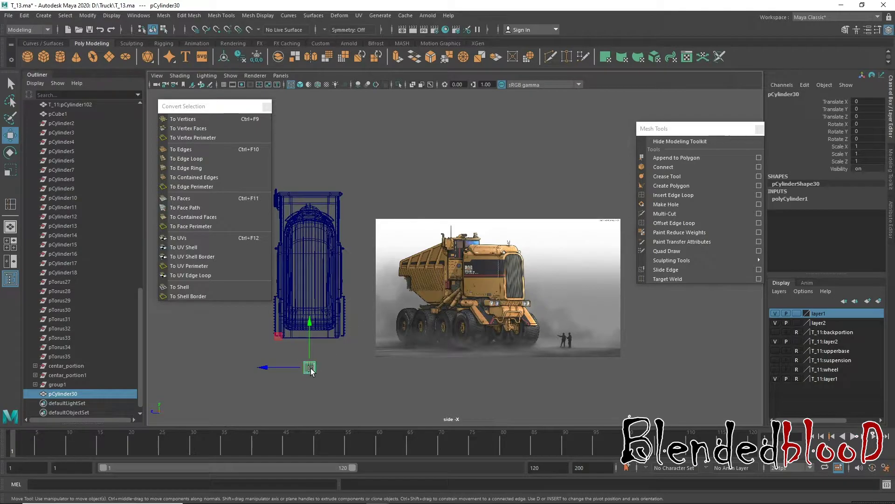
drag(311, 371, 305, 349)
key(space)
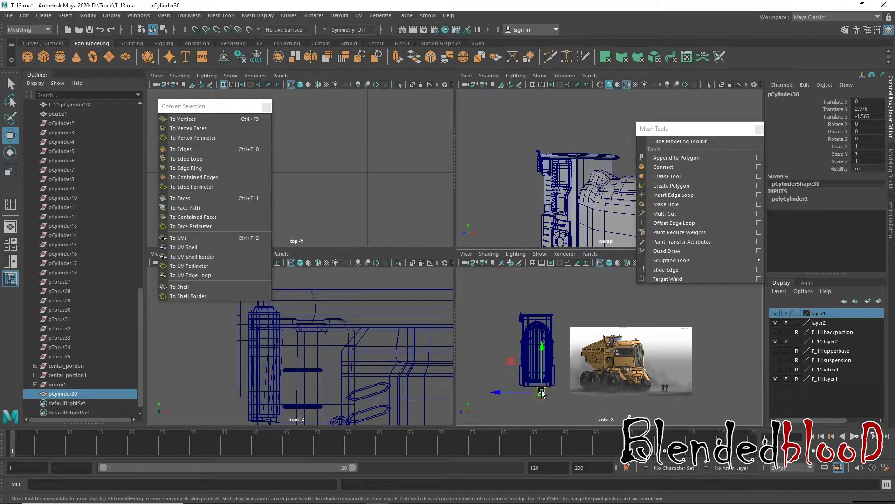
drag(543, 393, 539, 391)
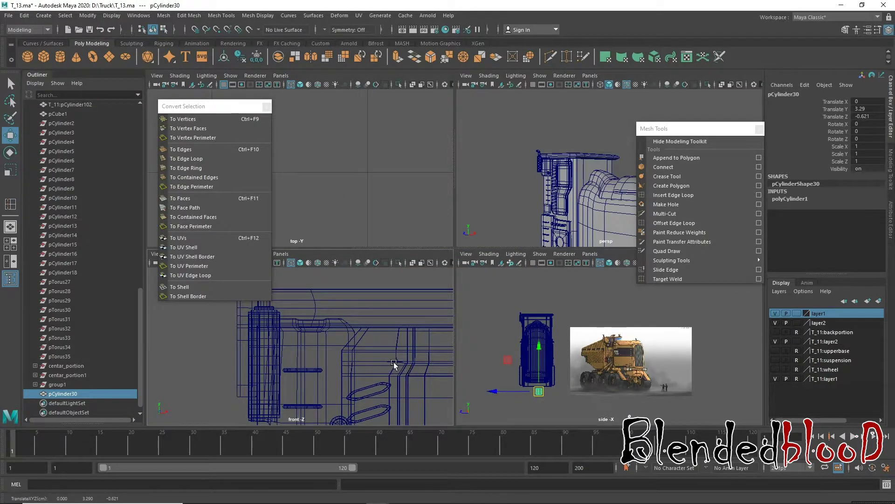
- Move the cylinder to the cab's upper left corner in front view and show its polyCylinder1 inputs
key(space)
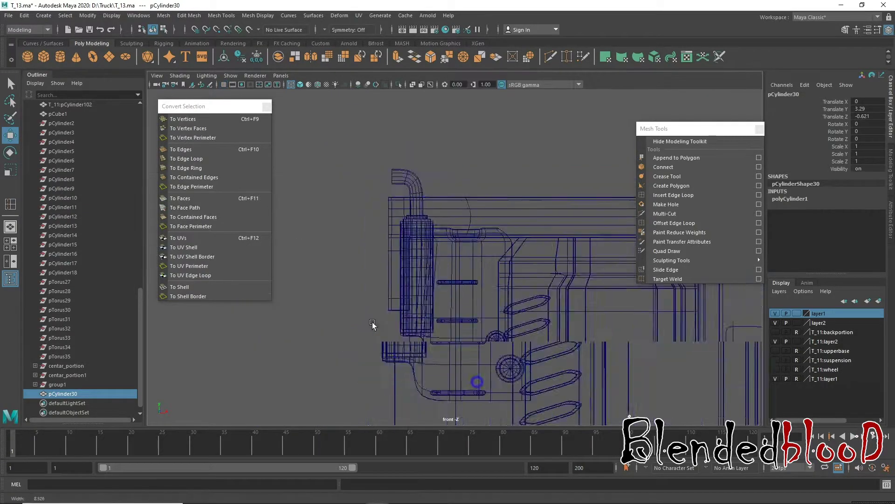
scroll(435, 212, down, 6)
scroll(435, 212, down, 3)
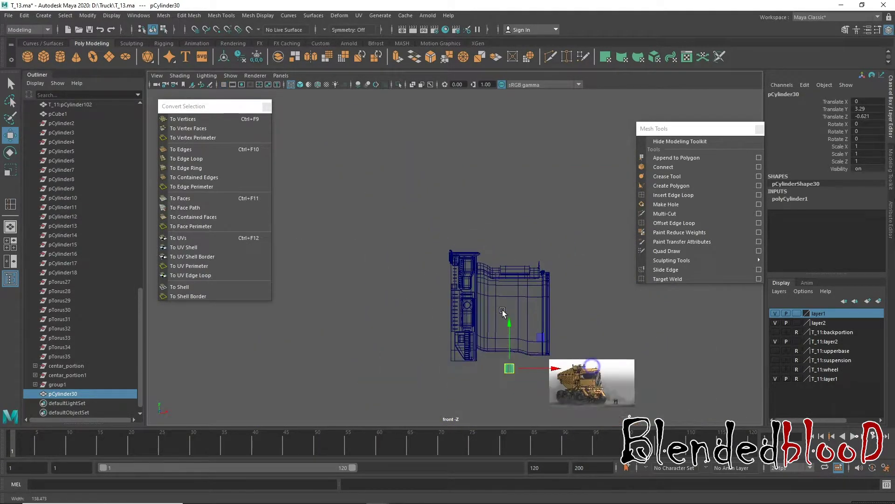
middle_drag(475, 327, 470, 312)
drag(450, 268, 436, 274)
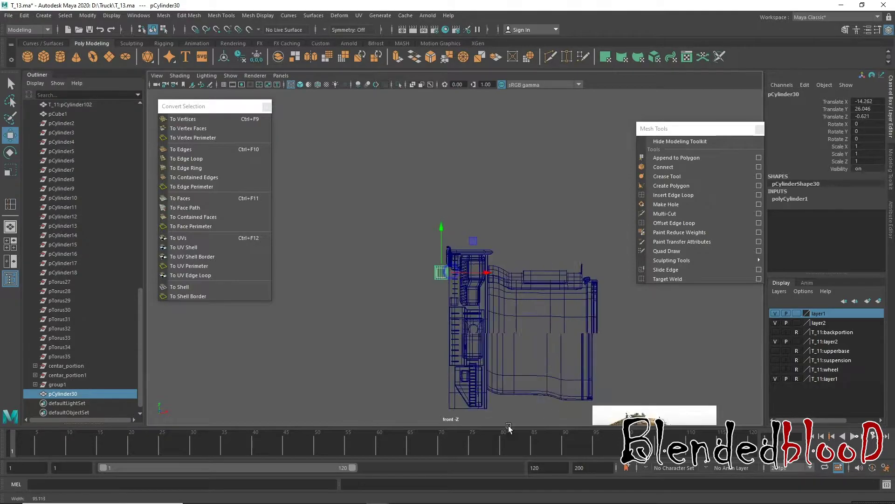
scroll(437, 274, up, 4)
scroll(433, 247, up, 2)
scroll(430, 224, up, 2)
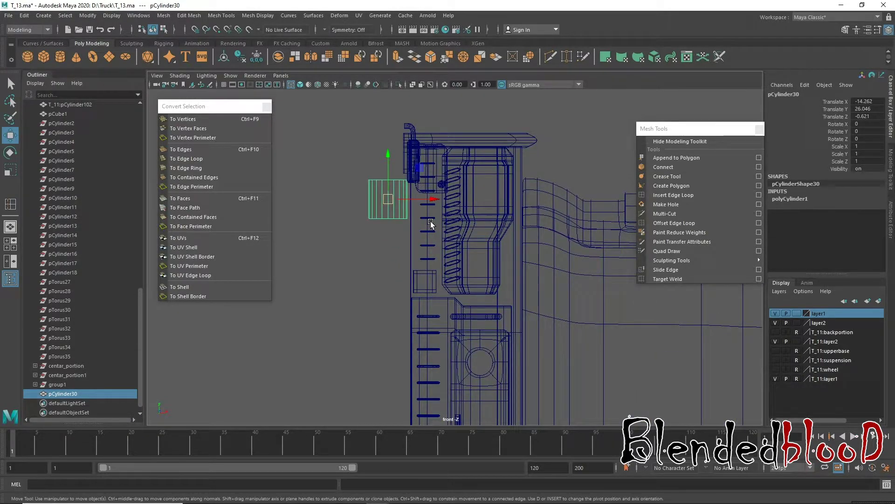
click(805, 199)
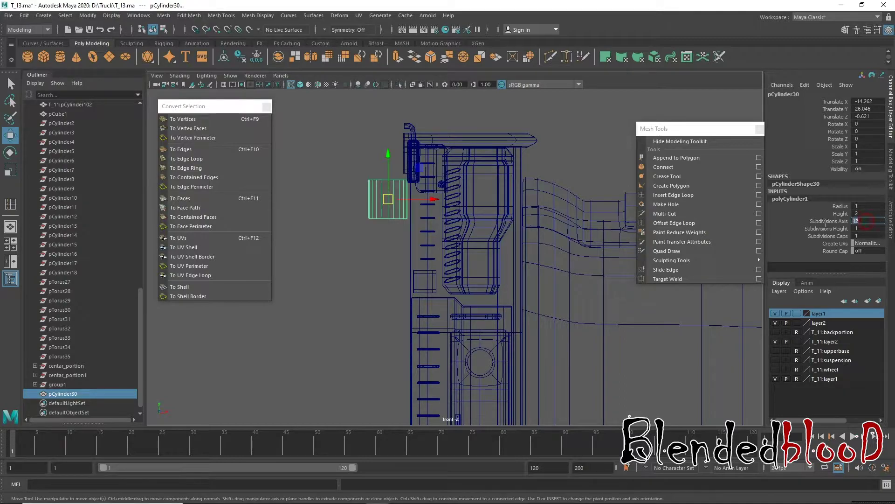
- Set the cylinder's Subdivisions Axis to 6, making it hexagonal
key(BackSpace)
text(6)
key(Return)
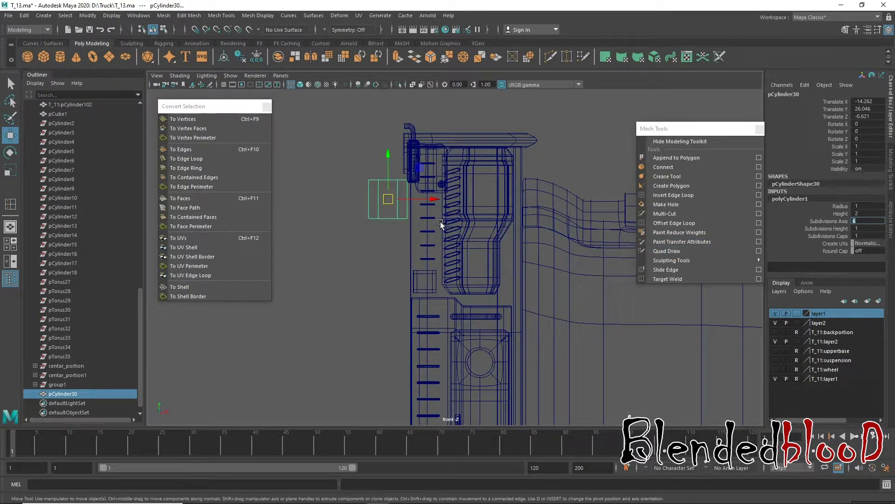
key(space)
key(space)
key(f)
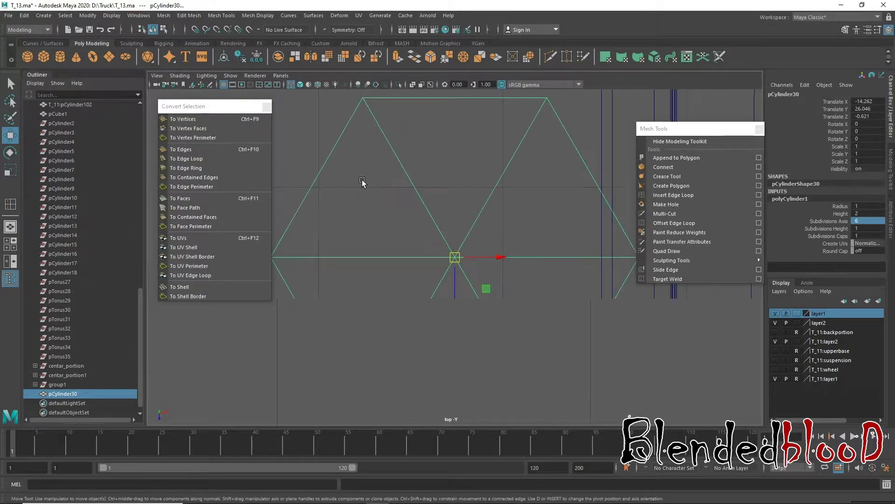
- Select both cap centre vertices, convert them to faces and delete the end caps
right_drag(446, 215, 402, 217)
click(454, 257)
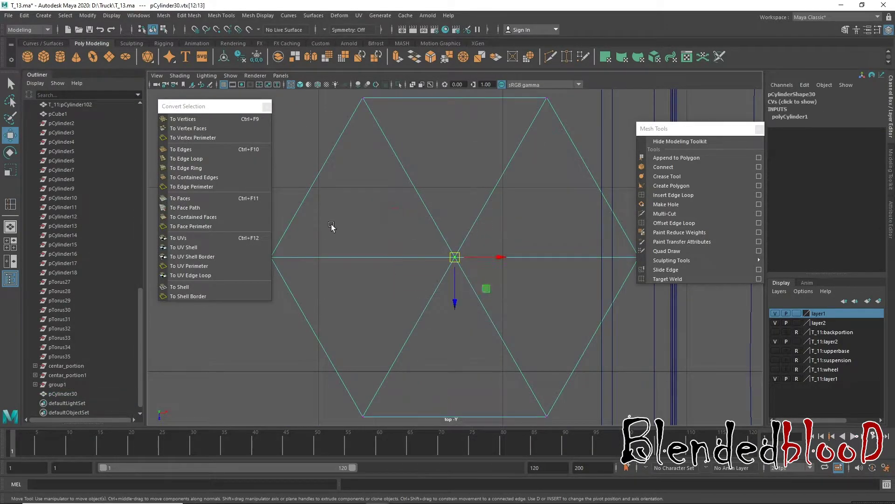
click(201, 199)
click(284, 215)
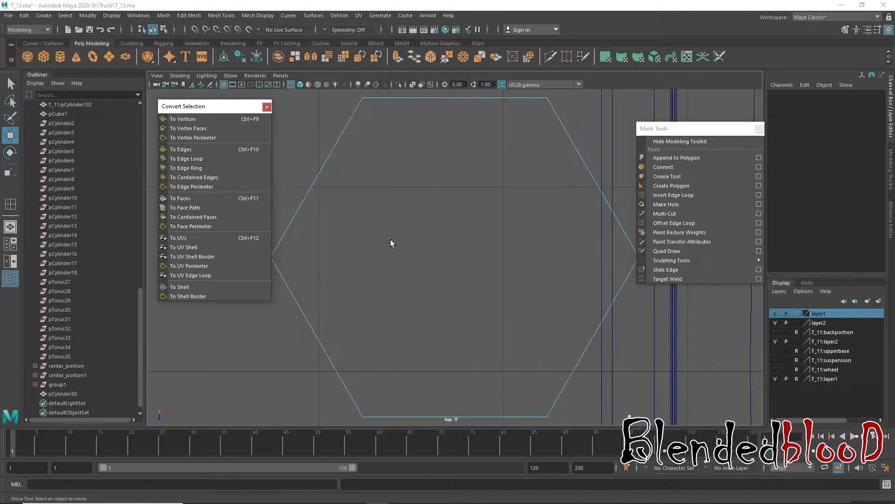
key(space)
key(space)
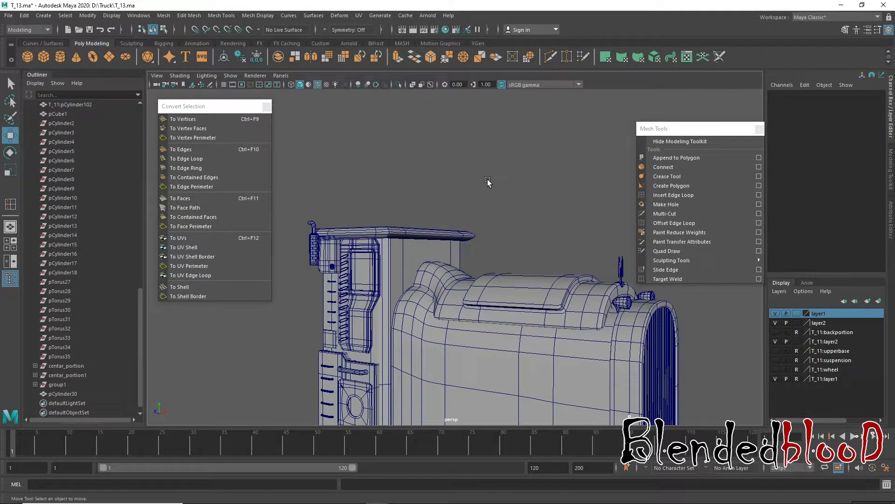
- Return to object mode with the hexagonal tube selected and frame it with a smooth preview
scroll(488, 179, down, 5)
key(space)
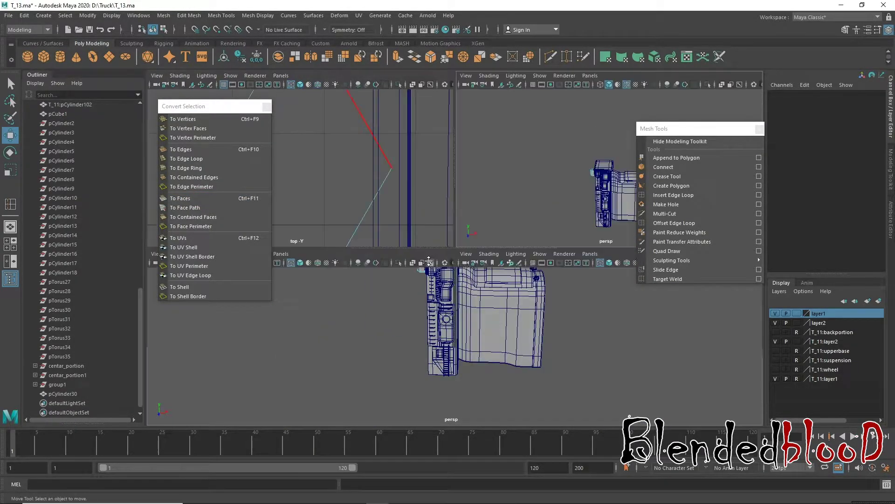
key(space)
scroll(466, 238, up, 3)
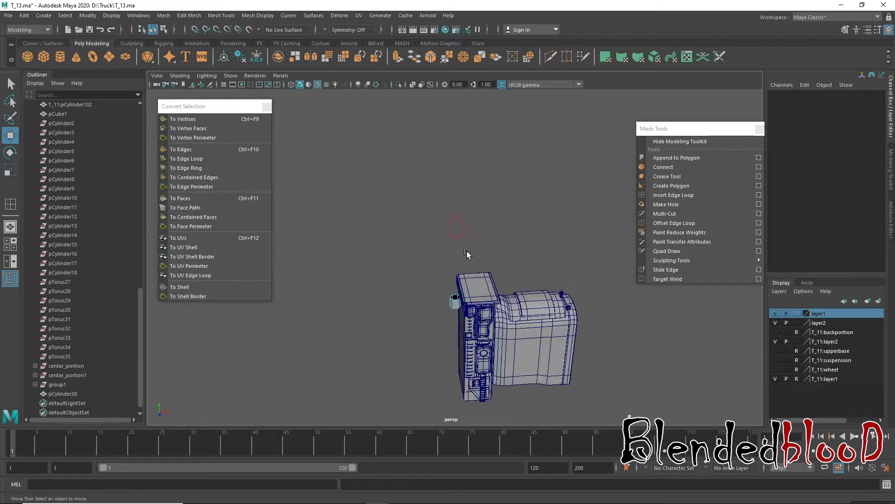
scroll(469, 261, up, 3)
right_drag(453, 237, 471, 282)
click(484, 221)
scroll(513, 289, down, 3)
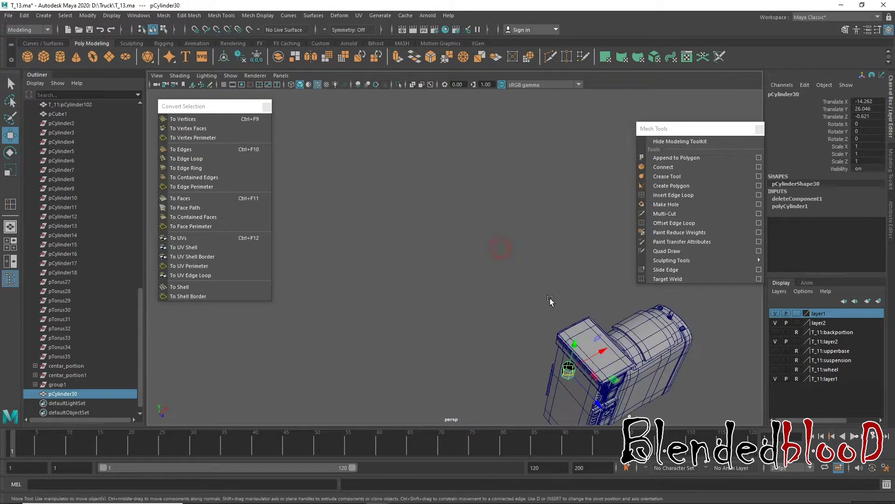
mouse_move(523, 298)
alt+mouse_down()
mouse_move(569, 333)
mouse_move(561, 326)
alt+mouse_up()
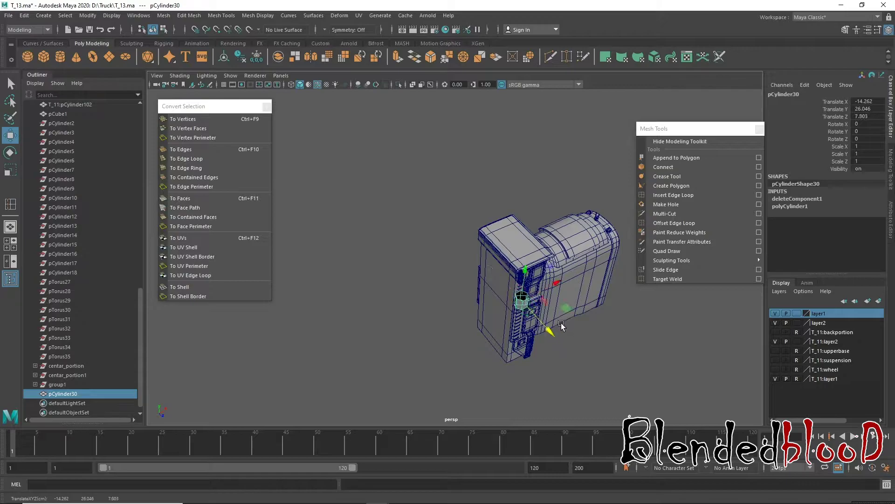
key(f)
key(3)
scroll(563, 284, down, 3)
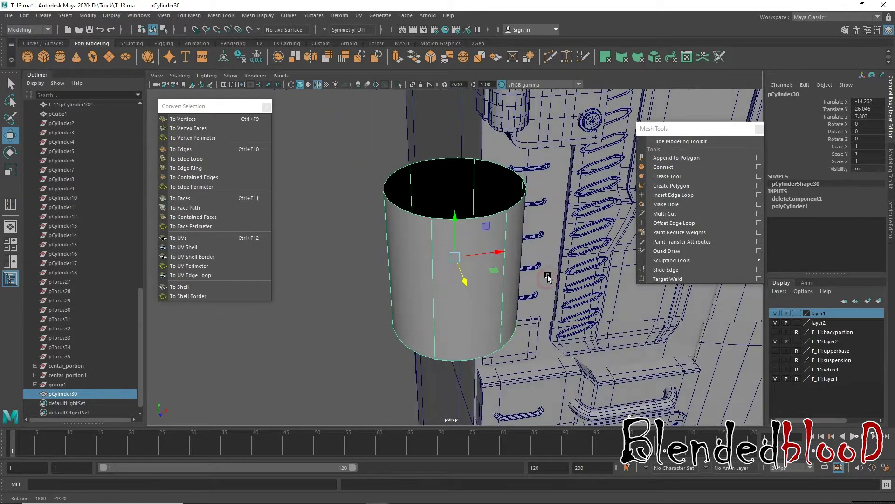
alt+drag(548, 275, 482, 252)
- Scale the tube down to 0.27 and move it onto the cab side in front view
key(r)
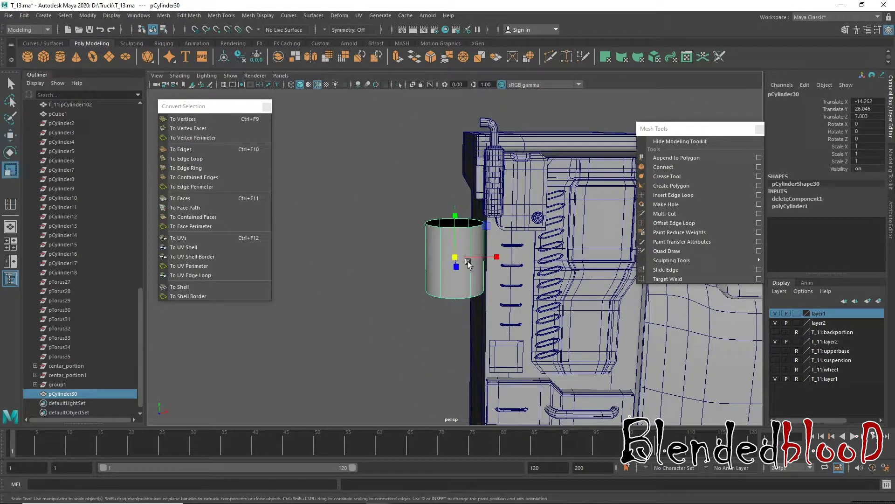
drag(459, 259, 417, 237)
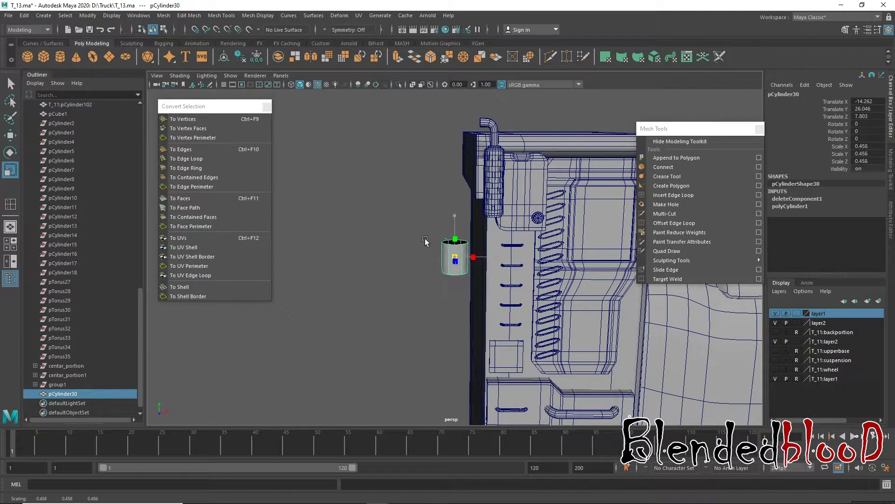
key(w)
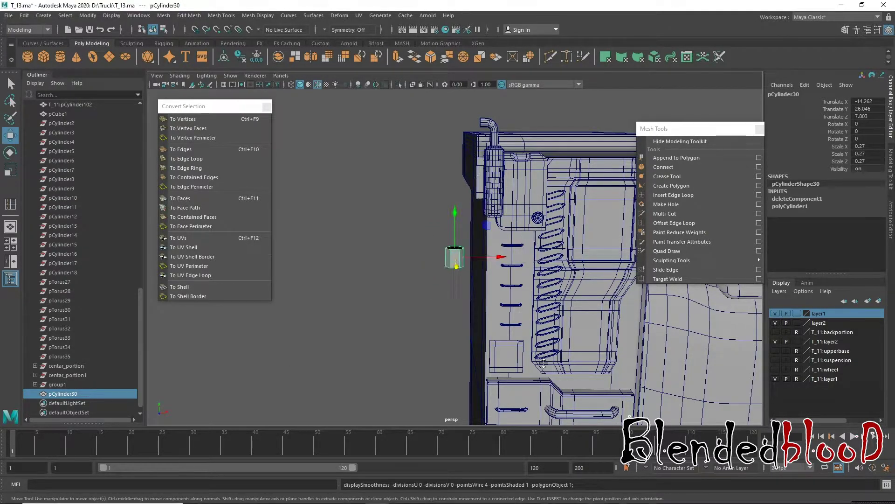
key(space)
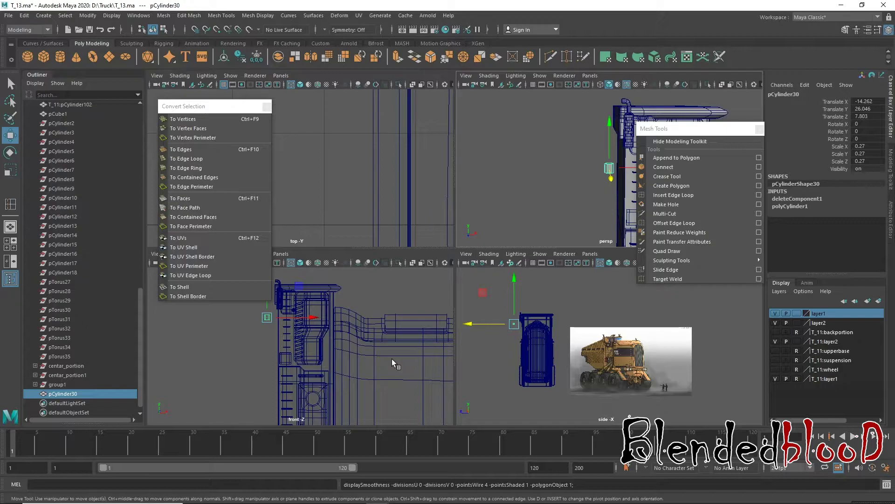
key(space)
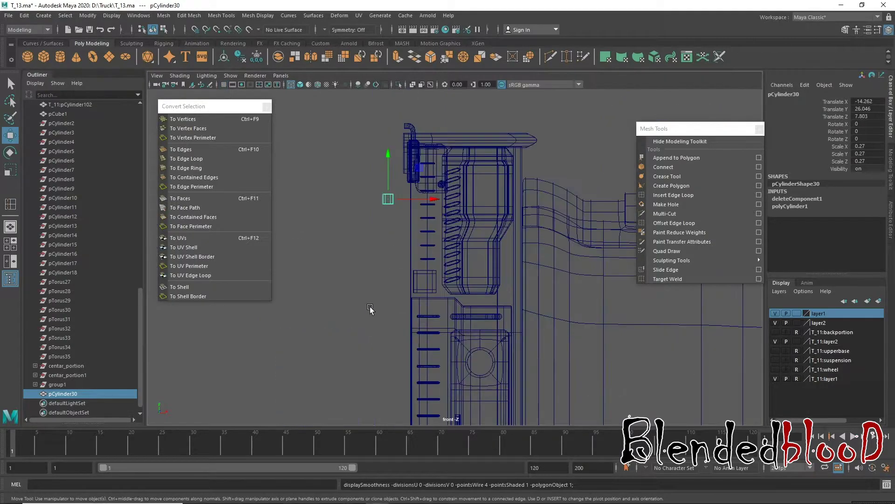
alt+middle_drag(370, 309, 447, 360)
scroll(480, 271, up, 2)
drag(477, 254, 514, 258)
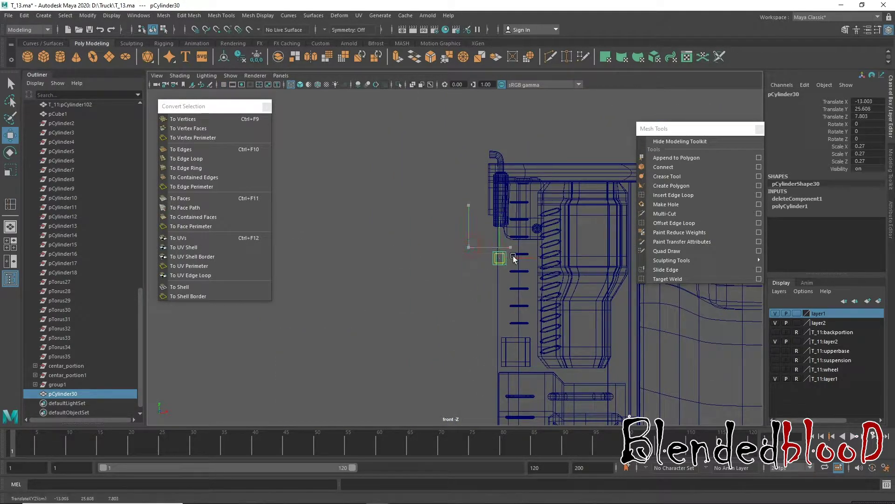
- Frame the tube in the perspective view to check its placement
key(space)
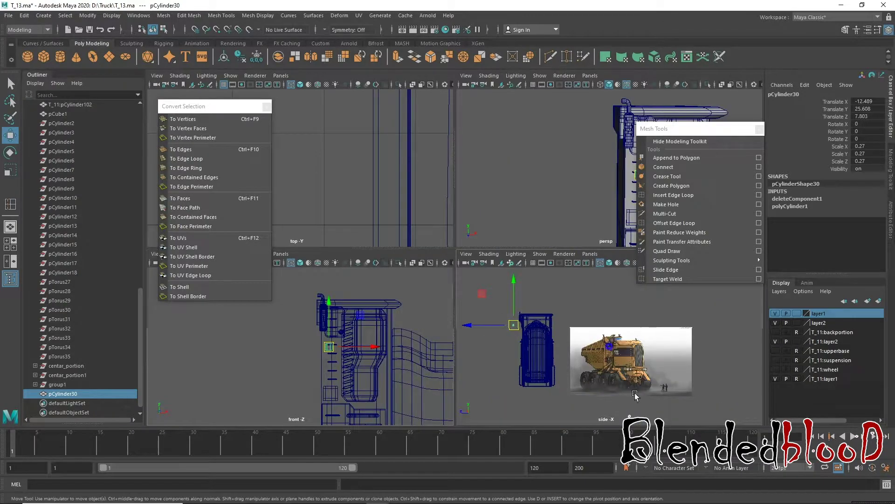
scroll(581, 348, up, 5)
scroll(581, 347, up, 2)
scroll(581, 348, up, 1)
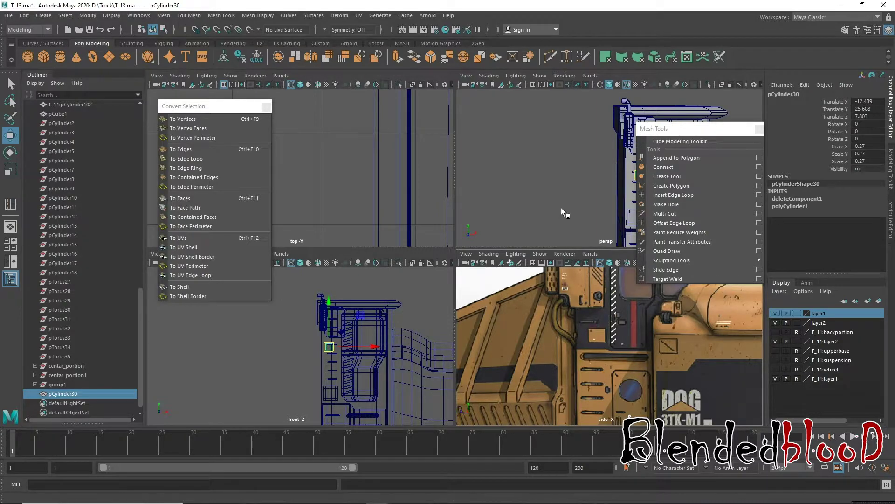
key(f)
key(space)
- Select the round bolt piece and slide it slightly along X
scroll(469, 374, up, 3)
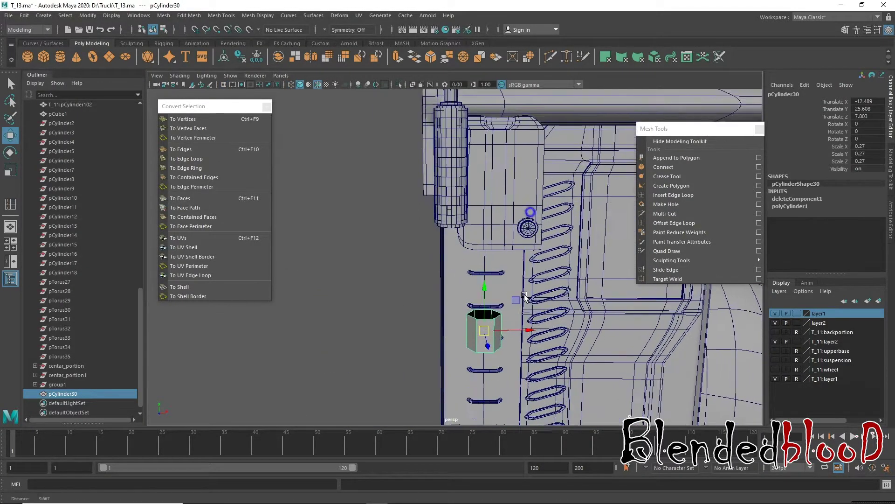
scroll(513, 326, up, 2)
scroll(551, 280, up, 1)
click(566, 258)
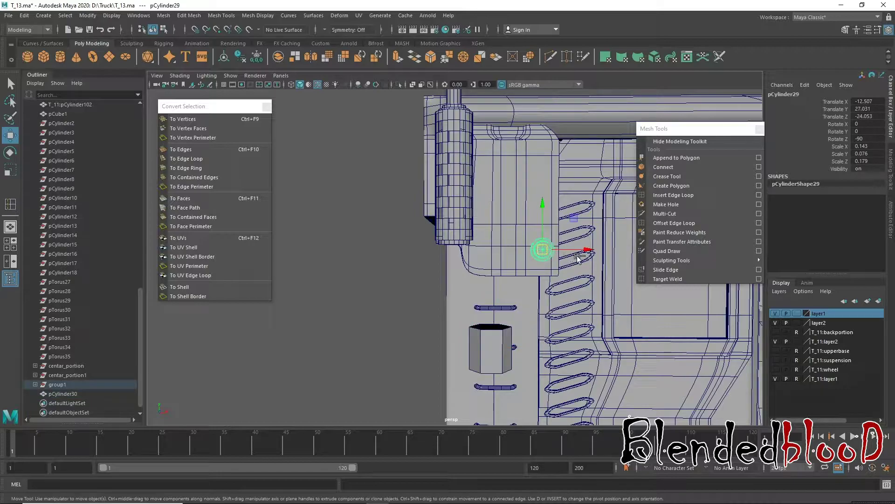
mouse_move(589, 252)
mouse_down()
mouse_move(495, 269)
mouse_move(515, 283)
mouse_move(447, 253)
mouse_move(457, 254)
mouse_up()
mouse_move(488, 282)
alt+mouse_down()
mouse_move(494, 239)
mouse_move(507, 351)
alt+mouse_up()
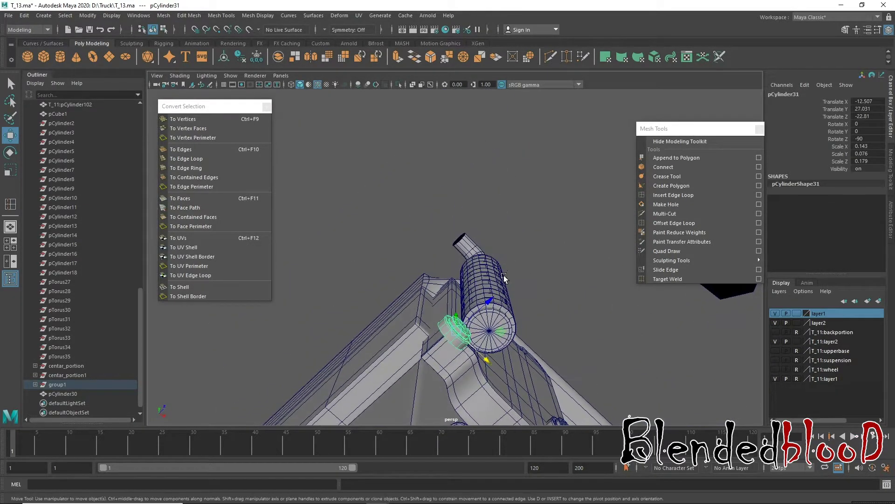
key(ctrl+z)
mouse_move(502, 319)
mouse_down()
mouse_move(499, 332)
mouse_move(642, 407)
mouse_move(616, 391)
mouse_up()
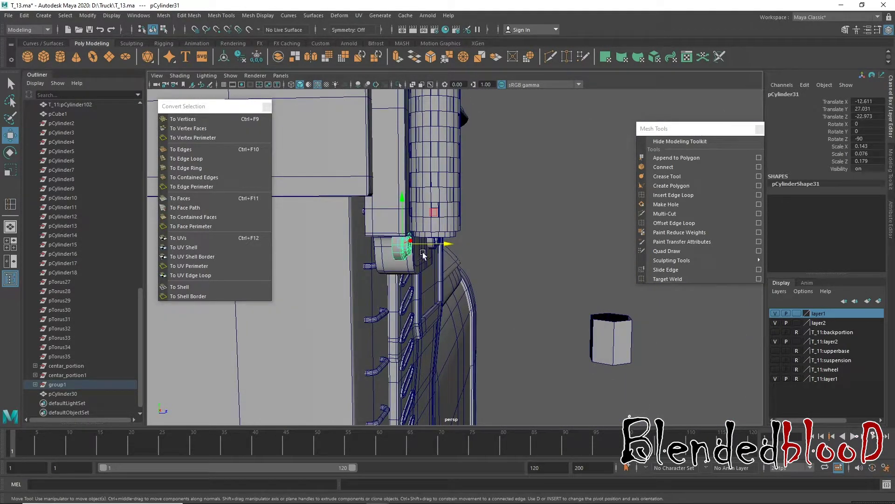
- Select pCylinder31's end edges and stretch them out to the left
right_drag(388, 243, 388, 224)
drag(380, 245, 396, 253)
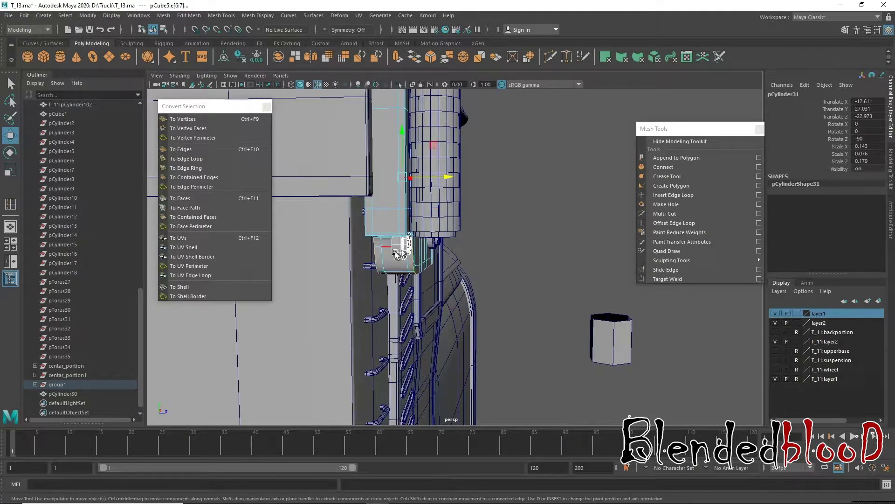
mouse_move(401, 247)
right_down()
mouse_move(382, 224)
mouse_move(400, 224)
right_up()
click(401, 247)
click(394, 248)
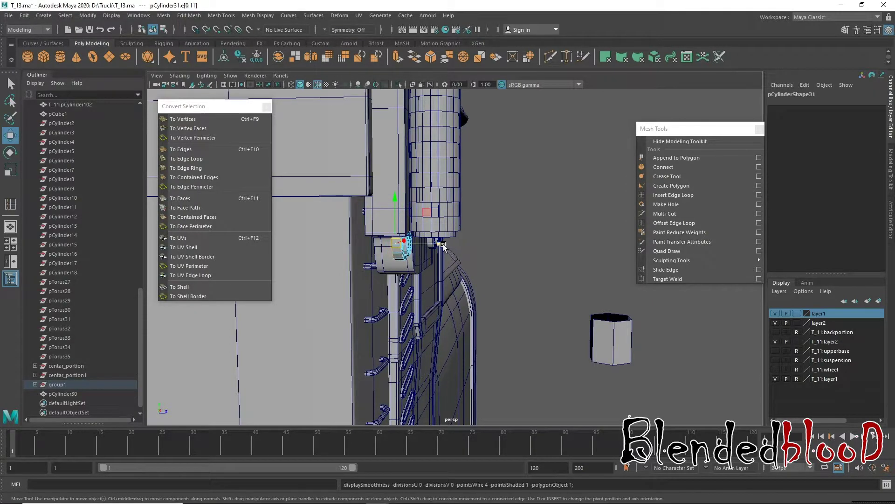
drag(439, 244, 417, 251)
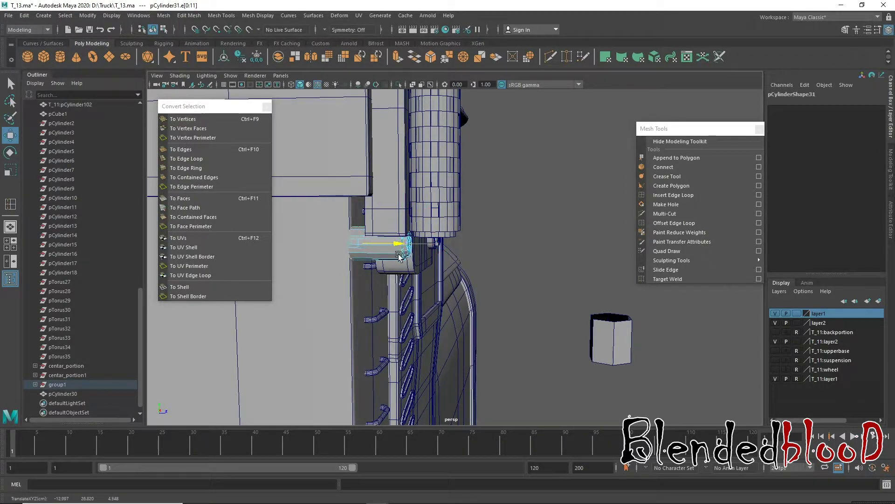
right_drag(396, 260, 552, 215)
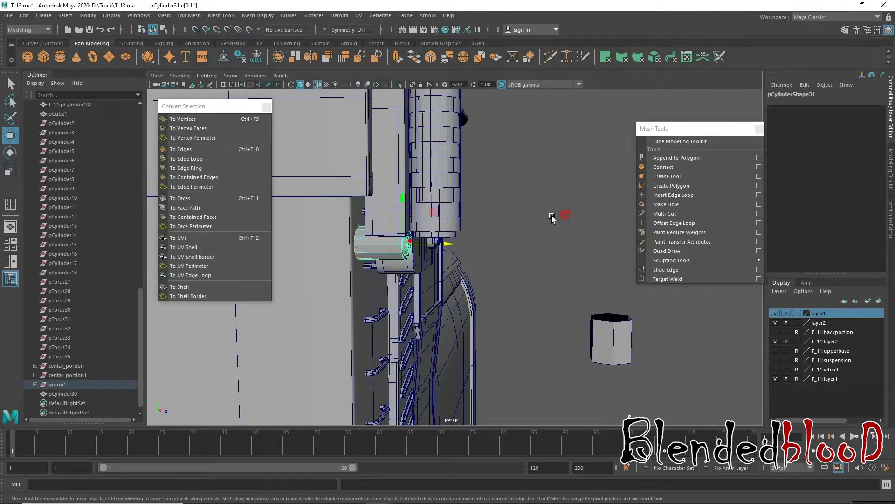
click(552, 216)
click(620, 340)
- Move the hexagonal prism up beside the cab and tip it onto its side toward the bolt cylinder
alt+drag(620, 340, 502, 230)
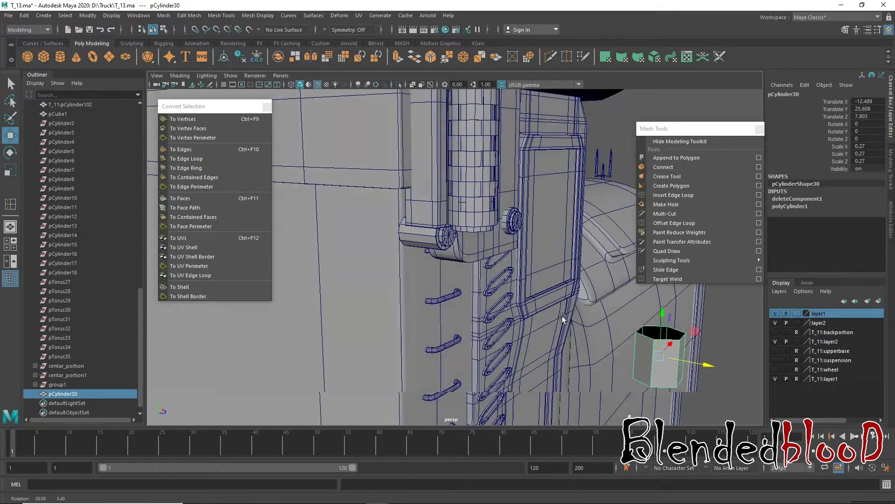
mouse_move(664, 357)
mouse_down()
mouse_move(494, 298)
mouse_move(468, 257)
mouse_up()
key(space)
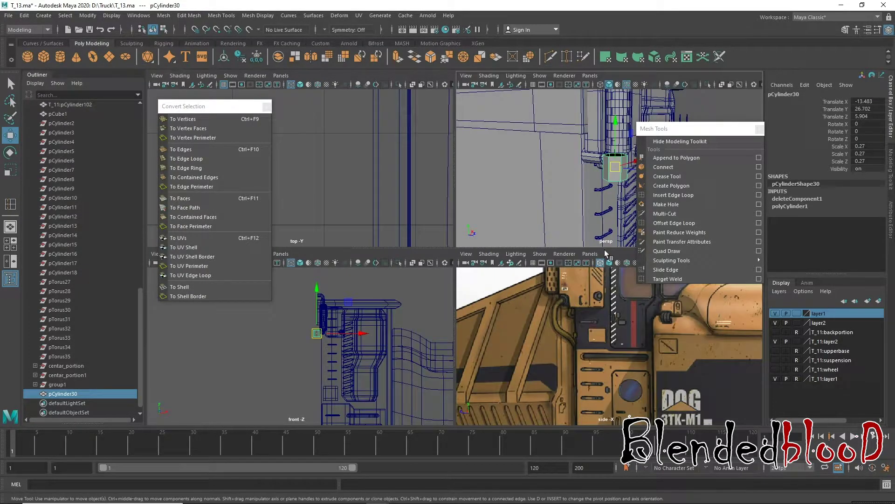
key(space)
mouse_move(564, 245)
alt+mouse_down()
mouse_move(500, 280)
mouse_move(536, 265)
alt+mouse_up()
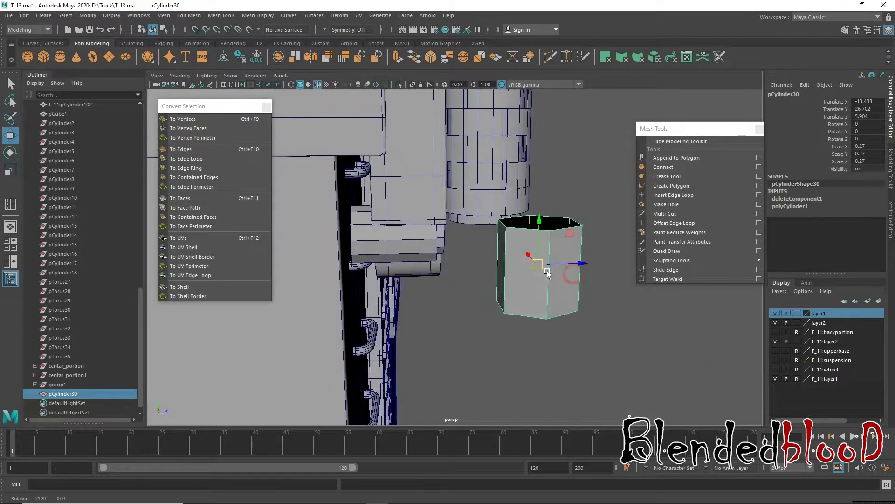
key(e)
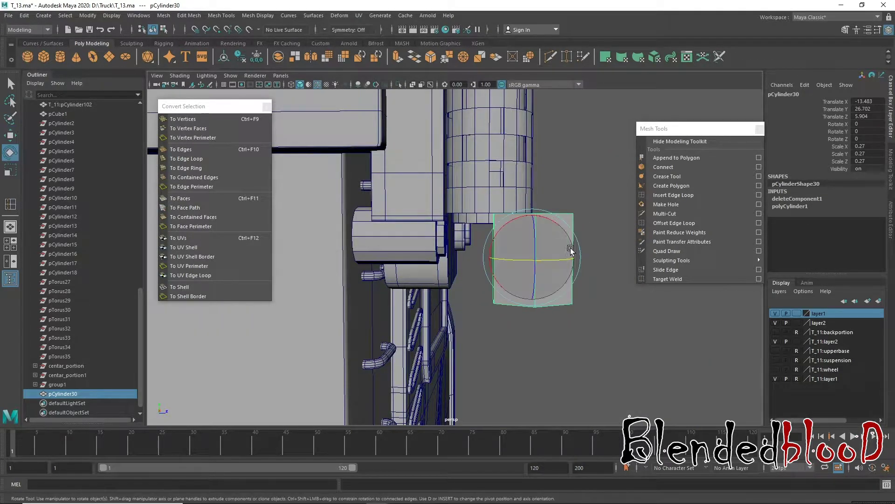
mouse_move(583, 250)
mouse_down()
mouse_move(518, 192)
mouse_move(511, 330)
mouse_up()
key(w)
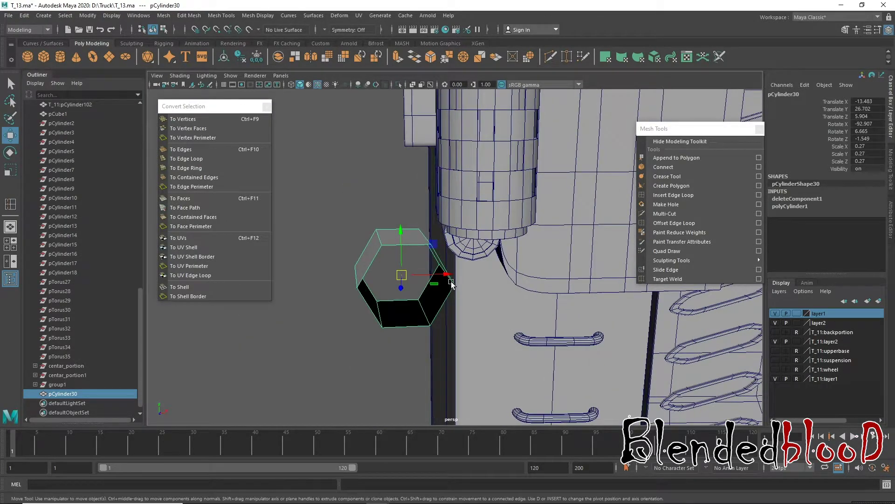
alt+drag(440, 272, 437, 273)
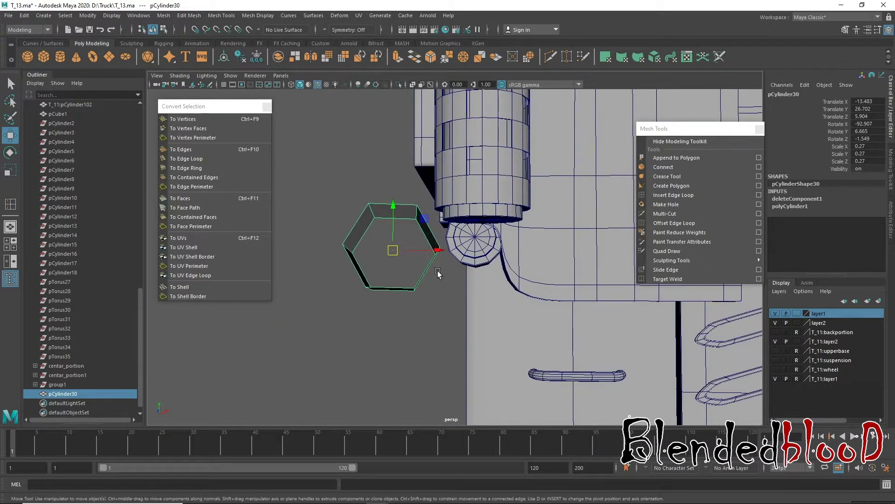
drag(425, 251, 503, 252)
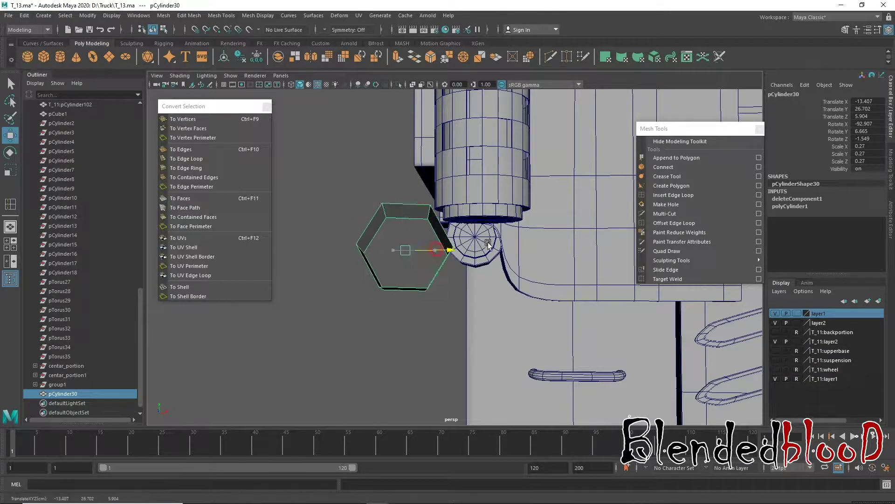
alt+drag(533, 297, 494, 283)
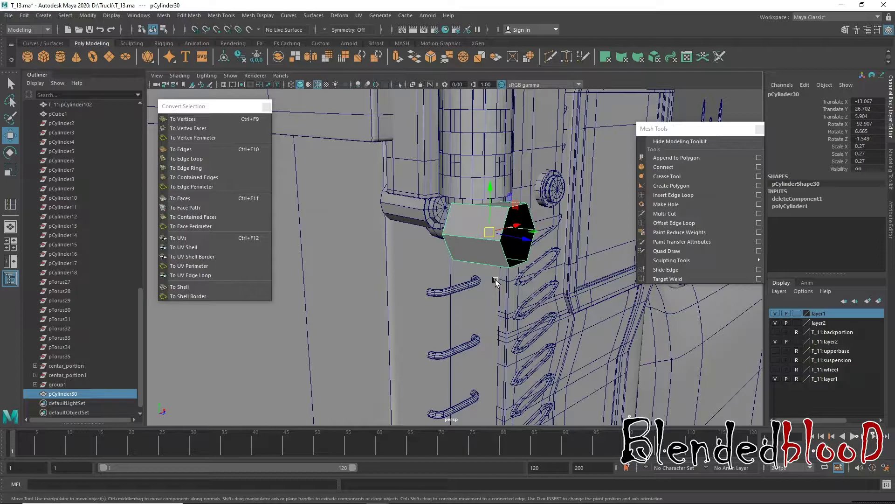
- Delete the hexagonal prism and show the side view maximized in wireframe
key(Delete)
key(space)
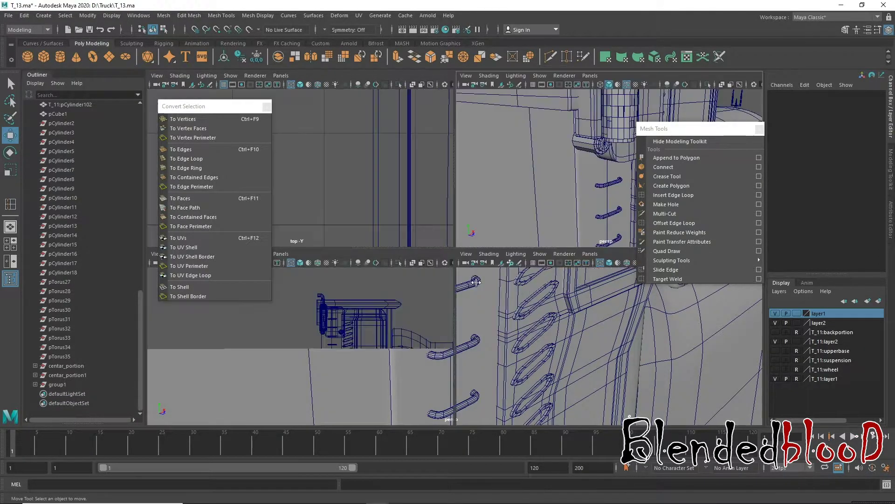
key(space)
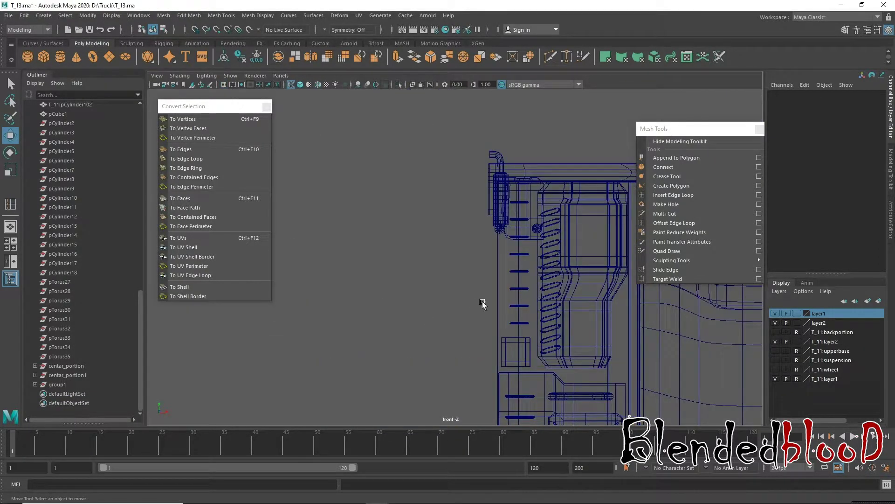
key(space)
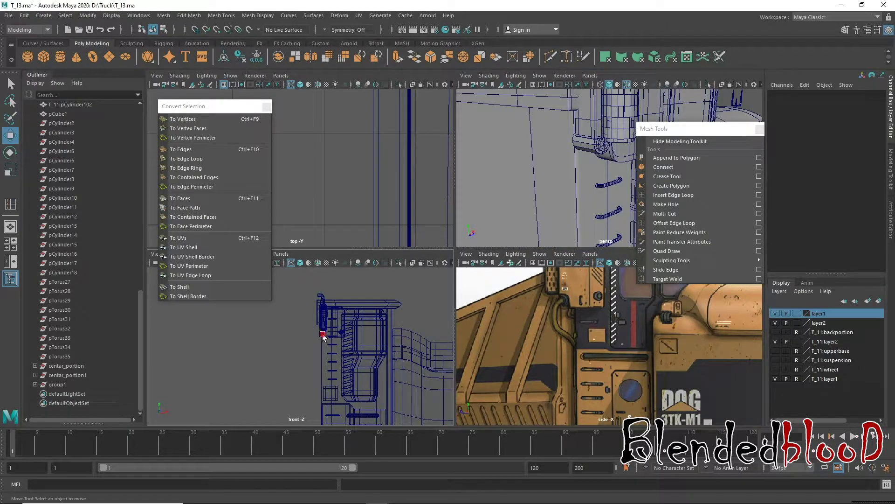
click(320, 333)
key(4)
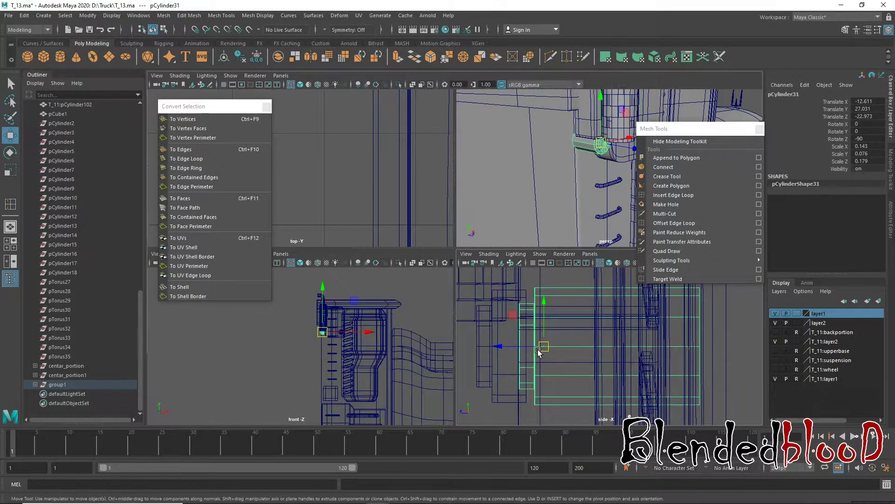
key(space)
alt+right_drag(415, 304, 466, 306)
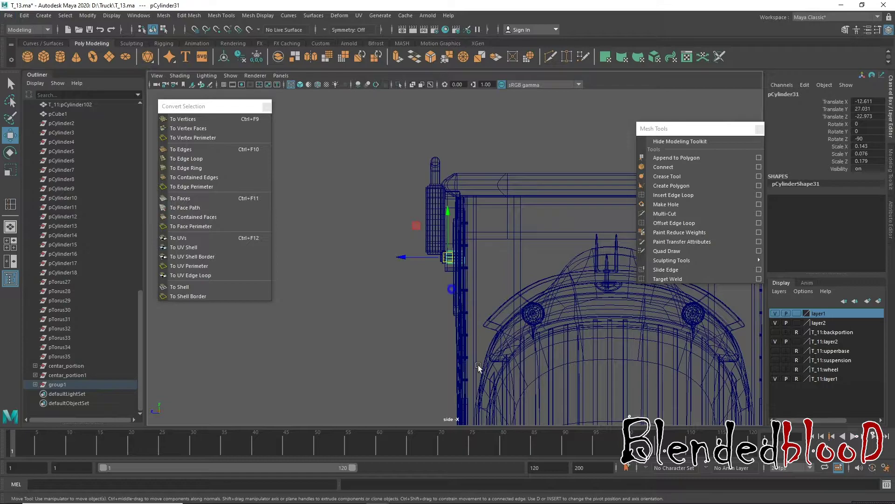
scroll(478, 367, up, 2)
- Draw a four-point EP curve running down from below the bolt cylinder in side view
click(61, 45)
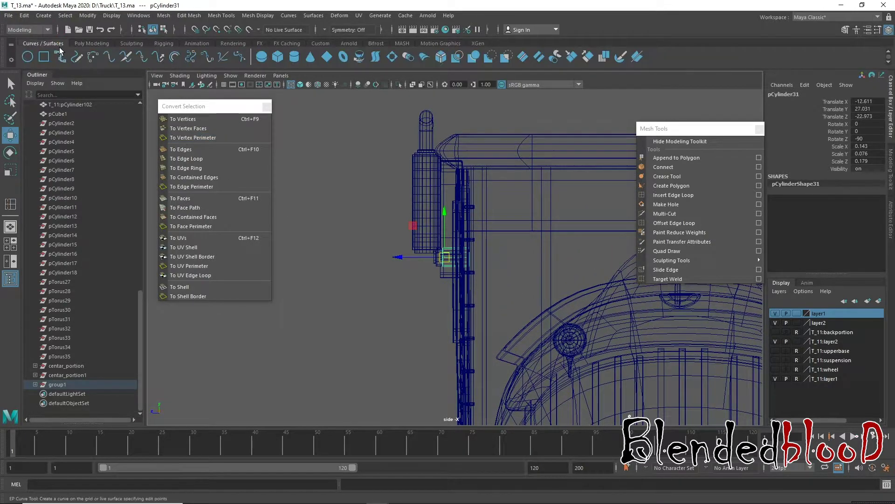
alt+middle_drag(434, 227, 438, 149)
scroll(438, 148, up, 1)
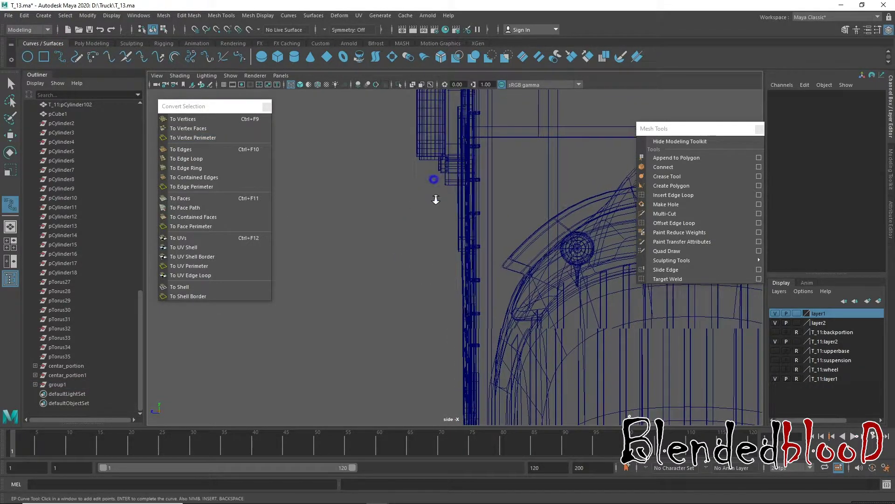
scroll(434, 180, up, 1)
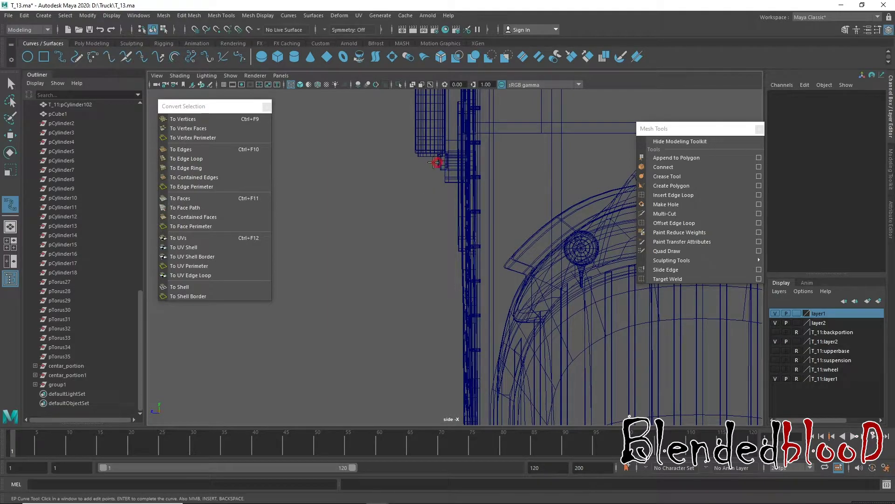
click(437, 162)
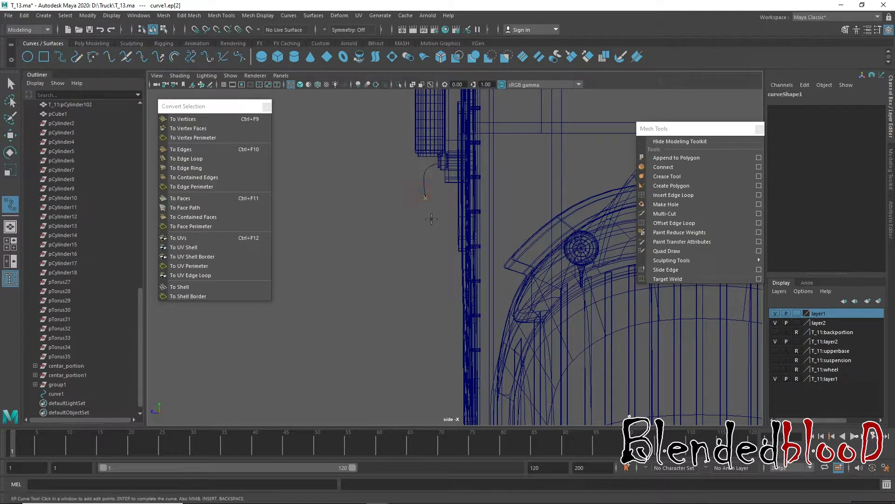
click(452, 232)
click(449, 272)
click(455, 320)
- Finish curve1 and centre its pivot in the front view
key(w)
key(space)
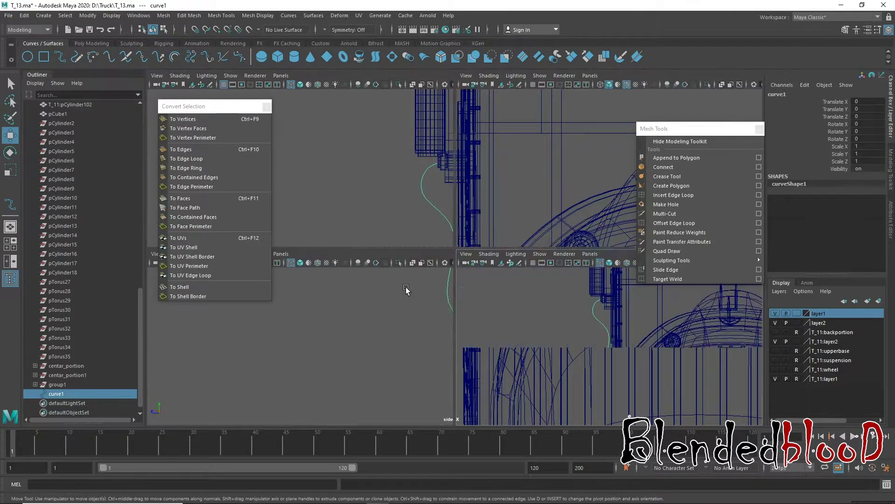
key(space)
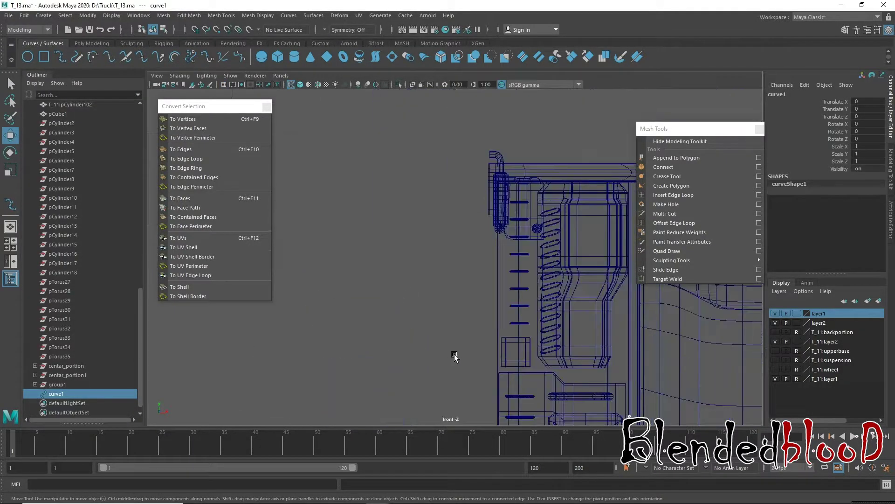
scroll(466, 327, down, 2)
scroll(456, 262, down, 2)
scroll(456, 262, down, 2)
scroll(456, 262, down, 2)
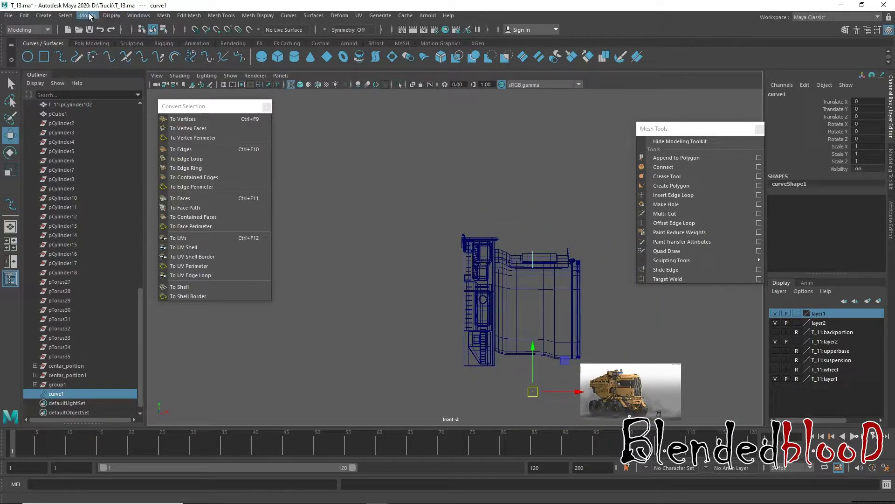
click(88, 16)
click(112, 90)
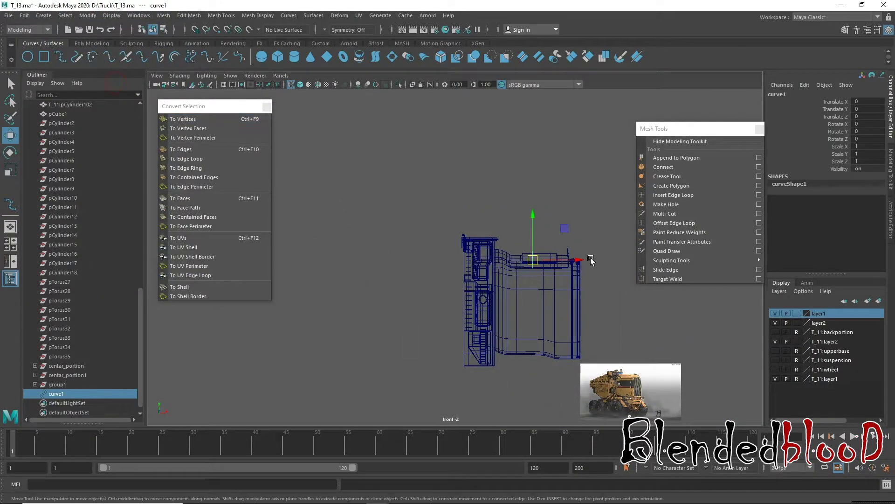
- Slide curve1 left to about X -12.993 beside the cab-side slots
drag(591, 261, 515, 260)
scroll(524, 263, up, 5)
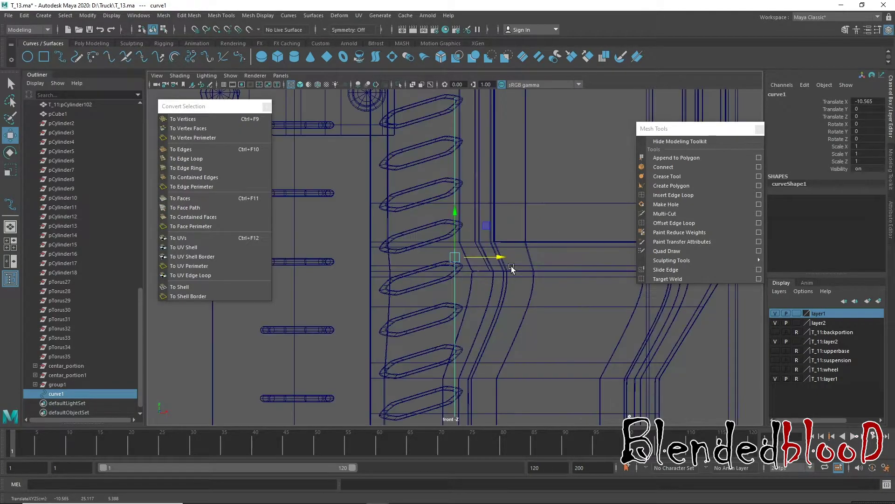
scroll(511, 266, up, 3)
drag(482, 258, 405, 265)
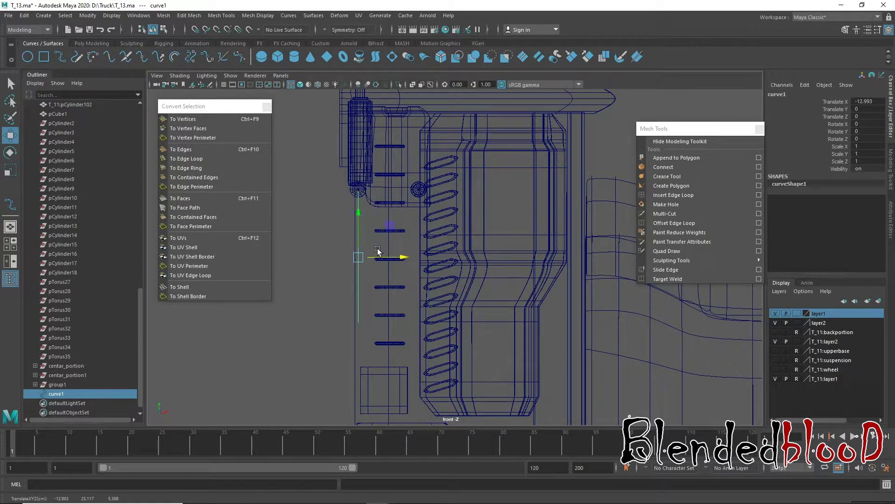
right_drag(358, 237, 301, 235)
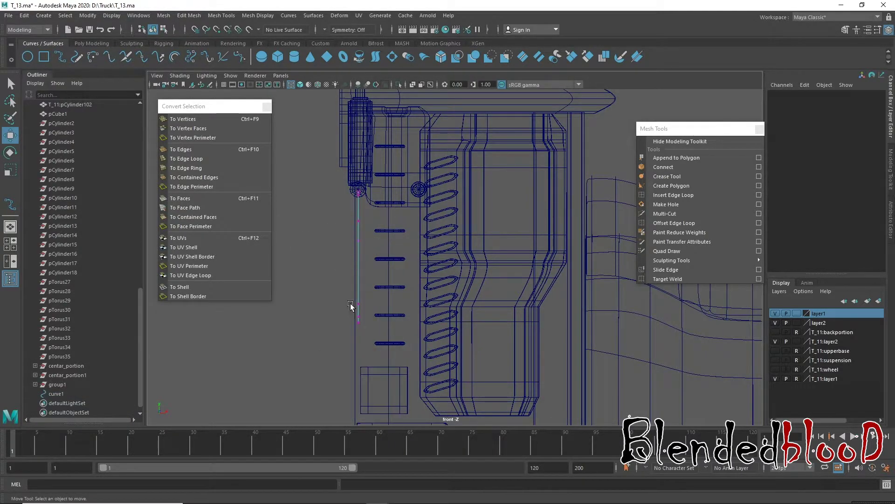
- Select curve1's lower CVs and push the curve's end out to the right
key(space)
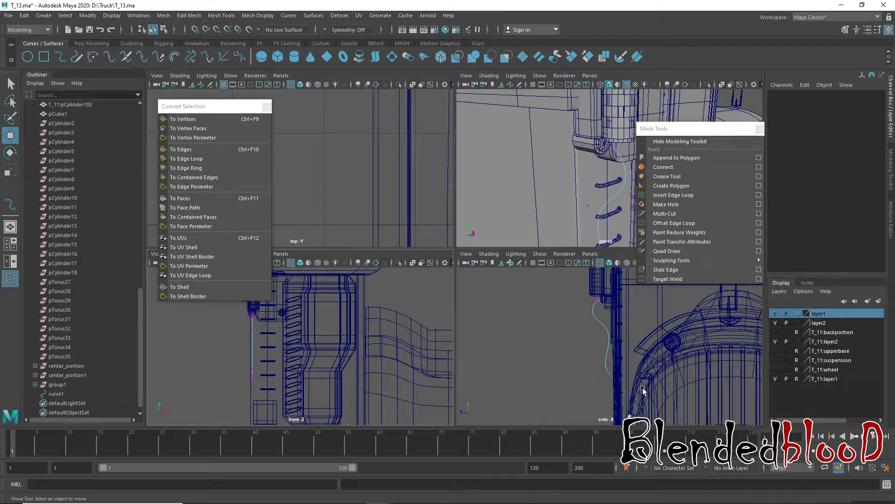
scroll(642, 390, up, 3)
scroll(593, 405, up, 2)
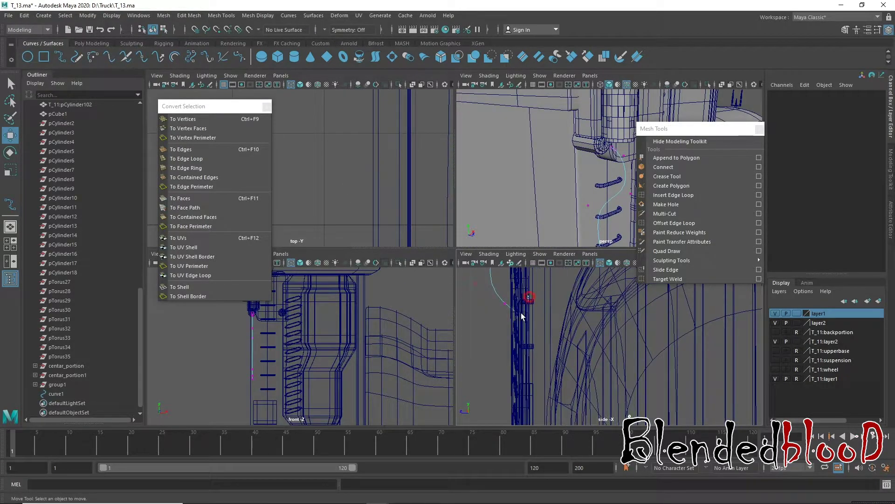
drag(494, 334, 495, 334)
alt+middle_drag(334, 389, 394, 370)
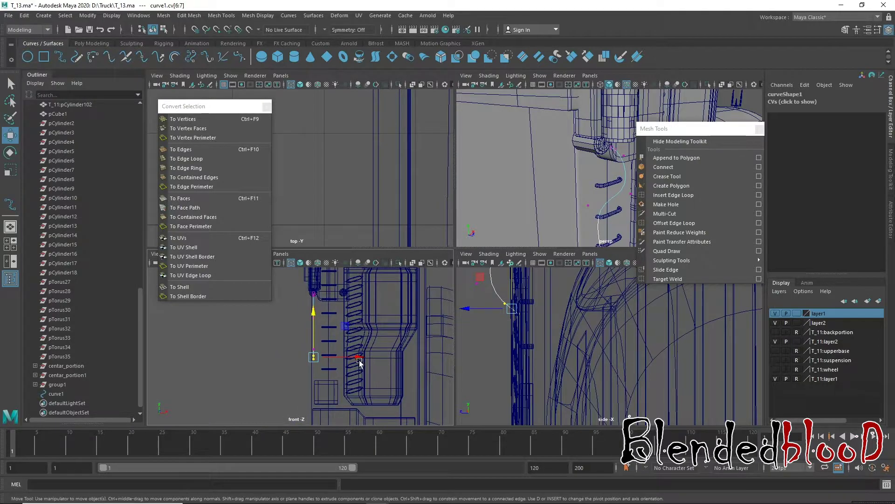
drag(355, 357, 384, 359)
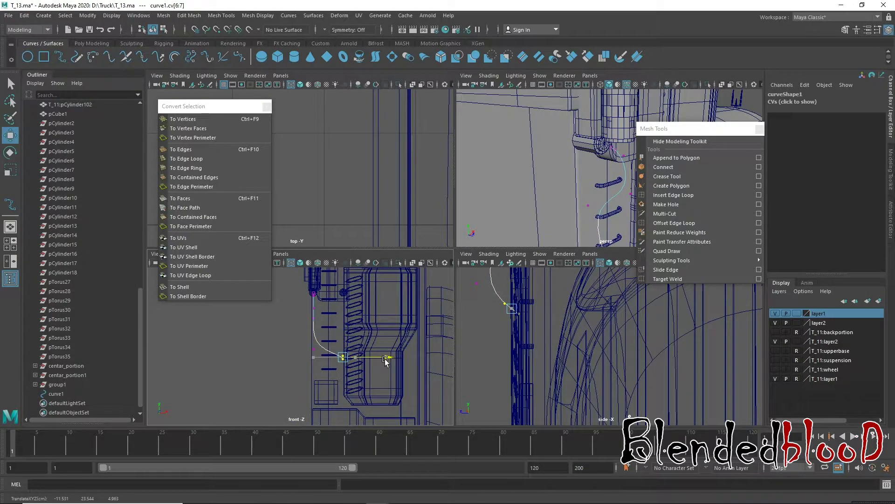
mouse_move(537, 168)
alt+mouse_down()
mouse_move(494, 135)
mouse_move(527, 203)
alt+mouse_up()
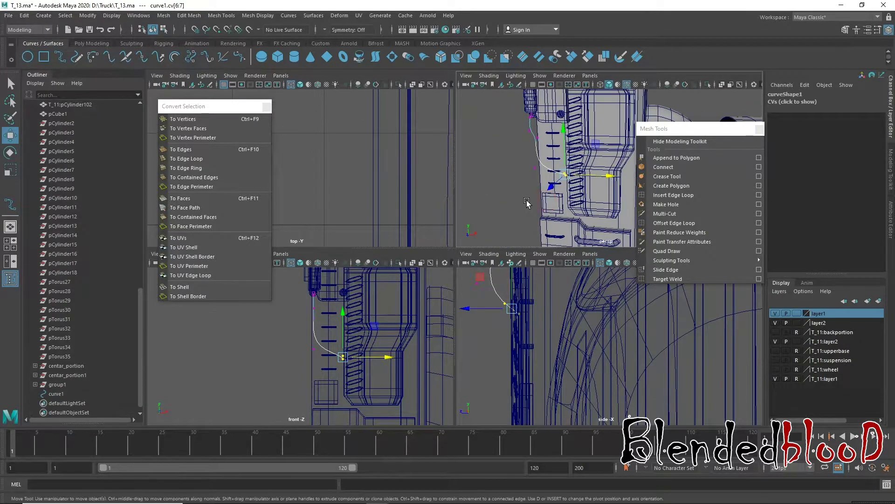
scroll(540, 224, up, 2)
scroll(547, 235, up, 2)
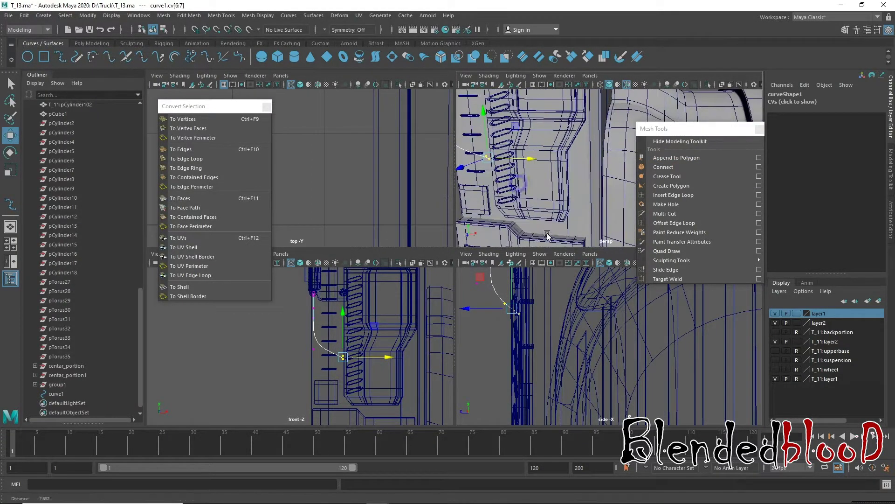
mouse_move(547, 236)
alt+mouse_down()
mouse_move(592, 210)
mouse_move(560, 210)
alt+mouse_up()
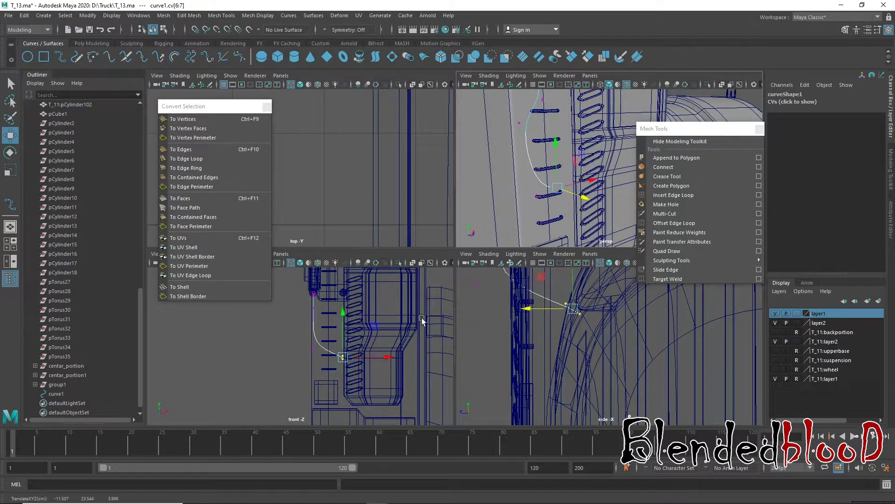
- Undo that move and shift the lower CVs along the depth axis instead
key(ctrl+z)
shift+click(314, 348)
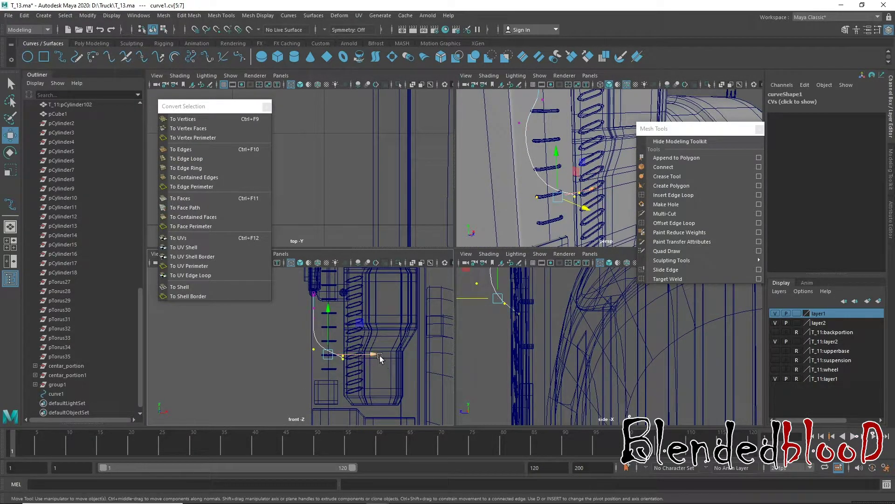
click(380, 358)
mouse_move(589, 212)
mouse_down()
mouse_move(534, 192)
mouse_move(573, 210)
mouse_move(579, 193)
mouse_move(592, 195)
mouse_move(572, 184)
mouse_up()
scroll(534, 193, down, 3)
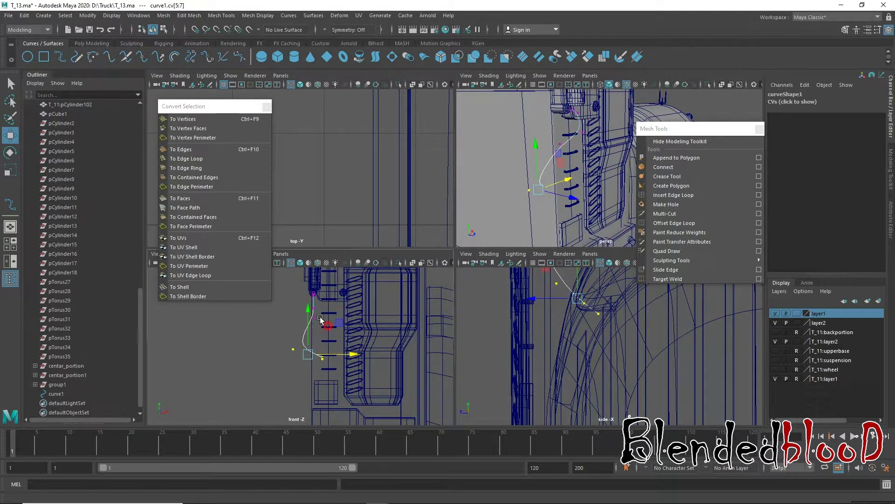
- Move the upper CVs outward and down toward the bolt to bend the curve into an arc
drag(298, 302, 328, 326)
mouse_move(586, 148)
alt+mouse_down()
mouse_move(634, 141)
mouse_move(712, 159)
alt+mouse_up()
drag(625, 150, 650, 163)
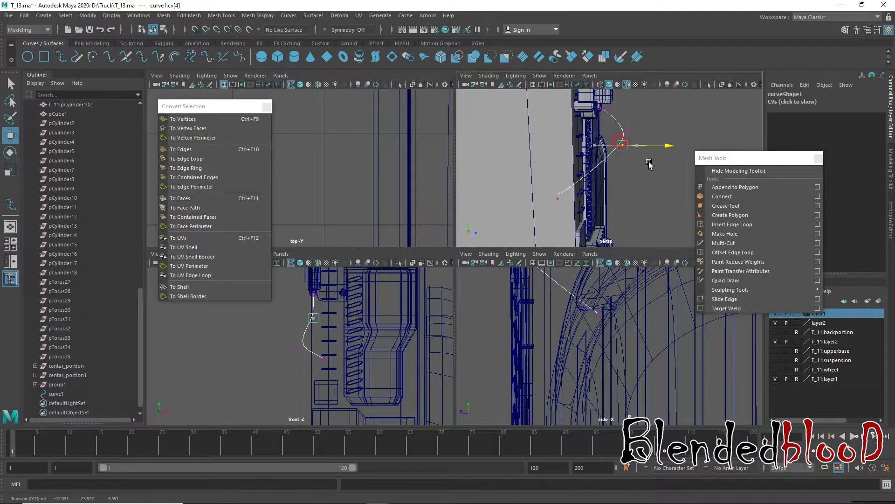
mouse_move(610, 120)
mouse_down()
mouse_move(609, 155)
mouse_move(585, 186)
mouse_move(581, 170)
mouse_up()
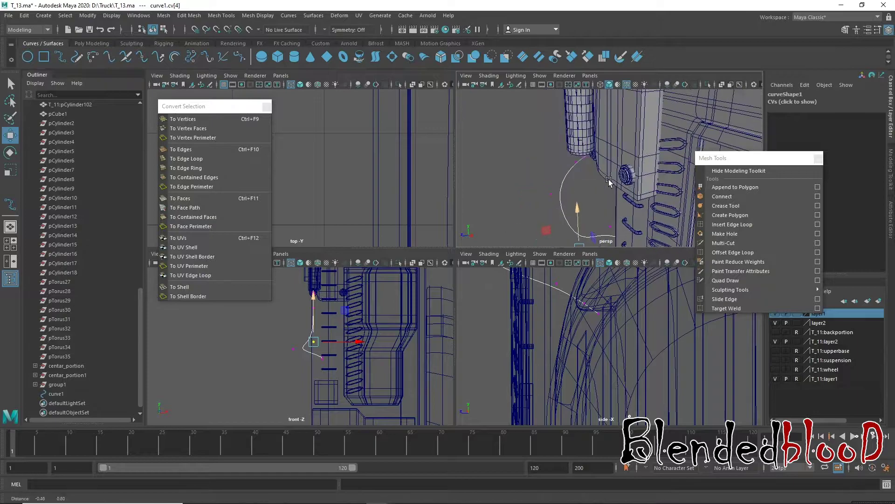
mouse_move(581, 170)
alt+right_down()
mouse_move(594, 174)
mouse_move(583, 167)
alt+right_up()
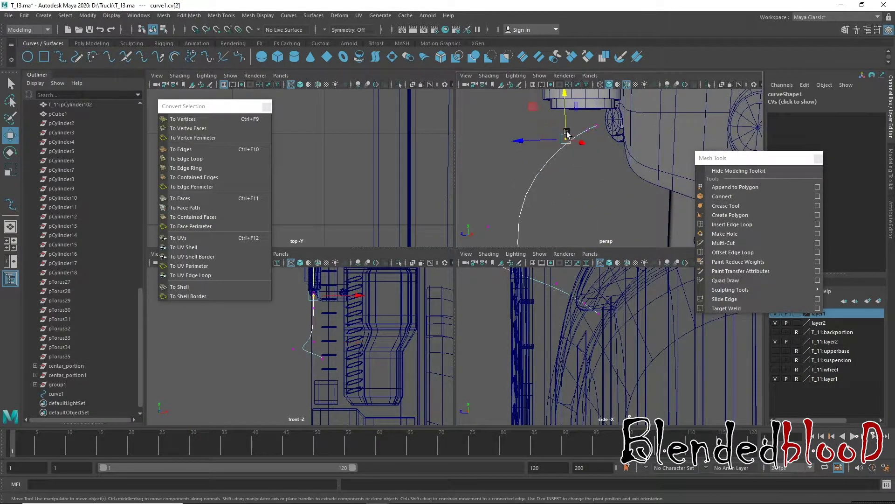
mouse_move(566, 134)
mouse_down()
mouse_move(559, 189)
mouse_move(459, 241)
mouse_up()
key(space)
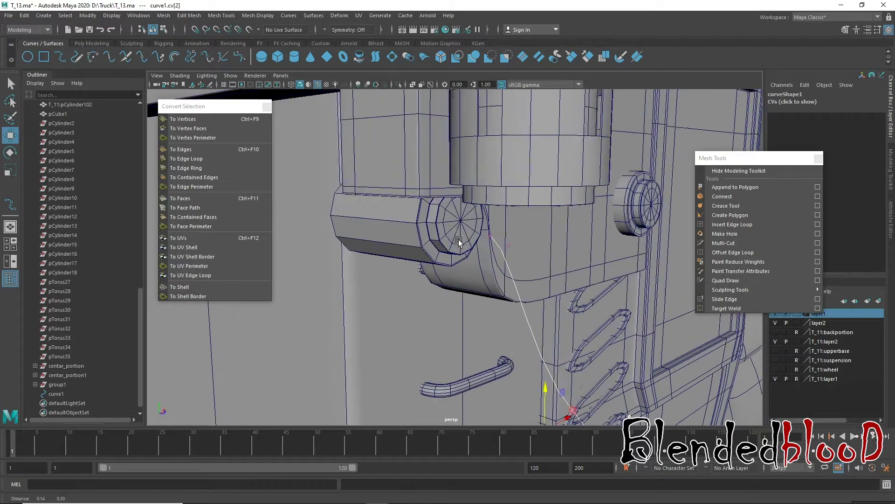
click(458, 241)
right_drag(458, 233, 457, 223)
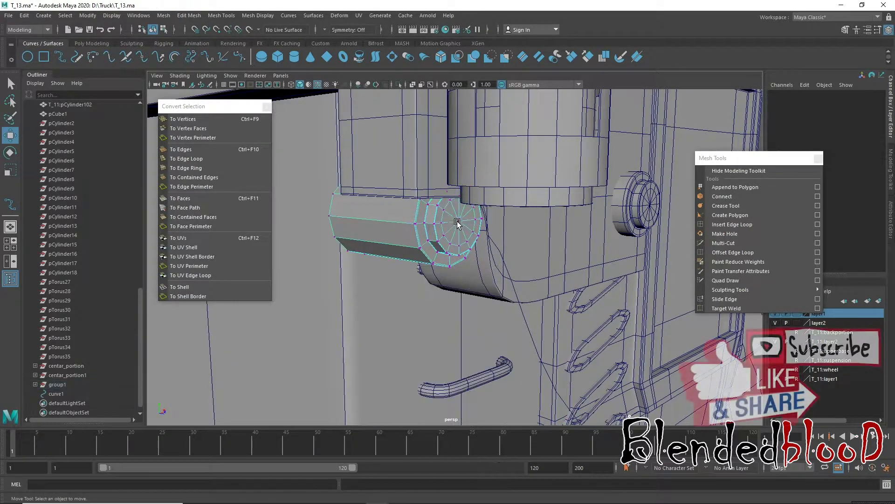
click(457, 222)
scroll(515, 256, up, 2)
scroll(460, 250, up, 2)
scroll(469, 288, up, 2)
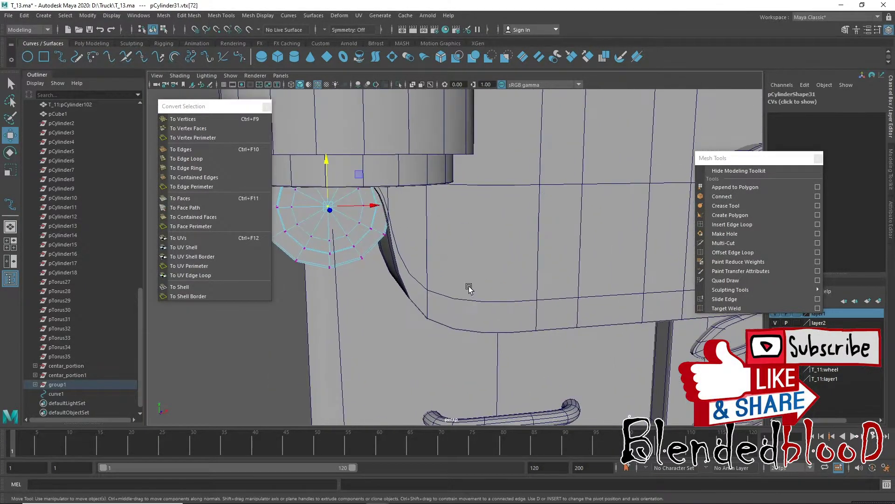
scroll(469, 288, down, 2)
mouse_move(469, 288)
alt+mouse_down()
mouse_move(451, 209)
mouse_move(443, 261)
alt+mouse_up()
scroll(451, 208, down, 2)
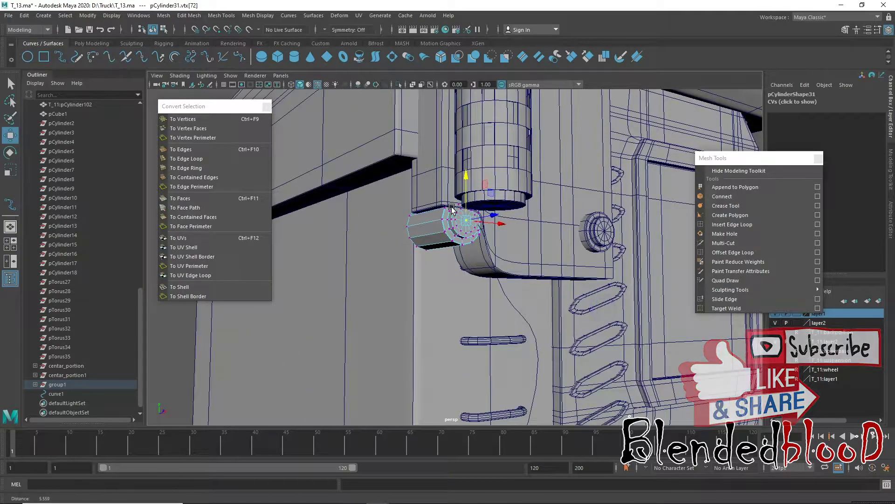
scroll(434, 315, up, 2)
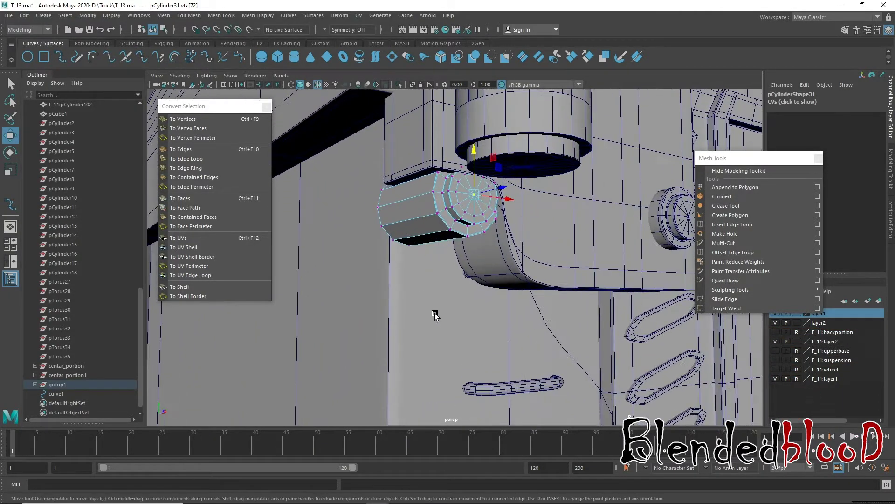
scroll(509, 238, down, 2)
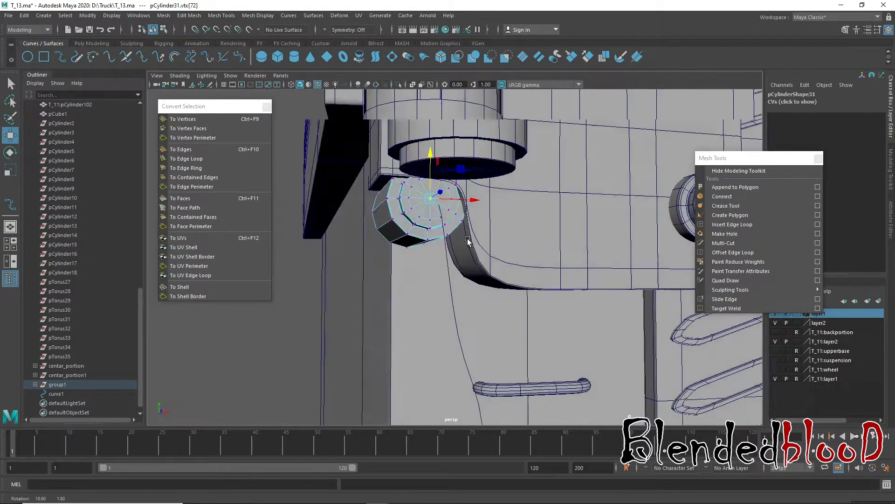
mouse_move(510, 237)
alt+mouse_down()
mouse_move(470, 314)
mouse_move(576, 245)
mouse_move(555, 235)
alt+mouse_up()
scroll(576, 245, up, 3)
scroll(576, 245, up, 2)
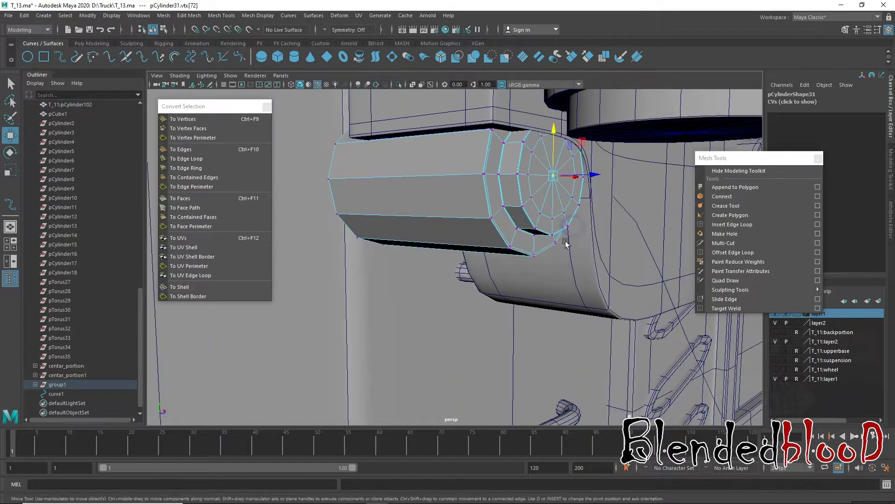
scroll(555, 235, up, 2)
click(188, 201)
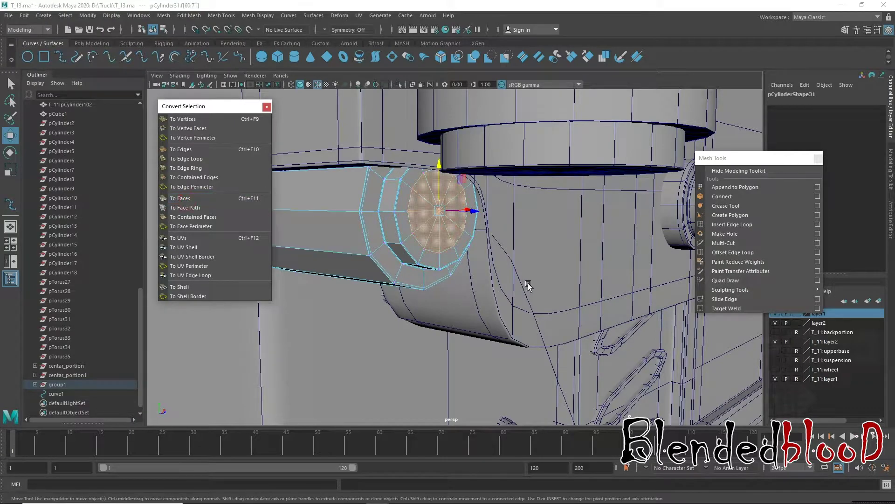
click(521, 281)
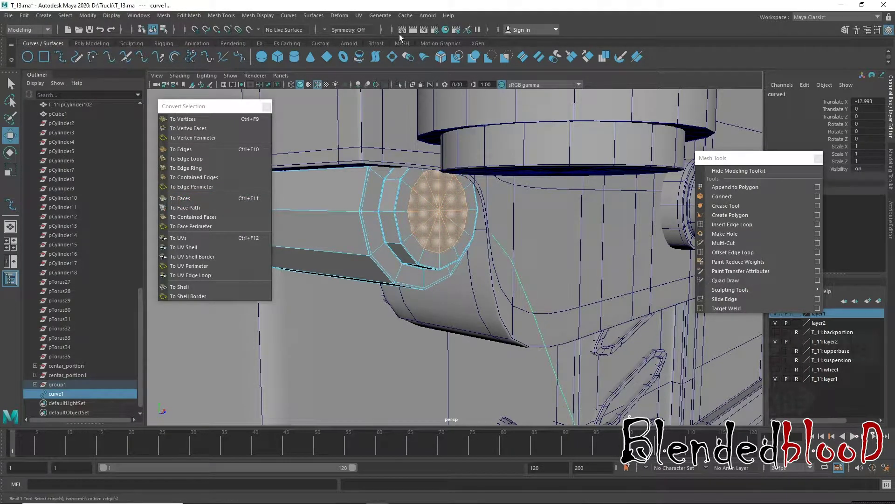
click(91, 47)
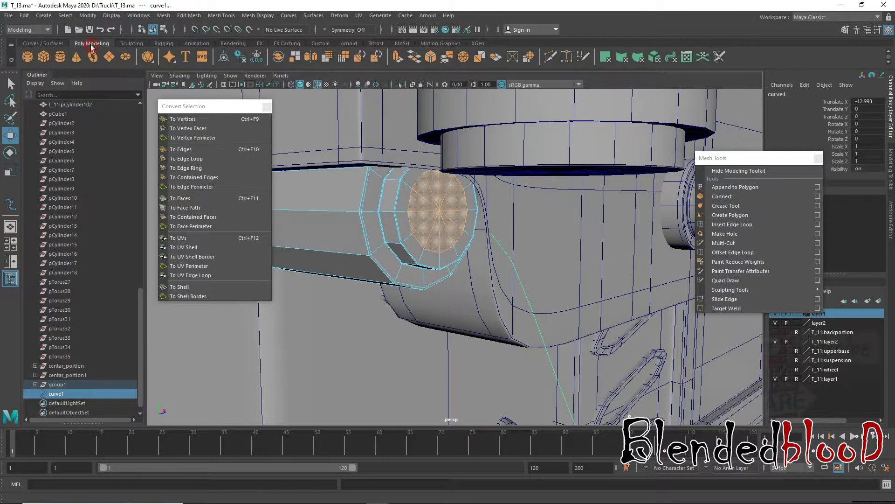
click(398, 57)
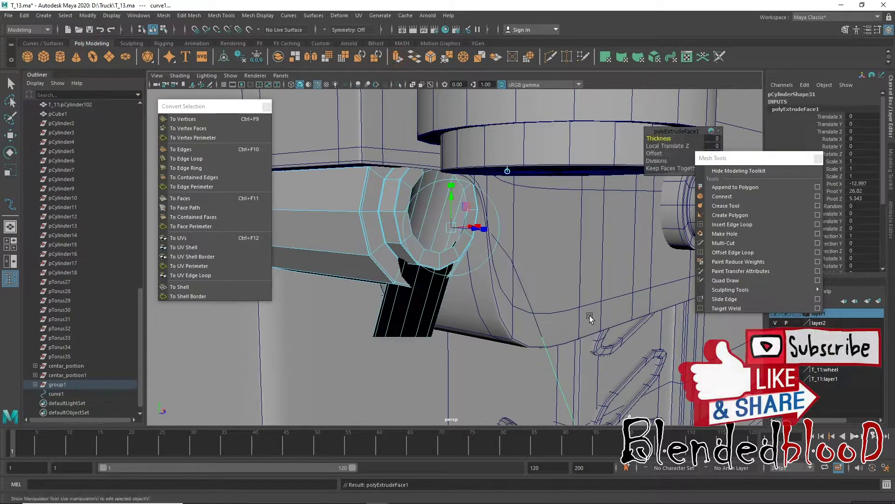
drag(508, 170, 681, 160)
scroll(486, 309, down, 5)
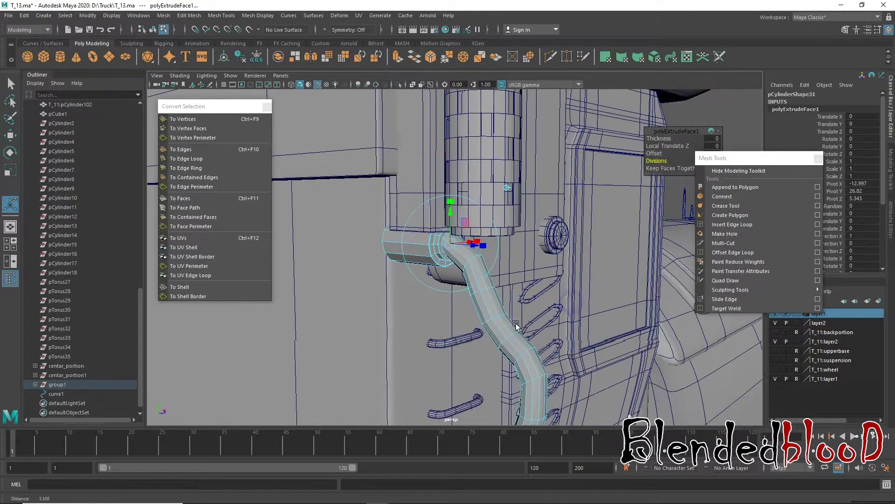
alt+middle_drag(486, 309, 494, 266)
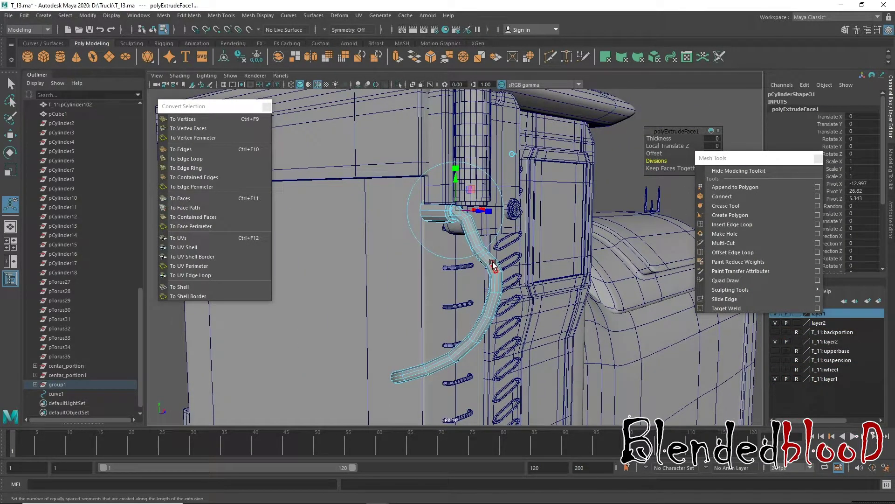
alt+drag(556, 274, 524, 272)
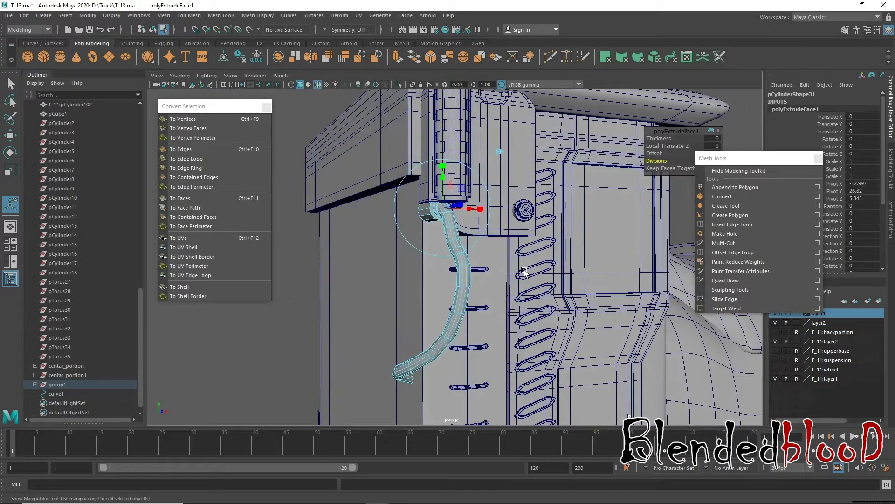
right_drag(443, 326, 483, 292)
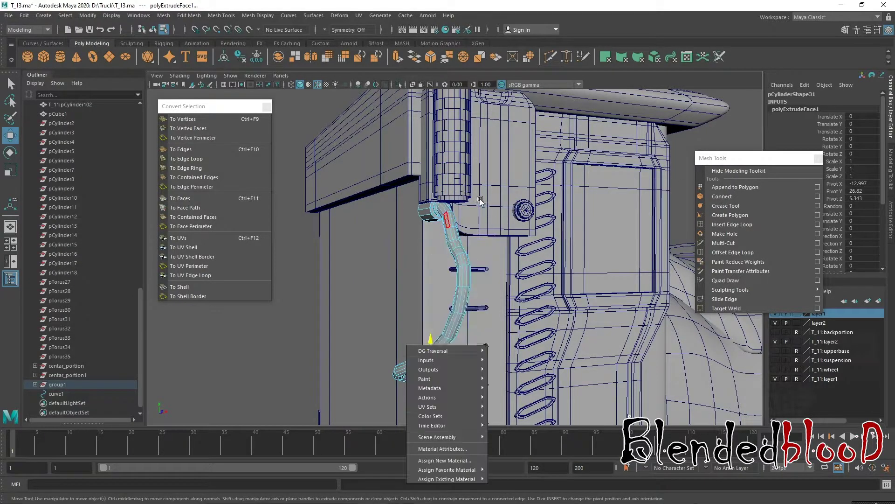
mouse_move(482, 289)
alt+mouse_down()
mouse_move(413, 321)
mouse_move(426, 264)
alt+mouse_up()
click(373, 321)
mouse_move(425, 264)
alt+right_down()
mouse_move(472, 282)
mouse_move(482, 378)
mouse_move(454, 303)
alt+right_up()
click(442, 302)
key(ctrl+z)
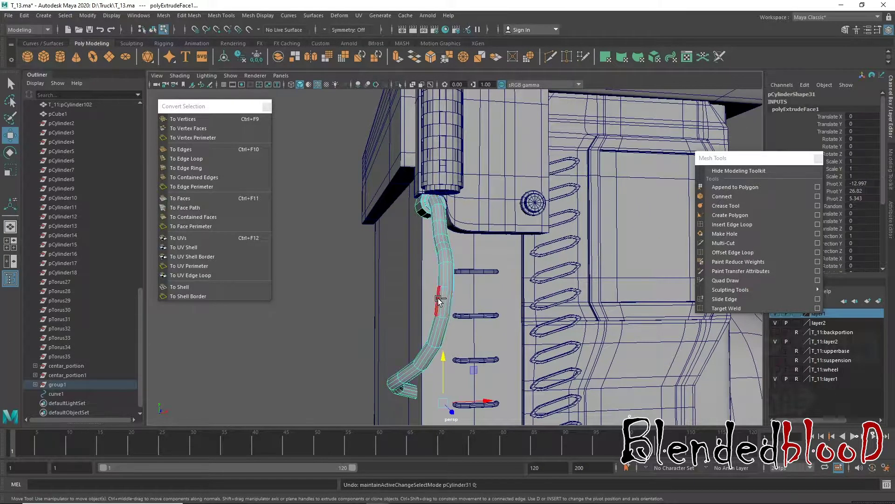
key(ctrl+z)
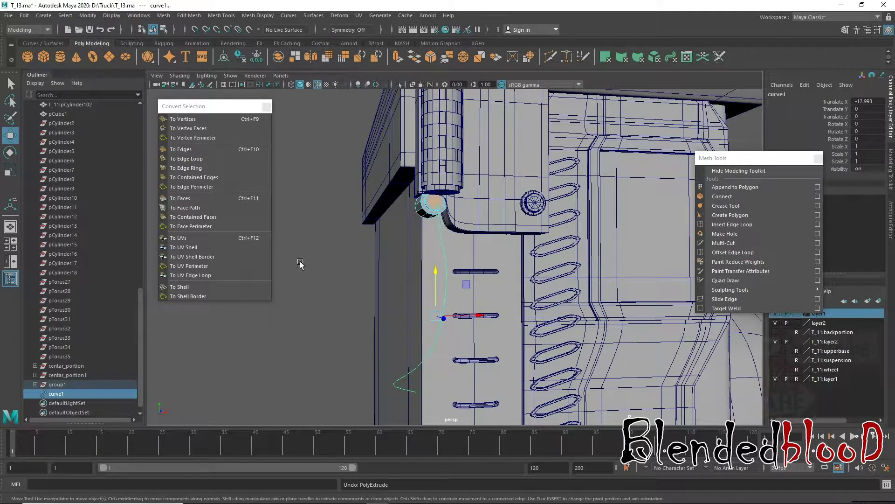
- Select the bolt cylinder's end-cap faces, converting them from the cap's centre point
click(300, 264)
mouse_move(480, 194)
alt+right_down()
mouse_move(481, 238)
mouse_move(500, 254)
alt+right_up()
alt+drag(500, 254, 453, 255)
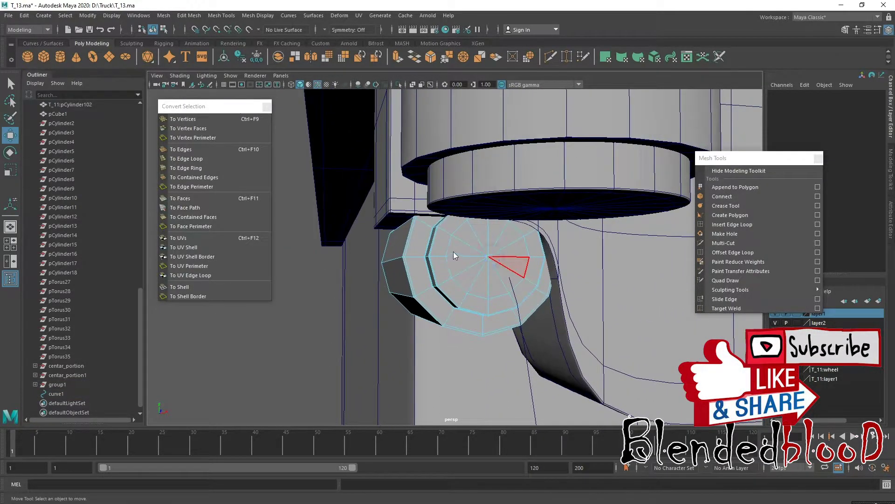
right_drag(453, 255, 434, 255)
click(489, 256)
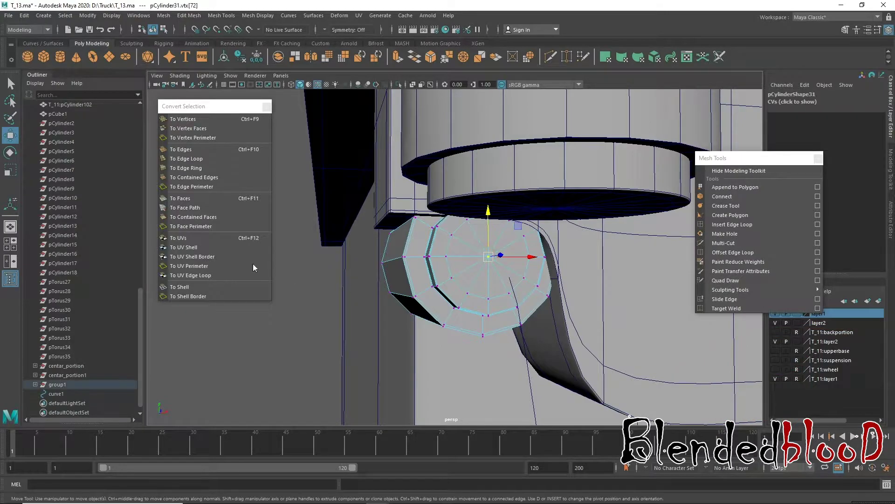
click(195, 200)
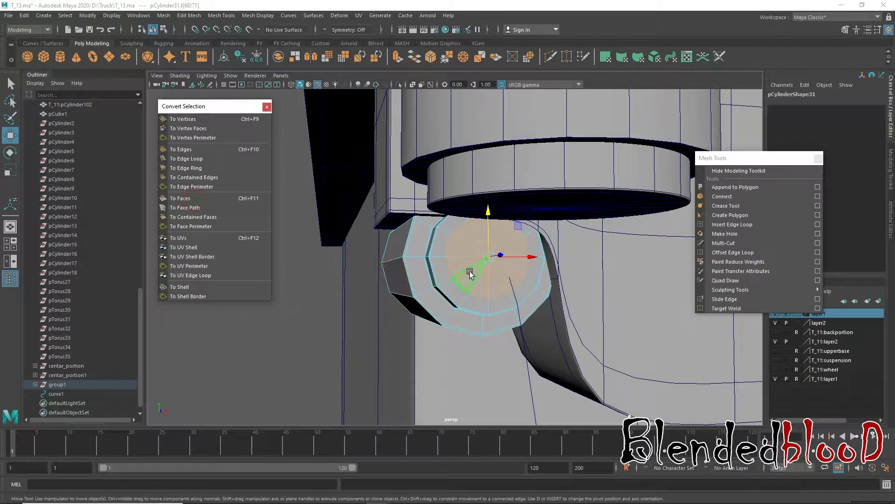
key(r)
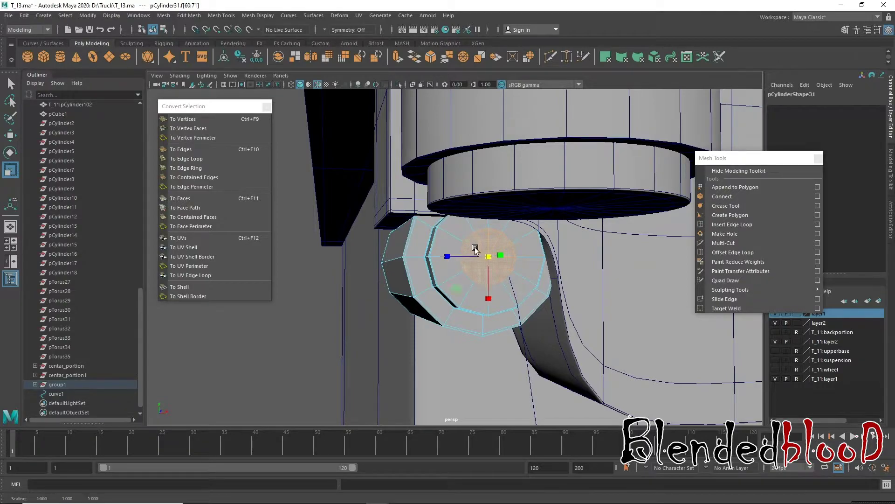
key(w)
- Extrude the cap faces along curve1, raising divisions so the tube follows the curve
alt+drag(524, 342, 489, 314)
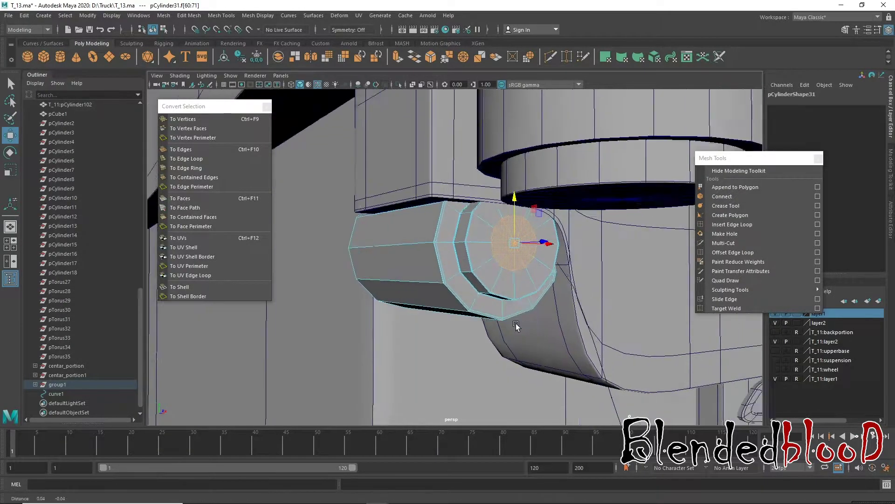
click(485, 312)
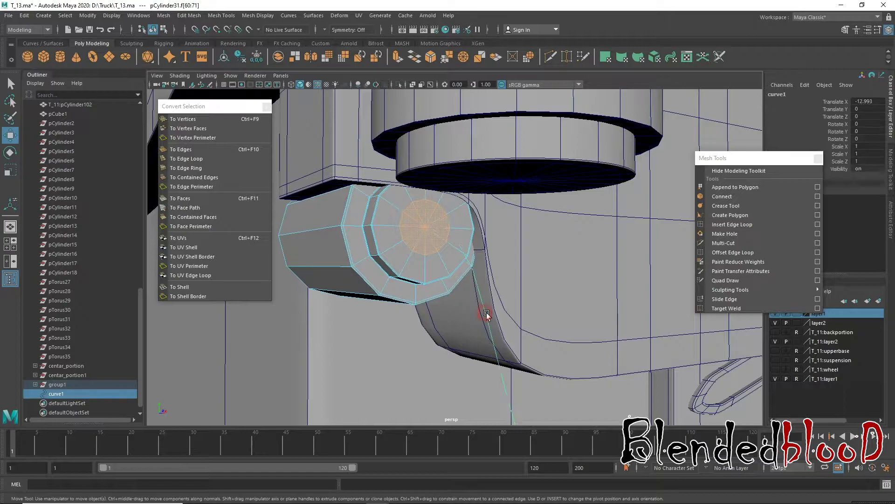
alt+right_drag(486, 312, 348, 71)
click(398, 57)
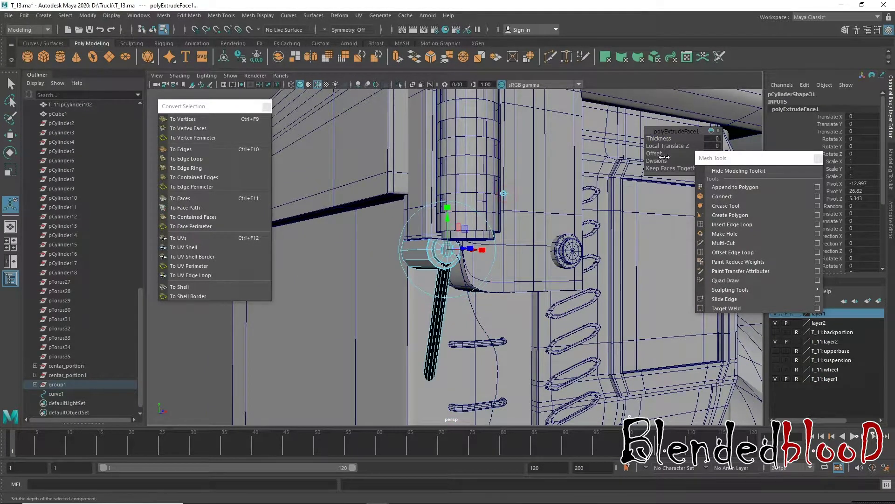
mouse_move(656, 160)
mouse_down()
mouse_move(606, 303)
mouse_move(438, 228)
mouse_move(422, 308)
mouse_up()
- Return to object mode and duplicate the extruded tube with Ctrl+D
key(w)
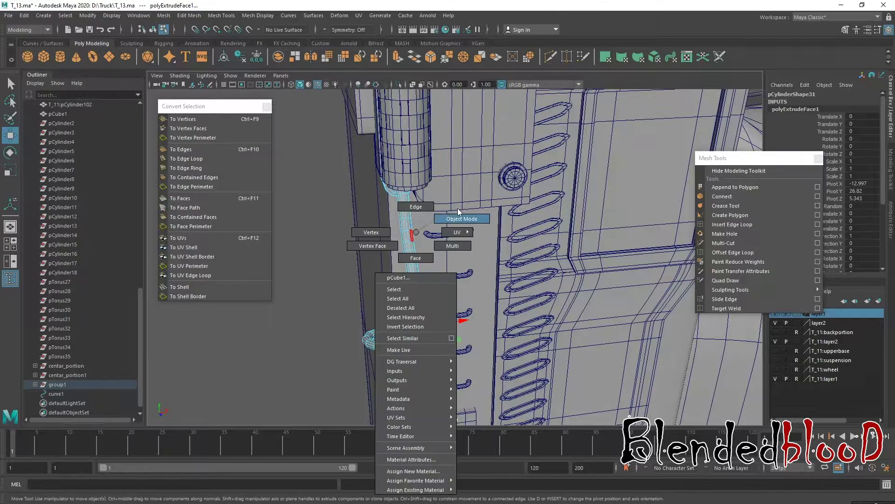
right_drag(416, 236, 457, 207)
key(ctrl+d)
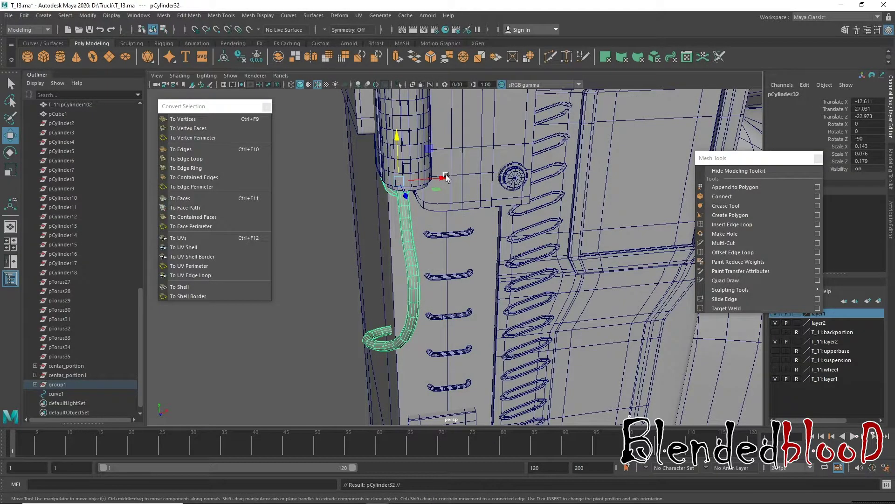
- Move the copy aside, then delete the original tube together with curve1
drag(444, 178, 338, 185)
click(406, 239)
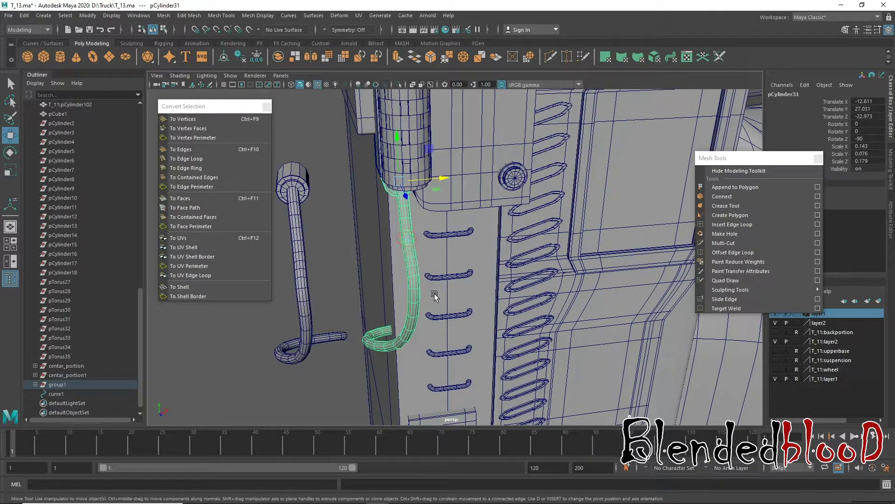
click(60, 395)
key(Delete)
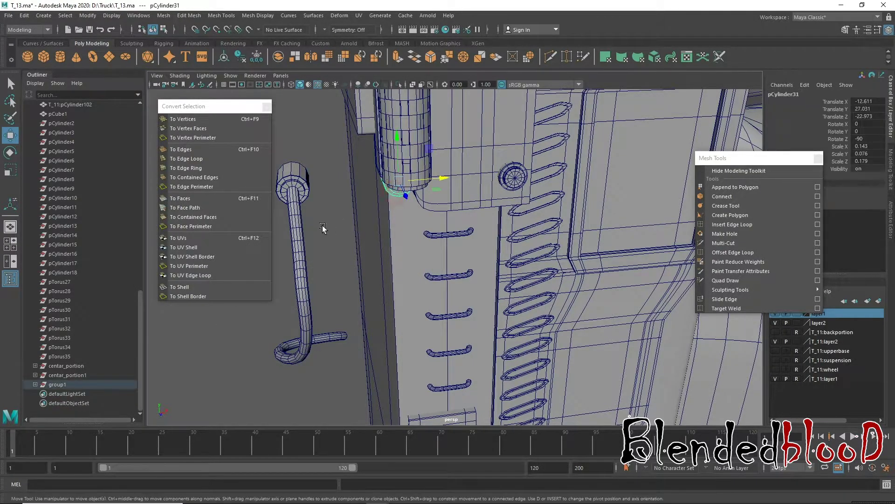
- Delete the end-cap faces of the remaining tube to leave an open end
click(301, 233)
mouse_move(232, 370)
alt+mouse_down()
mouse_move(441, 266)
mouse_move(330, 220)
mouse_move(410, 254)
mouse_move(393, 263)
alt+mouse_up()
right_drag(393, 263, 395, 262)
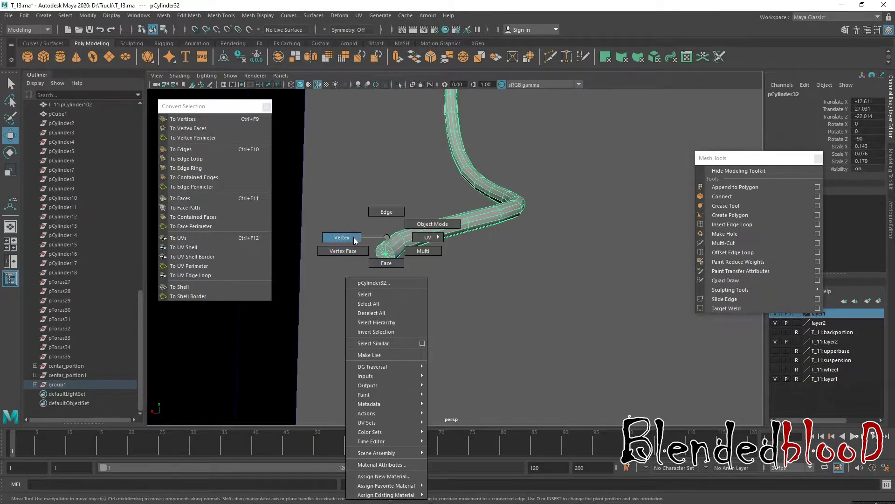
click(180, 198)
key(Delete)
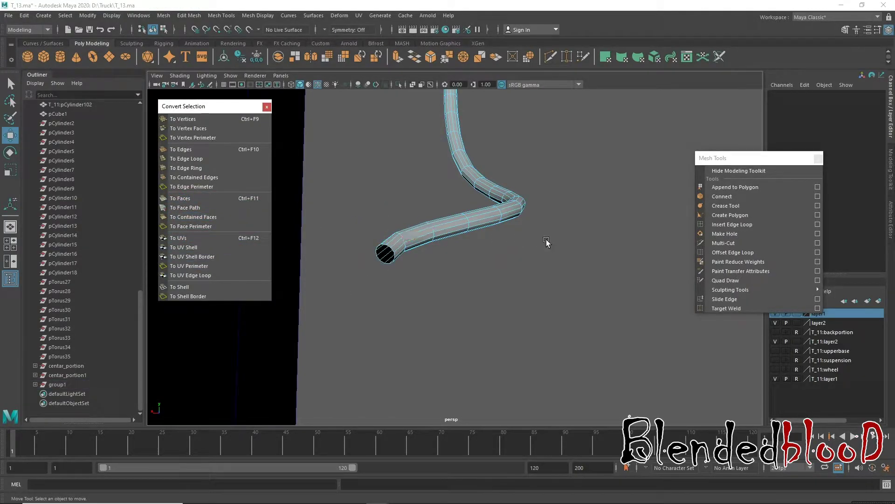
- Insert two edge loops near the tube's cylinder end
mouse_move(546, 242)
alt+mouse_down()
mouse_move(412, 247)
mouse_move(426, 216)
mouse_move(516, 280)
alt+mouse_up()
mouse_move(516, 280)
alt+right_down()
mouse_move(547, 301)
mouse_move(561, 252)
alt+right_up()
alt+drag(561, 252, 577, 202)
mouse_move(550, 212)
alt+right_down()
mouse_move(596, 388)
mouse_move(566, 235)
alt+right_up()
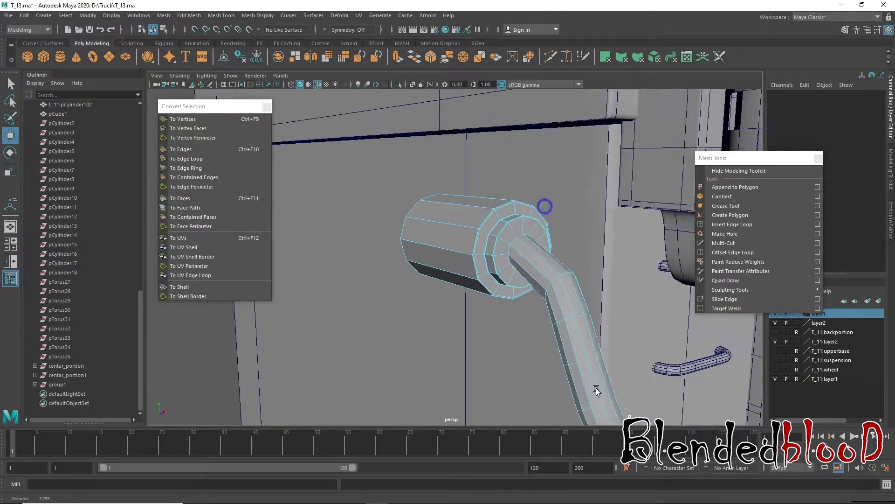
alt+drag(566, 235, 687, 227)
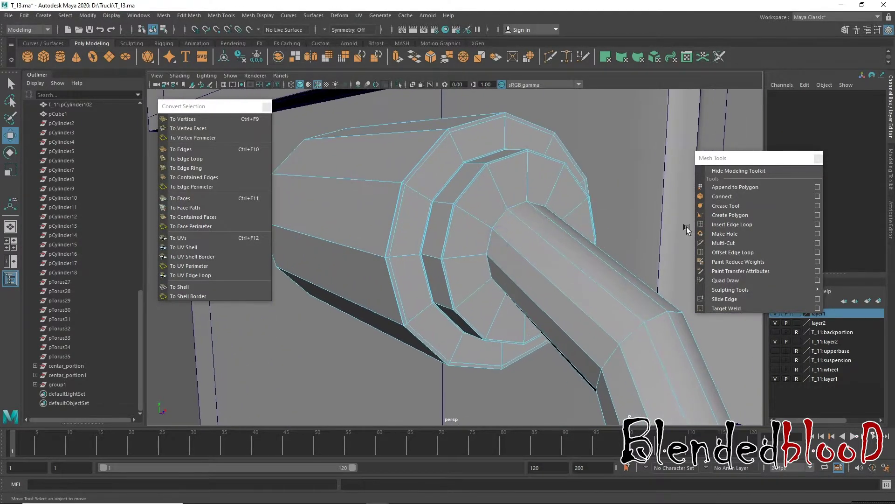
click(734, 224)
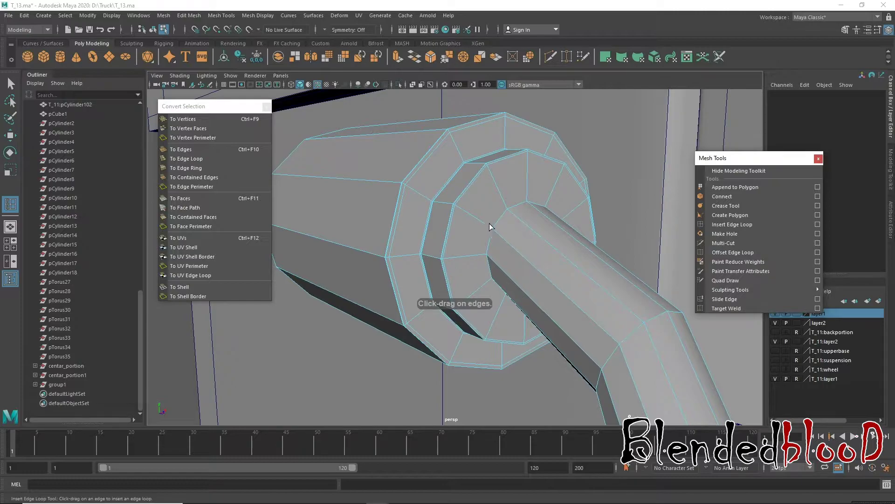
drag(489, 223, 499, 234)
key(w)
alt+drag(524, 284, 550, 261)
- Delete the pipe's construction history and slide it along Z to -22.981 under the bolt cylinder
alt+right_drag(551, 262, 434, 211)
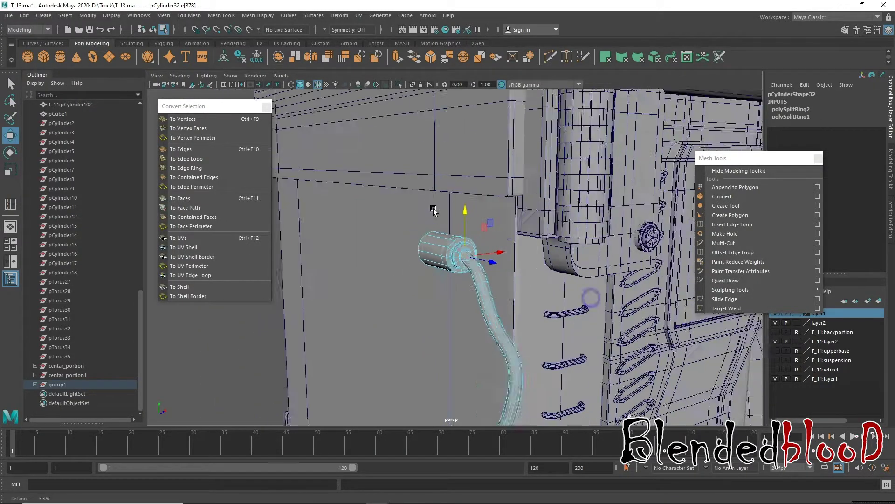
alt+drag(434, 211, 455, 237)
mouse_move(455, 237)
right_down()
mouse_move(483, 215)
mouse_move(425, 268)
mouse_move(459, 219)
right_up()
click(425, 267)
click(306, 237)
click(449, 260)
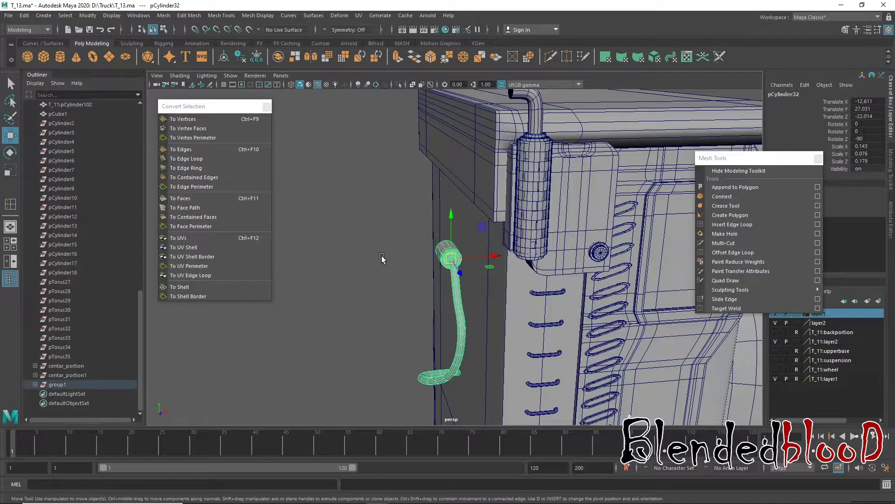
click(24, 15)
mouse_move(70, 135)
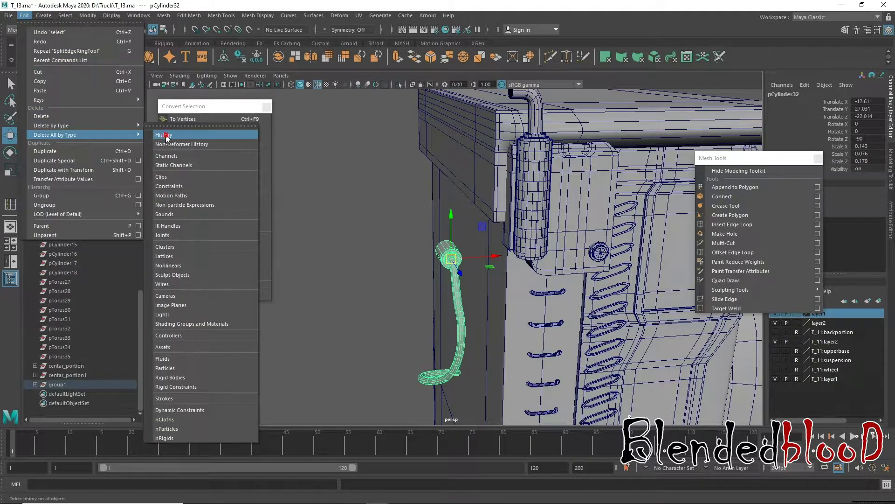
click(164, 135)
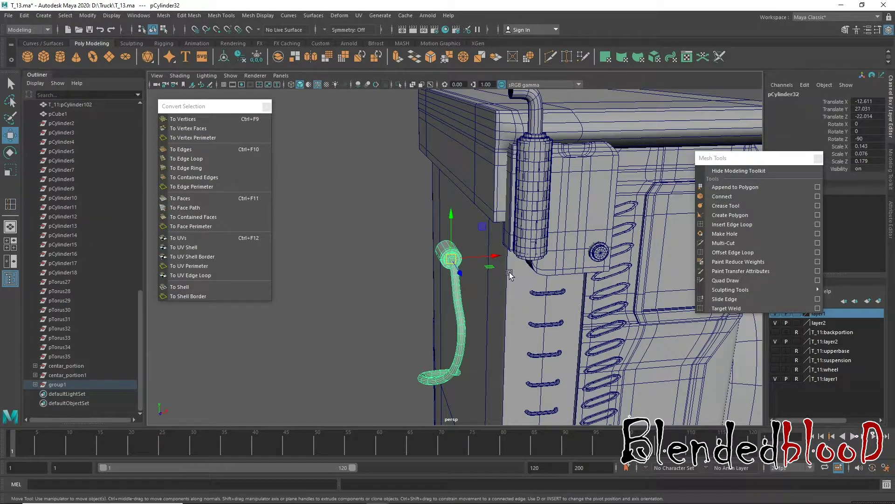
mouse_move(496, 260)
mouse_down()
mouse_move(567, 254)
mouse_move(551, 267)
mouse_move(564, 252)
mouse_up()
- Show the T_11:backportion layer to inspect the pillar and springs, then hide it again
click(443, 274)
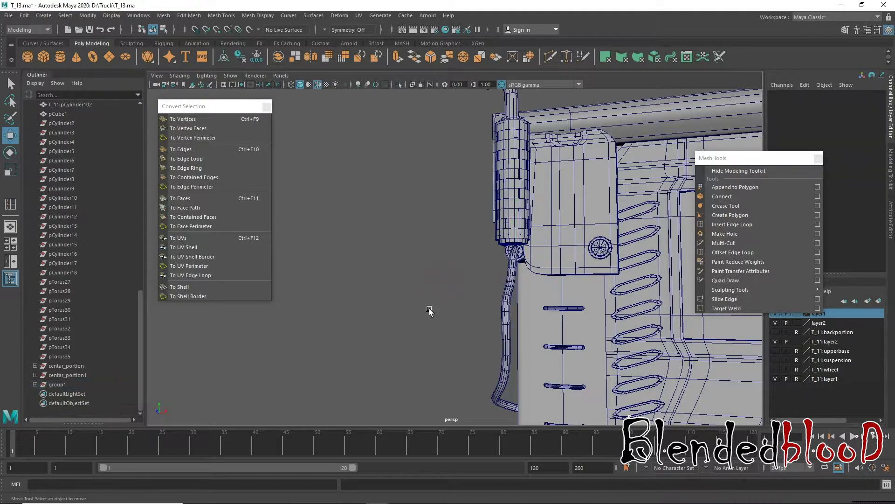
mouse_move(429, 309)
alt+mouse_down()
mouse_move(613, 325)
mouse_move(524, 310)
alt+mouse_up()
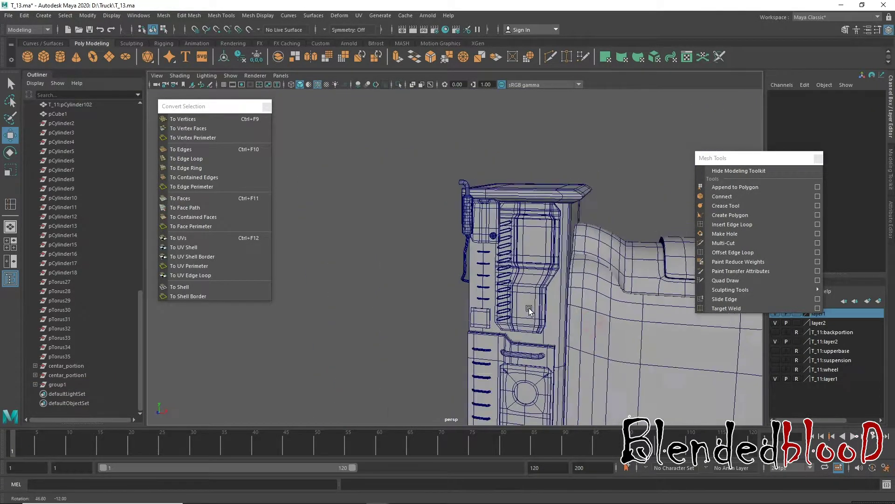
click(775, 332)
alt+drag(439, 272, 477, 269)
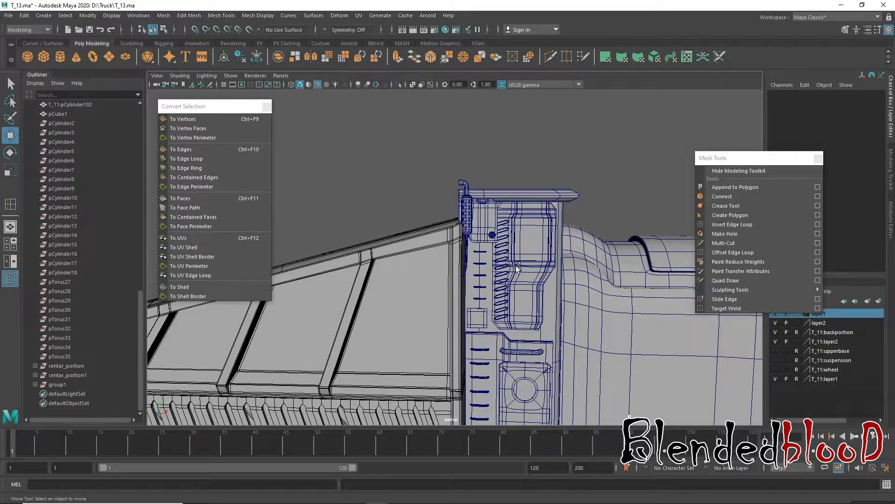
scroll(516, 268, up, 2)
scroll(490, 280, up, 2)
scroll(481, 355, up, 2)
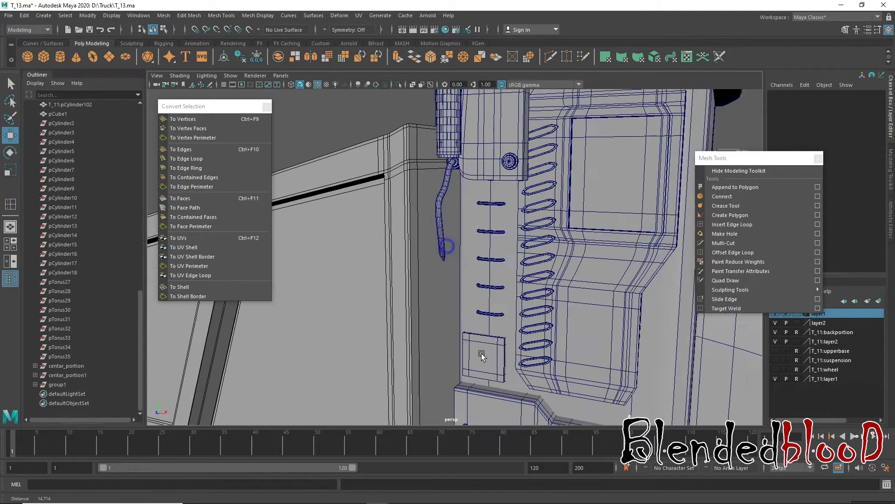
mouse_move(482, 355)
alt+mouse_down()
mouse_move(436, 290)
mouse_move(488, 281)
mouse_move(466, 292)
mouse_move(449, 265)
alt+mouse_up()
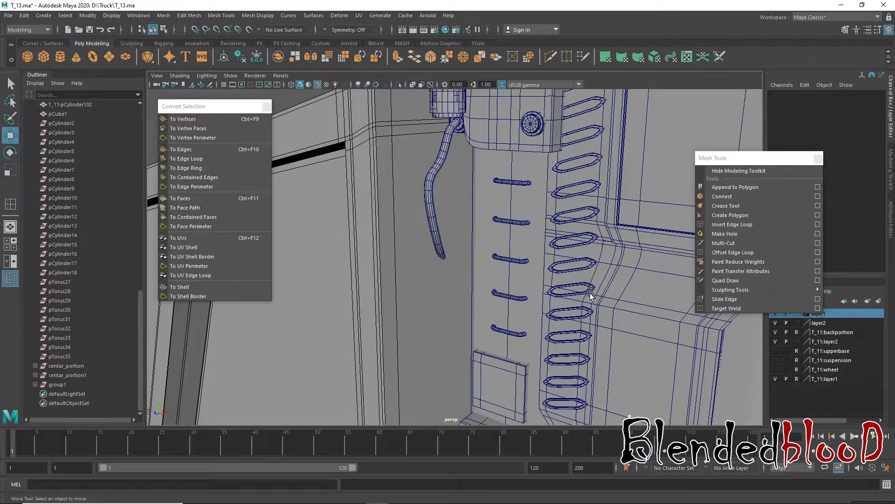
click(776, 331)
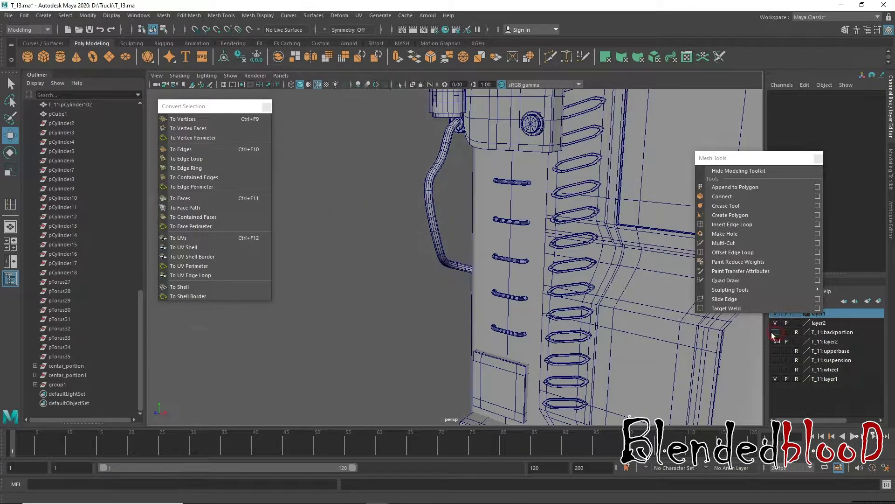
- Select the pipe's lower-end vertices with soft selection at a 2.57 falloff radius
alt+drag(386, 309, 410, 270)
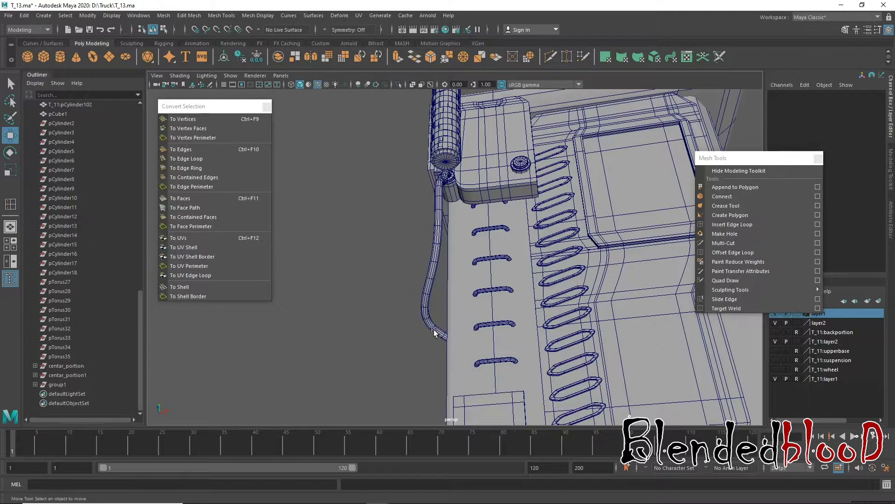
alt+drag(434, 332, 430, 236)
mouse_move(430, 236)
right_down()
mouse_move(386, 251)
mouse_move(378, 240)
right_up()
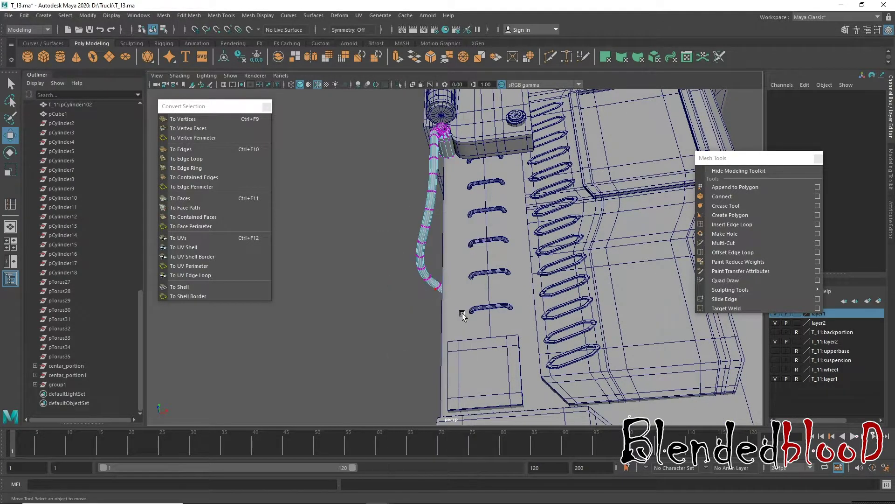
drag(401, 254, 399, 251)
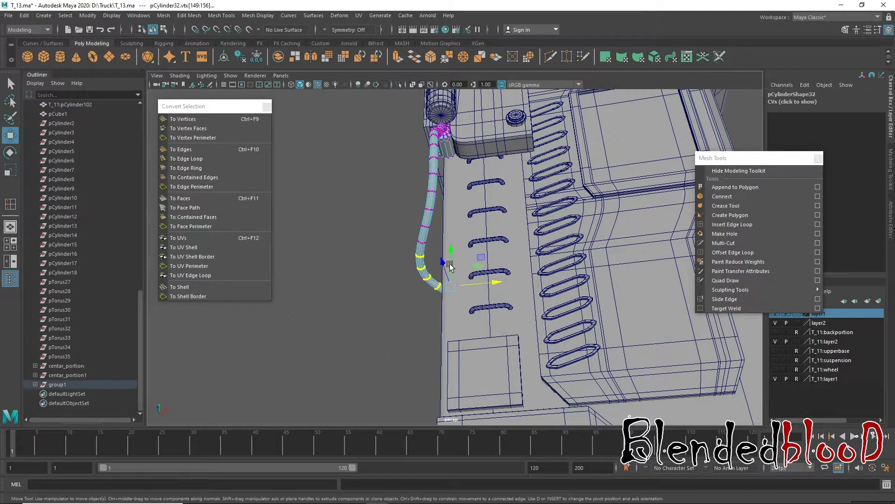
mouse_move(471, 279)
alt+mouse_down()
mouse_move(493, 297)
mouse_move(437, 303)
mouse_move(447, 299)
alt+mouse_up()
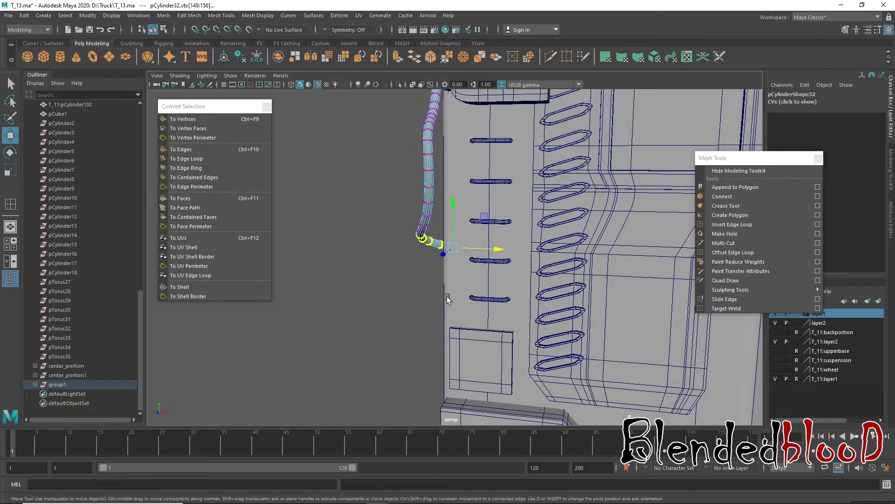
key(b)
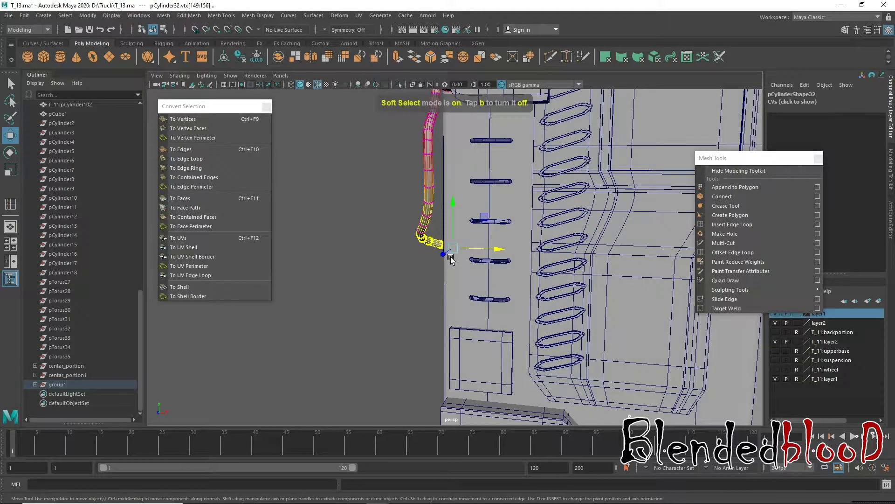
drag(446, 256, 382, 223)
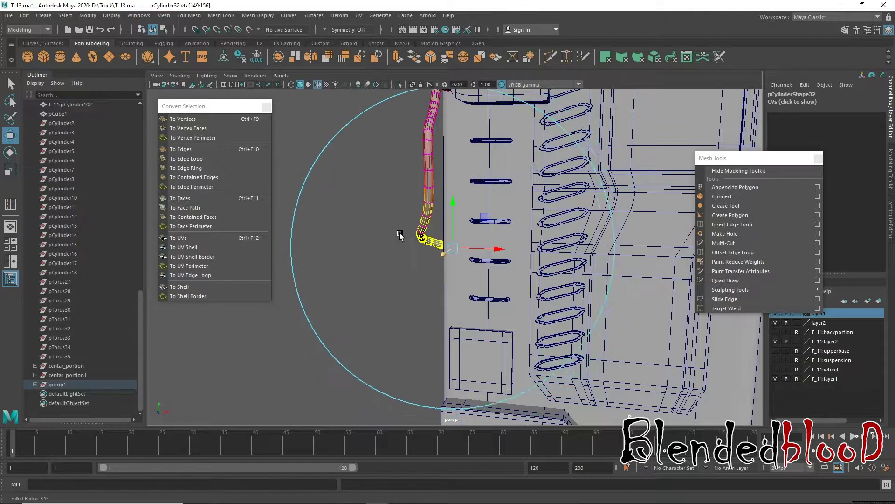
- Show the backportion layer and push the pipe's lower end outward along X
click(776, 332)
drag(498, 253, 524, 260)
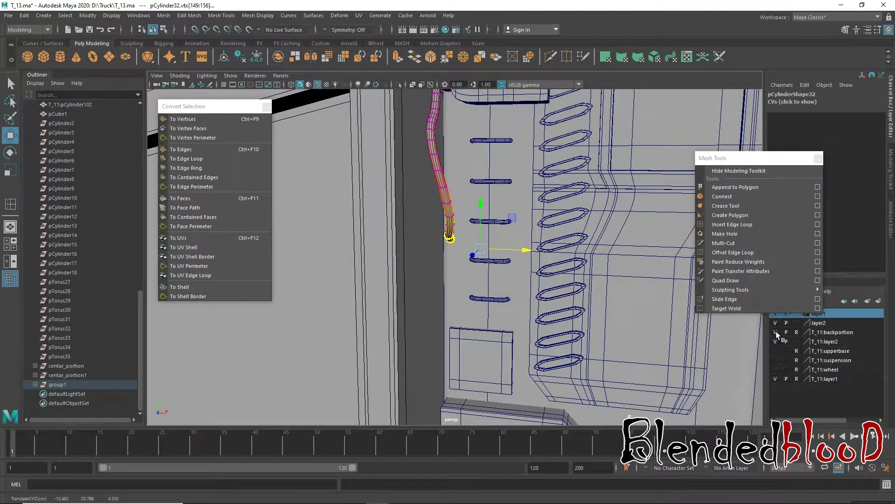
alt+drag(485, 299, 508, 326)
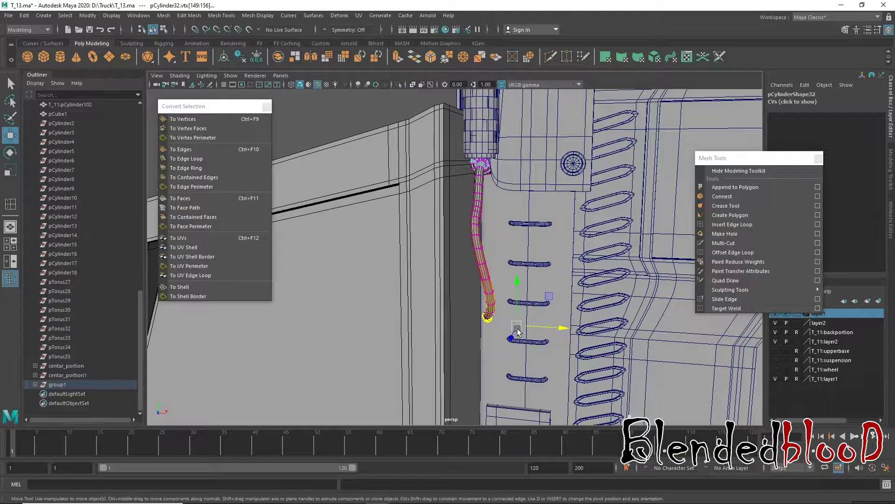
right_drag(483, 200, 508, 181)
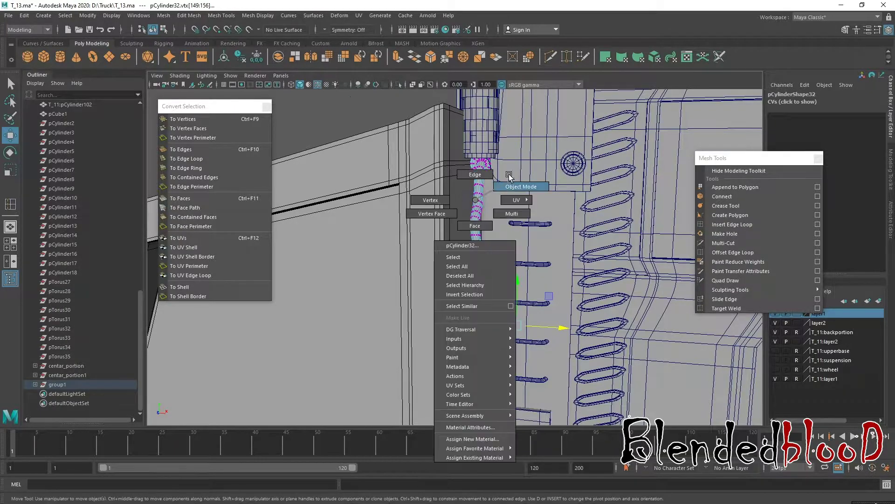
- Select ring cylinder pCylinder33 and move it down toward the pipe's lower end
click(370, 115)
alt+drag(585, 259, 518, 210)
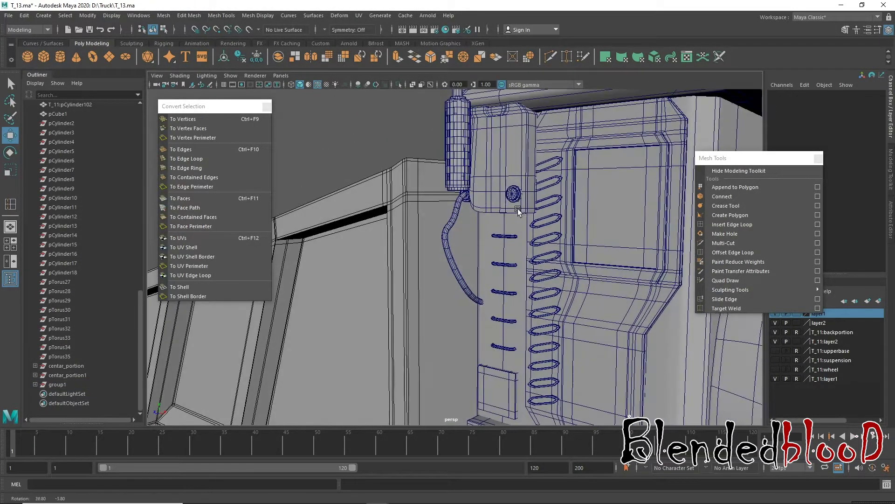
click(512, 194)
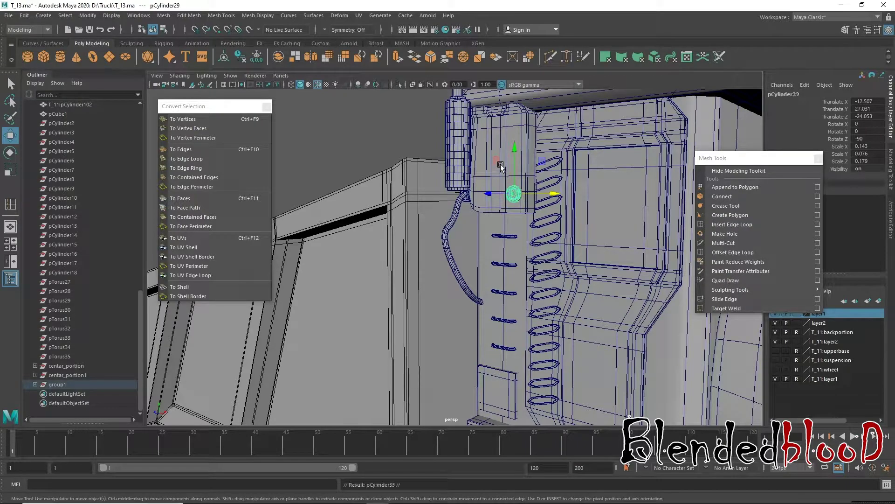
mouse_move(513, 150)
mouse_down()
mouse_move(513, 273)
mouse_move(564, 316)
mouse_move(521, 308)
mouse_up()
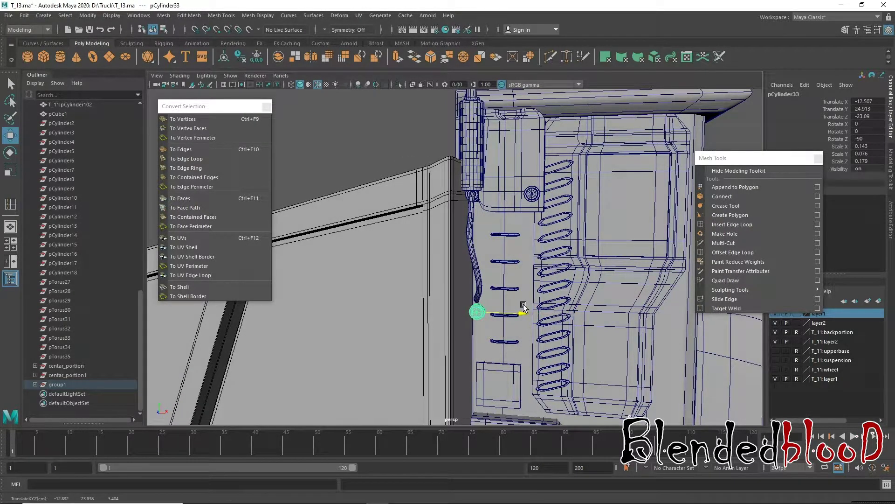
scroll(482, 280, up, 3)
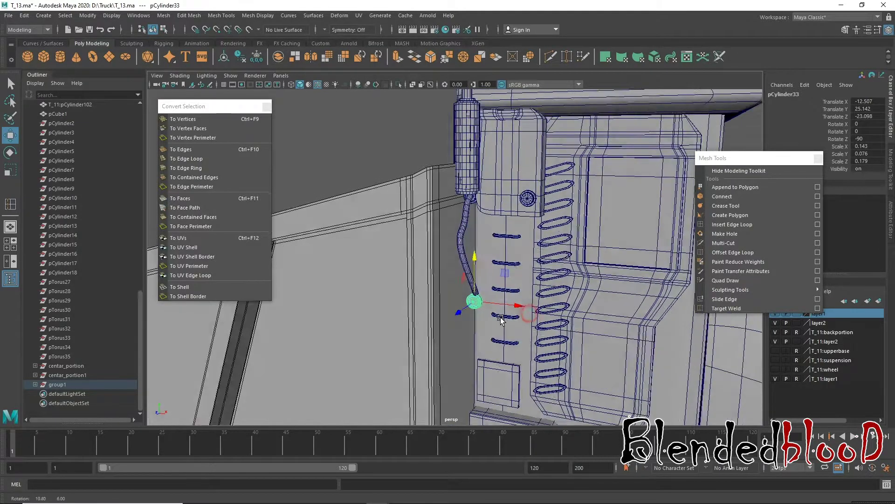
alt+drag(482, 280, 457, 394)
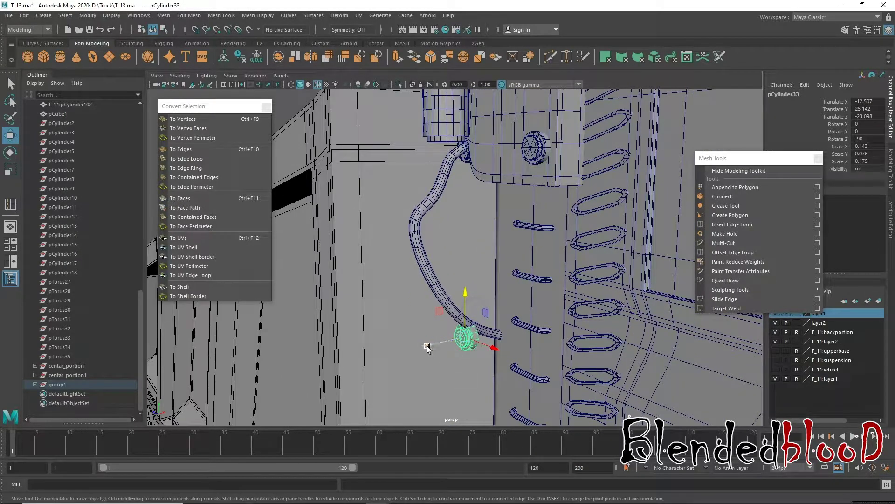
- Nudge pCylinder33 onto the pipe end at X -12.992, Z -23.023 and check the placement
drag(428, 347, 476, 356)
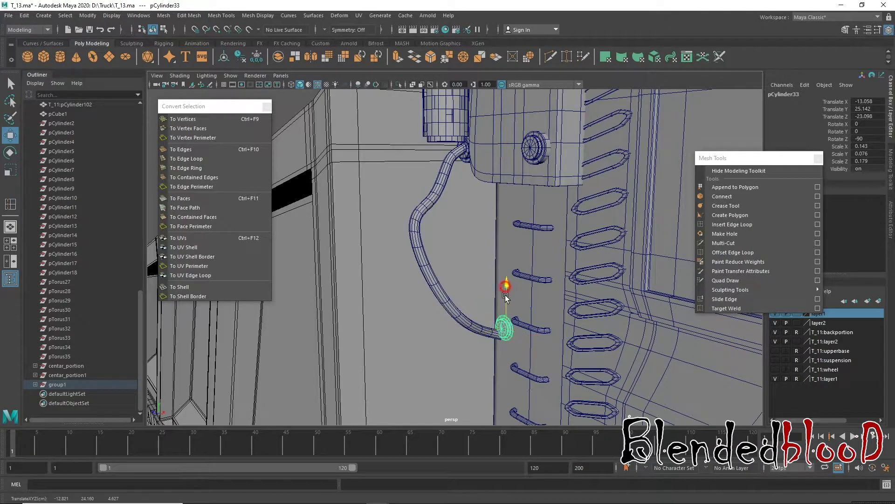
drag(505, 295, 507, 293)
drag(535, 344, 531, 341)
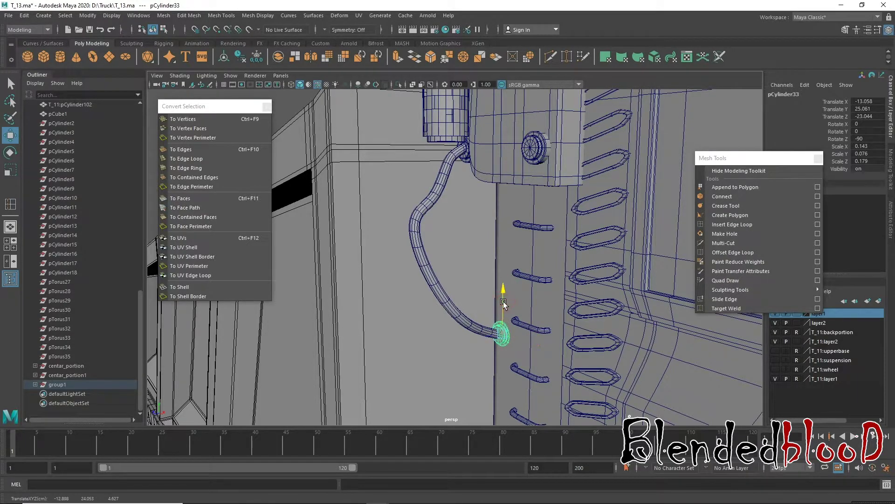
mouse_move(504, 304)
alt+mouse_down()
mouse_move(538, 339)
mouse_move(539, 330)
alt+mouse_up()
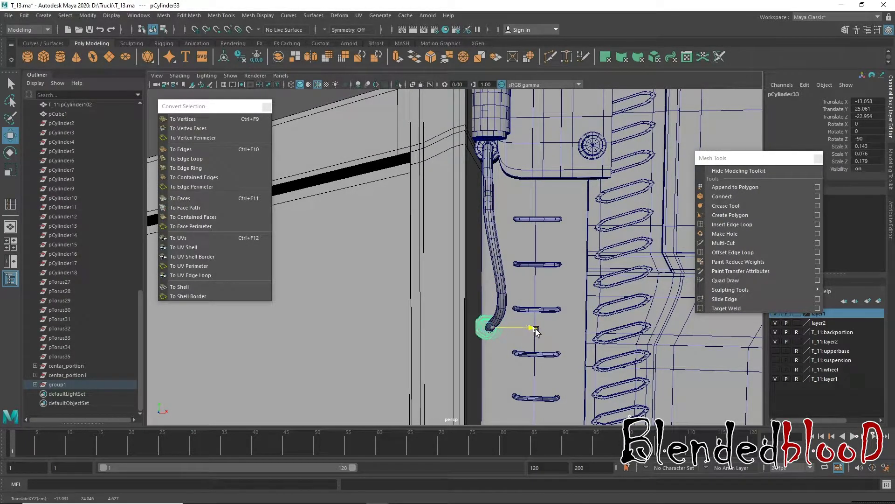
mouse_move(537, 331)
alt+mouse_down()
mouse_move(451, 342)
mouse_move(379, 195)
alt+mouse_up()
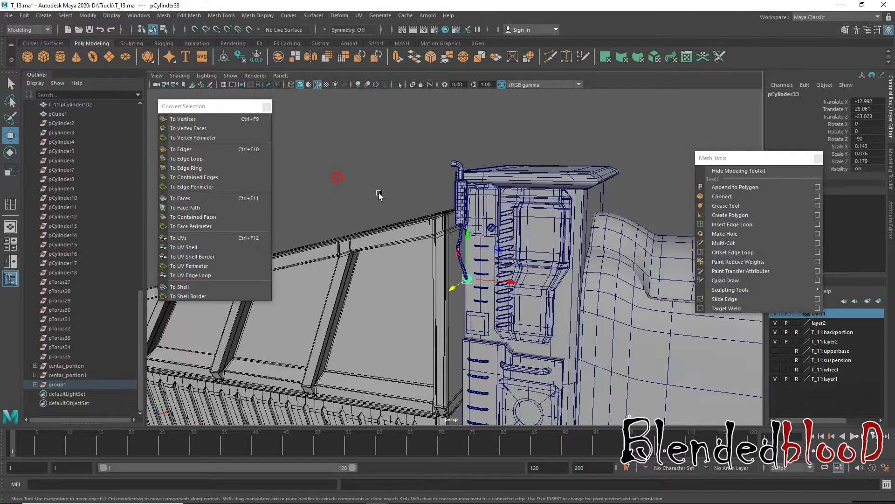
click(380, 195)
alt+drag(589, 330, 572, 305)
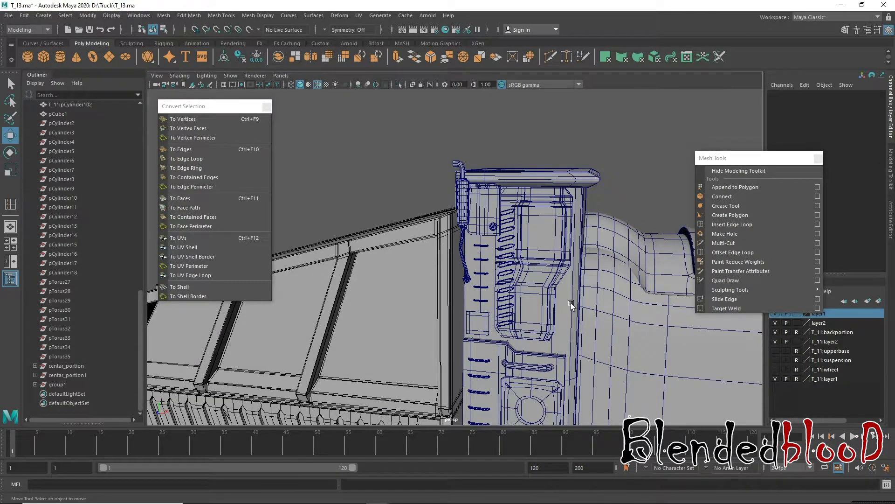
- In the four-view layout, set a panel to side view, frame it and maximise it
scroll(557, 305, down, 5)
scroll(557, 305, down, 3)
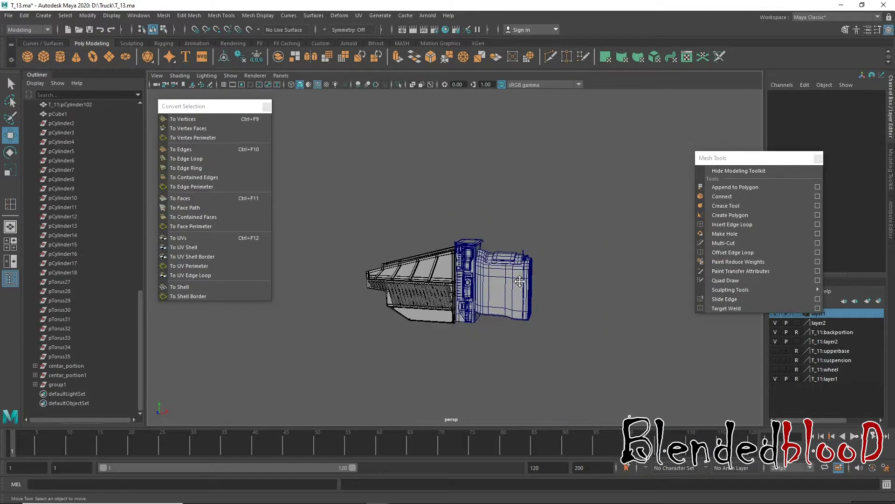
key(space)
key(space)
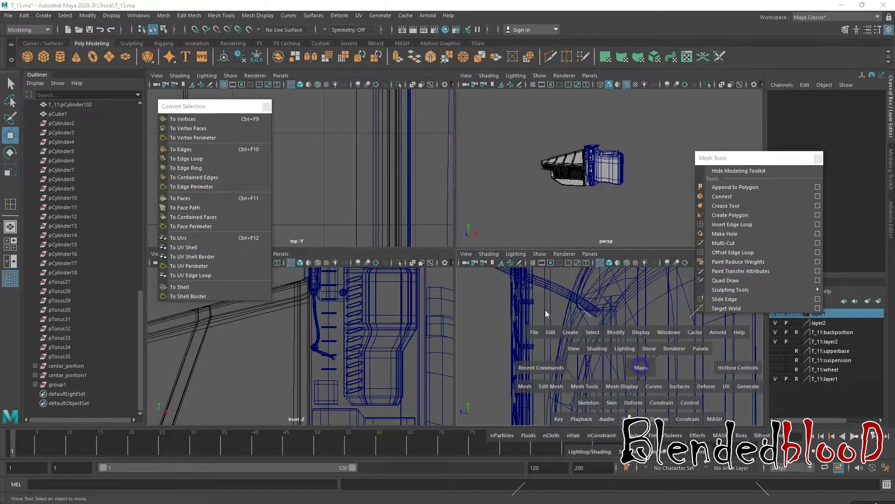
click(644, 364)
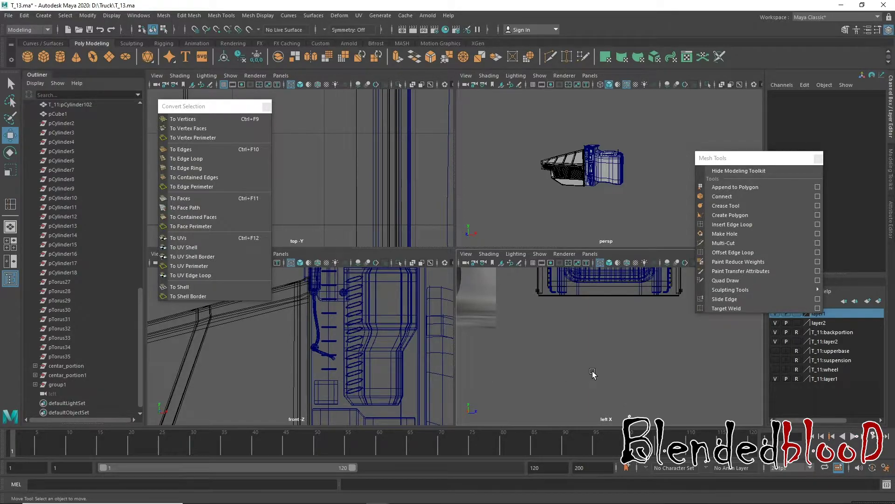
key(a)
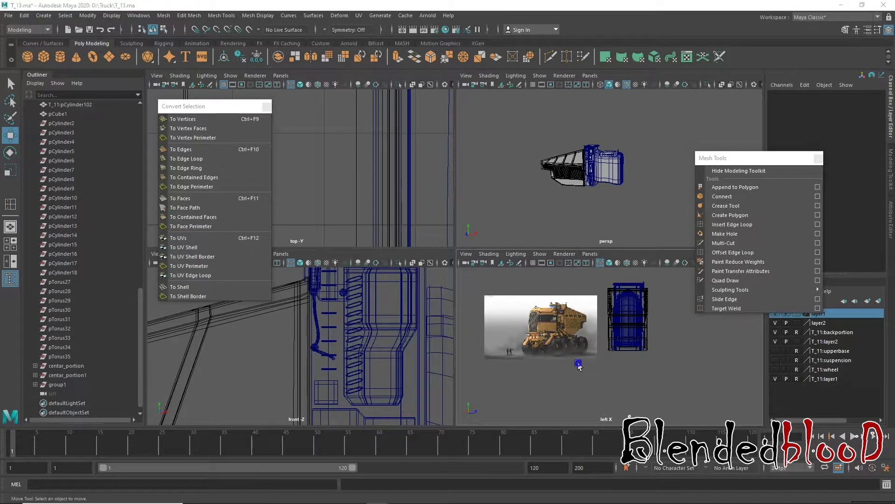
key(space)
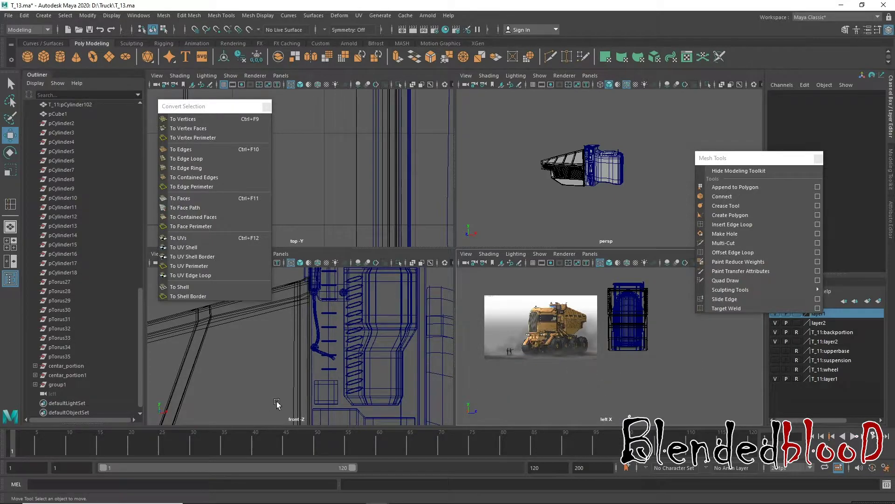
key(space)
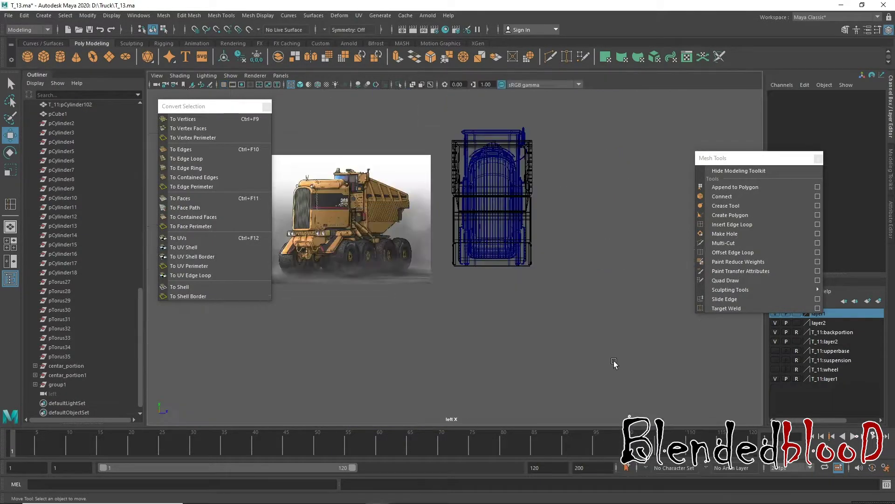
- Switch to the opposite side view and frame the truck concept reference image
alt+middle_drag(438, 285, 513, 350)
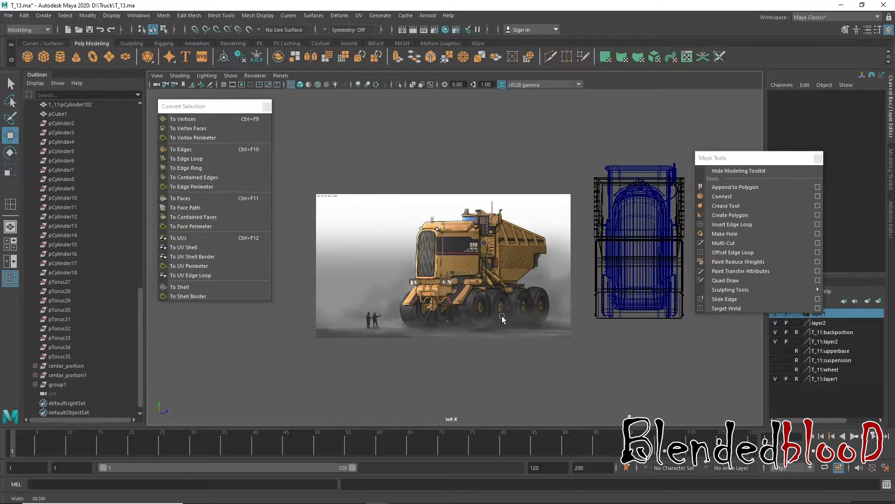
key(space)
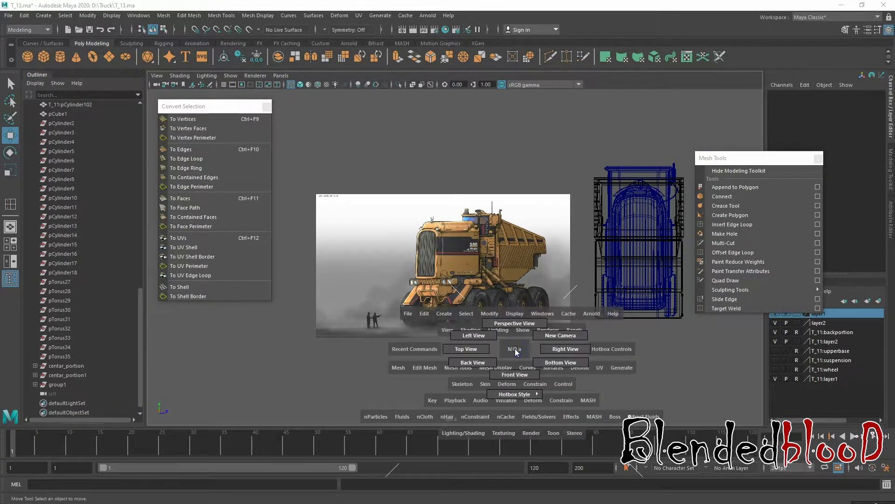
click(542, 348)
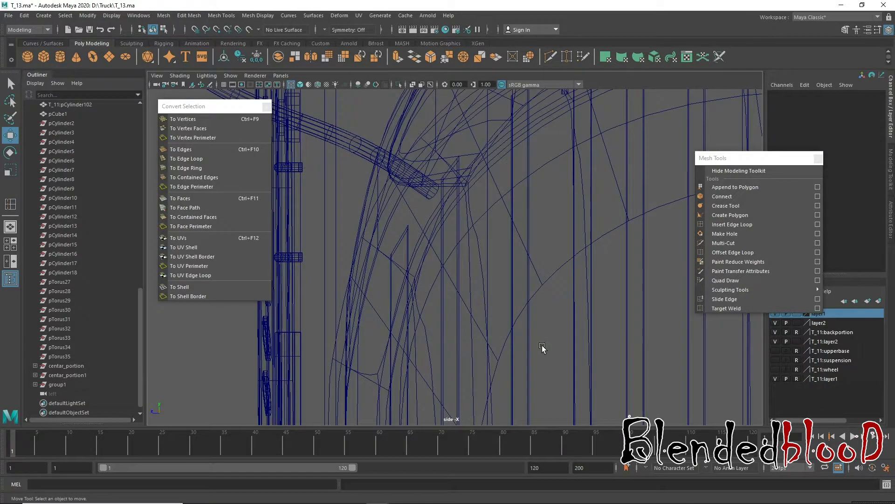
key(f)
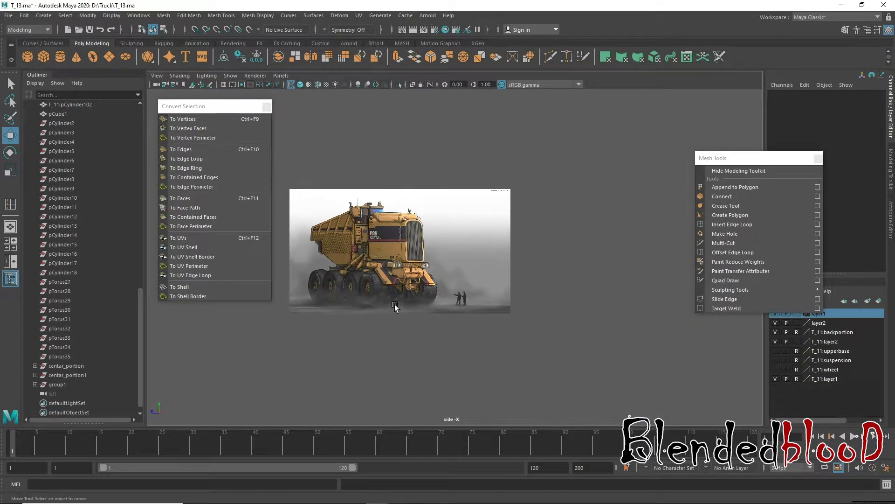
mouse_move(396, 340)
alt+middle_down()
mouse_move(630, 367)
mouse_move(545, 368)
alt+middle_up()
- Review the cab in the four-view layout, then enlarge the side view with the reference image
key(space)
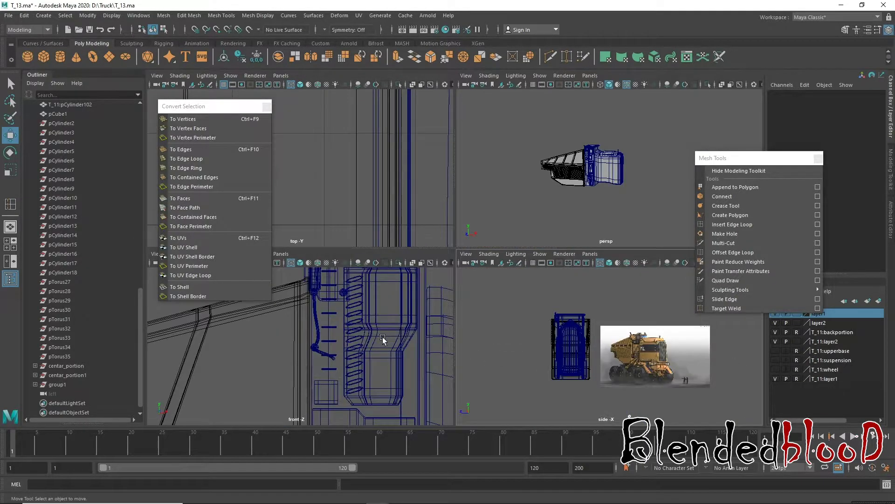
alt+middle_drag(382, 339, 458, 368)
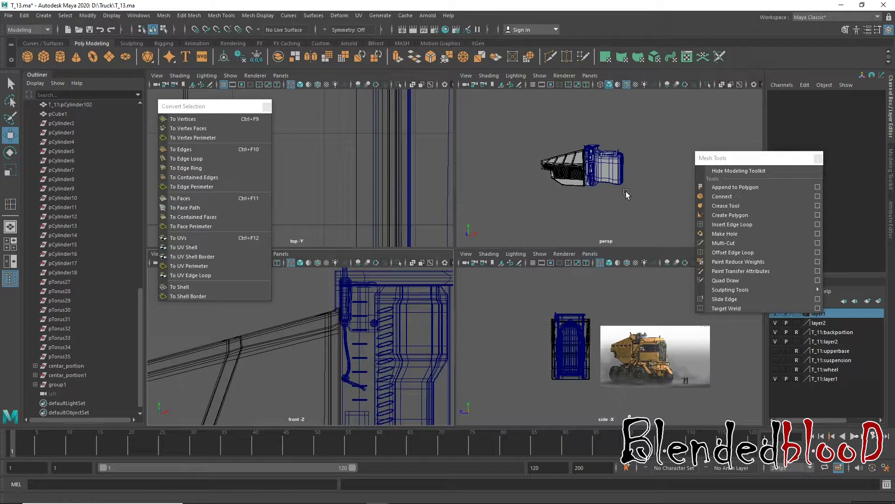
mouse_move(605, 162)
alt+mouse_down()
mouse_move(513, 205)
mouse_move(536, 220)
alt+mouse_up()
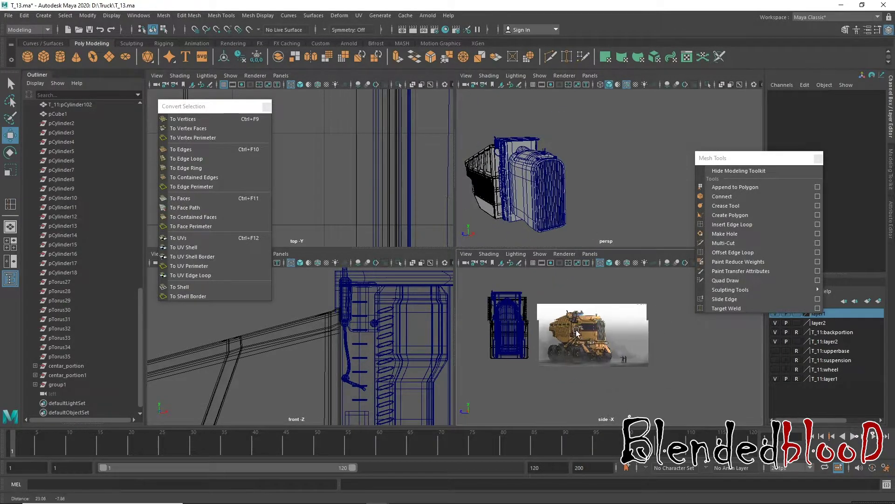
scroll(571, 348, up, 5)
key(space)
scroll(557, 304, down, 2)
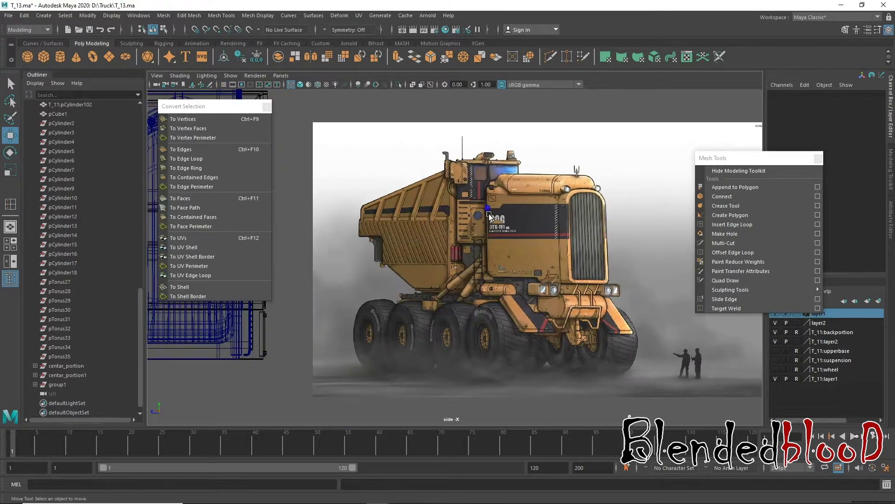
scroll(509, 264, up, 1)
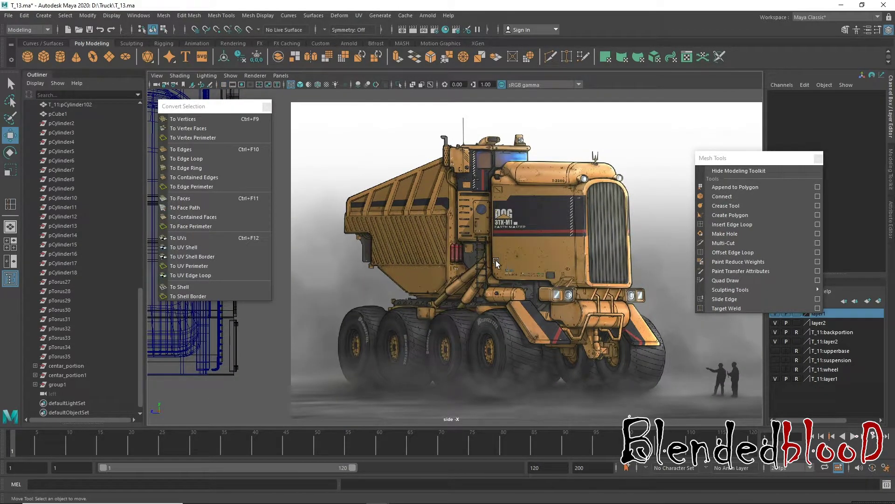
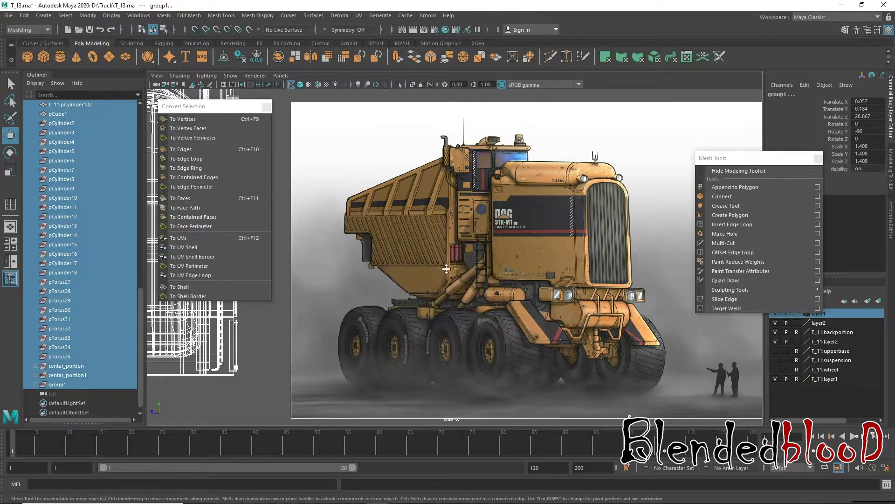
- Select the ladder rungs (pTorus36) and move the copied rungs left of the ladder
key(space)
click(417, 357)
key(space)
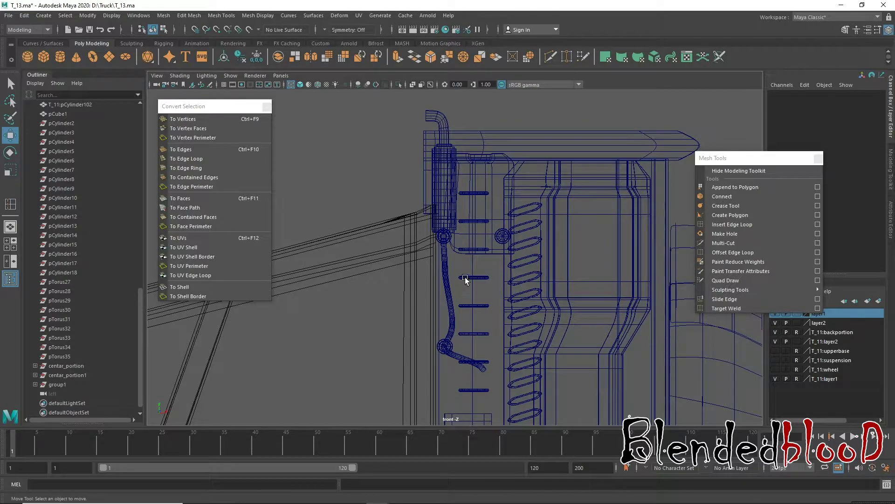
click(465, 279)
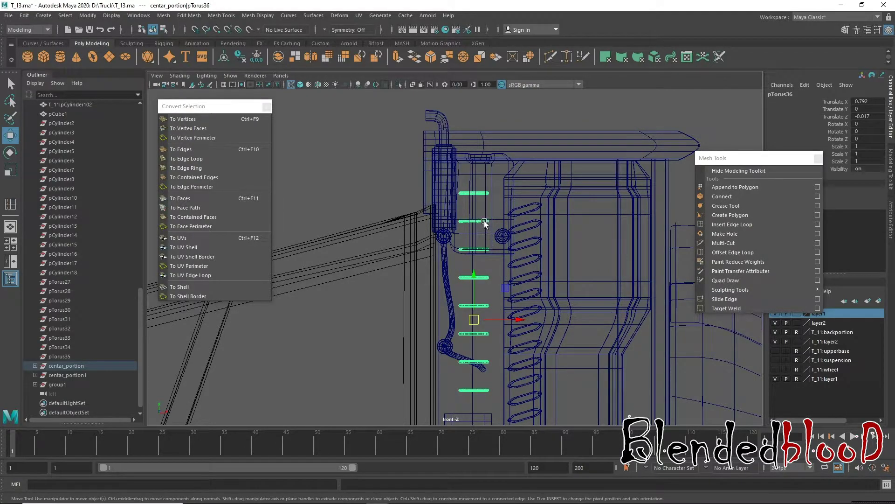
right_drag(484, 221, 490, 250)
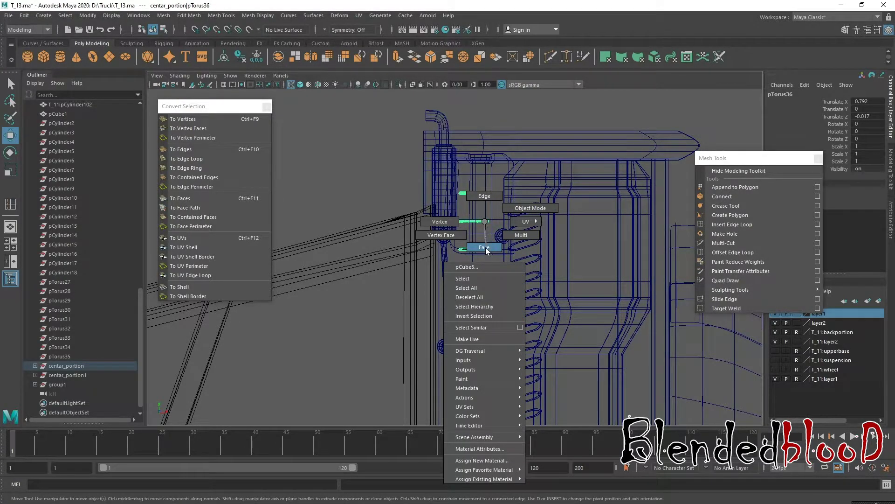
click(485, 247)
click(486, 282)
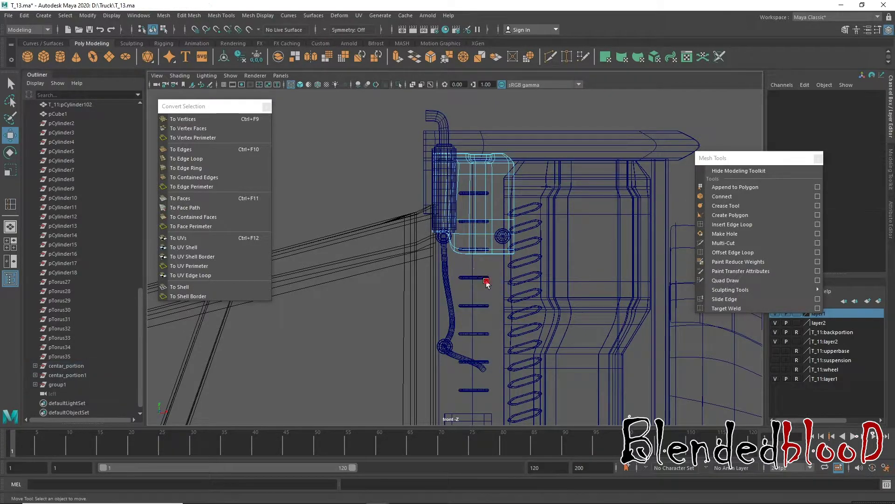
click(482, 282)
right_click(482, 280)
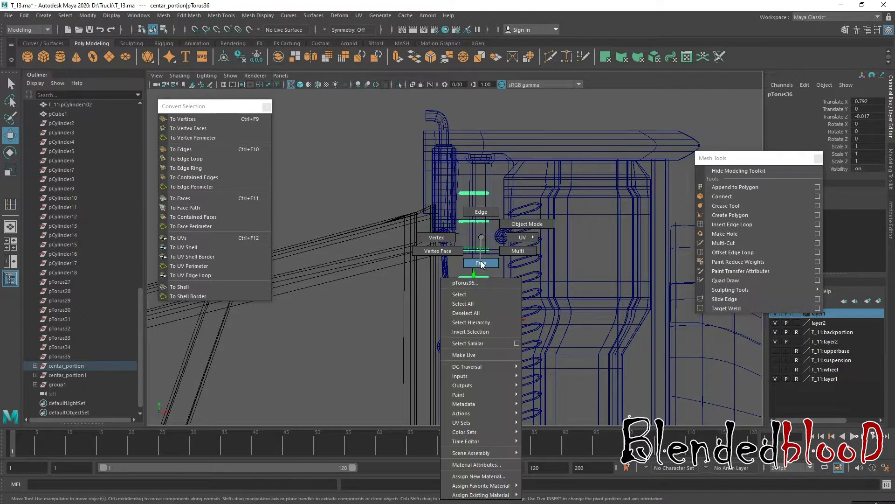
click(483, 276)
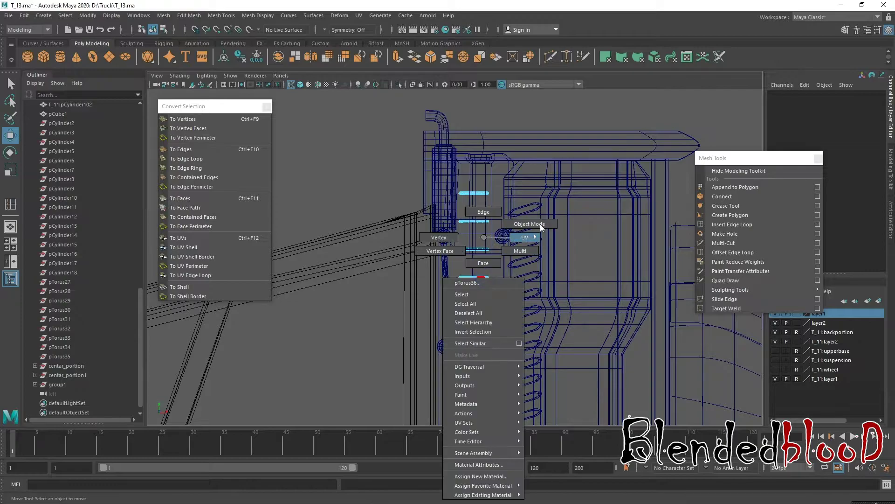
right_drag(485, 280, 532, 219)
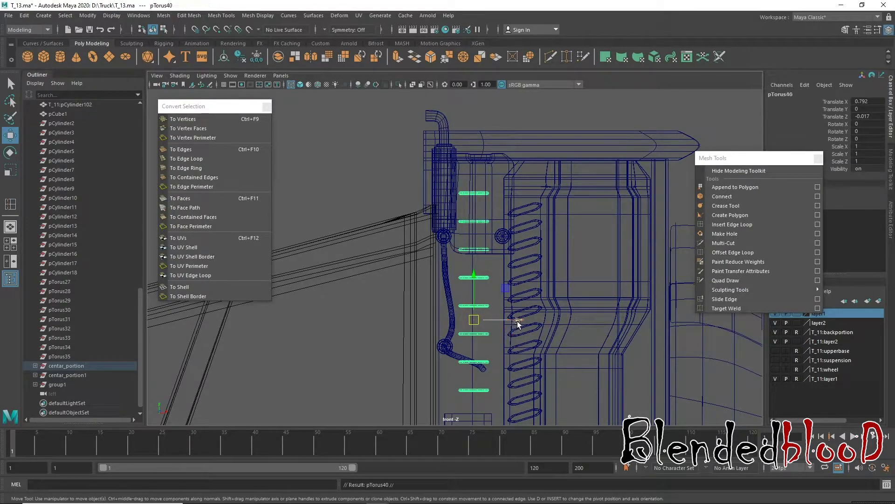
shift+drag(518, 320, 394, 320)
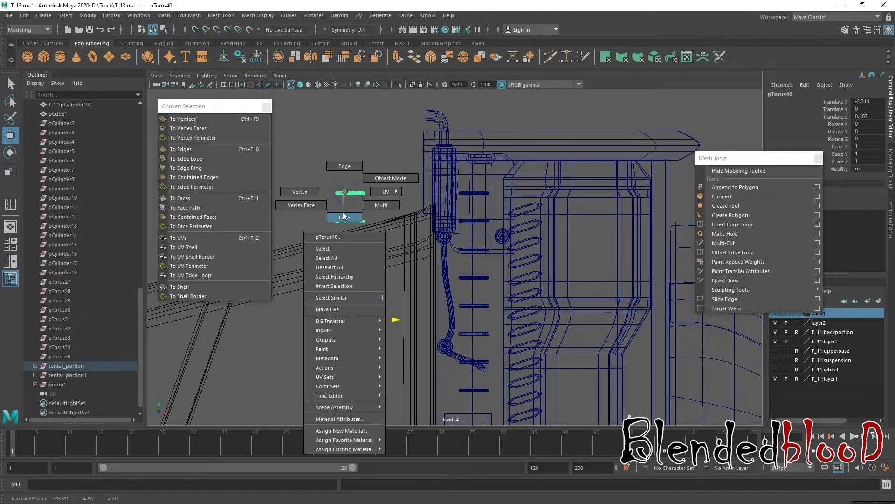
- Delete all copied rungs except the bottom one, leaving a single ring
right_drag(345, 194, 343, 214)
scroll(341, 196, down, 2)
scroll(337, 183, down, 2)
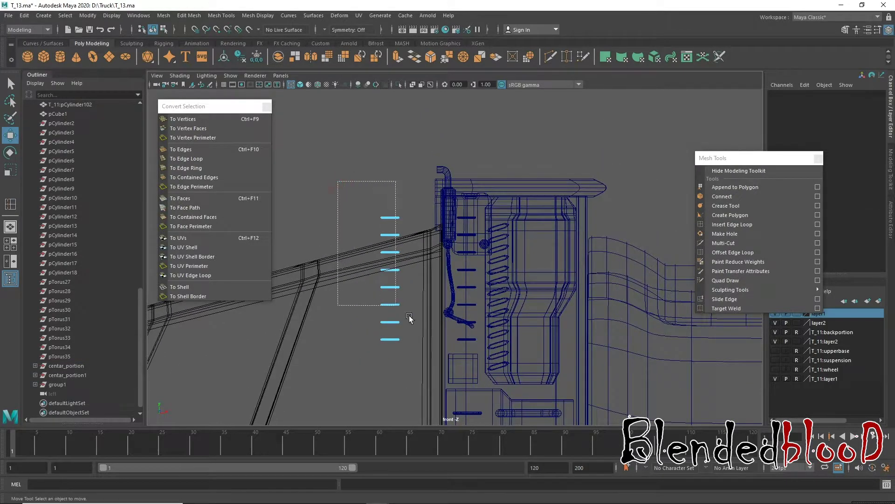
drag(337, 183, 417, 326)
click(387, 258)
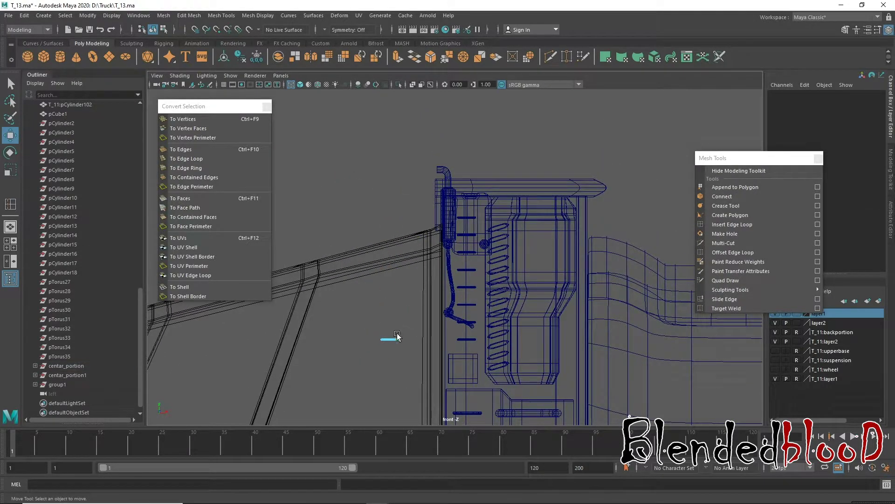
right_drag(394, 252, 421, 226)
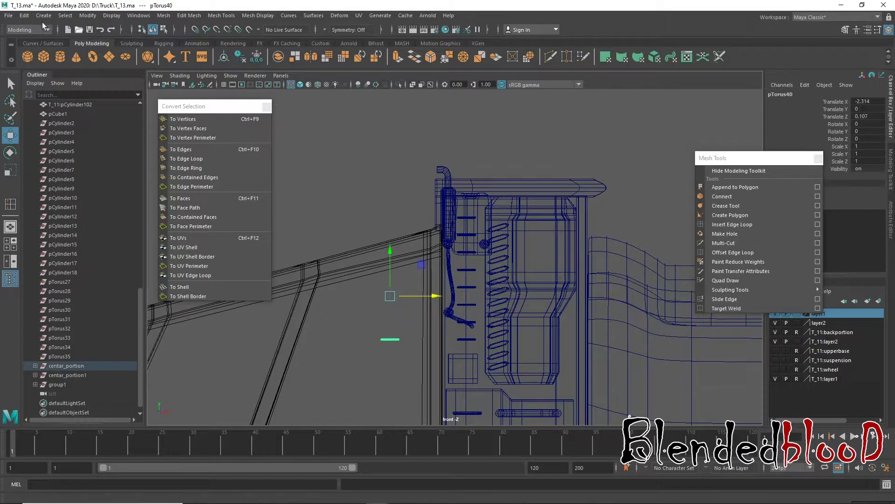
- Centre the single rung's pivot and move it up beside the spring coils
click(88, 15)
click(119, 85)
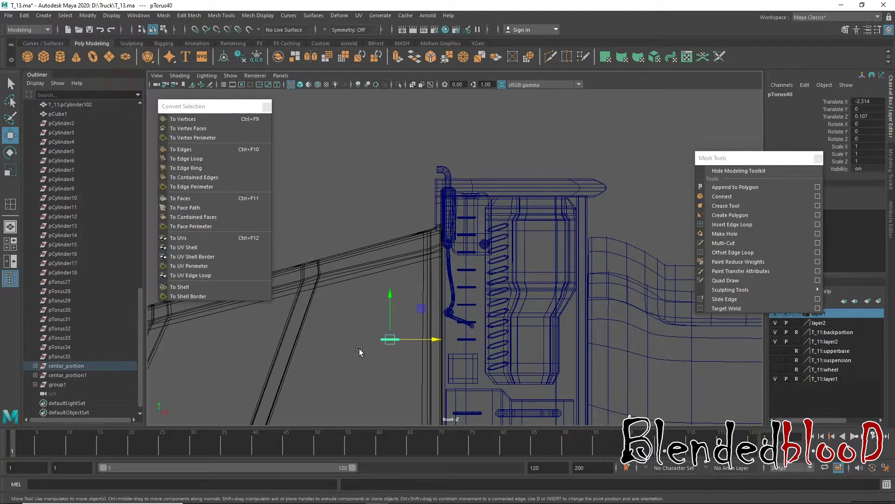
mouse_move(394, 343)
mouse_down()
mouse_move(544, 280)
mouse_move(468, 247)
mouse_up()
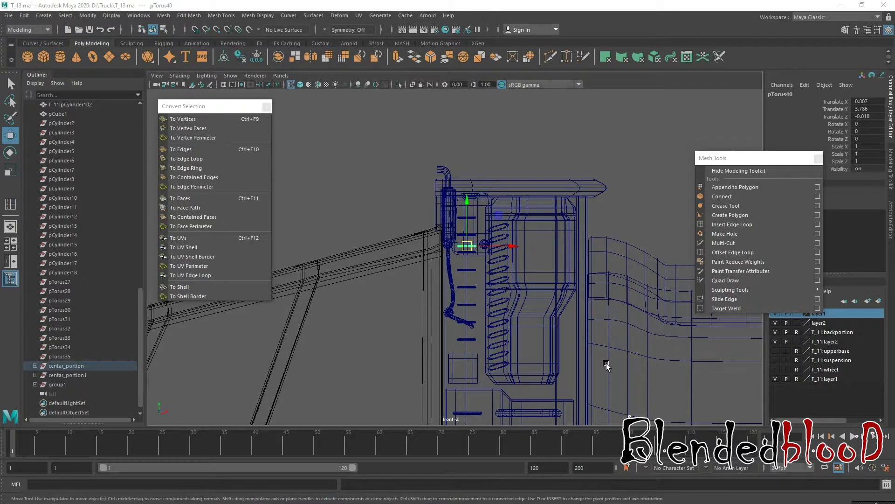
- Zoom in on the rung in the four-view layout and nudge it slightly right
key(space)
scroll(611, 321, up, 3)
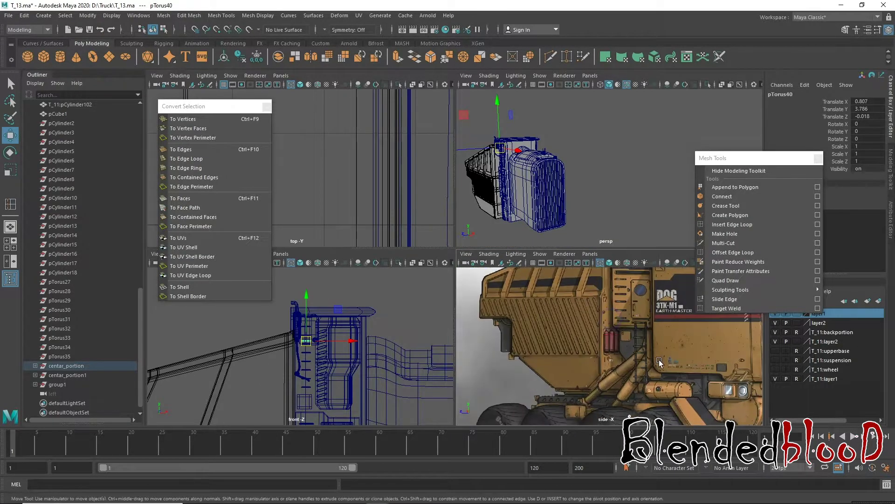
scroll(620, 341, up, 3)
scroll(632, 368, up, 3)
scroll(645, 394, up, 3)
scroll(583, 359, up, 2)
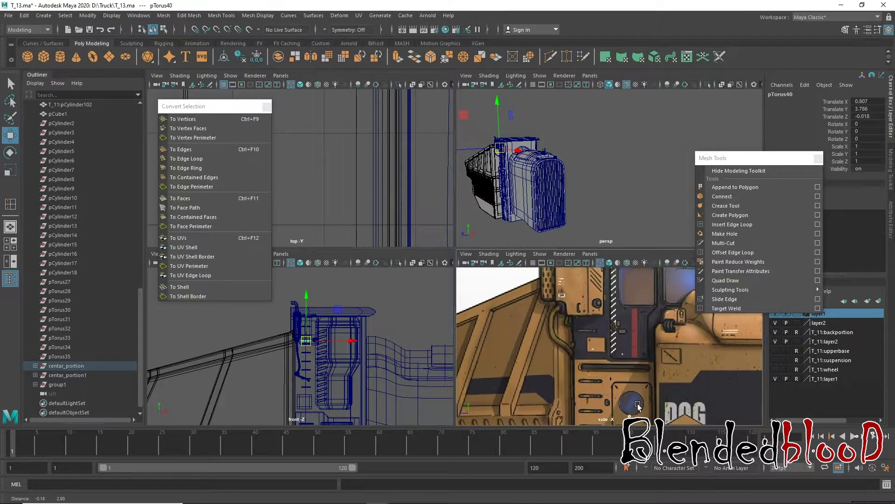
scroll(401, 387, up, 3)
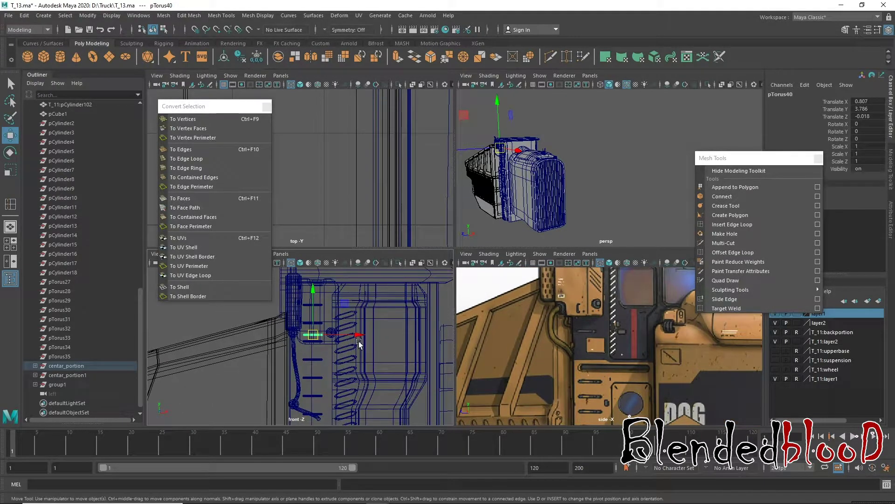
scroll(316, 340, up, 1)
scroll(313, 355, up, 2)
scroll(311, 368, up, 1)
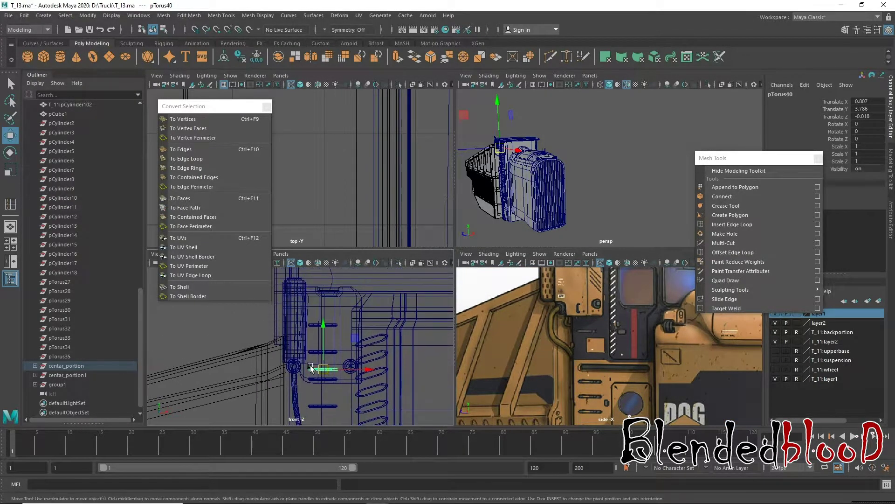
drag(321, 372, 313, 295)
- Rotate the rung about 89° on Z so it stands upright, viewed in perspective
key(e)
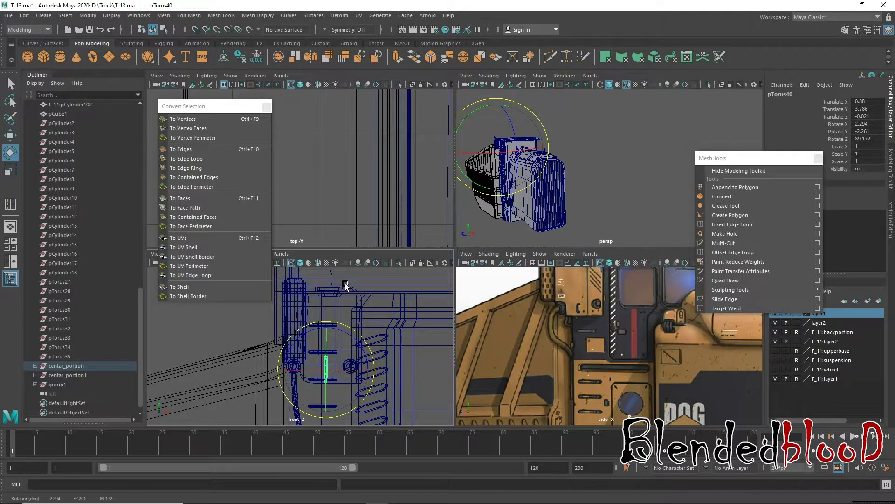
key(w)
key(space)
alt+drag(438, 197, 390, 262)
scroll(395, 273, up, 3)
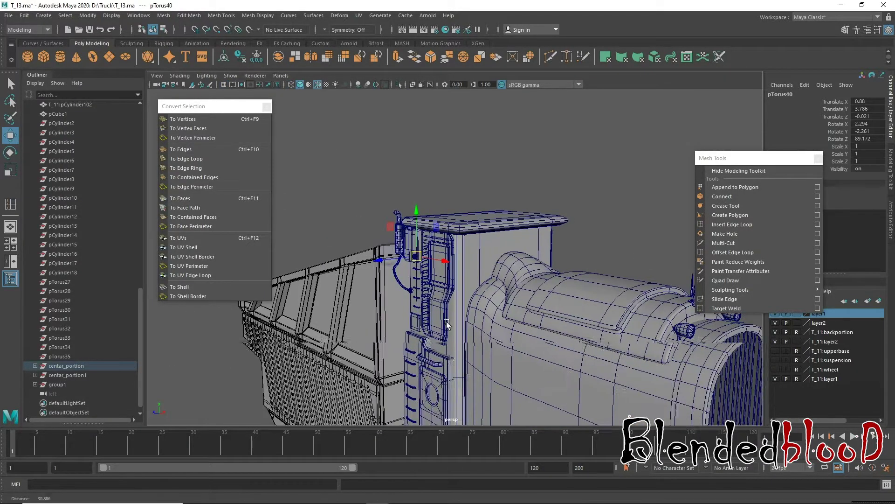
scroll(399, 284, up, 3)
scroll(403, 293, up, 3)
scroll(387, 292, up, 2)
scroll(331, 294, up, 2)
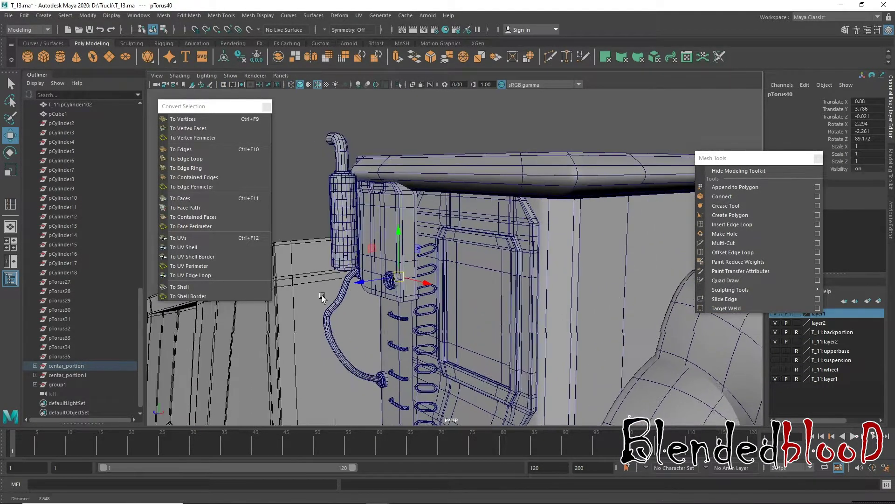
scroll(345, 282, up, 1)
- Place the upright rung against the box's front face, slightly raised
drag(358, 282, 333, 286)
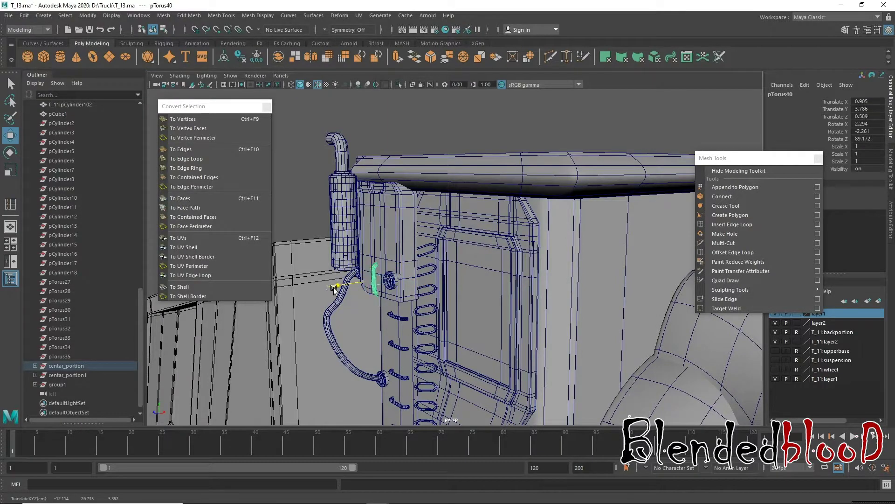
key(f)
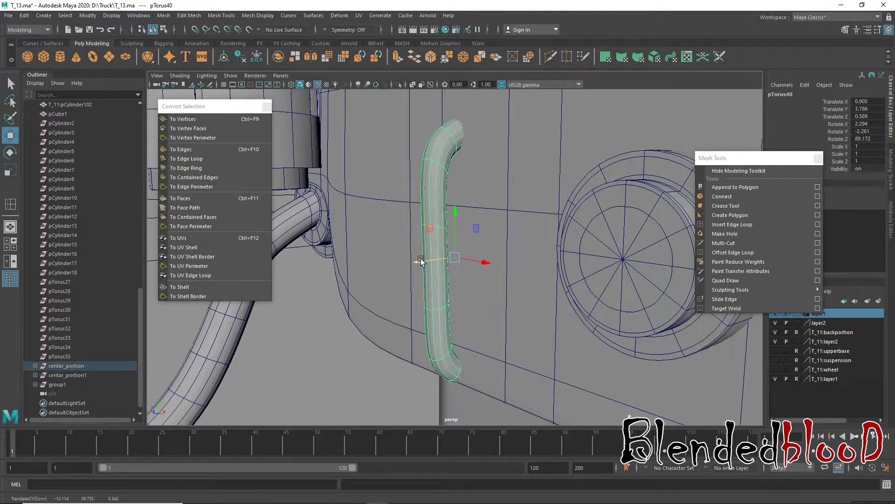
mouse_move(421, 260)
mouse_down()
mouse_move(366, 266)
mouse_move(392, 264)
mouse_move(460, 219)
mouse_move(424, 270)
mouse_move(408, 264)
mouse_up()
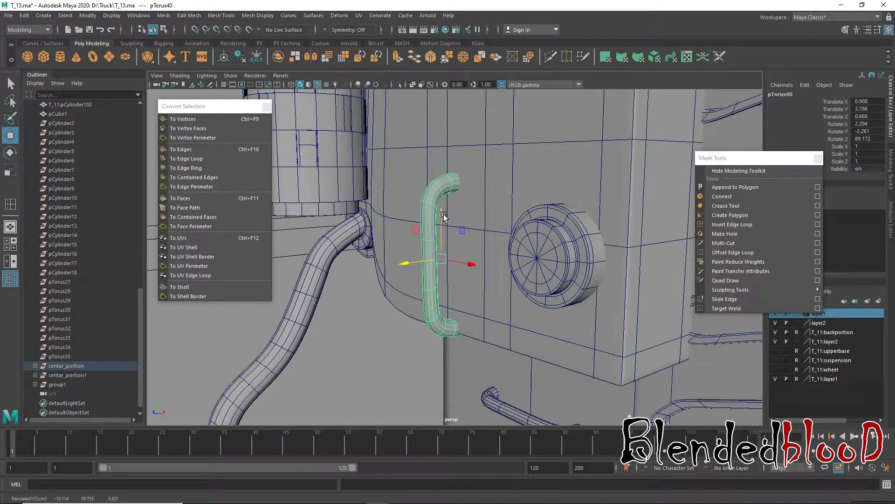
mouse_move(444, 216)
mouse_down()
mouse_move(440, 201)
mouse_move(501, 258)
mouse_up()
scroll(492, 251, down, 3)
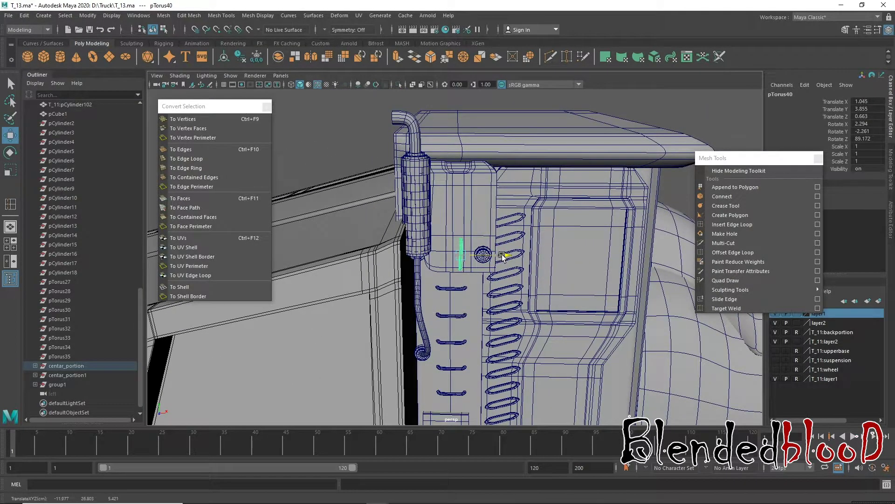
- Deselect and orbit around the side unit to check the handle placement
click(354, 130)
alt+drag(524, 303, 509, 295)
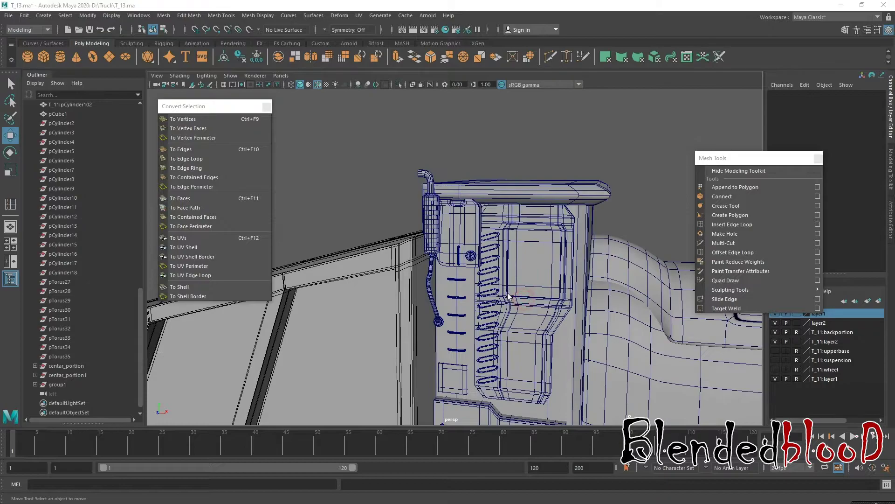
key(space)
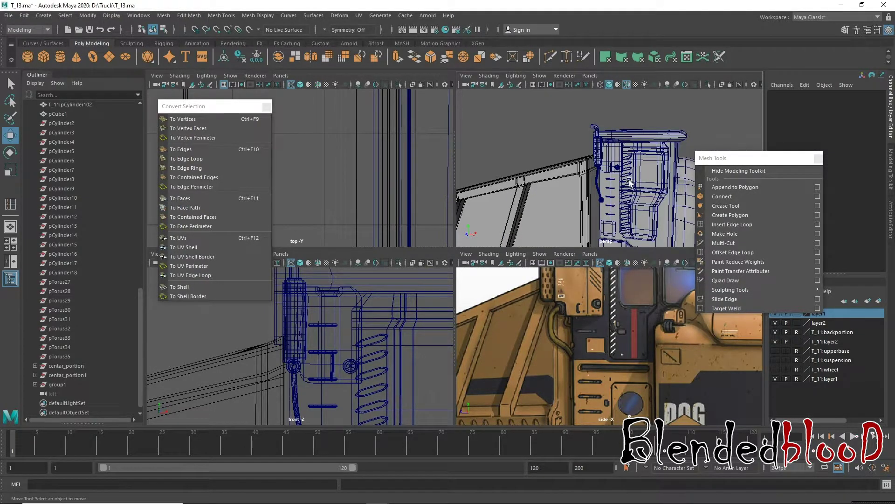
key(space)
mouse_move(638, 180)
alt+right_down()
mouse_move(534, 265)
mouse_move(550, 284)
alt+right_up()
alt+drag(550, 285, 562, 298)
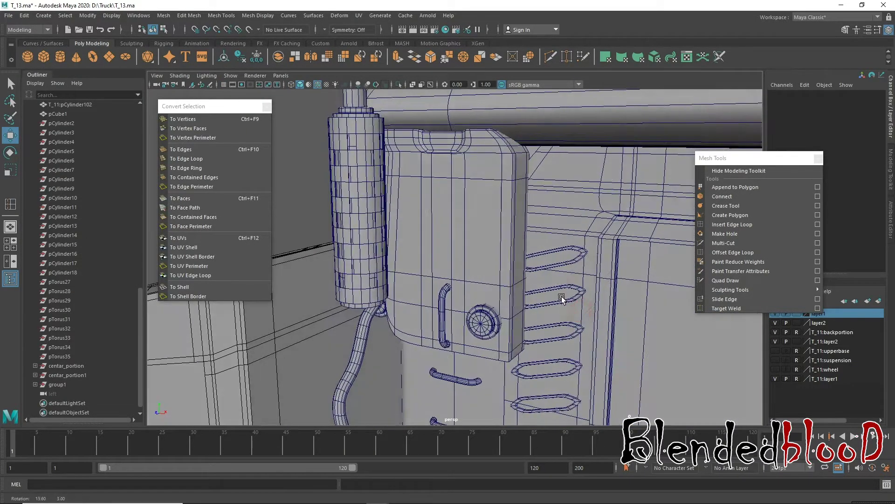
- Inspect the coil faces, then select the ribbed panel as a whole object
click(555, 266)
right_drag(565, 236, 568, 273)
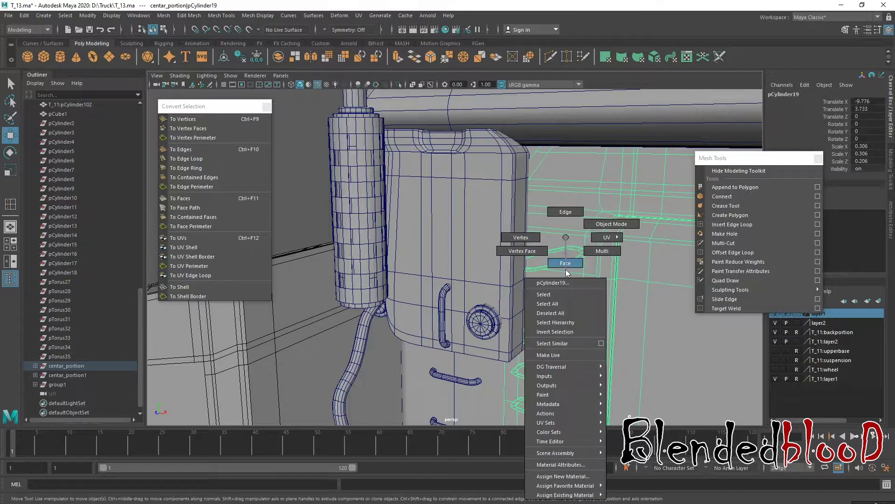
click(566, 260)
shift+double_click(578, 261)
alt+drag(578, 261, 569, 301)
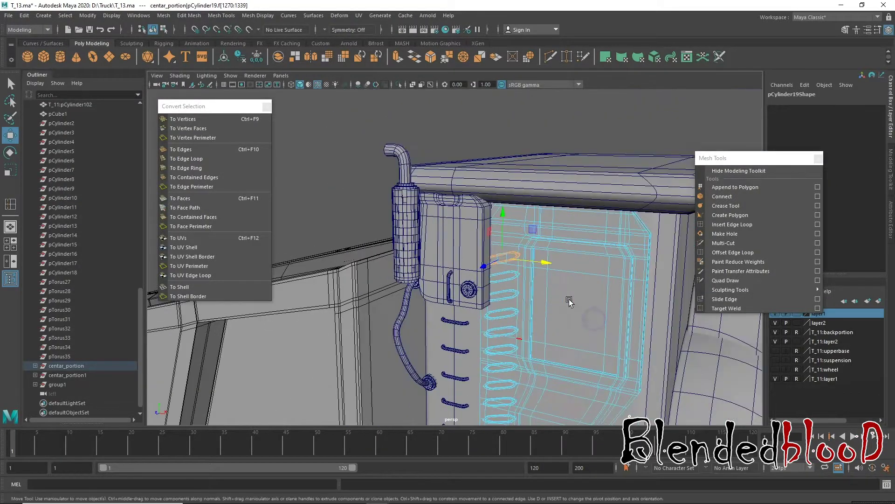
alt+right_drag(569, 300, 523, 259)
alt+drag(523, 260, 499, 242)
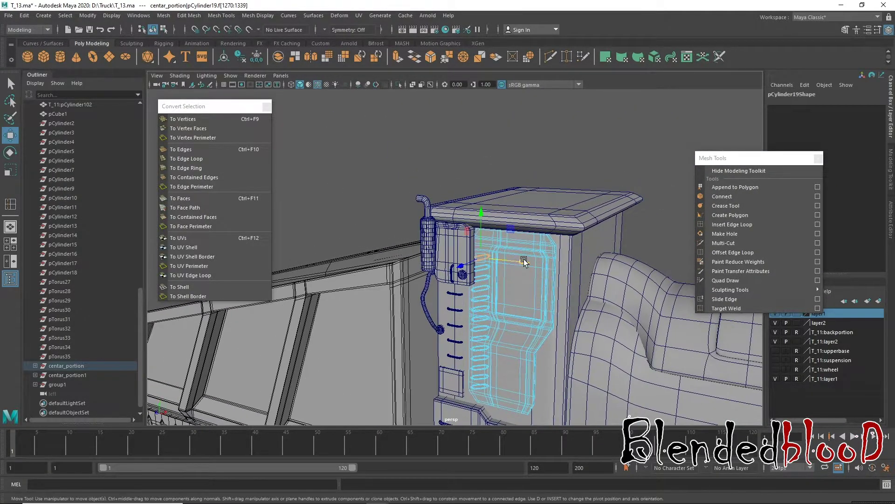
right_drag(524, 257, 518, 233)
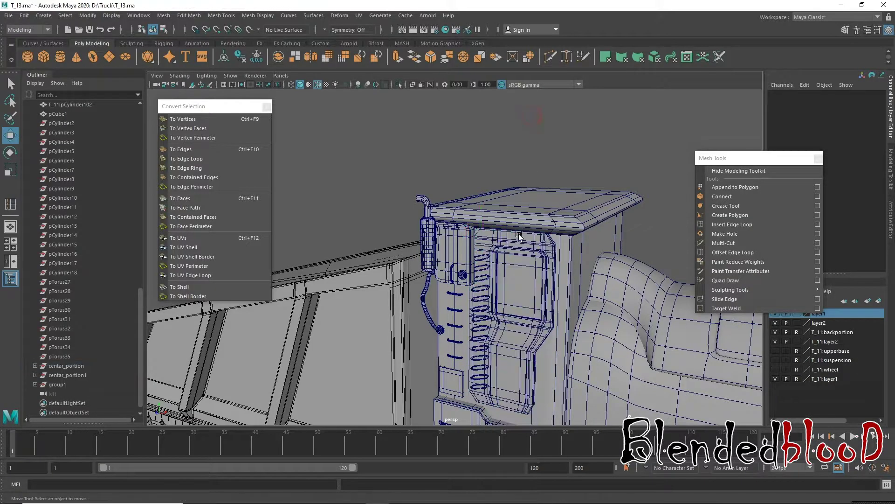
click(510, 275)
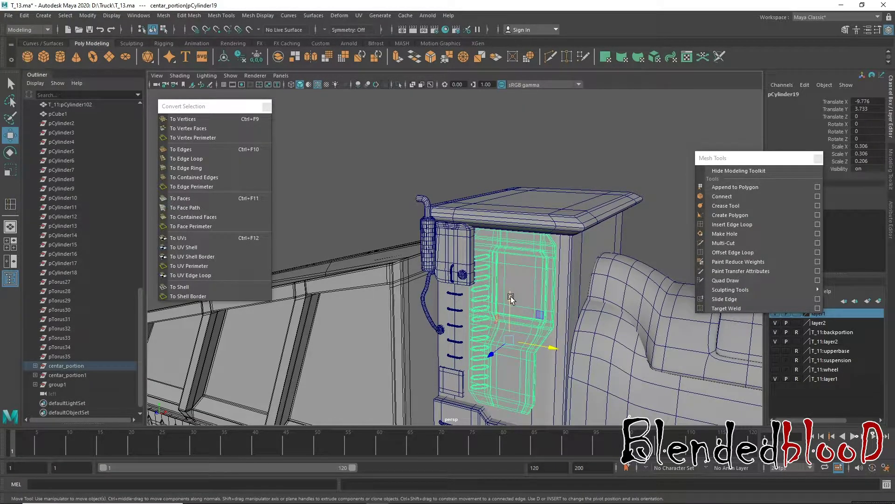
- Duplicate the ribbed panel and keep only one pulled-out ring of faces
key(ctrl+d)
middle_drag(511, 295, 481, 4)
key(f)
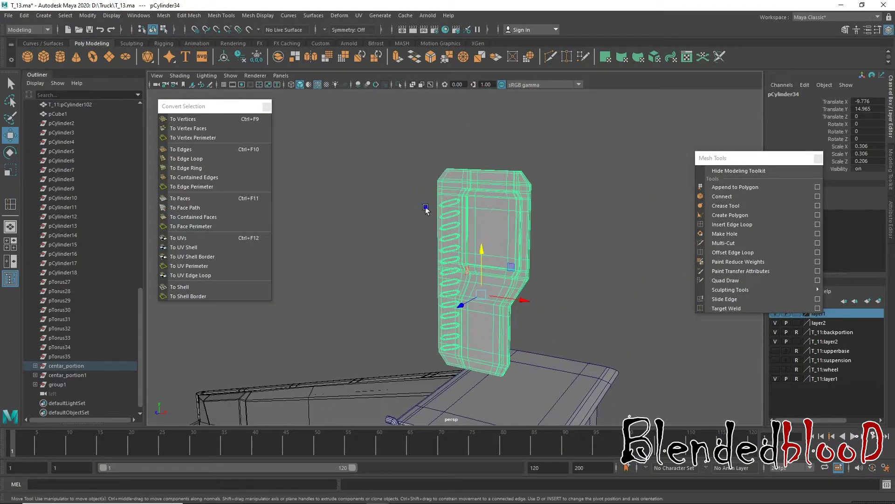
right_drag(447, 201, 472, 205)
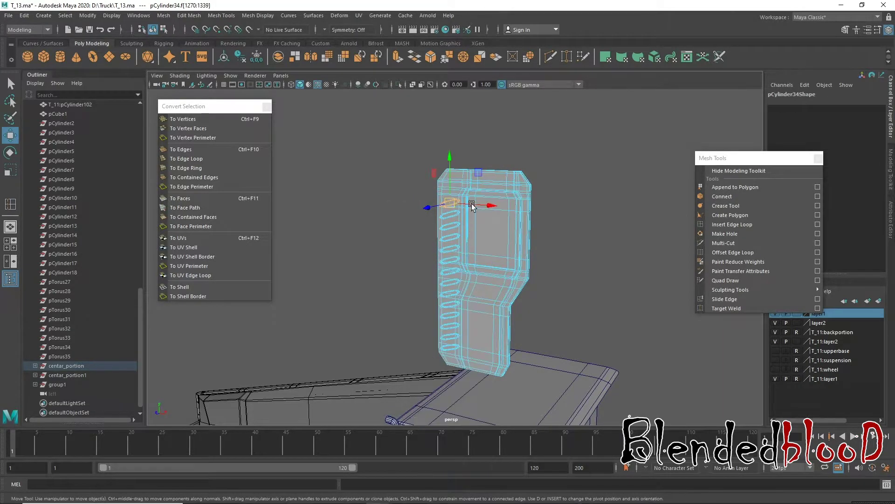
drag(494, 208, 349, 195)
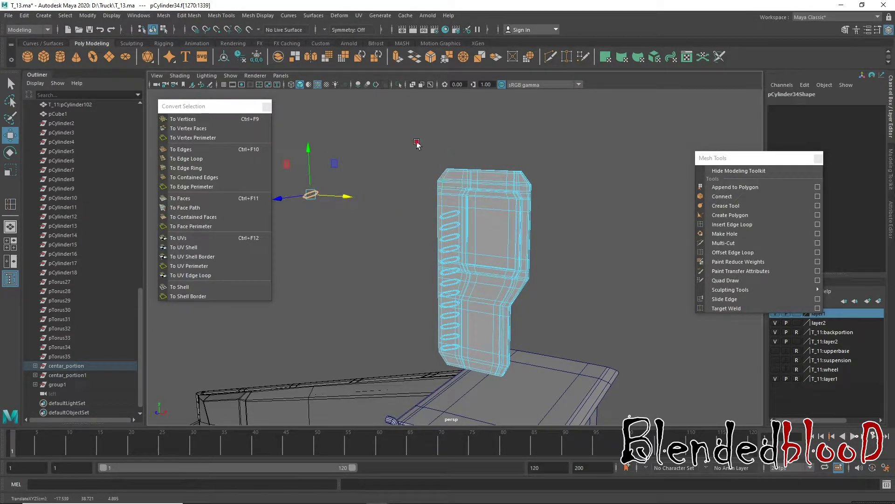
key(ctrl+shift+i)
key(Delete)
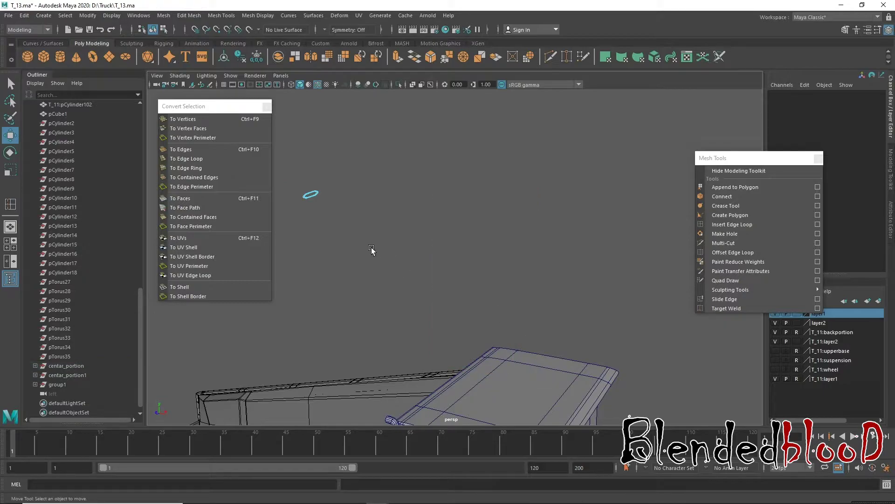
- Centre the ring's pivot and bring it down onto the side unit
alt+middle_drag(372, 250, 466, 222)
right_drag(406, 146, 449, 132)
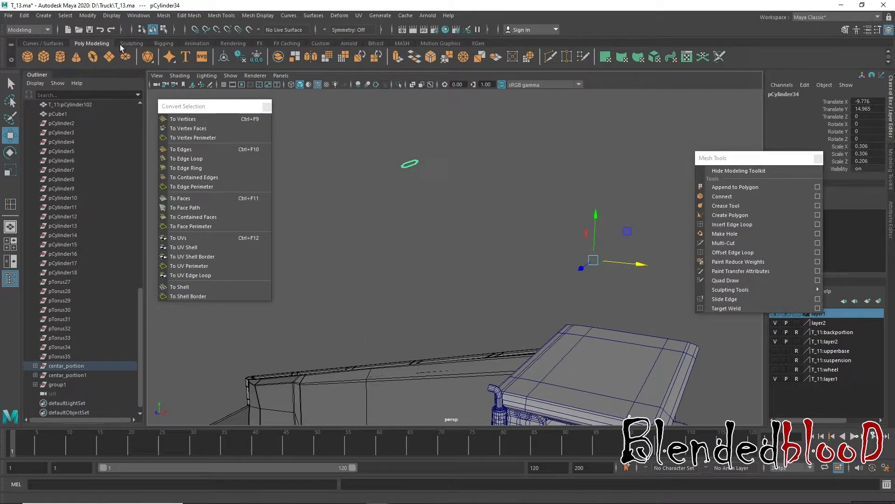
click(93, 20)
click(121, 83)
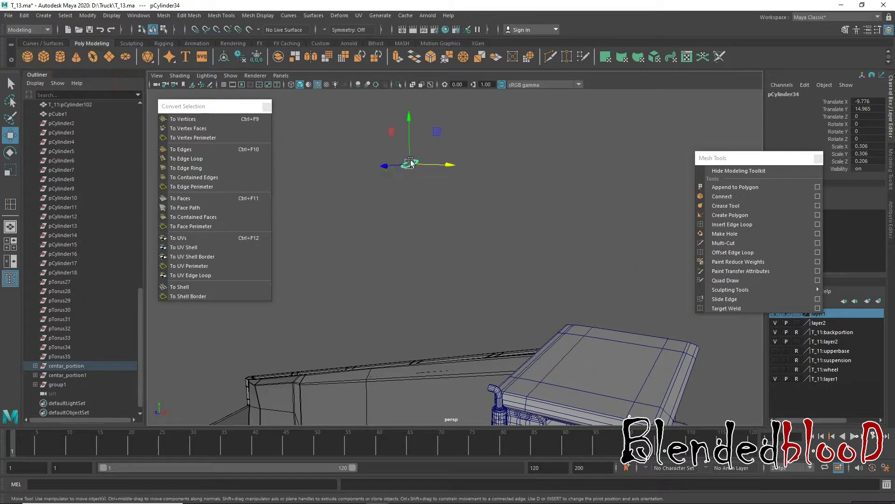
key(r)
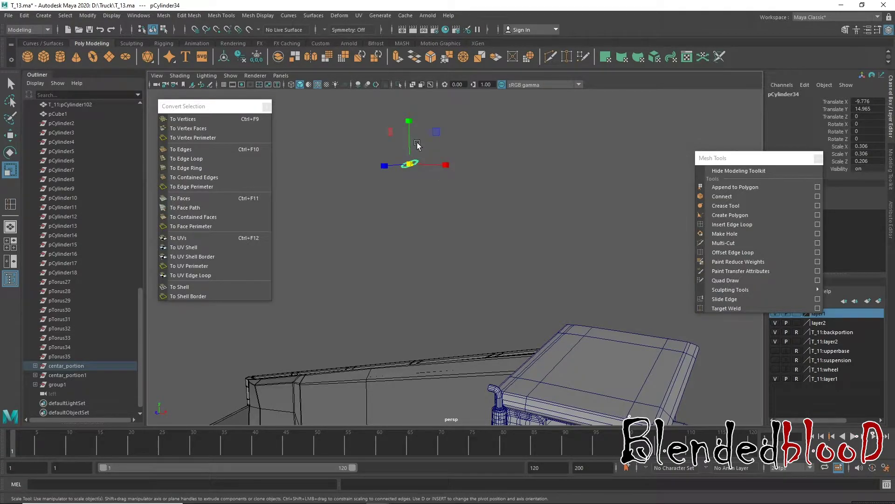
key(w)
mouse_move(410, 130)
mouse_down()
mouse_move(406, 389)
mouse_move(412, 295)
mouse_move(541, 324)
mouse_move(476, 345)
mouse_move(434, 326)
mouse_move(451, 311)
mouse_move(482, 243)
mouse_up()
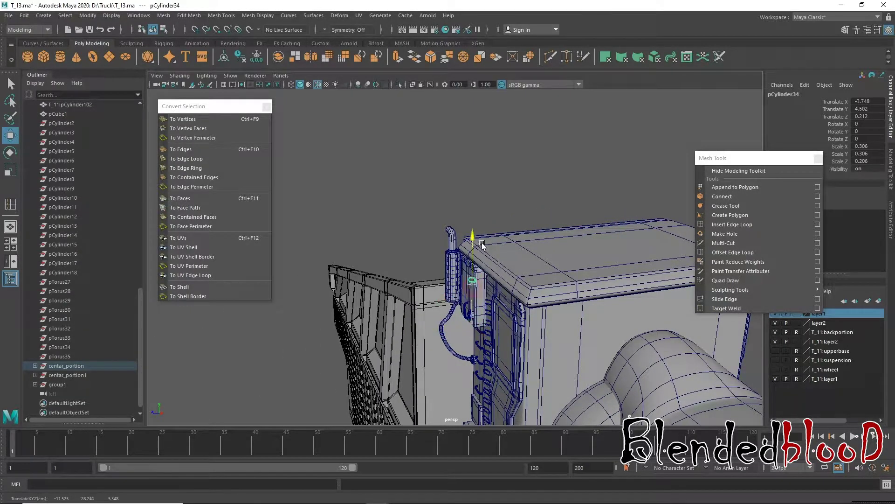
- Position the ring against the cab-side box face, fine-tuning its depth
key(f)
scroll(496, 315, up, 3)
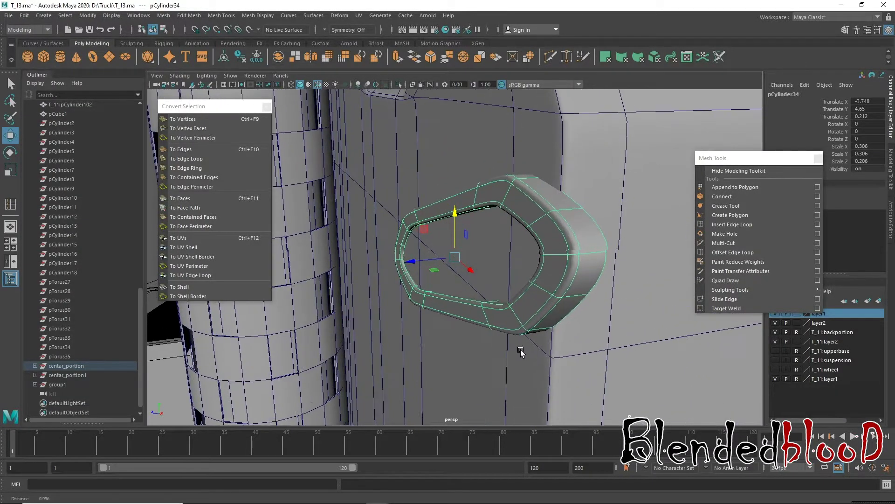
mouse_move(517, 297)
alt+mouse_down()
mouse_move(533, 312)
mouse_move(511, 290)
mouse_move(473, 290)
mouse_move(483, 276)
mouse_move(472, 264)
mouse_move(456, 288)
mouse_move(454, 268)
alt+mouse_up()
key(r)
key(e)
key(w)
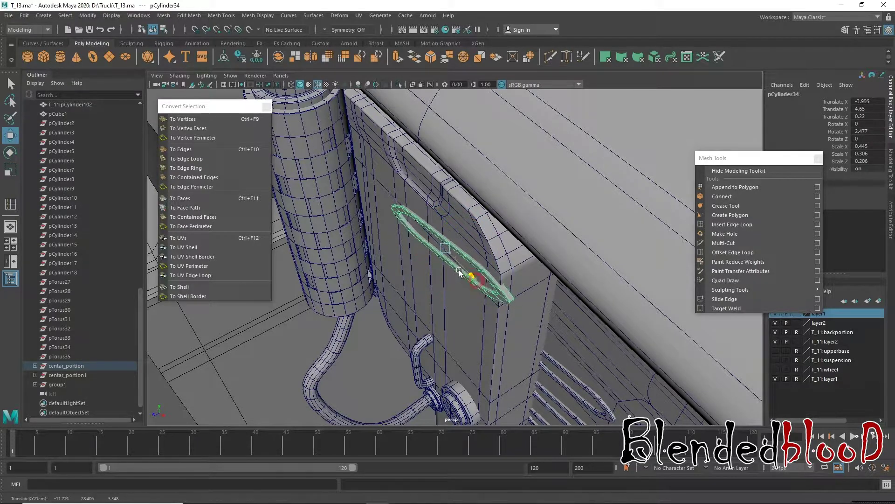
mouse_move(444, 322)
alt+mouse_down()
mouse_move(447, 332)
mouse_move(401, 248)
alt+mouse_up()
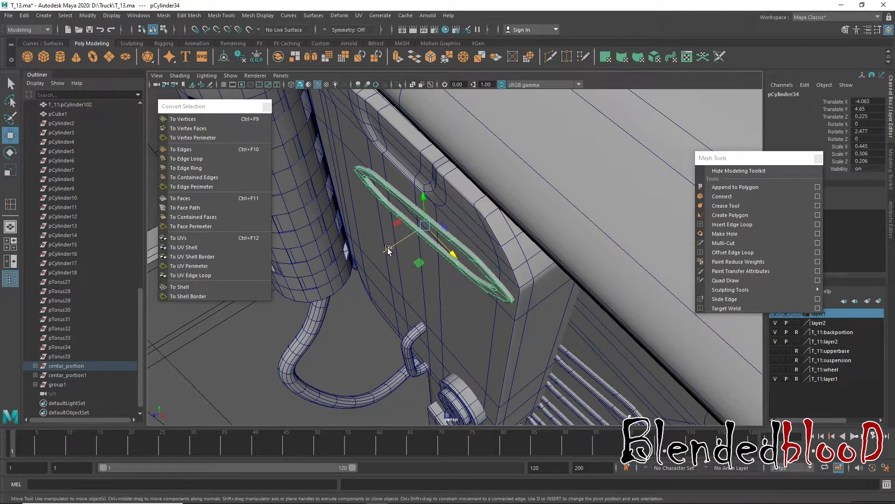
middle_drag(388, 251, 390, 250)
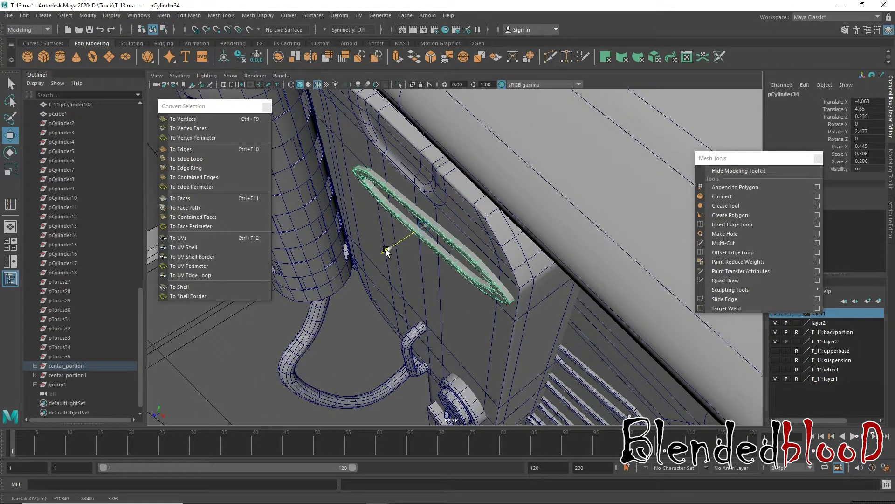
alt+right_drag(406, 261, 406, 271)
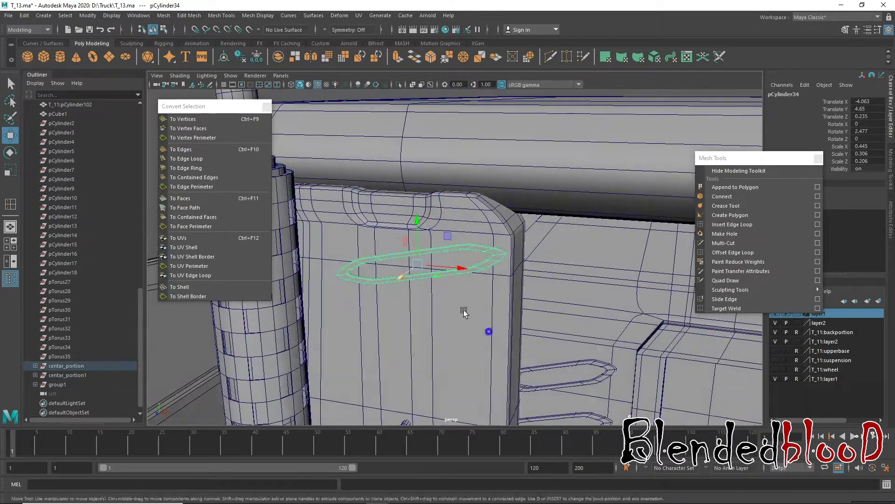
alt+drag(406, 271, 446, 341)
mouse_move(446, 341)
alt+right_down()
mouse_move(458, 230)
mouse_move(454, 238)
alt+right_up()
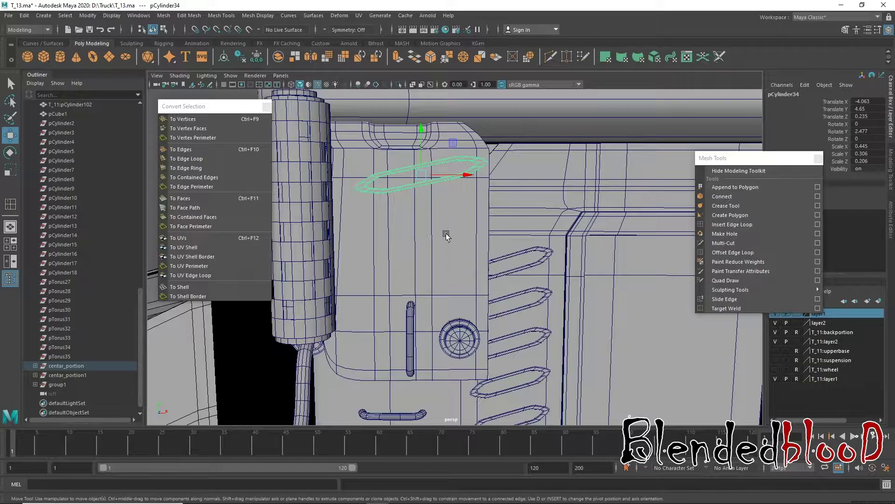
- Scale the ring flat into a thin slot
key(space)
scroll(615, 326, down, 3)
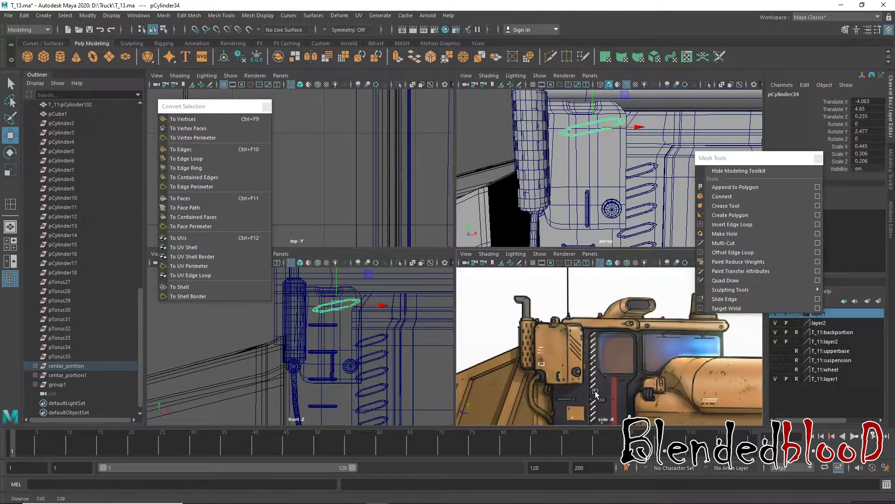
key(space)
alt+middle_drag(516, 214, 517, 228)
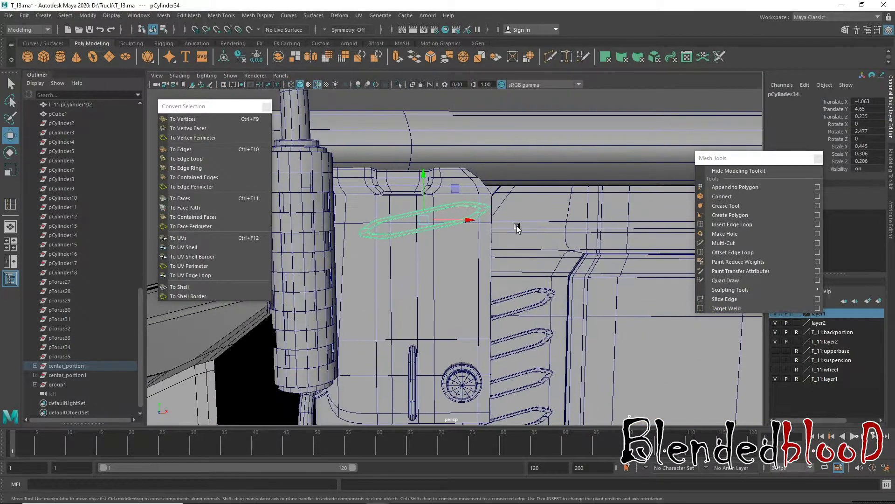
key(r)
drag(425, 181, 433, 198)
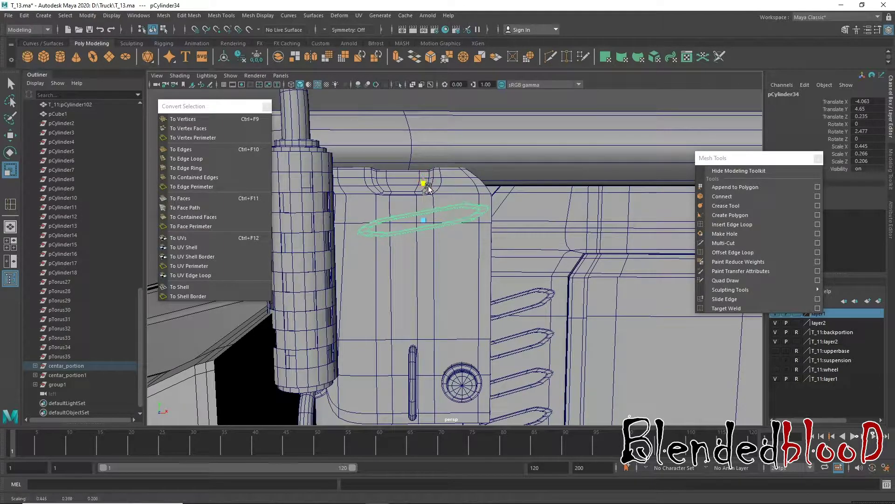
key(w)
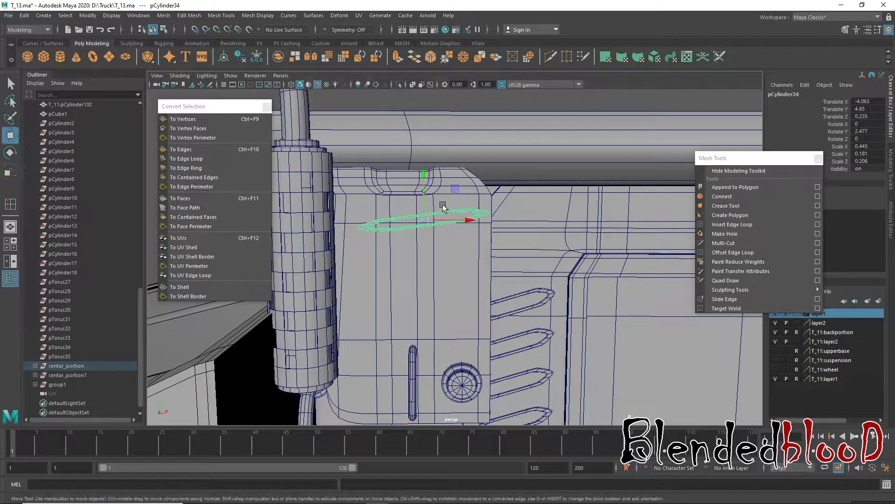
- Duplicate the slot into four evenly spaced copies down the box, then select the top two
key(ctrl+d)
drag(423, 182, 429, 196)
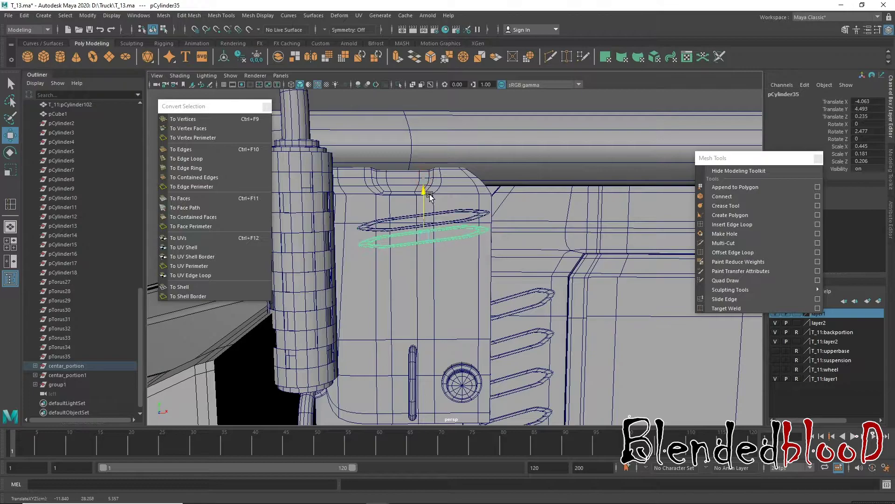
key(shift+d)
key(shift+d)
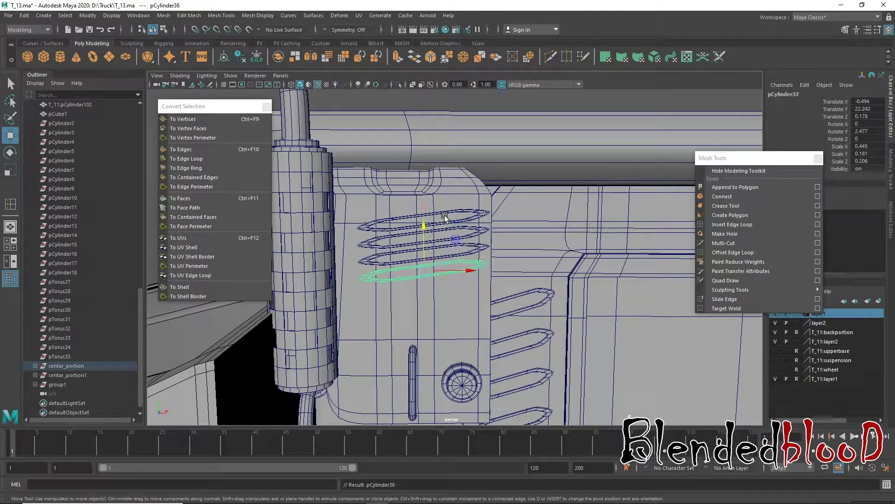
scroll(445, 217, down, 5)
click(468, 152)
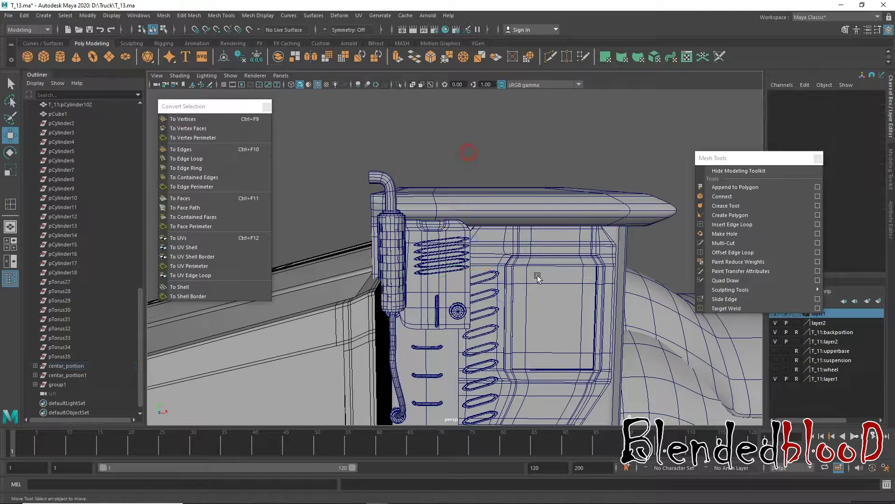
alt+drag(479, 267, 490, 261)
scroll(489, 261, up, 4)
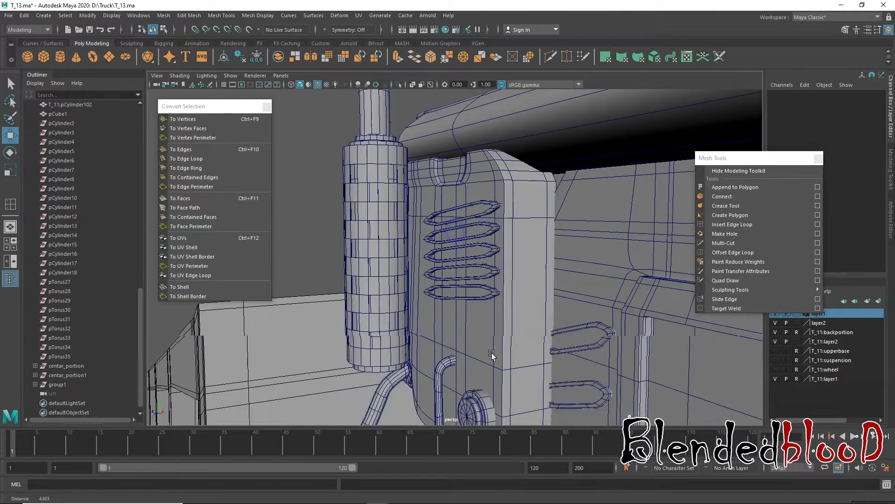
click(488, 213)
shift+click(497, 233)
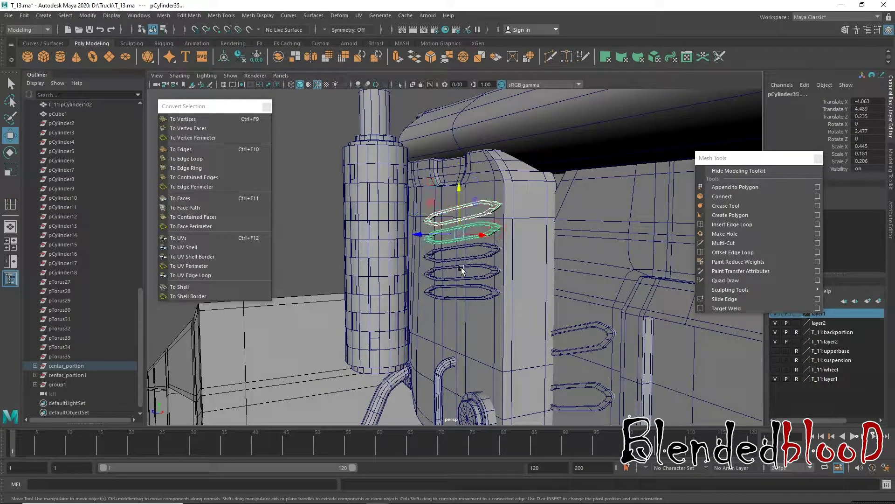
- Rename group1 to mirrior in the Outliner
click(97, 365)
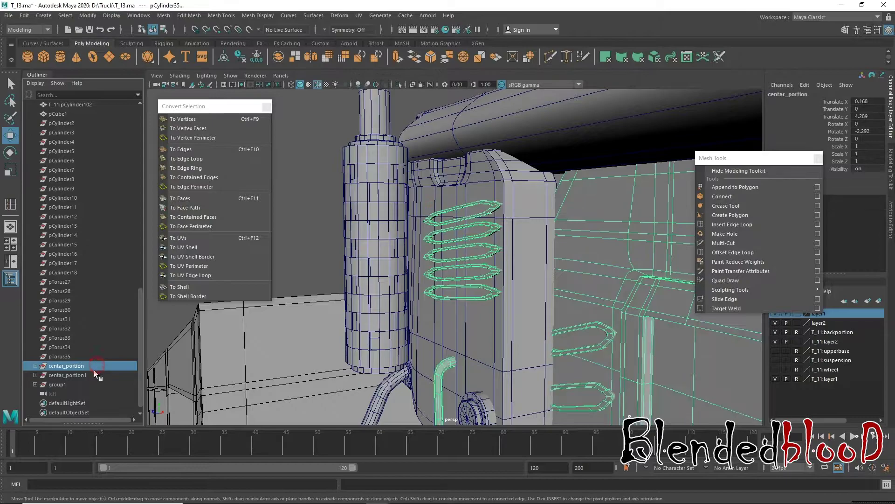
alt+right_drag(577, 308, 505, 284)
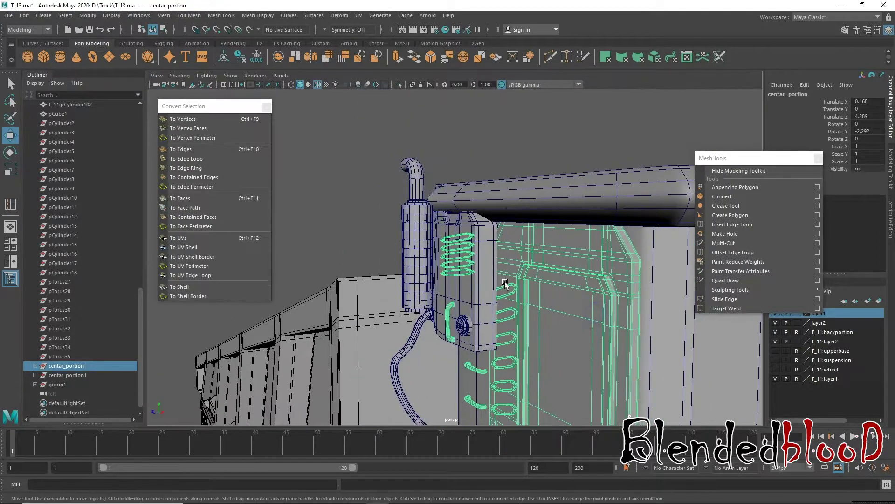
alt+drag(493, 354, 447, 299)
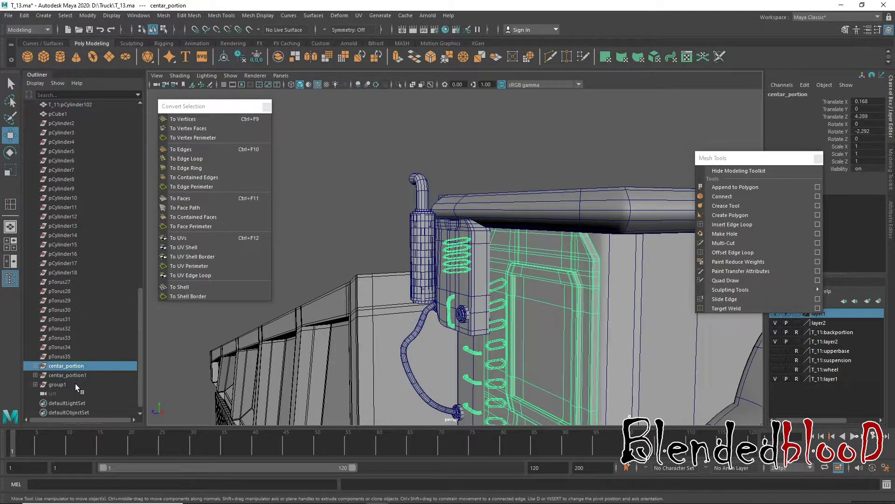
click(66, 385)
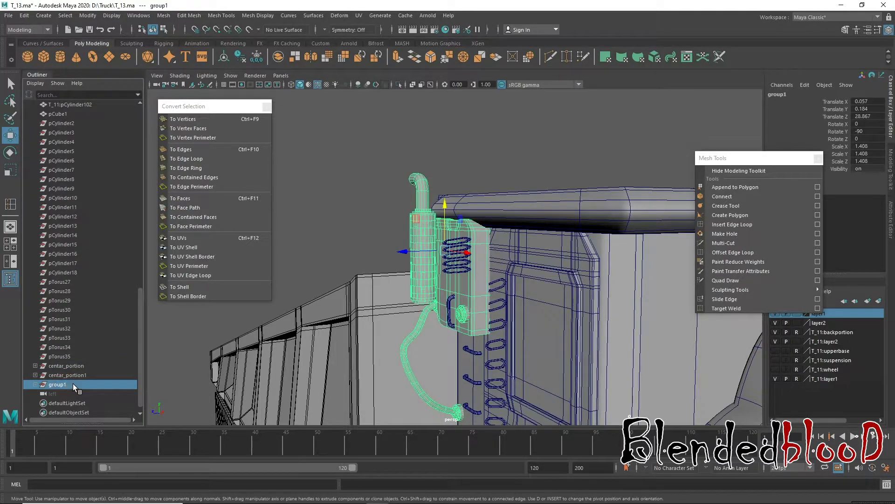
double_click(69, 383)
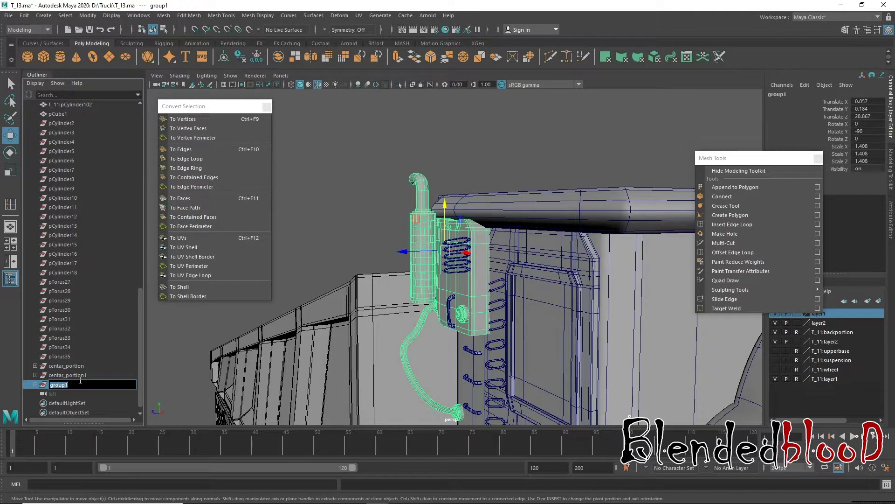
text(mirrior)
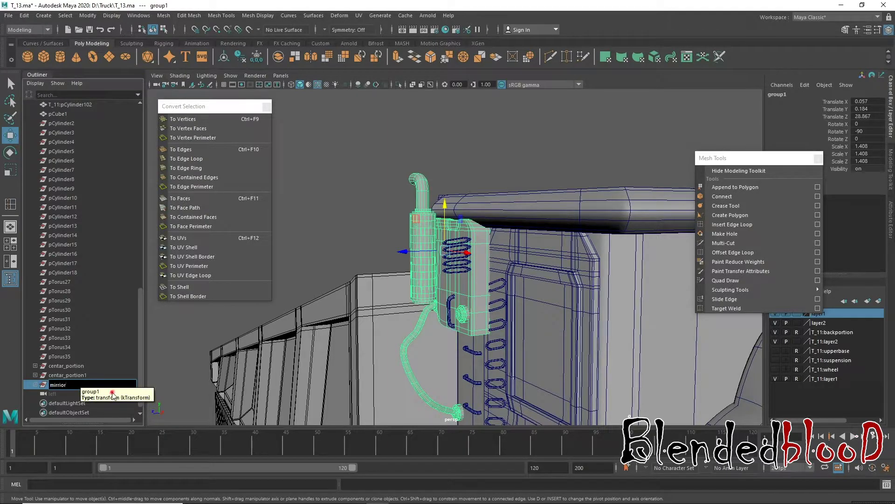
key(Return)
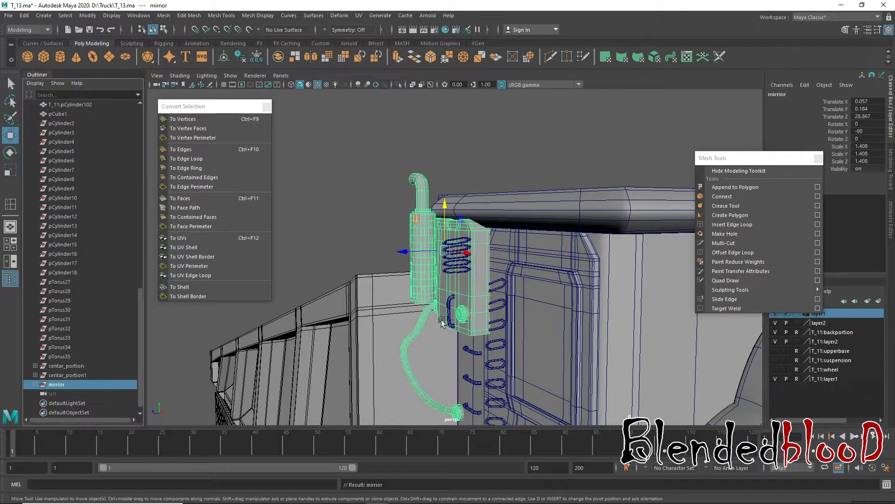
- Move the hose hook pTorus40 from centar_portion into the mirrior group
click(448, 316)
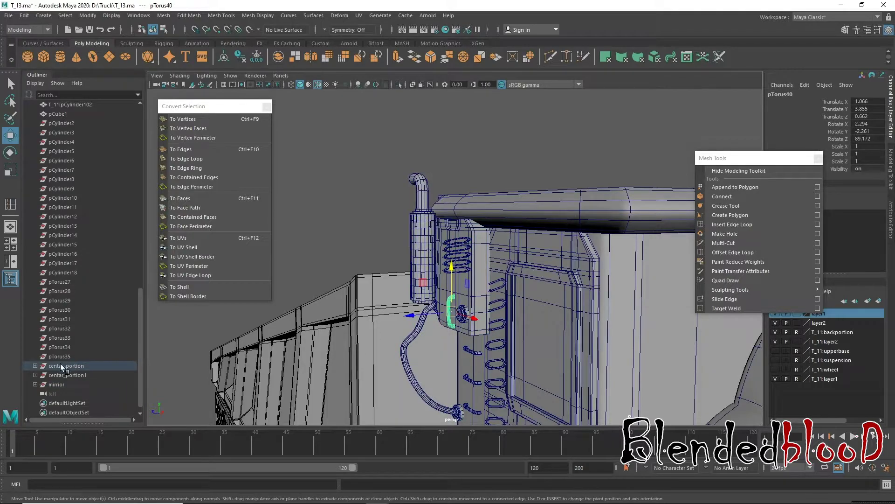
click(35, 366)
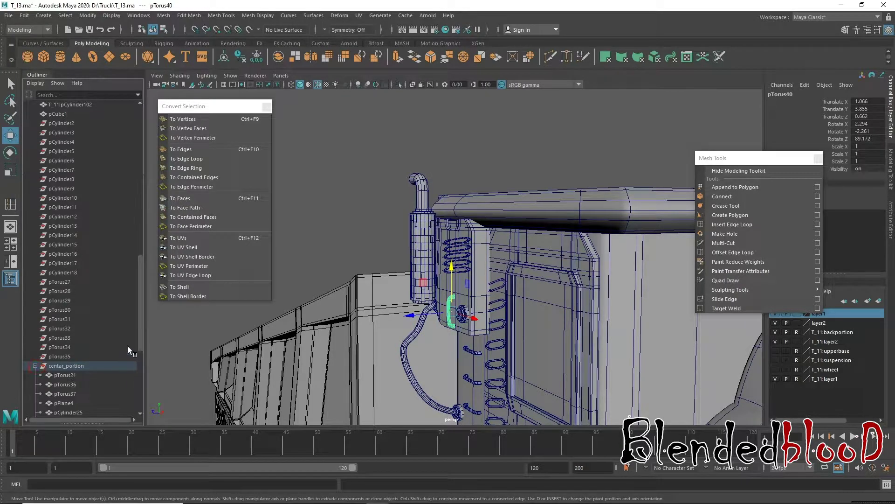
drag(142, 339, 150, 391)
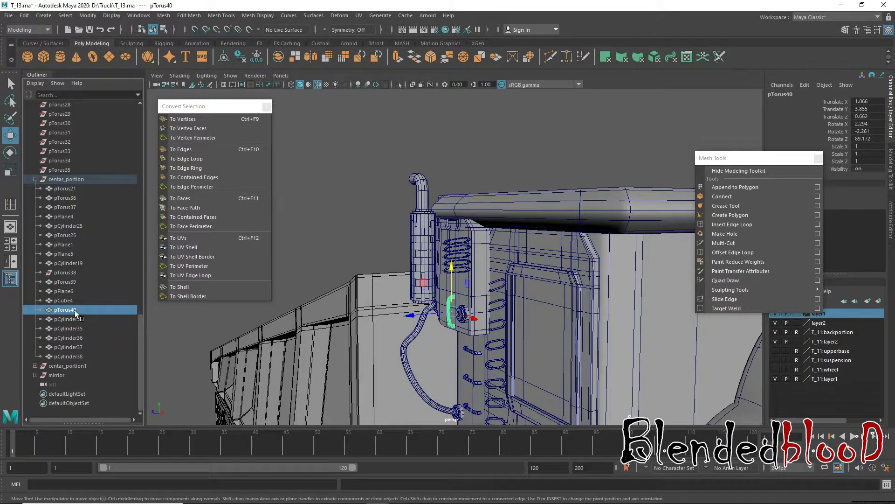
middle_drag(79, 367, 64, 374)
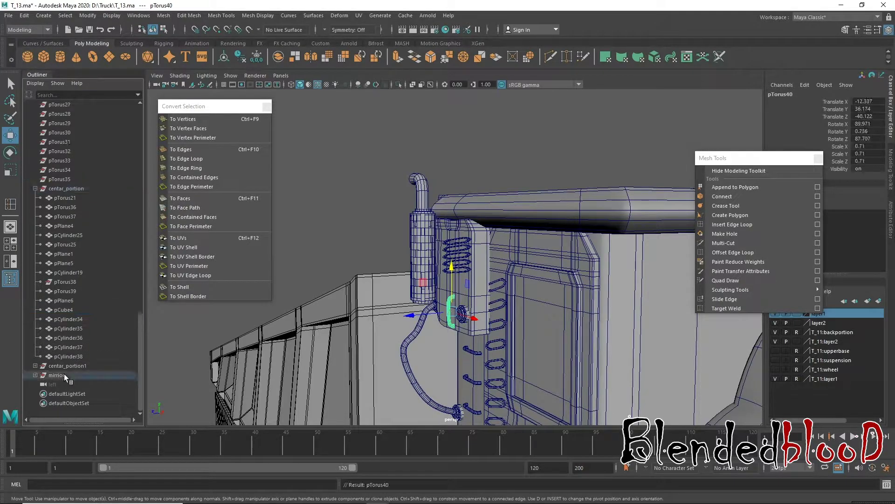
click(63, 374)
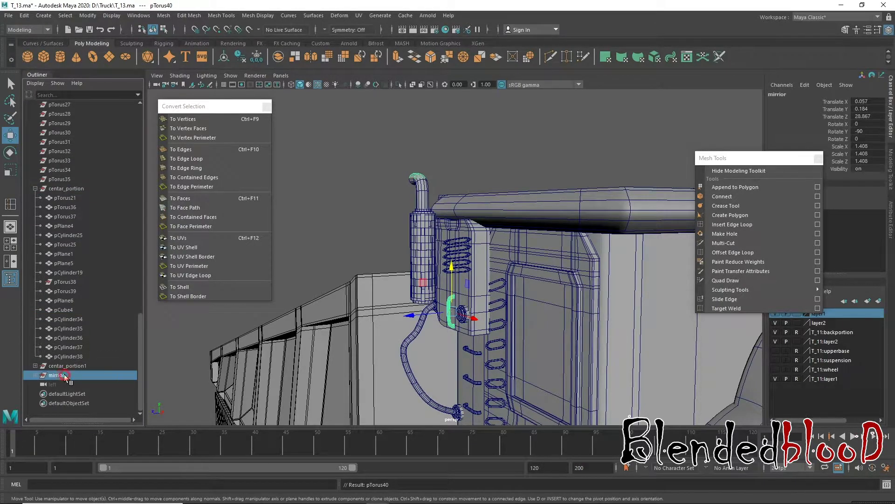
- Parent the coil rings pCylinder34–38 into the mirrior group
click(467, 269)
shift+click(469, 257)
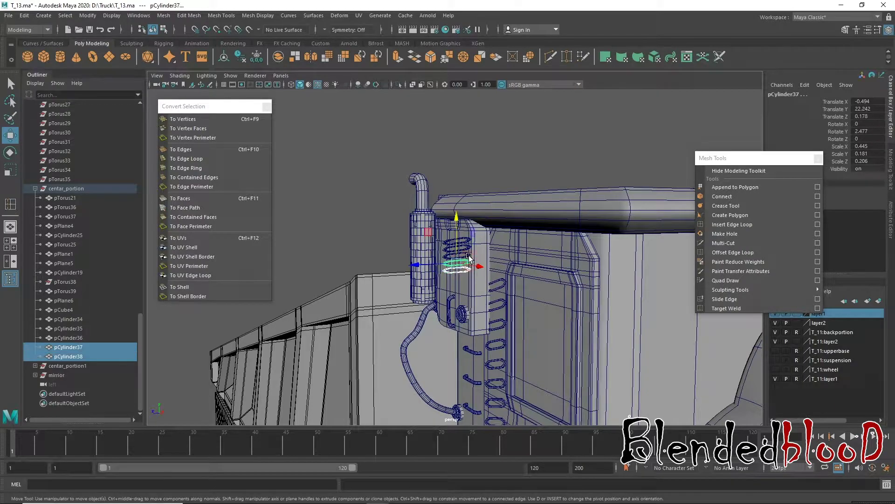
shift+click(468, 242)
shift+click(467, 237)
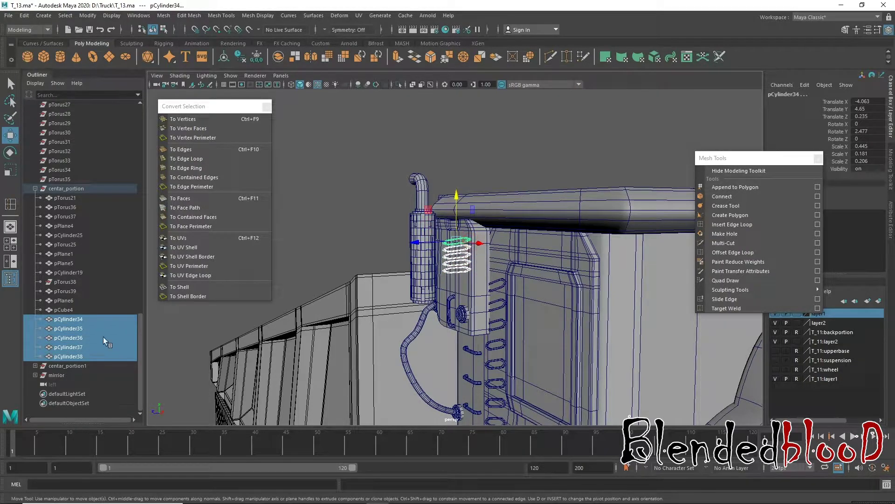
middle_drag(60, 339, 65, 376)
click(64, 375)
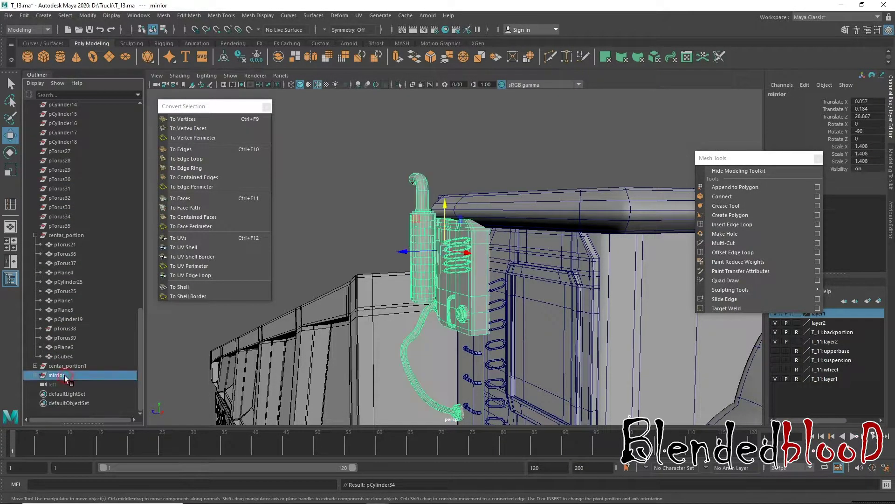
mouse_move(406, 329)
alt+mouse_down()
mouse_move(538, 357)
mouse_move(476, 361)
alt+mouse_up()
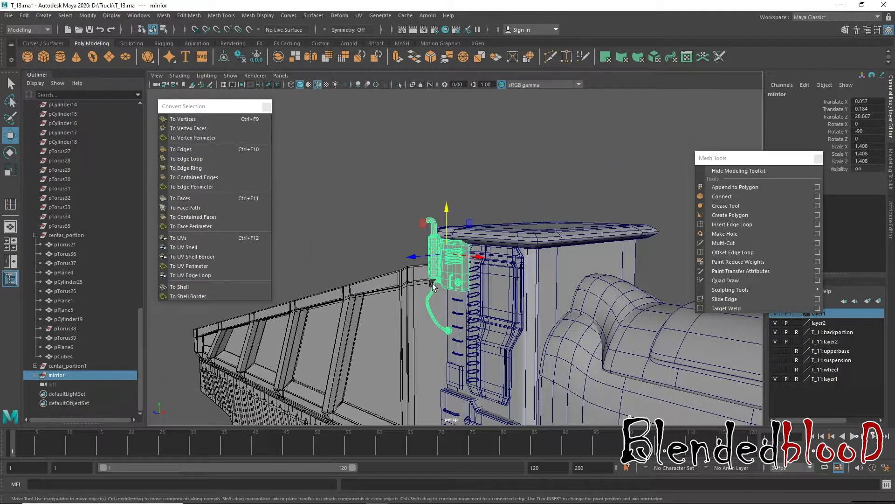
- Bake the mirrior group's pivot and deselect the cab-side unit
scroll(475, 362, up, 3)
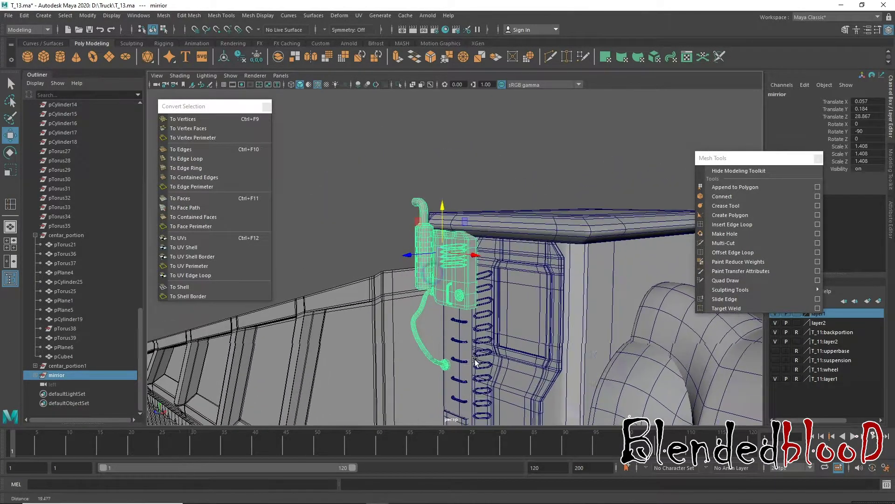
click(88, 15)
click(124, 92)
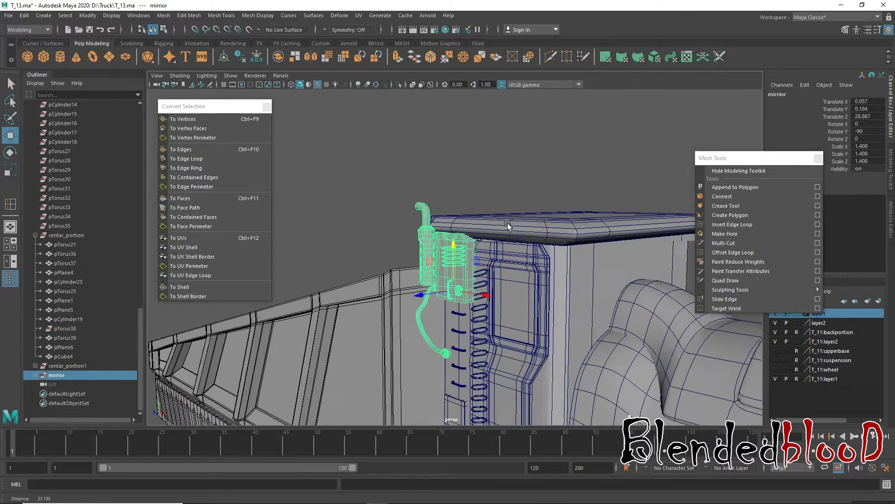
click(488, 167)
mouse_move(488, 167)
alt+mouse_down()
mouse_move(478, 320)
mouse_move(514, 341)
mouse_move(512, 260)
mouse_move(547, 198)
mouse_move(526, 217)
alt+mouse_up()
- Compare the cab-side unit against the side-view reference, then return to perspective
key(space)
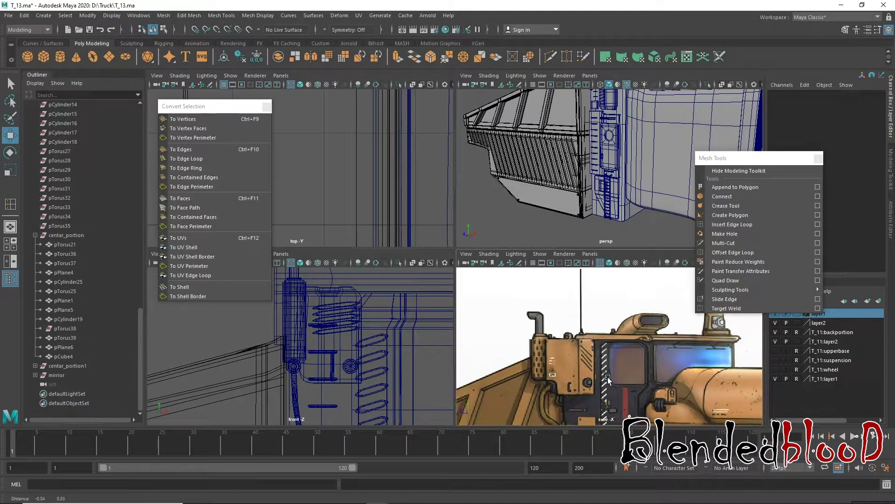
mouse_move(597, 361)
alt+right_down()
mouse_move(559, 345)
mouse_move(588, 367)
alt+right_up()
alt+middle_drag(599, 357, 571, 359)
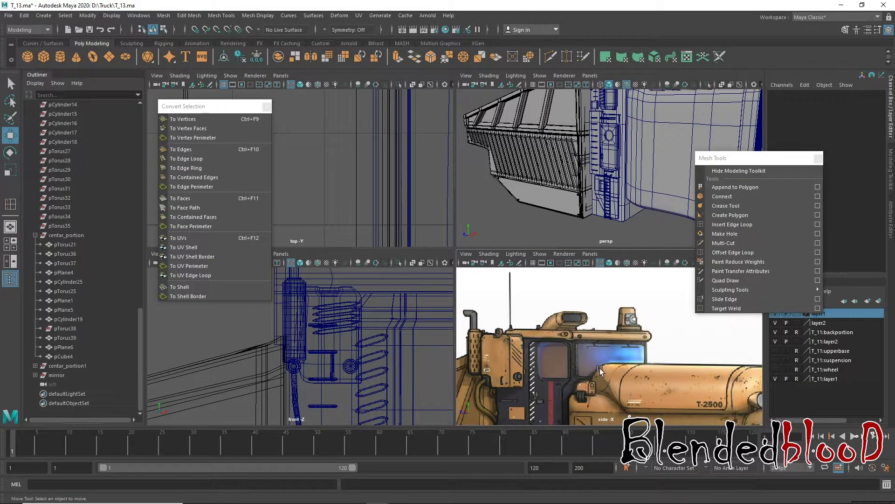
key(space)
mouse_move(585, 183)
alt+mouse_down()
mouse_move(544, 309)
mouse_move(421, 298)
mouse_move(423, 198)
alt+mouse_up()
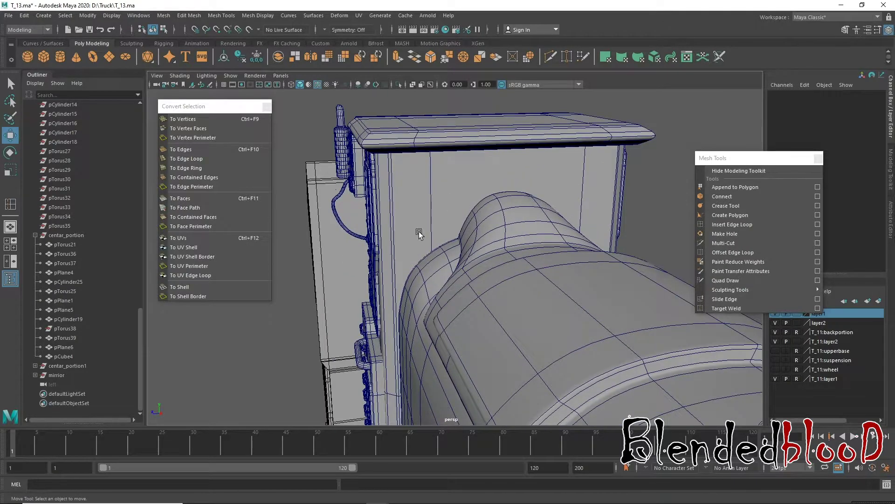
- Select the cab box pCube1 and insert a vertical edge loop near its side corner
mouse_move(418, 233)
alt+mouse_down()
mouse_move(518, 238)
mouse_move(483, 231)
mouse_move(492, 241)
alt+mouse_up()
click(524, 239)
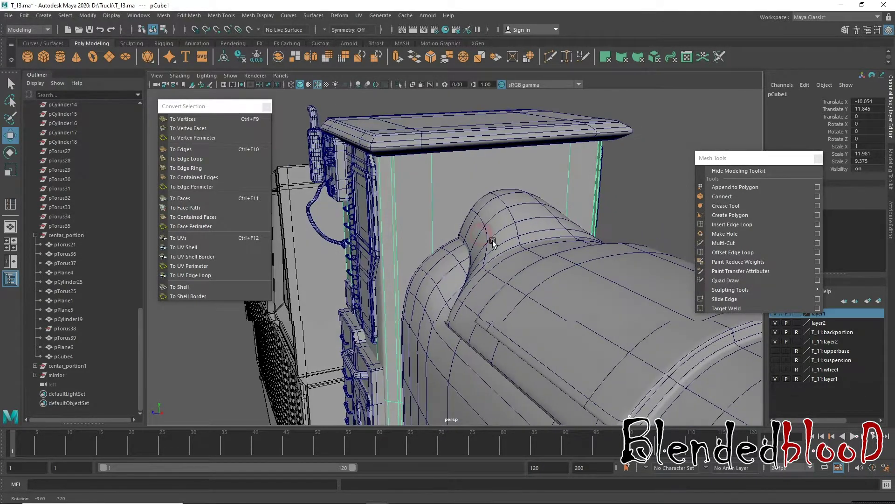
click(728, 226)
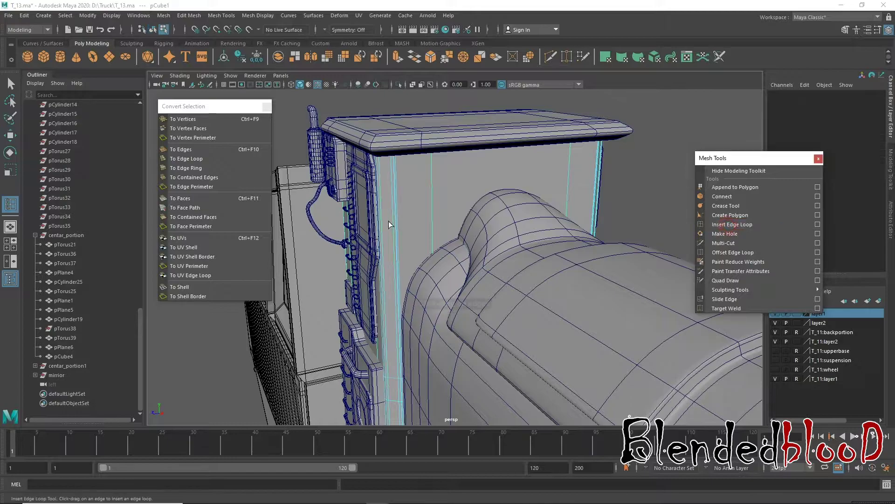
click(430, 195)
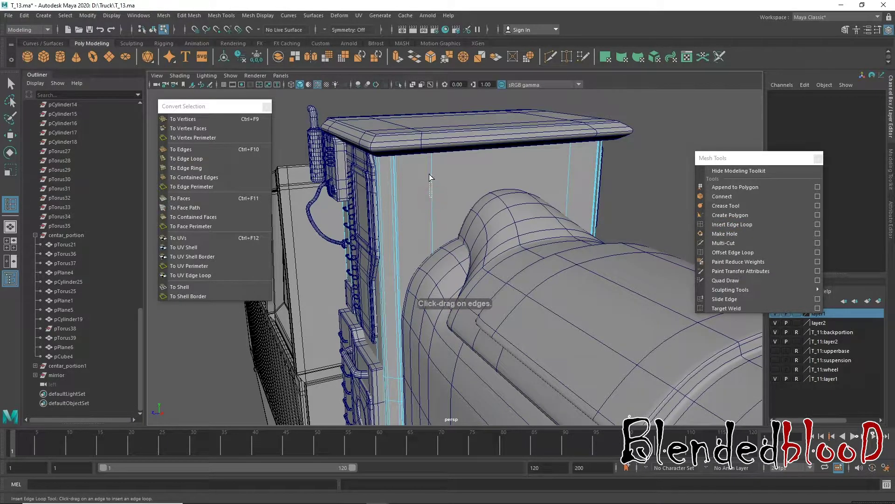
click(434, 182)
key(w)
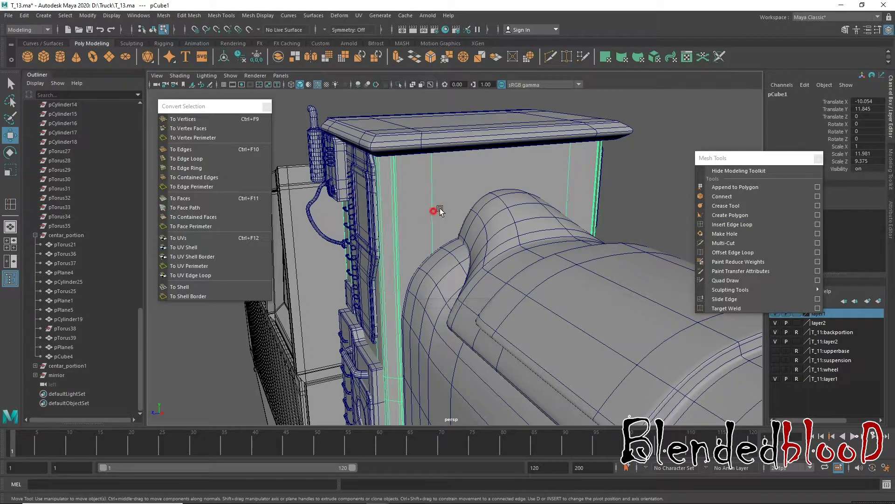
mouse_move(429, 185)
alt+mouse_down()
mouse_move(466, 203)
mouse_move(415, 207)
mouse_move(619, 218)
alt+mouse_up()
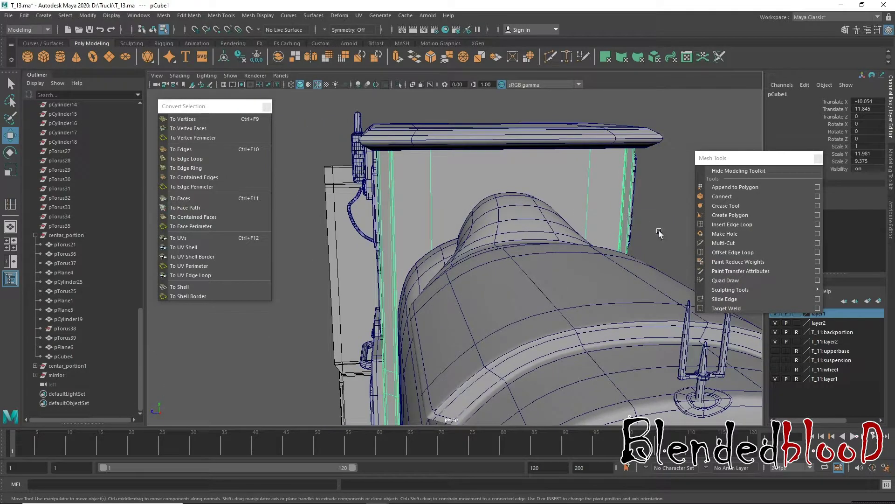
click(722, 224)
click(432, 169)
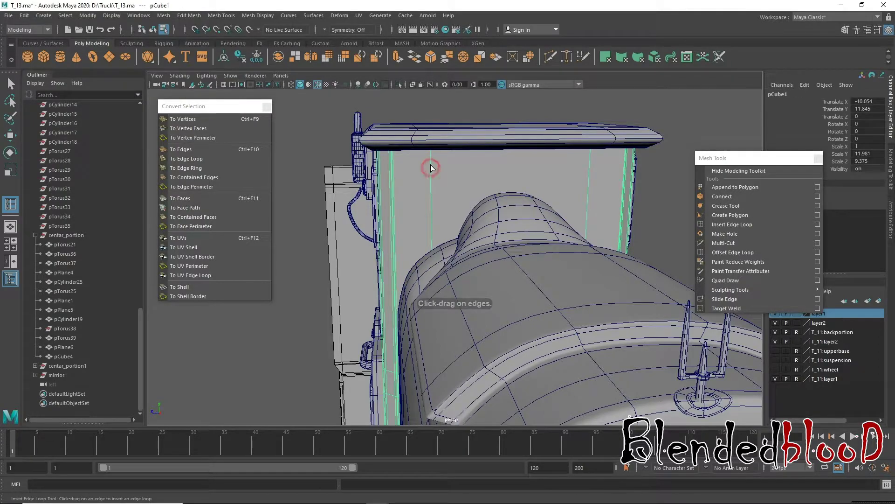
key(w)
- Add more edge loops near the cab's top corner, then toggle backportion and layer2 visibility
alt+drag(434, 208, 415, 173)
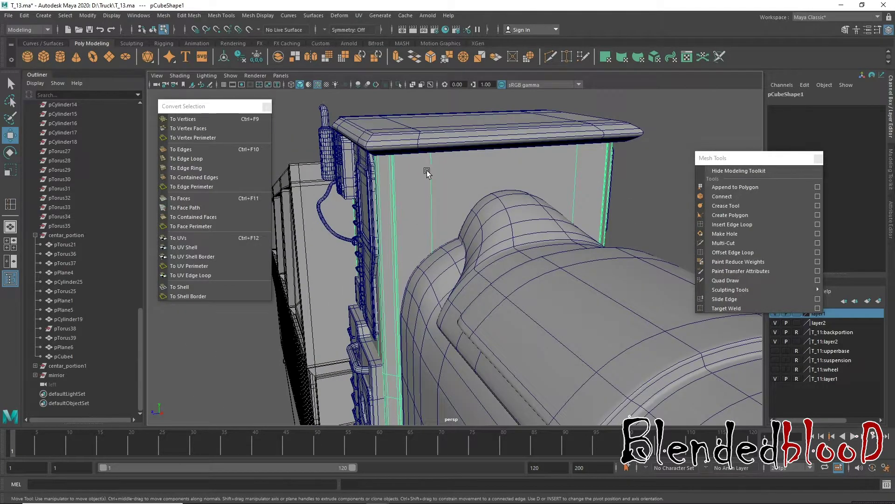
alt+right_drag(418, 169, 740, 219)
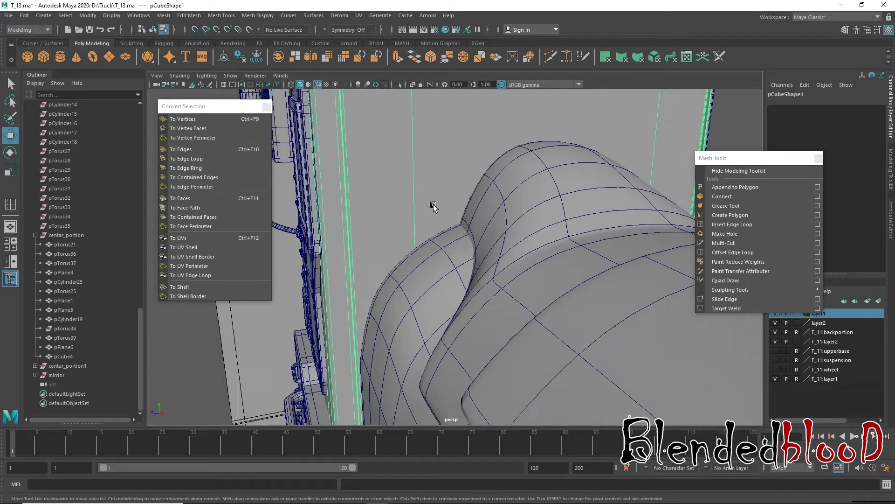
click(728, 224)
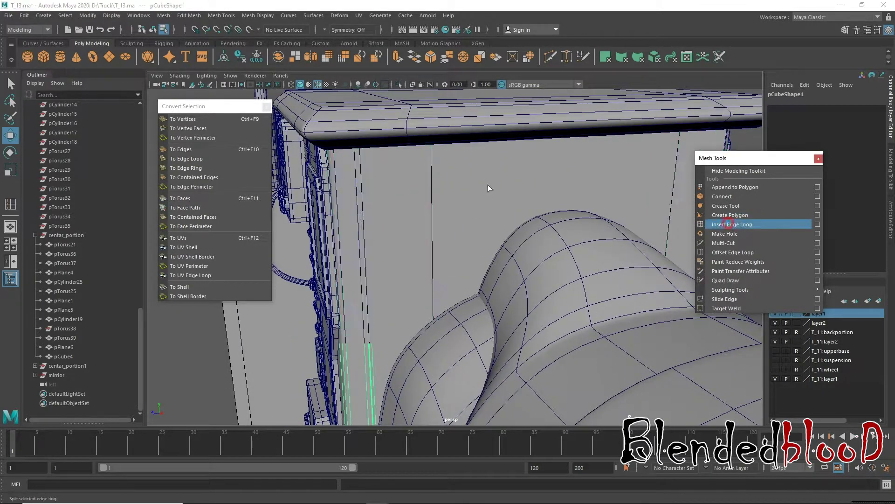
click(431, 171)
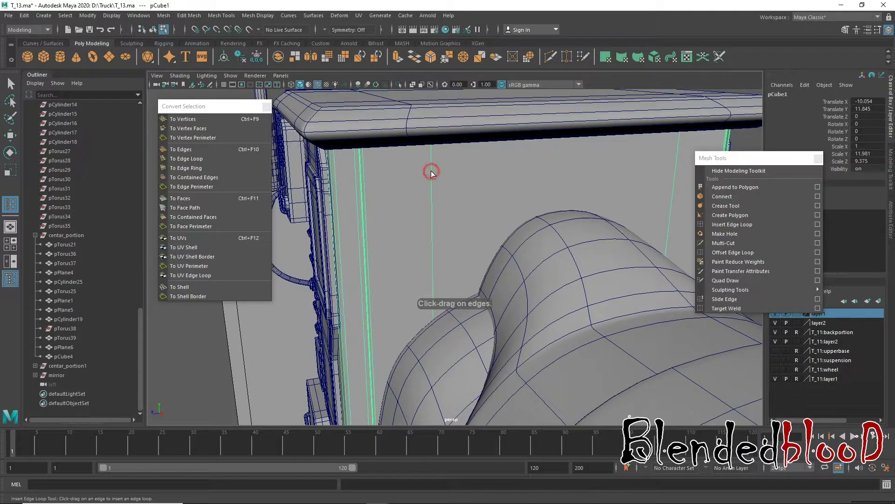
click(425, 159)
click(443, 193)
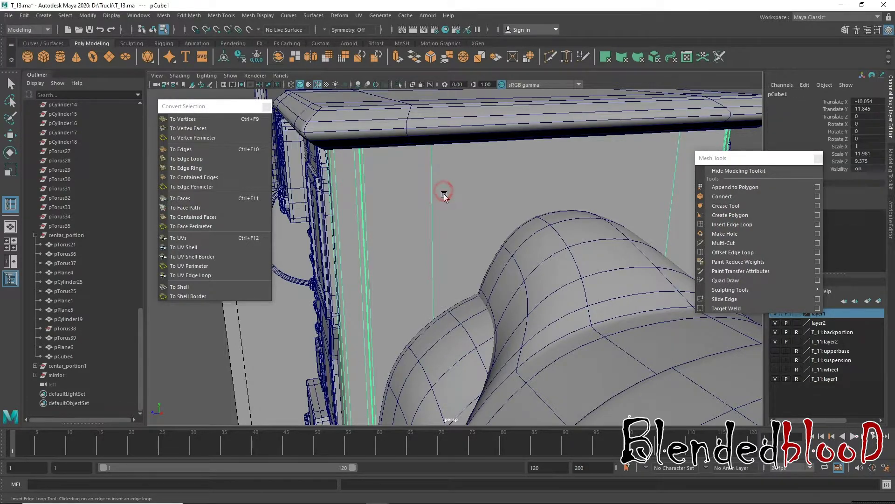
key(w)
alt+drag(423, 200, 440, 170)
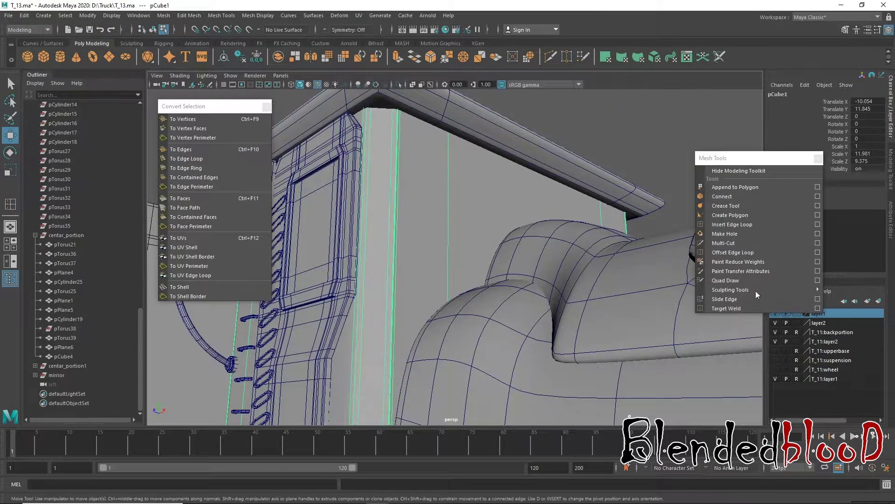
click(775, 332)
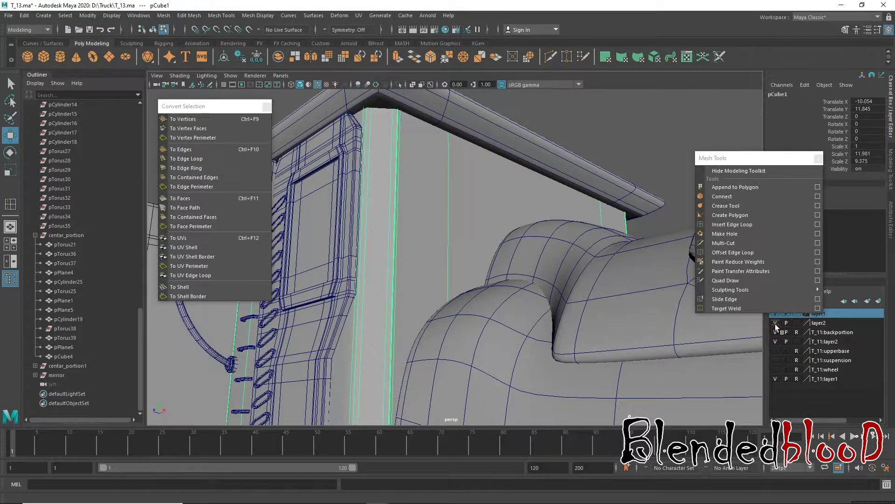
- Toggle the backportion and T_11:layer2 layer visibility to look behind the cab, then deselect
click(775, 341)
click(779, 339)
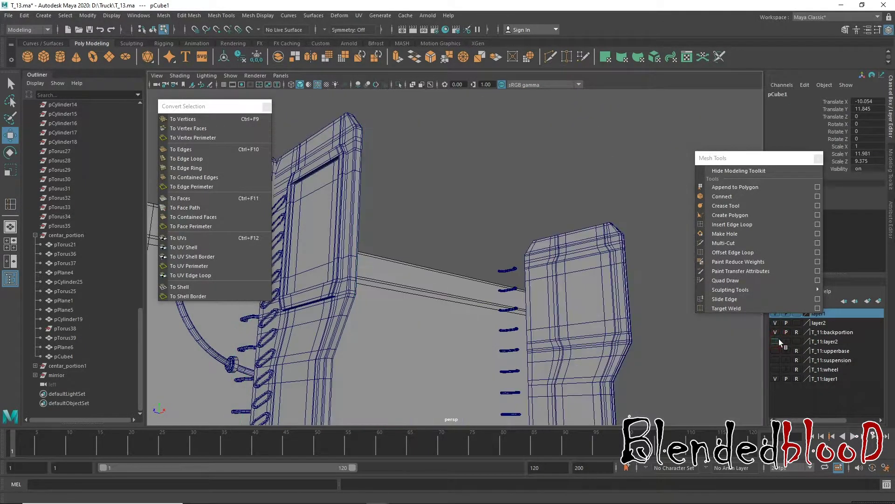
click(779, 339)
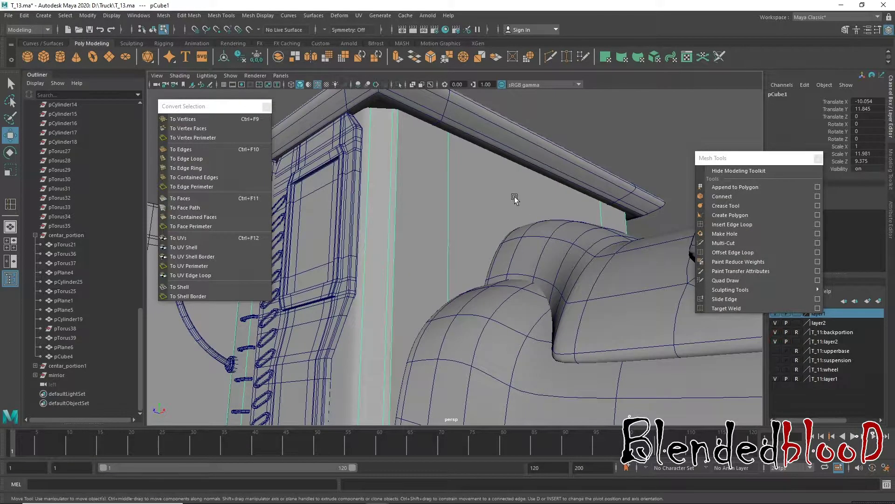
right_click(438, 133)
click(565, 137)
click(478, 176)
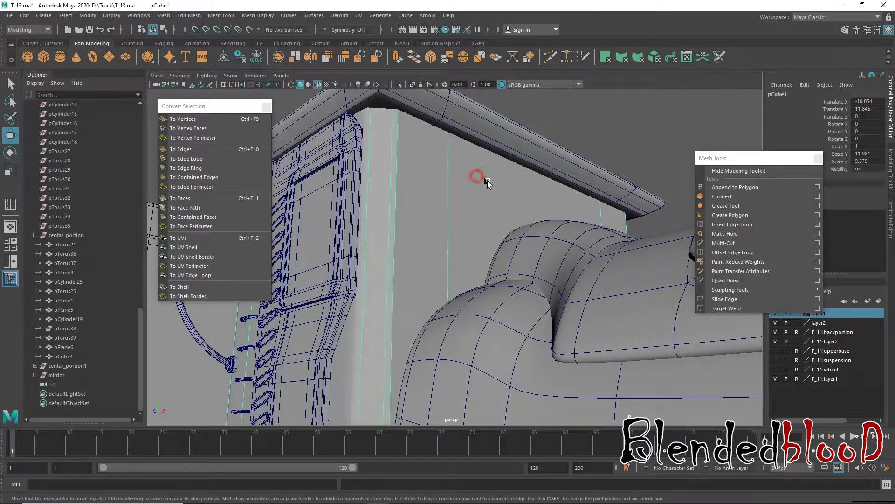
click(633, 135)
- Zoom around the truck and select the cab-side panel pCylinder19 to inspect it
mouse_move(593, 167)
alt+mouse_down()
mouse_move(465, 177)
mouse_move(513, 244)
mouse_move(526, 293)
alt+mouse_up()
scroll(566, 294, down, 5)
scroll(499, 220, down, 3)
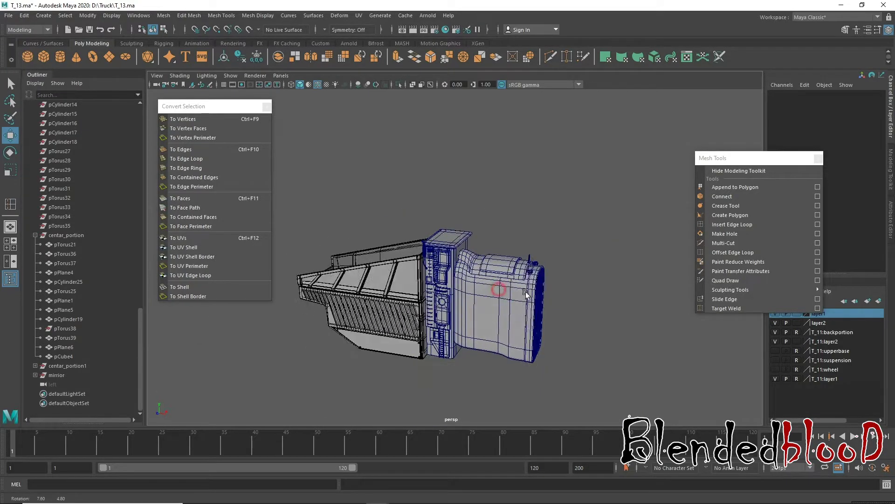
scroll(525, 289, up, 1)
scroll(518, 276, up, 5)
scroll(506, 257, up, 3)
scroll(496, 240, up, 2)
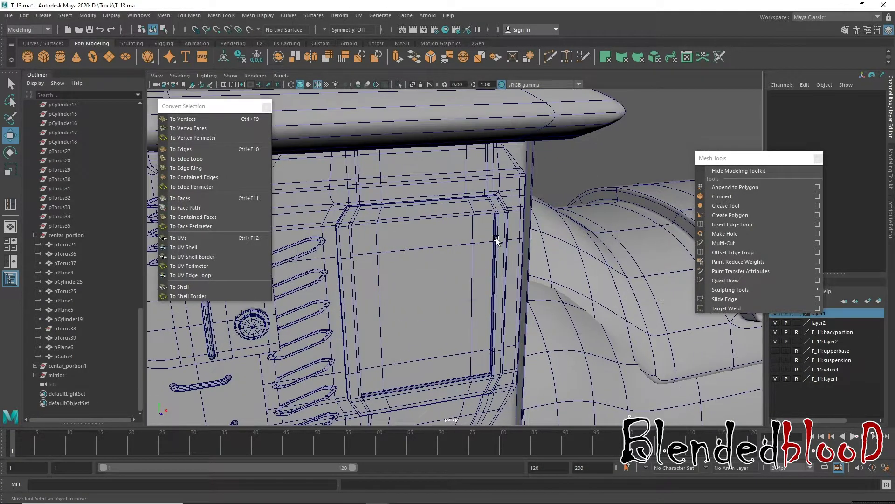
click(497, 237)
scroll(511, 297, down, 4)
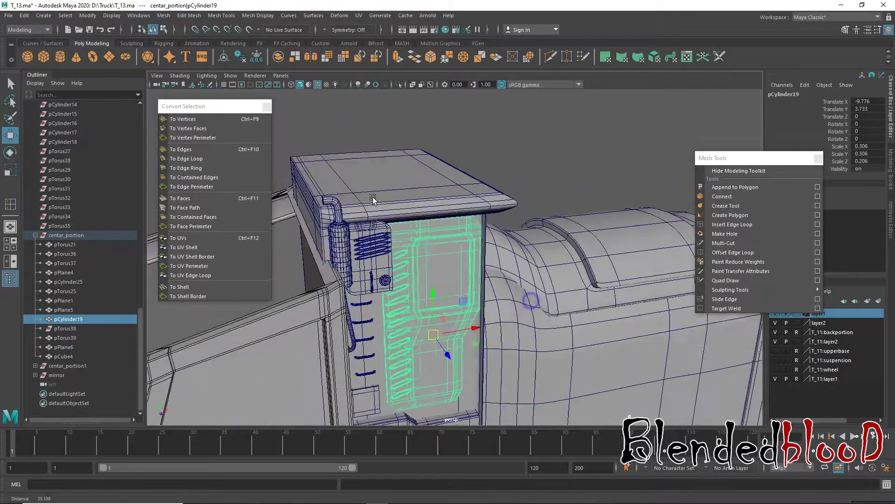
scroll(512, 299, down, 1)
scroll(514, 300, down, 2)
scroll(516, 303, down, 1)
- Orbit over the central section, deselect, and maximize the side view with the reference image
alt+drag(516, 302, 491, 293)
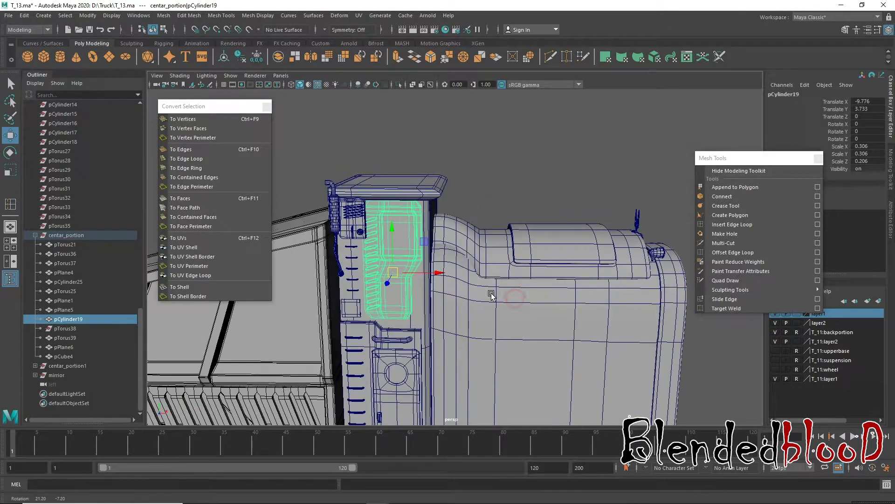
alt+drag(557, 237, 412, 227)
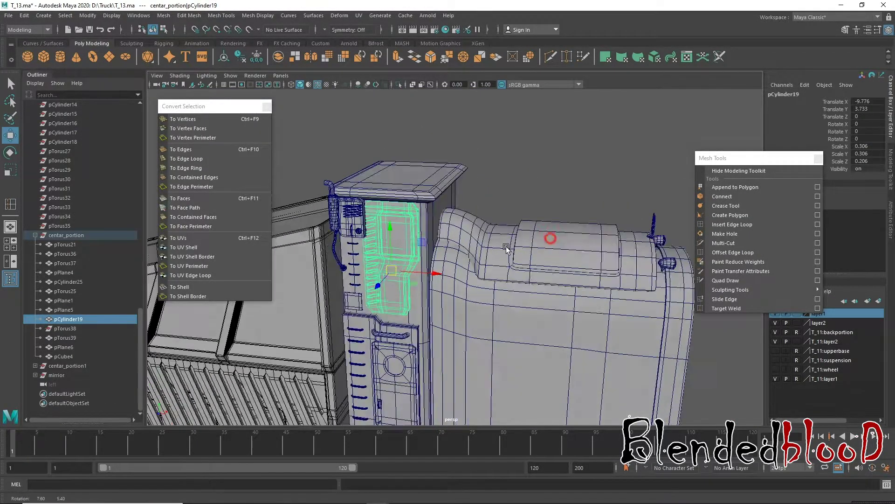
alt+drag(590, 256, 553, 252)
click(612, 224)
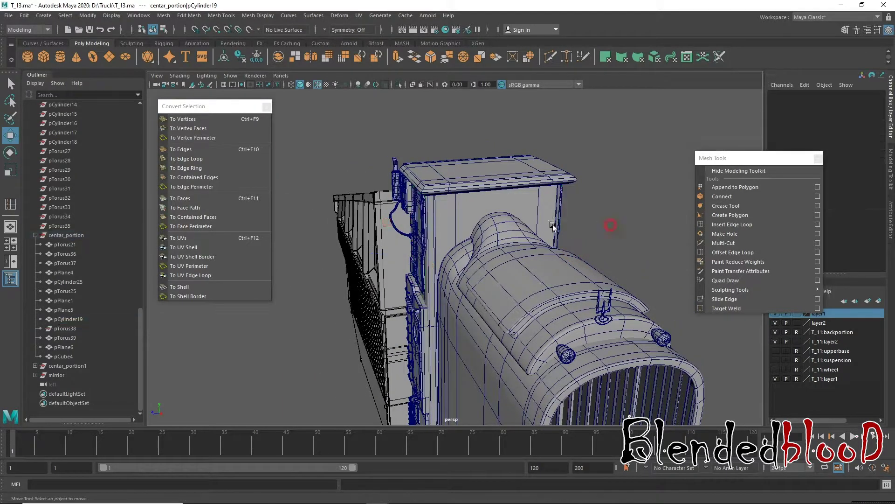
key(space)
key(space)
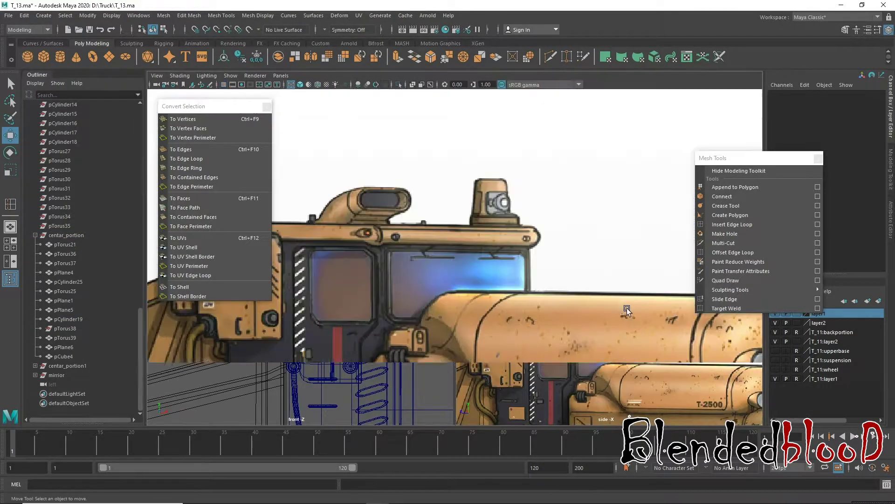
- Frame the truck in the side view, create a polygon plane and move it up and back
scroll(584, 308, down, 5)
alt+middle_drag(269, 359, 510, 360)
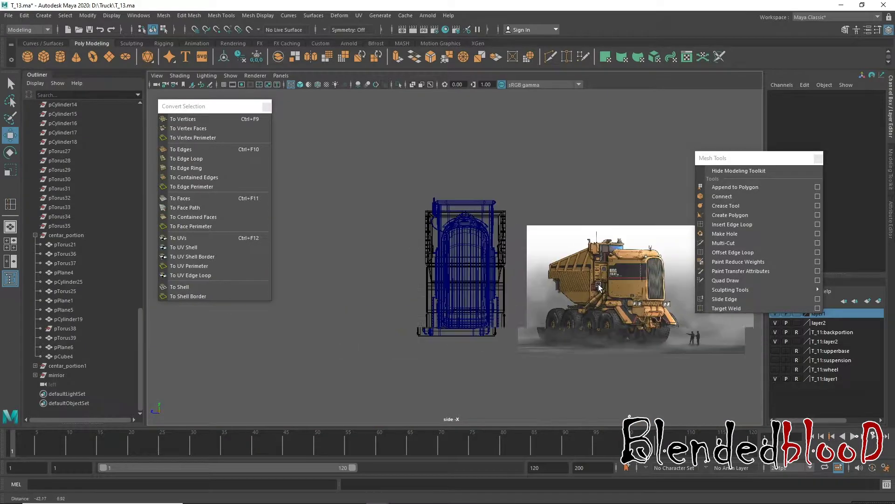
scroll(509, 360, up, 5)
alt+middle_drag(497, 311, 379, 255)
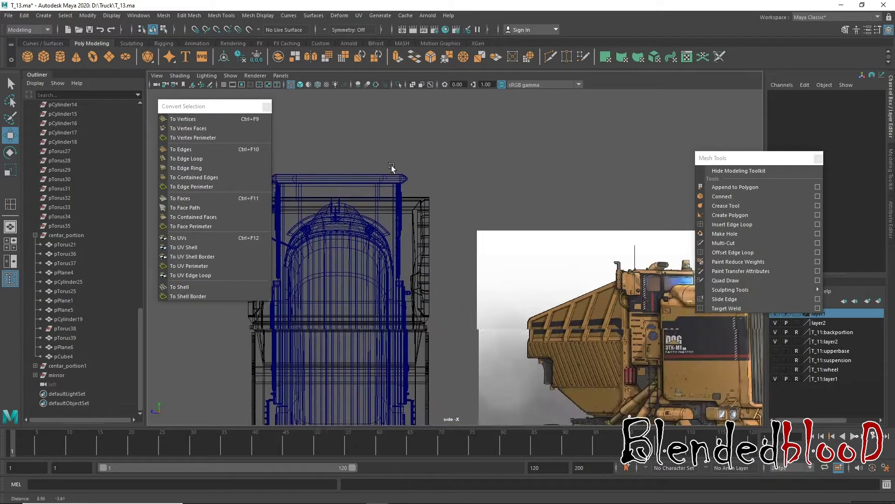
drag(428, 212, 446, 226)
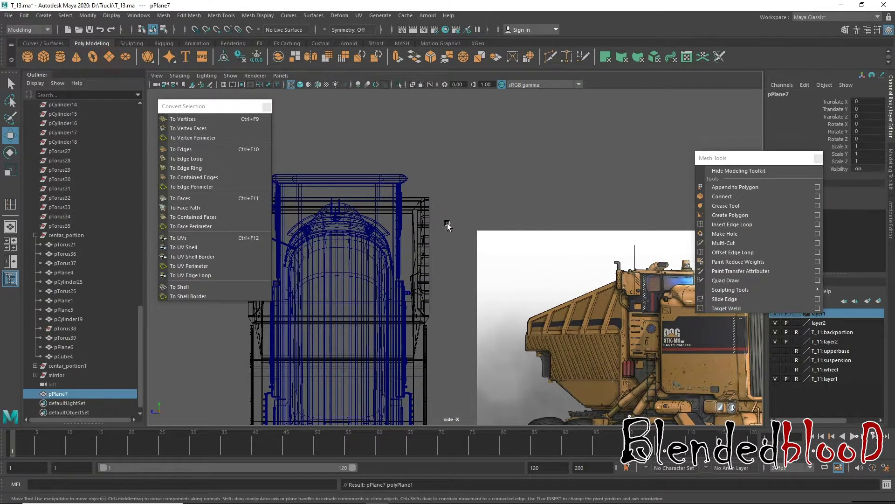
alt+right_drag(453, 231, 336, 200)
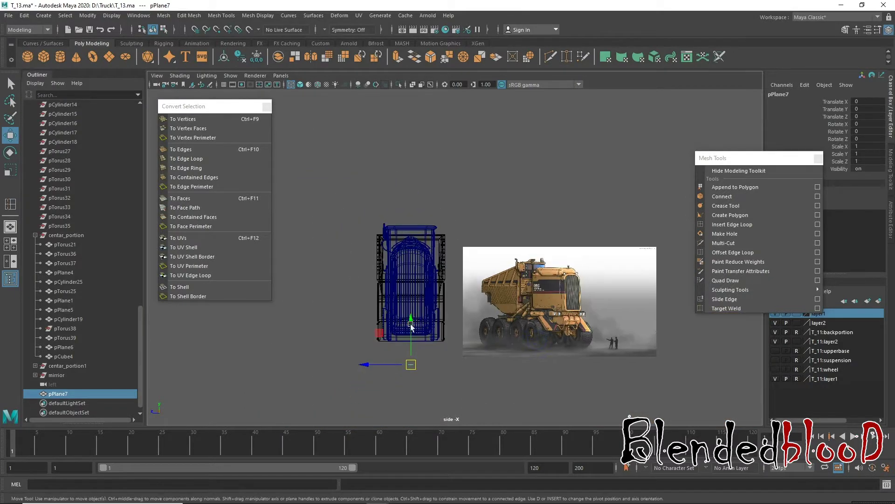
drag(411, 340, 423, 211)
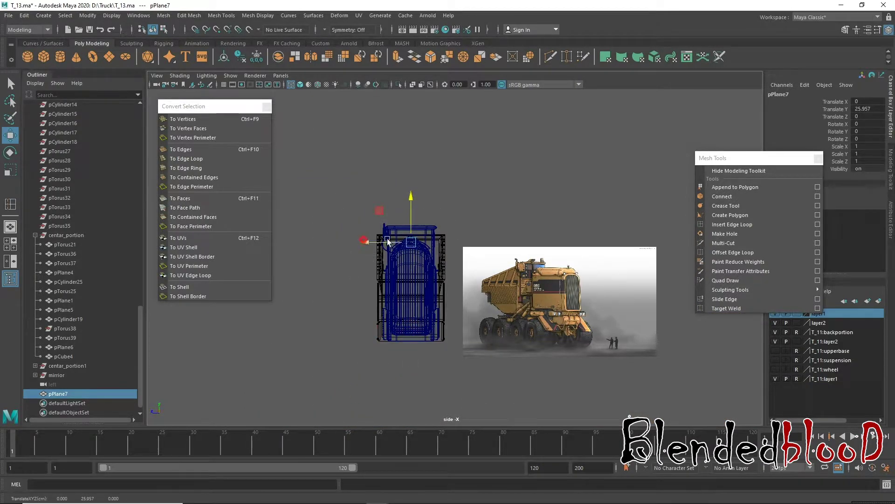
drag(363, 242, 431, 242)
- Rotate the plane -90 on Z and scale it uniformly to 14.039
scroll(609, 306, up, 3)
scroll(563, 273, up, 2)
key(e)
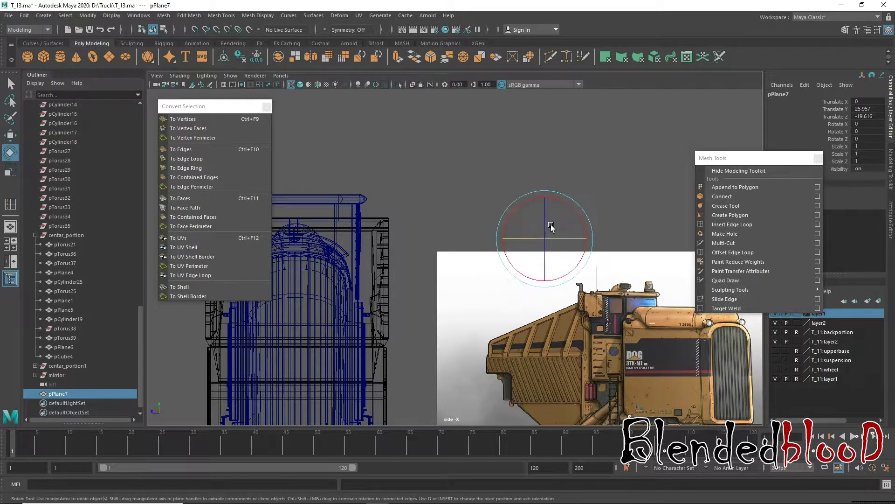
drag(513, 273, 578, 273)
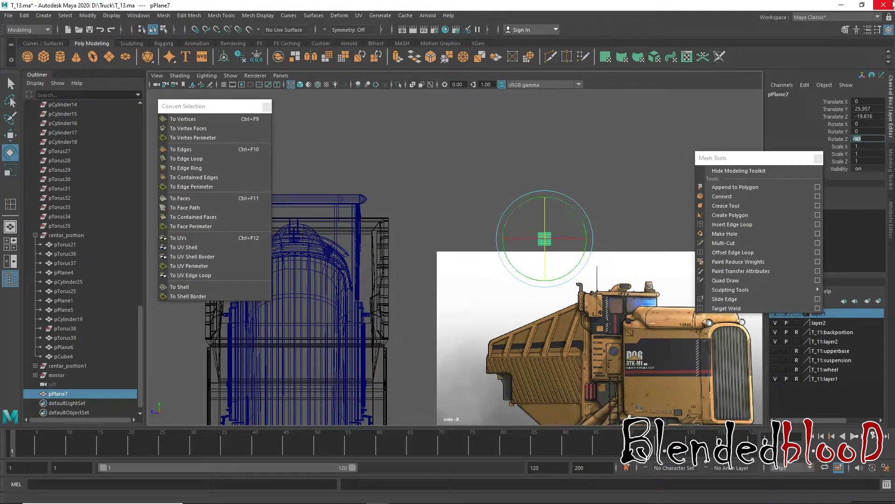
key(Return)
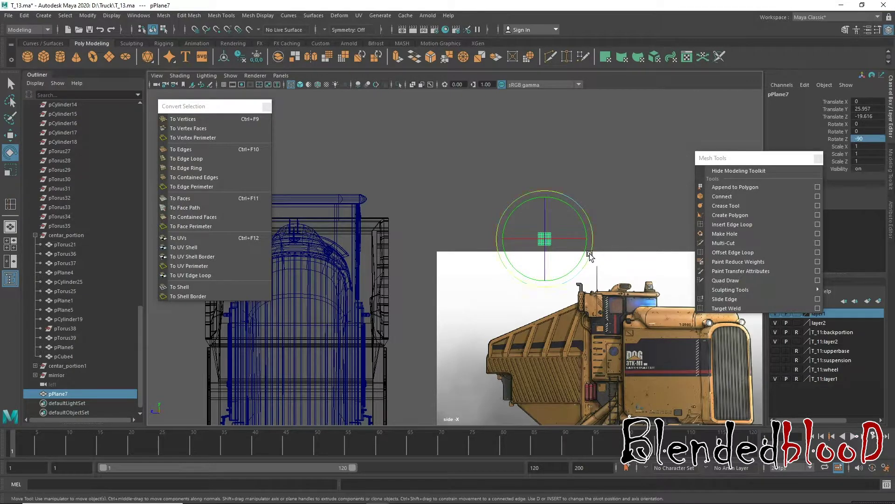
key(r)
middle_drag(594, 290, 662, 348)
key(w)
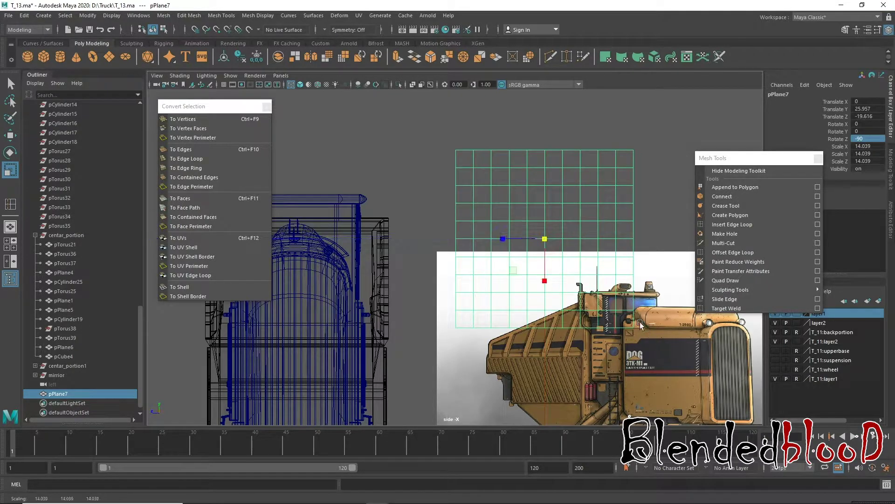
key(space)
key(space)
- Reduce the plane's width and height subdivisions so it is a single face
key(f)
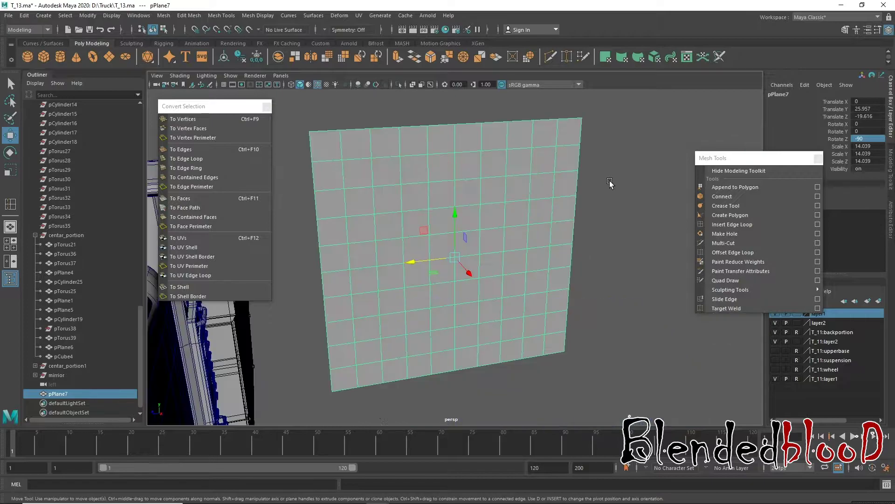
drag(756, 158, 674, 124)
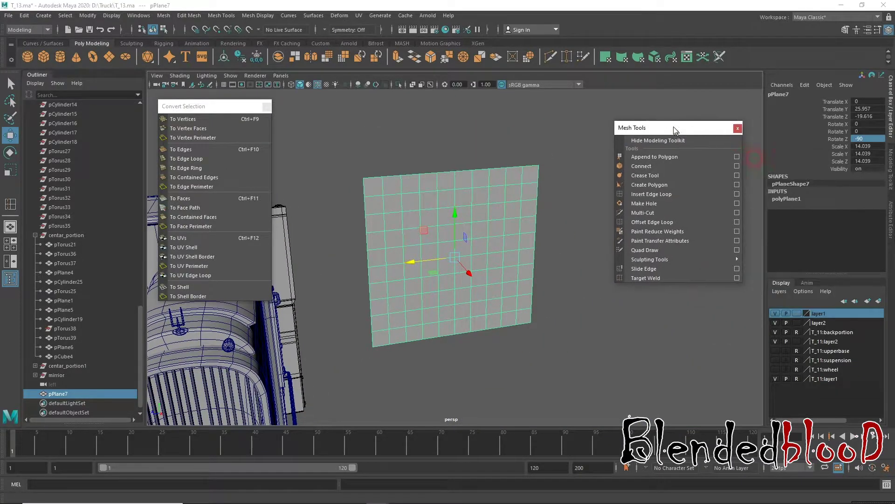
click(789, 199)
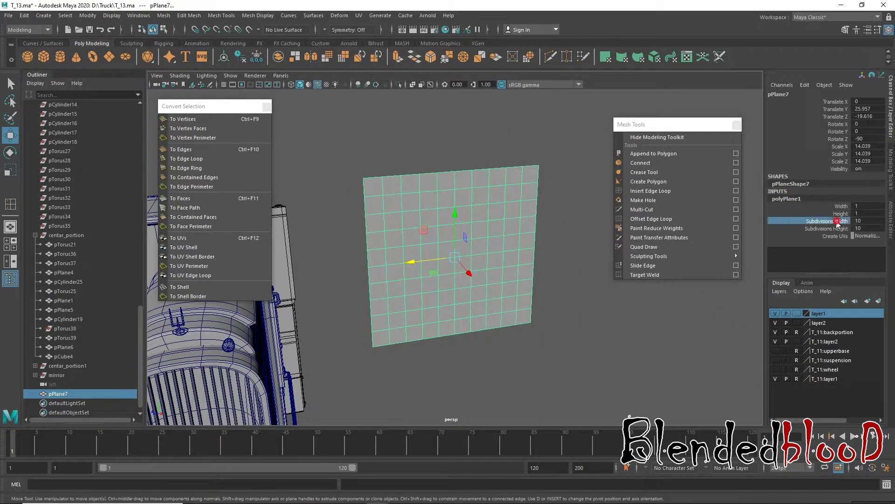
drag(837, 224, 837, 229)
middle_drag(602, 329, 561, 326)
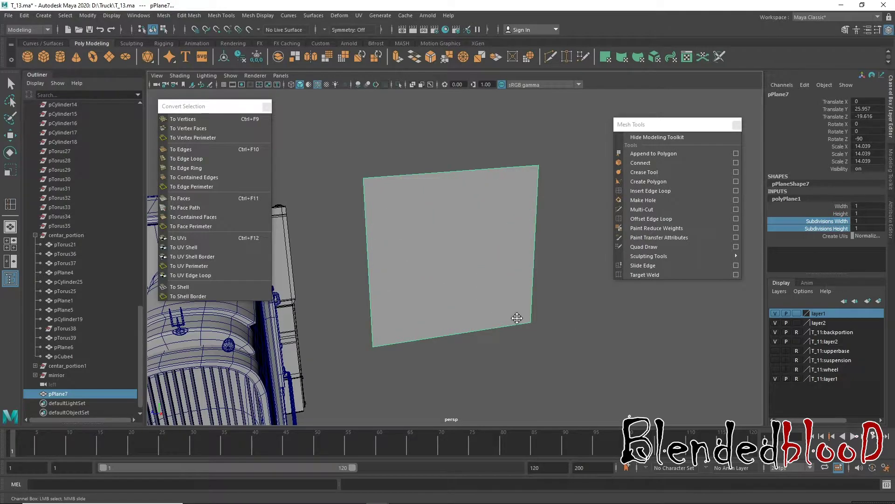
mouse_move(517, 317)
alt+mouse_down()
mouse_move(479, 286)
mouse_move(486, 294)
mouse_move(313, 295)
alt+mouse_up()
key(w)
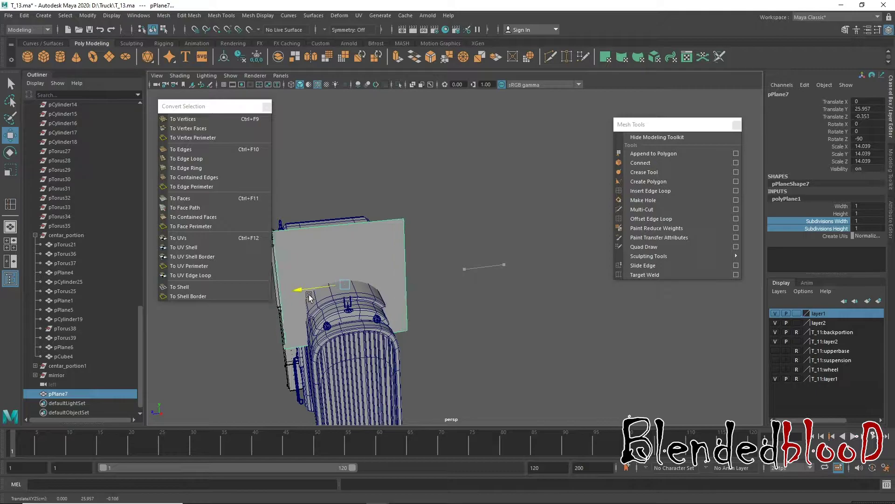
- Position the plane against the cab side at Translate X -7.477, checking in side and perspective views
key(space)
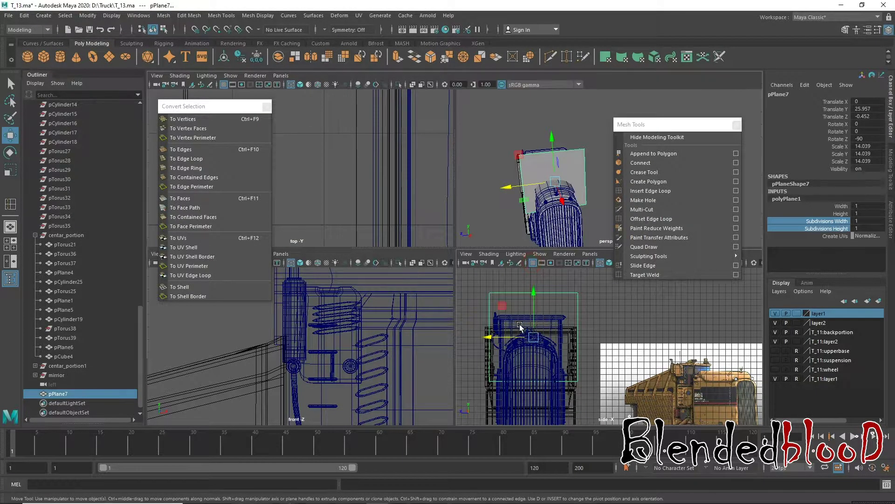
key(space)
scroll(374, 272, up, 3)
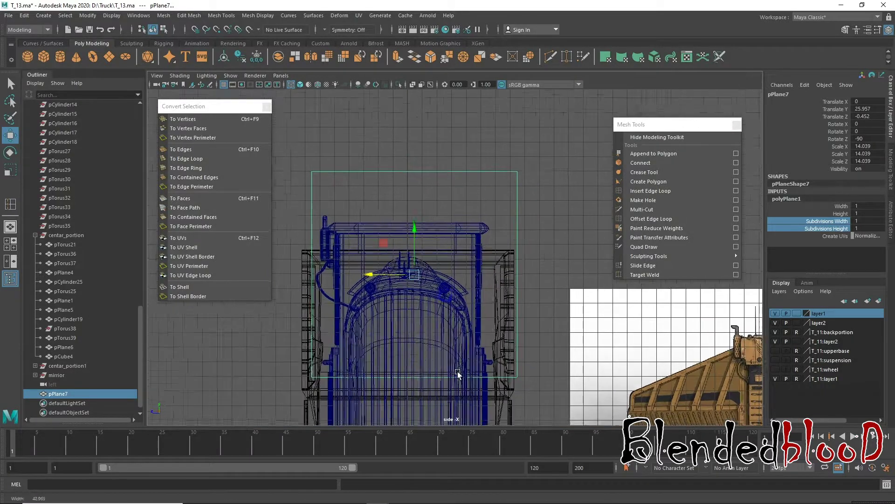
drag(370, 279, 365, 279)
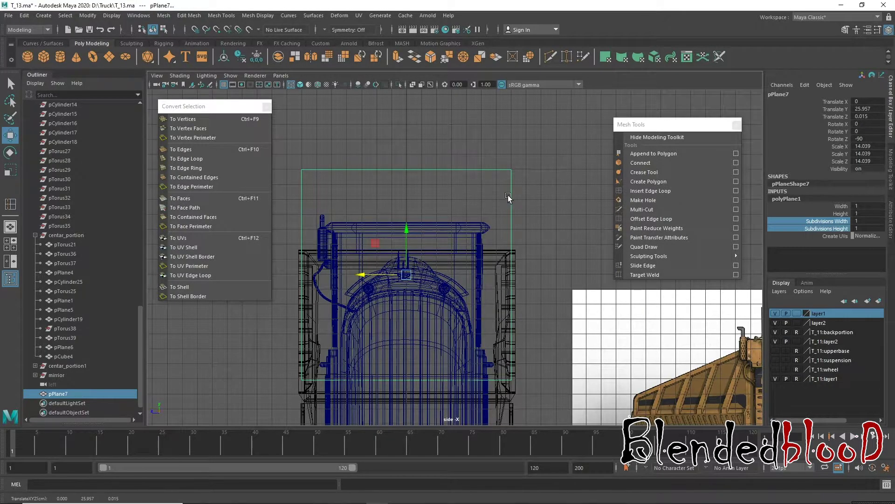
key(space)
key(space)
mouse_move(468, 230)
alt+mouse_down()
mouse_move(450, 230)
mouse_move(540, 343)
mouse_move(479, 275)
alt+mouse_up()
scroll(540, 344, up, 3)
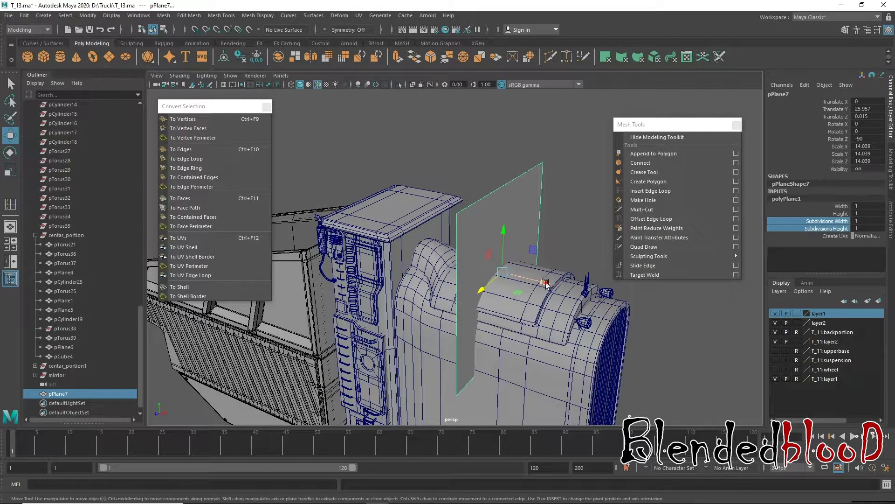
mouse_move(536, 279)
mouse_down()
mouse_move(437, 265)
mouse_move(461, 309)
mouse_up()
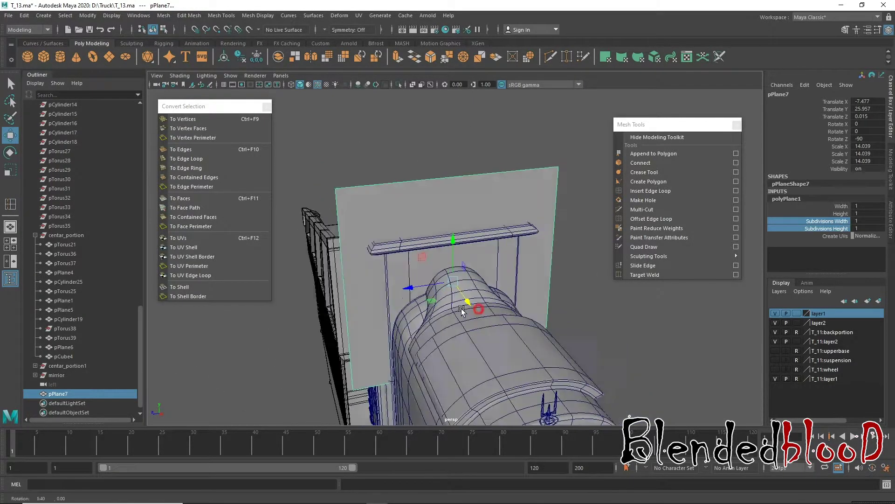
click(653, 190)
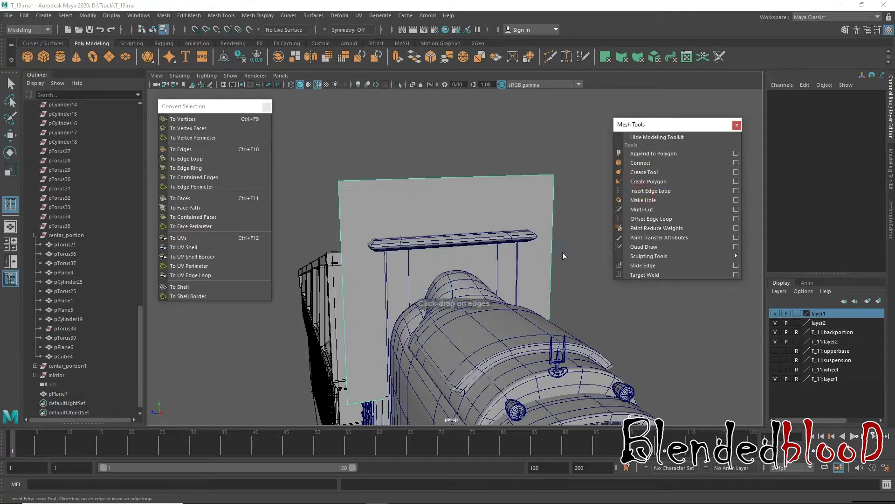
- Insert two edge loops across the plane and nudge the plane slightly along X
click(551, 252)
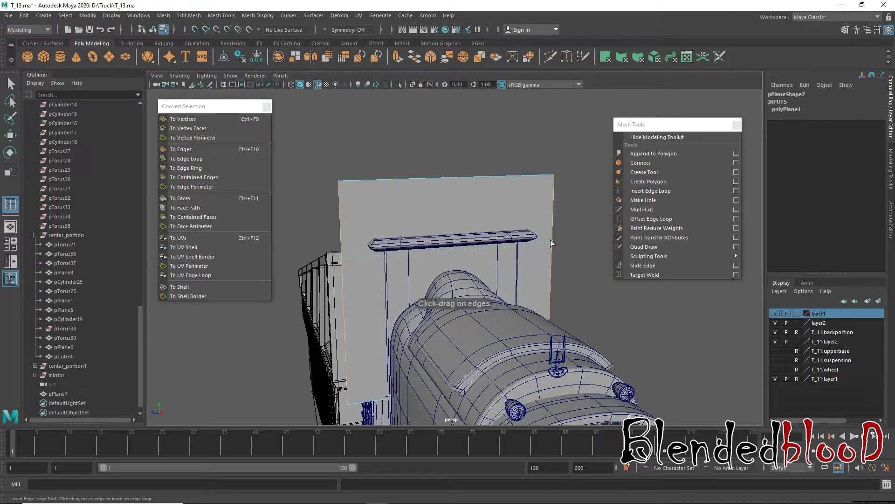
drag(551, 240, 550, 239)
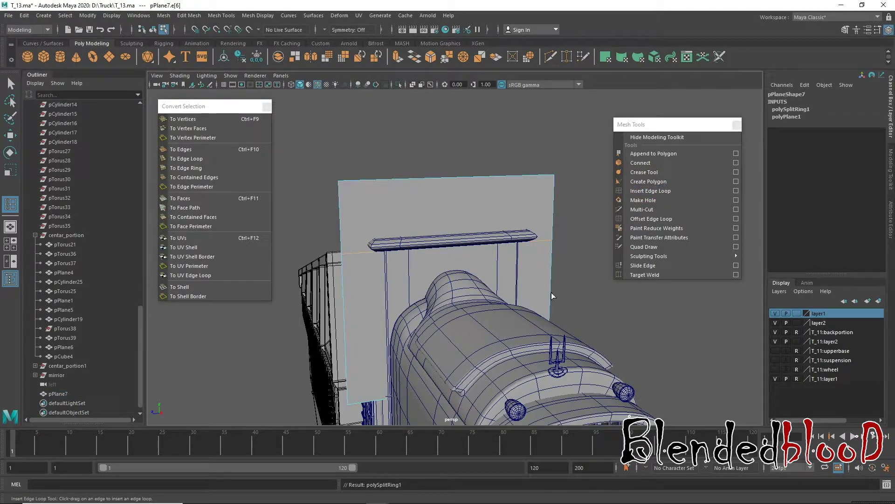
click(558, 320)
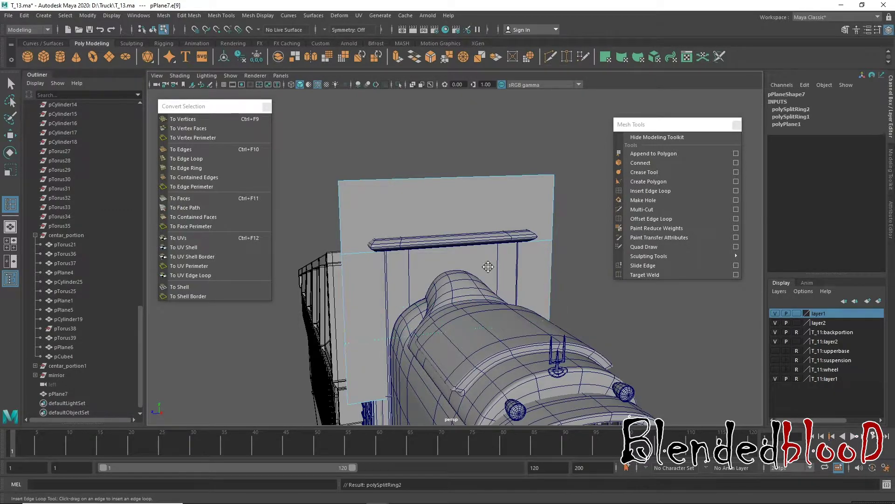
alt+drag(487, 266, 480, 280)
alt+right_drag(480, 280, 478, 292)
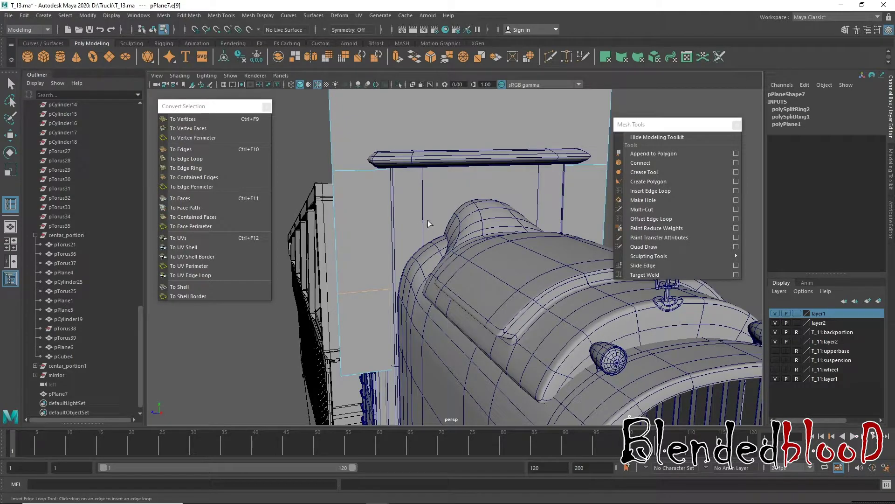
key(w)
alt+drag(427, 223, 502, 287)
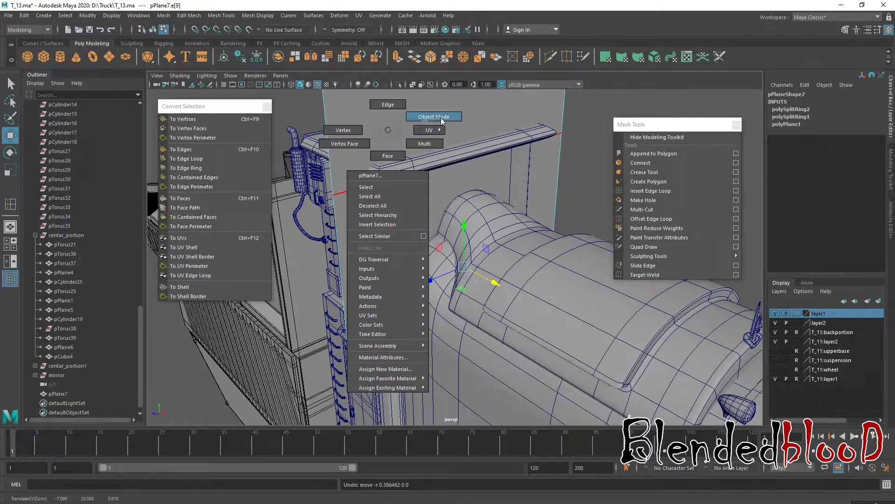
right_drag(441, 149, 441, 118)
drag(502, 236, 500, 228)
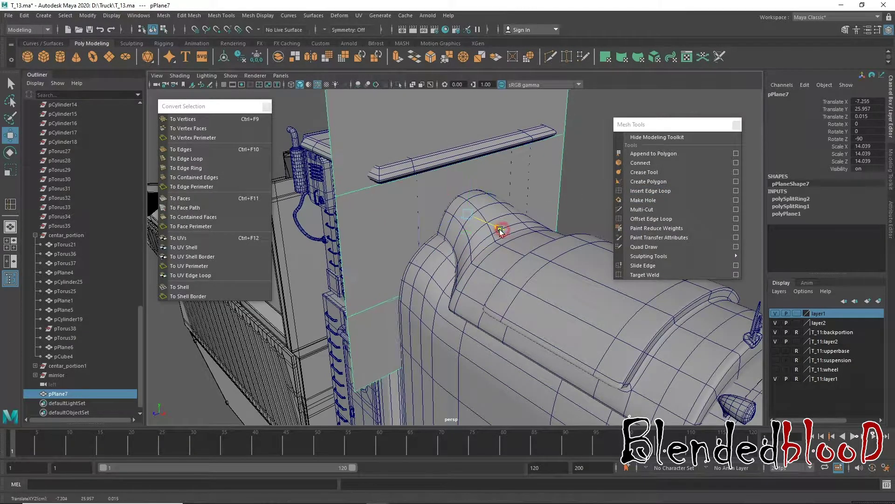
- Add a third edge loop beside the cab column and a fourth near the hood
click(650, 190)
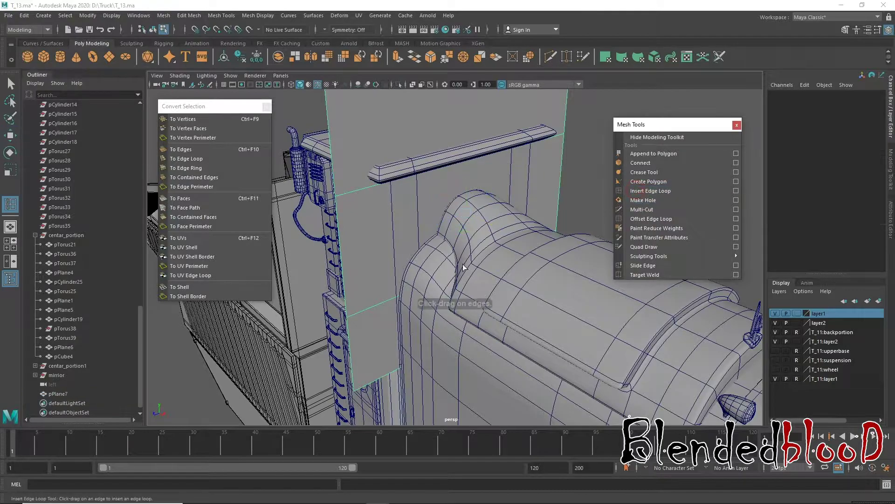
drag(373, 306, 387, 305)
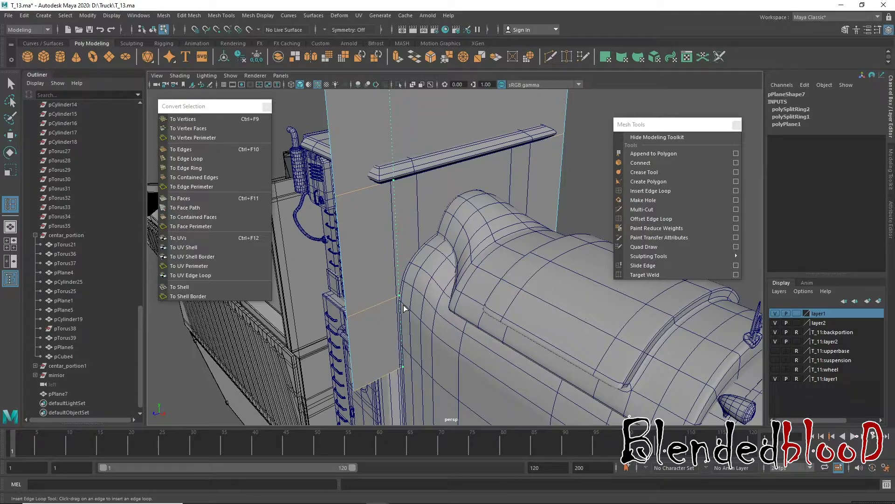
click(402, 306)
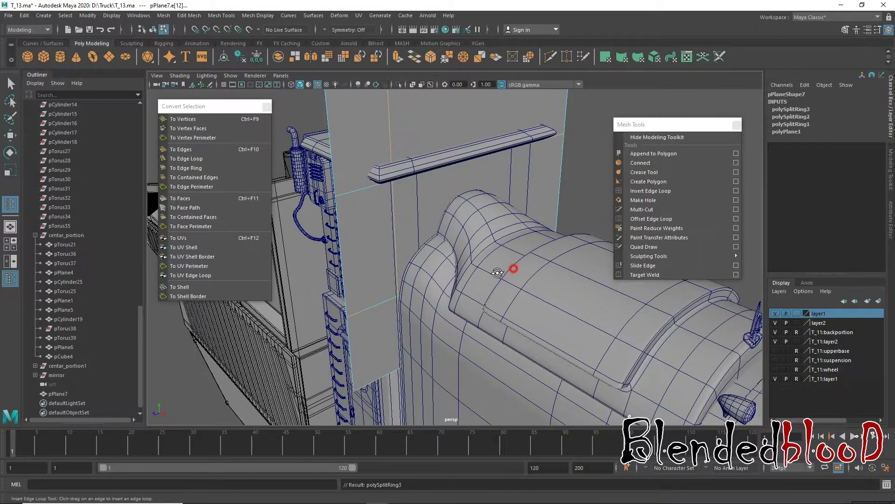
alt+drag(512, 266, 612, 136)
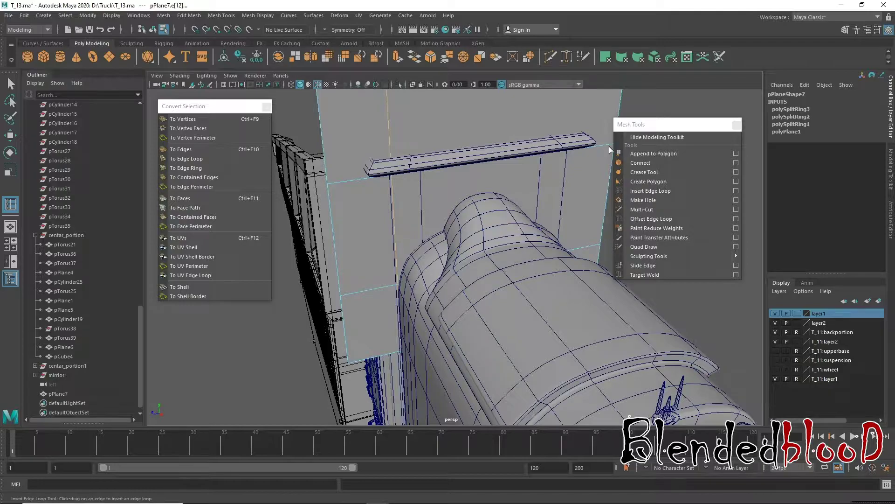
click(567, 156)
key(w)
alt+drag(567, 155, 474, 141)
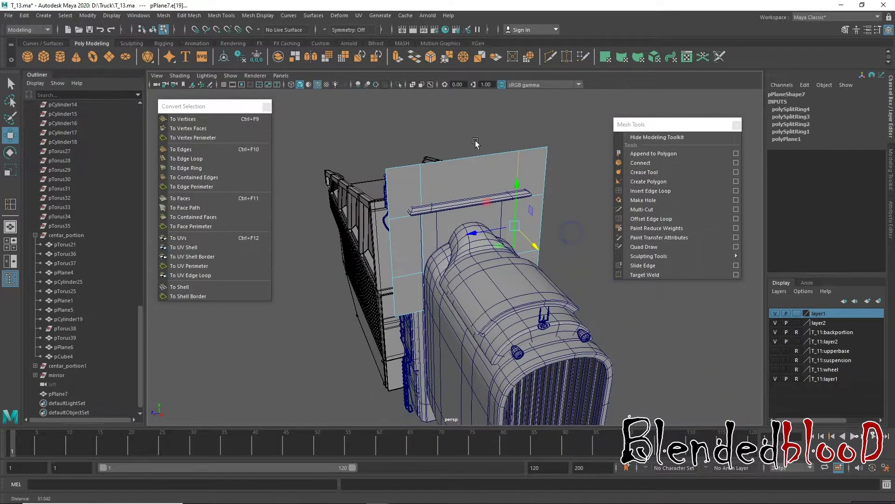
- Delete the plane's unwanted faces, leaving a single panel
right_drag(479, 191, 473, 210)
click(476, 180)
key(Delete)
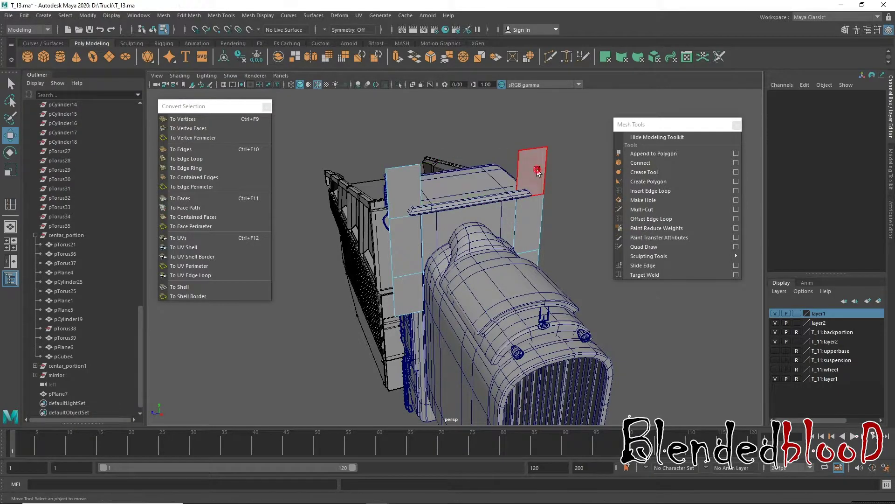
click(405, 191)
key(Delete)
click(408, 247)
key(Delete)
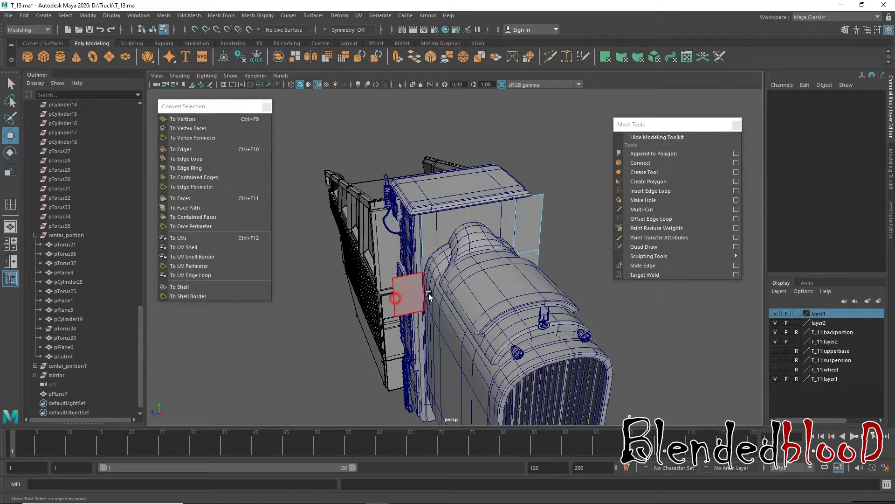
click(429, 292)
key(Delete)
click(530, 252)
key(Delete)
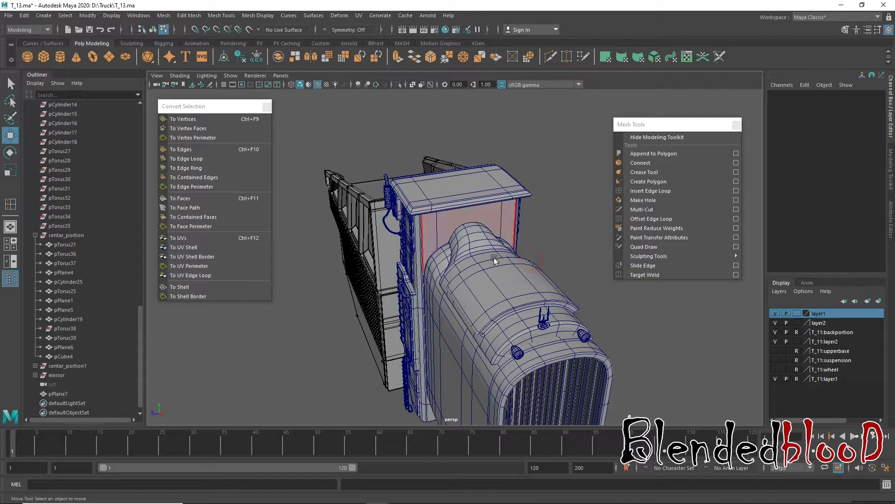
alt+drag(449, 289, 429, 336)
scroll(429, 335, up, 3)
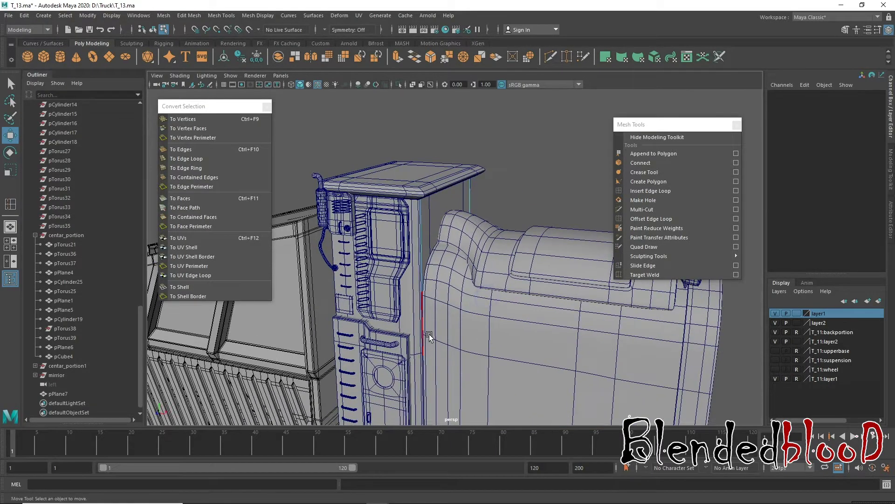
click(424, 319)
key(Delete)
- Move the plane along X to Translate X 10.573 on the truck's other side
alt+drag(481, 289, 432, 234)
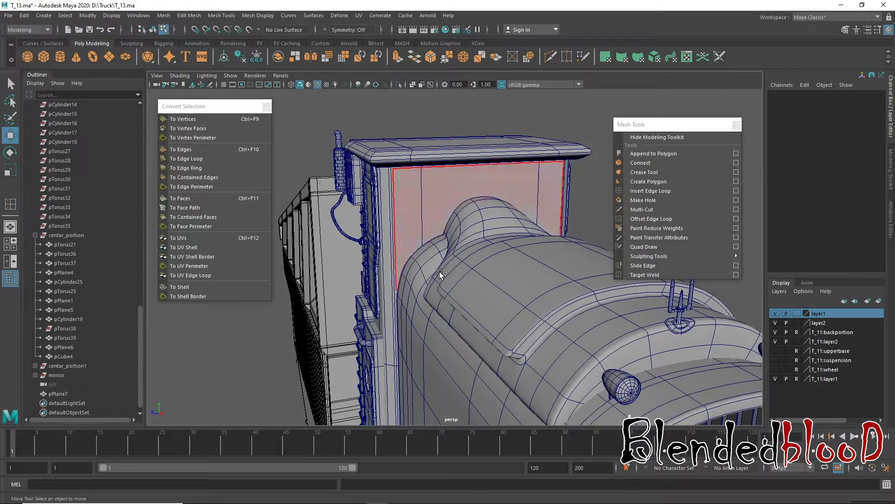
alt+drag(439, 272, 477, 257)
right_click(443, 187)
click(473, 174)
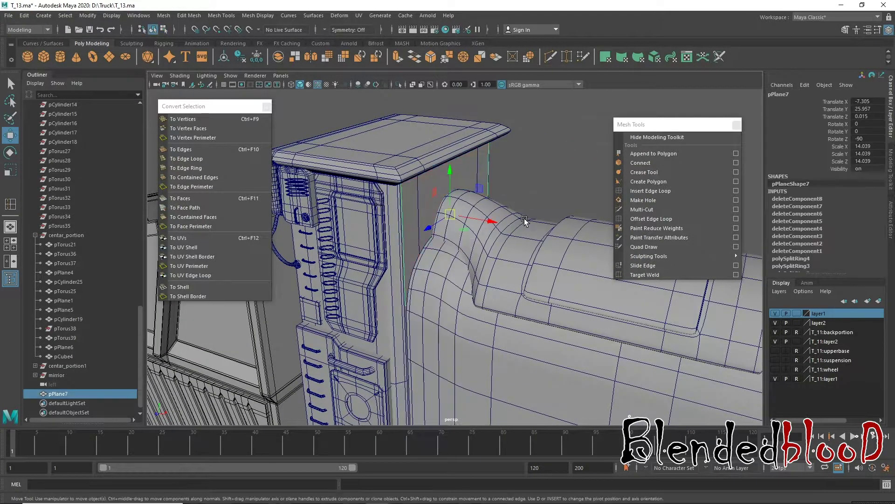
alt+drag(472, 178, 464, 243)
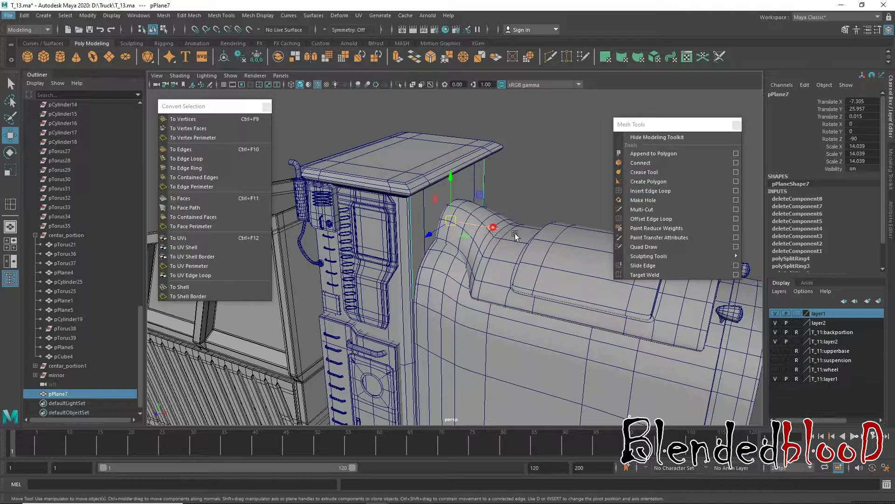
middle_drag(515, 236, 583, 236)
alt+drag(608, 334, 520, 301)
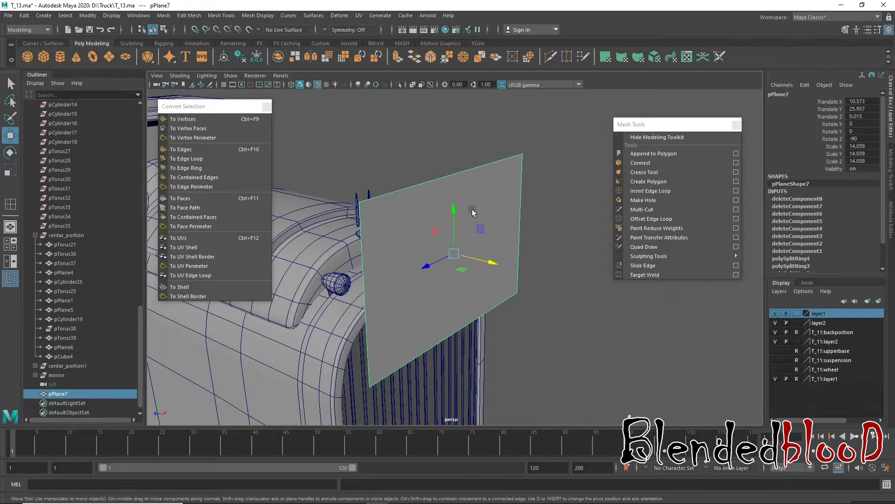
- Select the panel's face and extrude it
right_drag(469, 212, 477, 236)
click(458, 217)
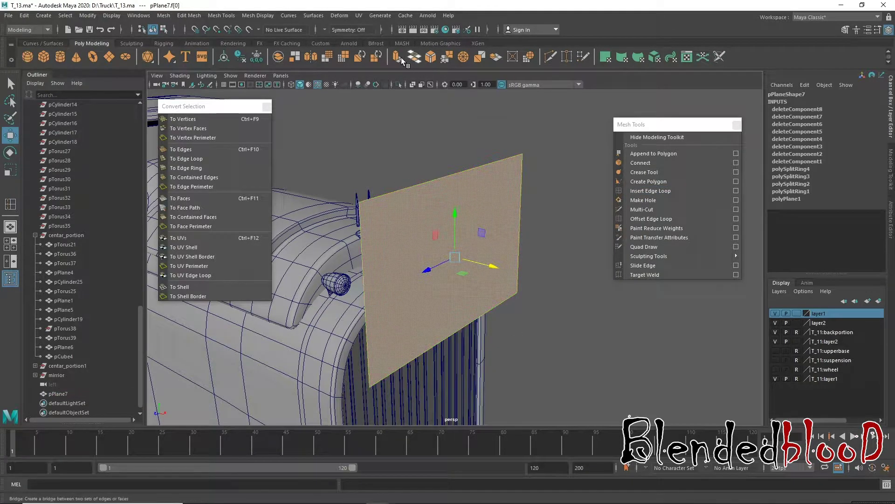
key(ctrl+e)
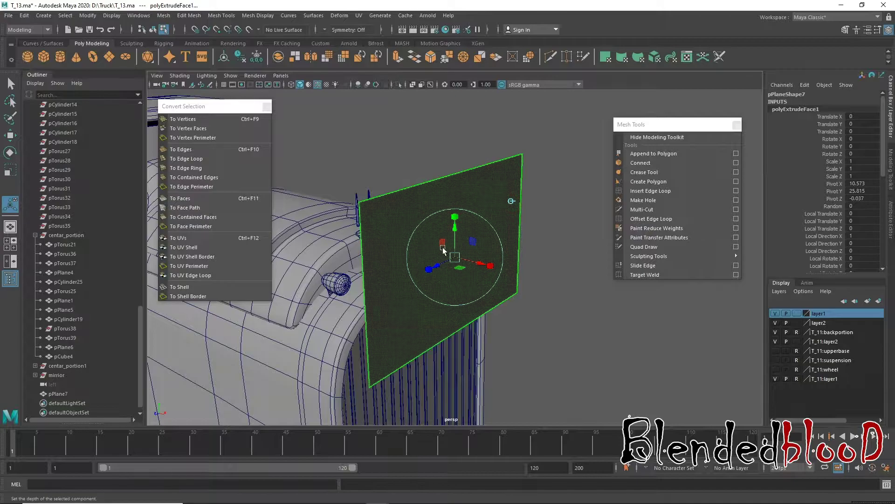
- Scale the extruded face slightly inward and review the panel
key(r)
drag(455, 260, 492, 268)
key(w)
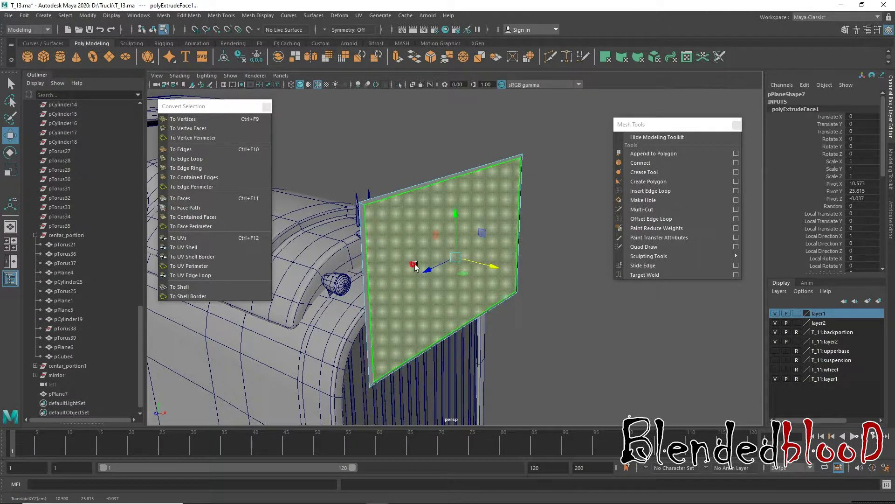
alt+drag(414, 266, 435, 201)
click(435, 199)
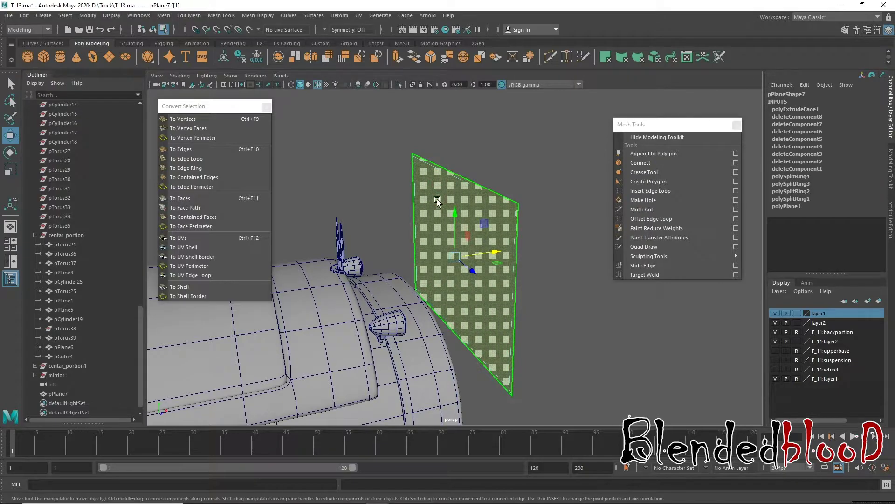
click(560, 293)
alt+drag(586, 304, 532, 296)
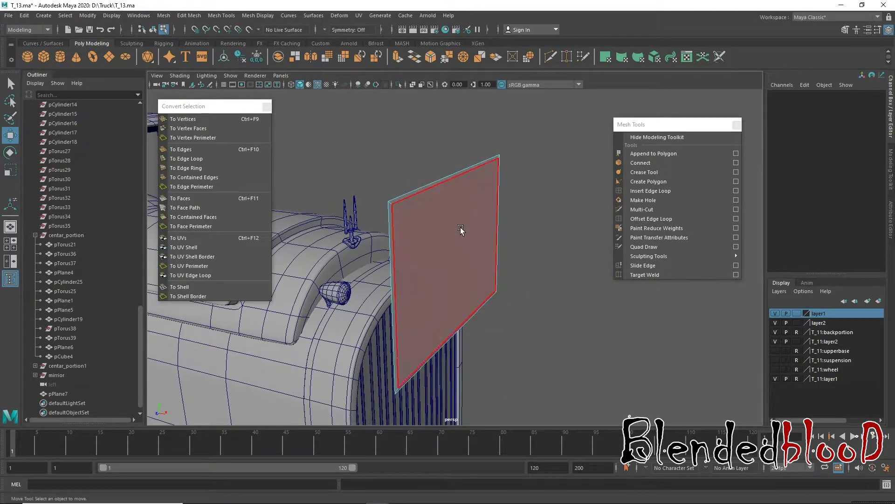
right_drag(459, 230, 457, 246)
- Select the panel's border face loop and extrude it outward along X to thicken the frame
drag(344, 141, 556, 450)
key(r)
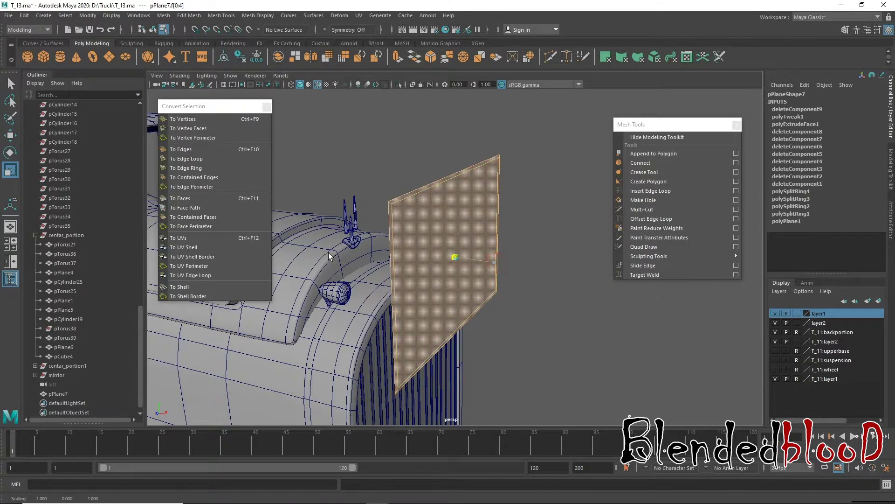
key(w)
right_drag(429, 176, 429, 146)
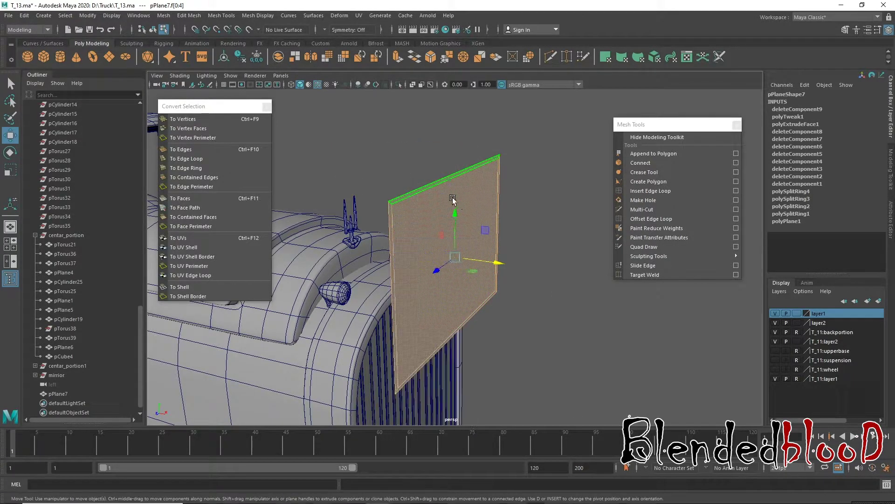
alt+drag(452, 199, 413, 186)
click(402, 186)
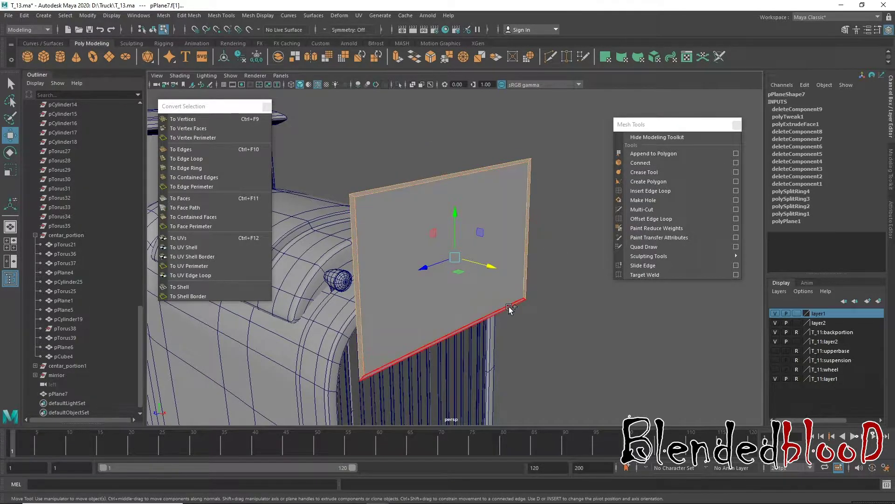
double_click(538, 328)
alt+drag(538, 328, 484, 195)
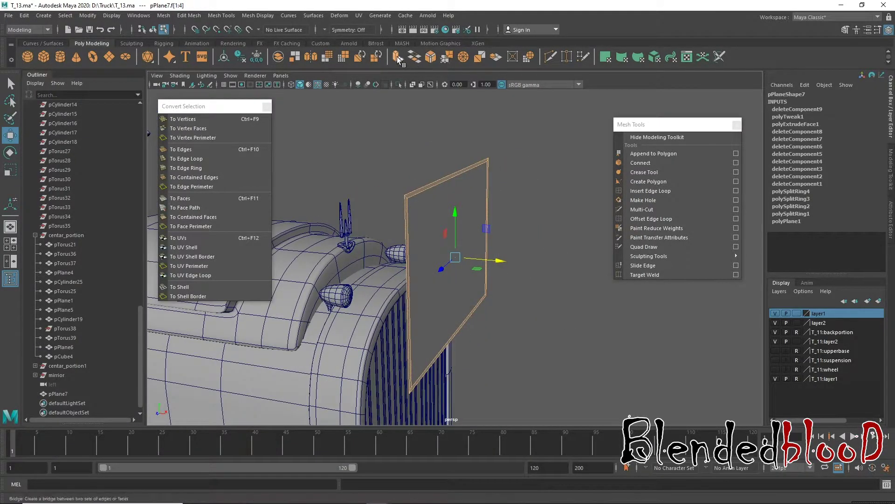
key(ctrl+e)
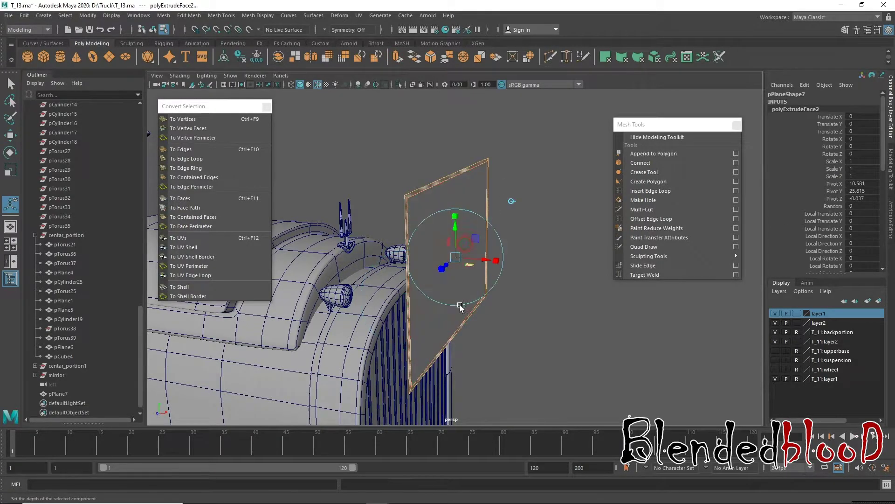
drag(499, 260, 500, 264)
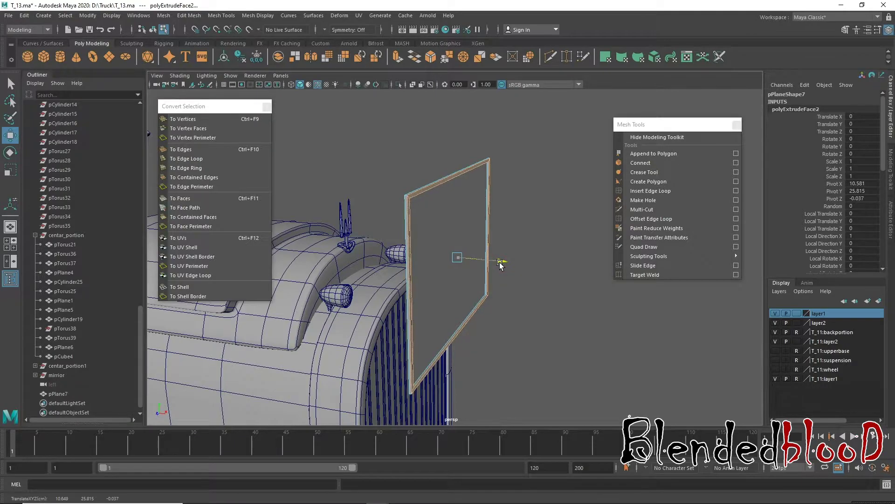
scroll(513, 186, up, 3)
scroll(483, 180, up, 3)
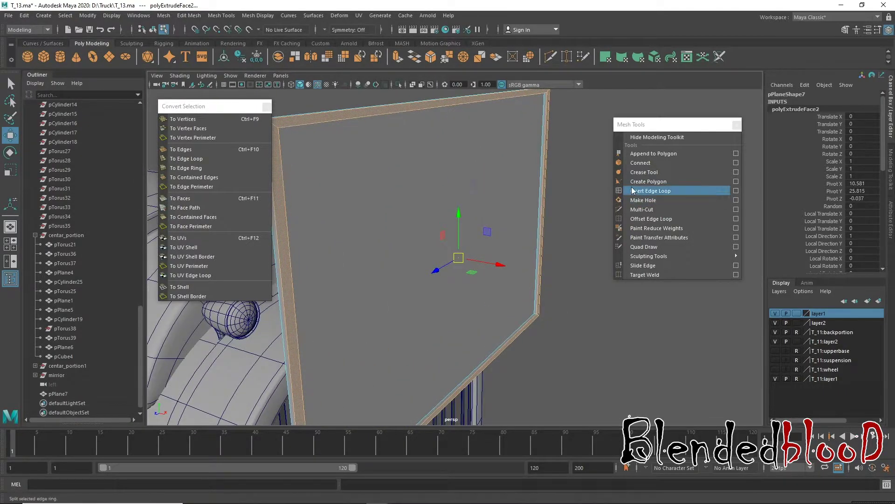
- Insert supporting edge loops along the panel's thick frame edges
click(639, 192)
mouse_move(573, 190)
alt+mouse_down()
mouse_move(458, 211)
mouse_move(444, 170)
mouse_move(479, 171)
alt+mouse_up()
mouse_move(536, 293)
alt+middle_down()
mouse_move(495, 126)
mouse_move(427, 252)
alt+middle_up()
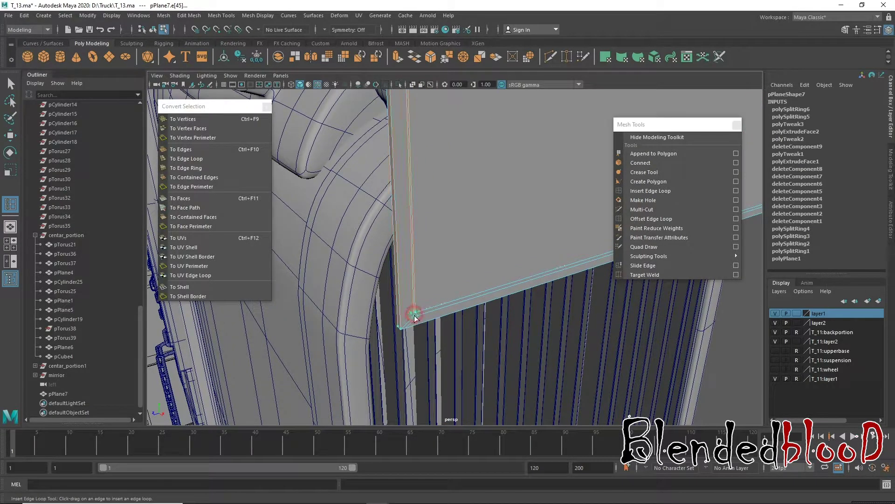
click(414, 316)
alt+drag(465, 319, 455, 318)
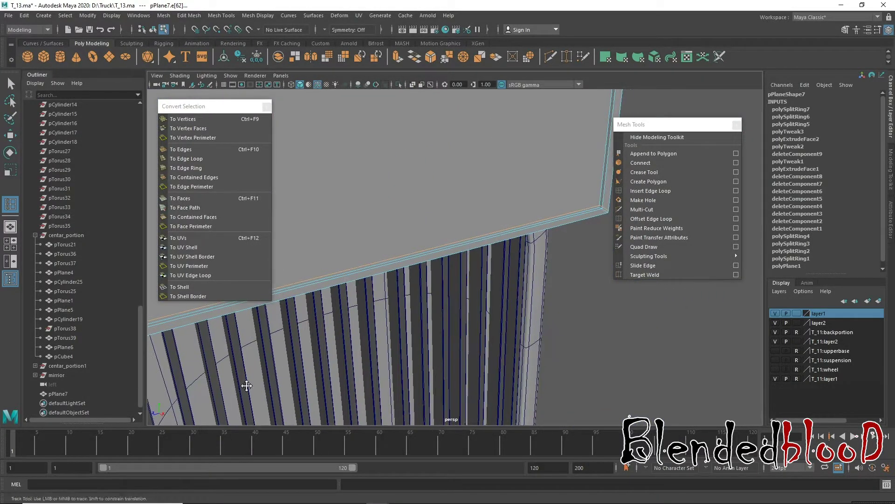
click(485, 294)
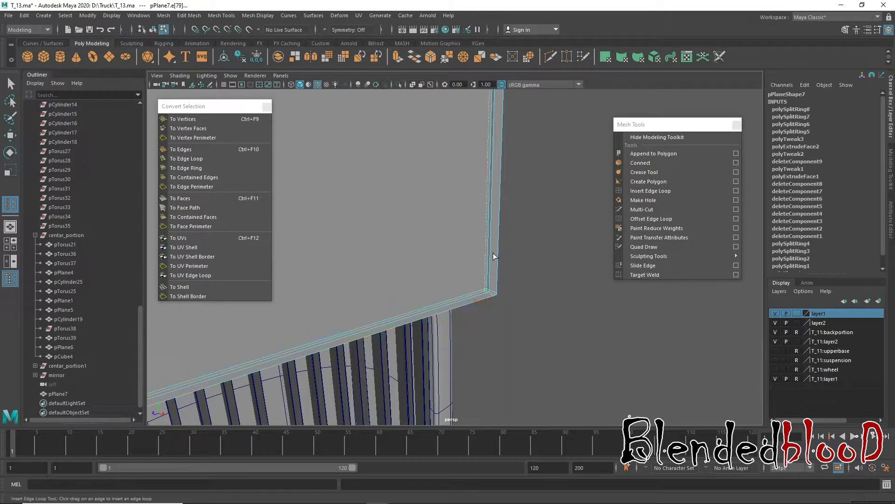
mouse_move(491, 253)
alt+mouse_down()
mouse_move(513, 218)
mouse_move(468, 227)
alt+mouse_up()
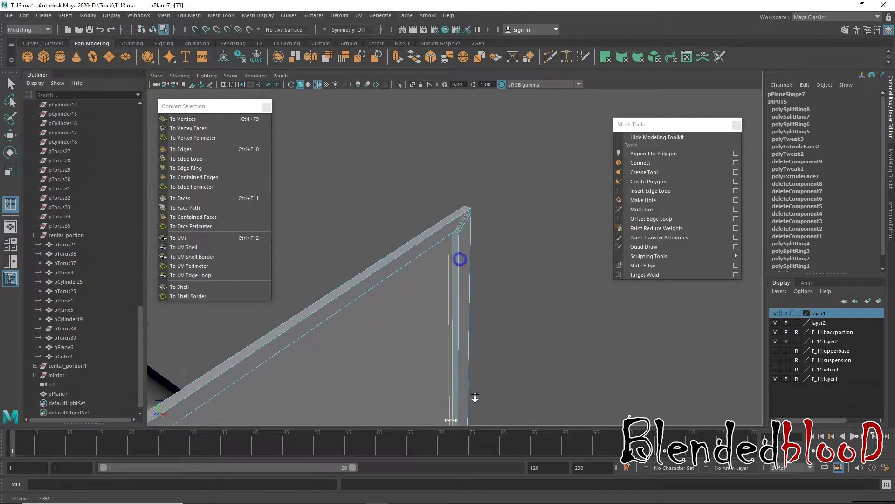
- Add more edge loops tightening the frame's corners, then return the panel to Object Mode
click(458, 227)
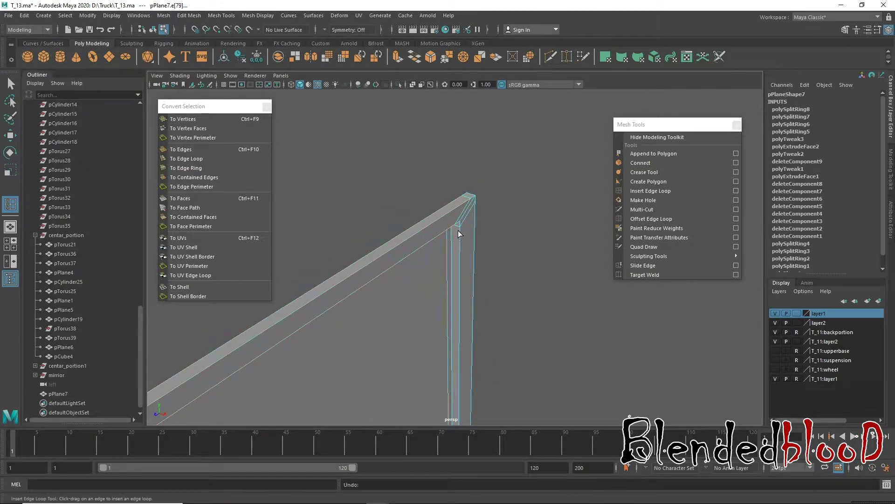
click(456, 225)
alt+drag(458, 247, 439, 236)
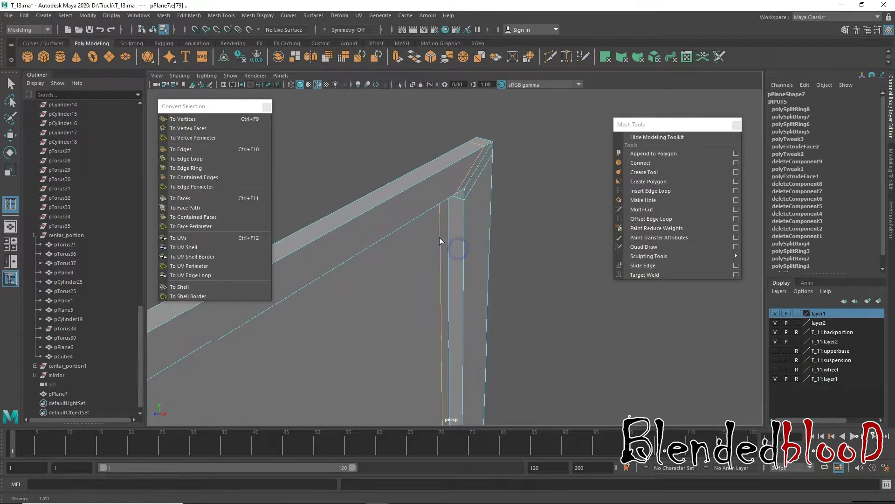
click(458, 197)
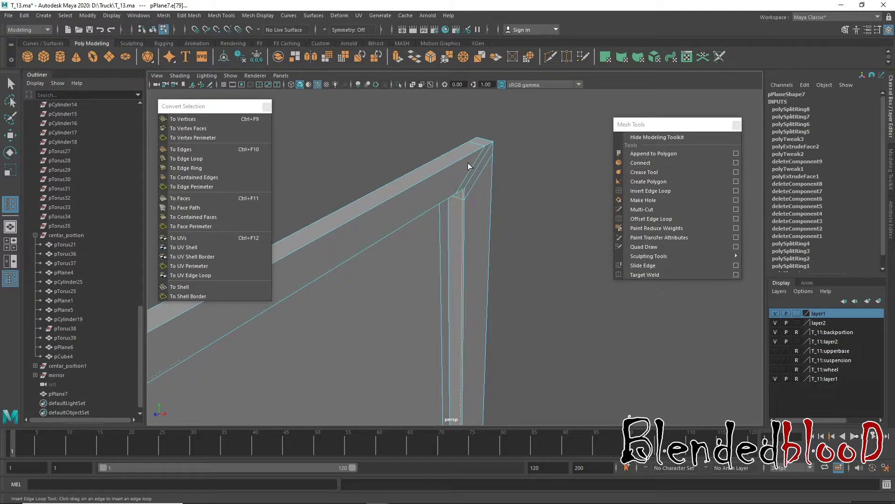
click(474, 148)
click(482, 148)
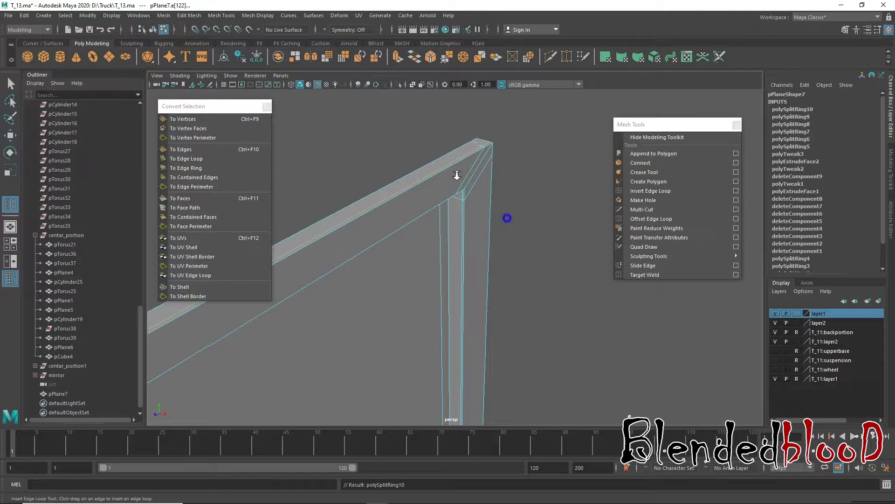
mouse_move(456, 175)
alt+mouse_down()
mouse_move(457, 289)
mouse_move(380, 264)
mouse_move(421, 273)
alt+mouse_up()
key(w)
scroll(380, 263, down, 3)
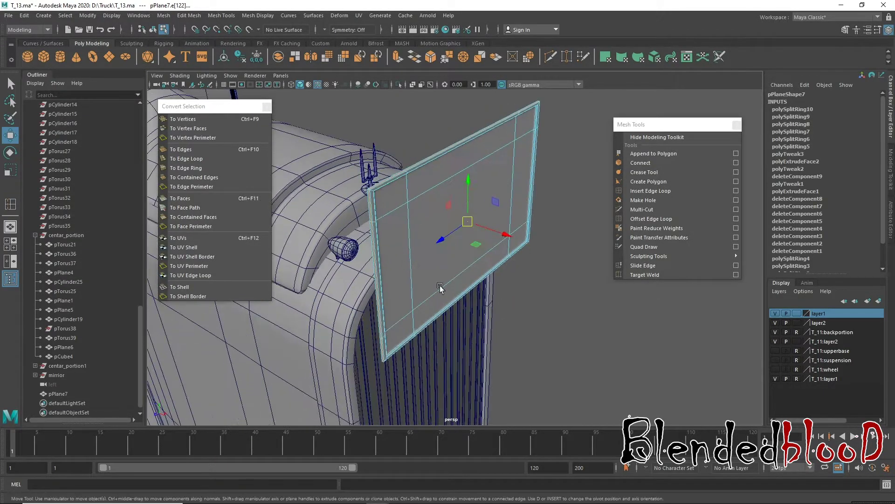
right_drag(467, 204, 514, 191)
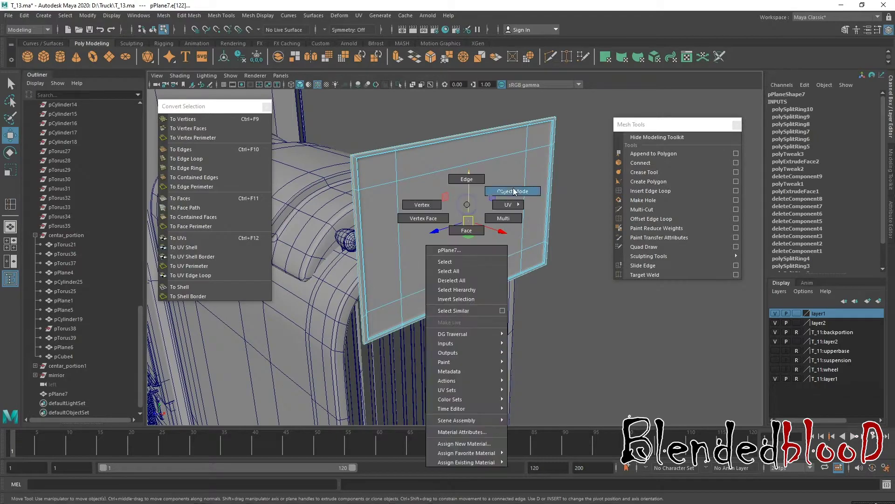
- Extrude the panel's right edge outward for more depth, then turn off smooth preview
click(573, 329)
alt+drag(456, 241, 477, 219)
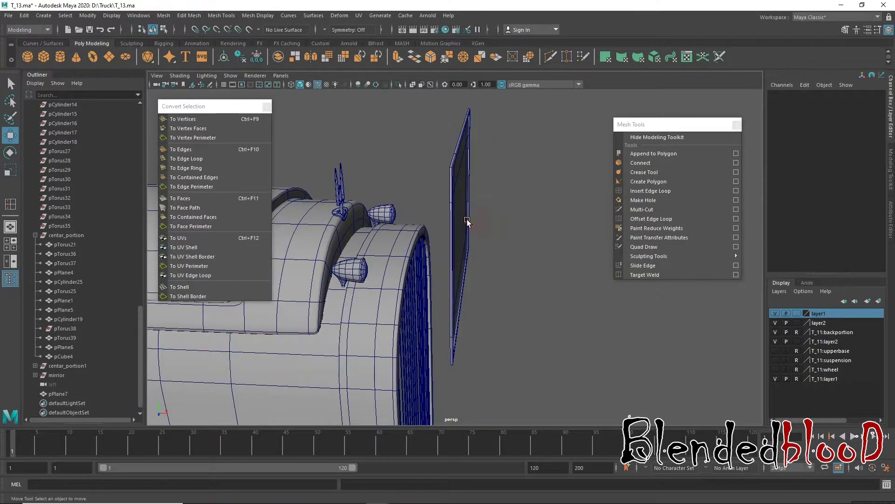
click(459, 179)
alt+drag(458, 179, 476, 148)
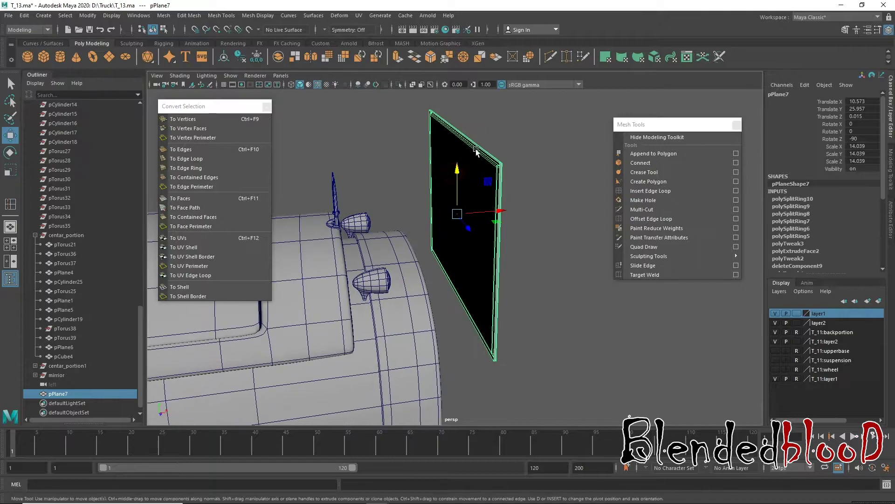
right_drag(476, 148, 481, 140)
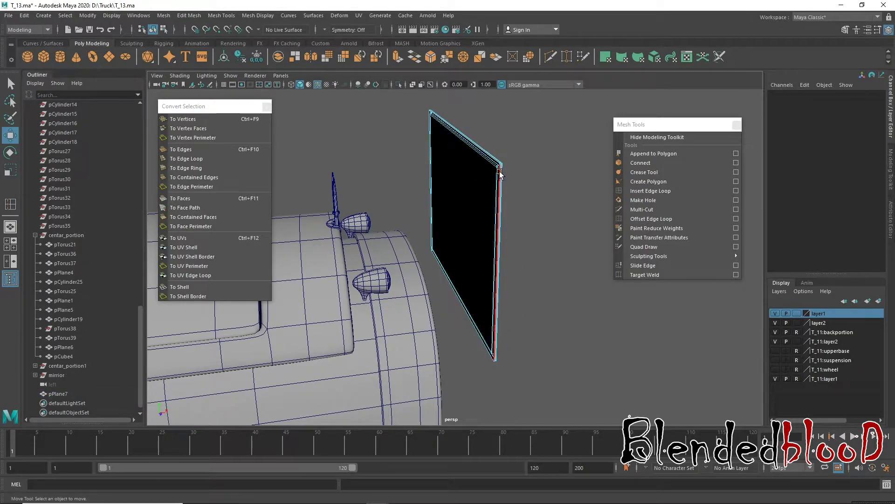
click(500, 172)
alt+drag(541, 207, 460, 225)
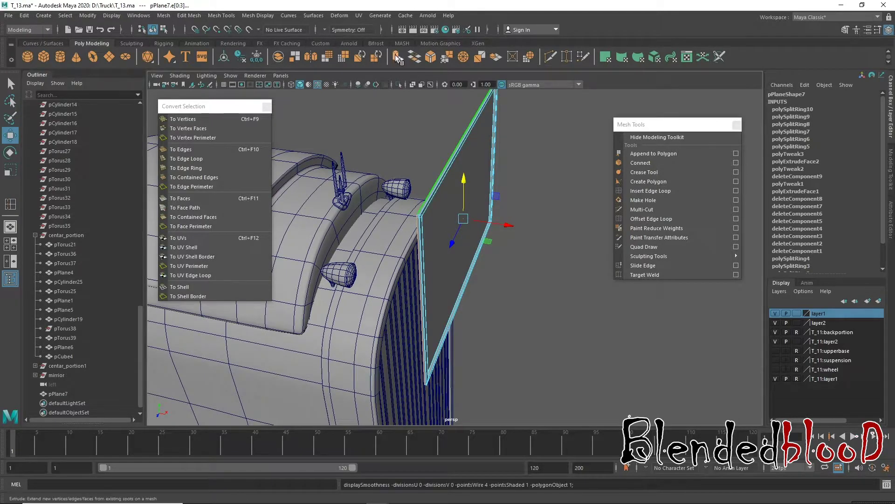
key(ctrl+e)
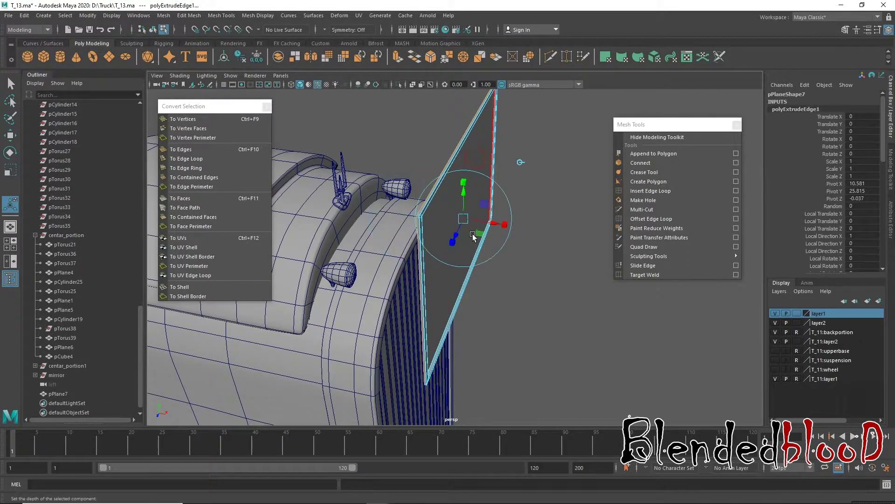
drag(466, 216, 505, 228)
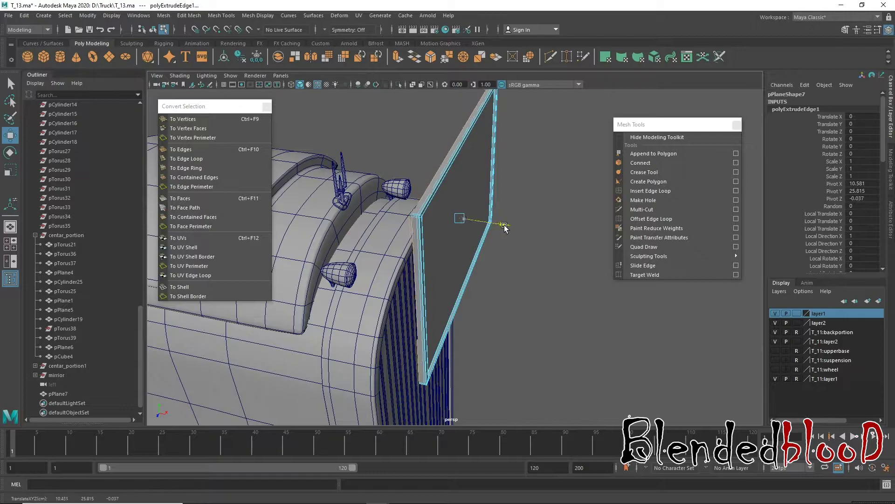
right_drag(504, 209, 476, 176)
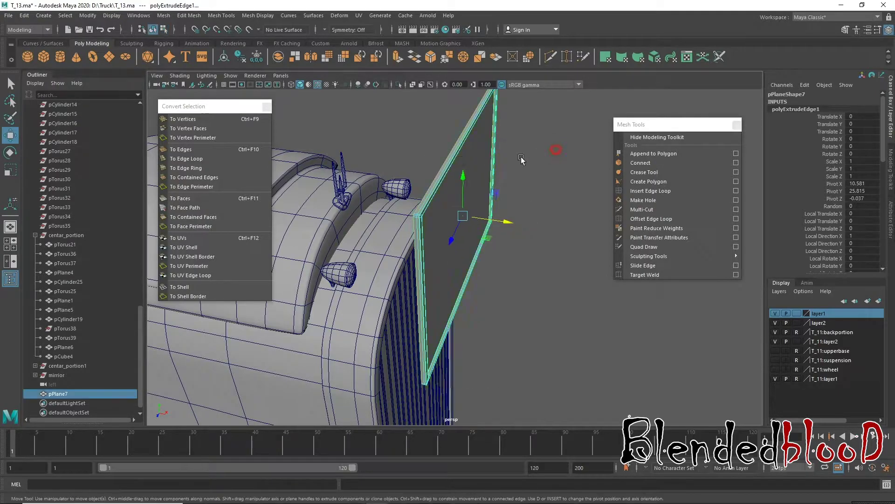
key(1)
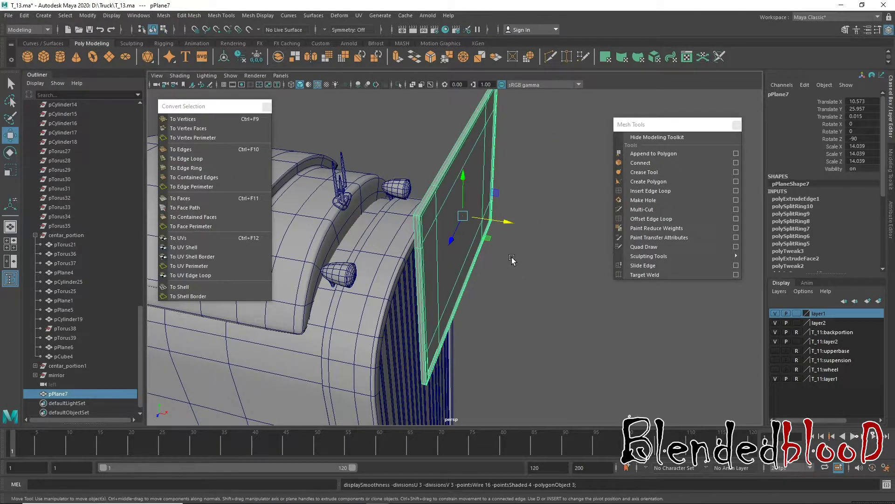
- Insert four edge loops near the panel's borders and reselect the whole pPlane7 object
alt+drag(556, 270, 489, 273)
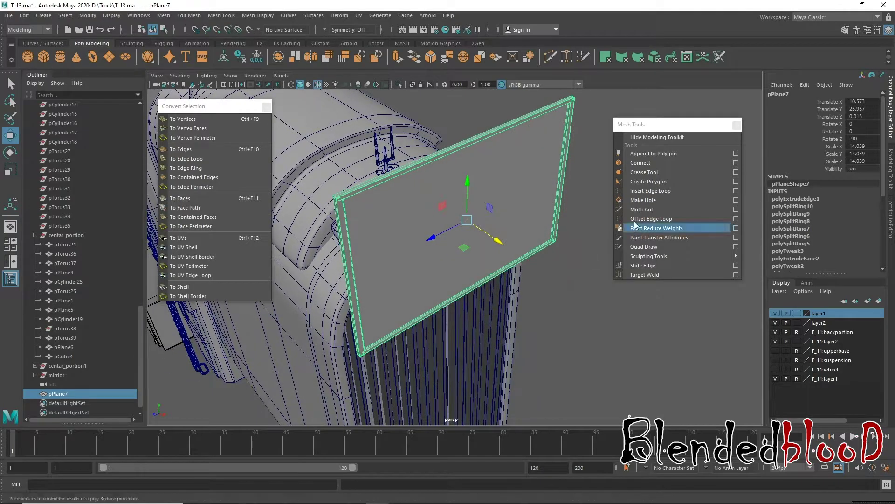
click(651, 191)
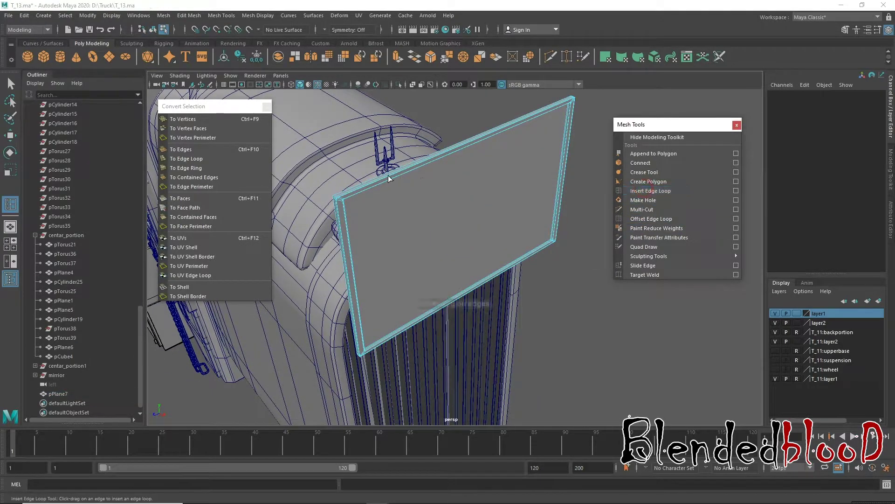
click(353, 191)
alt+drag(509, 230, 489, 198)
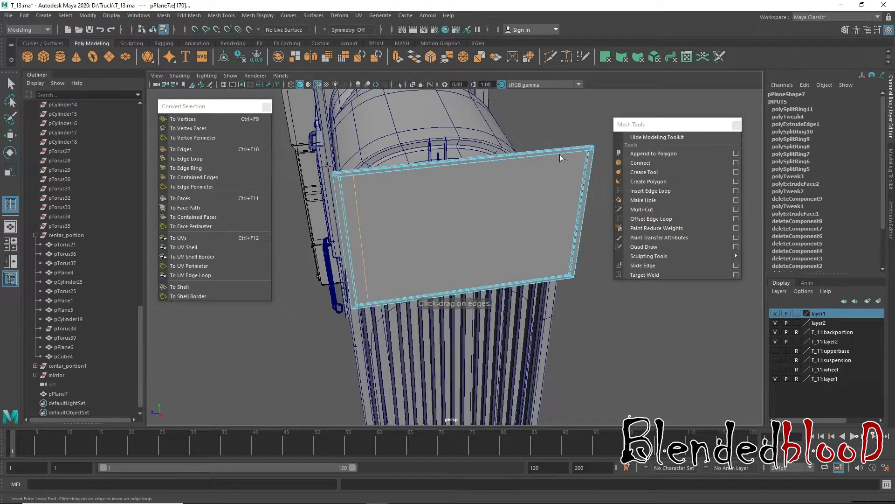
click(572, 152)
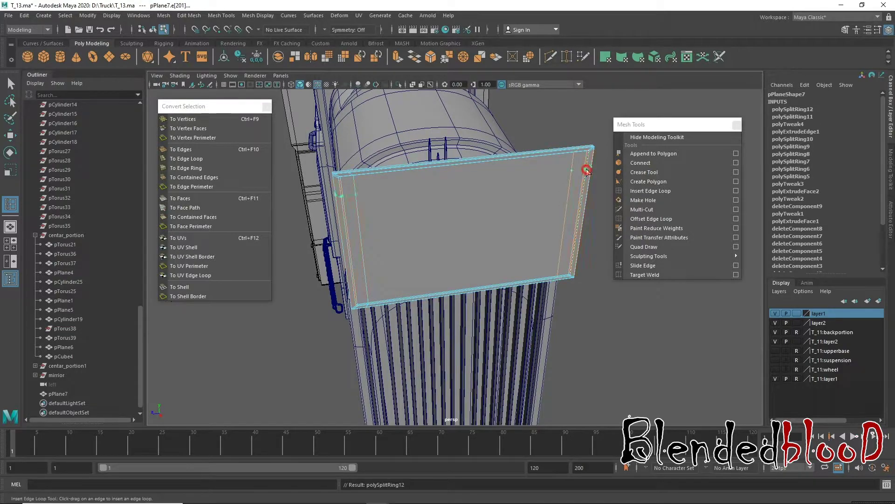
click(587, 164)
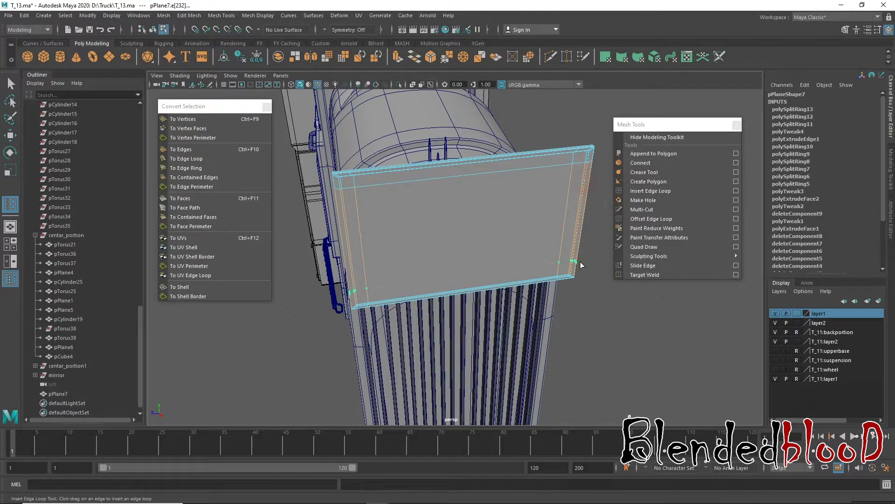
click(525, 169)
right_drag(525, 168, 565, 152)
key(w)
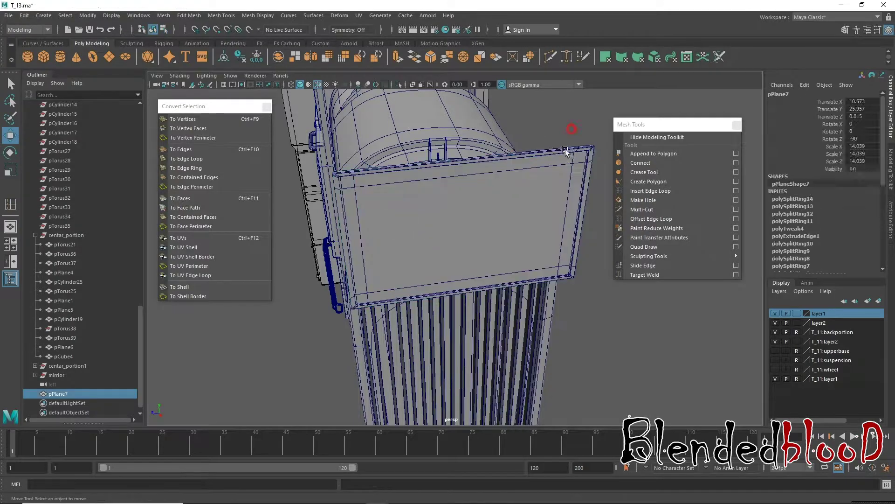
click(566, 152)
click(24, 16)
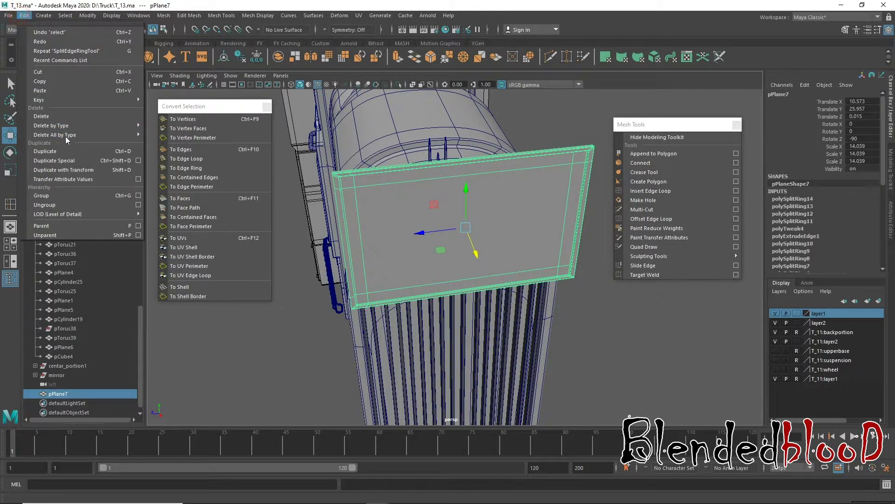
- Delete pPlane7's construction history and frame the view on the panel
click(172, 130)
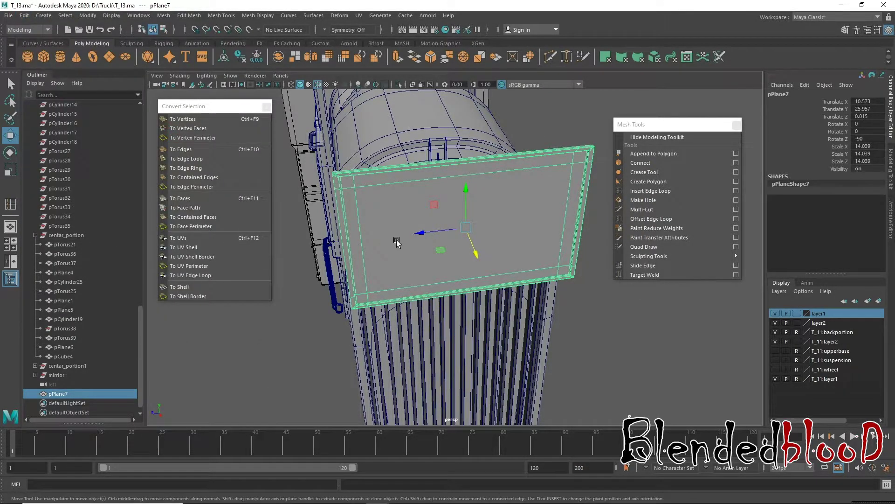
mouse_move(396, 242)
alt+mouse_down()
mouse_move(400, 211)
mouse_move(450, 216)
mouse_move(533, 266)
mouse_move(330, 205)
mouse_move(365, 220)
alt+mouse_up()
scroll(450, 215, down, 5)
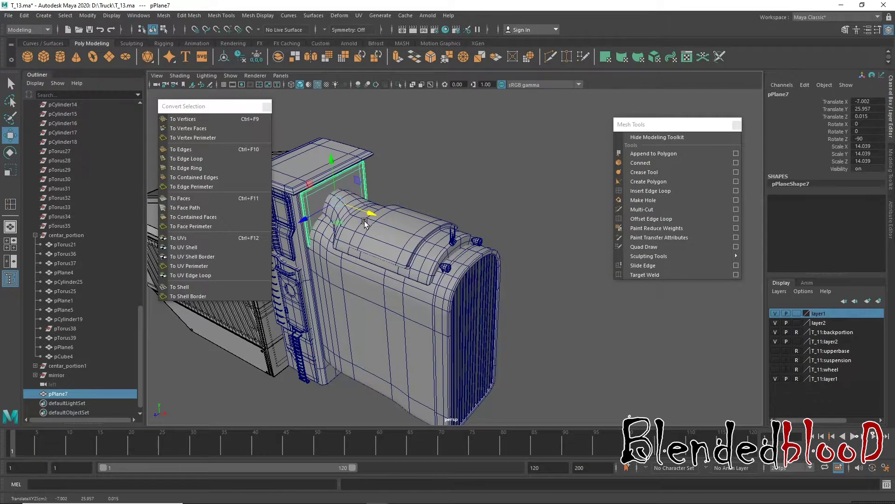
key(f)
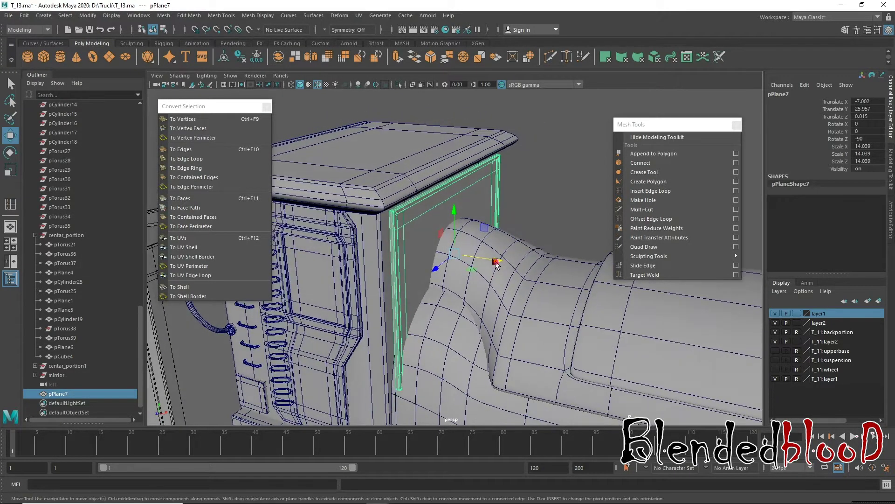
drag(492, 265, 488, 264)
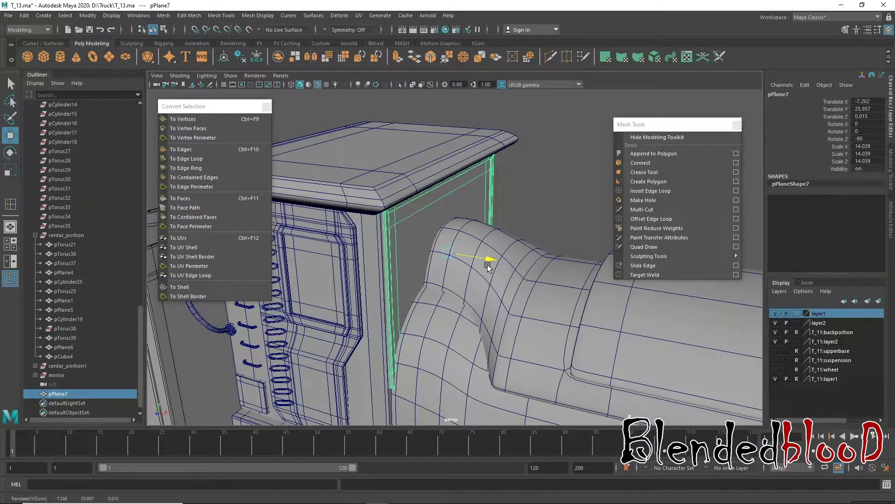
key(ctrl+z)
- Nudge the panel left and up to Translate X -7.278 and Y 26.012
alt+drag(434, 279, 401, 242)
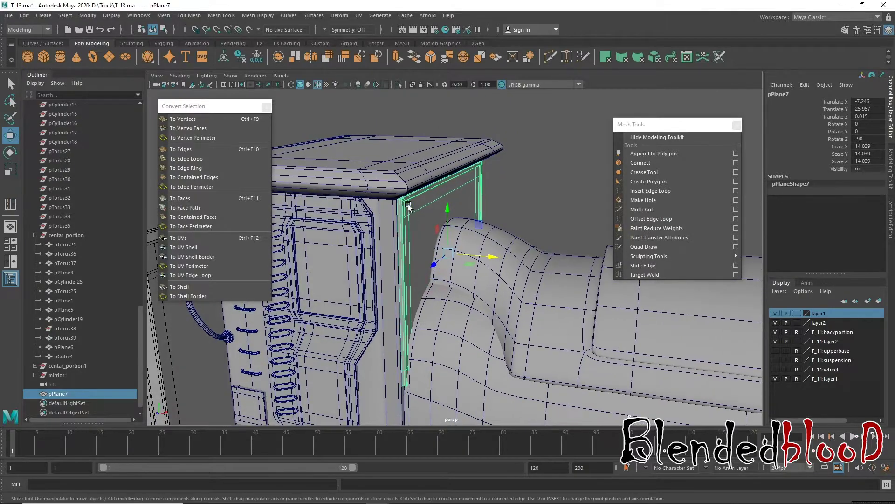
scroll(371, 207, up, 3)
scroll(370, 206, up, 2)
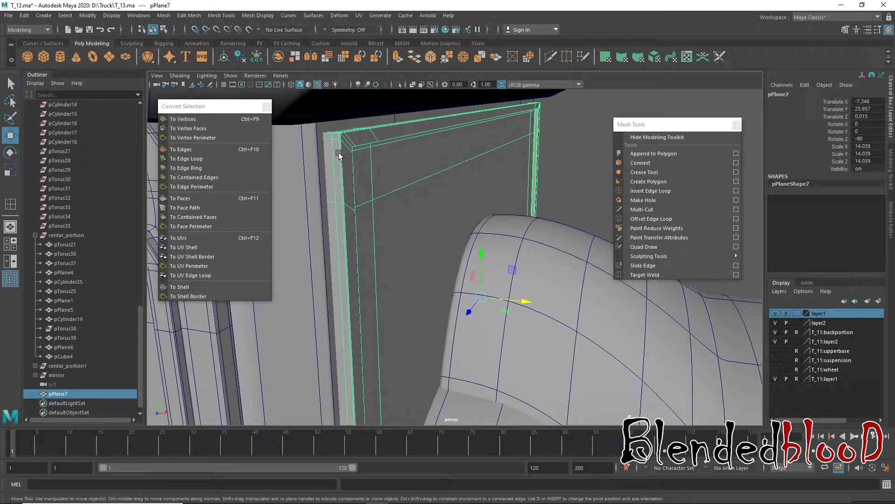
drag(522, 299, 524, 300)
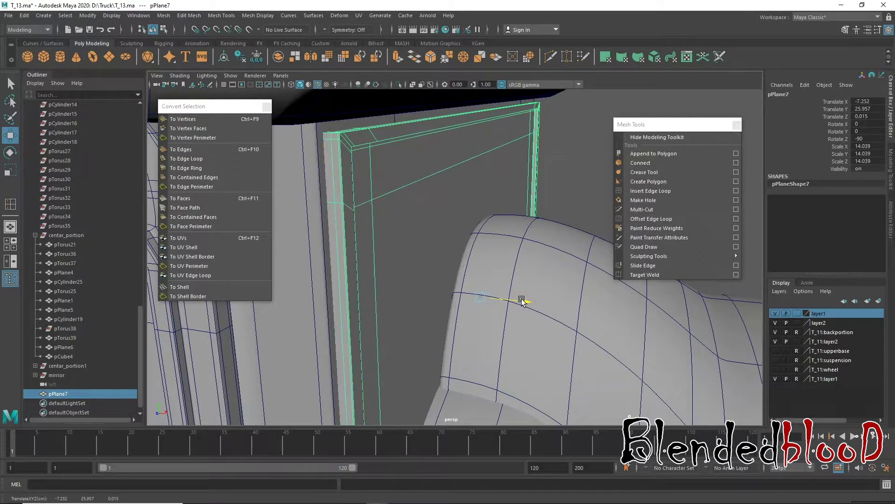
right_drag(342, 140, 343, 119)
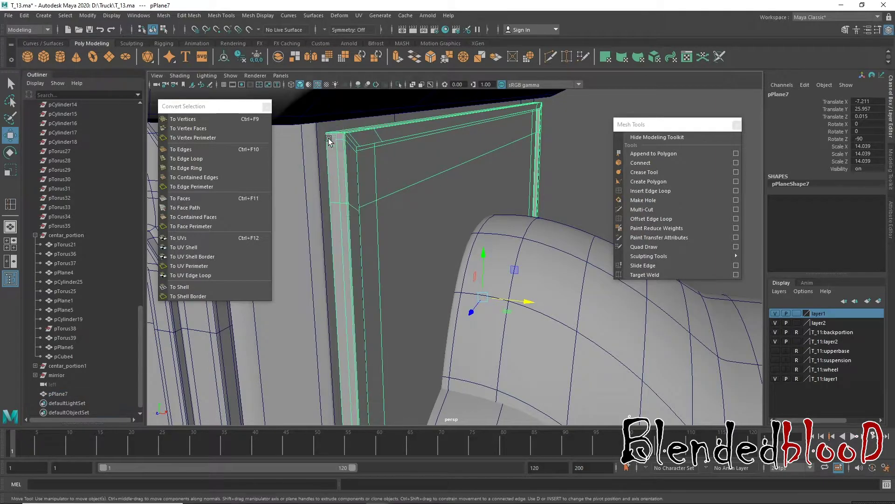
click(375, 184)
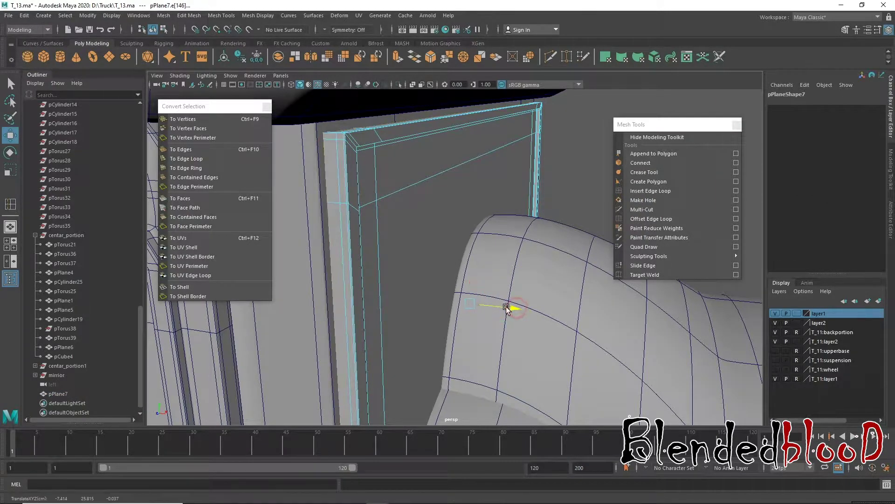
right_drag(420, 168, 464, 152)
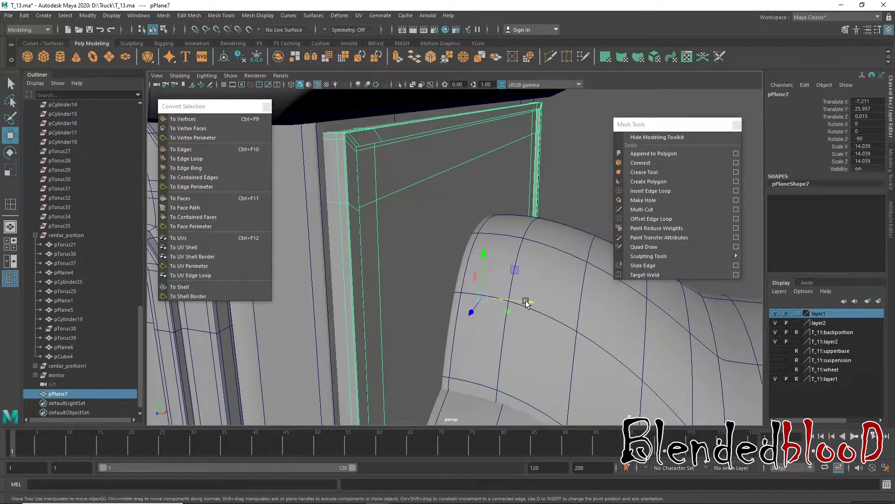
drag(528, 303, 525, 306)
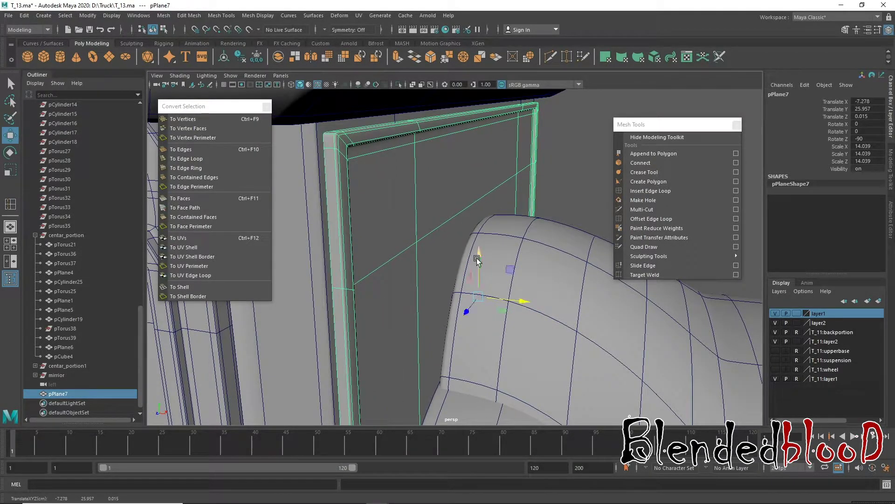
drag(476, 259, 473, 255)
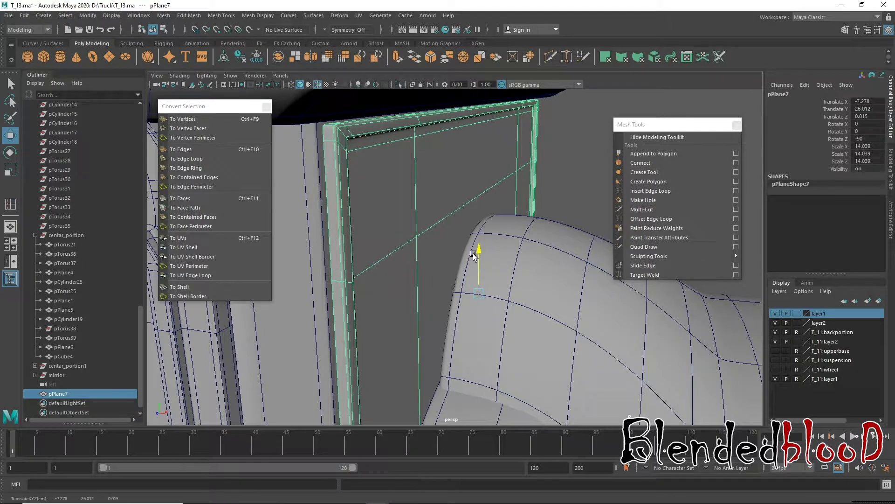
mouse_move(543, 308)
alt+mouse_down()
mouse_move(534, 294)
mouse_move(466, 276)
mouse_move(340, 186)
mouse_move(472, 251)
mouse_move(495, 284)
alt+mouse_up()
alt+right_drag(494, 284, 513, 414)
mouse_move(513, 414)
alt+mouse_down()
mouse_move(480, 326)
mouse_move(513, 312)
mouse_move(502, 244)
mouse_move(437, 280)
mouse_move(449, 289)
alt+mouse_up()
right_click(503, 245)
click(550, 140)
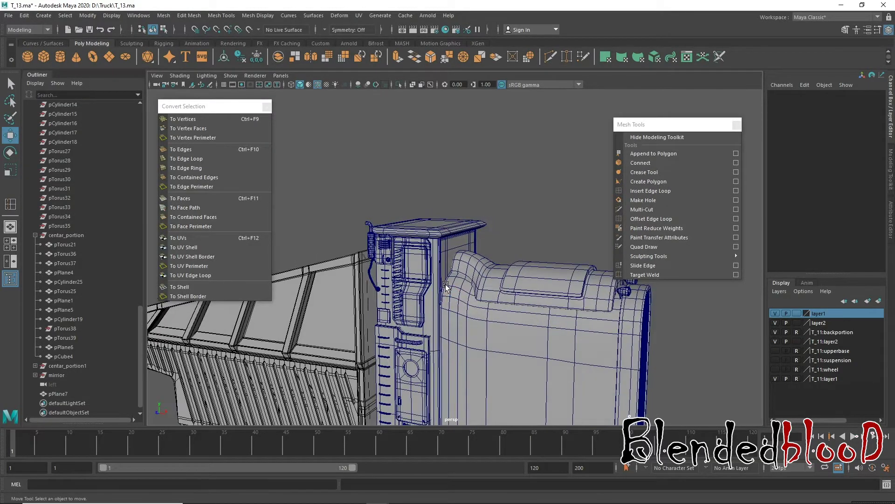
key(space)
mouse_move(594, 347)
alt+right_down()
mouse_move(506, 331)
mouse_move(646, 463)
alt+right_up()
alt+middle_drag(517, 348, 536, 349)
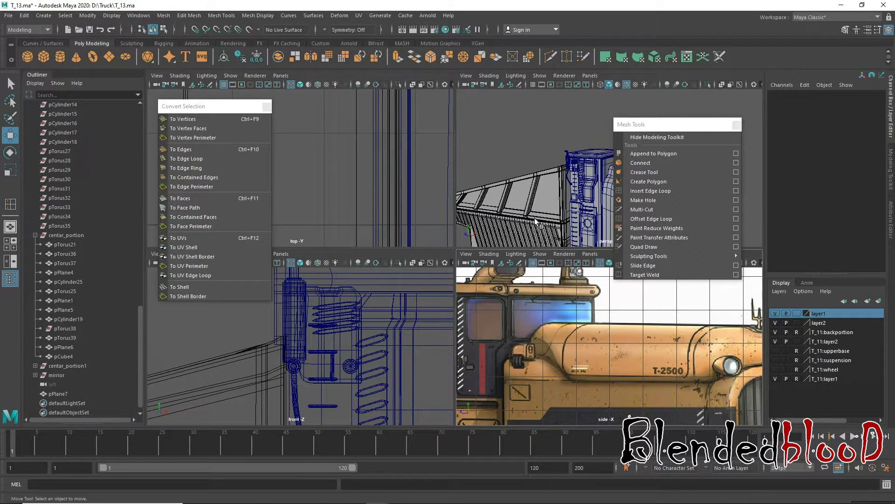
alt+drag(539, 223, 469, 191)
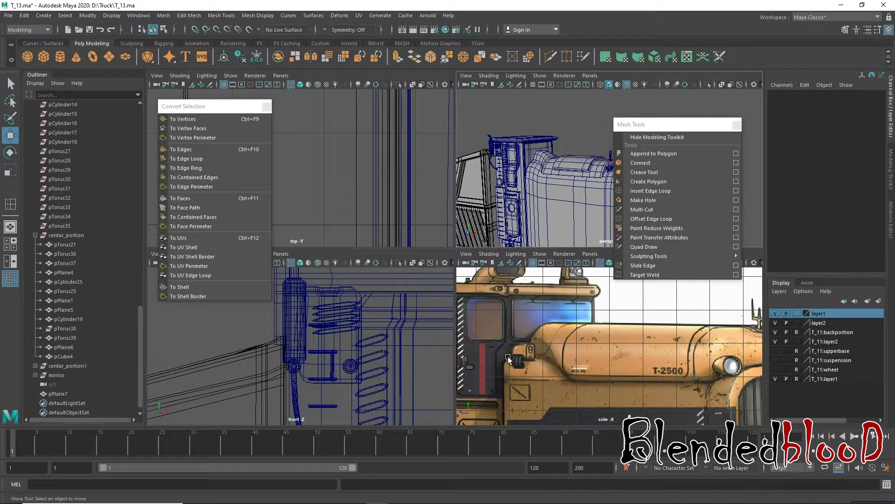
alt+middle_drag(508, 358, 551, 365)
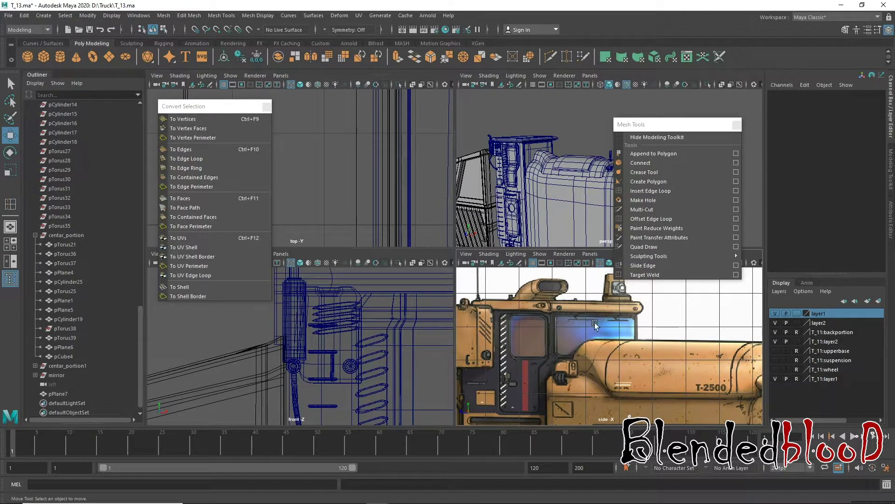
alt+middle_drag(628, 291, 614, 337)
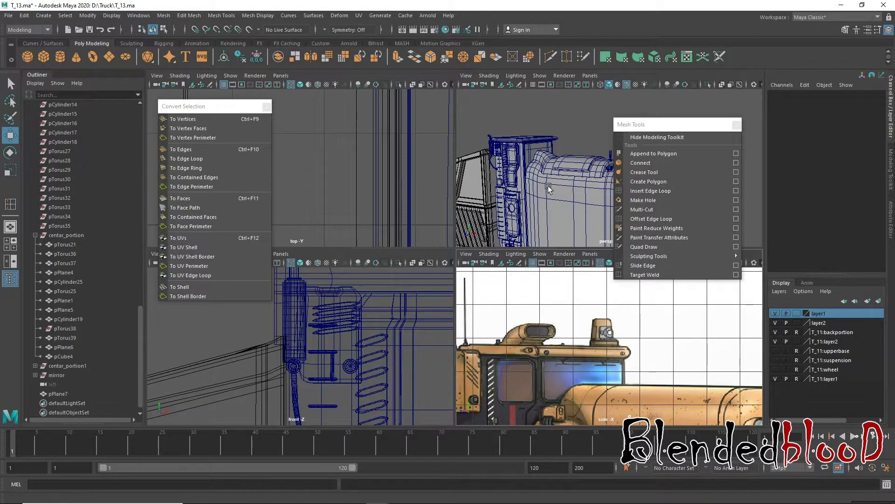
key(space)
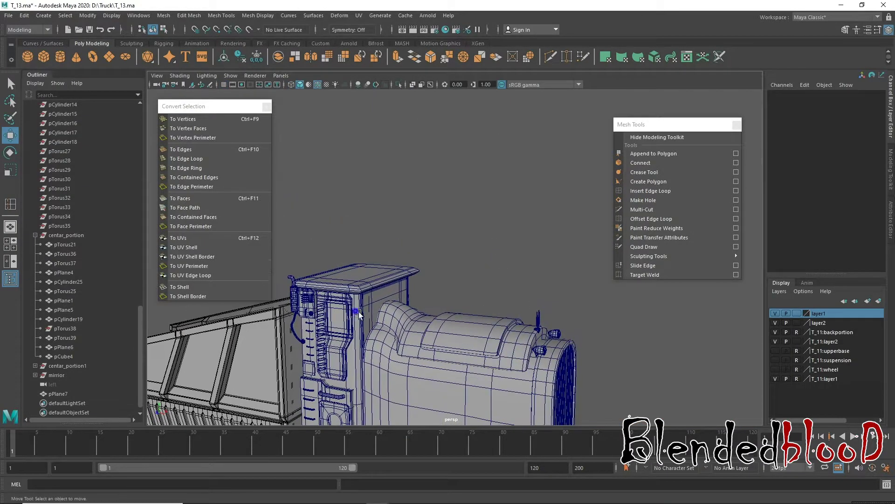
mouse_move(359, 313)
alt+right_down()
mouse_move(474, 269)
mouse_move(455, 332)
mouse_move(432, 224)
mouse_move(471, 242)
alt+right_up()
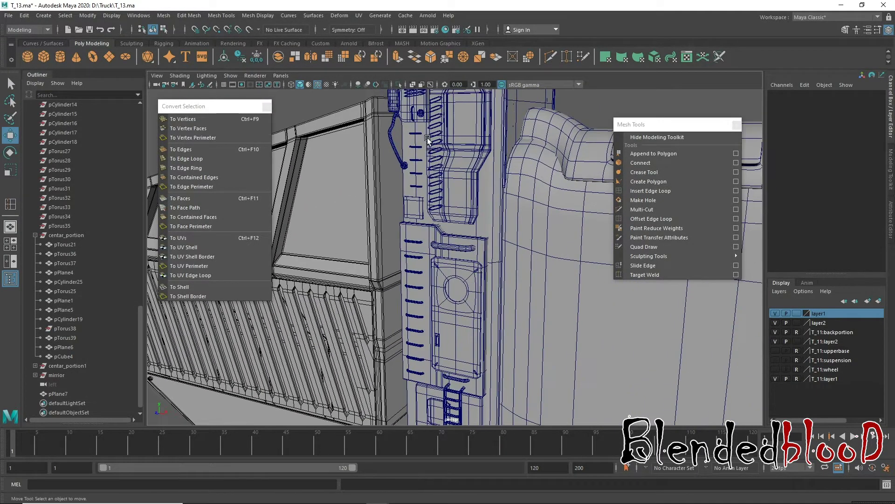
mouse_move(420, 233)
alt+mouse_down()
mouse_move(401, 261)
mouse_move(553, 272)
mouse_move(393, 274)
mouse_move(444, 326)
alt+mouse_up()
click(62, 374)
alt+middle_drag(444, 326, 449, 273)
mouse_move(449, 272)
alt+right_down()
mouse_move(438, 261)
mouse_move(500, 315)
alt+right_up()
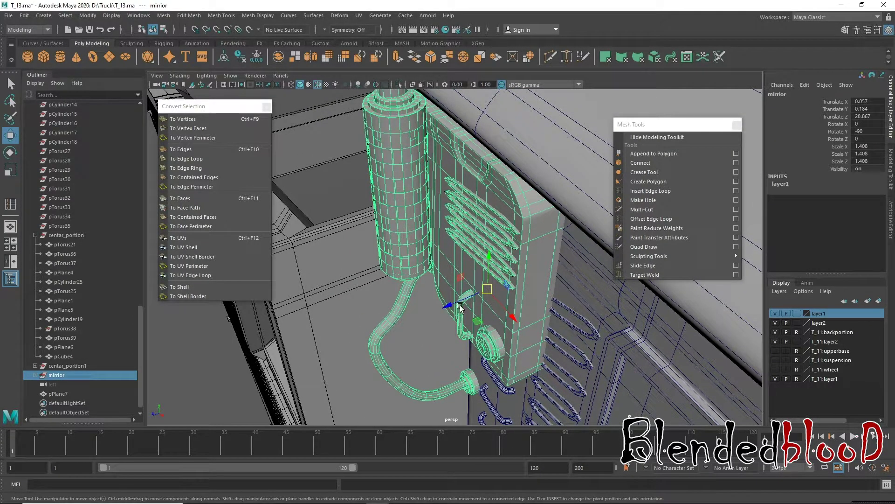
- Nudge the mirrior hose unit along Z beside the cab
mouse_move(452, 304)
alt+mouse_down()
mouse_move(438, 303)
mouse_move(450, 315)
alt+mouse_up()
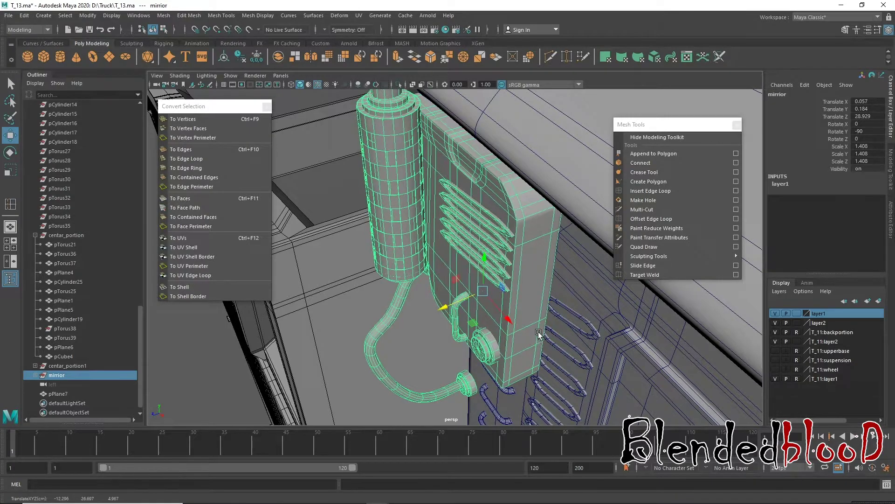
alt+right_drag(528, 317, 522, 313)
alt+drag(522, 313, 518, 287)
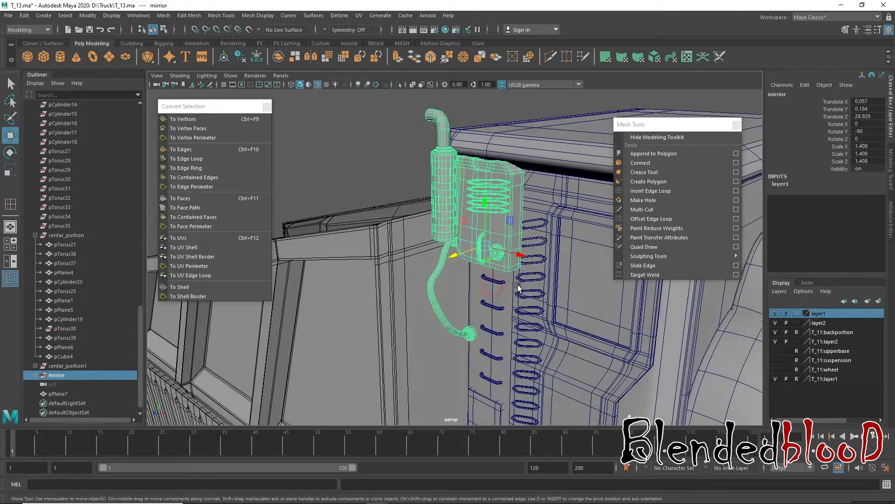
middle_drag(519, 291, 520, 291)
alt+drag(518, 306, 467, 275)
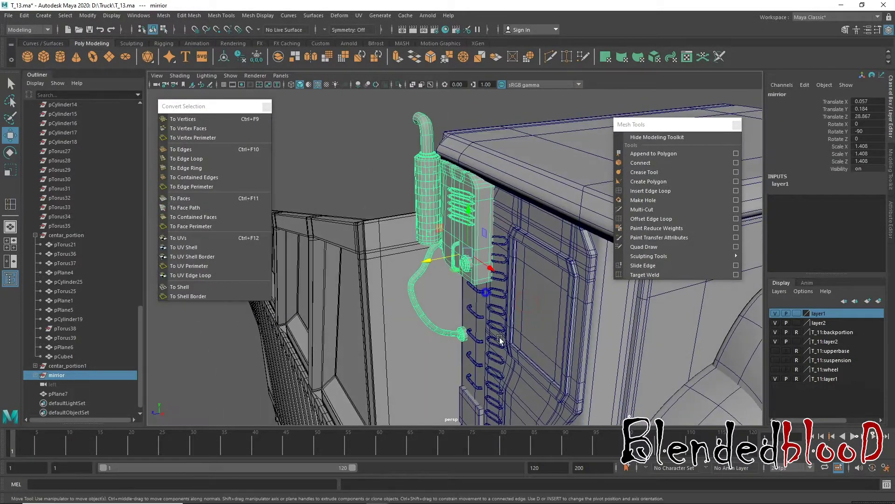
alt+right_drag(466, 275, 484, 260)
middle_drag(484, 259, 430, 258)
- Reselect the mirrior group and move its pivot onto the cab centre line in side view
click(341, 173)
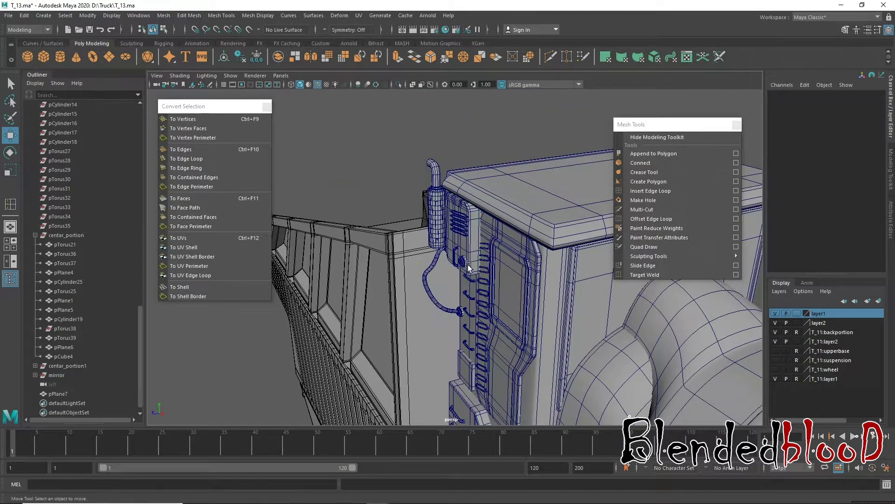
scroll(562, 420, up, 6)
scroll(575, 335, down, 5)
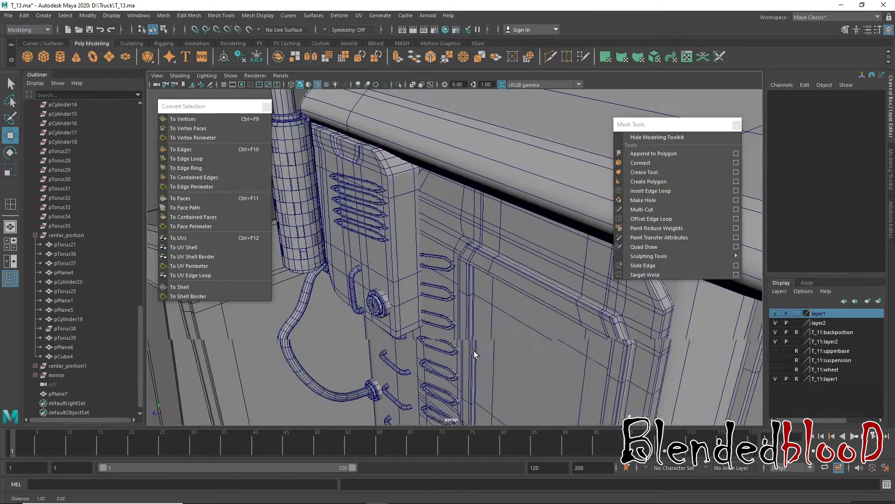
mouse_move(474, 351)
alt+mouse_down()
mouse_move(404, 279)
mouse_move(354, 298)
alt+mouse_up()
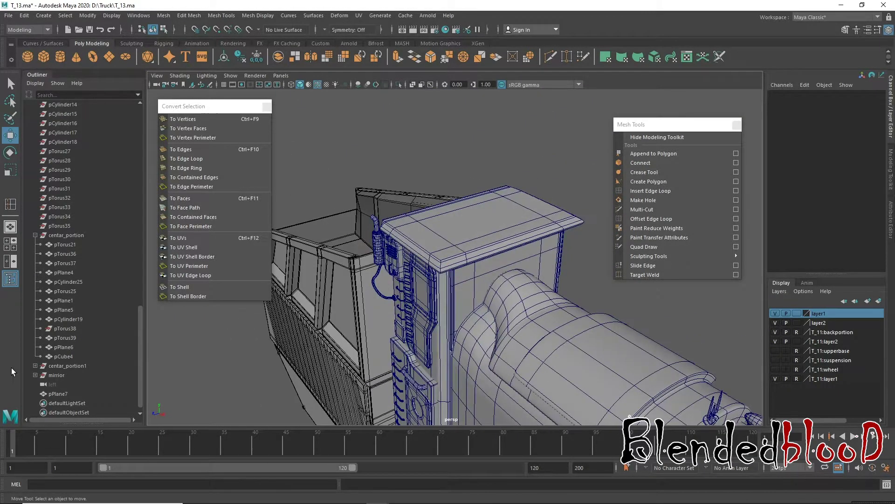
click(55, 375)
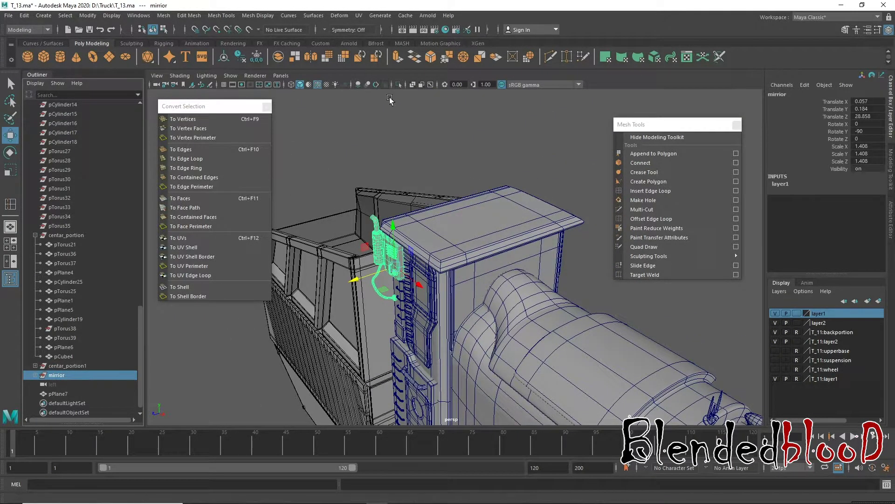
drag(485, 339, 545, 354)
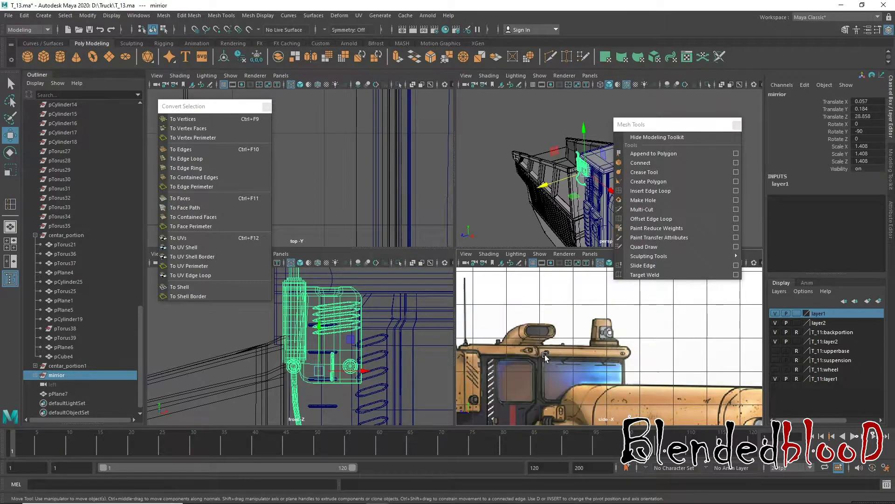
scroll(507, 243, down, 5)
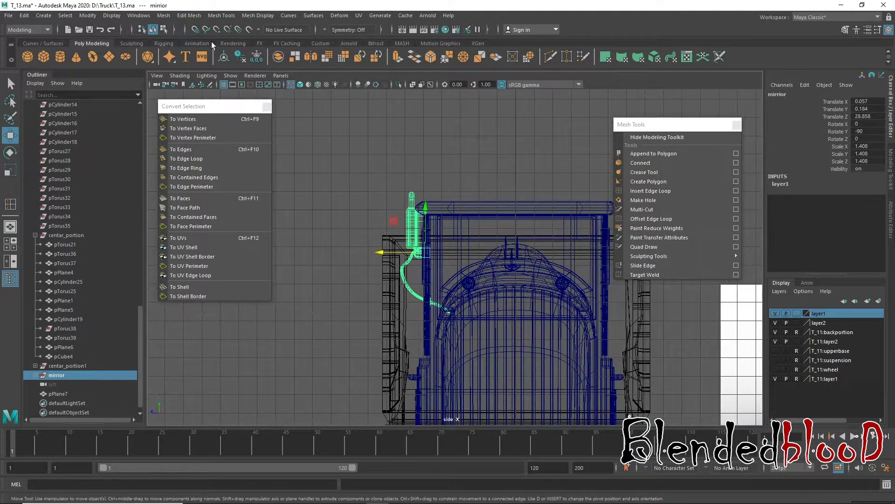
click(83, 17)
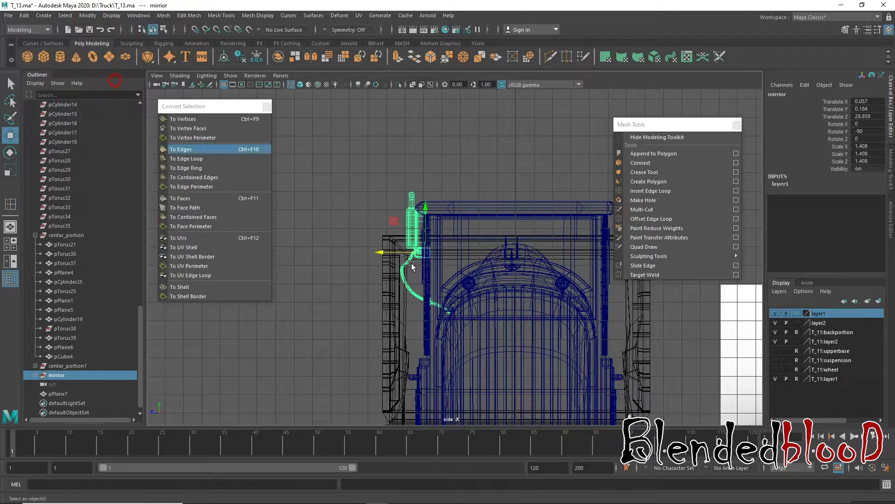
scroll(491, 312, up, 3)
scroll(491, 312, down, 2)
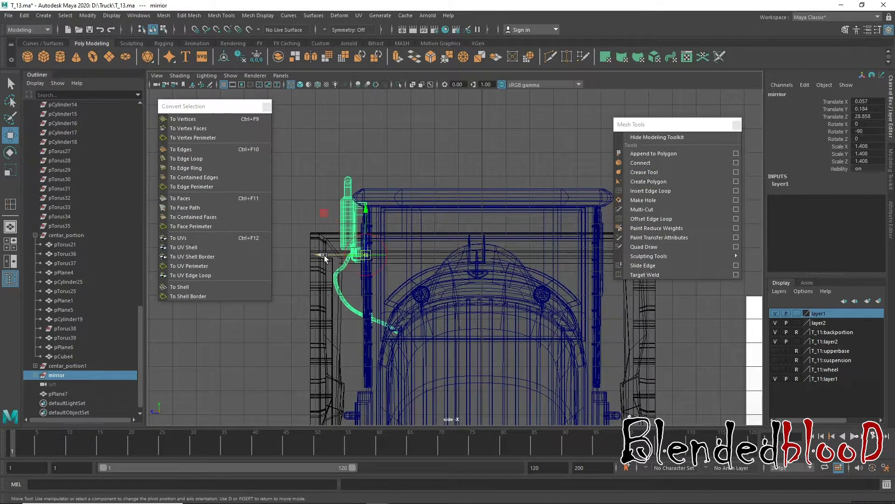
drag(326, 256, 438, 265)
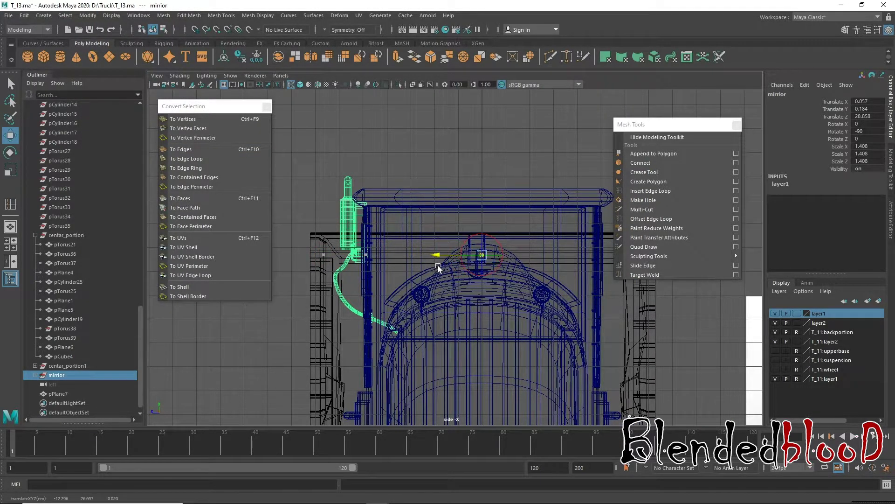
click(28, 16)
mouse_move(54, 134)
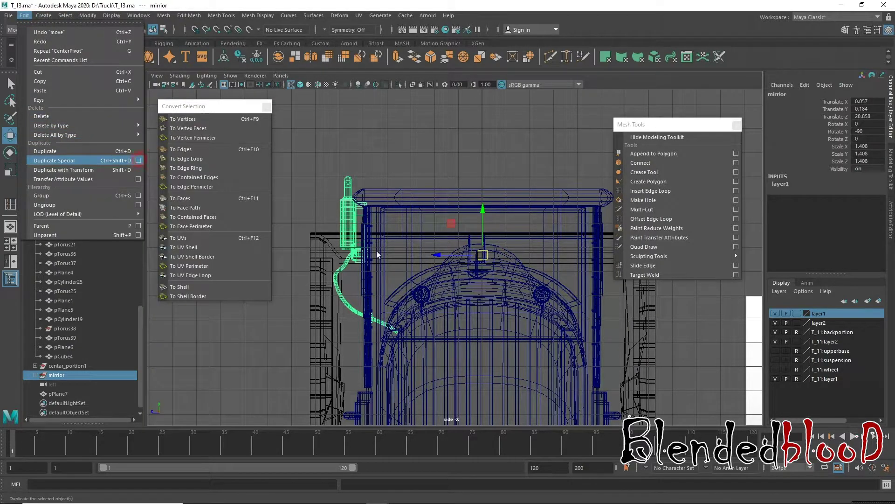
- Try instanced Duplicate Special copies of the mirrior group with different scale values
click(139, 160)
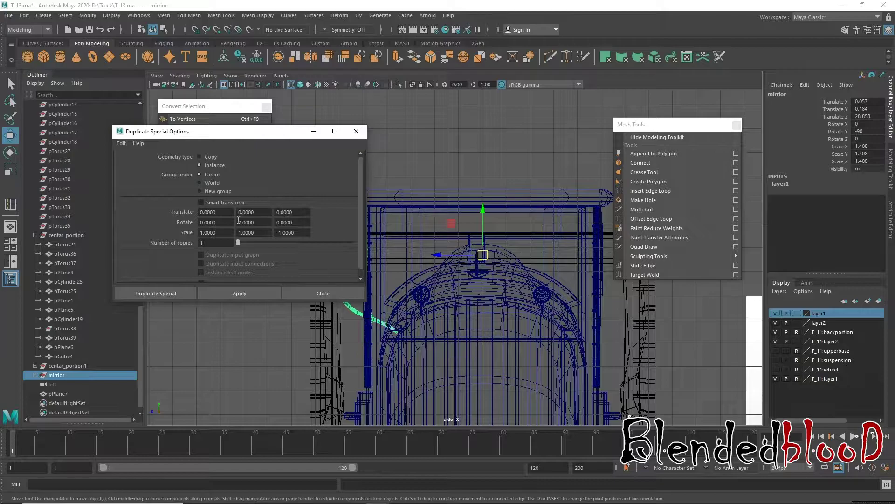
click(265, 296)
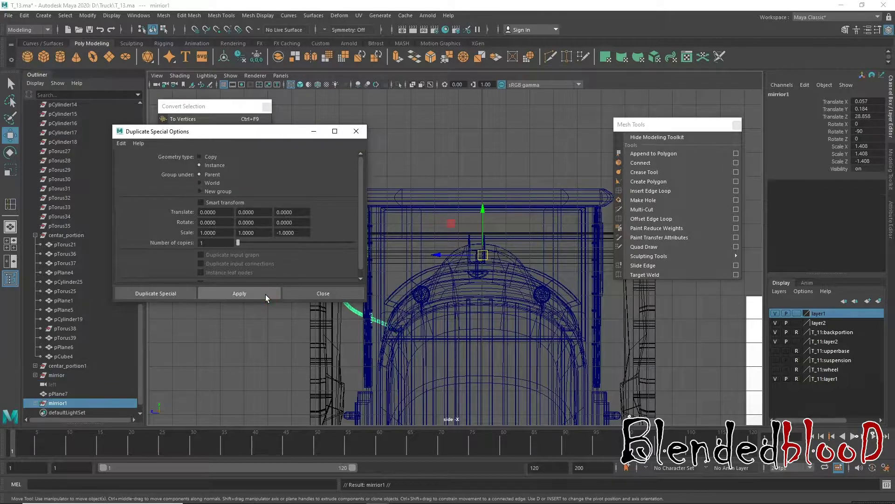
drag(289, 131, 192, 133)
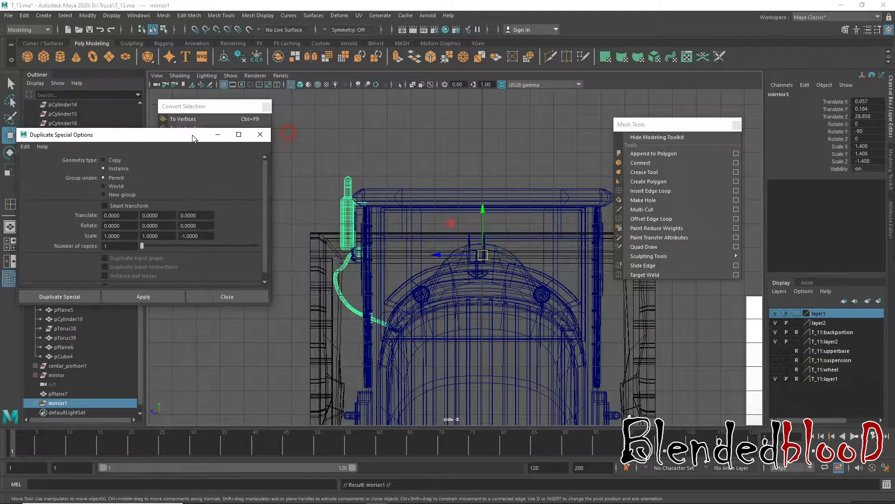
click(409, 192)
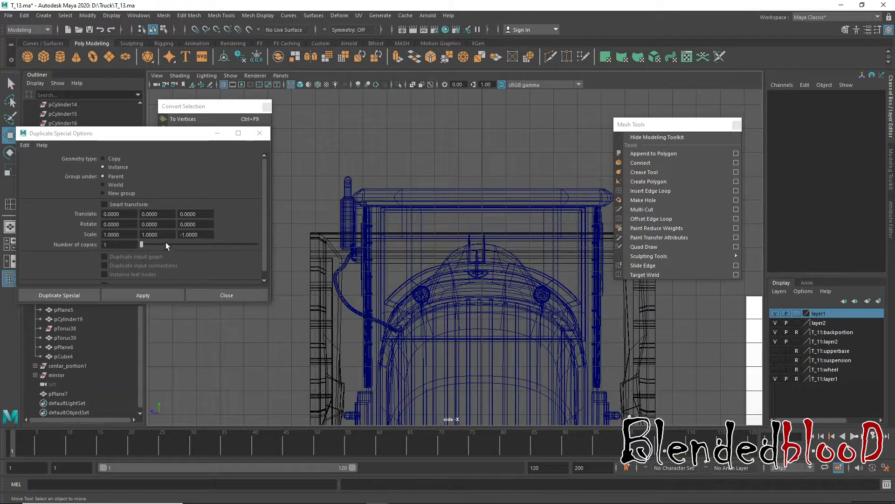
drag(112, 133, 141, 95)
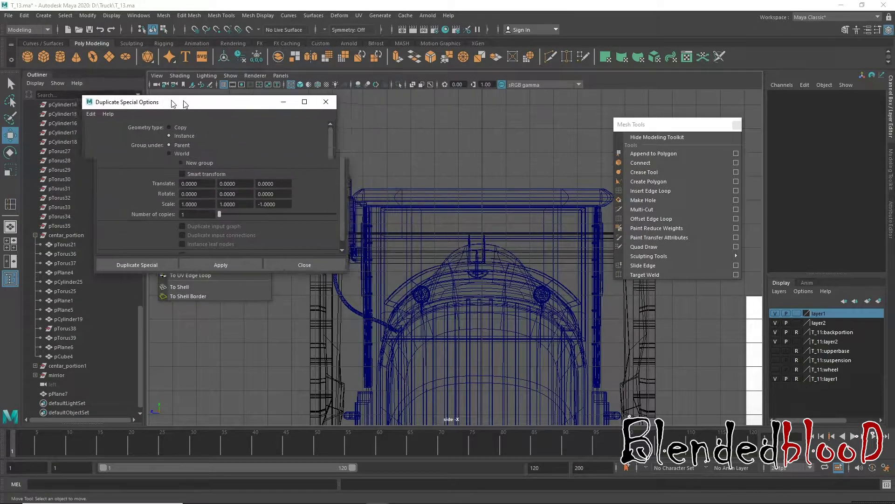
click(57, 375)
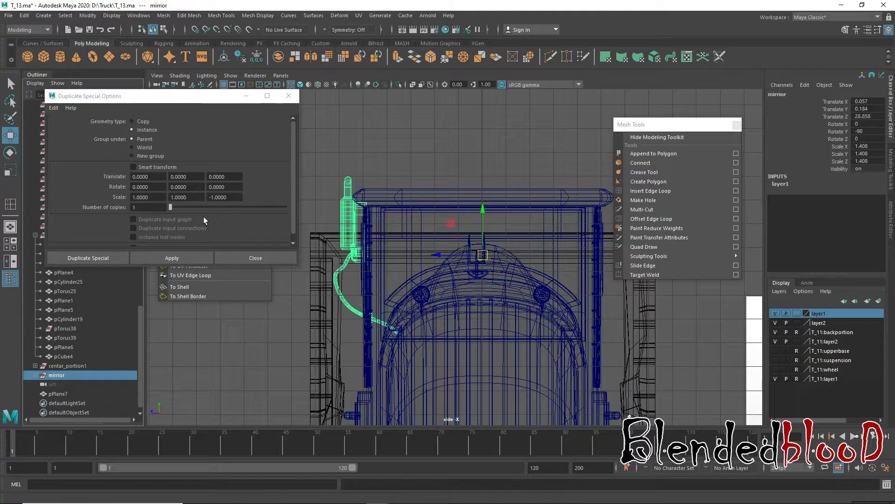
click(212, 198)
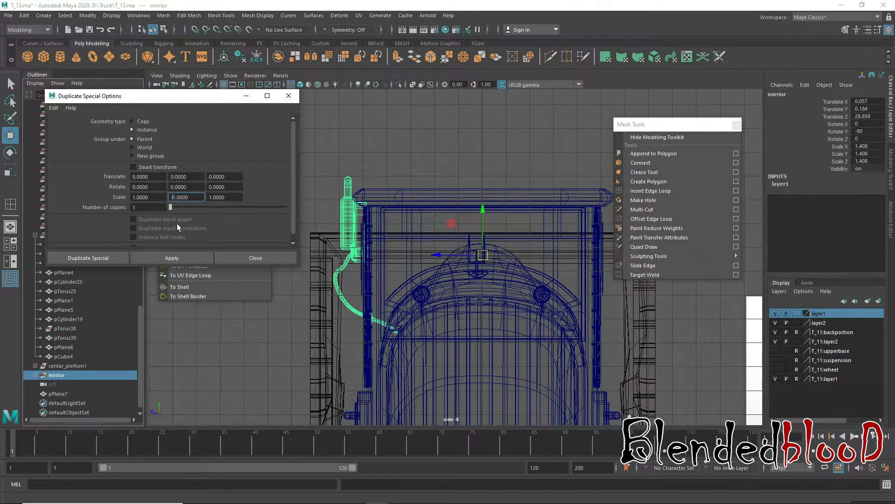
click(188, 258)
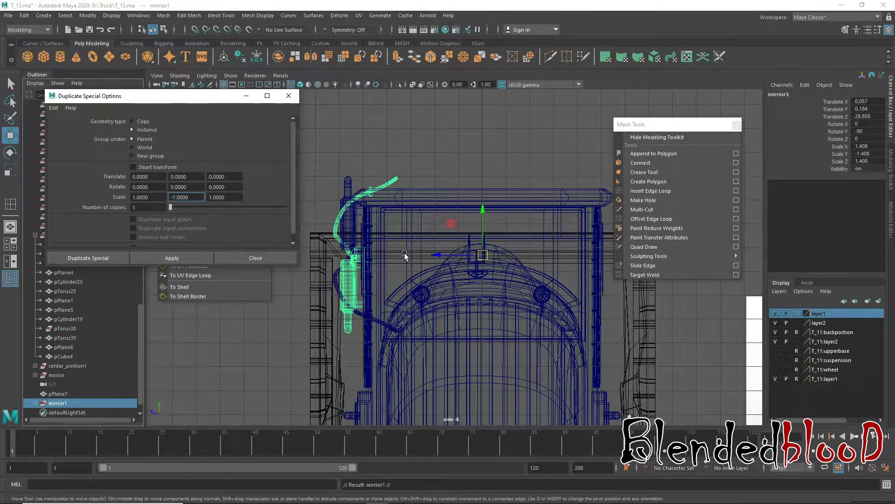
click(393, 258)
- Apply an instance with Scale X -1 to place mirrior1 on the cab's opposite side
click(169, 198)
text(-1.0000)
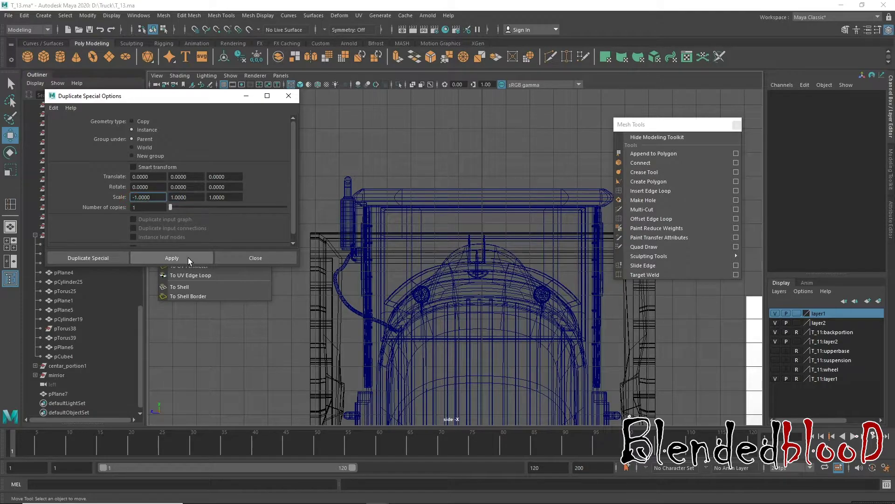
click(66, 375)
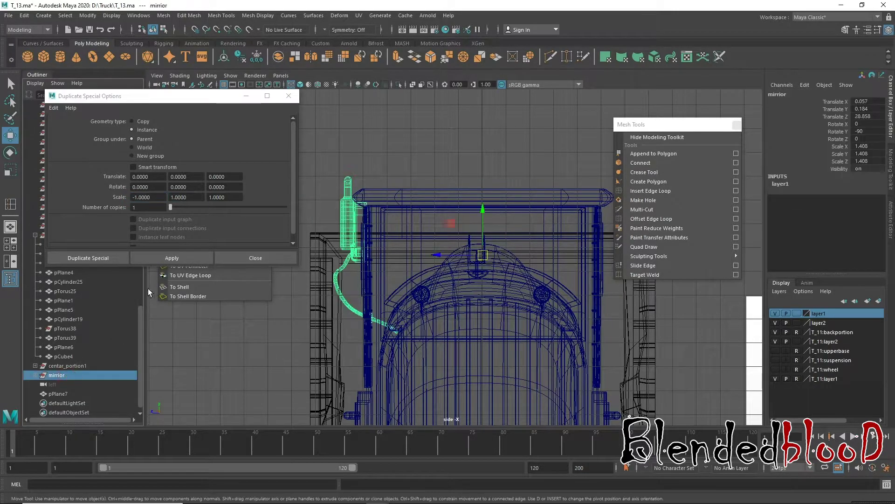
click(204, 258)
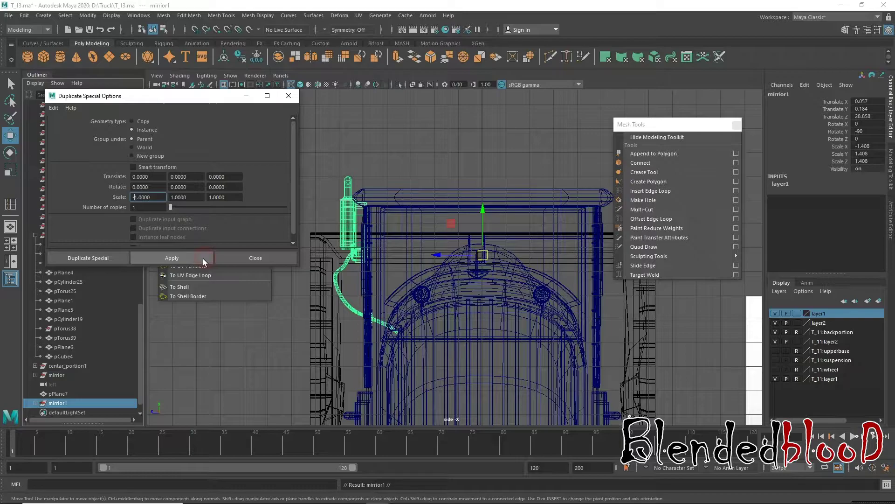
click(249, 256)
key(space)
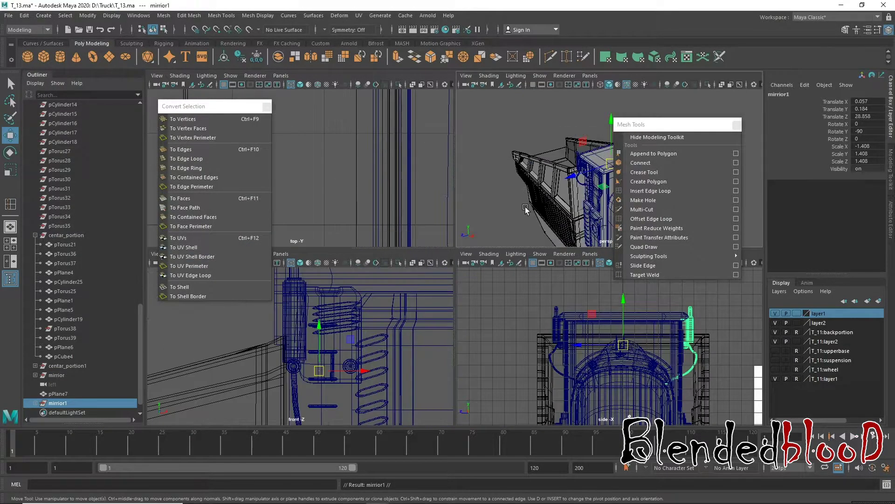
- Zoom in close on the hose fitting and rungs on the cab pillar
key(space)
alt+drag(540, 209, 507, 217)
alt+right_drag(507, 217, 441, 318)
mouse_move(440, 318)
alt+mouse_down()
mouse_move(286, 294)
mouse_move(329, 315)
alt+mouse_up()
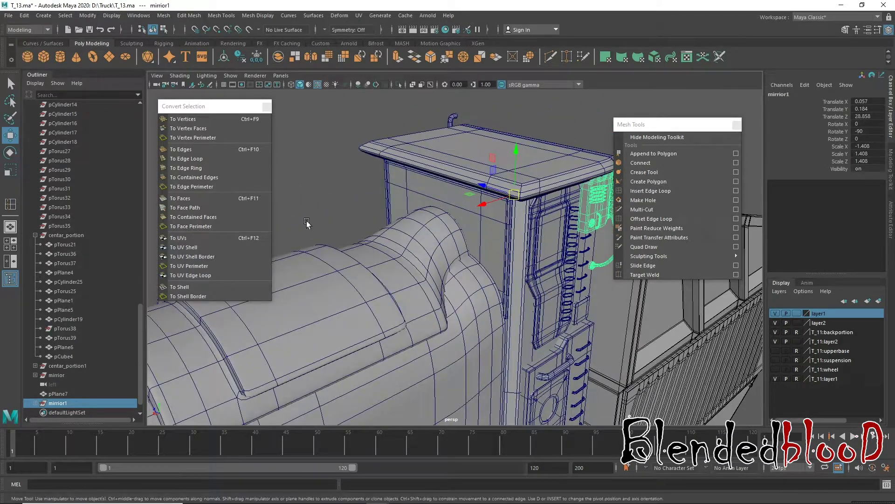
click(325, 205)
mouse_move(325, 205)
alt+right_down()
mouse_move(519, 349)
mouse_move(504, 362)
mouse_move(474, 359)
alt+right_up()
alt+drag(474, 360, 484, 293)
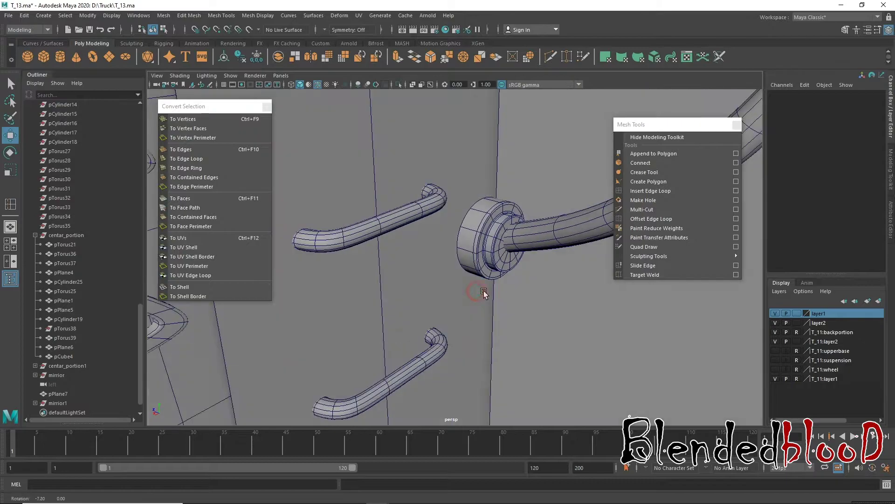
- Shift pCylinder33's end edge loop toward the bent pipe
click(467, 228)
alt+drag(466, 227, 512, 226)
right_drag(512, 227, 517, 212)
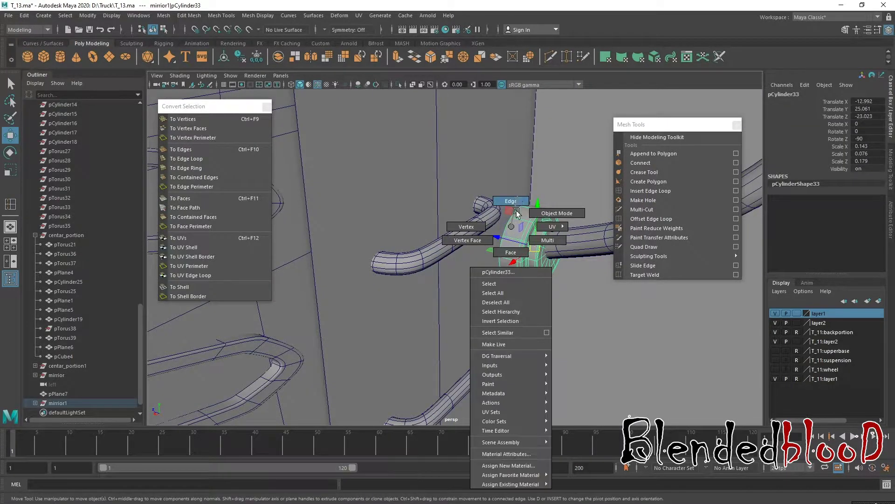
double_click(507, 222)
drag(516, 240, 483, 233)
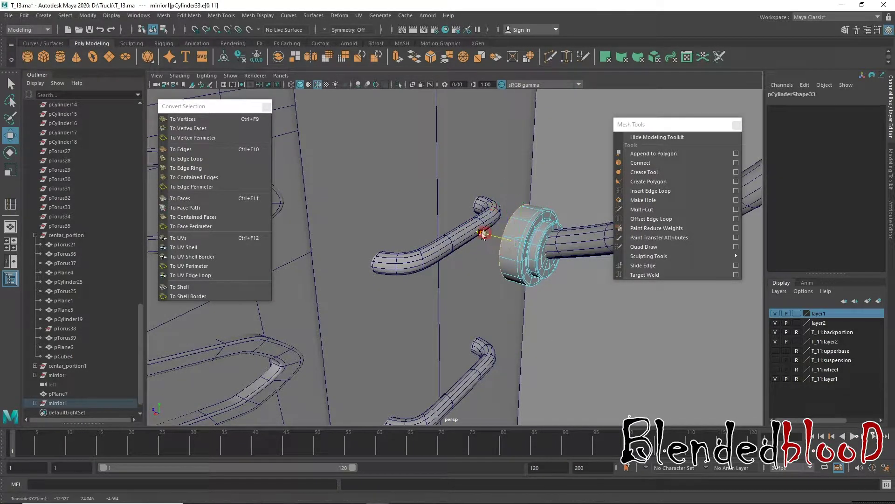
right_drag(520, 225, 577, 193)
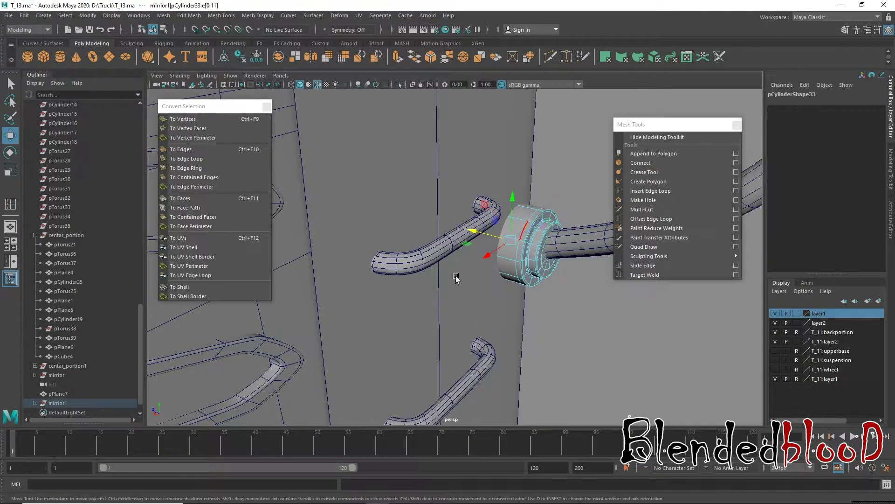
- Return to Object Mode and orbit out to a wider view of the mirrored cab side
scroll(434, 284, up, 5)
scroll(438, 286, down, 5)
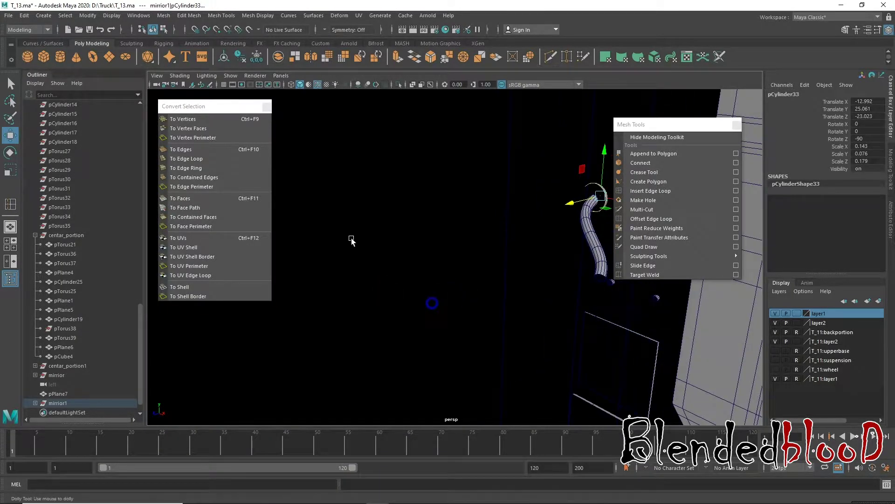
scroll(359, 261, up, 4)
mouse_move(374, 278)
alt+mouse_down()
mouse_move(424, 292)
mouse_move(344, 323)
alt+mouse_up()
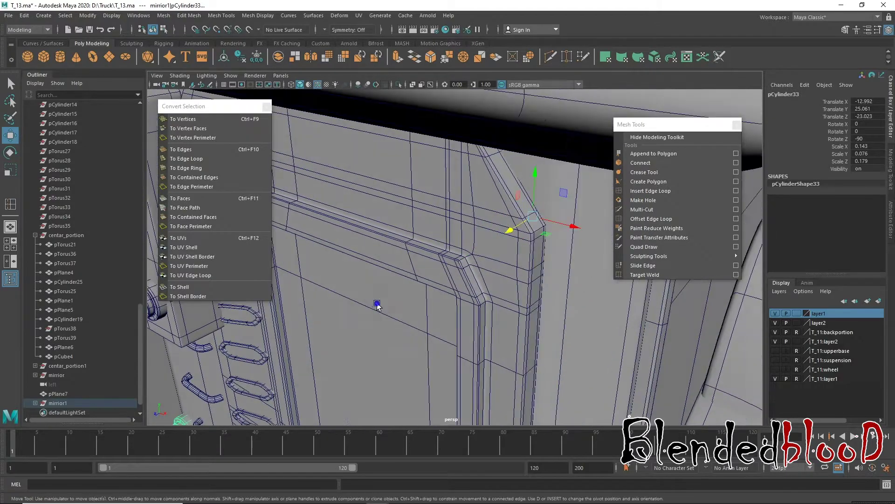
right_click(344, 323)
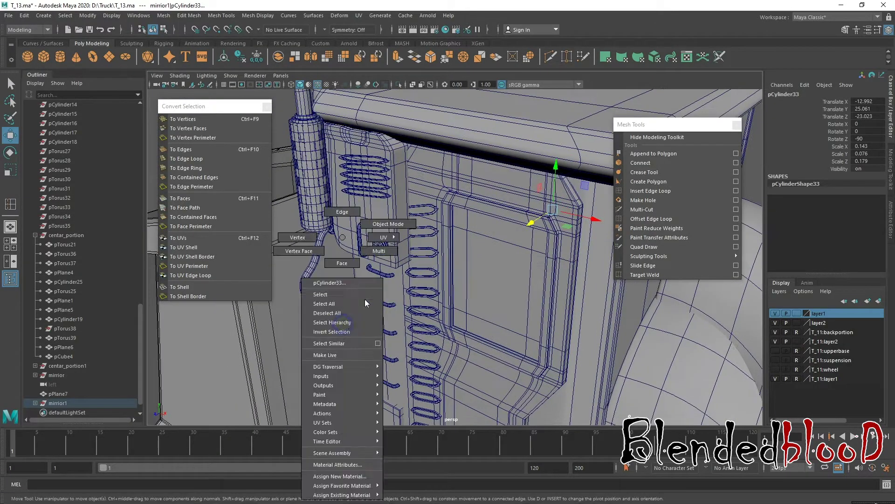
click(388, 214)
mouse_move(384, 216)
alt+mouse_down()
mouse_move(379, 298)
mouse_move(357, 319)
mouse_move(484, 245)
alt+mouse_up()
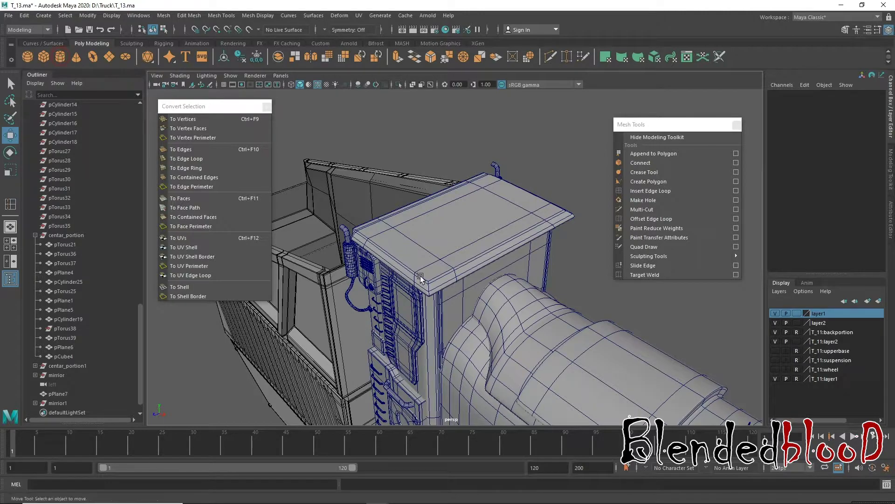
- Add a new polygon cylinder and raise it up over the cab
key(g)
scroll(420, 278, down, 5)
scroll(448, 280, down, 3)
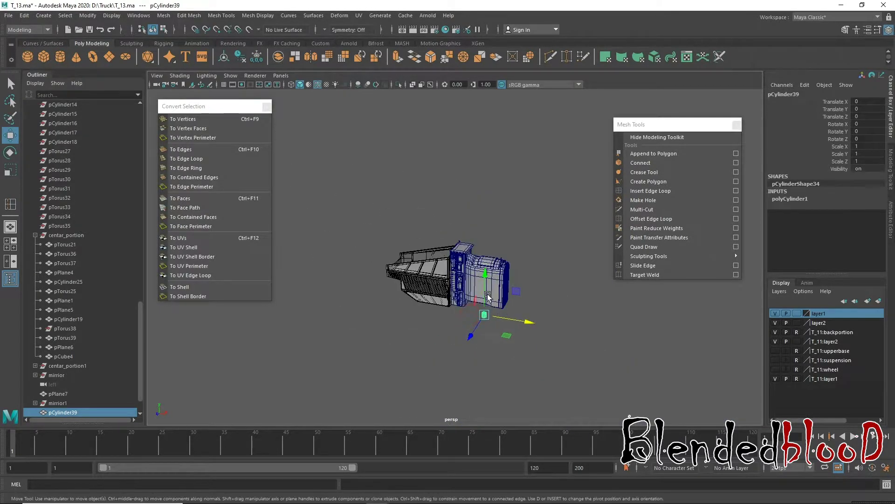
mouse_move(485, 279)
mouse_down()
mouse_move(472, 208)
mouse_move(485, 201)
mouse_up()
scroll(485, 201, up, 3)
scroll(485, 201, up, 3)
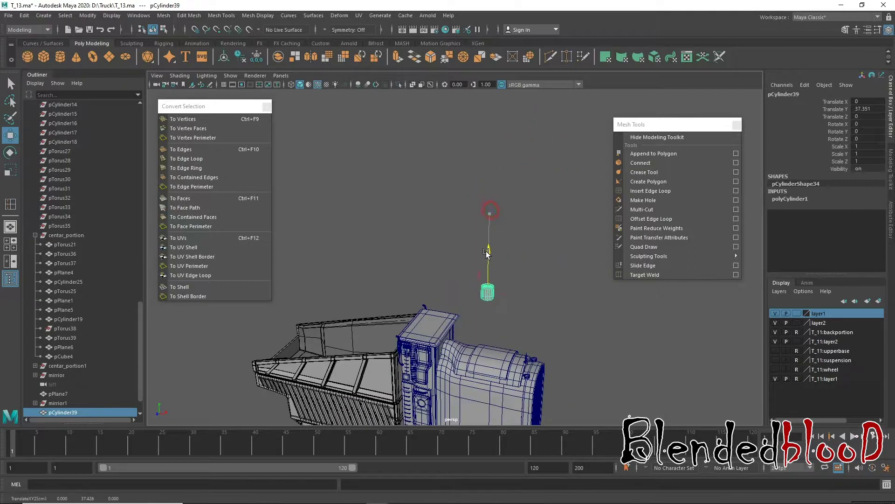
mouse_move(510, 292)
mouse_down()
mouse_move(468, 269)
mouse_move(451, 322)
mouse_move(448, 298)
mouse_up()
- Settle the cylinder down onto the cab roof surface
key(f)
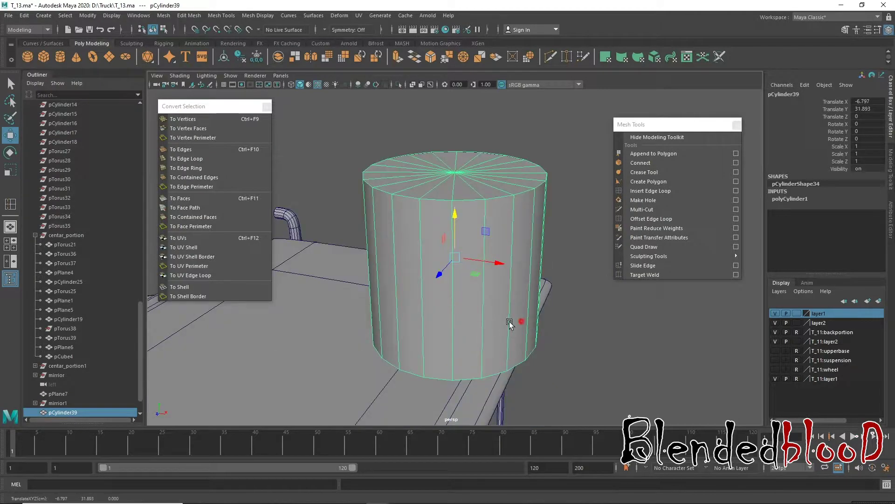
mouse_move(509, 322)
alt+mouse_down()
mouse_move(440, 270)
mouse_move(457, 256)
alt+mouse_up()
scroll(417, 285, down, 3)
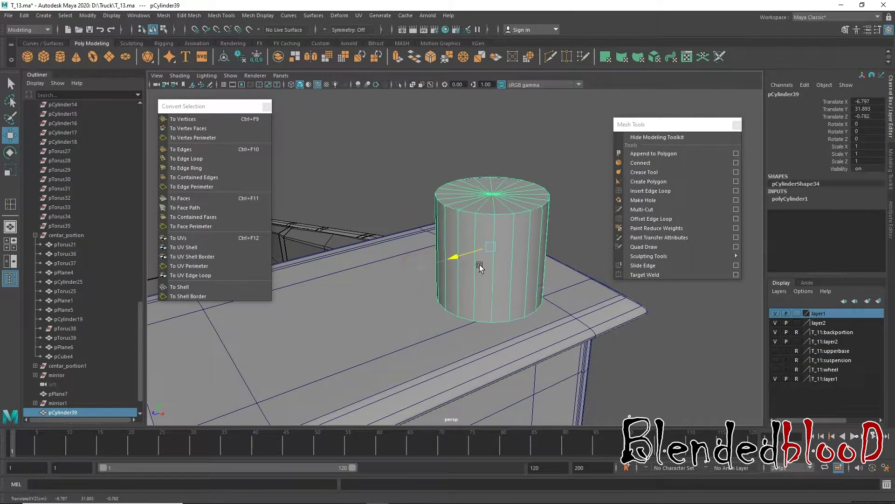
alt+drag(540, 314, 489, 259)
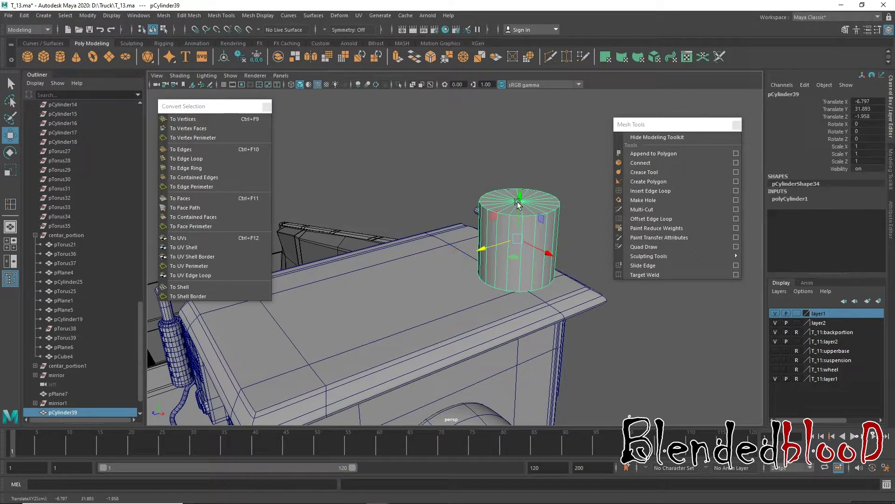
drag(517, 202, 519, 222)
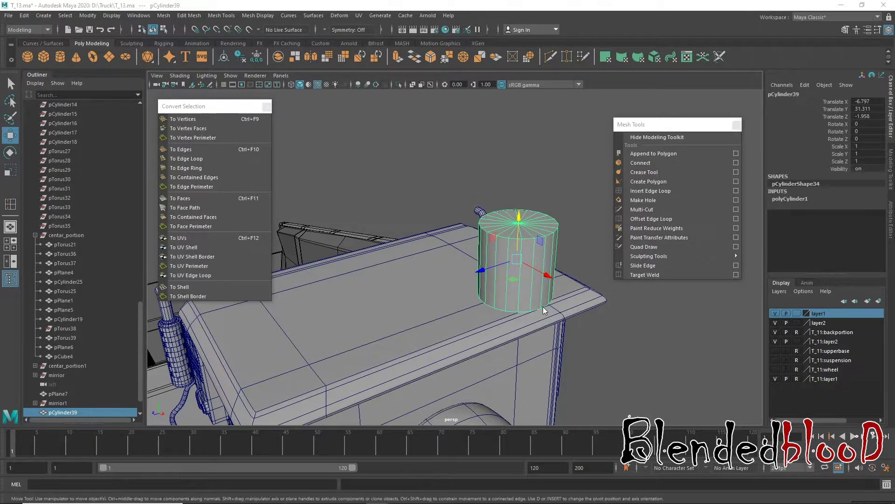
- Check the cylinder's placement against the truck reference in the side view
key(space)
key(space)
alt+middle_drag(627, 349, 625, 345)
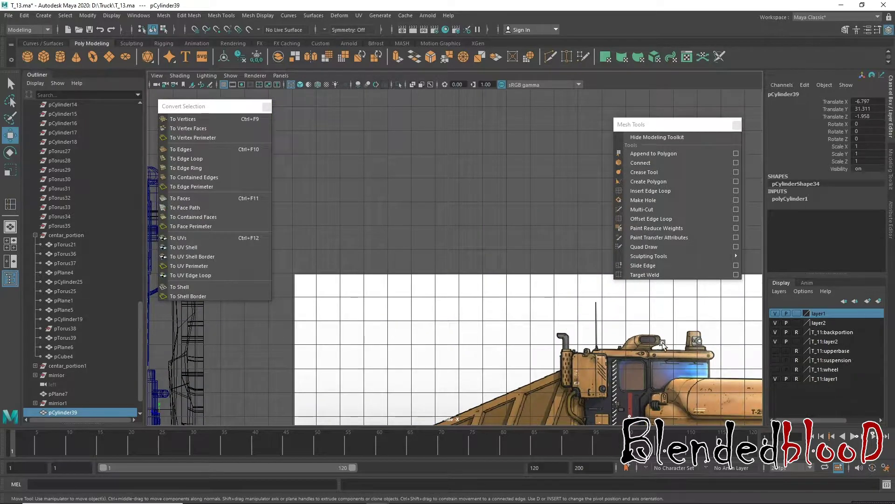
key(space)
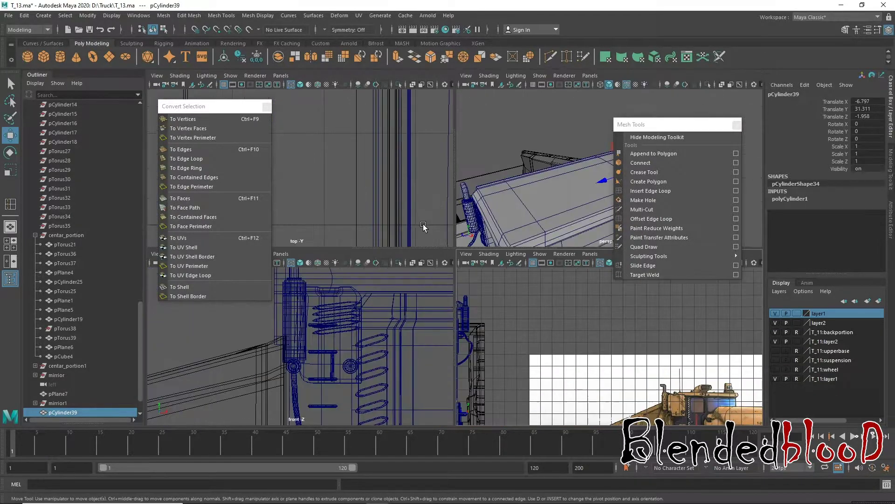
key(space)
alt+drag(531, 222, 343, 258)
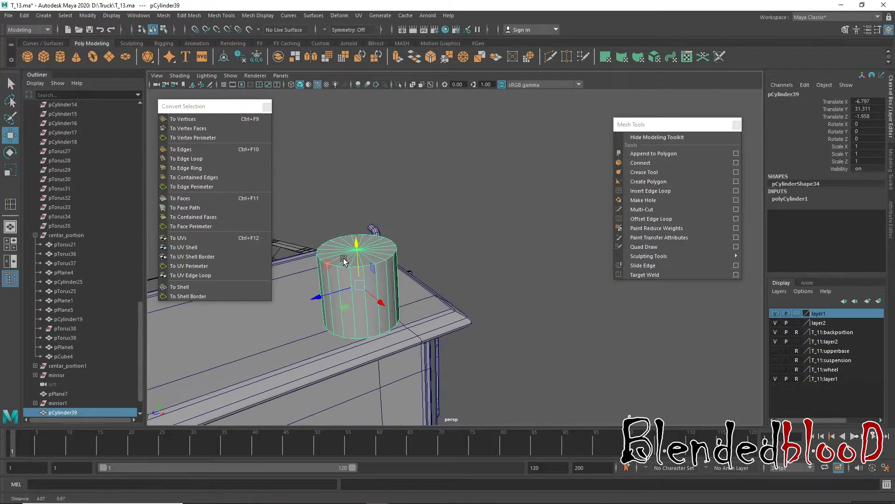
alt+drag(330, 288, 472, 269)
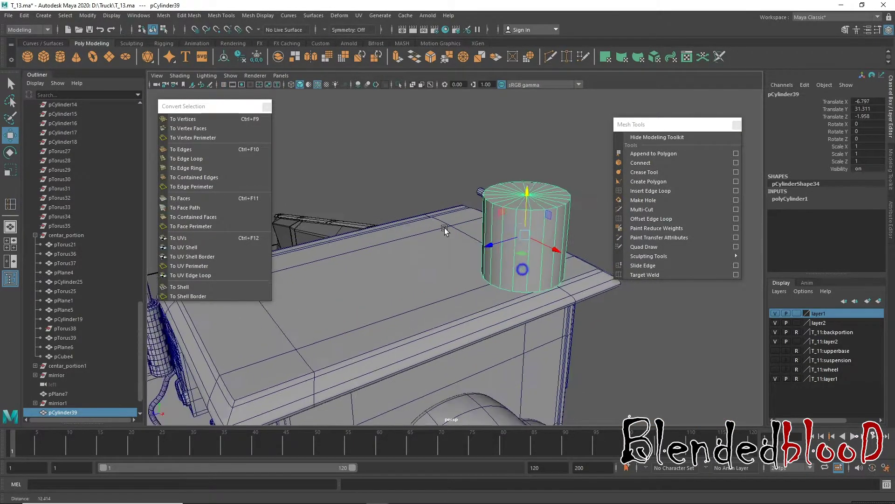
- Duplicate the cylinder, shifting one copy right and raising the roof one slightly
key(ctrl+d)
mouse_move(461, 252)
mouse_down()
mouse_move(294, 279)
mouse_move(357, 275)
mouse_up()
click(477, 246)
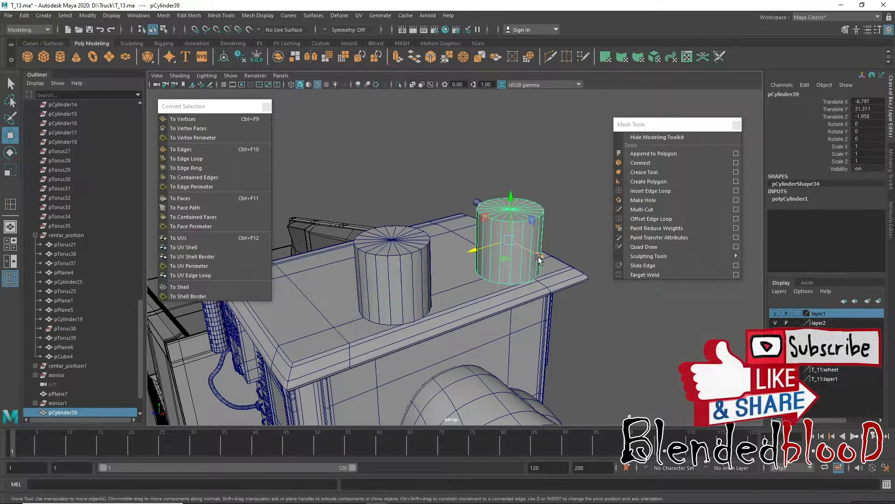
drag(476, 246, 403, 259)
click(403, 259)
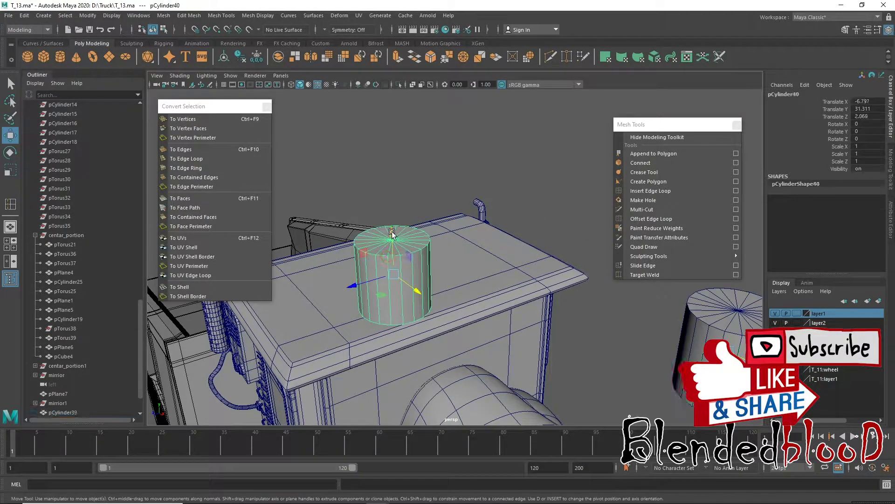
middle_drag(403, 259, 797, 164)
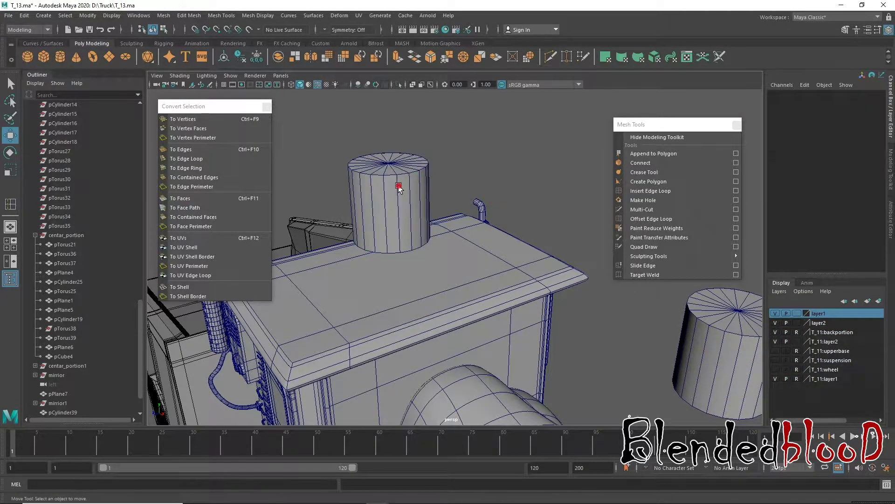
- Set polyCylinder1 Subdivisions Axis to 12 in the Channel Box
double_click(782, 183)
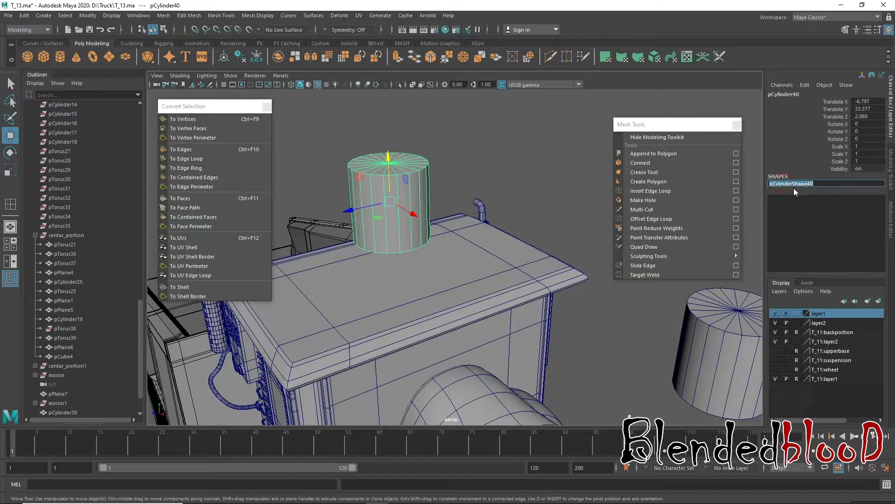
key(Return)
click(728, 332)
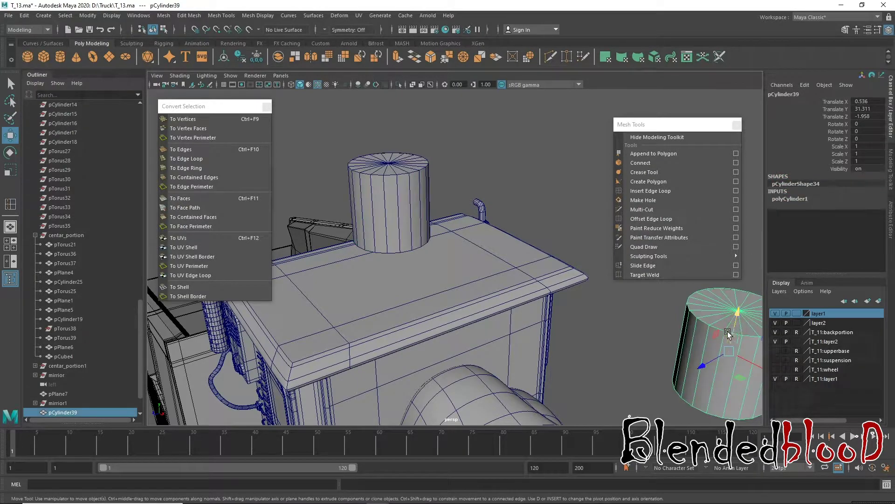
alt+middle_drag(527, 297, 544, 325)
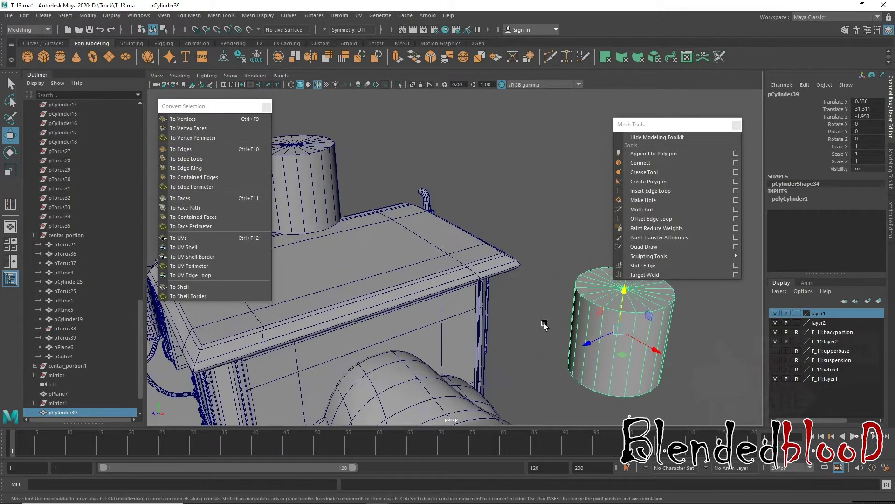
click(790, 198)
text(12)
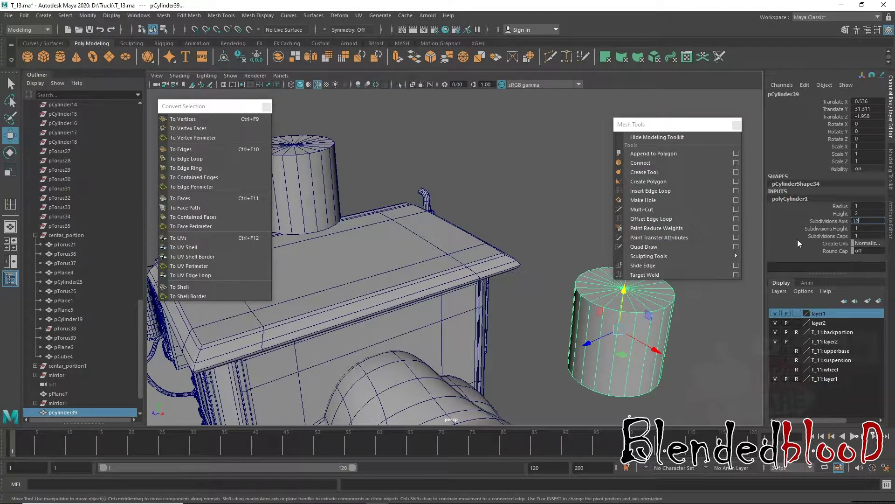
key(Return)
- Move the 12-sided cylinder onto the cab roof and delete the stray duplicate
scroll(663, 373, down, 3)
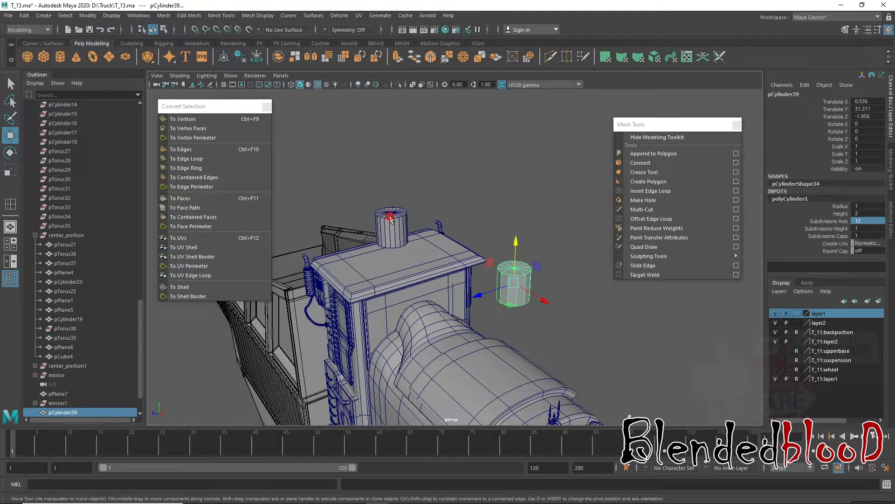
key(ctrl+d)
middle_drag(420, 261, 549, 265)
click(522, 289)
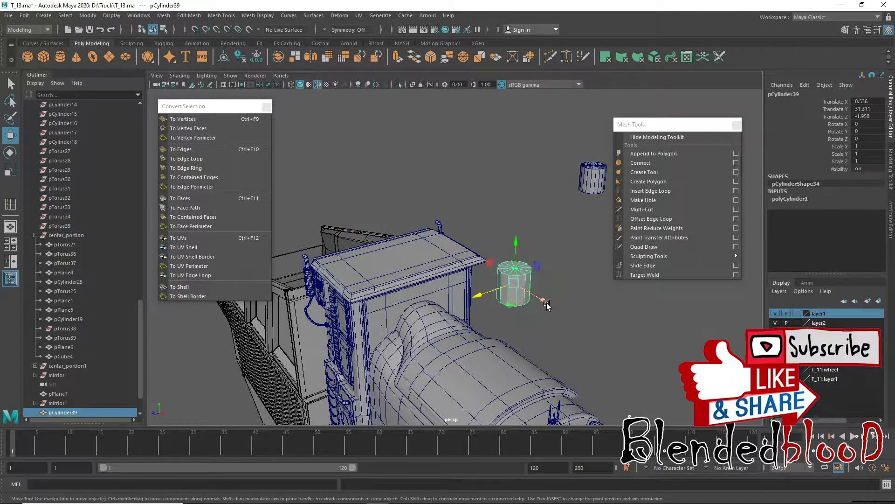
drag(546, 304, 571, 195)
click(592, 175)
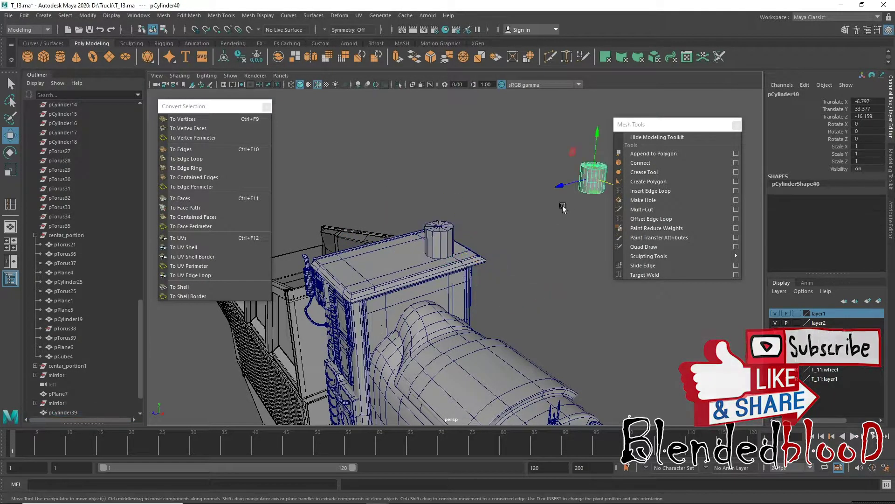
key(Delete)
click(439, 247)
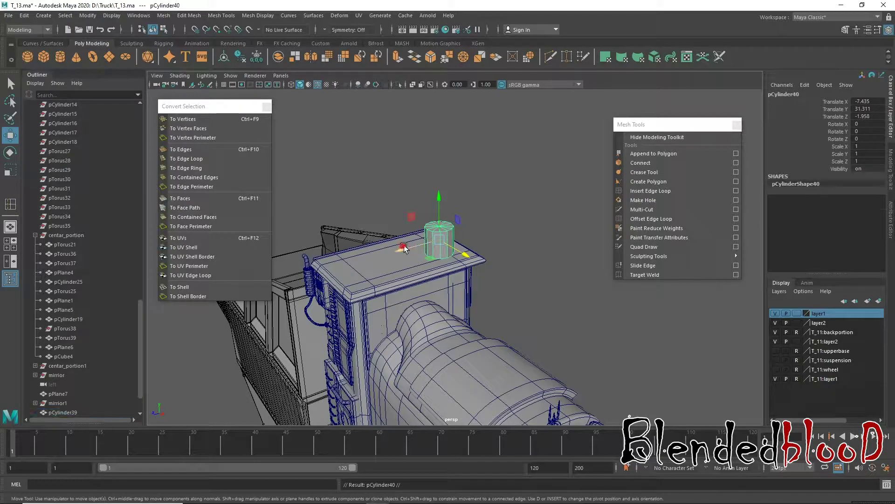
- Inspect the roof cylinder from several angles and enter vertex editing
scroll(504, 382, up, 3)
alt+drag(504, 382, 552, 306)
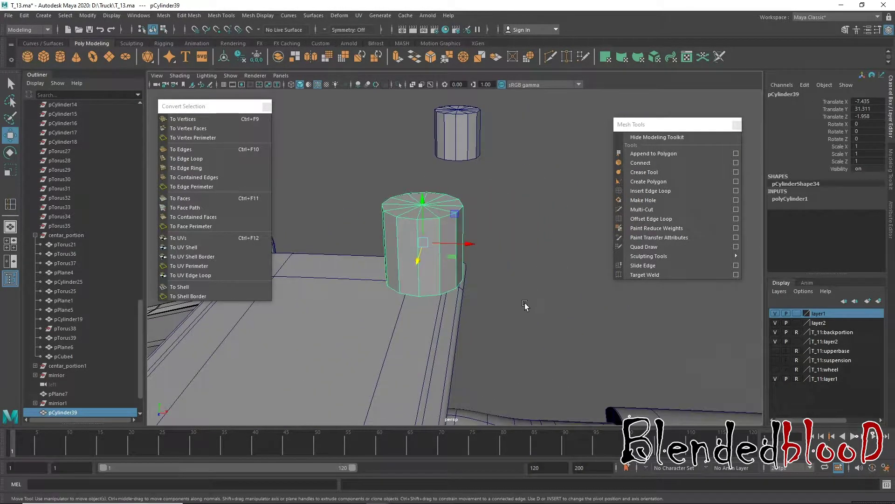
alt+drag(517, 305, 543, 309)
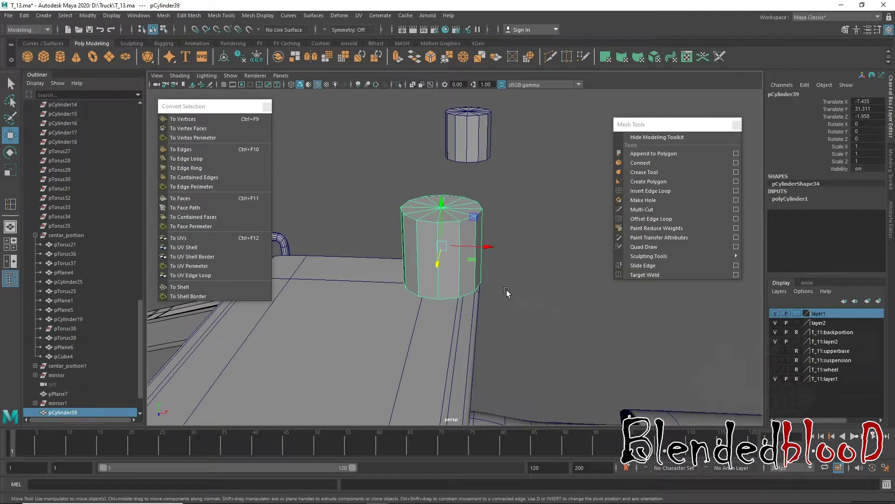
alt+drag(493, 269, 500, 259)
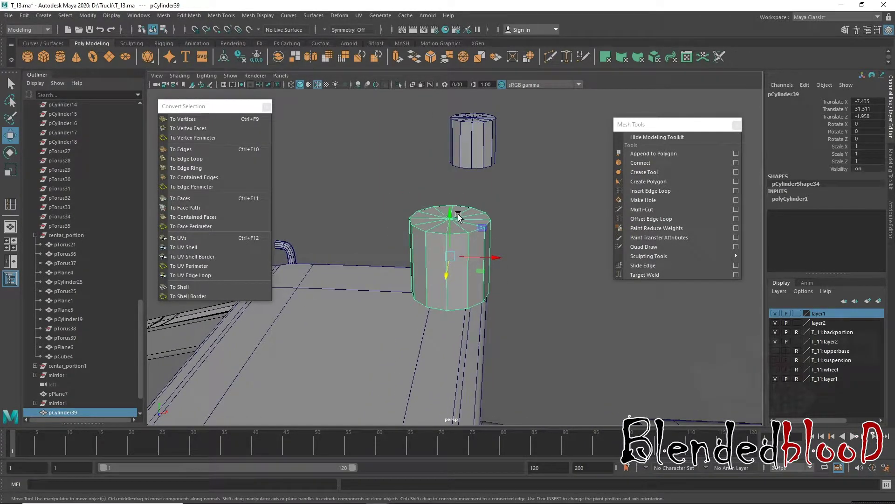
mouse_move(458, 214)
alt+mouse_down()
mouse_move(472, 245)
mouse_move(445, 250)
mouse_move(418, 227)
mouse_move(490, 212)
alt+mouse_up()
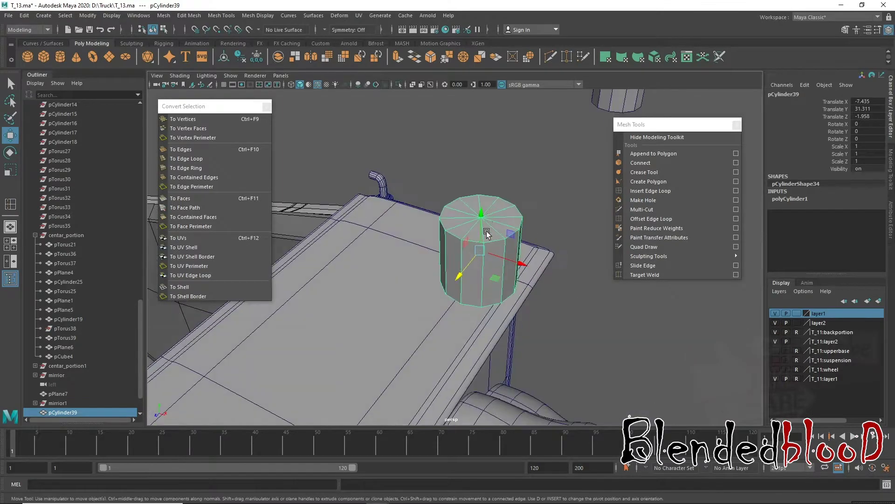
right_drag(490, 212, 447, 211)
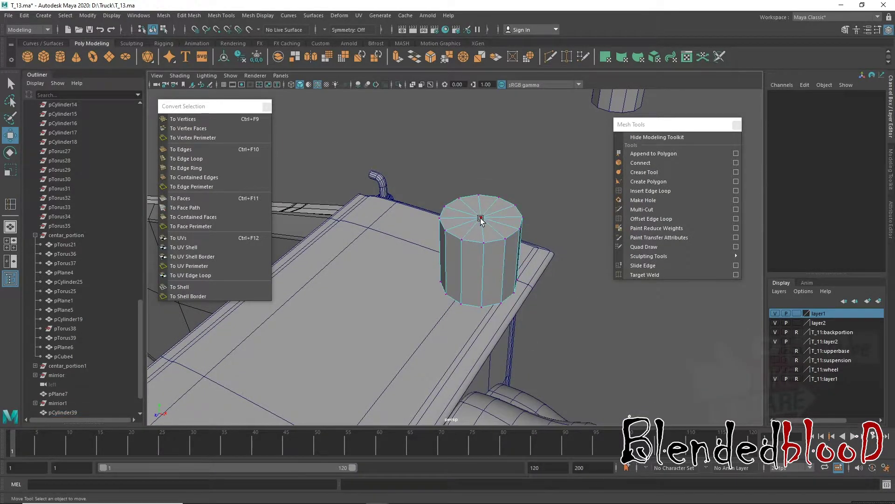
click(481, 218)
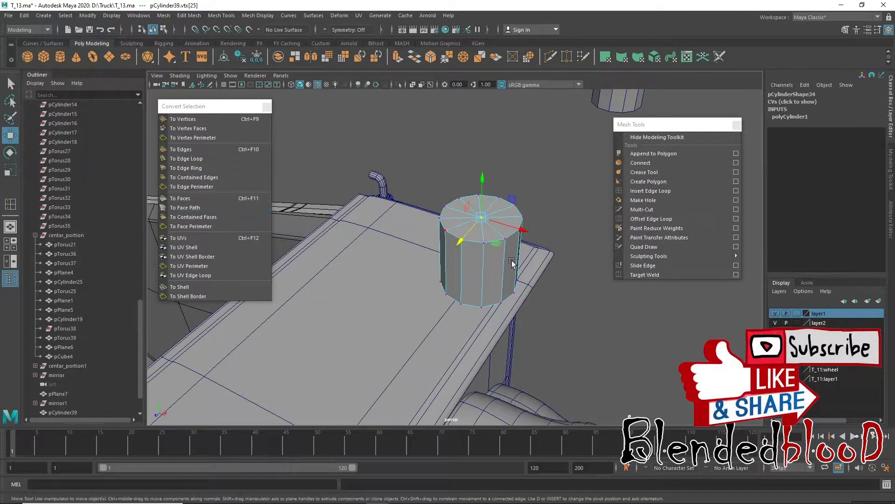
click(651, 191)
mouse_move(480, 284)
mouse_down()
mouse_move(506, 304)
mouse_move(501, 330)
mouse_up()
key(w)
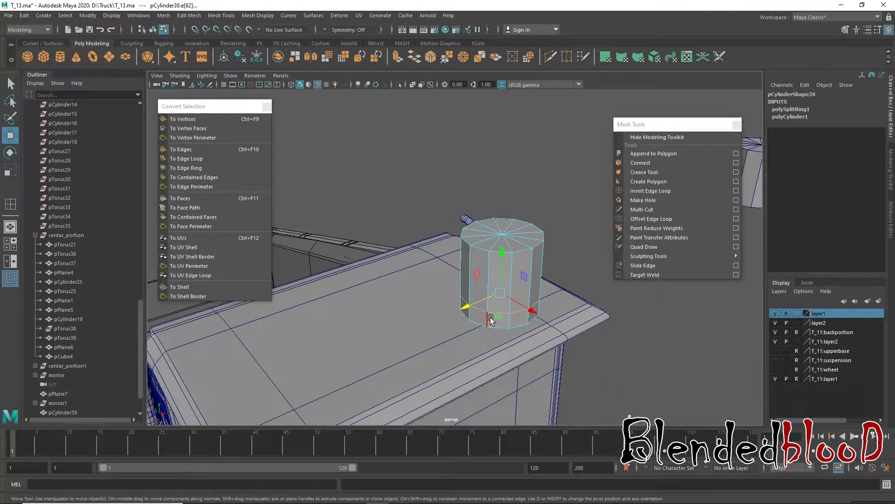
key(space)
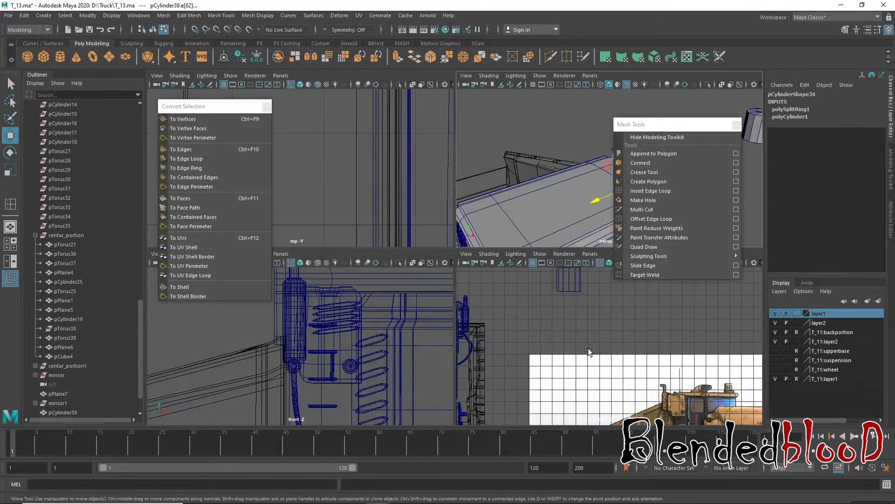
key(space)
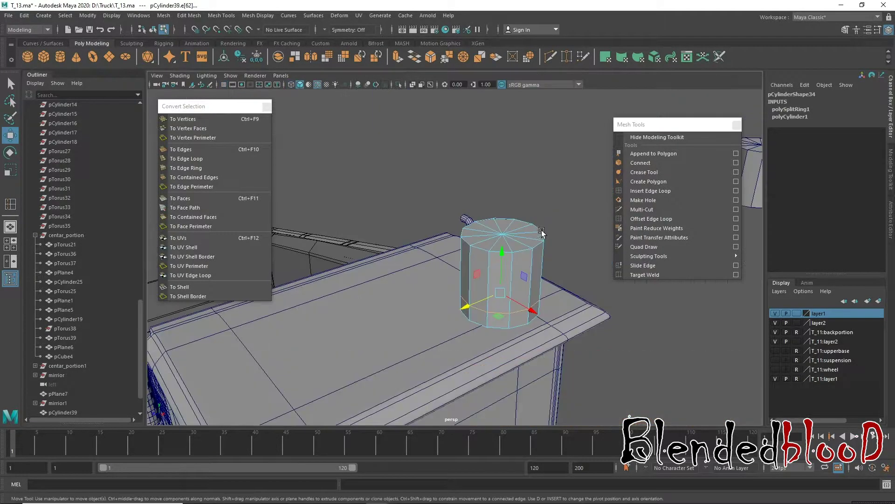
mouse_move(525, 270)
alt+mouse_down()
mouse_move(510, 278)
mouse_move(517, 291)
alt+mouse_up()
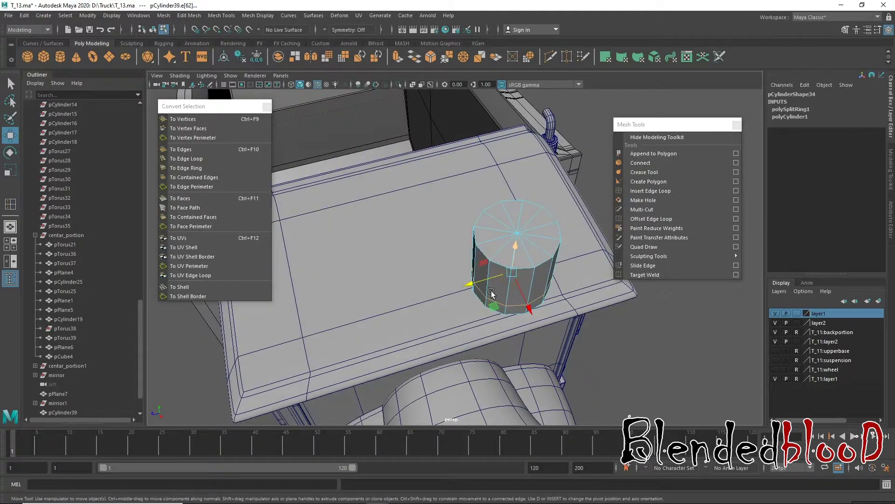
alt+drag(474, 272, 488, 274)
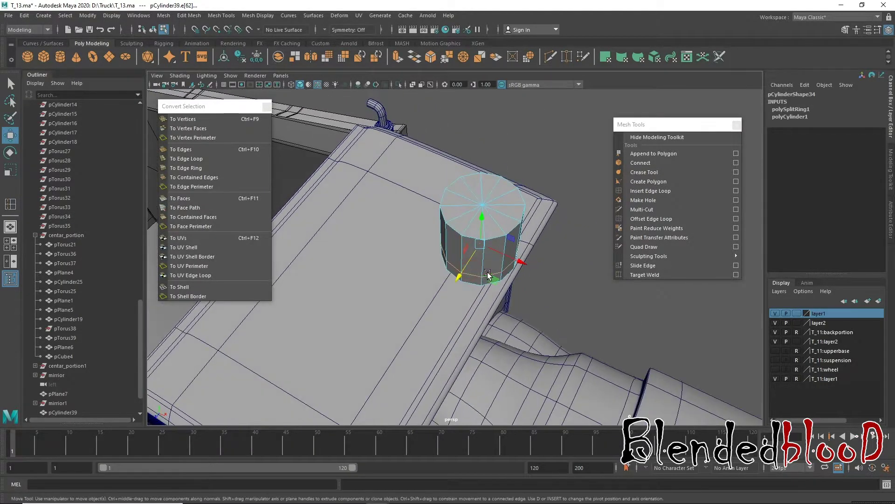
key(space)
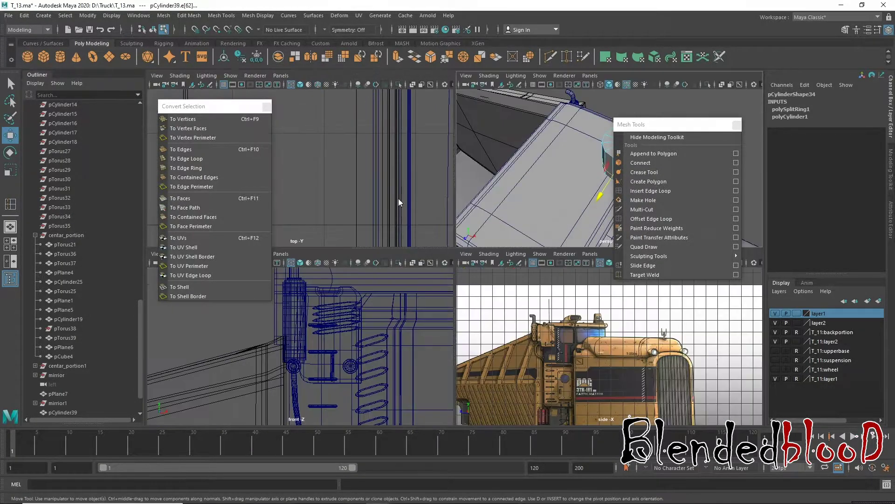
key(space)
- Scale the cylinder's left and right vertex groups flat into straight vertical sides
scroll(429, 244, down, 3)
scroll(395, 254, up, 1)
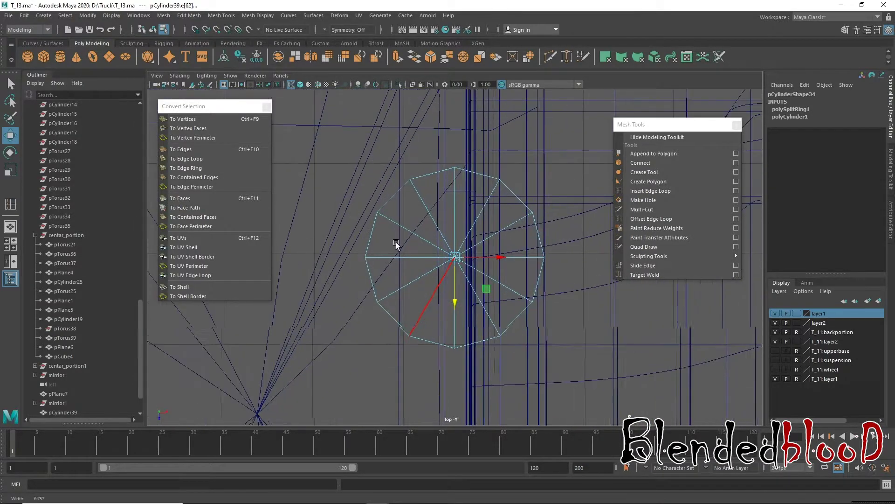
right_click(390, 215)
drag(325, 195, 388, 313)
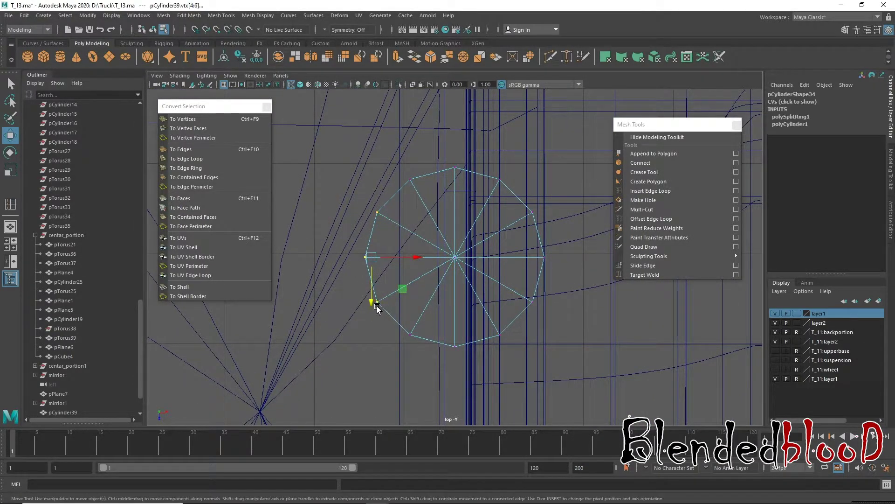
key(r)
drag(417, 256, 339, 252)
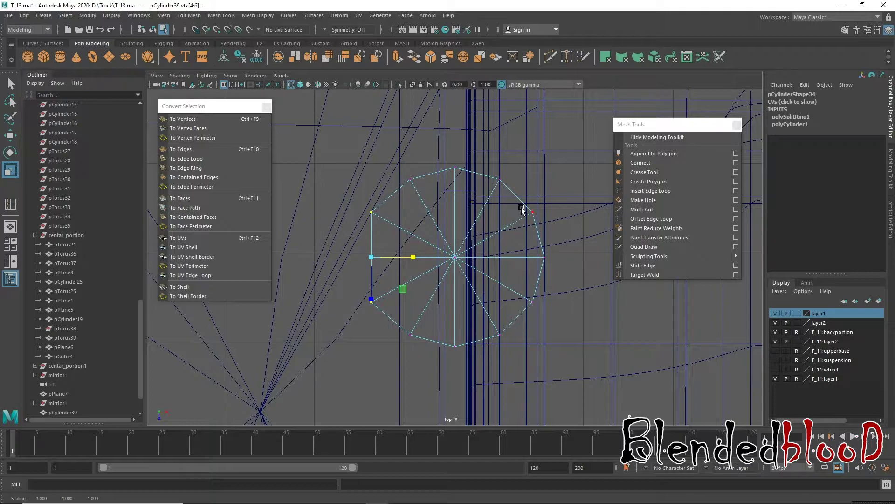
drag(519, 202, 580, 322)
drag(572, 256, 444, 269)
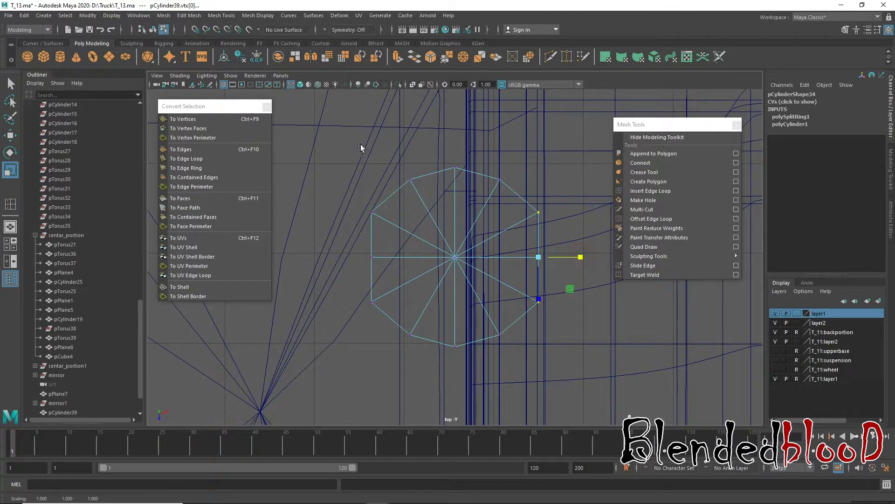
- Flatten the top and bottom vertices, then squash the square into a shorter rectangle
drag(361, 146, 525, 211)
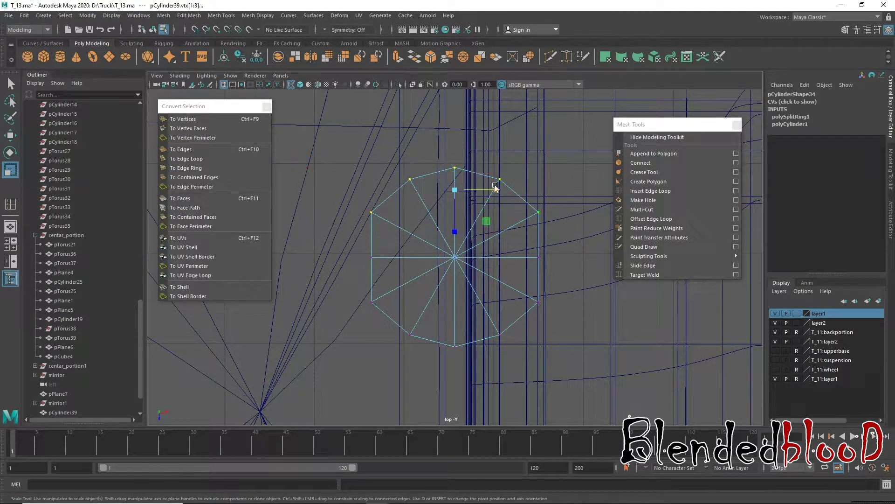
drag(456, 235, 468, 69)
drag(348, 271, 683, 396)
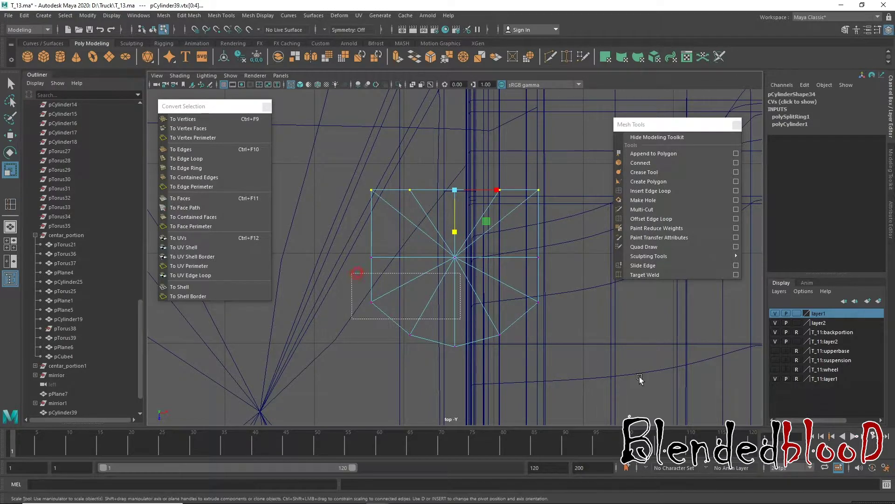
drag(455, 372, 464, 69)
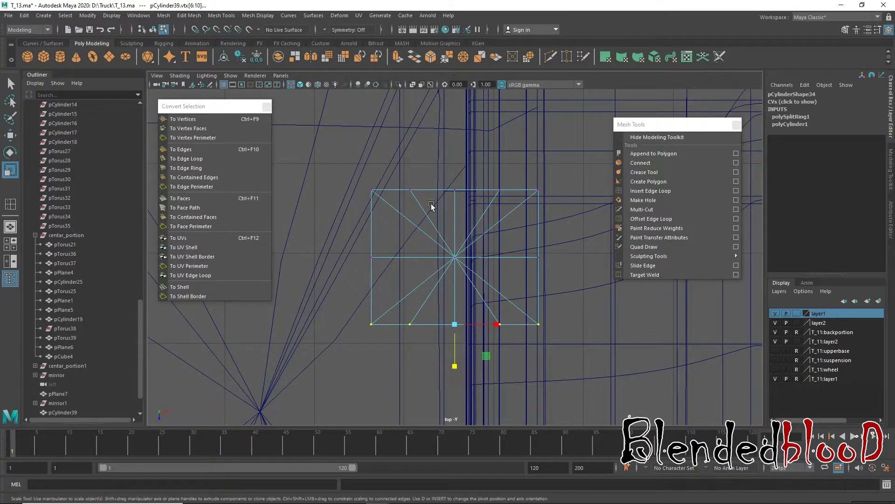
drag(356, 175, 615, 366)
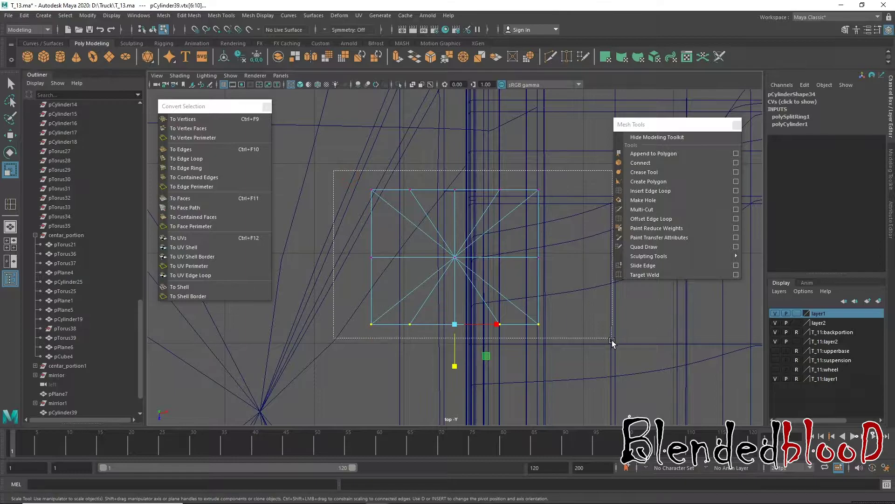
drag(455, 310, 456, 294)
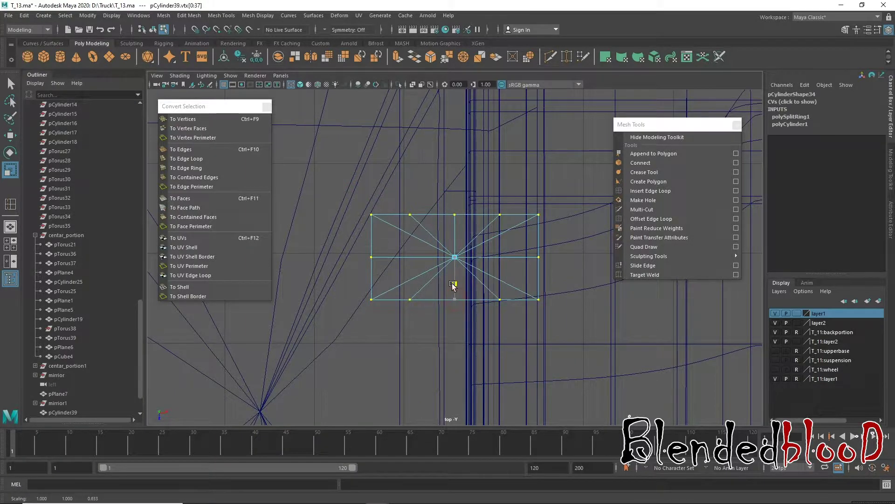
- Rotate the box exactly 90 degrees about Y
key(w)
key(space)
key(space)
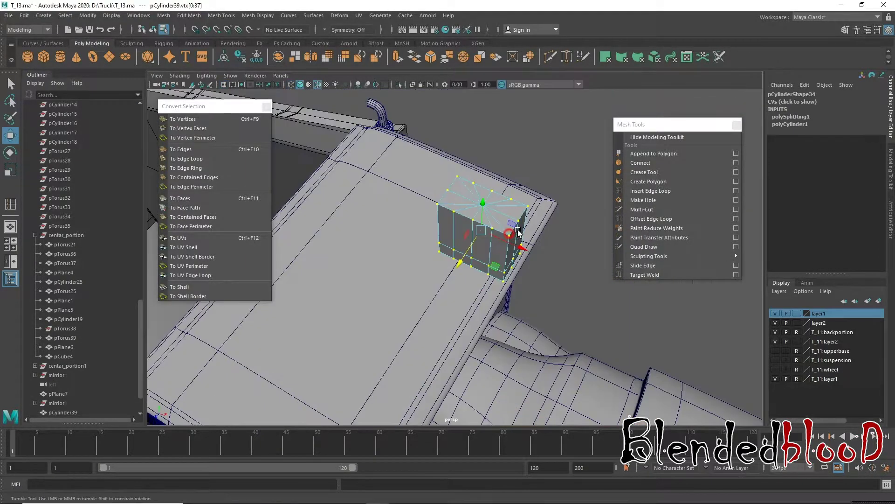
mouse_move(530, 220)
alt+mouse_down()
mouse_move(495, 221)
mouse_move(504, 229)
alt+mouse_up()
right_drag(504, 229, 544, 196)
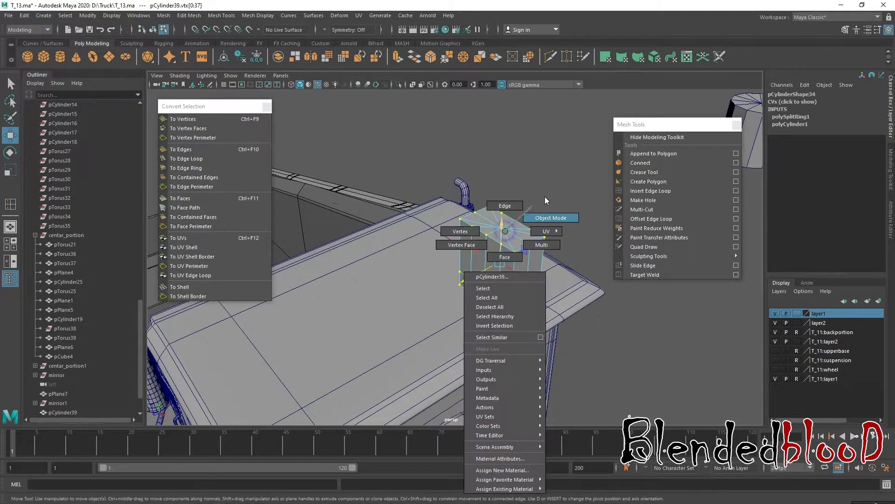
key(e)
drag(512, 280, 532, 280)
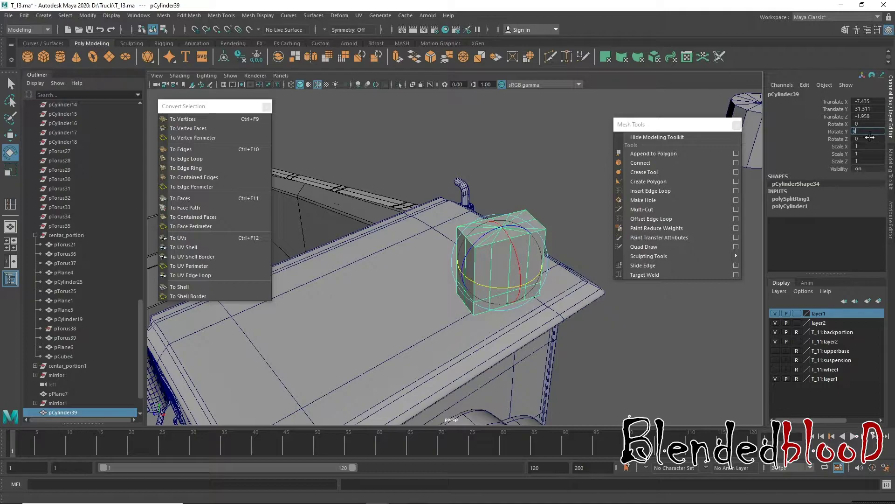
text(0)
key(Return)
key(w)
alt+drag(553, 283, 513, 256)
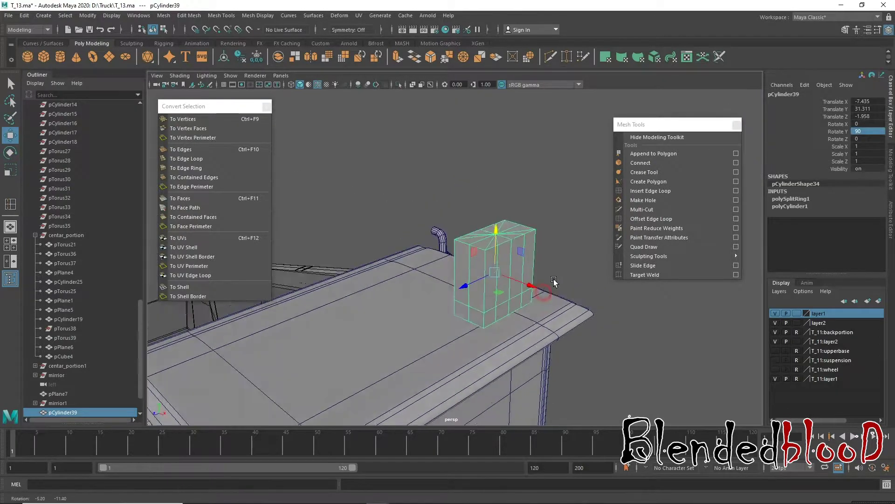
scroll(536, 301, up, 3)
scroll(535, 301, up, 2)
- Select the box's top faces and lower them to shorten the box
scroll(497, 272, up, 1)
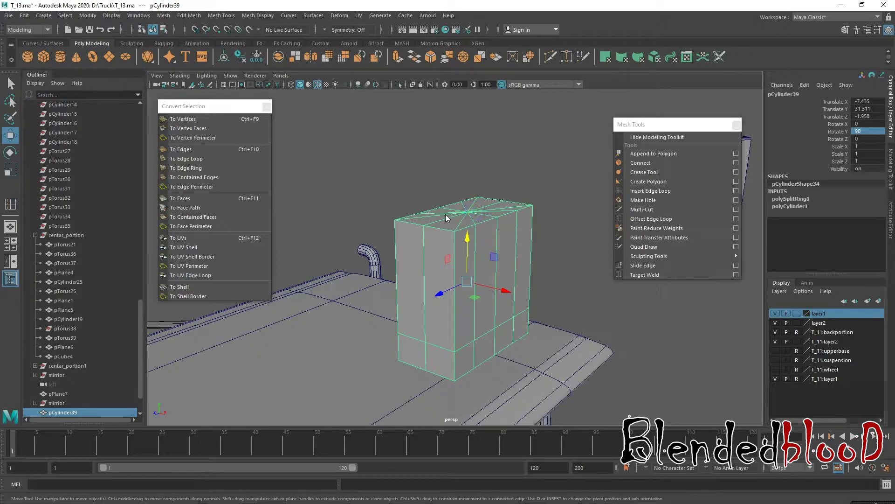
right_drag(474, 213, 443, 212)
click(474, 211)
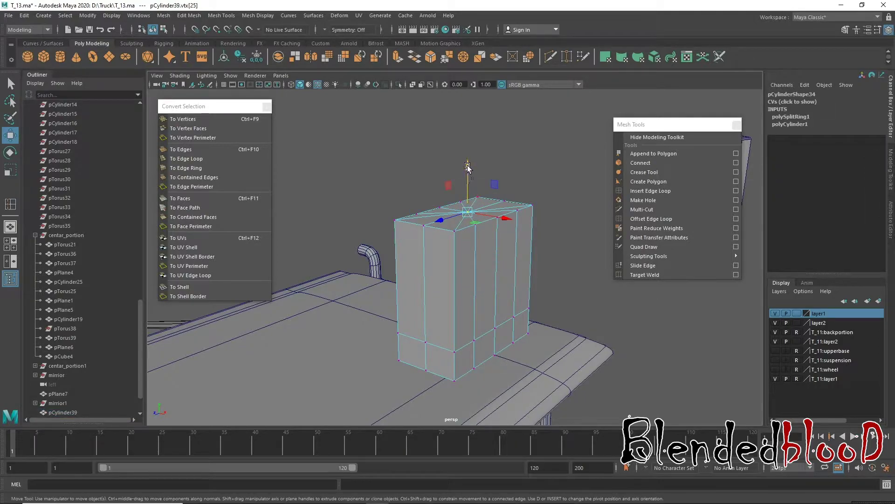
drag(468, 166, 469, 173)
key(ctrl+z)
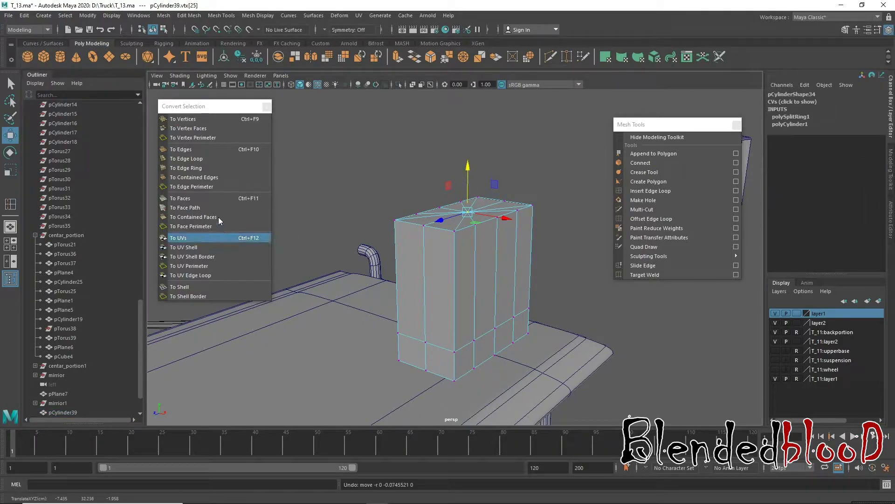
click(180, 198)
drag(469, 165, 469, 257)
- Check the box height in the side and front views
key(space)
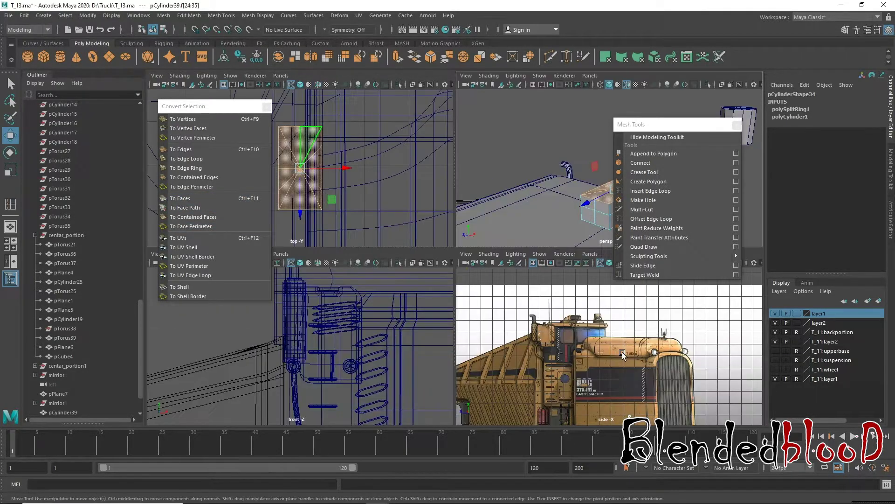
key(space)
ctrl+alt+drag(456, 252, 616, 360)
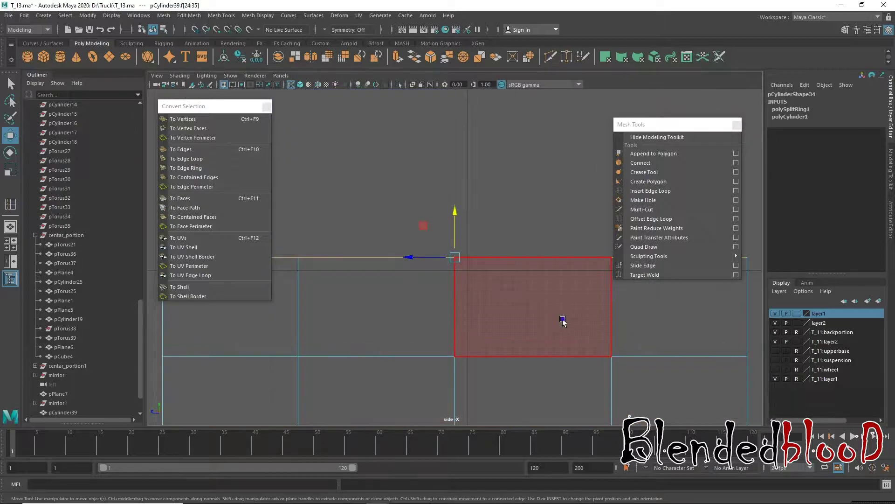
key(space)
key(f)
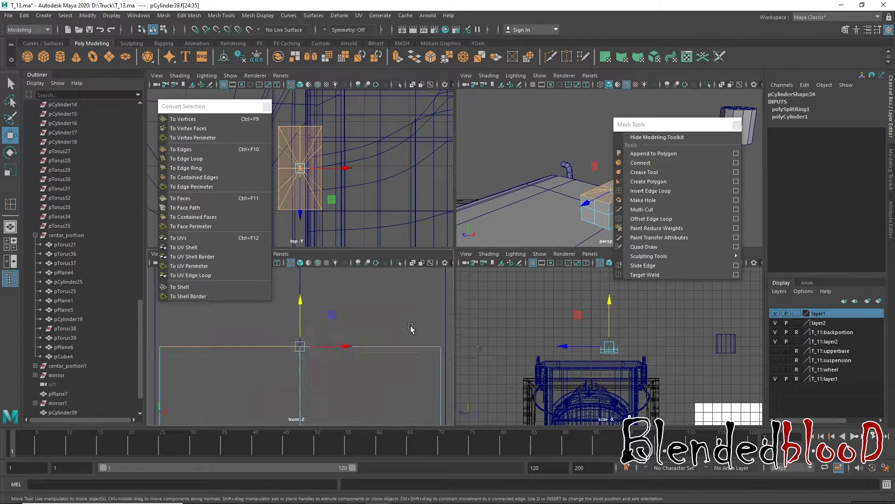
key(space)
scroll(485, 262, up, 3)
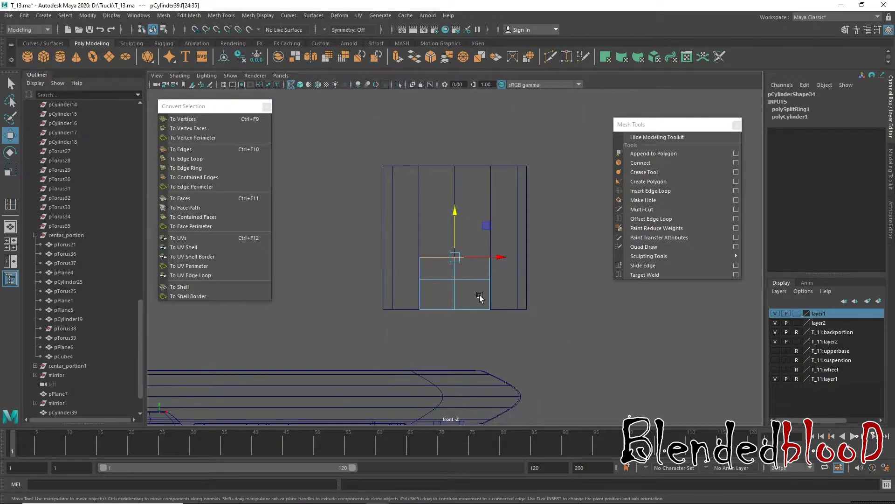
- Try extruding the top faces upward, then undo the extrusion
drag(425, 237, 417, 239)
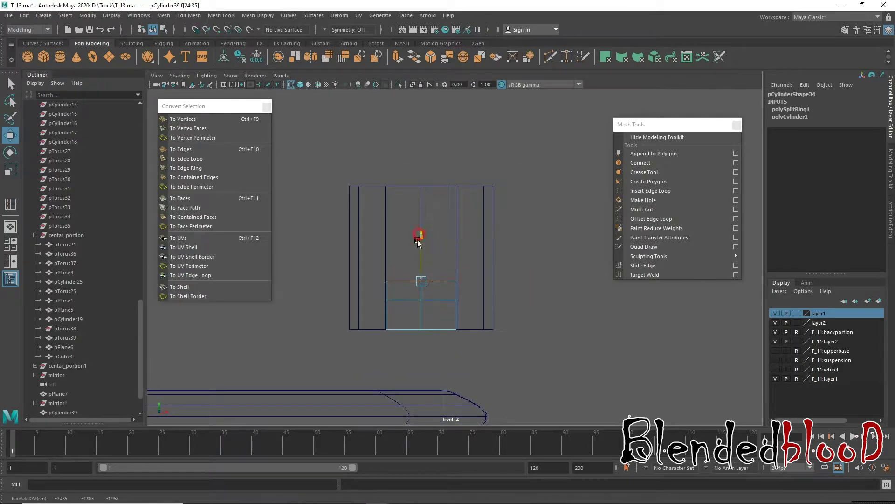
click(399, 57)
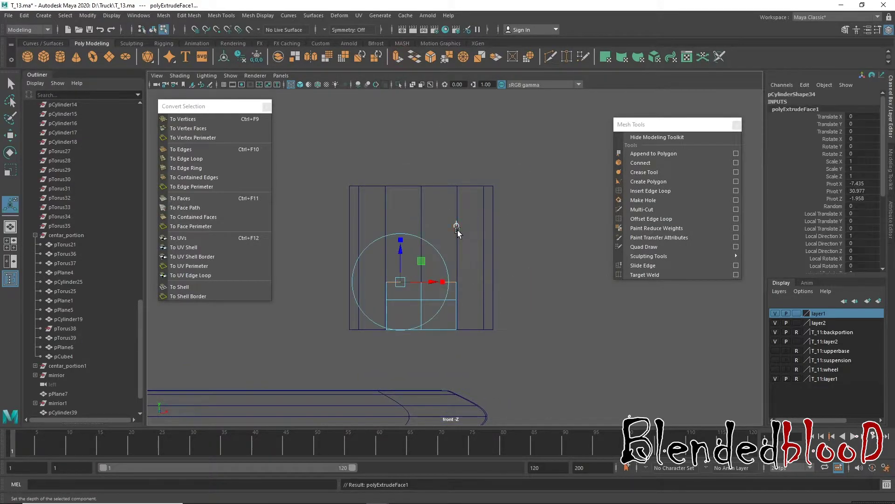
key(w)
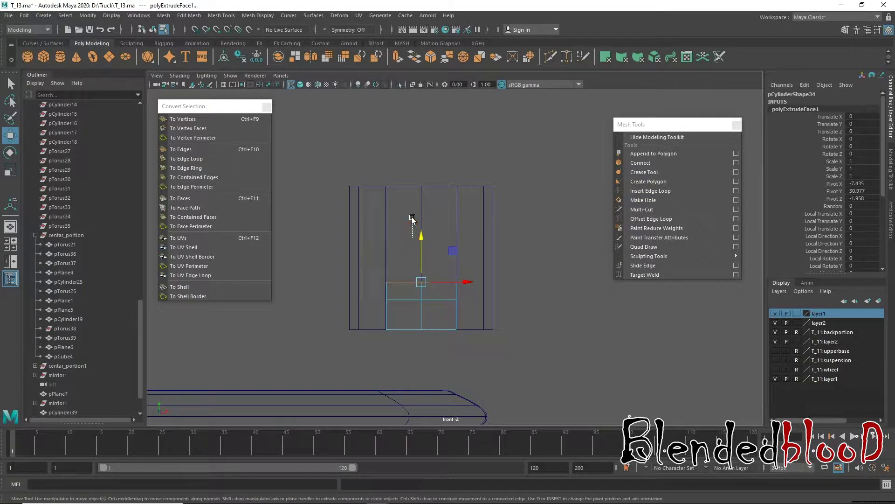
click(412, 218)
key(ctrl+z)
drag(422, 238, 424, 227)
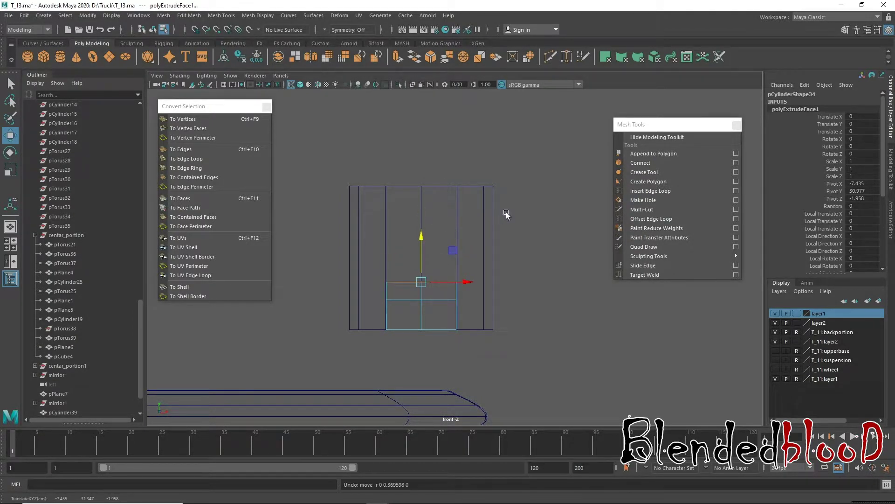
key(space)
key(space)
key(ctrl+z)
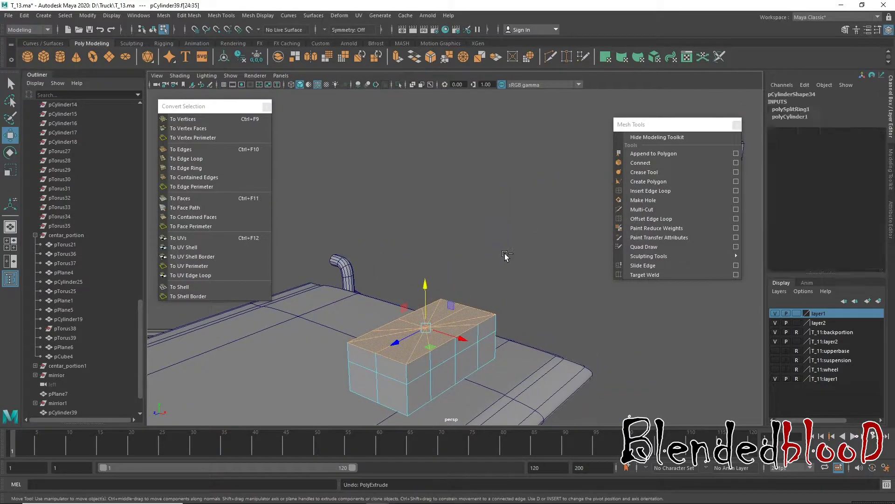
key(ctrl+z)
- Lower the top face again, clear the selection, and maximize the front view
drag(415, 175, 434, 298)
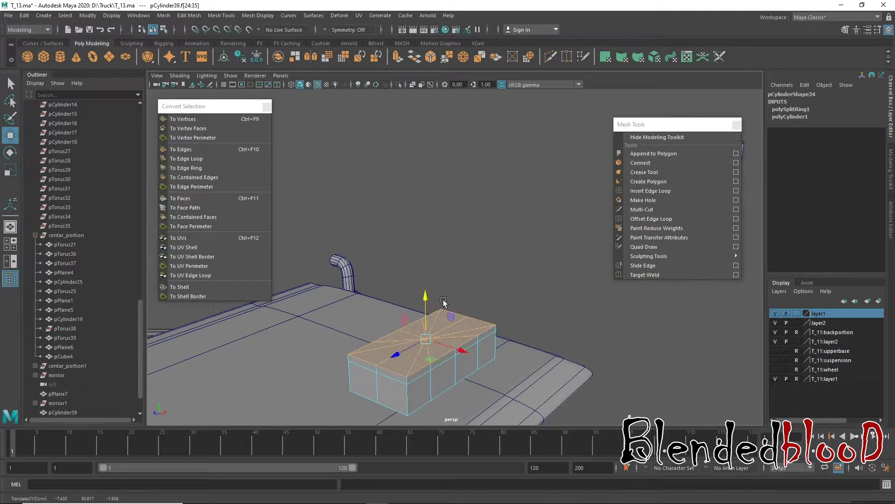
right_drag(476, 240, 526, 220)
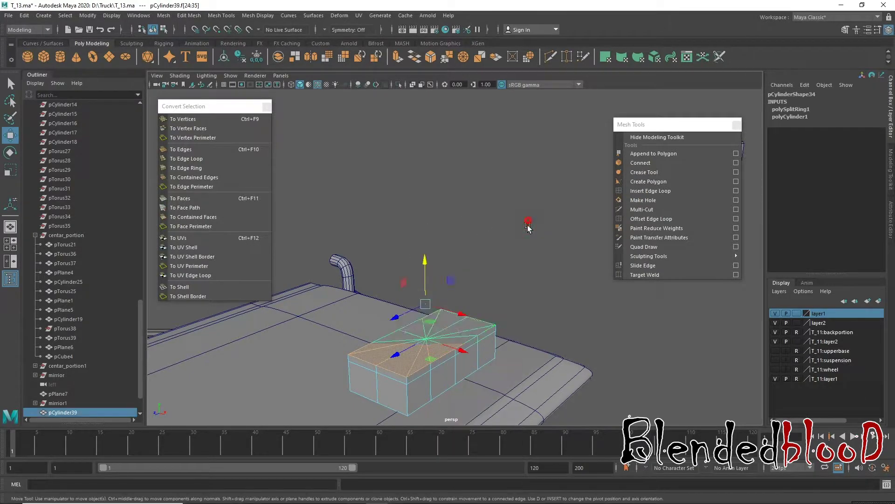
key(space)
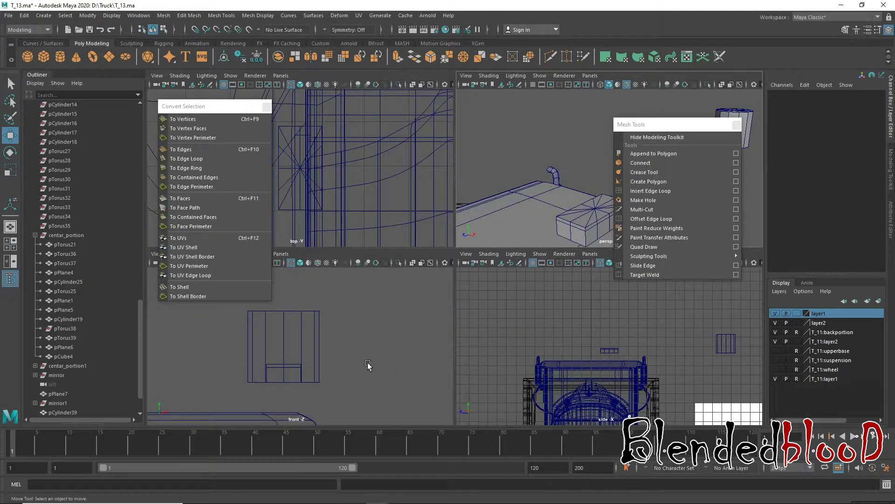
key(space)
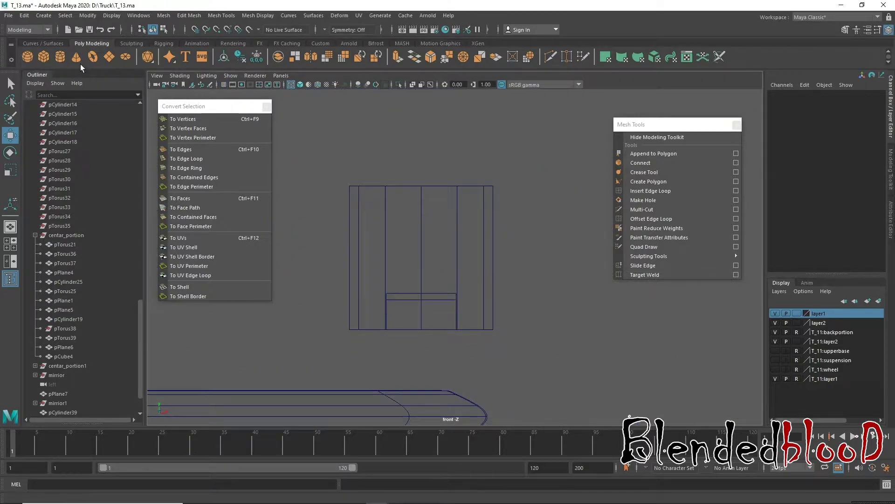
- Draw an EP curve from the block top rising and arcing to the right
click(43, 44)
click(60, 56)
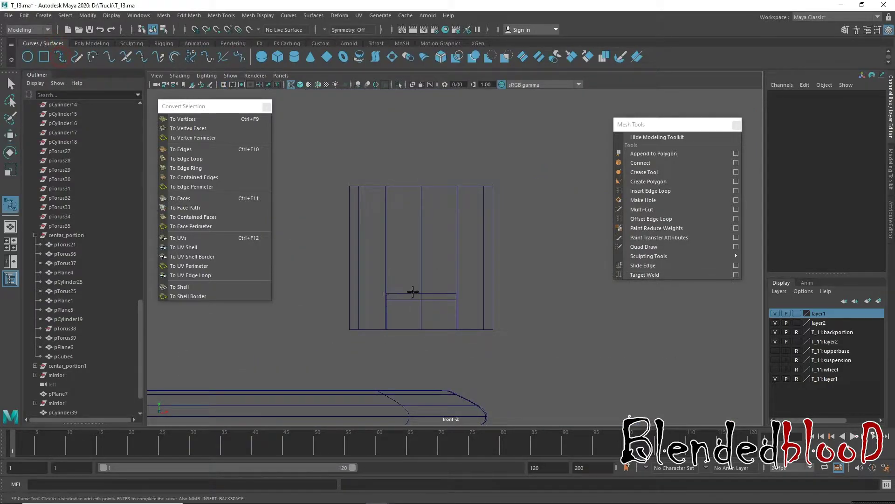
click(412, 292)
drag(465, 214, 483, 220)
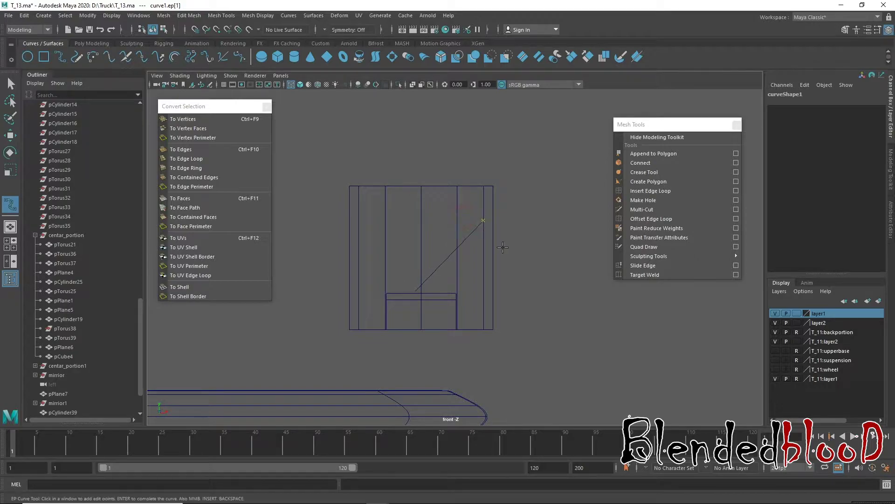
alt+middle_drag(503, 247, 443, 264)
drag(515, 242, 530, 204)
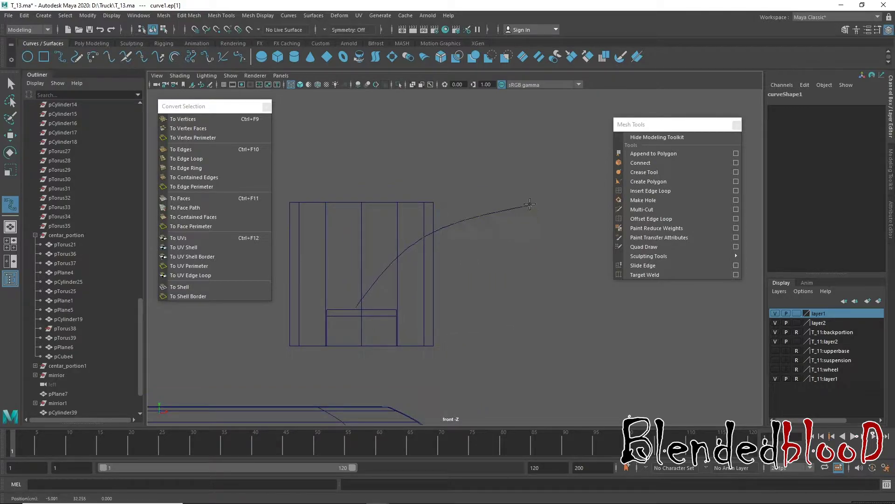
key(Return)
- Reposition the curve's control vertices into a smooth bend with a level end
right_click(410, 216)
key(w)
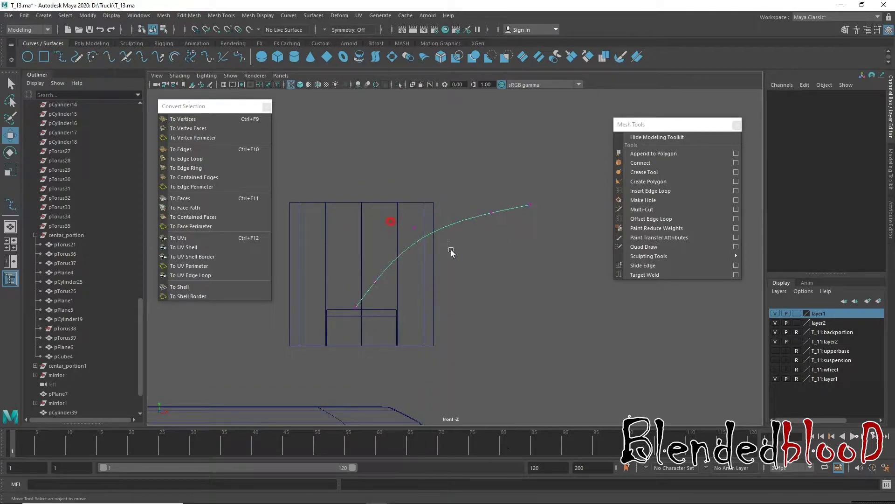
click(414, 227)
drag(412, 228, 376, 198)
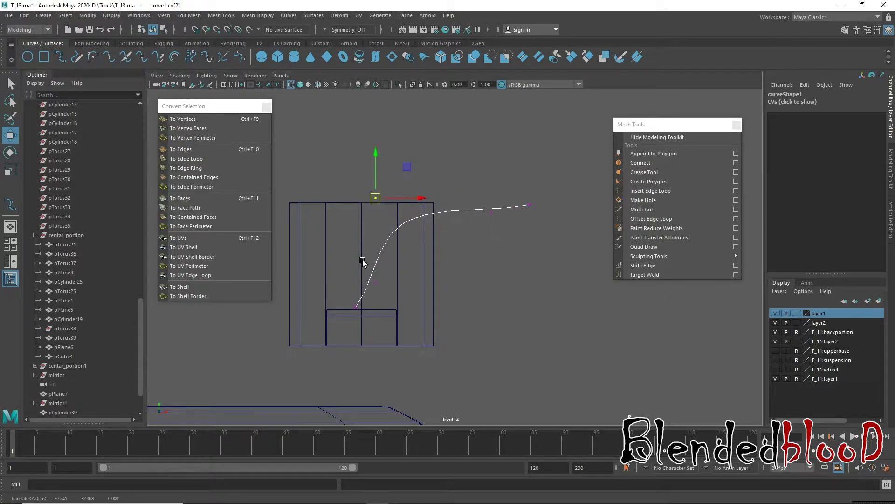
drag(363, 262, 396, 281)
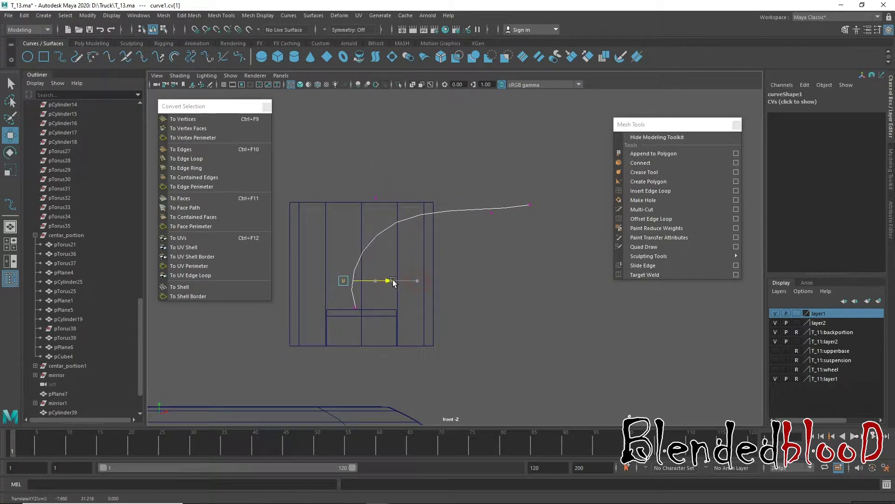
click(491, 210)
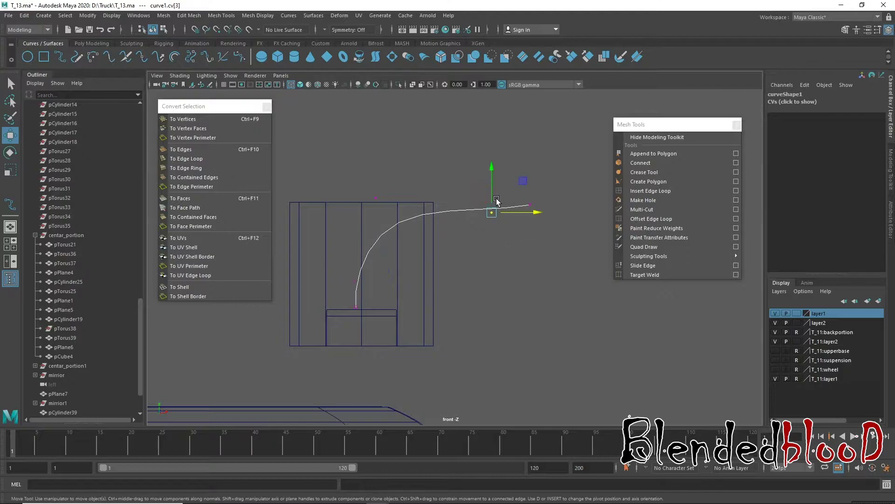
drag(486, 197, 485, 180)
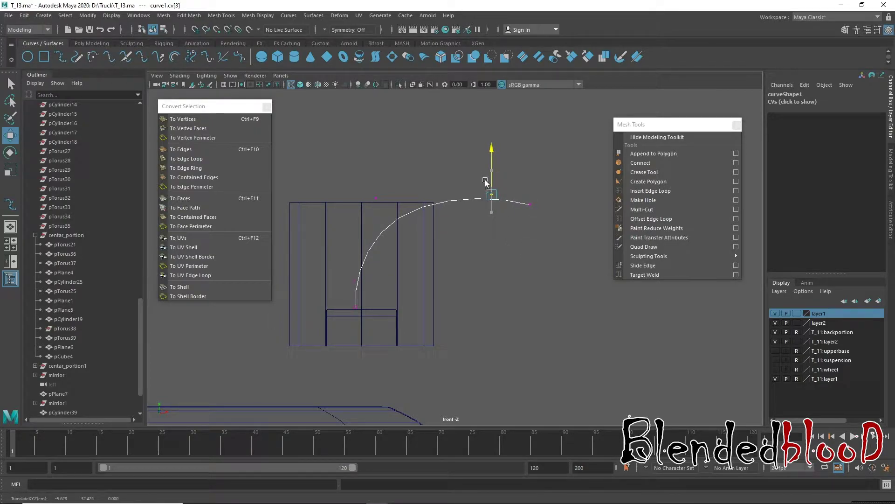
right_click(445, 202)
- Centre the curve's pivot and move it onto the block's centre
key(space)
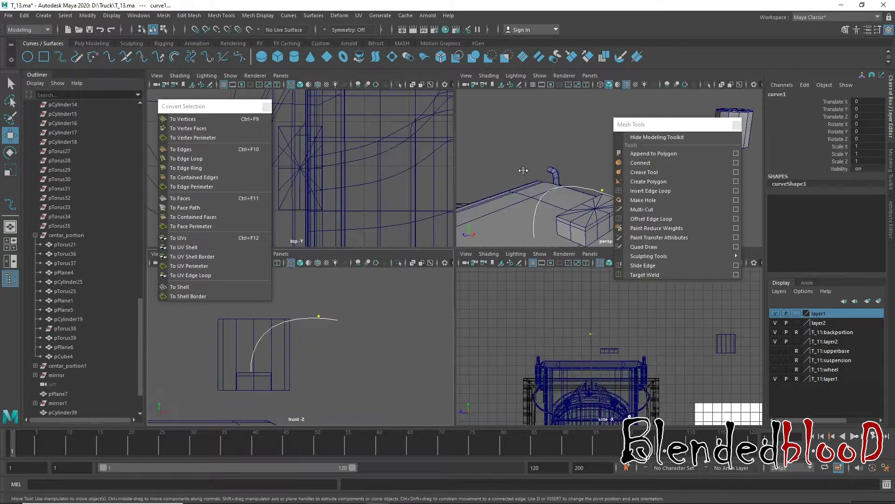
key(space)
scroll(536, 208, up, 3)
right_click(344, 242)
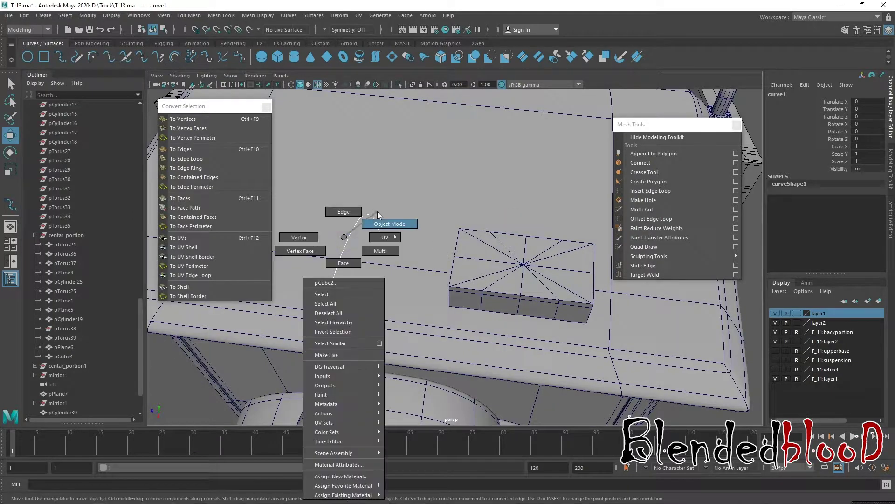
scroll(300, 160, down, 3)
scroll(300, 160, down, 2)
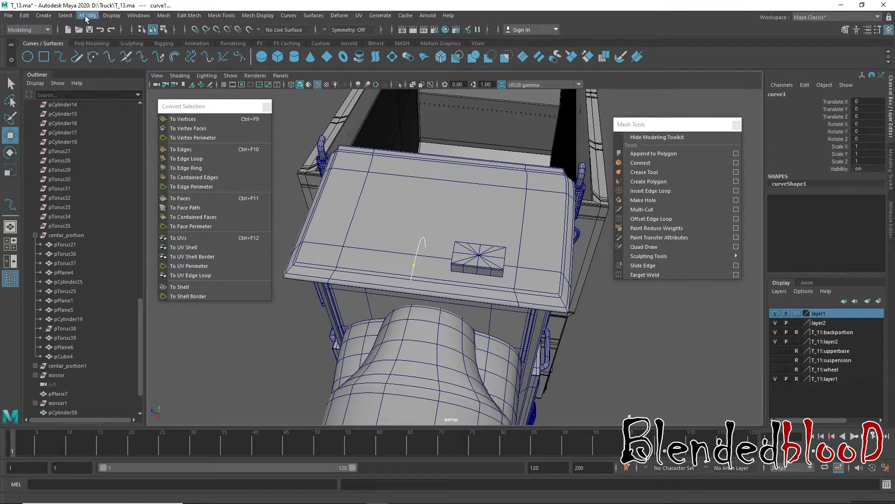
click(87, 15)
click(116, 83)
click(302, 127)
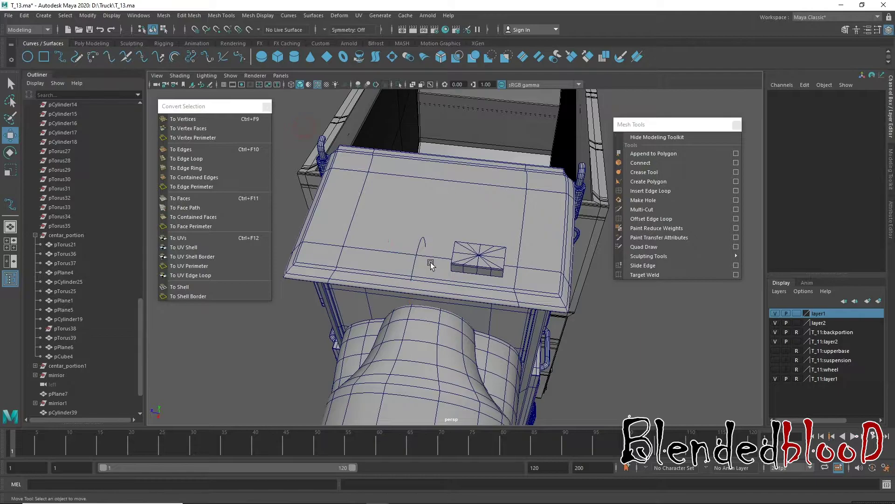
click(418, 254)
mouse_move(387, 259)
mouse_down()
mouse_move(437, 272)
mouse_move(418, 280)
mouse_up()
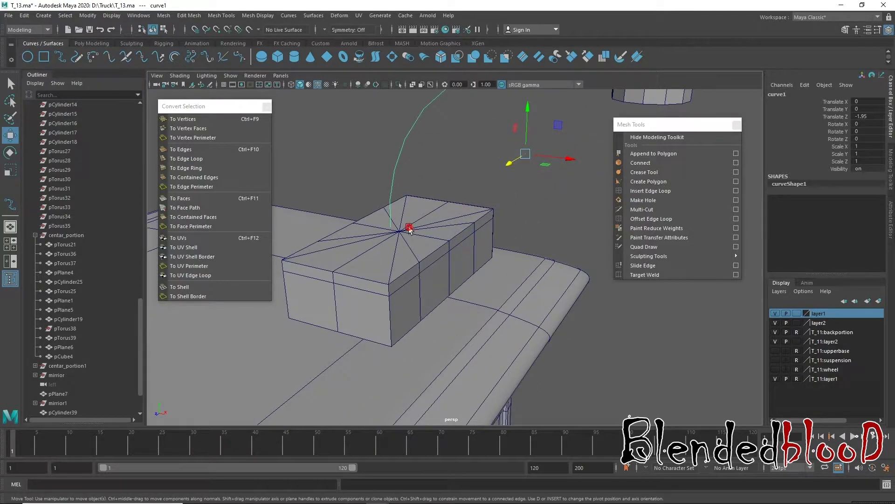
- Select the block's top faces via the centre vertex and add the curve to the selection
click(408, 229)
right_drag(396, 230, 397, 210)
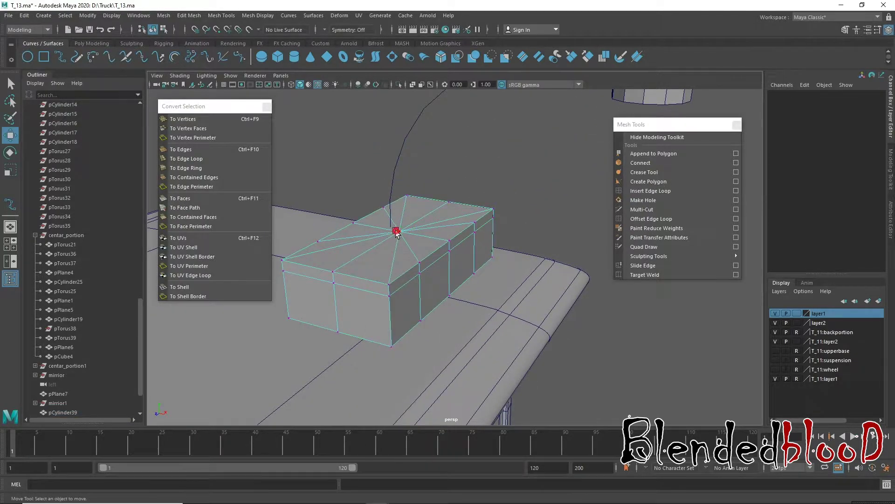
click(396, 232)
click(180, 198)
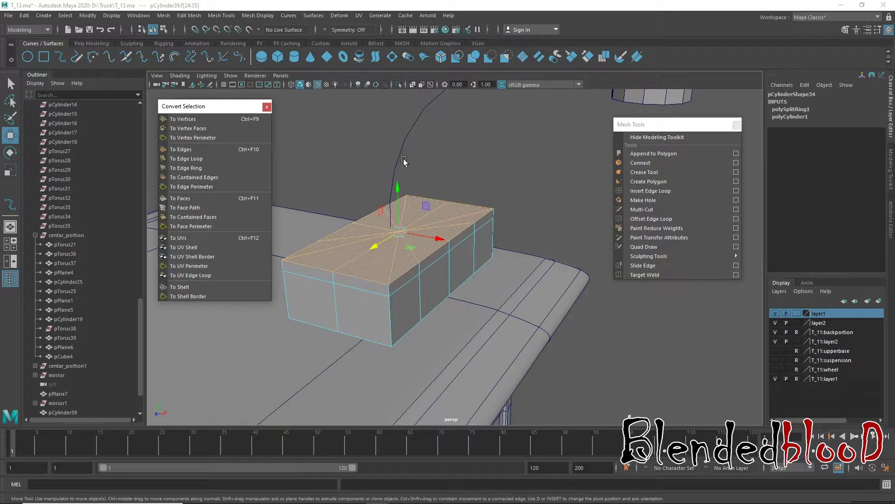
click(397, 159)
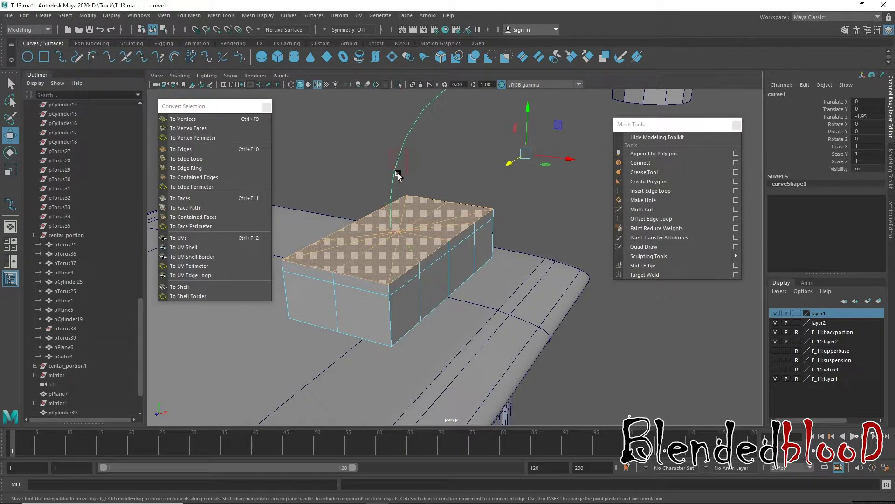
- Extrude the top faces along curve1 with 5 divisions and delete the end cap
click(92, 43)
click(397, 57)
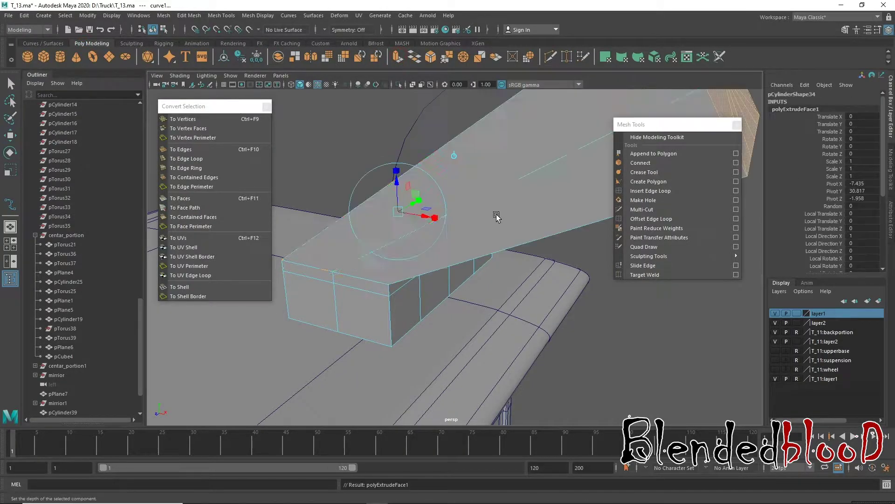
alt+right_drag(413, 131, 383, 133)
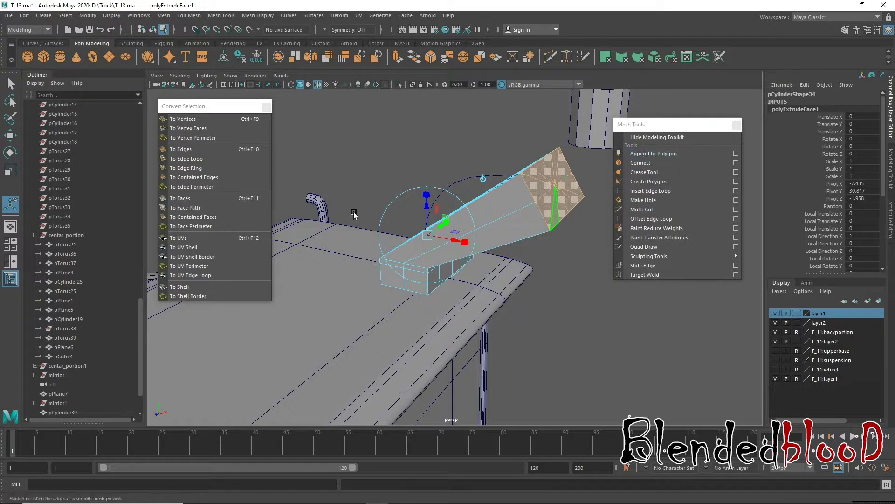
drag(649, 134, 728, 383)
click(657, 160)
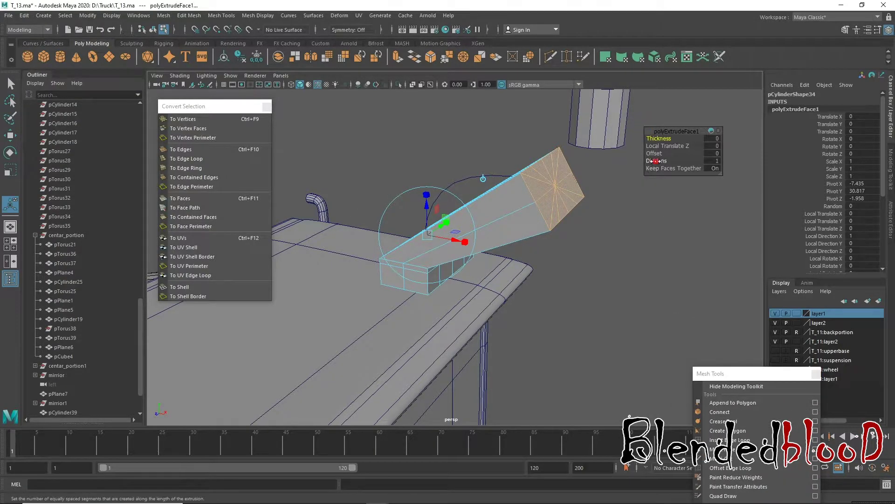
mouse_move(657, 160)
middle_down()
mouse_move(718, 169)
mouse_move(670, 172)
middle_up()
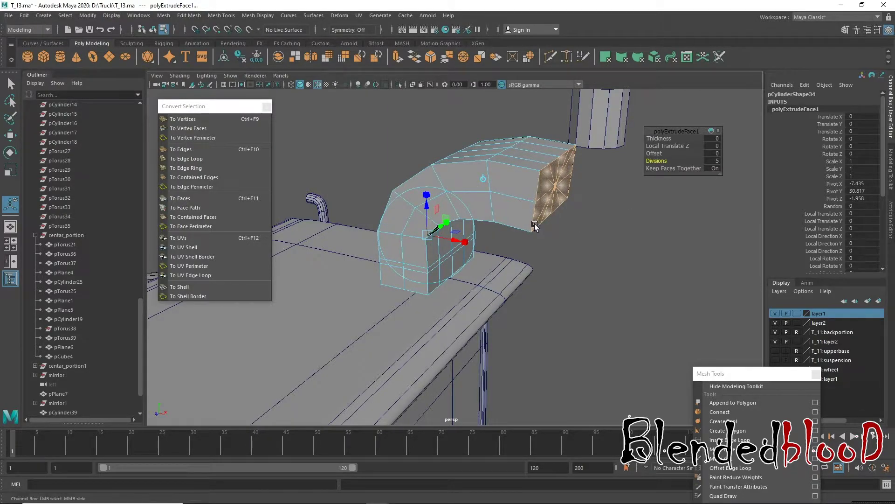
key(w)
mouse_move(551, 235)
alt+mouse_down()
mouse_move(517, 227)
mouse_move(493, 253)
alt+mouse_up()
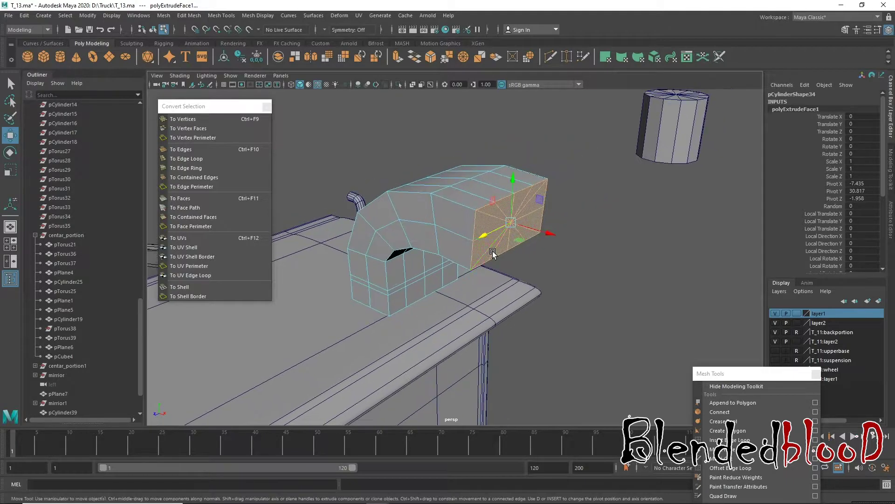
key(Delete)
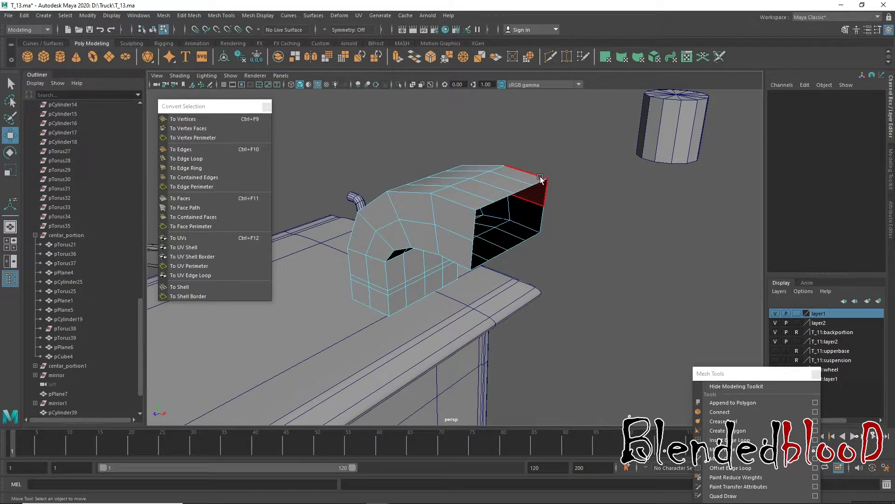
- Duplicate the duct mesh and move the copy forward in depth
right_drag(540, 178, 570, 166)
mouse_move(583, 199)
alt+mouse_down()
mouse_move(551, 223)
mouse_move(569, 202)
alt+mouse_up()
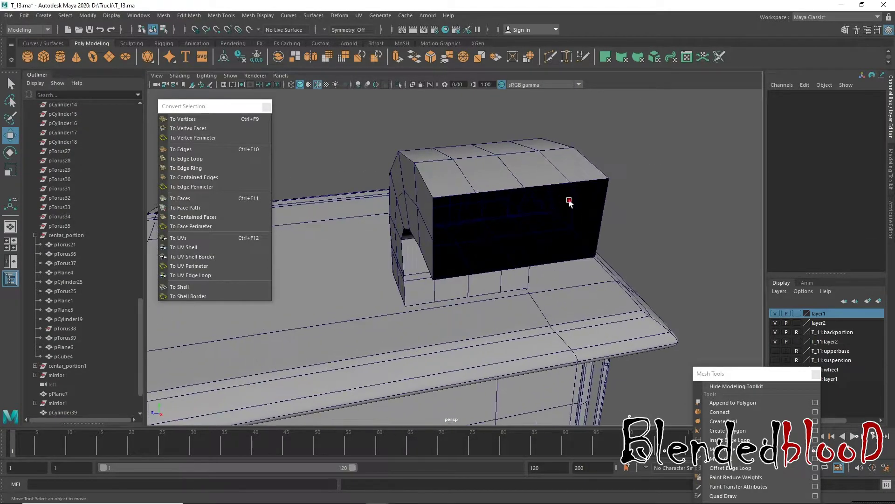
click(569, 202)
mouse_move(552, 245)
alt+mouse_down()
mouse_move(524, 210)
mouse_move(531, 208)
alt+mouse_up()
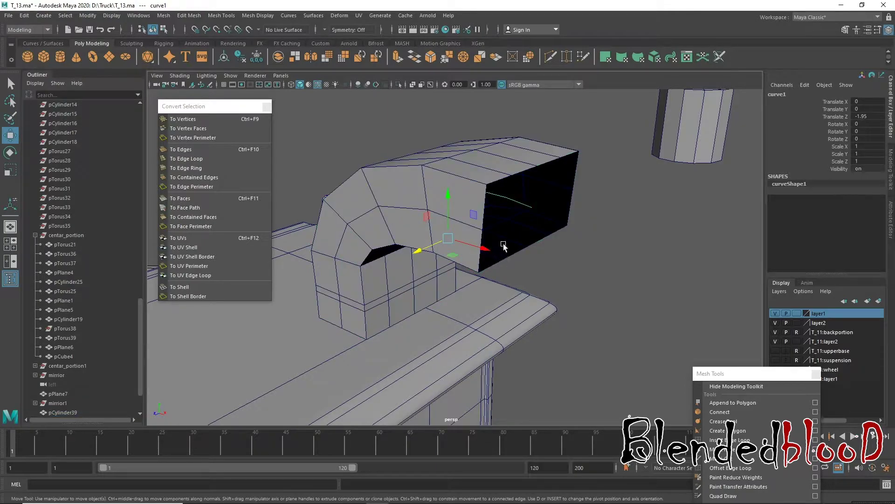
key(Delete)
key(ctrl+z)
click(453, 203)
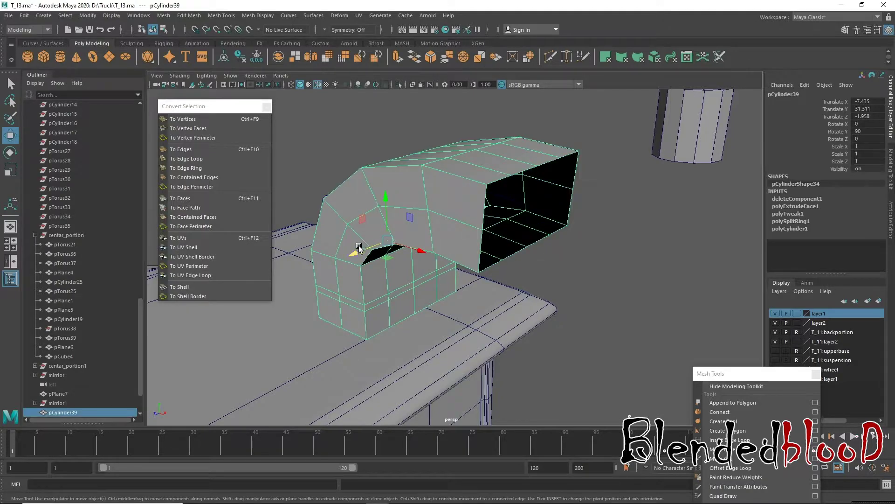
key(ctrl+d)
drag(353, 253, 190, 318)
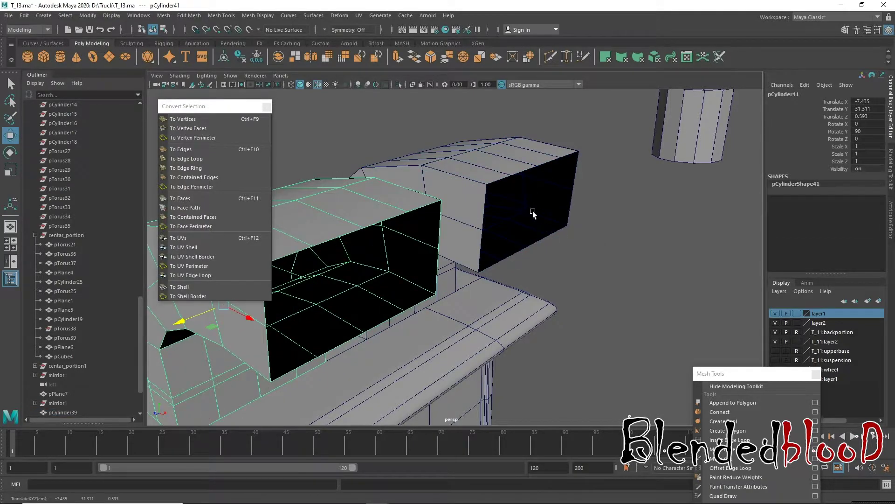
- Delete the leftover small box and the large block beside the duct
click(533, 213)
mouse_move(533, 214)
alt+mouse_down()
mouse_move(591, 256)
mouse_move(581, 251)
alt+mouse_up()
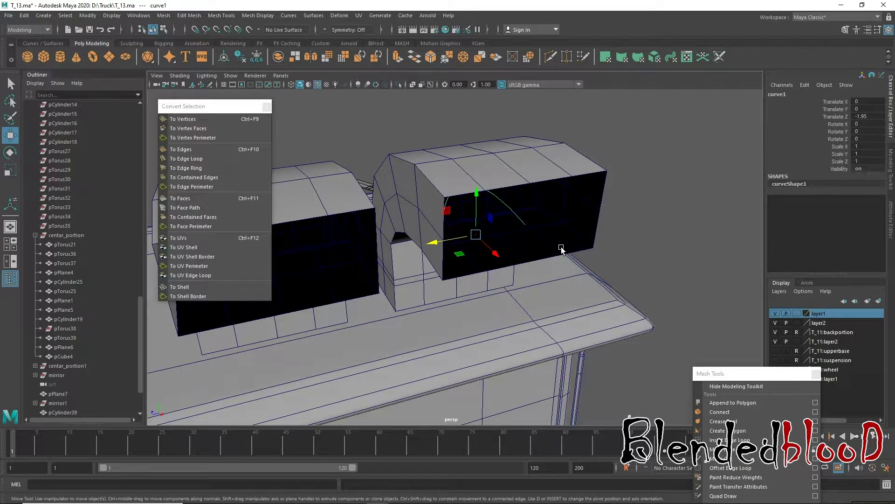
click(561, 247)
key(Delete)
click(489, 267)
key(Delete)
- Frame pCylinder41 and select an edge on its open mouth in Edge mode
click(366, 276)
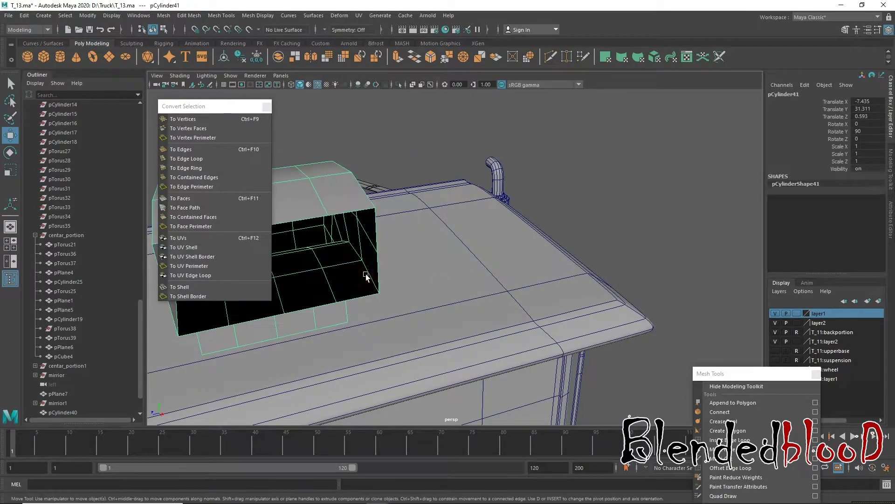
key(f)
mouse_move(460, 248)
alt+mouse_down()
mouse_move(478, 253)
mouse_move(423, 238)
alt+mouse_up()
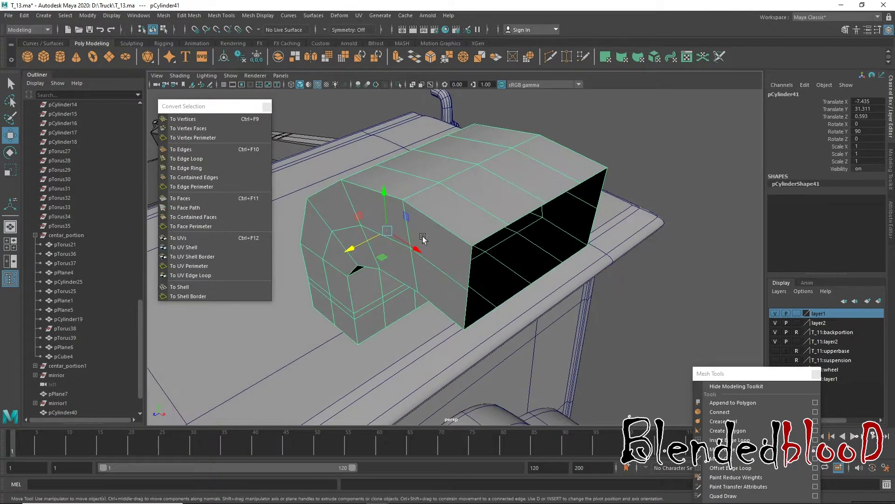
click(19, 18)
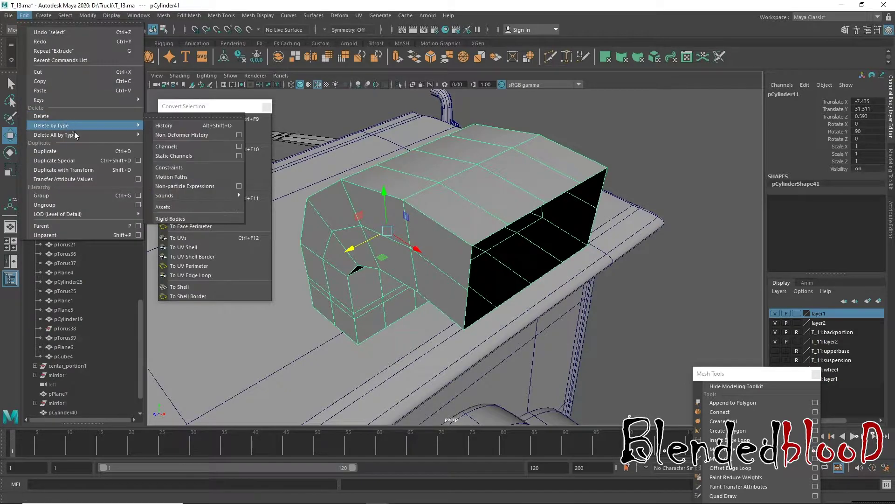
click(563, 245)
right_drag(545, 201, 544, 182)
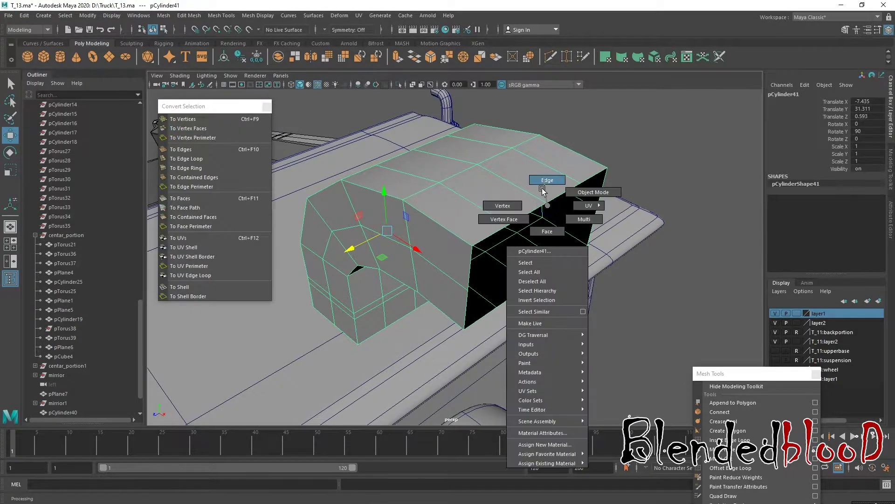
click(563, 193)
alt+drag(494, 252, 499, 242)
- Scale the duct's mouth edge down to 0.941 with soft selection falloff on
click(498, 241)
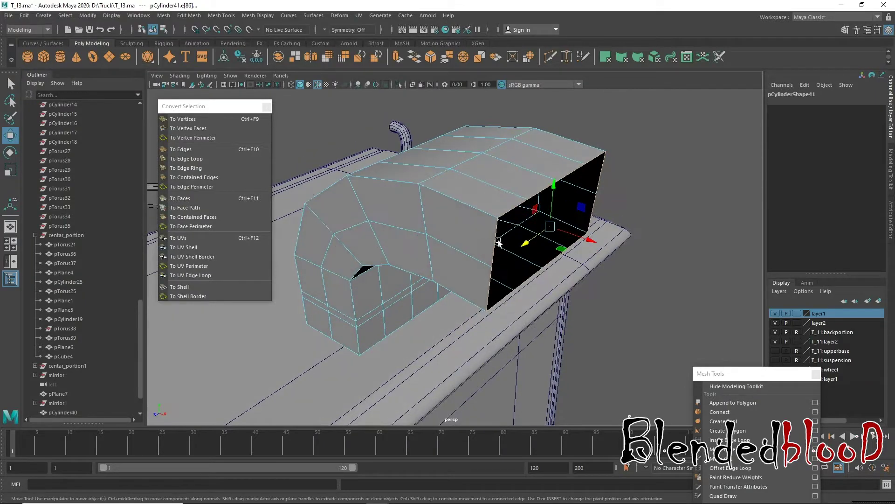
key(b)
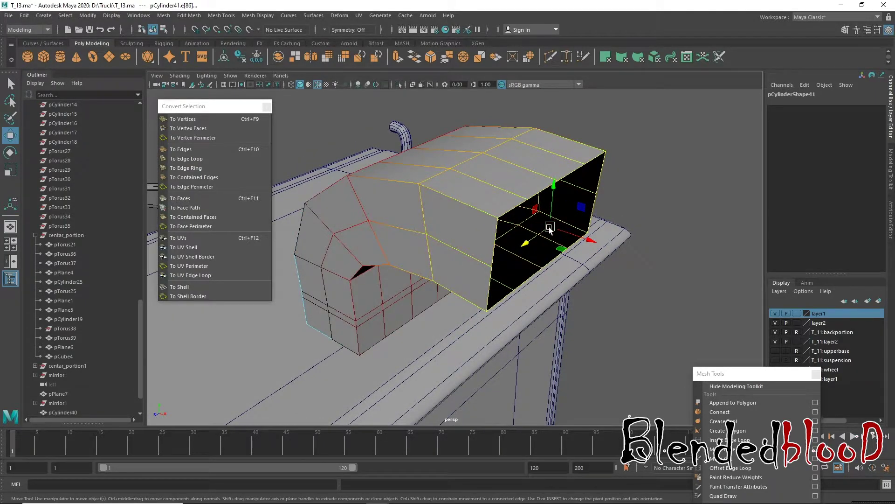
key(b)
key(r)
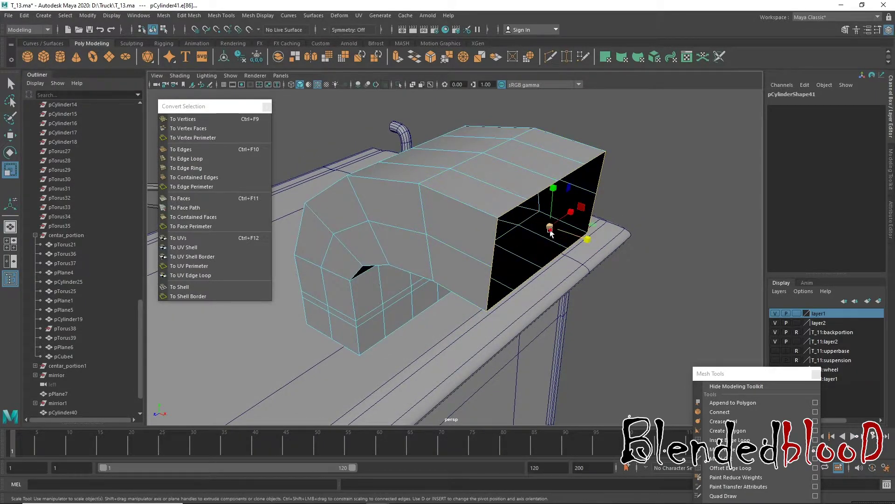
drag(552, 232, 541, 233)
key(ctrl+z)
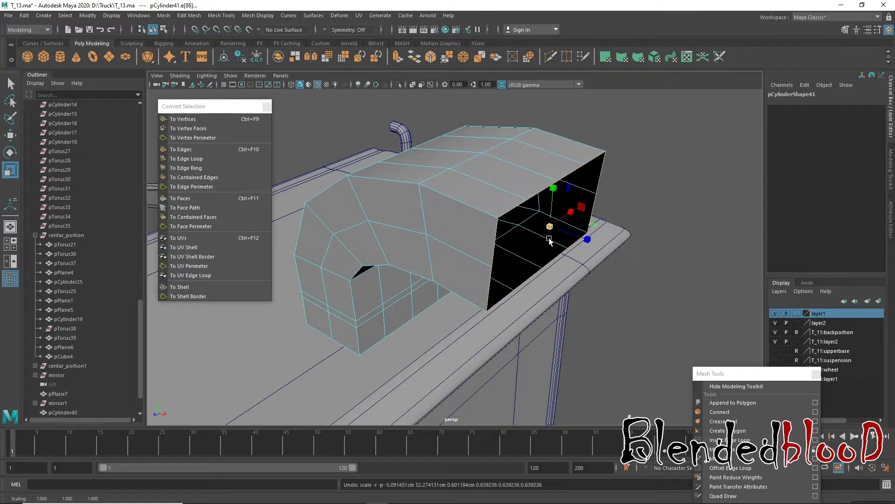
key(b)
mouse_move(549, 228)
mouse_down()
mouse_move(524, 219)
mouse_move(494, 254)
mouse_move(396, 260)
mouse_up()
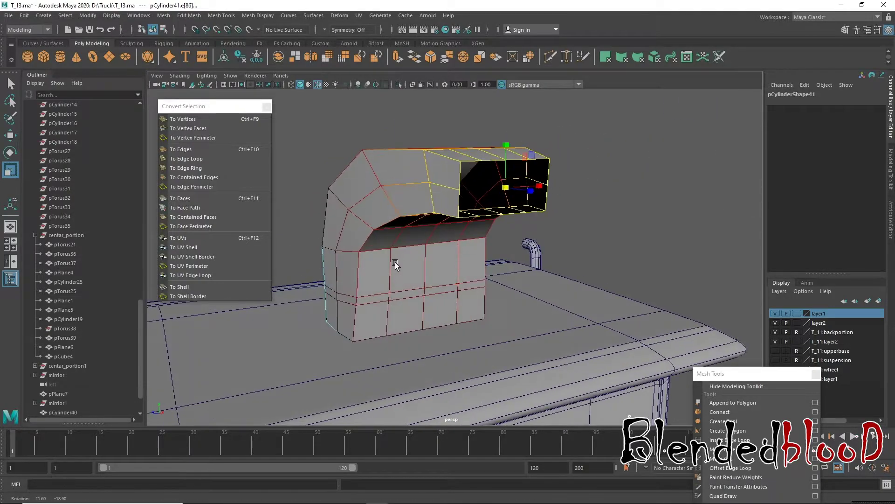
- Select the lower band of duct faces in Face mode
right_drag(391, 235, 391, 199)
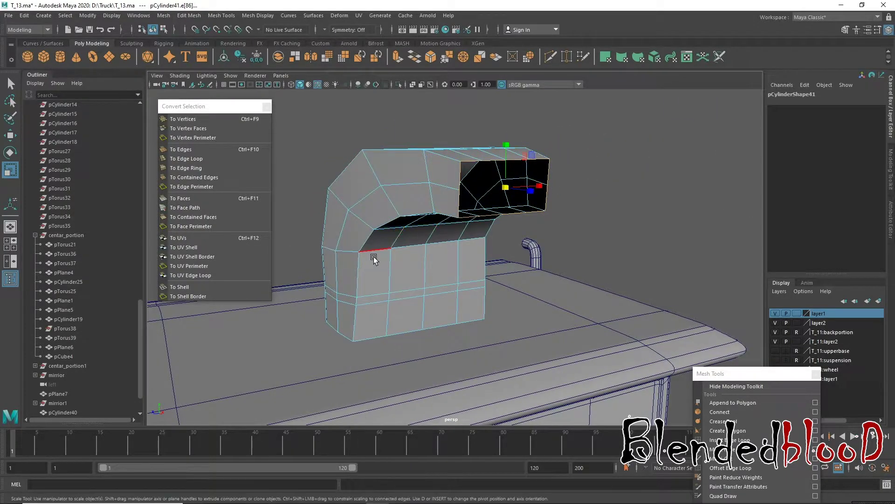
click(375, 253)
mouse_move(375, 252)
alt+mouse_down()
mouse_move(374, 229)
mouse_move(402, 248)
alt+mouse_up()
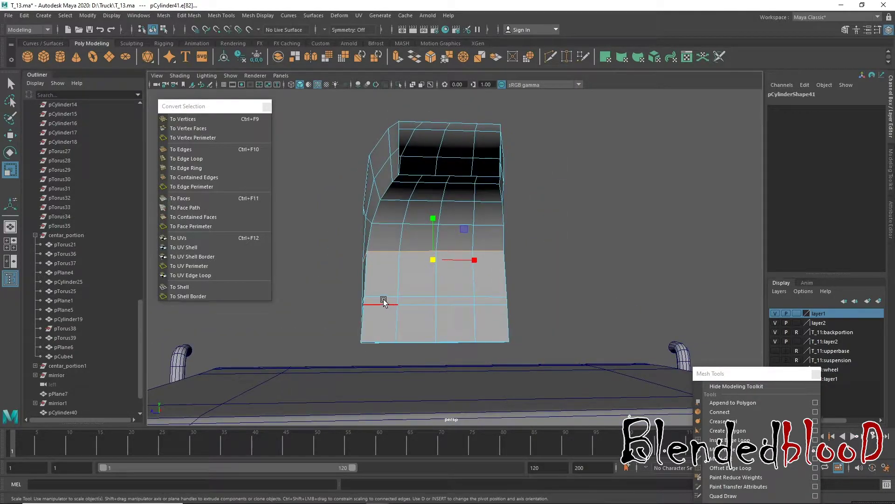
right_drag(380, 240, 382, 261)
drag(557, 359, 332, 304)
mouse_move(332, 248)
alt+mouse_down()
mouse_move(443, 320)
mouse_move(346, 273)
alt+mouse_up()
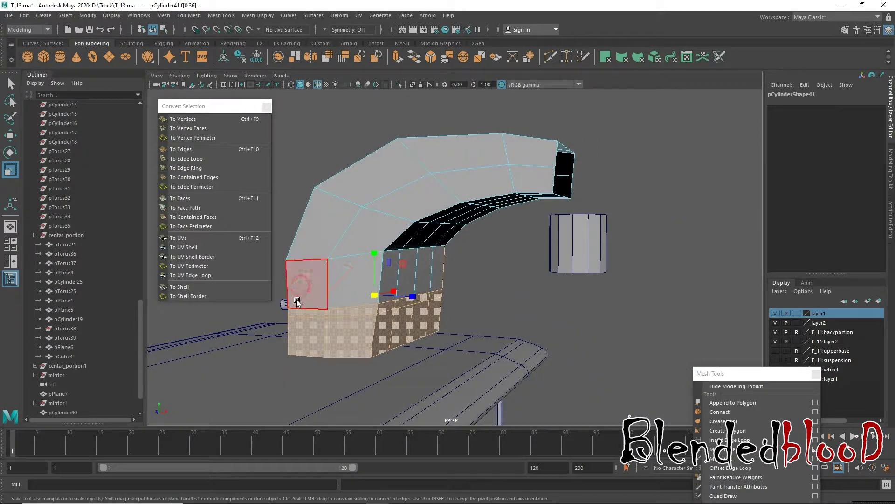
alt+drag(289, 296, 475, 309)
- Extrude the lower duct faces twice and scale the second extrusion out to 1.464
shift+click(430, 321)
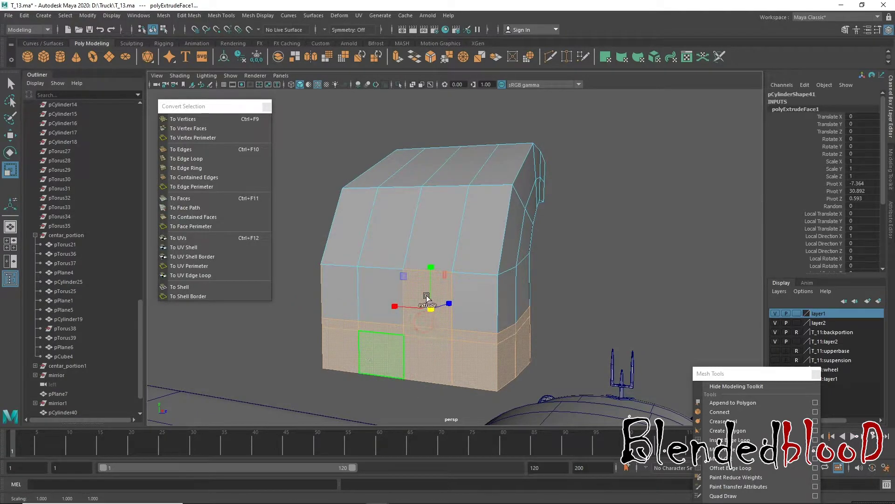
alt+drag(334, 334, 561, 265)
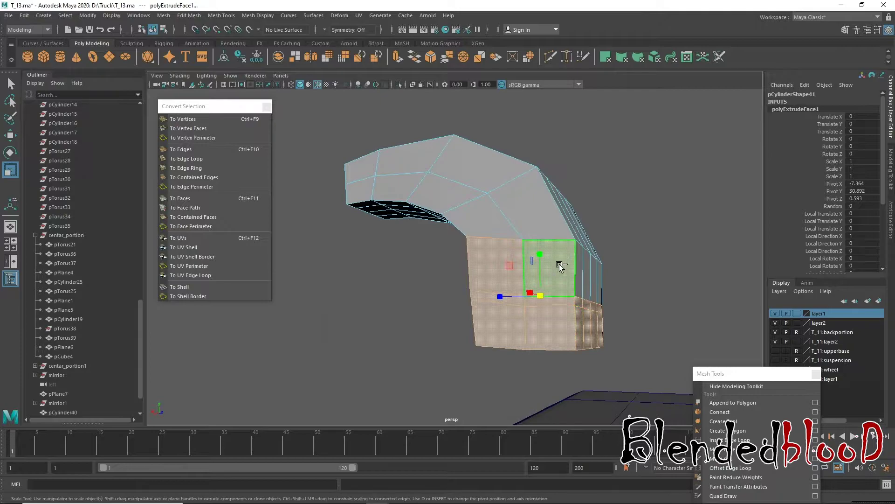
alt+drag(497, 253, 573, 335)
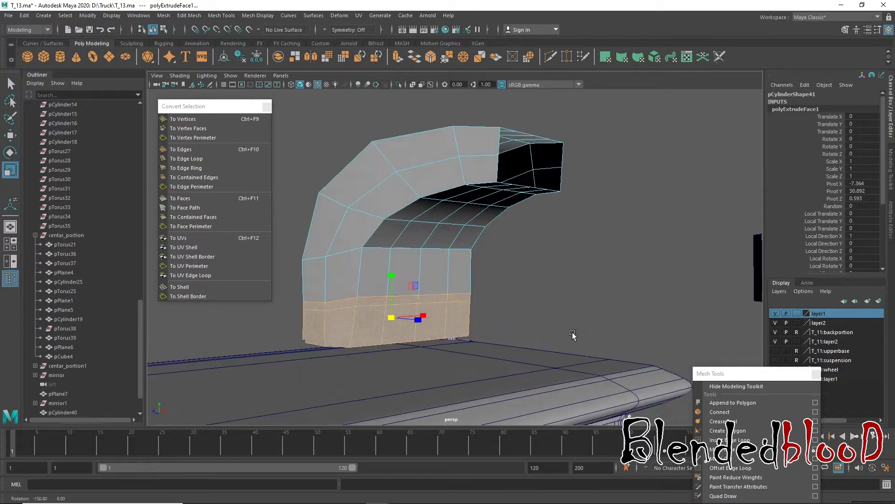
mouse_move(391, 328)
alt+mouse_down()
mouse_move(376, 340)
mouse_move(407, 306)
alt+mouse_up()
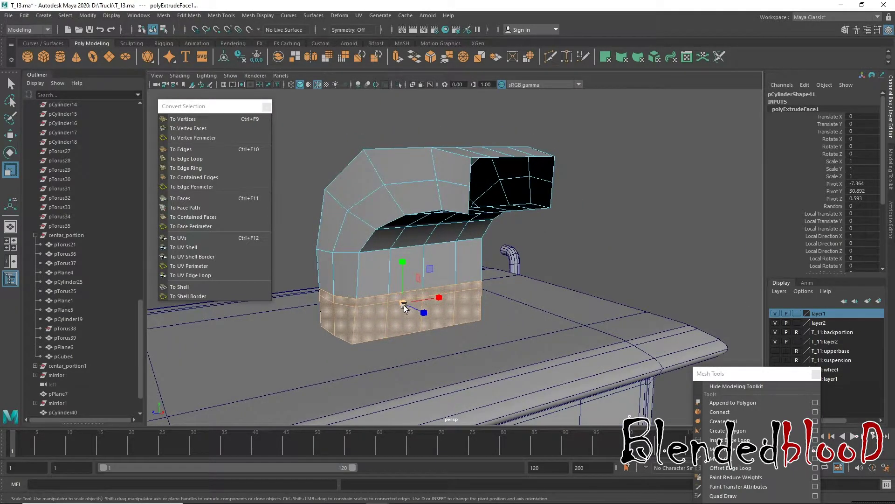
key(ctrl+e)
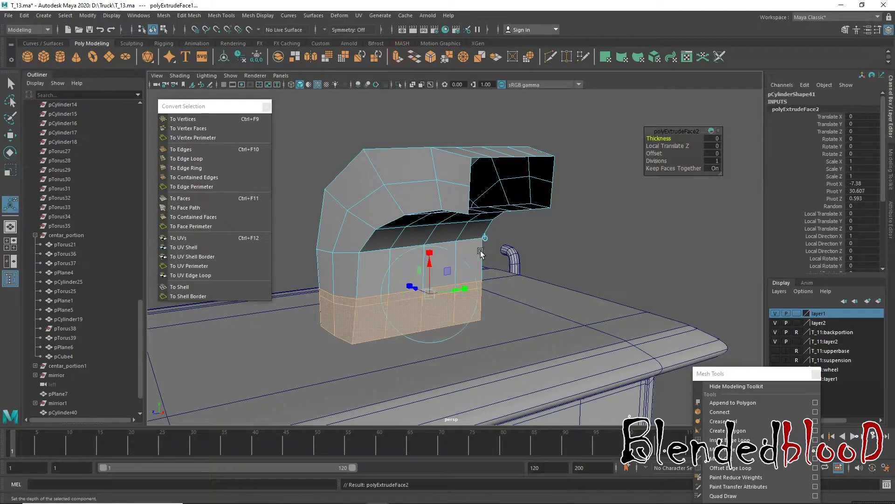
key(r)
drag(426, 302, 436, 335)
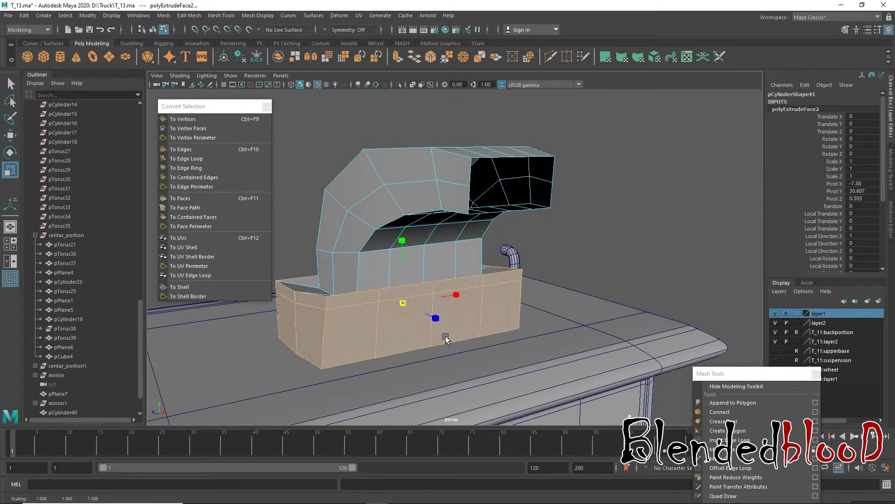
- In the front view, select base vertices and flatten them to one height
key(w)
key(space)
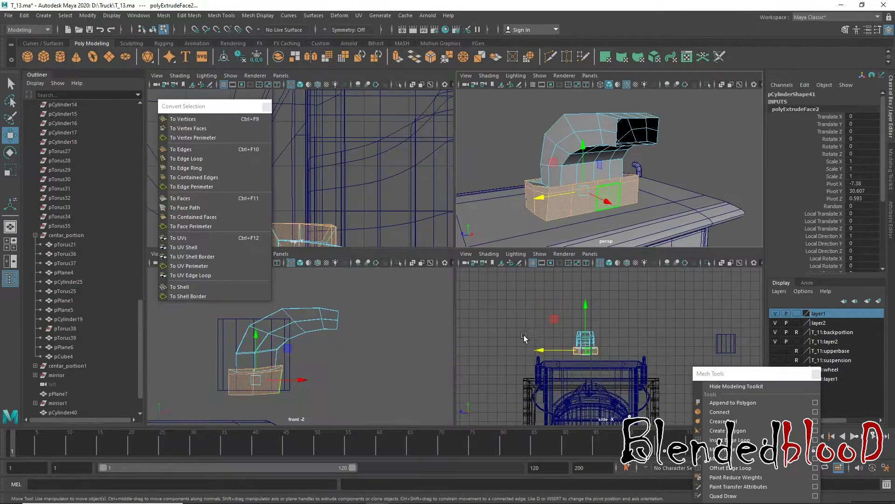
key(space)
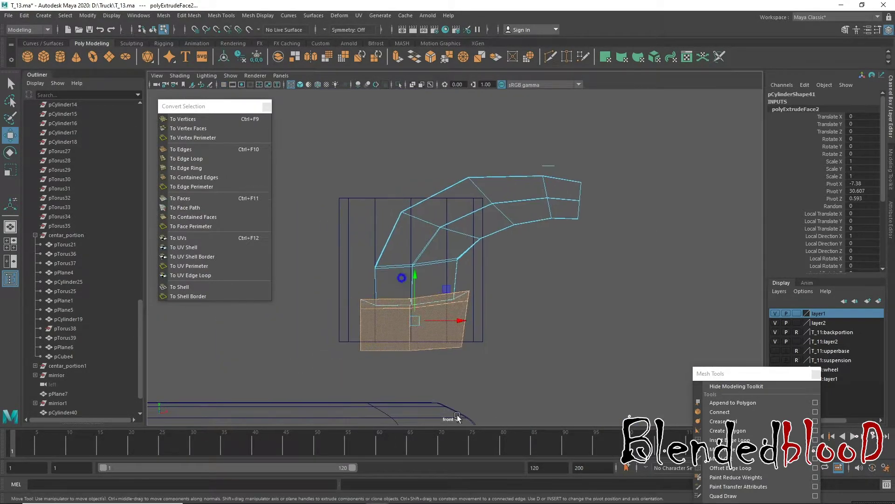
scroll(390, 330, up, 5)
scroll(389, 330, up, 3)
right_drag(422, 236, 373, 242)
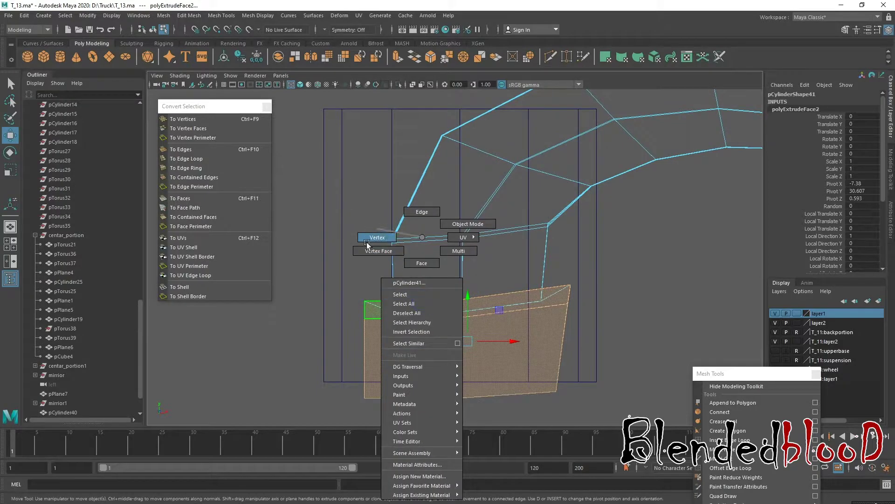
drag(409, 333, 539, 316)
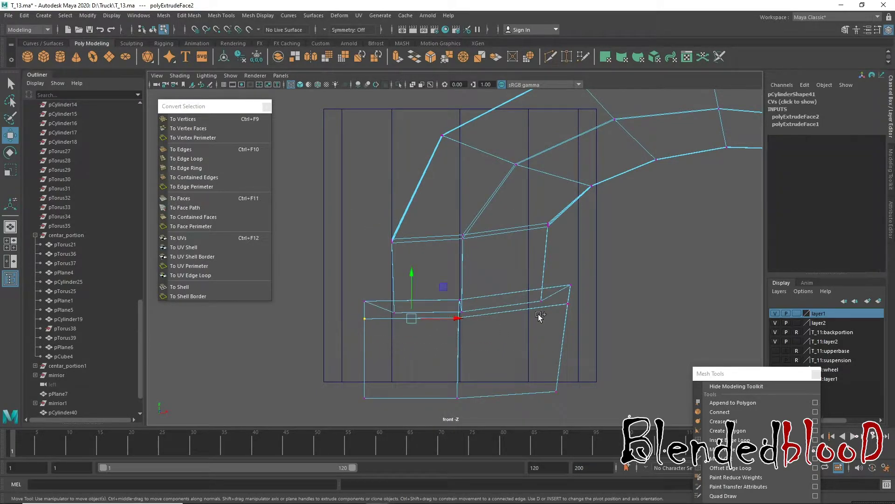
shift+click(563, 300)
key(r)
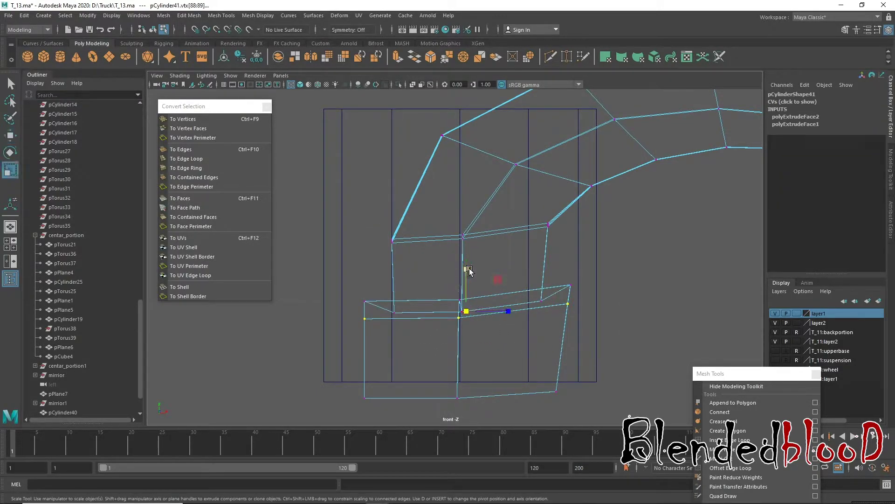
drag(466, 269, 485, 343)
- Flatten the base's bottom edge and the junction vertices onto horizontal lines
drag(315, 354, 689, 424)
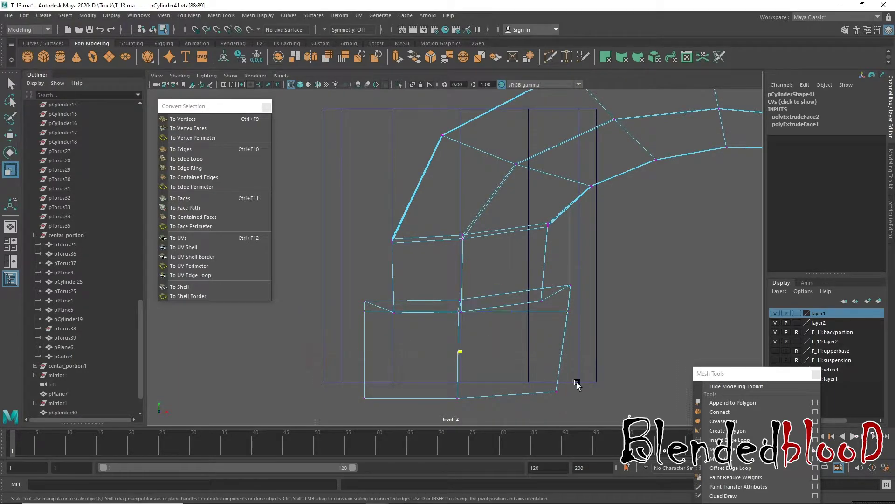
drag(460, 353, 513, 323)
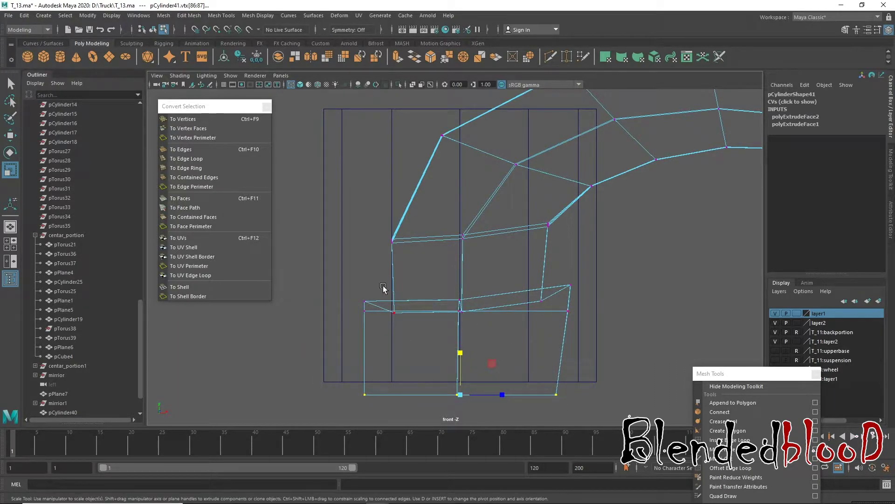
alt+right_drag(426, 303, 548, 350)
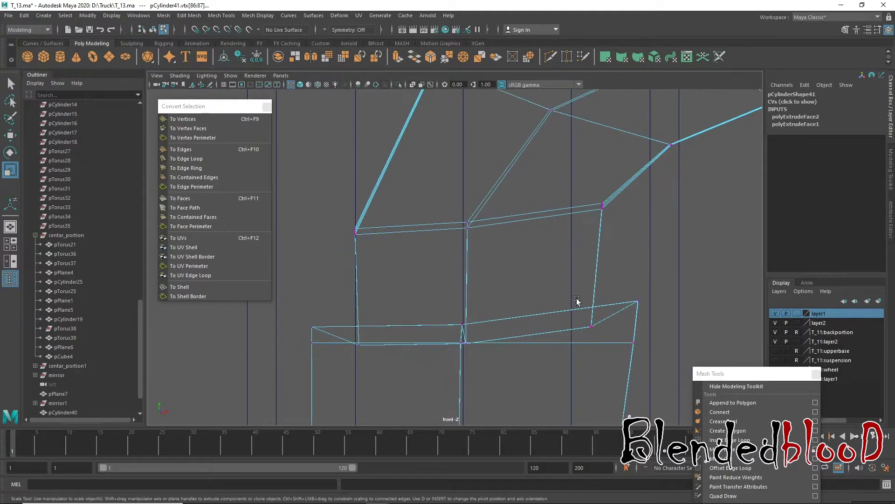
mouse_move(276, 302)
mouse_down()
mouse_move(545, 334)
mouse_move(648, 294)
mouse_up()
drag(550, 271, 513, 368)
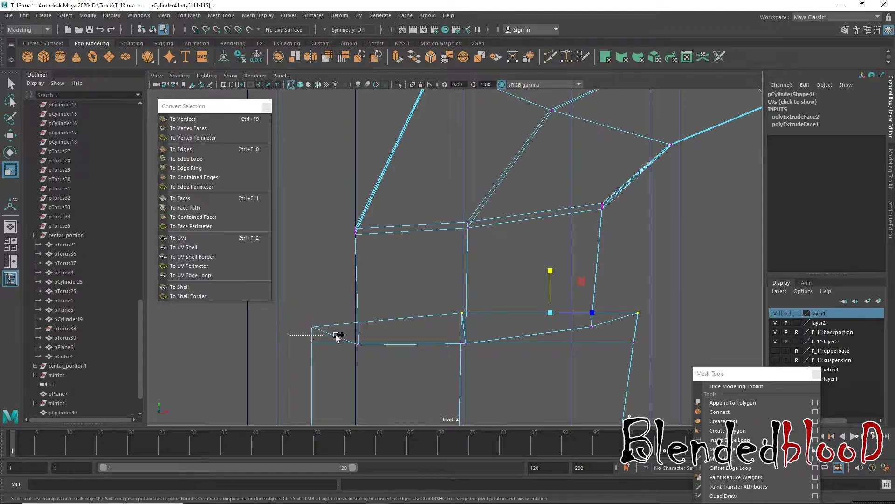
shift+drag(289, 322, 337, 335)
drag(476, 276, 474, 319)
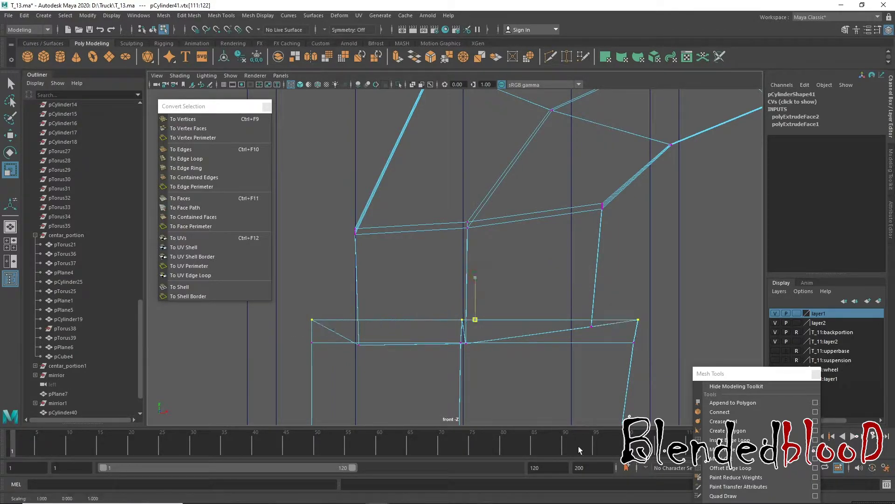
drag(411, 355, 576, 380)
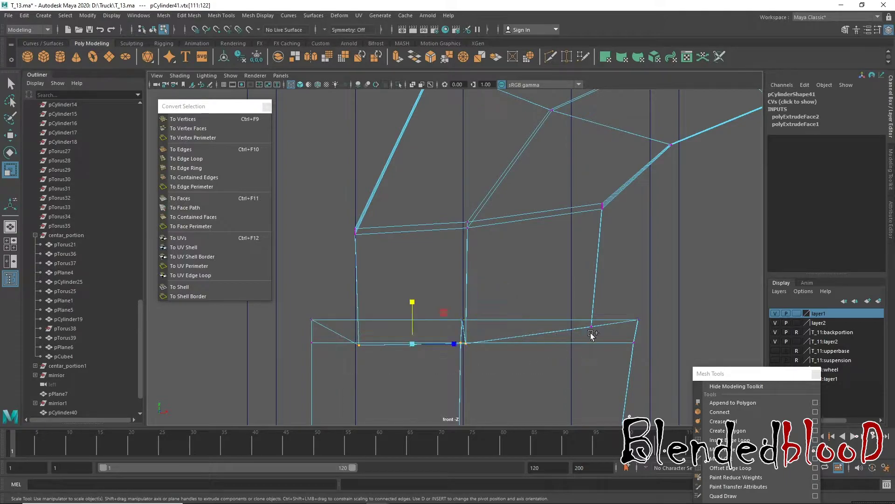
shift+click(589, 331)
drag(476, 295, 476, 336)
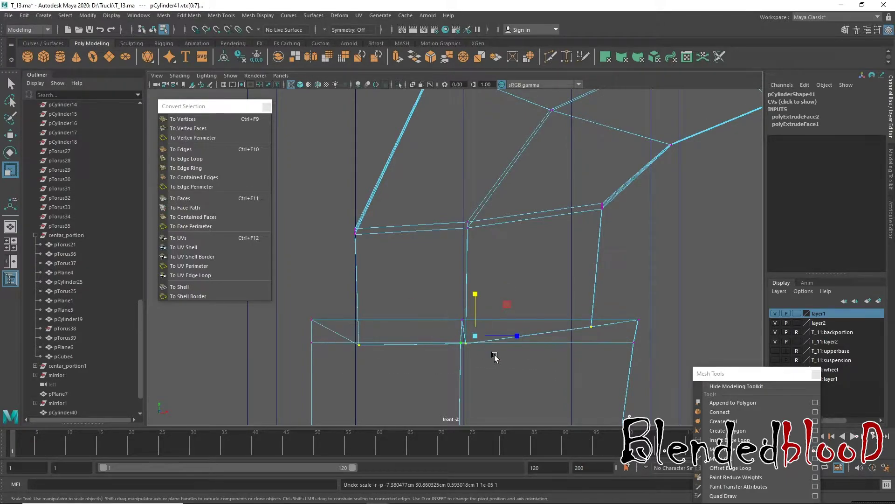
- Flatten the duct's base vertex ring and raise it slightly above the block
click(461, 336)
scroll(401, 369, up, 2)
alt+middle_drag(391, 381, 424, 284)
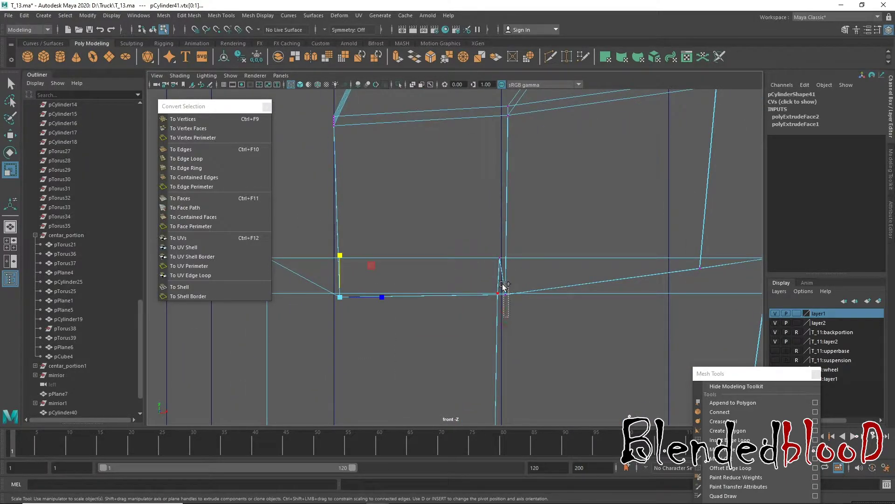
shift+drag(502, 283, 502, 282)
alt+middle_drag(651, 282, 569, 312)
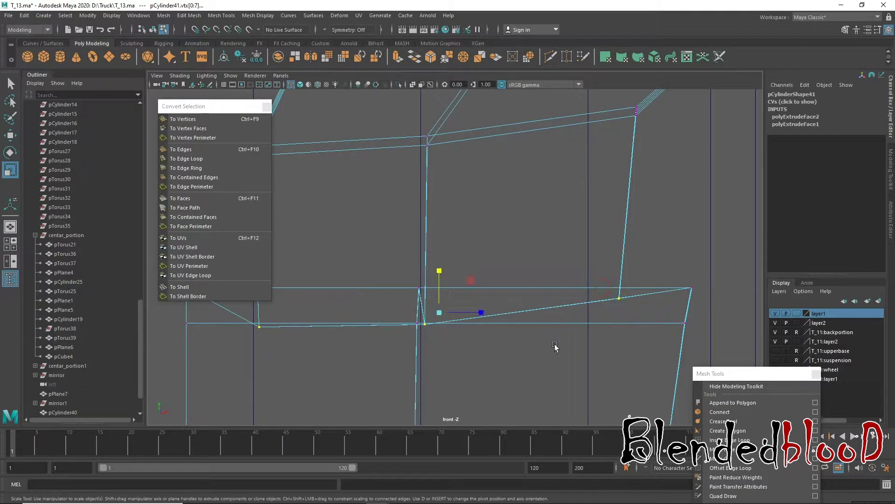
scroll(438, 276, down, 3)
scroll(436, 272, up, 3)
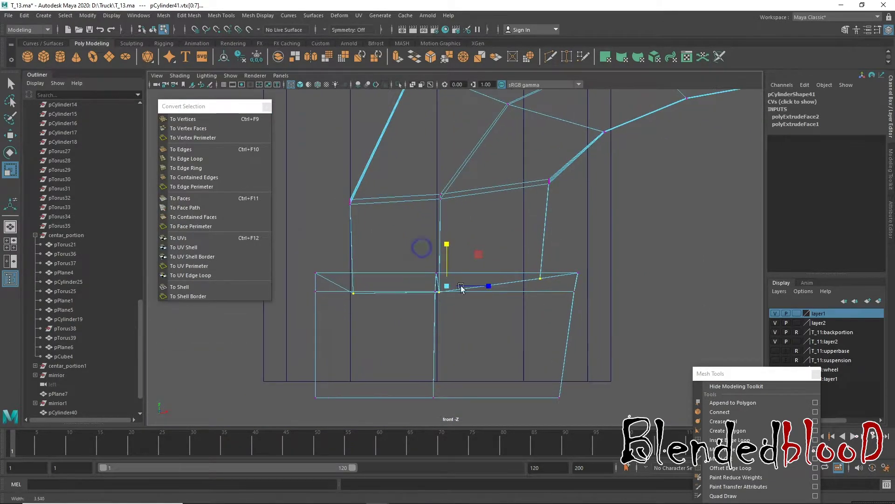
scroll(422, 247, up, 2)
drag(449, 245, 448, 277)
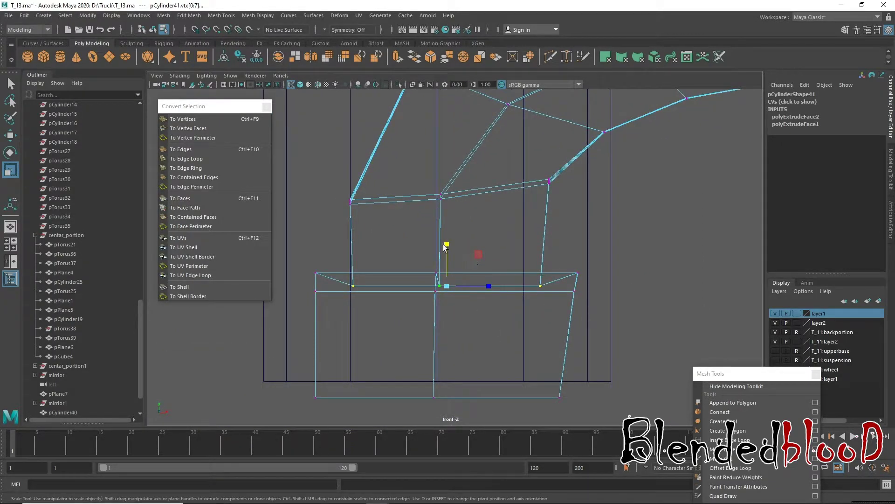
key(w)
drag(447, 244, 449, 231)
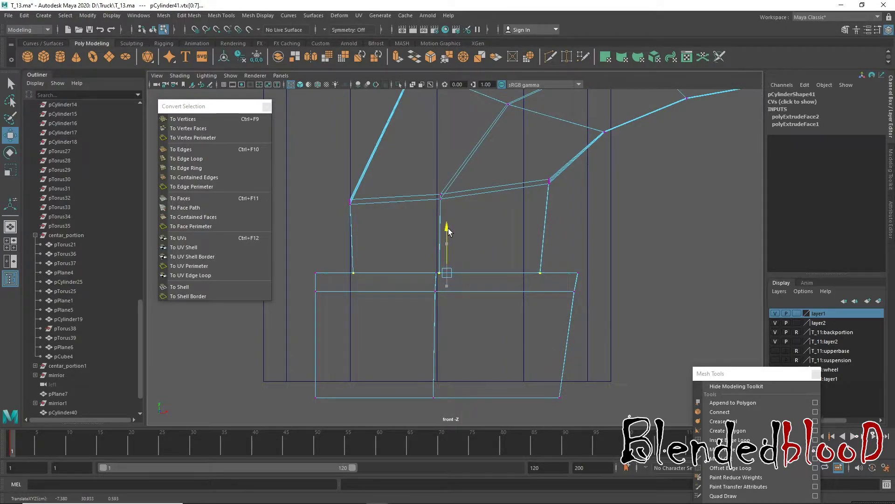
drag(449, 229, 449, 228)
- Straighten the block's right and middle vertex columns into vertical lines
scroll(597, 314, down, 5)
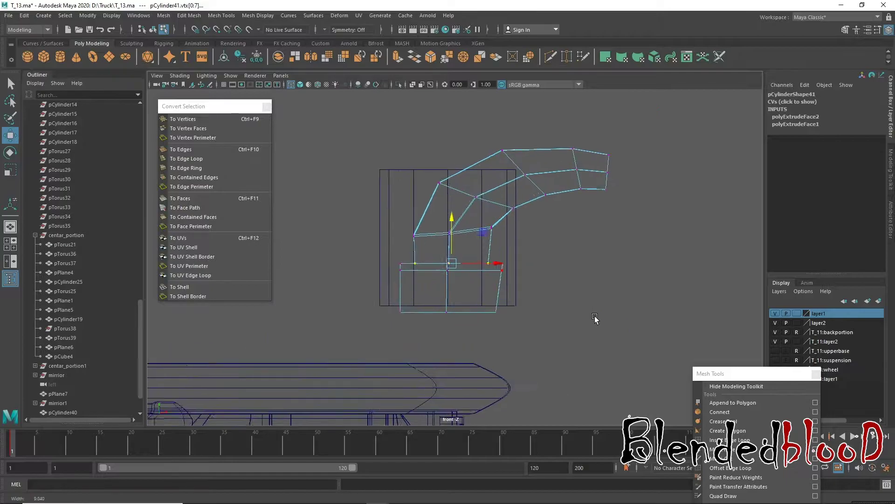
scroll(559, 322, up, 4)
click(538, 361)
drag(586, 370, 593, 371)
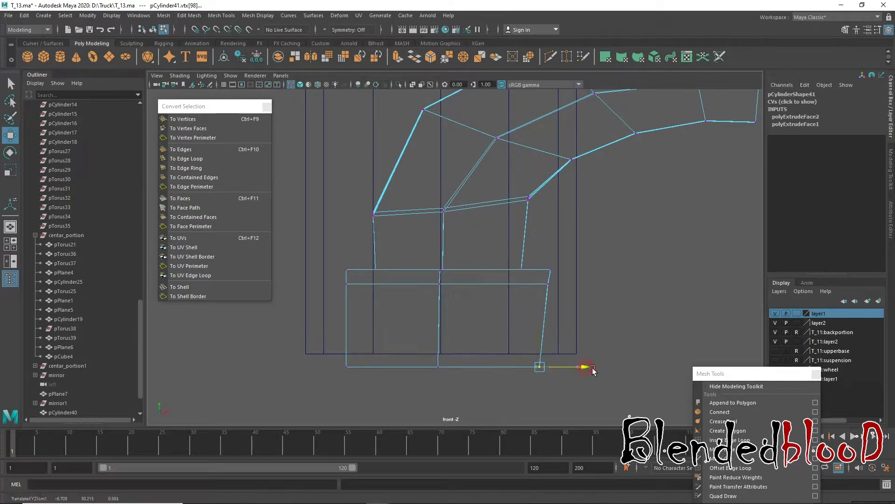
drag(540, 270, 603, 369)
key(r)
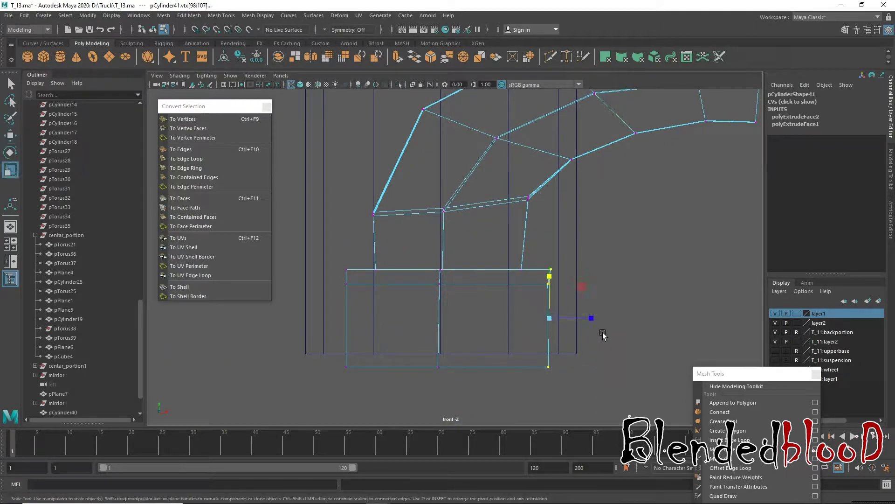
drag(578, 325, 327, 363)
drag(412, 258, 475, 373)
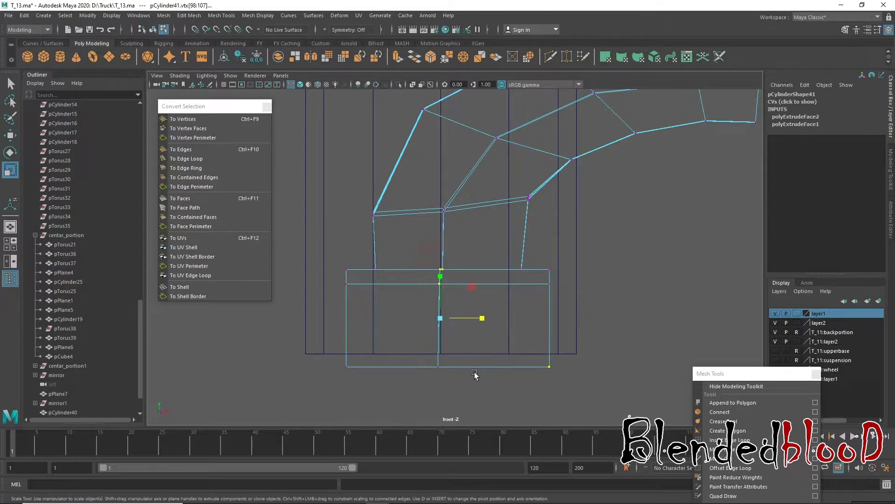
drag(480, 321, 353, 336)
drag(336, 258, 406, 373)
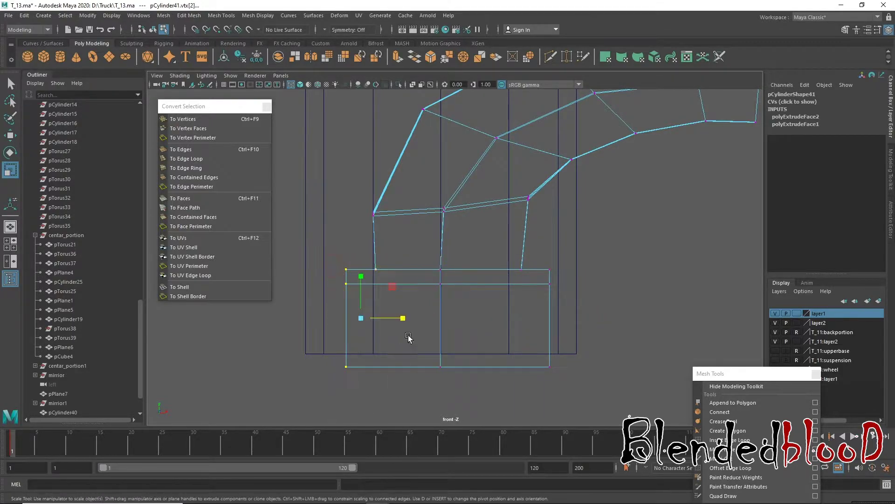
click(404, 334)
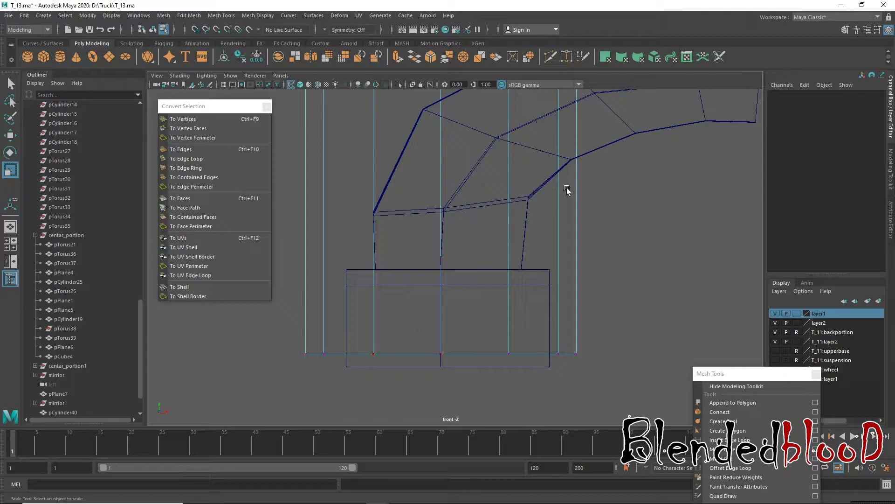
- Switch to perspective and preview the duct as a smoothed mesh to inspect it
key(space)
key(space)
click(406, 239)
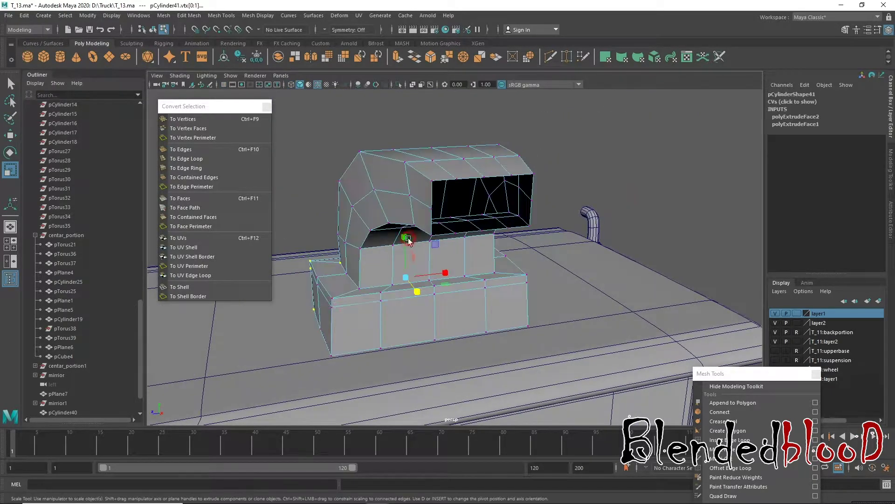
key(w)
key(3)
right_drag(443, 182, 492, 189)
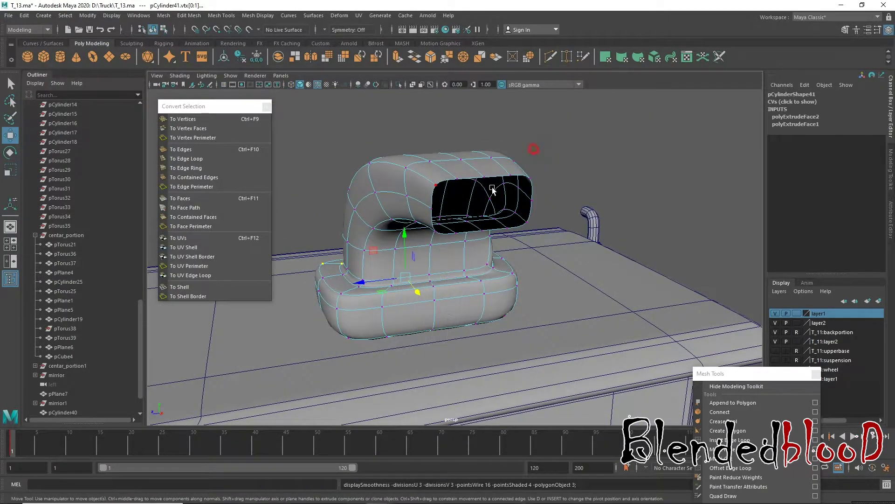
click(492, 188)
alt+drag(492, 189, 446, 252)
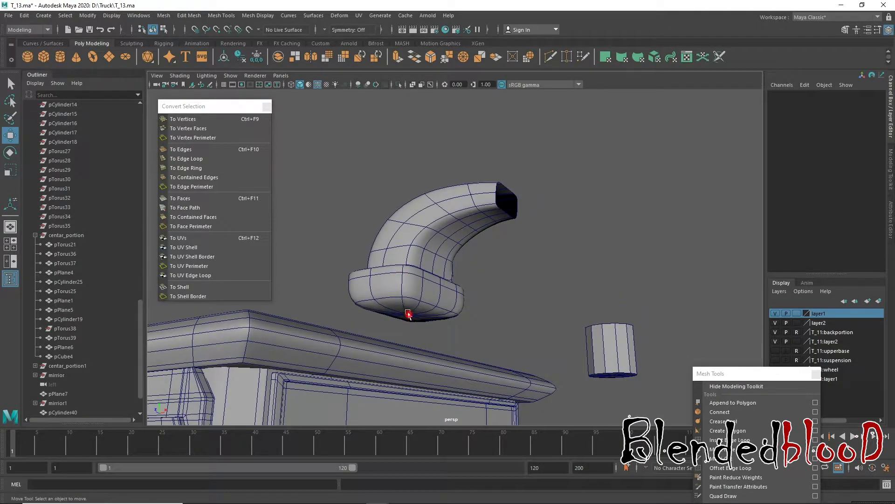
alt+drag(408, 315, 406, 310)
- Check the block's underside by converting a vertex selection to faces, then clear it
right_drag(405, 250, 364, 250)
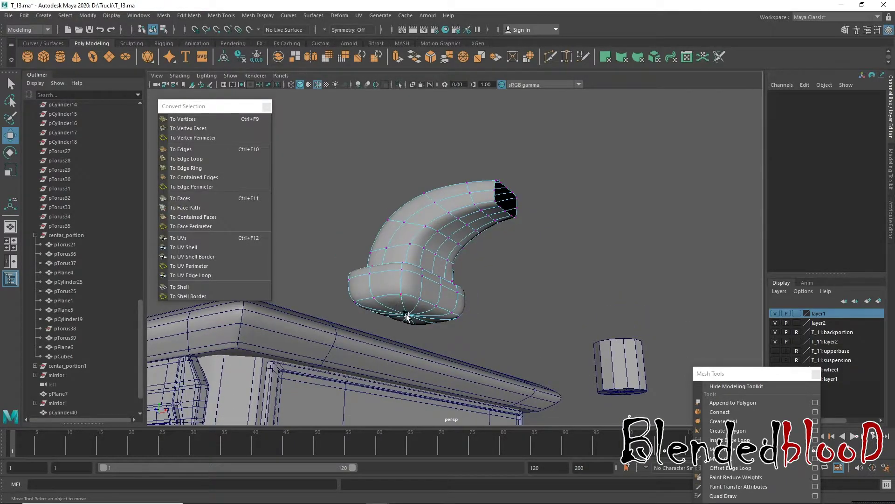
click(406, 317)
click(185, 199)
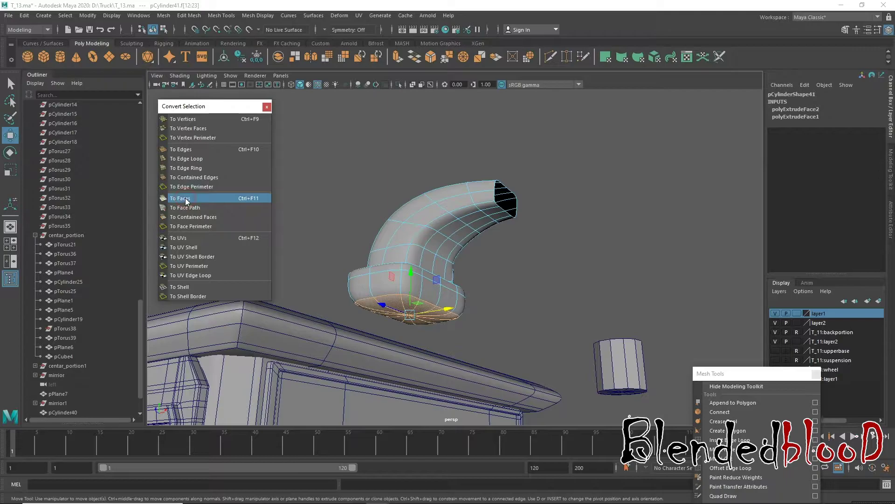
click(317, 233)
mouse_move(449, 273)
alt+mouse_down()
mouse_move(459, 280)
mouse_move(450, 287)
alt+mouse_up()
scroll(466, 261, down, 5)
- Toggle the four-panel layout and zoom in on the duct in perspective
key(space)
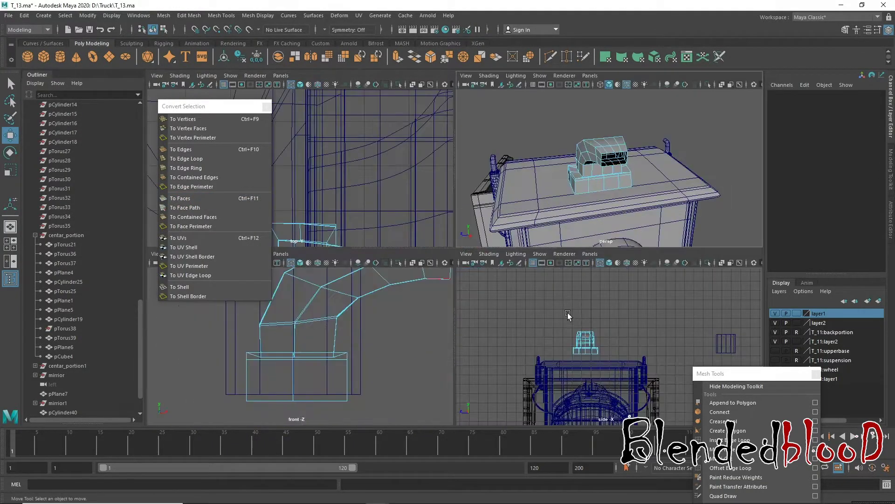
key(space)
key(space)
scroll(573, 375, up, 4)
scroll(587, 361, up, 3)
scroll(606, 345, up, 3)
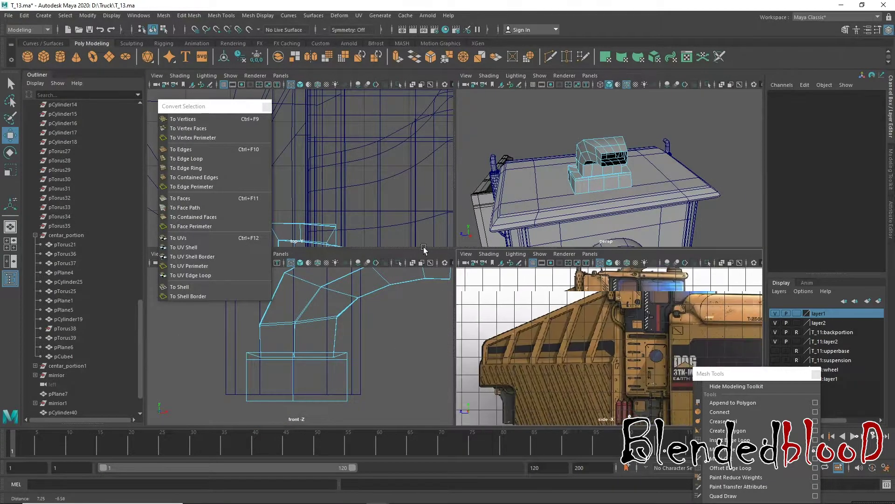
scroll(608, 323, down, 3)
scroll(608, 324, down, 3)
- Stretch pCylinder41 wider along X to Scale X 1.613
key(space)
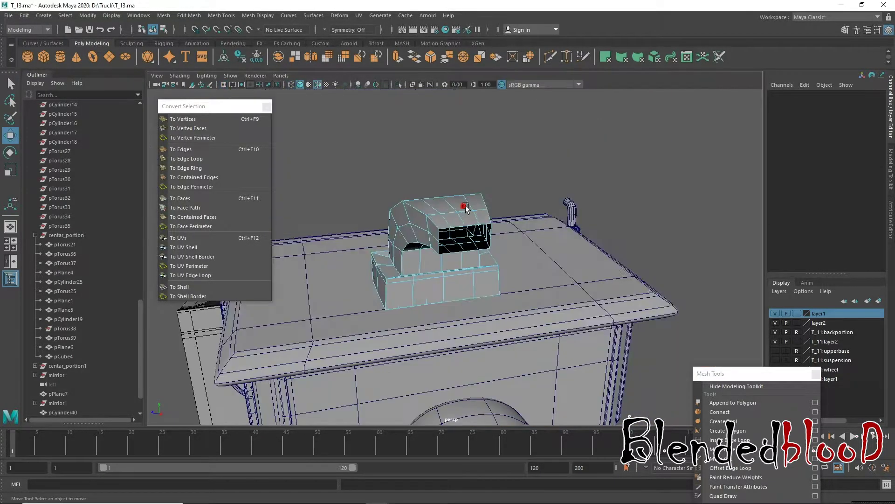
mouse_move(465, 207)
alt+mouse_down()
mouse_move(537, 260)
mouse_move(468, 187)
mouse_move(447, 216)
mouse_move(519, 252)
alt+mouse_up()
right_click(467, 186)
click(466, 162)
click(455, 222)
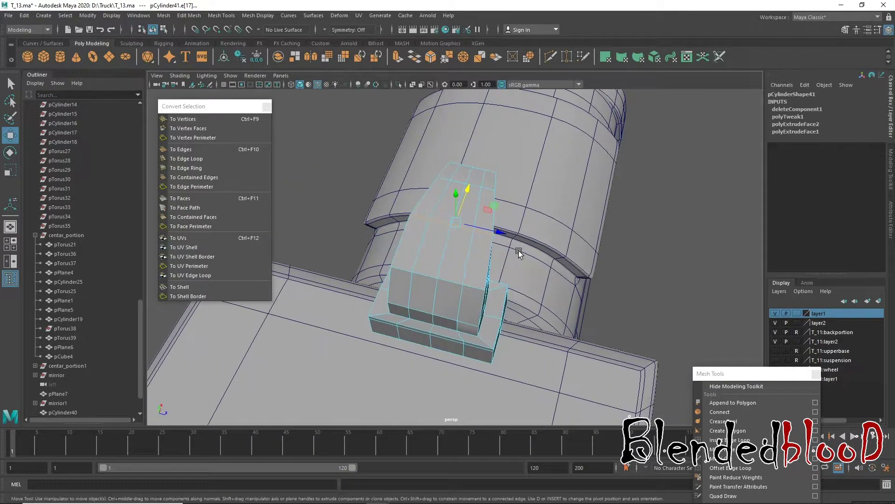
right_drag(468, 270, 501, 276)
key(r)
drag(403, 285, 370, 279)
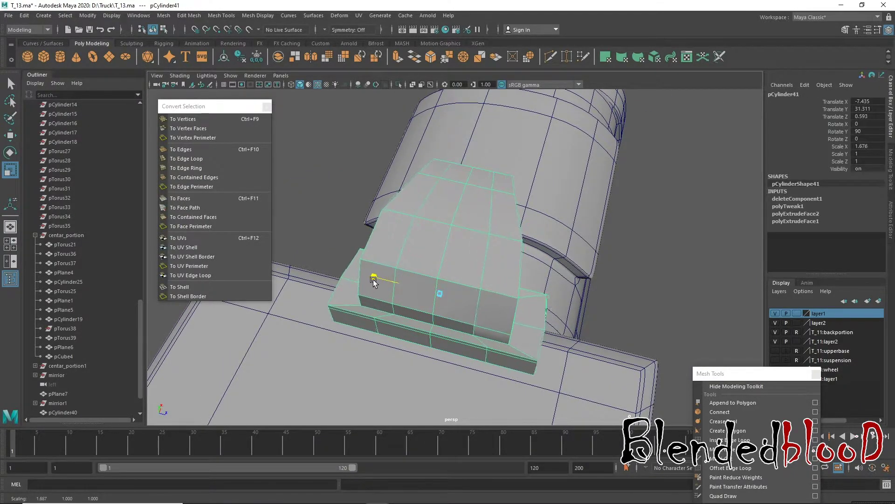
- Flare the mouth lip edges outward, select the mouth edge loop, and check the truck reference
mouse_move(593, 309)
alt+mouse_down()
mouse_move(462, 270)
mouse_move(433, 186)
alt+mouse_up()
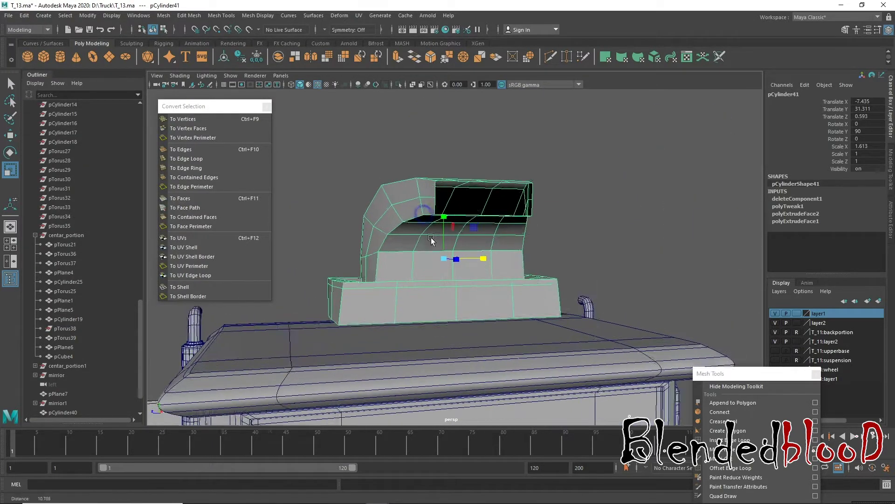
right_drag(433, 186, 437, 173)
alt+drag(439, 177, 491, 274)
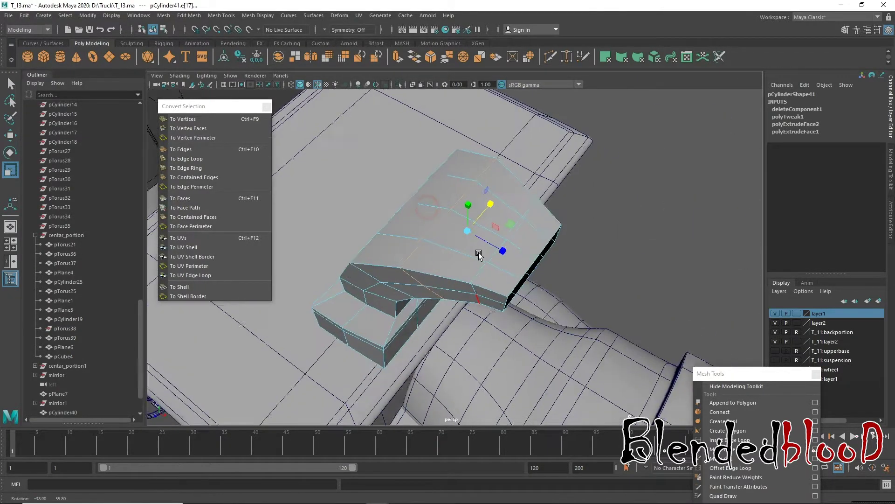
click(498, 267)
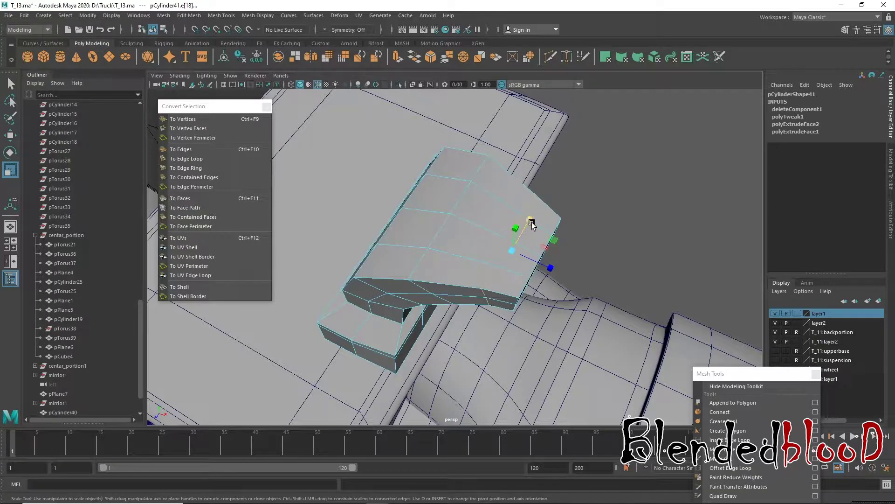
mouse_move(532, 224)
mouse_down()
mouse_move(533, 214)
mouse_move(529, 228)
mouse_up()
click(409, 265)
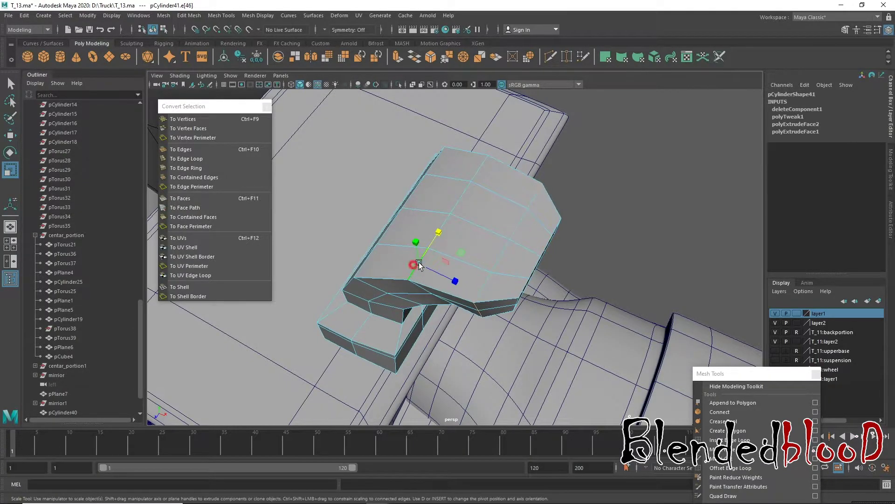
drag(485, 199, 490, 204)
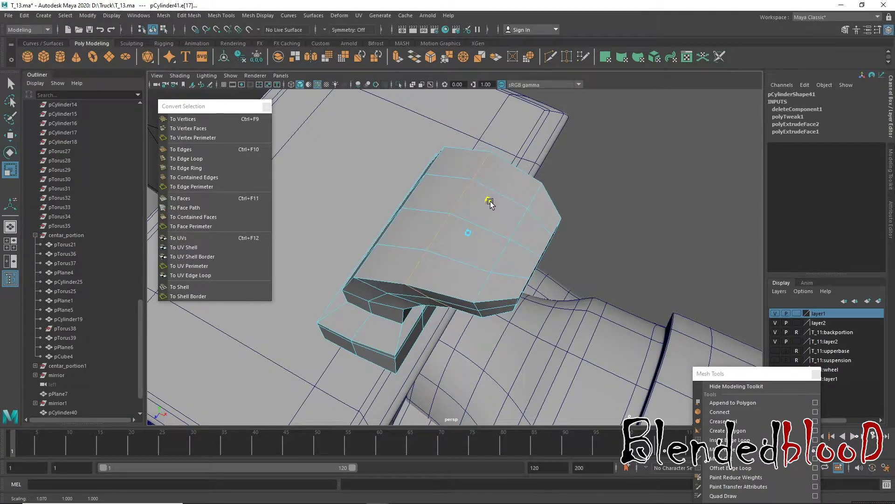
mouse_move(515, 298)
alt+mouse_down()
mouse_move(537, 261)
mouse_move(562, 242)
mouse_move(523, 275)
mouse_move(566, 304)
mouse_move(491, 222)
mouse_move(411, 234)
mouse_move(479, 226)
mouse_move(474, 242)
mouse_move(516, 239)
alt+mouse_up()
click(542, 250)
key(w)
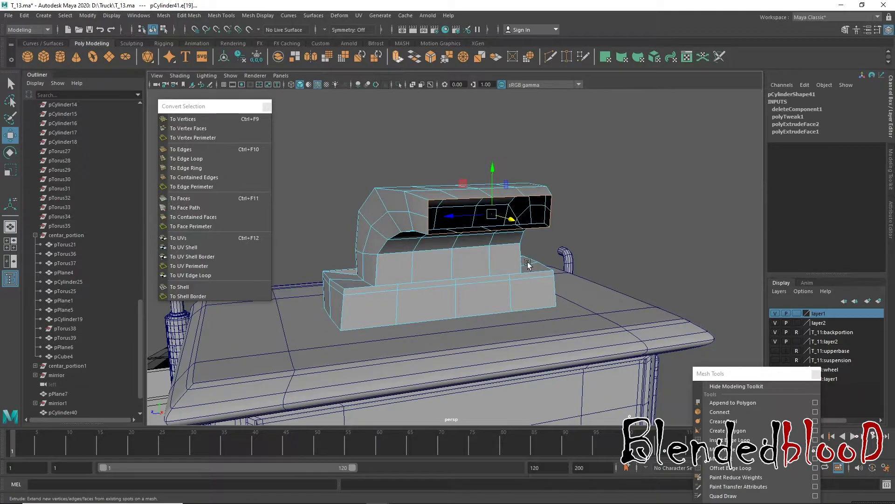
click(400, 494)
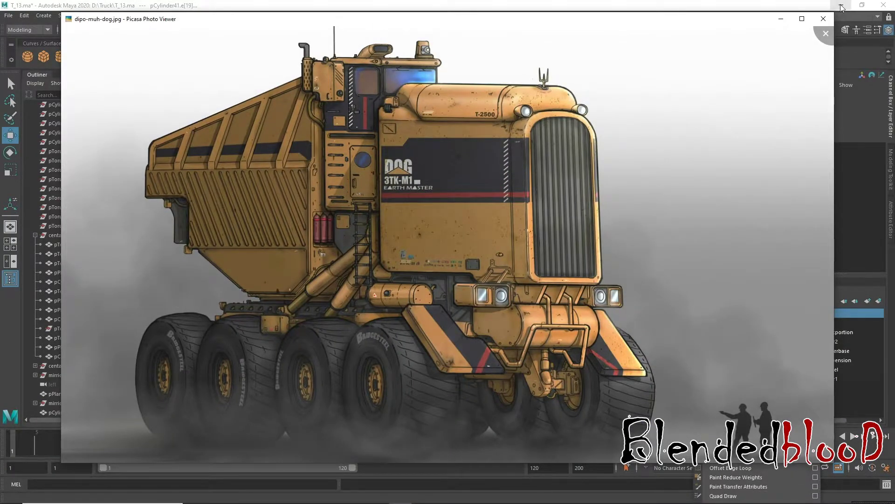
click(781, 19)
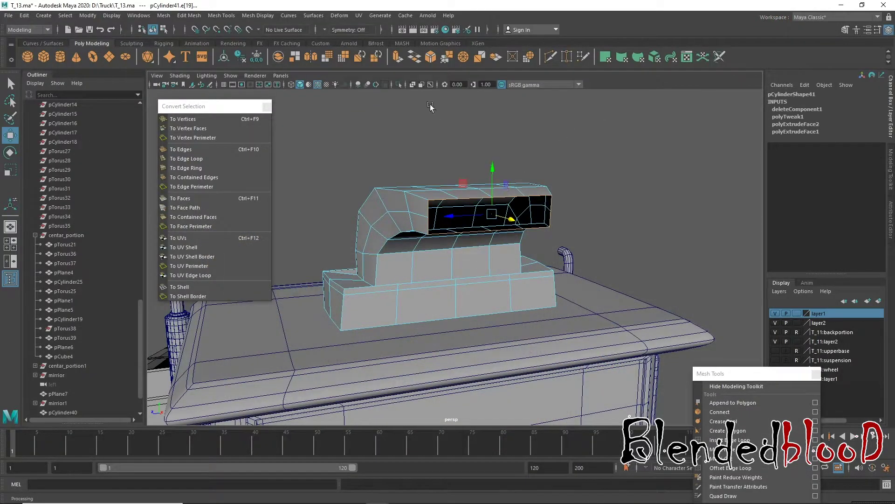
- Extrude and scale the duct mouth edges inward, then delete the resulting flared faces
key(ctrl+e)
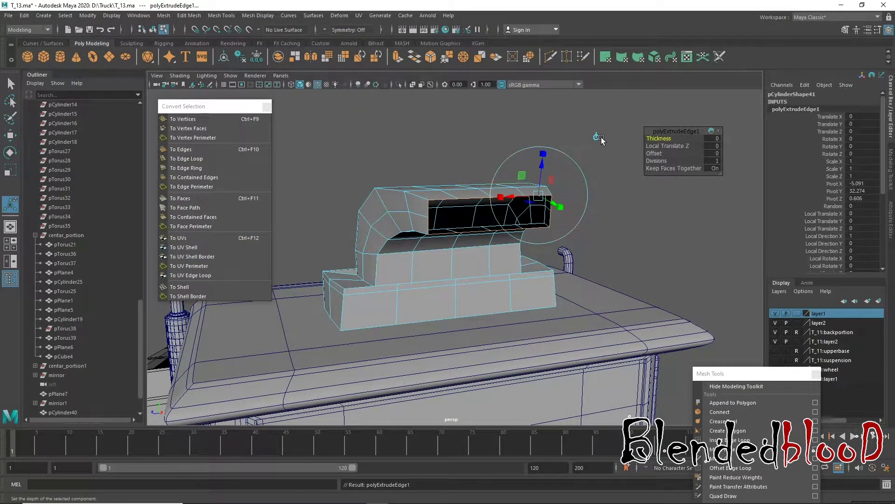
key(r)
mouse_move(486, 217)
mouse_down()
mouse_move(477, 211)
mouse_move(606, 153)
mouse_up()
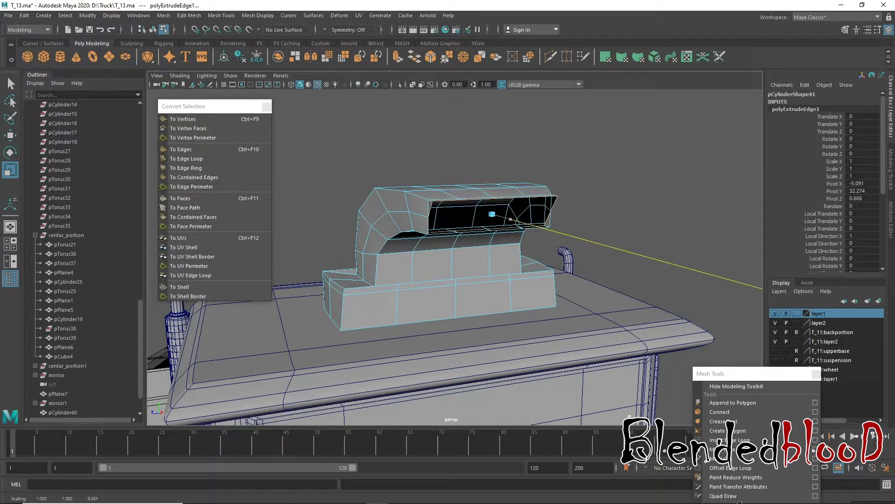
scroll(569, 187, up, 3)
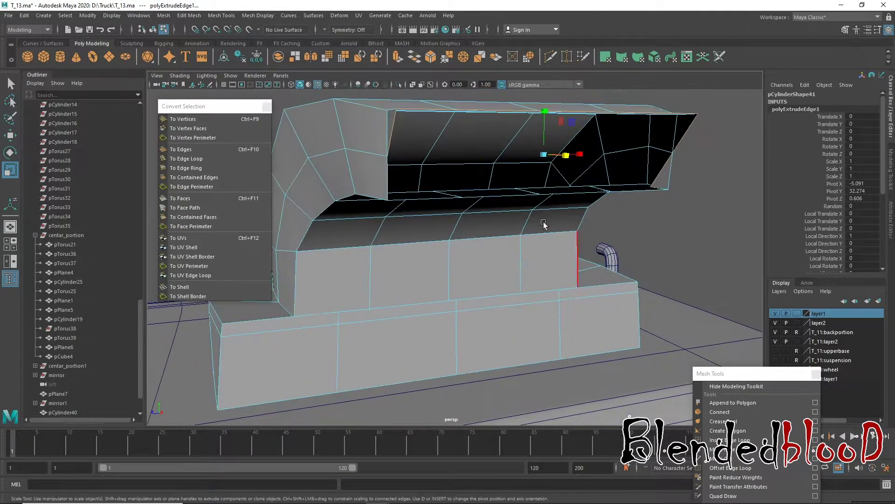
scroll(522, 210, up, 3)
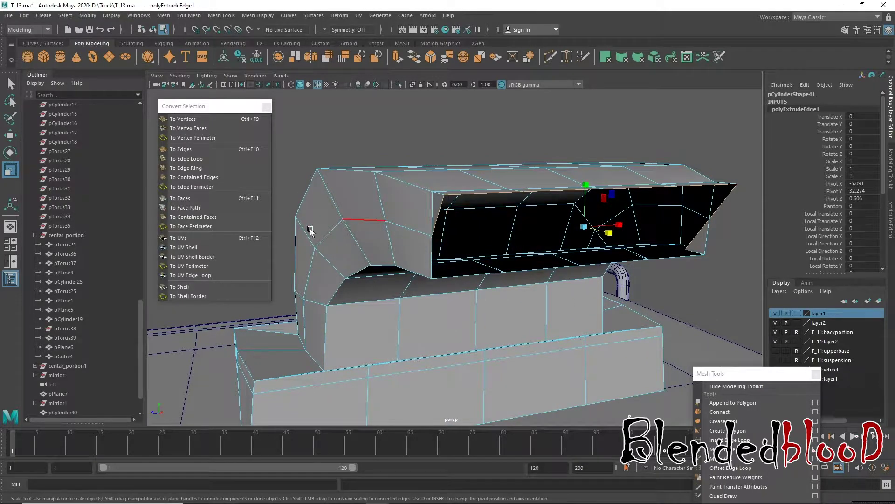
key(w)
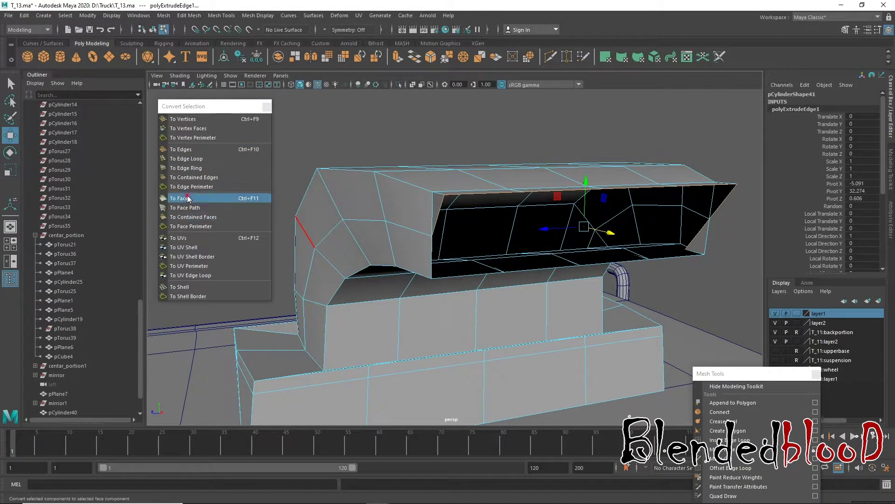
click(188, 198)
key(Delete)
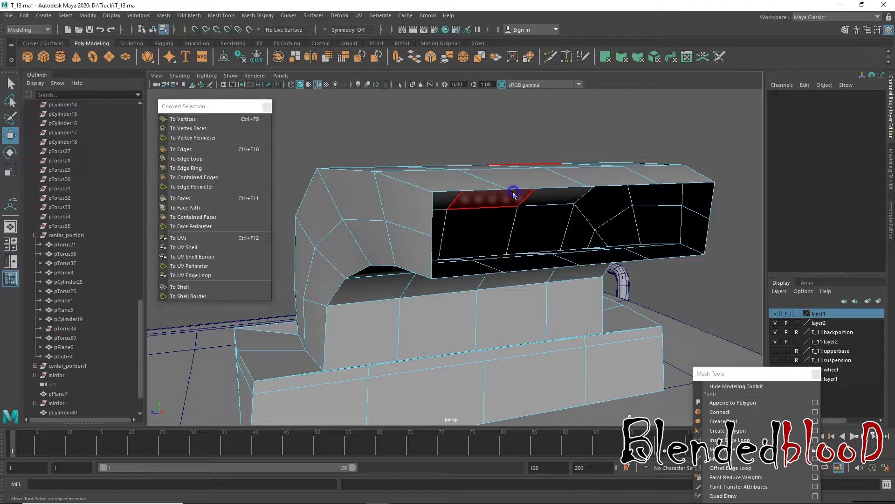
- Extrude the mouth's rim edge and scale it inward, slightly squashed vertically
right_drag(513, 193, 510, 161)
click(523, 189)
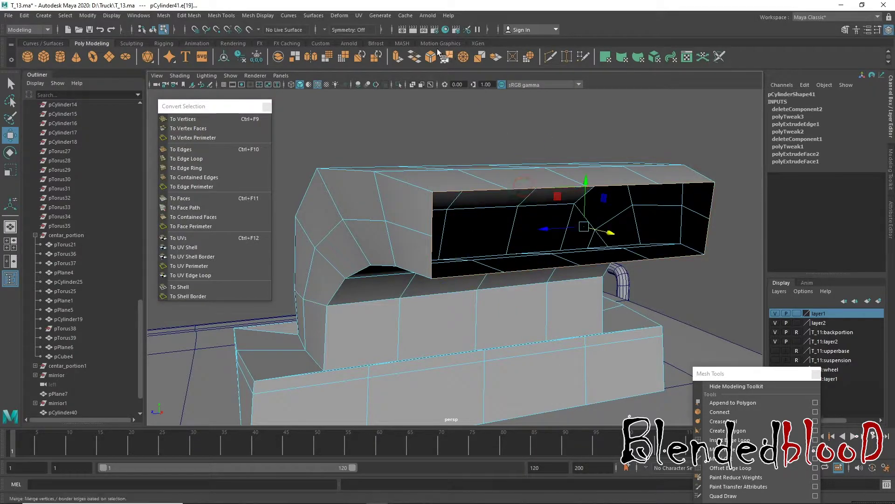
click(397, 57)
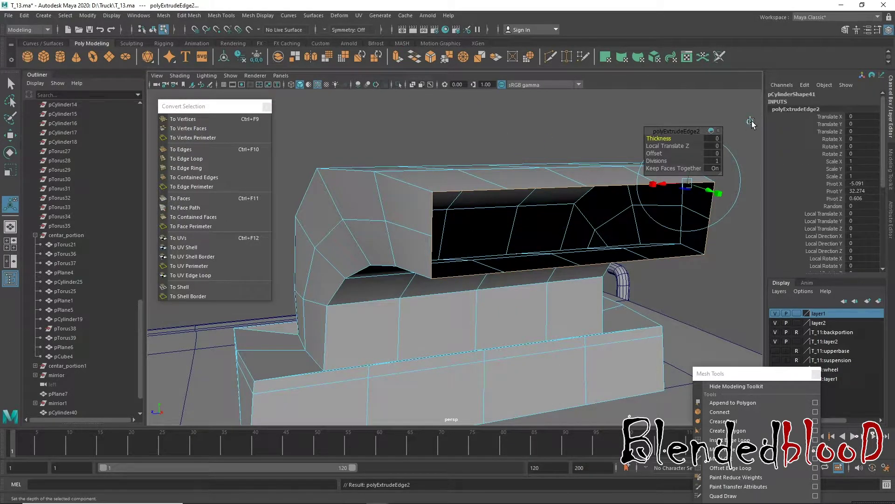
key(r)
drag(585, 225, 565, 206)
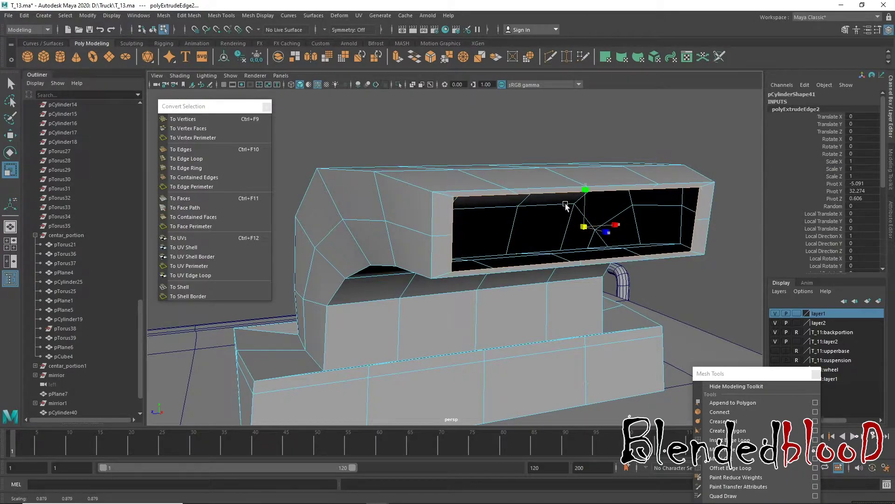
drag(618, 226, 622, 225)
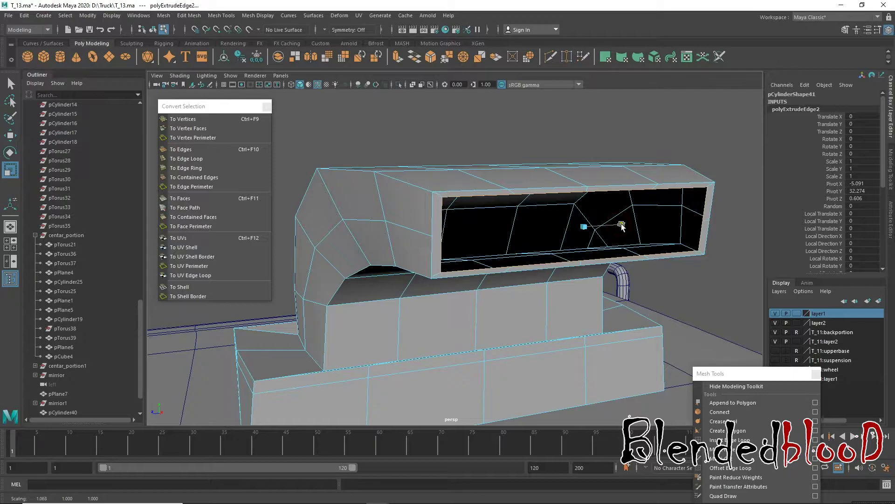
key(ctrl+z)
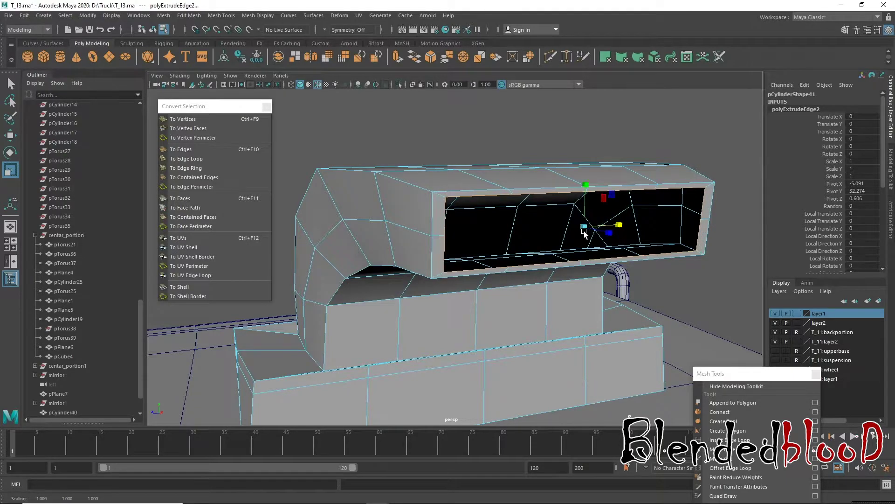
drag(609, 227, 618, 223)
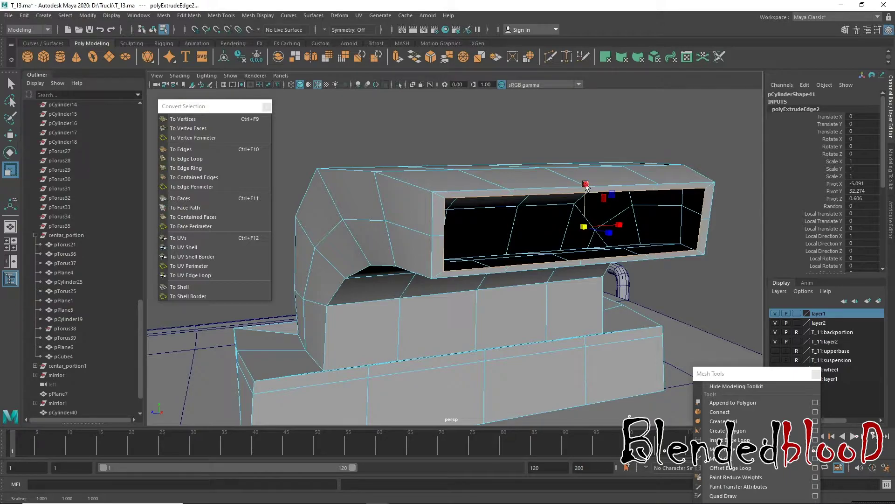
drag(585, 185, 586, 189)
key(w)
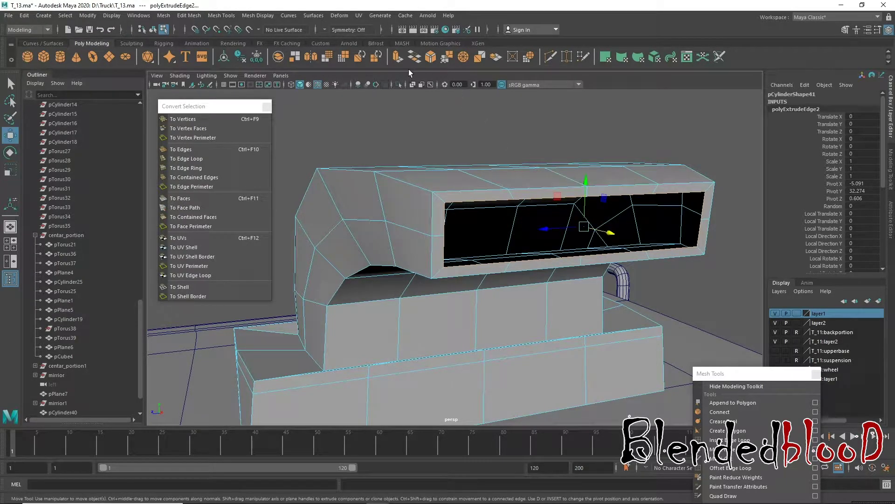
- Extrude the rim a second time and scale it in to form the inner inset ring
click(397, 57)
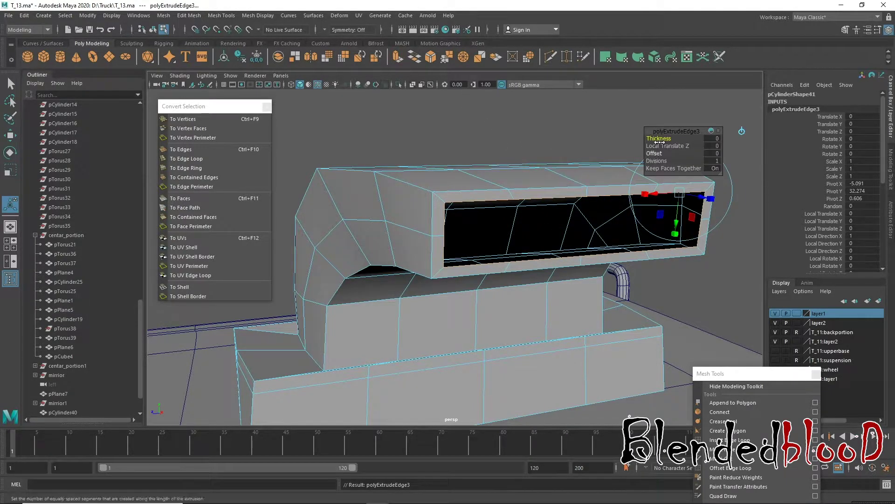
drag(662, 131, 634, 104)
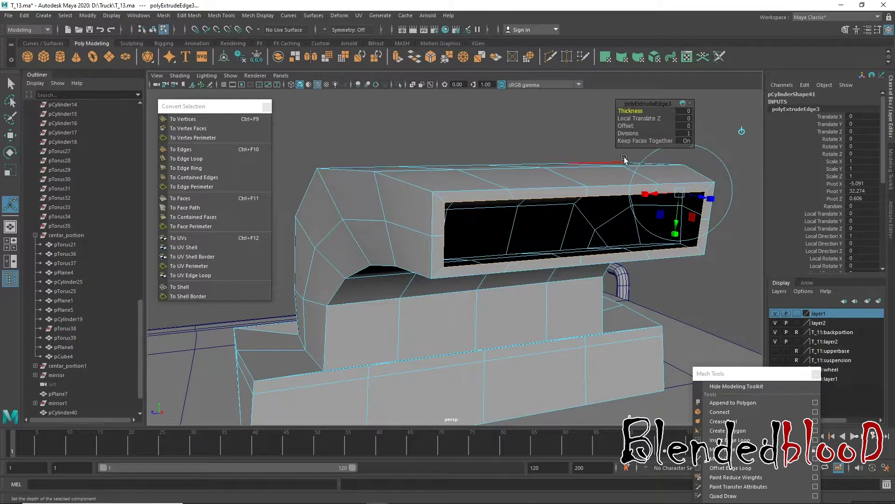
key(w)
key(r)
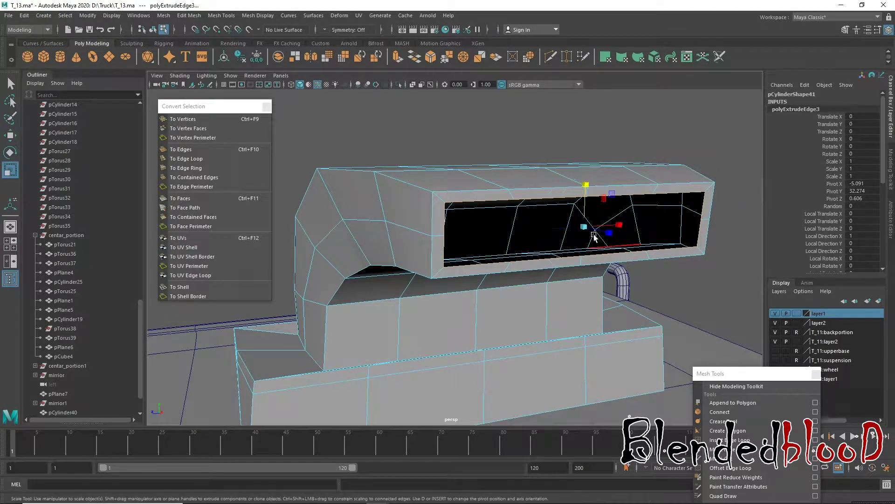
drag(584, 227, 587, 185)
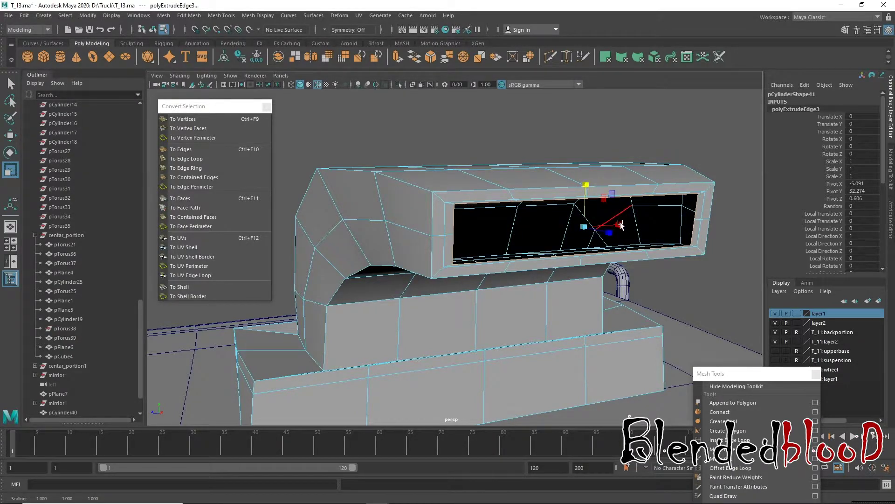
drag(621, 226, 623, 227)
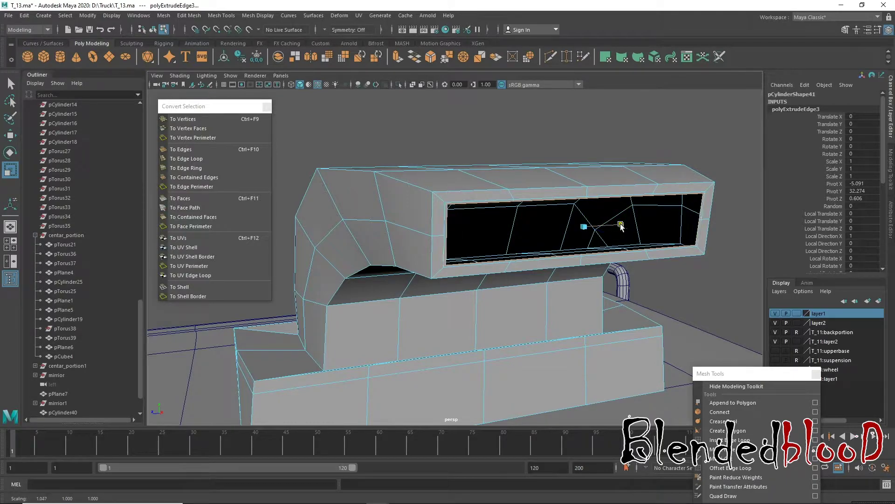
key(w)
scroll(578, 266, up, 2)
- Bridge the top and bottom edges of the inset opening
scroll(536, 233, up, 2)
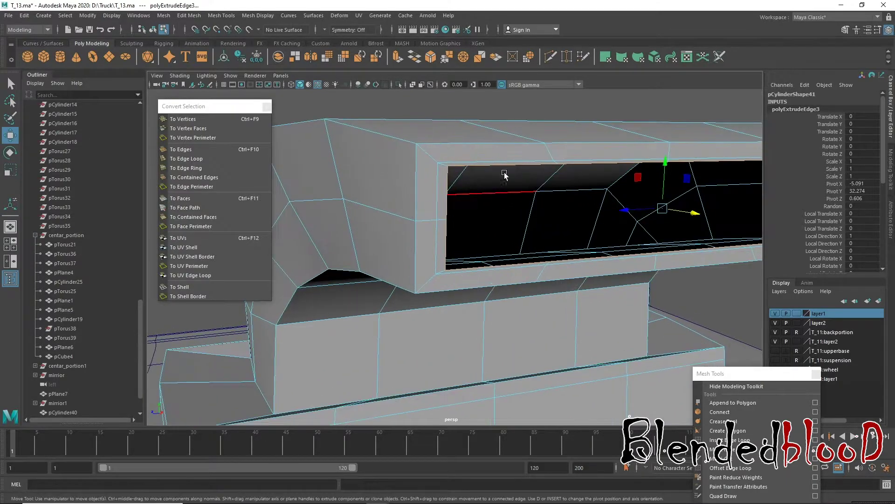
click(504, 171)
shift+click(524, 264)
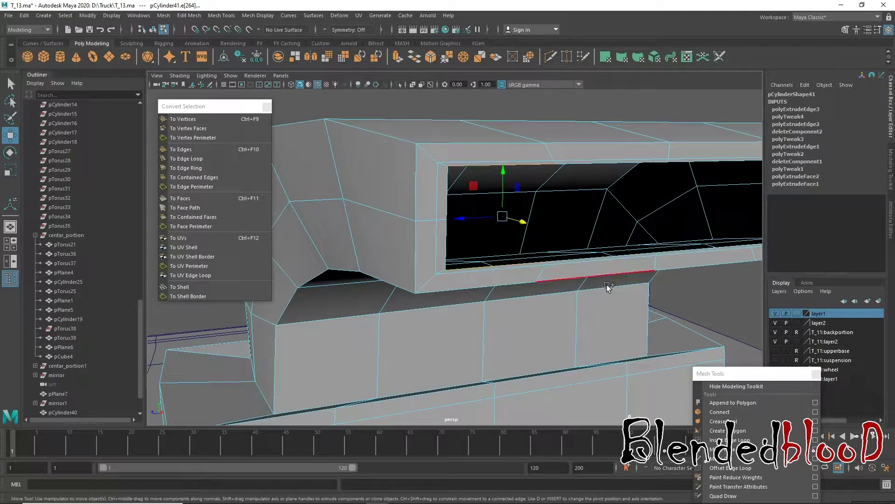
alt+drag(609, 287, 455, 139)
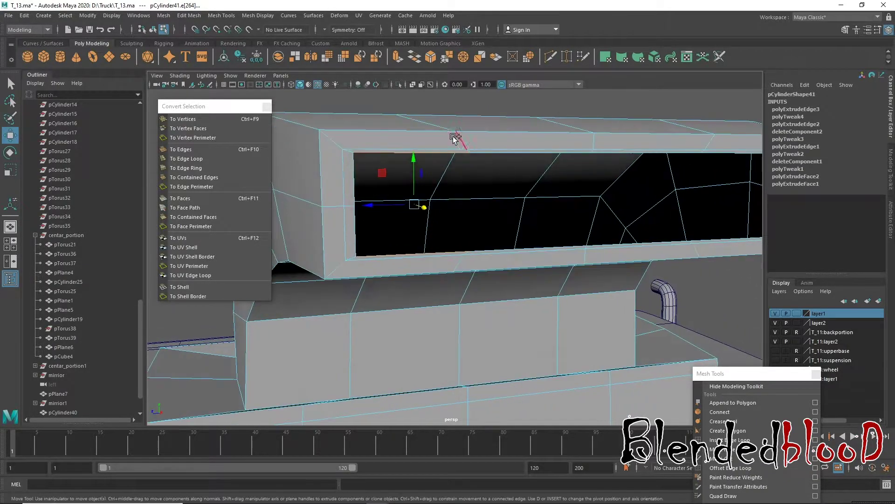
mouse_move(443, 152)
shift+right_down()
mouse_move(444, 269)
mouse_move(473, 264)
shift+right_up()
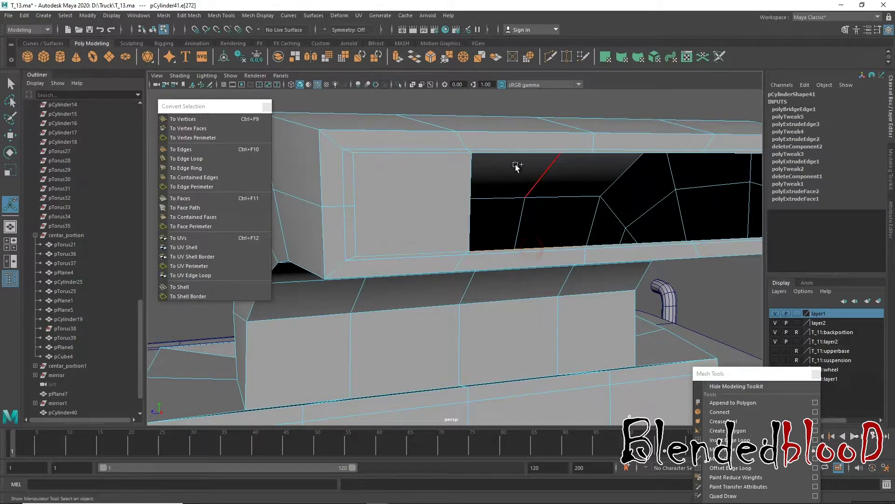
key(g)
alt+drag(594, 246, 464, 268)
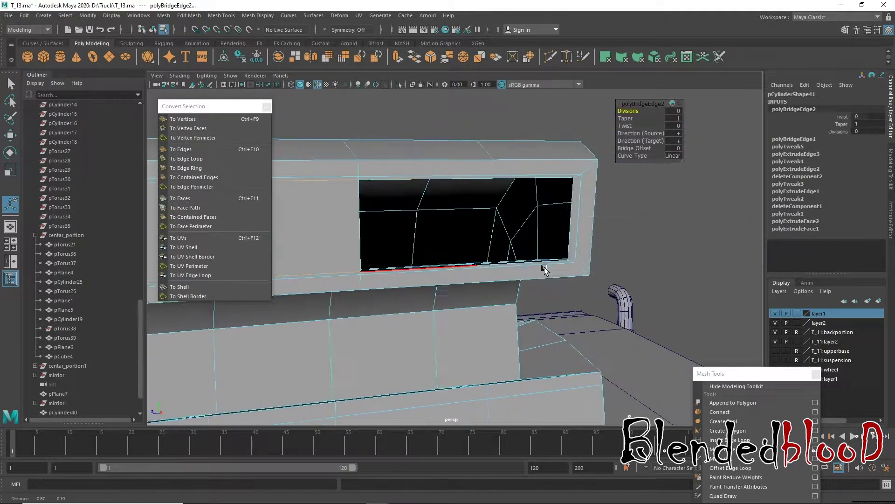
- Repeat the bridge on the remaining edges until the opening is filled
click(419, 177)
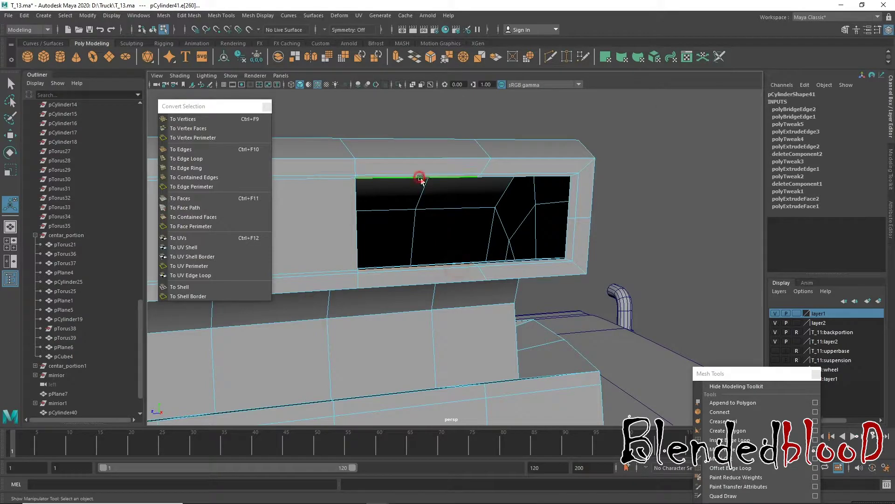
key(g)
click(508, 160)
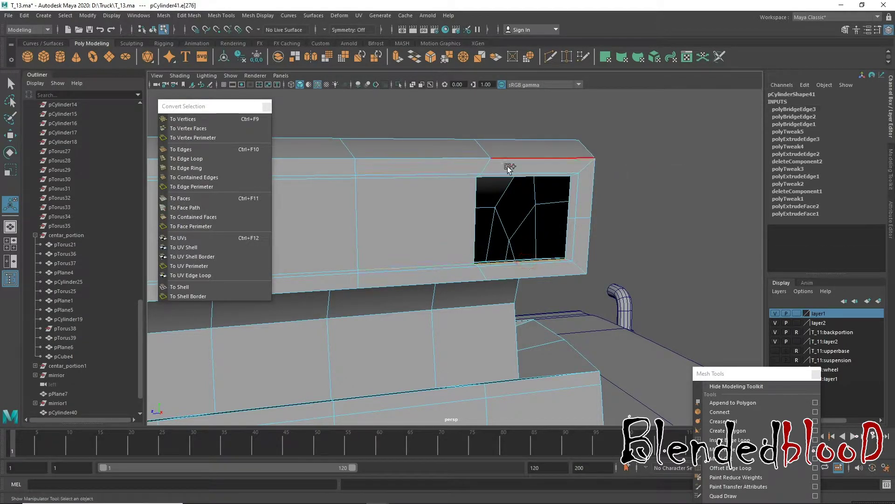
shift+click(511, 176)
key(g)
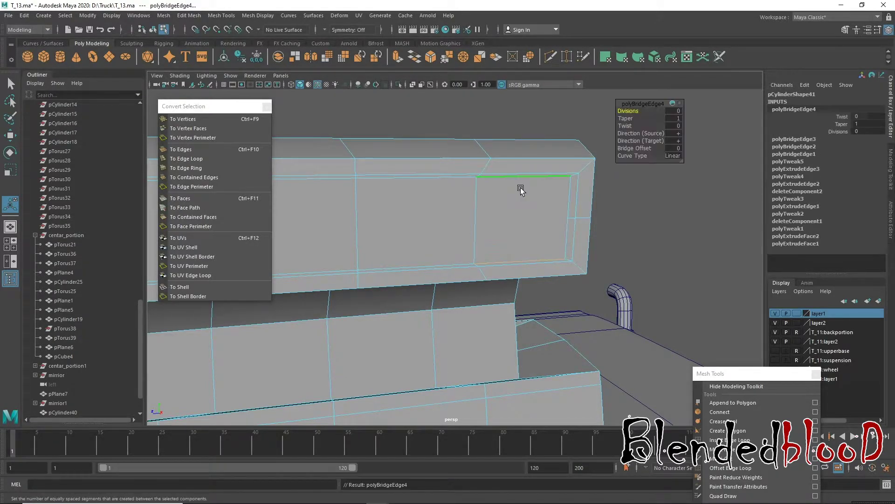
scroll(513, 191, down, 3)
mouse_move(546, 222)
alt+mouse_down()
mouse_move(485, 224)
mouse_move(592, 338)
alt+mouse_up()
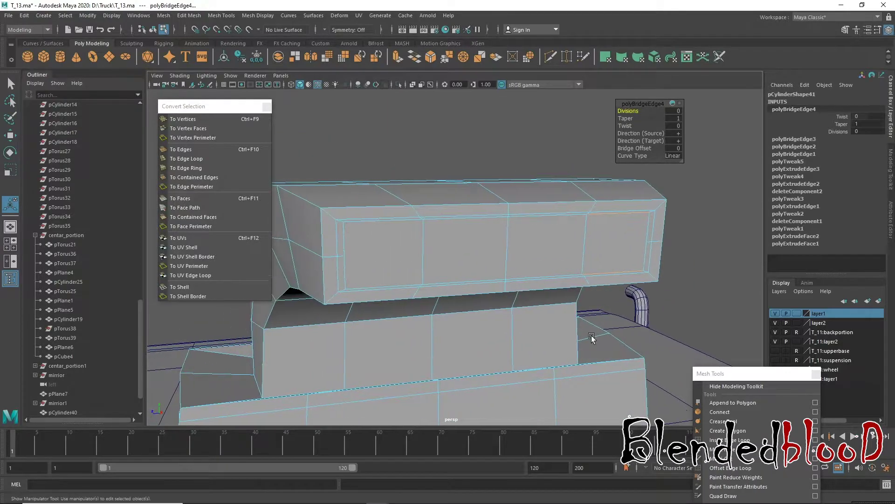
click(729, 440)
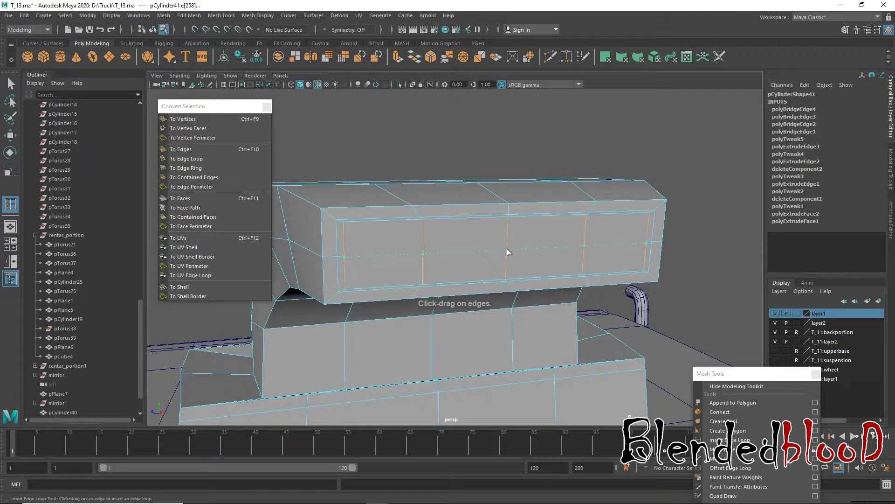
- Insert an edge loop across the duct box and Target Weld the lower vertex onto the corner vertex
click(508, 251)
key(w)
scroll(472, 164, up, 3)
scroll(473, 164, up, 5)
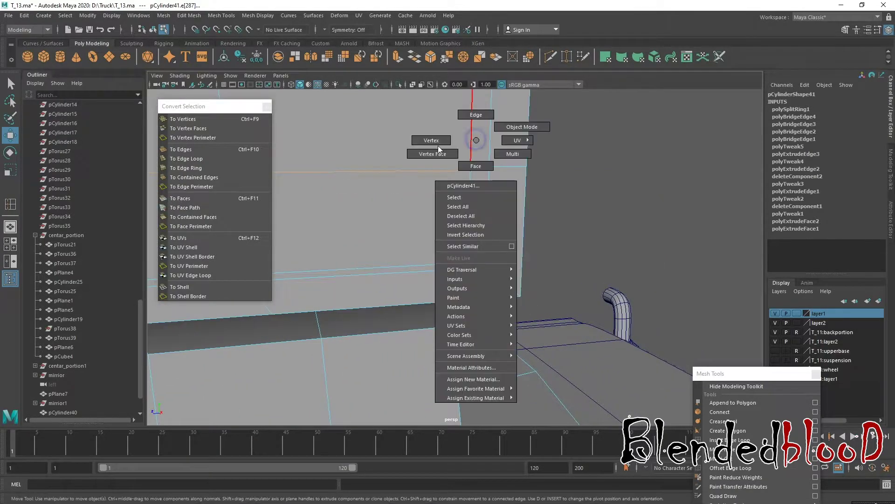
right_drag(473, 164, 431, 140)
drag(718, 373, 707, 133)
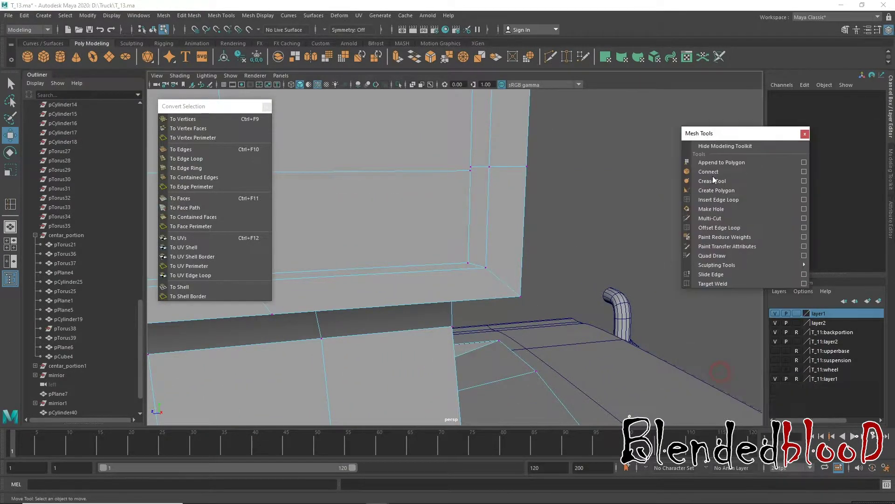
click(711, 283)
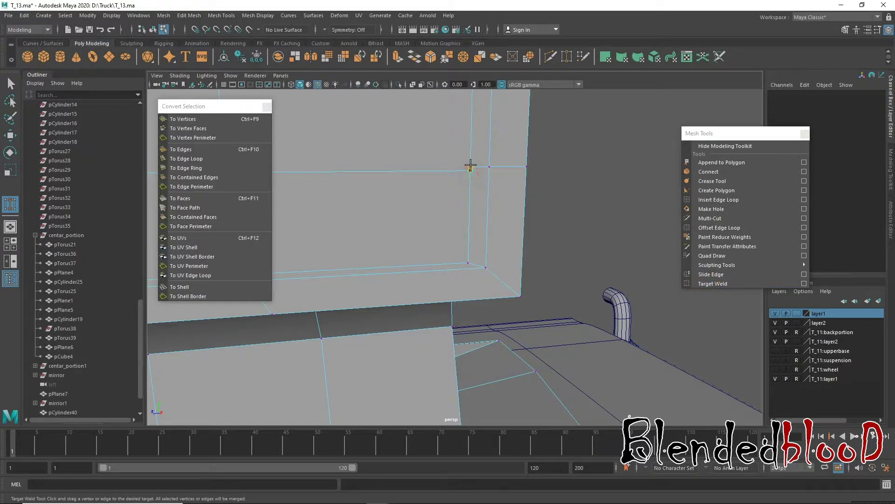
drag(470, 170, 470, 166)
- Inspect the welded inner corner from several angles, then switch to face selection
alt+drag(389, 184, 596, 212)
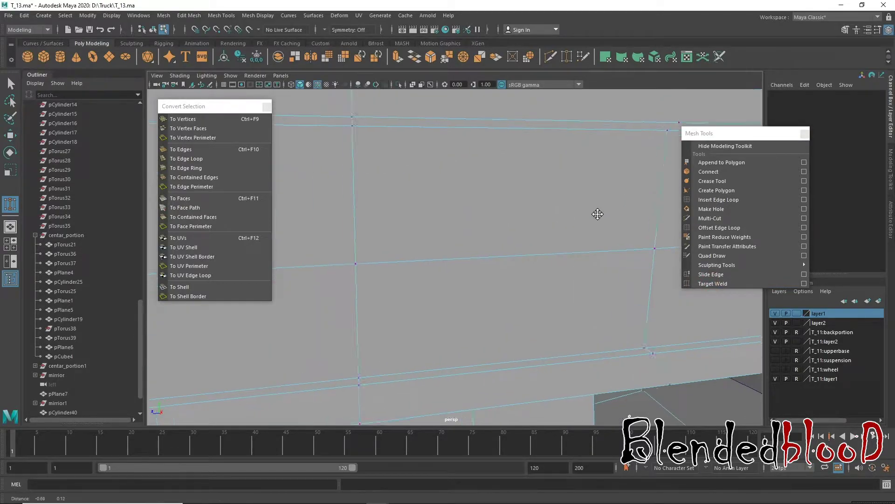
mouse_move(400, 174)
alt+mouse_down()
mouse_move(487, 186)
mouse_move(455, 190)
alt+mouse_up()
alt+right_drag(455, 190, 483, 253)
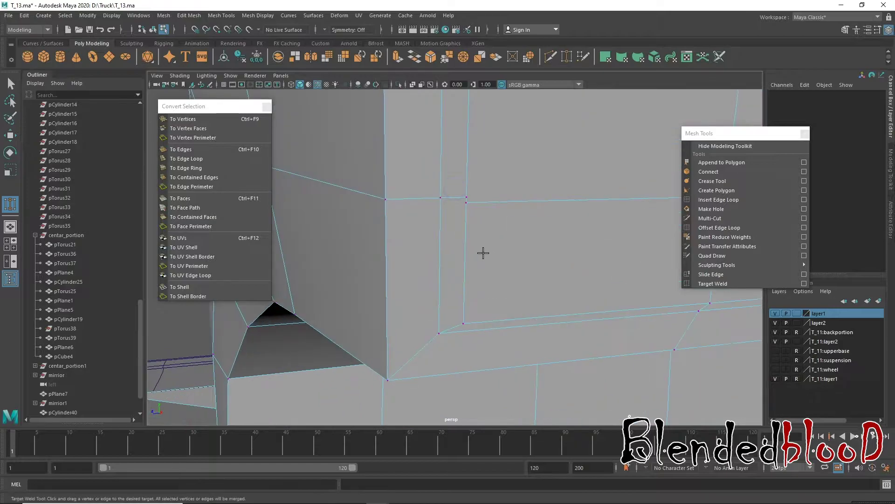
alt+drag(468, 241, 475, 250)
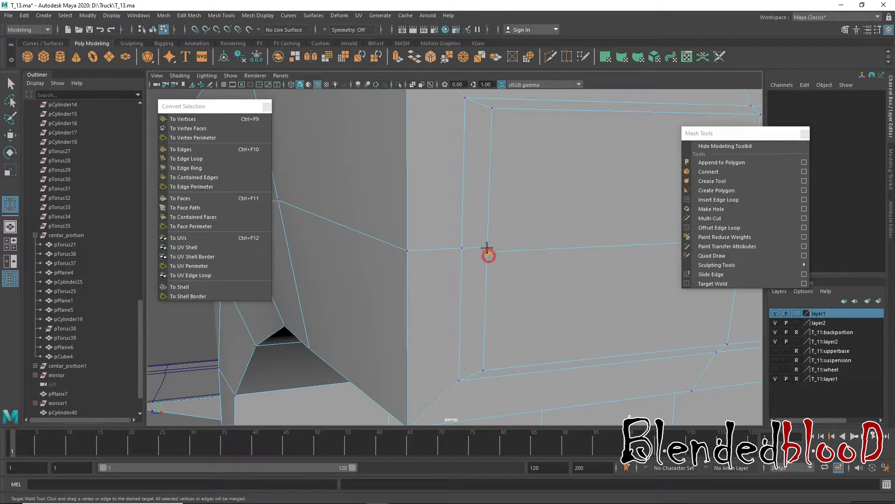
key(w)
scroll(506, 254, down, 5)
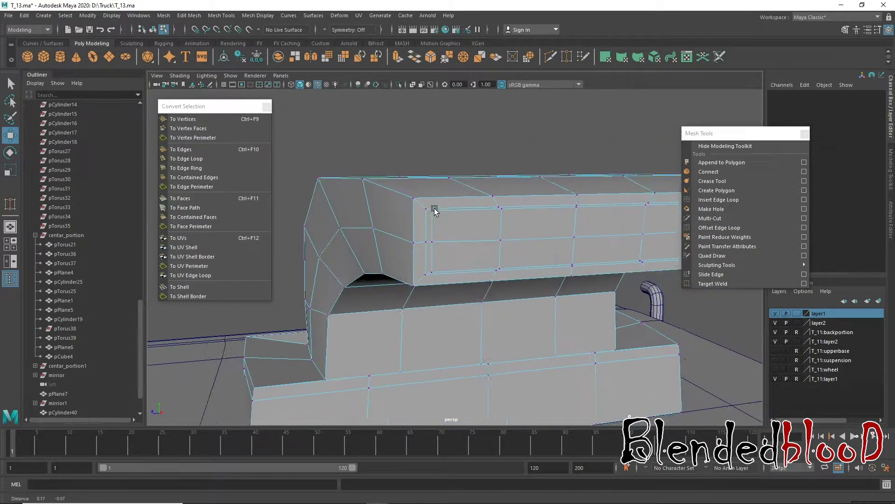
alt+drag(566, 274, 462, 216)
right_drag(462, 213, 461, 233)
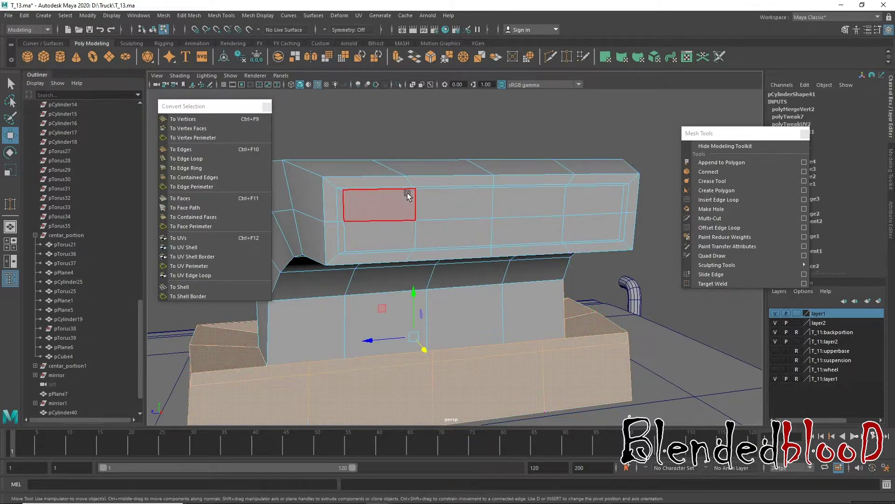
- Extrude the four upper-row front faces of the duct end and push them inward into a recess
click(405, 201)
shift+click(450, 200)
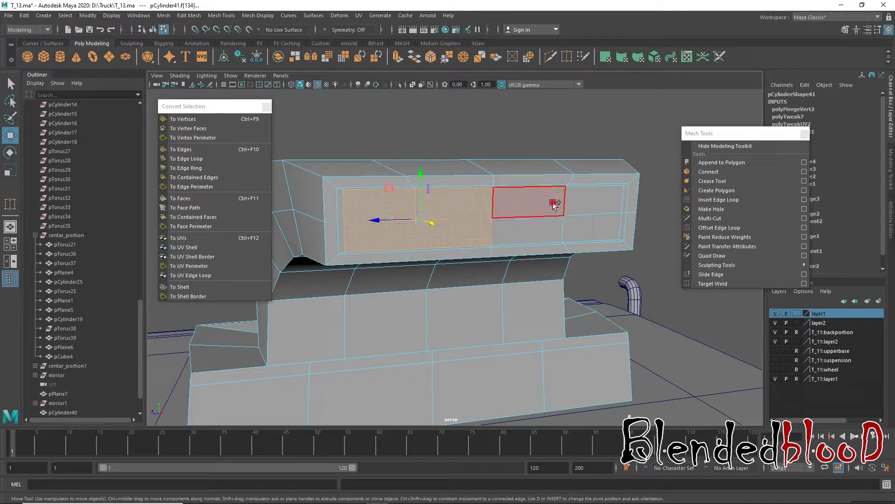
shift+click(527, 201)
shift+click(597, 203)
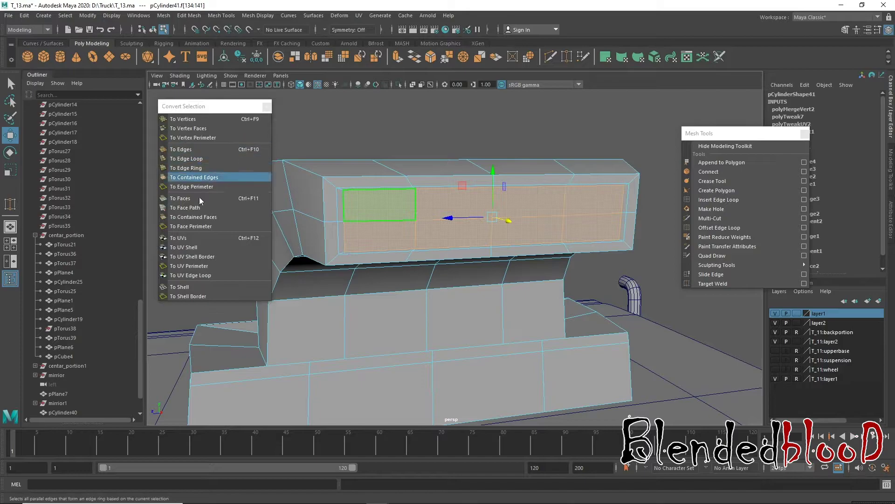
click(183, 119)
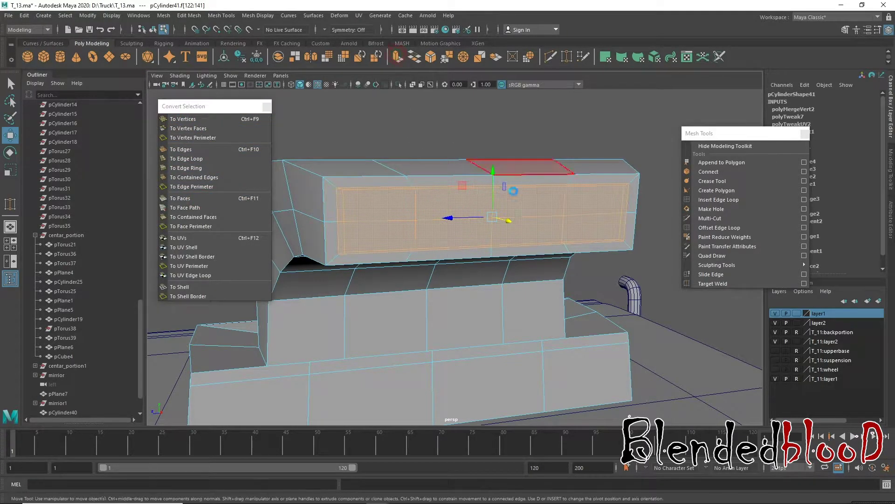
key(ctrl+e)
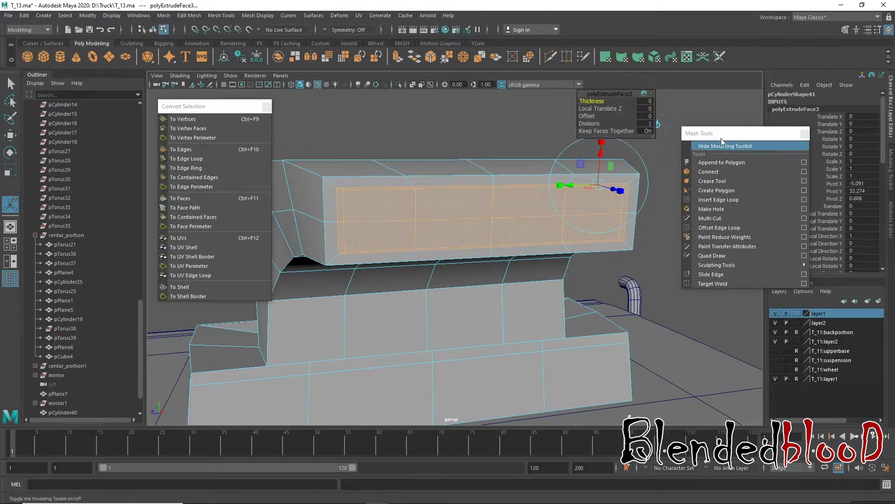
click(659, 125)
key(w)
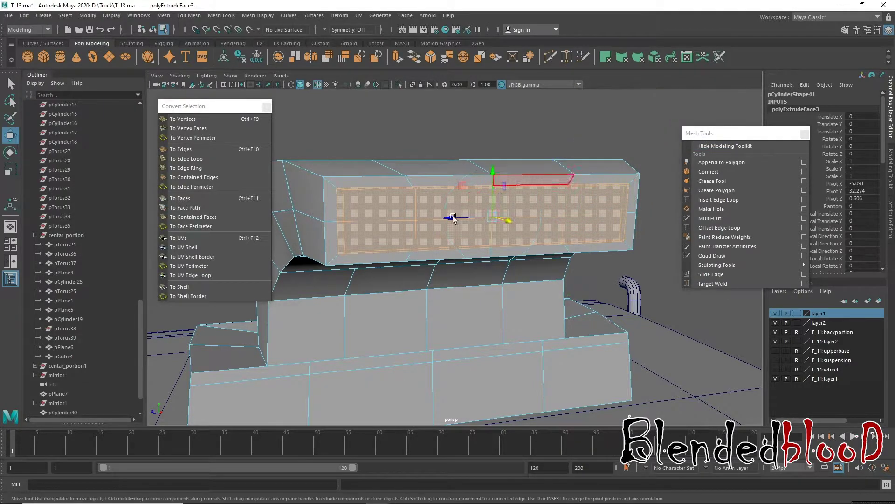
mouse_move(602, 205)
alt+mouse_down()
mouse_move(649, 210)
mouse_move(635, 203)
alt+mouse_up()
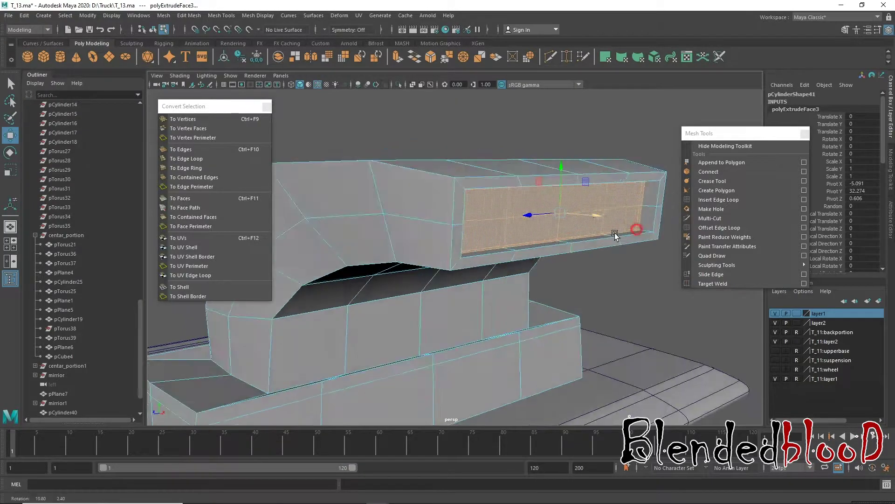
alt+drag(635, 203, 612, 232)
click(713, 200)
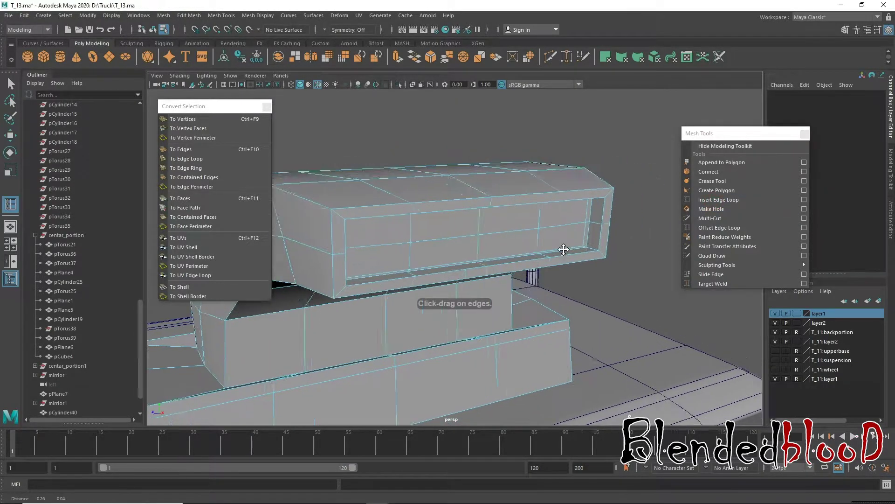
- Insert supporting edge loops around the duct end, near the mouth and near the corner
alt+right_drag(522, 254, 607, 250)
drag(602, 253, 611, 250)
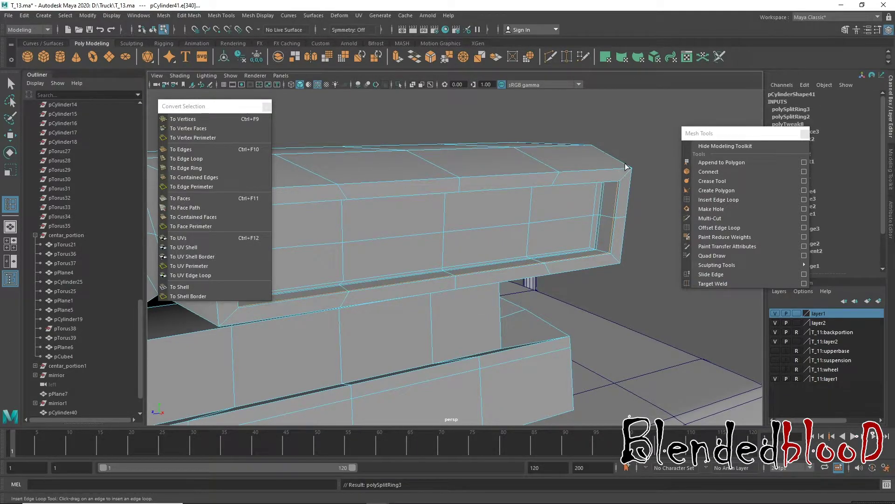
alt+drag(626, 166, 633, 222)
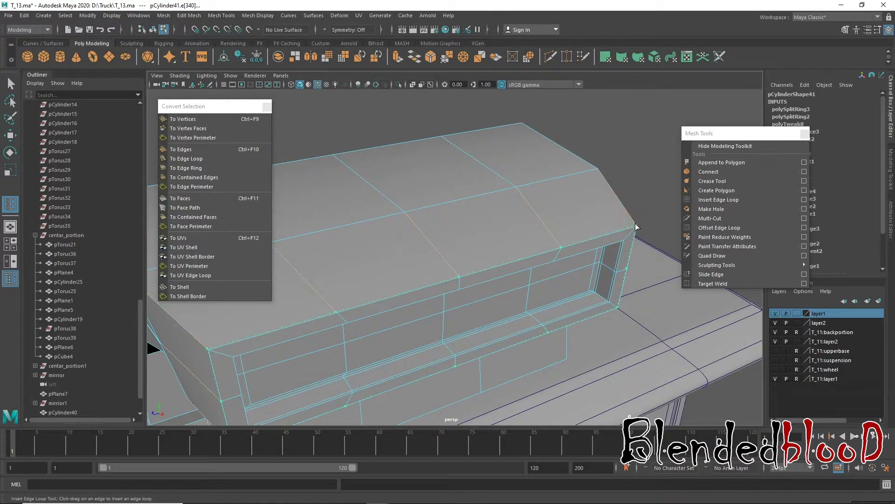
mouse_move(609, 262)
alt+mouse_down()
mouse_move(579, 202)
mouse_move(427, 219)
alt+mouse_up()
click(574, 221)
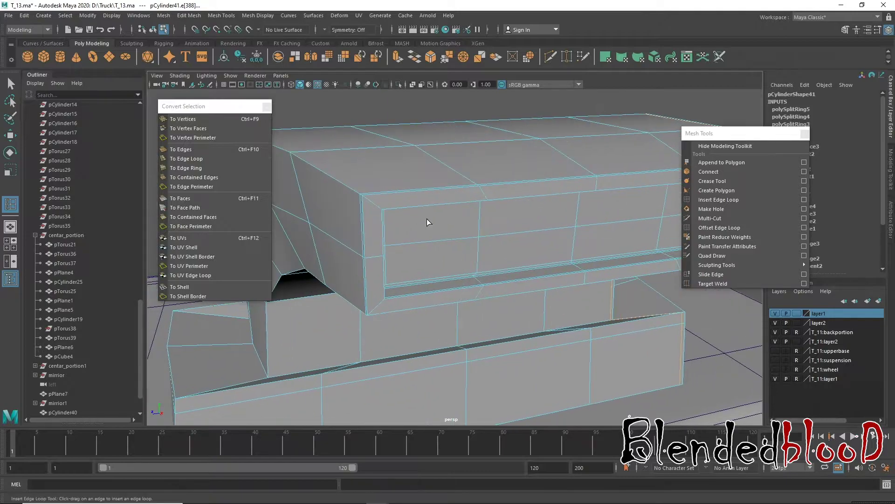
click(385, 209)
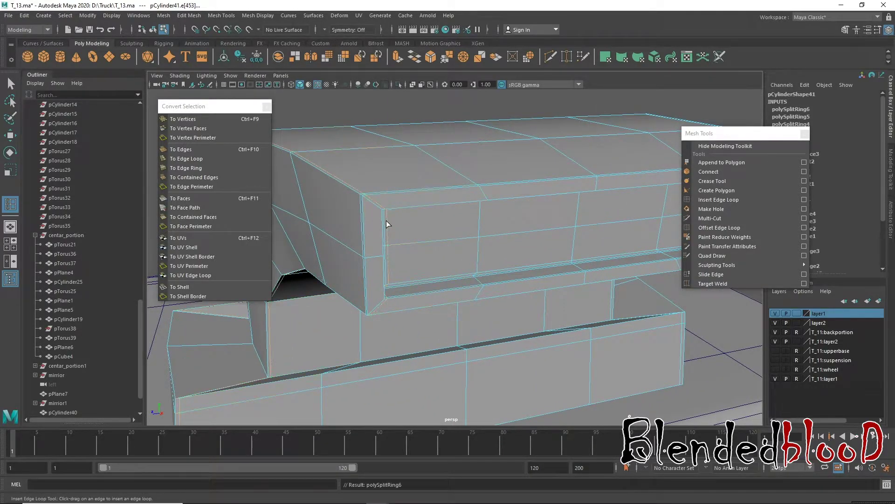
click(385, 244)
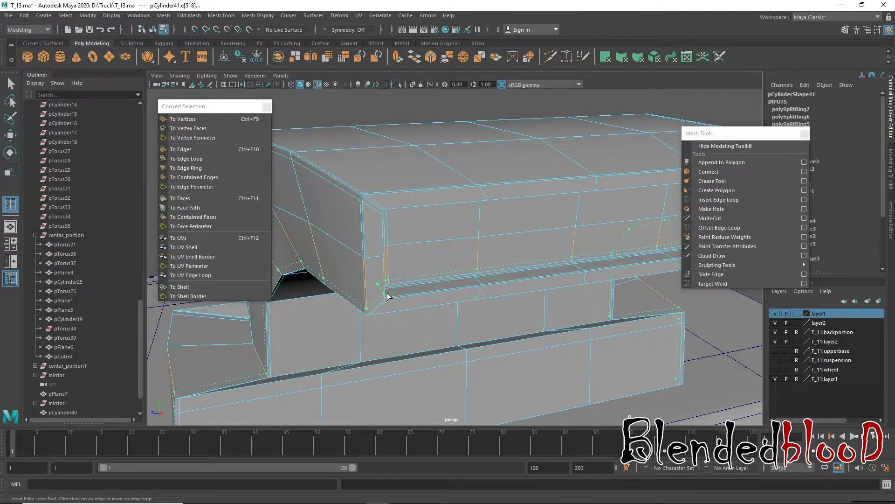
click(387, 296)
key(w)
- Add an edge loop down the box's front corner and show the duct as a smooth preview
mouse_move(388, 295)
alt+mouse_down()
mouse_move(444, 266)
mouse_move(468, 198)
alt+mouse_up()
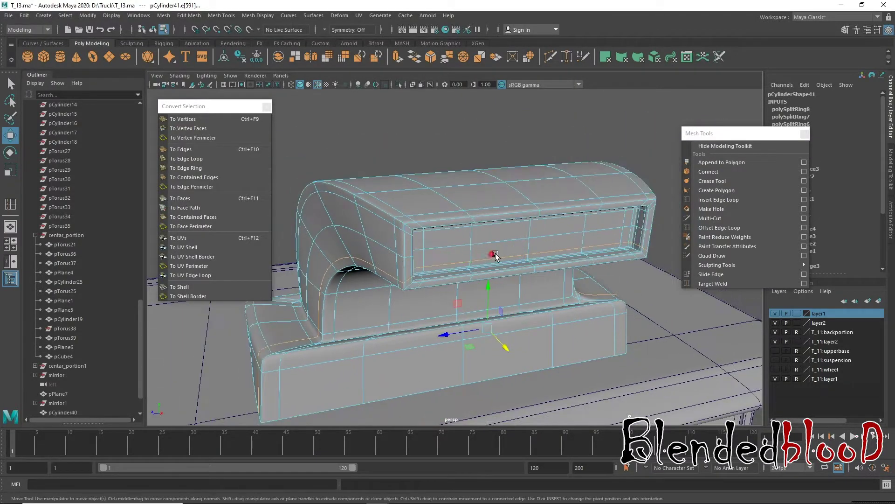
alt+drag(495, 256, 480, 252)
mouse_move(517, 323)
alt+mouse_down()
mouse_move(456, 280)
mouse_move(471, 261)
alt+mouse_up()
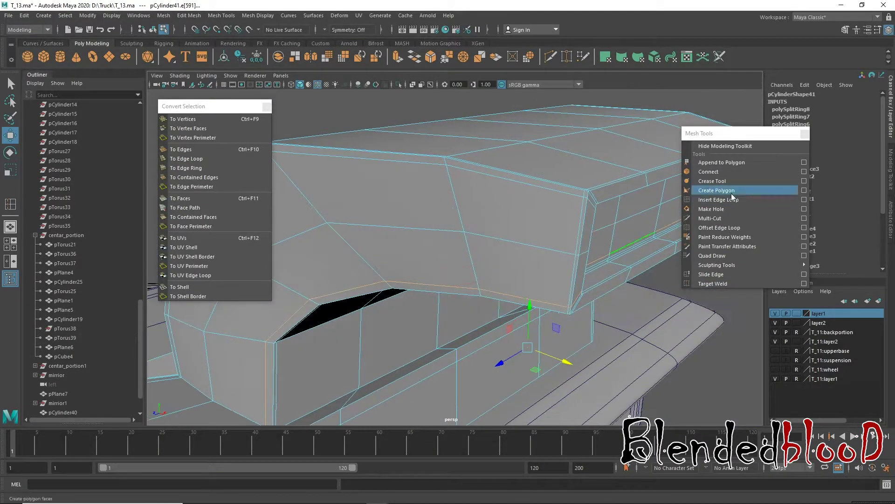
click(719, 199)
click(576, 196)
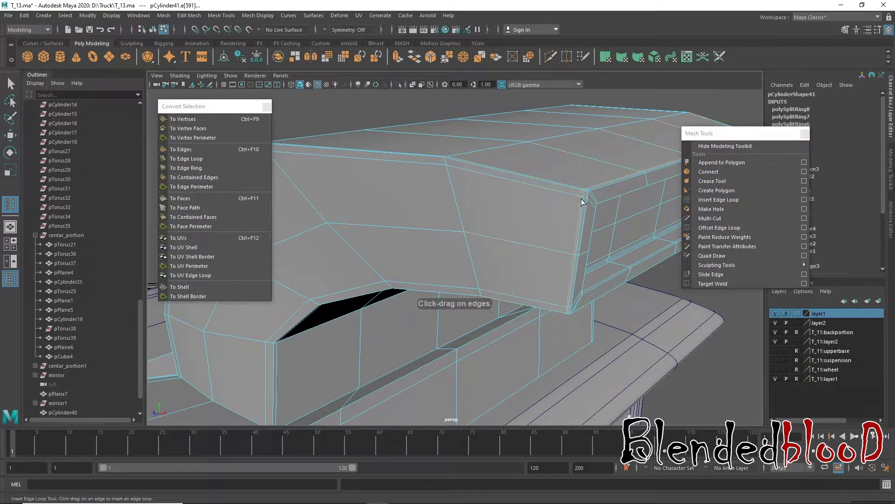
alt+drag(621, 266, 543, 218)
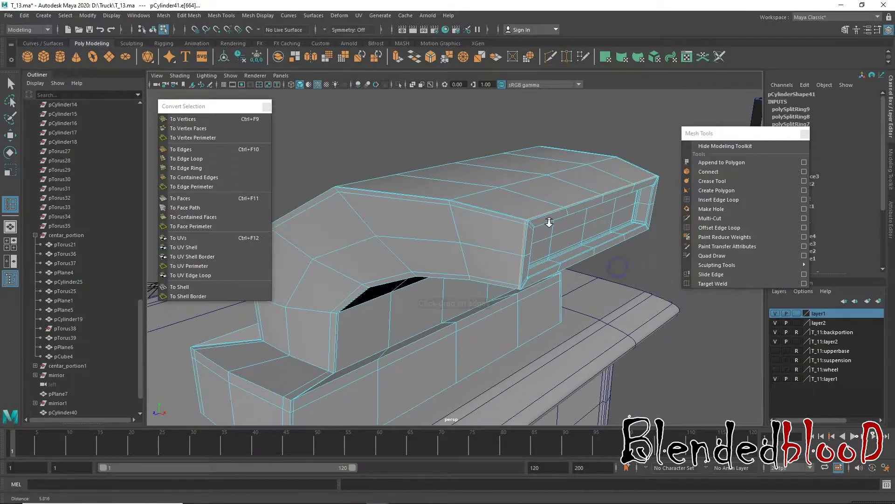
alt+drag(549, 265, 508, 289)
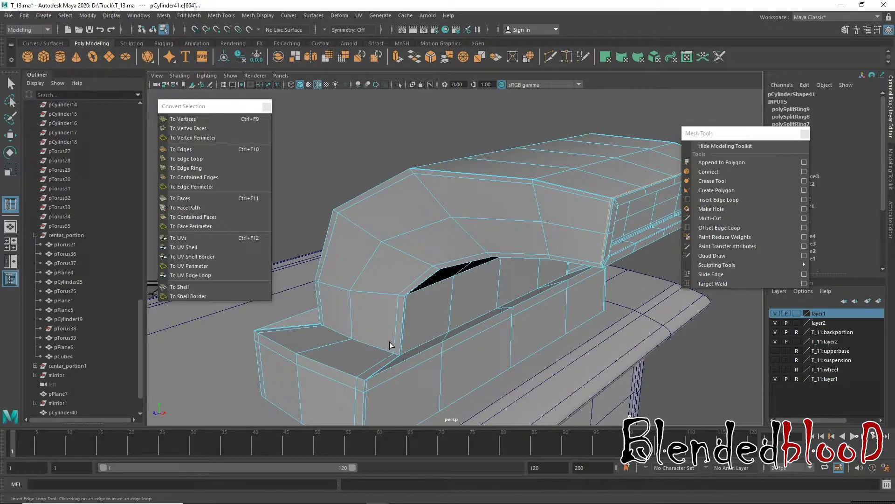
key(w)
key(3)
mouse_move(451, 337)
alt+mouse_down()
mouse_move(429, 371)
mouse_move(422, 297)
alt+mouse_up()
mouse_move(479, 314)
alt+mouse_down()
mouse_move(490, 286)
mouse_move(455, 304)
mouse_move(476, 267)
alt+mouse_up()
- Orbit around the arch and duct, briefly checking the four-view layout, in object selection mode
right_drag(476, 266, 518, 228)
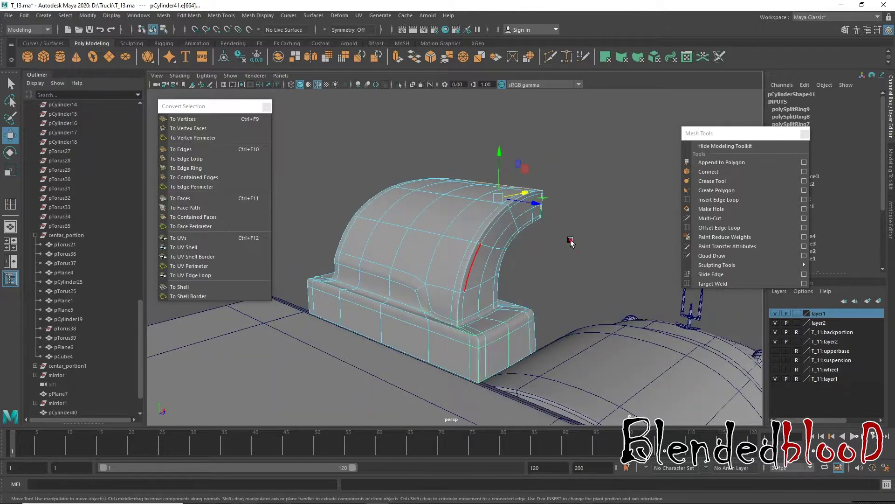
alt+right_drag(559, 291, 443, 276)
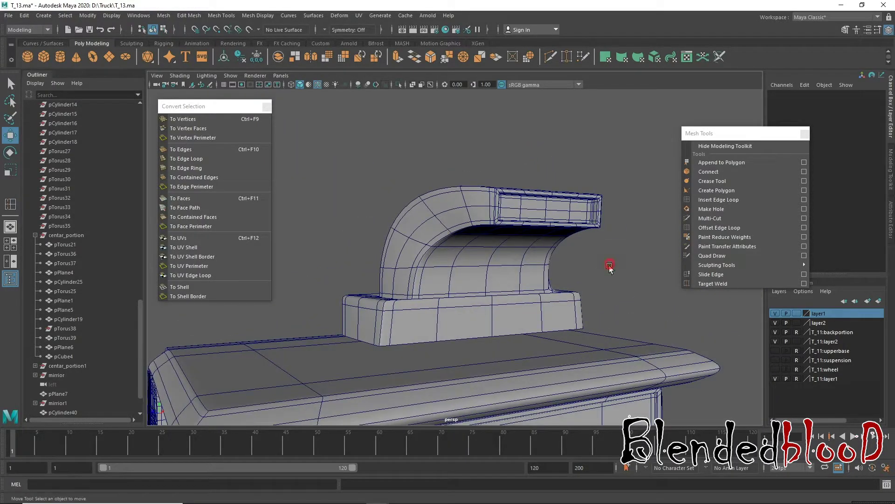
mouse_move(610, 260)
alt+mouse_down()
mouse_move(480, 276)
mouse_move(461, 258)
alt+mouse_up()
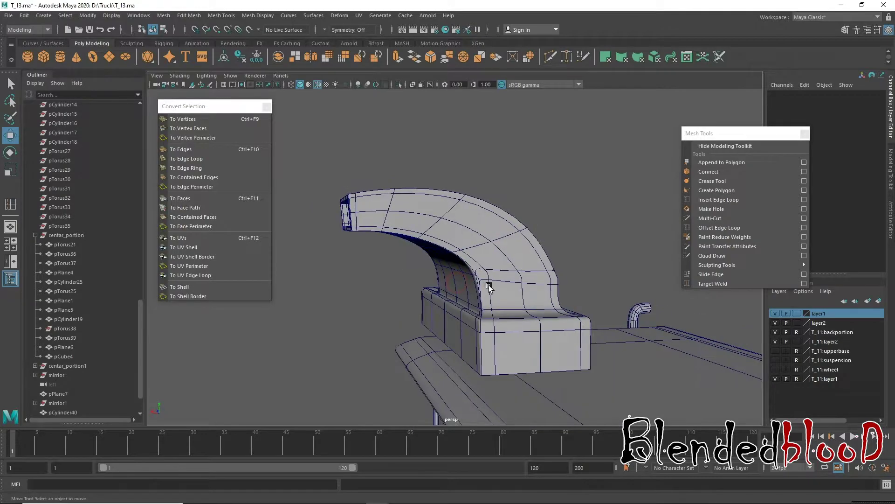
right_drag(460, 258, 507, 258)
click(508, 257)
alt+drag(507, 258, 520, 345)
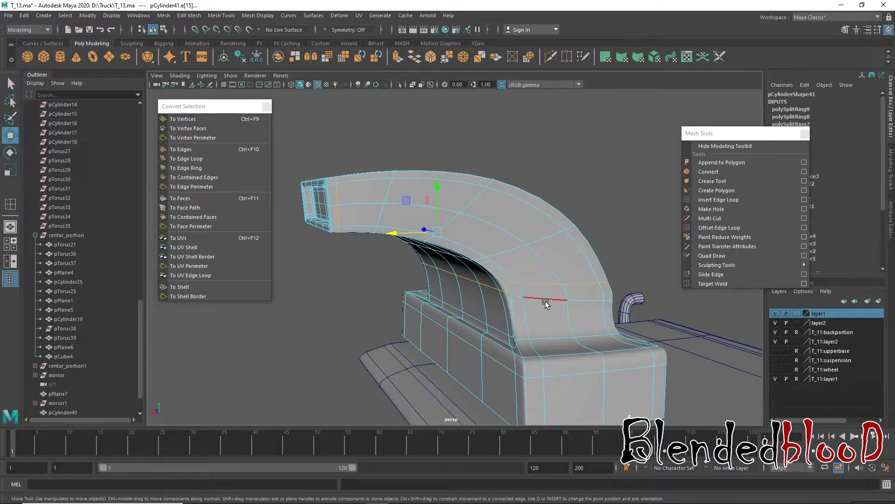
right_drag(553, 292, 602, 206)
mouse_move(603, 206)
alt+mouse_down()
mouse_move(596, 255)
mouse_move(481, 249)
alt+mouse_up()
right_drag(475, 236, 516, 294)
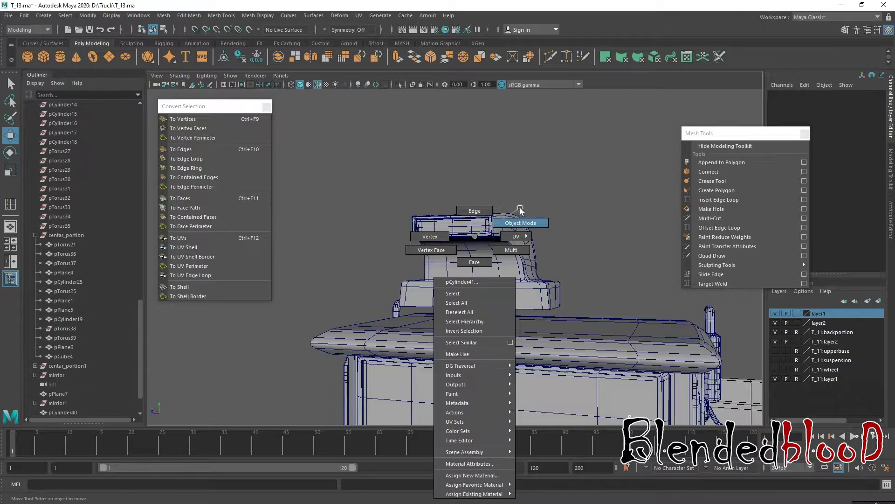
alt+drag(473, 304, 556, 302)
key(space)
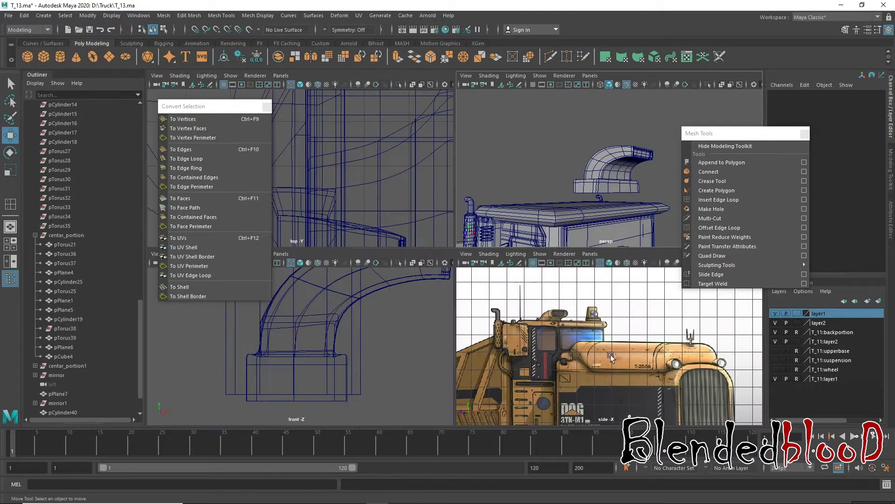
key(space)
mouse_move(502, 265)
alt+mouse_down()
mouse_move(488, 278)
mouse_move(451, 279)
alt+mouse_up()
scroll(487, 278, up, 3)
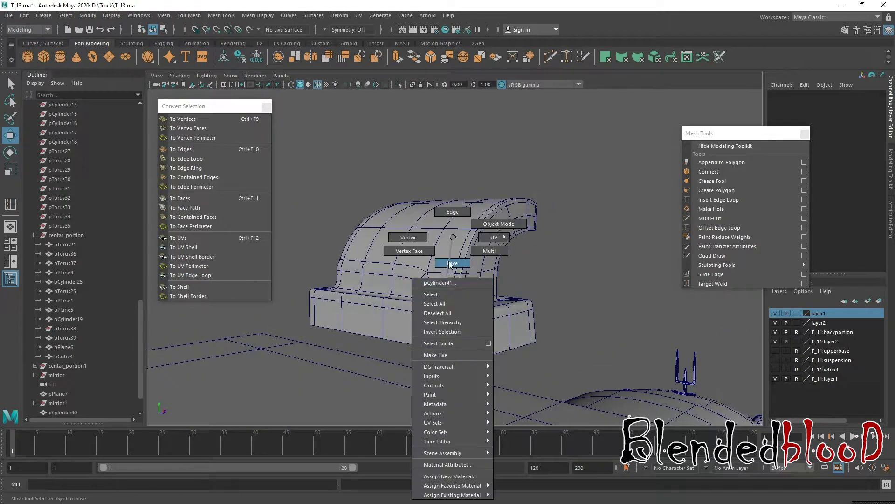
- Select the ring of faces where the duct meets the base, then switch to edge editing
right_drag(455, 261, 455, 282)
click(449, 281)
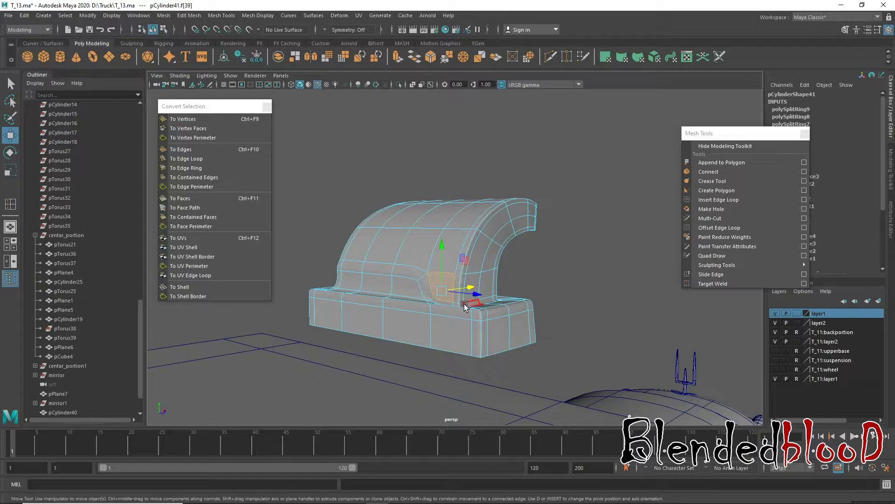
click(464, 306)
alt+drag(465, 306, 412, 334)
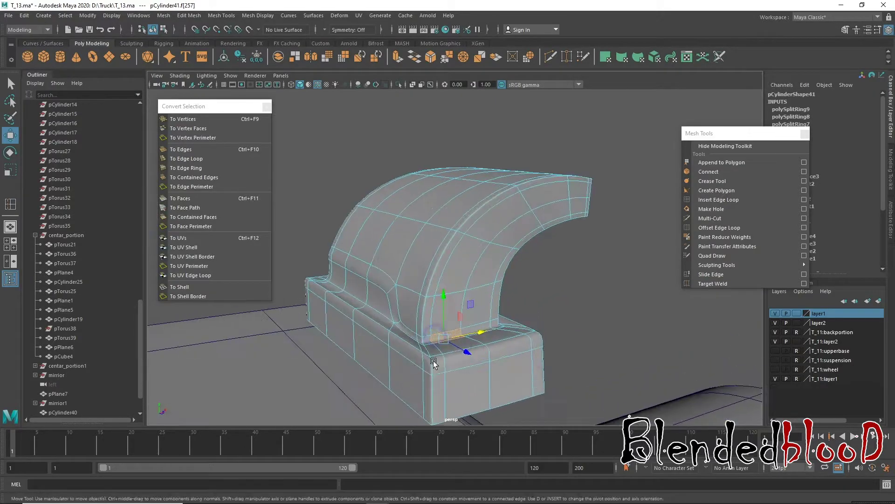
double_click(411, 335)
mouse_move(412, 334)
alt+mouse_down()
mouse_move(444, 335)
mouse_move(407, 335)
mouse_move(410, 322)
mouse_move(444, 305)
alt+mouse_up()
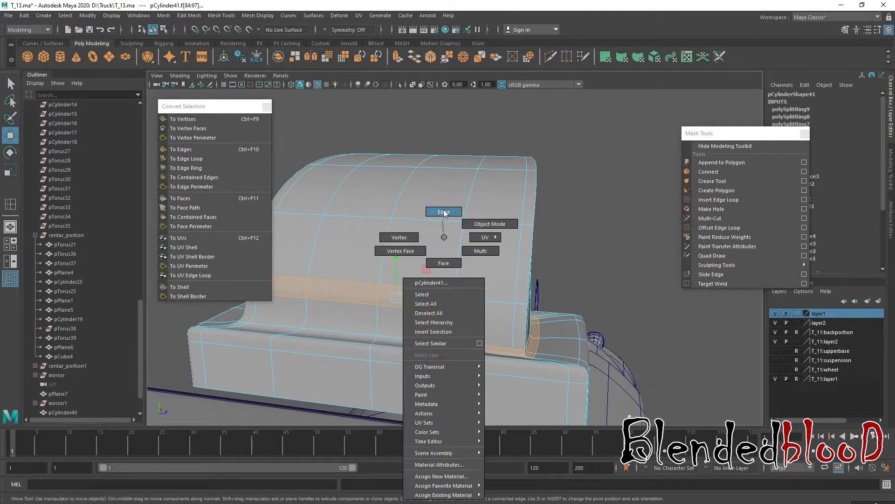
right_drag(441, 229, 440, 208)
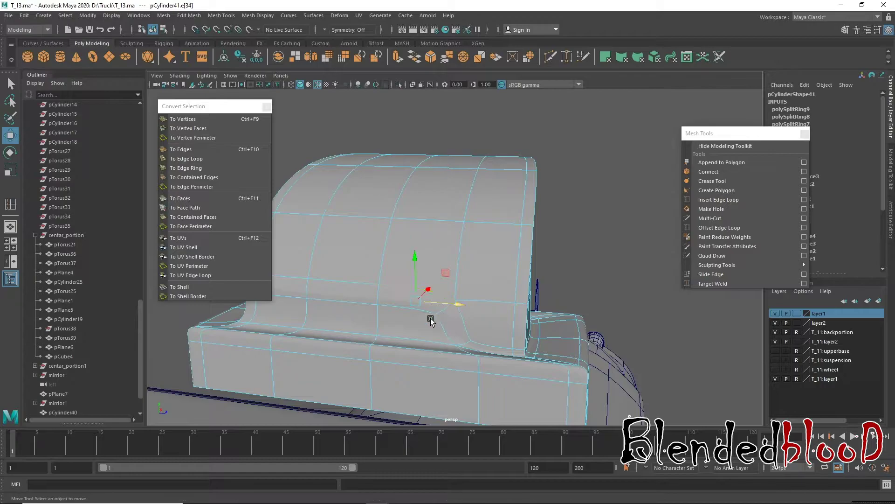
- Select edges at the duct-to-base junction, including a neighbouring junction edge
click(389, 293)
click(356, 282)
click(444, 260)
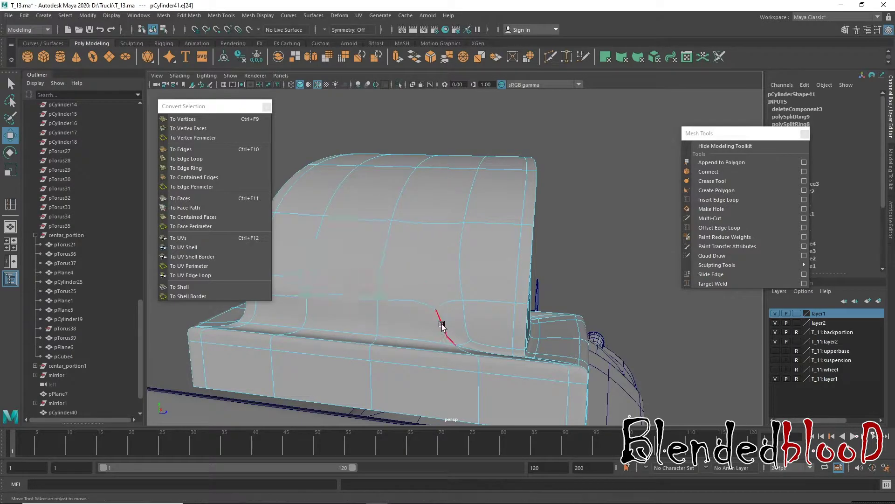
click(443, 319)
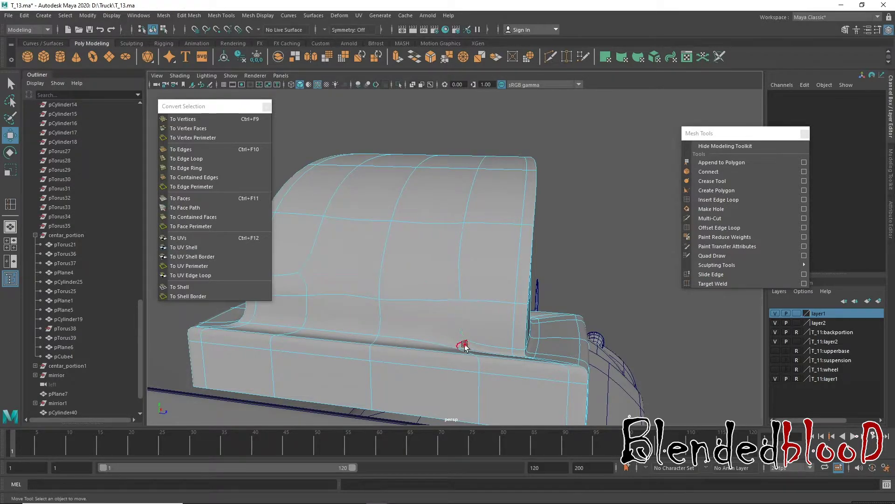
click(463, 346)
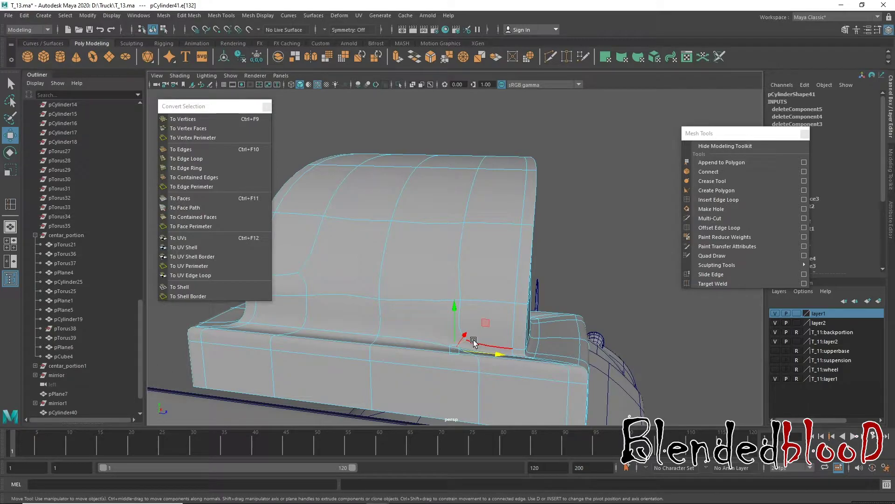
click(309, 288)
mouse_move(308, 287)
alt+mouse_down()
mouse_move(509, 312)
mouse_move(491, 298)
alt+mouse_up()
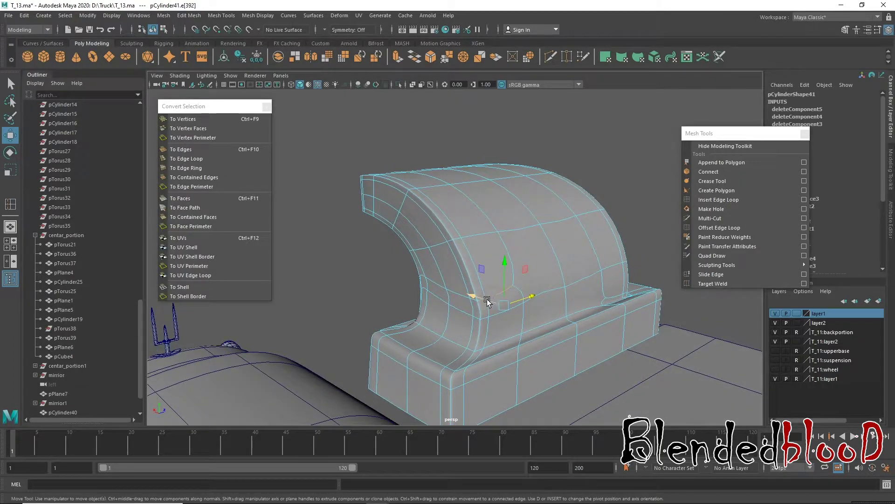
- Select edges on the curved duct surface and a junction edge along the base block
click(486, 303)
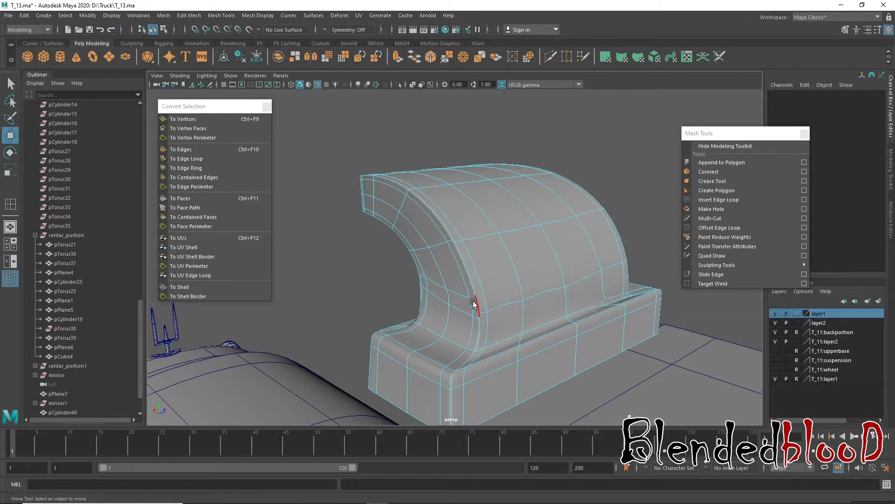
click(451, 296)
click(422, 279)
click(419, 279)
click(470, 302)
alt+drag(470, 308, 480, 310)
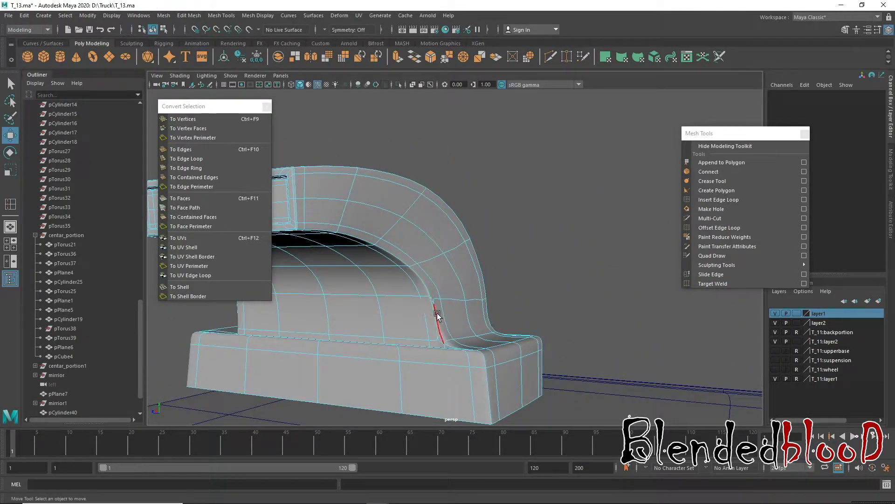
click(438, 315)
ctrl+click(439, 318)
mouse_move(481, 316)
alt+mouse_down()
mouse_move(523, 306)
mouse_move(516, 324)
alt+mouse_up()
click(515, 315)
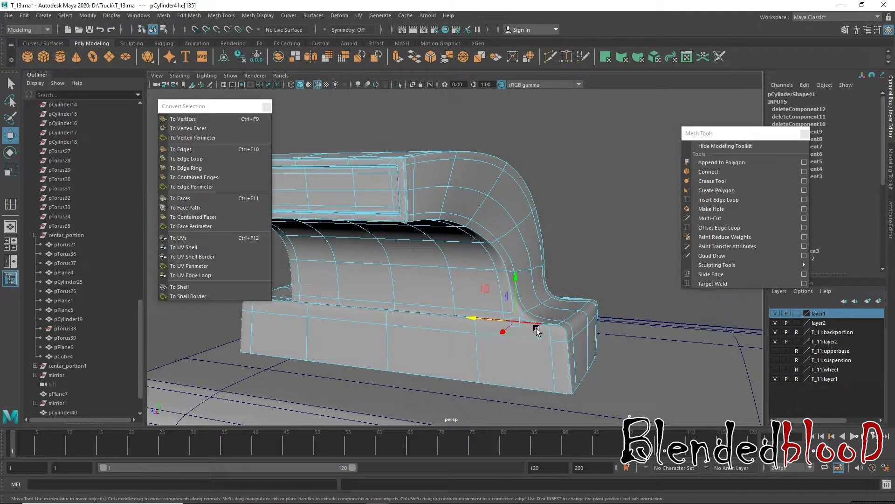
mouse_move(511, 302)
alt+mouse_down()
mouse_move(520, 313)
mouse_move(559, 314)
mouse_move(490, 310)
mouse_move(460, 260)
mouse_move(462, 316)
mouse_move(444, 316)
mouse_move(493, 322)
alt+mouse_up()
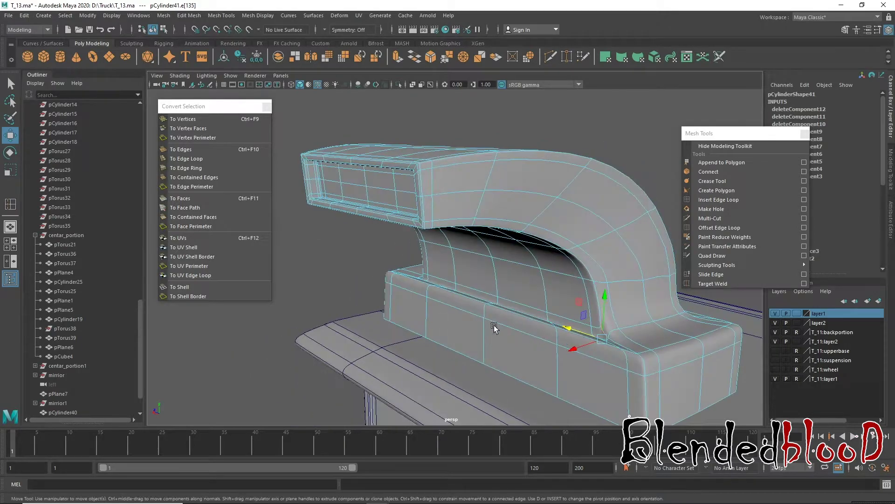
- Target Weld the stray junction vertex onto its neighbour and turn off the smooth preview
scroll(451, 326, up, 3)
scroll(451, 326, up, 2)
scroll(466, 322, up, 2)
scroll(510, 327, up, 2)
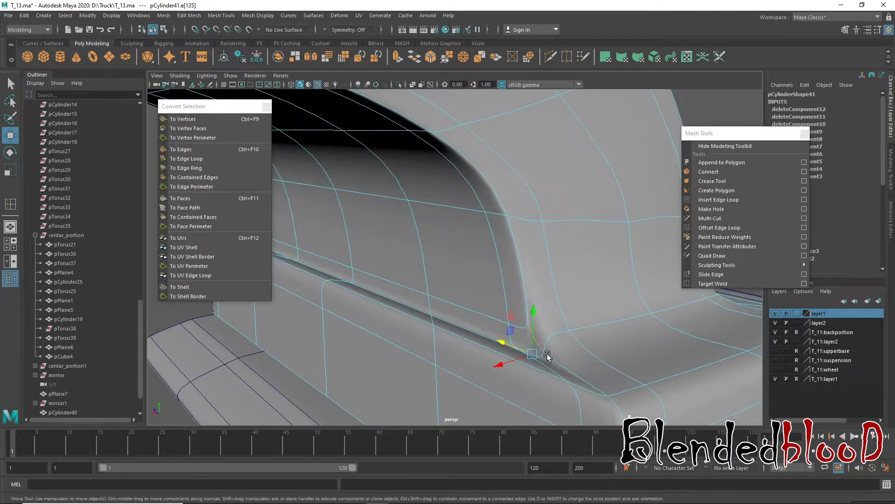
right_drag(559, 240, 517, 240)
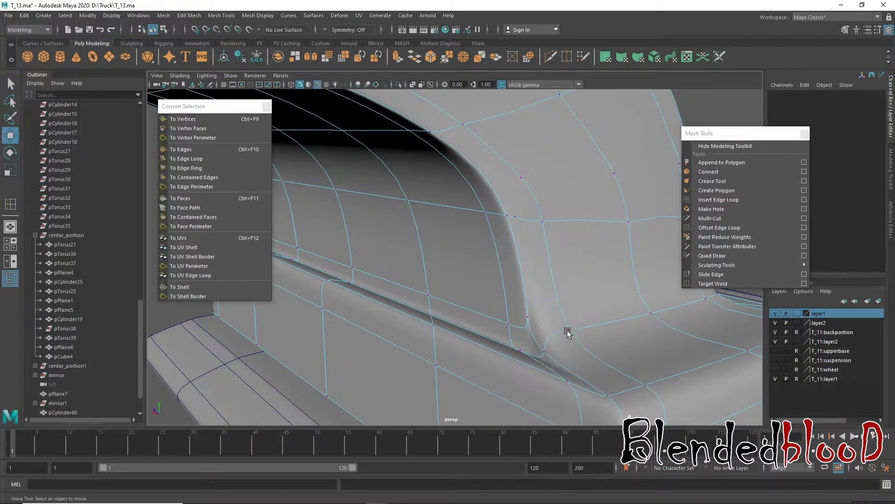
click(715, 284)
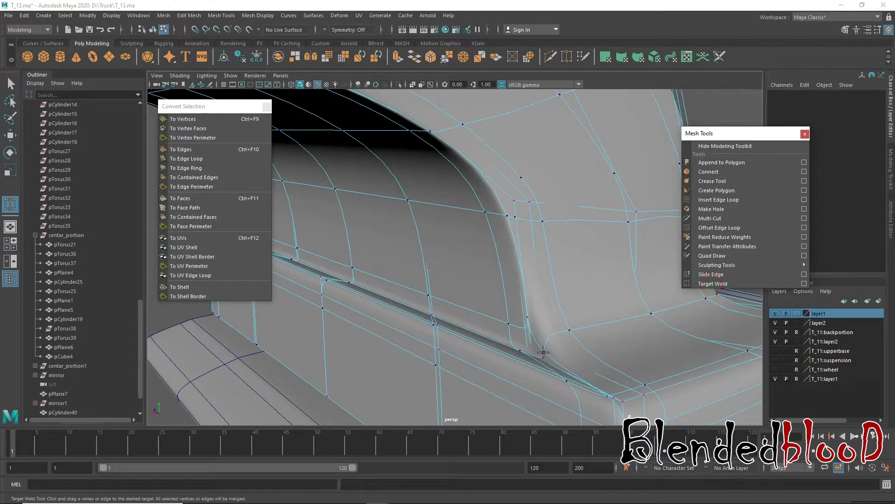
drag(543, 352, 532, 324)
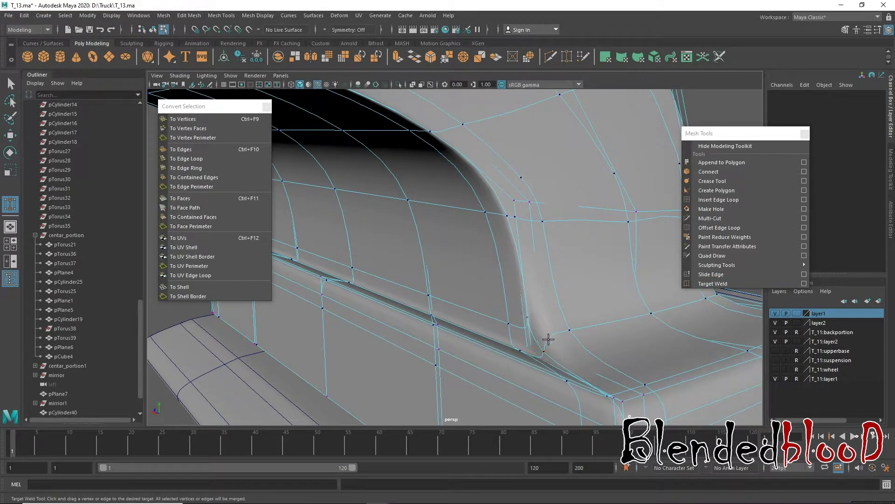
key(1)
key(w)
scroll(544, 352, down, 3)
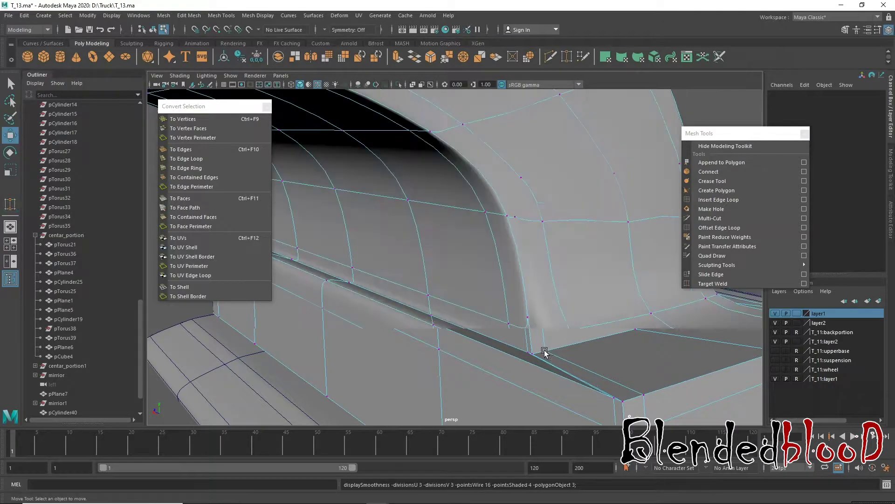
scroll(572, 360, down, 4)
- Orbit out over the whole duct part and clear the current vertex selection
scroll(485, 251, down, 2)
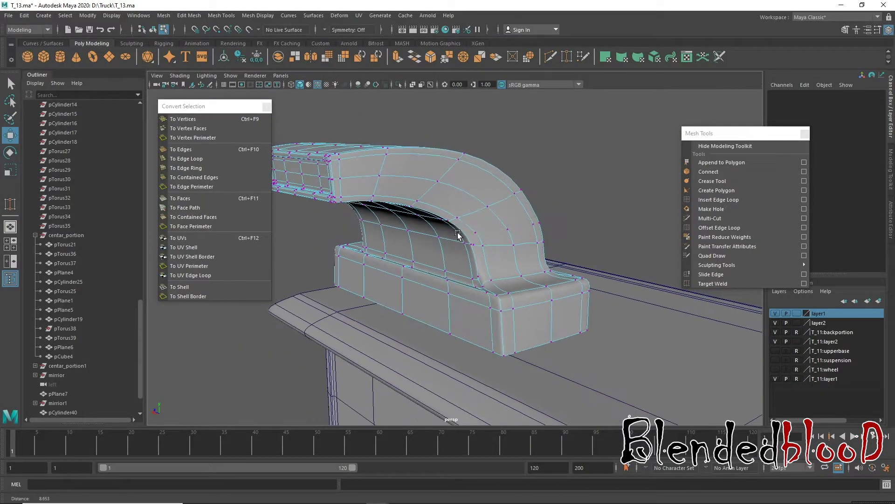
mouse_move(455, 229)
alt+mouse_down()
mouse_move(509, 314)
mouse_move(456, 260)
alt+mouse_up()
right_click(512, 237)
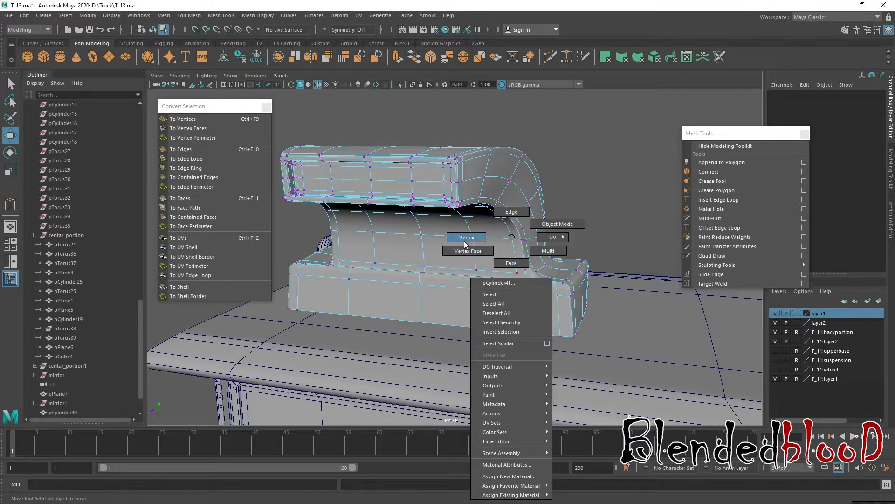
click(466, 237)
mouse_move(497, 284)
alt+mouse_down()
mouse_move(296, 140)
mouse_move(605, 348)
alt+mouse_up()
click(592, 339)
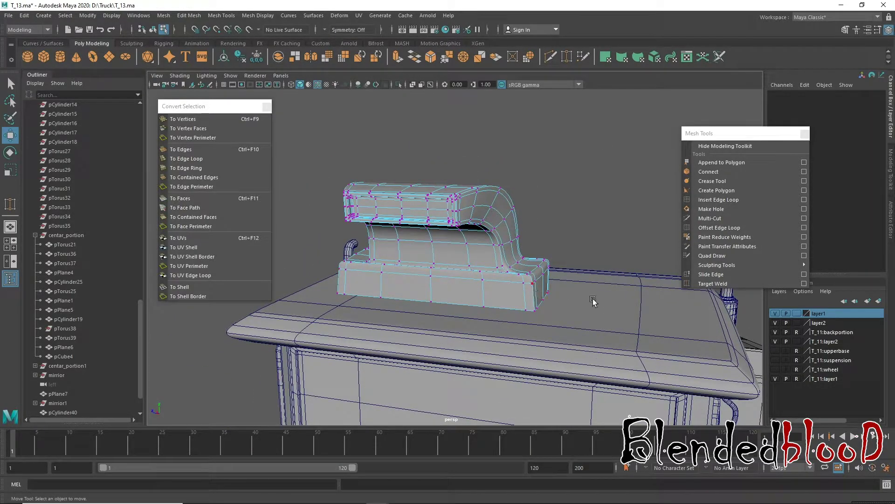
- In face mode on pCylinder41, select the lower base-block face loop f[0:24] plus the junction faces
mouse_move(592, 300)
alt+mouse_down()
mouse_move(592, 254)
mouse_move(539, 240)
alt+mouse_up()
right_click(539, 237)
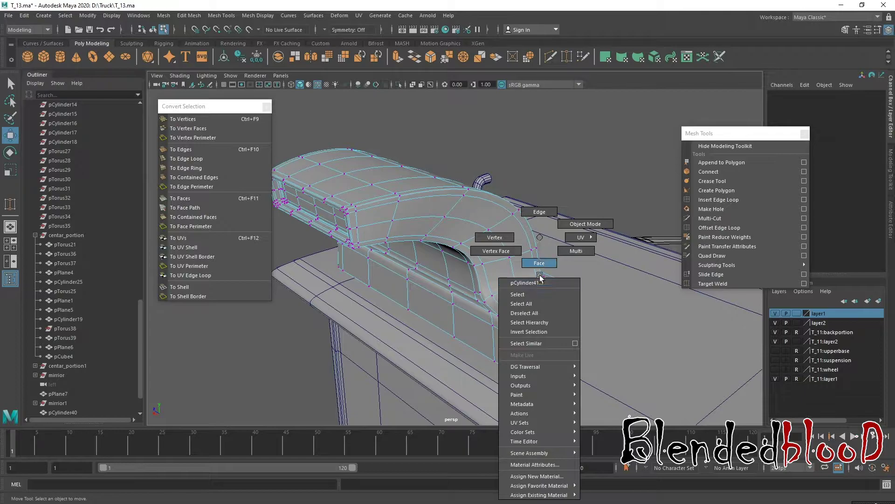
click(527, 335)
double_click(532, 332)
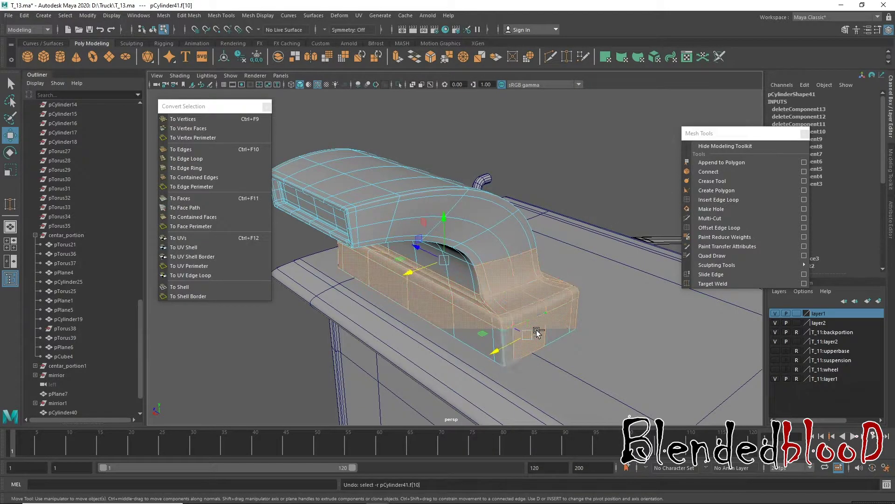
alt+drag(532, 332, 686, 325)
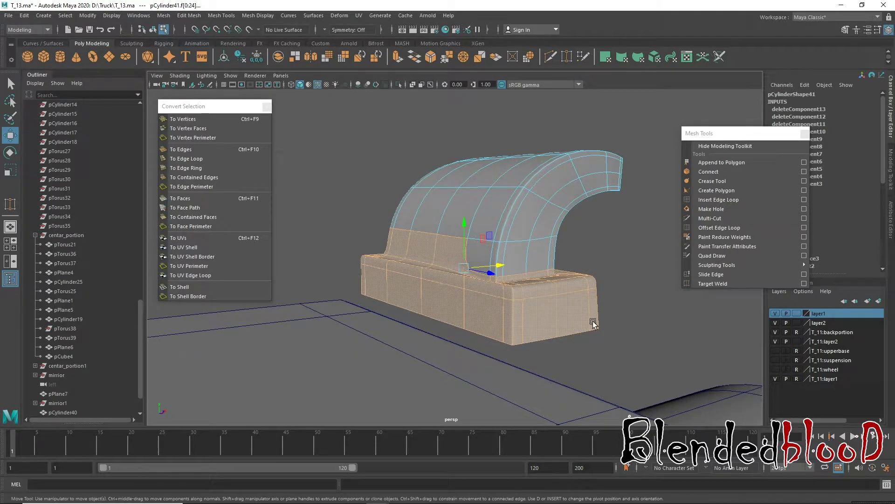
scroll(466, 289, up, 3)
scroll(452, 288, up, 3)
scroll(506, 243, up, 3)
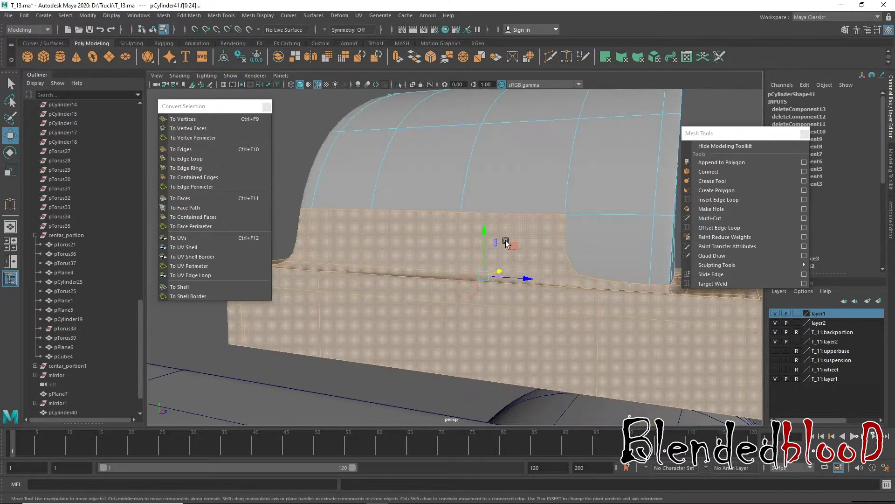
ctrl+click(540, 229)
click(423, 239)
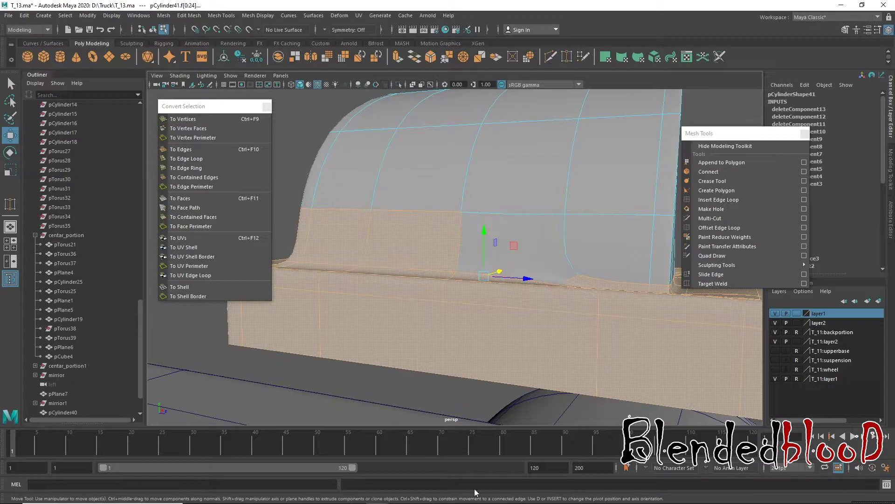
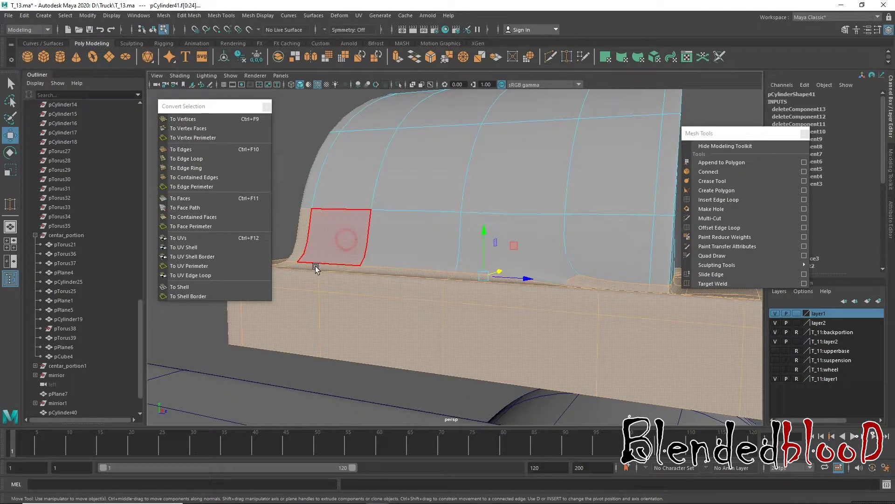
- Delete the lower block's faces from the curved part, then reselect the arch
mouse_move(413, 229)
alt+mouse_down()
mouse_move(415, 266)
mouse_move(408, 253)
mouse_move(387, 268)
mouse_move(406, 260)
mouse_move(463, 314)
alt+mouse_up()
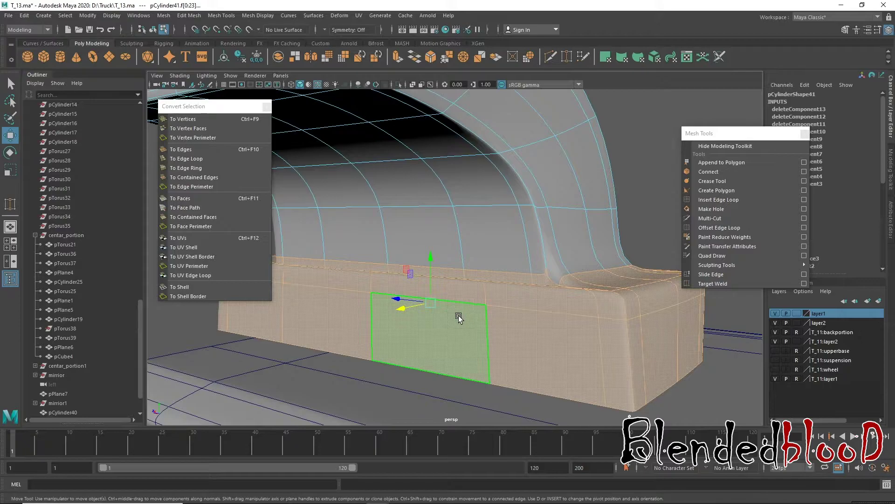
key(Delete)
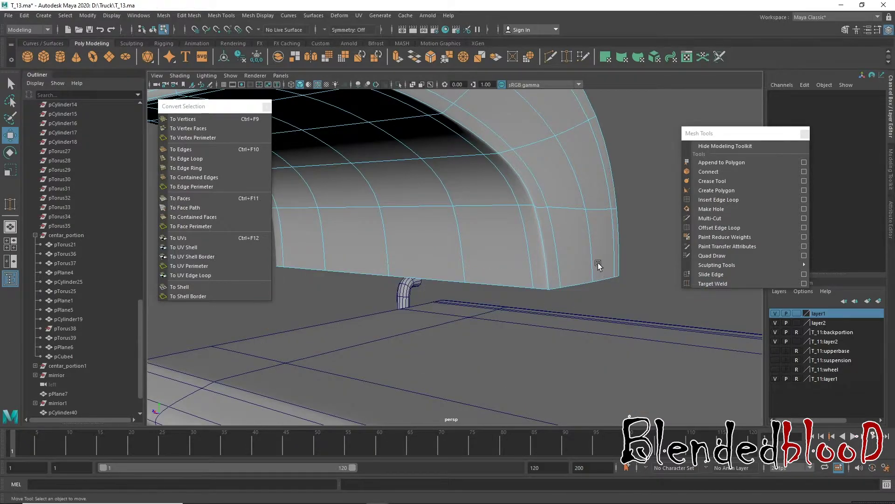
right_drag(598, 264, 598, 280)
click(604, 256)
- Orbit beneath the arch and display it as its low-poly cage
alt+drag(550, 256, 533, 228)
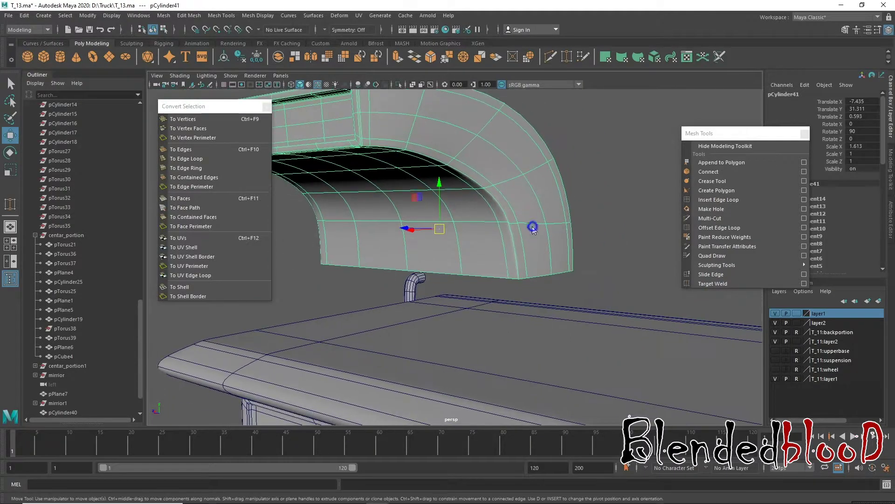
right_drag(533, 229, 475, 212)
mouse_move(531, 278)
alt+mouse_down()
mouse_move(503, 278)
mouse_move(531, 250)
mouse_move(462, 246)
alt+mouse_up()
scroll(520, 232, down, 3)
scroll(456, 234, down, 2)
scroll(432, 309, up, 2)
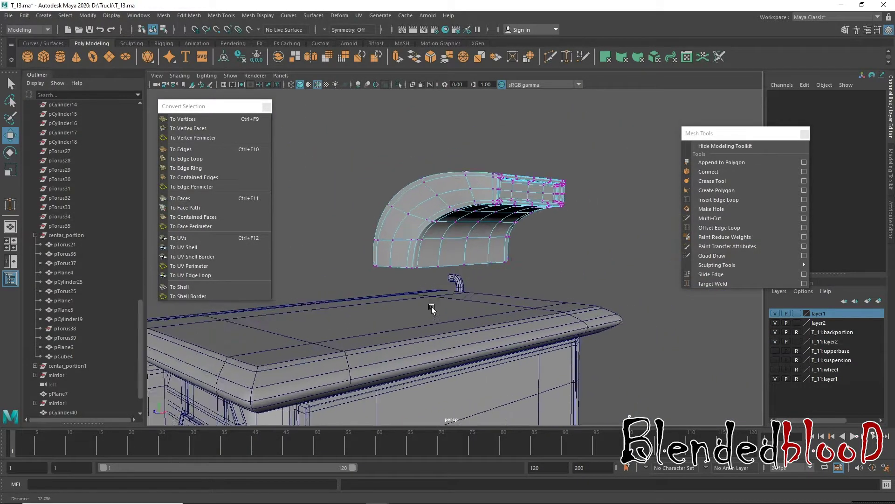
right_drag(436, 226, 462, 200)
scroll(451, 308, up, 3)
key(1)
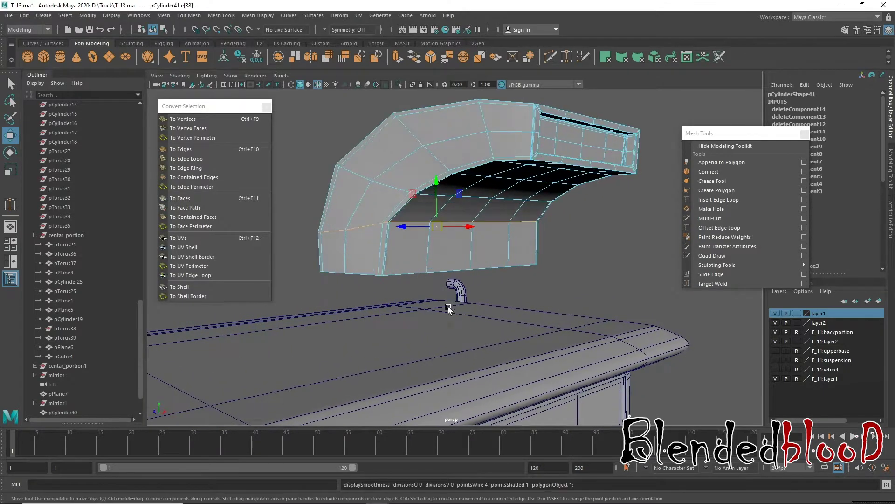
- Scale the arch's bottom edge loop outward in X/Z to flare its foot
double_click(408, 274)
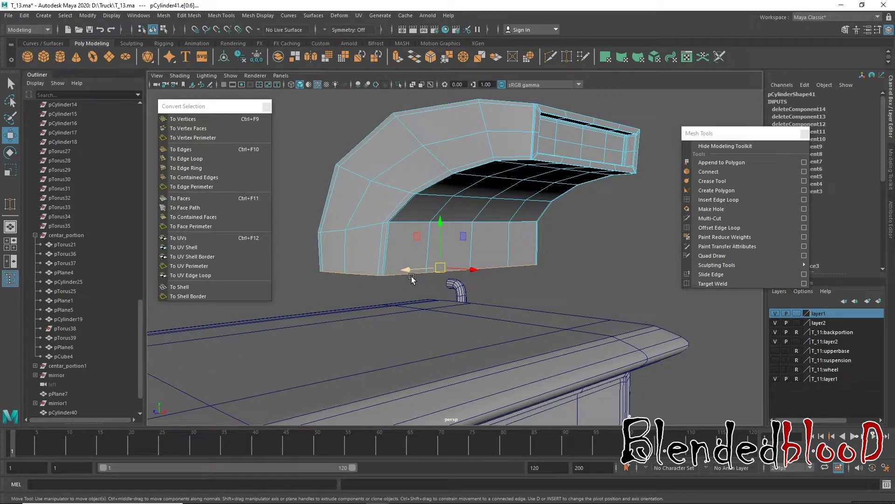
key(r)
drag(448, 280, 482, 309)
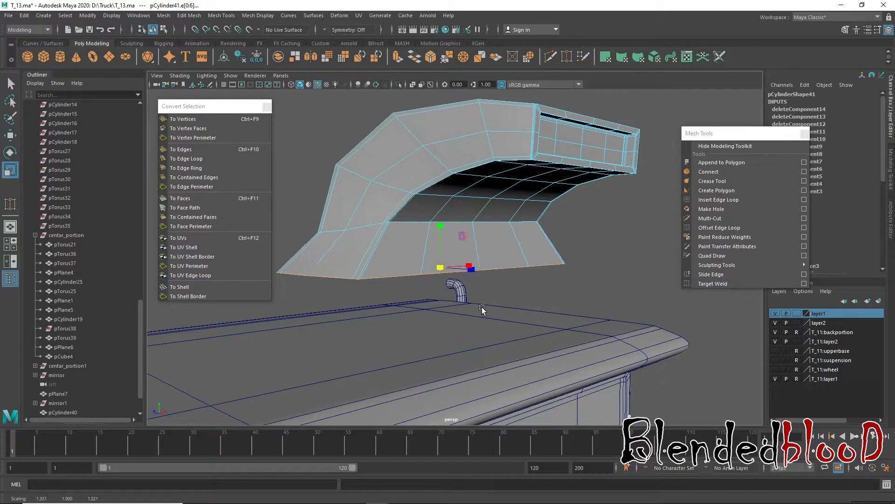
key(f)
key(w)
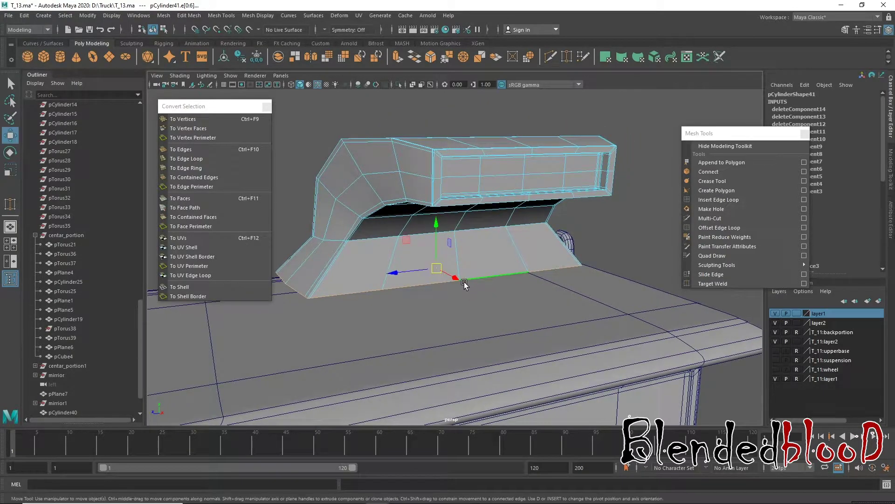
- Preview the smoothed mesh, then pull the bottom edge loop slightly back inward
key(3)
mouse_move(437, 283)
alt+mouse_down()
mouse_move(444, 275)
mouse_move(418, 264)
mouse_move(438, 227)
alt+mouse_up()
key(1)
key(r)
key(w)
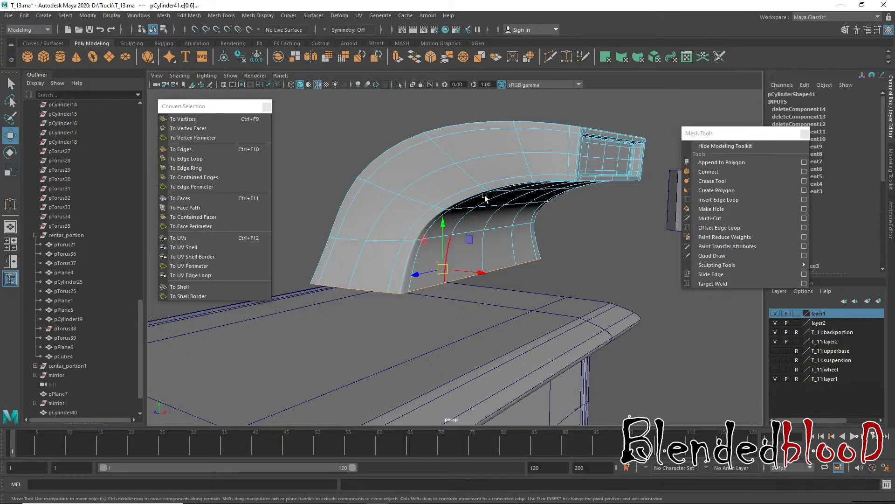
- Move the curved part down onto the cab roof and shift it slightly in X
right_drag(485, 196, 574, 240)
mouse_move(573, 240)
alt+mouse_down()
mouse_move(509, 278)
mouse_move(495, 270)
alt+mouse_up()
click(474, 238)
drag(456, 206, 466, 251)
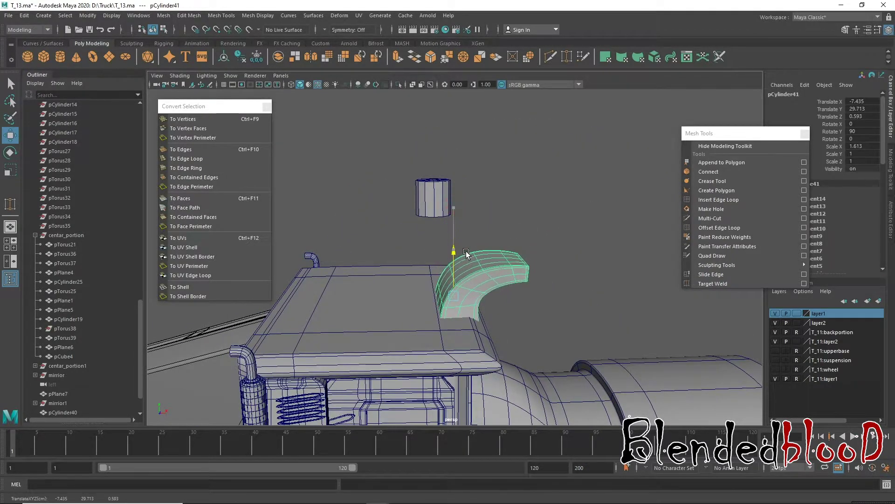
mouse_move(493, 290)
mouse_down()
mouse_move(460, 297)
mouse_move(514, 300)
mouse_move(466, 280)
mouse_move(435, 256)
mouse_move(440, 248)
mouse_up()
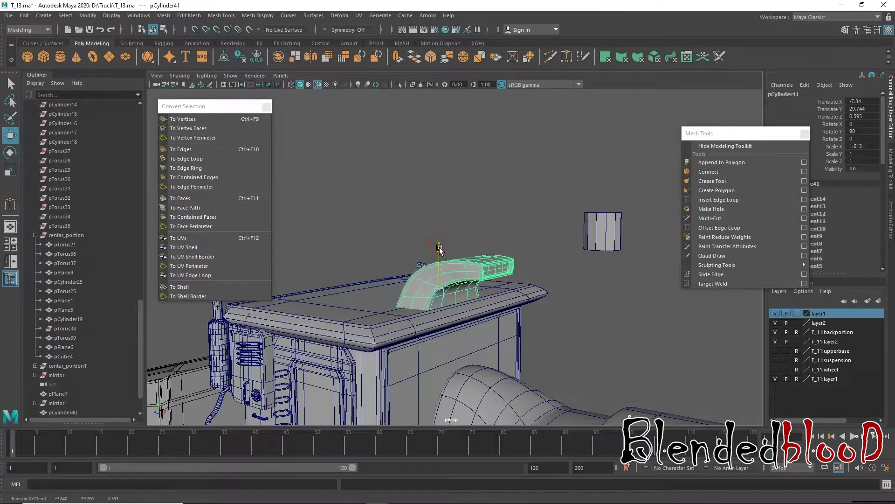
- Scale the curved part down slightly to 1.499, 0.929, 0.929
alt+drag(506, 294, 528, 260)
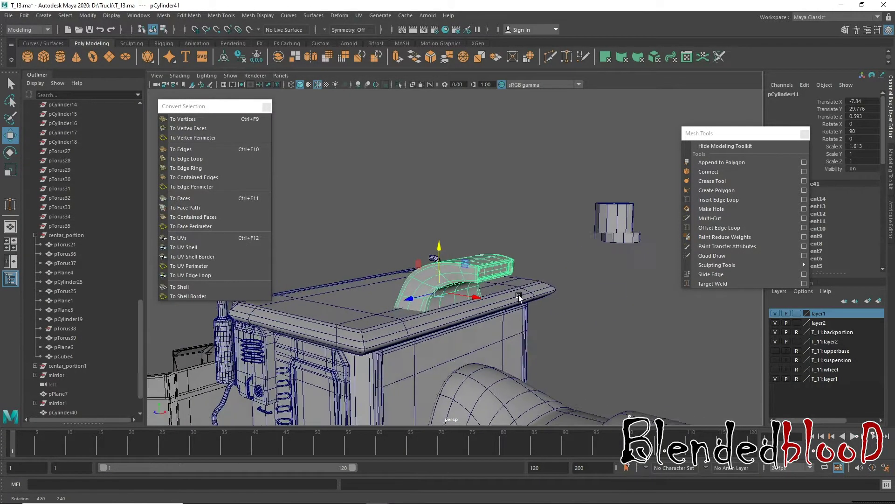
alt+drag(514, 297, 438, 291)
key(r)
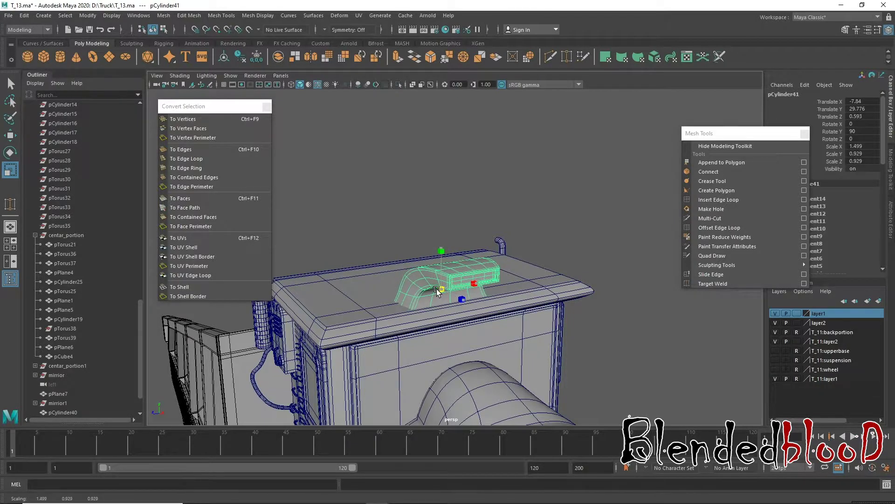
key(w)
key(space)
mouse_move(573, 240)
alt+mouse_down()
mouse_move(512, 264)
mouse_move(443, 332)
alt+mouse_up()
key(space)
- Delete the edge loop around the part's inner frame
key(f)
scroll(447, 345, up, 5)
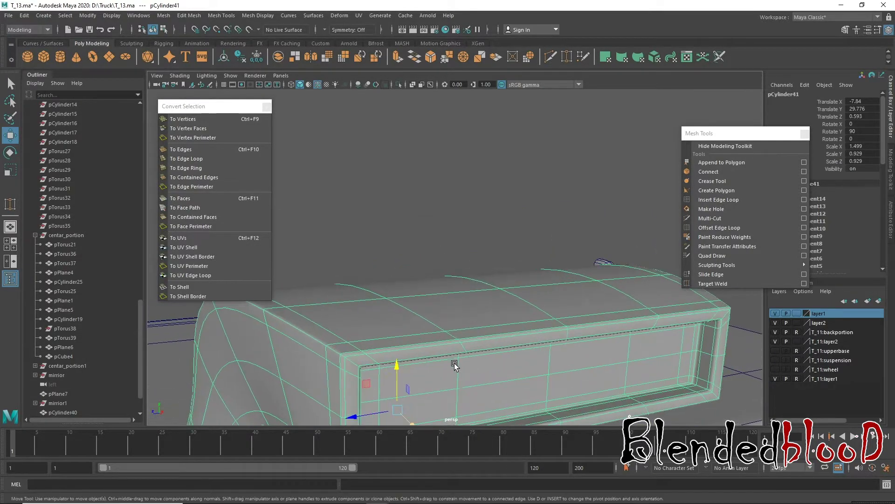
scroll(434, 309, up, 5)
right_drag(438, 251, 432, 236)
click(432, 237)
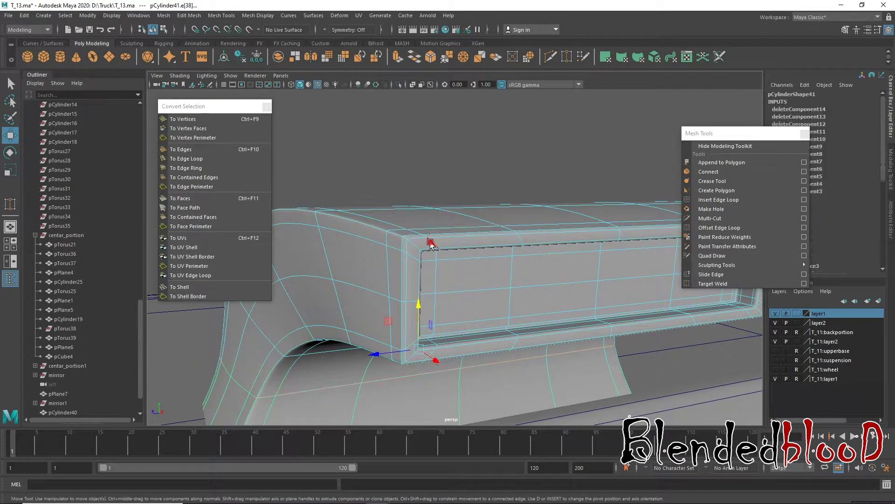
double_click(415, 258)
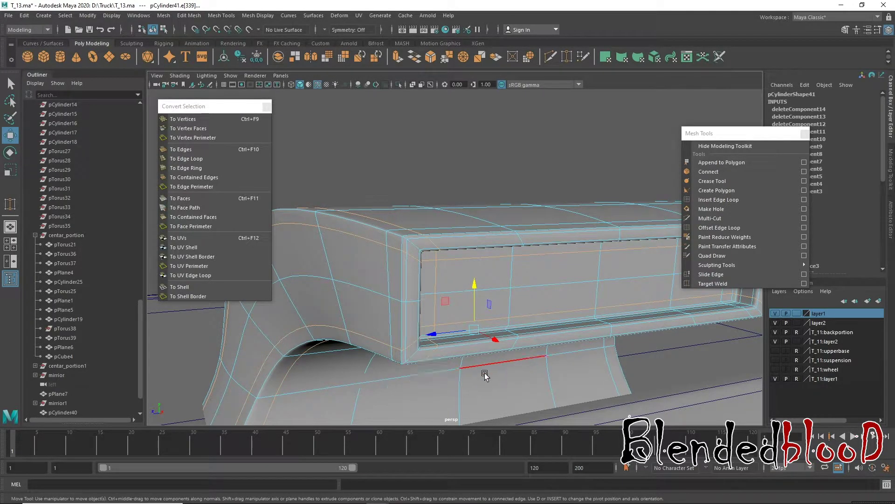
key(Delete)
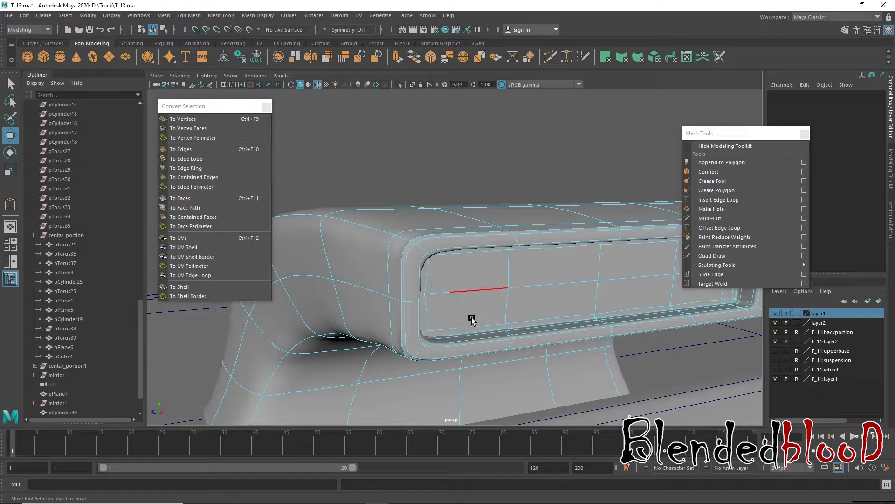
- Delete the lower rim loop and another frame loop, then orbit to inspect the front
double_click(512, 344)
key(Delete)
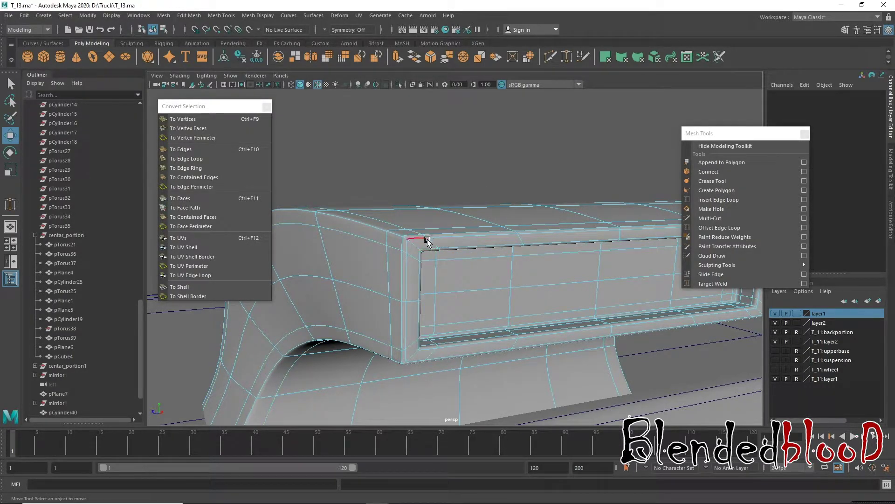
double_click(432, 242)
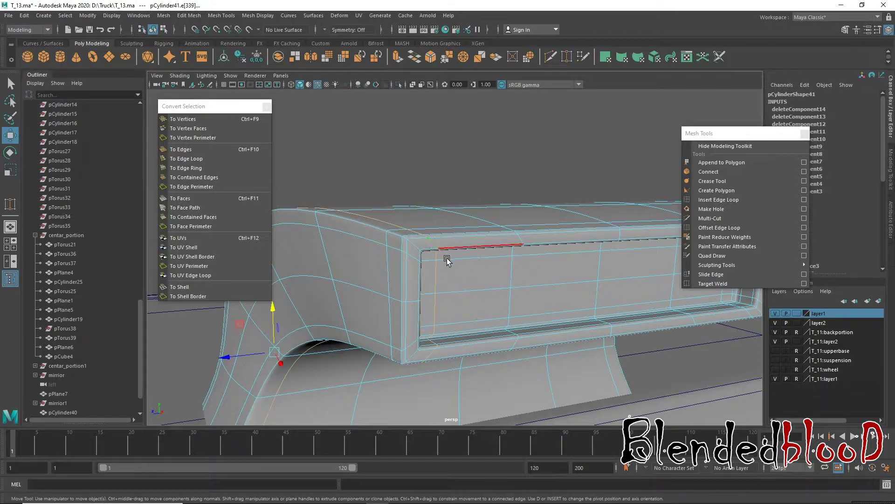
key(Delete)
click(392, 248)
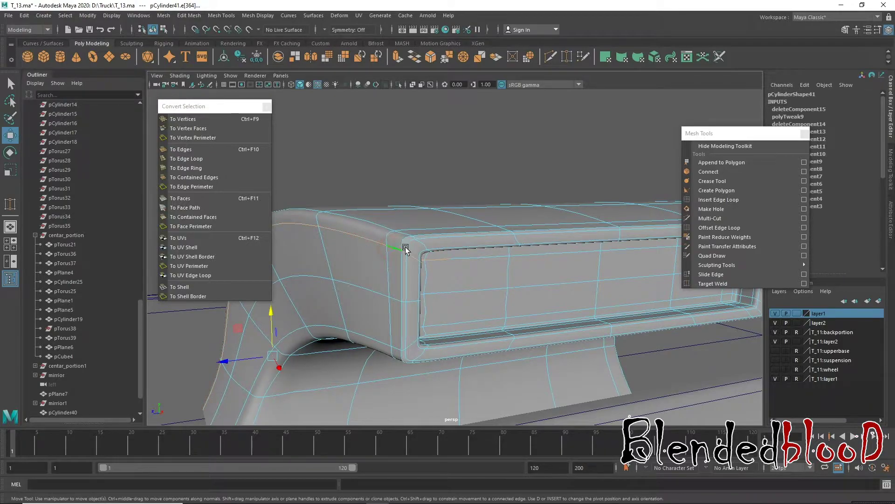
right_drag(429, 237, 411, 221)
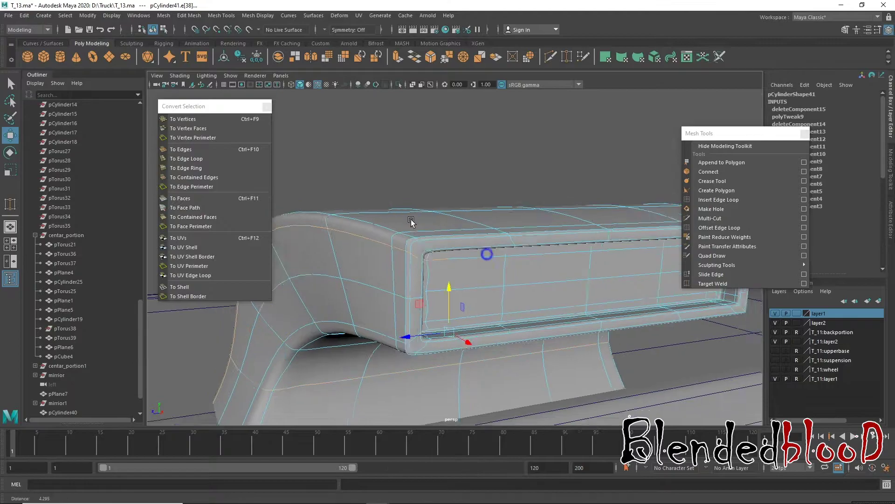
mouse_move(411, 221)
alt+mouse_down()
mouse_move(547, 301)
mouse_move(498, 301)
mouse_move(454, 252)
alt+mouse_up()
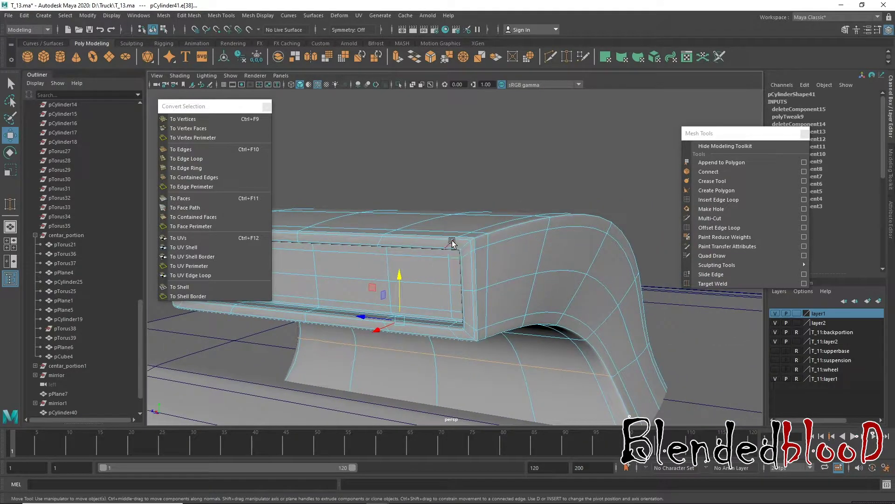
click(452, 242)
ctrl+click(452, 243)
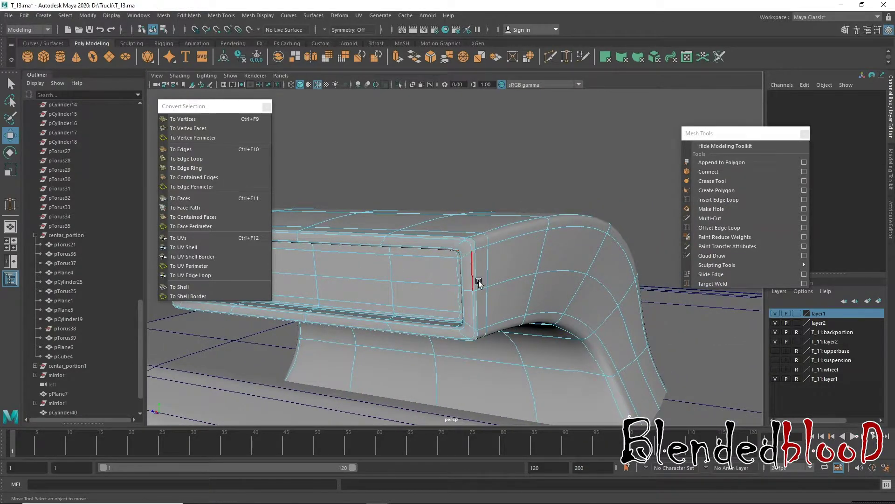
mouse_move(479, 282)
alt+mouse_down()
mouse_move(427, 265)
mouse_move(496, 268)
mouse_move(440, 237)
alt+mouse_up()
- Delete a top edge loop from the part
right_click(440, 237)
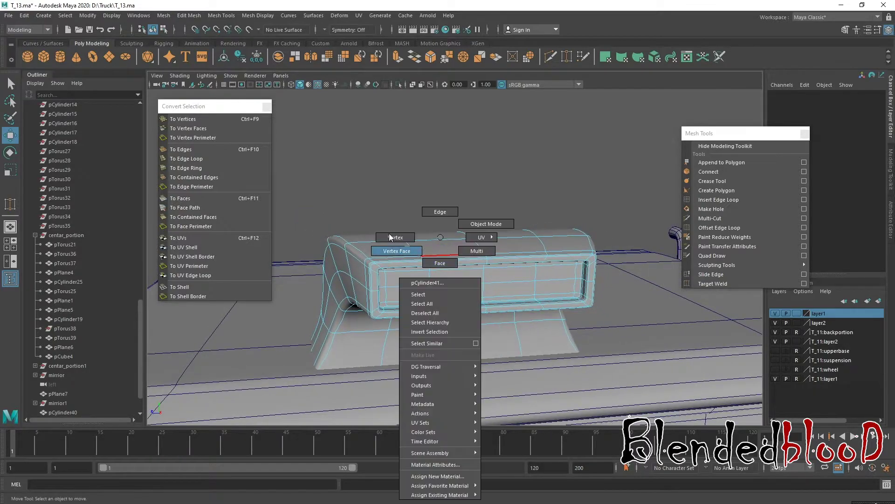
click(391, 237)
drag(285, 187, 709, 429)
click(633, 362)
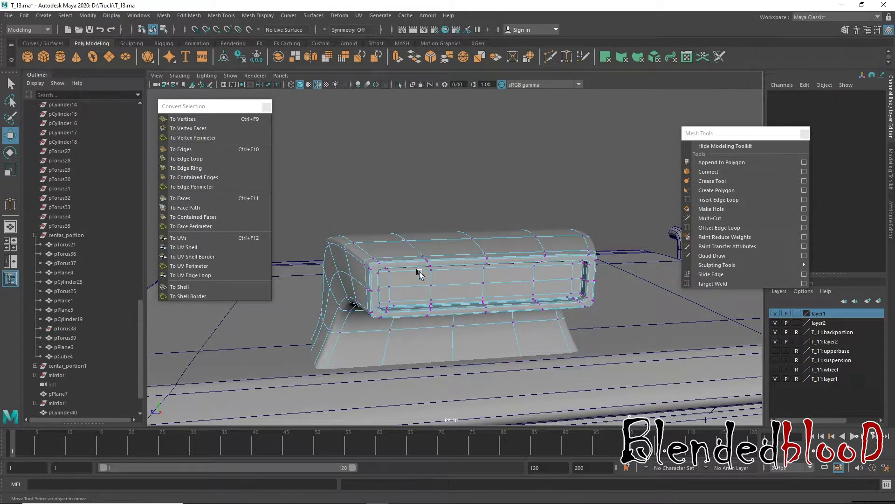
scroll(418, 316, up, 3)
right_drag(350, 238, 350, 213)
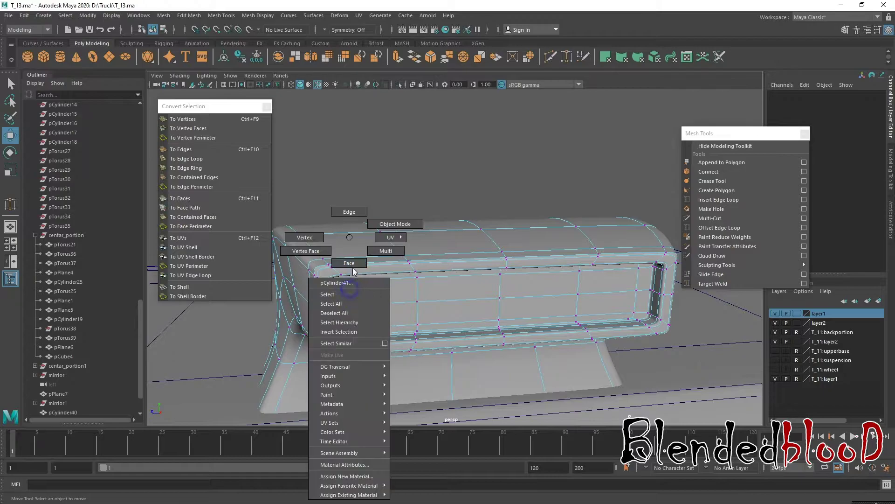
click(374, 279)
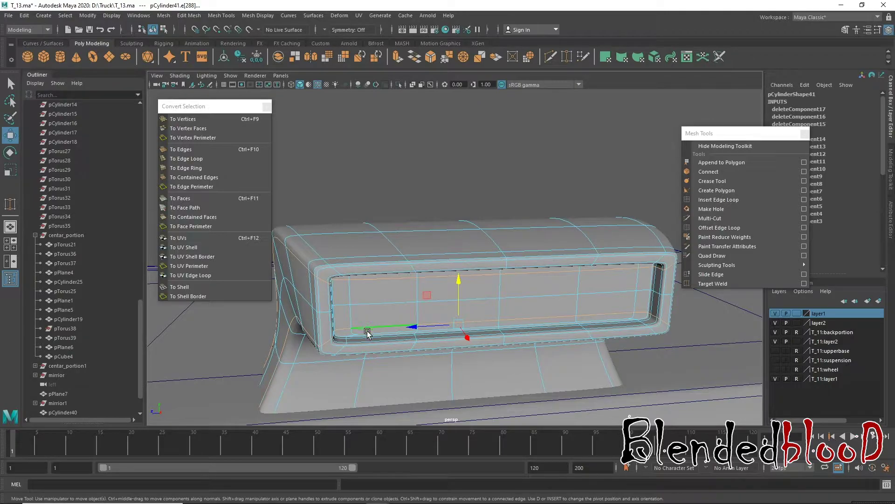
key(Delete)
- Box-select the part's vertices to inspect them, then bring the roof pipe into view
mouse_move(391, 334)
alt+mouse_down()
mouse_move(417, 320)
mouse_move(394, 237)
alt+mouse_up()
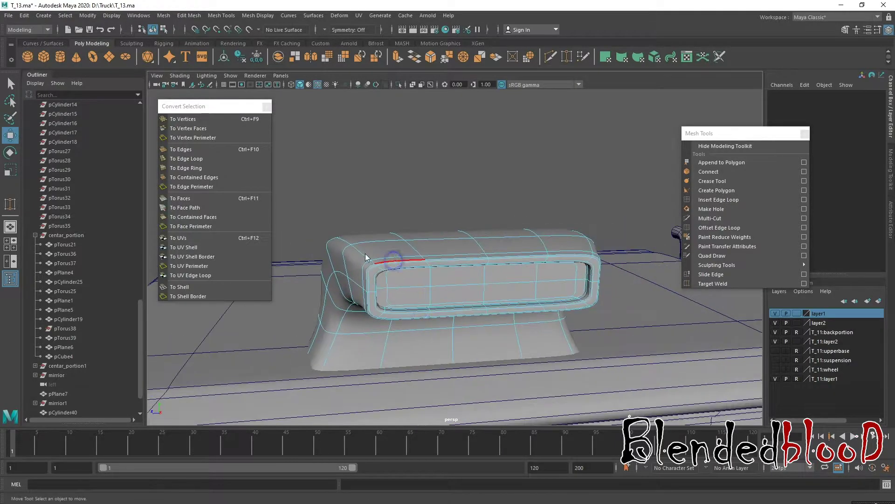
right_drag(394, 237, 350, 252)
right_drag(323, 215, 349, 237)
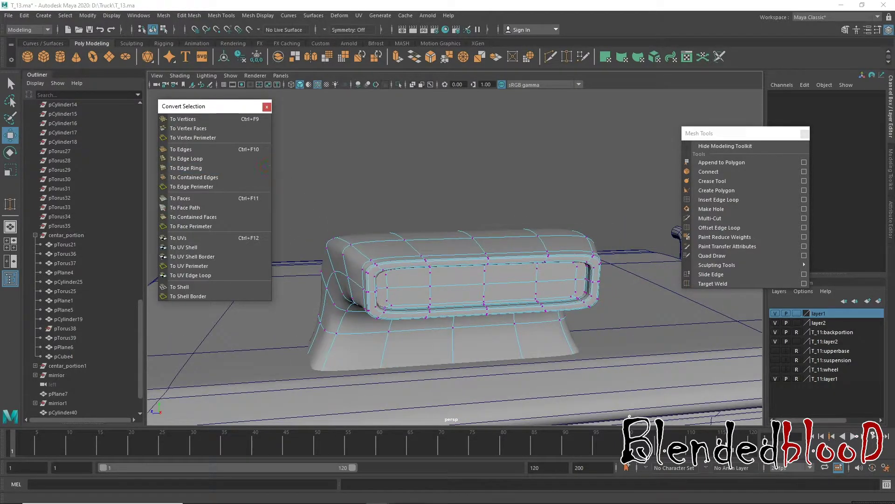
scroll(585, 313, down, 5)
drag(357, 196, 608, 347)
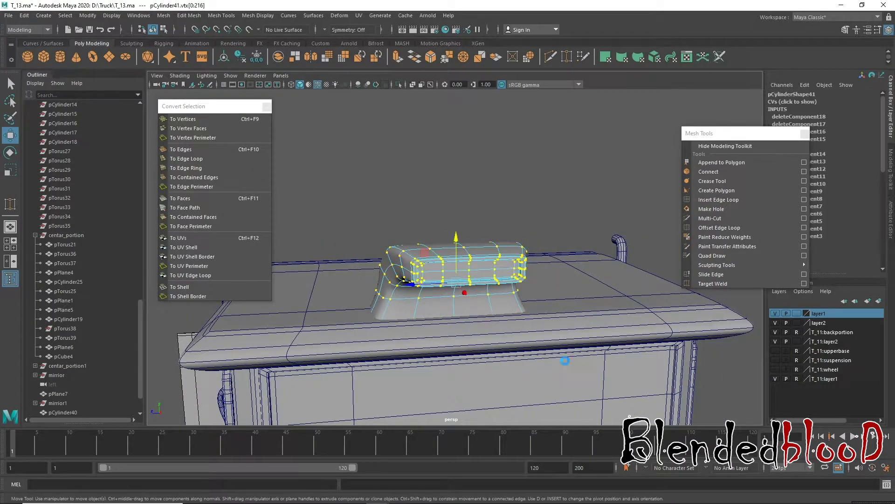
click(466, 309)
right_drag(516, 248, 516, 252)
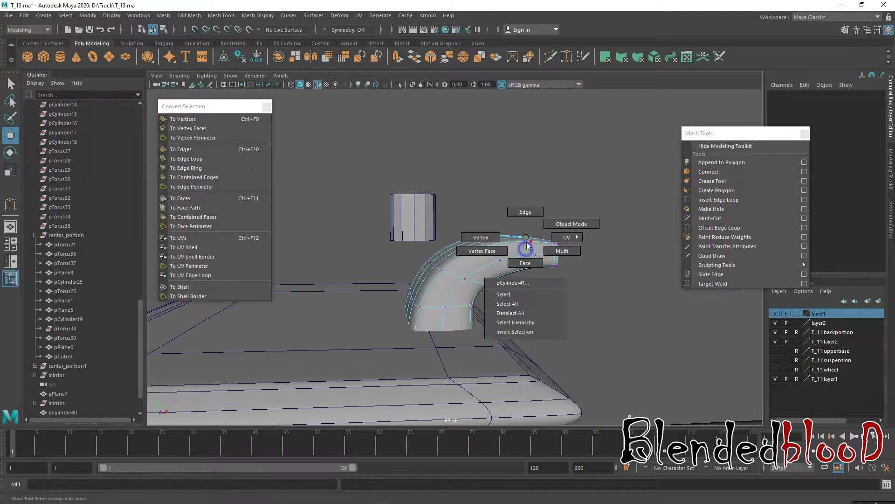
mouse_move(500, 366)
right_down()
mouse_move(501, 373)
mouse_move(465, 272)
mouse_move(661, 295)
right_up()
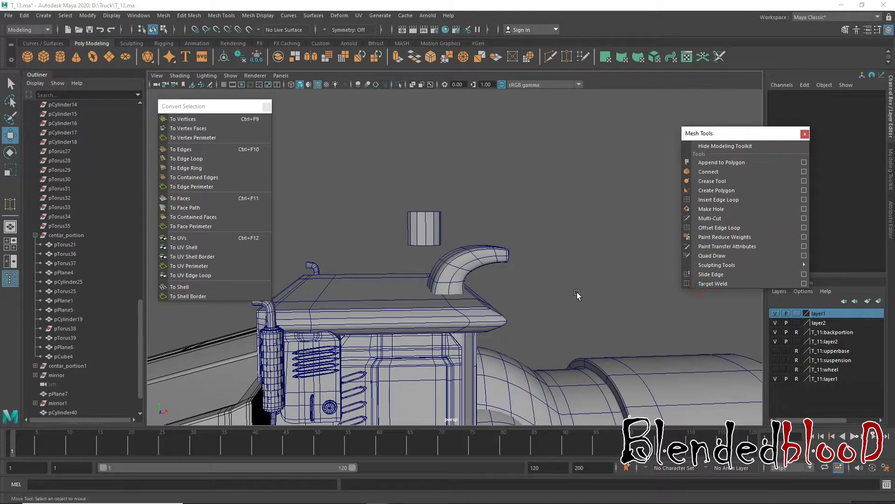
alt+drag(577, 293, 447, 260)
- Shrink the roof pipe along Z to 1.316, 0.675, 0.705 and lower it slightly
click(466, 266)
key(r)
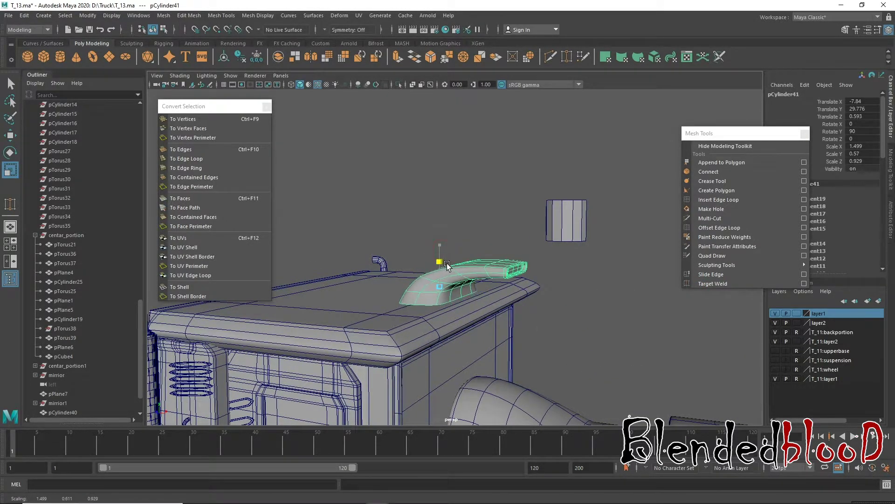
mouse_move(493, 307)
alt+mouse_down()
mouse_move(449, 330)
mouse_move(452, 265)
alt+mouse_up()
mouse_move(472, 293)
mouse_down()
mouse_move(471, 244)
mouse_move(444, 242)
mouse_move(450, 254)
mouse_up()
key(w)
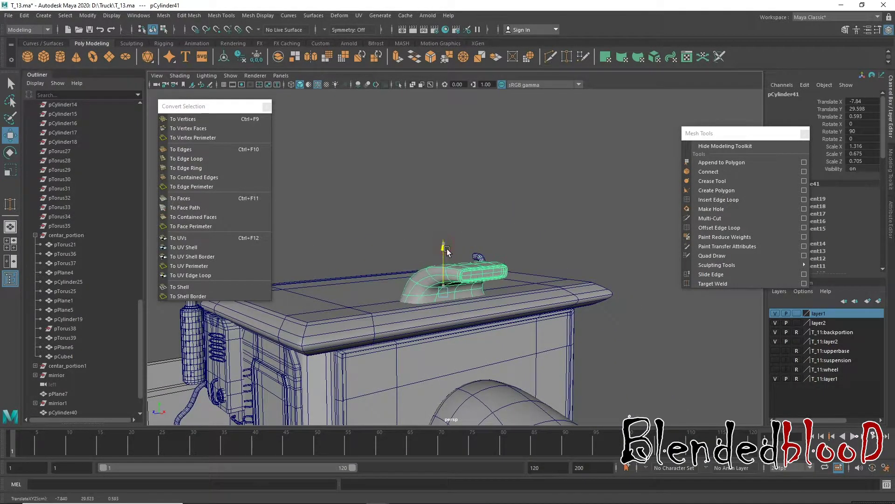
right_click(450, 254)
- Select the small cylinder above the truck and zoom in on it
click(518, 218)
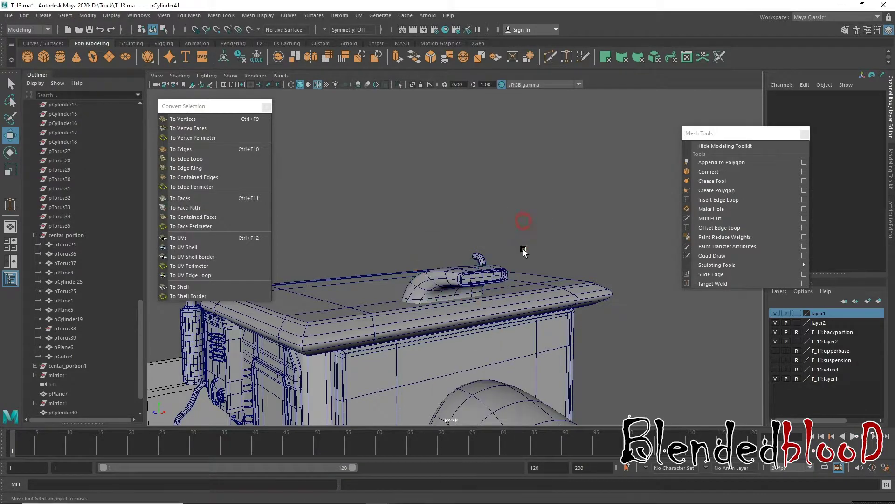
alt+right_drag(555, 269, 382, 175)
scroll(536, 208, down, 3)
drag(595, 245, 596, 247)
alt+drag(480, 267, 504, 418)
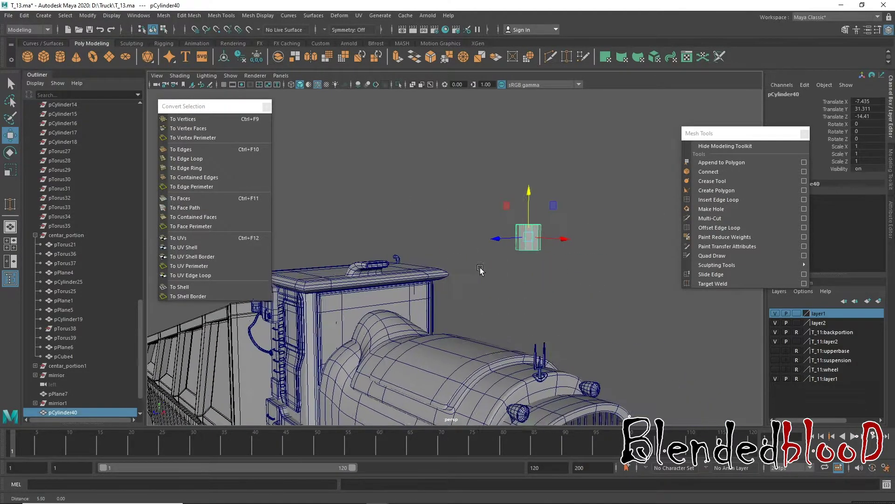
alt+right_drag(504, 417, 506, 355)
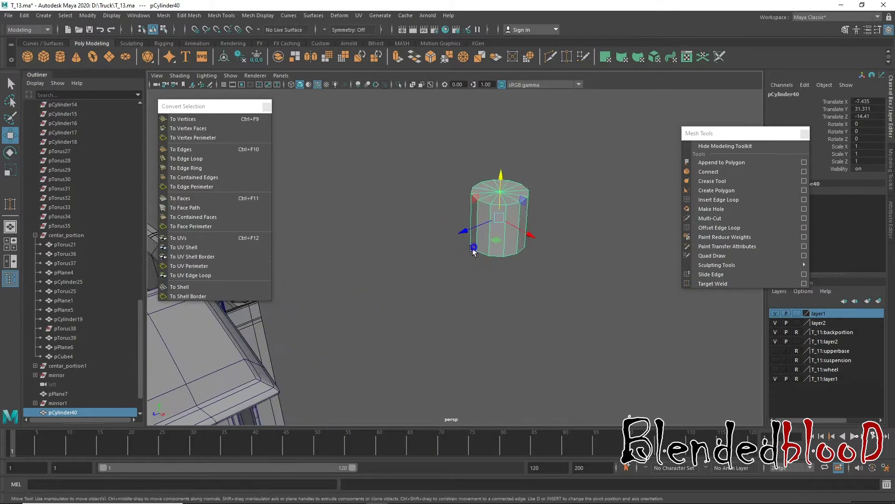
mouse_move(506, 355)
alt+mouse_down()
mouse_move(505, 200)
mouse_move(526, 420)
alt+mouse_up()
mouse_move(525, 419)
alt+right_down()
mouse_move(532, 252)
mouse_move(556, 356)
alt+right_up()
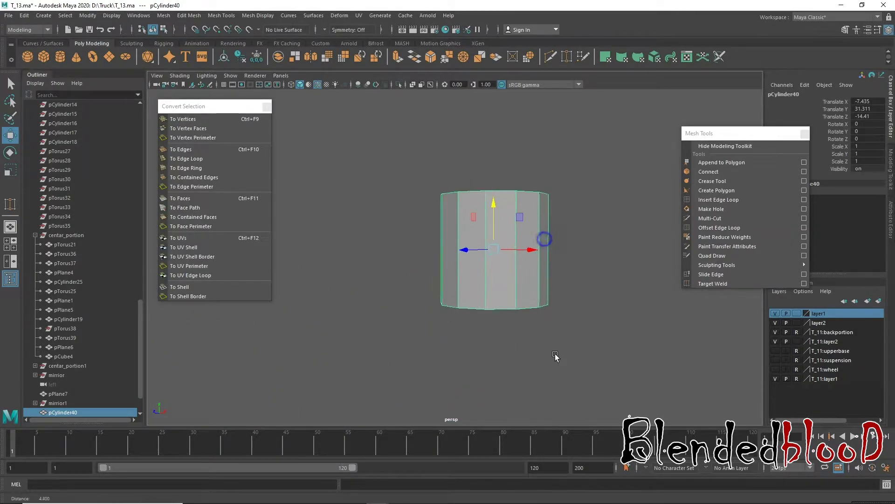
- Add an edge loop near the cylinder's bottom and extrude that face ring outward into a flared base
click(718, 199)
click(541, 289)
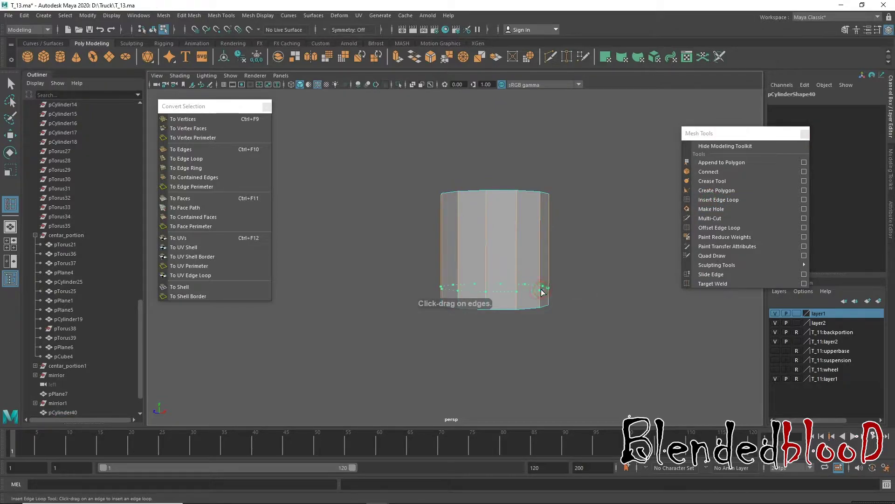
key(w)
right_click(549, 293)
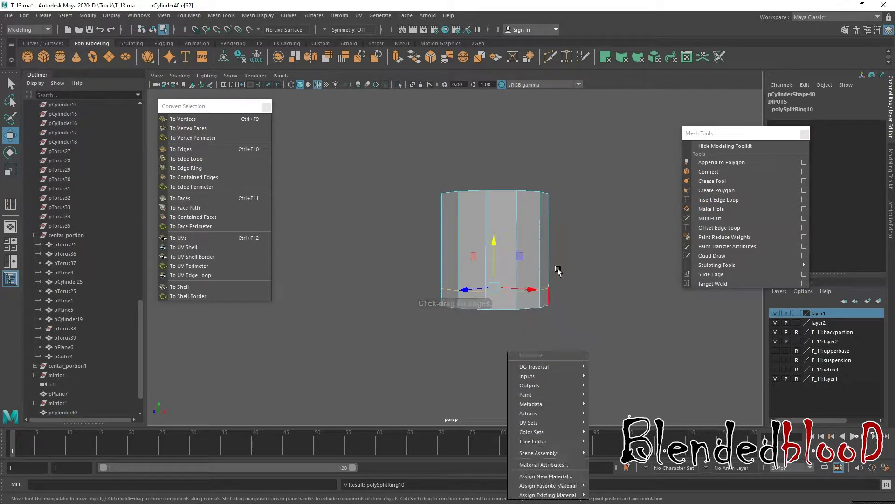
alt+right_drag(536, 355, 560, 373)
click(545, 306)
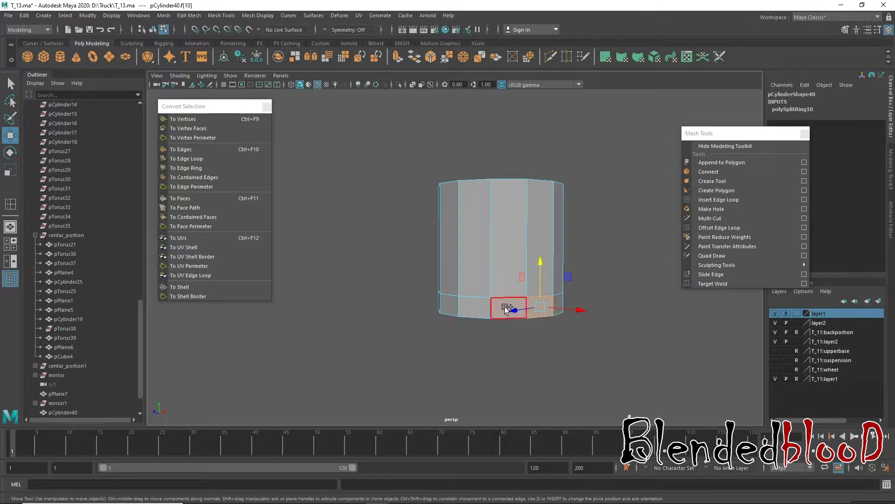
shift+double_click(506, 308)
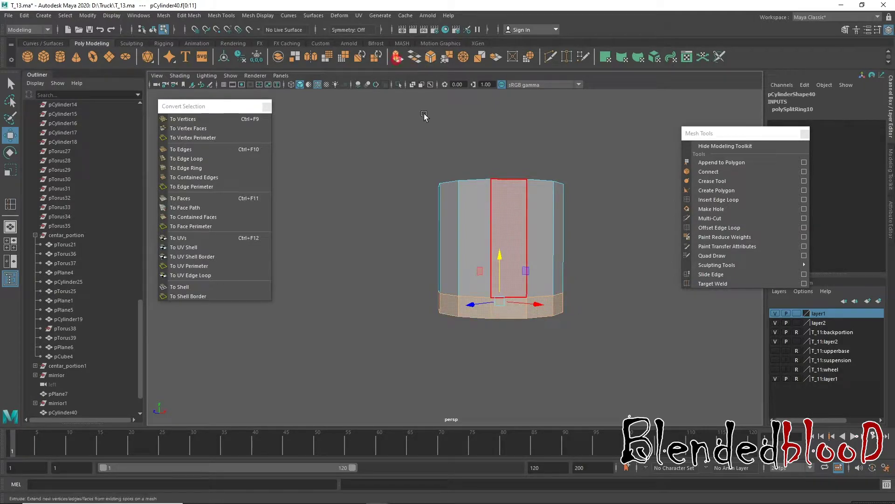
key(ctrl+e)
key(r)
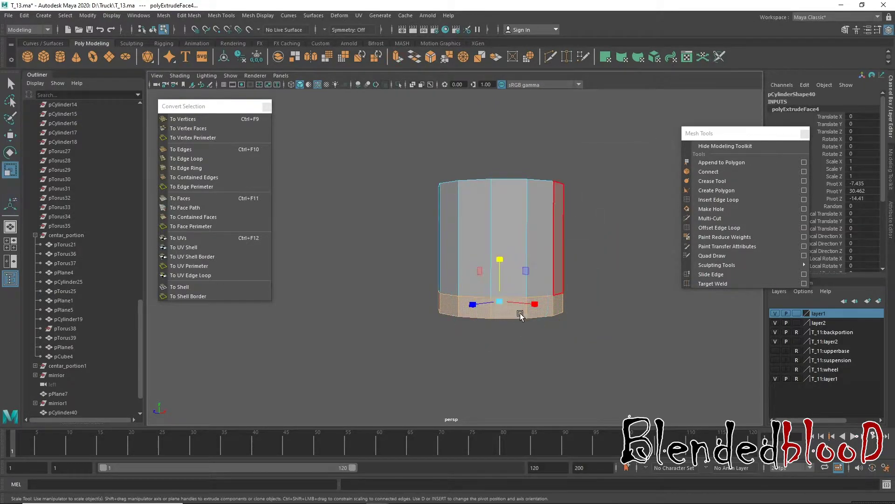
drag(495, 304, 516, 320)
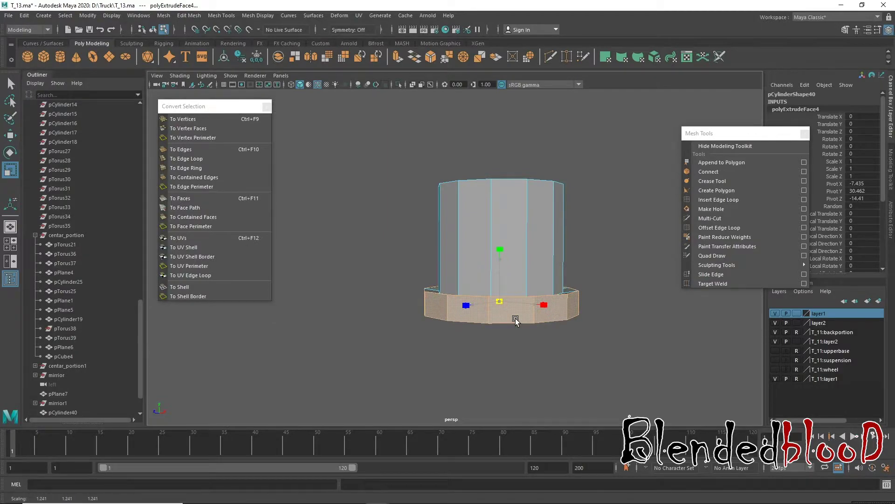
- Scale the cylinder's top faces inward to taper it and raise the top higher
key(ctrl+h)
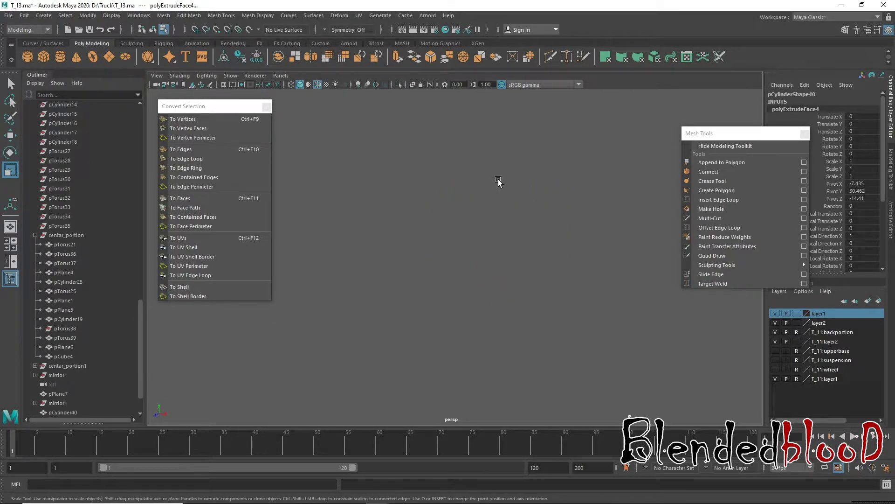
scroll(498, 182, down, 5)
scroll(513, 194, down, 5)
alt+drag(442, 228, 487, 291)
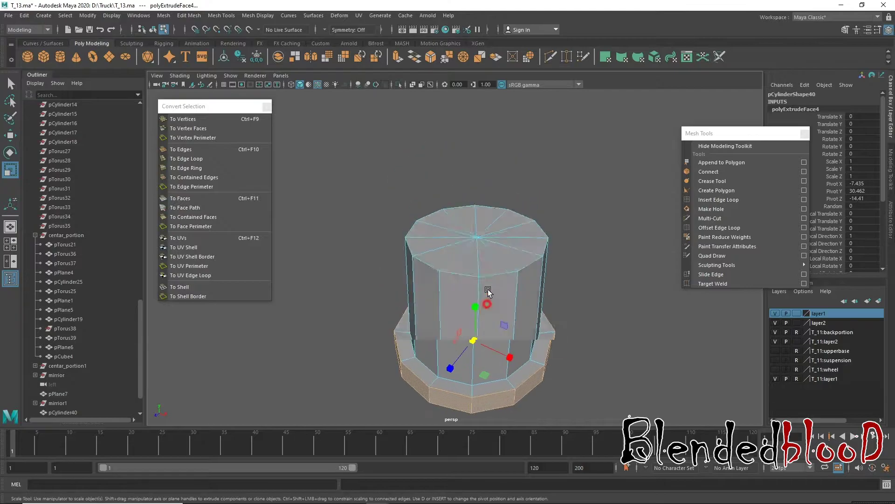
right_drag(481, 207, 484, 218)
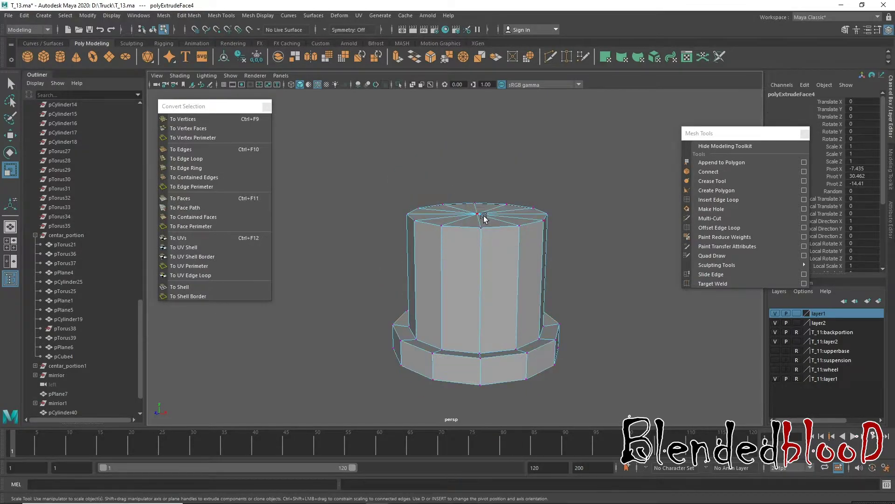
click(180, 198)
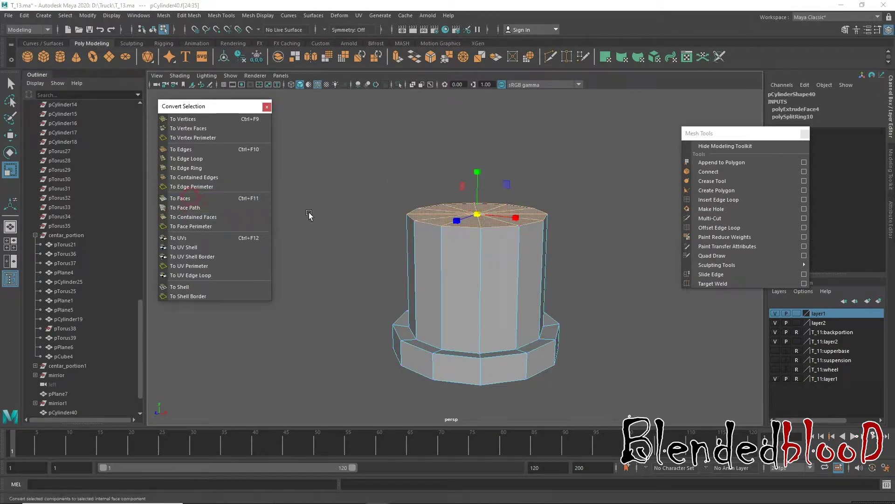
drag(476, 217, 443, 198)
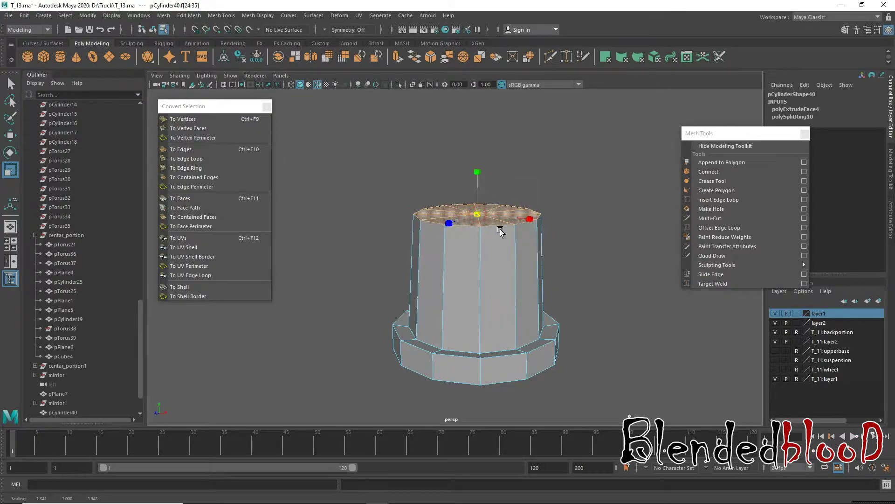
drag(472, 214, 485, 216)
key(w)
drag(474, 174, 475, 142)
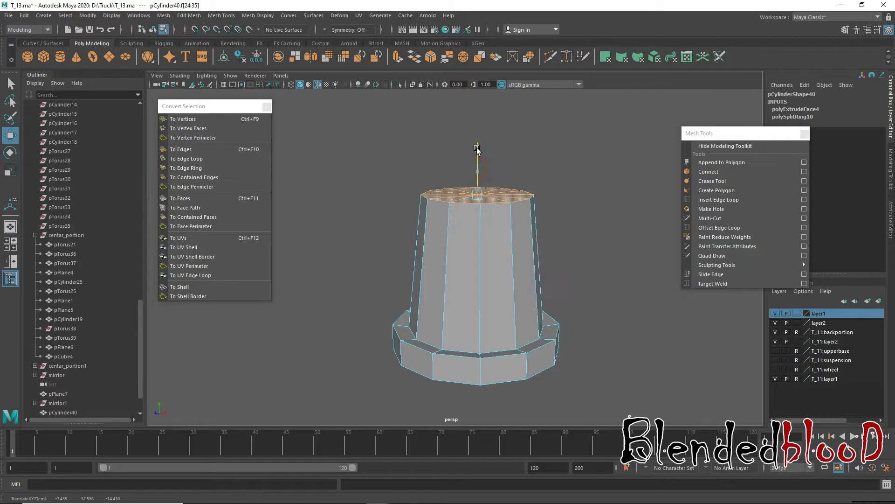
- Insert edge loops near the cylinder's top and around its lower body
click(704, 201)
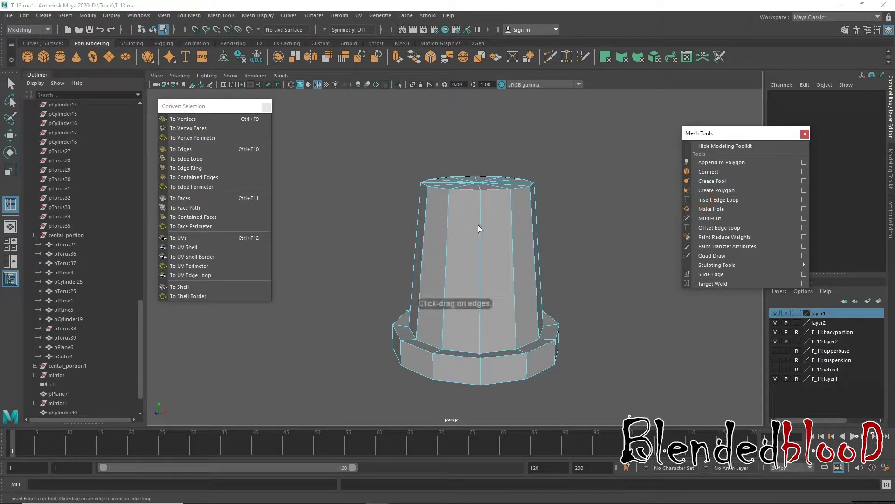
click(486, 215)
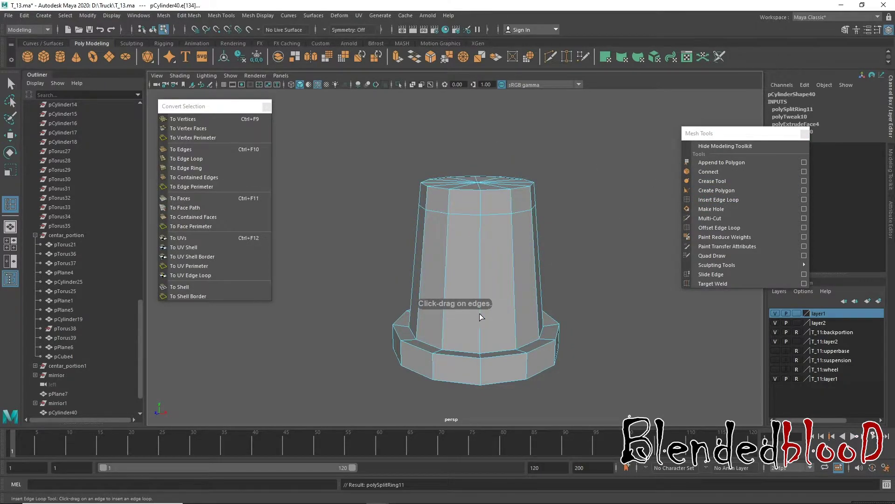
click(484, 323)
key(w)
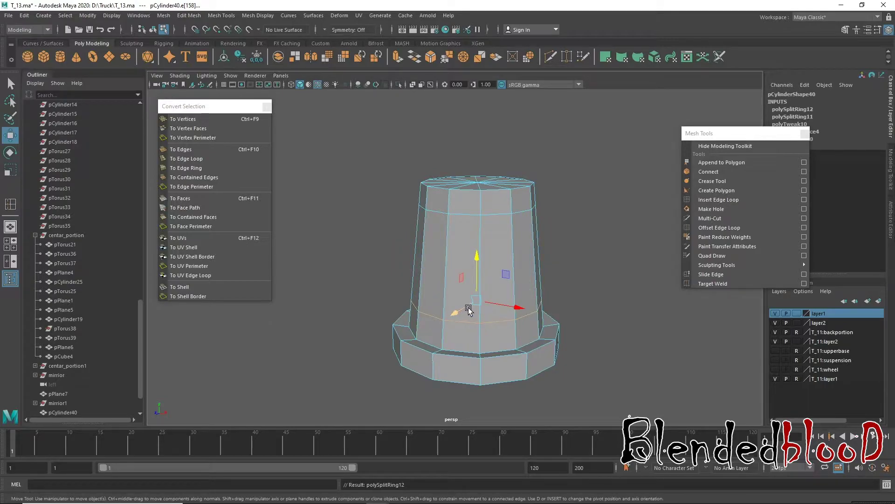
right_drag(493, 260, 473, 257)
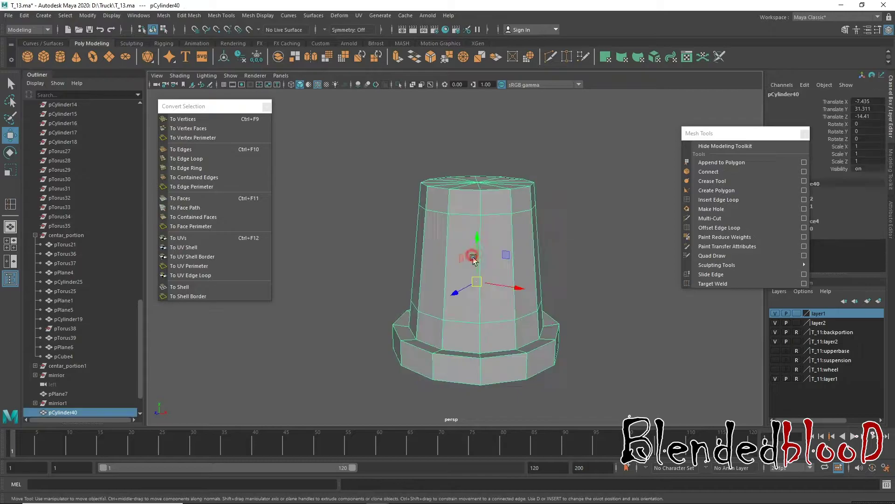
- Delete the cylinder's bottom cap faces to leave an open bottom
alt+drag(533, 362, 482, 276)
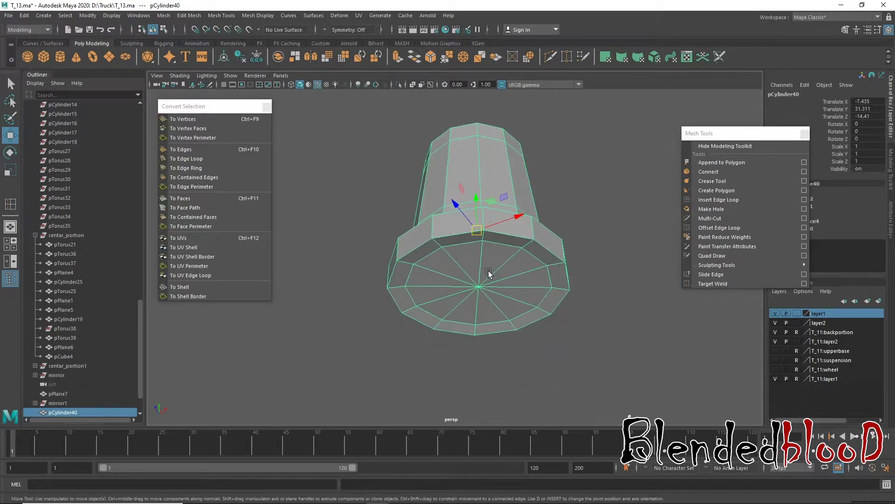
right_drag(489, 237, 451, 254)
click(479, 286)
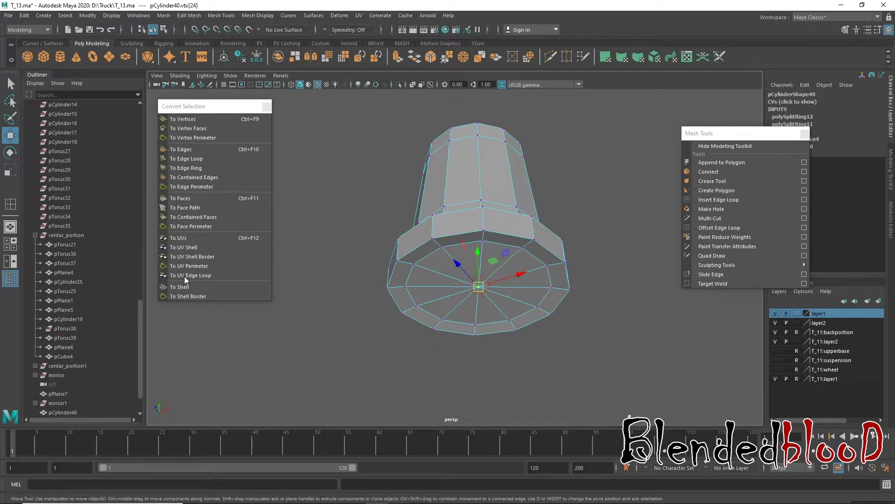
click(181, 198)
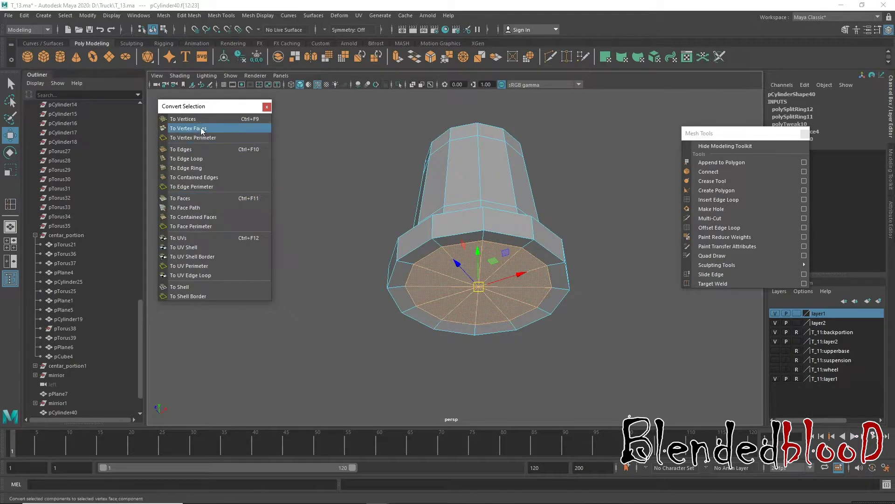
click(197, 121)
click(195, 199)
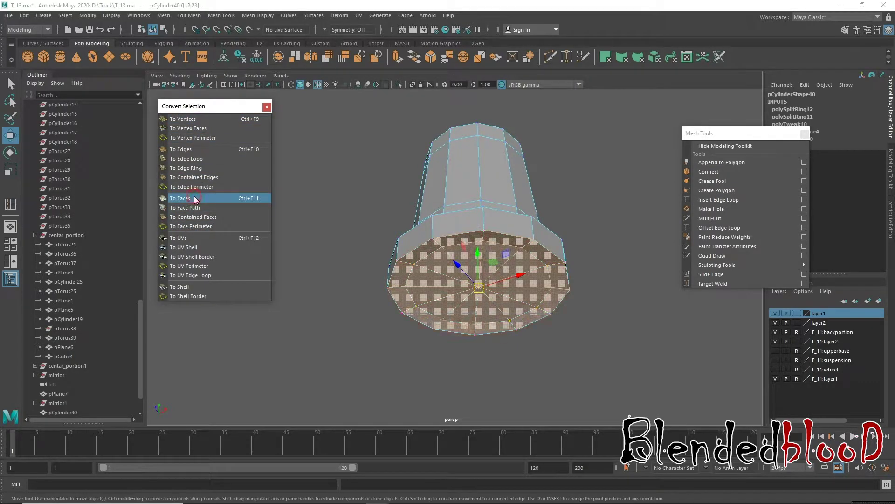
key(Delete)
mouse_move(524, 276)
alt+mouse_down()
mouse_move(534, 240)
mouse_move(510, 318)
alt+mouse_up()
right_drag(496, 230, 539, 208)
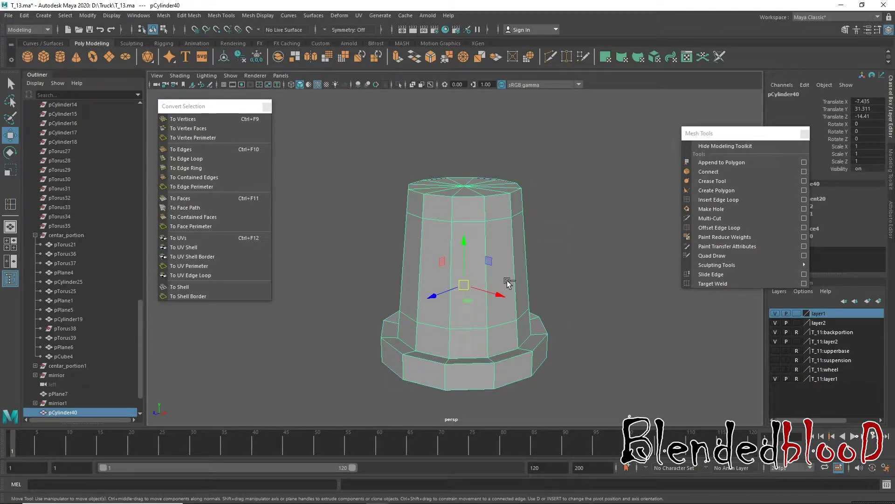
- Duplicate the tapered cylinder and move the copy off to the side
key(ctrl+d)
alt+drag(507, 282, 524, 344)
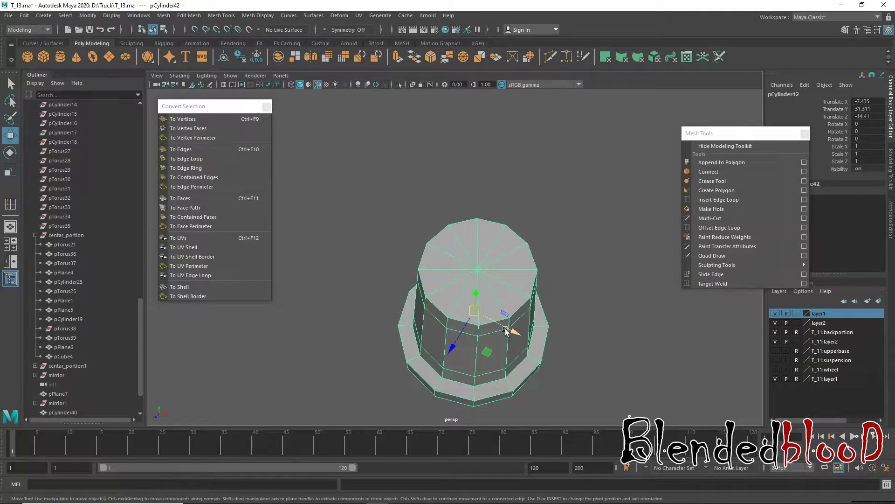
middle_drag(631, 379, 689, 400)
alt+drag(552, 283, 462, 187)
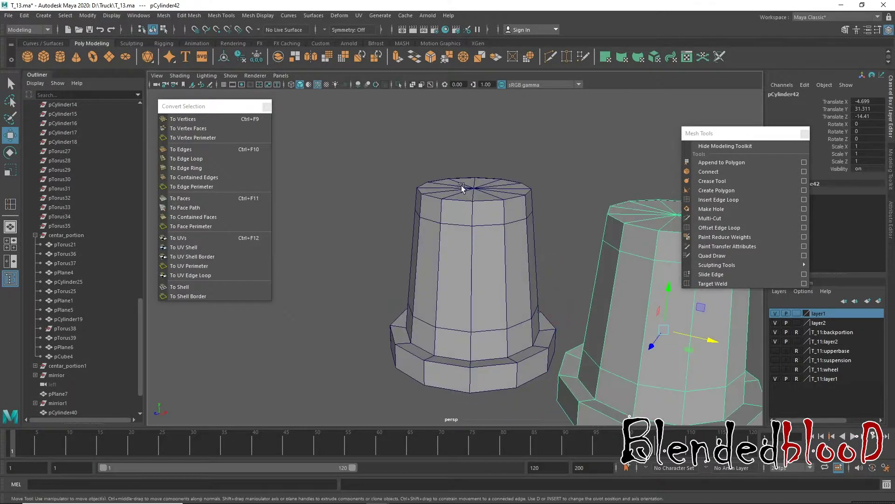
- Insert edge loops around the first cylinder's lower body and base, previewing it smoothed
click(731, 202)
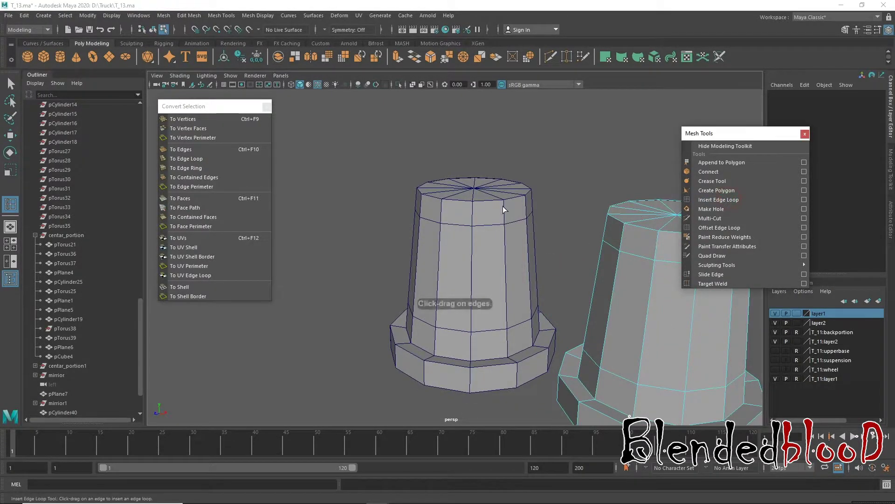
drag(507, 205, 505, 218)
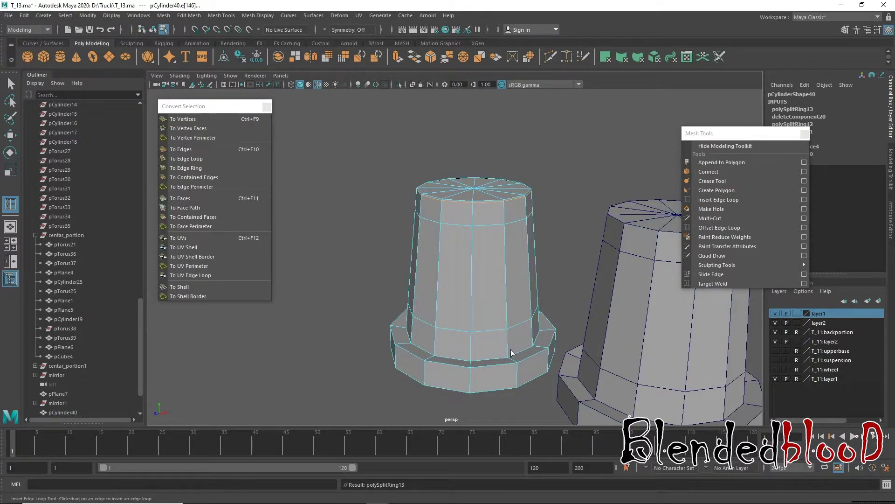
drag(509, 358, 521, 372)
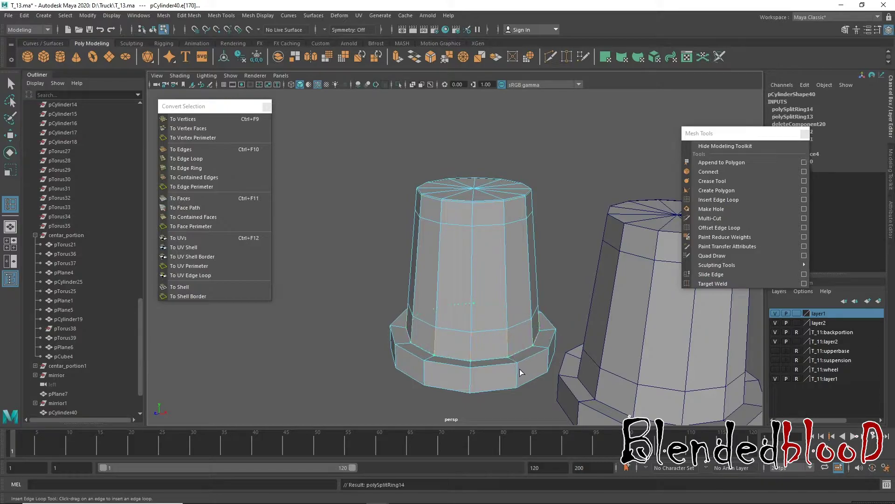
click(517, 364)
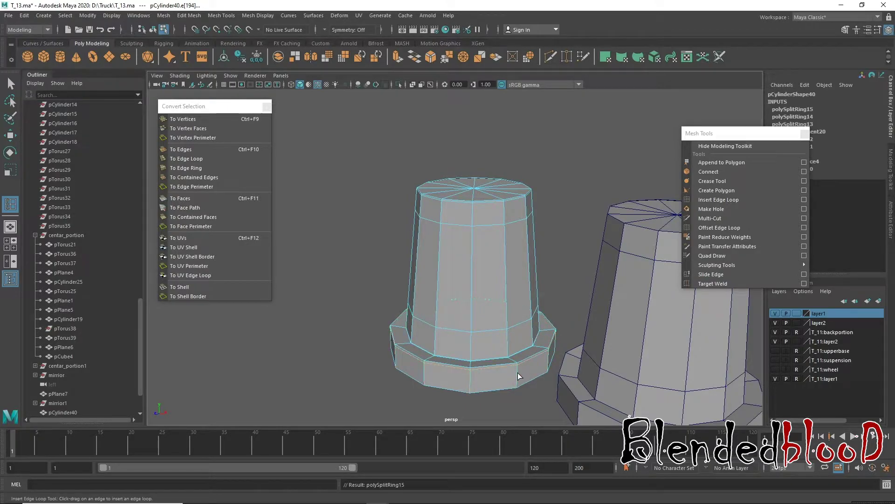
key(w)
key(3)
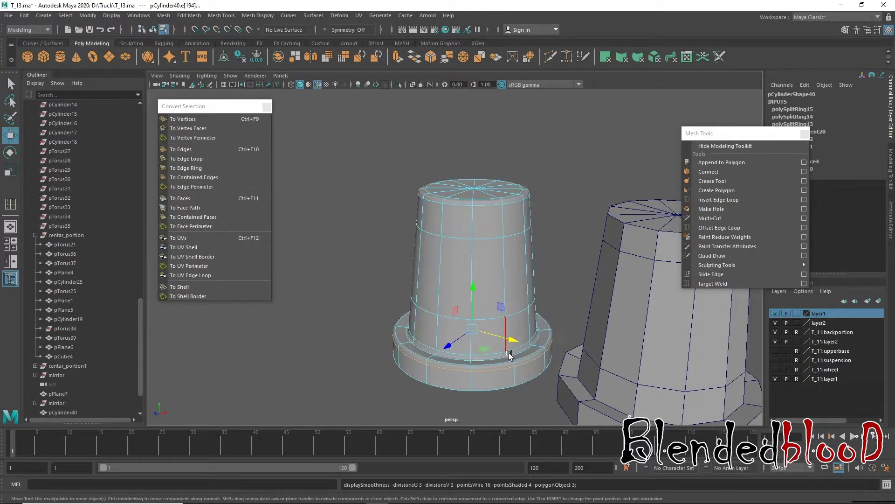
right_drag(495, 229, 494, 208)
key(1)
- Select the face ring around the second cylinder's upper body
alt+middle_drag(649, 266, 523, 225)
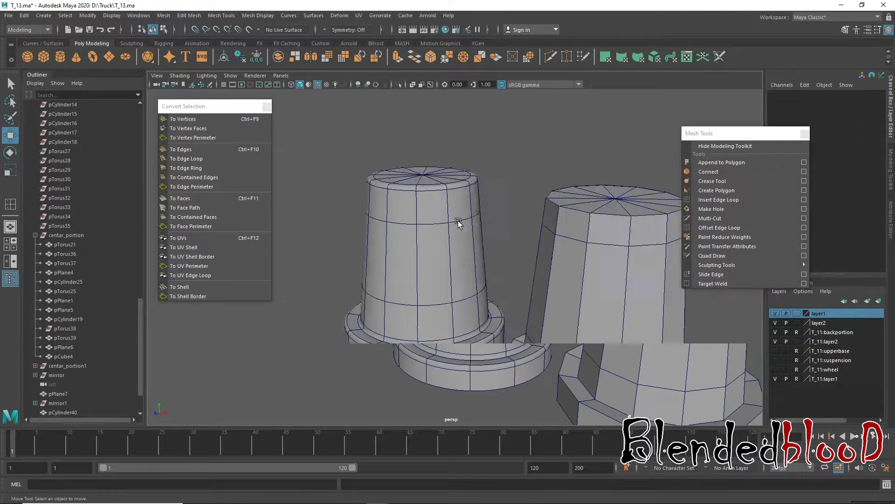
click(523, 224)
key(F8)
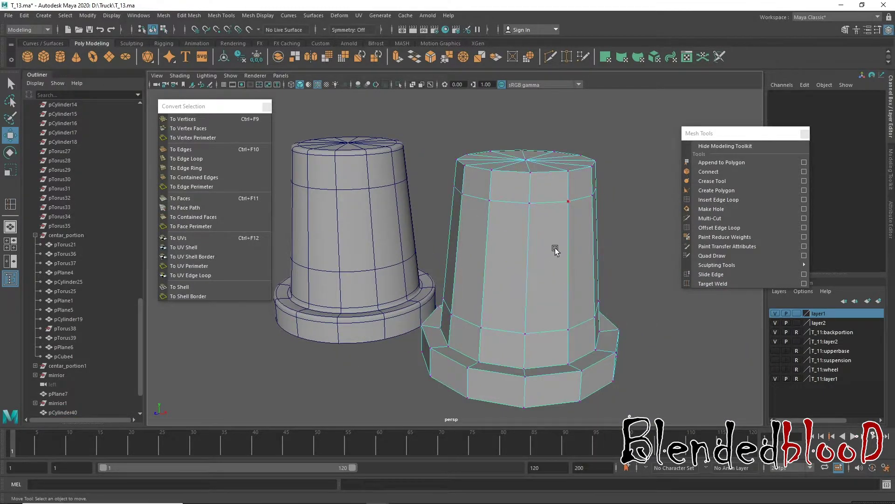
mouse_move(555, 248)
alt+right_down()
mouse_move(524, 240)
mouse_move(562, 220)
alt+right_up()
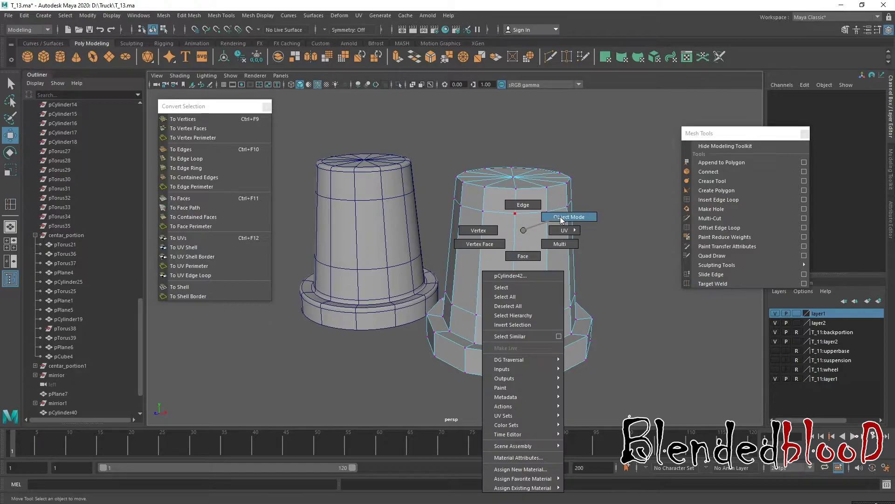
right_drag(535, 256, 534, 254)
click(533, 252)
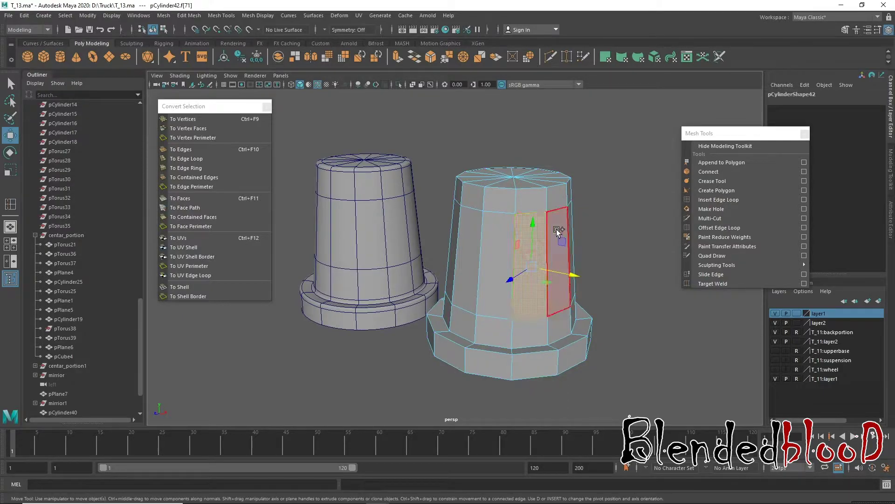
mouse_move(555, 229)
shift+mouse_down()
mouse_move(477, 198)
mouse_move(475, 222)
mouse_move(392, 228)
shift+mouse_up()
shift+click(477, 197)
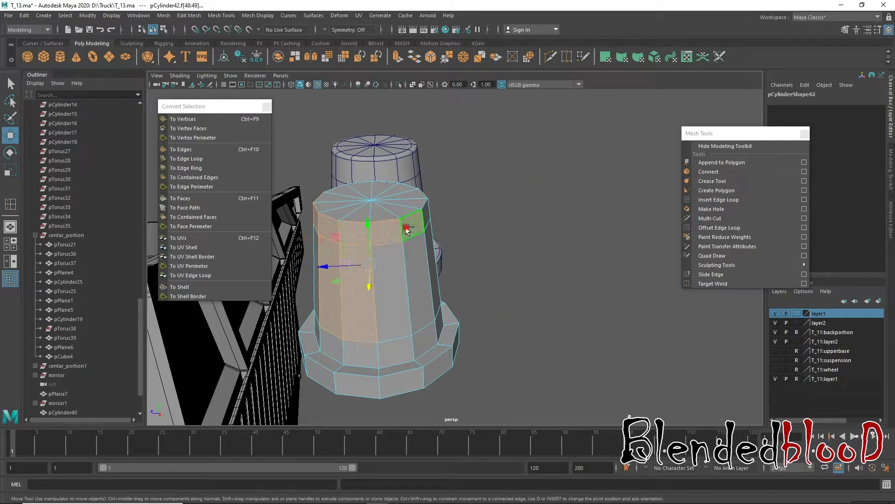
shift+double_click(406, 229)
mouse_move(402, 320)
alt+mouse_down()
mouse_move(482, 295)
mouse_move(415, 240)
mouse_move(484, 207)
mouse_move(463, 270)
mouse_move(502, 201)
alt+mouse_up()
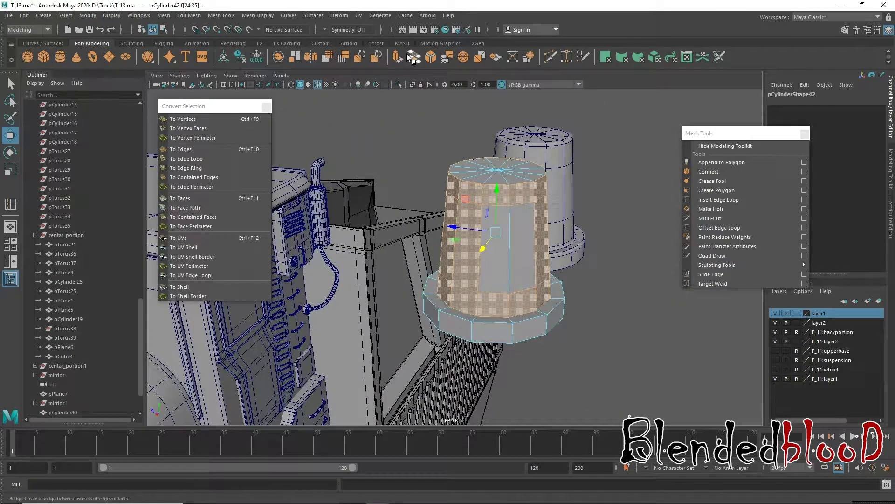
- Extrude the face ring, scaling it up to 1.225 and squashing it vertically to 0.763
key(ctrl+e)
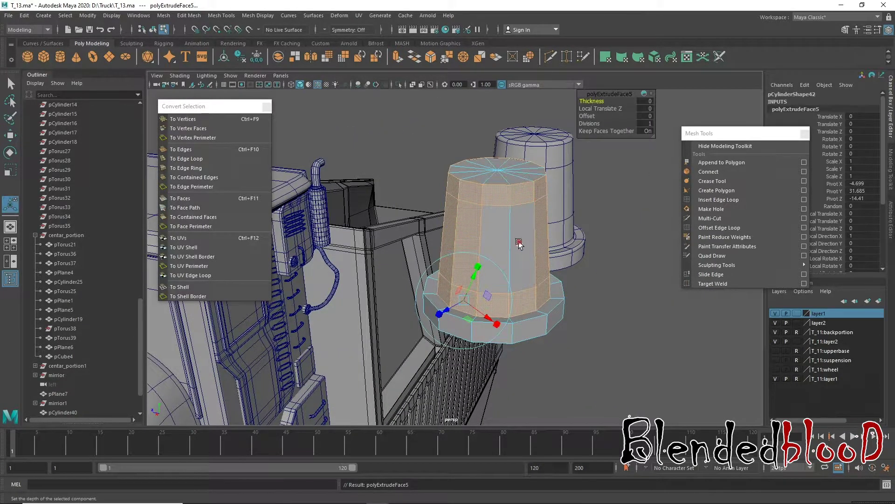
key(r)
drag(496, 235, 516, 259)
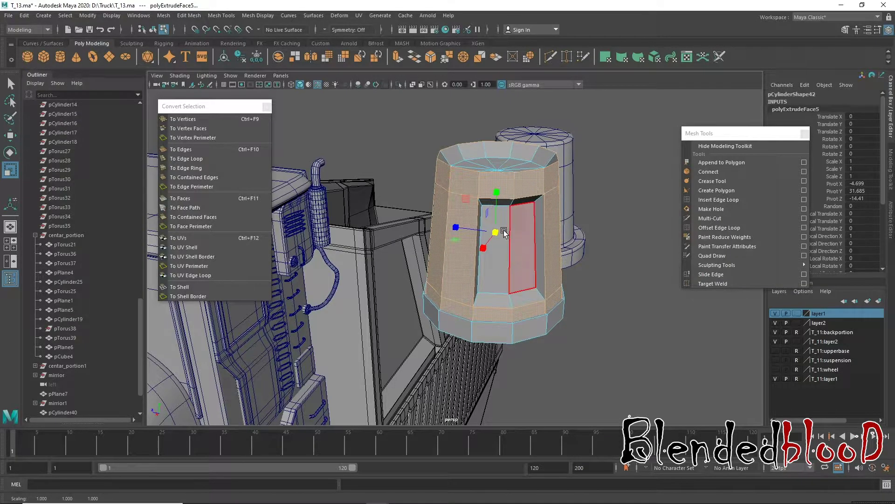
drag(497, 191, 495, 206)
key(space)
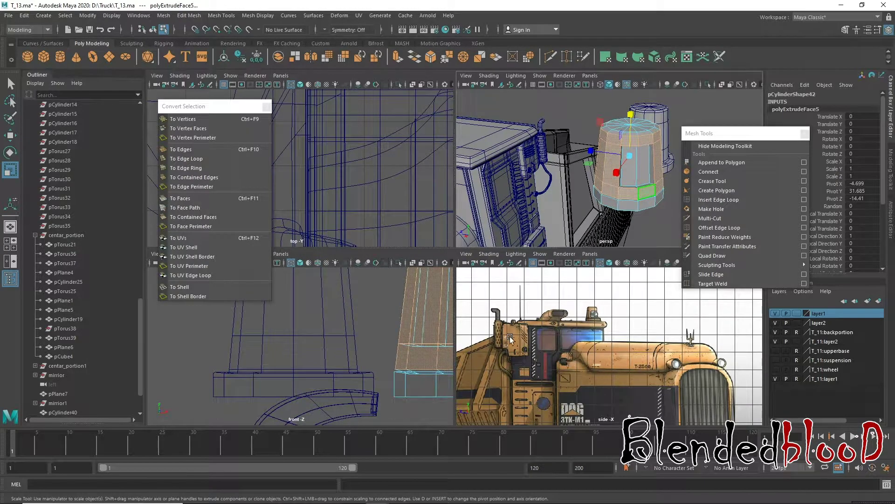
drag(632, 160, 630, 159)
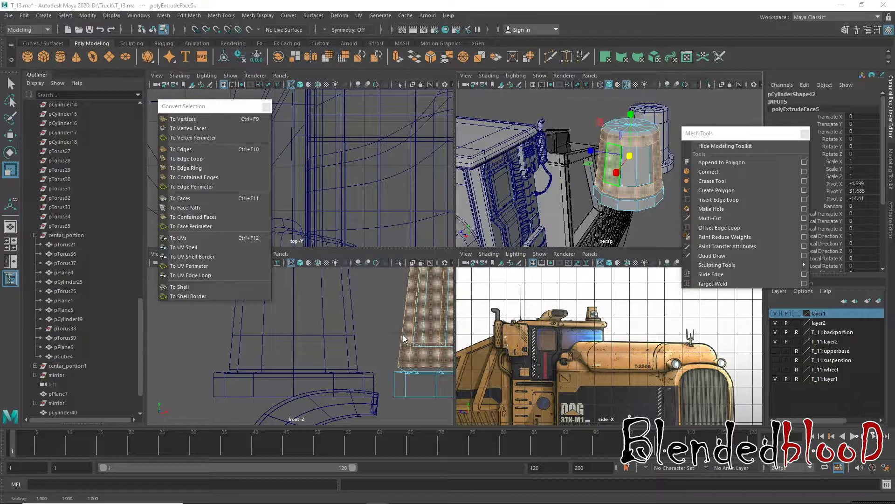
- In the front view, flatten the cylinder's top vertex rows vertically
key(space)
key(f)
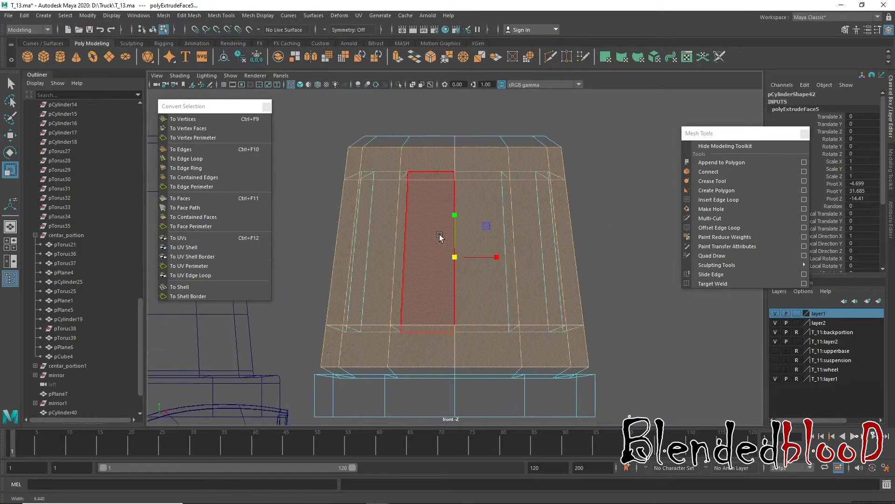
key(F9)
drag(330, 119, 578, 166)
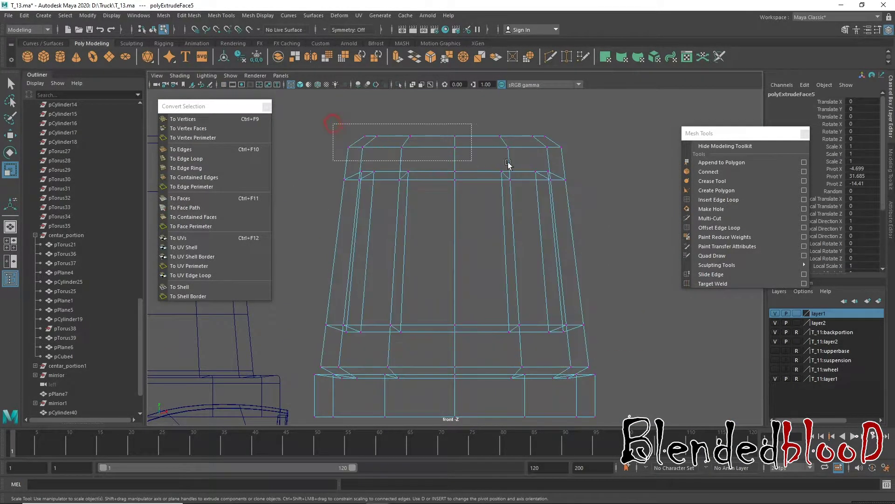
drag(455, 102, 454, 119)
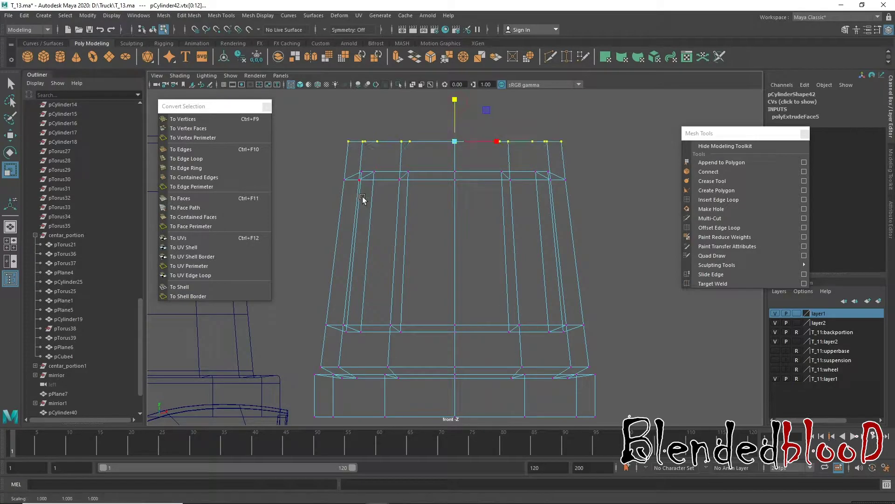
- Collapse the lower and base vertex rows into single flat rows
drag(328, 164, 621, 259)
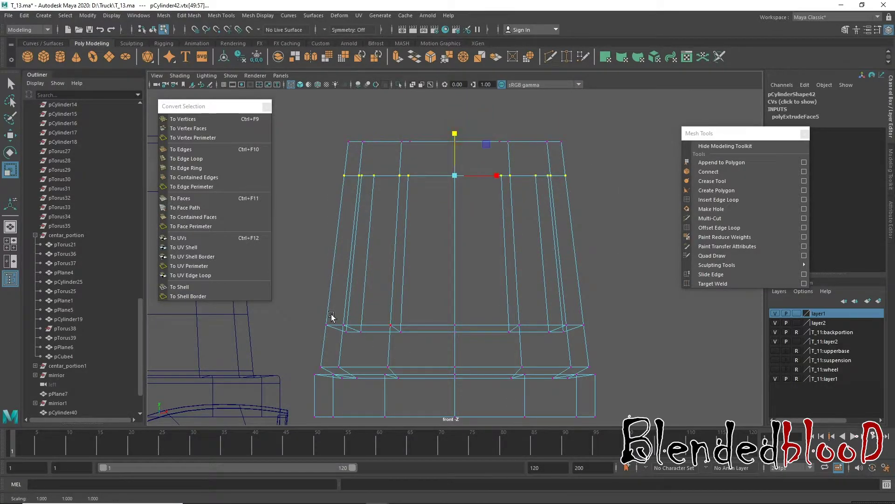
drag(310, 304, 601, 354)
drag(449, 297, 480, 409)
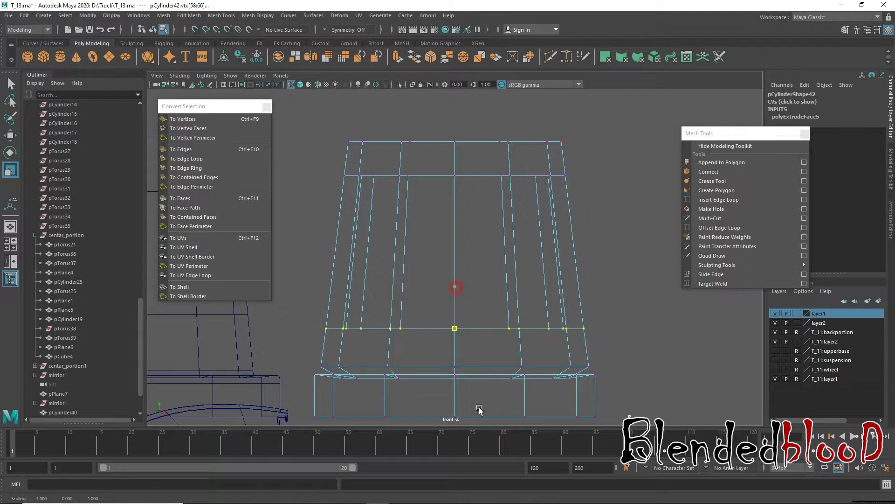
drag(292, 347, 605, 398)
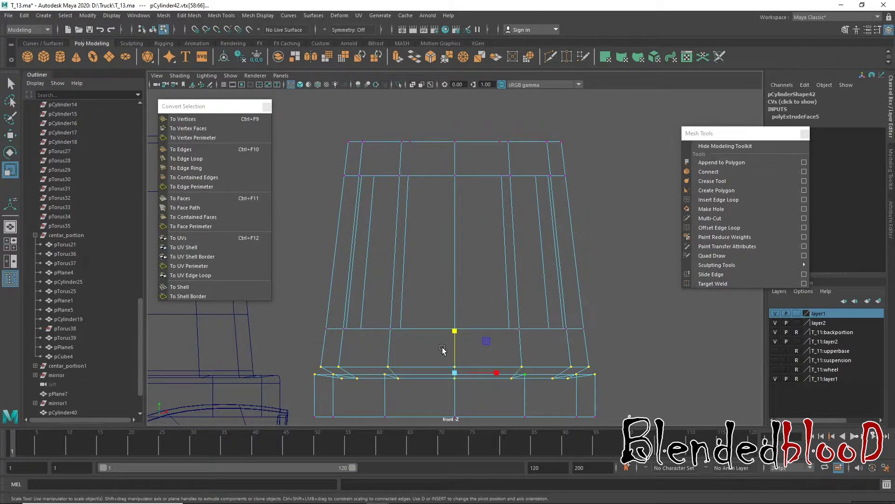
drag(454, 332, 455, 410)
key(w)
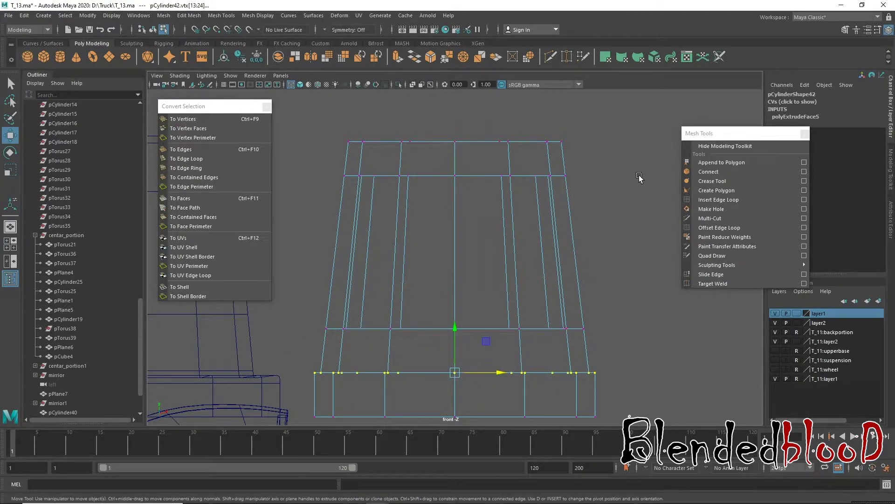
- Delete the cylinder's bottom ring of faces
key(space)
key(space)
alt+drag(643, 188, 507, 279)
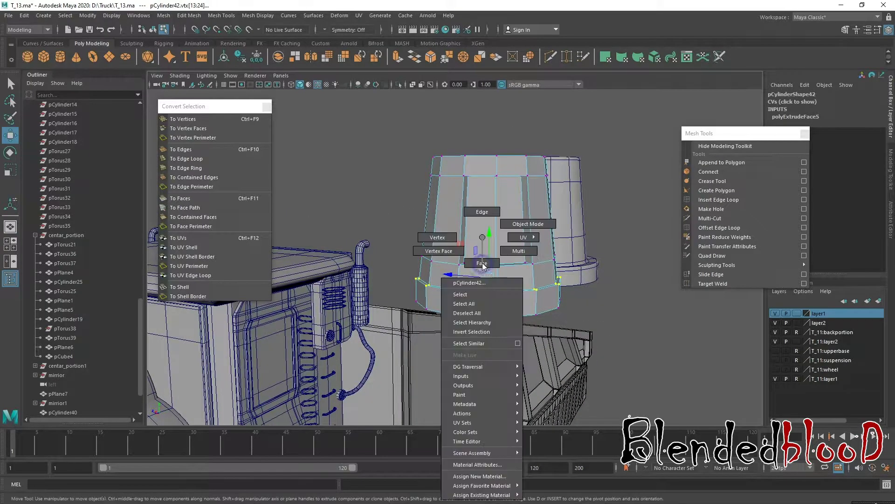
right_click(507, 279)
key(ctrl+F11)
double_click(472, 308)
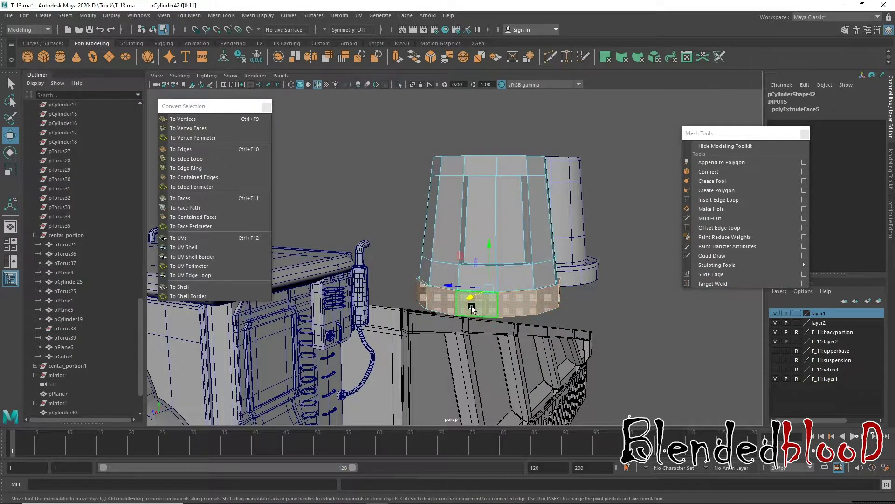
key(Delete)
- Inspect the open bottom, picking two inner rim faces and then clearing them
alt+drag(484, 310, 490, 285)
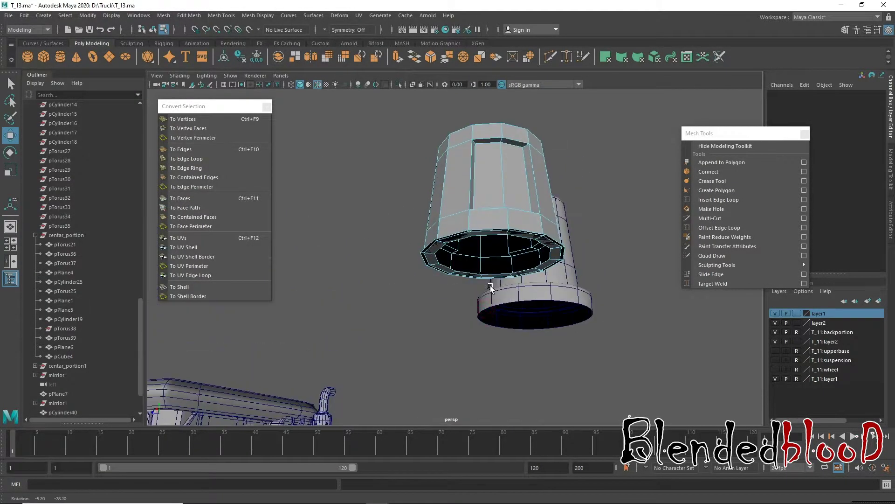
scroll(391, 217, up, 3)
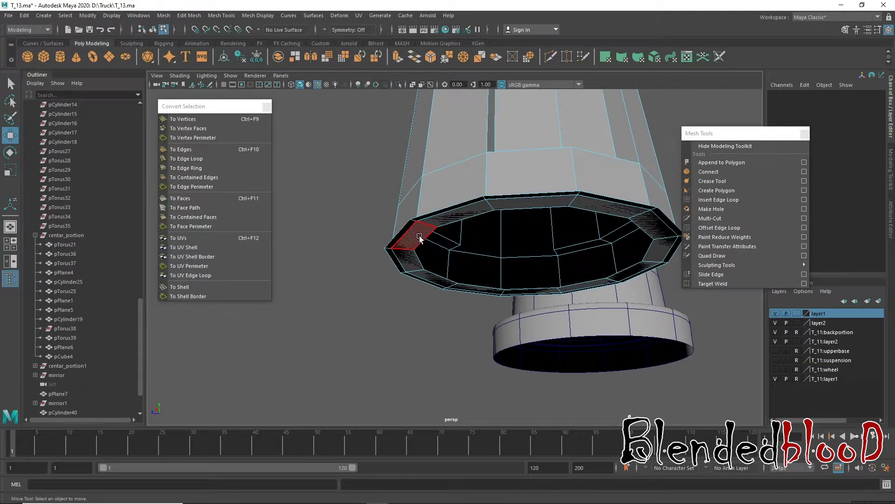
click(407, 231)
shift+click(452, 218)
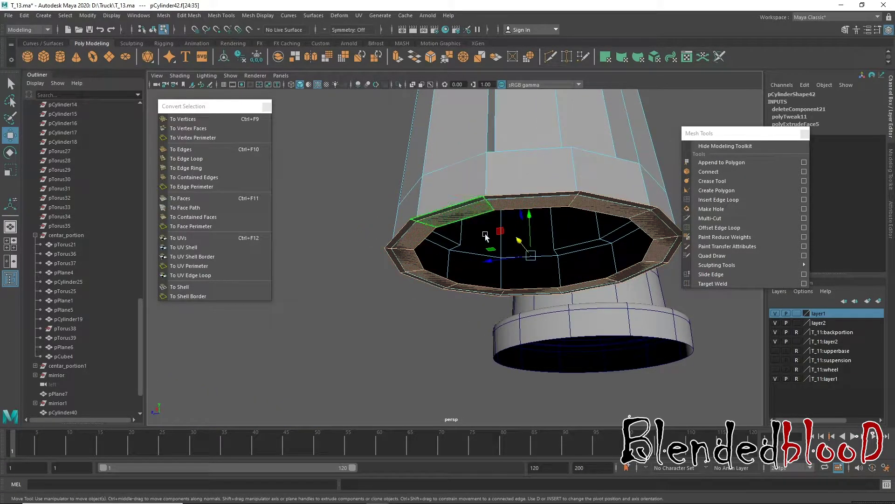
click(530, 226)
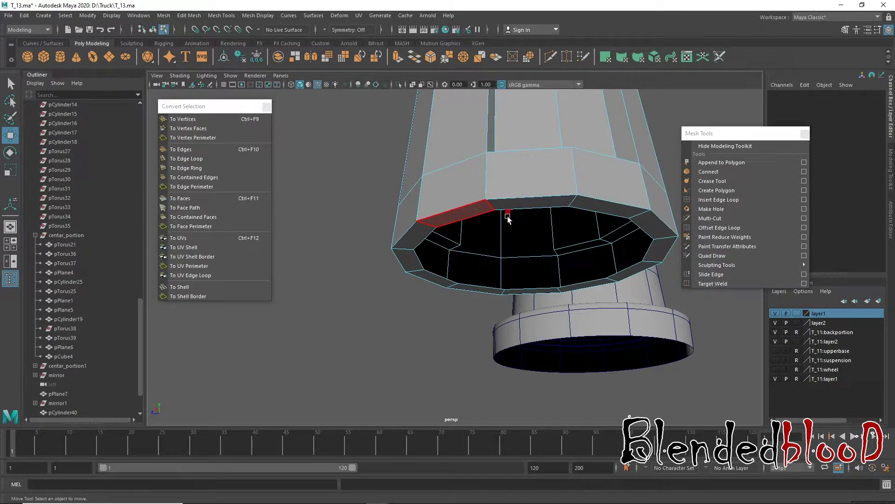
mouse_move(474, 212)
alt+mouse_down()
mouse_move(533, 243)
mouse_move(509, 246)
mouse_move(454, 228)
alt+mouse_up()
- Delete two front inset faces and two side inset faces of the cylinder
click(455, 228)
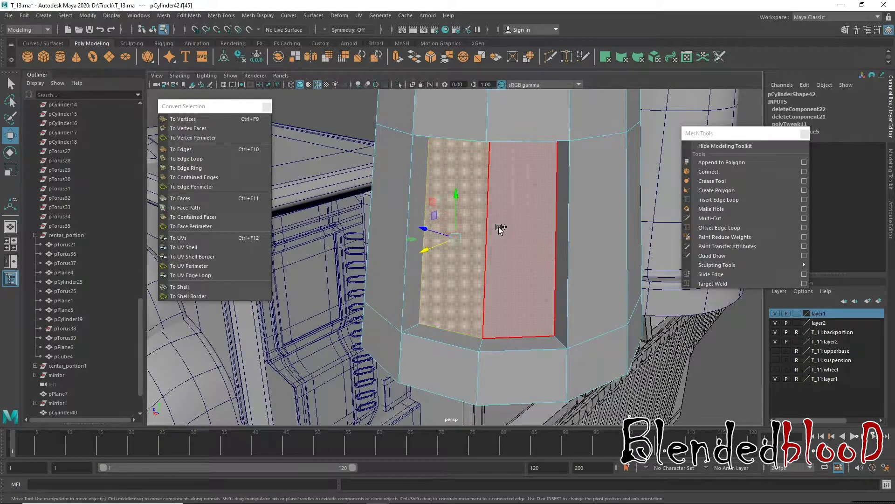
shift+click(497, 225)
key(Delete)
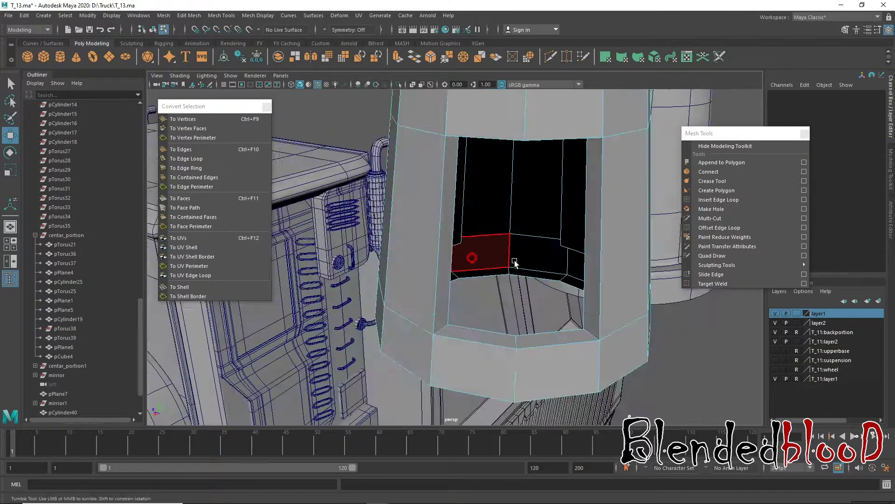
alt+drag(499, 243, 536, 262)
click(527, 196)
shift+click(477, 196)
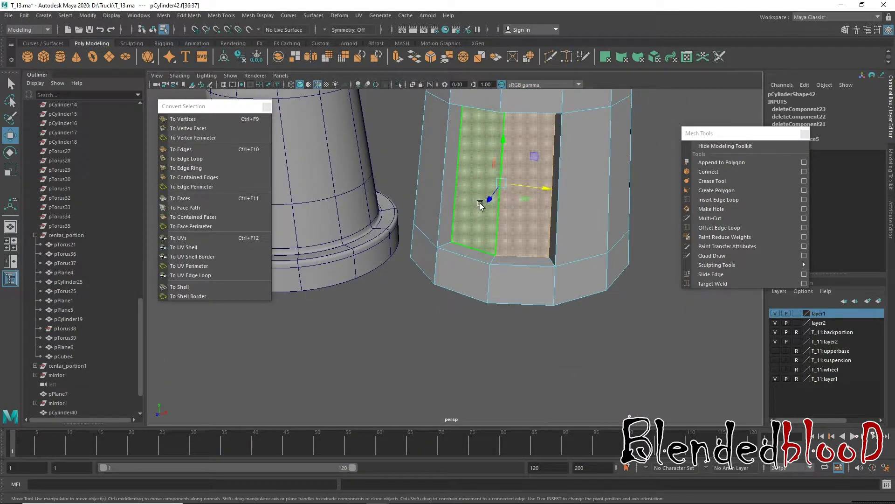
key(Delete)
- Delete two more faces, then undo twice to restore the deleted faces
mouse_move(507, 219)
alt+mouse_down()
mouse_move(611, 206)
mouse_move(368, 194)
mouse_move(493, 270)
alt+mouse_up()
click(494, 270)
shift+click(536, 249)
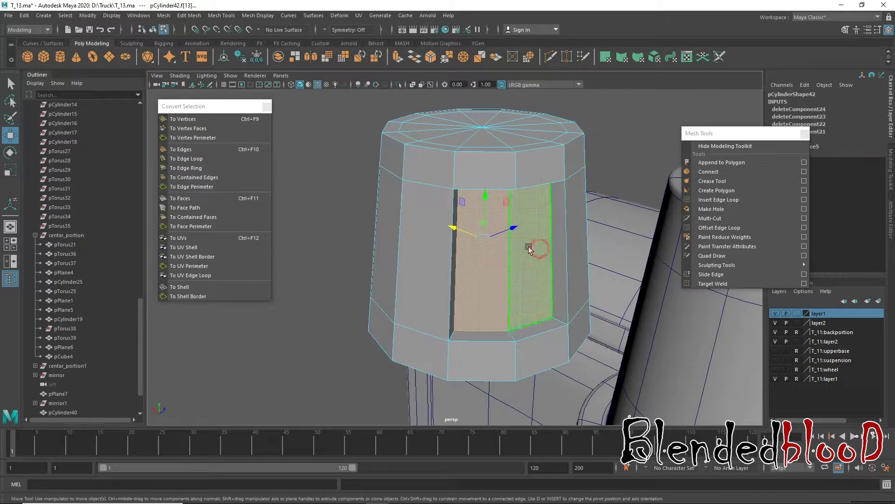
key(Delete)
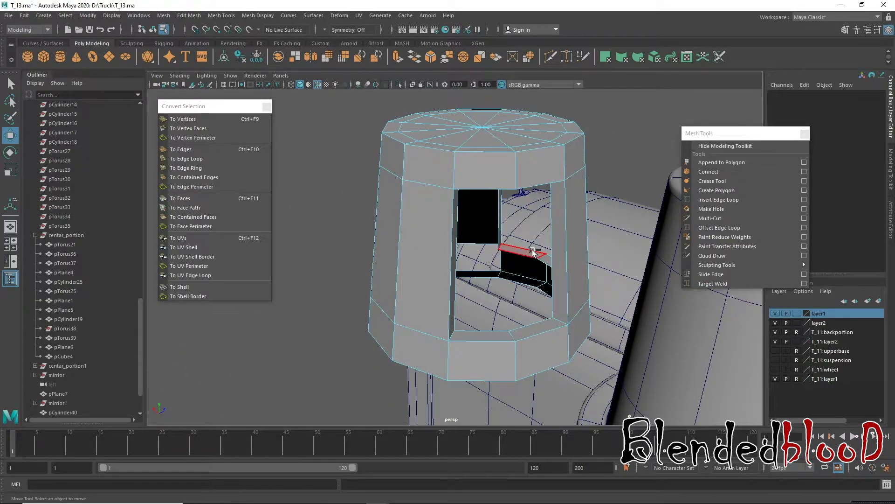
key(ctrl+z)
key(ctrl+z)
mouse_move(512, 266)
alt+mouse_down()
mouse_move(320, 256)
mouse_move(371, 252)
alt+mouse_up()
key(ctrl+z)
key(ctrl+z)
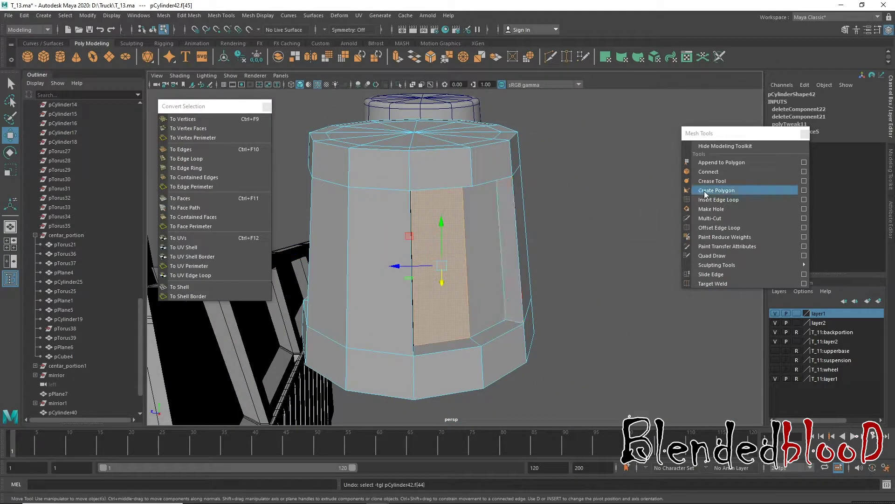
- Insert edge loops near the cylinder's top and bottom
click(714, 200)
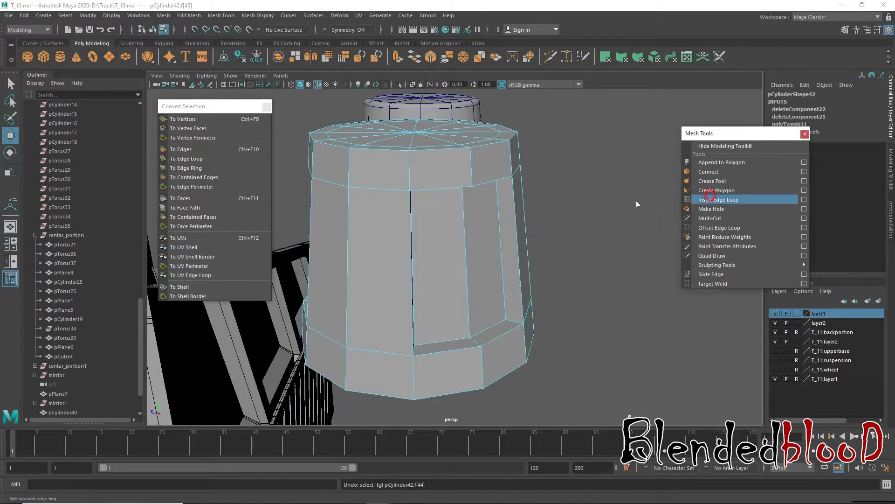
click(497, 184)
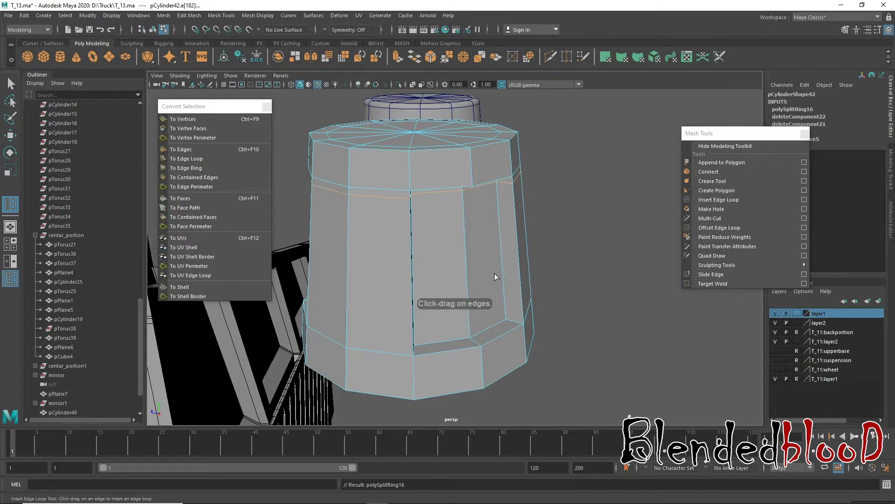
click(508, 316)
alt+drag(507, 316, 505, 324)
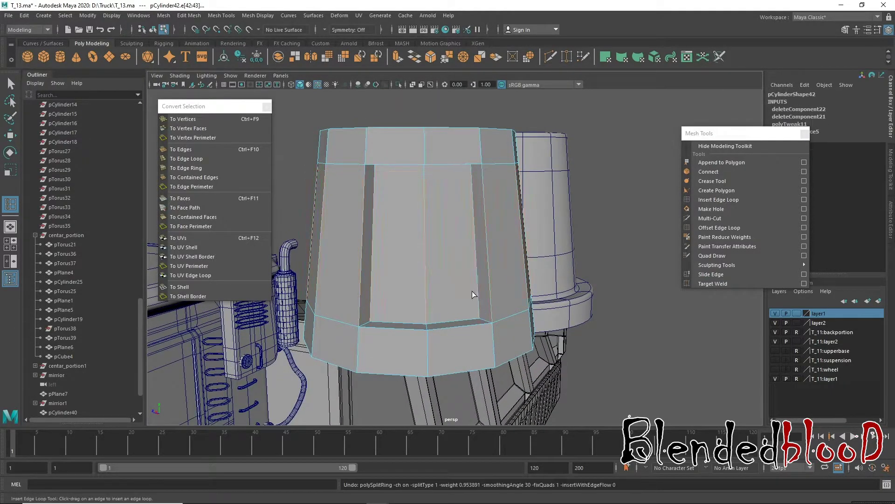
- Delete two front faces to open a window hole
right_drag(450, 179, 445, 196)
click(461, 227)
key(w)
shift+click(365, 251)
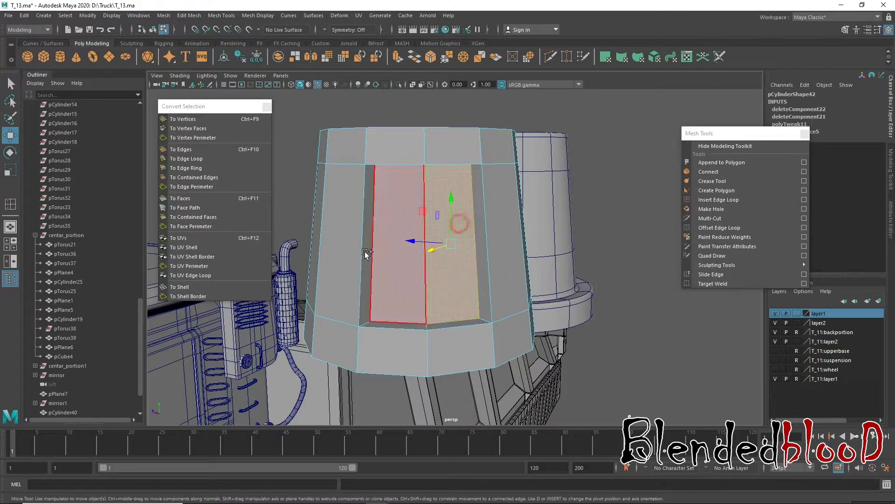
key(Delete)
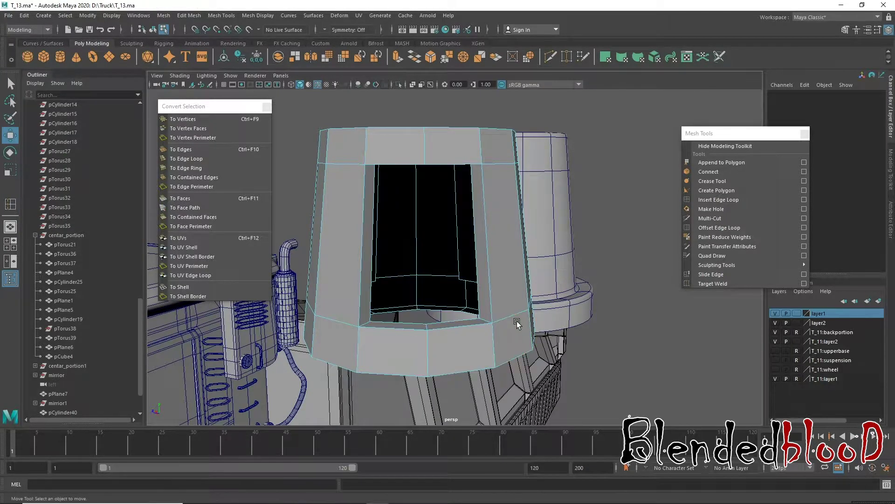
- Open two more holes by deleting pairs of adjacent faces on other sides
alt+drag(462, 286, 486, 277)
click(458, 277)
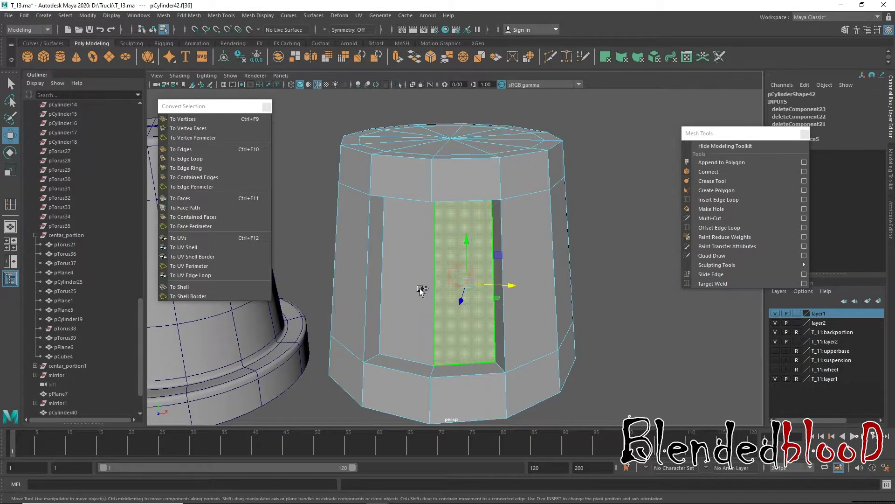
shift+click(418, 289)
key(Delete)
mouse_move(403, 280)
alt+mouse_down()
mouse_move(488, 284)
mouse_move(368, 261)
alt+mouse_up()
click(488, 284)
shift+click(432, 291)
key(Delete)
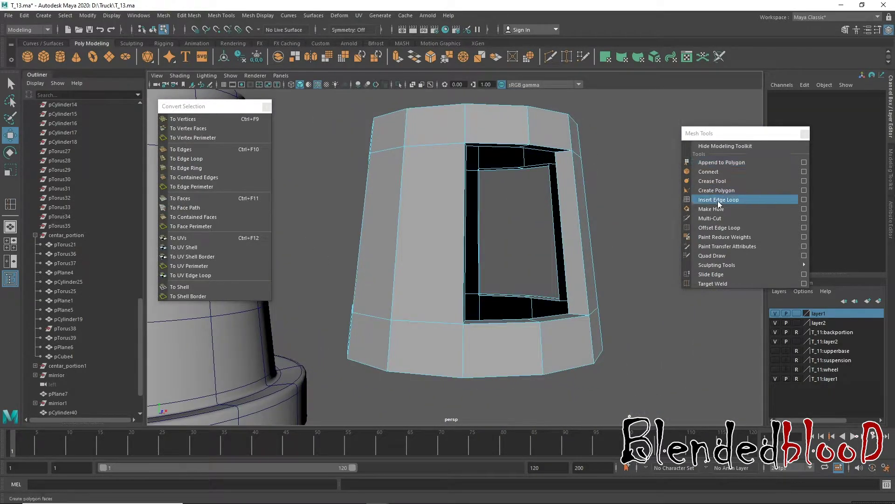
- Add supporting edge loops along the opening's top edge, corner and side
click(719, 200)
click(558, 153)
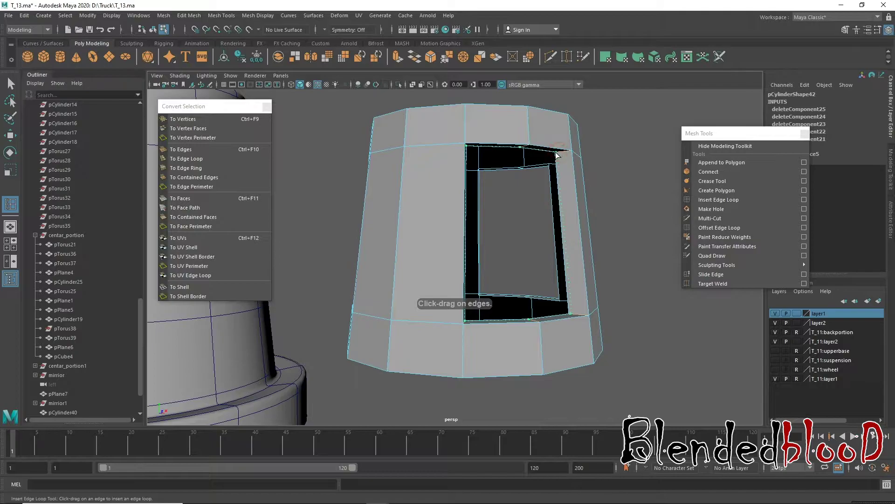
mouse_move(556, 155)
mouse_down()
mouse_move(568, 151)
mouse_move(552, 136)
mouse_up()
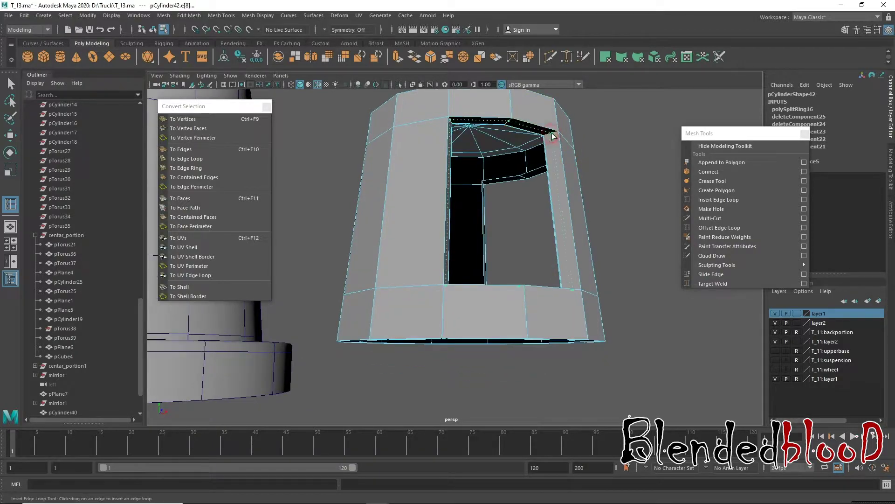
click(558, 135)
mouse_move(581, 207)
alt+mouse_down()
mouse_move(509, 176)
mouse_move(512, 165)
mouse_move(397, 174)
alt+mouse_up()
click(520, 165)
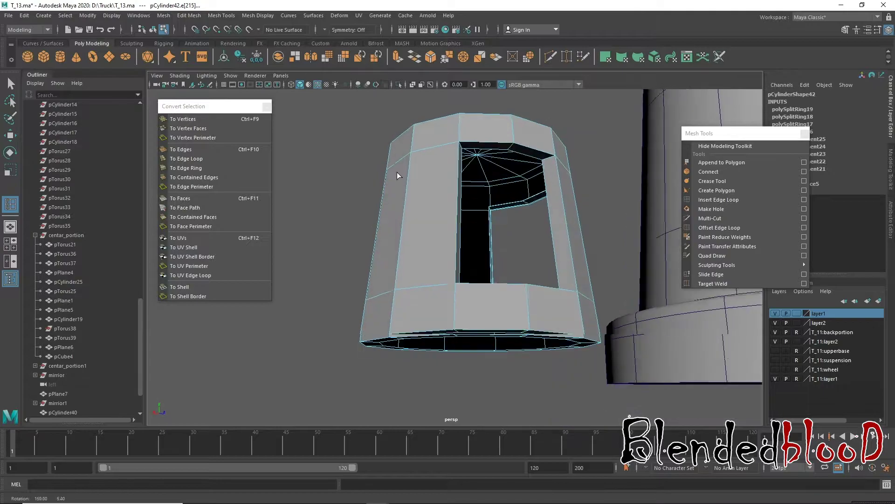
alt+drag(577, 150, 542, 154)
mouse_move(542, 154)
alt+right_down()
mouse_move(543, 191)
mouse_move(540, 138)
alt+right_up()
click(539, 141)
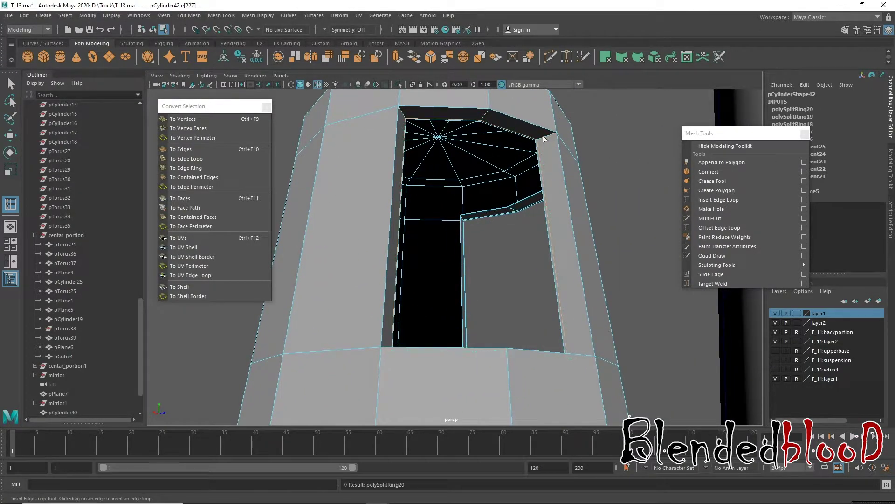
click(556, 138)
- Add edge loops beside the opening, along the pillar and near its base
mouse_move(520, 149)
alt+mouse_down()
mouse_move(472, 158)
mouse_move(541, 174)
alt+mouse_up()
scroll(550, 163, down, 5)
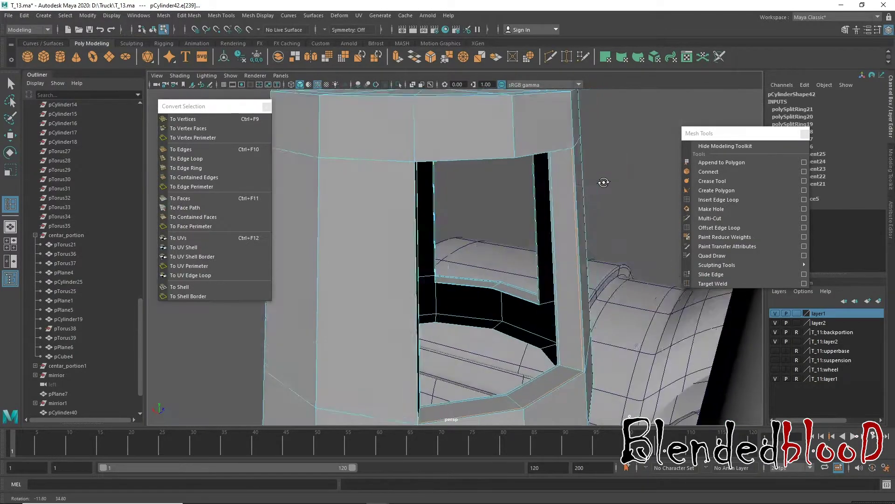
click(577, 151)
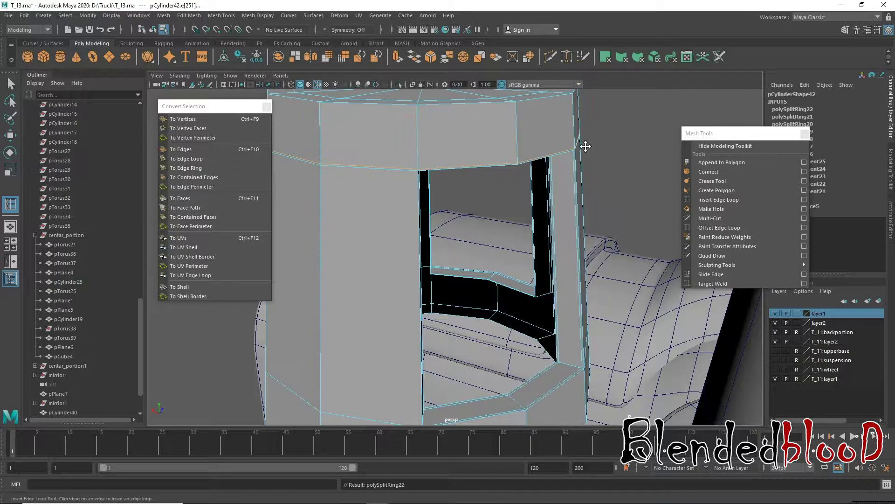
mouse_move(583, 140)
alt+mouse_down()
mouse_move(569, 139)
mouse_move(494, 286)
alt+mouse_up()
click(570, 122)
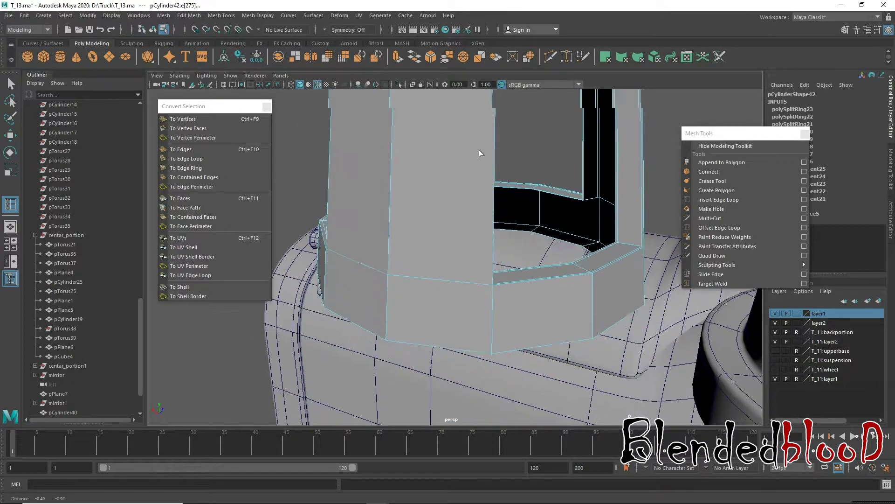
click(490, 277)
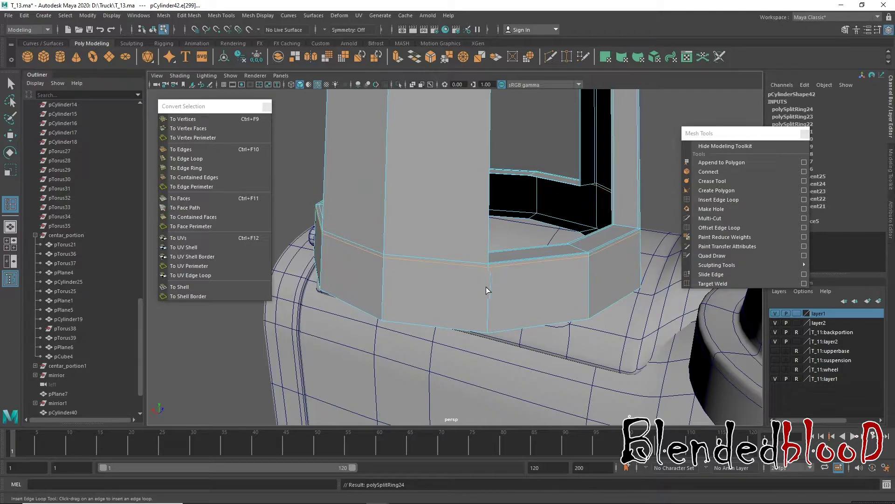
click(486, 288)
mouse_move(491, 330)
alt+mouse_down()
mouse_move(478, 253)
mouse_move(436, 254)
mouse_move(452, 222)
mouse_move(486, 239)
mouse_move(472, 234)
mouse_move(462, 212)
mouse_move(491, 267)
mouse_move(496, 253)
mouse_move(548, 248)
alt+mouse_up()
click(507, 256)
key(w)
click(723, 201)
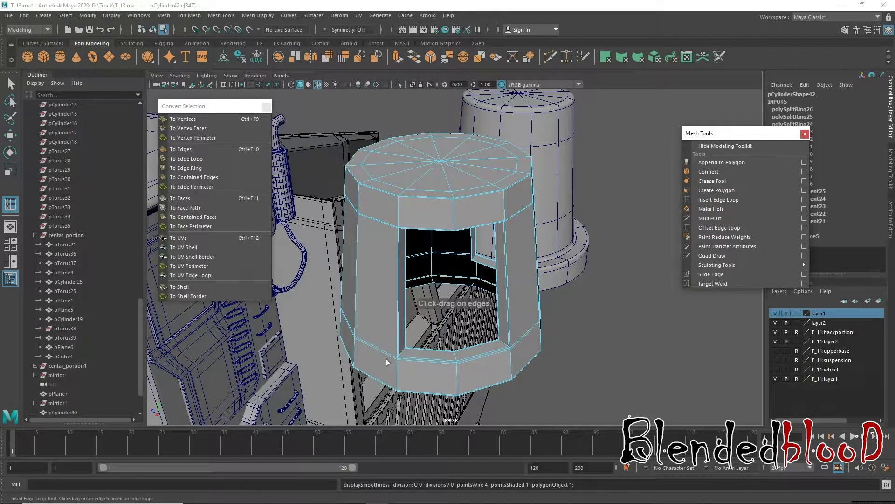
- Add edge loops on the lower band beside the opening, then preview smoothing
mouse_move(386, 359)
alt+mouse_down()
mouse_move(412, 360)
mouse_move(400, 366)
mouse_move(417, 388)
mouse_move(436, 369)
alt+mouse_up()
click(435, 371)
click(410, 377)
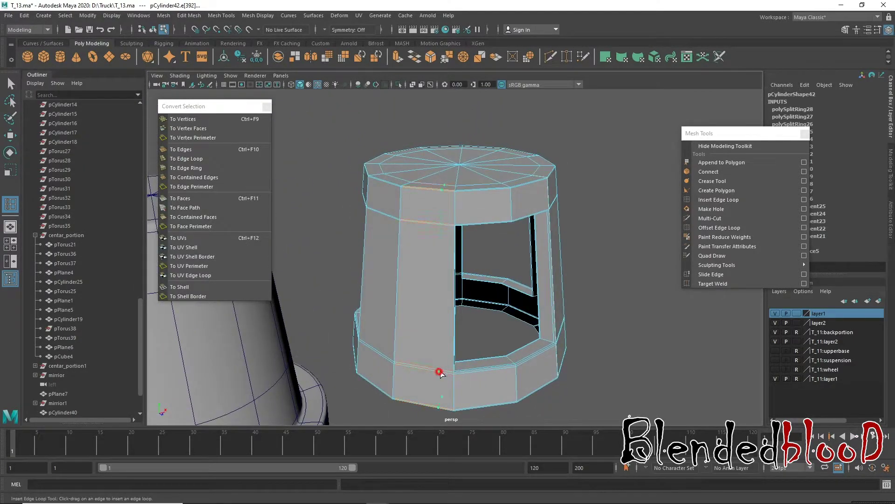
click(450, 373)
alt+drag(450, 373, 422, 382)
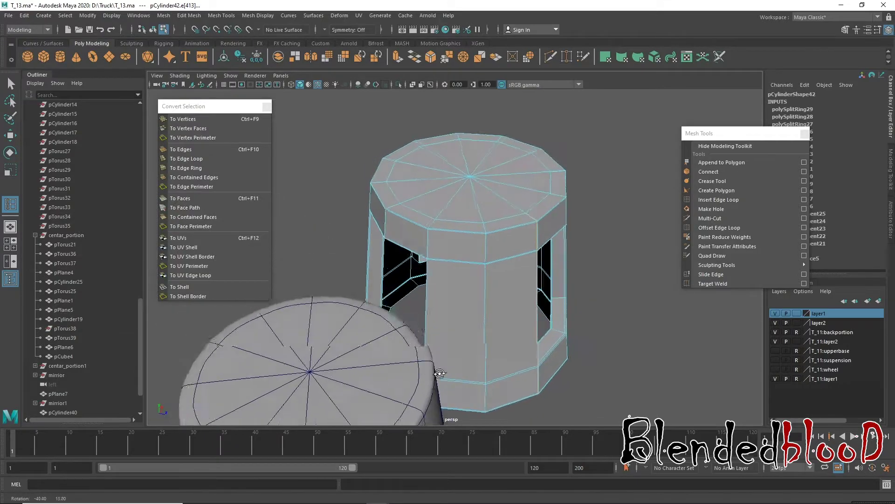
click(418, 383)
alt+drag(354, 329, 443, 342)
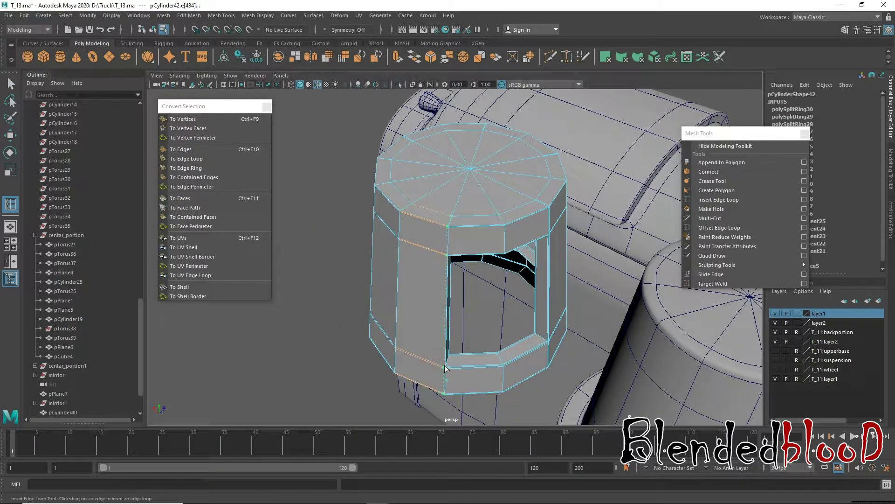
alt+drag(397, 359, 434, 361)
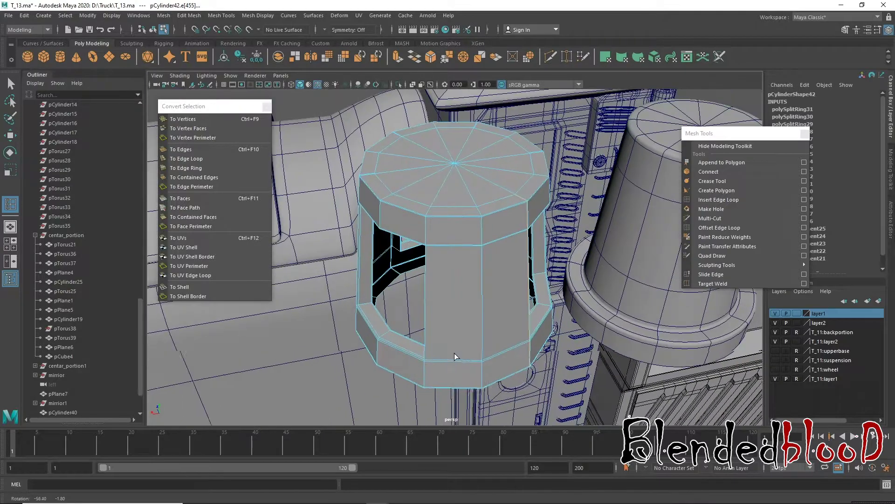
click(429, 364)
key(w)
key(3)
mouse_move(456, 275)
alt+mouse_down()
mouse_move(511, 271)
mouse_move(494, 247)
alt+mouse_up()
- Toggle the smooth preview to check the cylinder, then reselect the whole cylinder
key(1)
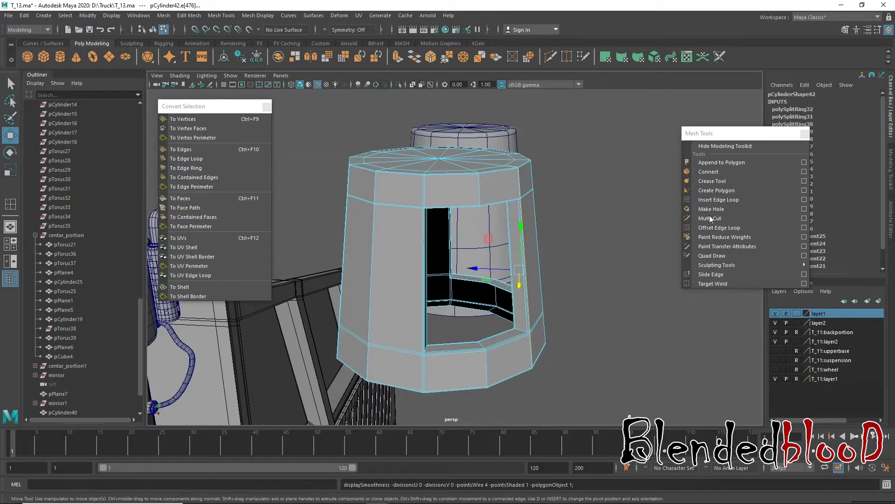
click(717, 199)
mouse_move(452, 212)
alt+mouse_down()
mouse_move(472, 194)
mouse_move(459, 208)
alt+mouse_up()
key(w)
key(3)
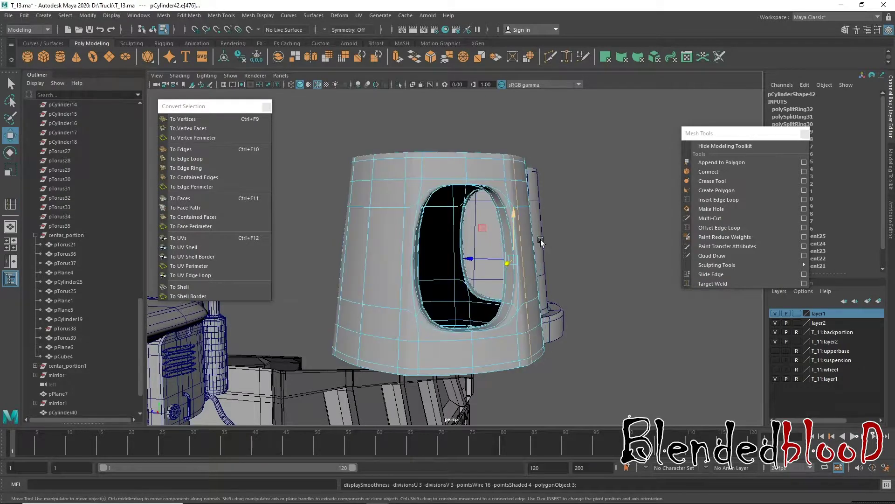
mouse_move(454, 253)
alt+mouse_down()
mouse_move(411, 247)
mouse_move(443, 246)
mouse_move(472, 200)
alt+mouse_up()
right_drag(471, 200, 511, 141)
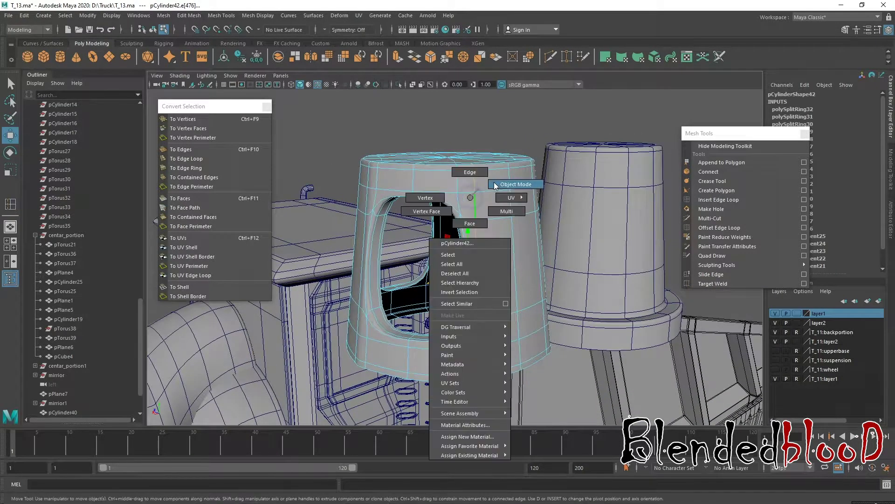
click(510, 141)
mouse_move(510, 141)
alt+mouse_down()
mouse_move(549, 186)
mouse_move(463, 250)
mouse_move(476, 184)
mouse_move(459, 200)
mouse_move(469, 229)
mouse_move(452, 187)
mouse_move(479, 160)
mouse_move(482, 229)
mouse_move(481, 205)
alt+mouse_up()
click(465, 158)
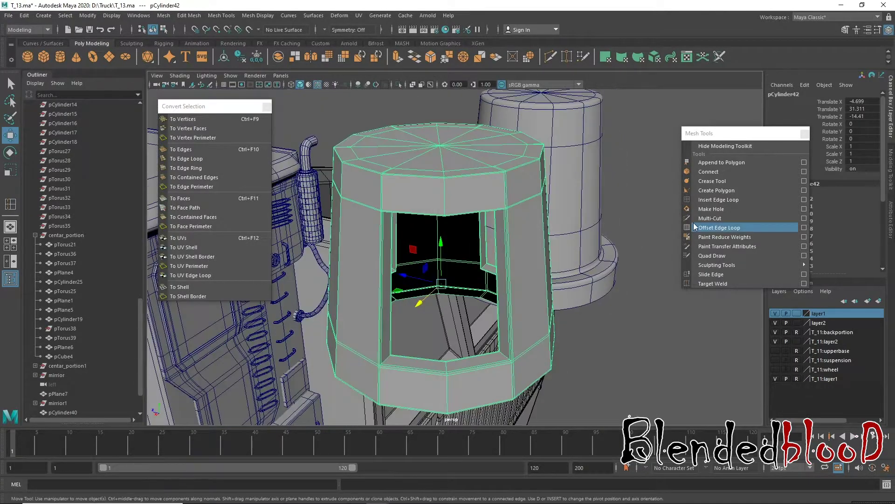
- Add edge loops on the top band and check them in smooth preview
click(719, 199)
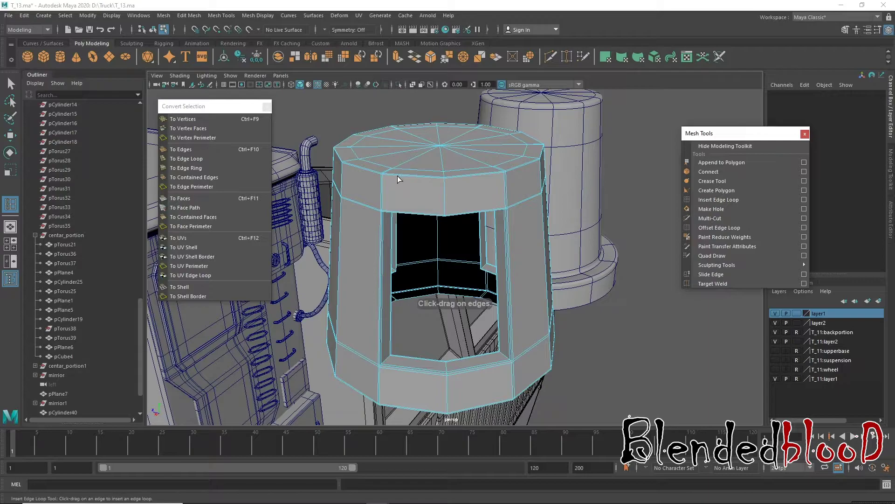
drag(397, 175, 390, 179)
click(385, 180)
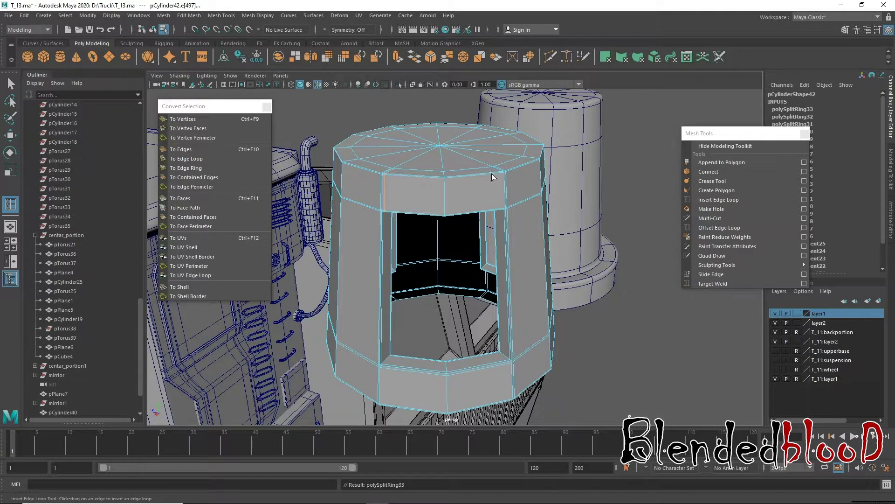
drag(492, 175, 502, 175)
key(w)
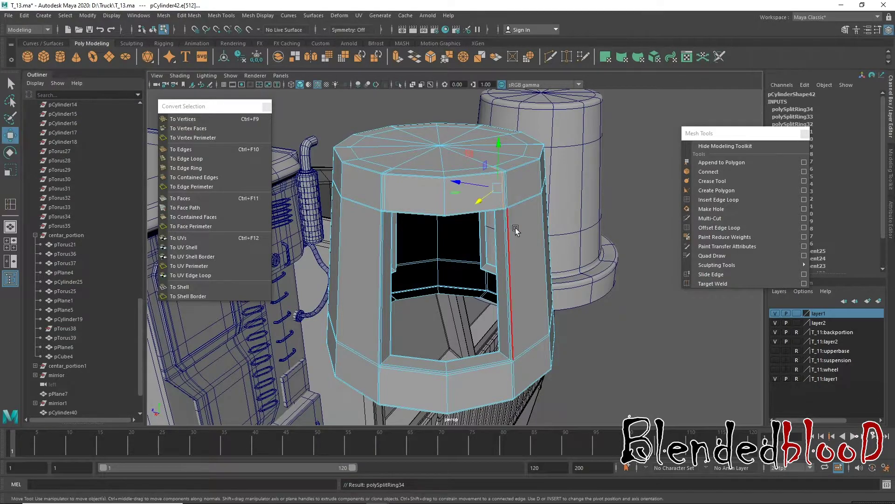
key(3)
mouse_move(509, 248)
alt+mouse_down()
mouse_move(540, 250)
mouse_move(530, 260)
mouse_move(436, 260)
mouse_move(442, 269)
alt+mouse_up()
key(1)
- Add edge loops on the lower part and along the bottom band
click(719, 199)
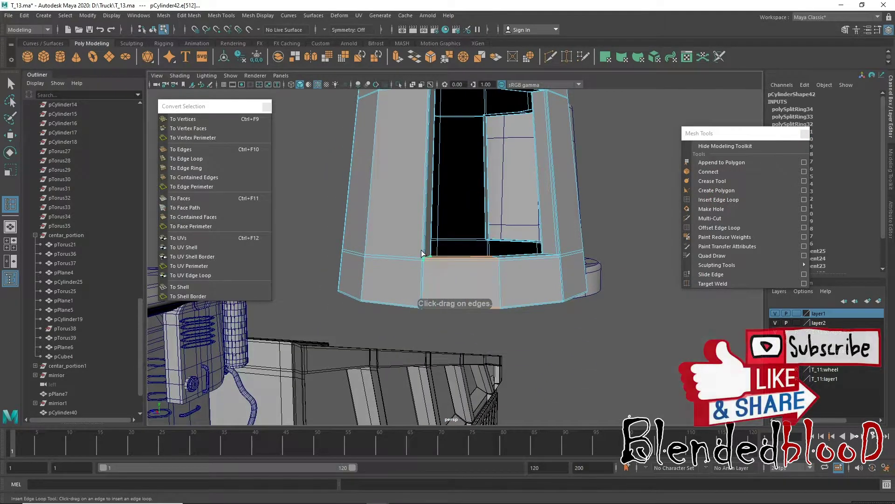
click(551, 260)
alt+drag(433, 262, 484, 281)
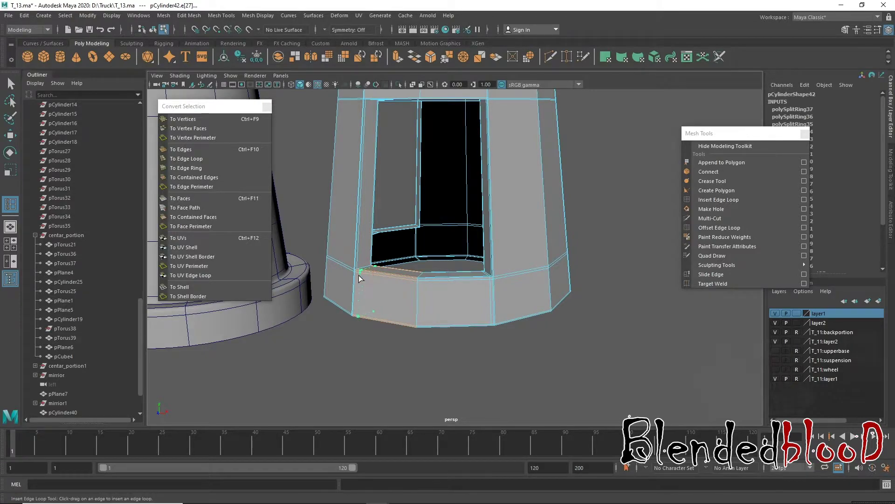
mouse_move(359, 275)
alt+mouse_down()
mouse_move(410, 274)
mouse_move(510, 326)
alt+mouse_up()
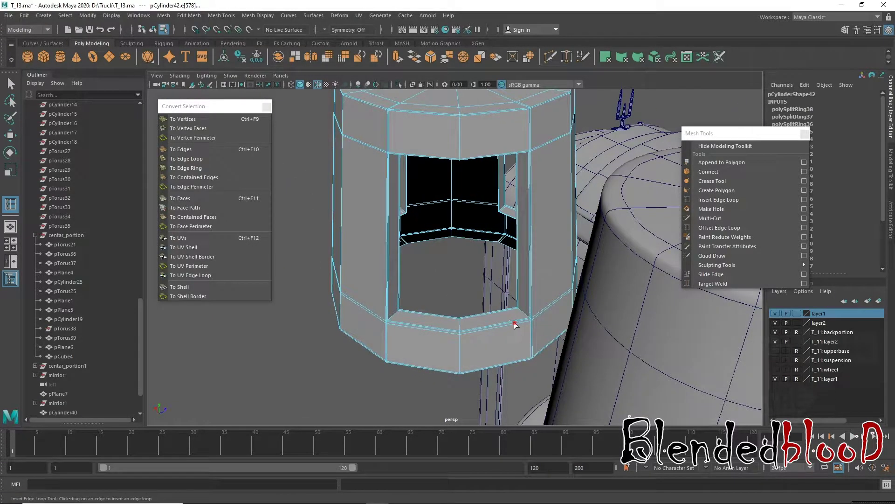
click(394, 326)
mouse_move(362, 306)
alt+mouse_down()
mouse_move(446, 330)
mouse_move(413, 265)
mouse_move(485, 268)
mouse_move(482, 224)
alt+mouse_up()
click(450, 335)
key(w)
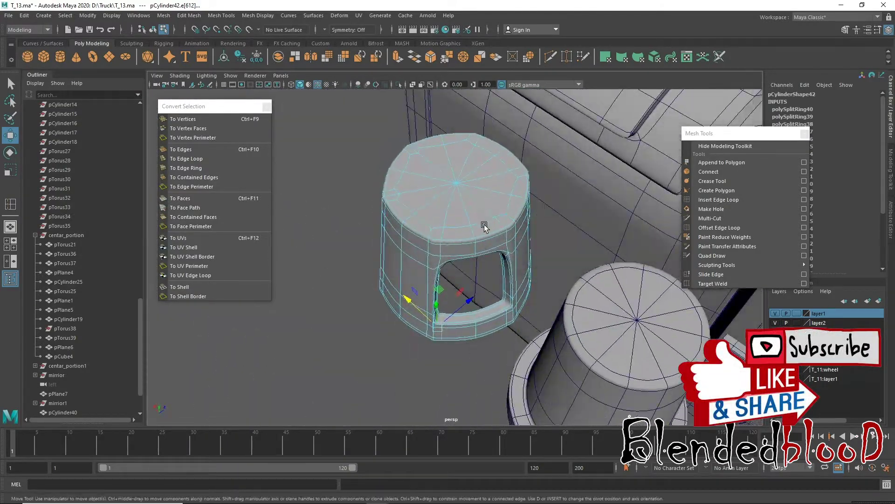
scroll(483, 223, up, 3)
- Add an upper-band edge loop, undoing a misplaced one and repositioning it
key(1)
click(719, 200)
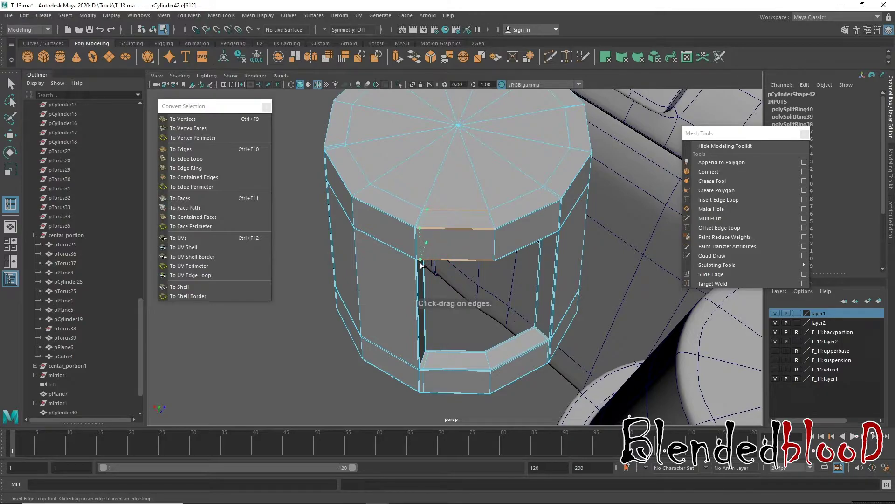
click(495, 250)
alt+drag(496, 249, 475, 249)
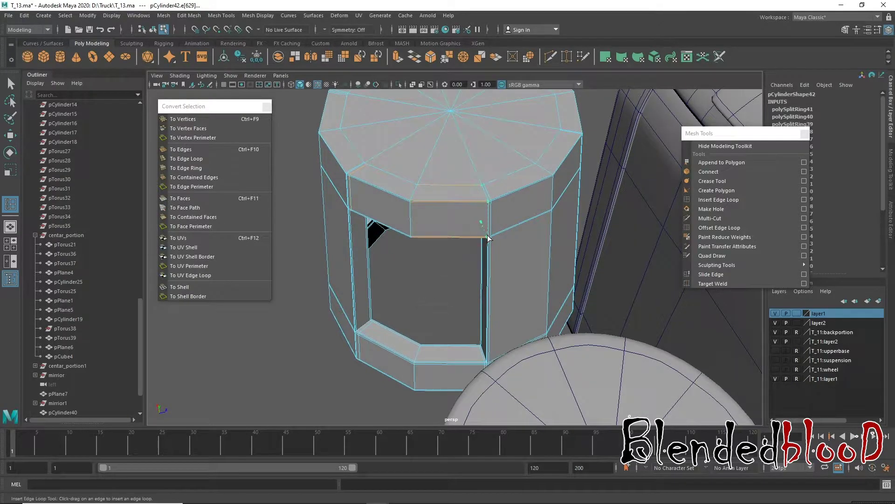
key(ctrl+z)
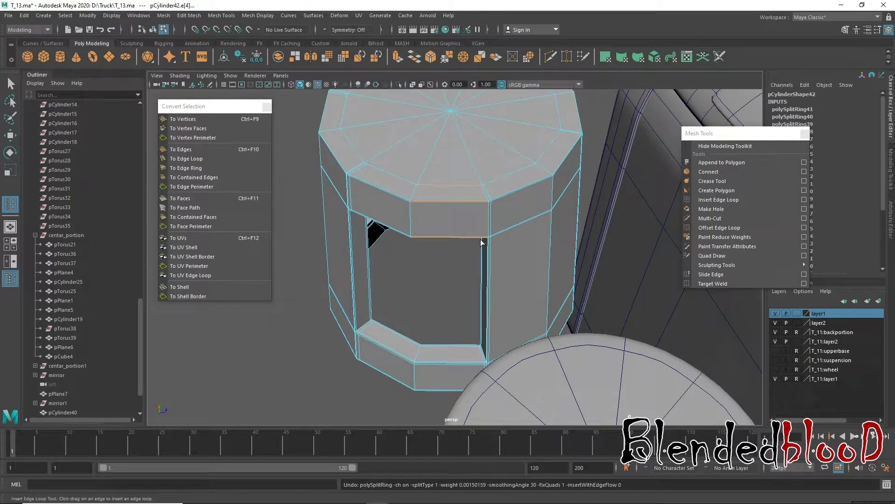
drag(485, 238, 487, 239)
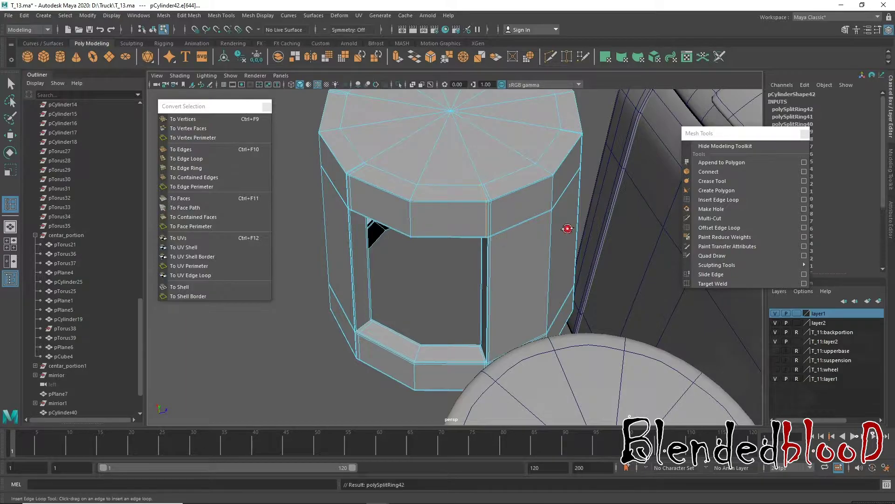
alt+drag(567, 228, 469, 222)
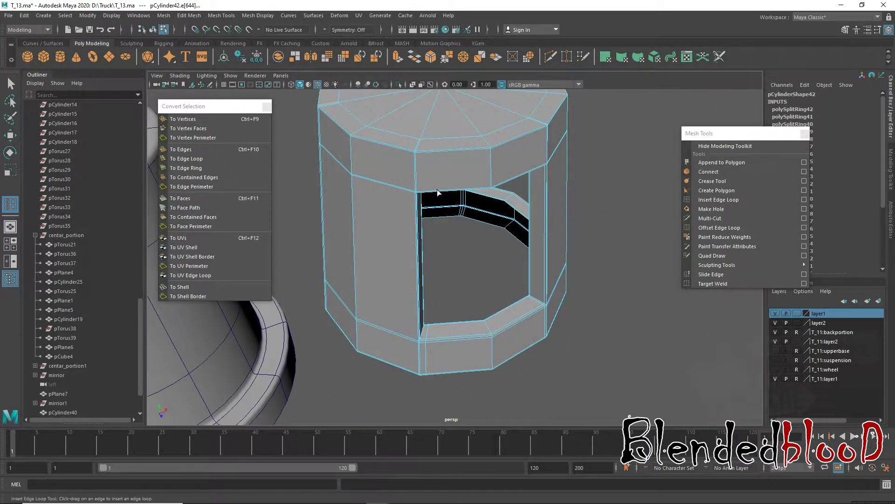
mouse_move(437, 190)
mouse_down()
mouse_move(428, 192)
mouse_move(487, 194)
mouse_up()
alt+drag(488, 195, 490, 193)
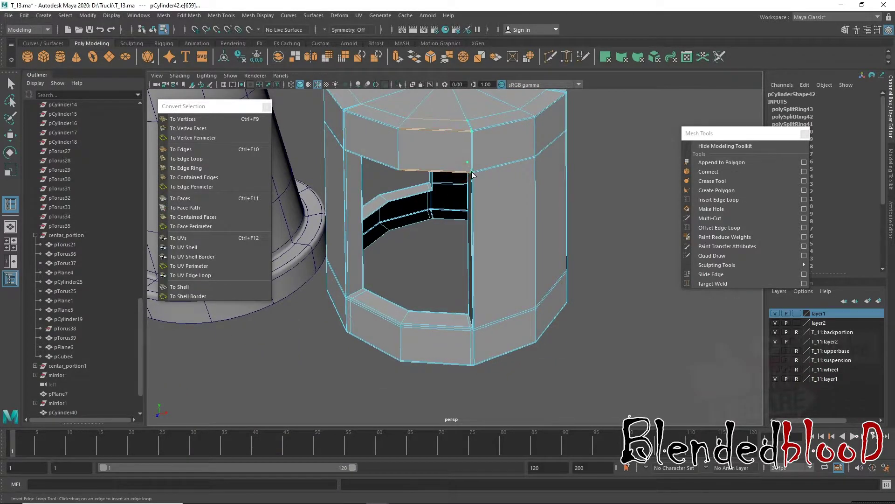
- Zoom out to view the finished cylinder on the truck
key(w)
alt+drag(531, 204, 453, 226)
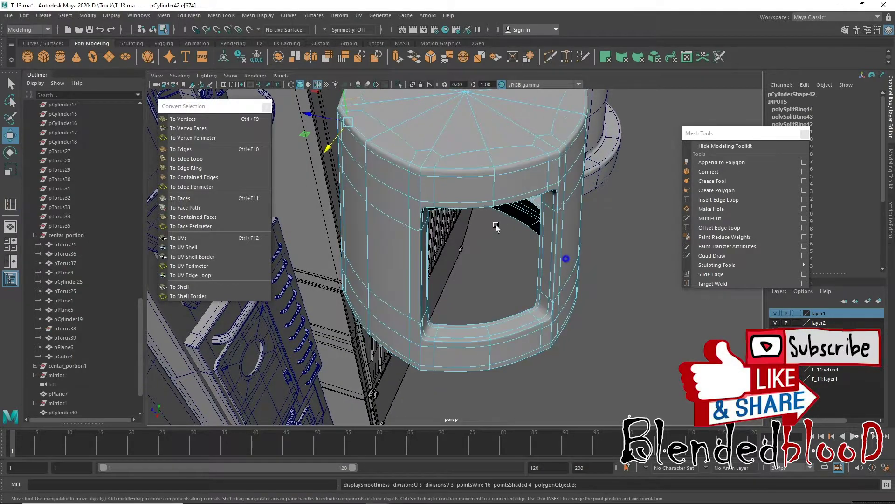
scroll(496, 226, down, 5)
alt+drag(496, 226, 487, 212)
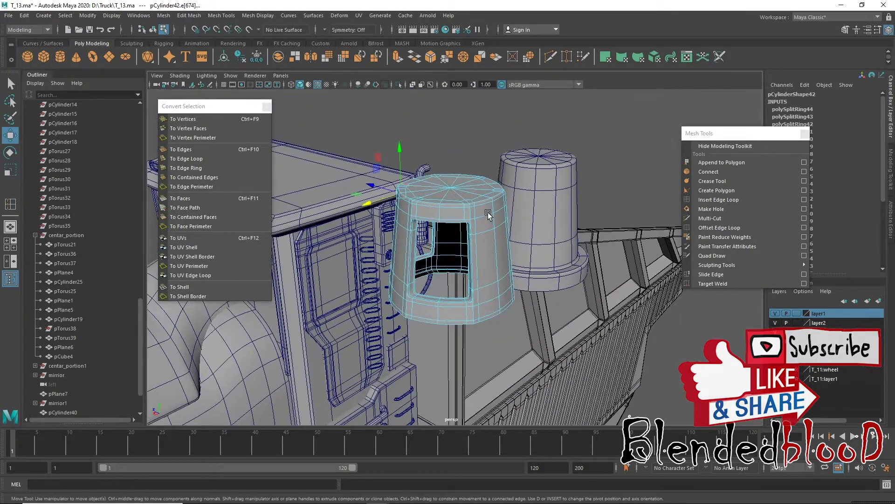
right_drag(488, 212, 437, 187)
- In the top view, centre pCylinder42 over the blue roof cylinder pCylinder40
key(space)
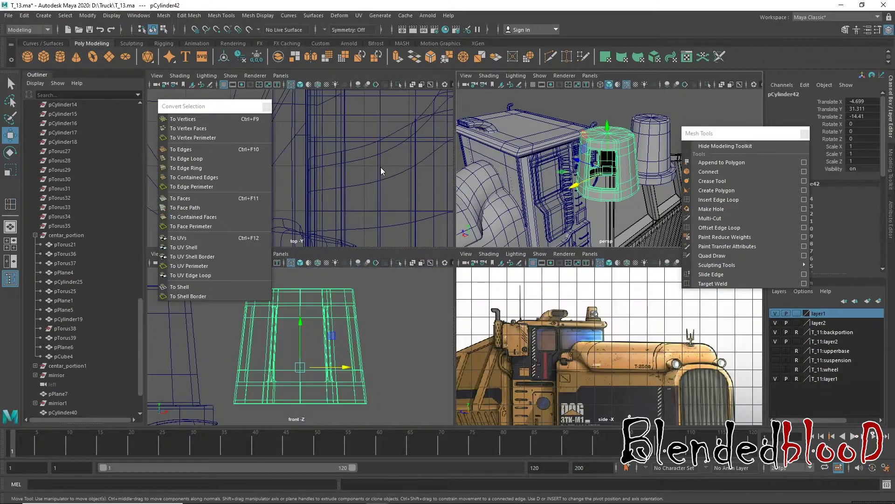
key(space)
key(f)
scroll(443, 220, down, 3)
alt+middle_drag(377, 249, 471, 268)
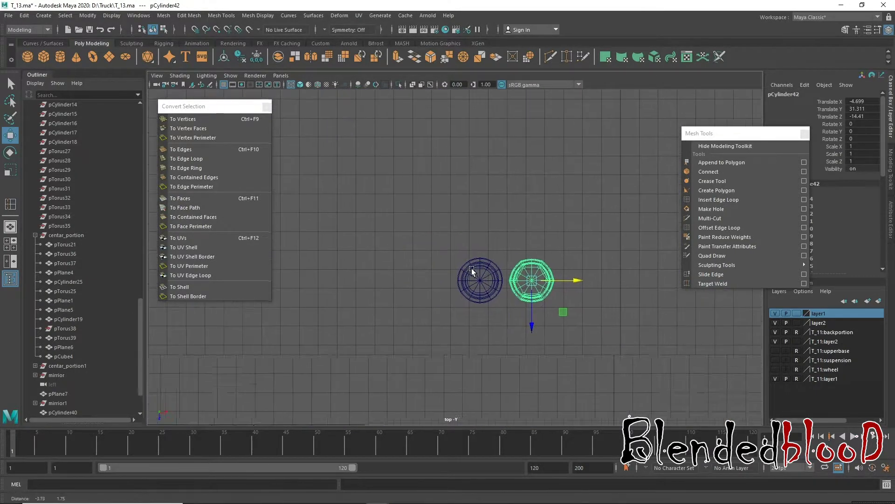
alt+right_drag(471, 268, 611, 394)
drag(622, 300, 528, 299)
key(f)
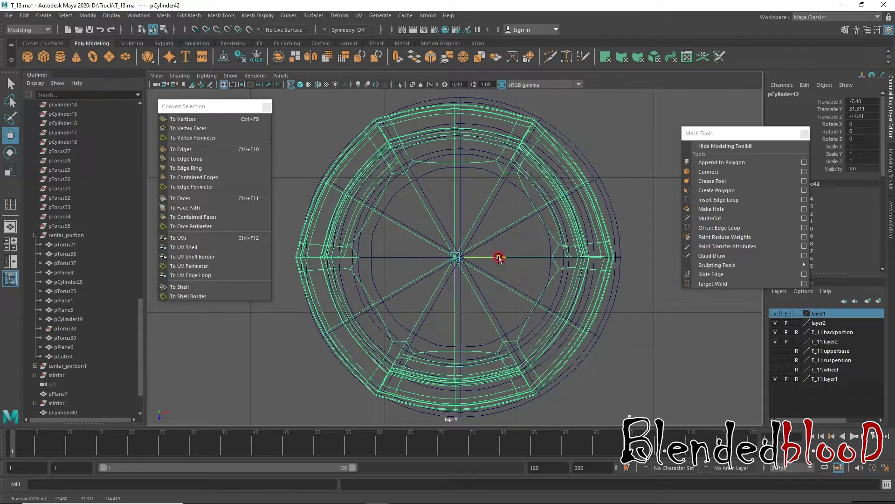
drag(499, 257, 504, 259)
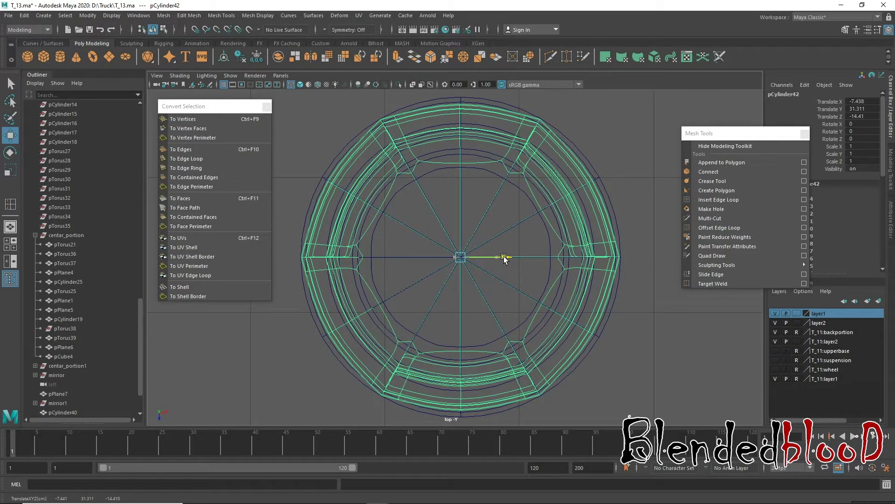
- Back in perspective, raise pCylinder42 above the roof cylinder
key(space)
key(space)
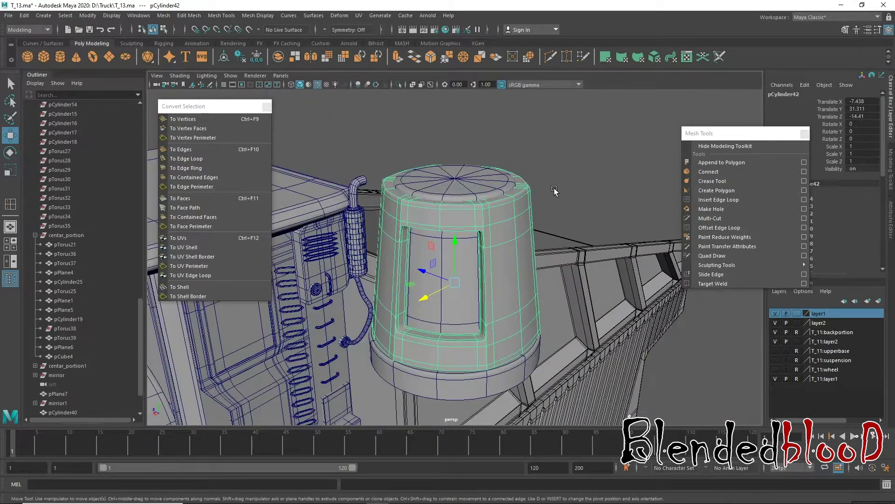
alt+drag(471, 279, 474, 262)
mouse_move(458, 194)
alt+mouse_down()
mouse_move(457, 285)
mouse_move(449, 246)
alt+mouse_up()
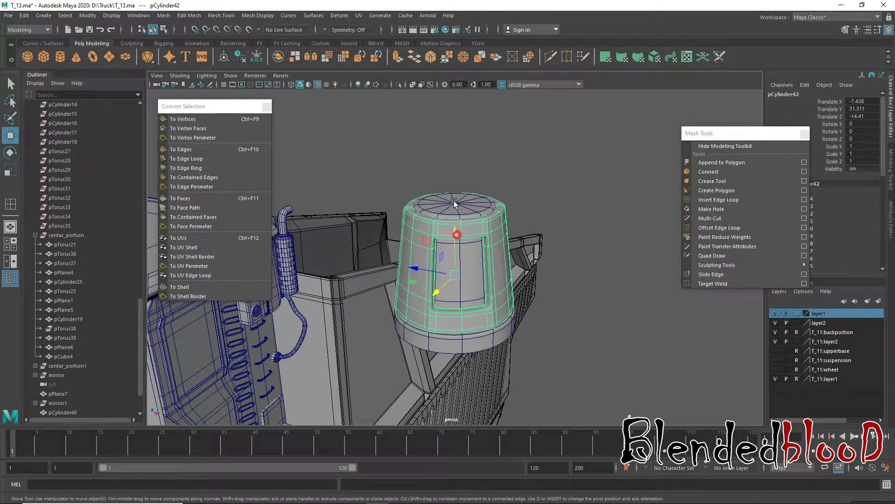
middle_drag(455, 203, 454, 188)
mouse_move(455, 187)
alt+mouse_down()
mouse_move(500, 306)
mouse_move(473, 339)
alt+mouse_up()
- Delete the top cap faces of pCylinder42
right_click(473, 339)
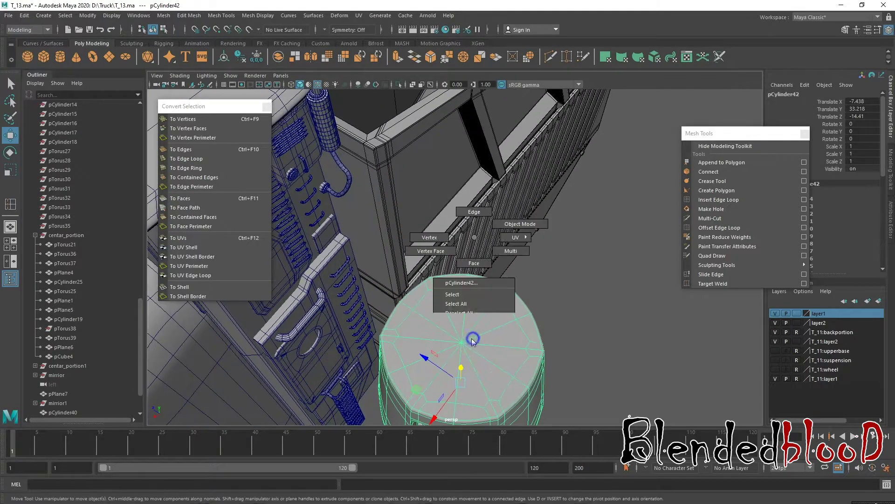
right_drag(473, 339, 429, 238)
click(462, 343)
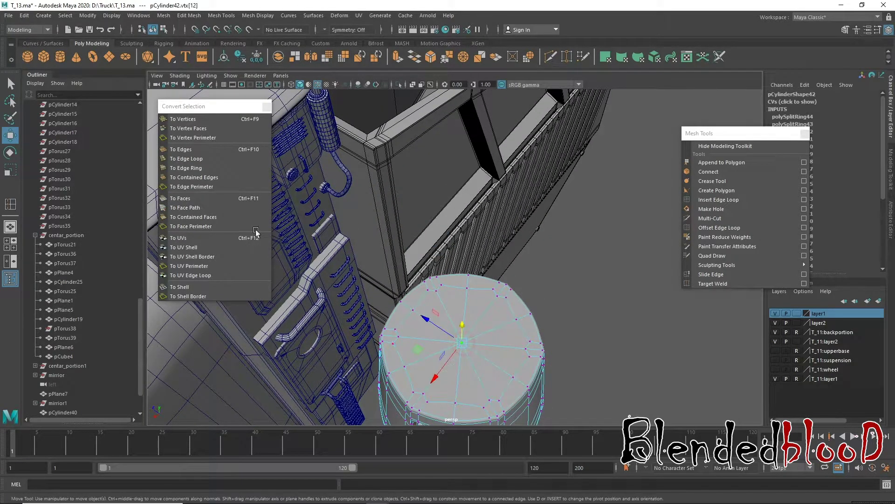
click(180, 199)
click(182, 119)
click(182, 199)
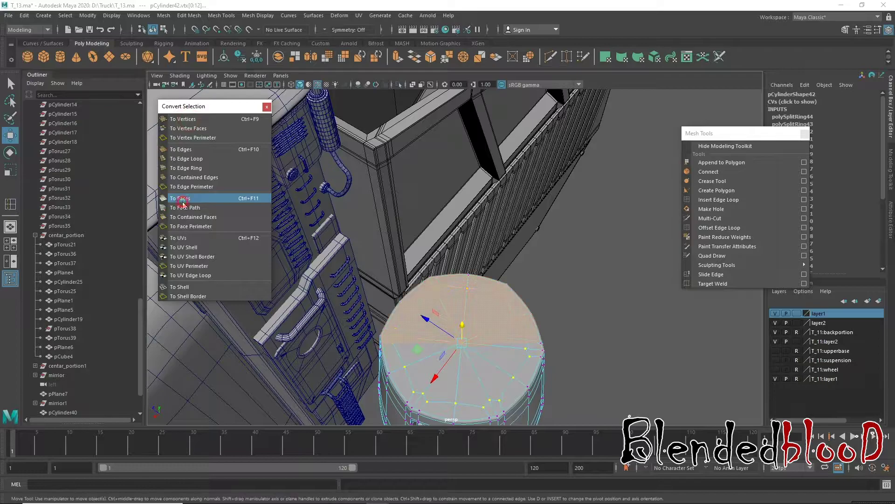
key(Delete)
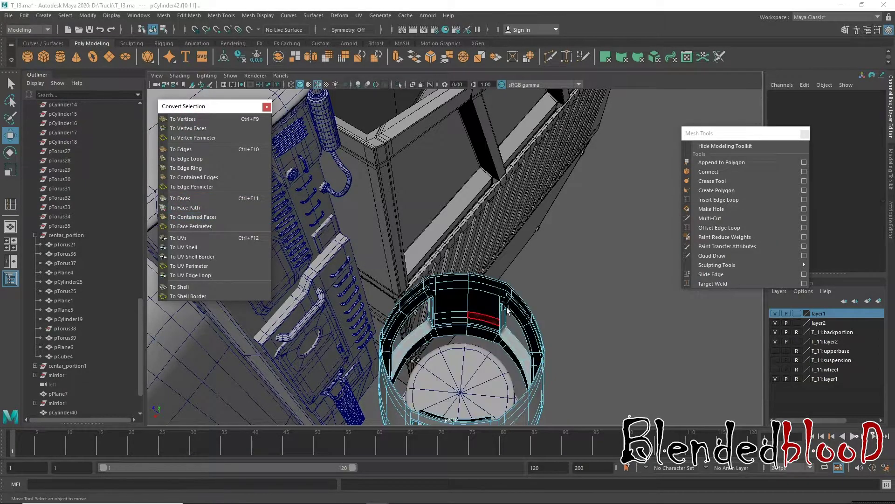
- Extrude the open top edge loop and scale it inward into a rim
right_drag(513, 301, 534, 224)
click(504, 290)
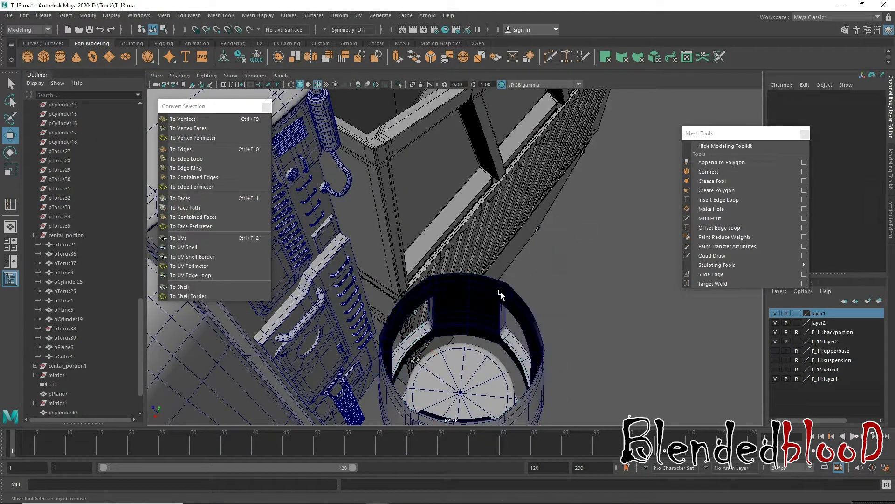
right_drag(504, 290, 505, 219)
click(479, 273)
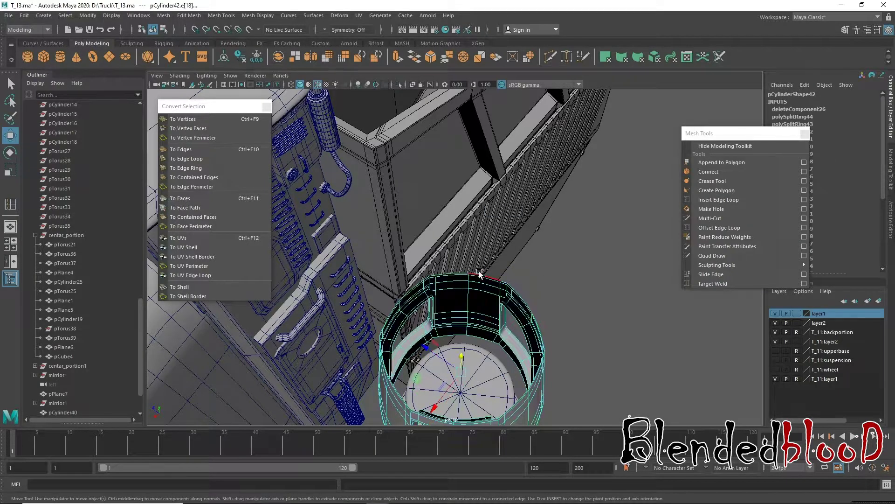
key(1)
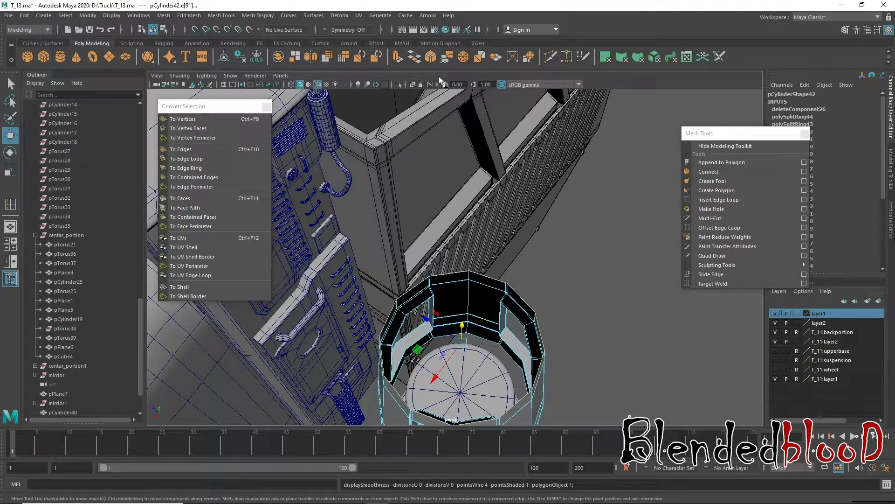
key(ctrl+e)
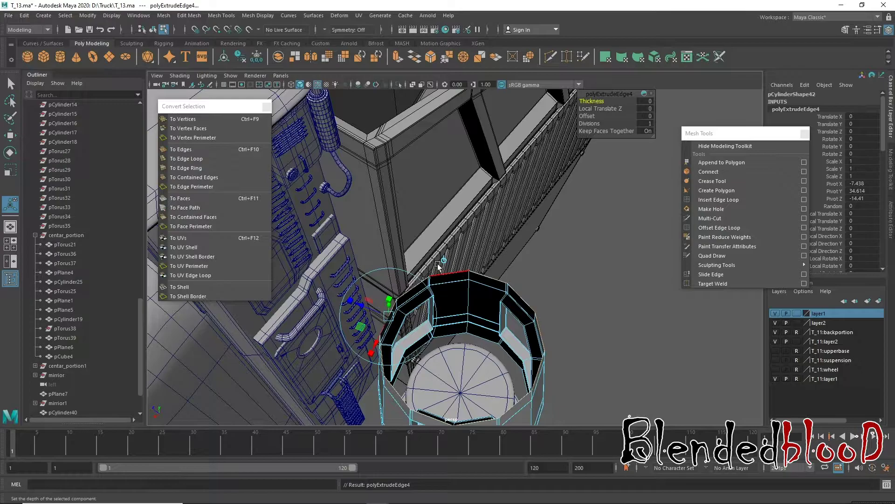
key(r)
click(451, 260)
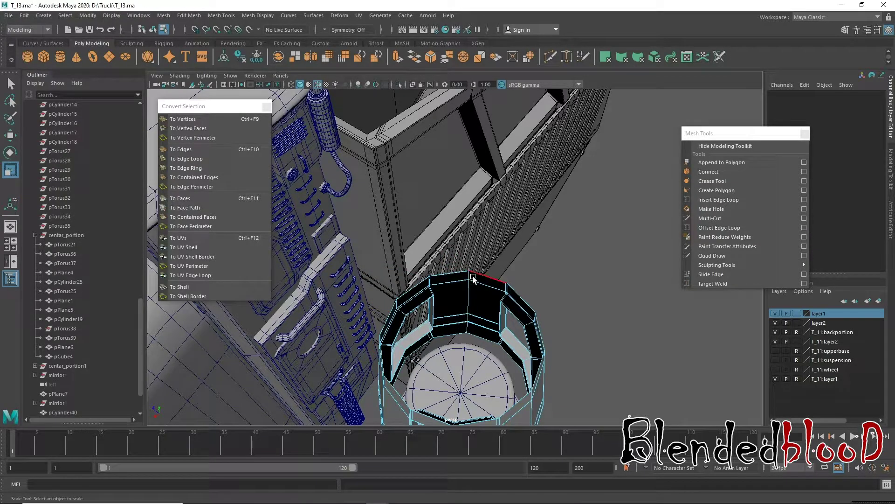
key(ctrl+z)
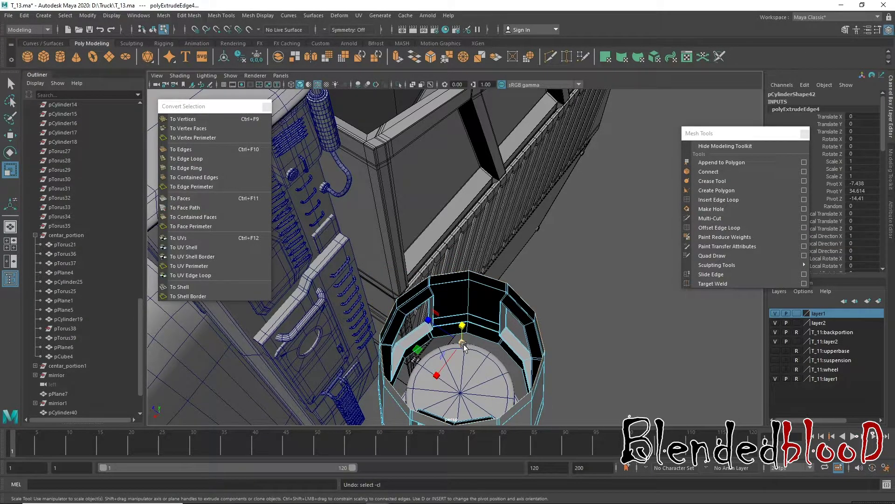
drag(464, 345, 436, 329)
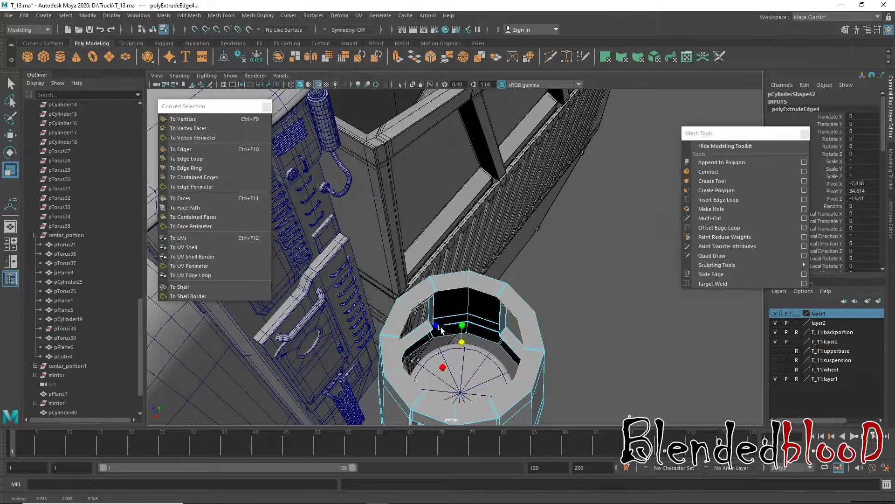
- Insert an extra edge loop on the rim and turn on smooth preview
click(718, 200)
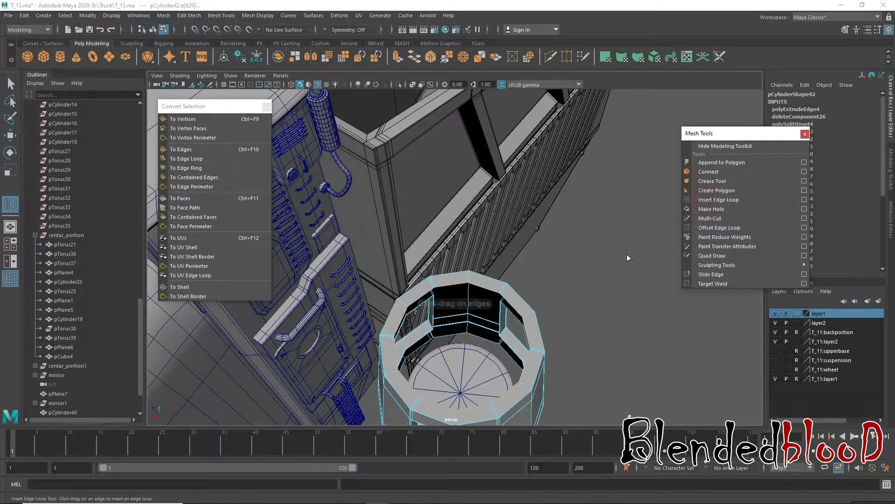
click(530, 315)
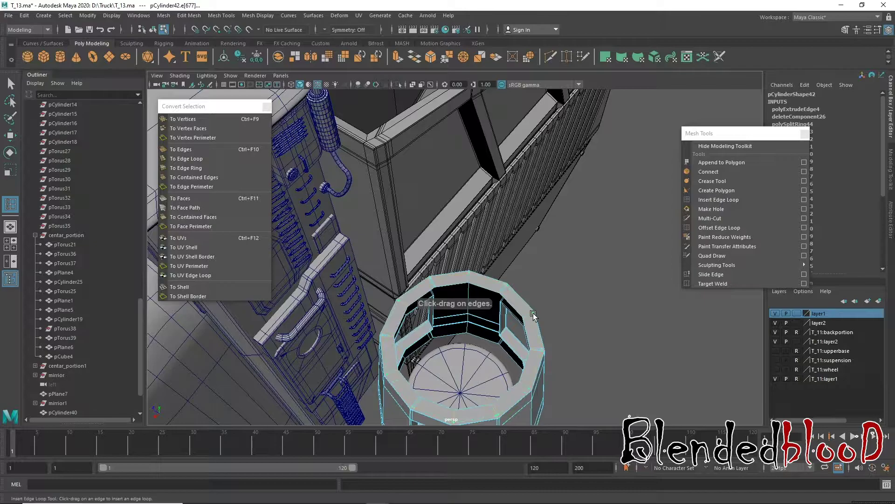
key(w)
key(3)
right_drag(533, 313, 610, 226)
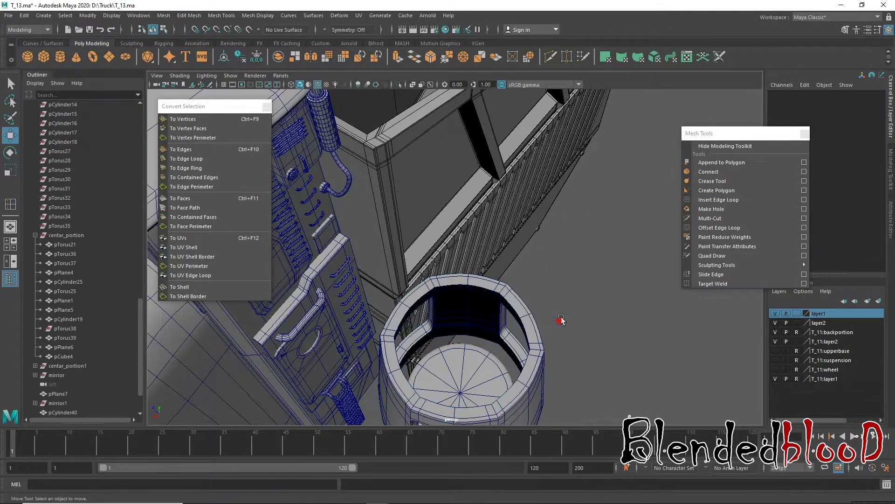
mouse_move(609, 226)
alt+mouse_down()
mouse_move(485, 277)
mouse_move(458, 314)
alt+mouse_up()
click(485, 275)
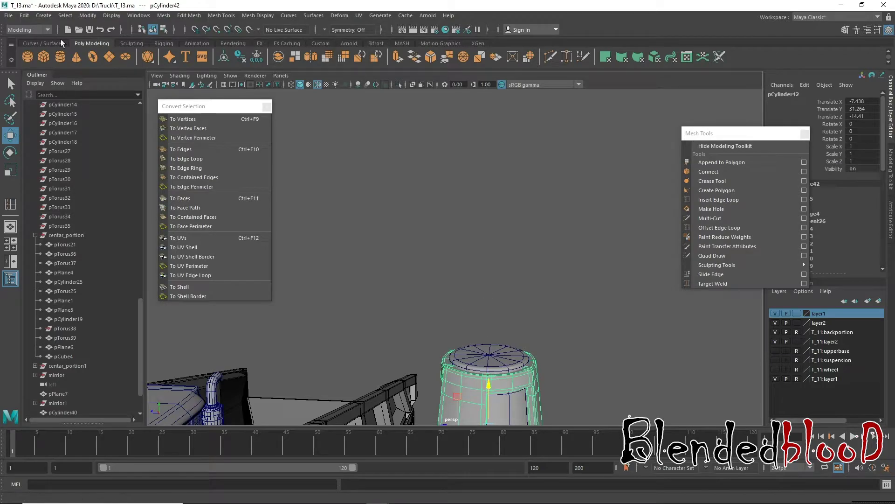
- Delete the cylinder's history and move the outer tapered cylinder up slightly
click(22, 15)
click(192, 135)
alt+drag(610, 325, 450, 207)
click(457, 219)
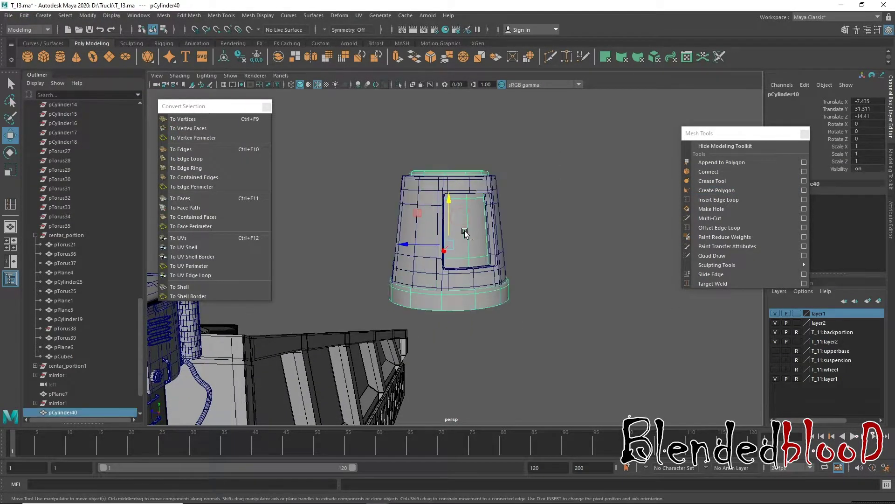
alt+drag(483, 239, 431, 273)
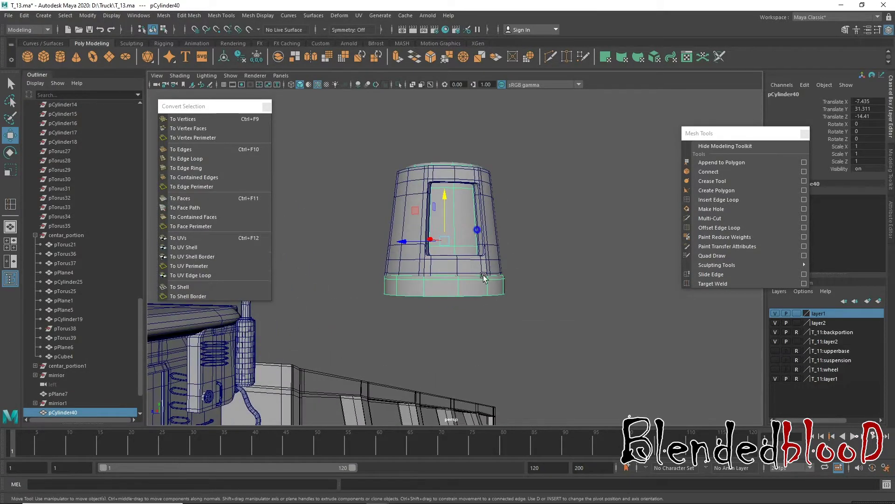
click(431, 273)
drag(442, 190, 443, 195)
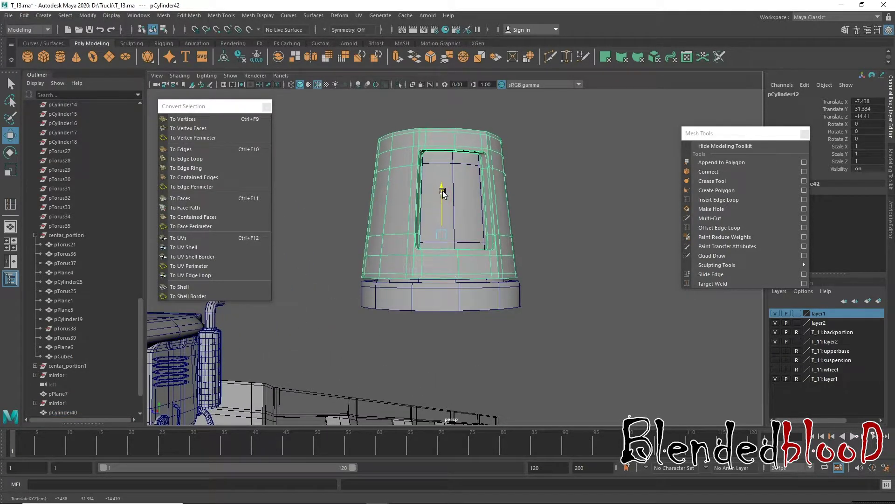
- Combine the cylinder parts into one mesh and centre its pivot
mouse_move(541, 210)
alt+mouse_down()
mouse_move(547, 228)
mouse_move(494, 212)
alt+mouse_up()
click(565, 243)
alt+drag(488, 249, 514, 237)
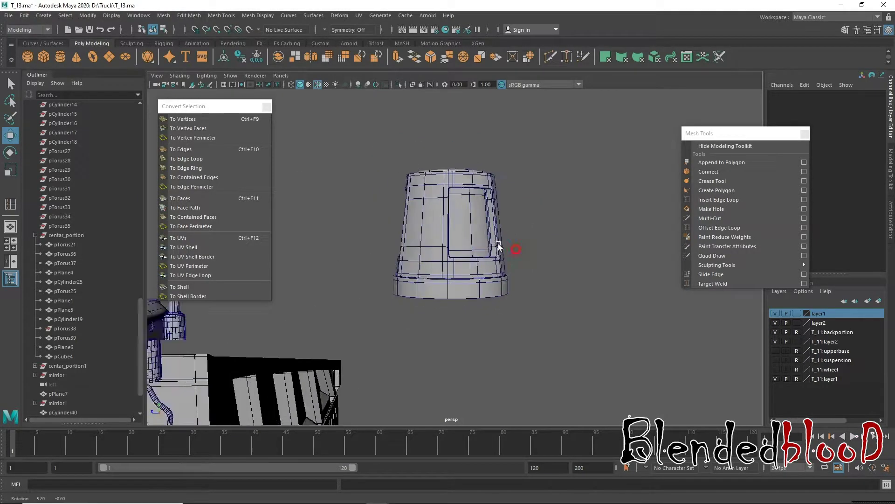
alt+drag(396, 164, 505, 234)
click(490, 261)
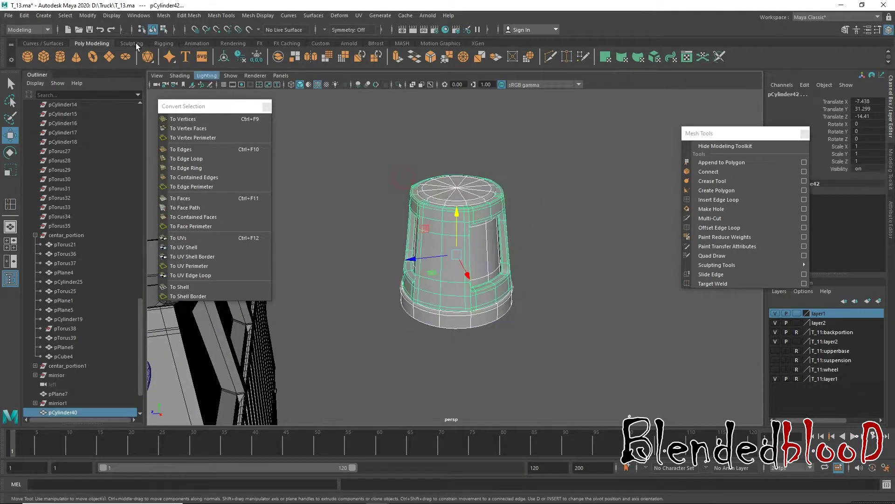
click(163, 15)
click(194, 49)
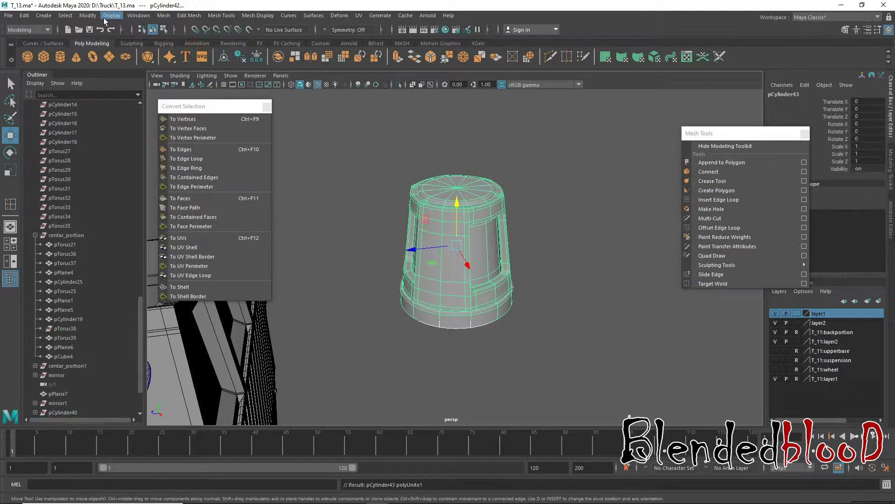
click(87, 15)
click(118, 84)
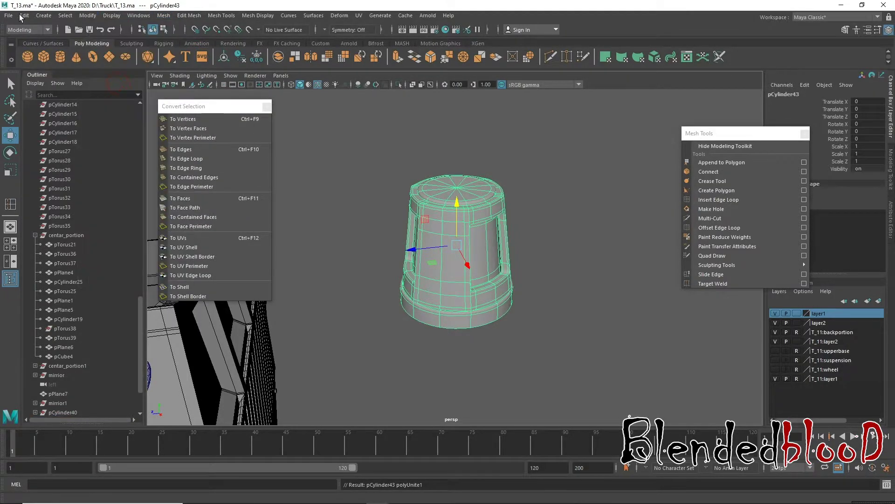
- Delete the combined mesh's history and save the scene as T_13.ma
click(24, 15)
click(165, 136)
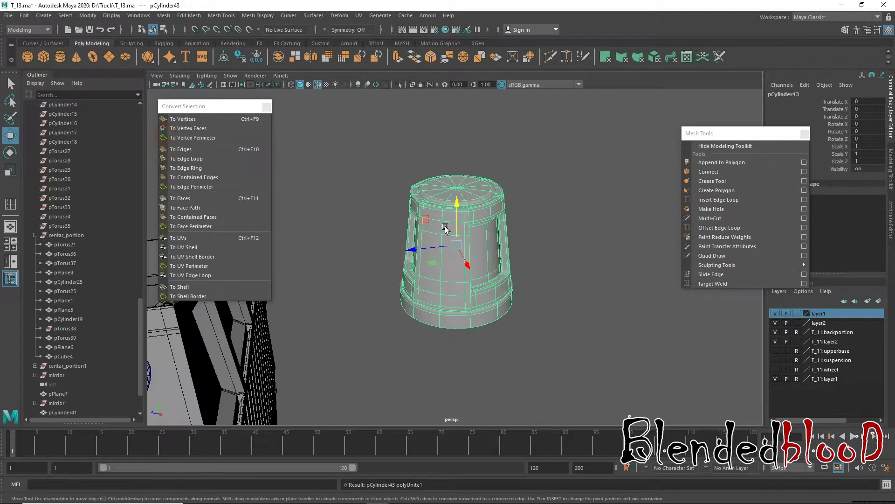
key(q)
key(ctrl+s)
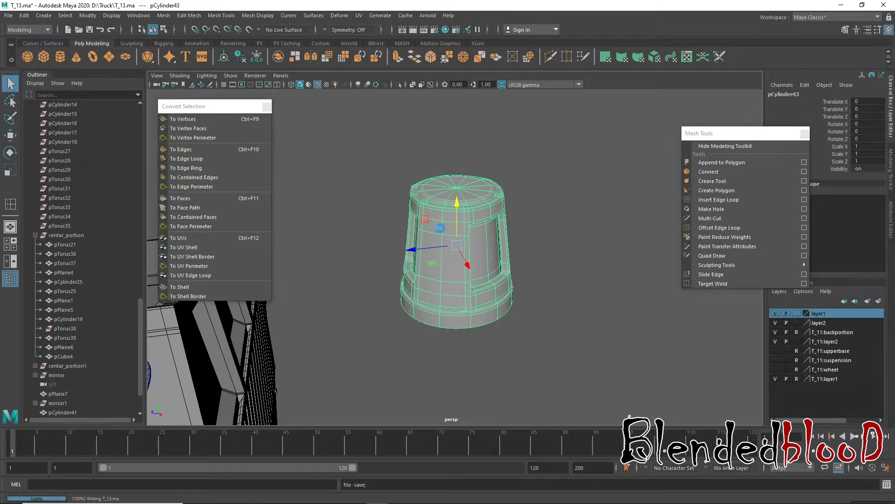
key(w)
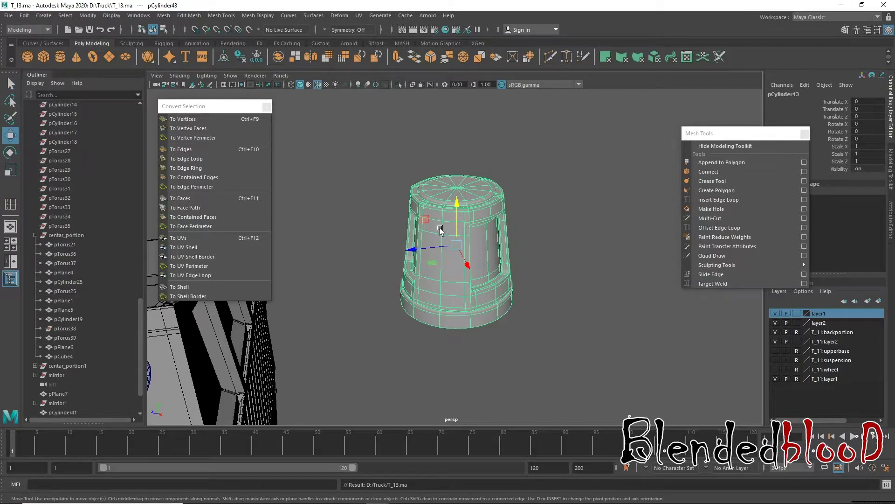
click(513, 334)
- Move combined cylinder pCylinder43 onto the truck's cab roof
scroll(431, 299, down, 5)
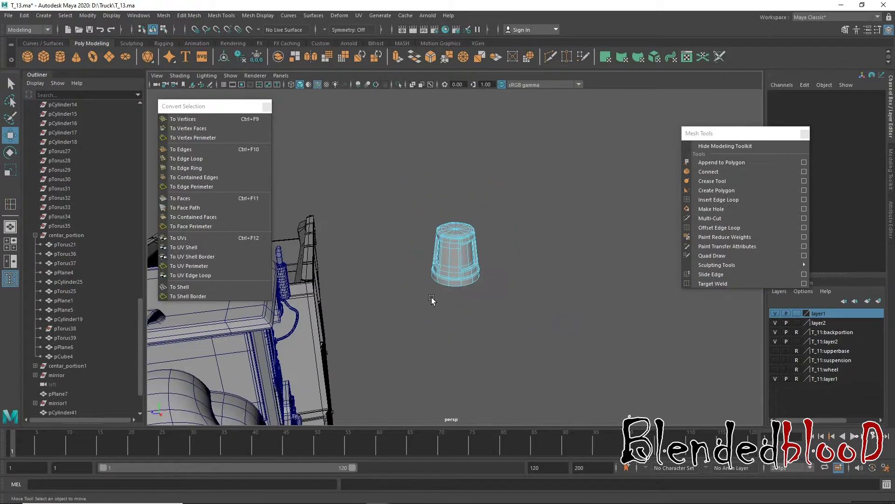
scroll(432, 299, down, 3)
click(467, 259)
alt+drag(525, 317, 373, 261)
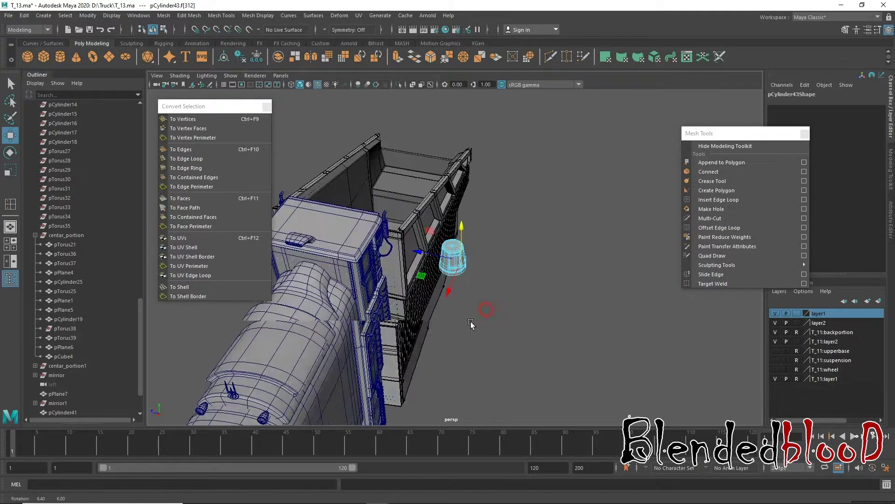
click(84, 17)
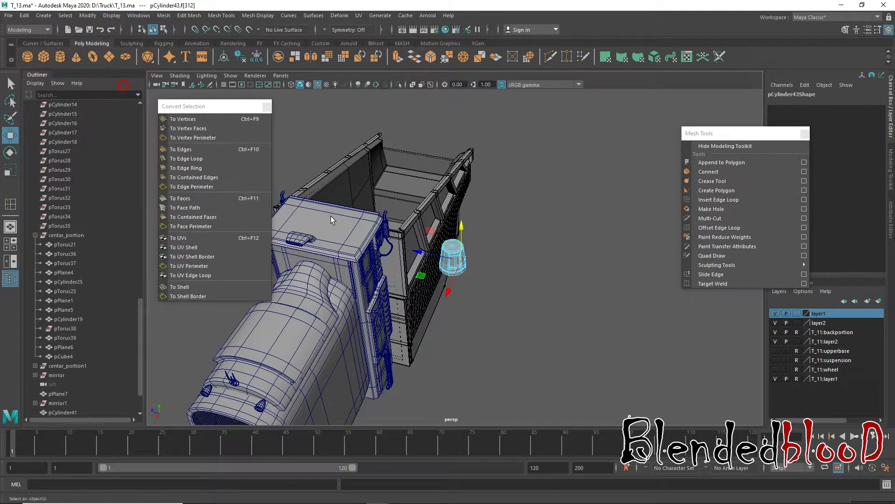
right_drag(438, 252, 426, 226)
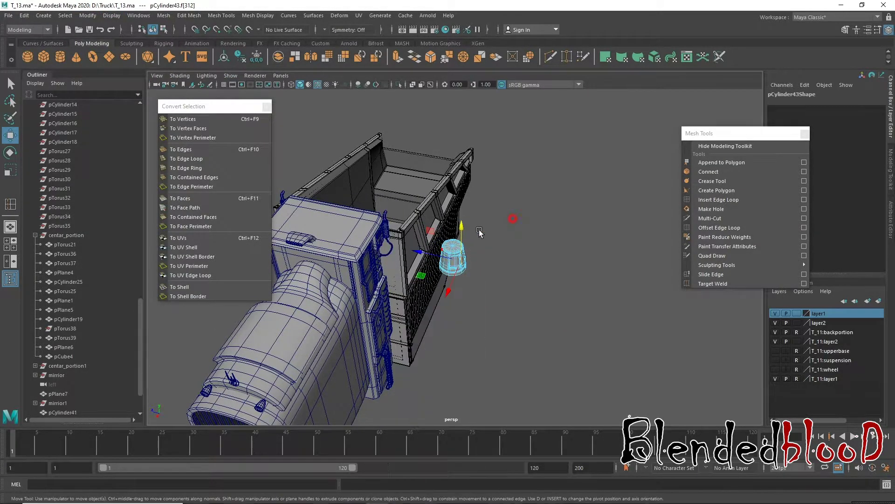
mouse_move(420, 254)
mouse_down()
mouse_move(323, 265)
mouse_move(443, 336)
mouse_up()
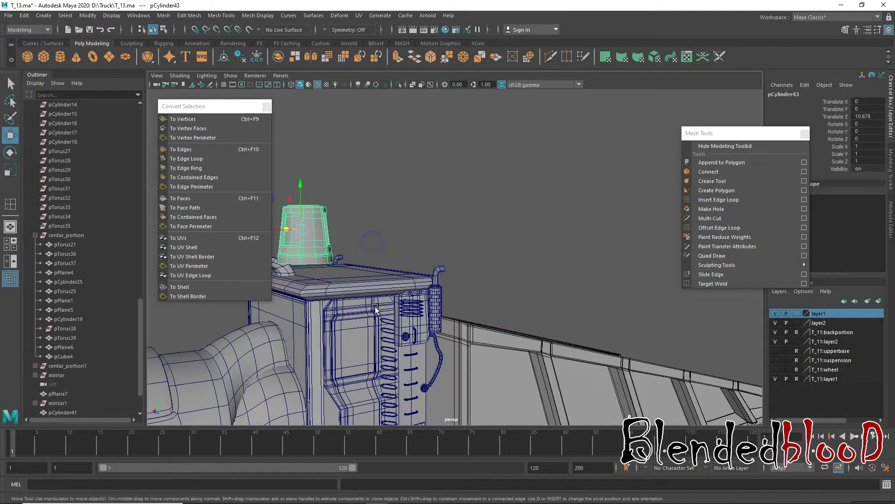
alt+right_drag(443, 336, 528, 407)
alt+drag(528, 407, 504, 303)
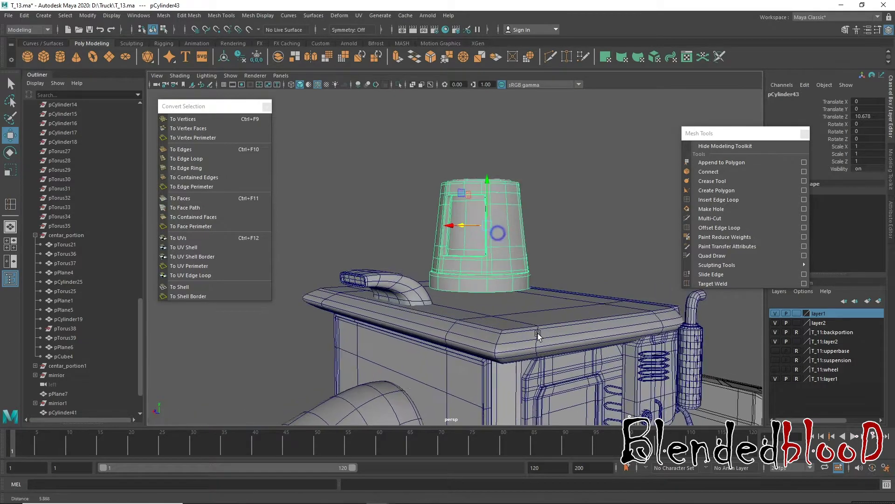
mouse_move(488, 198)
mouse_down()
mouse_move(508, 230)
mouse_move(499, 235)
mouse_up()
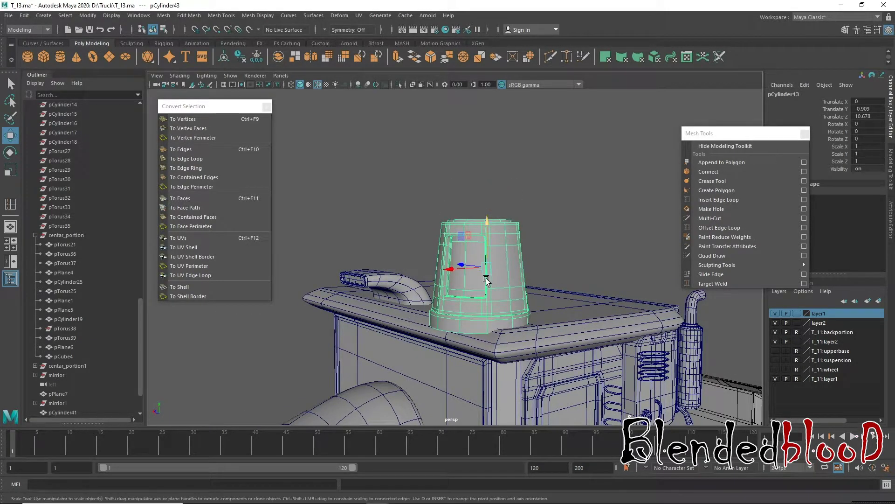
- Scale the cylinder uniformly to 0.544 and nudge it onto the roof along X and Y
key(r)
mouse_move(487, 267)
mouse_down()
mouse_move(459, 258)
mouse_move(498, 251)
mouse_up()
key(w)
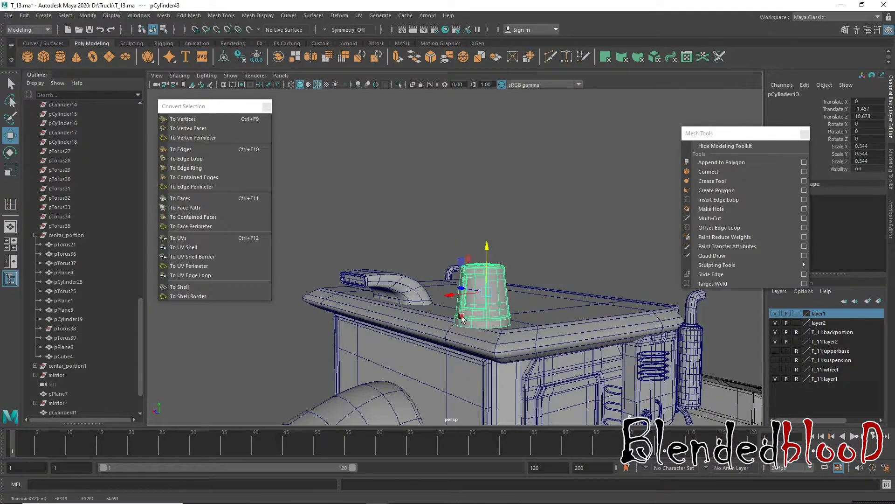
alt+drag(462, 318, 474, 280)
key(f)
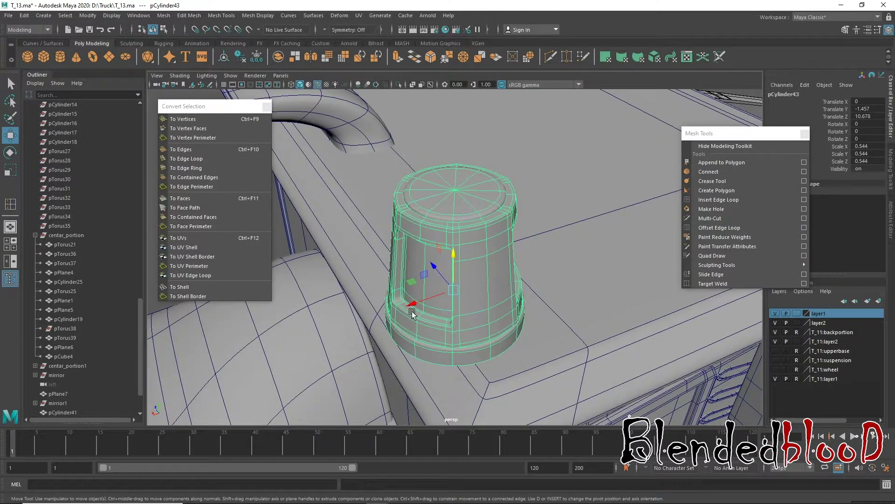
mouse_move(412, 313)
mouse_down()
mouse_move(488, 310)
mouse_move(431, 246)
mouse_up()
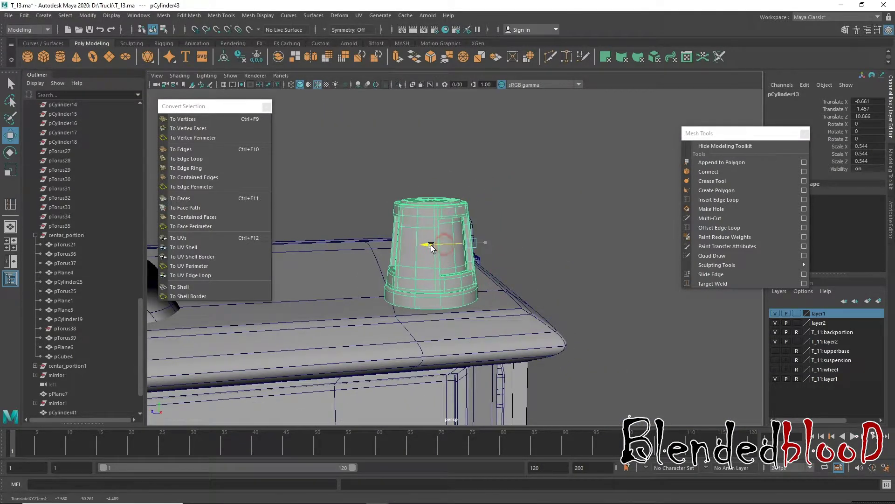
drag(471, 203, 475, 206)
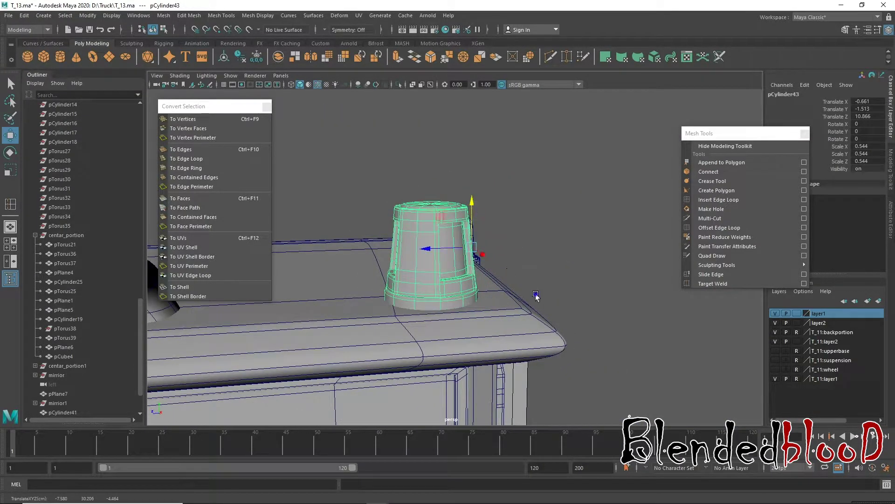
- Zoom and orbit to inspect the cylinder on top of the truck
mouse_move(536, 297)
alt+mouse_down()
mouse_move(525, 305)
mouse_move(537, 329)
alt+mouse_up()
key(space)
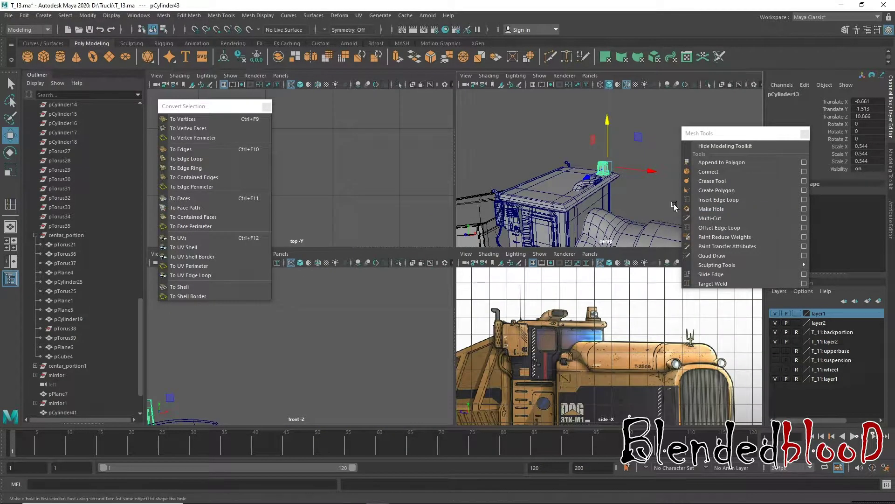
key(space)
scroll(493, 313, up, 2)
scroll(493, 314, up, 4)
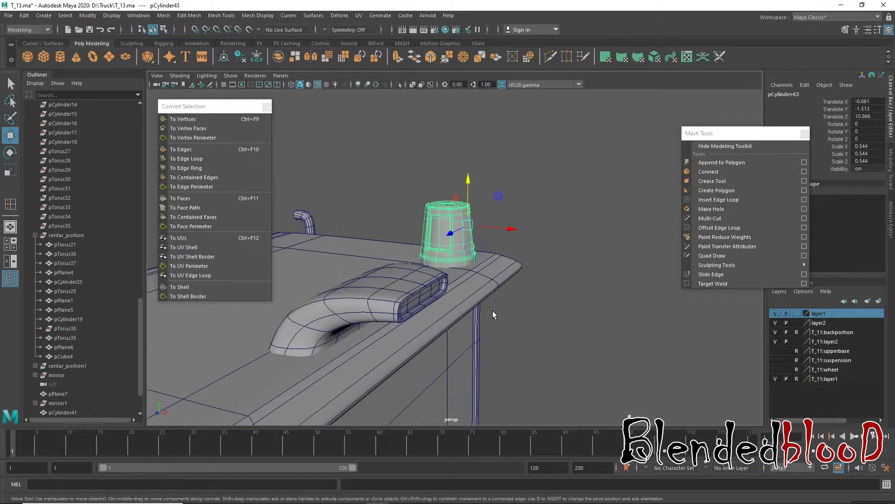
scroll(493, 313, up, 2)
scroll(490, 304, up, 2)
scroll(485, 287, up, 2)
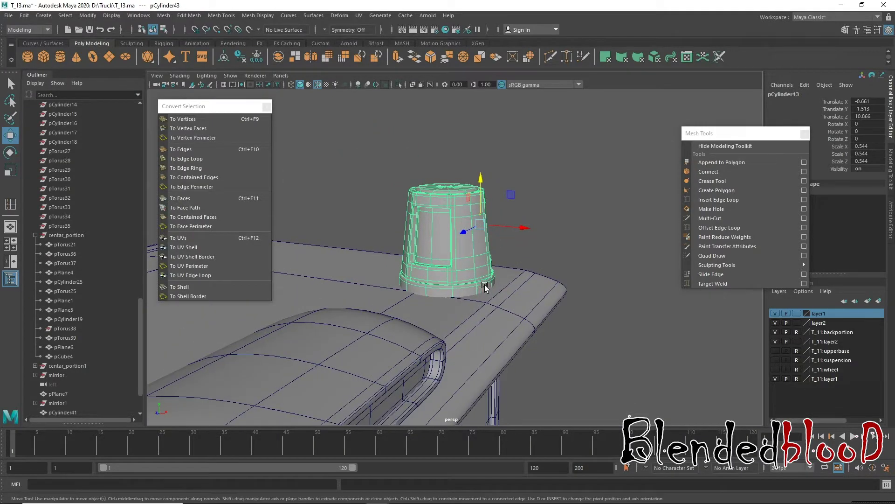
mouse_move(486, 294)
alt+mouse_down()
mouse_move(515, 194)
mouse_move(499, 250)
alt+mouse_up()
scroll(507, 237, up, 2)
scroll(507, 237, up, 2)
- Extrude the cylinder's bottom edge loop and pull it downward
scroll(539, 328, up, 2)
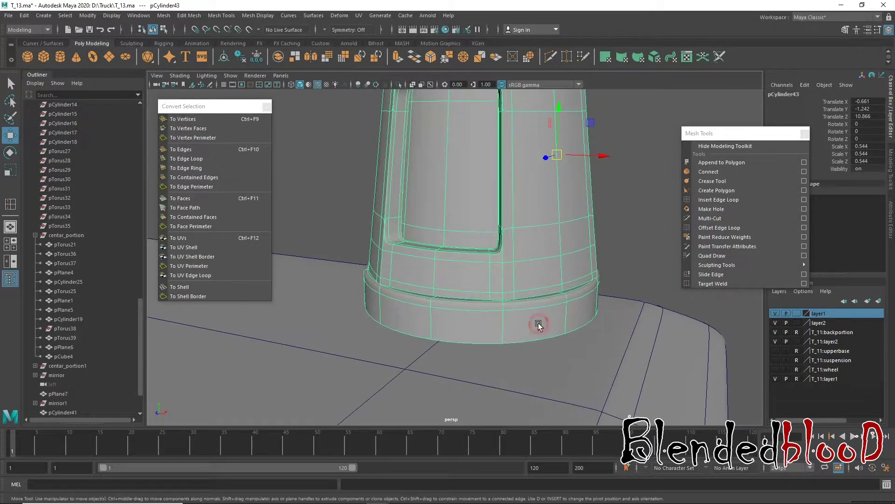
key(1)
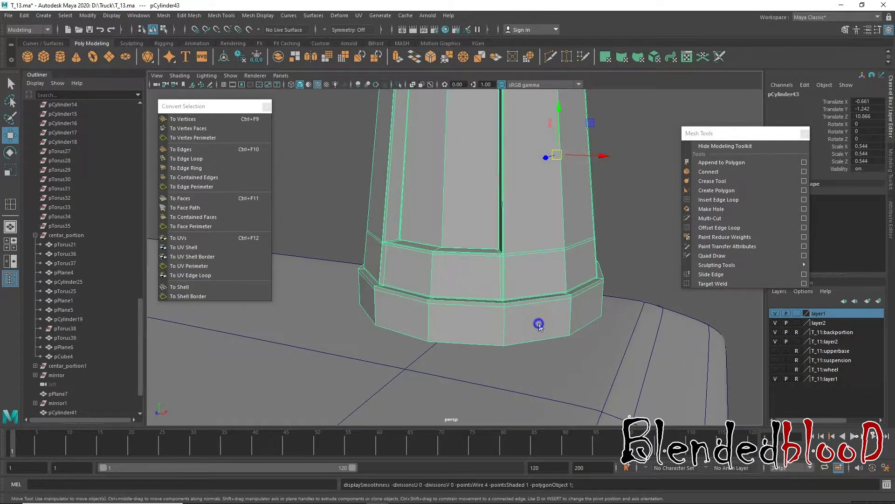
right_drag(539, 261, 536, 219)
click(536, 339)
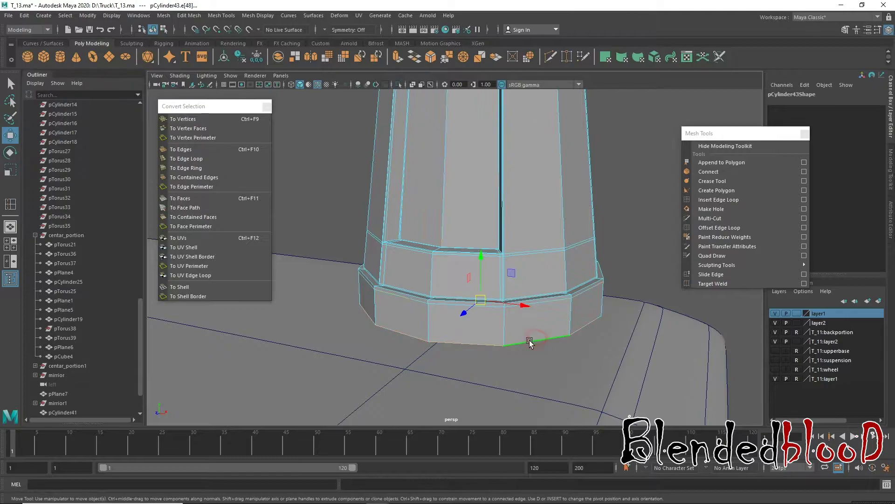
click(399, 57)
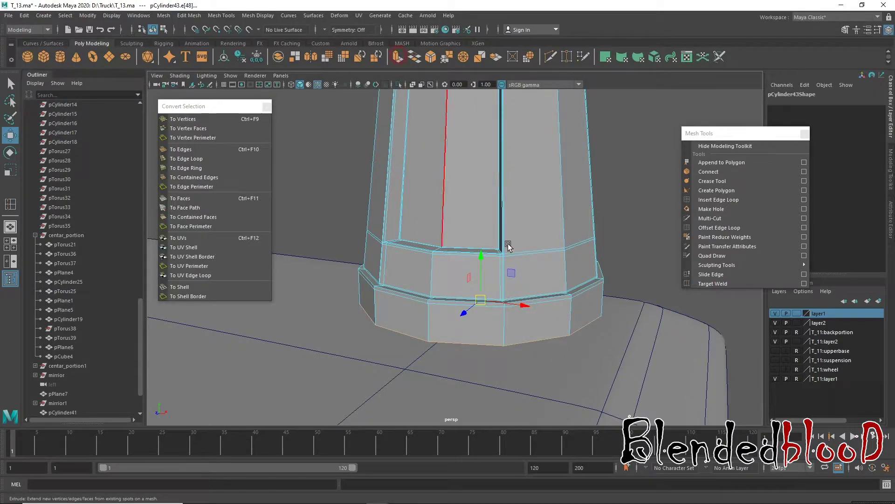
key(w)
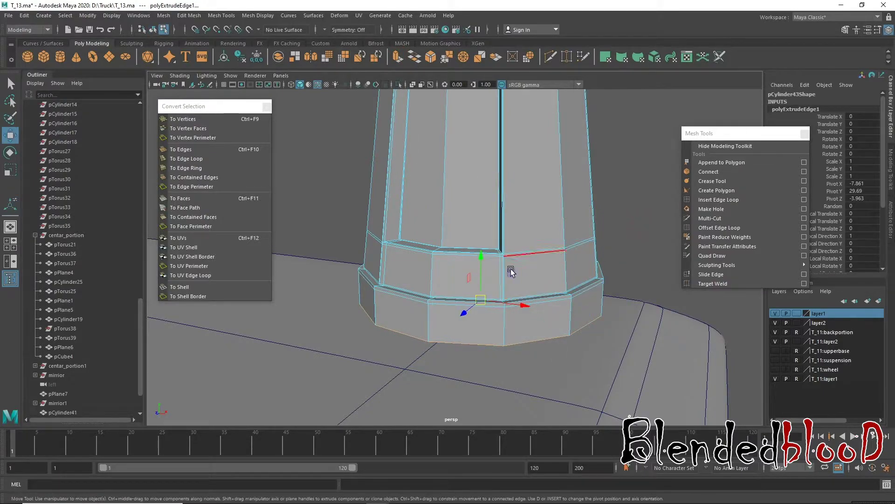
drag(482, 256, 486, 278)
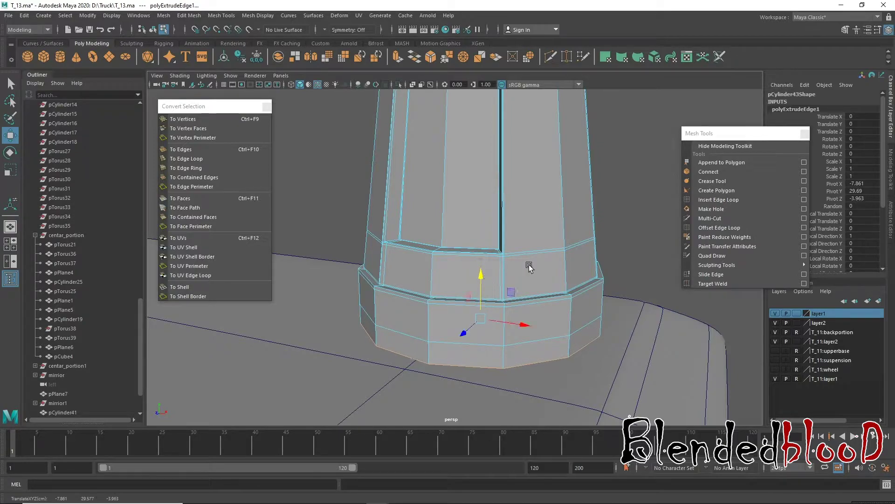
- Insert an edge loop near the cylinder base
click(718, 200)
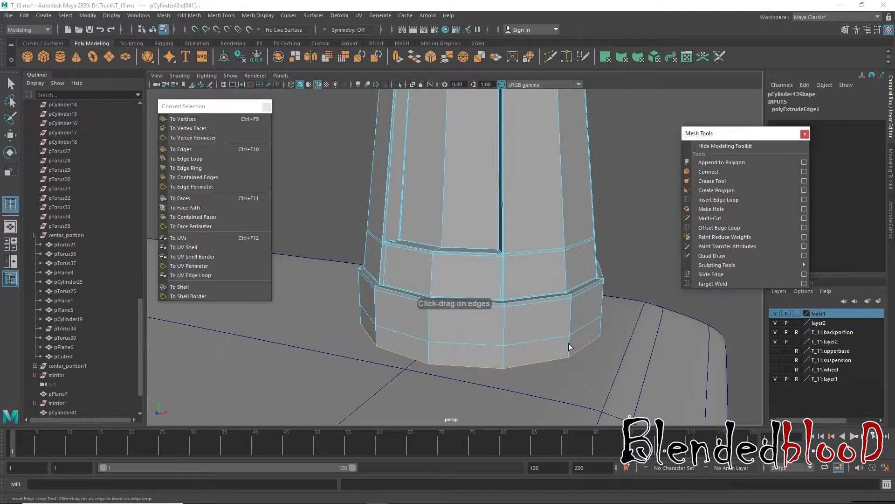
click(567, 349)
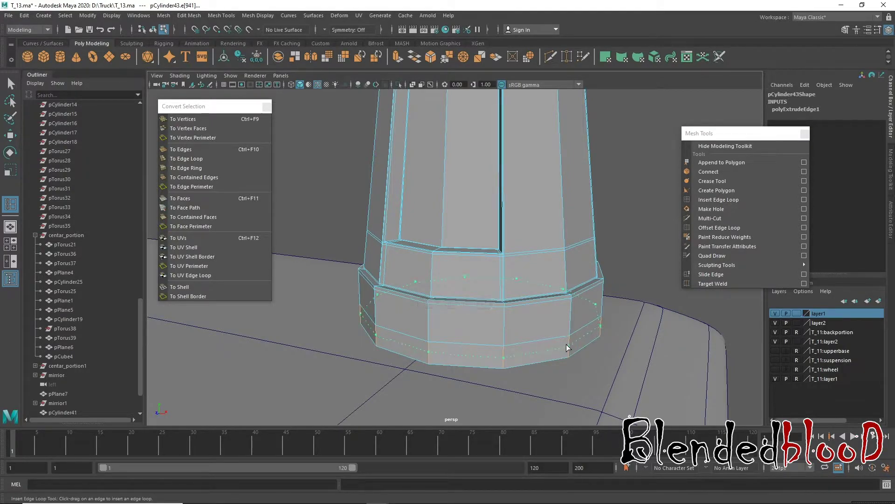
drag(573, 353, 566, 347)
key(w)
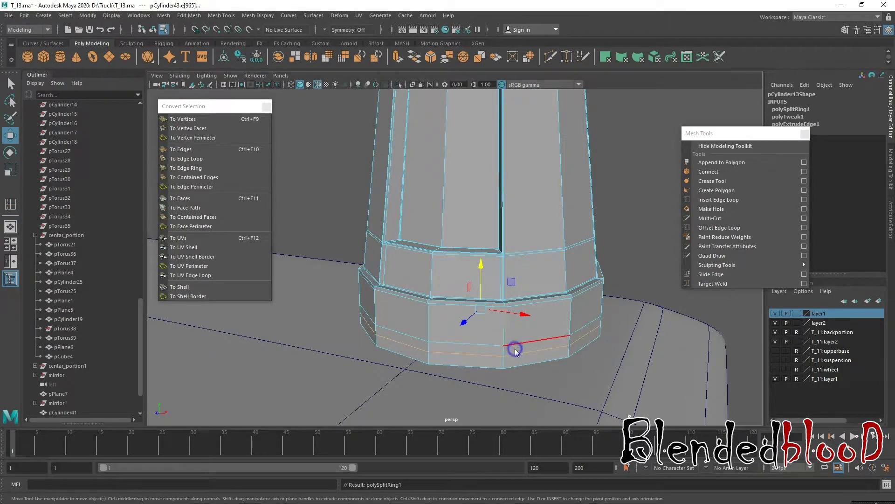
- Extrude the lower band's face loop and scale it inward into a groove
right_drag(509, 257, 510, 273)
click(499, 353)
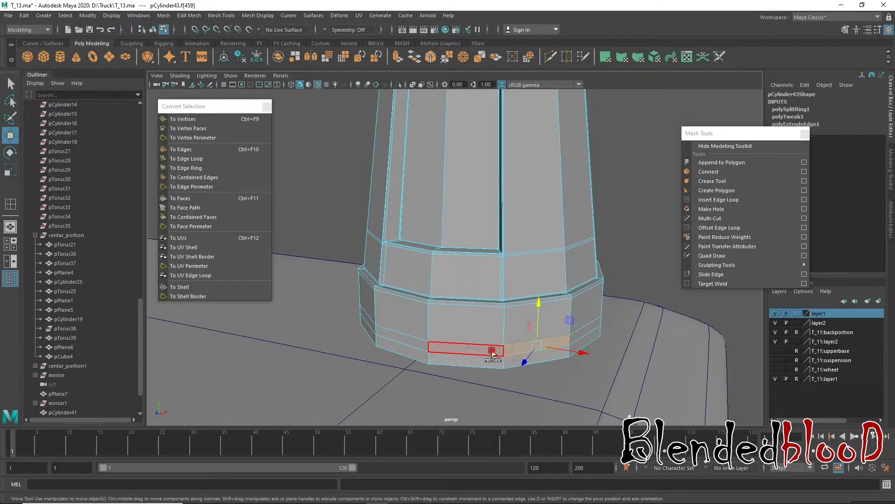
double_click(499, 351)
click(545, 261)
key(ctrl+e)
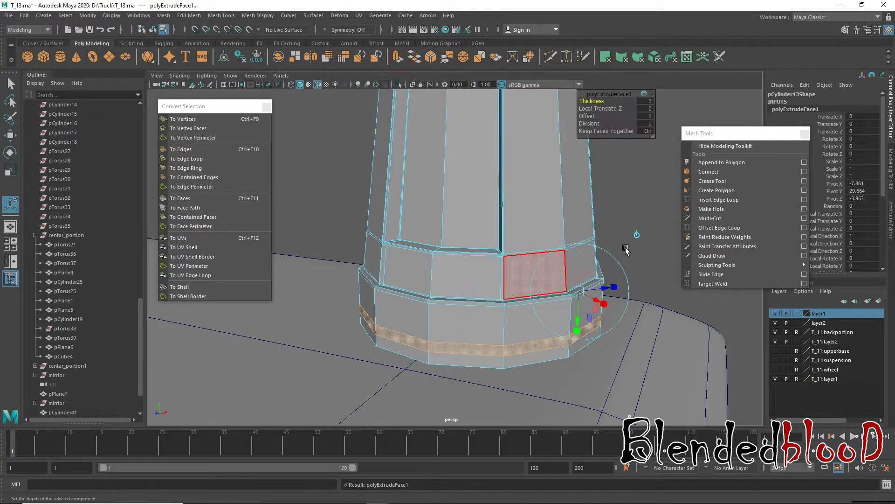
key(r)
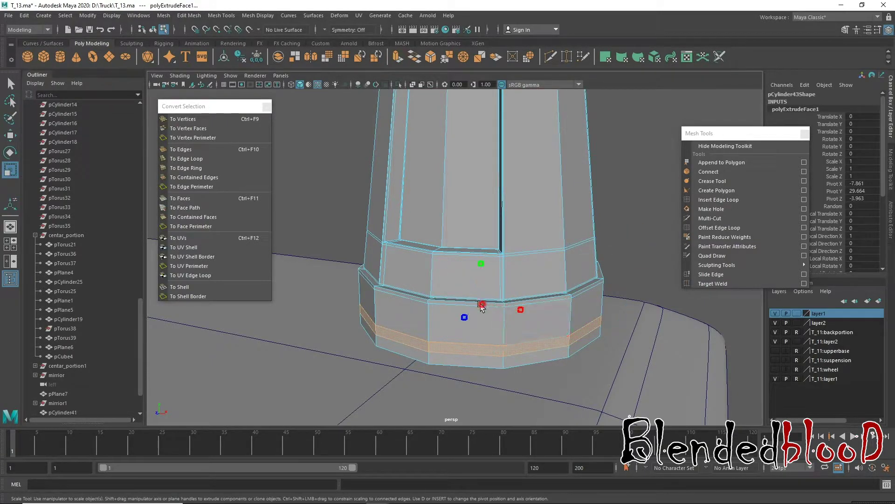
drag(481, 304, 474, 301)
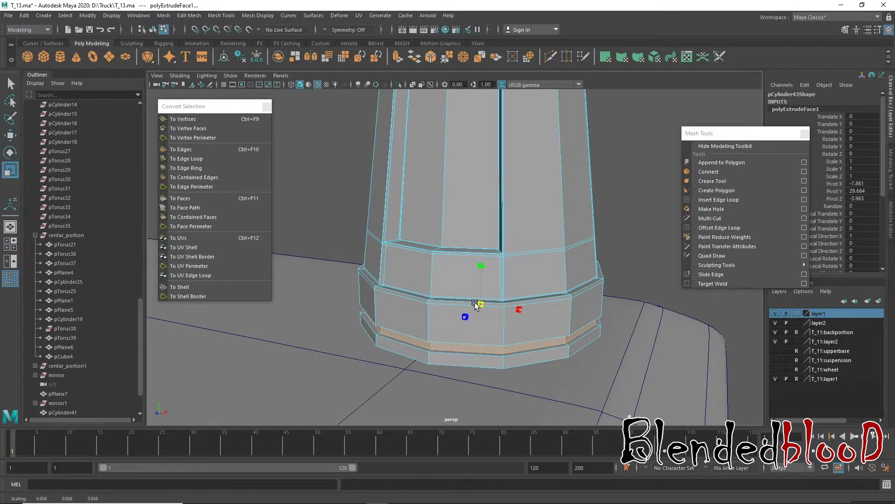
key(w)
- Zoom in close on the cylinder's base to inspect the groove
key(space)
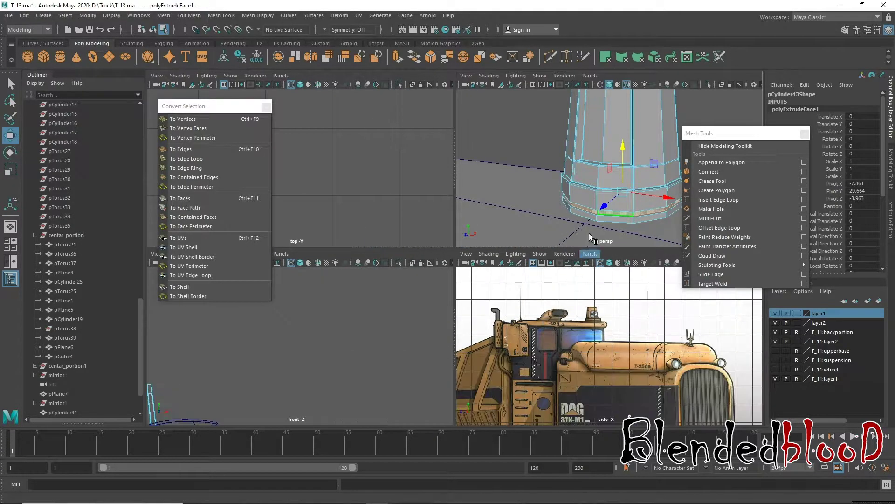
key(space)
alt+right_drag(543, 256, 562, 278)
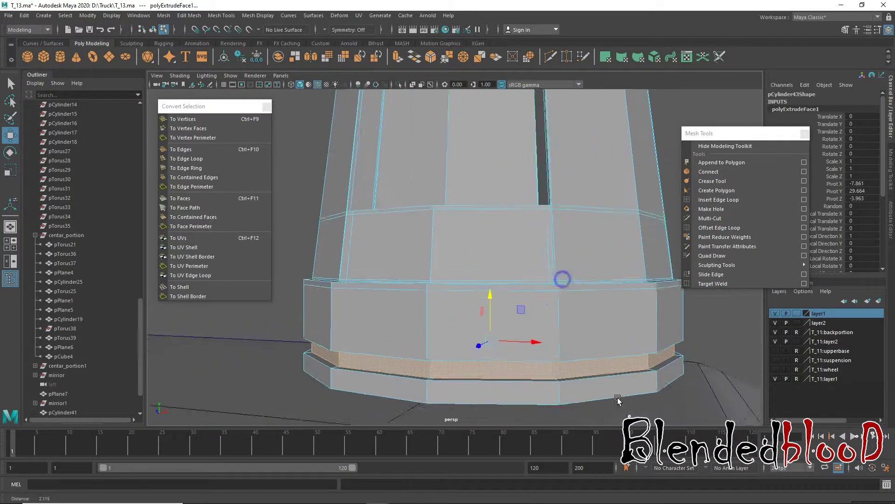
scroll(541, 296, up, 5)
scroll(500, 256, up, 3)
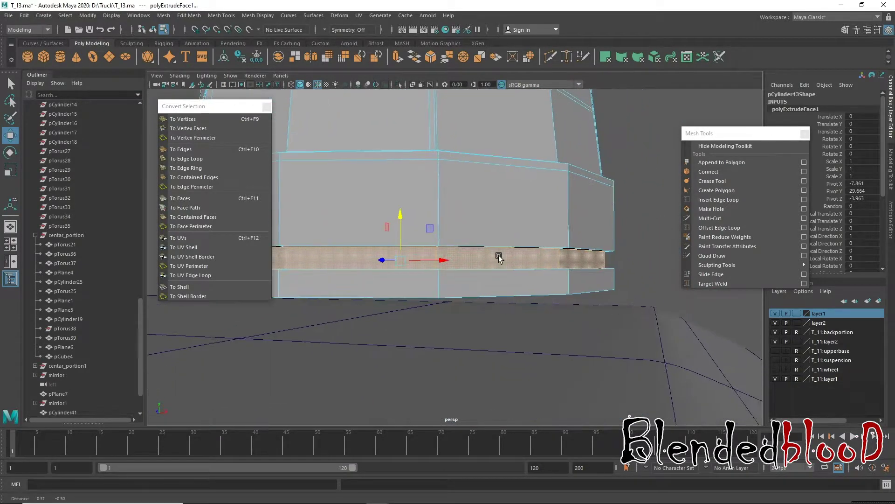
right_drag(542, 227, 559, 182)
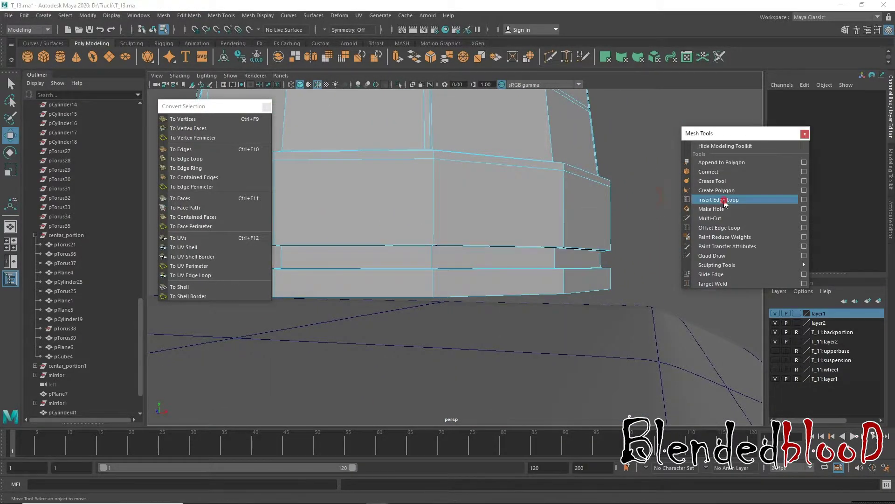
- Insert supporting edge loops around pCylinder43's base beside the recessed groove
click(718, 200)
mouse_move(573, 264)
alt+mouse_down()
mouse_move(589, 255)
mouse_move(545, 264)
mouse_move(582, 284)
alt+mouse_up()
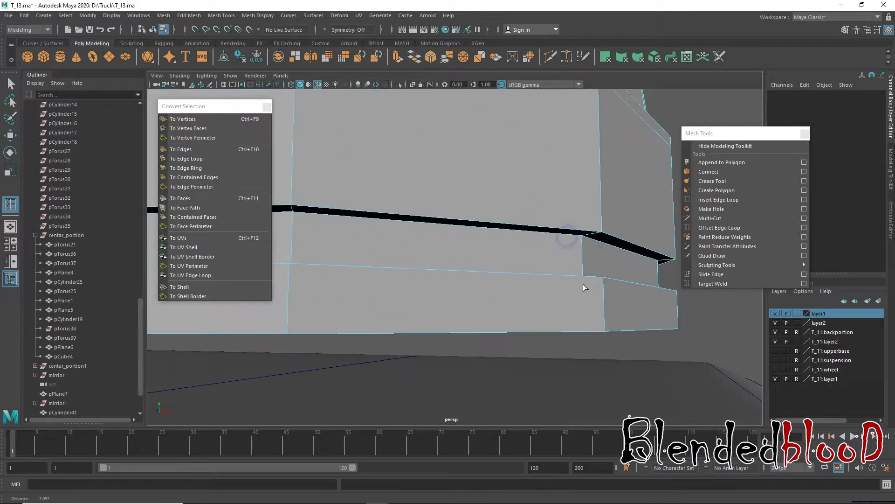
click(589, 235)
mouse_move(589, 236)
mouse_down()
mouse_move(605, 228)
mouse_move(580, 368)
mouse_move(555, 345)
mouse_move(561, 359)
mouse_up()
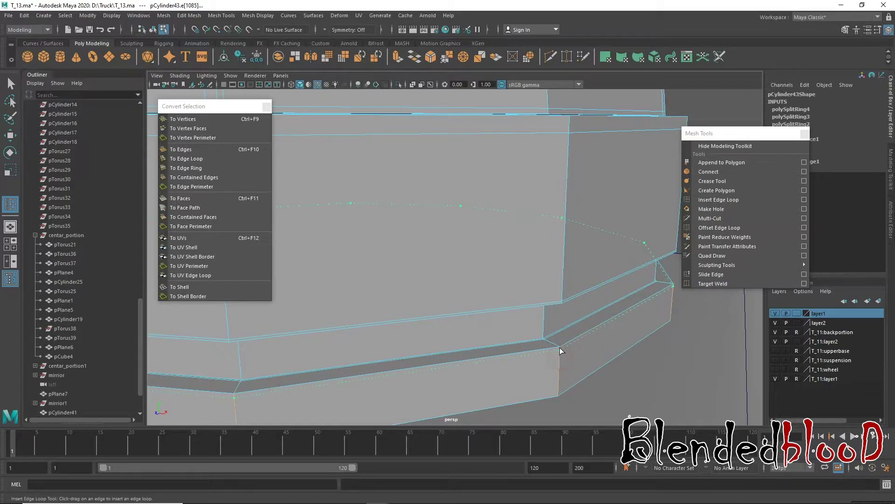
click(561, 351)
key(w)
key(f)
scroll(574, 345, down, 3)
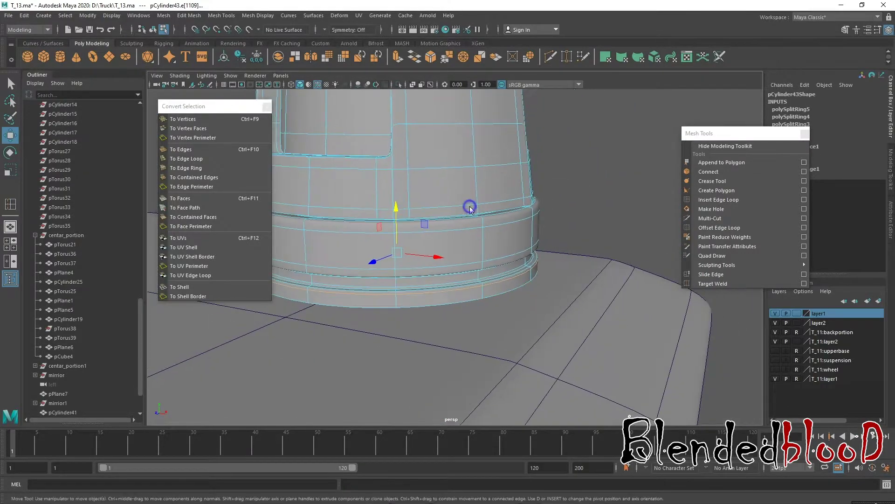
click(569, 252)
scroll(443, 194, down, 5)
- Lower the tapered cylinder pCylinder43 slightly on Y to -1.397 onto the cab roof
scroll(458, 201, down, 3)
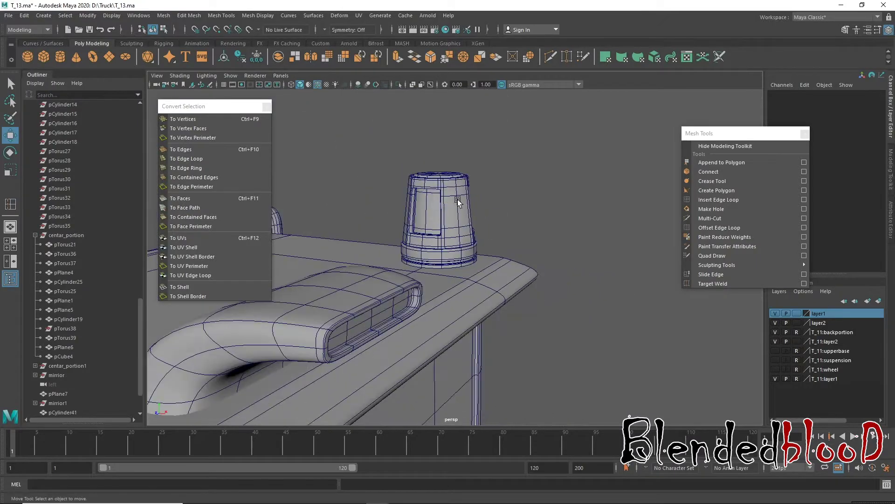
scroll(458, 201, up, 2)
scroll(458, 205, up, 2)
click(472, 195)
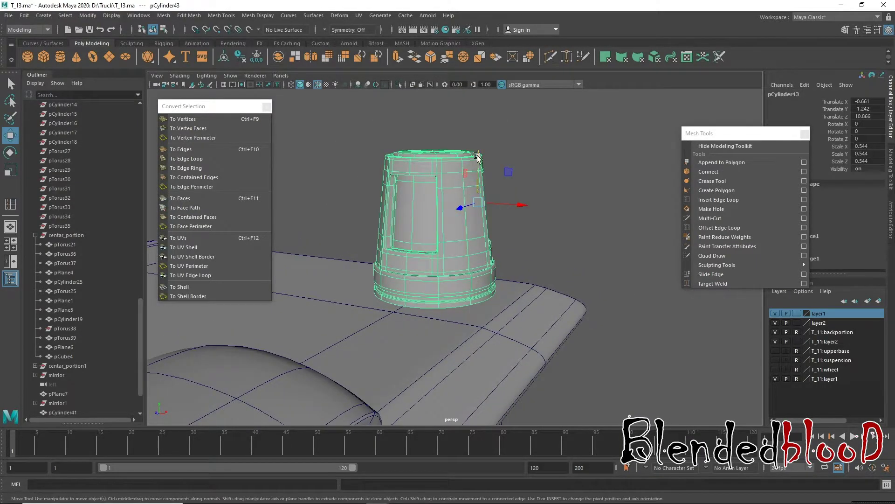
drag(477, 157, 478, 169)
click(533, 185)
- Orbit to a side view, switch to the four-view layout and pan along the truck body
scroll(560, 261, down, 5)
alt+drag(592, 308, 590, 370)
scroll(590, 370, down, 3)
scroll(492, 321, down, 3)
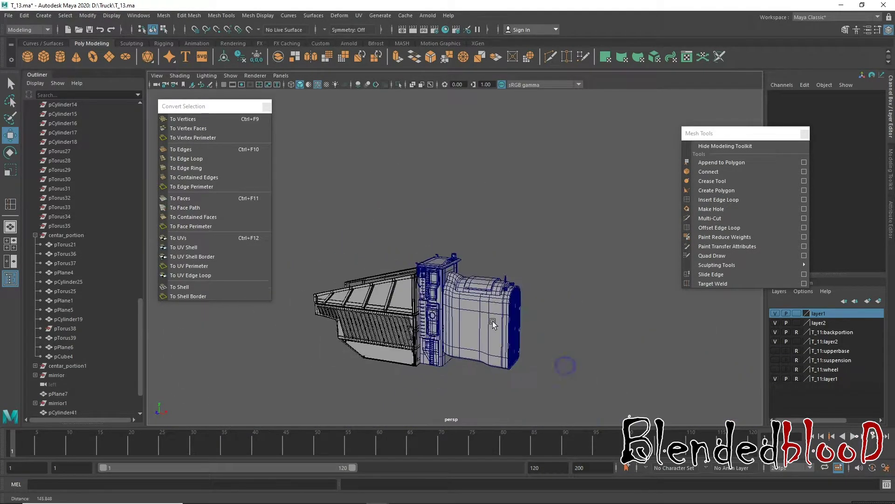
alt+middle_drag(492, 321, 525, 357)
scroll(525, 356, up, 2)
scroll(525, 356, down, 1)
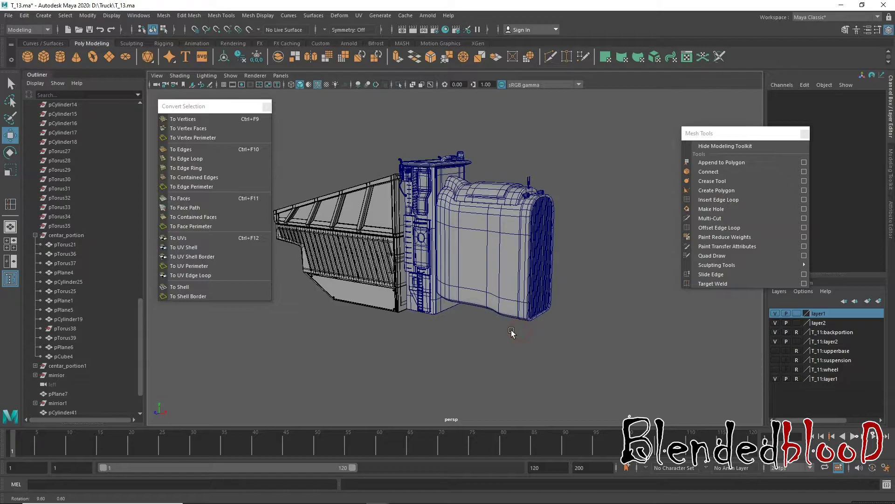
key(space)
alt+middle_drag(547, 365, 571, 324)
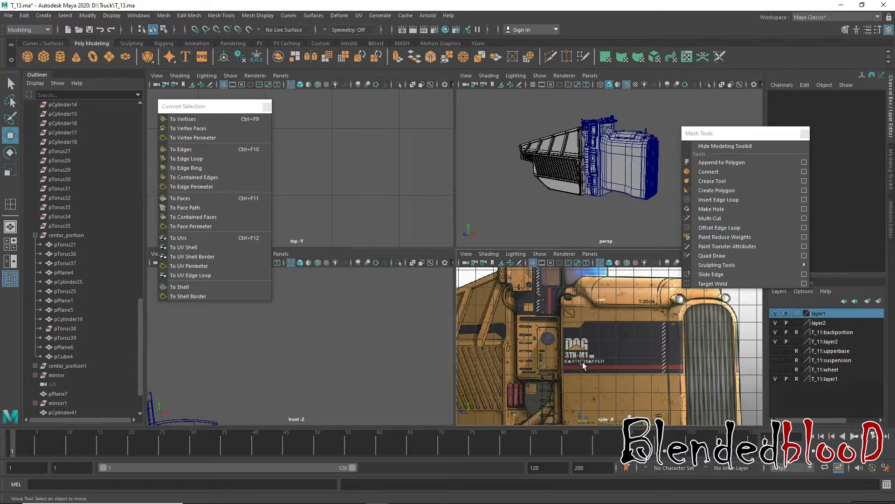
mouse_move(583, 365)
alt+middle_down()
mouse_move(547, 351)
mouse_move(556, 339)
mouse_move(592, 362)
alt+middle_up()
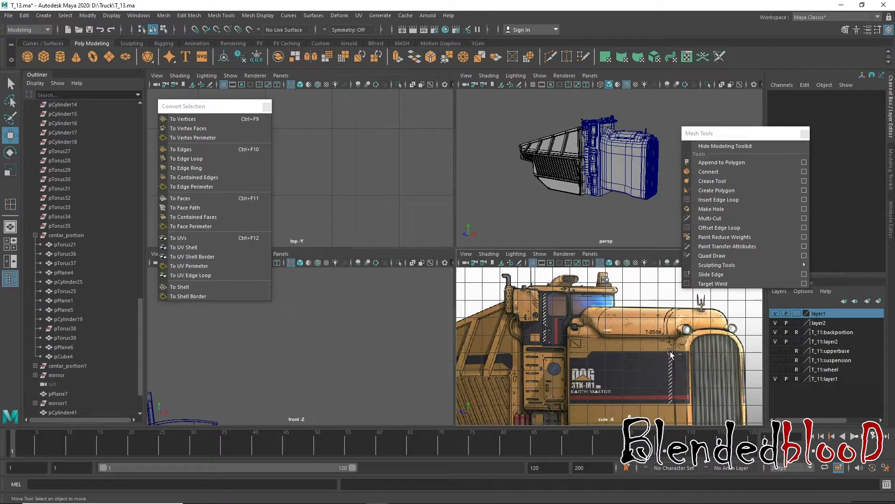
alt+middle_drag(593, 310, 586, 247)
alt+middle_drag(578, 369, 576, 318)
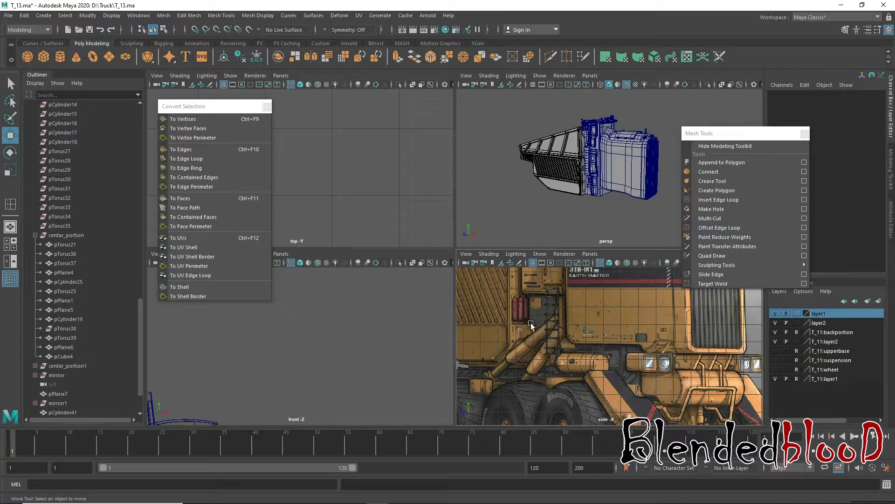
- Orbit the perspective view around the cab and marquee-select all cab parts including the cylinder
alt+drag(587, 204, 576, 191)
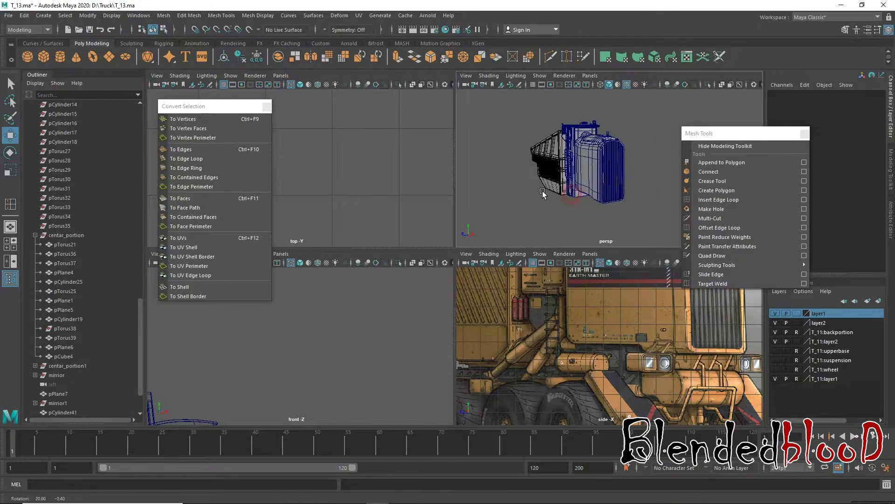
alt+right_drag(576, 191, 567, 172)
mouse_move(567, 172)
alt+mouse_down()
mouse_move(531, 174)
mouse_move(535, 179)
alt+mouse_up()
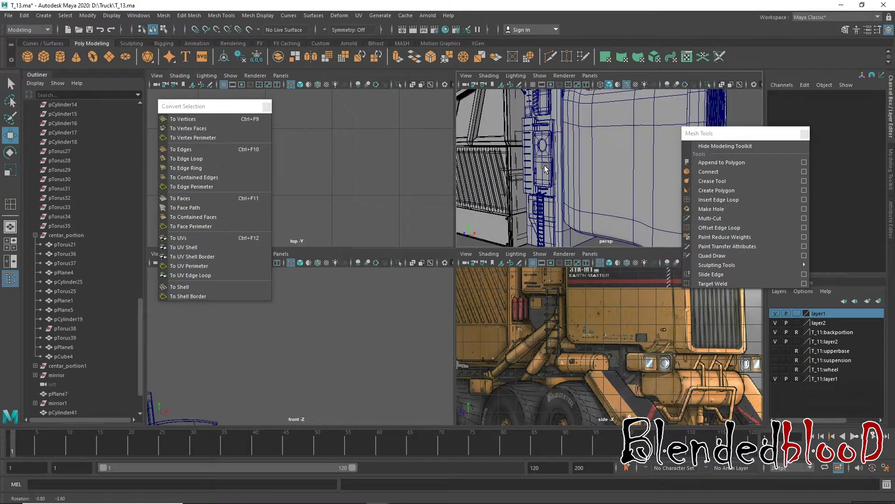
alt+right_drag(534, 180, 501, 135)
alt+drag(501, 135, 587, 169)
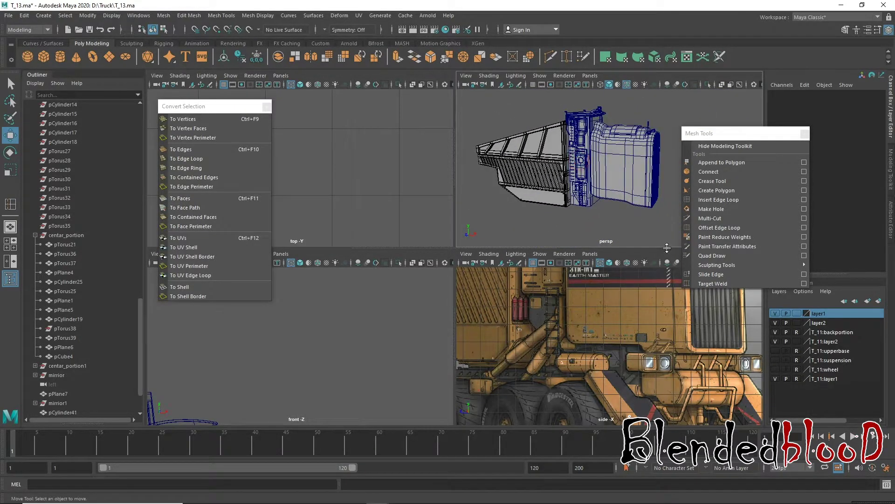
alt+right_drag(573, 189, 603, 122)
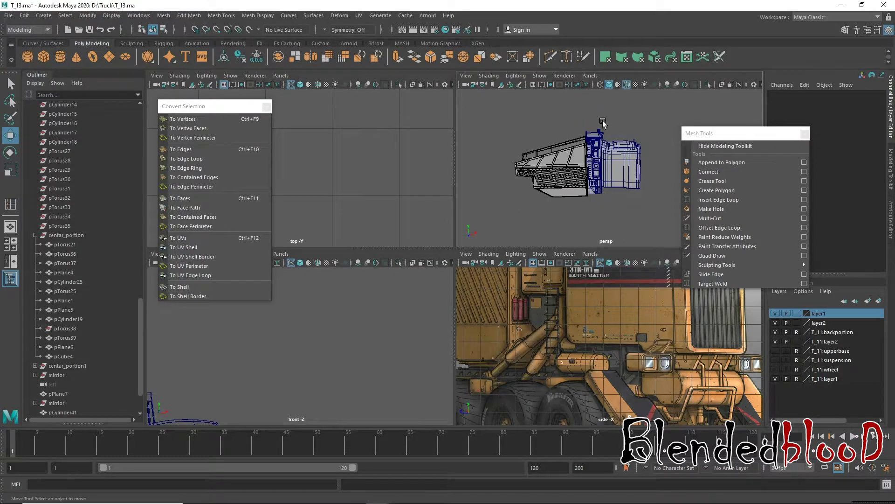
drag(560, 112, 655, 227)
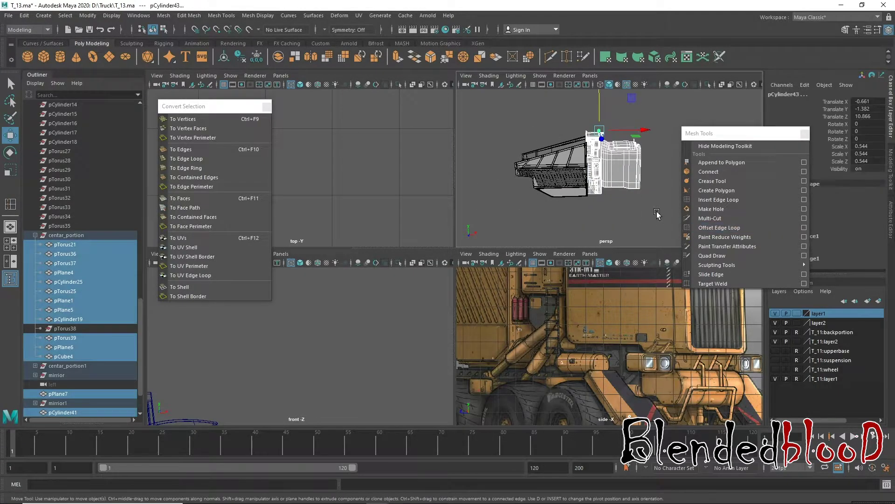
- Delete construction history from the selected cab parts and pCylinder43 via Edit > Delete by Type > History
click(31, 16)
click(219, 136)
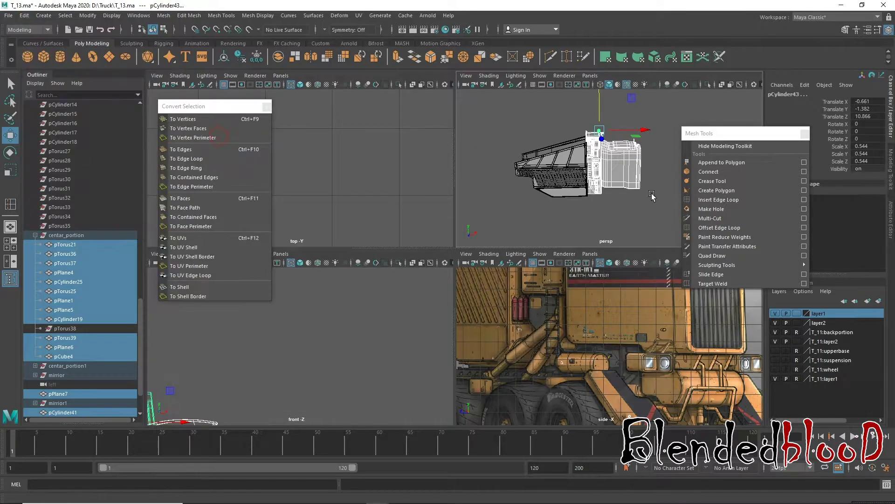
click(24, 16)
mouse_move(52, 125)
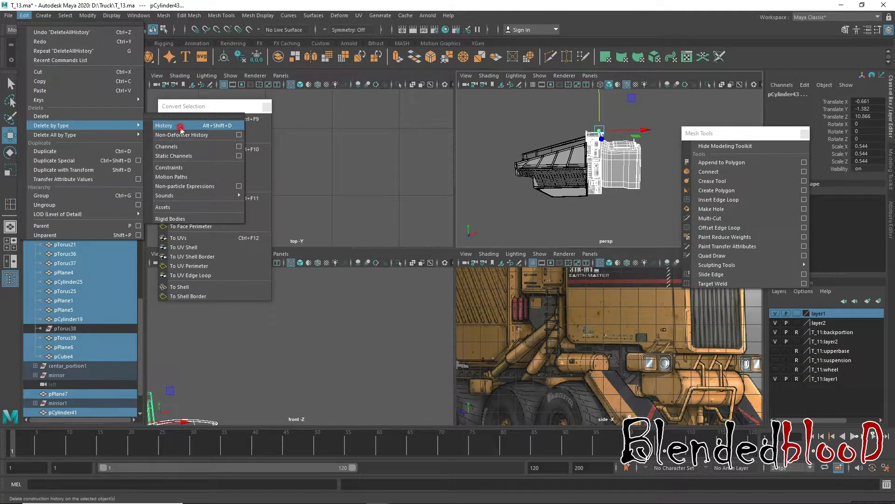
click(184, 134)
- Save the scene over the existing T_12.ma in D:\Truck, confirming the overwrite
click(10, 18)
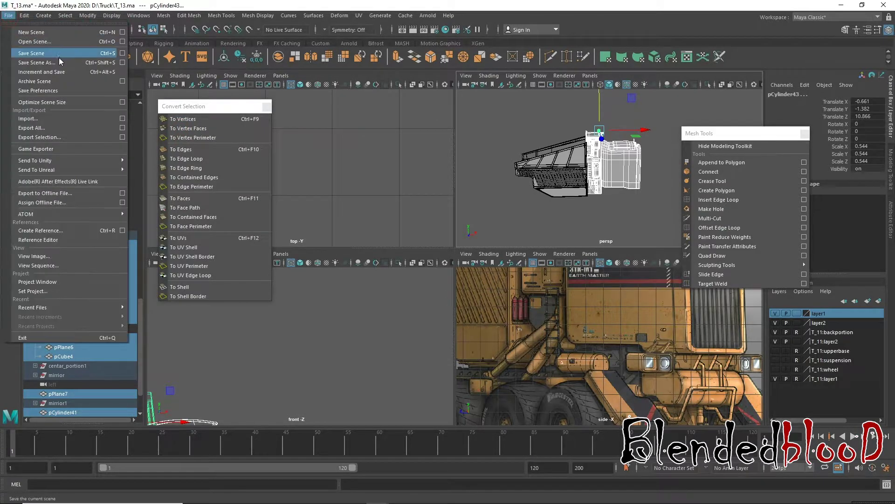
click(59, 62)
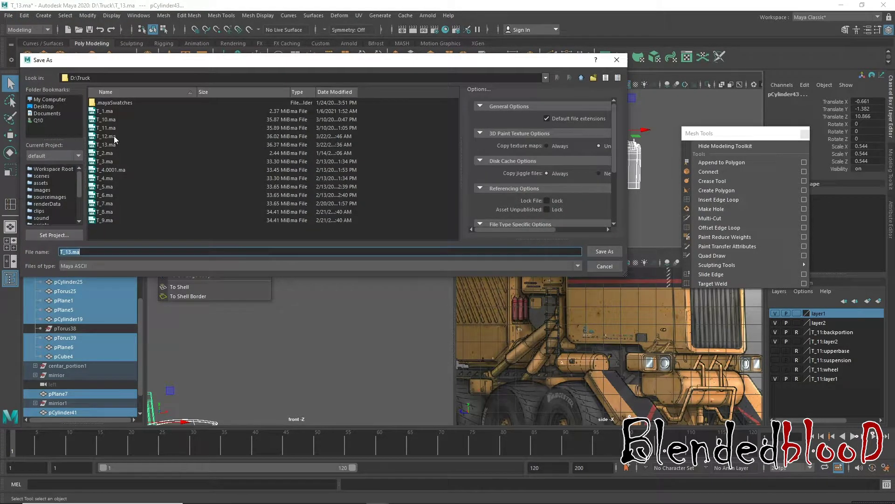
double_click(110, 136)
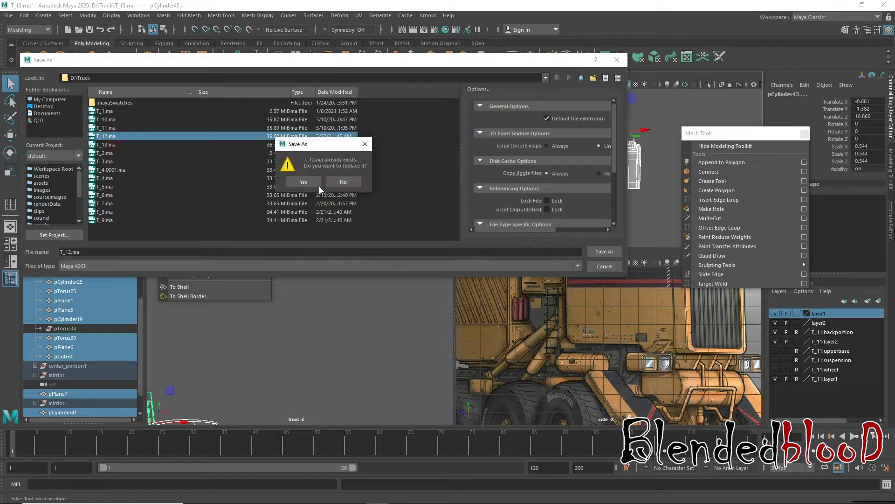
click(289, 184)
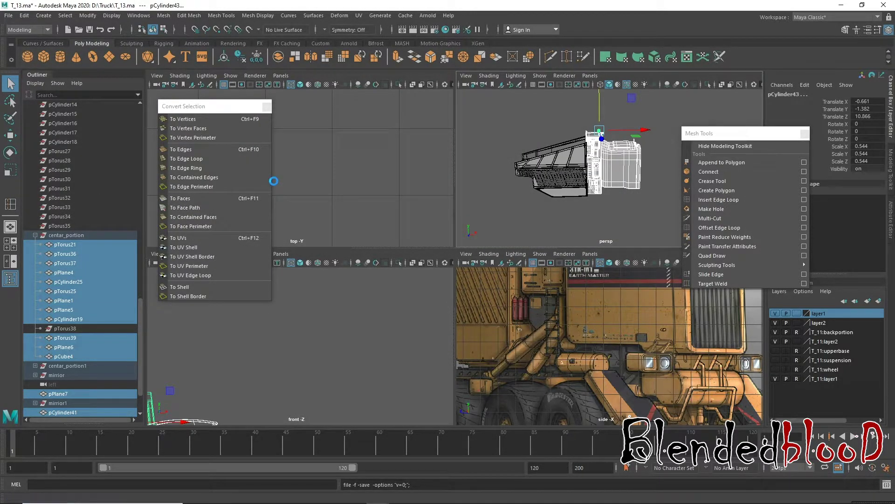
- Save the scene again over the existing T_13.ma, confirming the overwrite
click(12, 17)
click(55, 68)
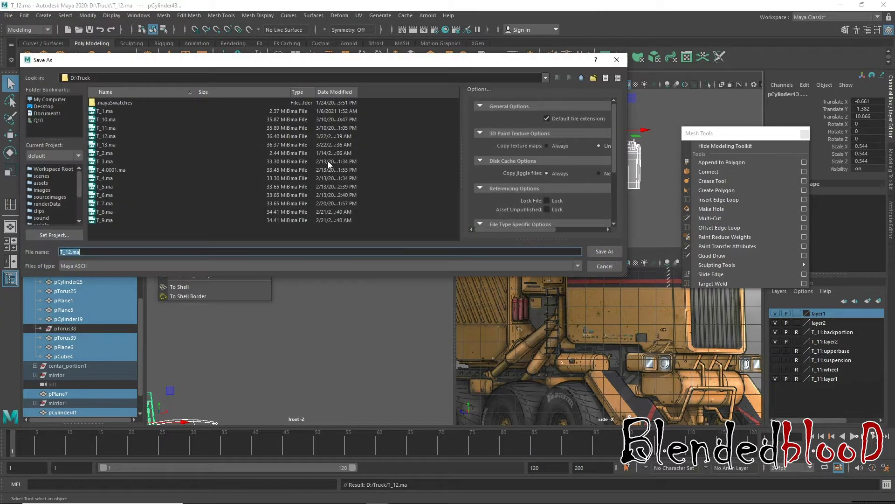
double_click(105, 144)
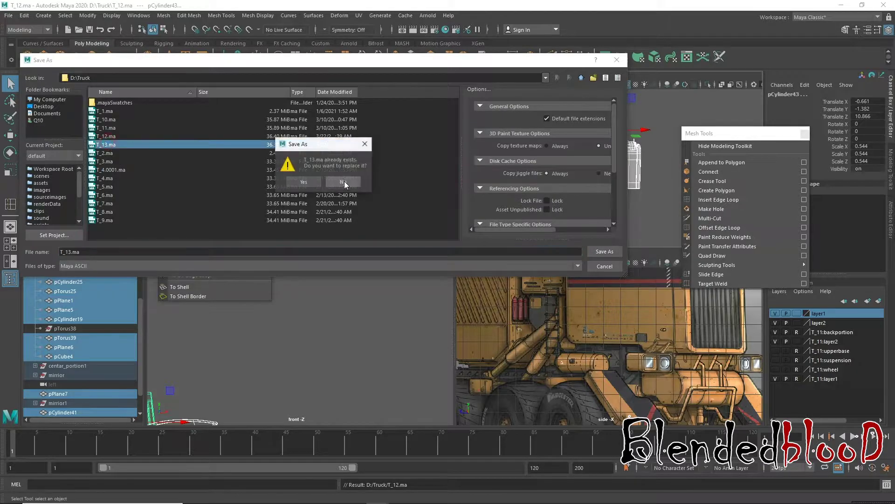
click(311, 180)
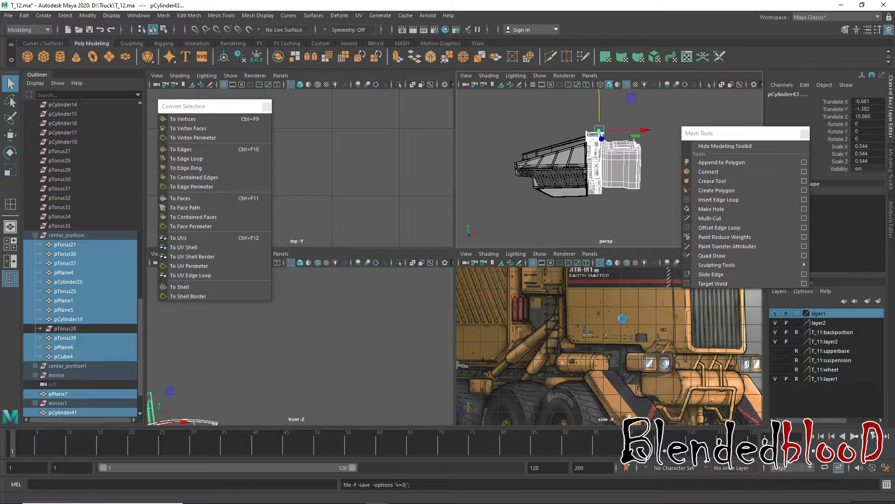
key(w)
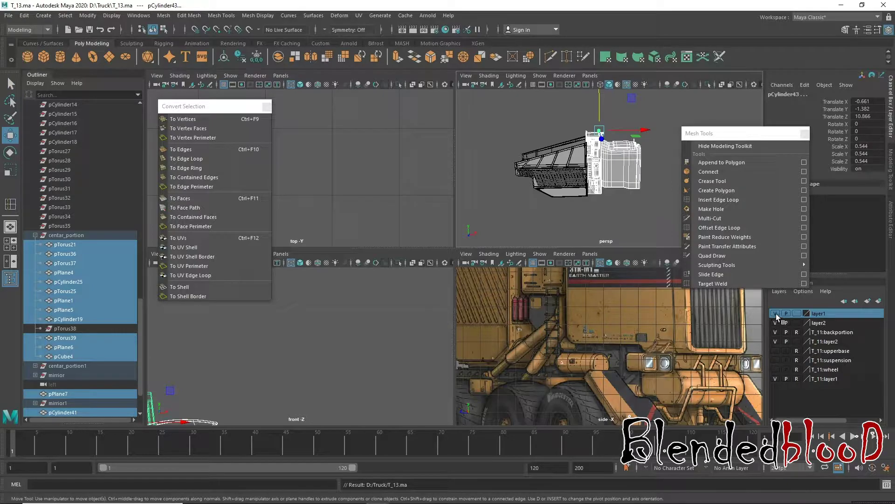
- Set layer2 and T_11:layer2 to reference display (R) and toggle their visibility off and on
click(776, 322)
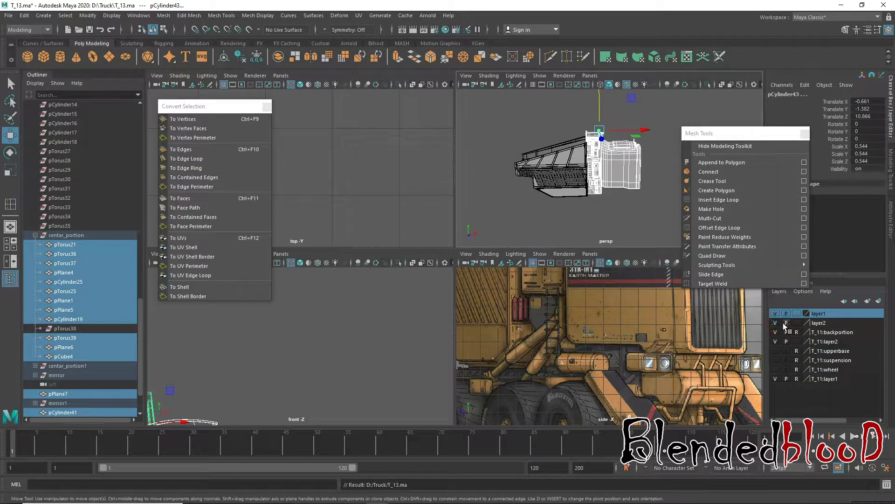
click(797, 323)
click(797, 342)
click(798, 342)
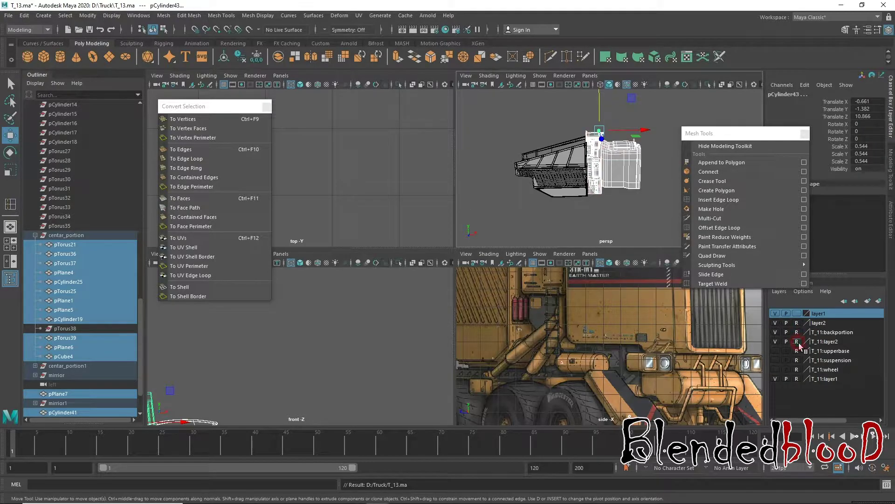
click(775, 341)
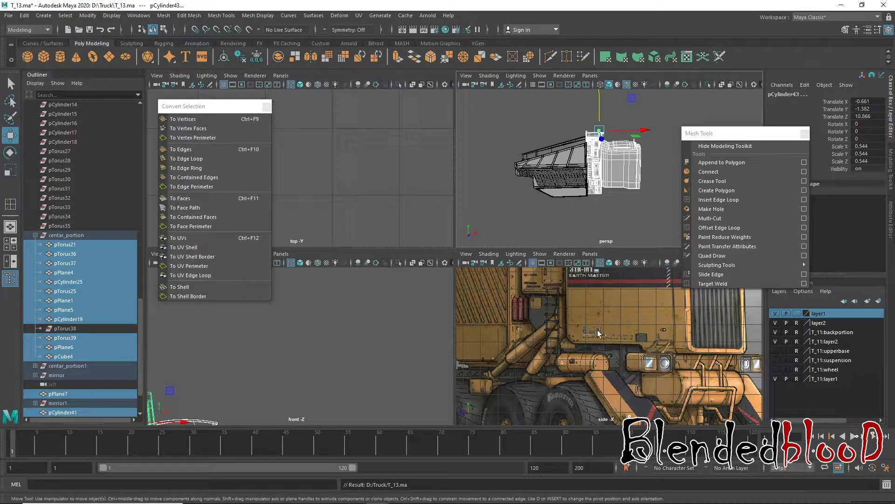
- Add pCylinder43 and the nearby truck parts to layer1
scroll(597, 332, up, 2)
scroll(587, 338, up, 2)
scroll(581, 342, up, 2)
scroll(577, 346, up, 2)
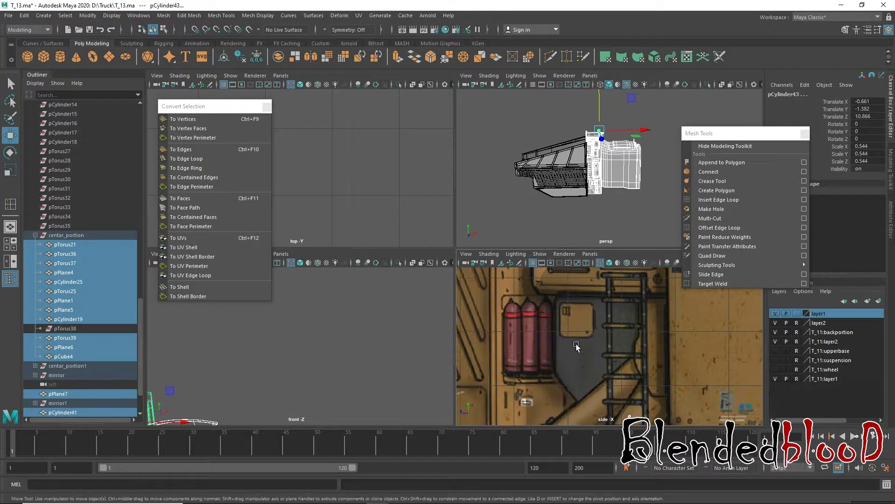
click(575, 347)
drag(569, 111, 606, 139)
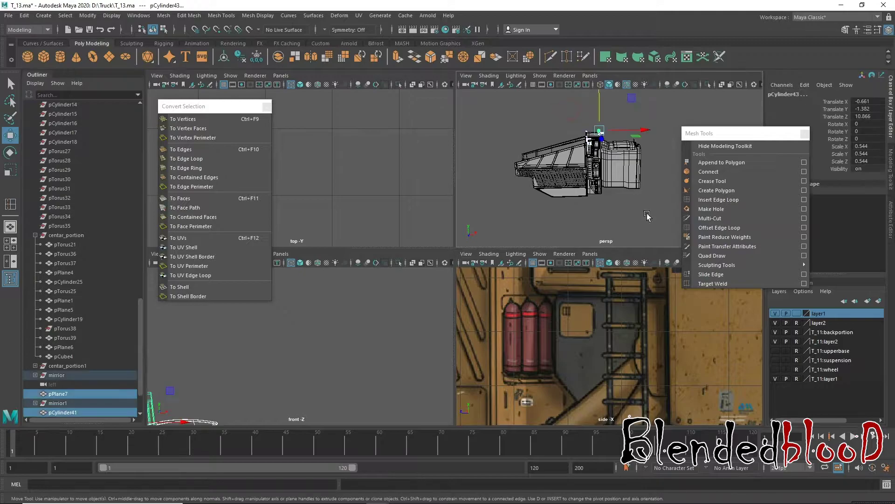
right_click(828, 317)
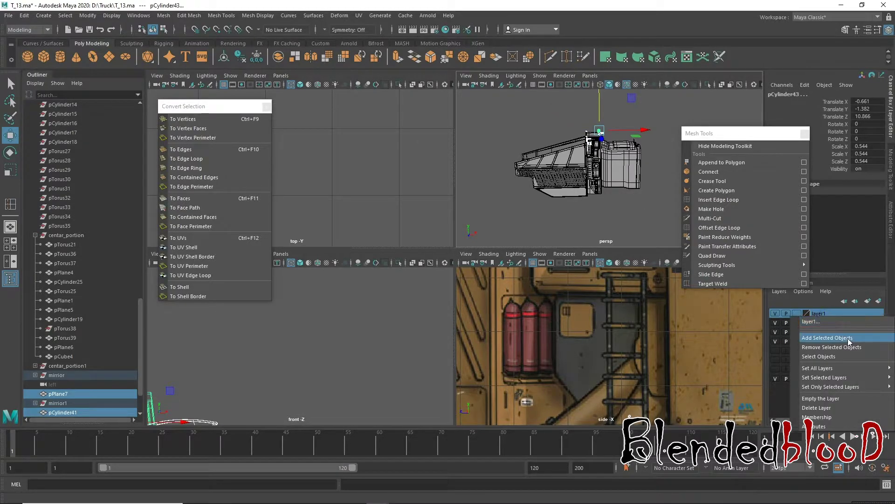
click(848, 341)
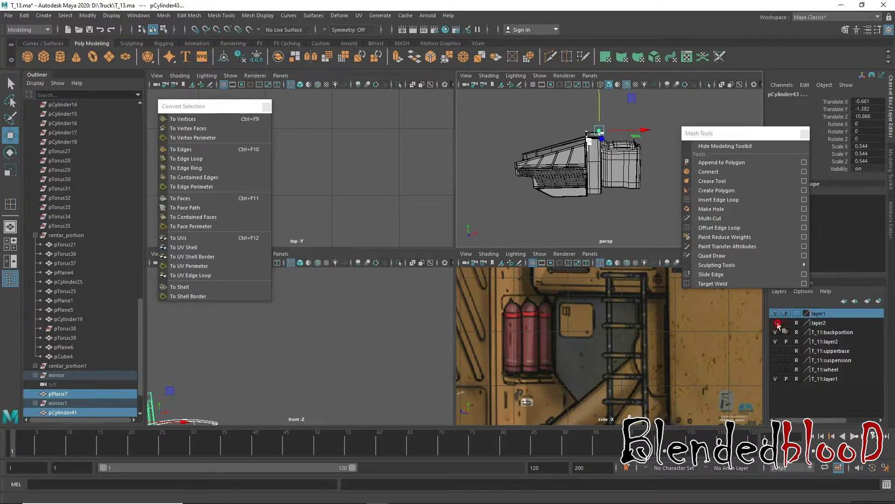
- Make layer2 the working layer and clear the selection
click(814, 327)
right_click(814, 327)
click(847, 348)
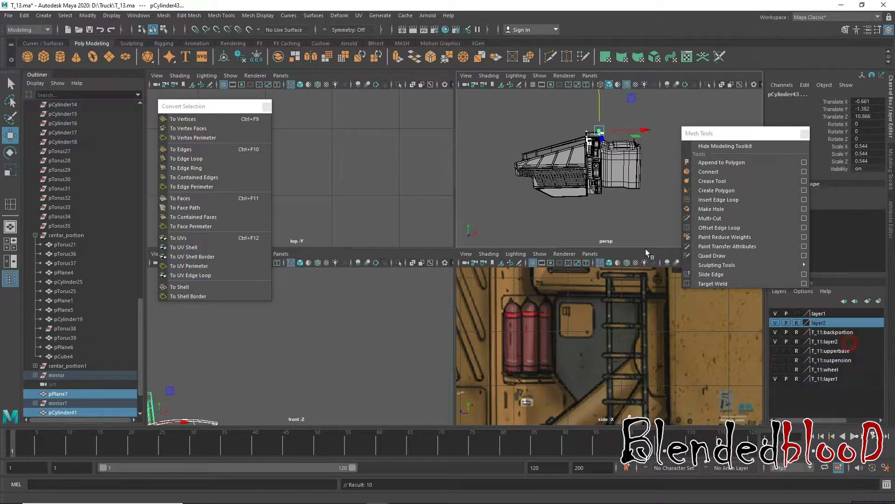
click(632, 223)
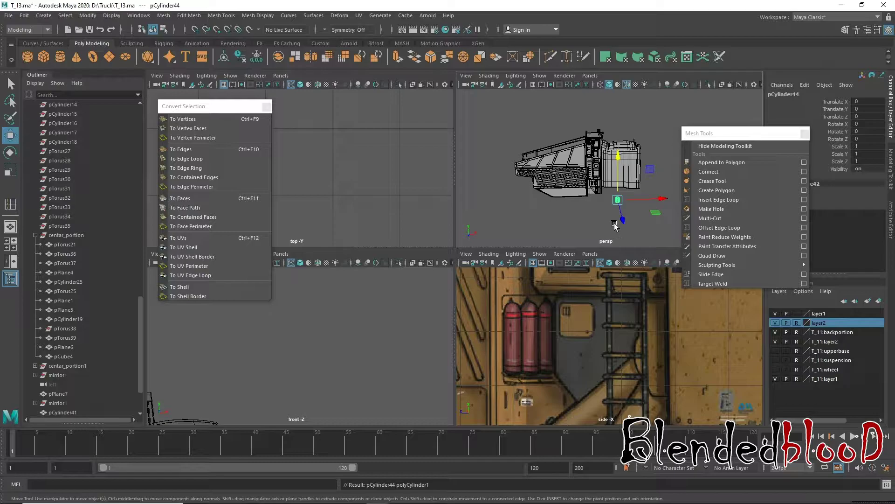
- Isolate pCylinder44 and cut its Subdivisions Axis from 20 to 12
alt+middle_drag(614, 226, 597, 224)
key(ctrl+1)
key(f)
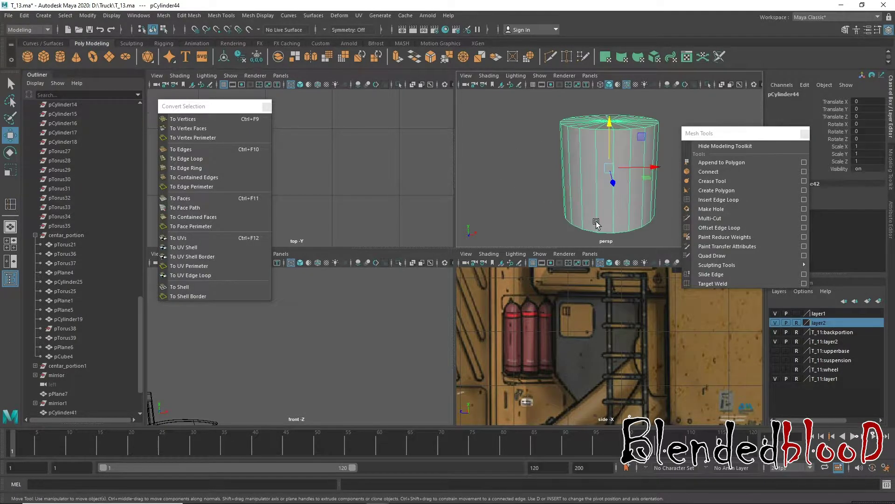
key(space)
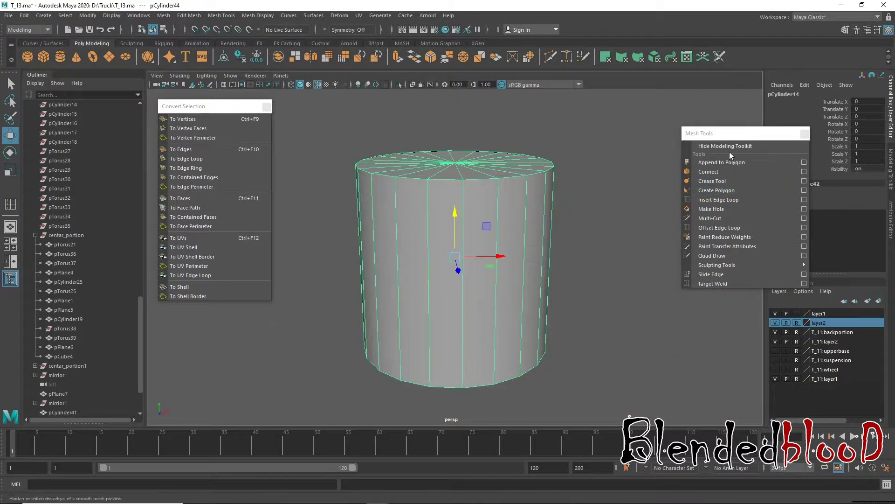
drag(729, 132, 664, 69)
click(793, 199)
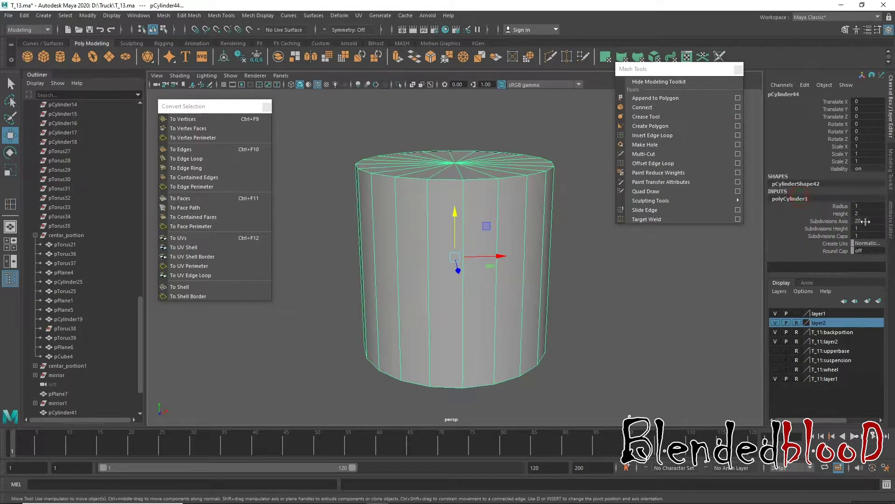
middle_drag(854, 206, 832, 211)
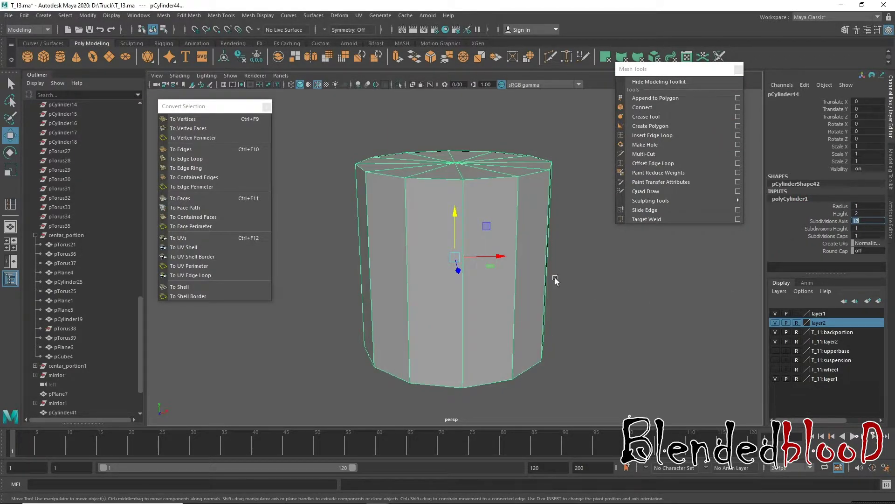
- Stretch the cylinder to a Y scale of 4.533 and reframe it
scroll(498, 276, down, 3)
key(r)
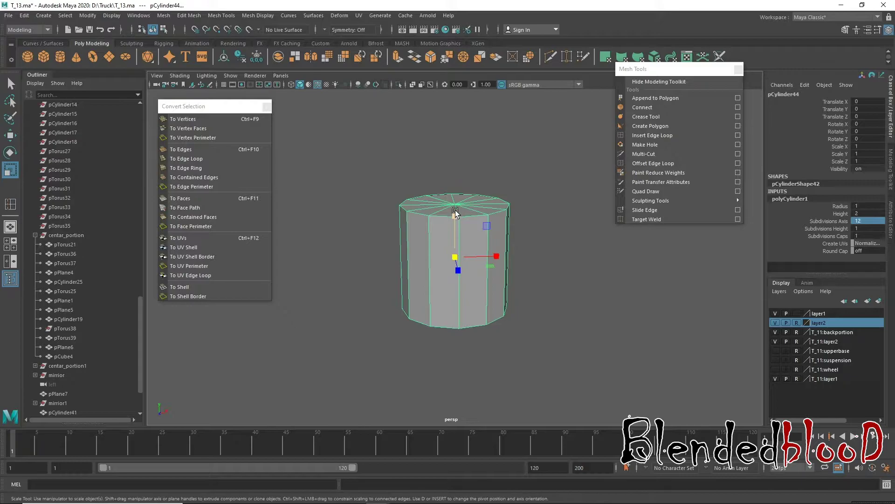
drag(456, 212, 457, 205)
key(space)
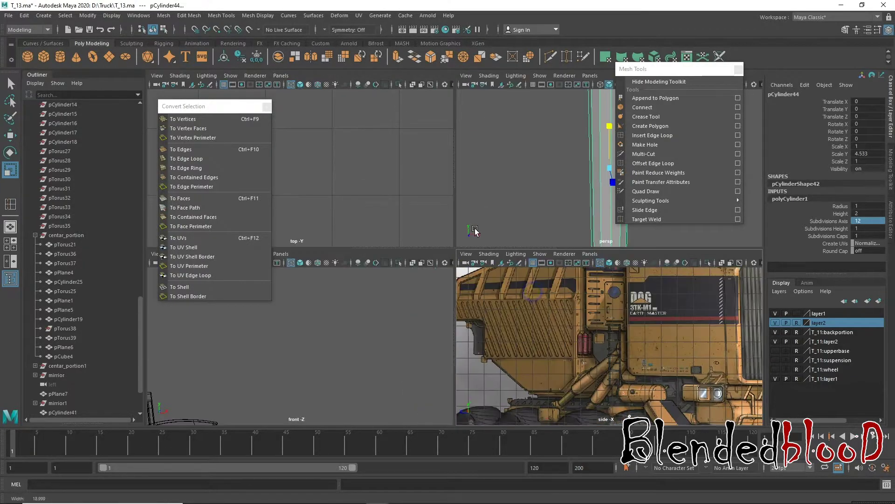
scroll(603, 348, up, 2)
alt+middle_drag(555, 374, 571, 335)
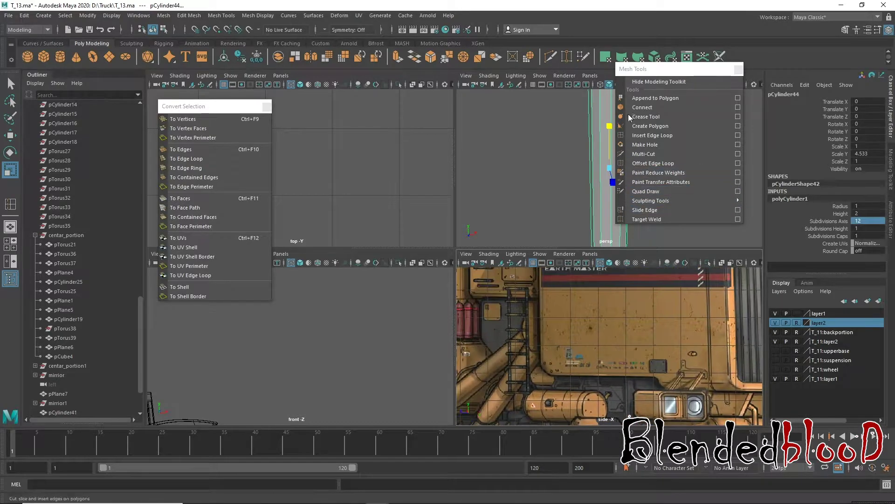
drag(629, 73, 754, 126)
key(f)
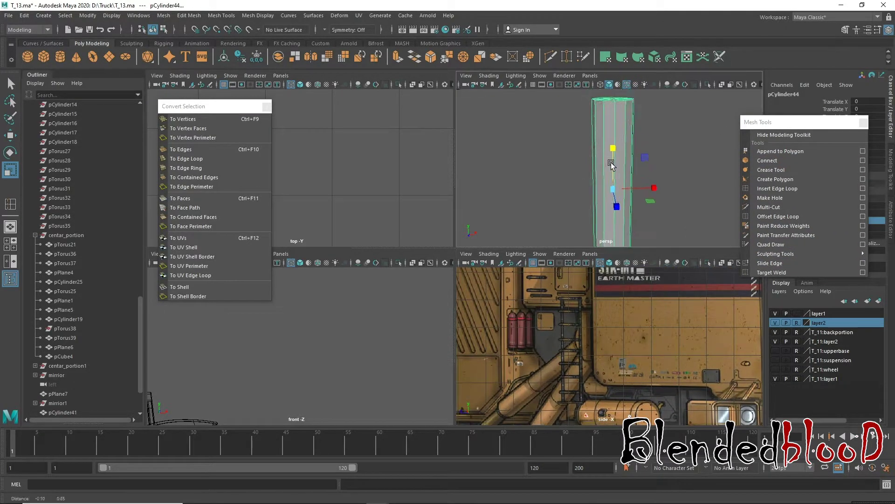
alt+right_drag(595, 177, 696, 164)
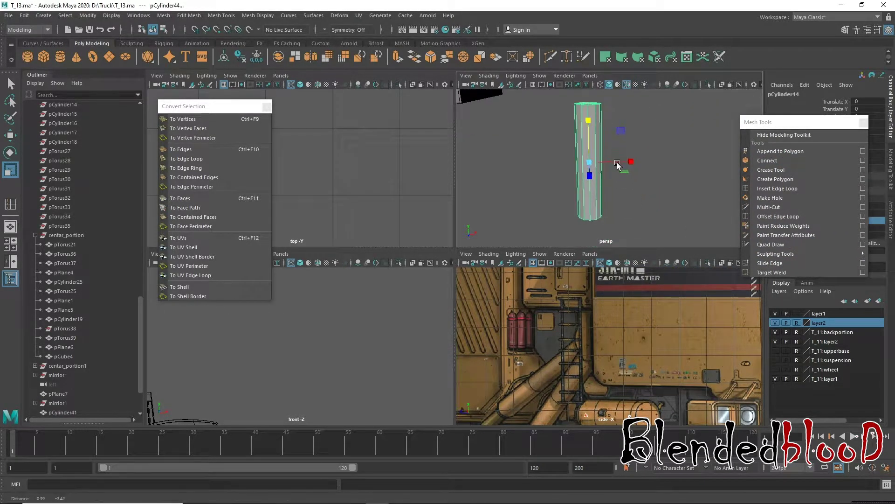
click(771, 188)
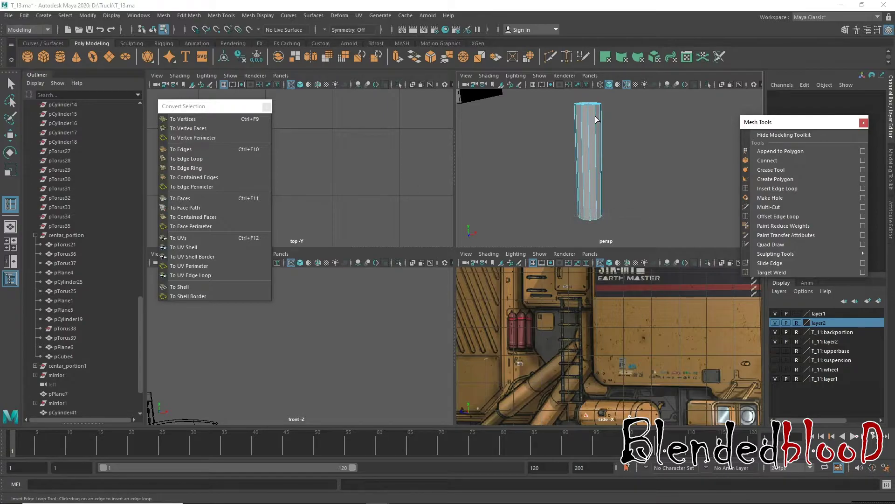
- Convert the top cap's centre vertex to its faces and extrude them
key(w)
alt+middle_drag(595, 116, 606, 172)
scroll(606, 173, up, 3)
alt+drag(605, 173, 606, 196)
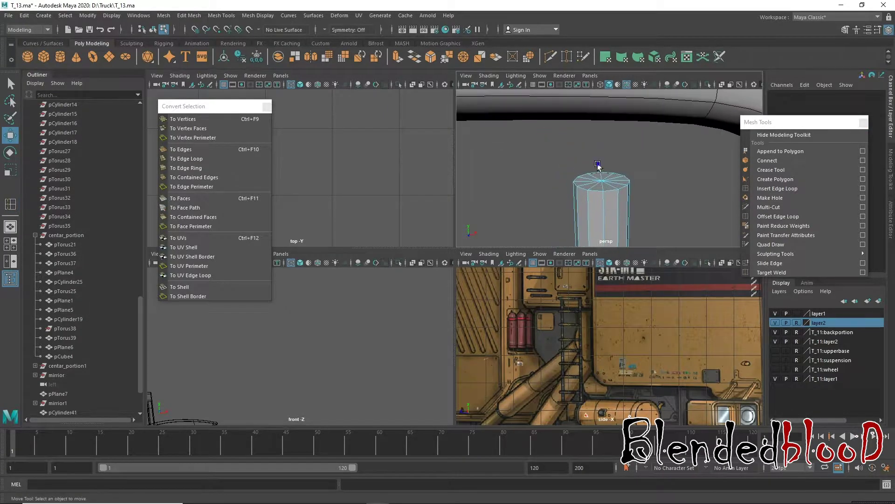
scroll(606, 196, up, 3)
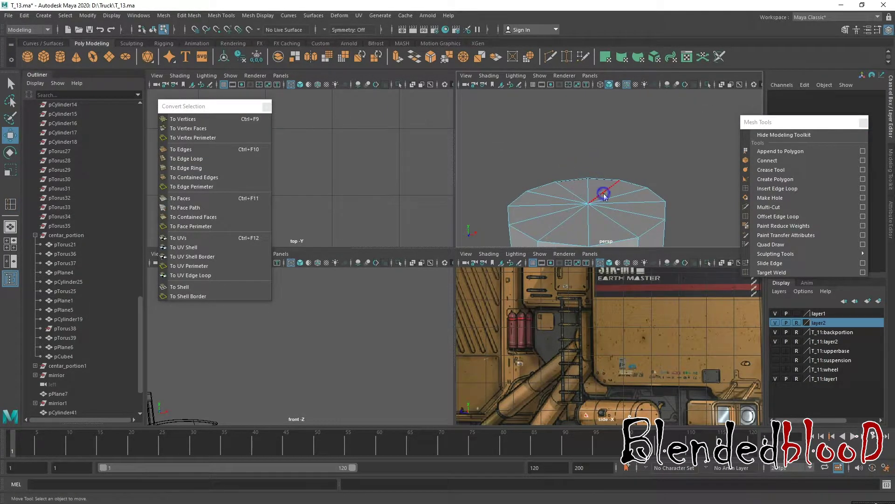
right_drag(606, 196, 594, 211)
click(589, 205)
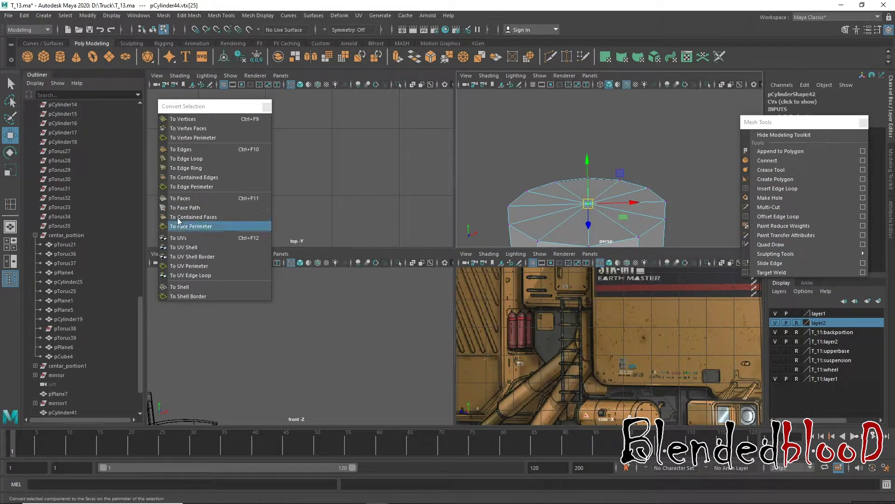
click(180, 198)
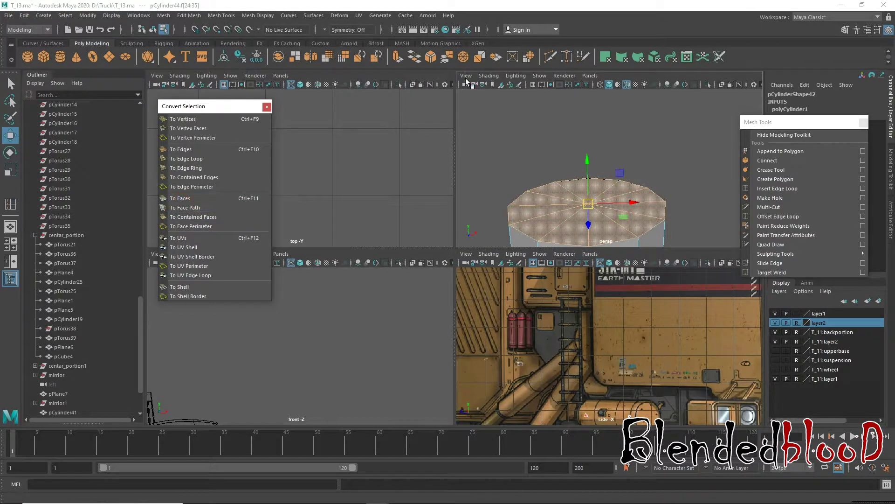
click(397, 57)
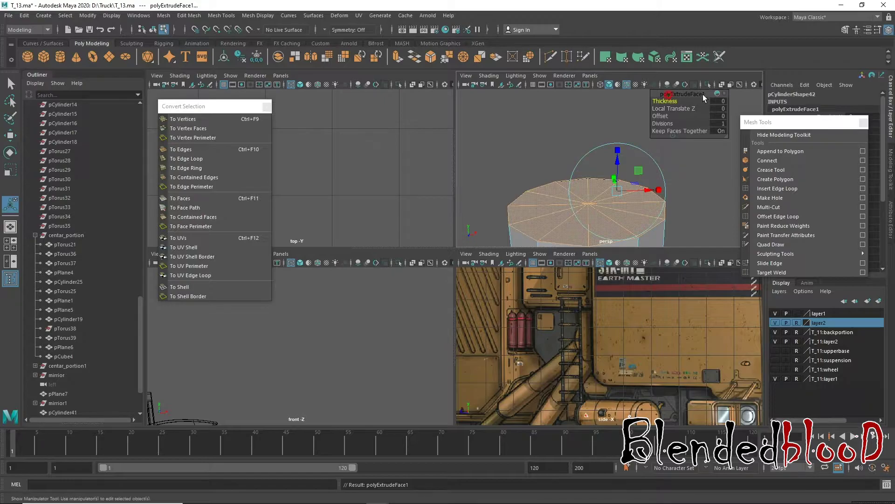
- Shrink the extruded top faces nearly to a point and raise them into a cone tip
click(671, 136)
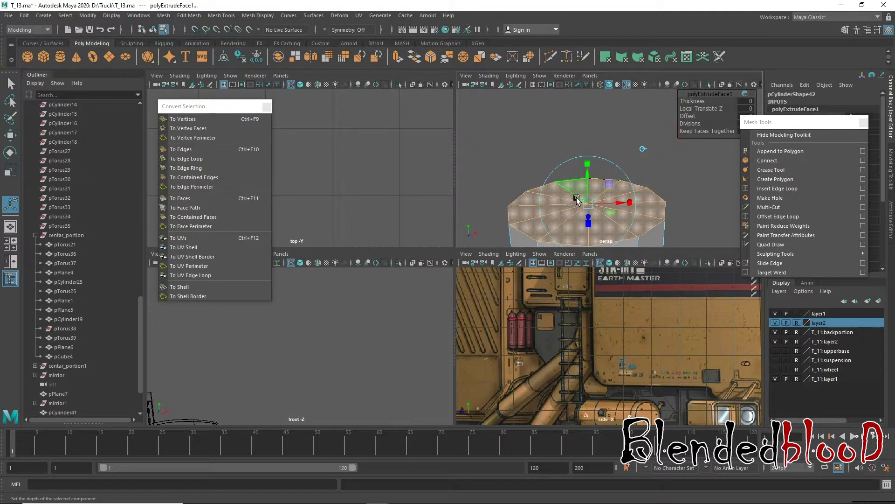
key(r)
drag(588, 203, 501, 162)
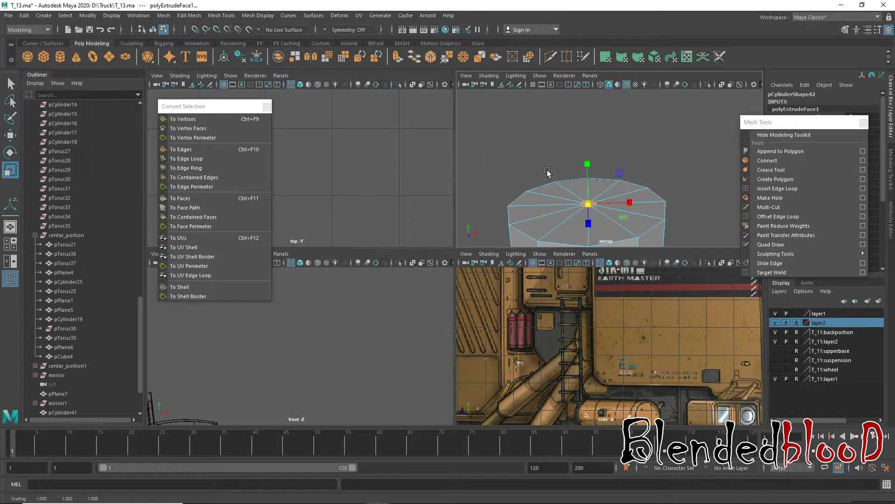
key(w)
mouse_move(587, 161)
mouse_down()
mouse_move(587, 94)
mouse_move(569, 53)
mouse_up()
- Add an edge loop around the cone, widen it outward and shift it vertically
click(777, 188)
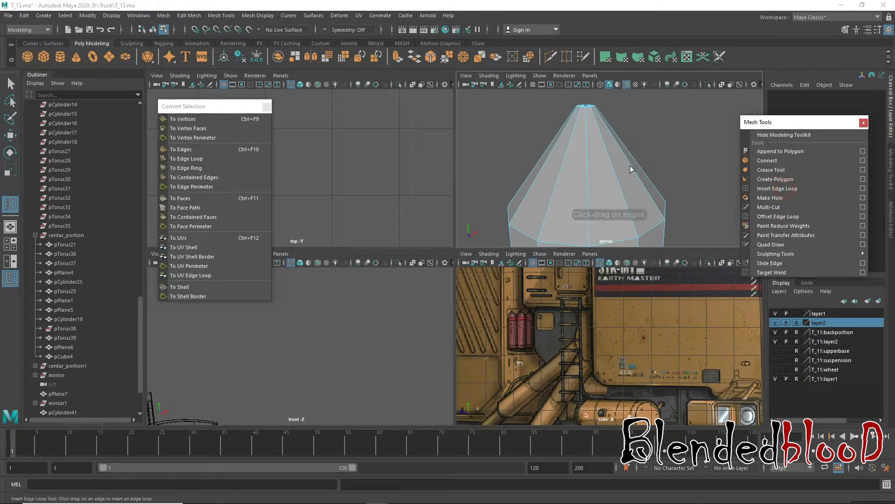
drag(612, 167, 615, 172)
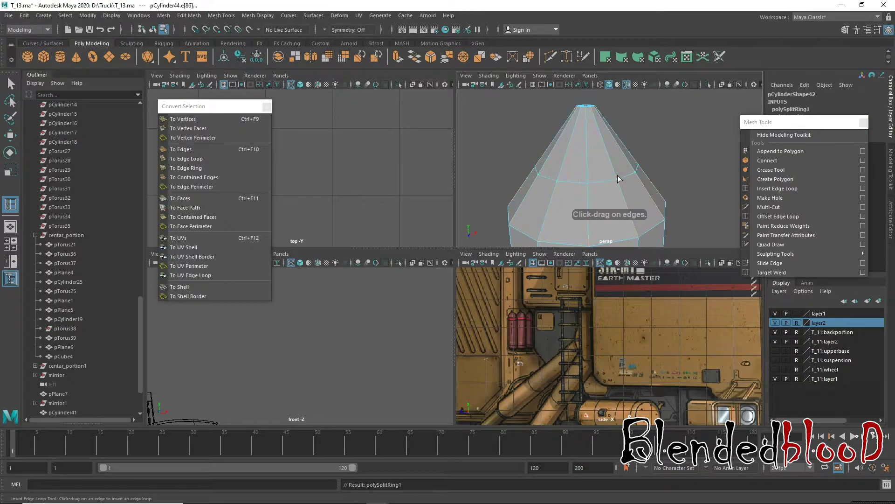
key(w)
key(r)
click(569, 183)
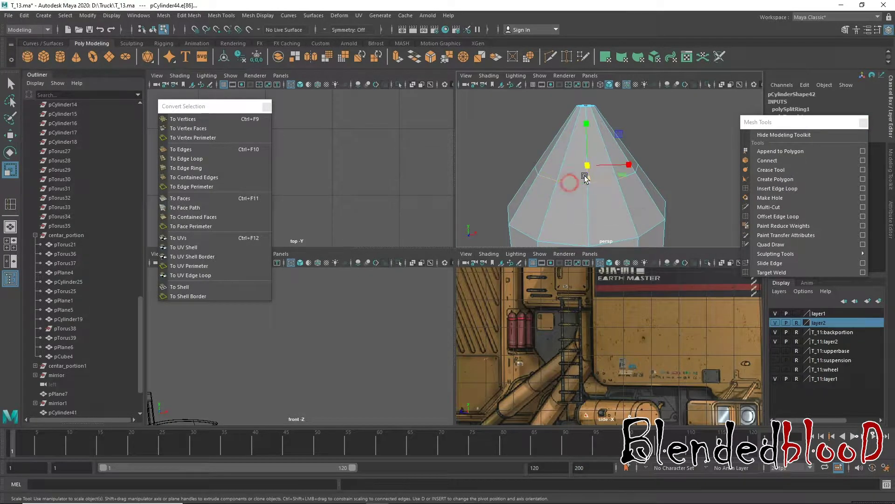
drag(592, 165, 601, 164)
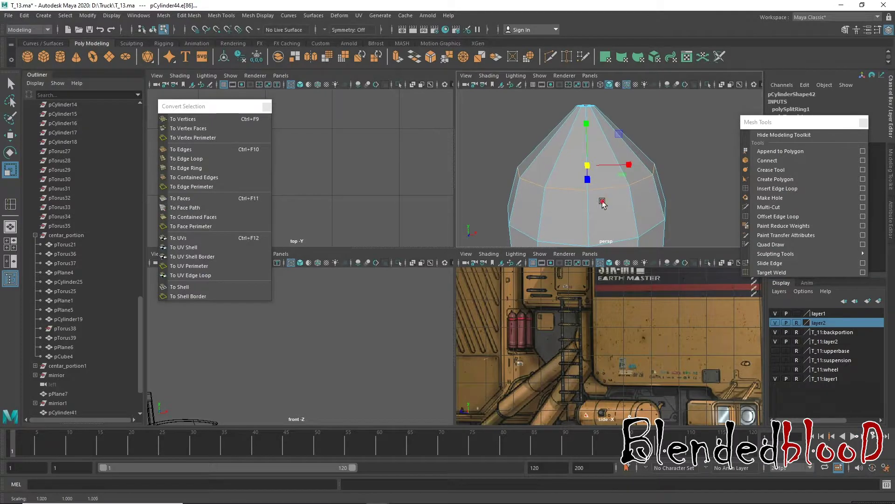
scroll(601, 196, up, 2)
scroll(602, 173, down, 3)
key(w)
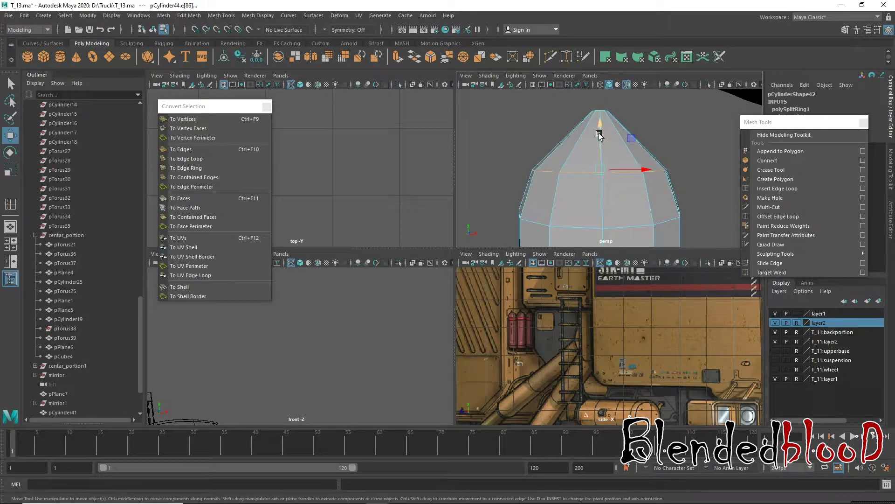
click(600, 122)
scroll(602, 139, up, 2)
scroll(617, 183, down, 3)
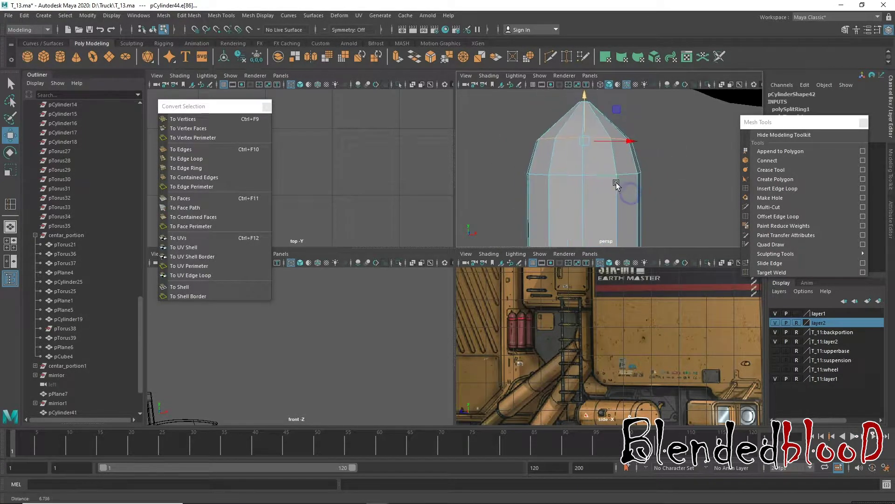
scroll(606, 191, down, 2)
scroll(620, 198, up, 3)
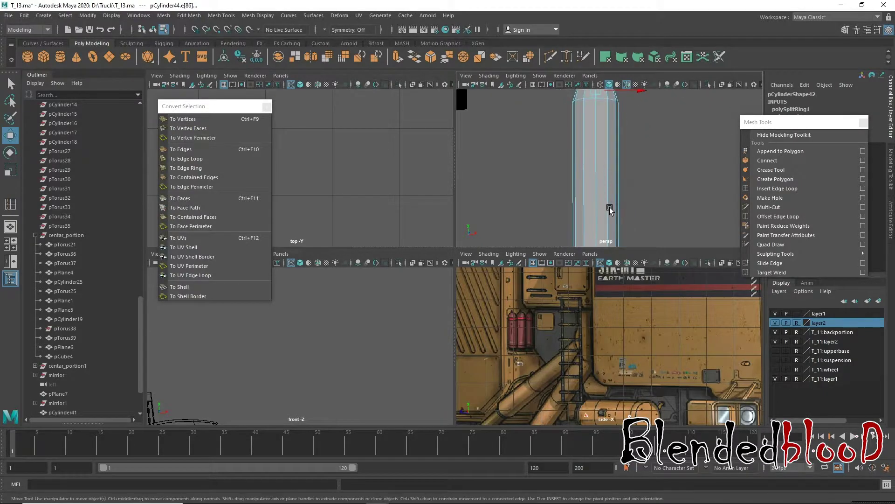
scroll(611, 228, down, 3)
scroll(611, 239, up, 2)
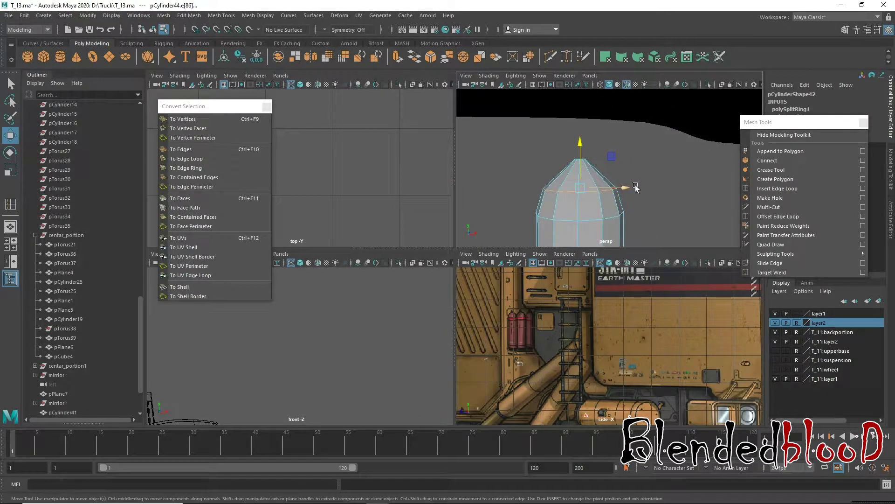
- Bevel the tip edges with 2 segments at a fraction of 0.6
key(ctrl+b)
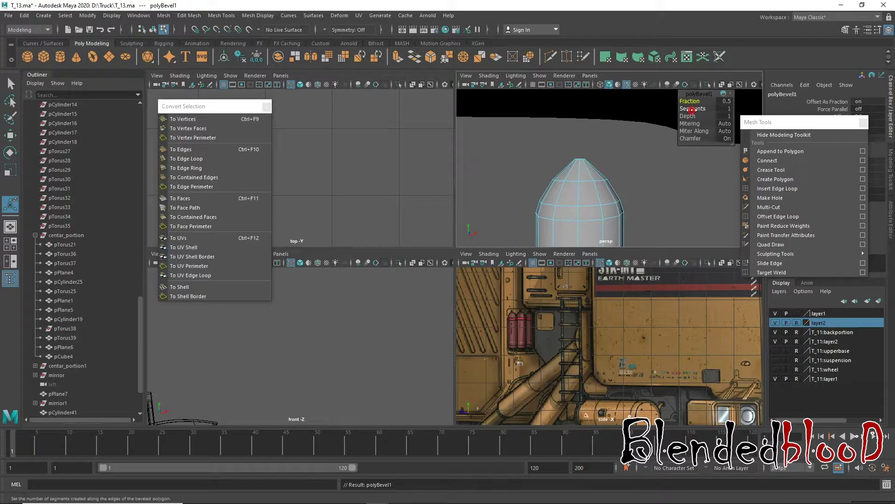
drag(692, 109, 688, 101)
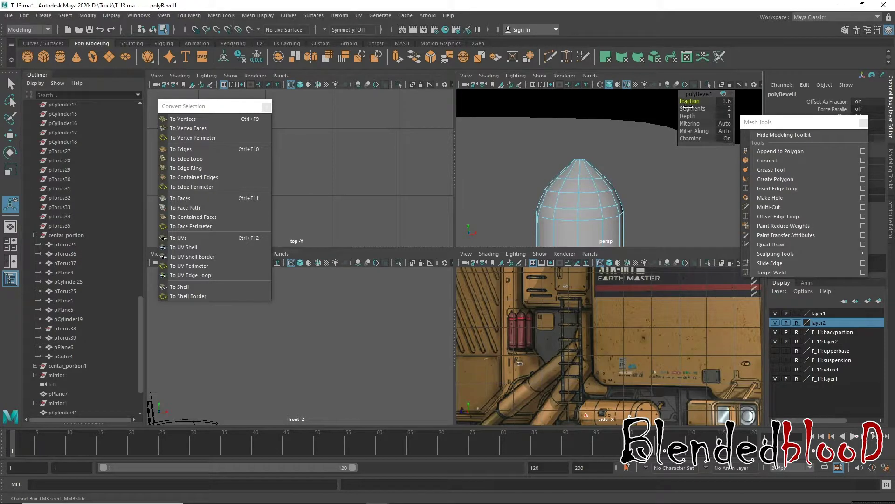
key(w)
mouse_move(620, 211)
alt+mouse_down()
mouse_move(541, 119)
mouse_move(572, 152)
alt+mouse_up()
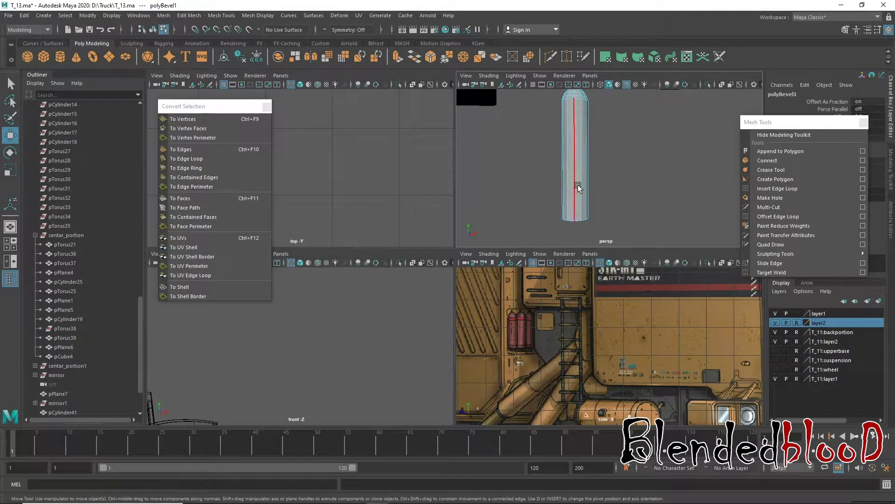
- Add an edge loop near the cylinder's base and move the bottom vertex ring vertically
click(777, 189)
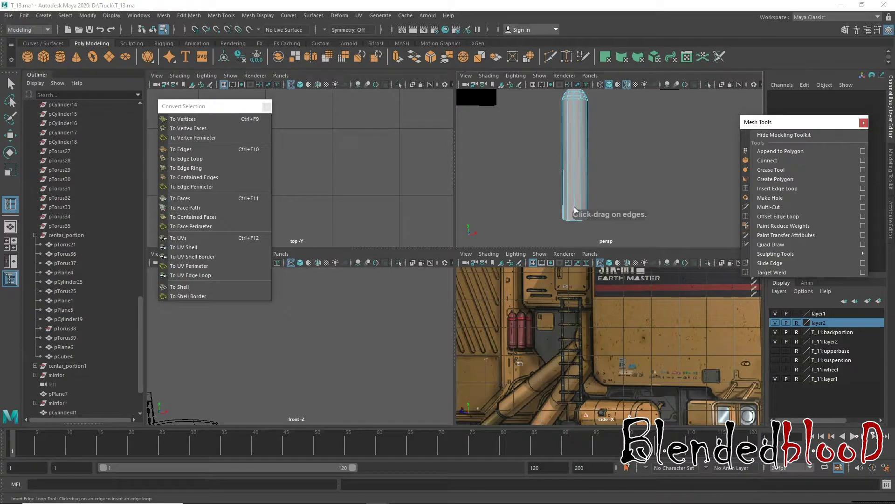
drag(575, 206, 576, 215)
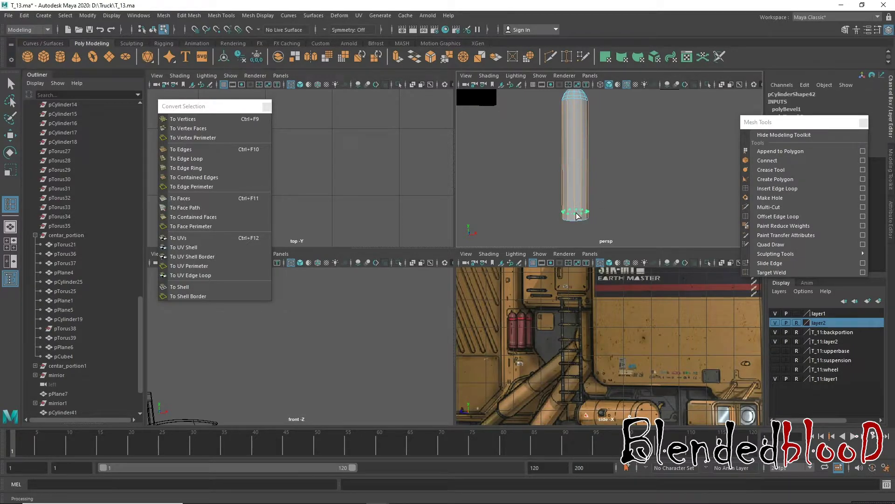
click(577, 213)
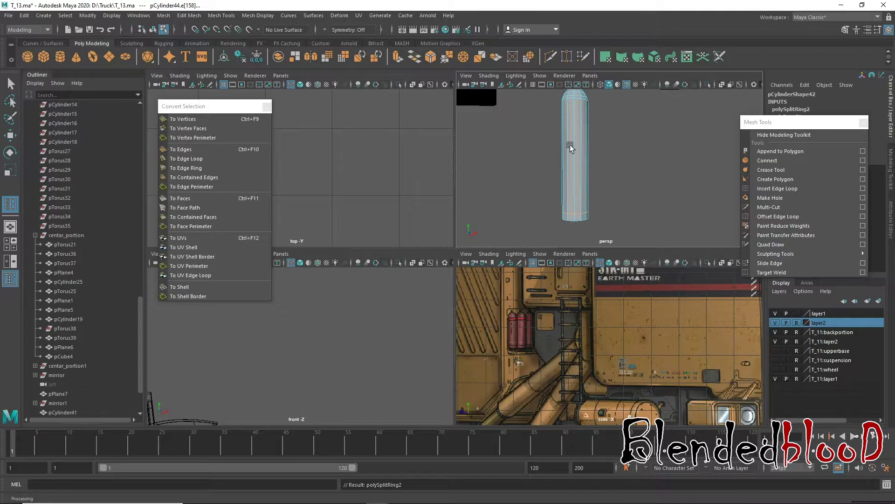
right_drag(569, 145, 532, 149)
key(w)
drag(523, 193, 624, 229)
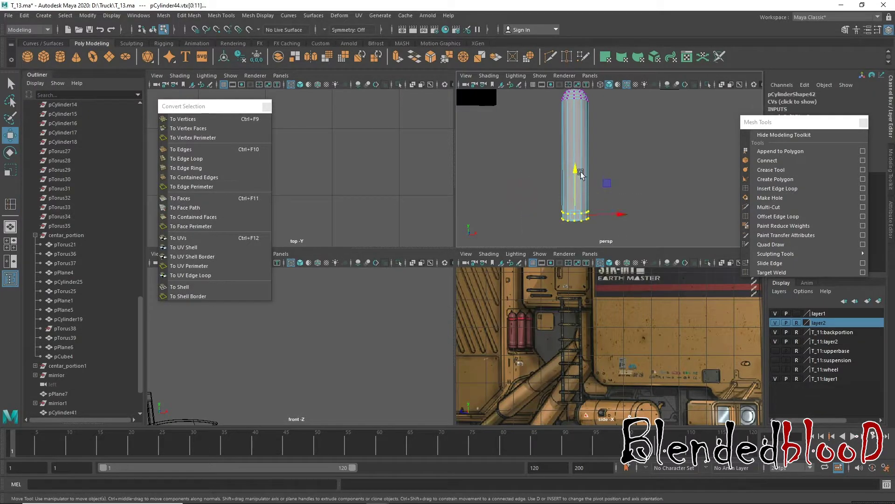
drag(581, 174, 575, 146)
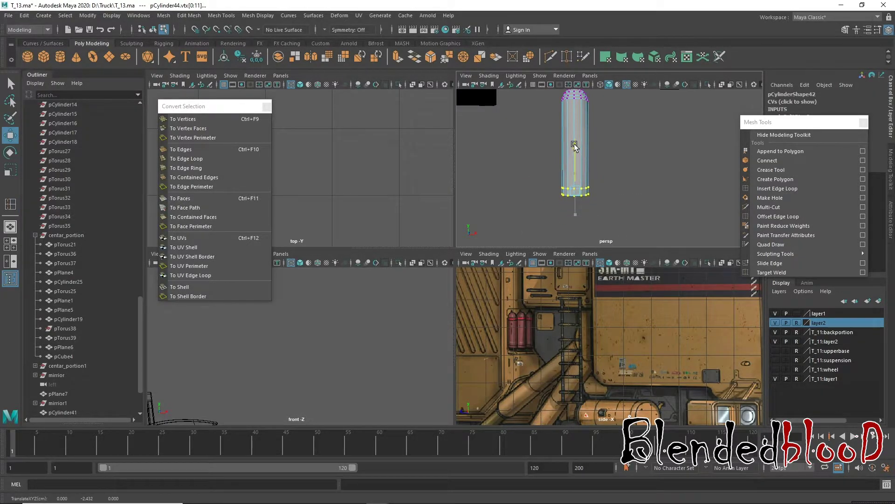
alt+middle_drag(593, 152, 594, 179)
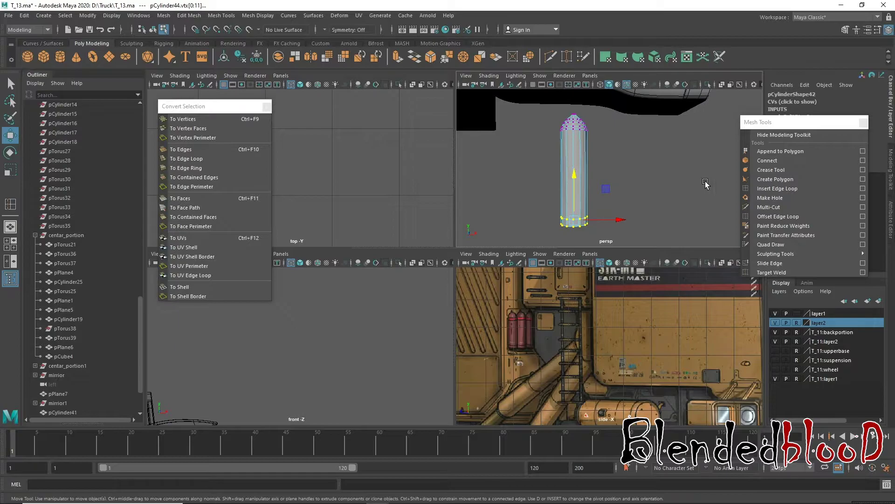
- Add edge loops just below the tip and slide the new loop slightly upward
click(774, 192)
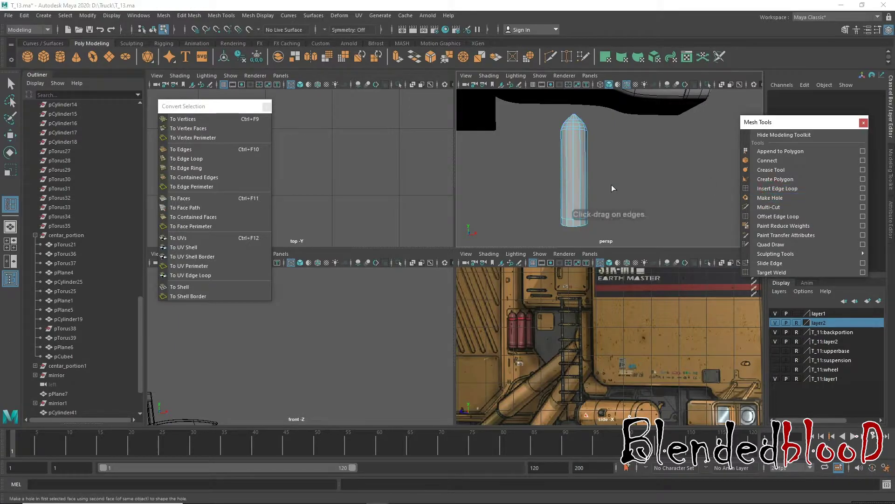
click(575, 138)
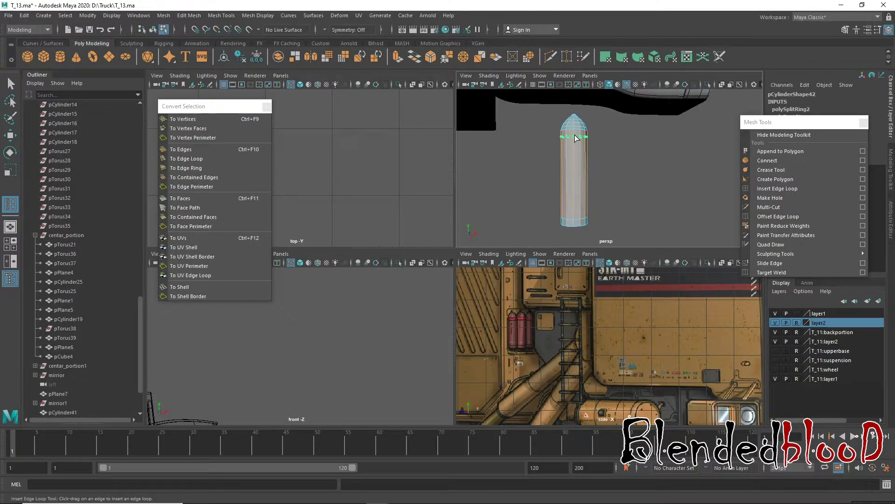
click(577, 138)
drag(573, 147, 575, 144)
key(w)
key(space)
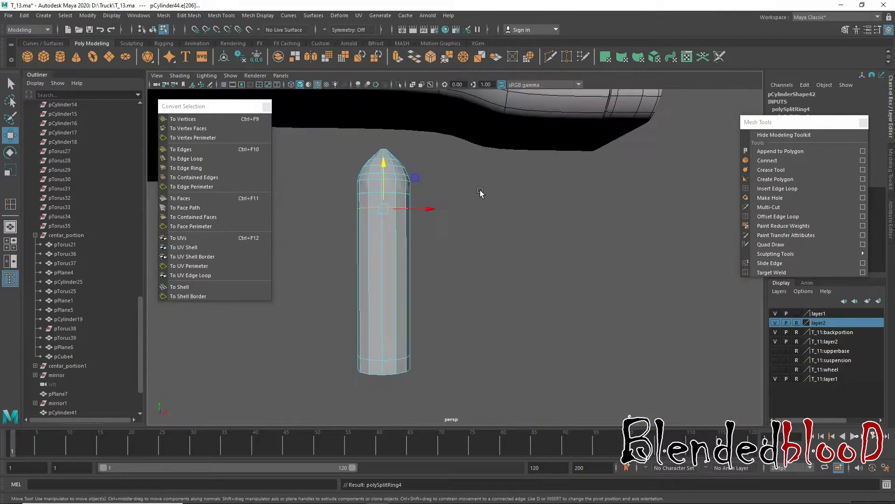
drag(386, 168, 385, 168)
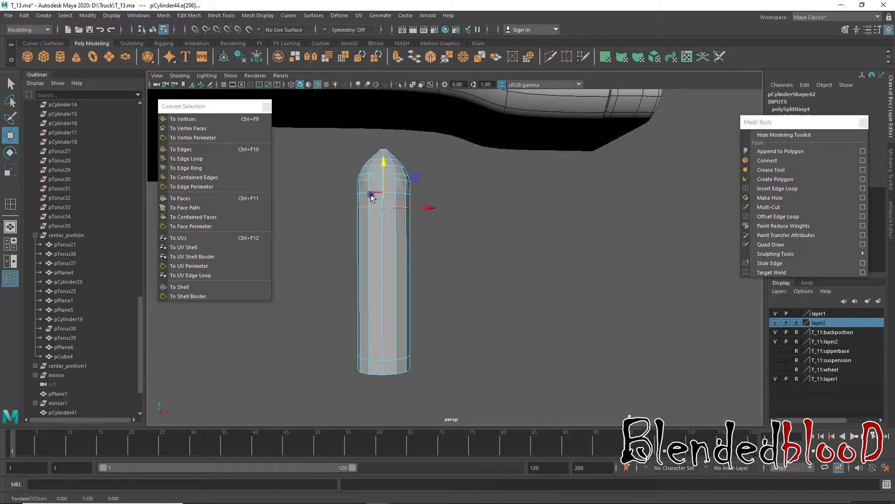
- Extrude the face bands below the tip and at the base, widening them outward
right_drag(372, 197, 392, 196)
click(383, 199)
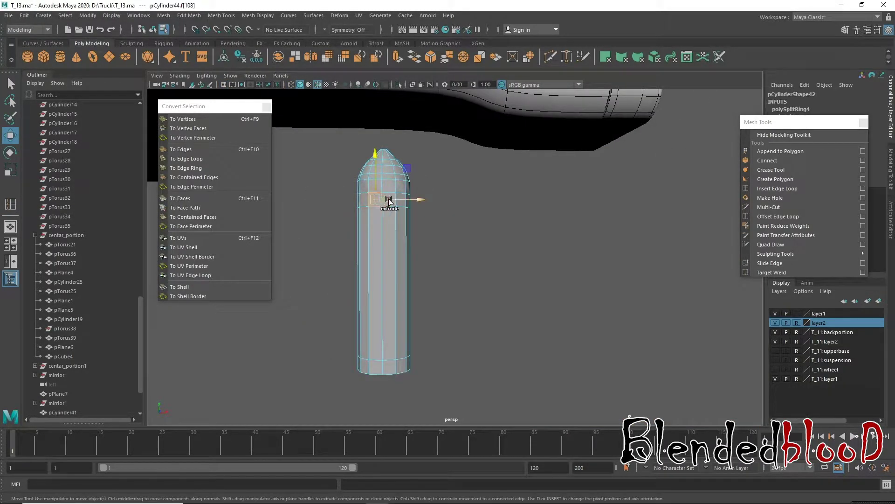
shift+double_click(390, 204)
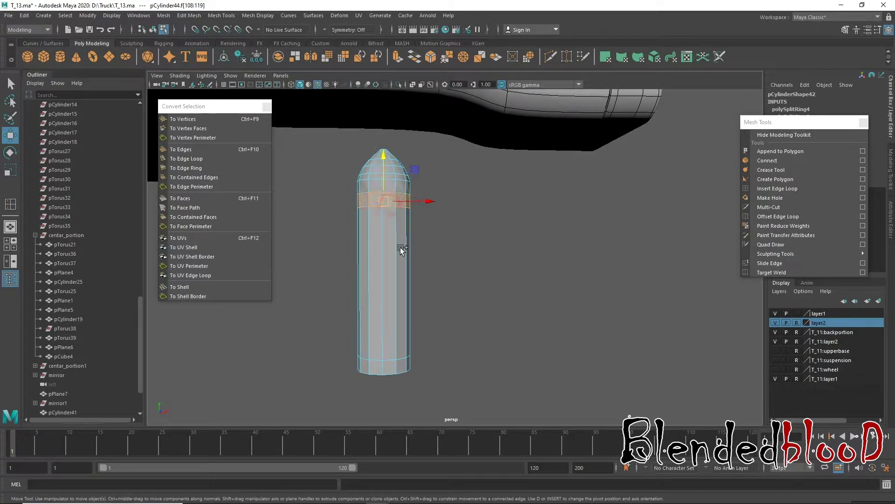
shift+double_click(403, 372)
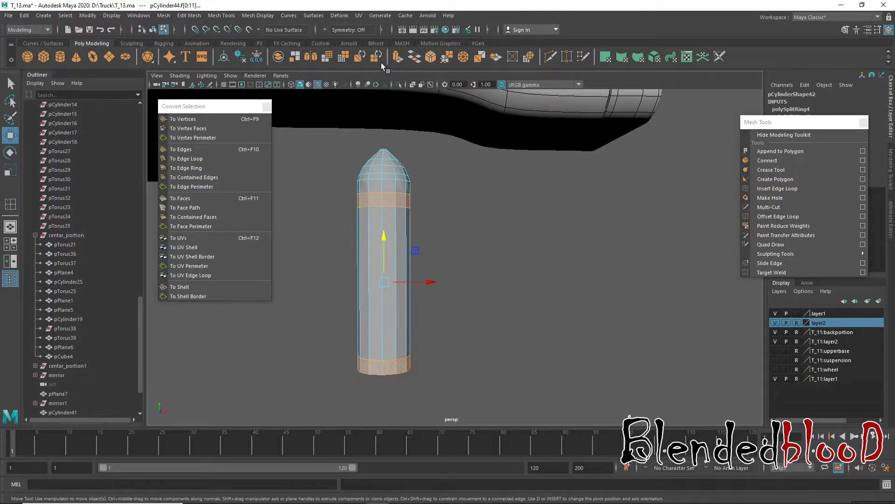
click(397, 56)
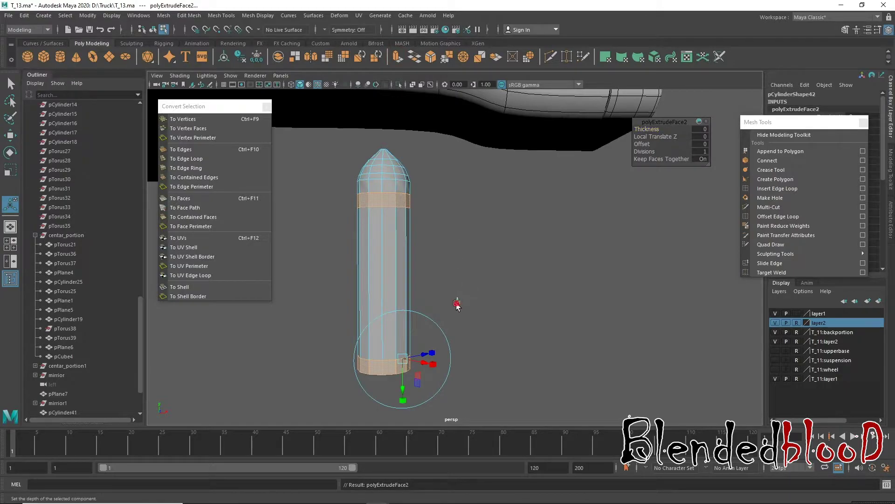
key(r)
drag(385, 284, 391, 291)
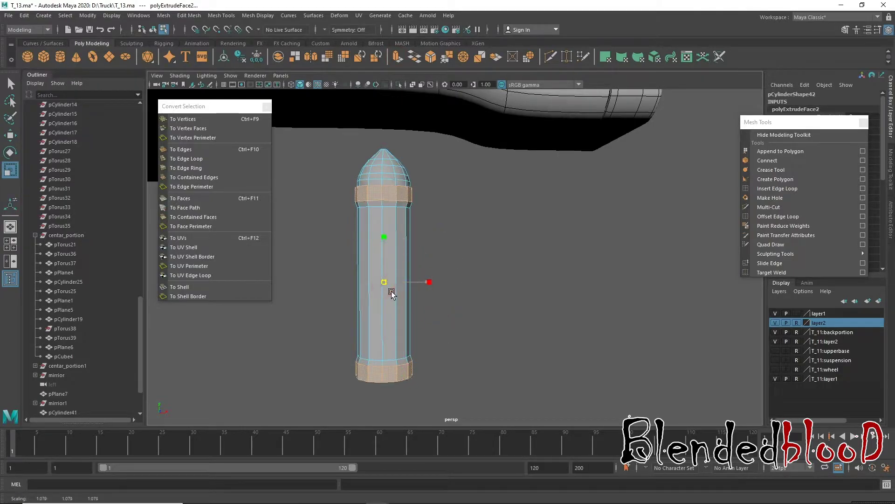
- Scale the collar bands down in Y in the side view to slim them
key(space)
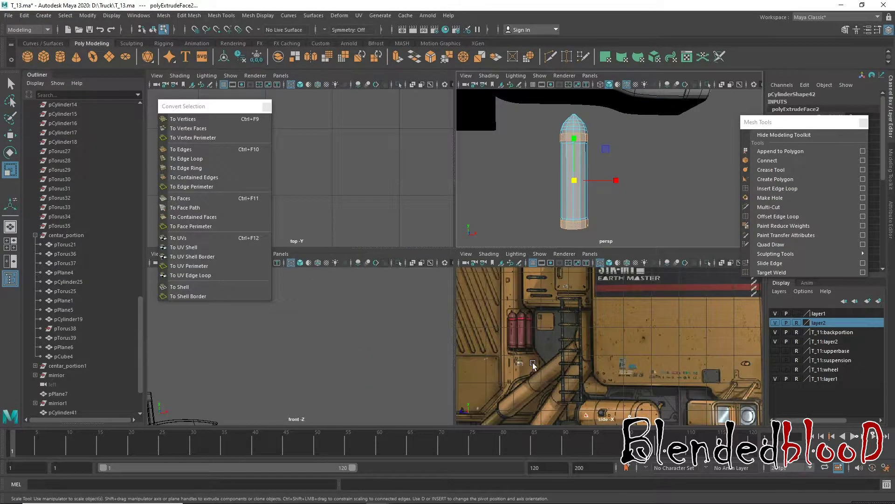
key(f)
key(space)
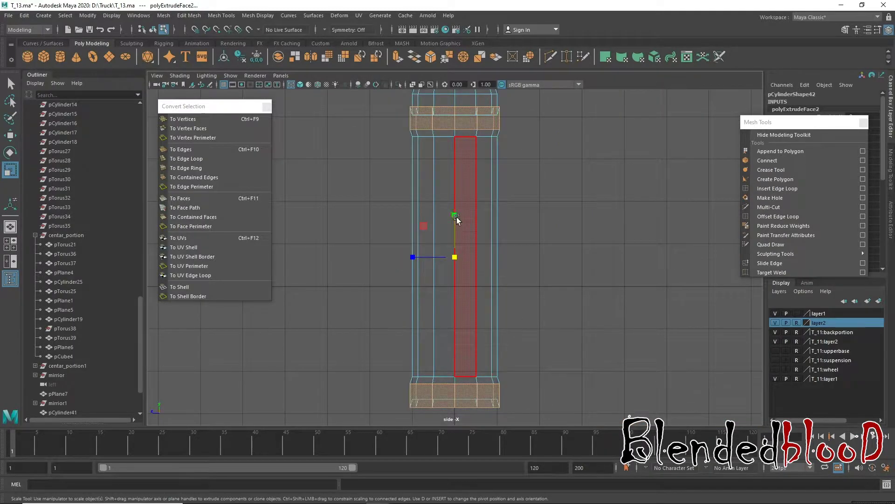
click(456, 216)
drag(456, 217, 456, 220)
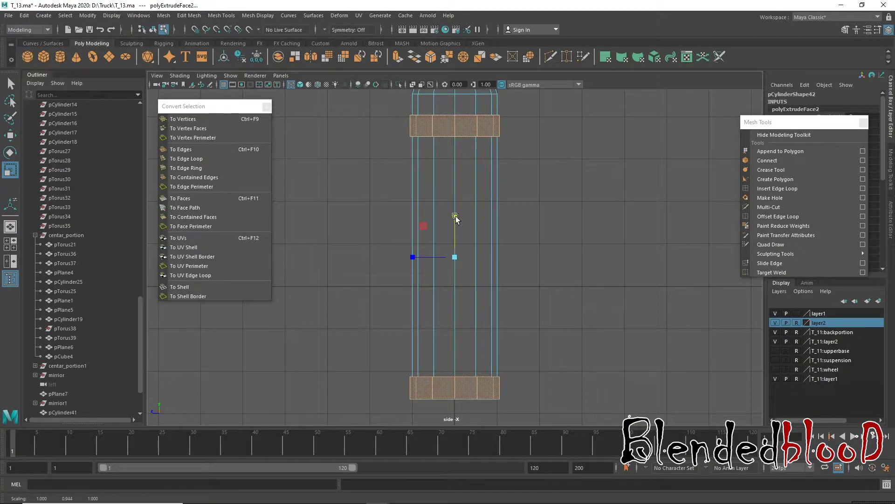
right_drag(436, 125, 374, 110)
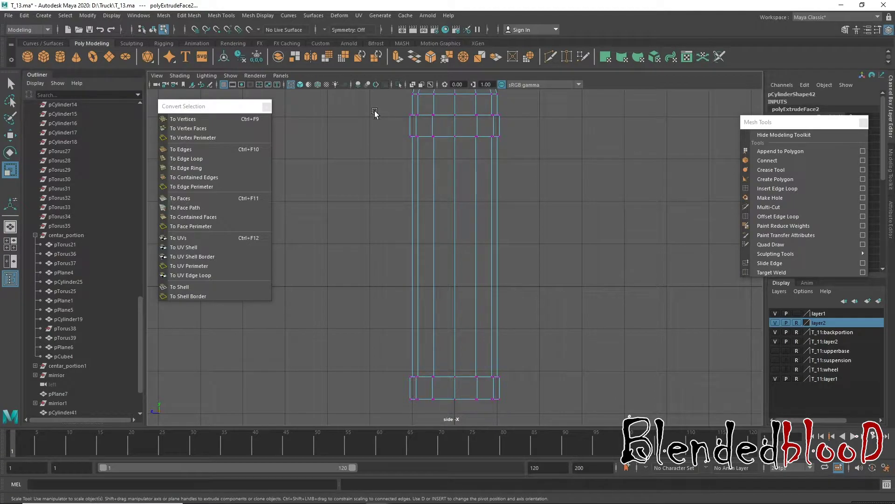
key(space)
key(space)
- Insert several supporting edge loops near the bottom collar and base cap
key(w)
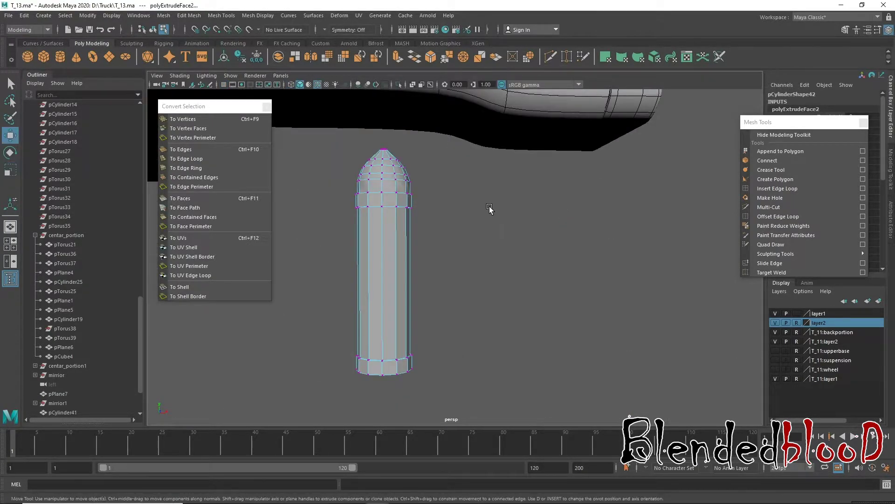
right_drag(399, 178, 447, 163)
click(770, 189)
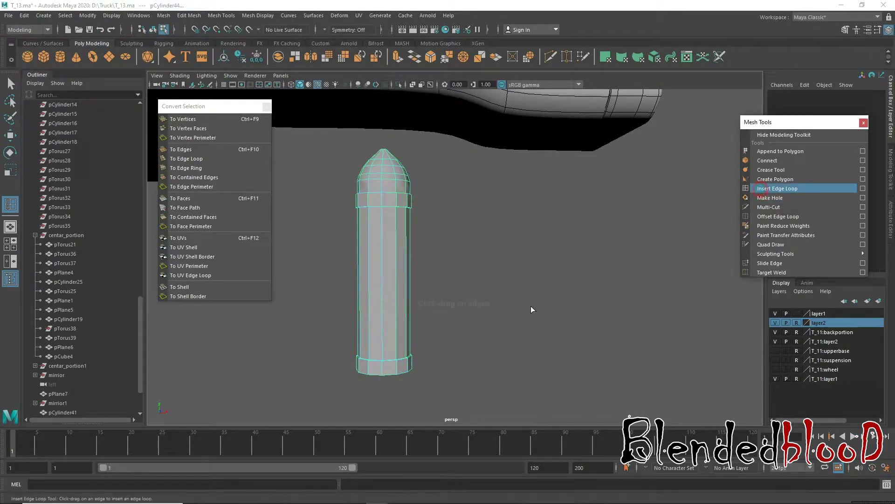
alt+middle_drag(531, 310, 592, 272)
scroll(579, 266, up, 5)
mouse_move(550, 254)
alt+mouse_down()
mouse_move(550, 341)
mouse_move(514, 356)
alt+mouse_up()
click(515, 357)
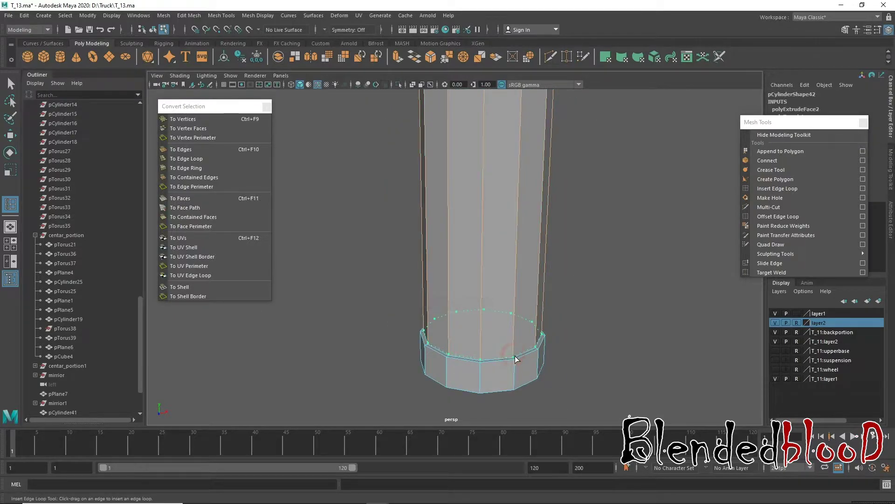
click(515, 365)
mouse_move(515, 364)
mouse_down()
mouse_move(560, 230)
mouse_move(577, 272)
mouse_move(548, 303)
mouse_up()
click(515, 355)
click(517, 345)
- Insert edge loops tight against the collar band's upper and lower edges
click(577, 272)
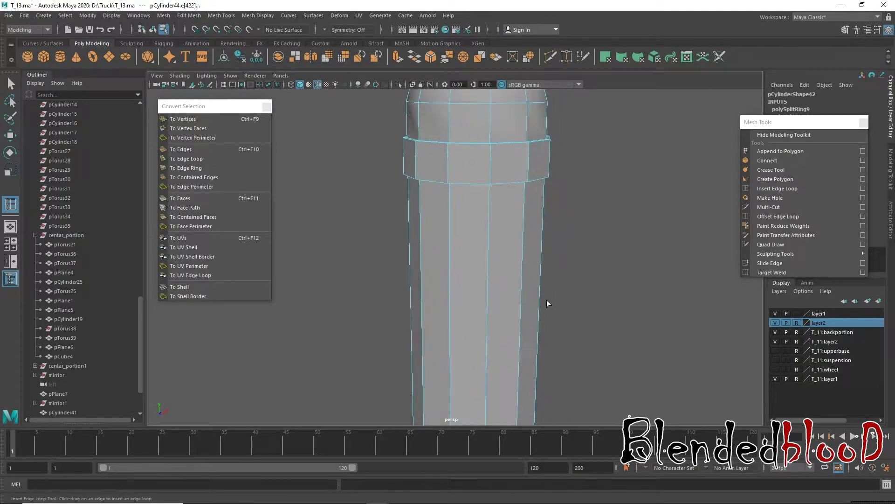
scroll(546, 300, down, 5)
scroll(612, 377, up, 5)
scroll(573, 311, up, 2)
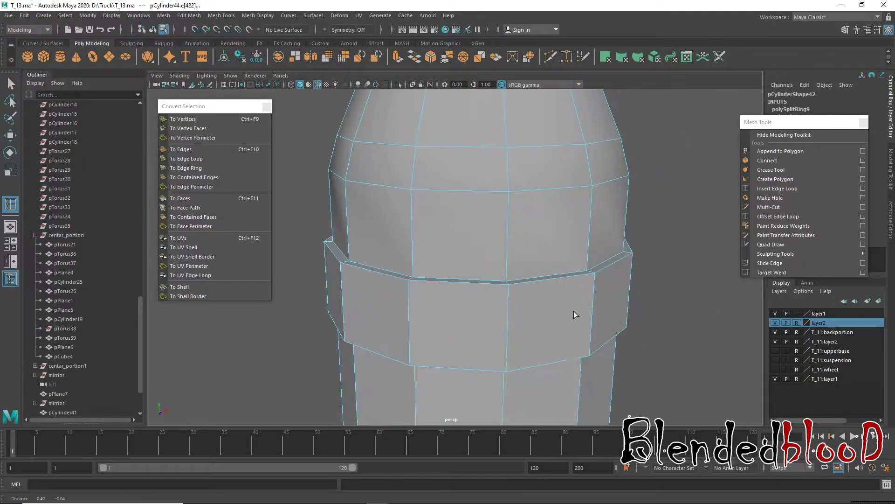
click(597, 276)
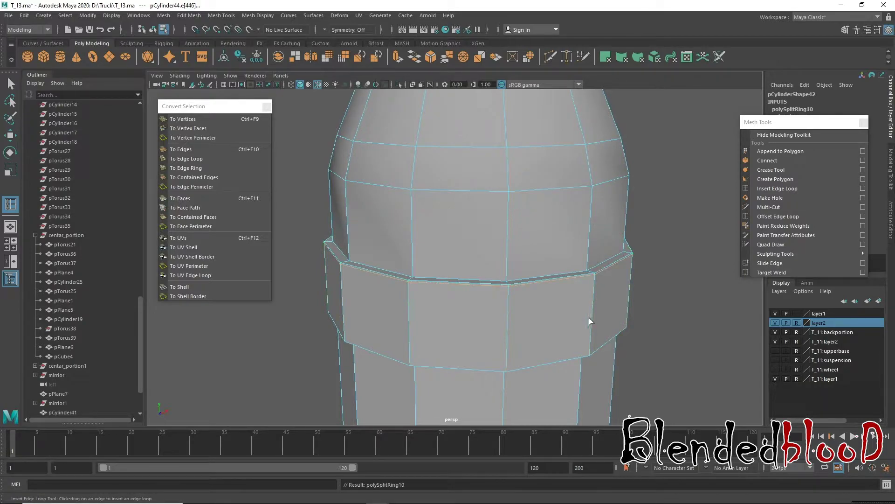
drag(590, 351, 597, 354)
click(586, 263)
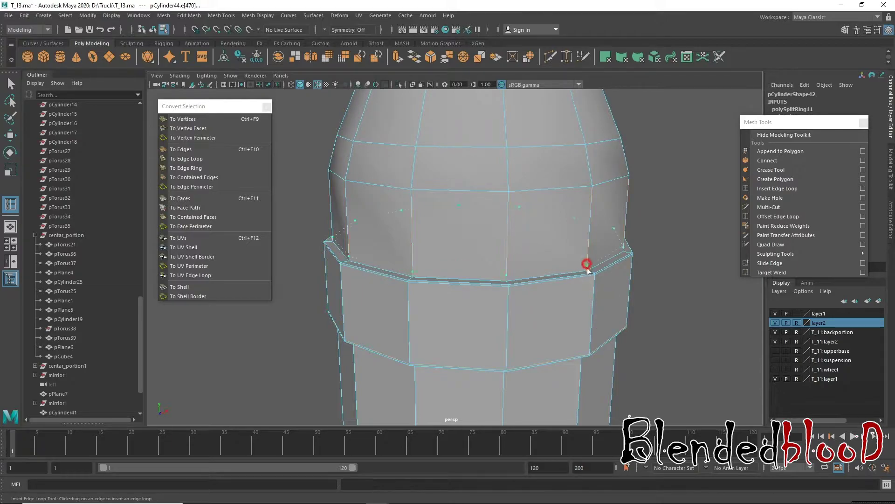
scroll(586, 280, up, 5)
alt+middle_drag(589, 322, 605, 273)
scroll(606, 272, down, 3)
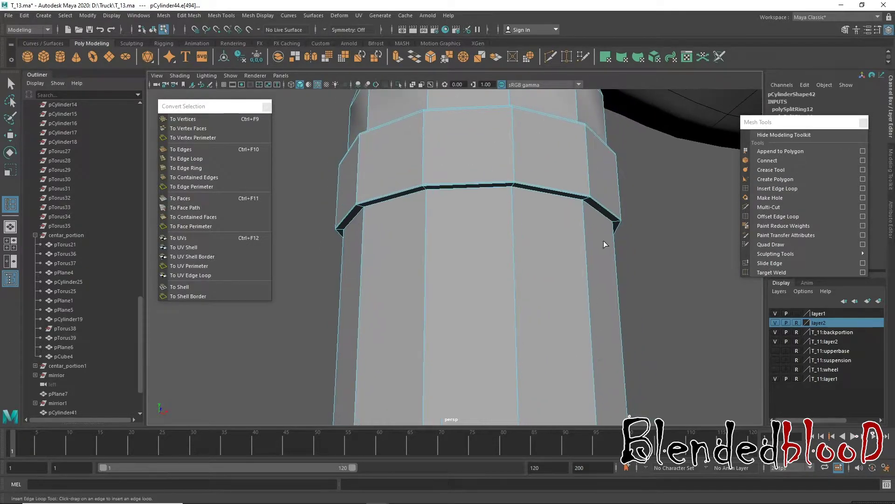
drag(581, 206, 584, 204)
key(w)
- Turn on smooth preview and select pCylinder44 in object mode
key(3)
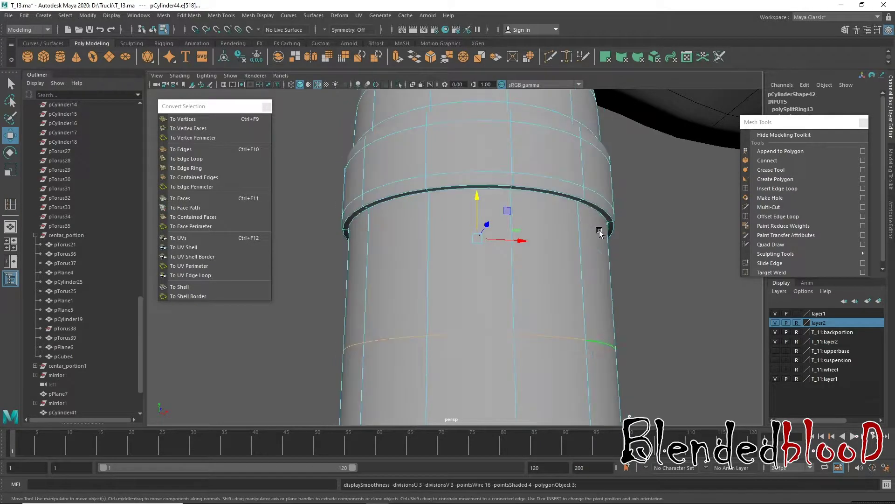
alt+right_drag(601, 227, 528, 186)
scroll(528, 186, down, 5)
scroll(466, 224, down, 5)
scroll(532, 295, down, 3)
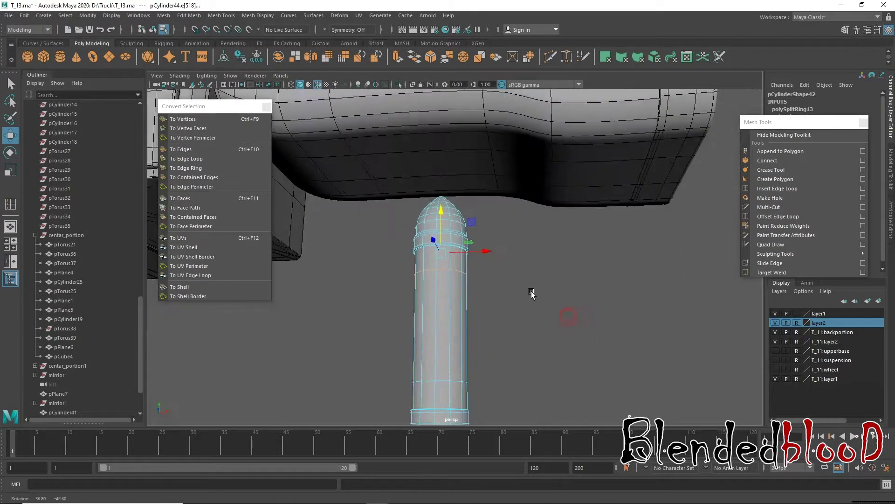
right_click(466, 240)
right_drag(467, 241, 511, 224)
click(456, 240)
mouse_move(456, 240)
alt+mouse_down()
mouse_move(546, 327)
mouse_move(671, 326)
mouse_move(591, 320)
mouse_move(571, 340)
mouse_move(582, 335)
mouse_move(511, 270)
alt+mouse_up()
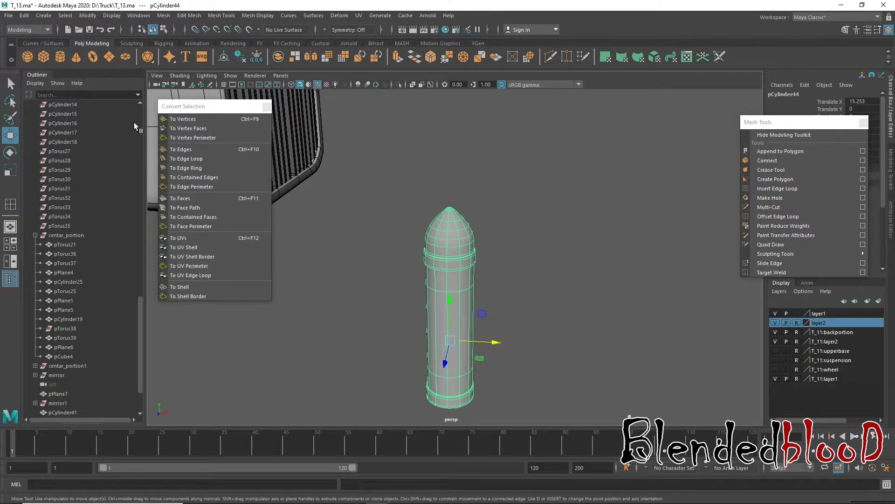
- Create a torus, move it up toward the post top, and set its Rotate Z to 90
click(99, 61)
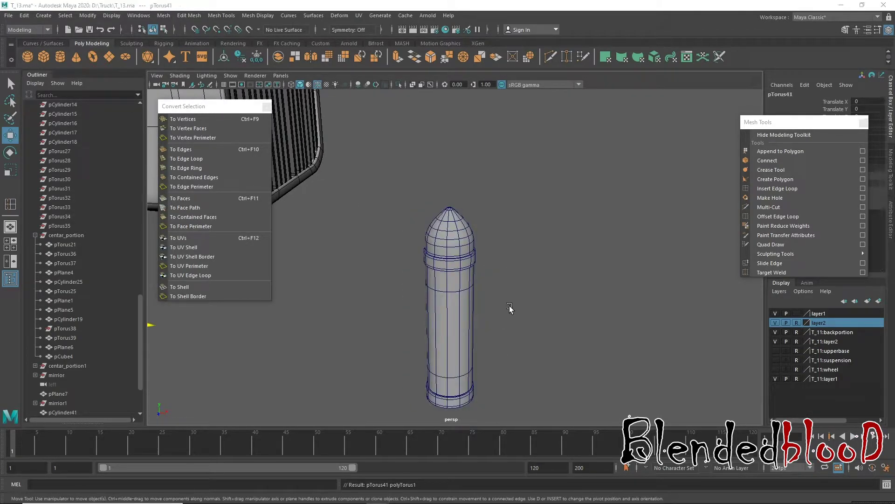
key(space)
key(space)
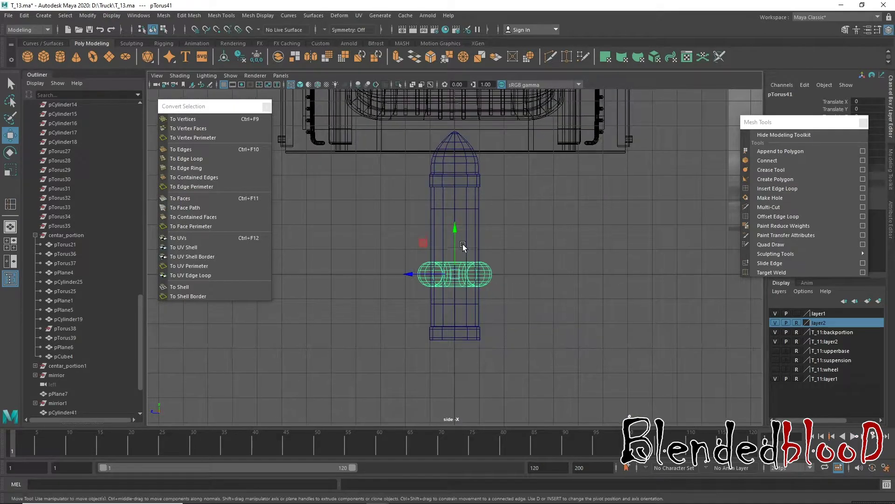
mouse_move(463, 244)
mouse_down()
mouse_move(445, 154)
mouse_move(471, 132)
mouse_up()
key(f)
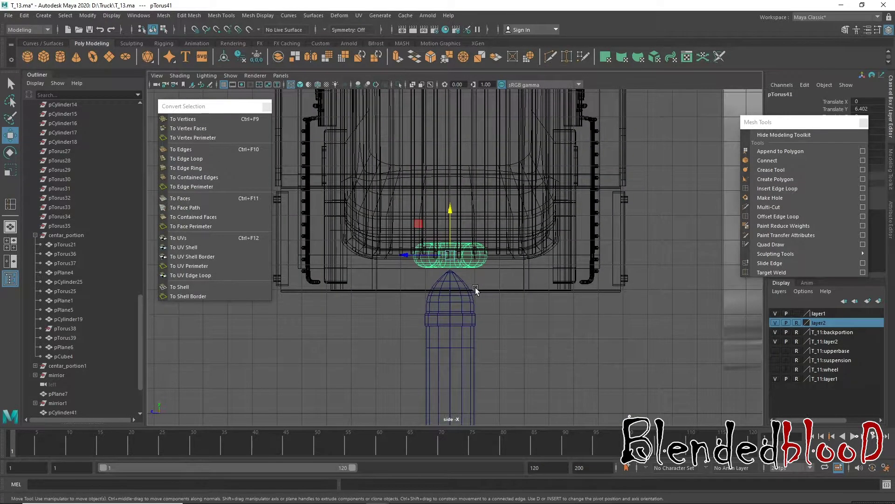
key(e)
drag(450, 246, 893, 73)
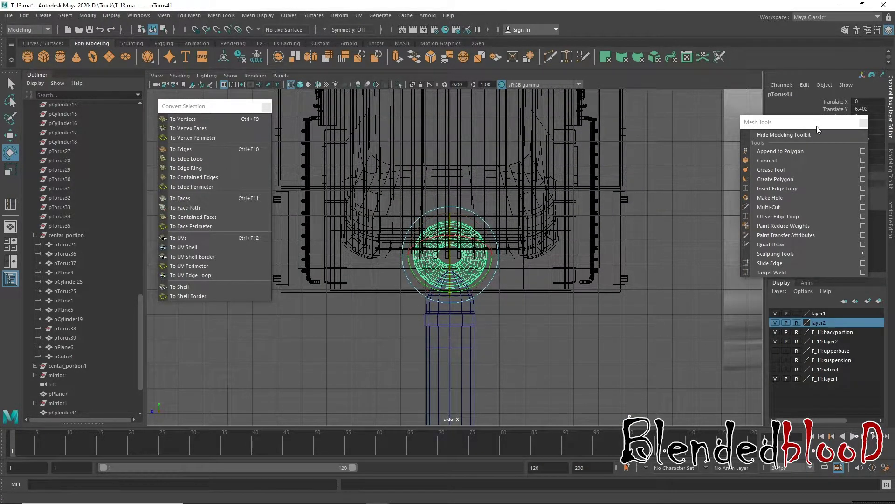
drag(816, 126, 695, 61)
click(877, 139)
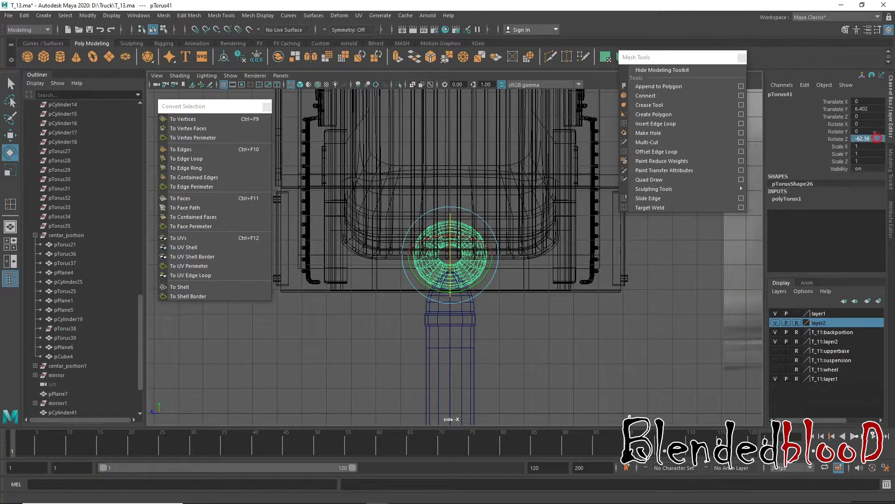
text(90)
key(Return)
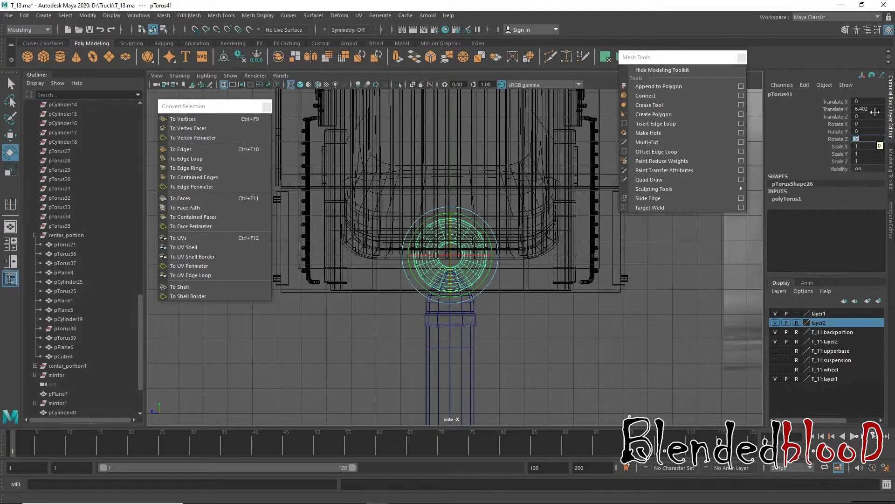
- Thin the torus section radius and lower its axis and height subdivisions
key(w)
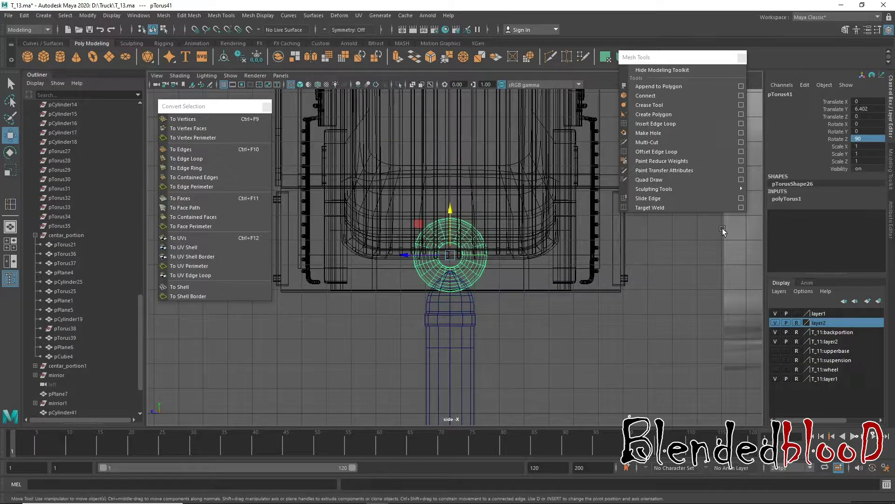
click(779, 200)
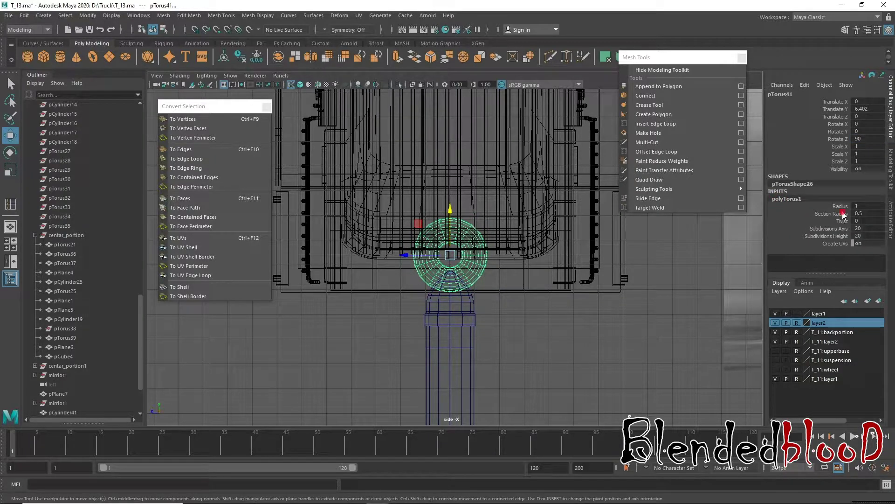
click(844, 214)
middle_drag(681, 286, 676, 284)
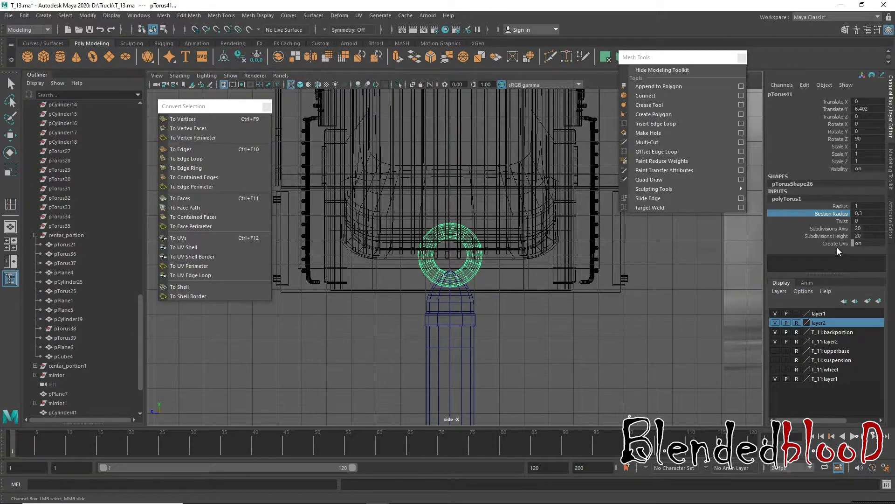
drag(832, 231, 832, 238)
middle_drag(640, 327, 604, 325)
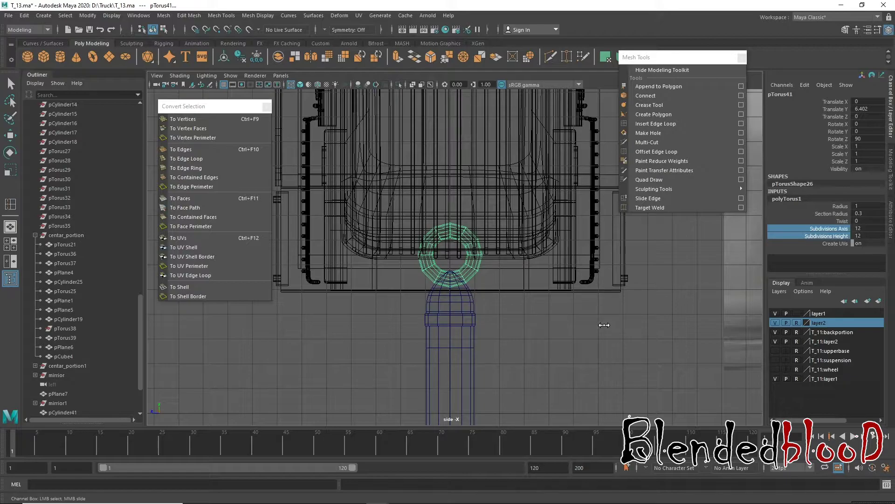
- Shrink the torus to about 0.25 scale and lower it slightly
key(r)
drag(450, 255, 431, 255)
key(w)
scroll(452, 209, up, 2)
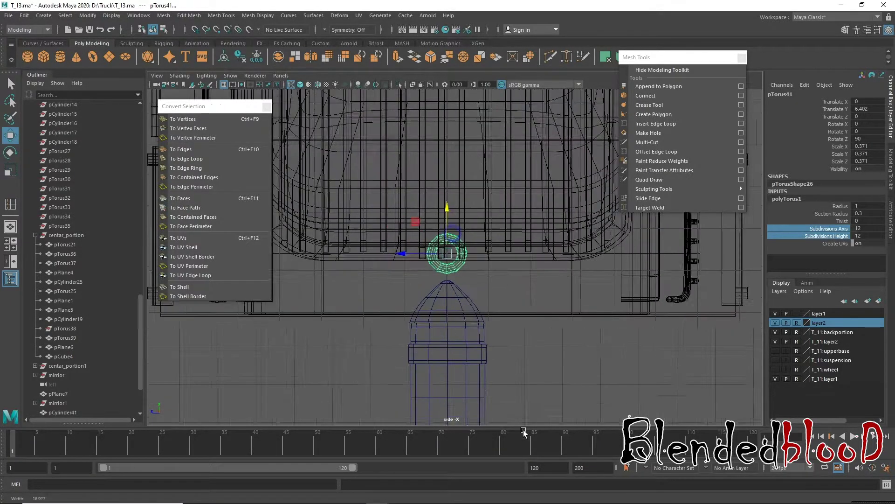
scroll(452, 208, up, 2)
scroll(452, 208, up, 2)
drag(442, 210, 442, 226)
key(r)
drag(442, 269, 432, 255)
scroll(500, 365, up, 3)
key(w)
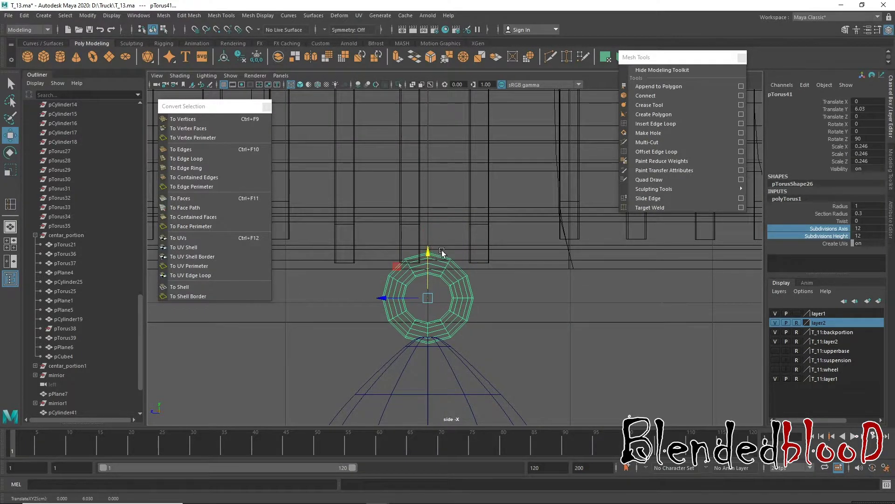
- Slide the torus along X until it sits centred on the post
key(space)
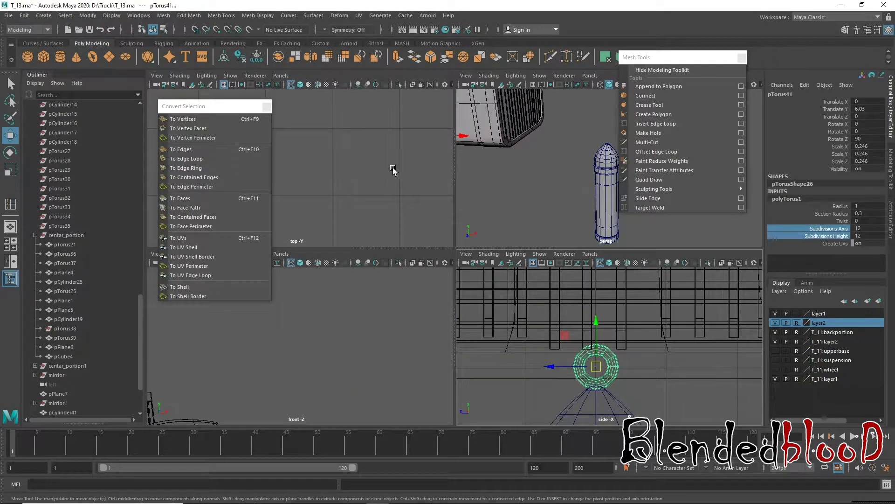
key(f)
scroll(392, 170, down, 3)
scroll(379, 181, down, 3)
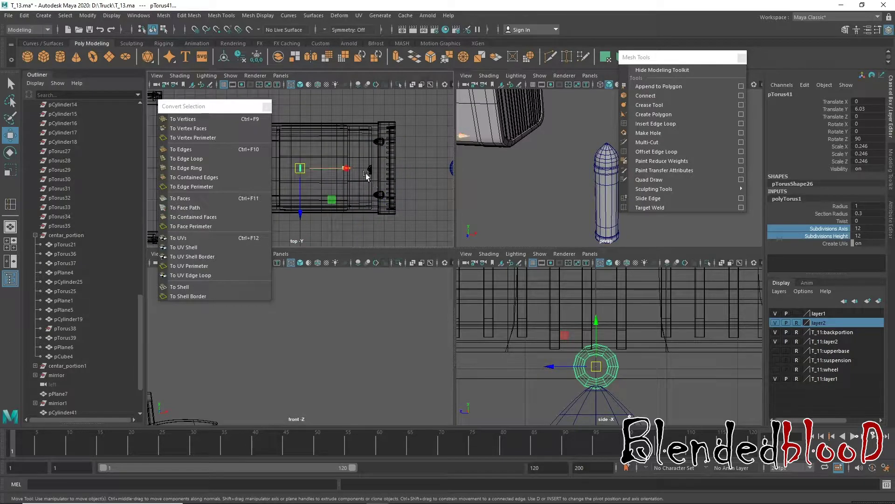
middle_drag(366, 175, 450, 178)
mouse_move(382, 205)
alt+middle_down()
mouse_move(306, 209)
mouse_move(401, 182)
alt+middle_up()
scroll(344, 191, up, 3)
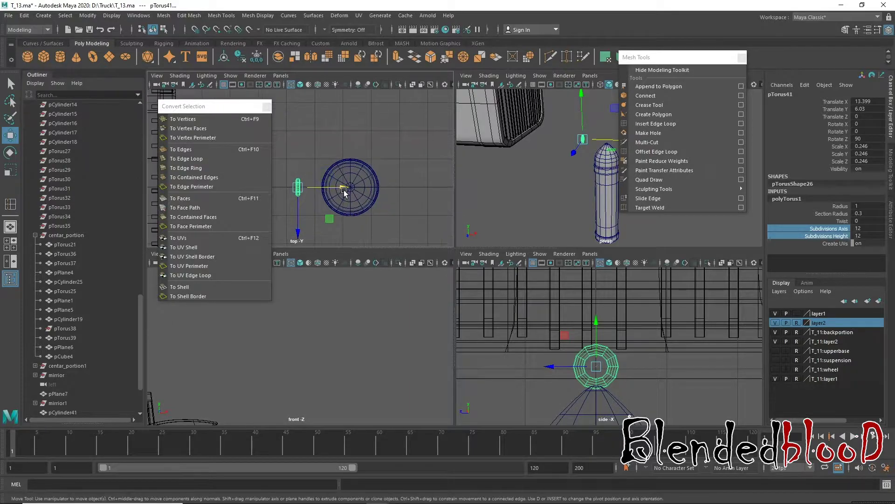
drag(343, 192, 400, 193)
scroll(391, 195, up, 4)
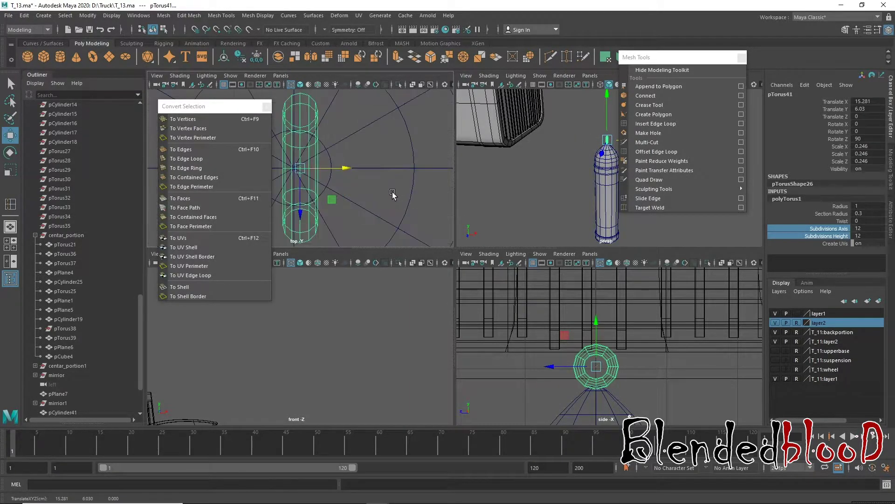
drag(351, 174, 339, 171)
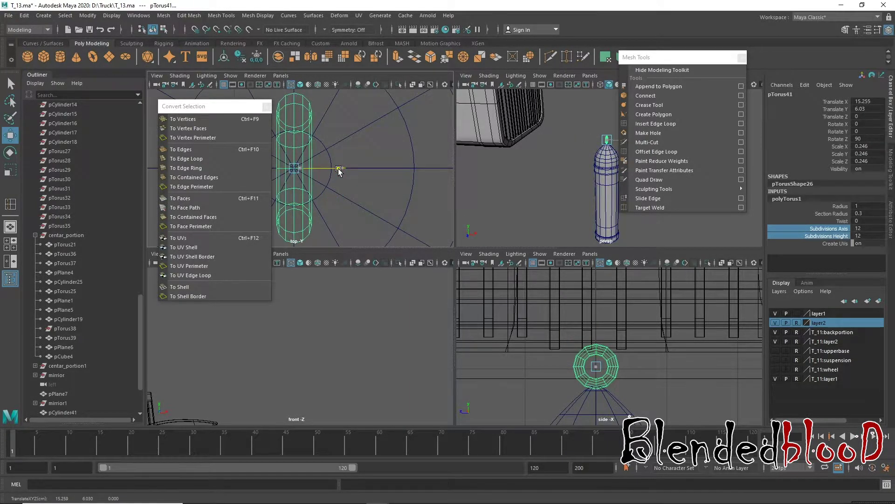
- Select the post together with the torus ring in the perspective view
key(f)
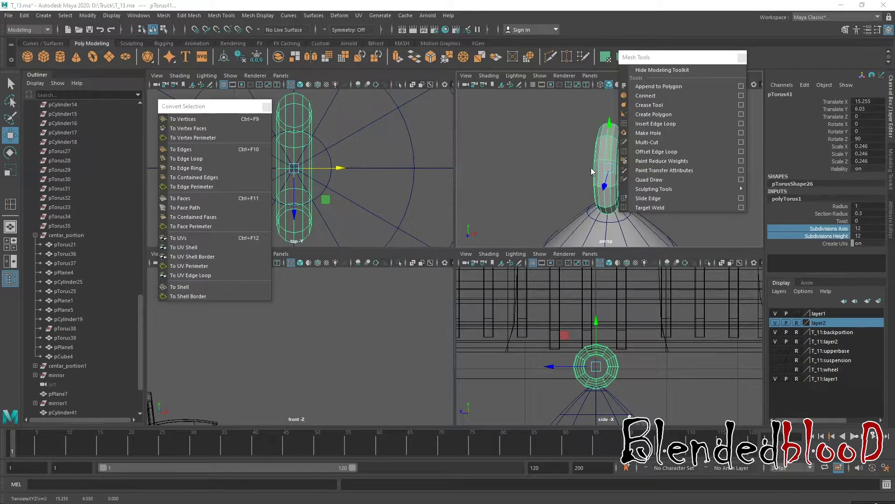
key(space)
scroll(525, 194, down, 2)
mouse_move(525, 194)
alt+mouse_down()
mouse_move(543, 280)
mouse_move(488, 234)
alt+mouse_up()
click(574, 306)
scroll(512, 281, down, 3)
scroll(488, 233, up, 2)
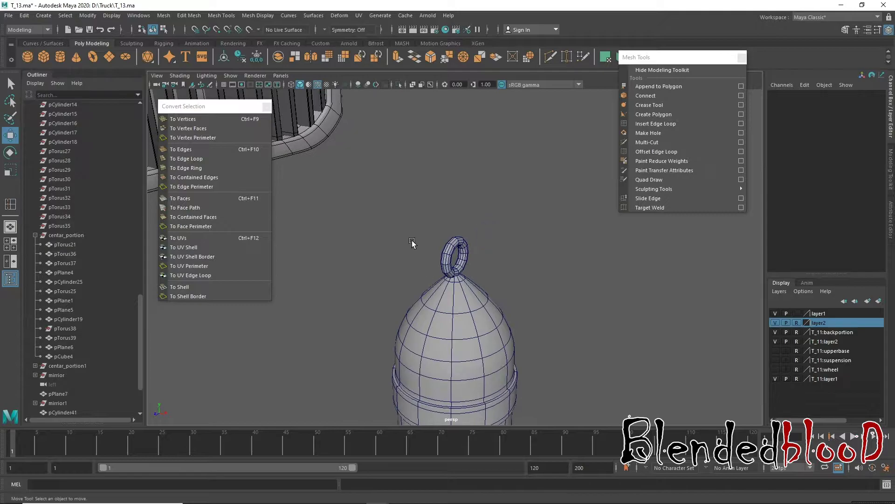
click(478, 301)
- Combine ring and post into one mesh, delete all history, and centre its pivot
key(1)
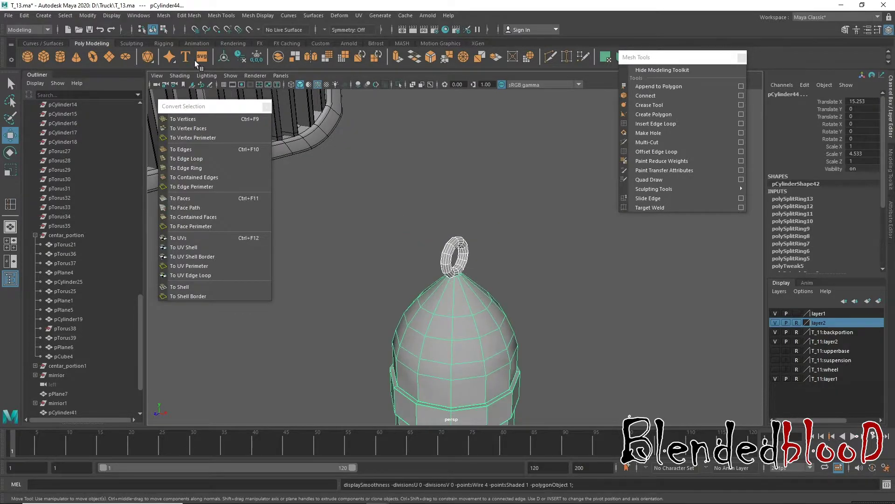
click(164, 16)
click(198, 49)
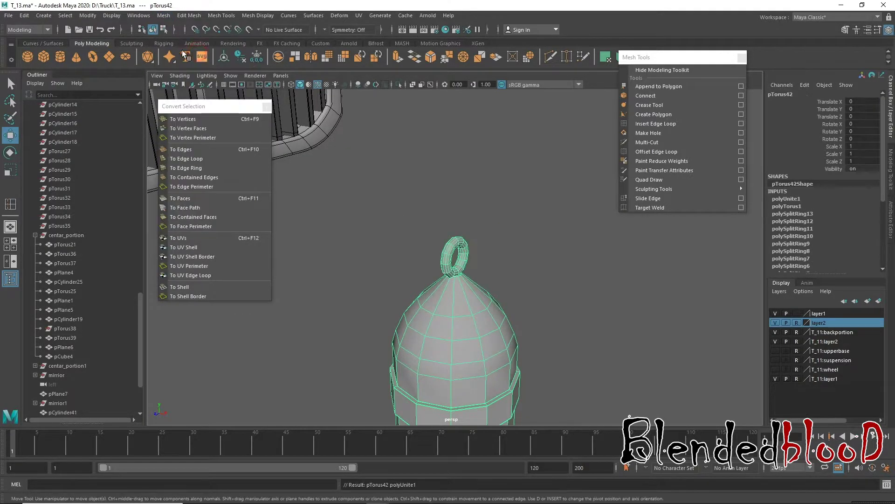
click(25, 16)
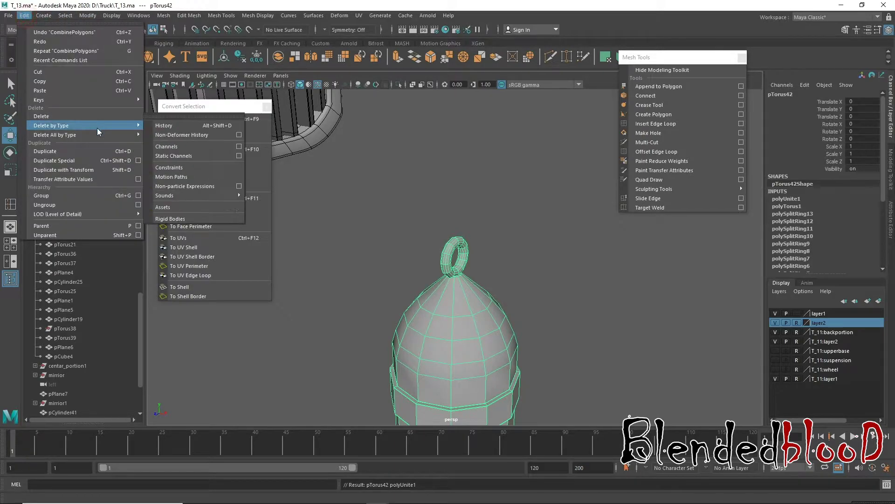
click(165, 136)
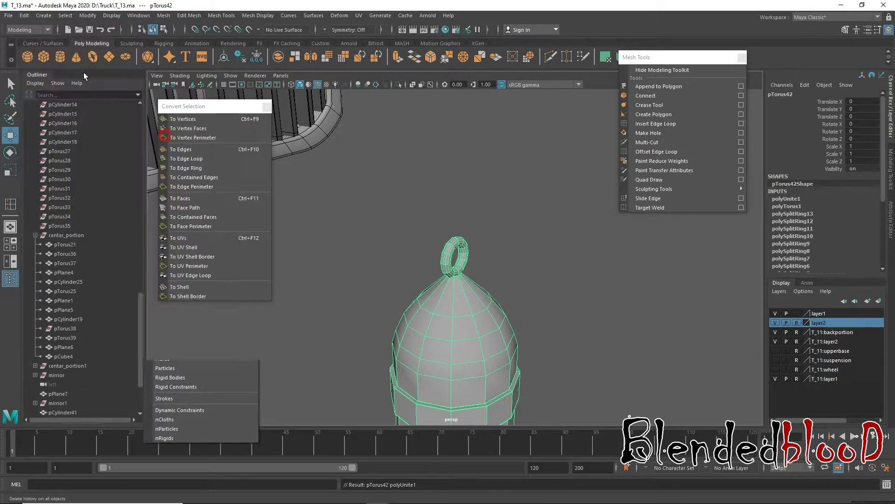
click(91, 16)
click(121, 85)
- Duplicate the post and offset the copy beside the original with even spacing
key(f)
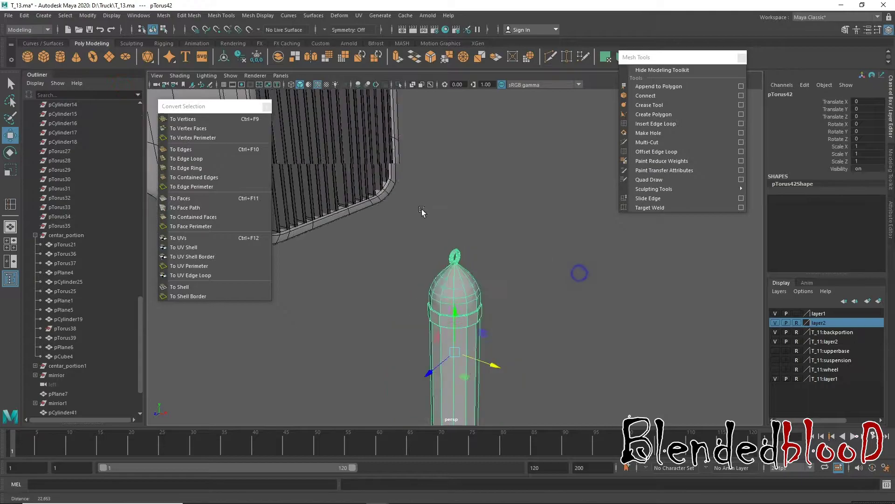
click(540, 270)
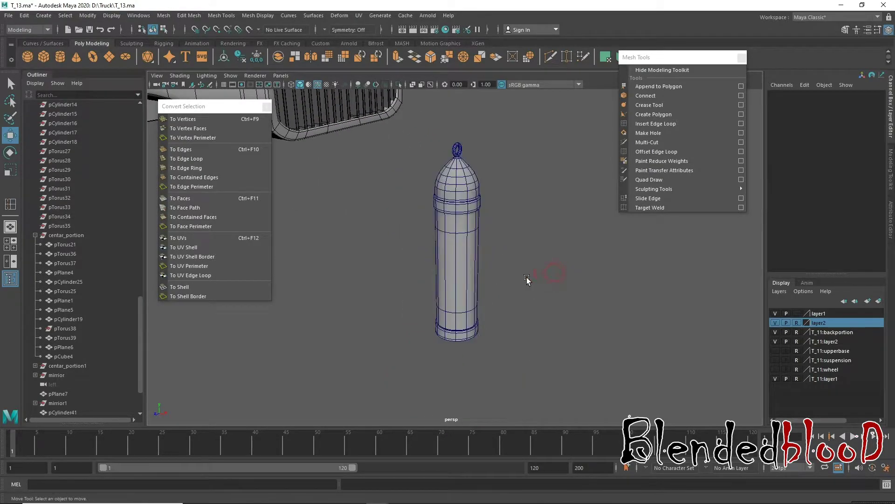
click(455, 225)
alt+drag(536, 290, 519, 290)
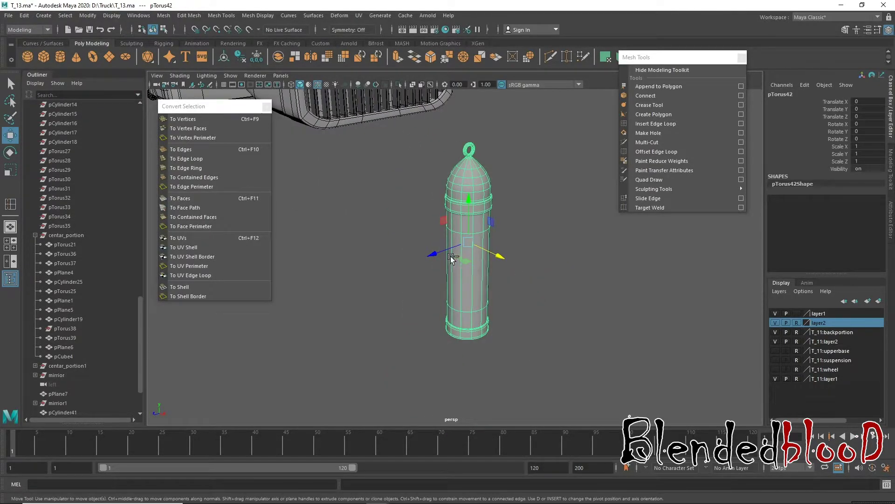
drag(437, 253, 480, 254)
key(space)
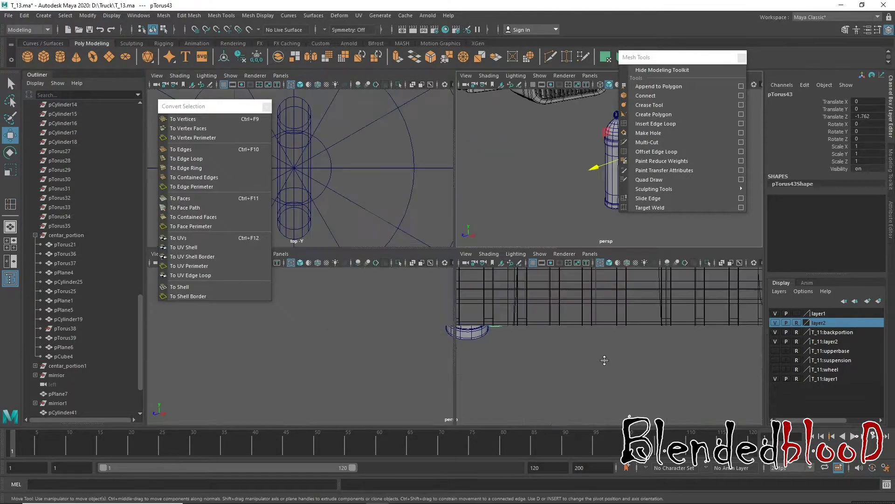
key(space)
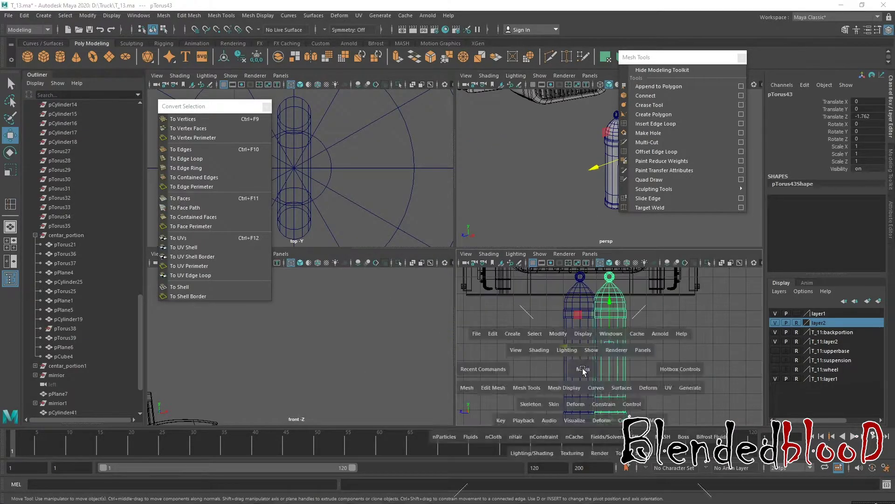
drag(414, 258, 419, 259)
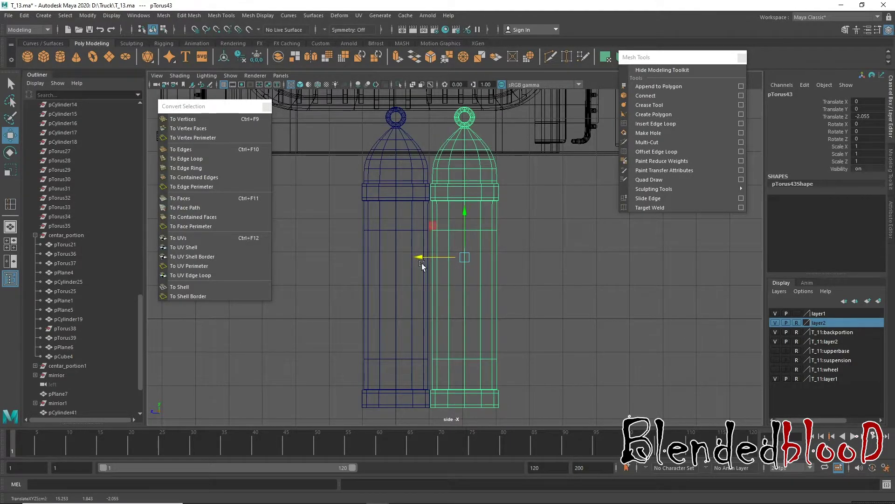
- Repeat the offset duplicate with Shift+D to add a third post in the row
key(shift+d)
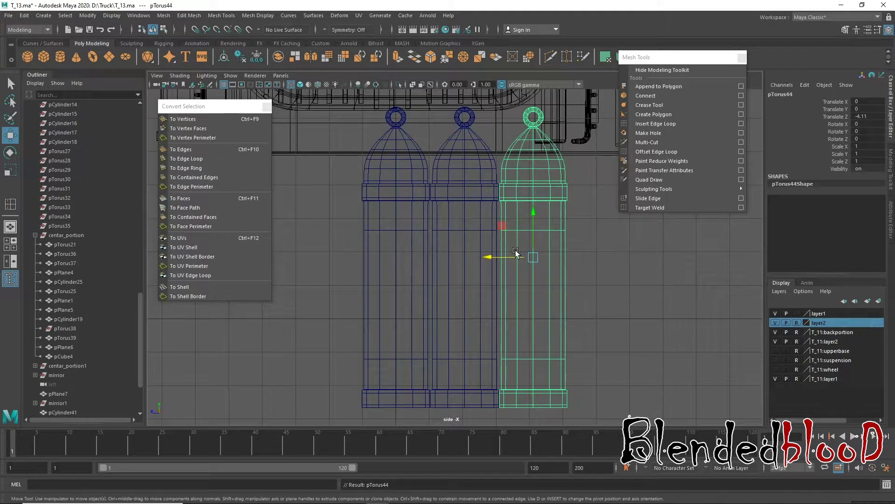
key(space)
key(space)
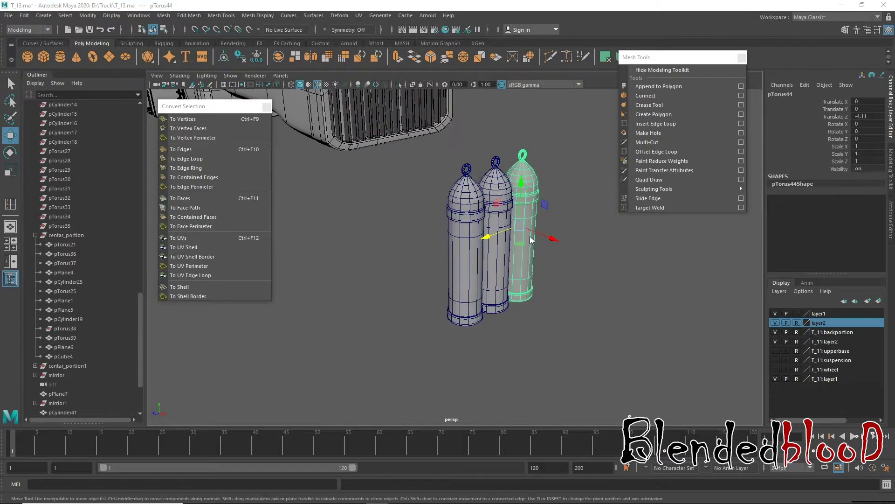
key(space)
scroll(699, 379, down, 5)
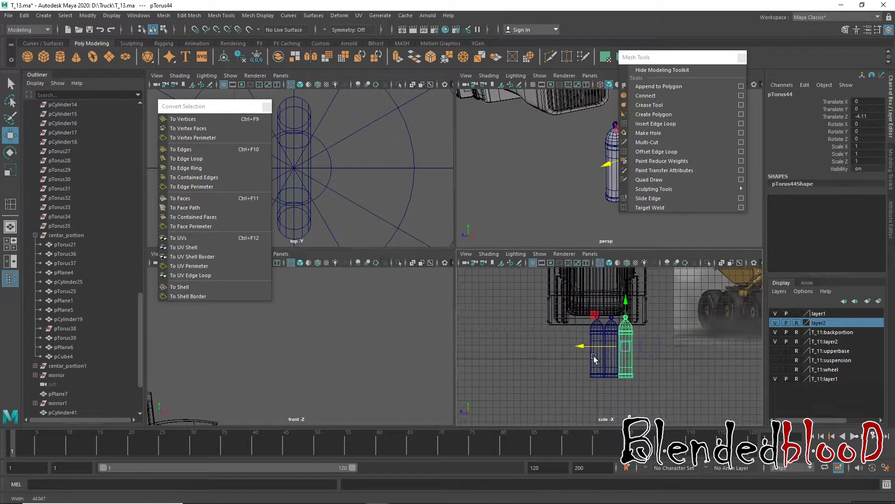
alt+middle_drag(699, 379, 524, 363)
scroll(523, 364, up, 4)
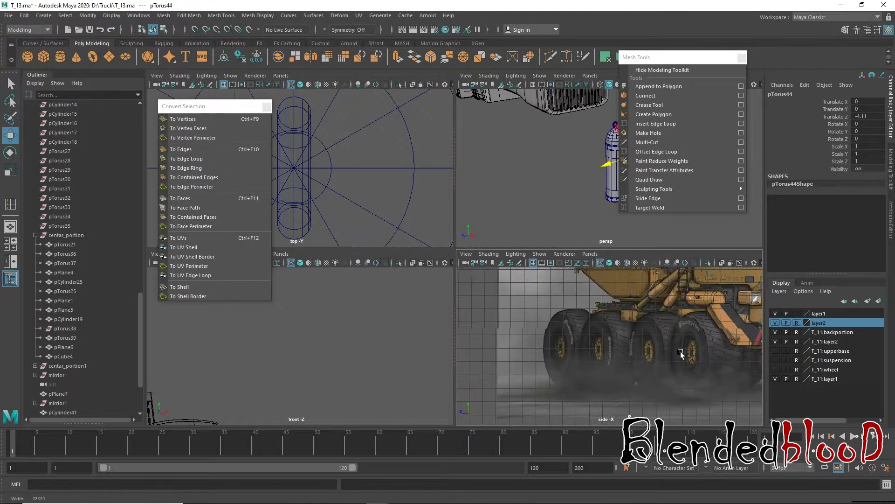
key(space)
alt+drag(568, 182, 460, 275)
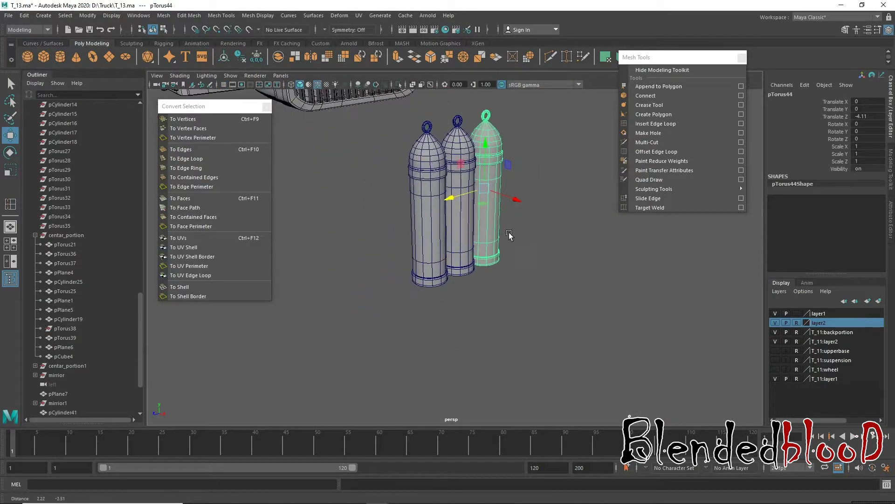
alt+middle_drag(460, 275, 468, 293)
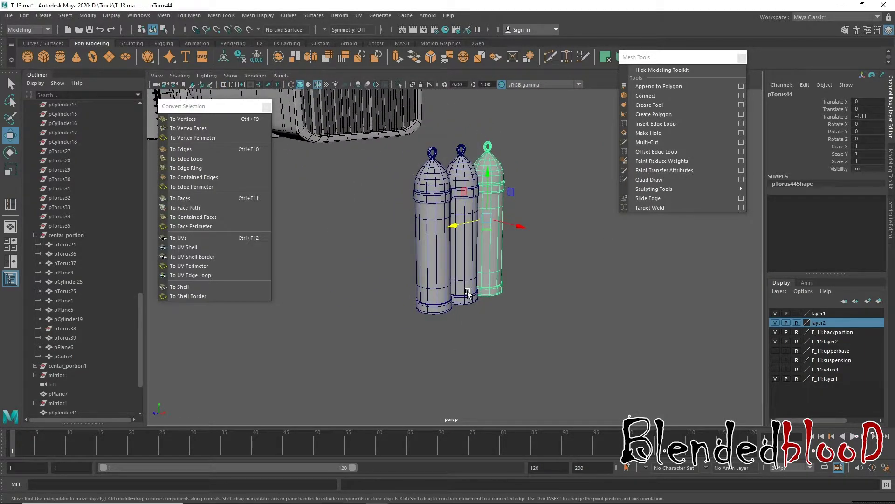
alt+middle_drag(481, 253, 486, 251)
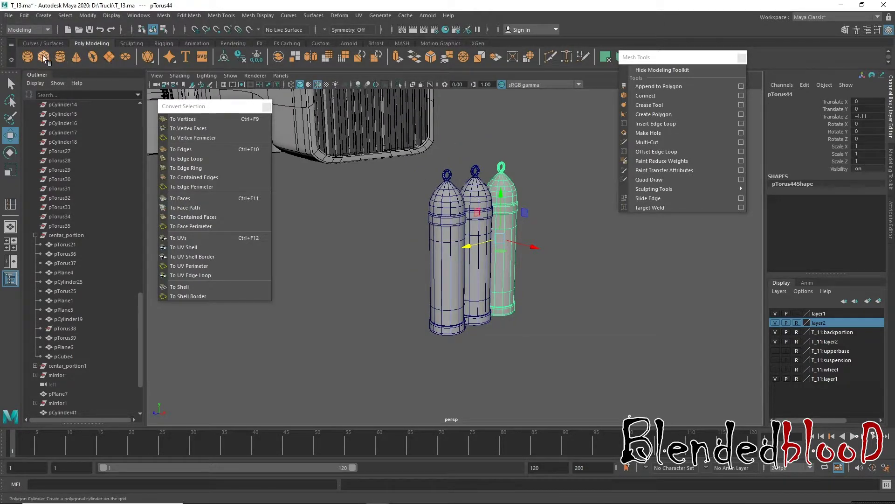
- Create a polygon plane rotated -90 on Z and move it to the posts' centre
click(110, 56)
drag(322, 243, 463, 270)
key(e)
text(-90)
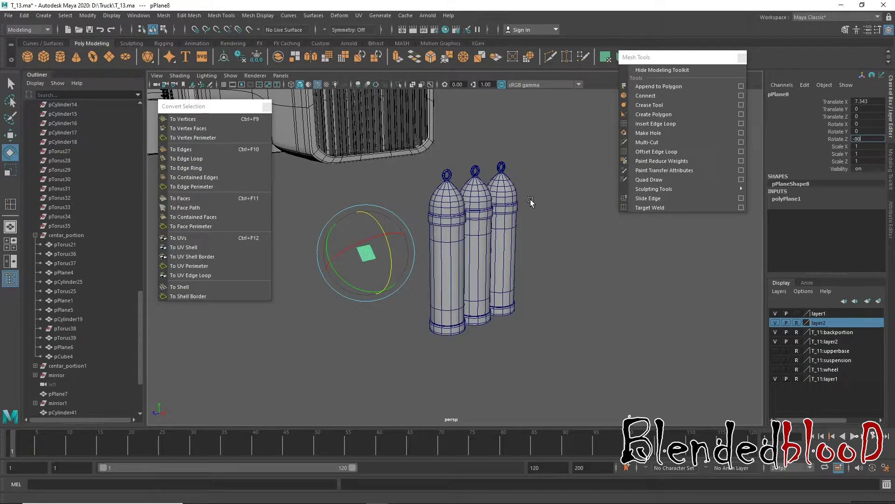
key(Return)
key(w)
key(space)
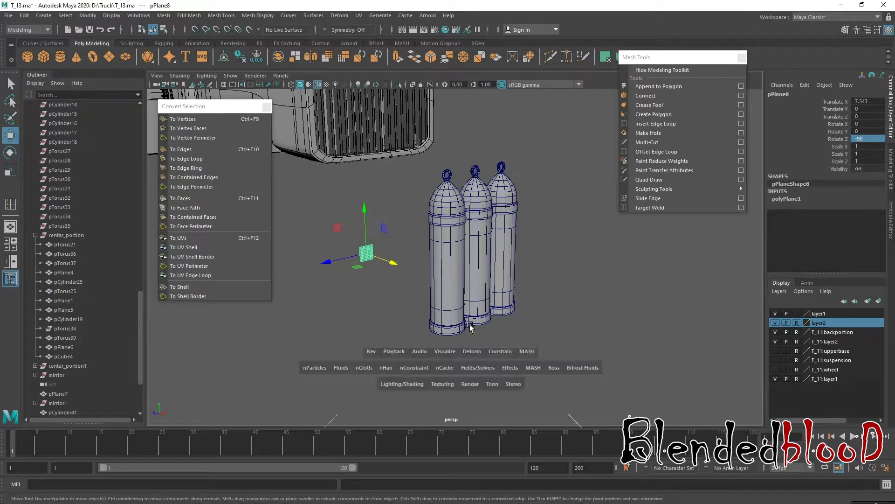
key(space)
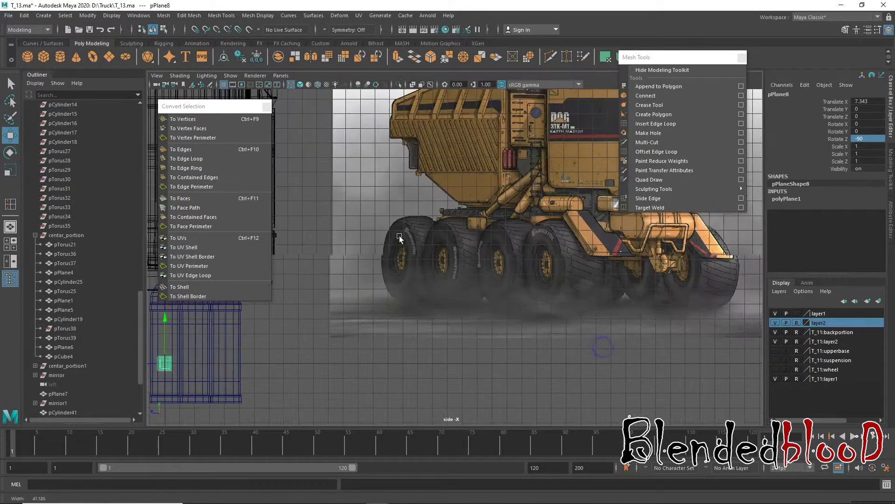
scroll(578, 275, down, 3)
scroll(536, 326, up, 3)
alt+middle_drag(516, 361, 427, 287)
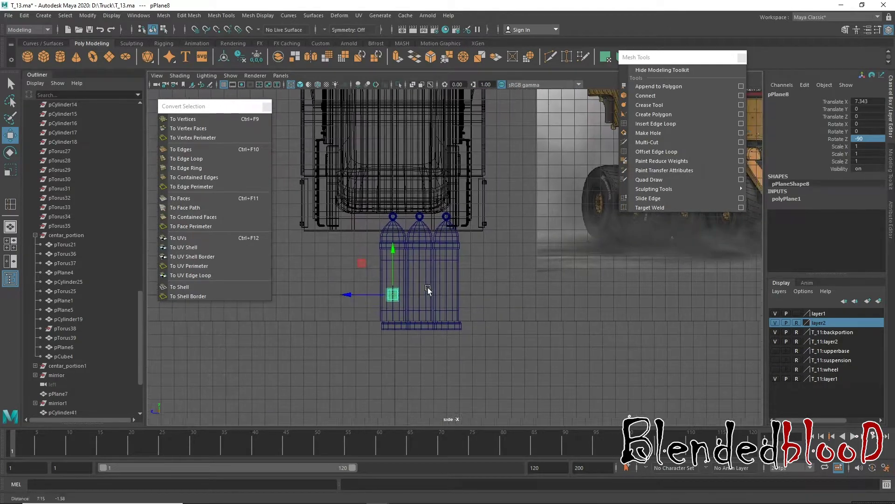
mouse_move(367, 298)
mouse_down()
mouse_move(389, 298)
mouse_move(546, 473)
mouse_move(525, 443)
mouse_up()
- Reduce the plane's width and height subdivisions to 1 for a single face
key(r)
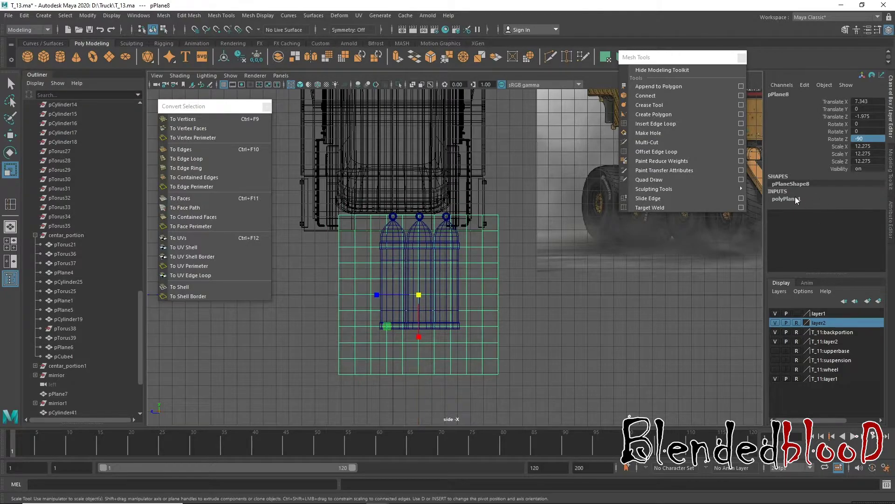
click(796, 198)
drag(824, 220, 829, 229)
middle_drag(594, 307, 538, 300)
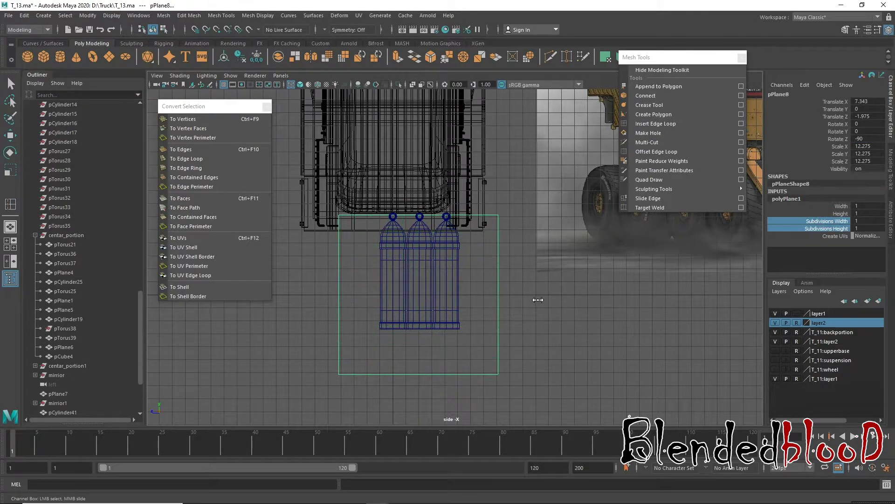
key(w)
mouse_move(435, 226)
mouse_down()
mouse_move(426, 256)
mouse_move(419, 235)
mouse_up()
key(ctrl+z)
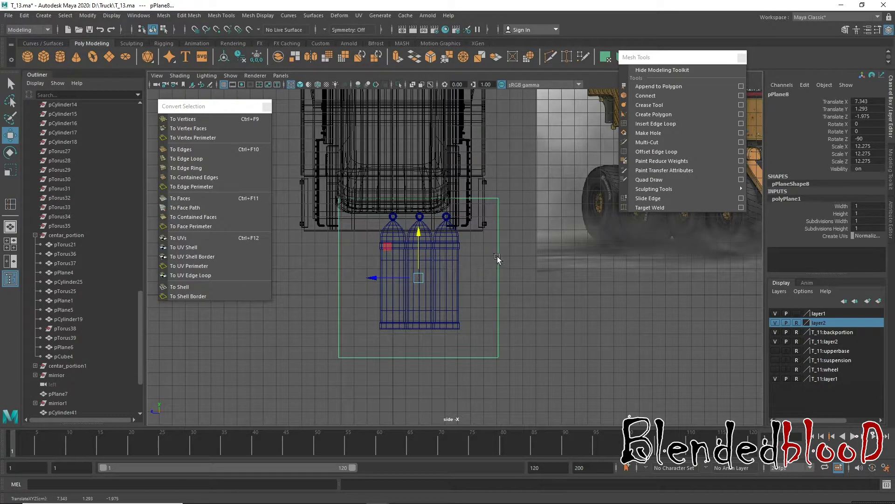
- Scale the plane narrower and slightly shorter to match the posts, then raise it slightly
key(r)
drag(371, 278, 388, 281)
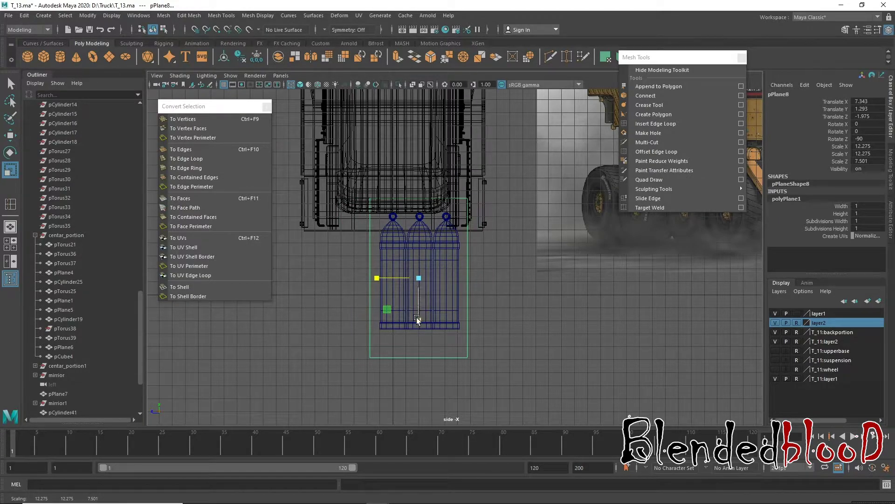
drag(417, 320, 420, 320)
key(w)
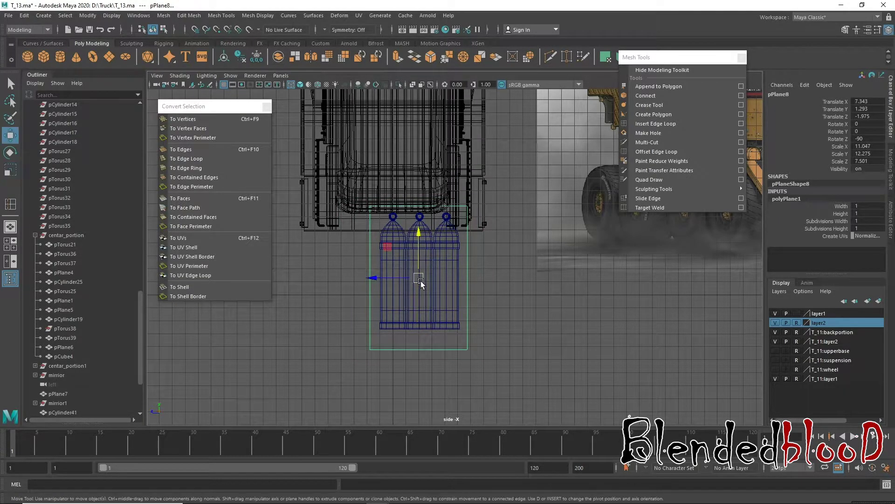
drag(419, 269, 420, 264)
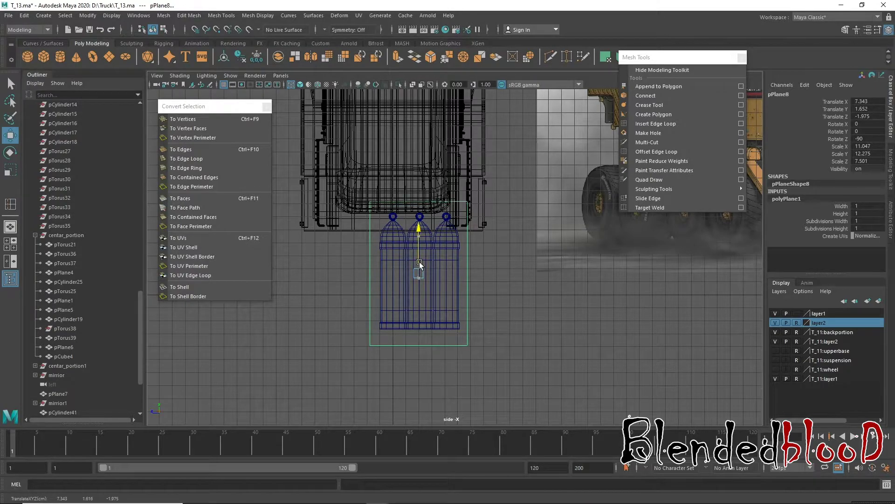
key(space)
key(space)
mouse_move(483, 264)
alt+mouse_down()
mouse_move(412, 235)
mouse_move(504, 230)
alt+mouse_up()
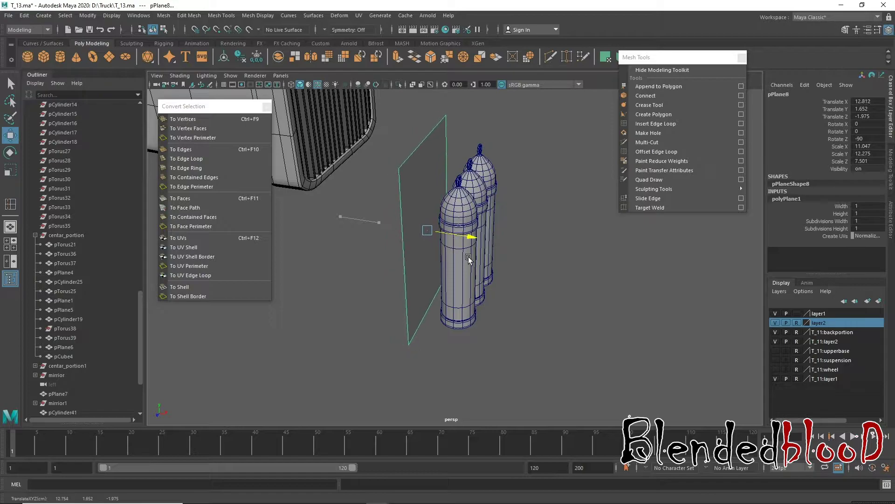
- Insert two edge loops near the bottom of pPlane8, just beneath the posts' bases
click(655, 124)
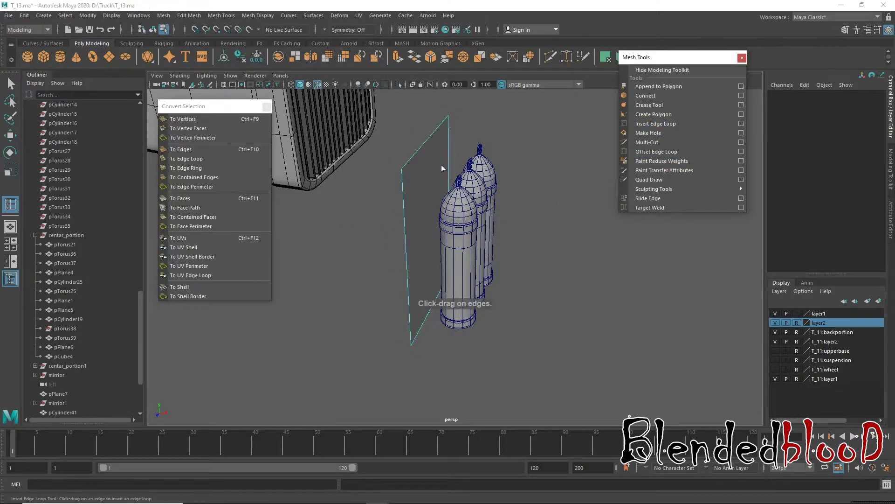
key(space)
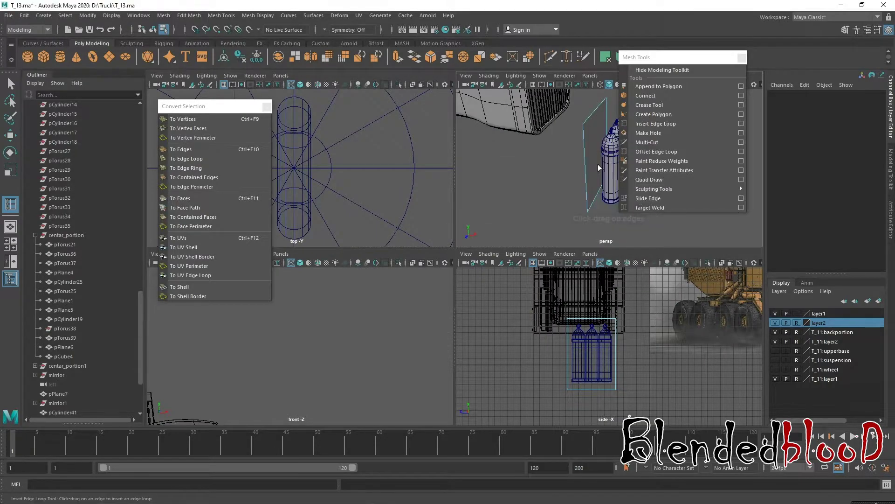
key(space)
key(space)
key(space)
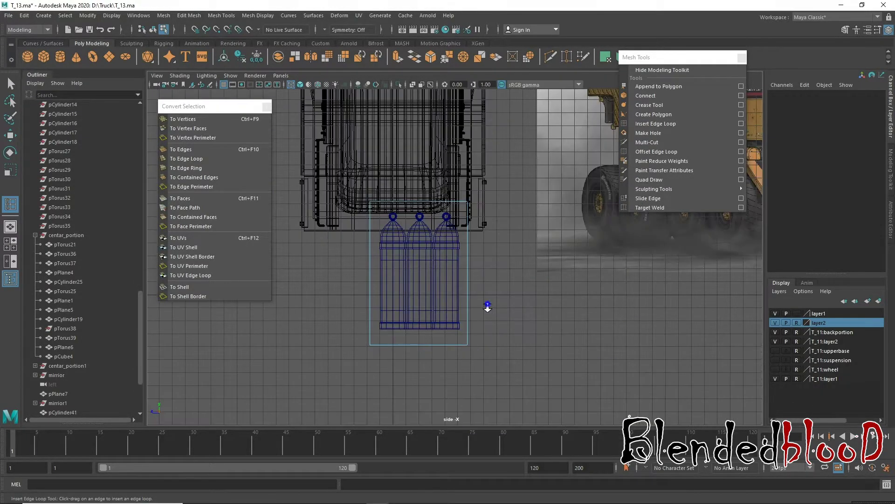
scroll(487, 307, up, 3)
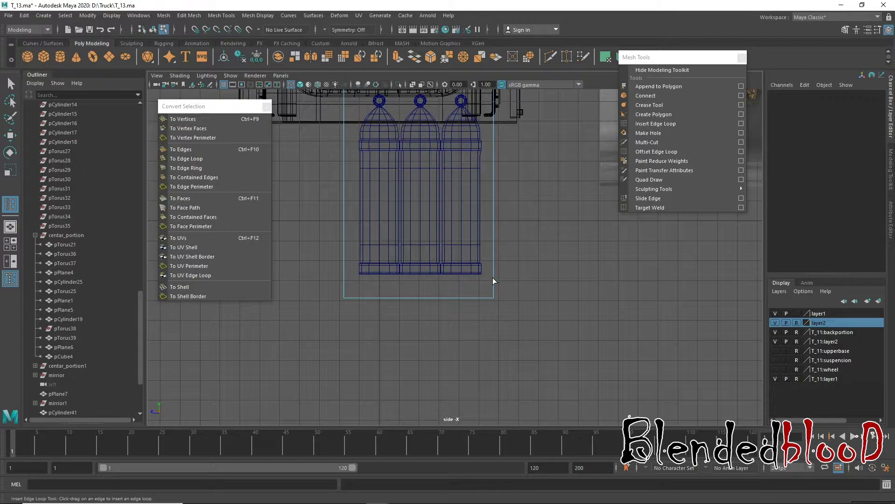
click(494, 279)
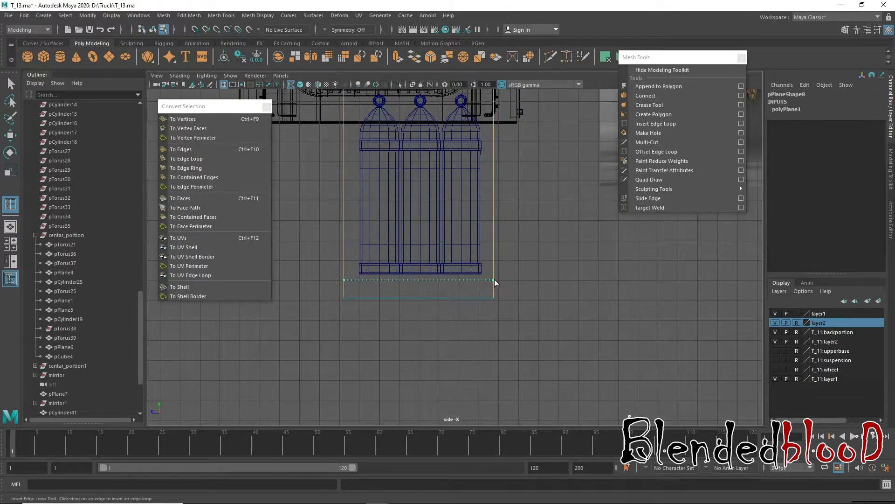
click(495, 279)
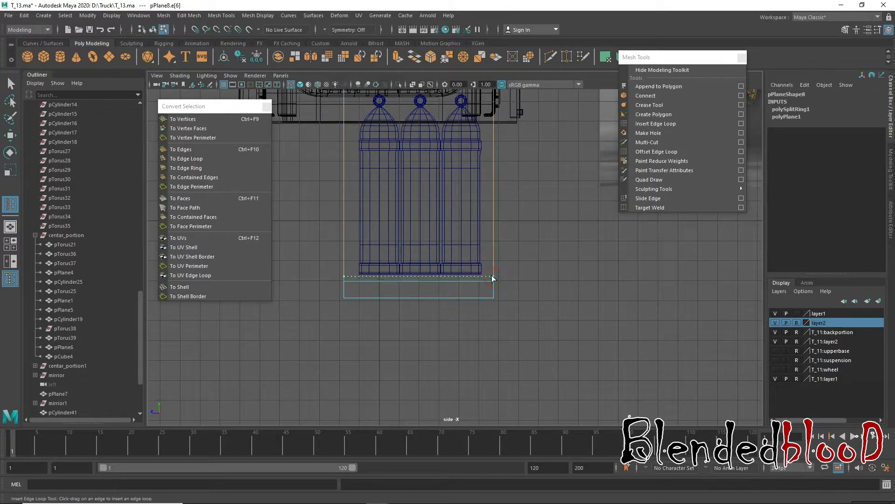
click(491, 273)
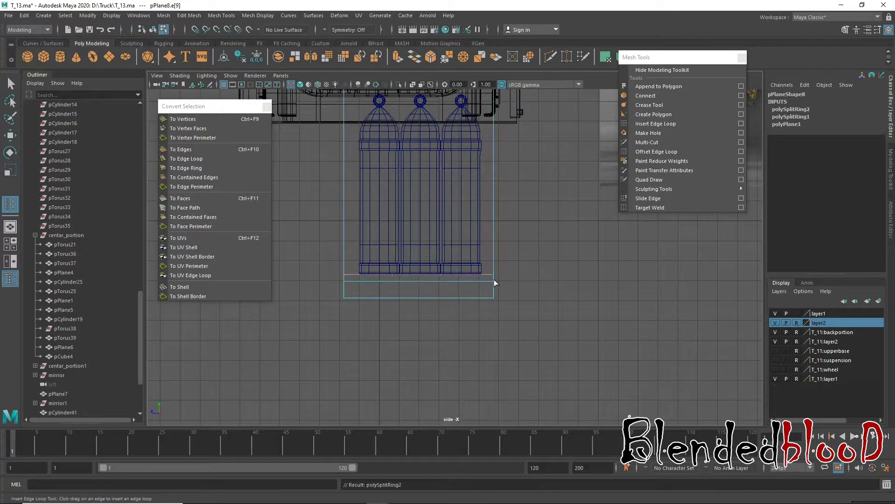
key(w)
scroll(476, 264, up, 3)
right_drag(492, 283, 491, 278)
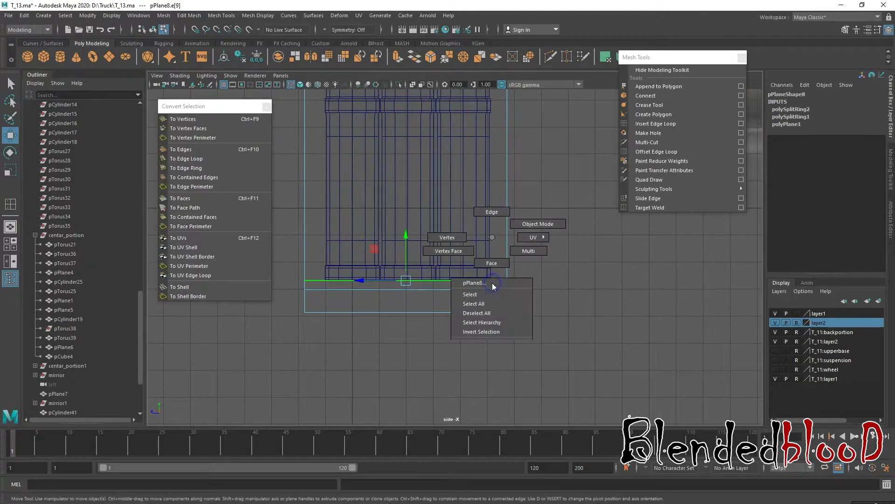
- Extrude the plane's bottom face strip and pull it out into a thick shelf
click(488, 287)
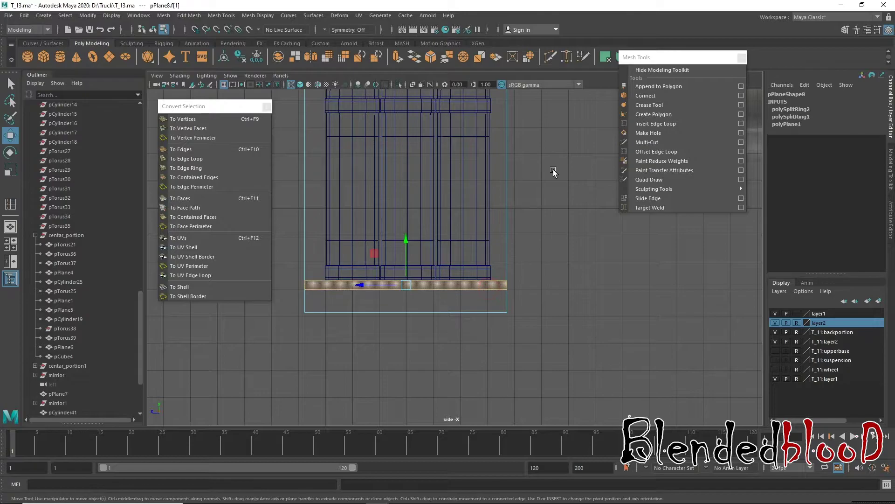
key(space)
key(space)
key(f)
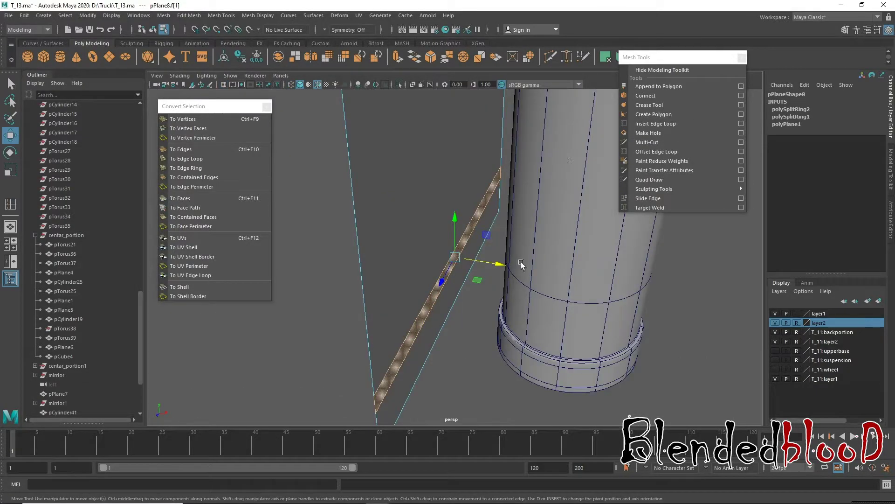
alt+drag(524, 266, 457, 215)
click(415, 61)
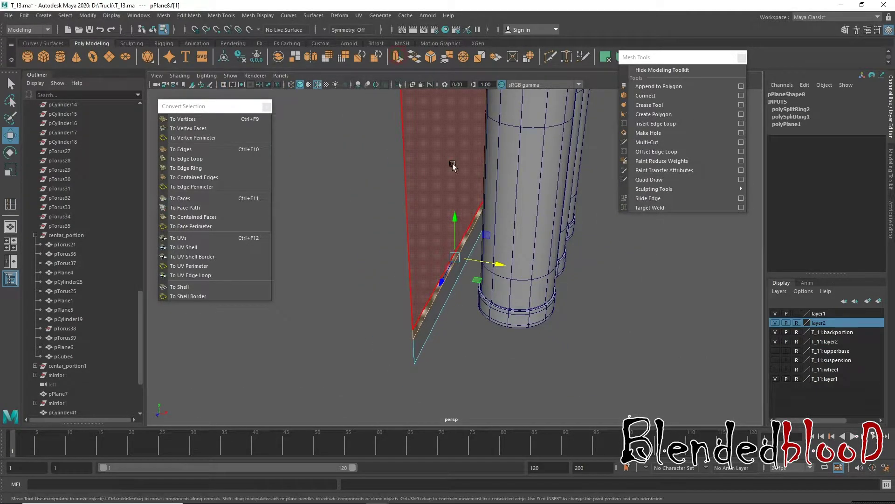
key(w)
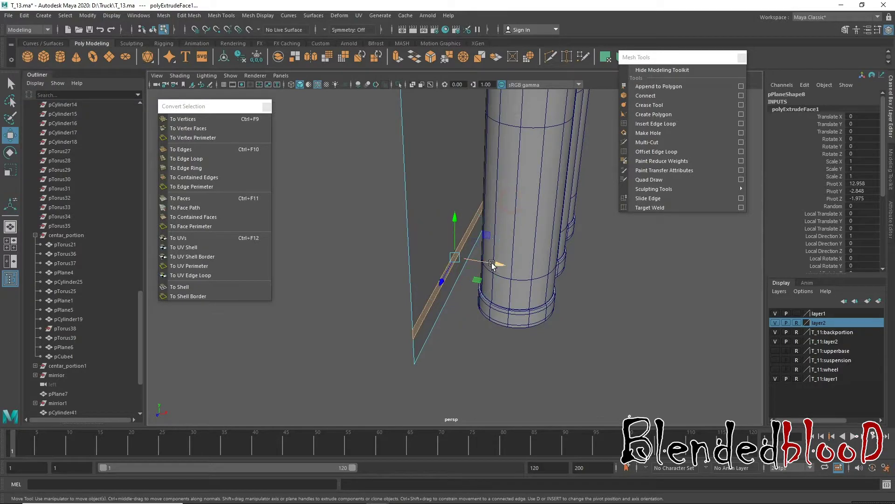
mouse_move(494, 263)
mouse_down()
mouse_move(554, 285)
mouse_move(562, 298)
mouse_move(524, 306)
mouse_up()
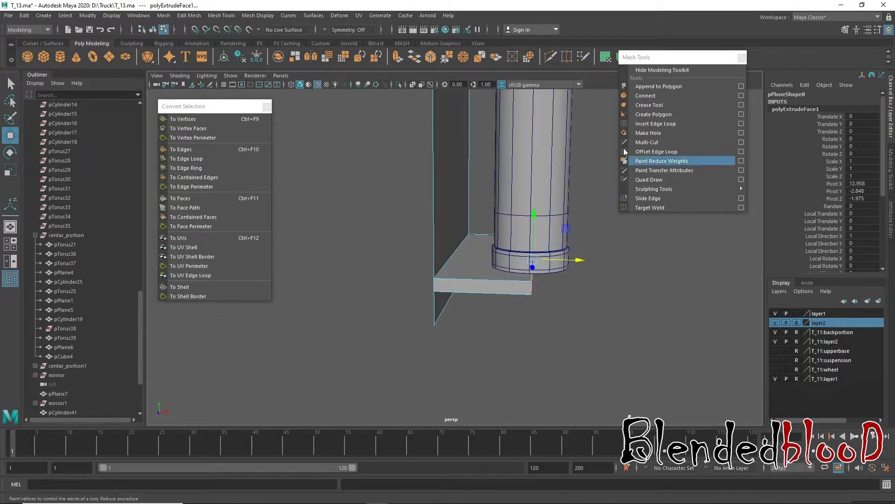
- Insert two edge loops across the extruded slab
click(655, 123)
click(528, 281)
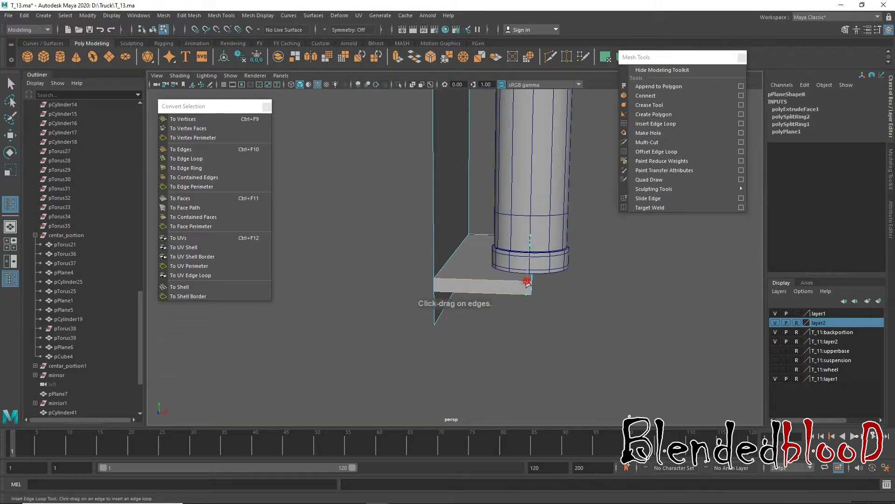
click(530, 286)
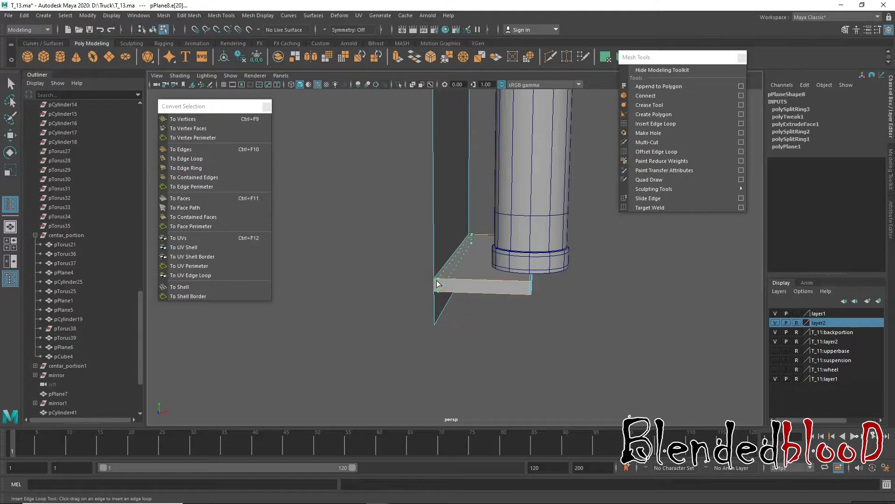
click(435, 280)
right_drag(429, 214, 430, 198)
- Extrude the plane's side edge loop and nudge it outward into a lip
key(w)
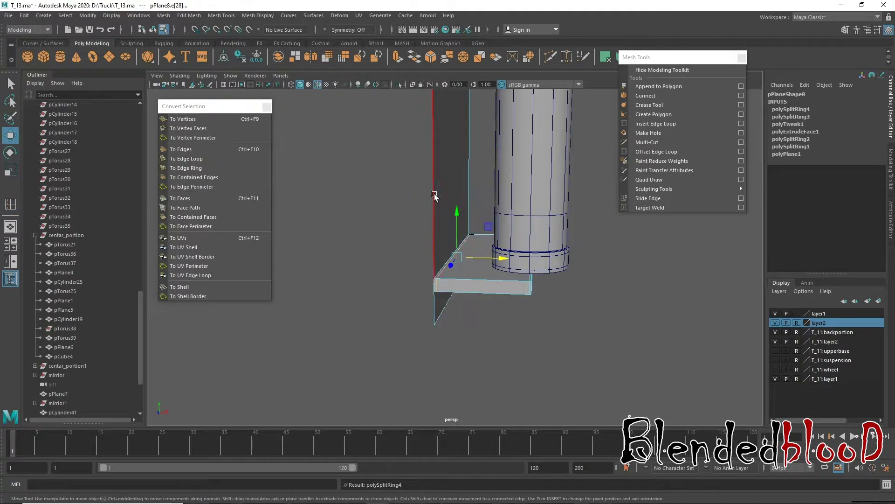
click(435, 196)
double_click(435, 196)
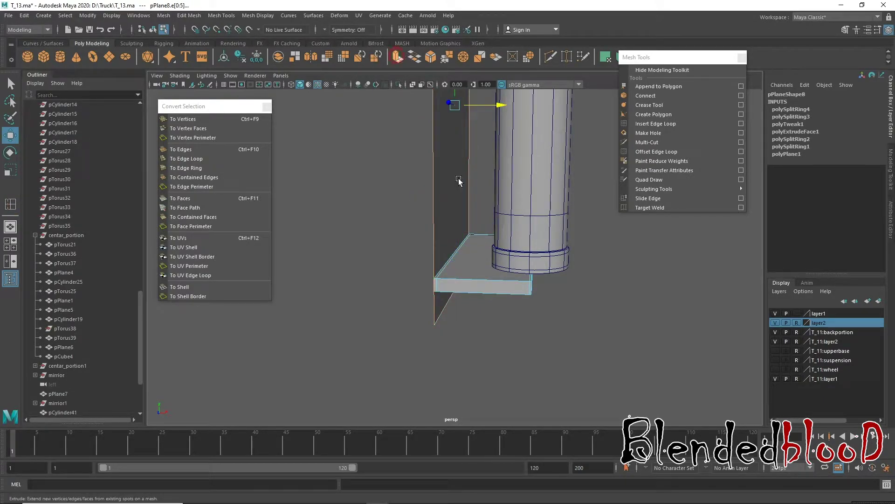
key(ctrl+e)
scroll(504, 135, down, 5)
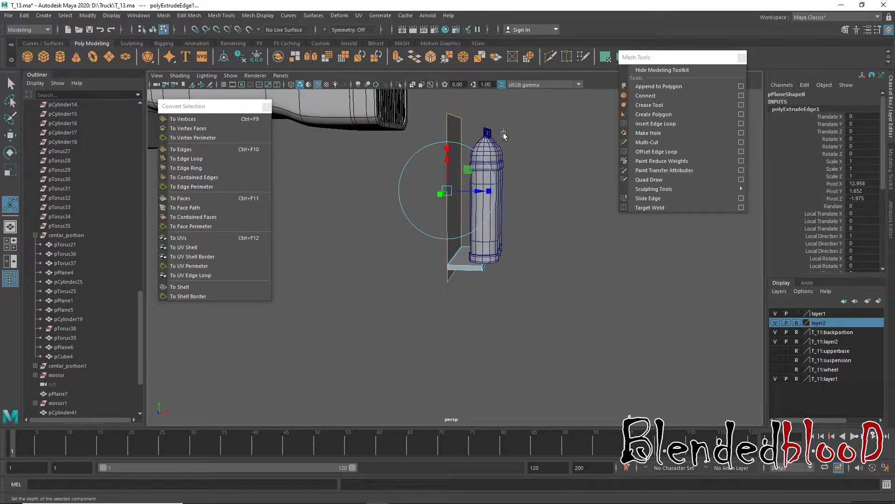
key(w)
drag(501, 201, 498, 198)
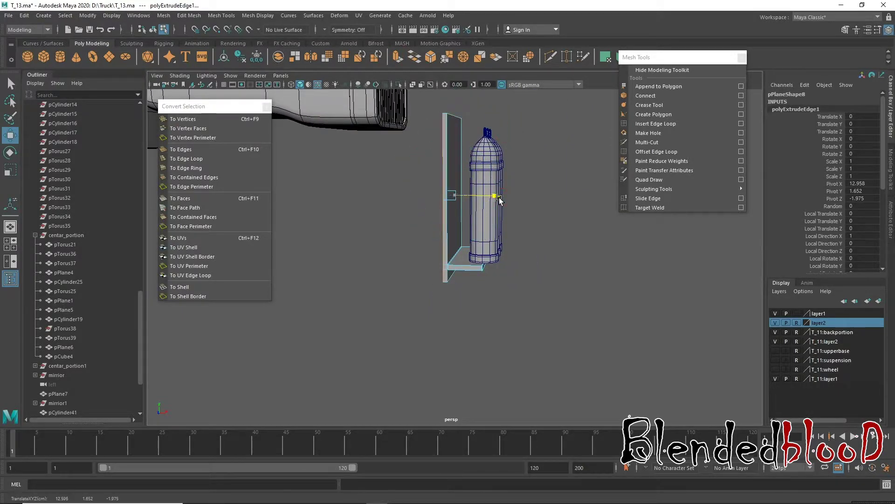
scroll(499, 233, up, 2)
scroll(494, 233, up, 2)
scroll(504, 261, up, 2)
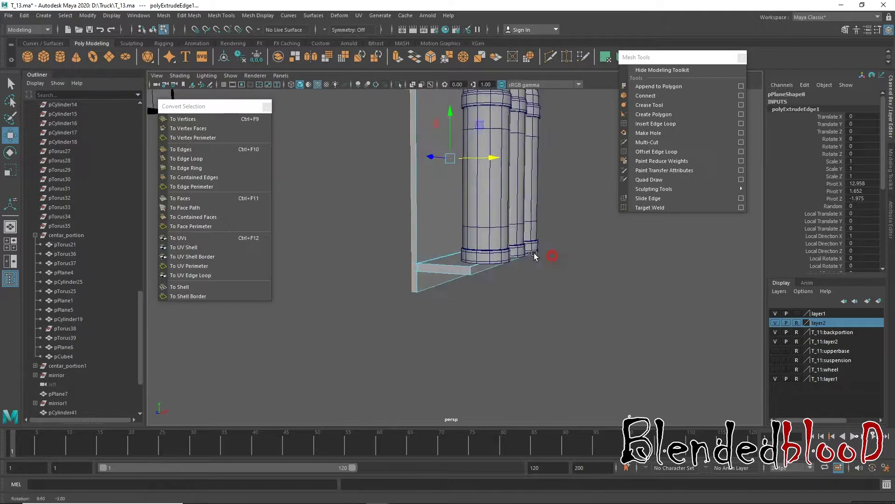
scroll(517, 297, up, 2)
- Reactivate Insert Edge Loop and orbit to the shelf's left side
click(648, 123)
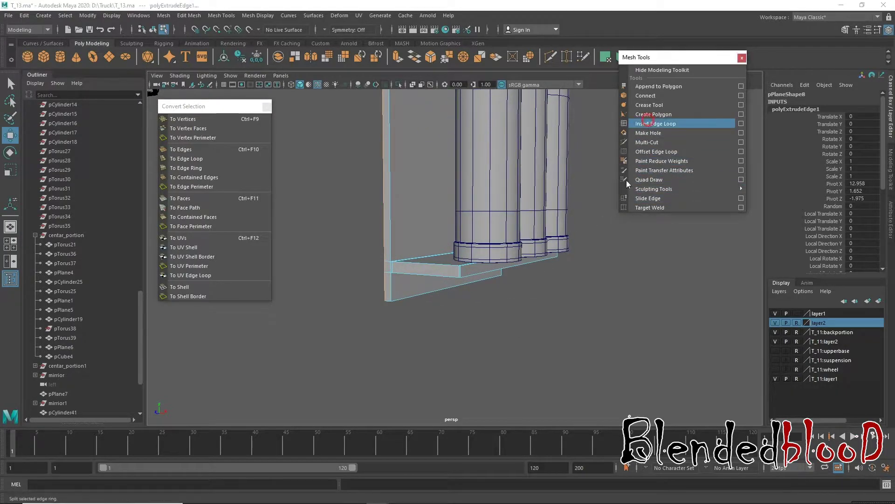
scroll(467, 300, up, 2)
mouse_move(468, 299)
alt+mouse_down()
mouse_move(449, 326)
mouse_move(482, 339)
alt+mouse_up()
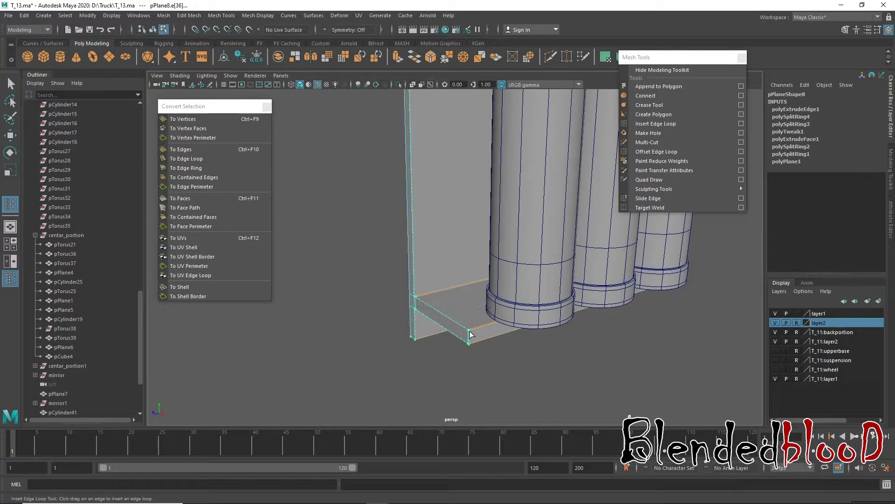
- Insert several edge loops across the shelf's top and underside
click(471, 334)
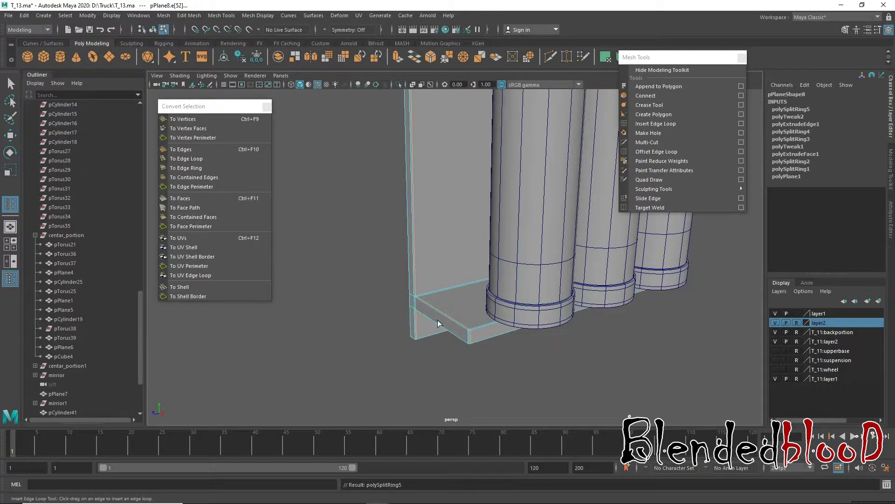
click(469, 334)
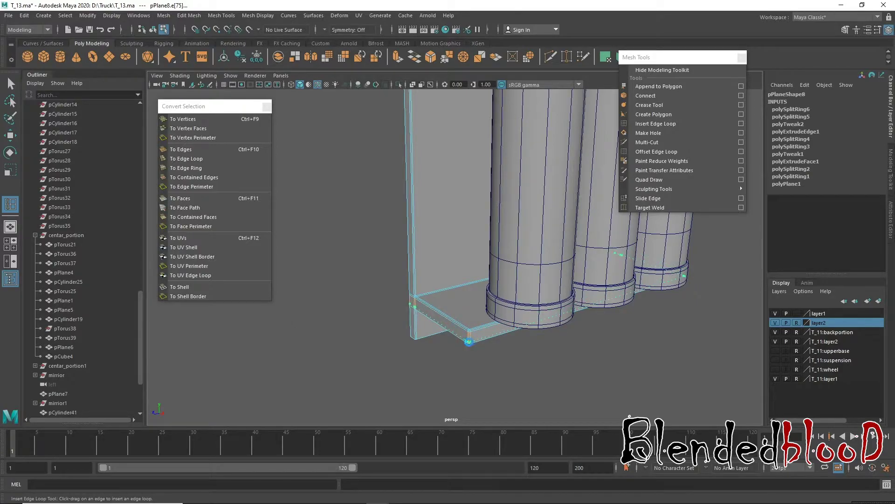
click(469, 341)
alt+drag(536, 344, 438, 297)
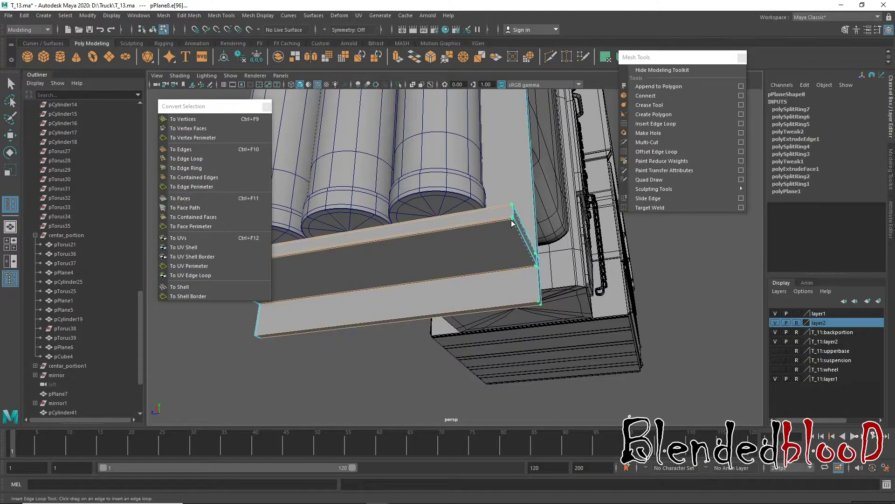
click(512, 224)
- Add edge loops along the lower board and the backing board's top and side edges
mouse_move(518, 245)
alt+mouse_down()
mouse_move(486, 301)
mouse_move(515, 300)
mouse_move(497, 322)
alt+mouse_up()
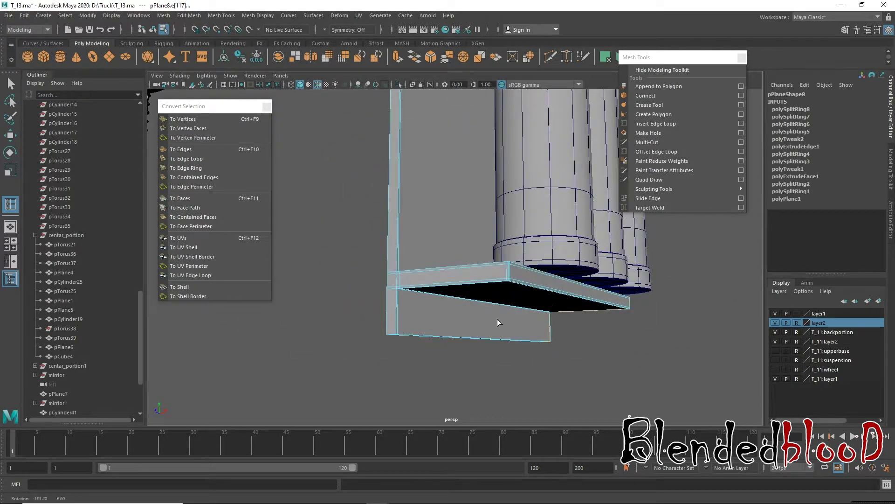
click(404, 278)
click(399, 329)
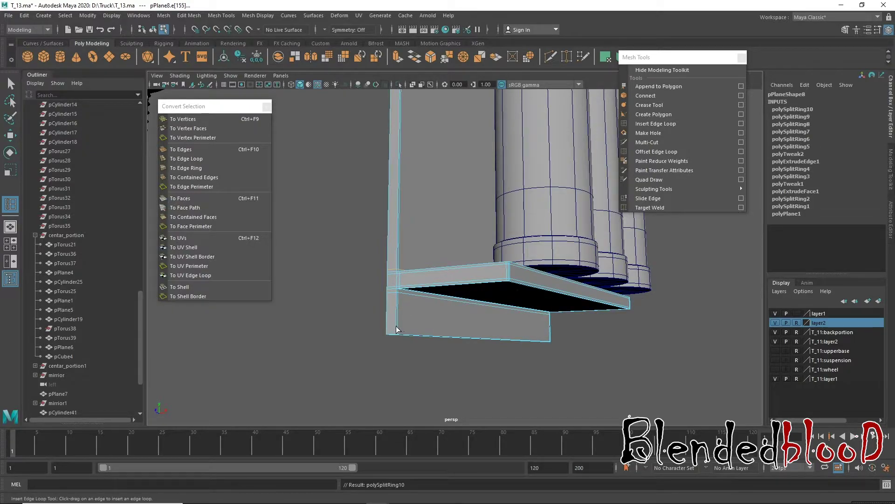
click(398, 334)
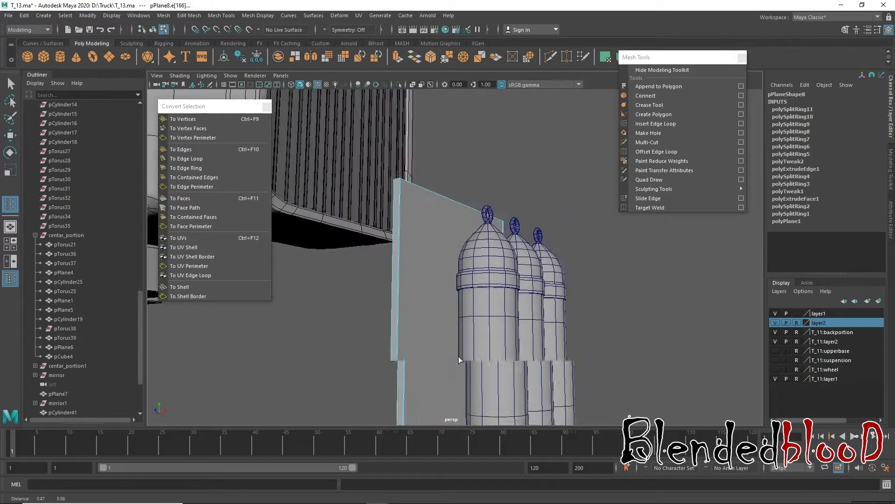
alt+drag(399, 333, 430, 361)
alt+right_drag(431, 361, 365, 273)
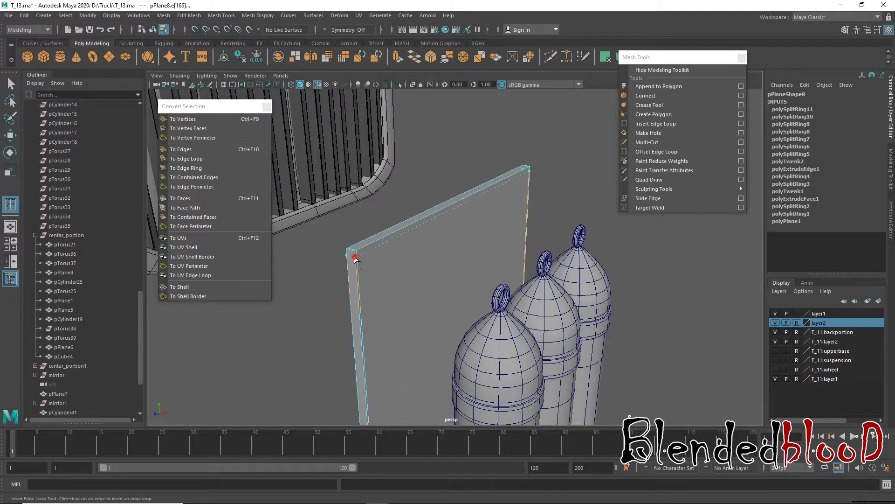
alt+drag(456, 258, 494, 259)
click(584, 236)
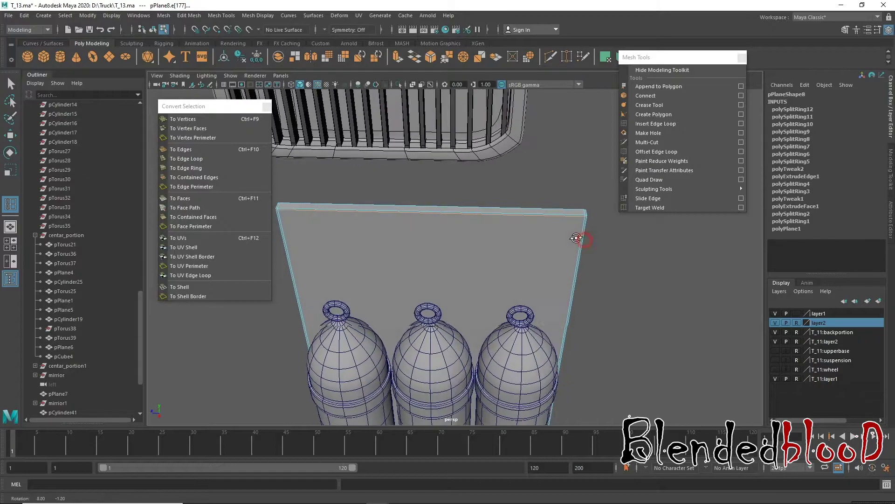
alt+drag(583, 236, 463, 265)
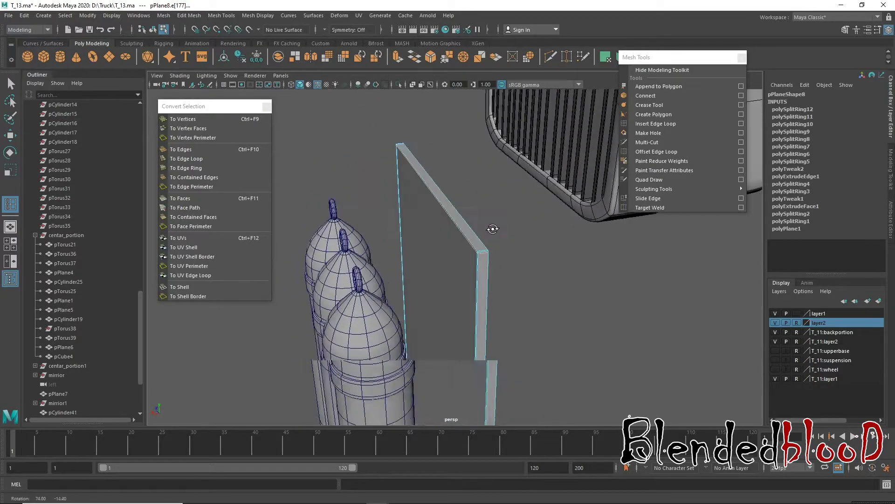
click(473, 258)
key(w)
mouse_move(458, 244)
alt+mouse_down()
mouse_move(556, 180)
mouse_move(367, 166)
mouse_move(507, 208)
alt+mouse_up()
right_drag(507, 209, 491, 279)
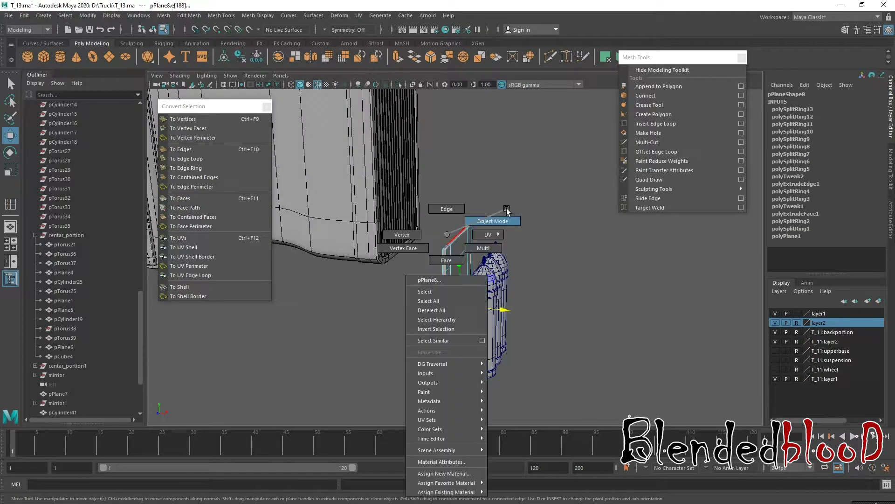
- Narrow the backing plate pPlane8 to Scale Z 6.67 to fit the tanks
click(491, 280)
mouse_move(491, 280)
alt+mouse_down()
mouse_move(515, 286)
mouse_move(533, 336)
alt+mouse_up()
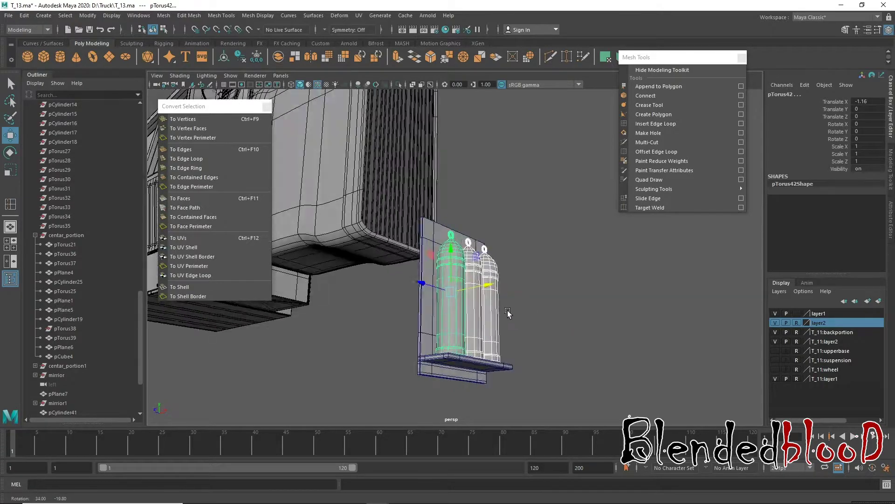
key(space)
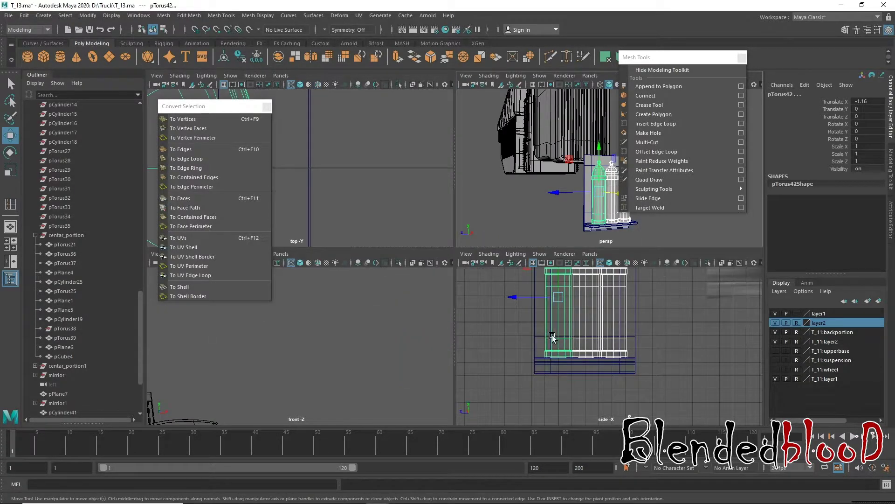
key(space)
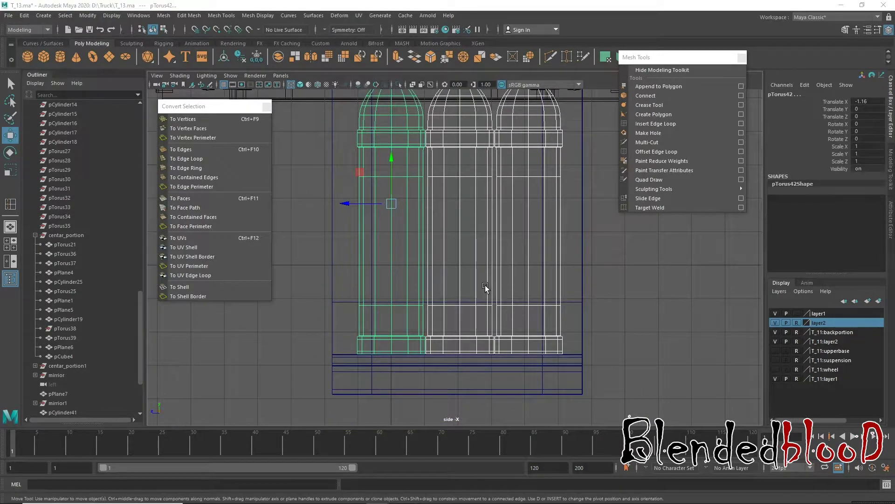
key(space)
key(space)
alt+drag(532, 245, 495, 269)
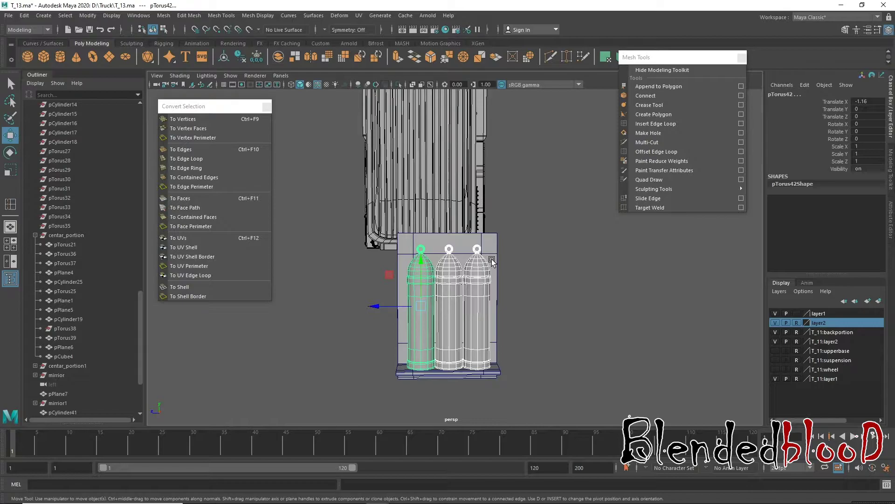
click(492, 268)
key(r)
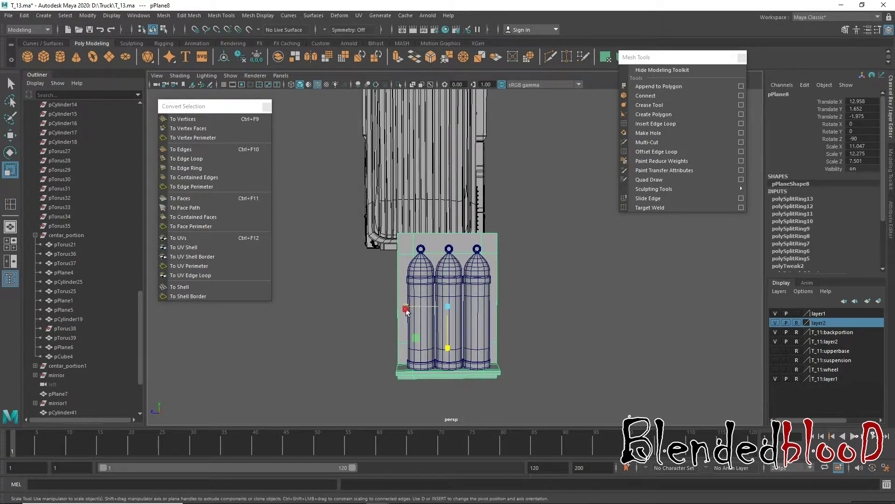
drag(406, 311, 406, 308)
key(w)
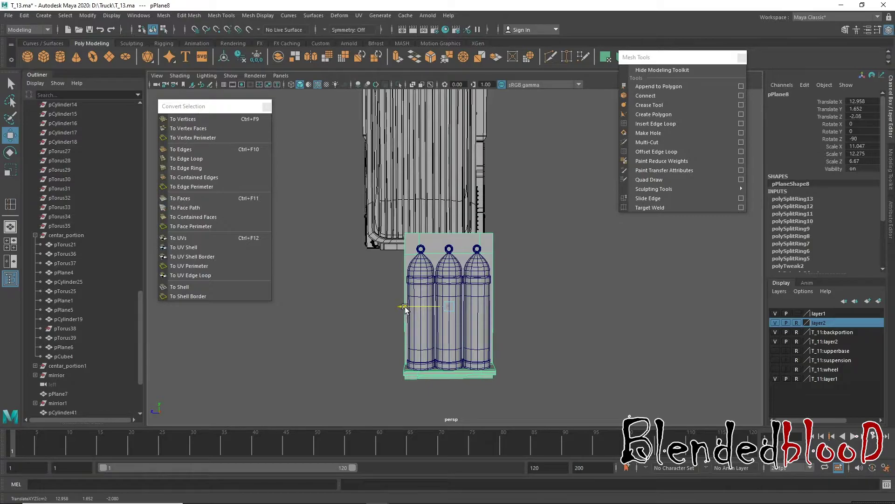
- Group the tank pieces and backing plate together as group1
click(449, 298)
alt+drag(449, 298, 442, 354)
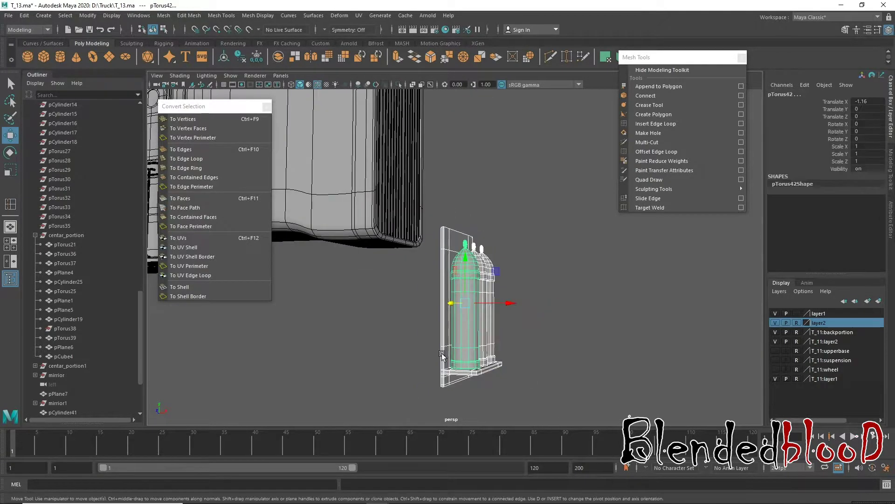
alt+drag(475, 267, 455, 299)
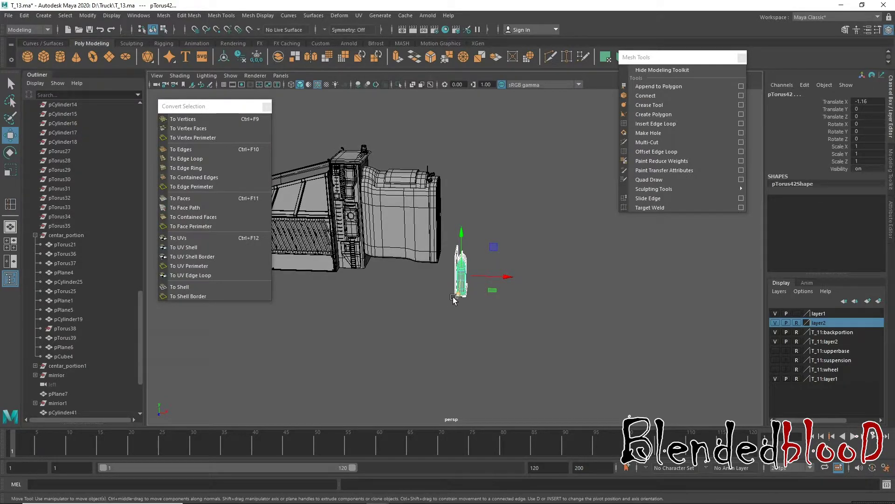
key(ctrl+g)
- Rename group1 to fire_ex and center its pivot
scroll(142, 362, down, 3)
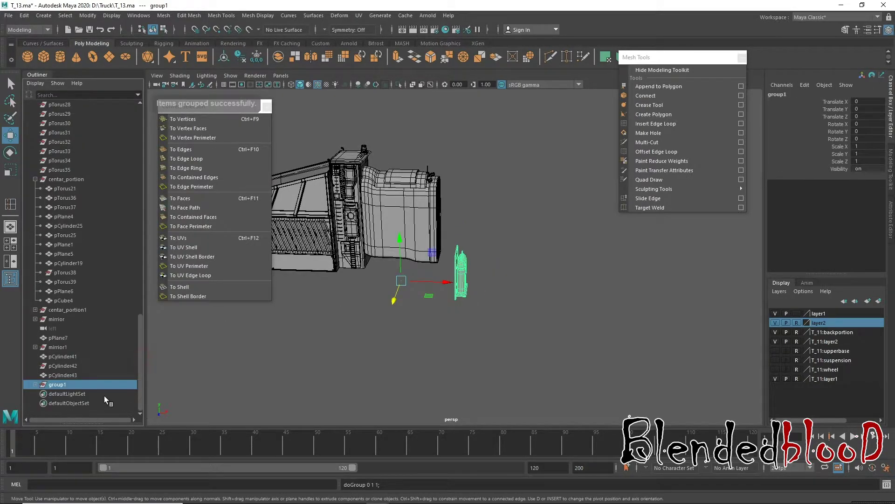
double_click(76, 384)
text(fire)
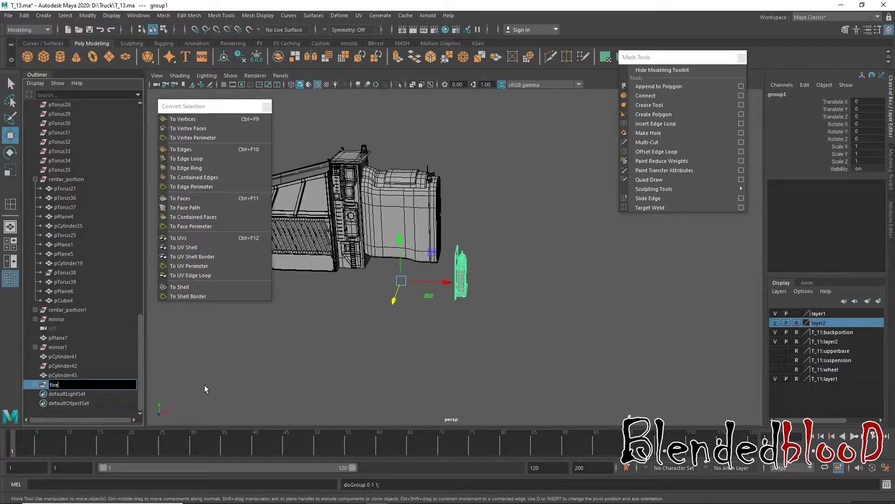
text(_ex)
click(213, 368)
click(65, 382)
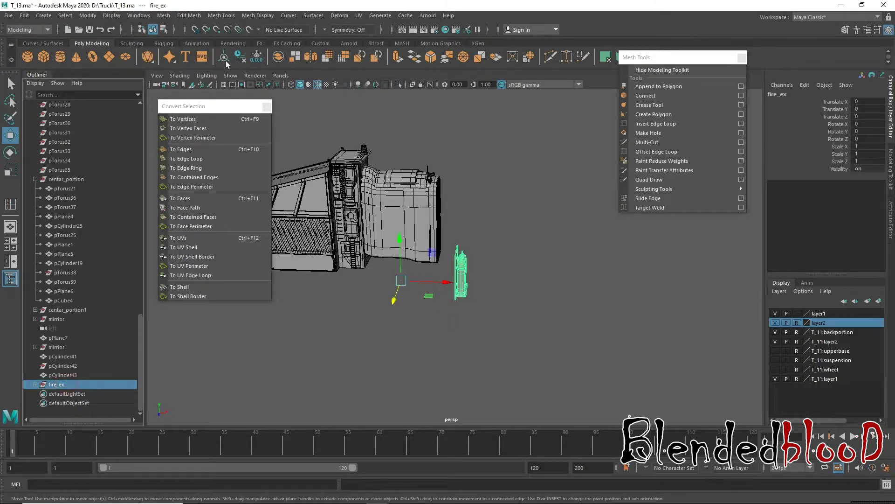
click(95, 18)
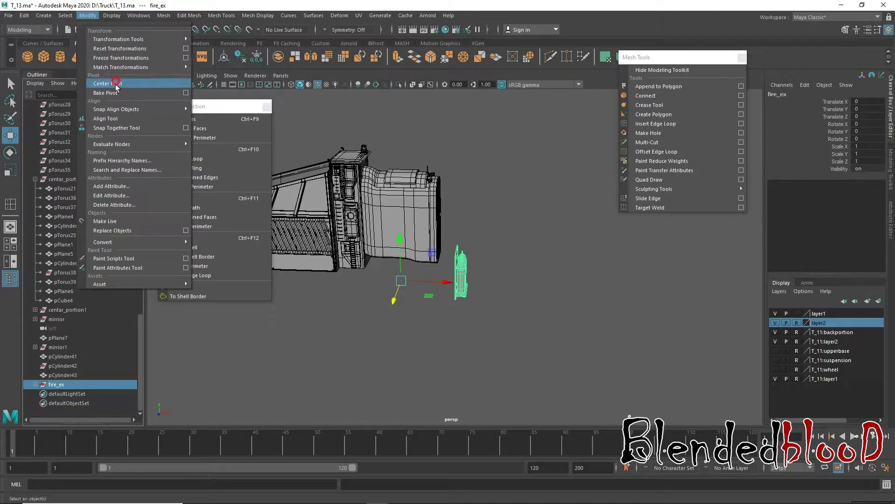
click(115, 80)
- Move fire_ex left and up onto the truck body and scale it to 0.272
middle_drag(431, 256, 358, 253)
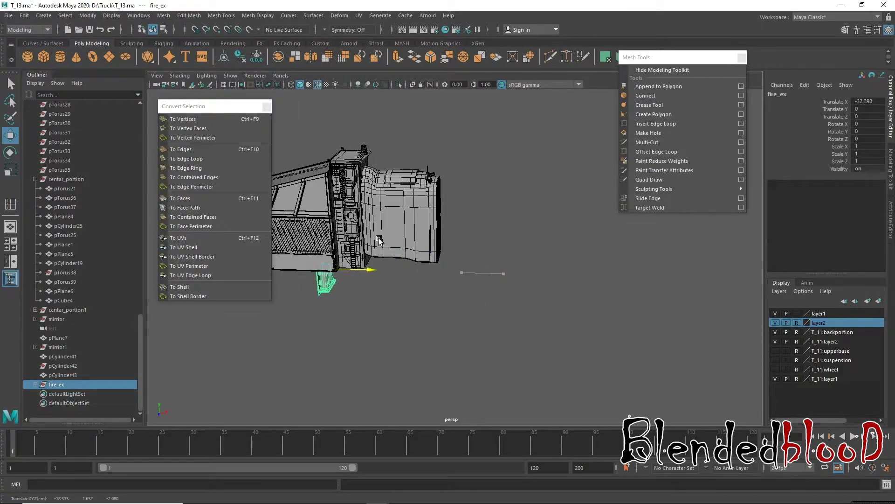
middle_drag(339, 209, 336, 197)
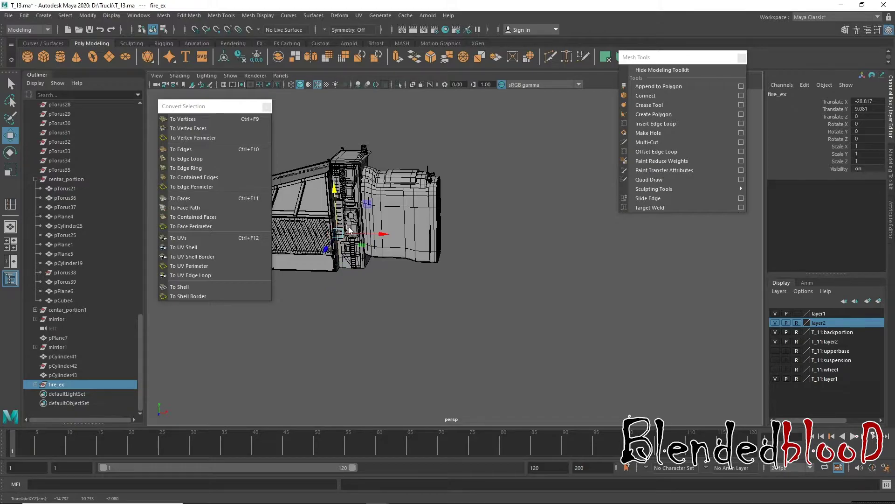
scroll(349, 229, up, 5)
scroll(350, 230, down, 4)
mouse_move(364, 238)
alt+mouse_down()
mouse_move(403, 265)
mouse_move(382, 284)
mouse_move(433, 295)
mouse_move(379, 264)
alt+mouse_up()
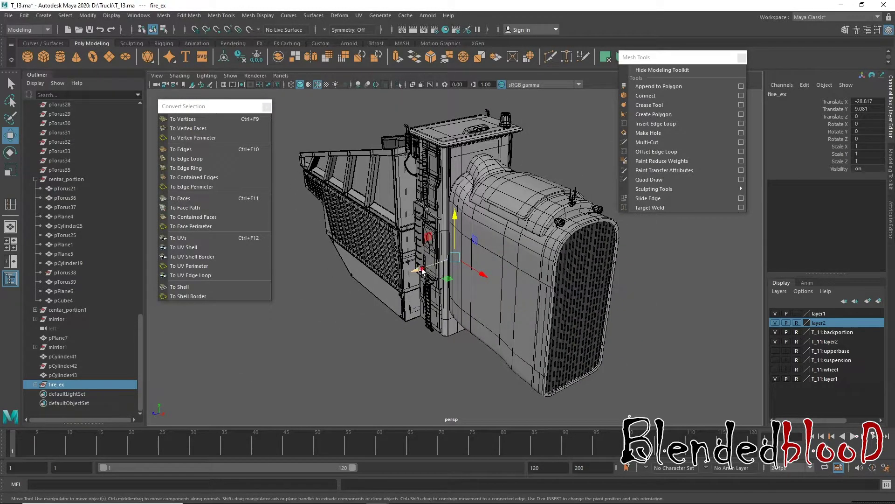
key(r)
key(w)
- Slide fire_ex along X and Z until it rests against the truck's side wall
mouse_move(438, 290)
mouse_down()
mouse_move(449, 299)
mouse_move(460, 182)
mouse_up()
scroll(447, 378, up, 5)
scroll(447, 378, up, 3)
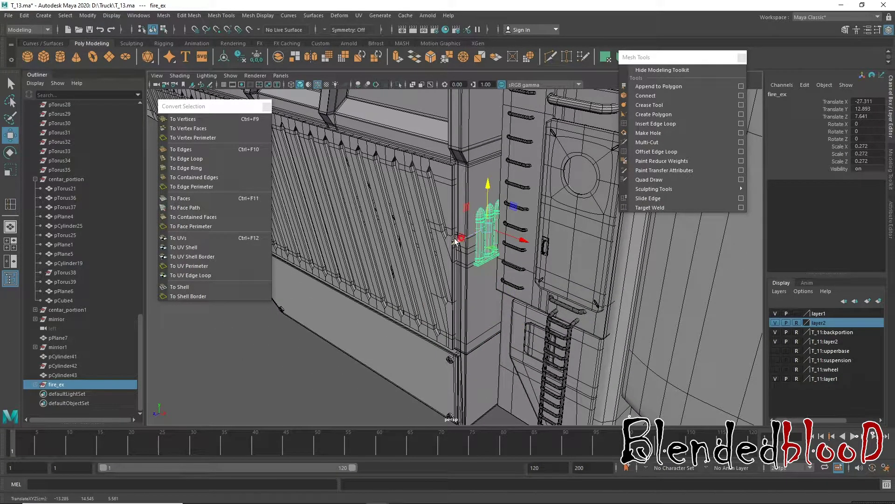
drag(455, 240, 456, 242)
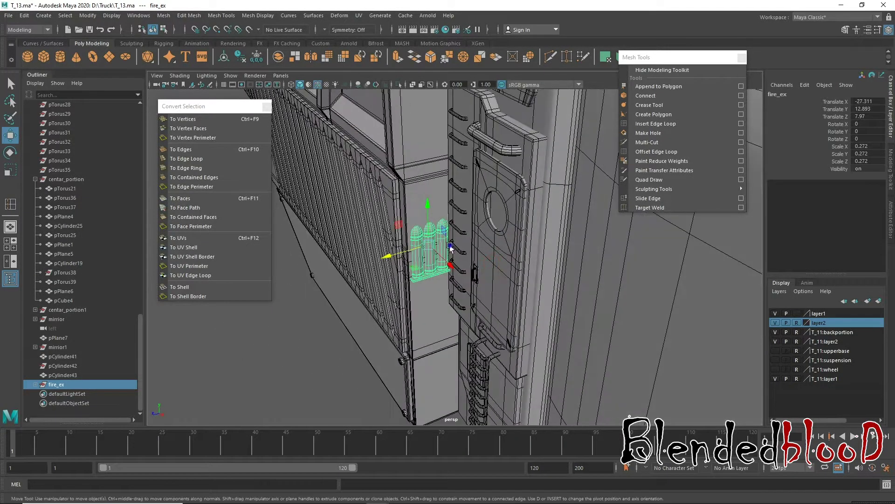
scroll(467, 267, up, 3)
drag(367, 246, 364, 247)
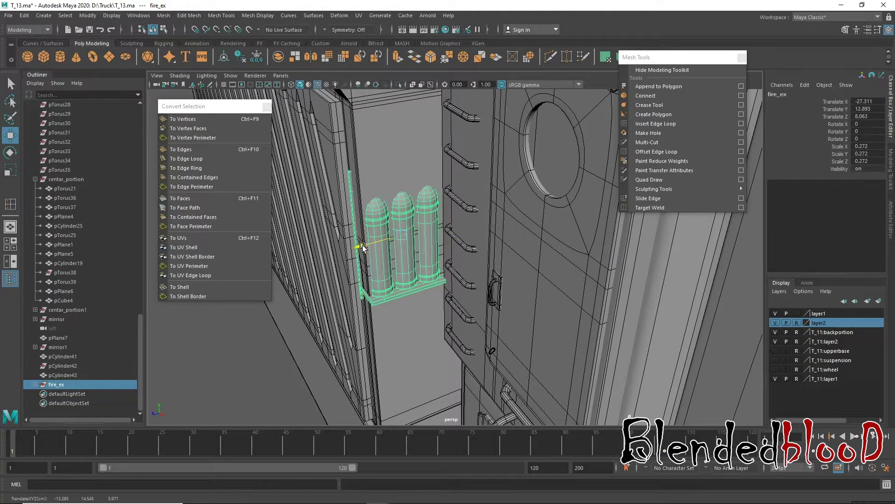
mouse_move(446, 308)
alt+mouse_down()
mouse_move(505, 304)
mouse_move(496, 293)
mouse_move(499, 320)
alt+mouse_up()
scroll(466, 279, up, 2)
scroll(501, 317, down, 3)
scroll(503, 312, down, 2)
scroll(506, 308, down, 2)
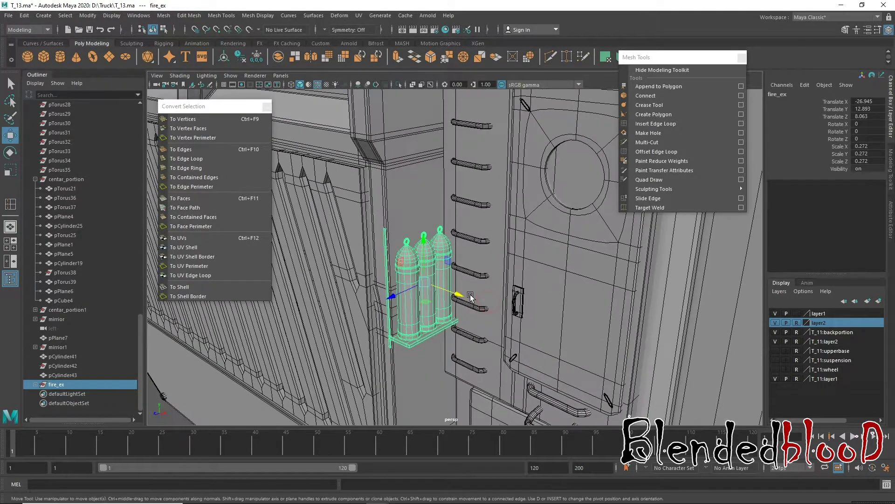
- Check fire_ex's position against the truck in the four-view layout
key(space)
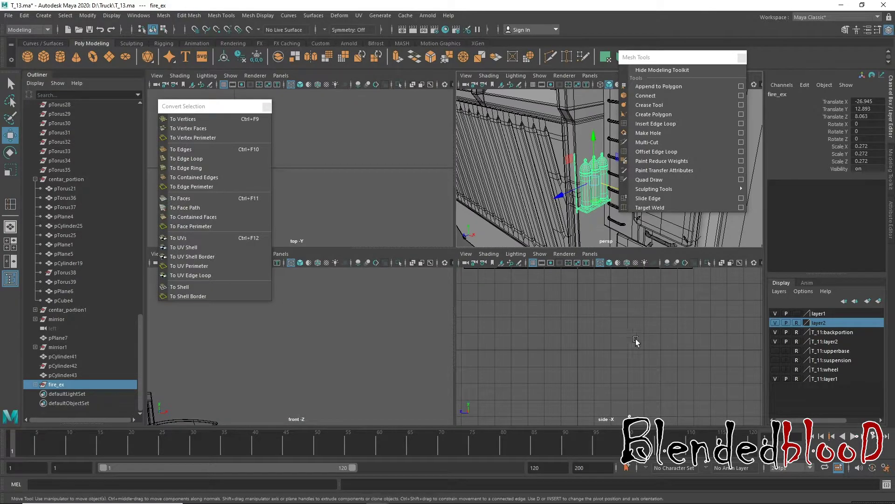
scroll(520, 325, down, 2)
scroll(520, 325, down, 2)
scroll(590, 399, down, 2)
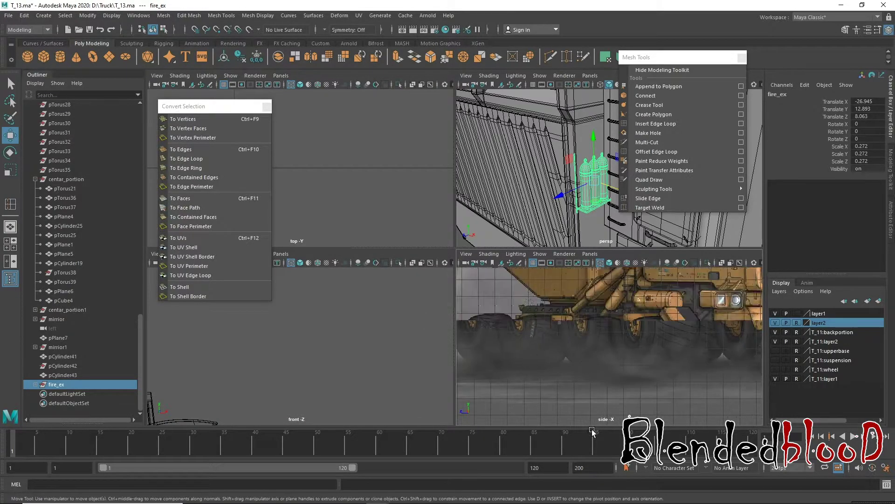
scroll(590, 399, down, 2)
scroll(590, 399, up, 3)
mouse_move(516, 181)
alt+mouse_down()
mouse_move(529, 210)
mouse_move(531, 125)
mouse_move(533, 142)
alt+mouse_up()
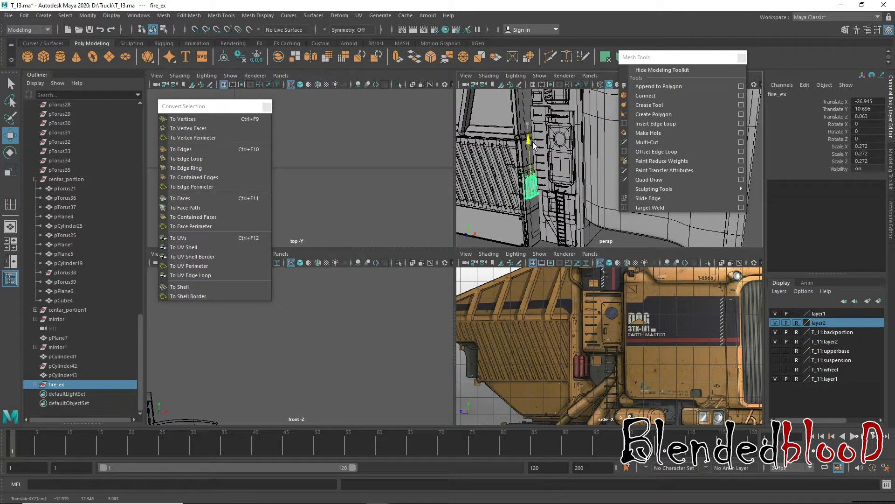
- Lower fire_ex and shift it along Z to Translate Y 10.696, Z 8.133
key(space)
alt+drag(534, 144, 422, 245)
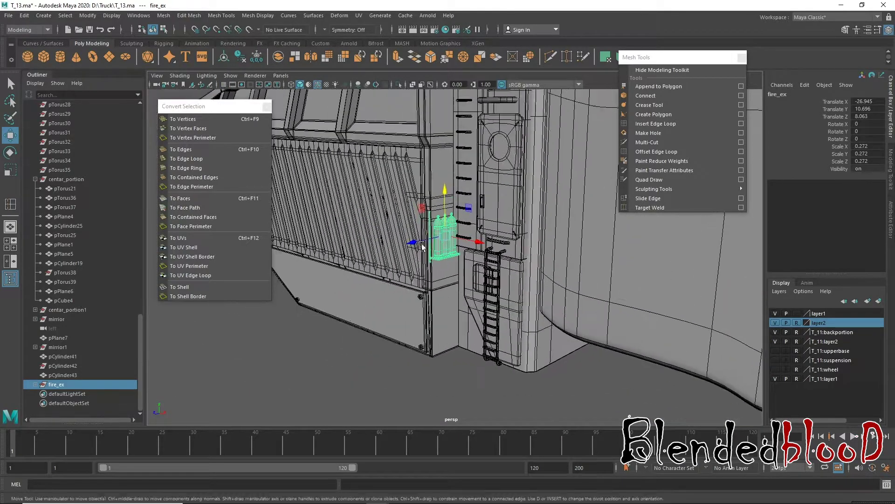
scroll(422, 245, up, 8)
mouse_move(443, 275)
alt+mouse_down()
mouse_move(457, 288)
mouse_move(401, 256)
alt+mouse_up()
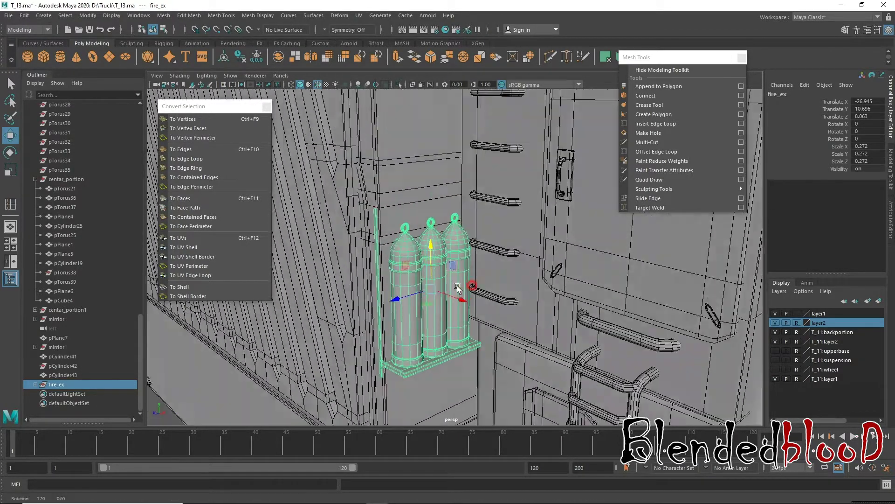
alt+right_drag(401, 256, 377, 310)
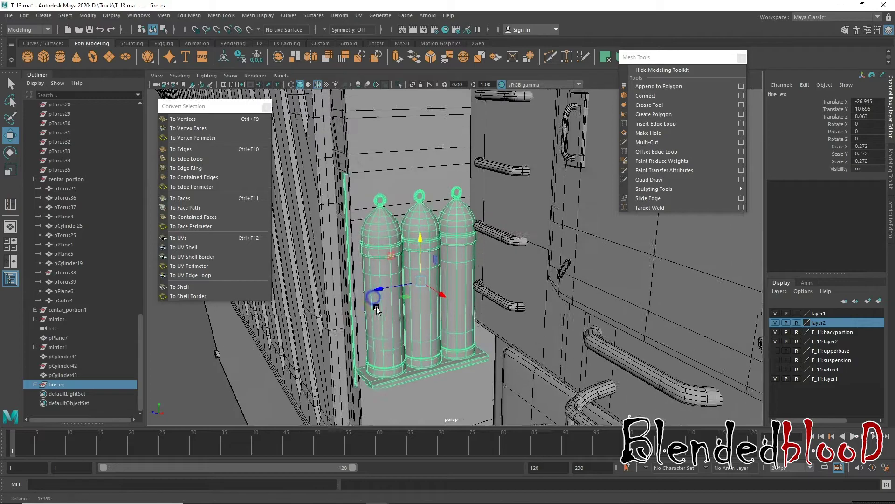
mouse_move(379, 290)
mouse_down()
mouse_move(372, 289)
mouse_move(379, 294)
mouse_move(471, 264)
mouse_move(445, 223)
mouse_up()
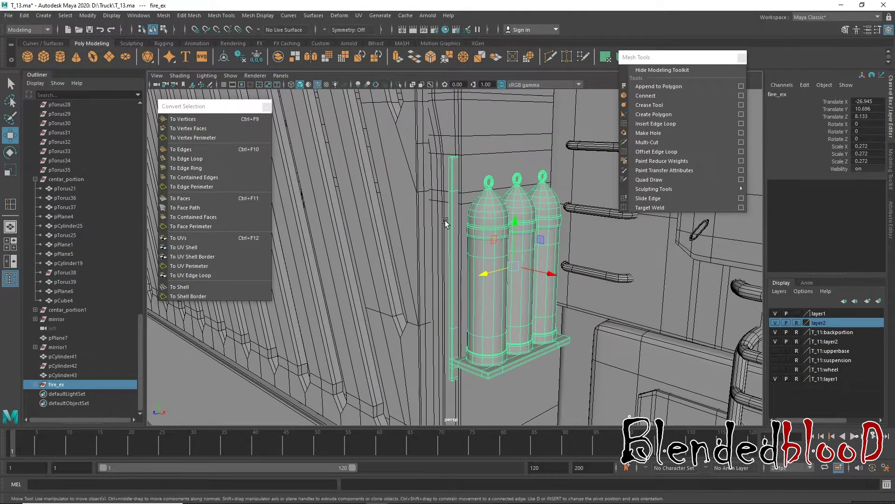
right_drag(451, 191, 417, 189)
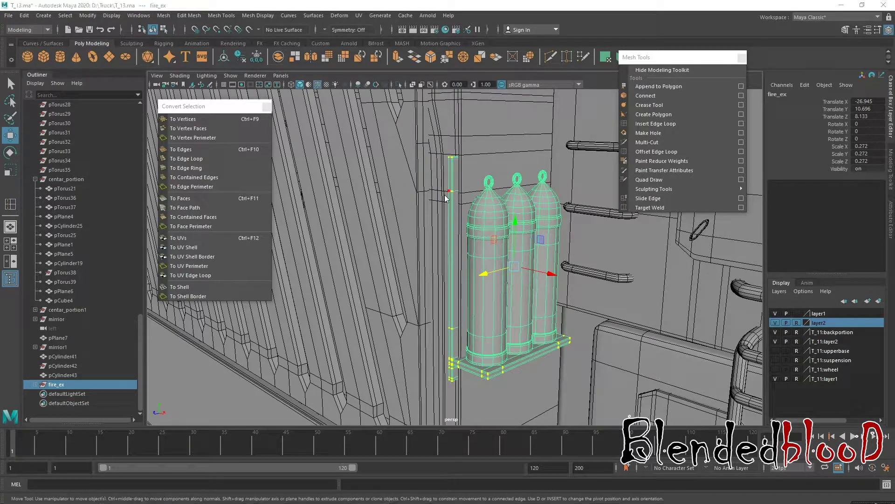
key(space)
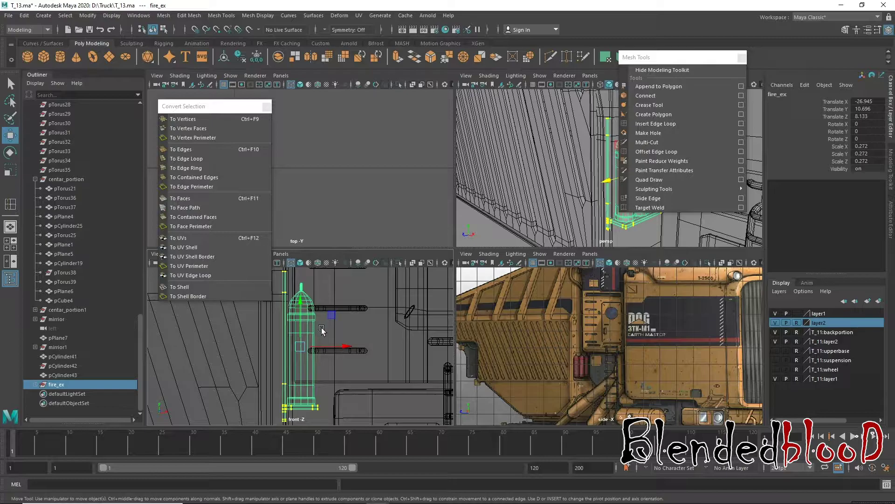
- Select the backing plate's lower vertices and move them along X to fit the tanks
scroll(321, 329, down, 2)
scroll(305, 295, down, 2)
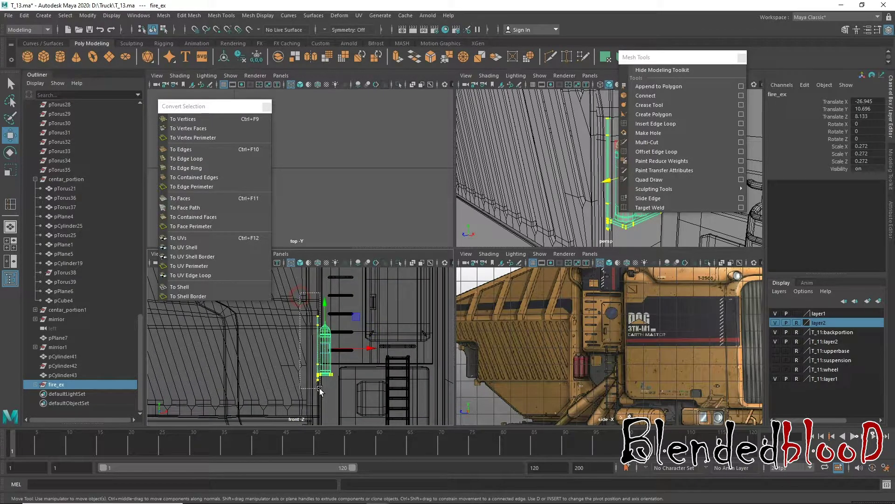
drag(319, 388, 320, 388)
key(space)
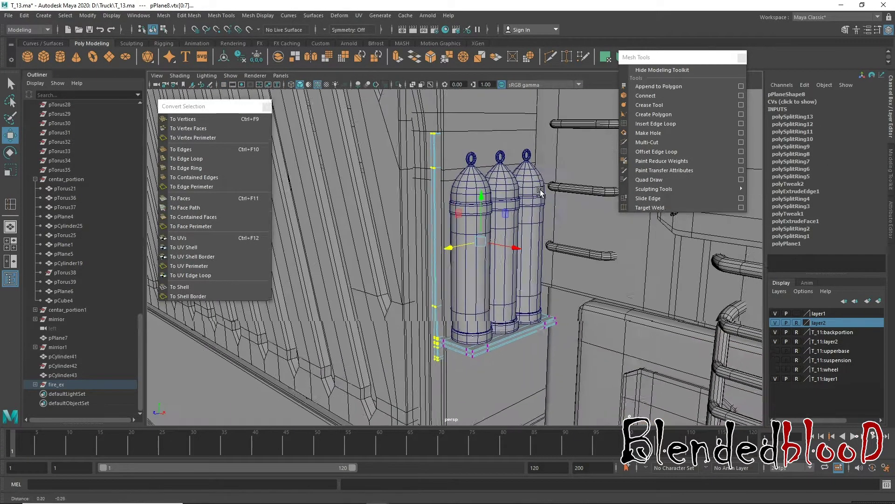
key(space)
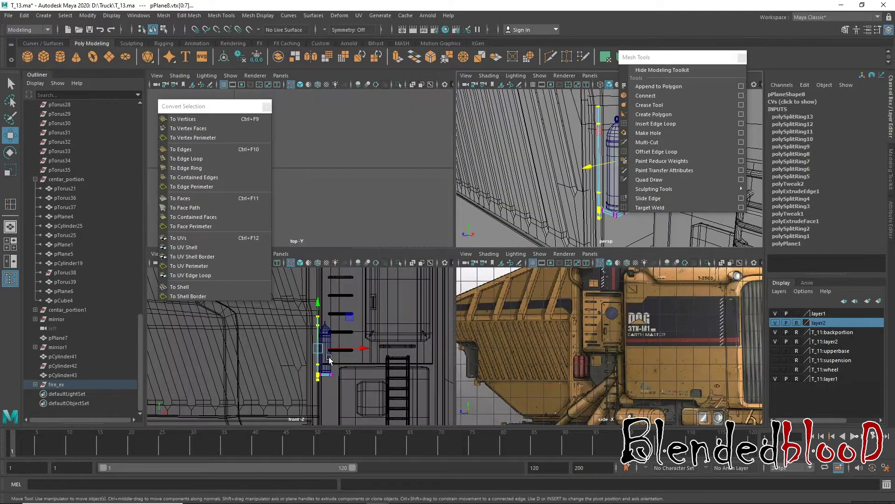
key(space)
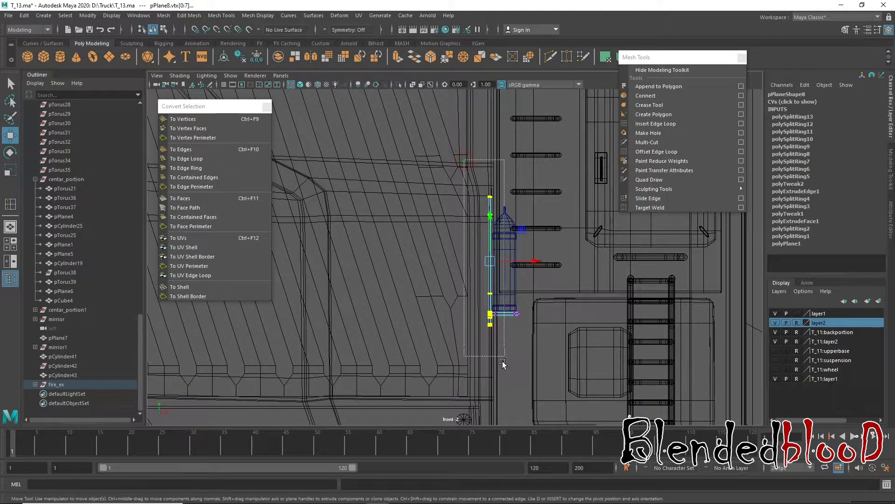
key(space)
key(space)
scroll(535, 227, up, 1)
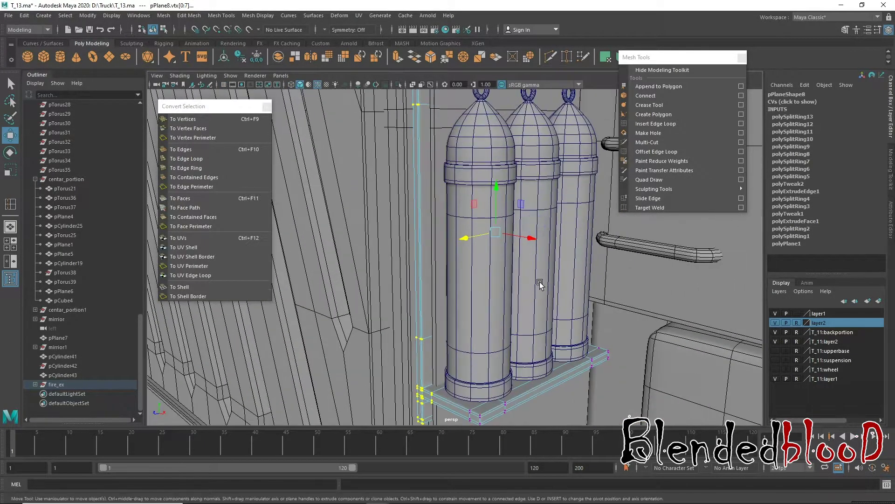
scroll(527, 243, up, 1)
scroll(519, 259, up, 1)
drag(515, 245, 532, 256)
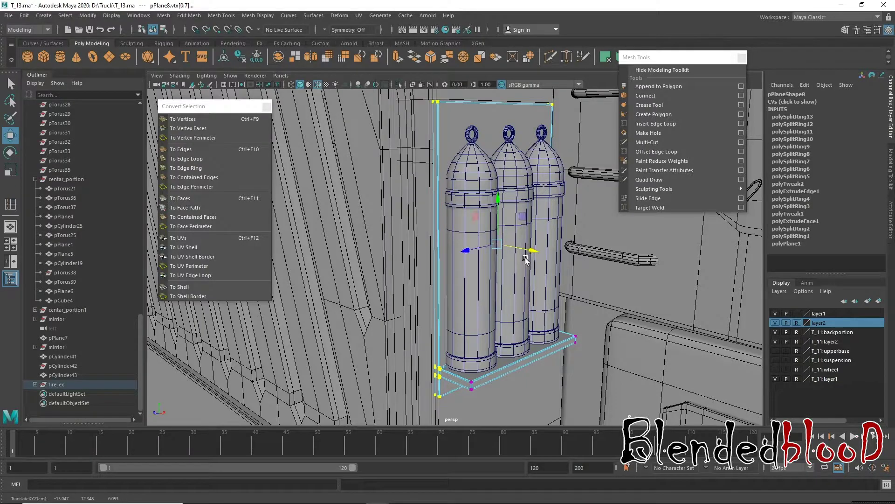
- Return the plate to object mode, preview it smoothed, and select the left and middle cylinders
right_drag(480, 116, 479, 115)
key(3)
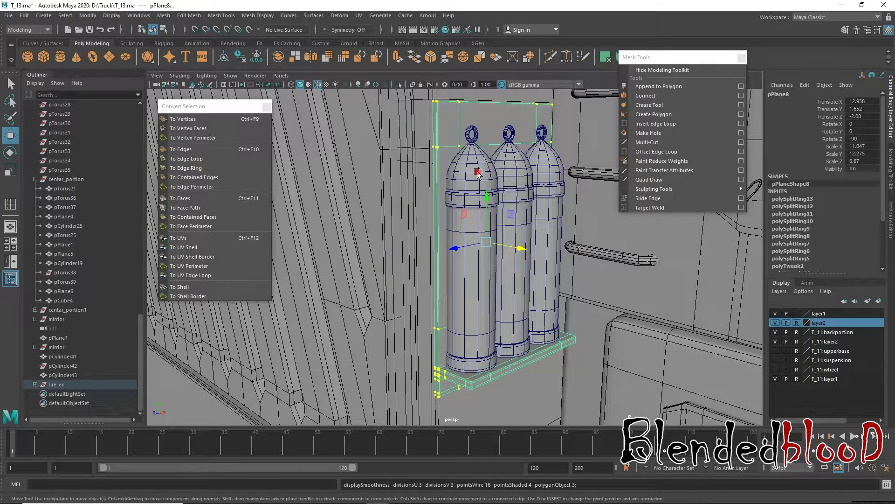
click(477, 174)
click(516, 180)
- Select the right cylinder, then the whole gas-cylinder group
click(540, 210)
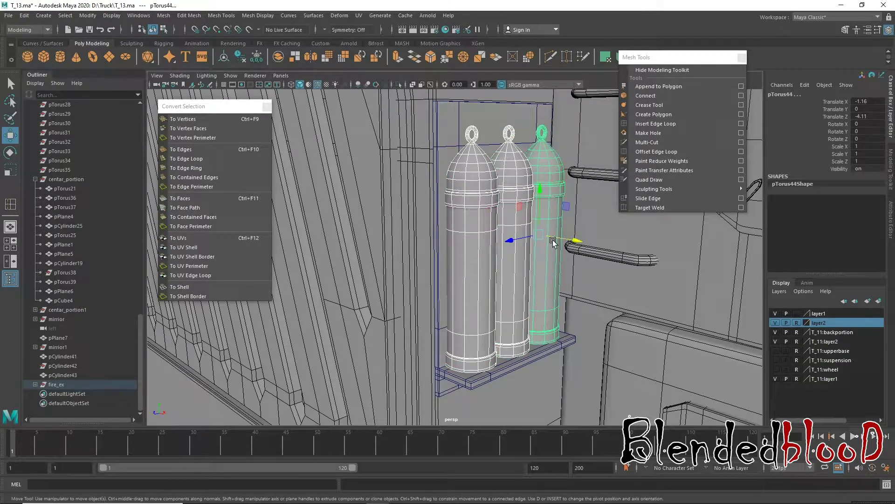
mouse_move(541, 210)
alt+mouse_down()
mouse_move(510, 304)
mouse_move(550, 250)
mouse_move(562, 254)
alt+mouse_up()
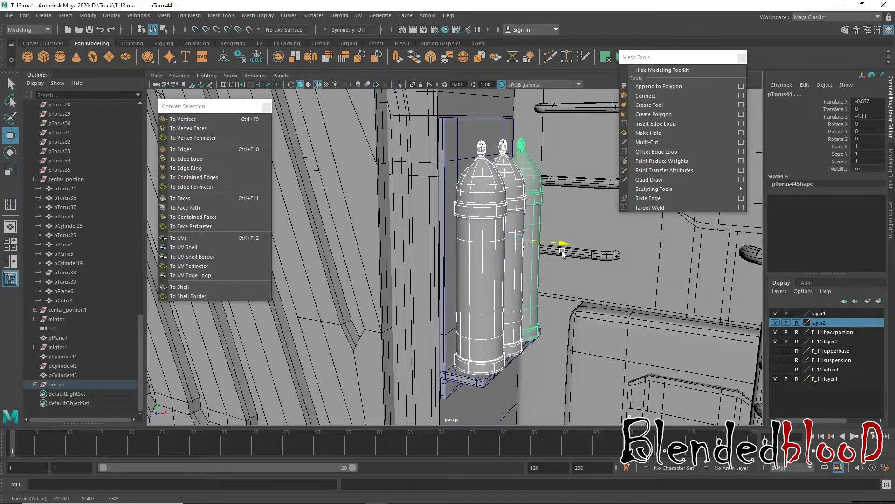
scroll(512, 294, down, 5)
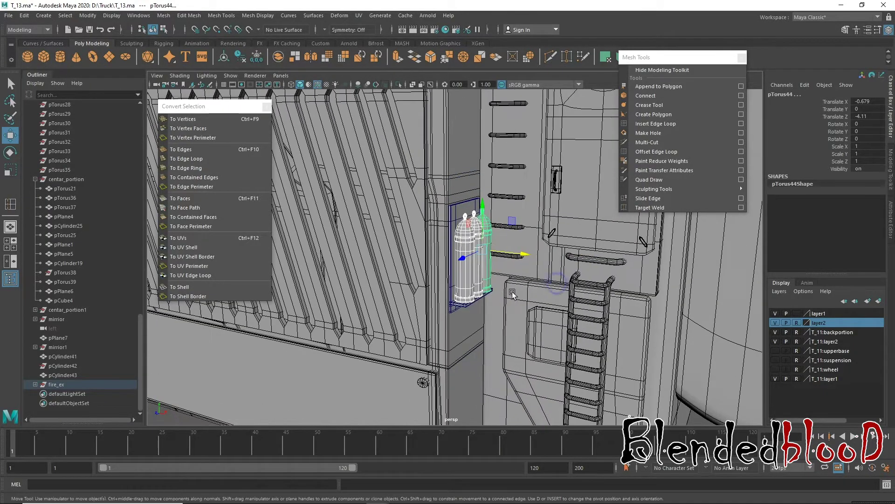
mouse_move(512, 294)
alt+mouse_down()
mouse_move(474, 297)
mouse_move(350, 245)
alt+mouse_up()
click(309, 349)
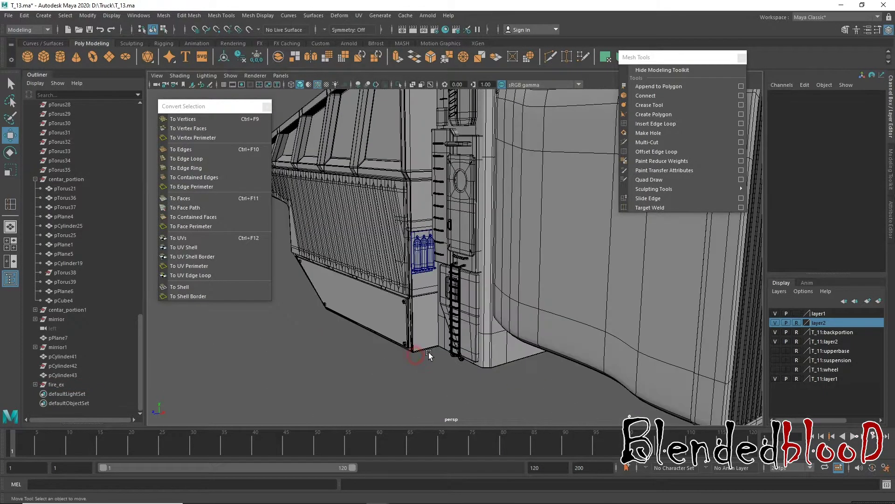
click(422, 251)
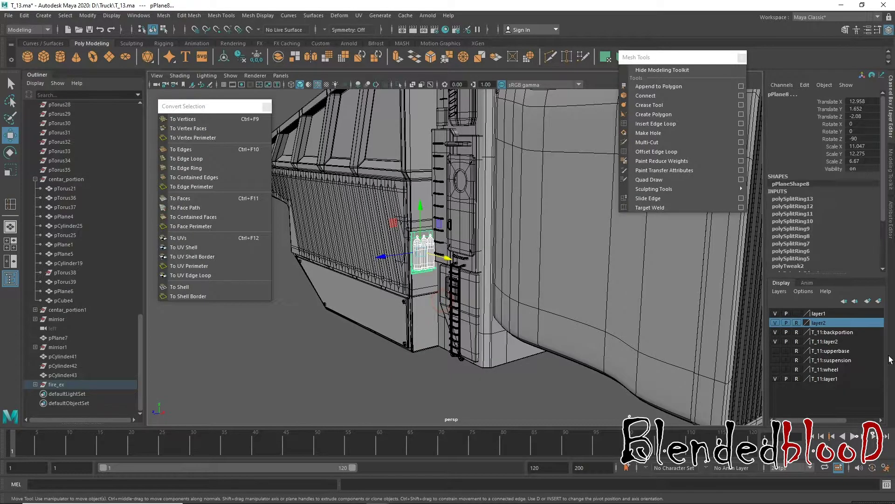
- Add the selected cylinder group to layer2, check its visibility, and reselect fire_ex
right_click(842, 322)
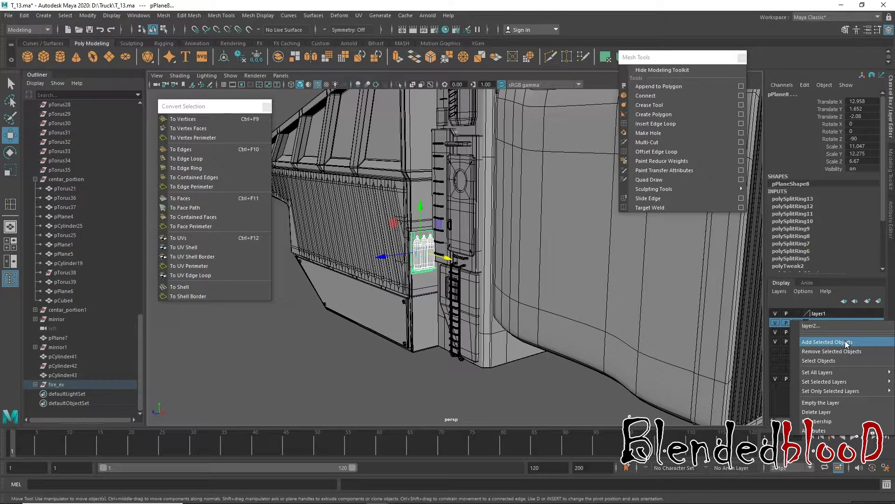
click(845, 341)
click(775, 323)
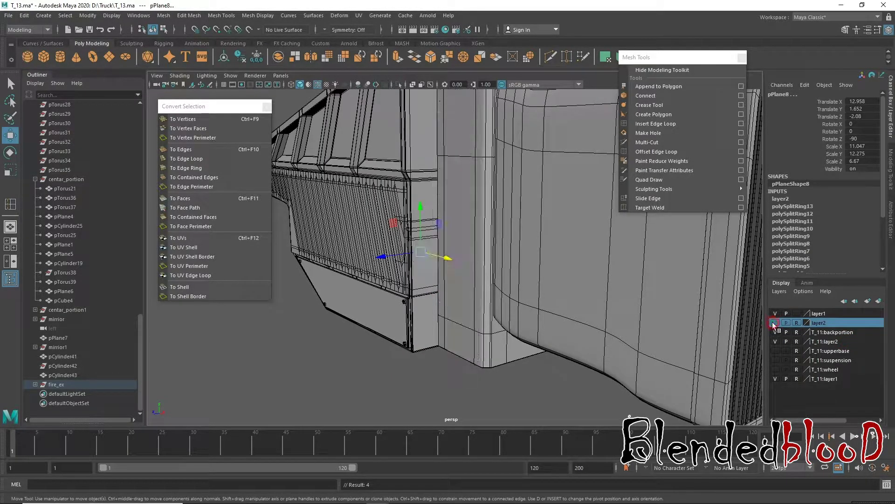
click(539, 381)
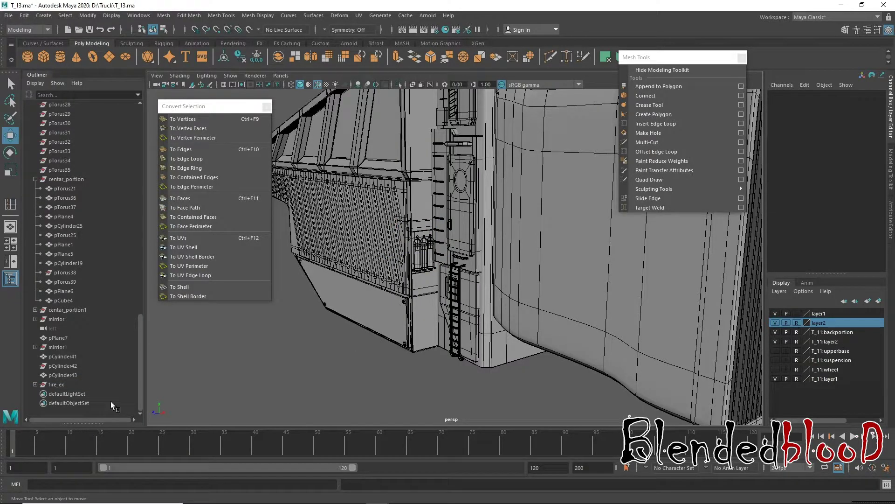
click(55, 384)
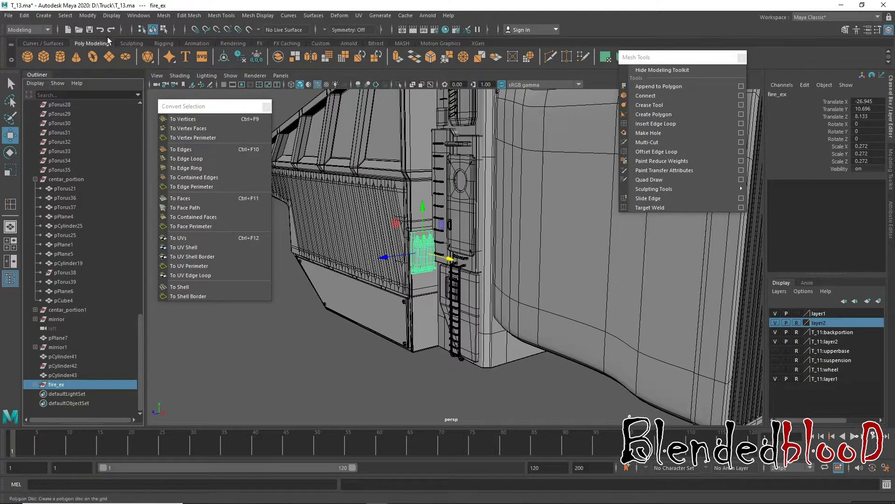
- Show a maximised wireframe side view framed on fire_ex
click(90, 19)
key(space)
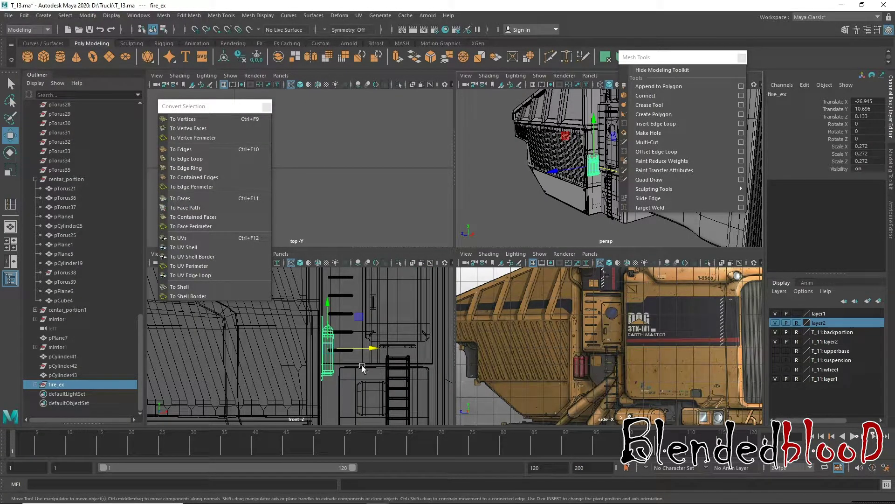
key(f)
key(4)
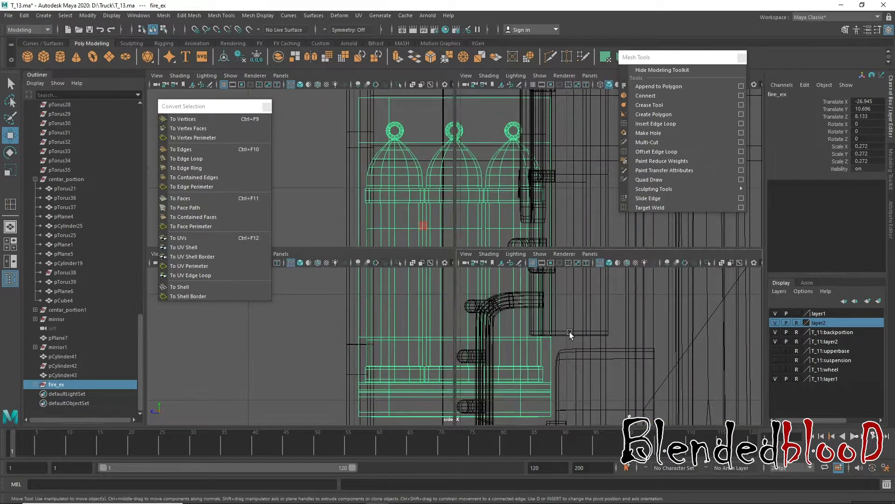
key(space)
scroll(569, 345, down, 3)
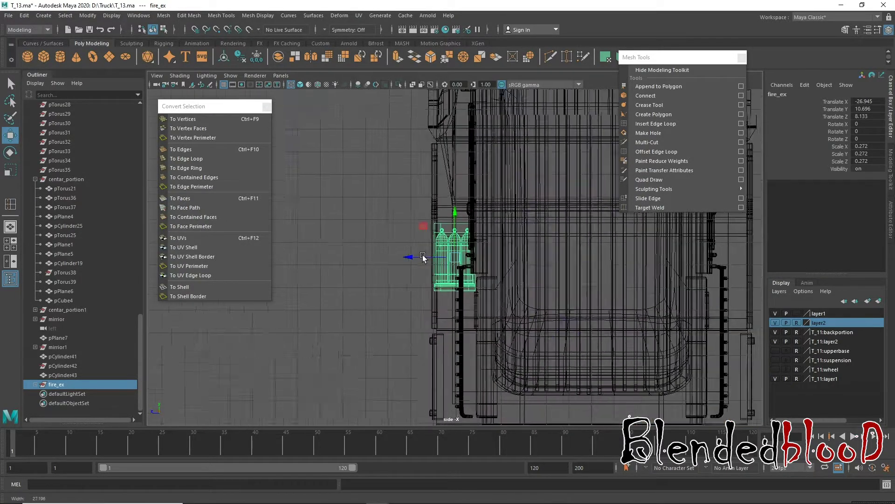
scroll(537, 352, down, 3)
scroll(504, 359, down, 2)
scroll(471, 364, down, 3)
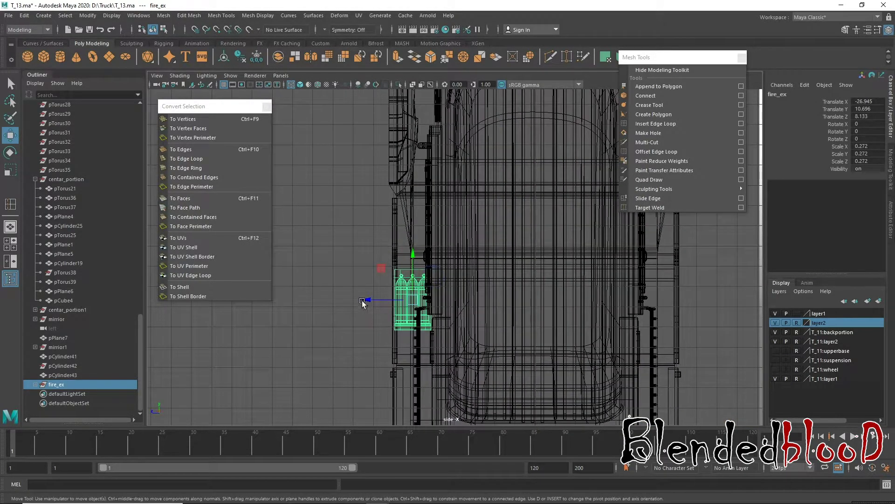
- Drag fire_ex's pivot onto the truck's centre line
drag(362, 300, 498, 311)
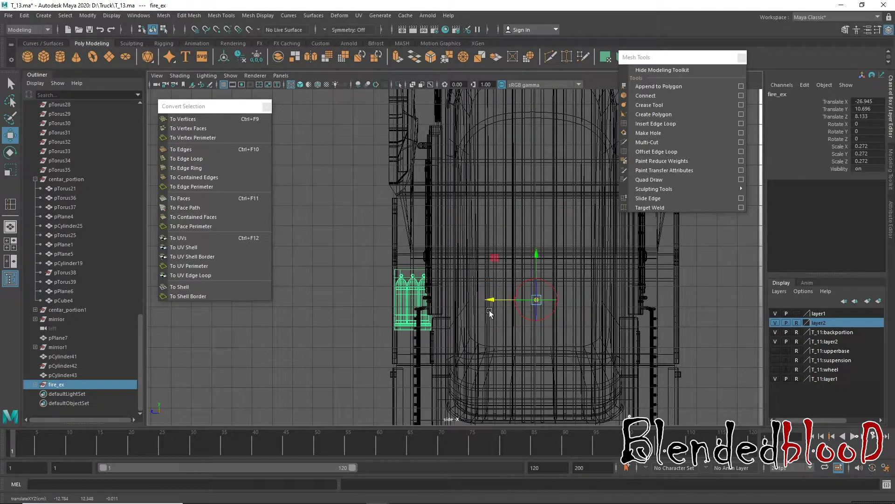
drag(490, 312, 490, 314)
alt+middle_drag(507, 329, 467, 364)
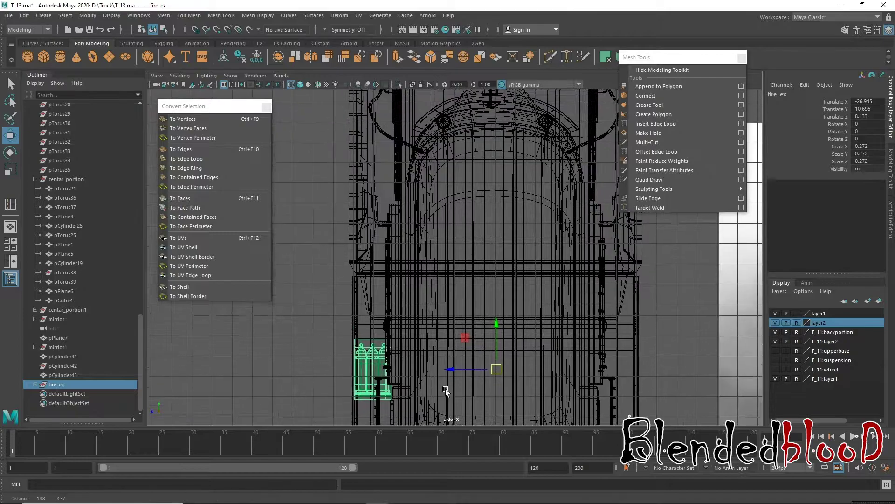
scroll(443, 292, down, 2)
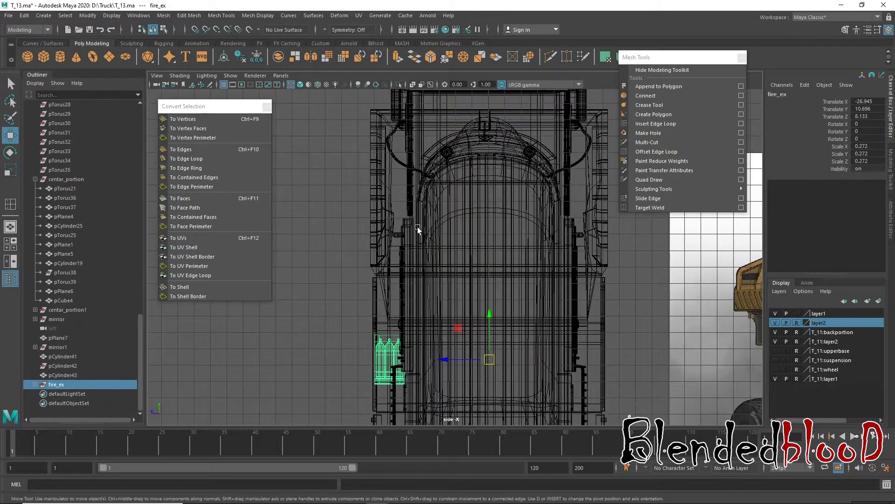
click(24, 16)
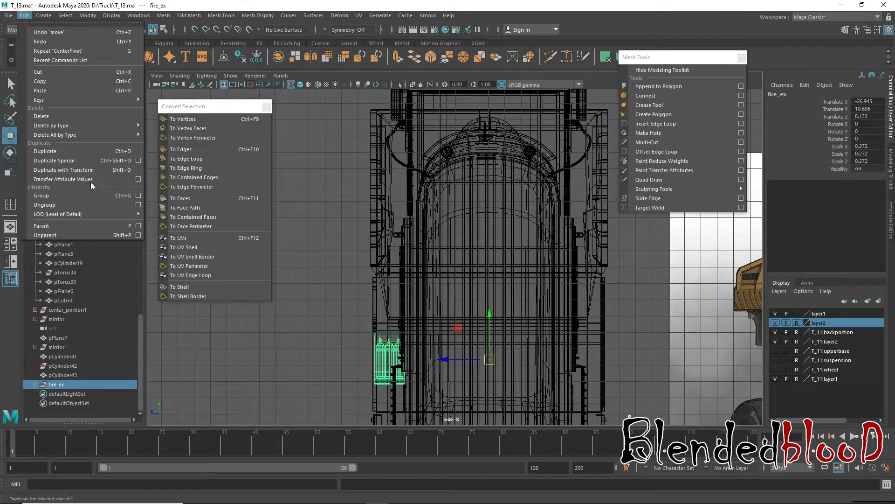
- Try a Duplicate Special copy of fire_ex, shift it sideways, then delete it
click(139, 160)
click(194, 257)
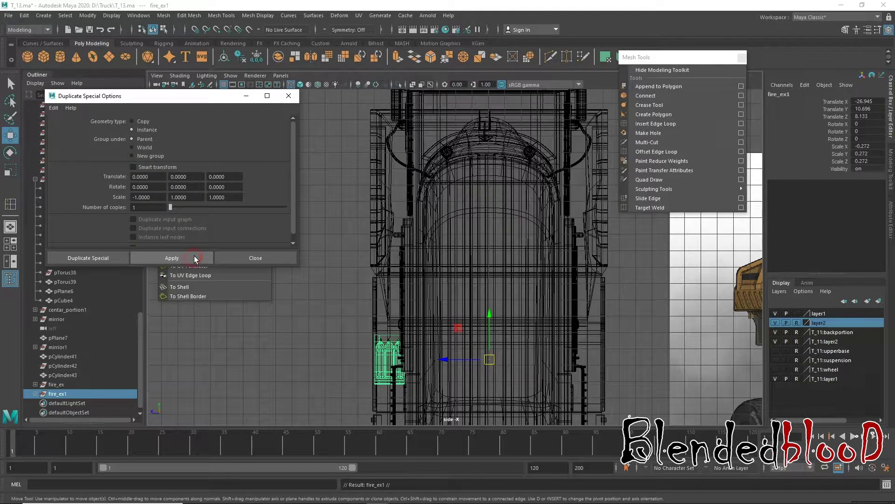
click(259, 254)
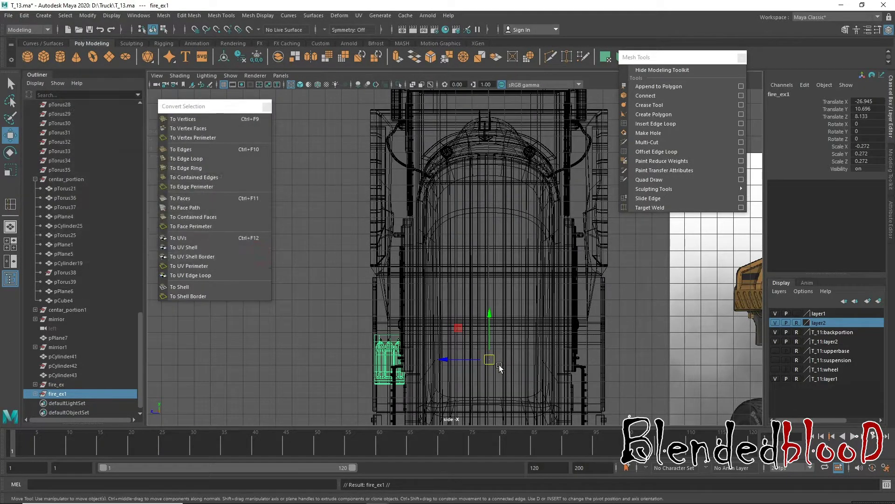
drag(442, 360, 458, 360)
key(Delete)
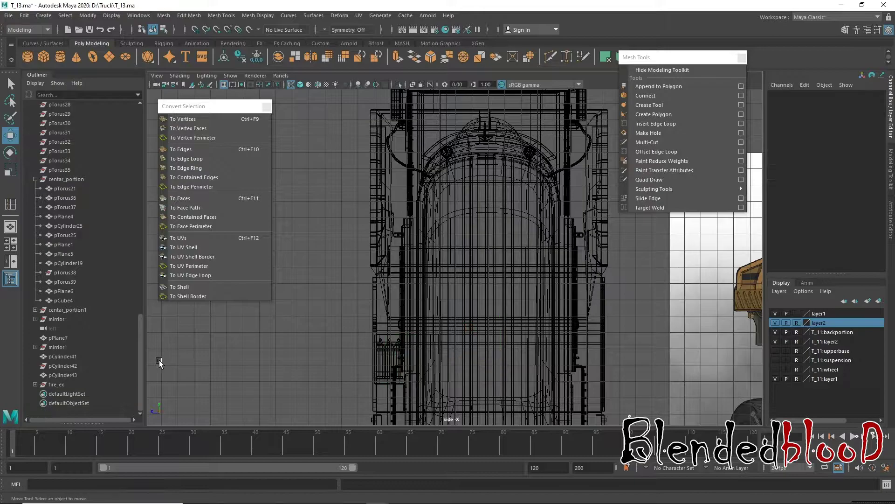
- Retry Duplicate Special with a negative Y scale and delete the result
click(66, 383)
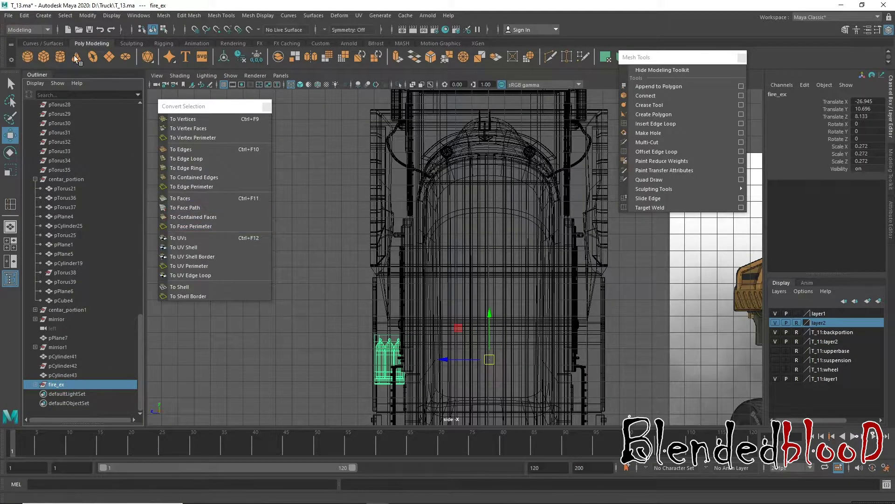
click(24, 16)
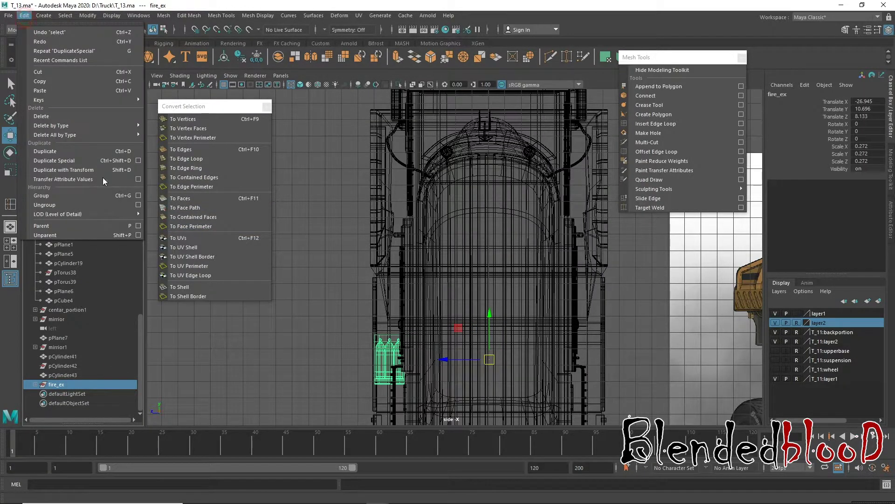
click(139, 158)
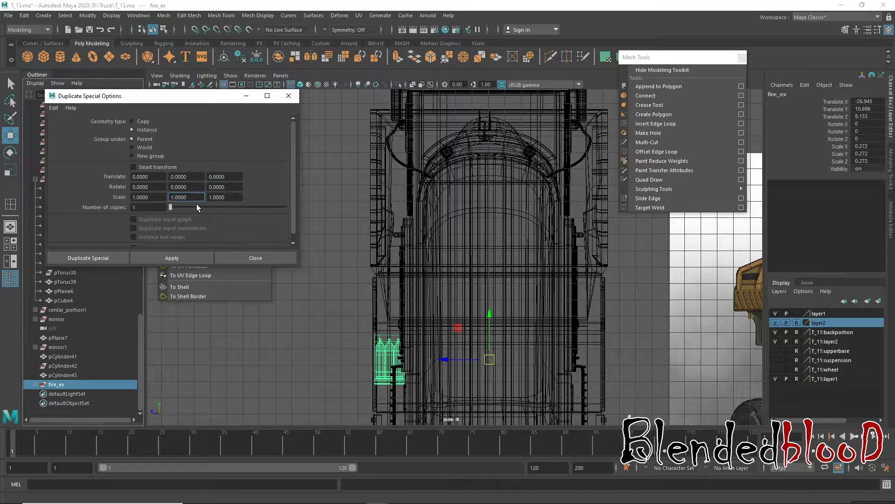
text(-)
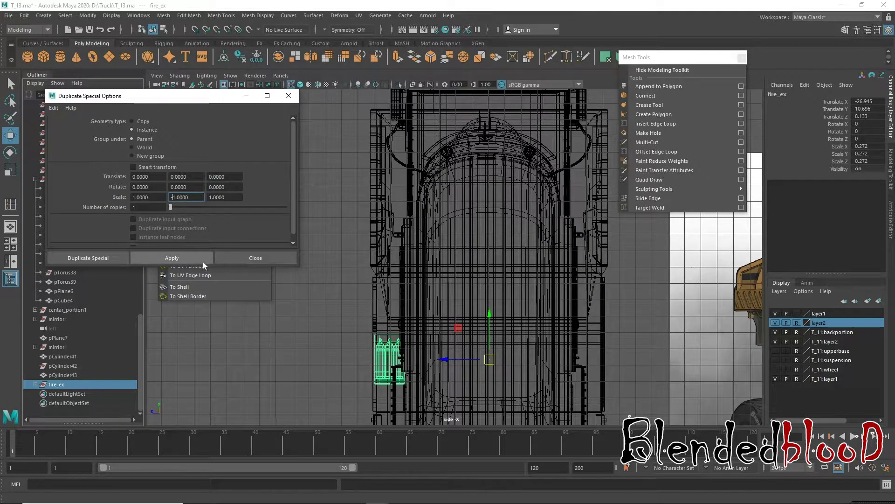
click(203, 258)
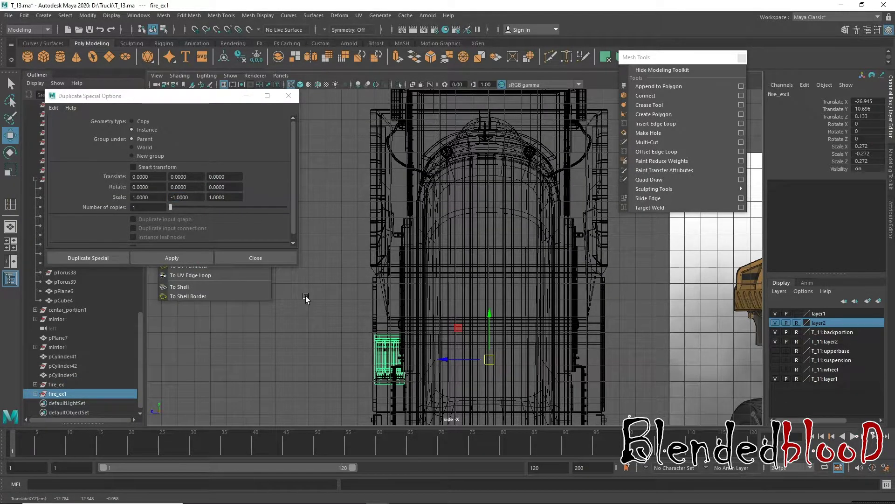
key(Delete)
- Reset Y scale to 1 and duplicate fire_ex with Scale Z -1, creating mirrored fire_ex1
click(56, 384)
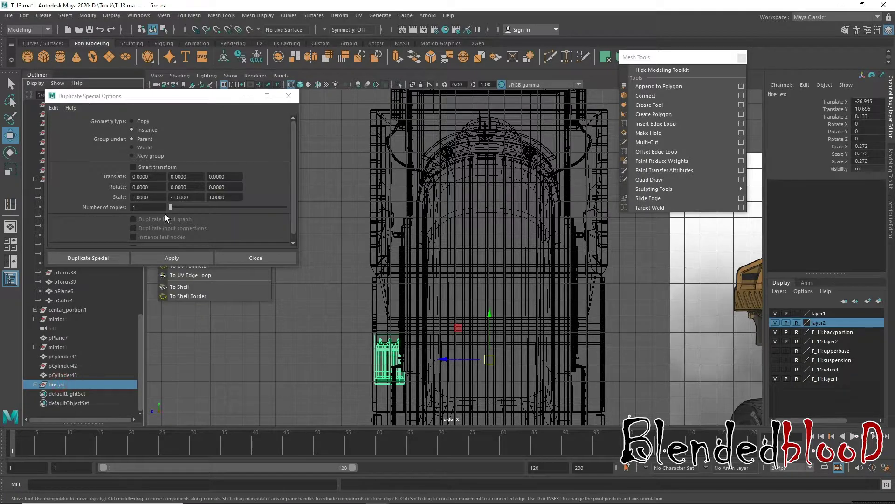
click(171, 196)
key(Delete)
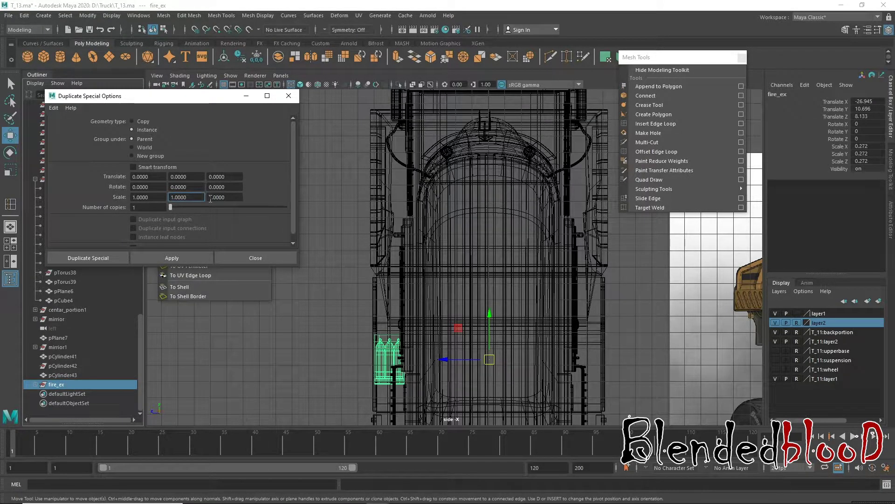
text(-)
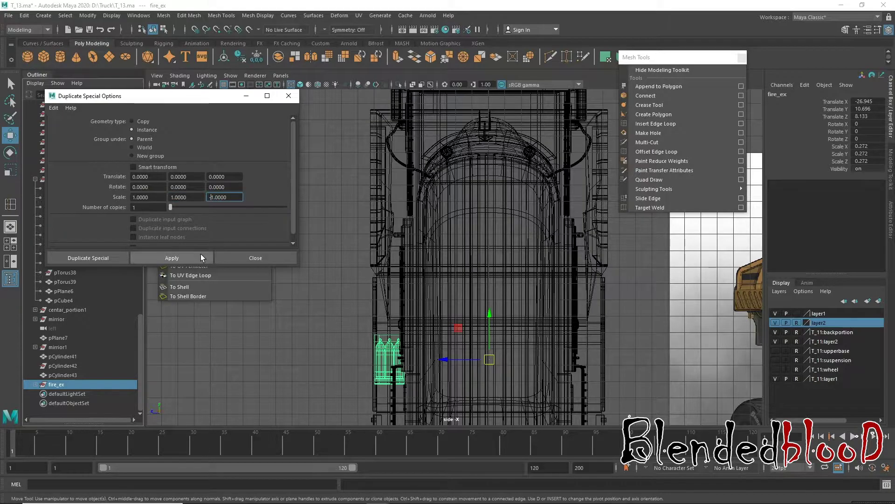
click(200, 256)
click(249, 259)
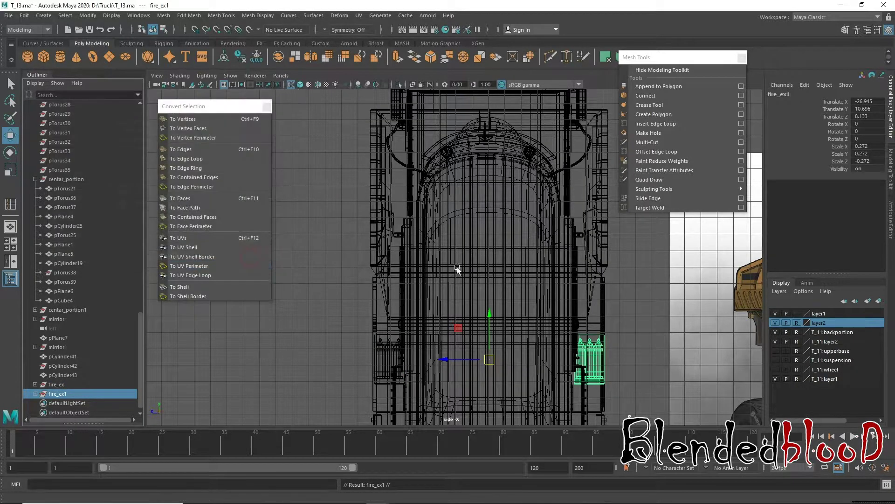
key(space)
key(space)
- Nudge the mirrored fire_ex1 extinguisher set slightly along Z, then deselect it
mouse_move(548, 200)
alt+mouse_down()
mouse_move(439, 203)
mouse_move(598, 430)
mouse_move(502, 283)
alt+mouse_up()
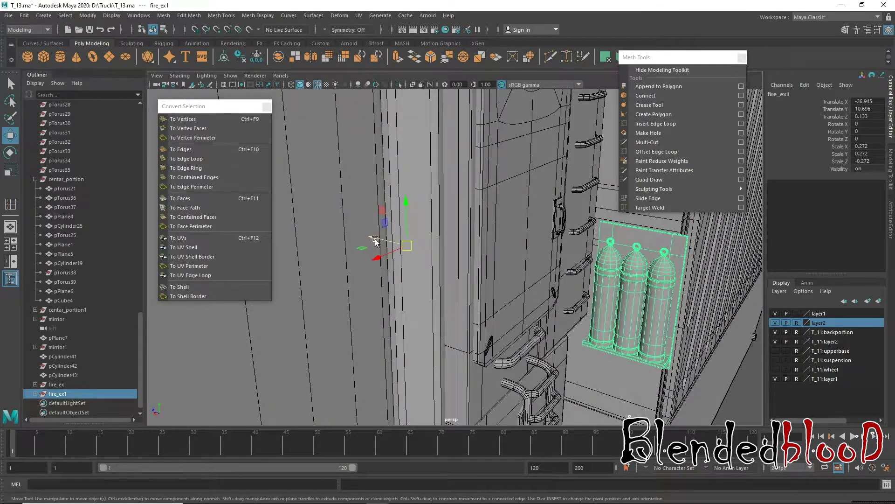
drag(375, 241, 372, 241)
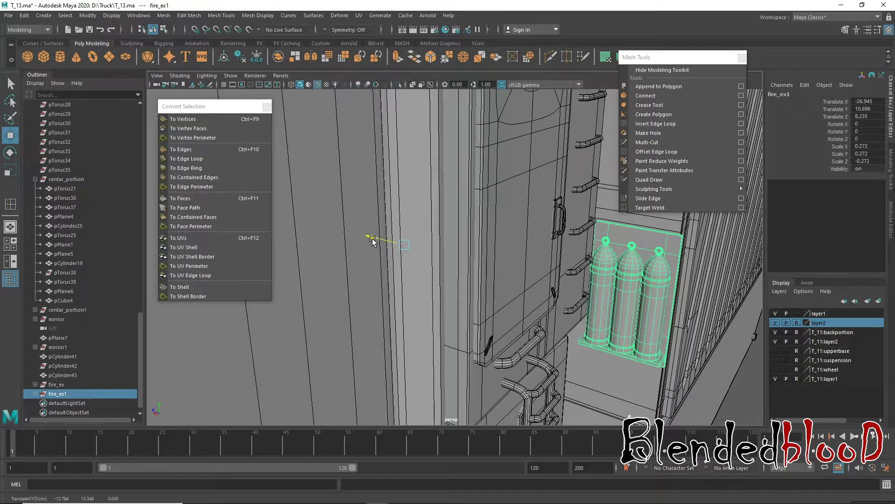
scroll(475, 265, down, 3)
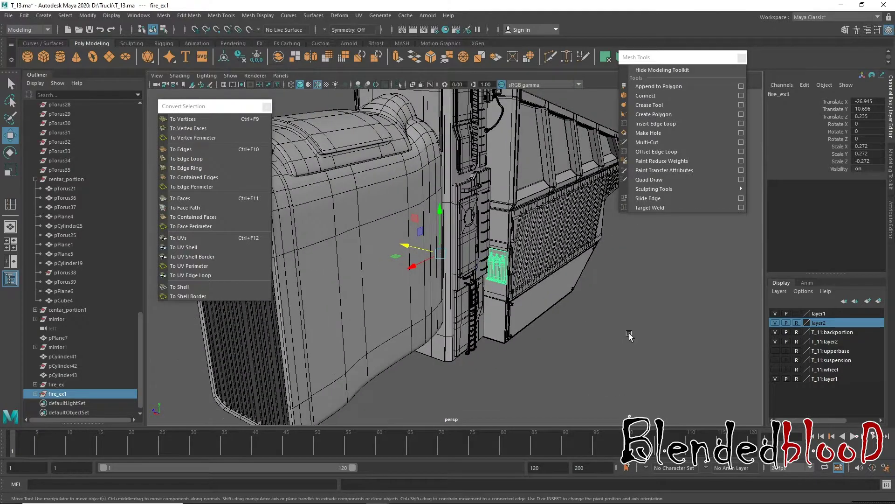
click(494, 268)
- Orbit around the truck to inspect the cabinet side, ladder and grille
alt+drag(494, 268, 458, 332)
scroll(519, 355, down, 5)
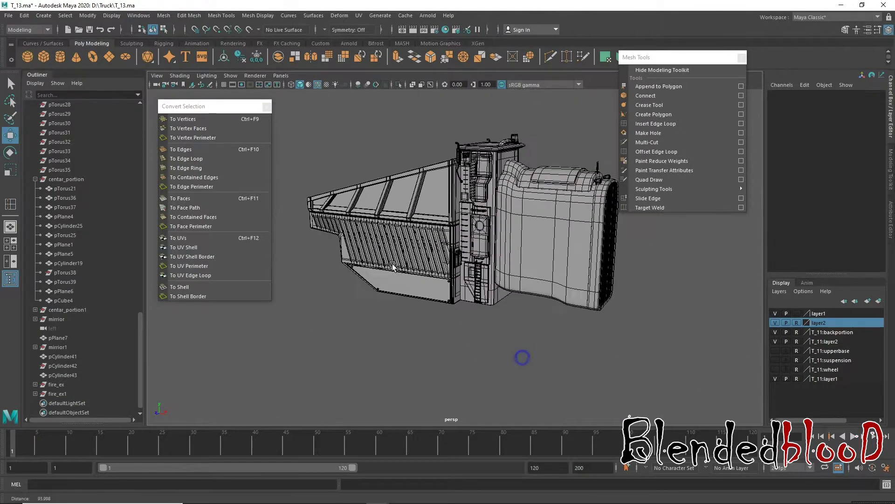
mouse_move(519, 356)
alt+mouse_down()
mouse_move(530, 325)
mouse_move(398, 317)
mouse_move(405, 315)
mouse_move(392, 306)
mouse_move(478, 331)
mouse_move(515, 316)
alt+mouse_up()
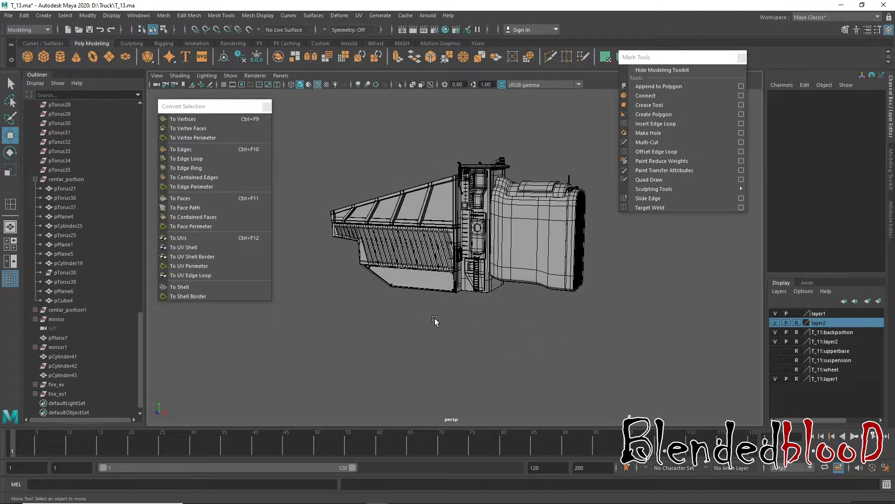
mouse_move(435, 320)
alt+mouse_down()
mouse_move(426, 303)
mouse_move(427, 314)
mouse_move(474, 288)
alt+mouse_up()
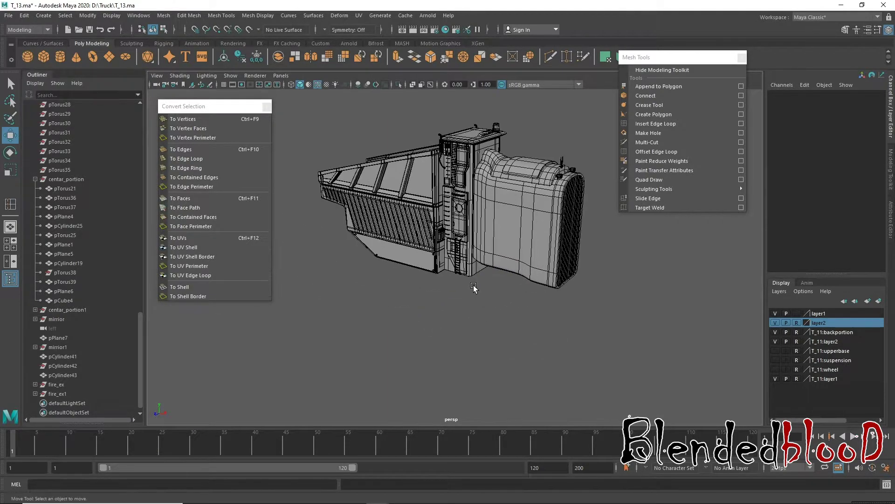
- Maximise the front view and pan to the yellow-truck concept reference image
key(space)
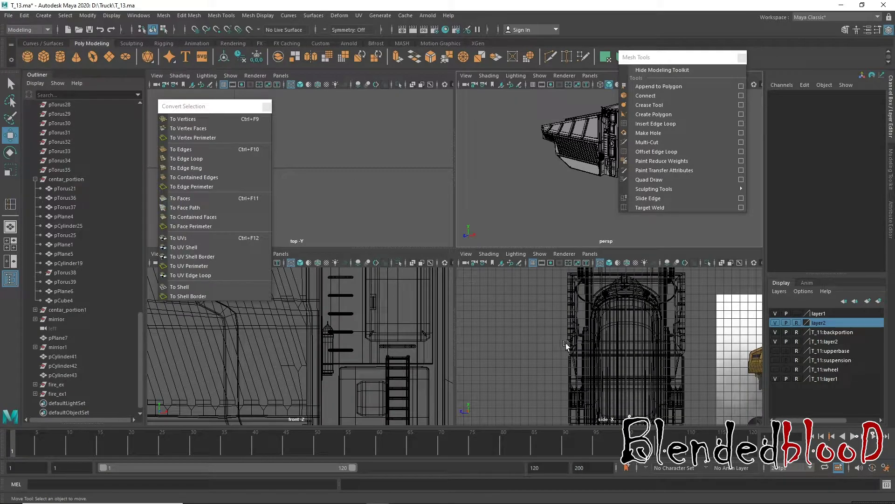
scroll(421, 359, up, 2)
key(space)
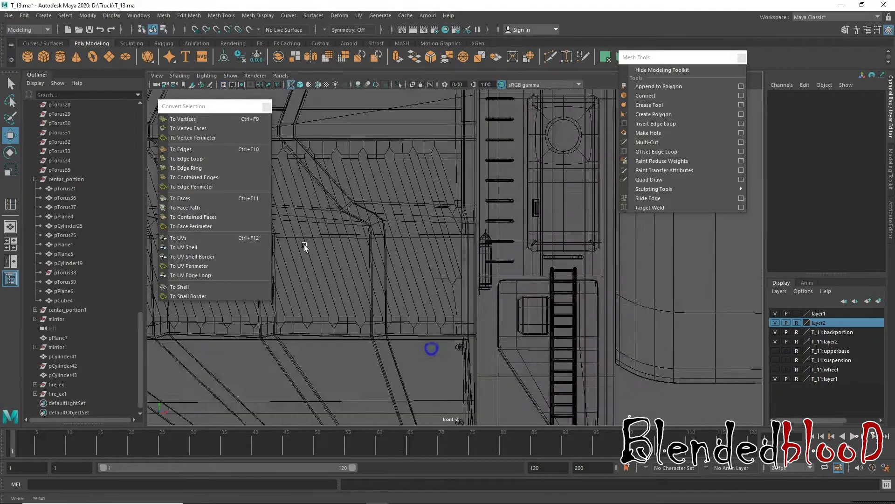
scroll(338, 246, down, 3)
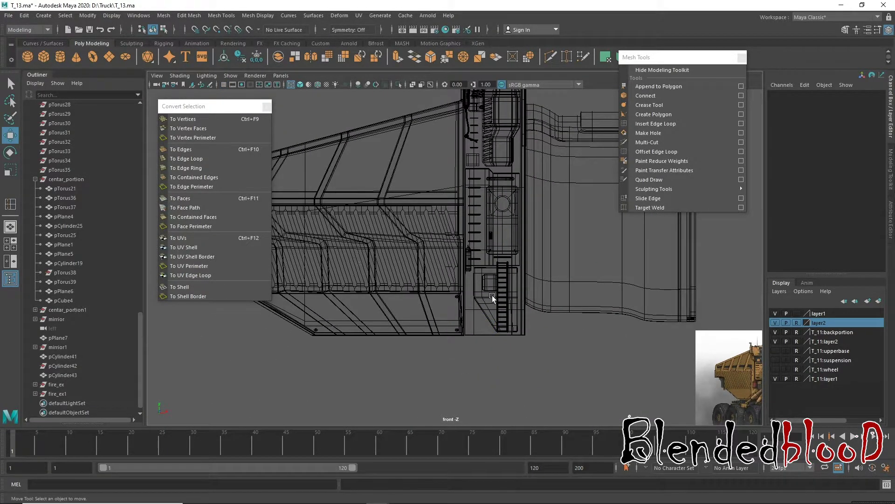
alt+middle_drag(491, 295, 402, 266)
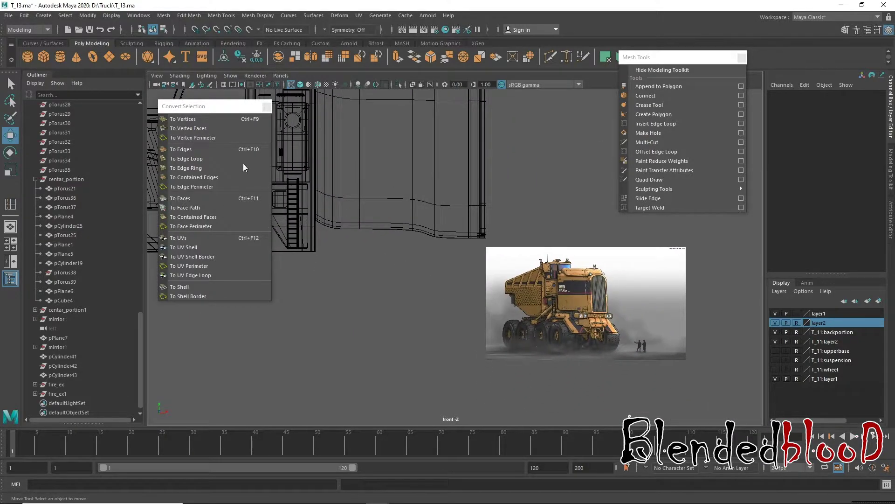
- Create a 12-sided polygon cylinder and scale it to about 9.5 along Y as a post
click(372, 273)
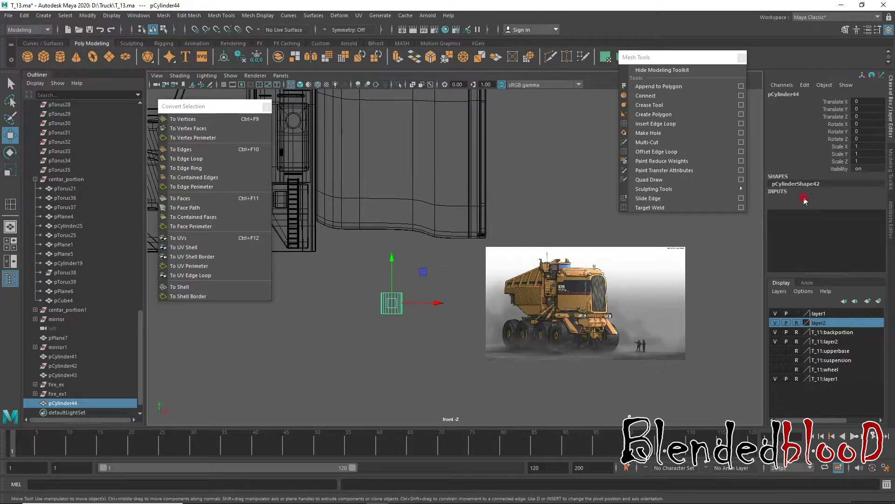
click(804, 198)
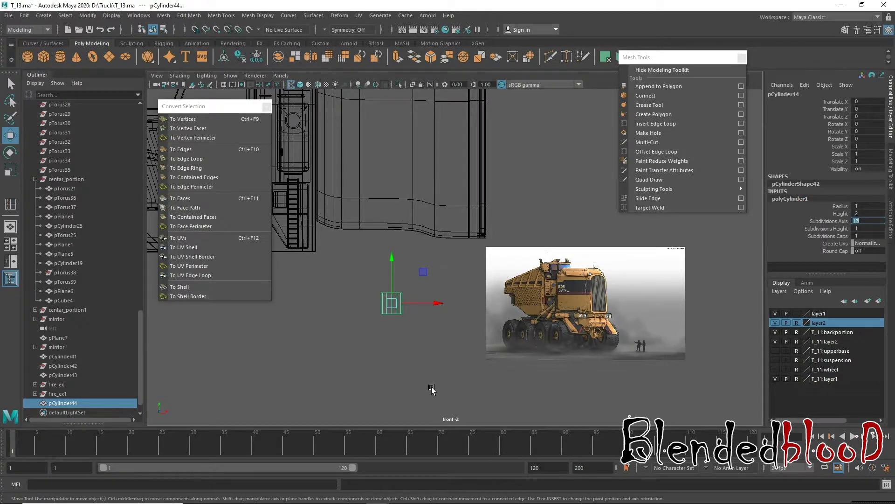
key(Return)
key(r)
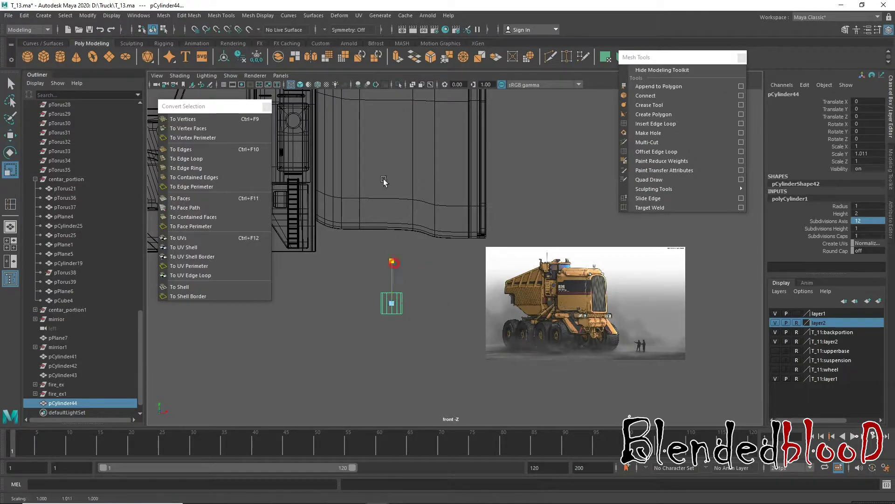
drag(392, 262, 371, 96)
scroll(397, 265, down, 2)
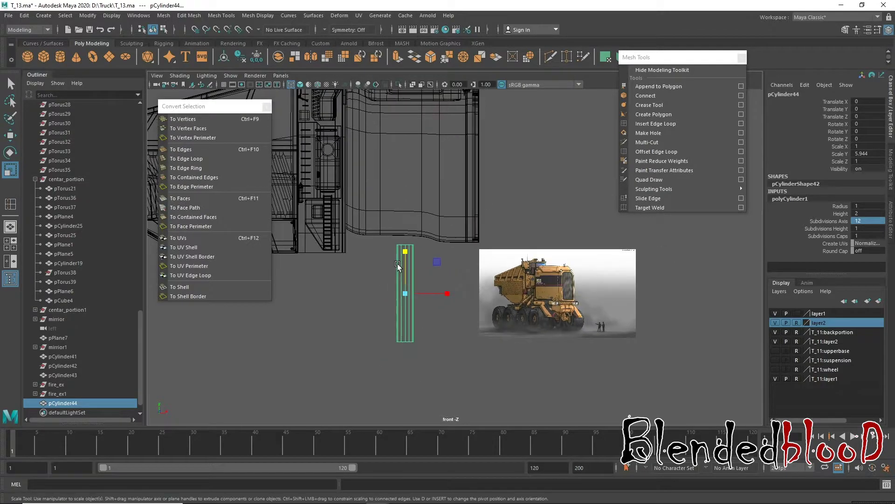
mouse_move(406, 253)
mouse_down()
mouse_move(400, 193)
mouse_move(407, 212)
mouse_up()
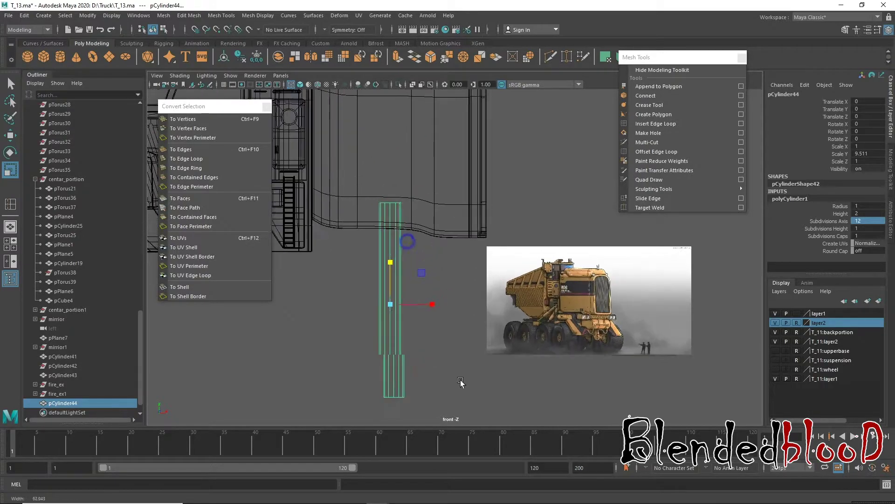
scroll(430, 290, up, 3)
- Insert four horizontal edge loops spaced along the height of pCylinder44
click(643, 125)
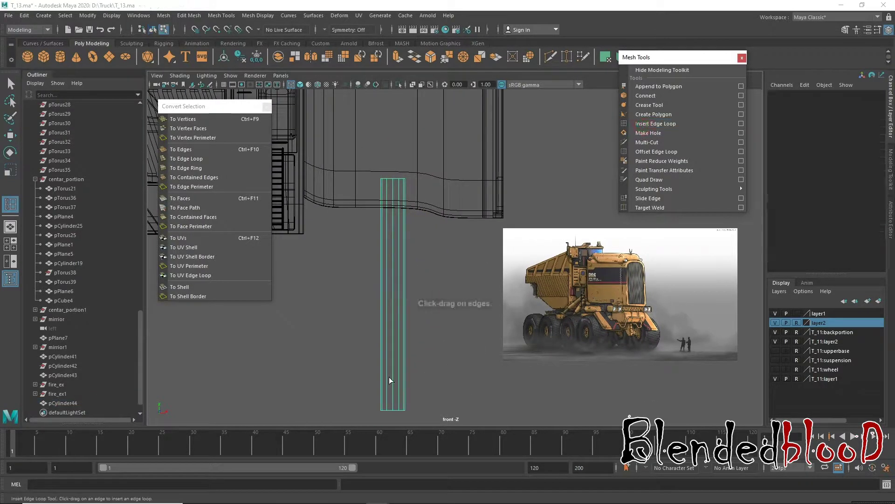
drag(405, 397, 407, 336)
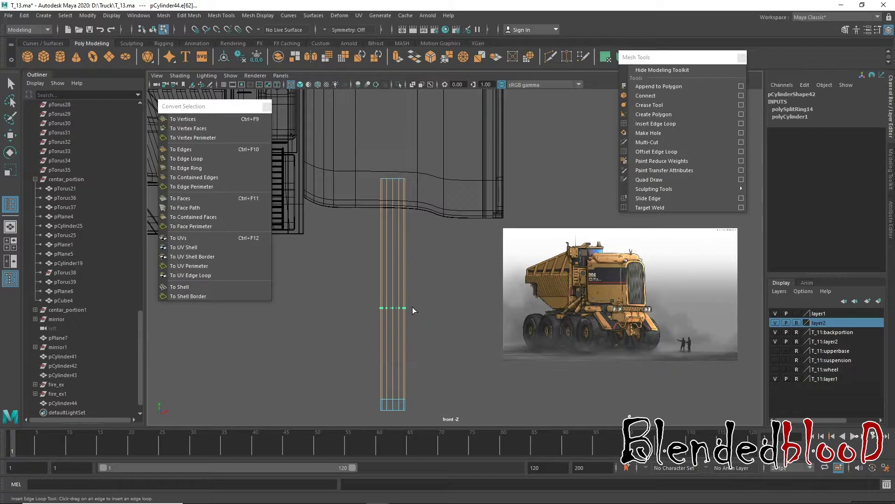
drag(412, 309, 410, 307)
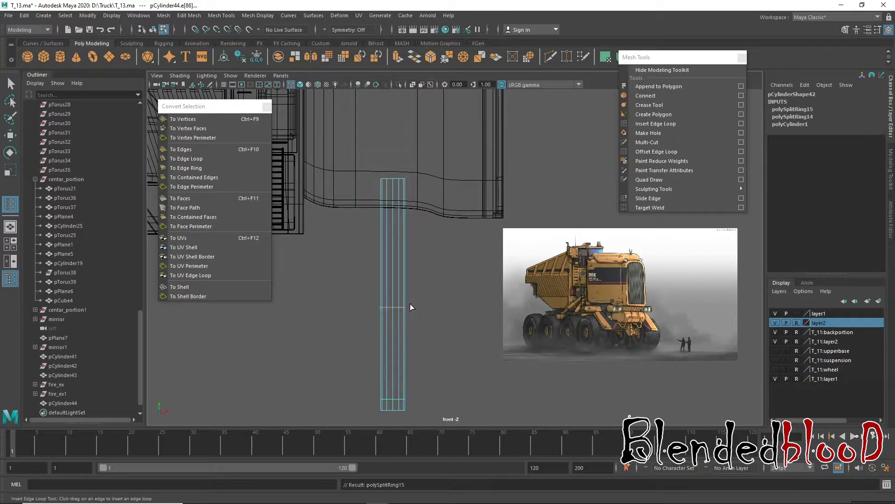
click(404, 257)
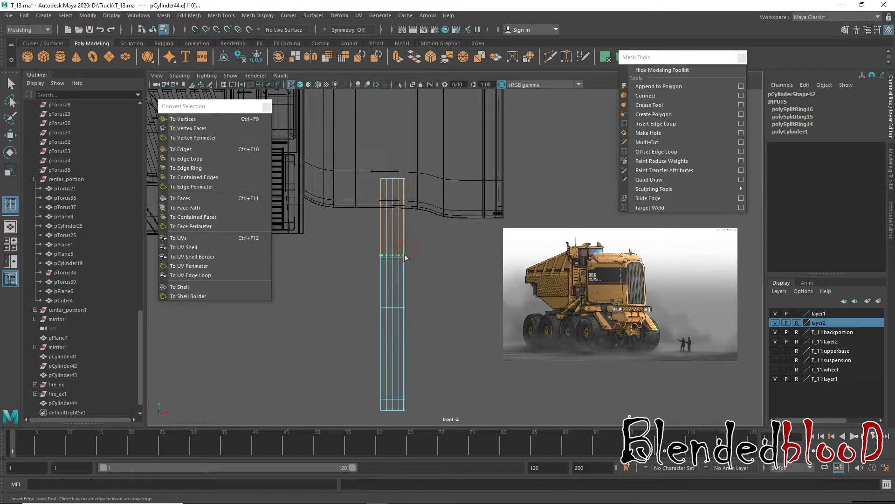
click(405, 253)
- Extrude the post's lower faces, scale them inward to 0.717 and stretch them to double height
key(w)
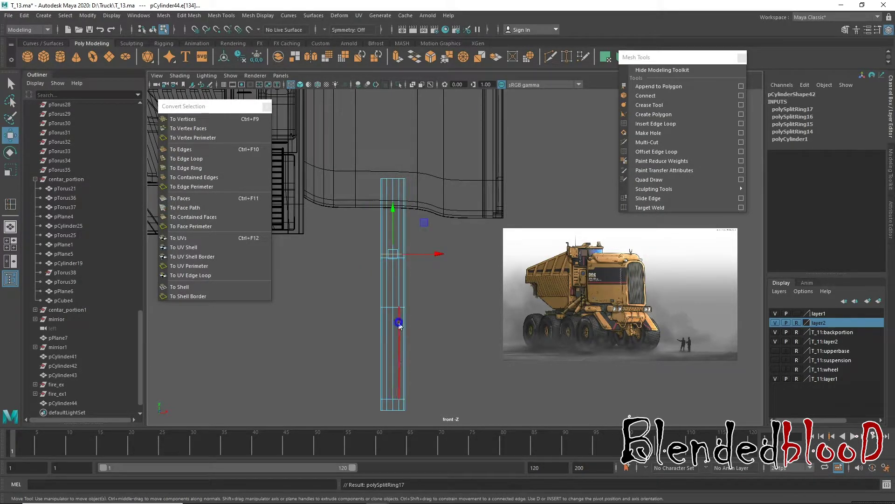
right_click(399, 296)
click(349, 343)
drag(441, 355, 368, 303)
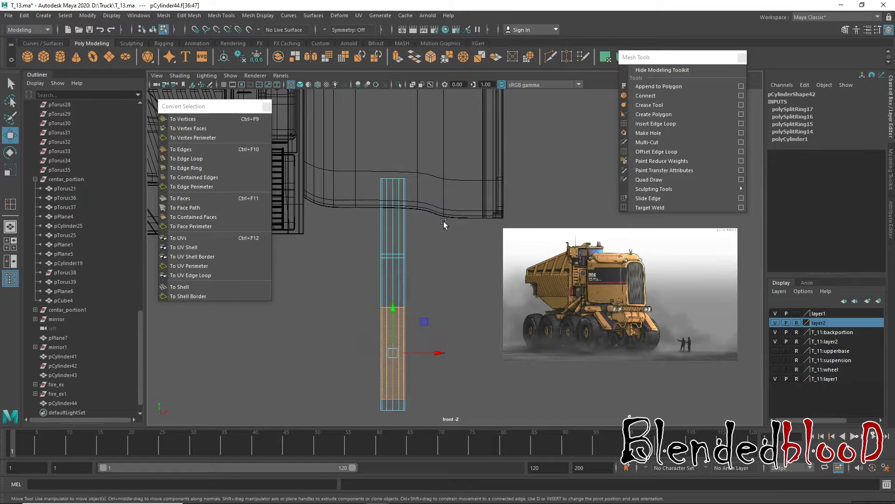
key(ctrl+e)
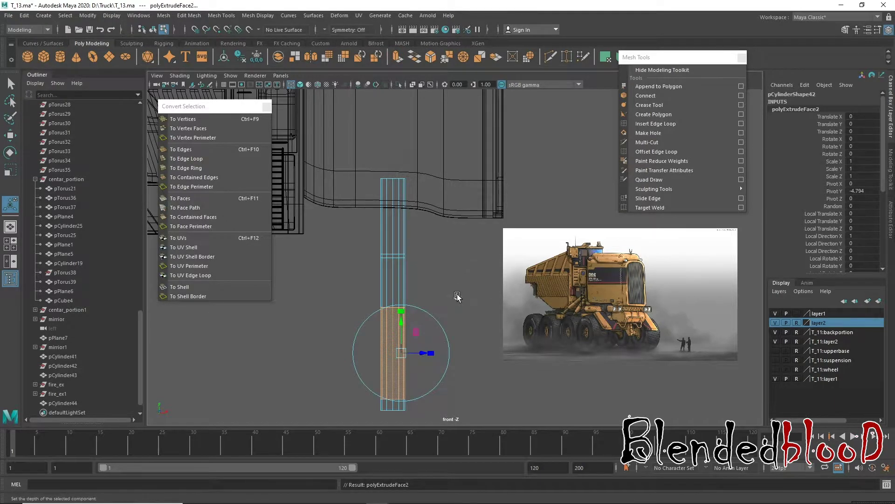
key(r)
drag(392, 353, 374, 353)
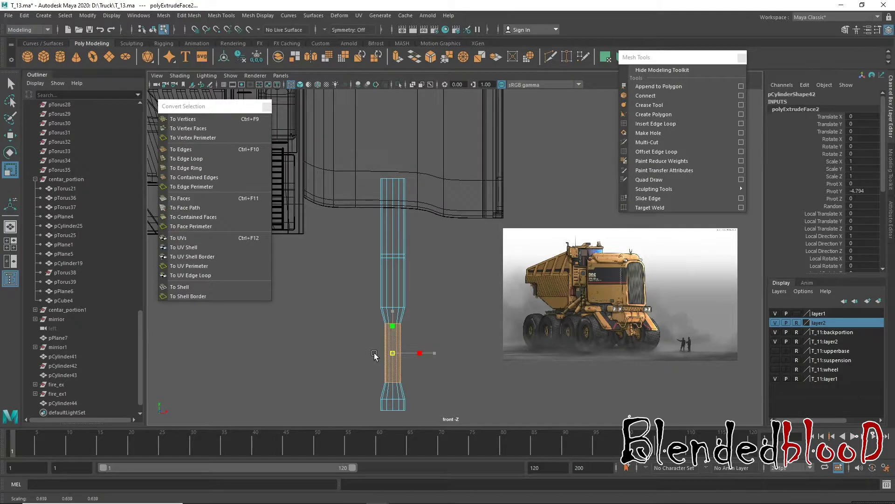
middle_drag(375, 355, 390, 357)
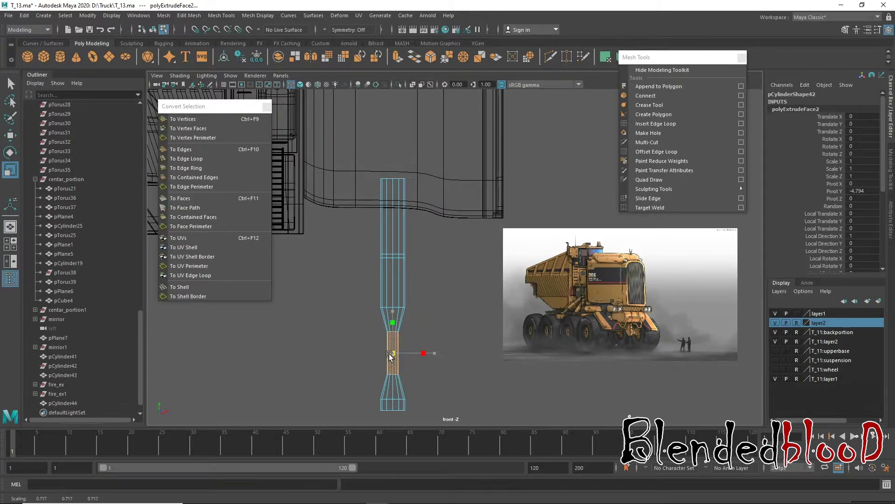
click(390, 356)
drag(392, 312, 390, 272)
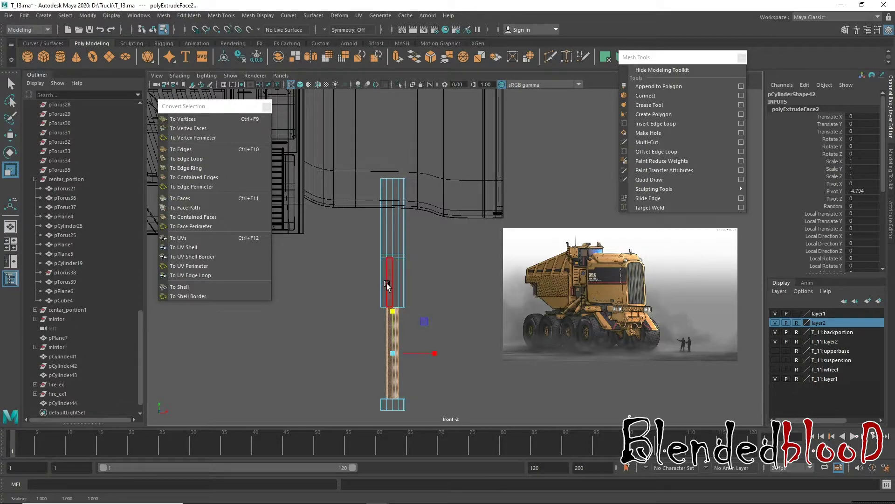
- Scale the lower vertex ring vertically, then return the post to Object Mode
mouse_move(386, 236)
right_down()
mouse_move(350, 252)
mouse_move(342, 239)
right_up()
drag(362, 287, 408, 321)
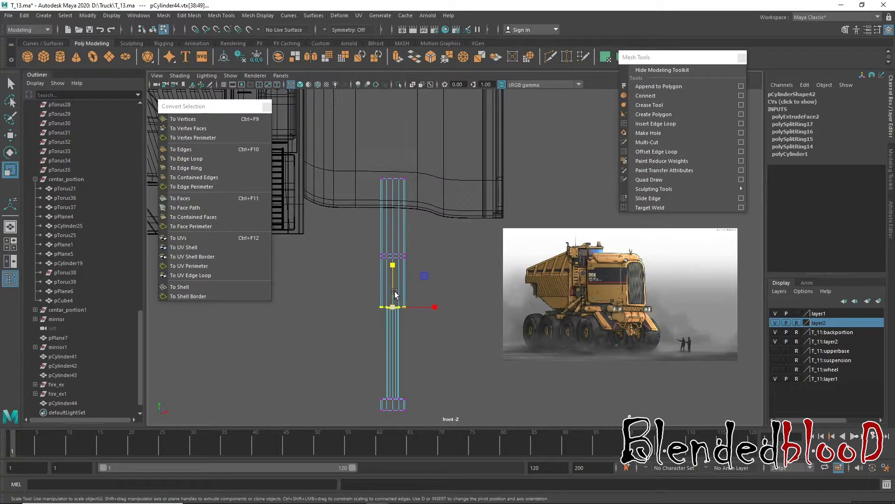
drag(361, 385, 422, 405)
click(390, 353)
right_drag(397, 237, 376, 239)
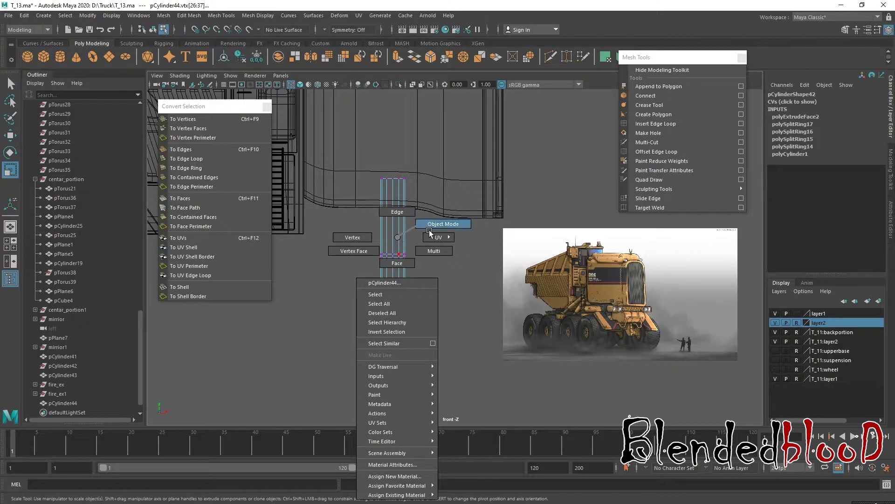
right_drag(375, 239, 438, 225)
- Taper pCylinder44's upper faces slightly narrower and stretch them a little taller
click(389, 252)
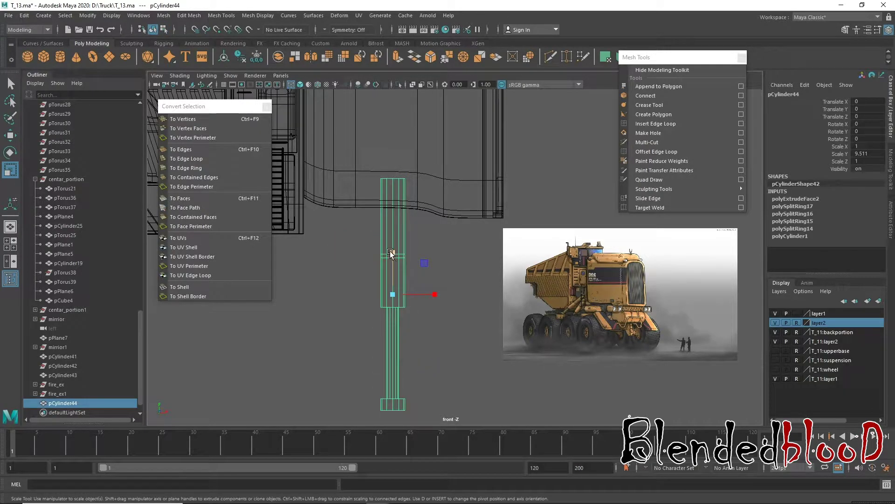
right_drag(391, 254, 394, 260)
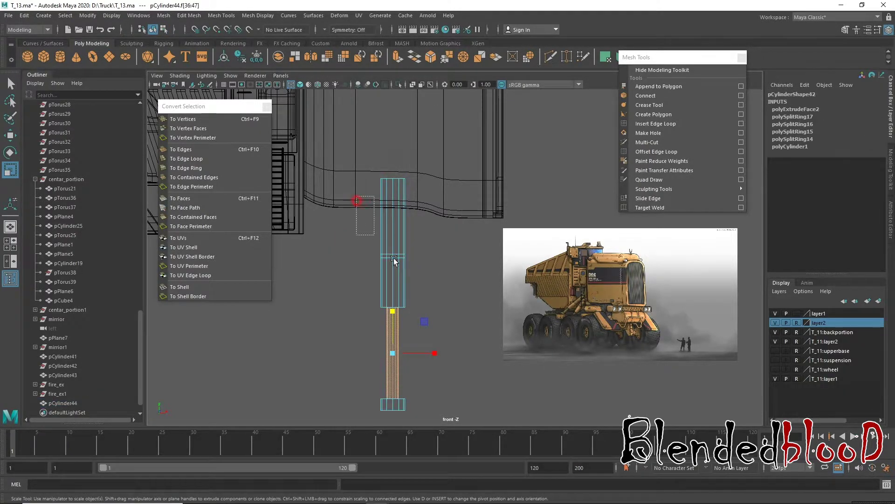
drag(368, 170, 415, 280)
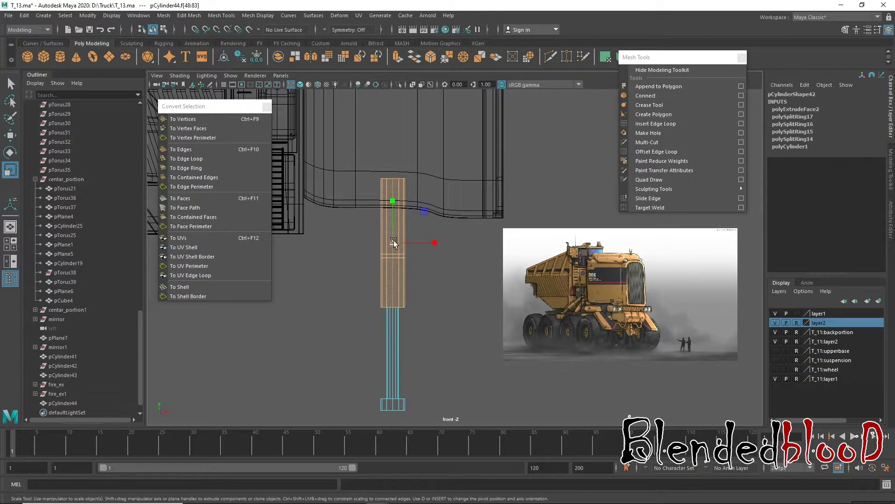
drag(394, 242, 386, 240)
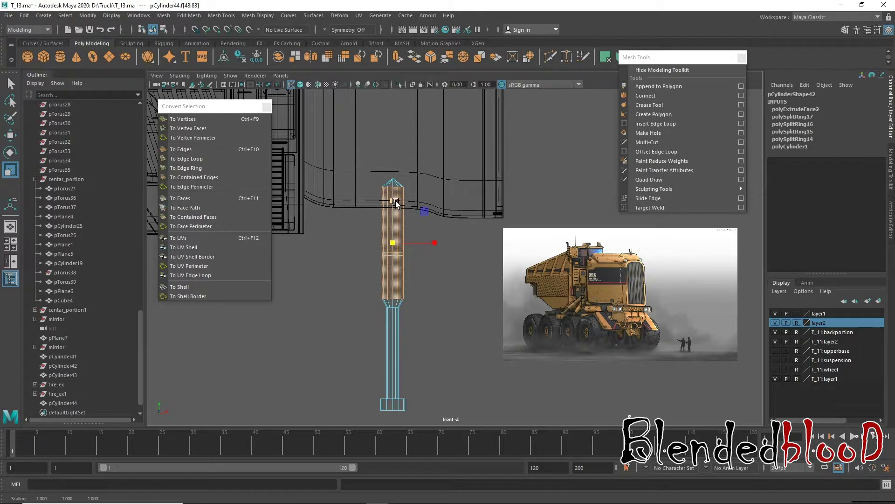
drag(393, 206, 395, 194)
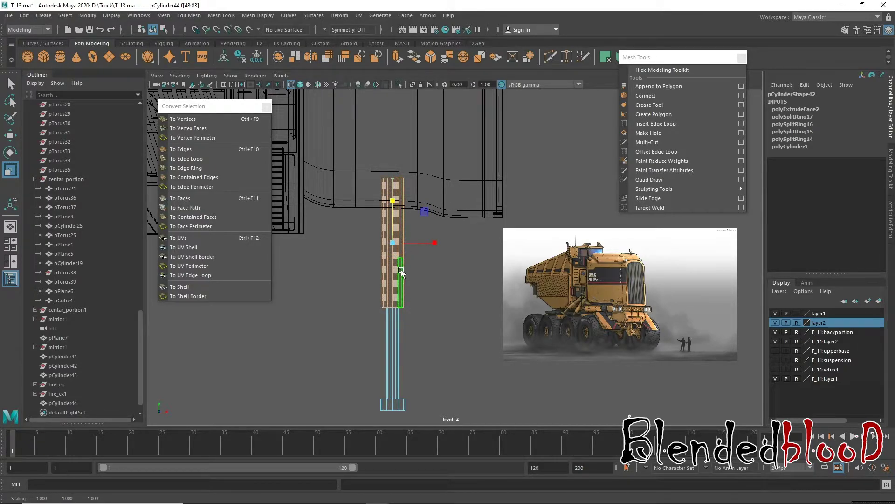
- Flatten the middle vertex ring and move vertex rings lower along the post
right_drag(383, 263, 328, 230)
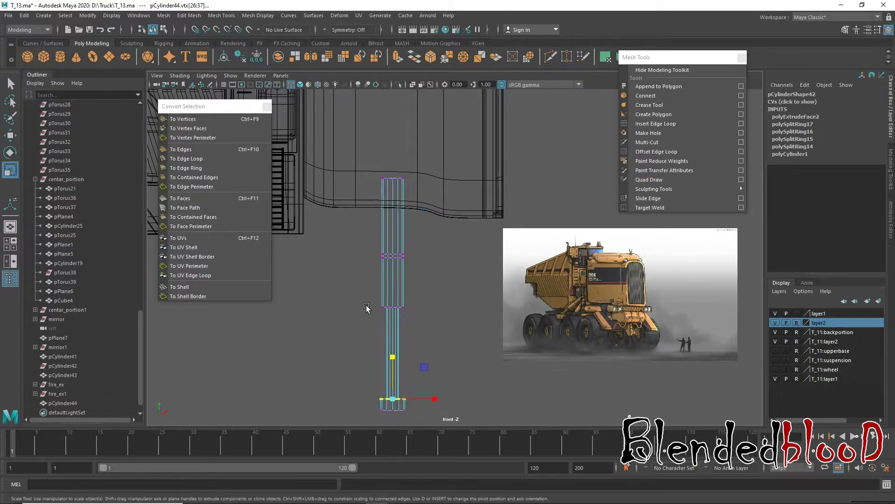
drag(351, 300, 434, 332)
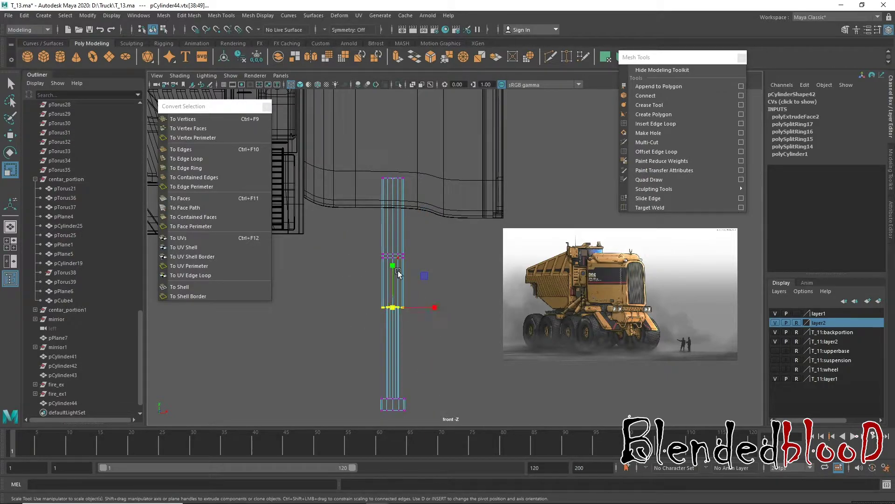
drag(395, 268, 410, 404)
drag(369, 168, 407, 186)
drag(372, 394, 413, 407)
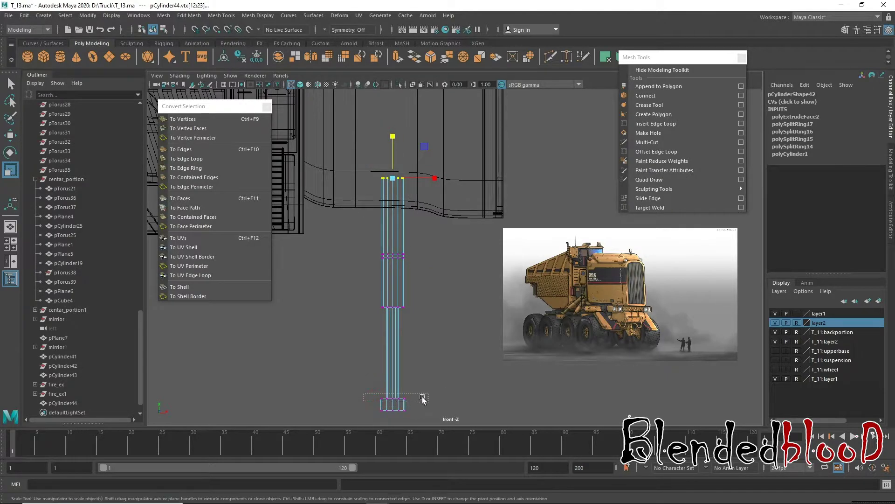
key(w)
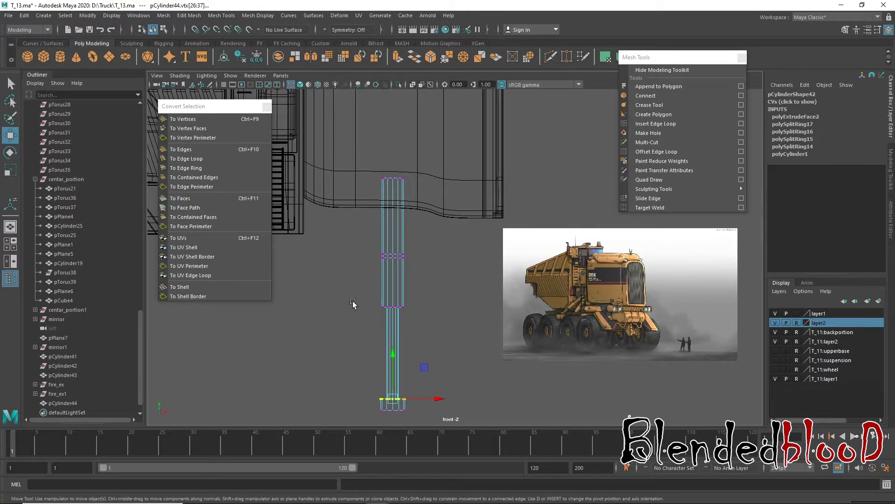
drag(350, 292, 410, 324)
drag(394, 270, 424, 291)
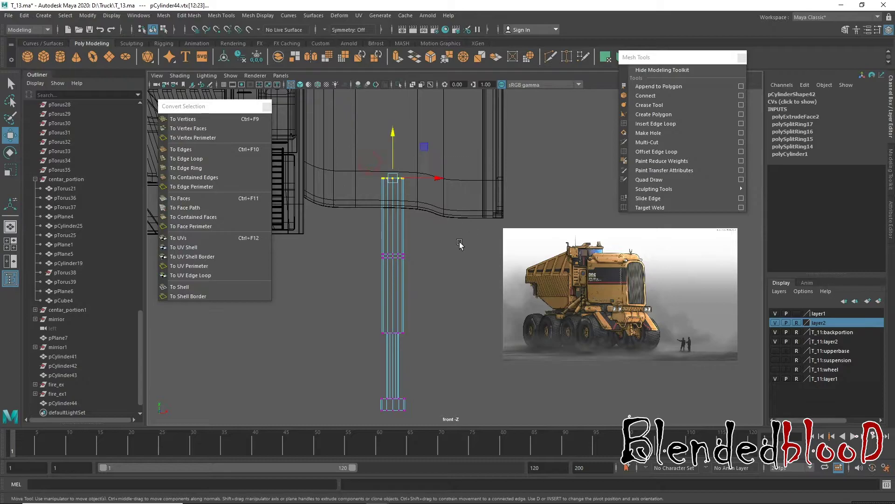
scroll(373, 170, down, 2)
click(376, 178)
- Raise the post's top vertex ring up into the truck body and return to object mode
drag(376, 178, 438, 206)
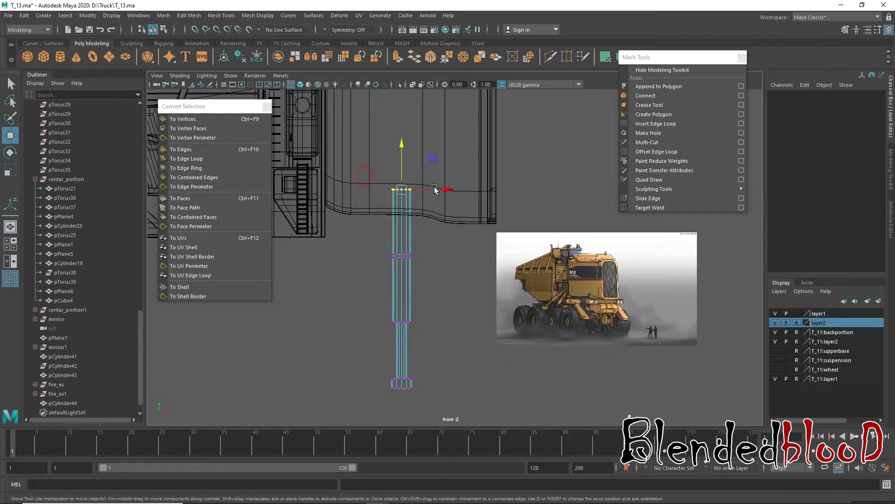
mouse_move(403, 147)
mouse_down()
mouse_move(403, 106)
mouse_move(410, 125)
mouse_up()
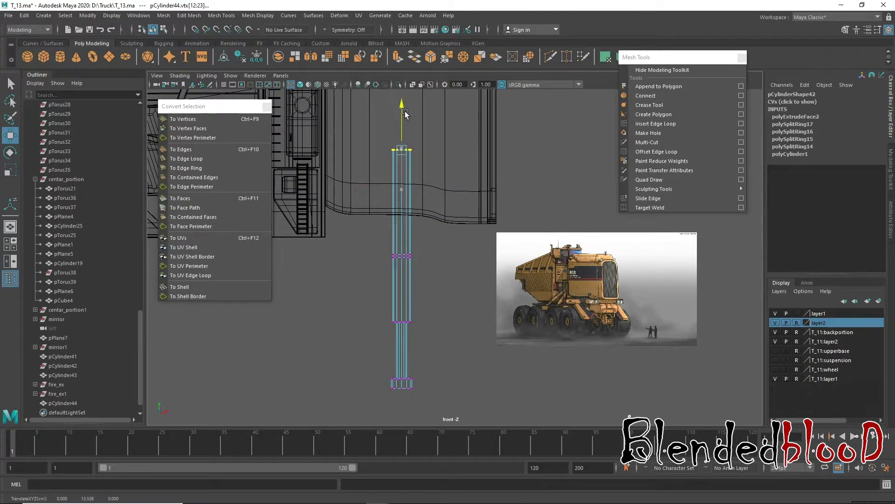
drag(373, 241, 446, 271)
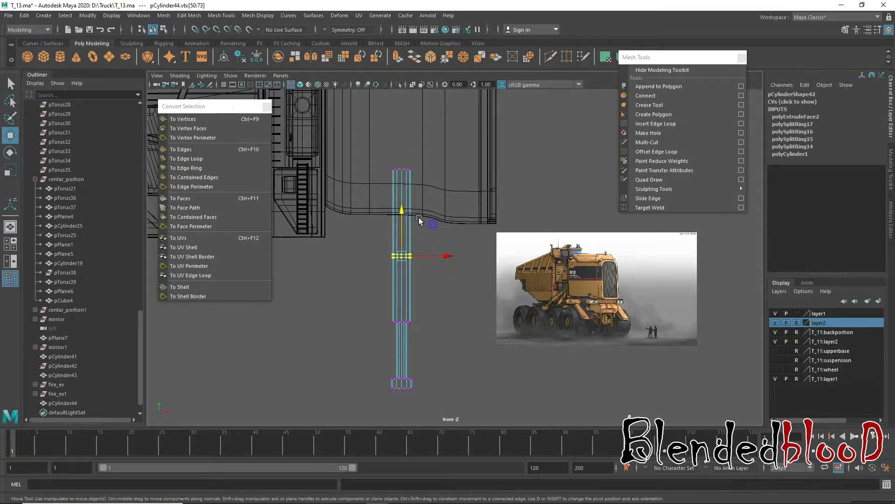
right_drag(420, 220, 426, 182)
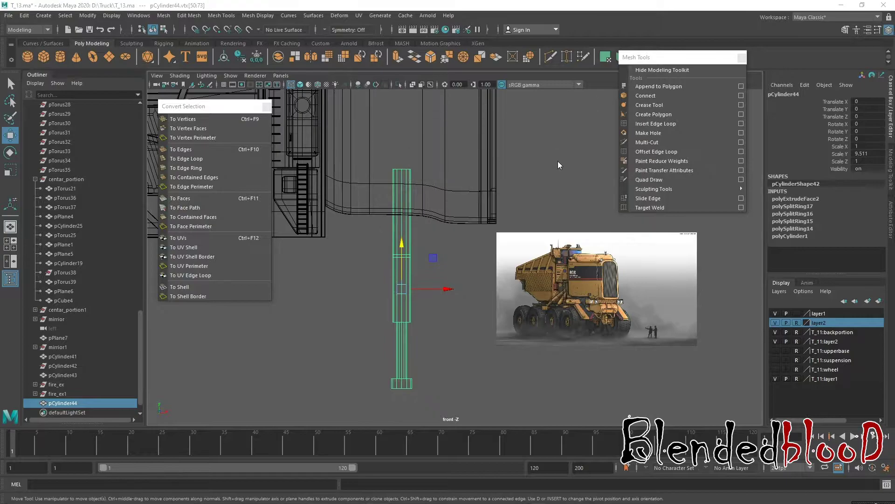
key(space)
- Frame the post in the maximised perspective view and move it to Translate Z 6.227
key(f)
key(space)
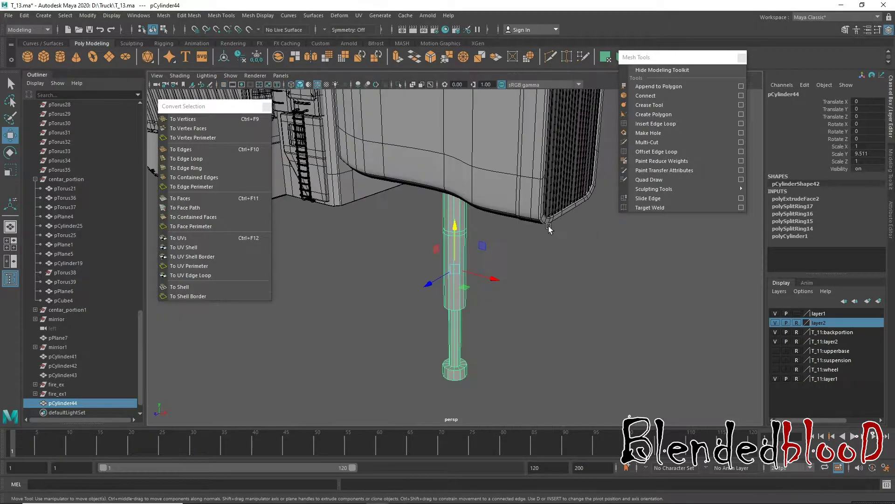
alt+drag(549, 245, 535, 240)
drag(369, 239, 324, 267)
alt+drag(443, 238, 456, 234)
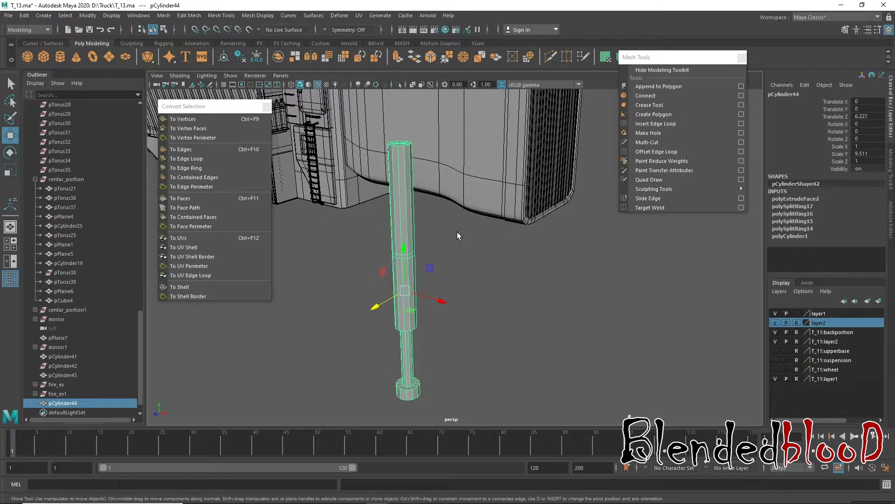
scroll(487, 282, up, 5)
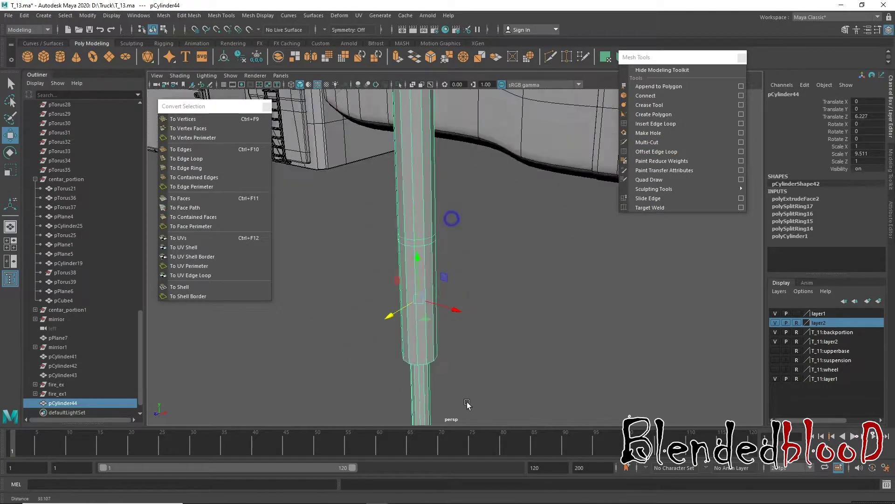
- Extrude a face ring partway up the post and scale it to 0.939 as a collar
alt+middle_drag(486, 282, 493, 252)
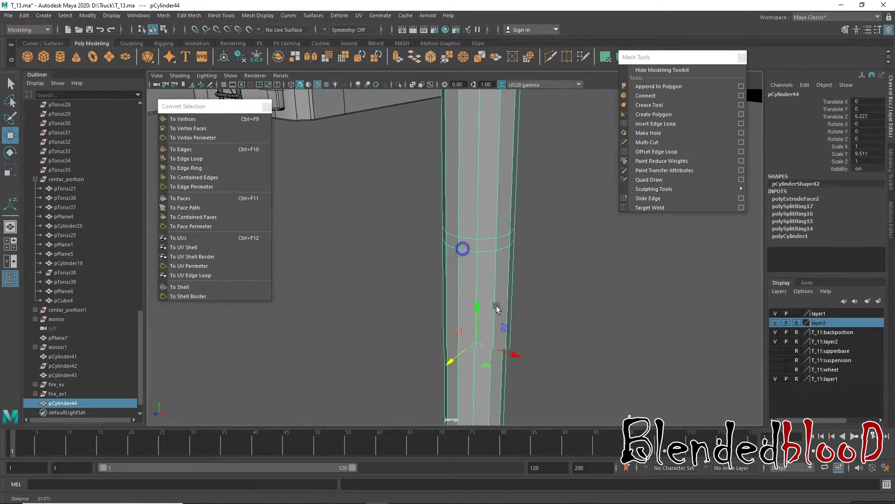
right_click(494, 253)
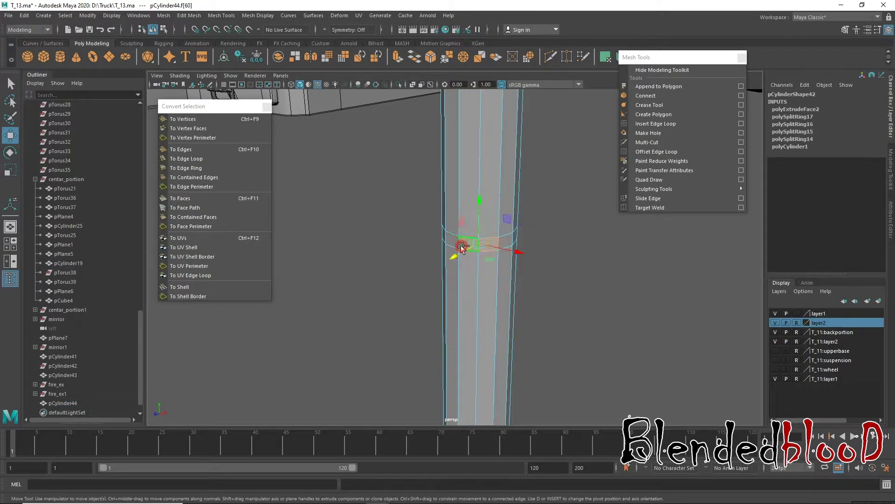
drag(457, 236, 499, 255)
click(399, 56)
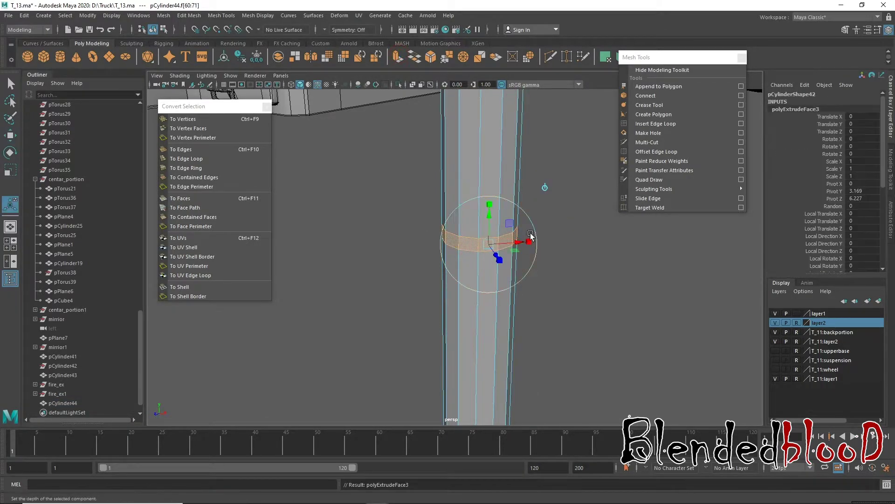
key(r)
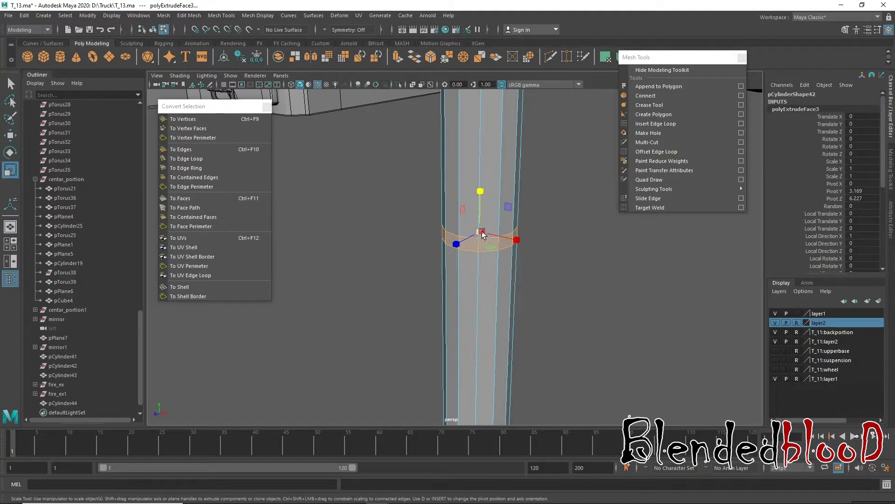
drag(480, 231, 482, 196)
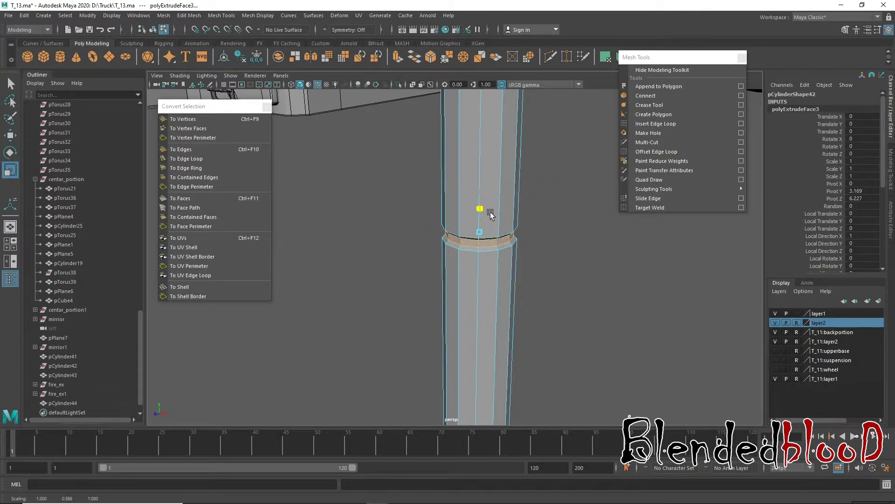
scroll(532, 337, up, 2)
scroll(531, 336, up, 2)
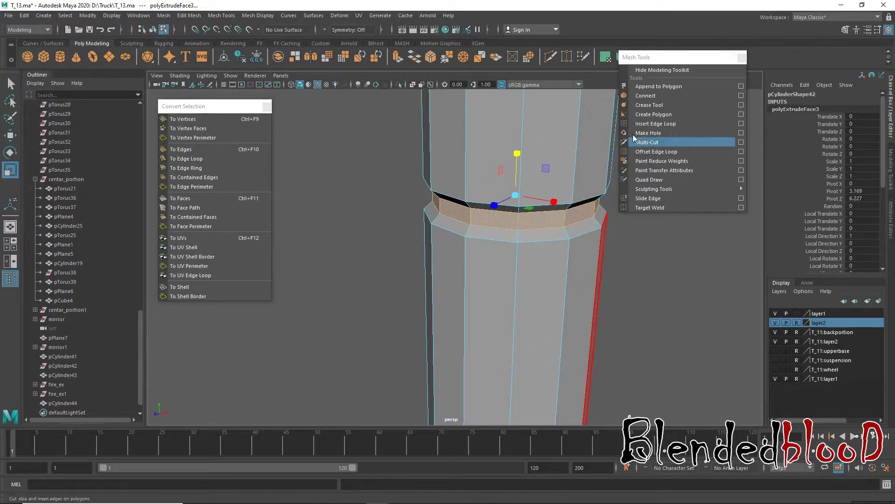
- Insert four edge loops (polySplitRing18–21) hugging the post's extruded collar
click(655, 123)
click(519, 201)
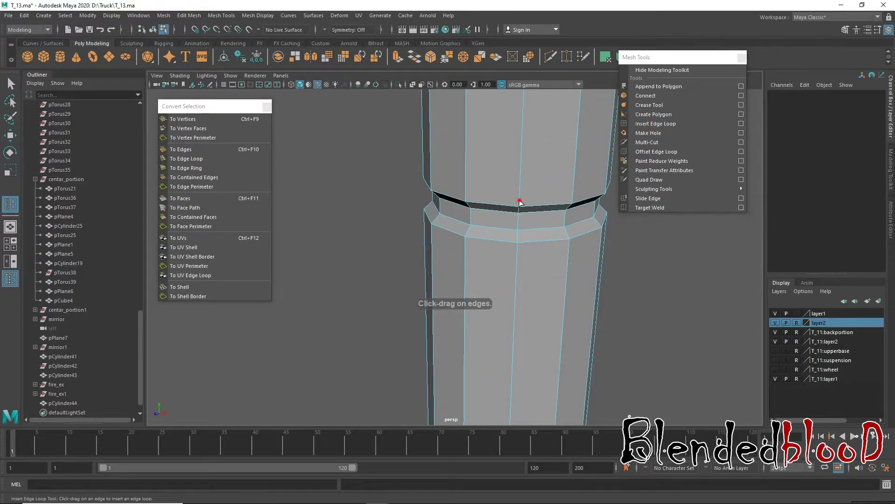
click(517, 249)
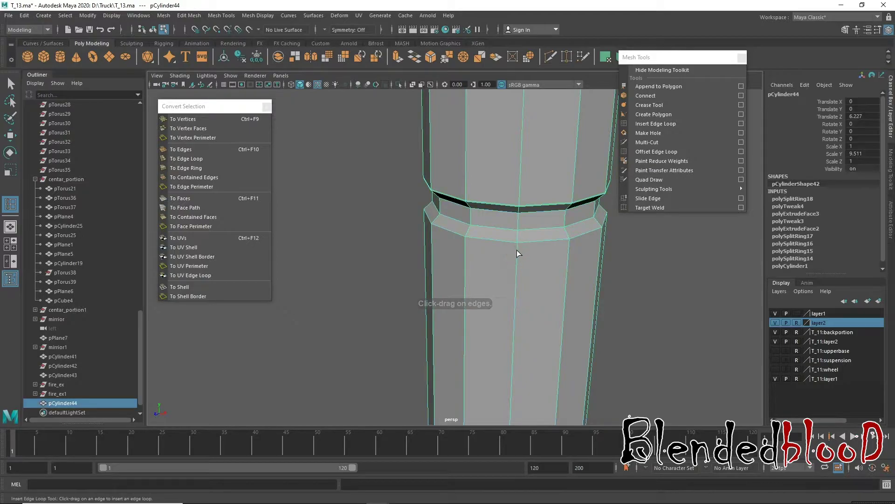
drag(518, 248, 518, 236)
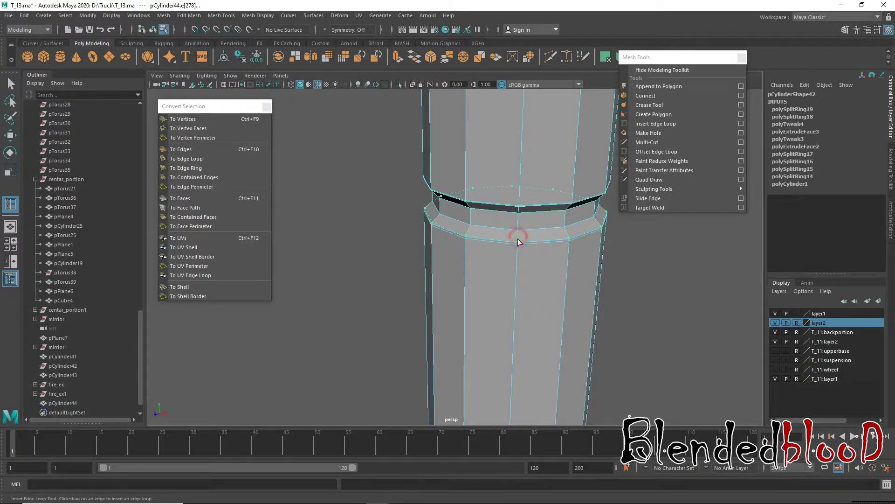
click(519, 233)
click(517, 231)
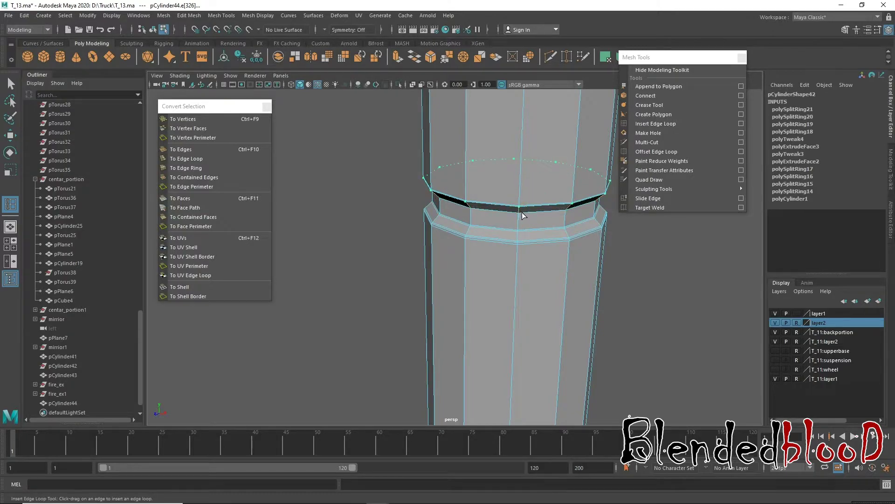
scroll(532, 214, up, 5)
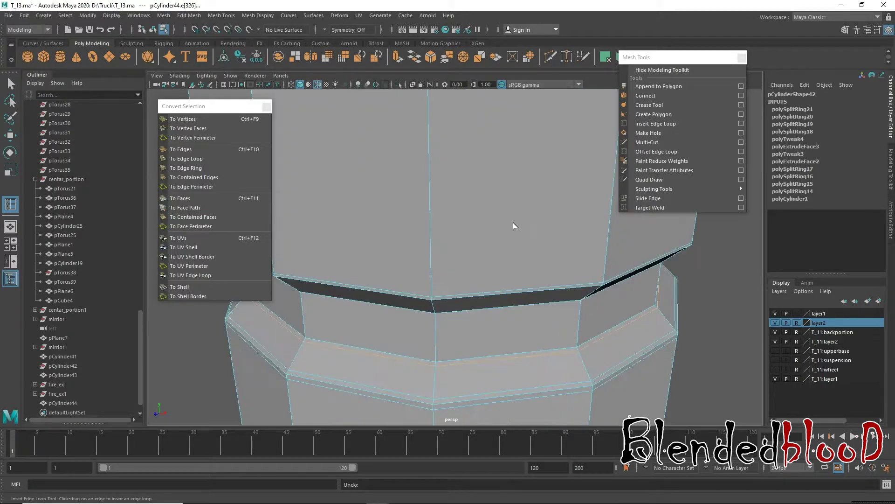
scroll(470, 322, up, 1)
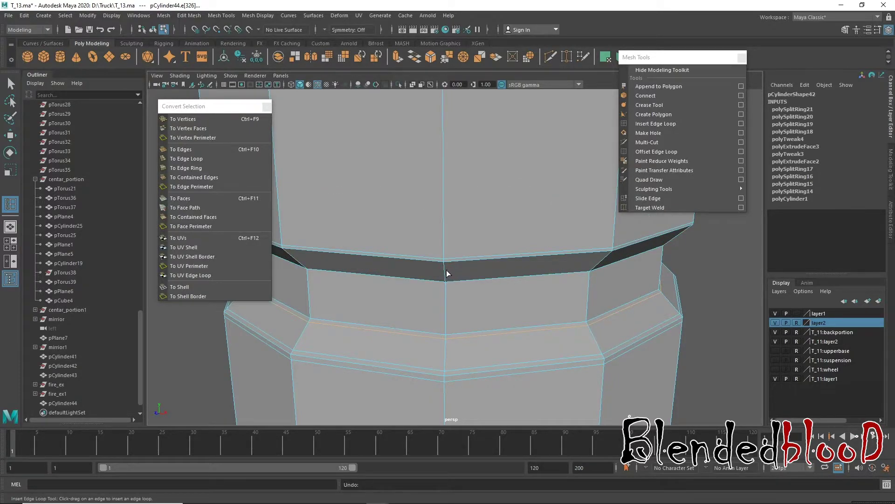
- Insert an edge loop on the cylinder next to the groove and check it with smooth preview
drag(446, 270, 447, 279)
click(444, 274)
mouse_move(457, 276)
alt+mouse_down()
mouse_move(516, 235)
mouse_move(513, 251)
alt+mouse_up()
key(w)
key(3)
scroll(524, 264, down, 5)
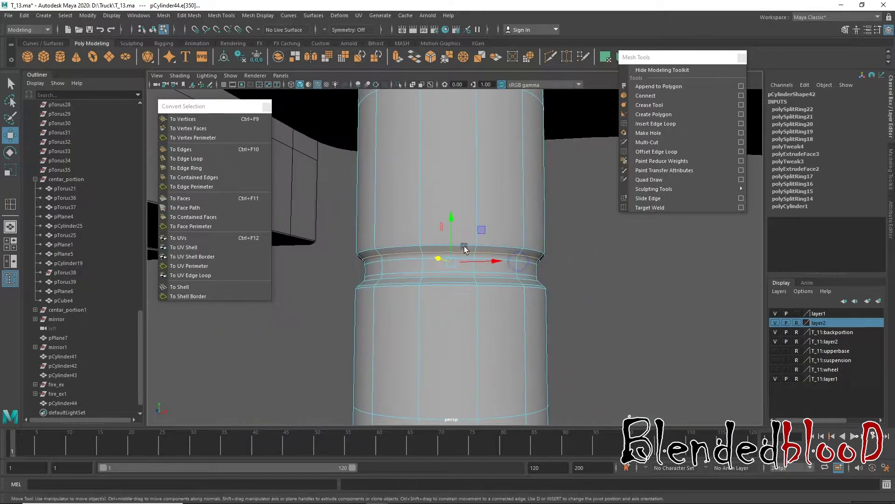
mouse_move(492, 237)
right_down()
mouse_move(518, 240)
mouse_move(537, 225)
right_up()
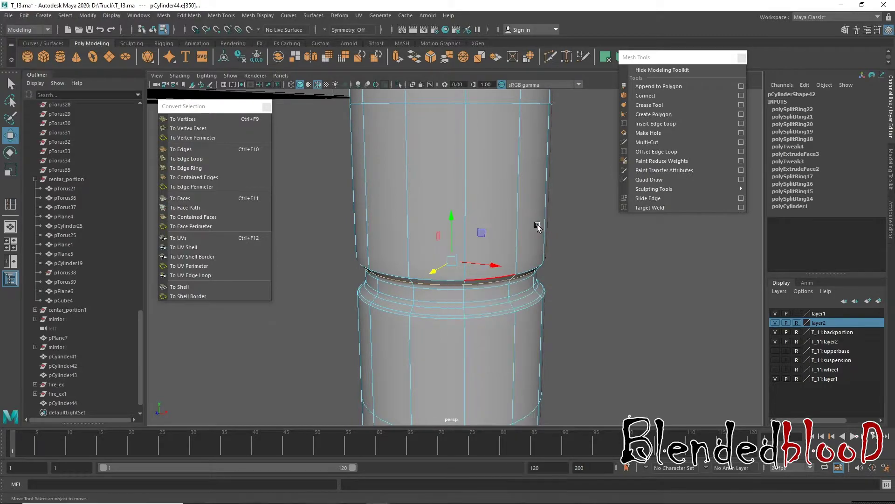
mouse_move(516, 323)
alt+mouse_down()
mouse_move(539, 268)
mouse_move(485, 261)
alt+mouse_up()
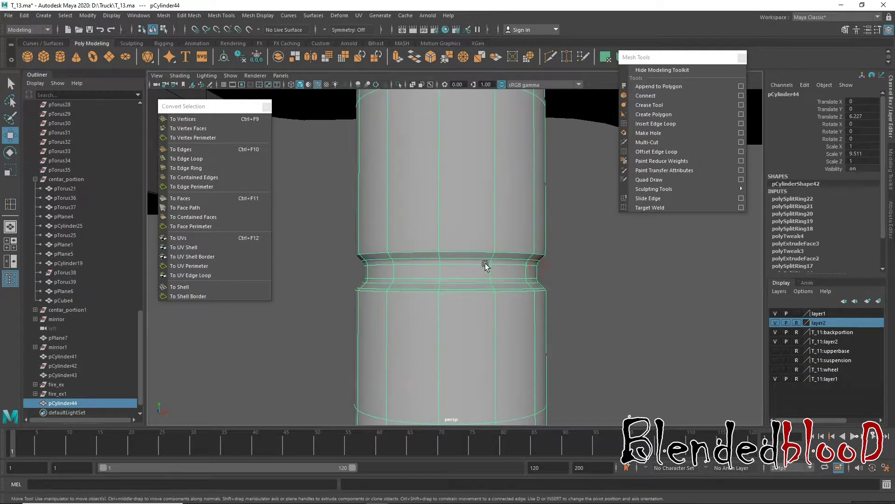
scroll(493, 264, up, 3)
key(1)
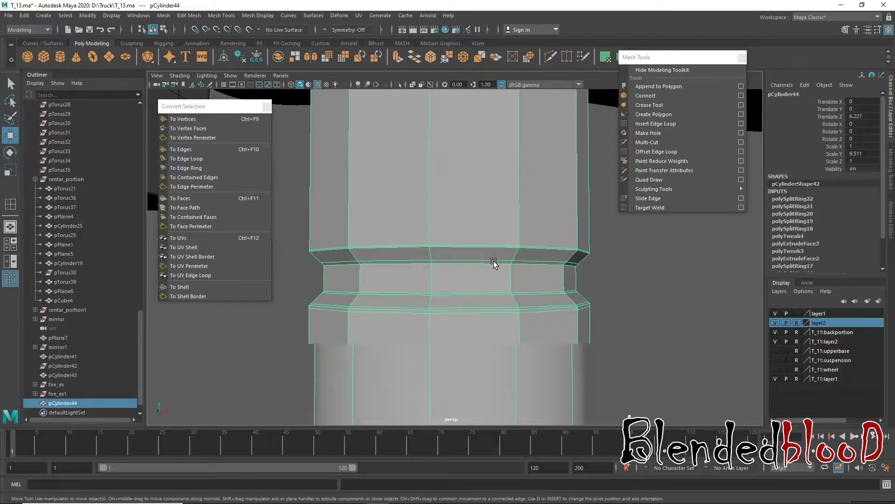
- Add another edge loop beside the recessed band and return to object mode
click(645, 123)
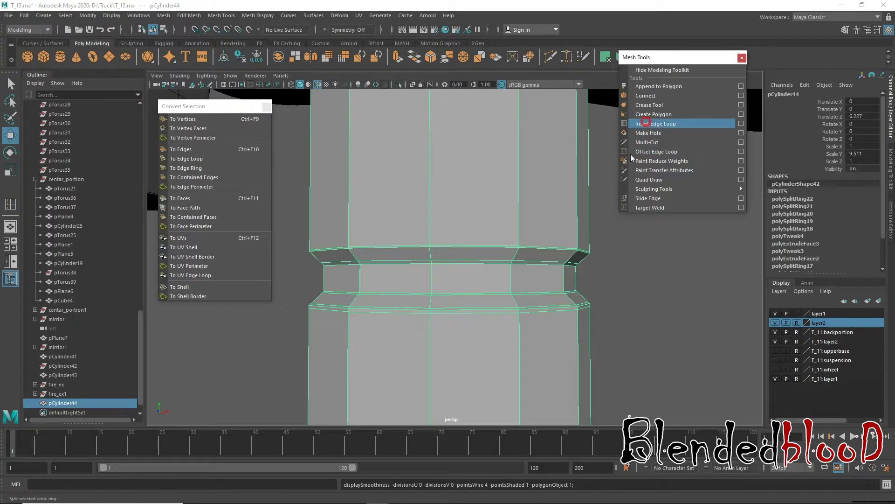
click(515, 257)
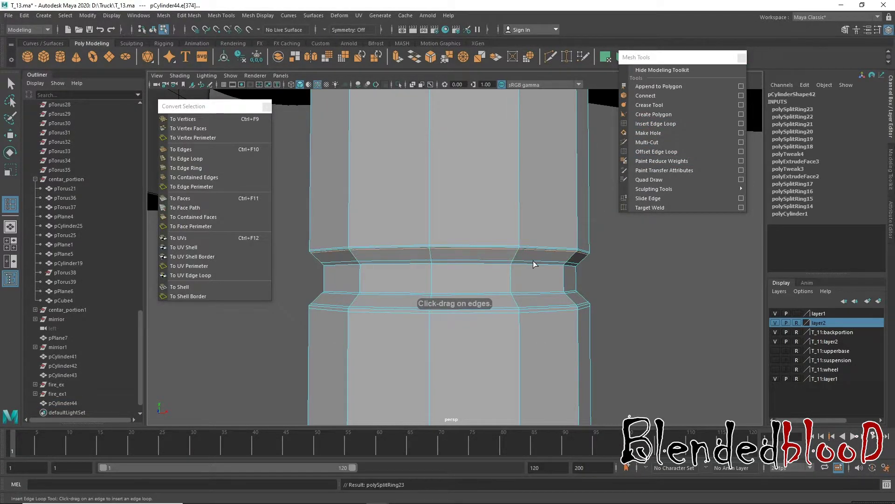
key(w)
right_drag(540, 236, 599, 225)
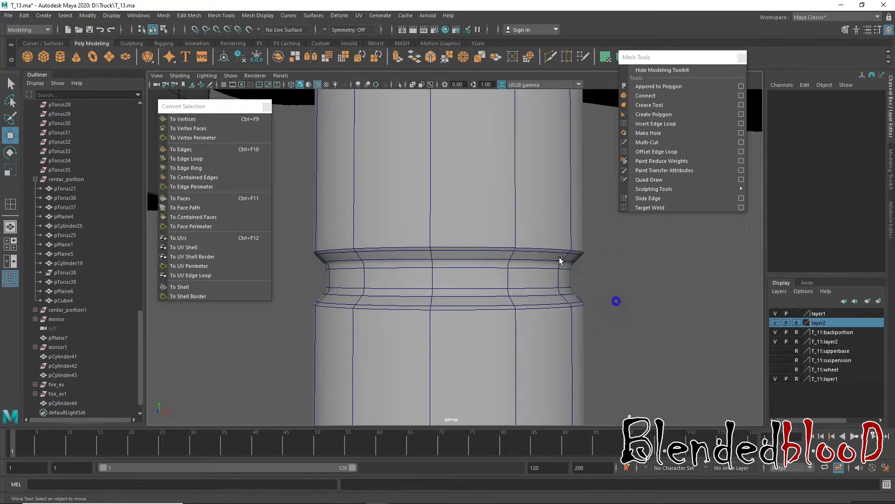
scroll(435, 177, down, 3)
scroll(435, 177, down, 3)
- Insert two edge loops just below the cylinder's top rim
scroll(475, 210, up, 2)
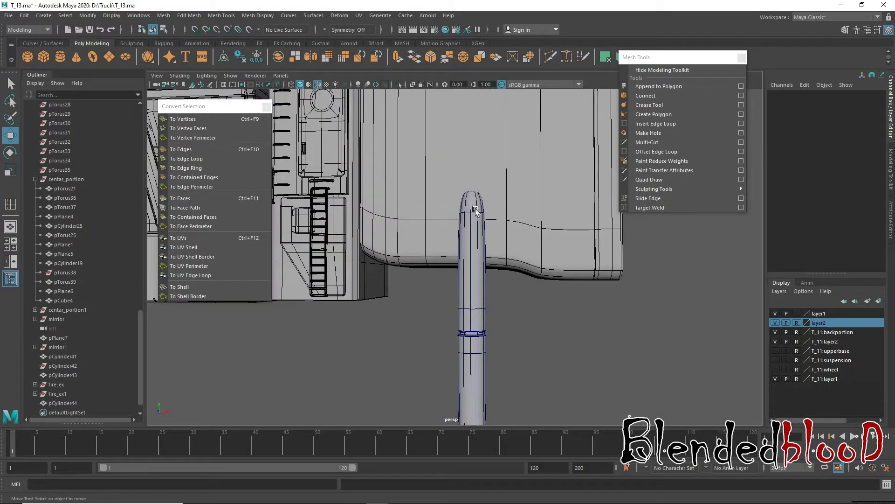
click(475, 210)
click(647, 124)
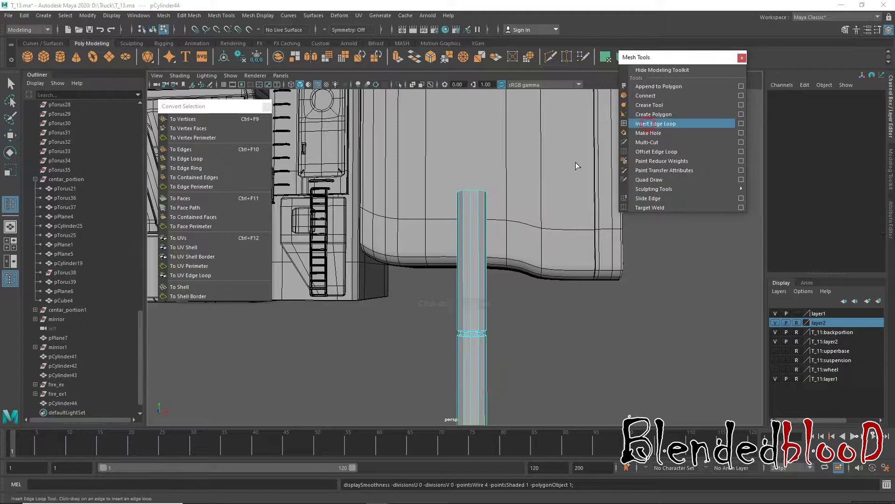
scroll(545, 154, up, 3)
scroll(446, 290, up, 2)
scroll(446, 292, up, 3)
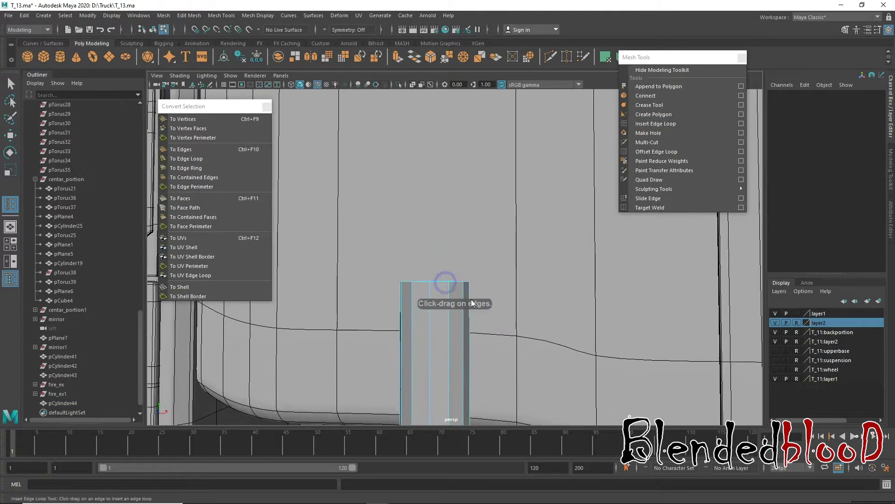
click(451, 284)
drag(450, 284, 448, 289)
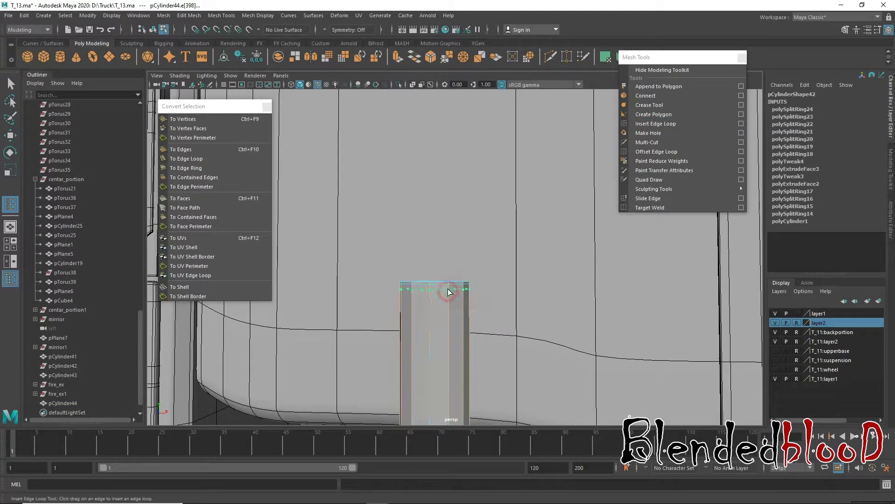
click(455, 295)
scroll(480, 317, down, 3)
- Add edge loops just above and just below the recessed band
alt+middle_drag(503, 218, 468, 270)
alt+middle_drag(477, 238, 482, 380)
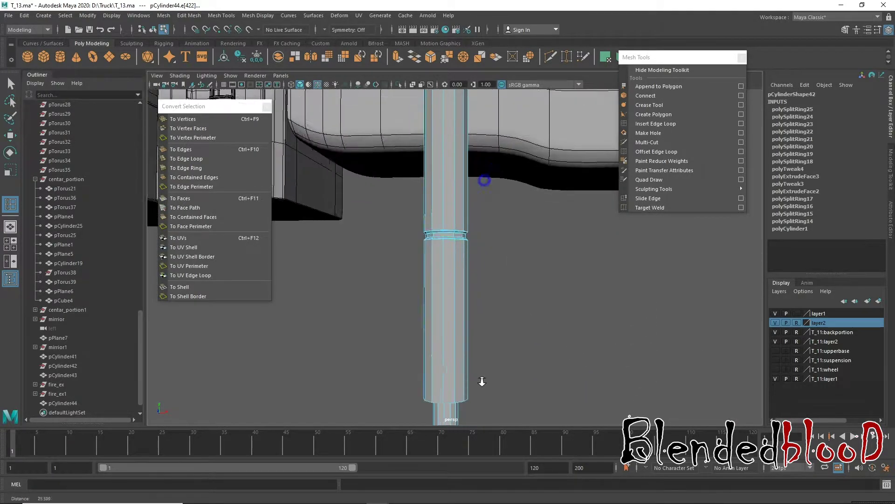
mouse_move(482, 379)
alt+right_down()
mouse_move(492, 196)
mouse_move(485, 416)
alt+right_up()
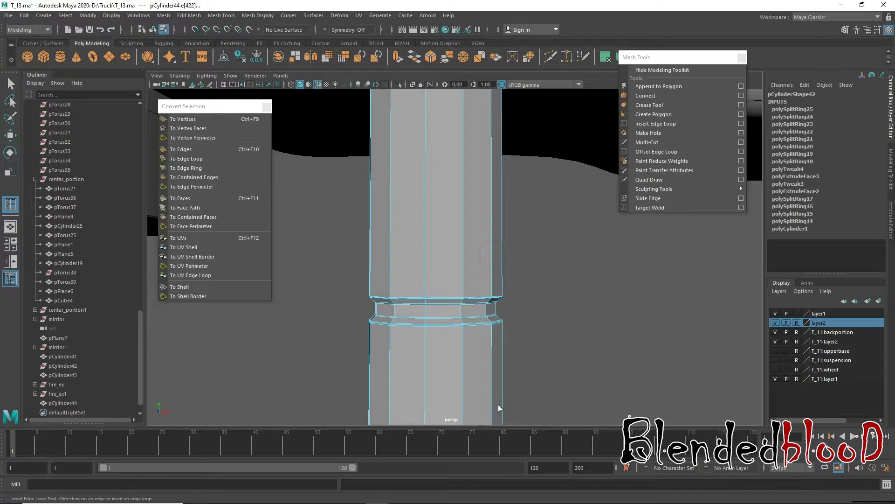
click(495, 287)
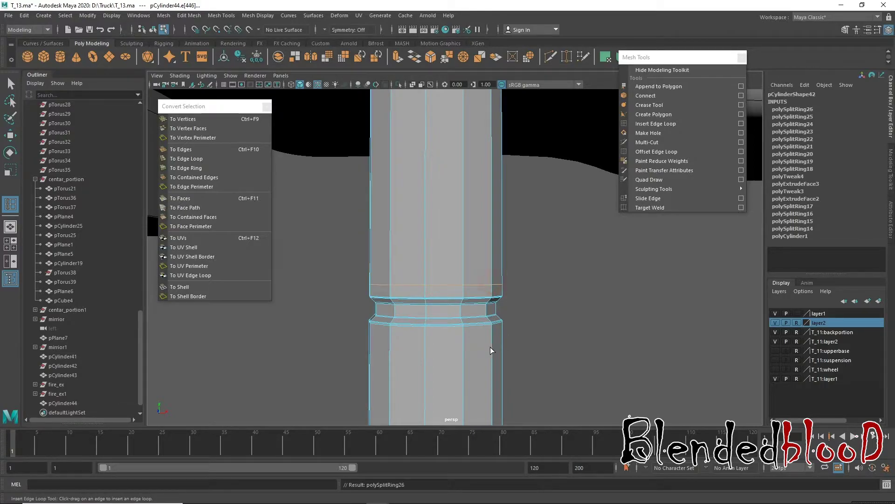
click(491, 343)
- Add one edge loop around the bevelled collar, undoing a second extra loop
alt+middle_drag(501, 375, 519, 282)
alt+right_drag(520, 283, 467, 340)
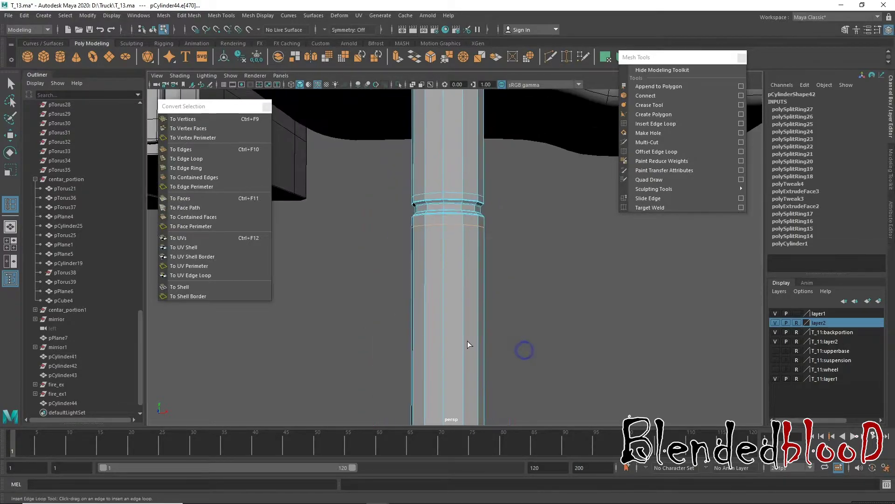
alt+middle_drag(467, 341, 500, 197)
alt+right_drag(500, 197, 505, 290)
alt+drag(519, 305, 512, 293)
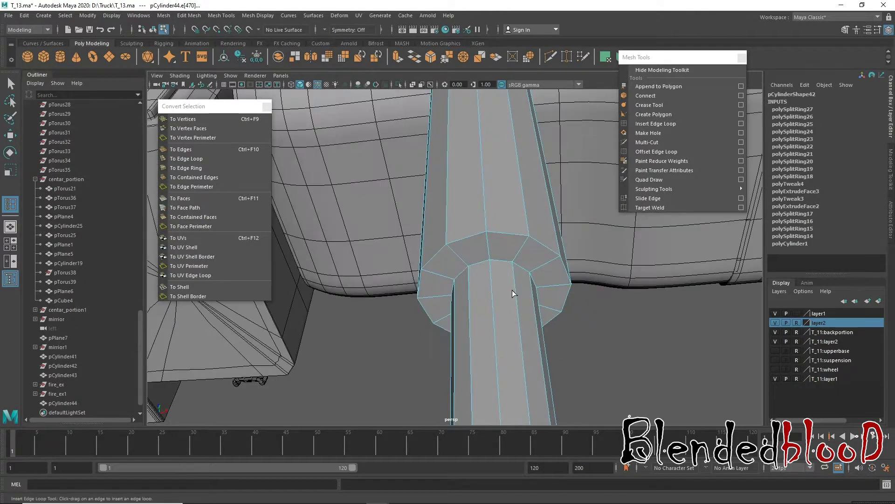
click(655, 124)
drag(550, 258, 545, 267)
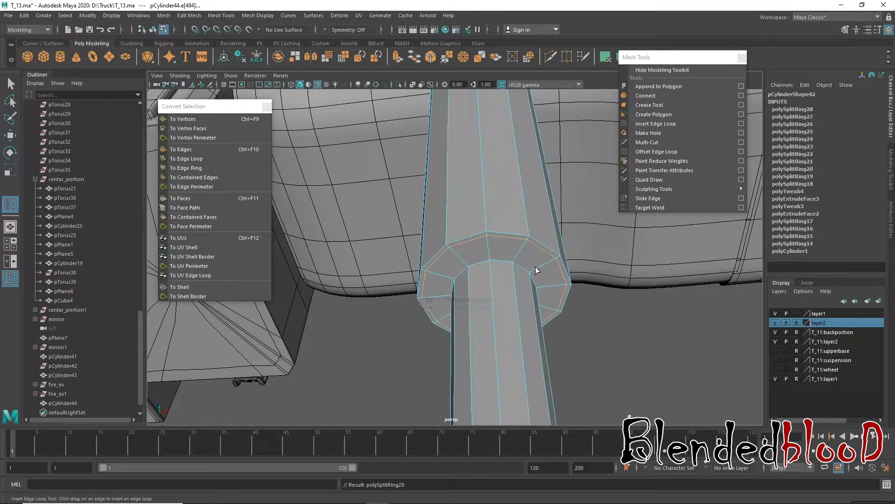
click(536, 267)
drag(535, 272, 535, 272)
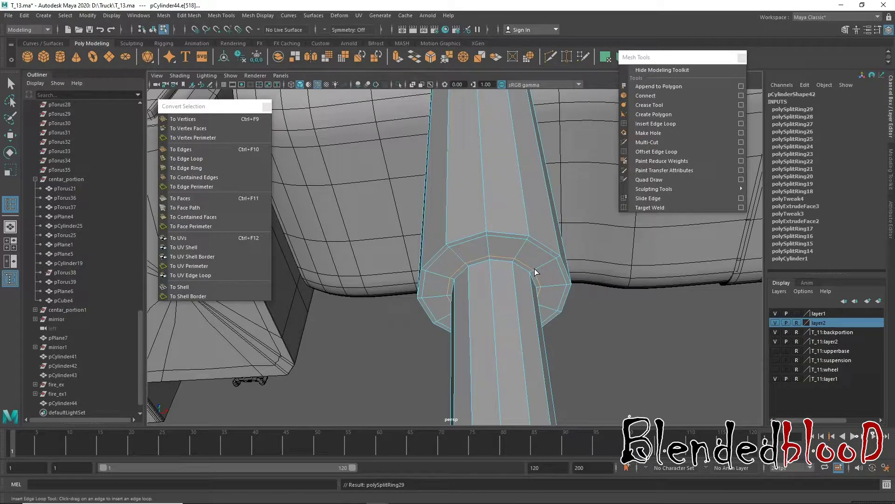
key(ctrl+z)
- Select the full ring of faces around the collar
key(w)
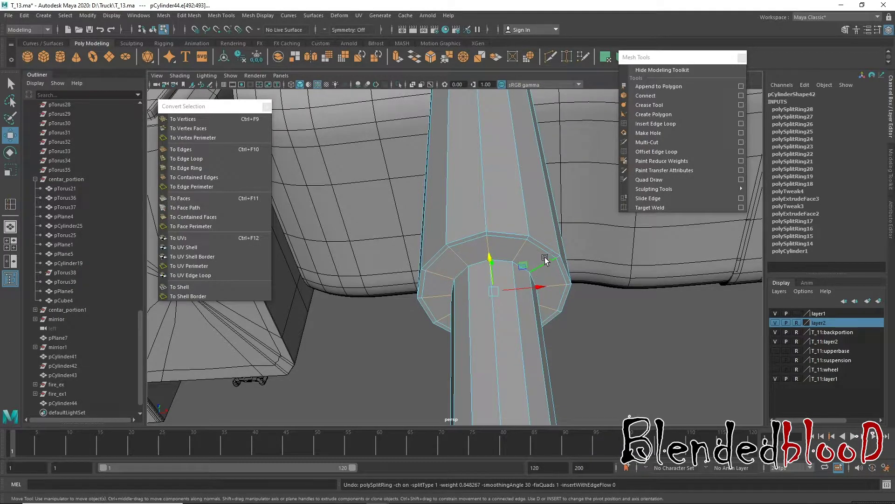
click(544, 253)
key(r)
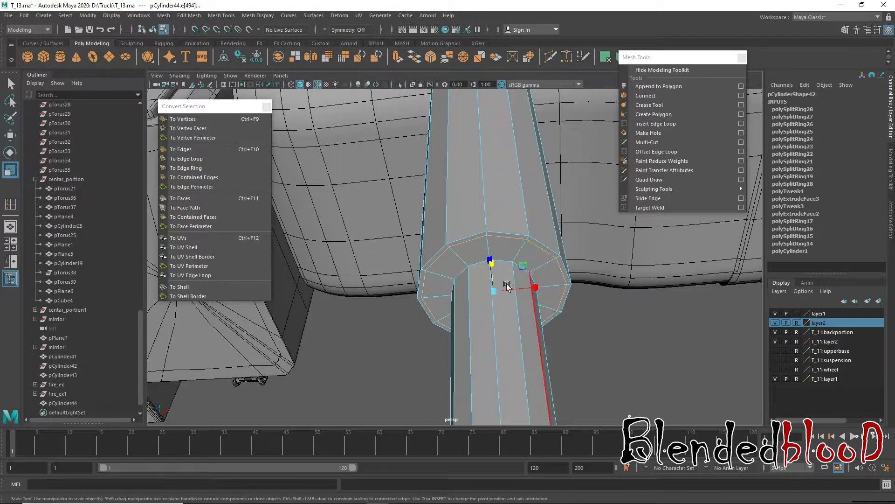
key(w)
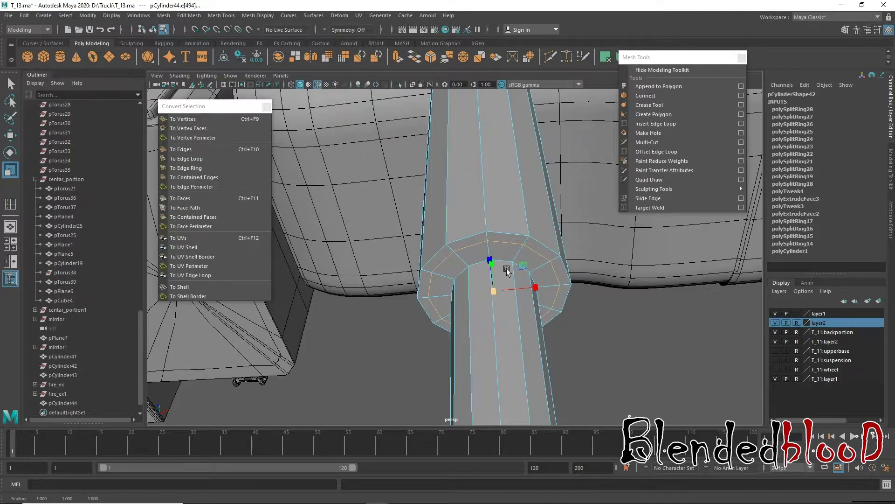
right_drag(521, 255, 521, 275)
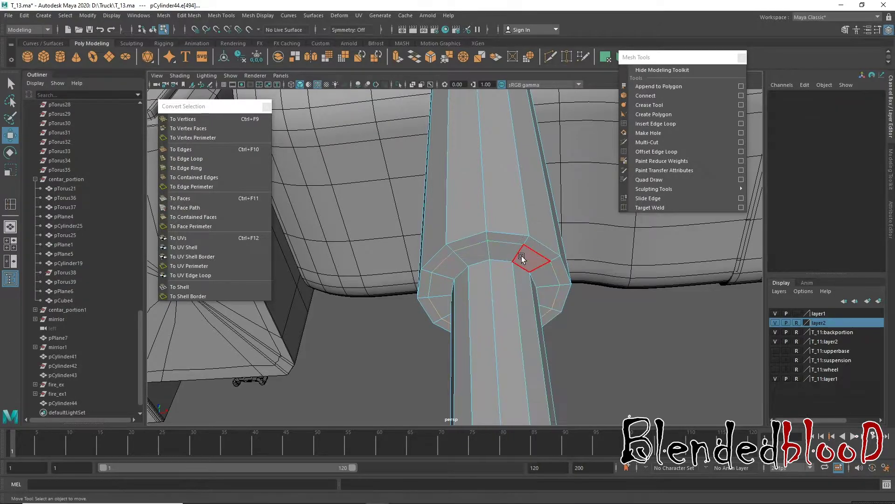
click(498, 253)
shift+click(474, 256)
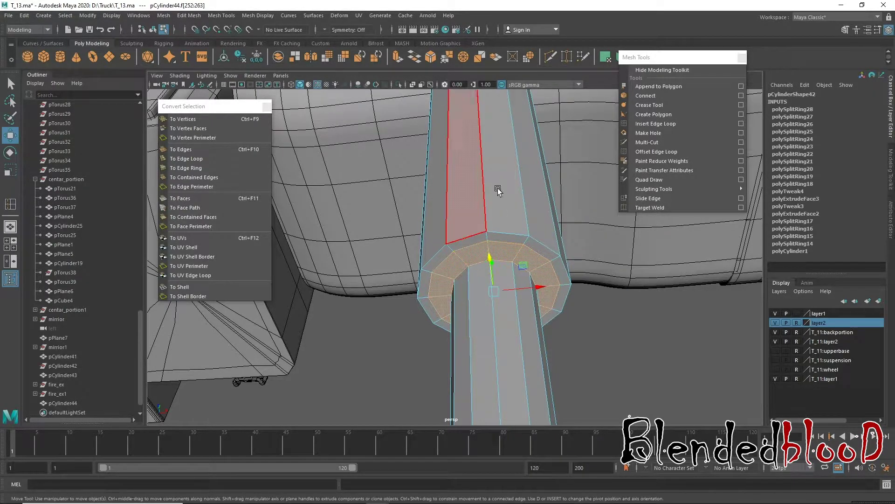
- Extrude the collar face ring and settle it back down onto the collar
mouse_move(497, 189)
alt+right_down()
mouse_move(430, 158)
mouse_move(402, 60)
alt+right_up()
click(397, 57)
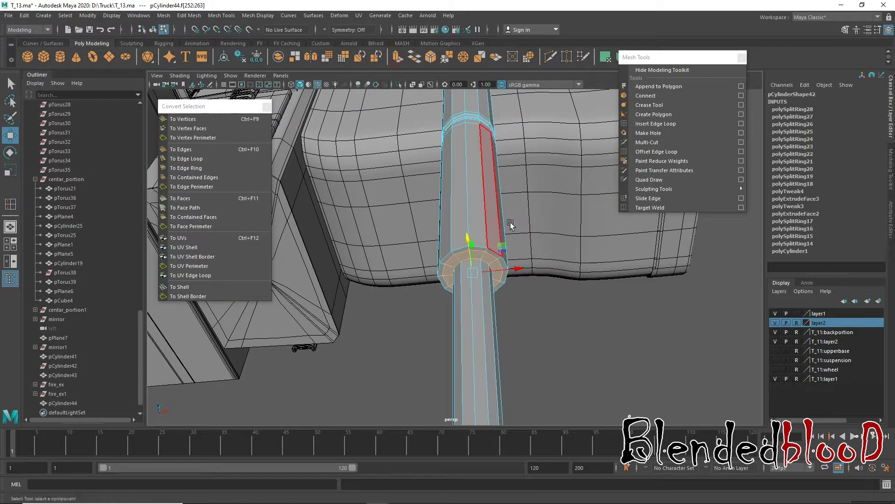
key(w)
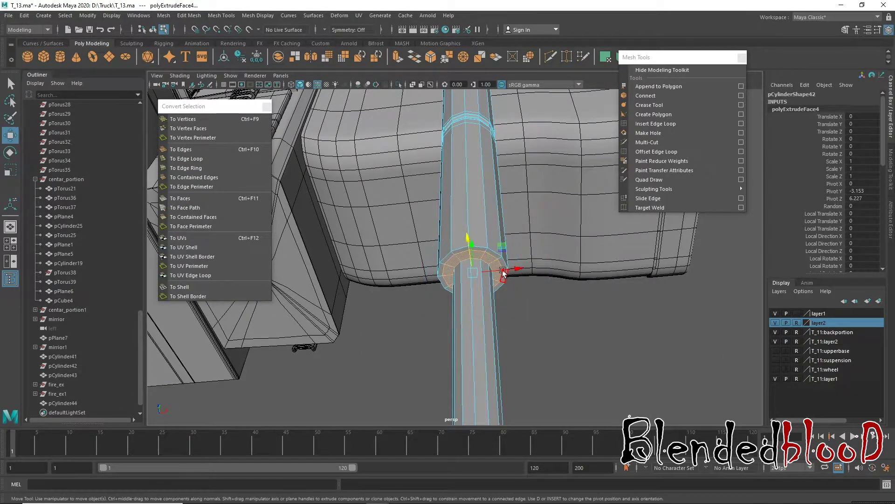
mouse_move(553, 211)
alt+mouse_down()
mouse_move(463, 273)
mouse_move(474, 150)
alt+mouse_up()
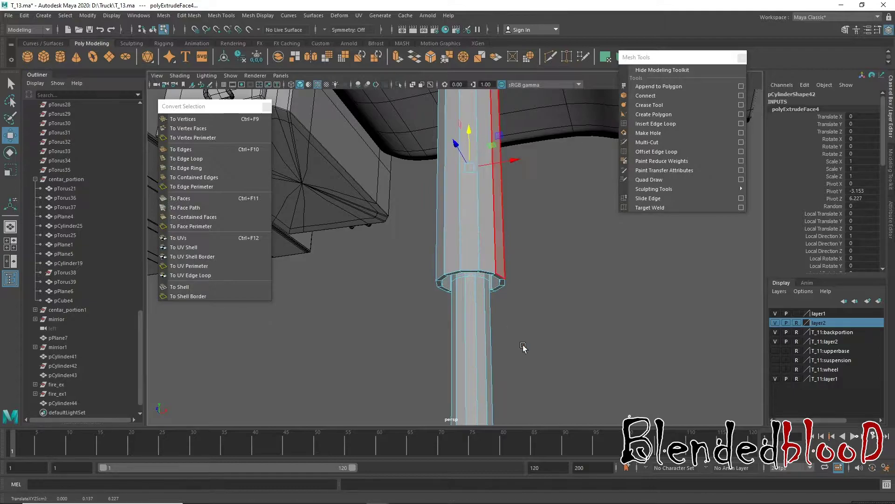
alt+drag(524, 350, 493, 174)
drag(467, 145, 481, 233)
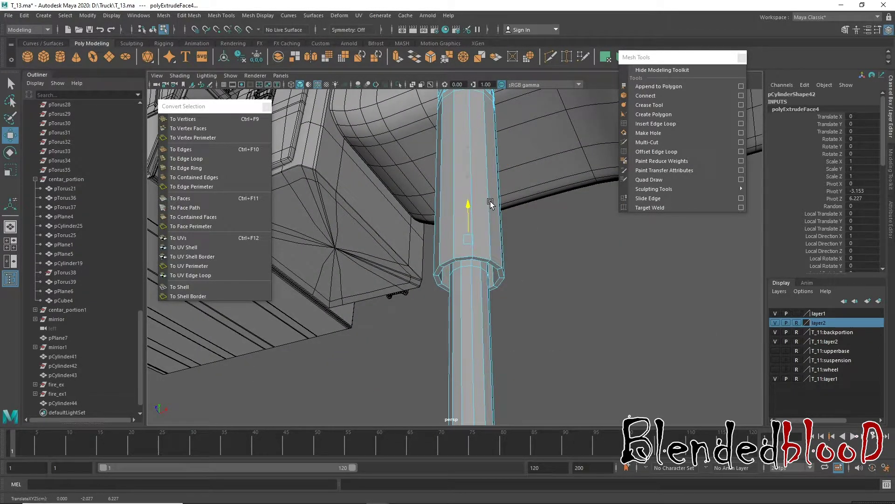
middle_drag(490, 201, 494, 220)
- Insert several edge loops across the inner collar ring
alt+drag(499, 213, 673, 142)
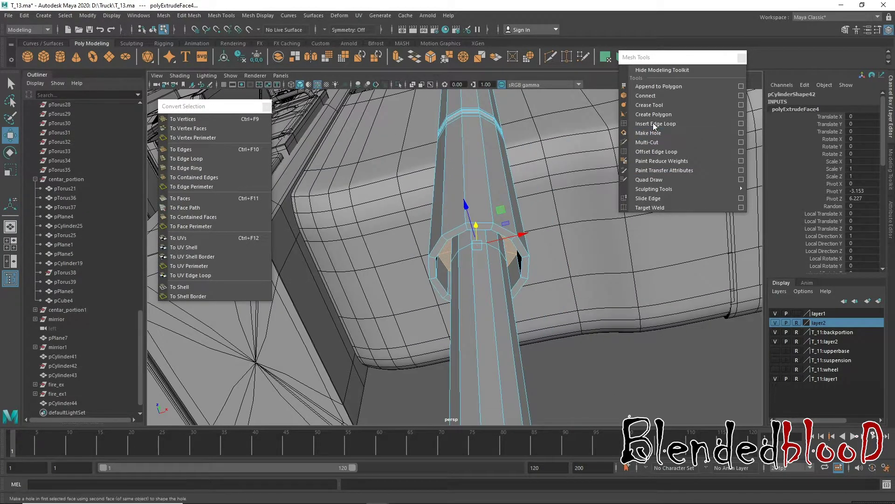
click(653, 124)
scroll(486, 224, up, 3)
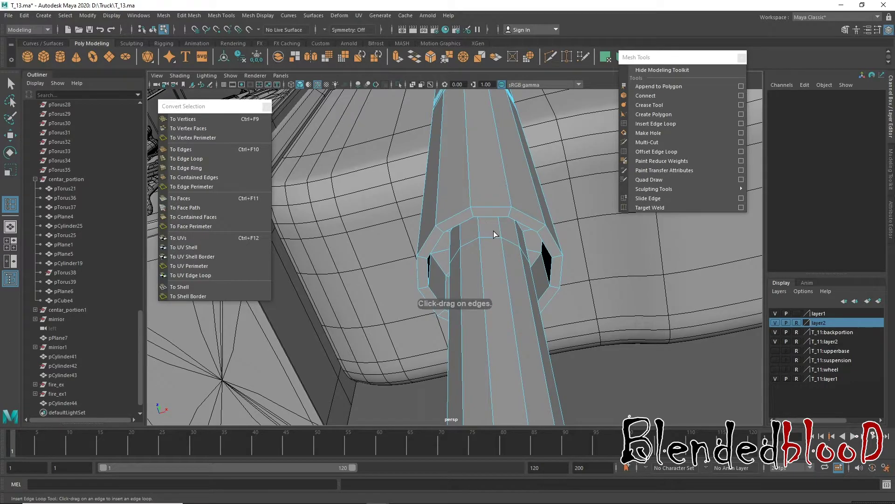
click(494, 231)
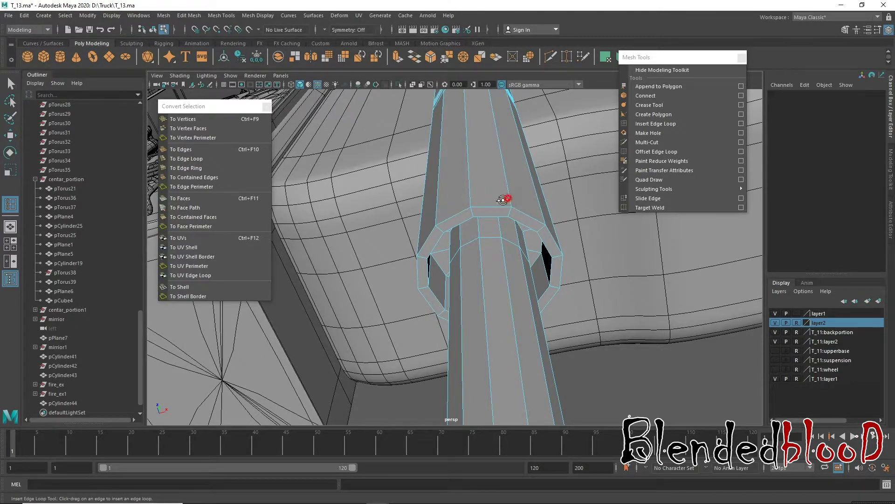
mouse_move(503, 200)
alt+mouse_down()
mouse_move(484, 208)
mouse_move(503, 245)
alt+mouse_up()
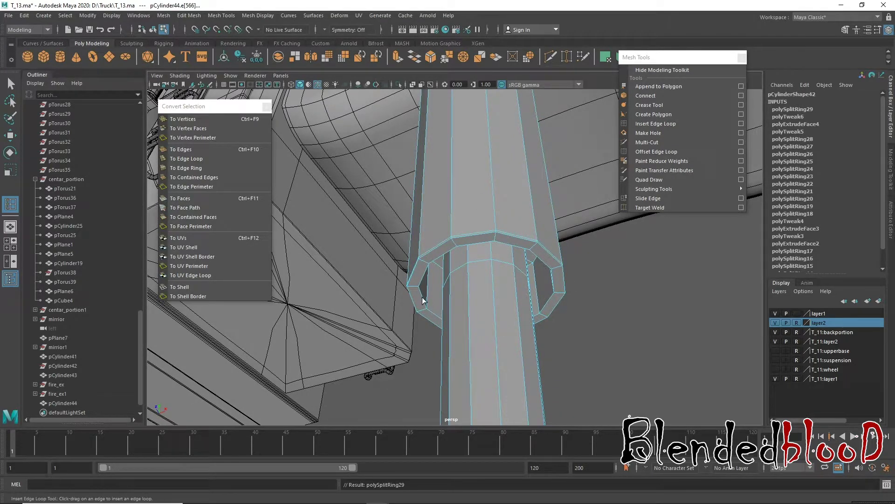
mouse_move(427, 292)
mouse_down()
mouse_move(427, 305)
mouse_move(432, 283)
mouse_up()
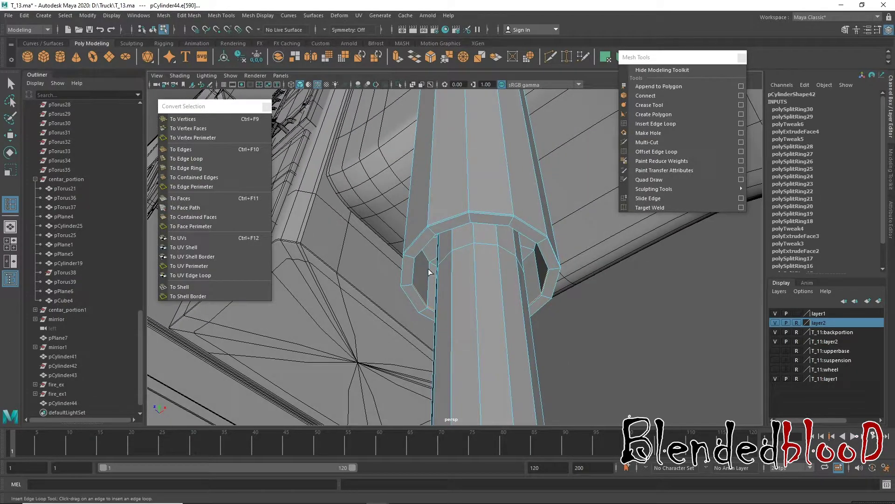
click(430, 265)
click(413, 267)
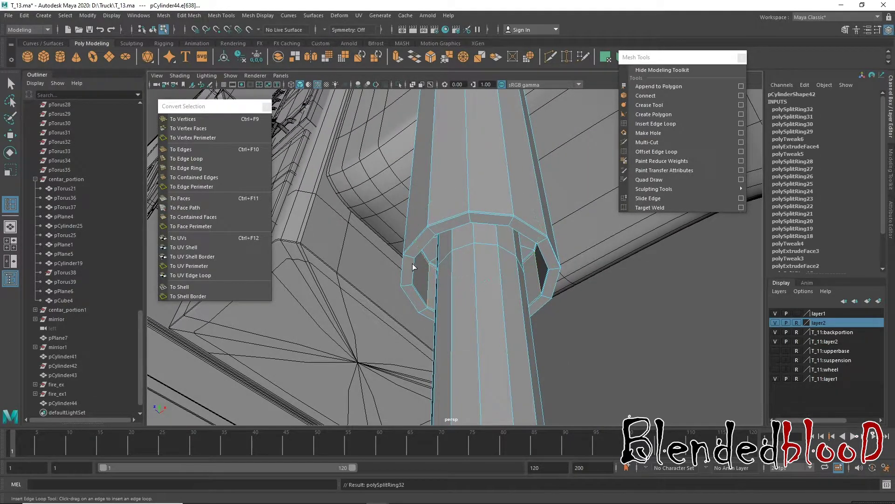
click(410, 258)
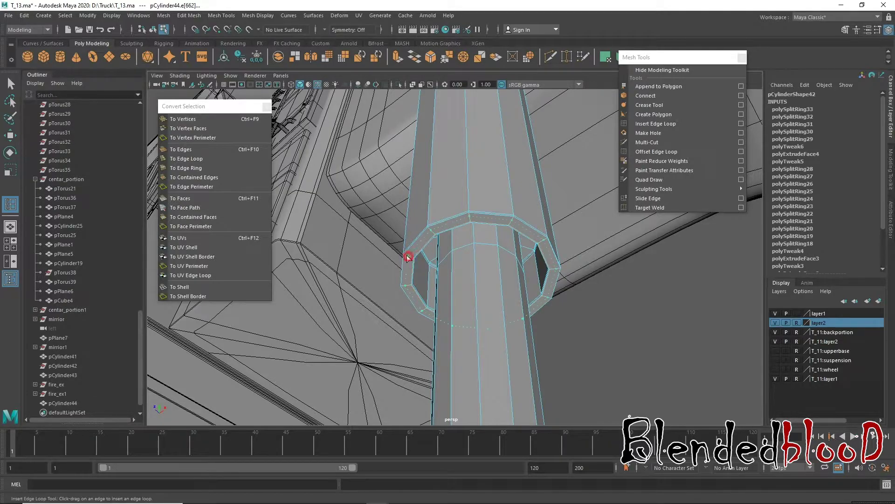
click(405, 260)
- Add two more edge loops on the collar's far side and view the whole post
alt+drag(406, 259, 454, 219)
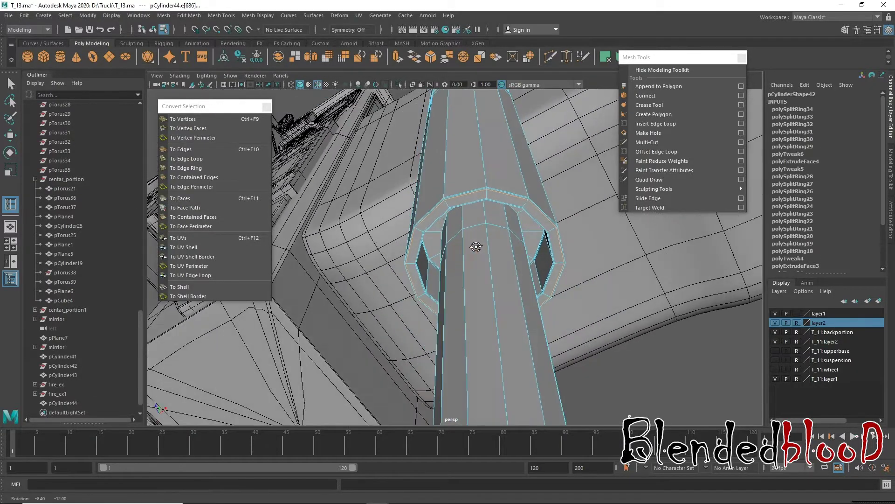
click(455, 219)
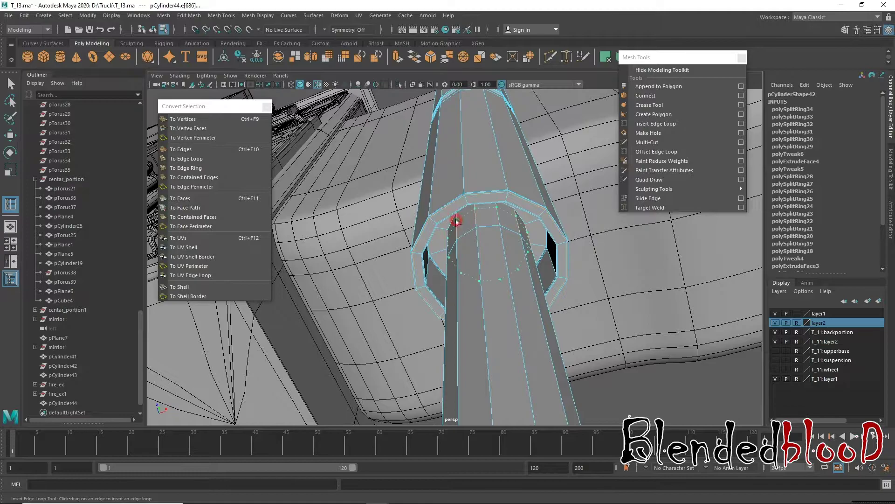
click(456, 221)
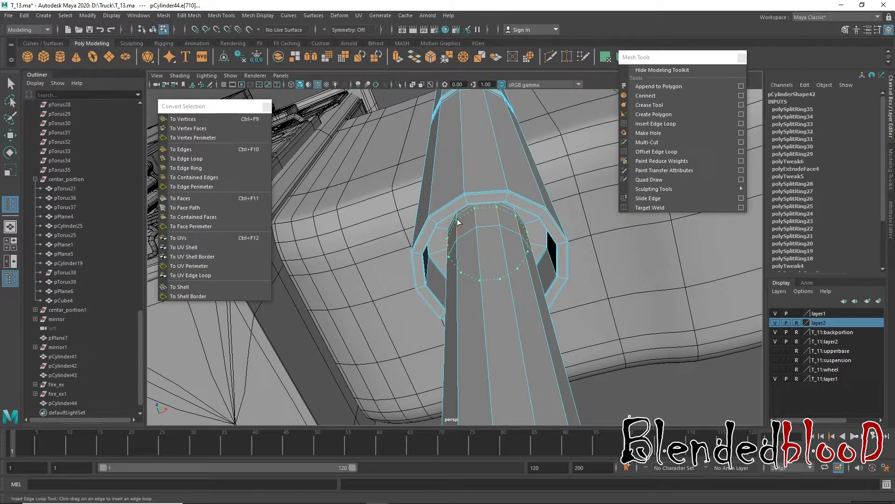
click(457, 221)
alt+drag(457, 220, 462, 252)
key(w)
mouse_move(514, 300)
alt+mouse_down()
mouse_move(570, 331)
mouse_move(566, 303)
mouse_move(530, 276)
mouse_move(539, 348)
alt+mouse_up()
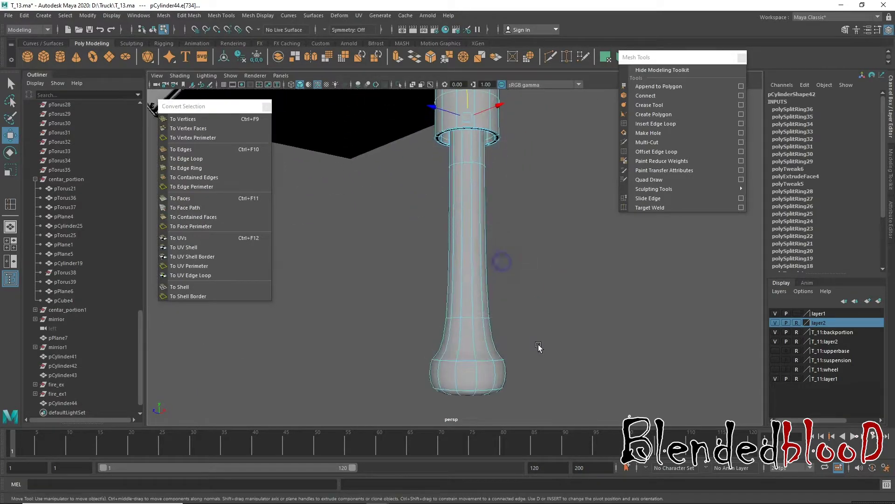
- Insert several edge loops around the base of the post's shaft
click(667, 124)
alt+drag(522, 309, 512, 321)
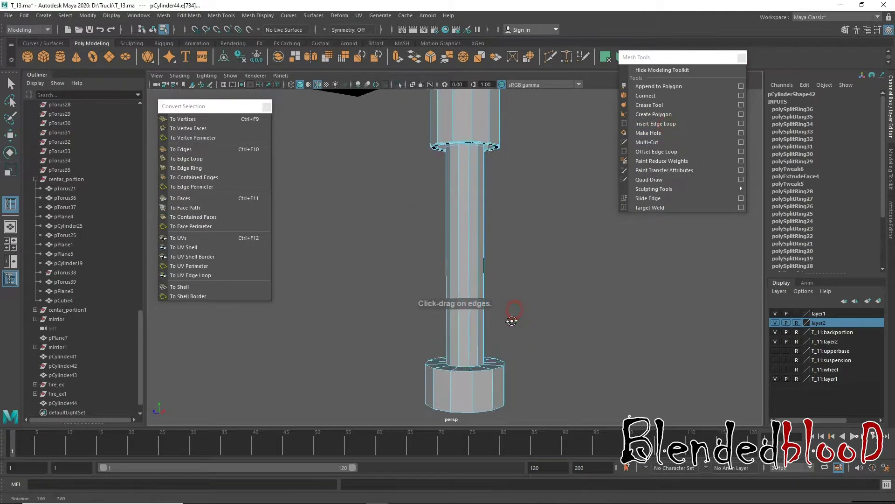
scroll(472, 373, up, 3)
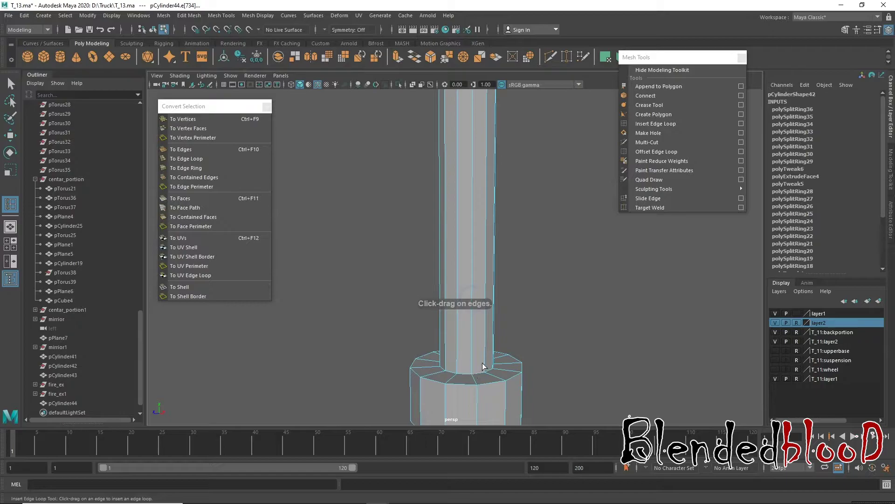
mouse_move(488, 366)
mouse_down()
mouse_move(498, 405)
mouse_move(503, 348)
mouse_up()
click(492, 400)
click(507, 357)
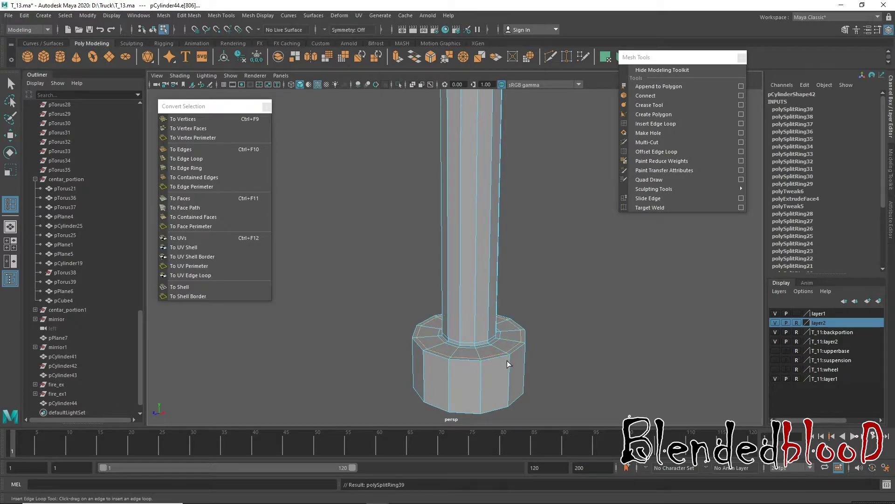
click(506, 379)
mouse_move(510, 379)
mouse_down()
mouse_move(521, 310)
mouse_move(504, 256)
mouse_move(484, 238)
mouse_up()
key(w)
- Select the middle shaft's face ring and scale it up uniformly to widen it
right_drag(483, 238, 484, 262)
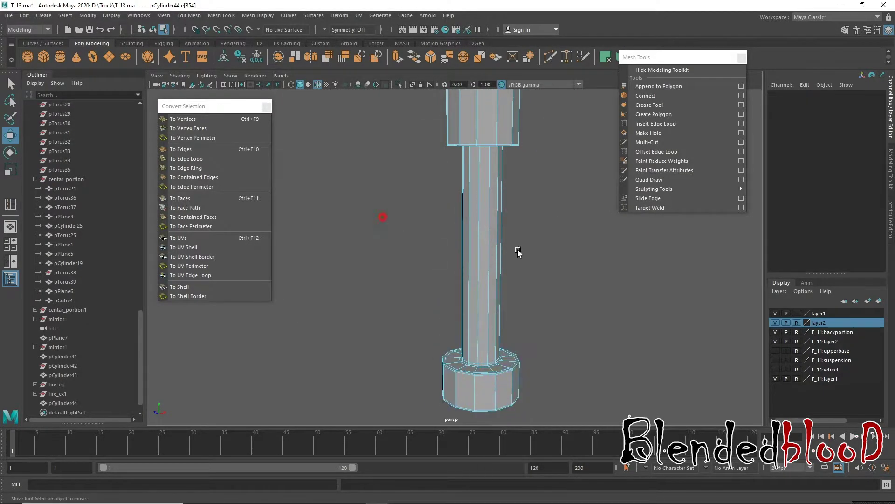
double_click(483, 252)
click(182, 118)
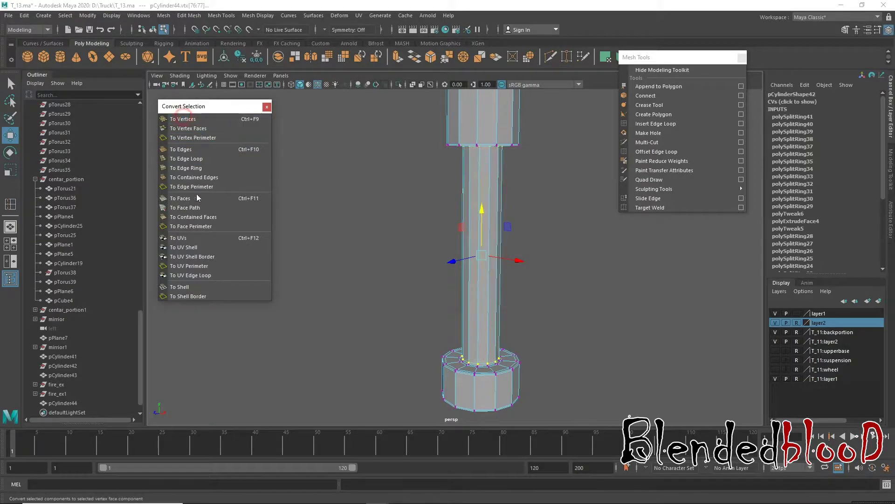
click(187, 198)
mouse_move(526, 241)
alt+mouse_down()
mouse_move(523, 194)
mouse_move(508, 301)
alt+mouse_up()
key(r)
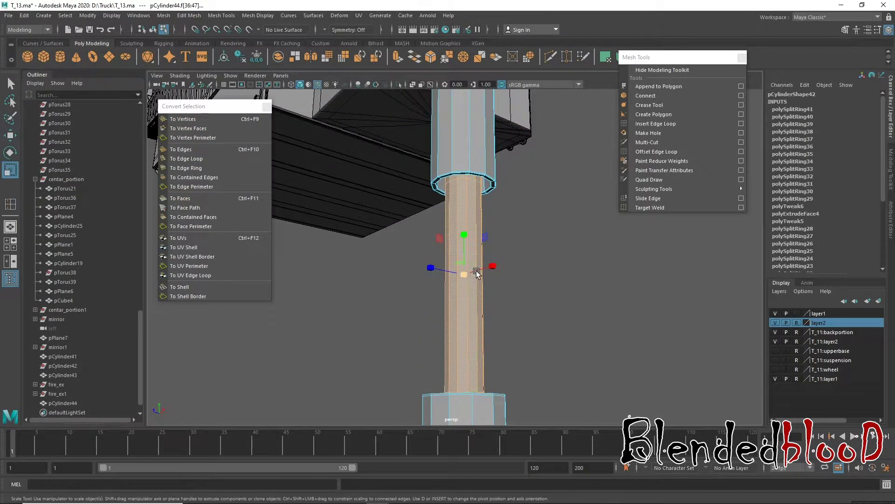
drag(465, 277, 503, 312)
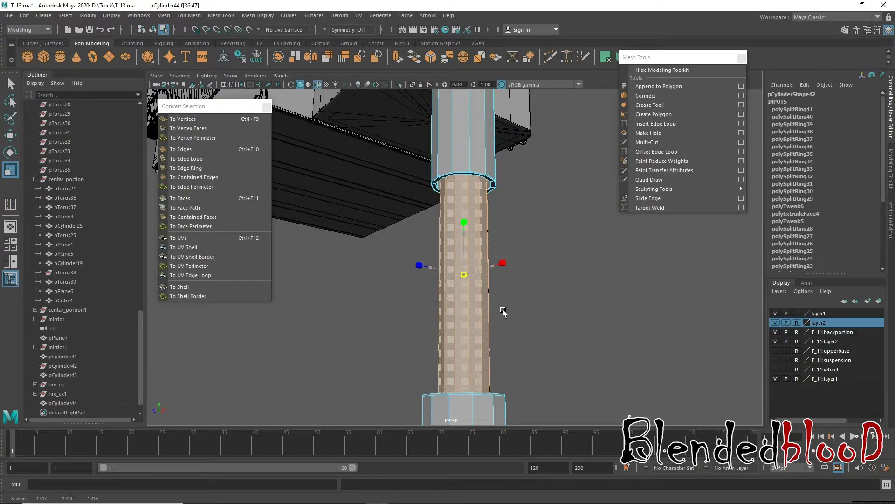
alt+drag(506, 312, 445, 270)
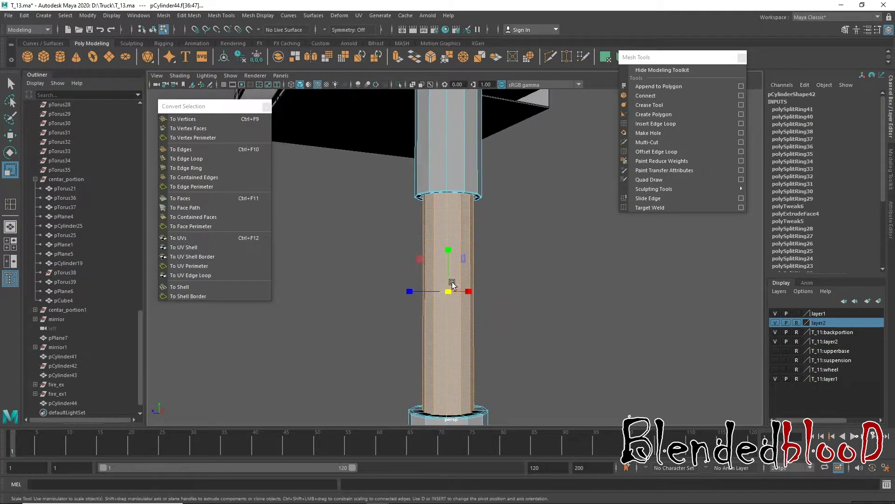
- Shorten the shaft section in Y from the front view, then select the whole cylinder
key(space)
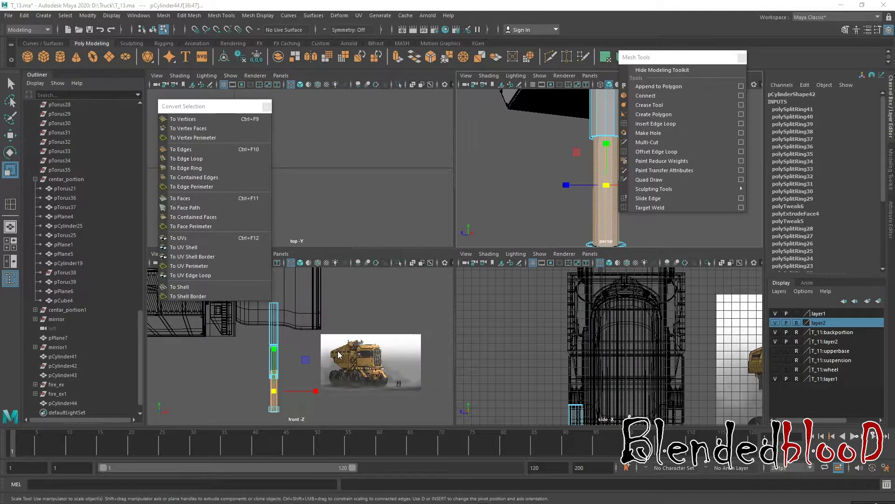
key(space)
drag(456, 215, 456, 226)
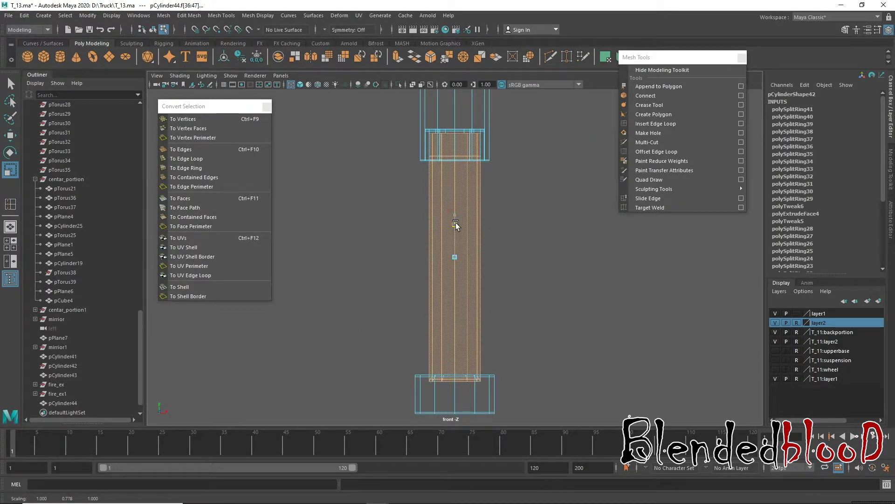
drag(456, 224, 456, 225)
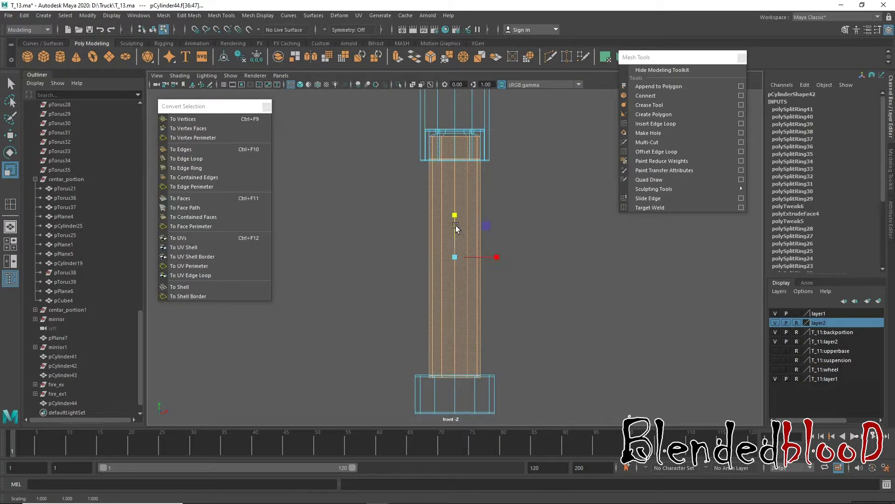
key(w)
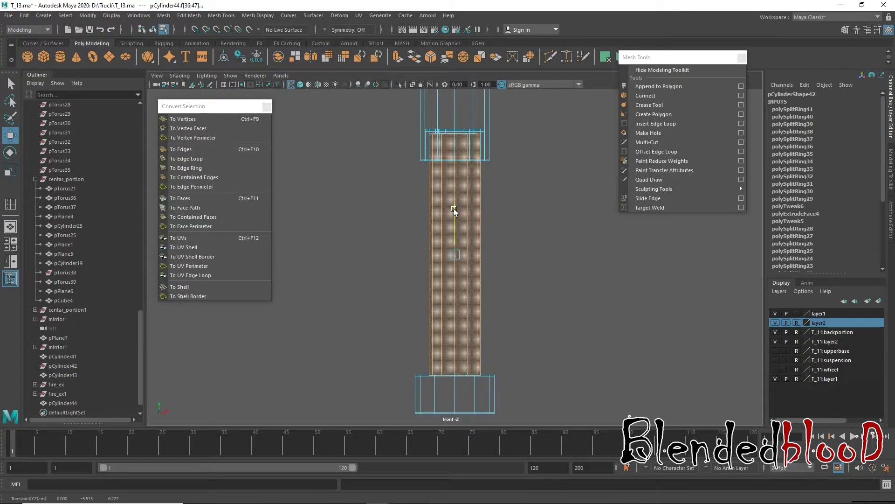
key(space)
key(space)
key(f)
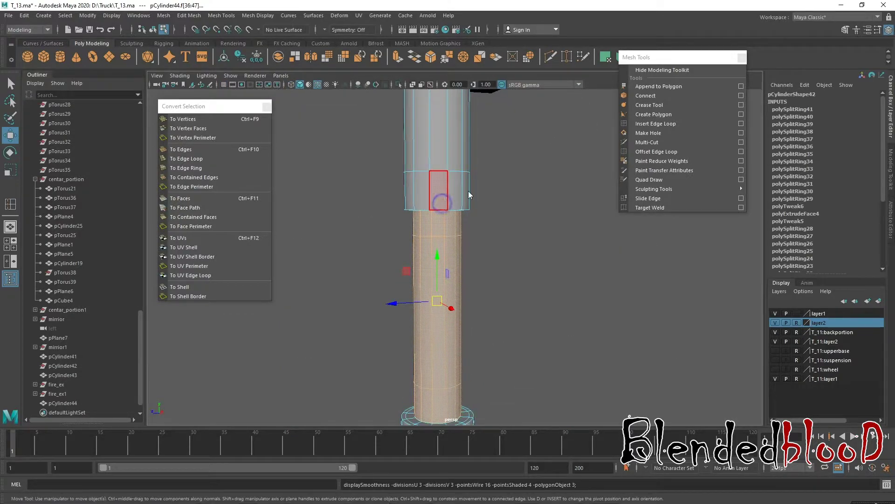
right_drag(477, 186, 515, 238)
scroll(515, 238, down, 3)
click(450, 217)
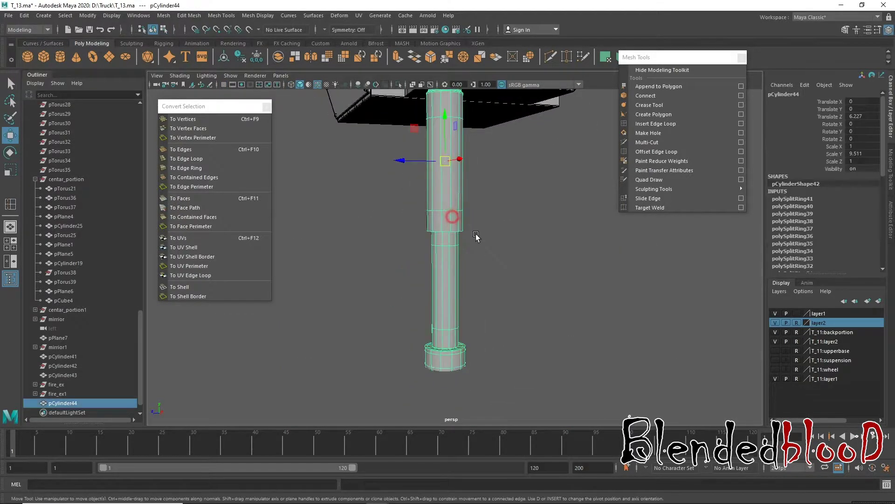
click(24, 16)
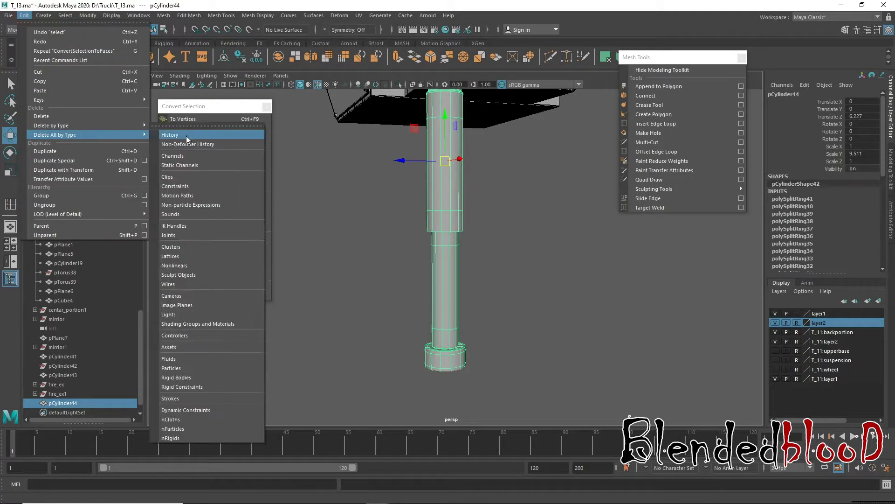
- Delete all history on the post, then reselect it beneath the truck body
click(186, 135)
click(574, 254)
click(457, 300)
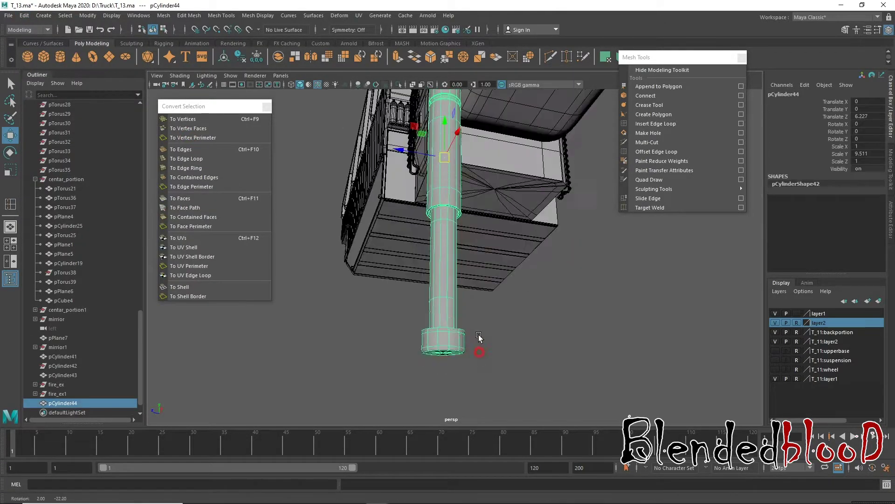
alt+drag(479, 335, 555, 314)
click(569, 314)
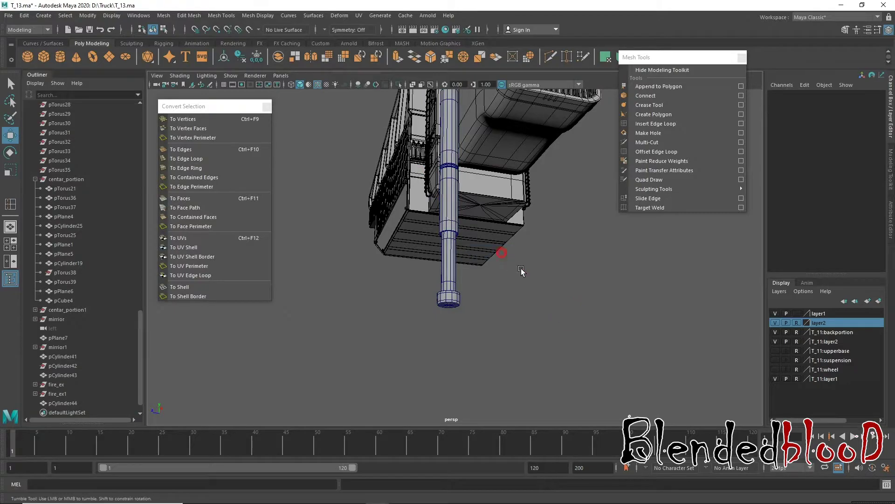
mouse_move(521, 268)
alt+mouse_down()
mouse_move(515, 314)
mouse_move(465, 250)
alt+mouse_up()
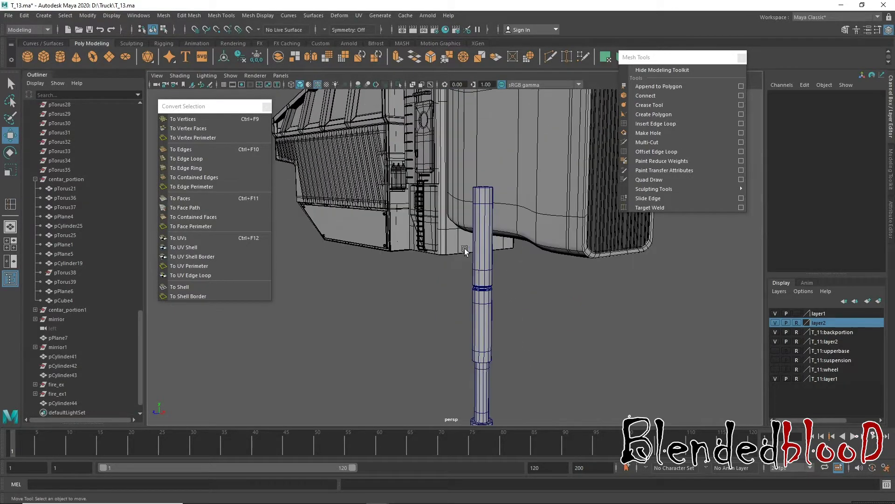
click(480, 216)
alt+right_drag(594, 339, 455, 274)
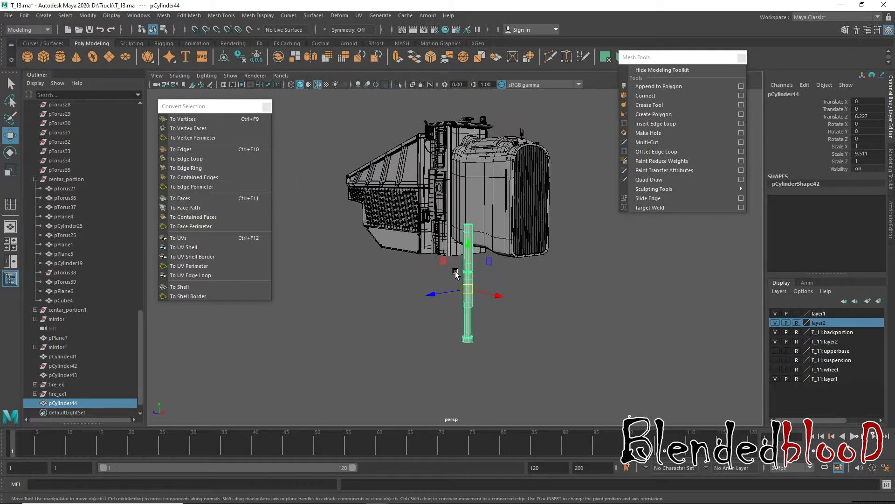
scroll(551, 312, up, 3)
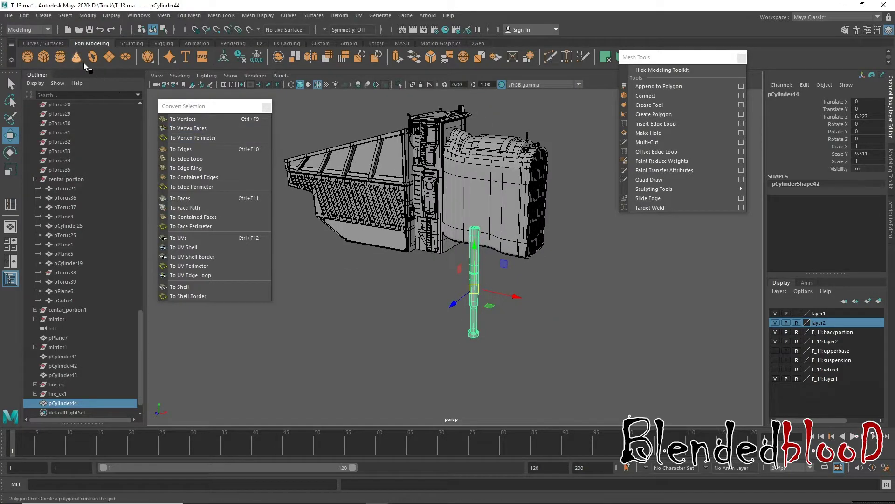
- Create a torus on the post and frame it in the front view
click(90, 56)
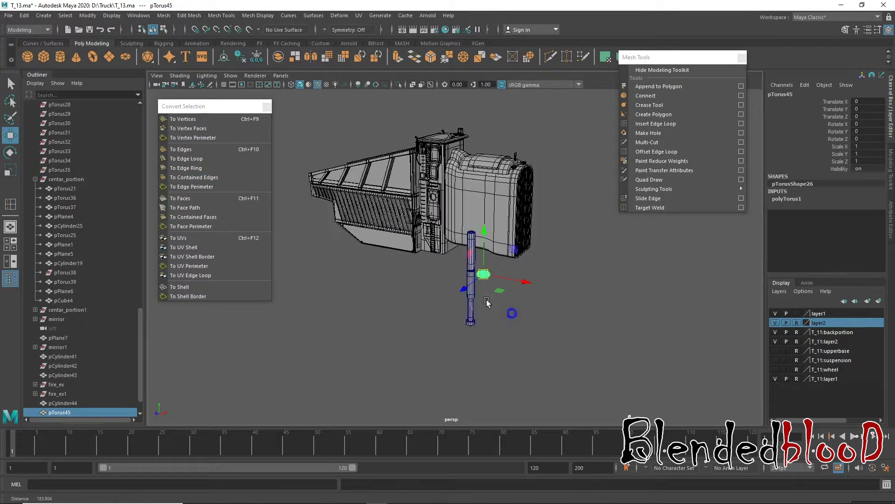
alt+right_drag(485, 373, 561, 428)
scroll(561, 428, up, 3)
alt+middle_drag(536, 355, 453, 274)
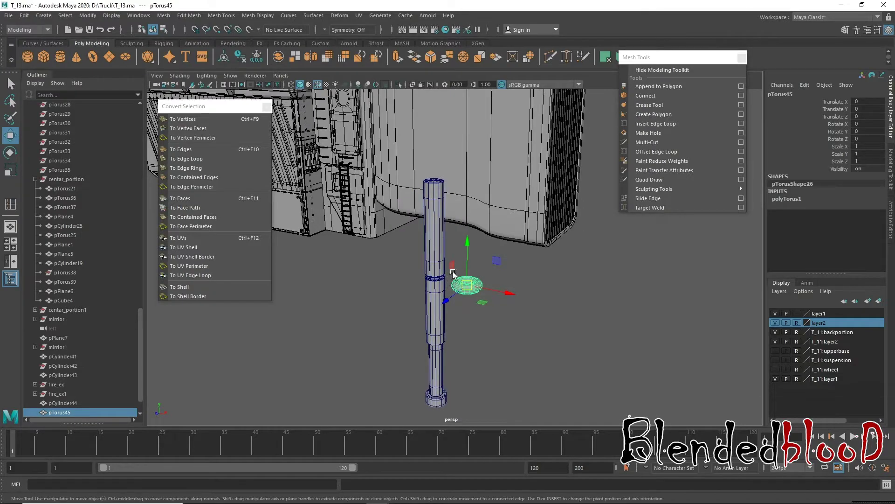
click(792, 198)
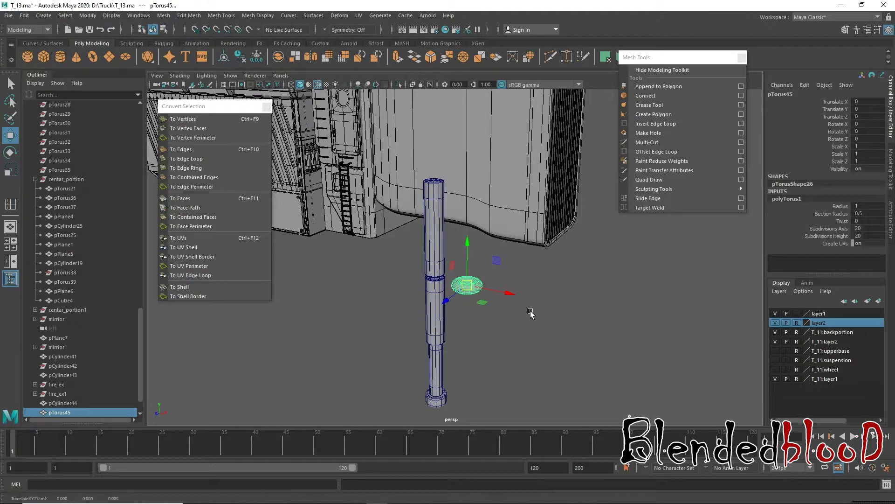
key(space)
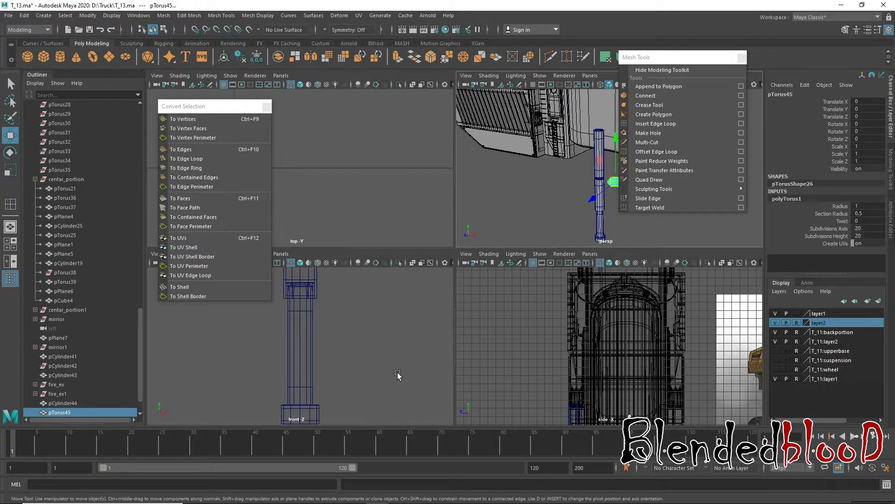
key(space)
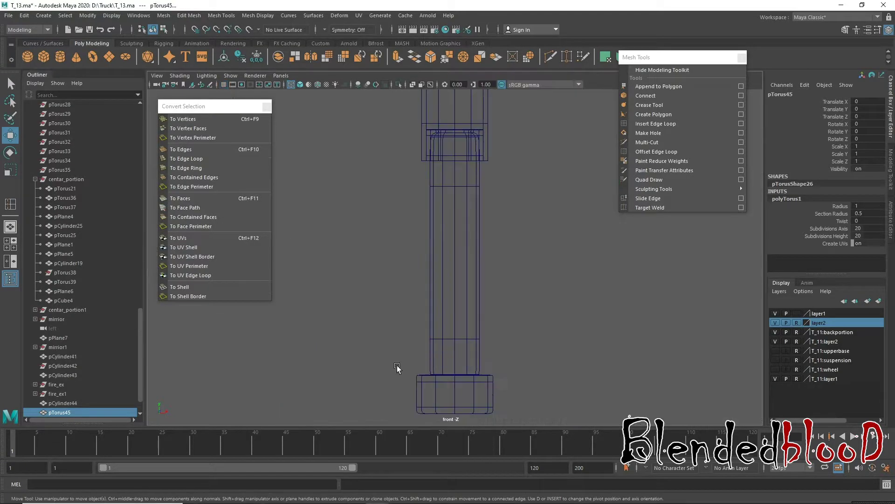
scroll(508, 349, down, 2)
scroll(390, 249, down, 2)
alt+middle_drag(507, 207, 497, 258)
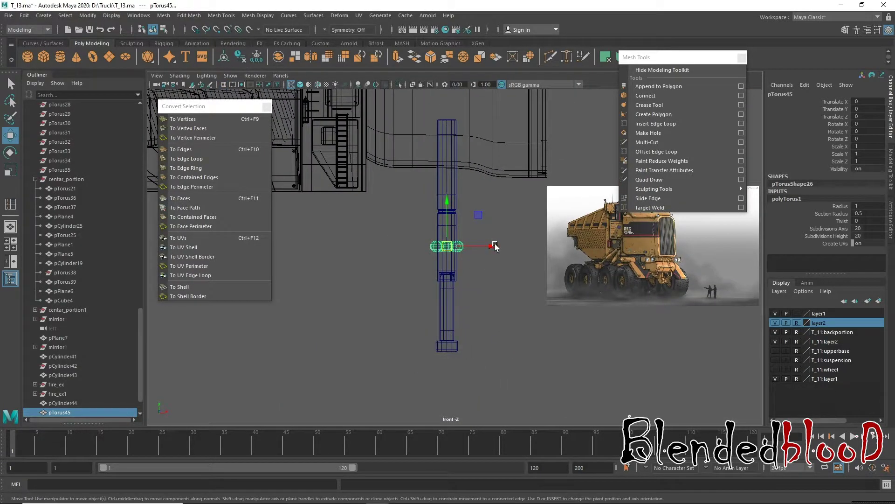
- Rotate the torus to exactly 90° on X and set axis and height subdivisions to 12
key(e)
drag(443, 222, 452, 282)
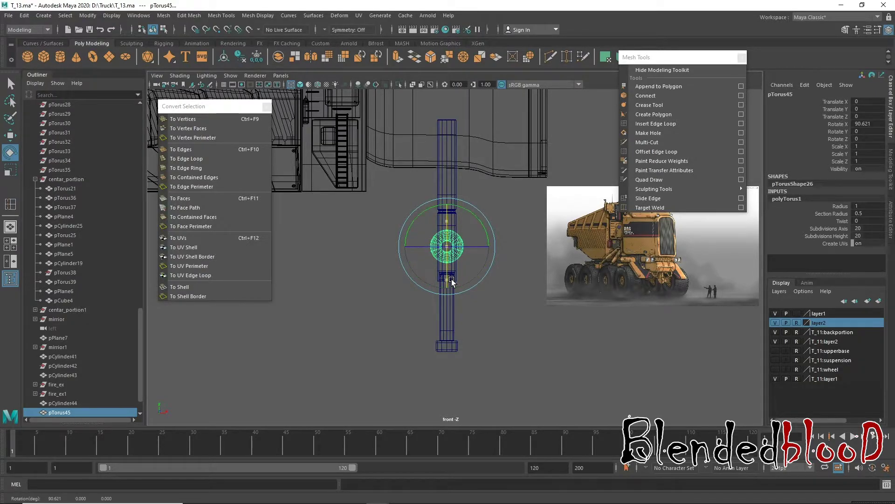
double_click(871, 124)
text(90)
key(Return)
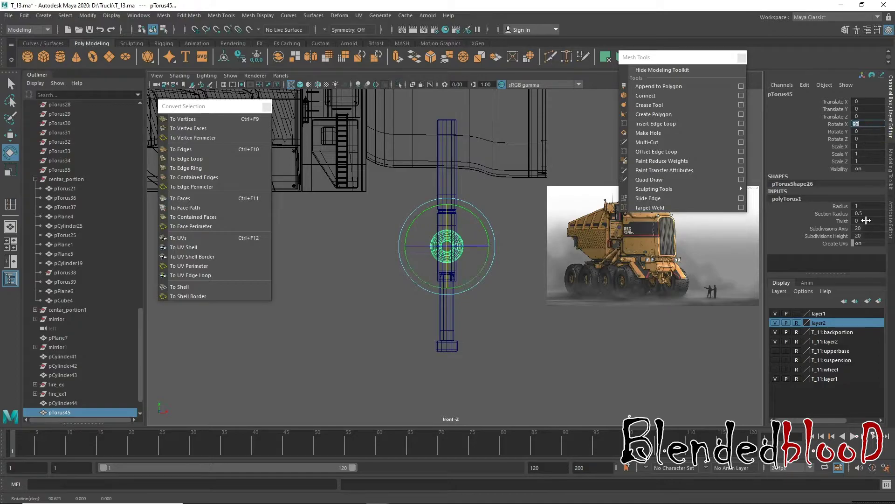
drag(830, 228, 830, 236)
mouse_move(620, 331)
middle_down()
mouse_move(573, 334)
mouse_move(581, 338)
middle_up()
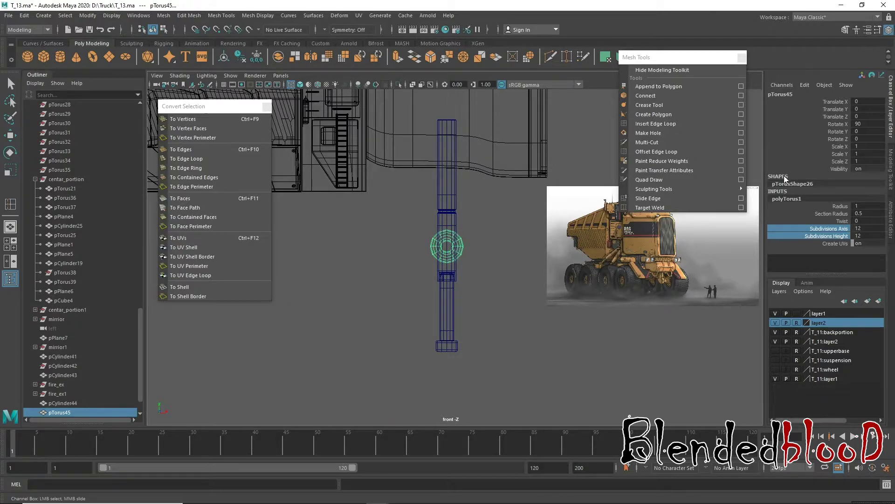
- Raise the torus toward the column top and thin its Section Radius to 0.2
key(w)
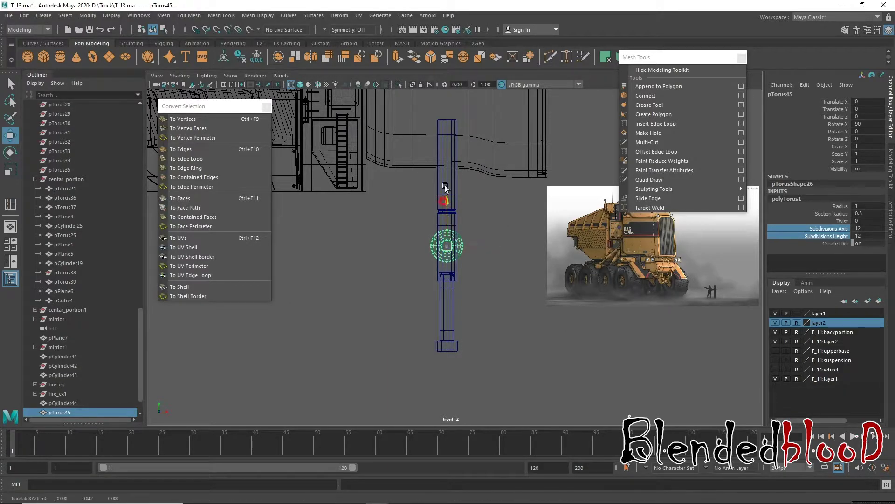
drag(447, 247, 447, 131)
key(f)
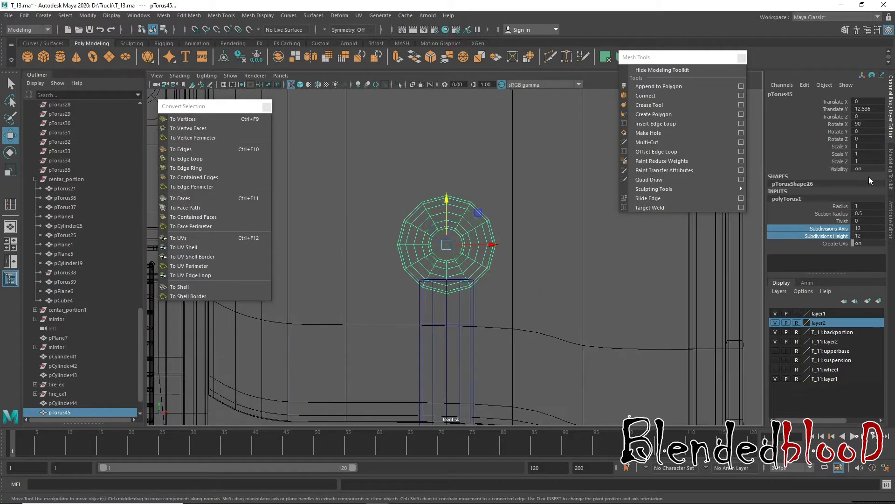
click(831, 213)
middle_drag(544, 286, 538, 282)
- Fine-tune the torus height and scale it uniformly down to 0.585
key(w)
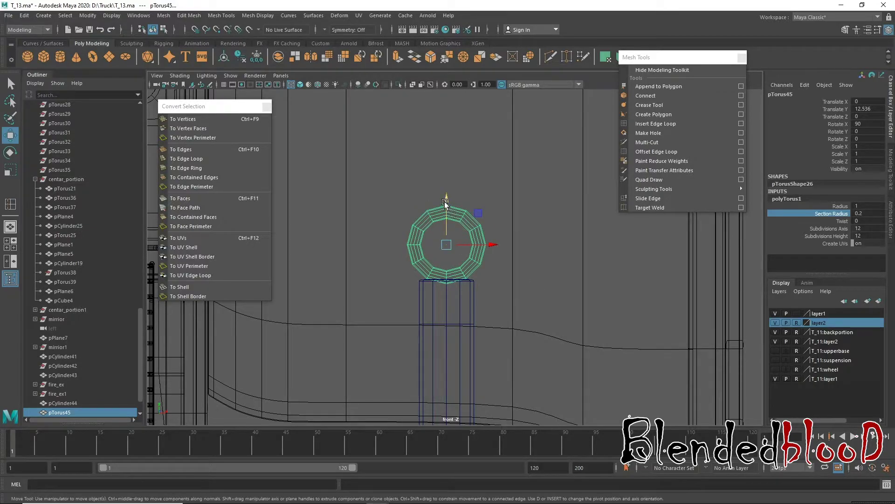
drag(445, 204, 451, 202)
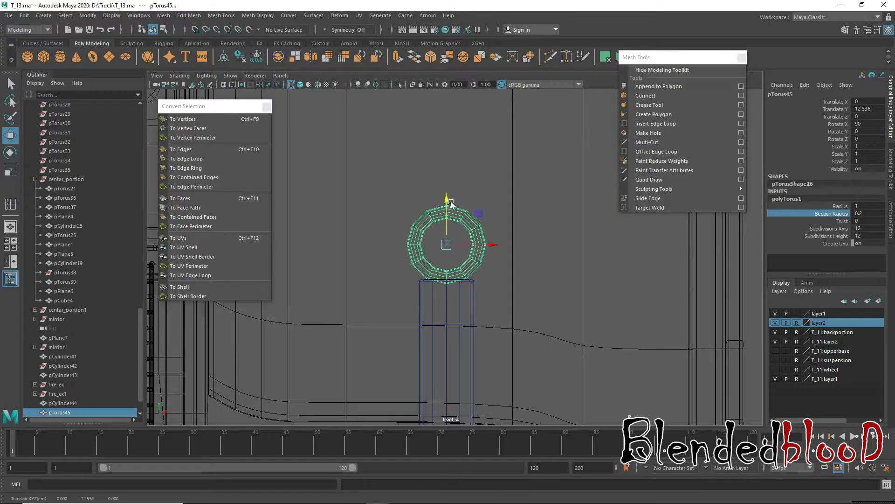
scroll(474, 315, down, 4)
scroll(474, 315, down, 2)
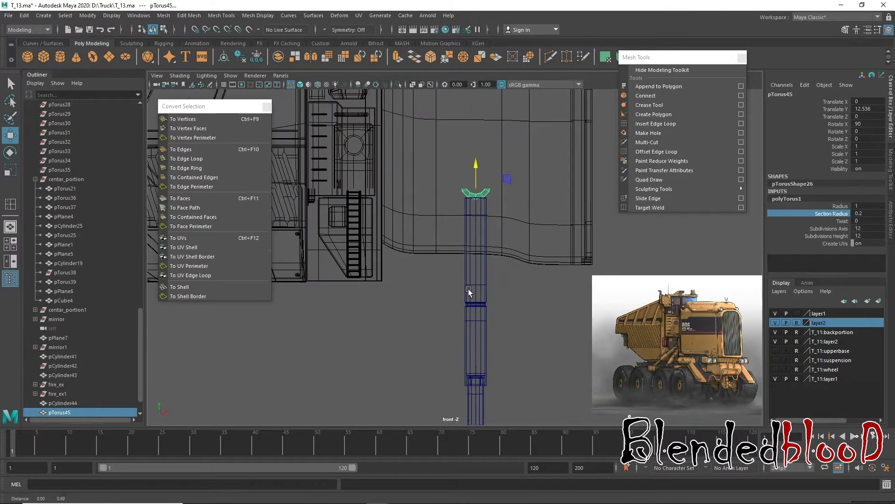
scroll(480, 221, up, 3)
key(r)
drag(481, 221, 472, 220)
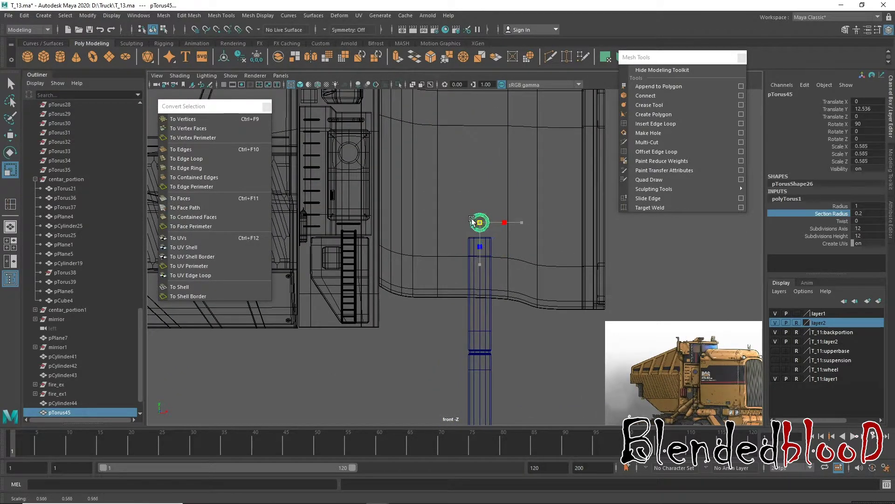
scroll(488, 272, up, 3)
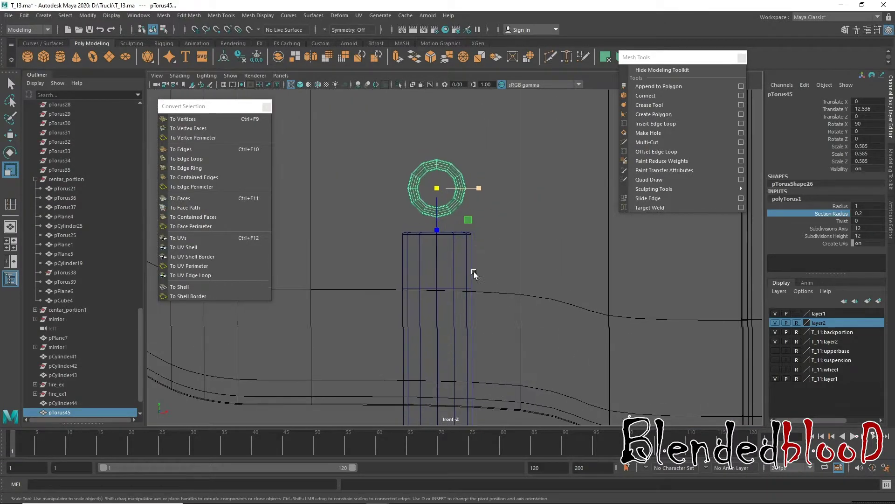
- Lower the torus onto the column top at Y 11.835, then return to four views
key(w)
drag(418, 200, 417, 231)
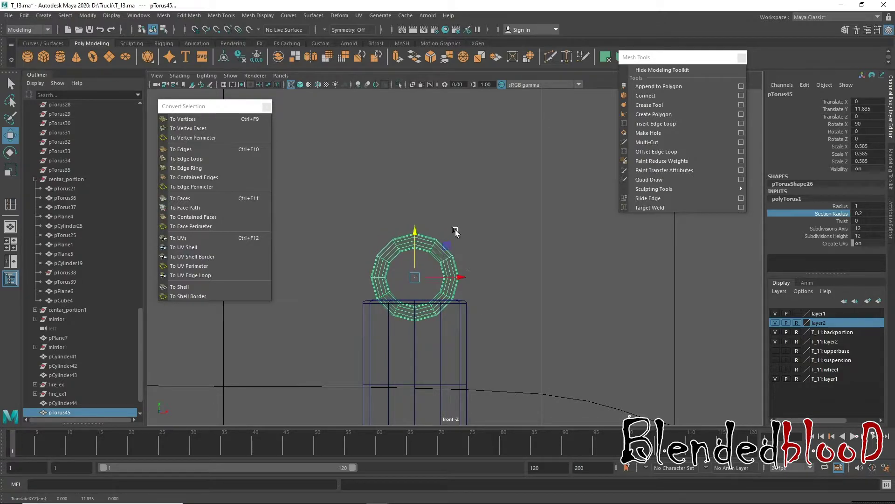
scroll(456, 232, down, 3)
alt+middle_drag(455, 232, 476, 169)
scroll(450, 231, up, 2)
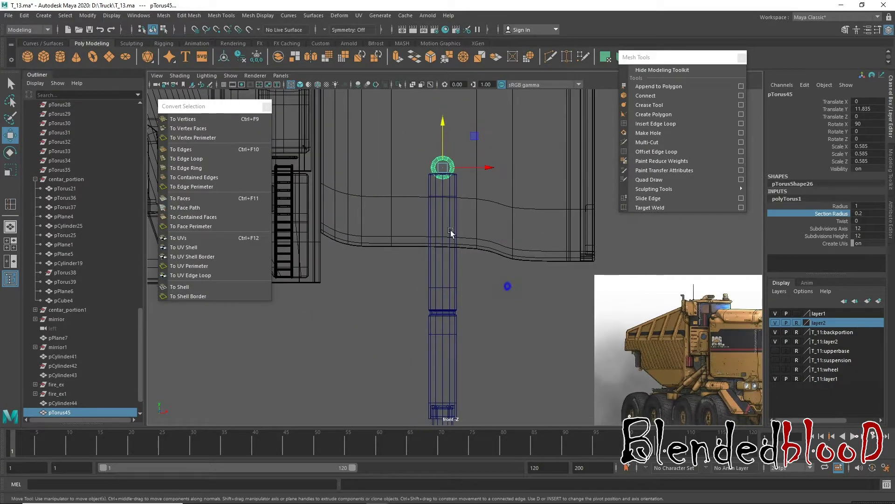
scroll(476, 261, down, 2)
key(space)
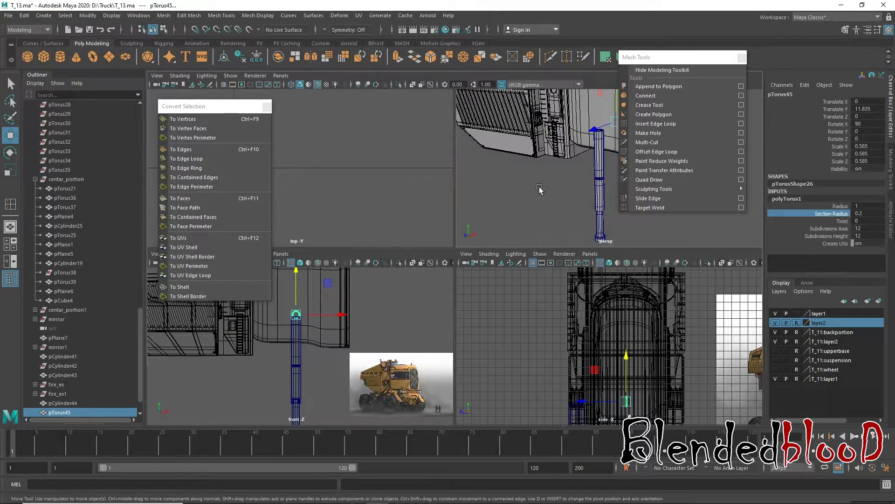
- Centre the torus over the column in depth using the top view
key(space)
drag(444, 189, 415, 205)
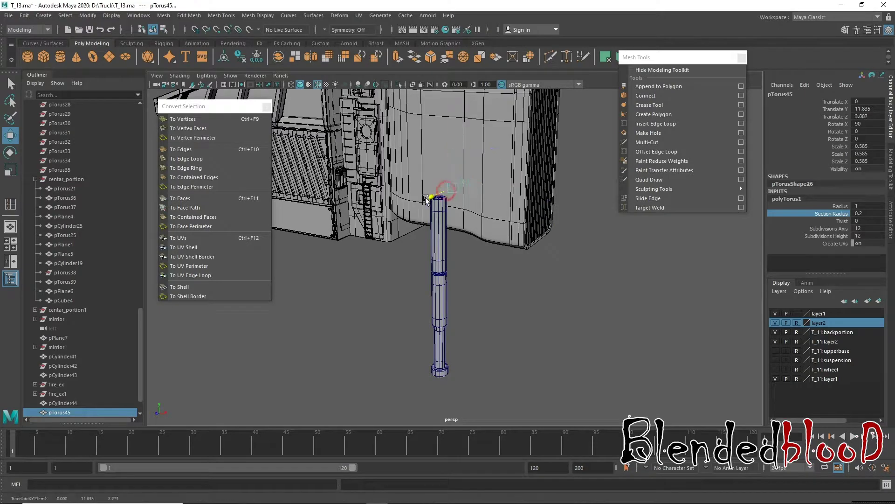
key(space)
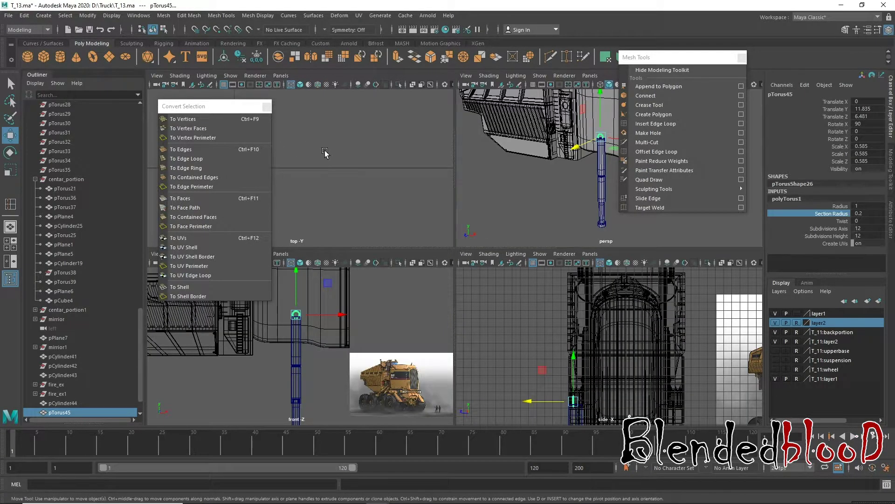
key(f)
alt+middle_drag(339, 178, 377, 219)
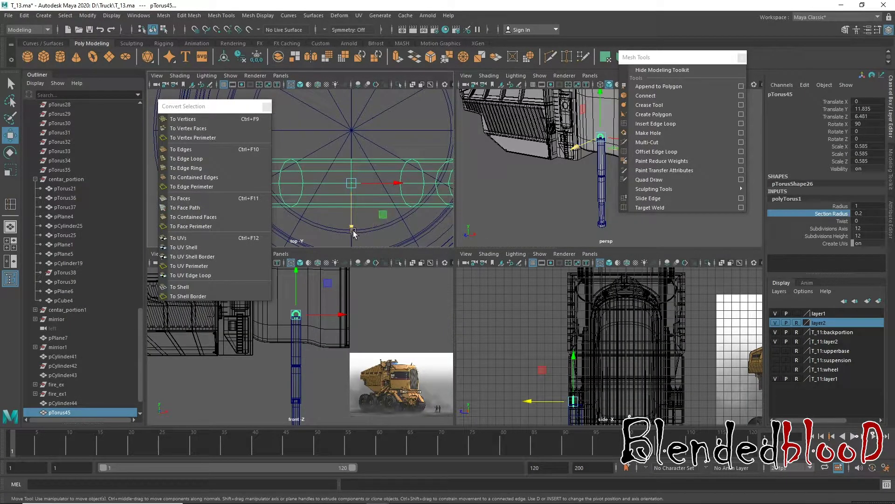
drag(354, 234, 353, 180)
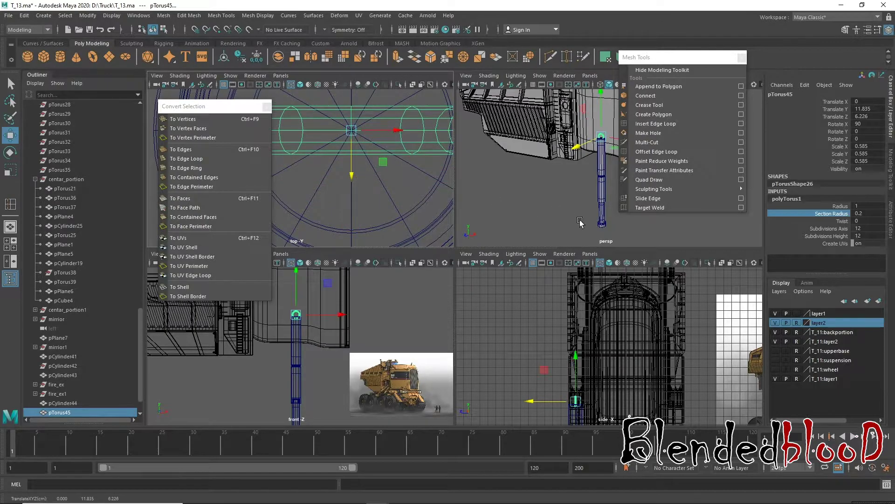
key(f)
key(space)
scroll(436, 270, down, 3)
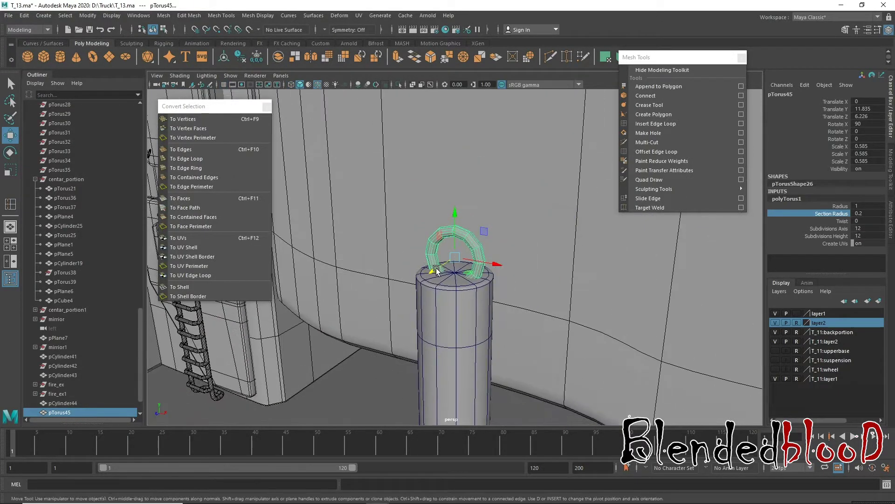
- Look down on the column top, try enlarging the torus, then undo the scale
click(519, 339)
scroll(520, 339, down, 3)
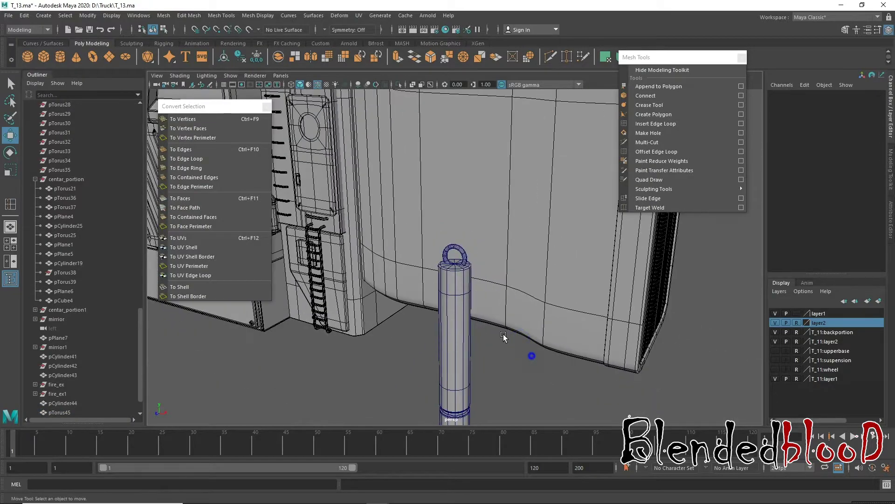
scroll(503, 334, down, 3)
alt+drag(533, 360, 457, 354)
scroll(502, 349, up, 5)
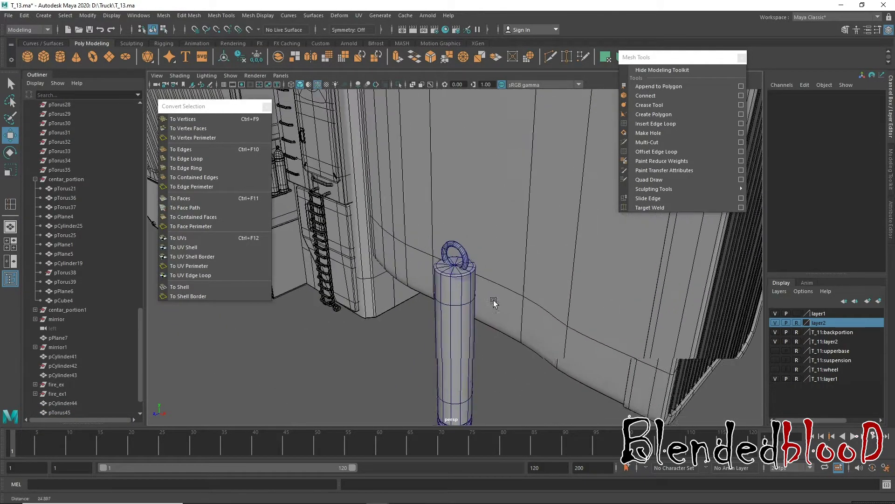
click(481, 256)
key(r)
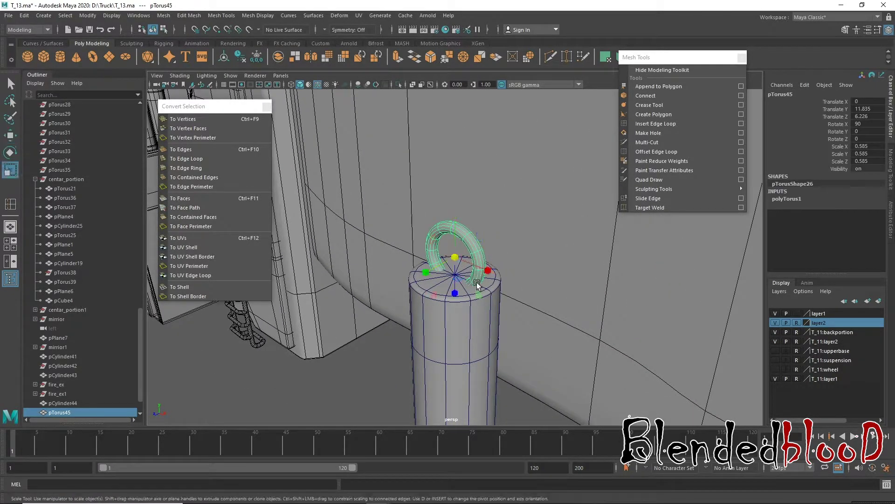
mouse_move(454, 256)
mouse_down()
mouse_move(464, 256)
mouse_move(459, 276)
mouse_move(445, 259)
mouse_up()
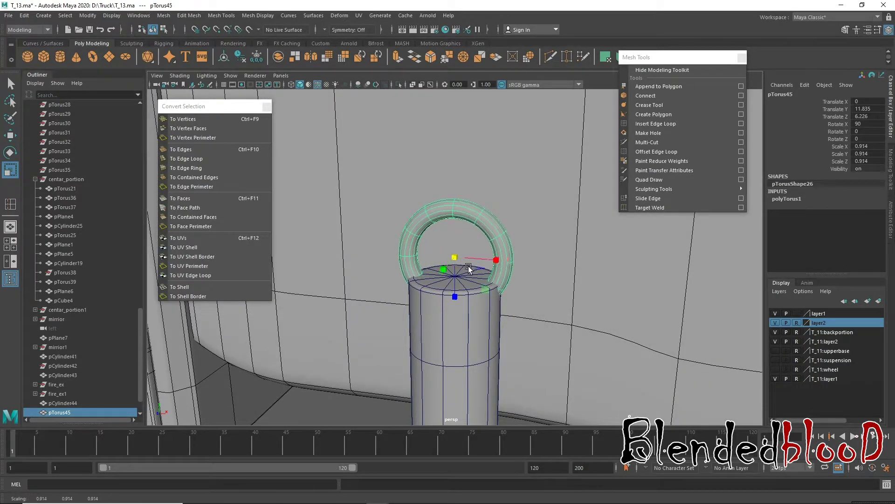
key(ctrl+z)
key(ctrl+z)
- Thicken the polyTorus1 Section Radius to 0.4 and raise the torus to Y 12.152
click(792, 198)
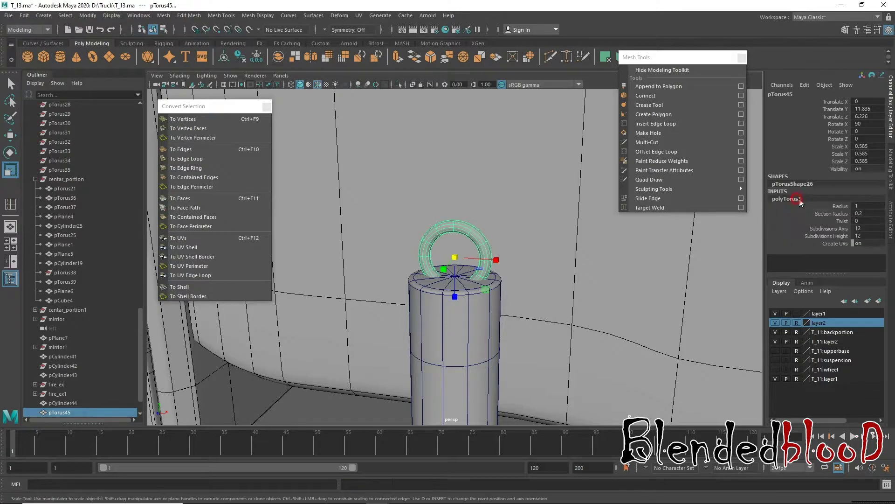
click(832, 213)
middle_drag(530, 279, 532, 280)
key(w)
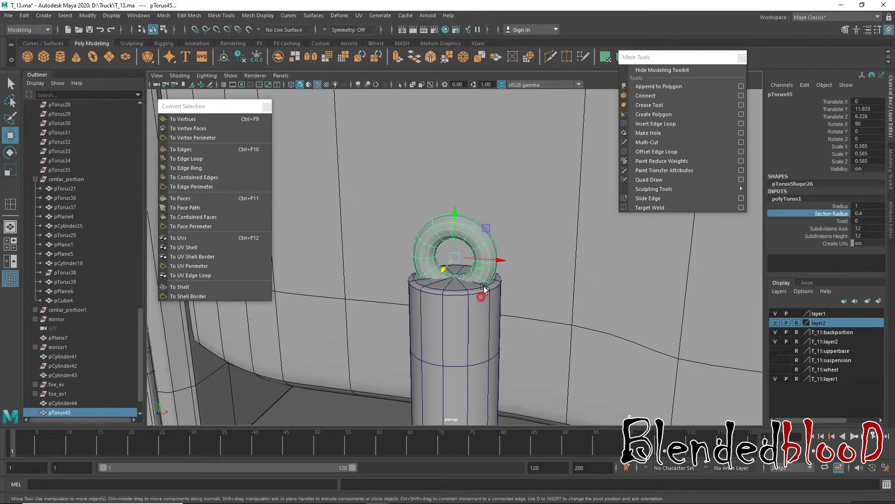
mouse_move(485, 294)
alt+mouse_down()
mouse_move(455, 239)
mouse_move(458, 192)
mouse_move(437, 186)
mouse_move(466, 224)
alt+mouse_up()
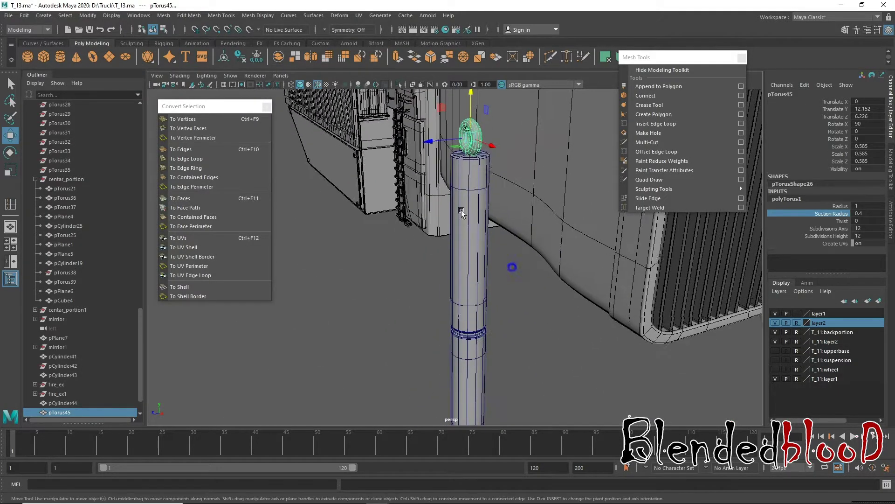
scroll(505, 260, down, 3)
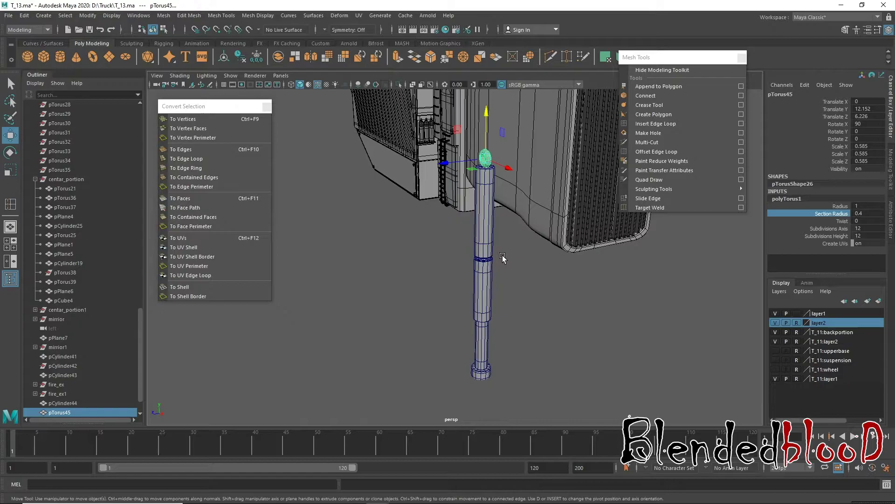
- Duplicate the torus and move the copy down to the column's bottom end
key(ctrl+d)
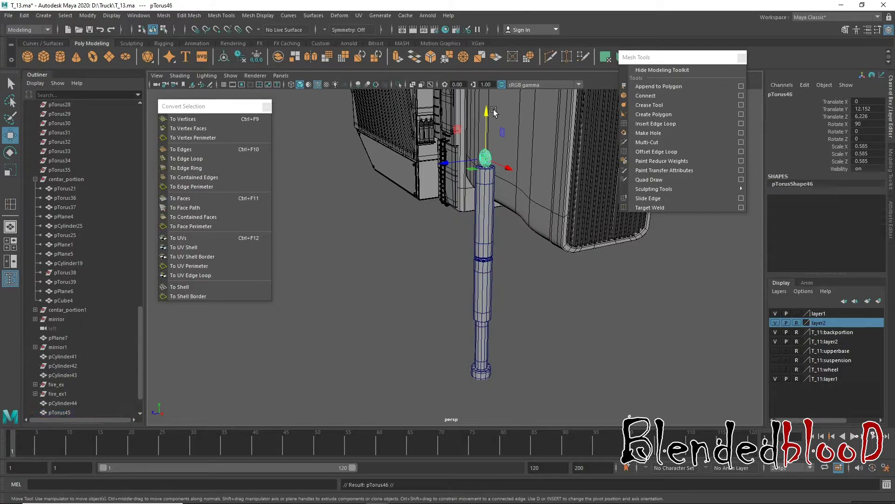
mouse_move(485, 169)
mouse_down()
mouse_move(483, 350)
mouse_move(455, 195)
mouse_up()
key(f)
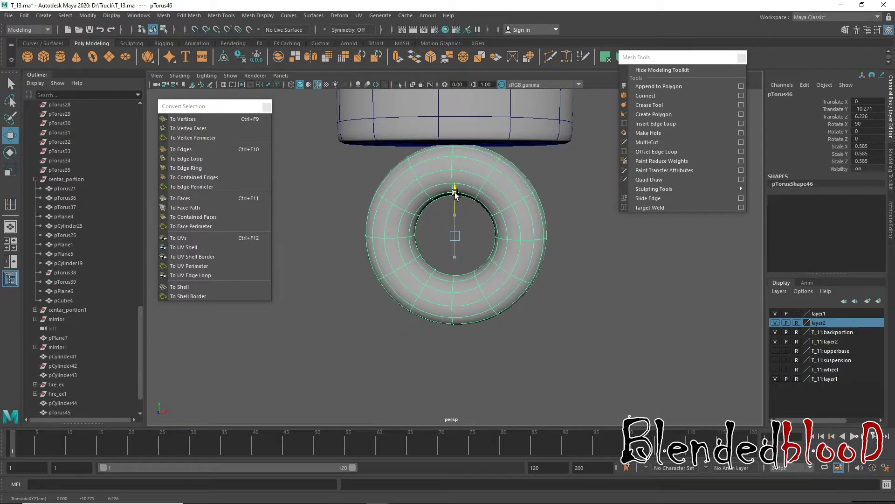
scroll(519, 235, down, 3)
click(540, 282)
scroll(539, 281, down, 3)
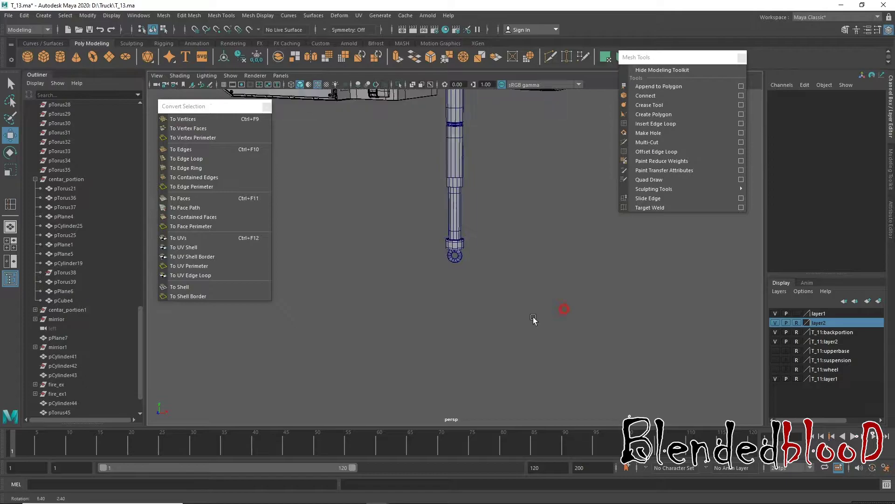
alt+drag(496, 252, 542, 304)
alt+drag(557, 293, 496, 191)
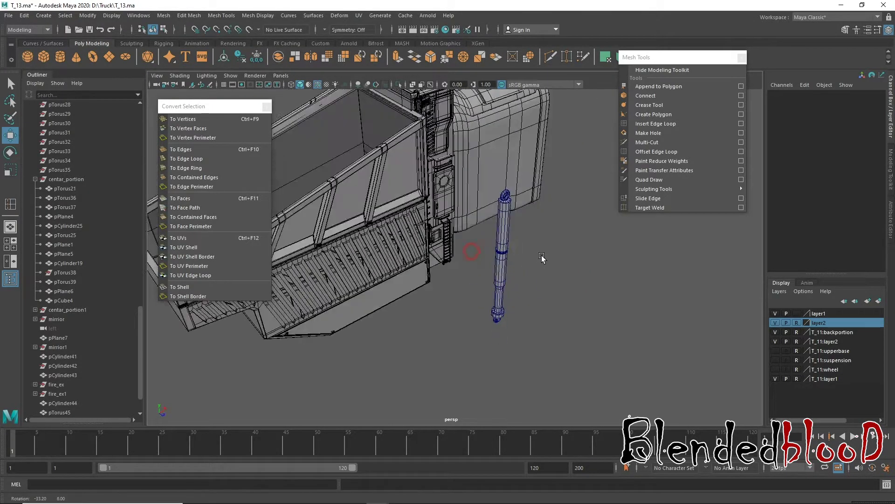
- Select the top torus, column and base ring, and save the scene as T_13.ma
click(498, 193)
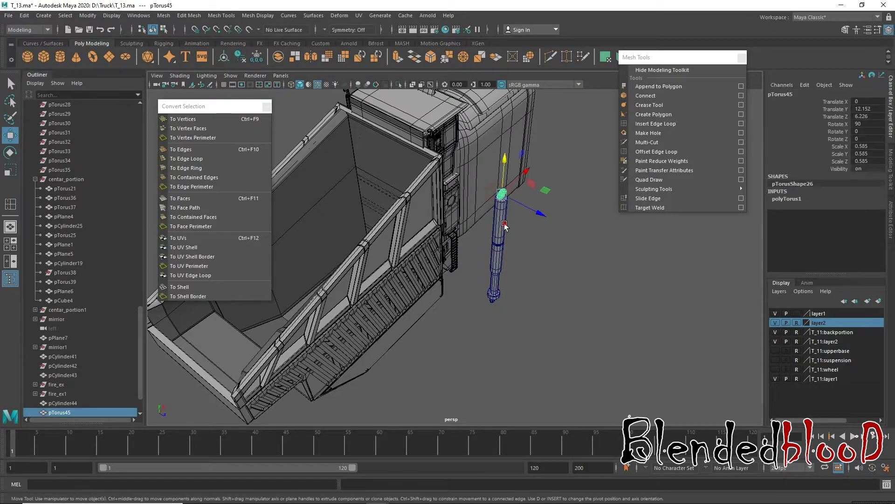
shift+click(494, 280)
click(492, 304)
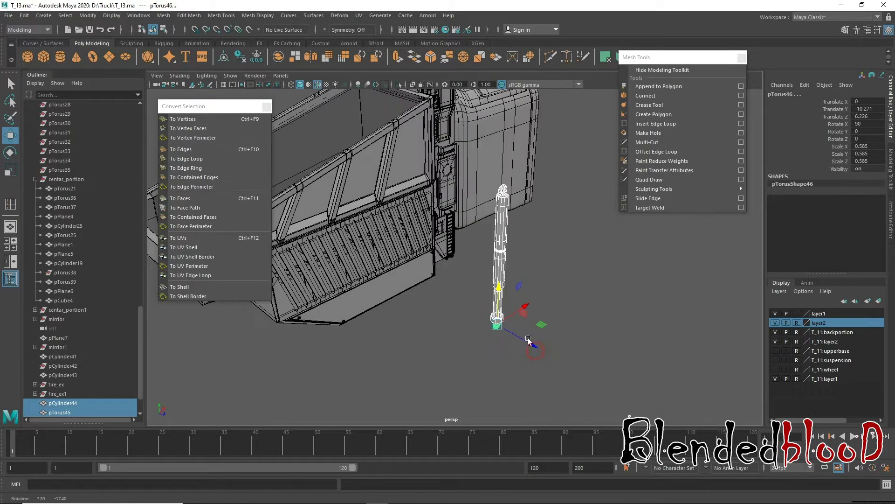
alt+drag(495, 298, 499, 261)
key(ctrl+s)
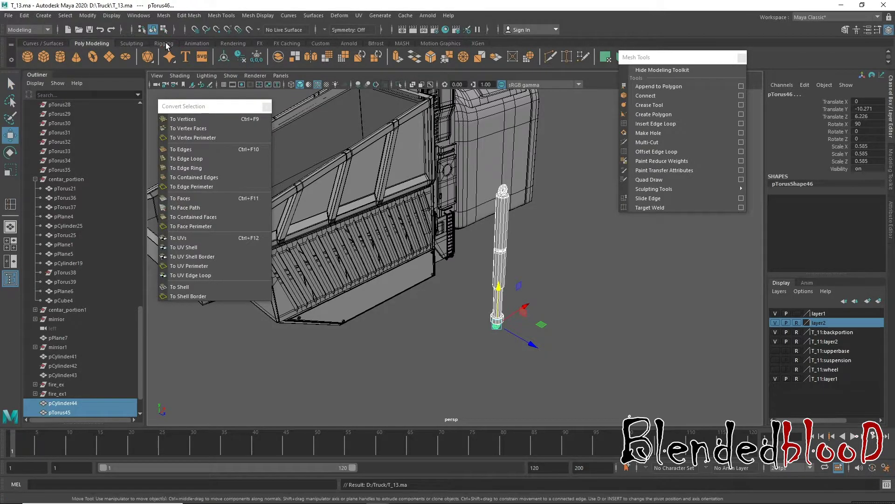
- Combine the selected post parts into one mesh, pTorus47
click(88, 19)
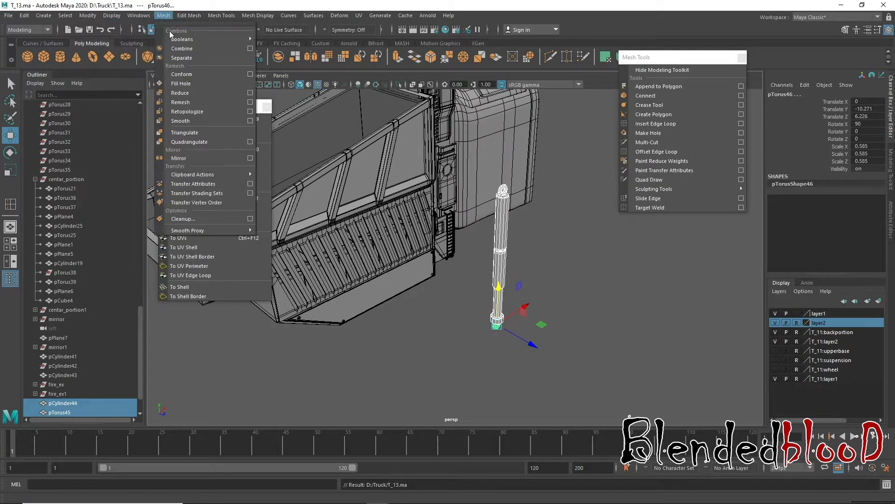
click(184, 48)
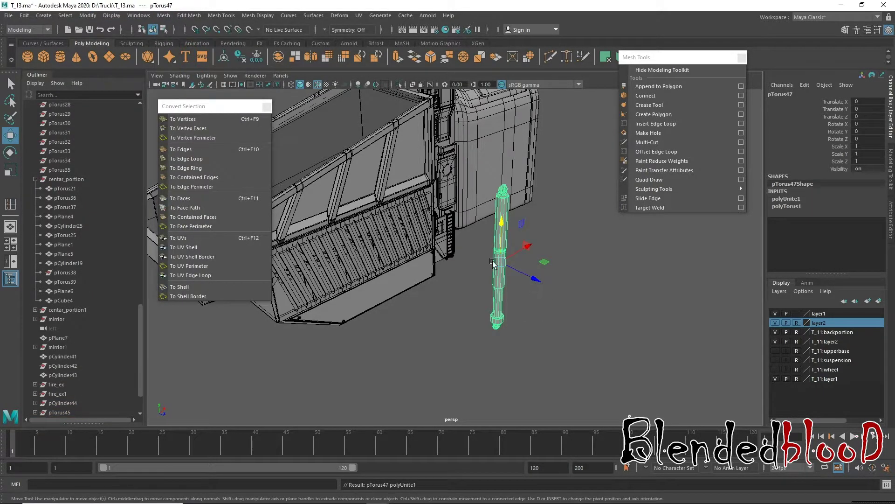
click(90, 17)
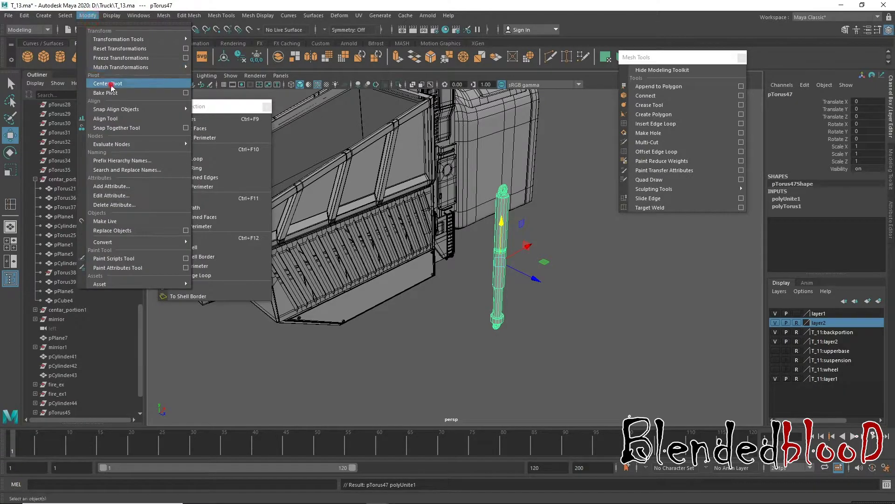
- Duplicate the post along X and delete the copy's post faces, keeping only its ring
alt+drag(594, 294, 560, 276)
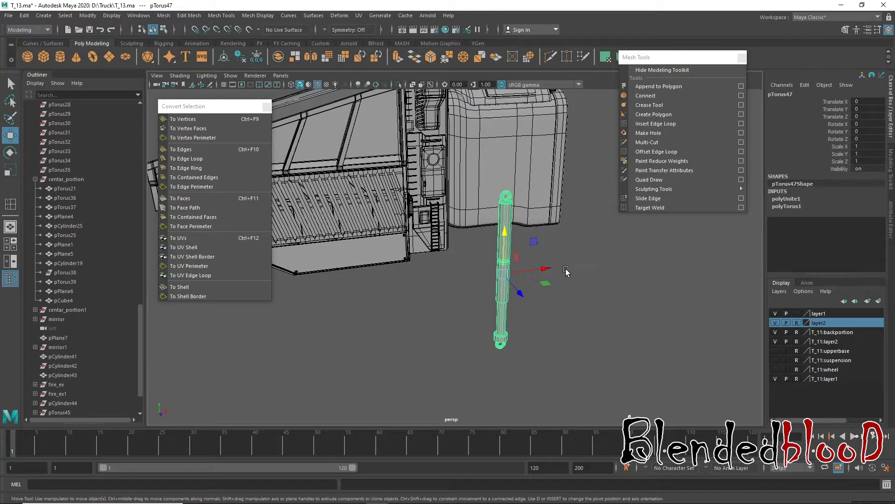
mouse_move(516, 293)
alt+middle_down()
mouse_move(484, 335)
mouse_move(451, 196)
alt+middle_up()
scroll(483, 334, up, 5)
scroll(484, 334, up, 1)
scroll(457, 273, down, 3)
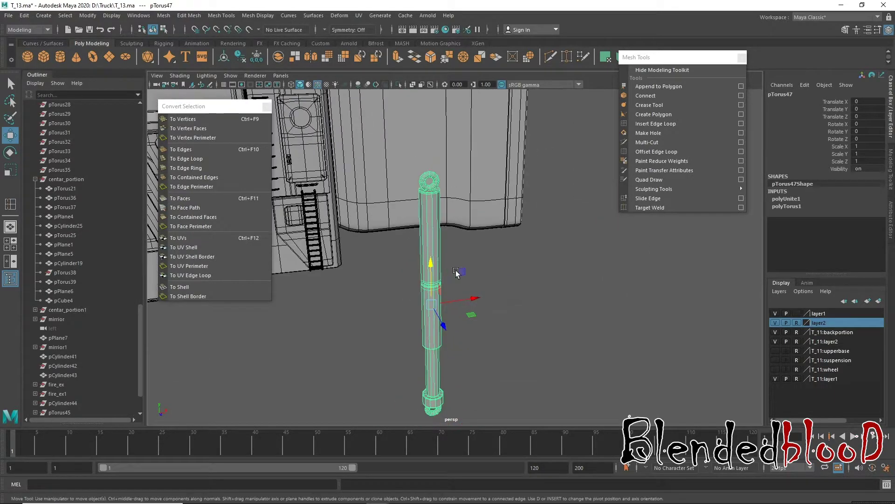
mouse_move(483, 298)
shift+mouse_down()
mouse_move(574, 291)
mouse_move(422, 224)
shift+mouse_up()
scroll(422, 224, up, 3)
scroll(465, 218, up, 1)
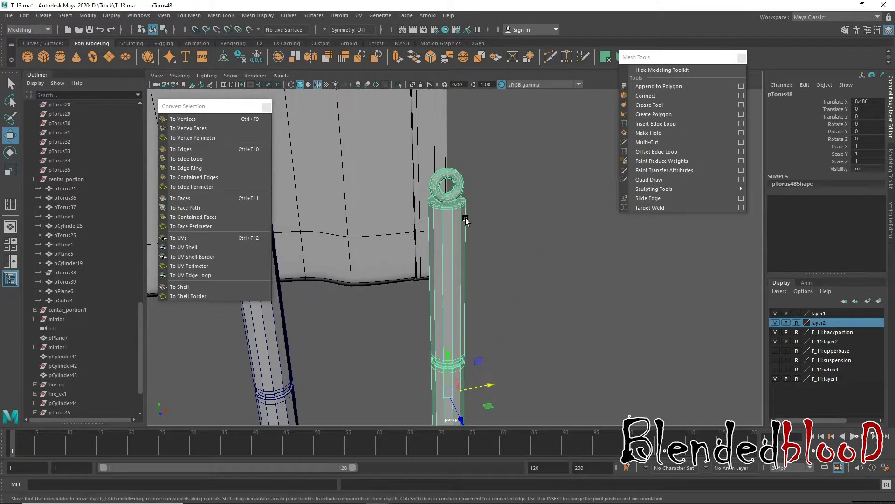
right_click(466, 228)
key(ctrl+F11)
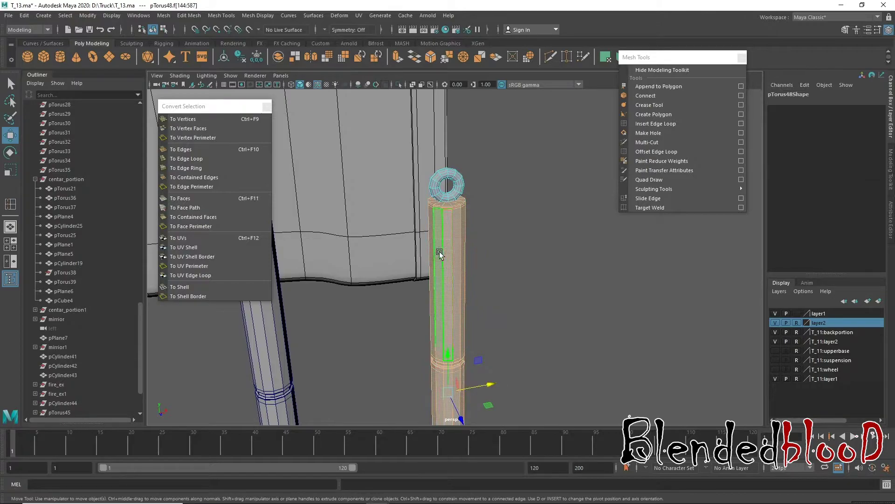
key(Delete)
- Select the loose ring and set its Y rotation to 90
alt+right_drag(513, 384, 402, 349)
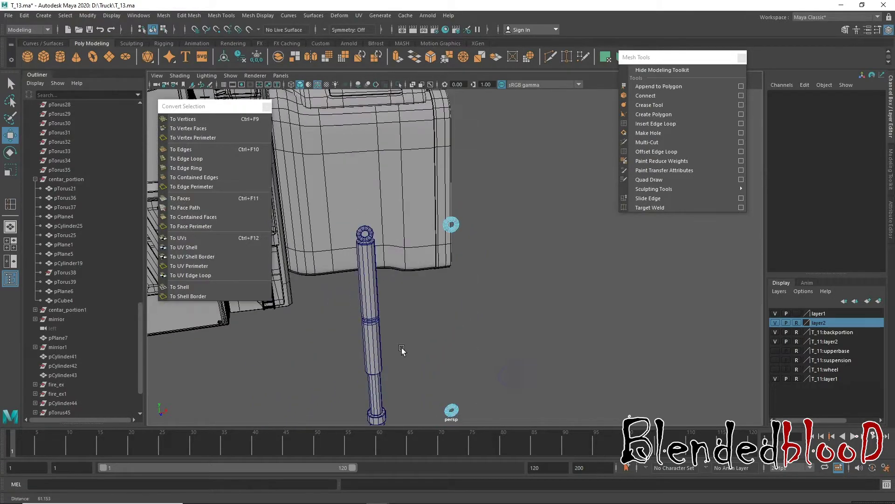
drag(439, 398, 490, 426)
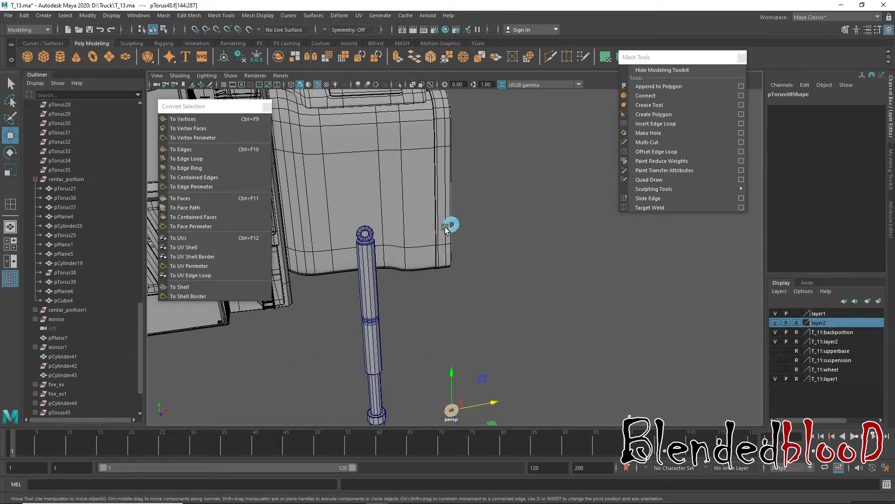
right_drag(445, 228, 485, 209)
alt+right_drag(494, 284, 514, 300)
key(e)
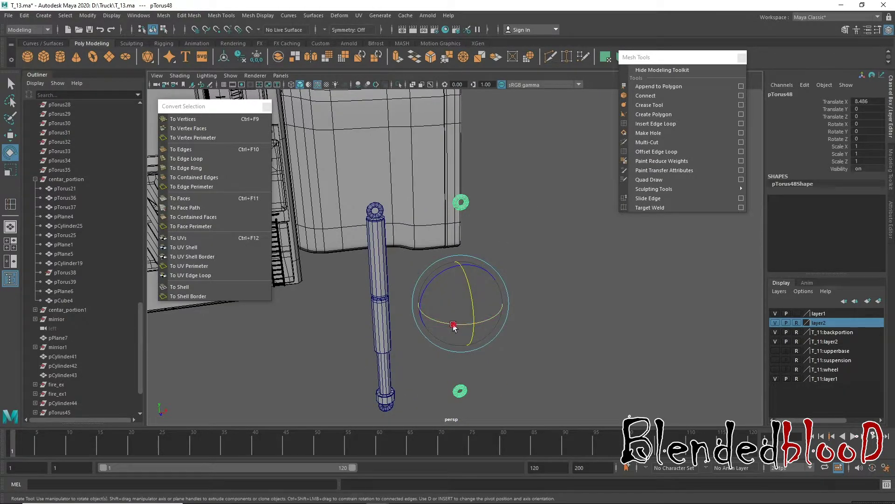
drag(454, 325, 606, 293)
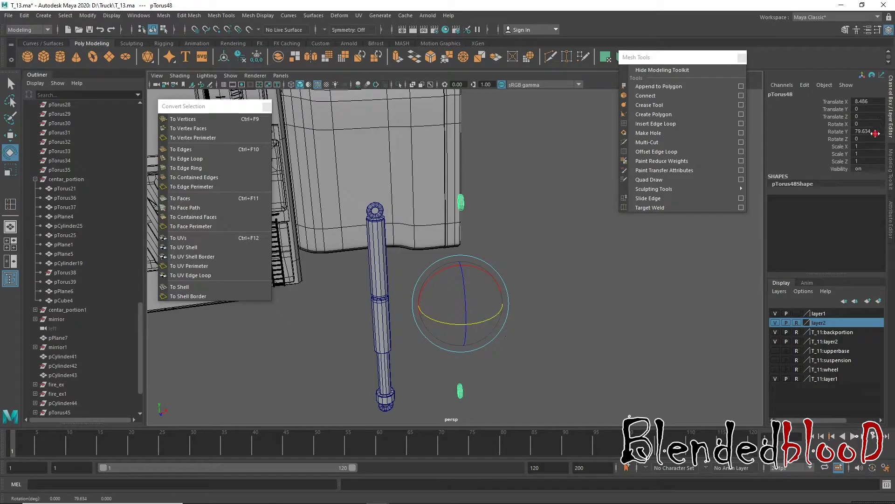
text(90)
key(Return)
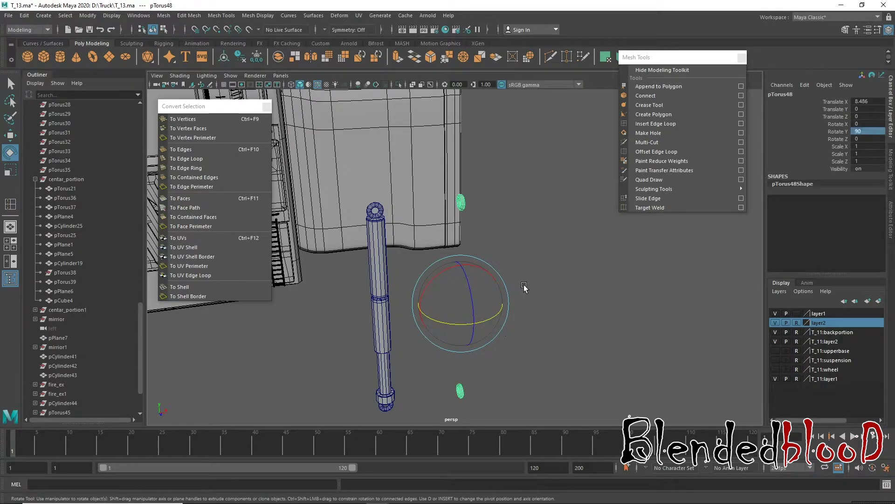
- Slide the rotated ring onto the top of the post in the front view
key(w)
key(space)
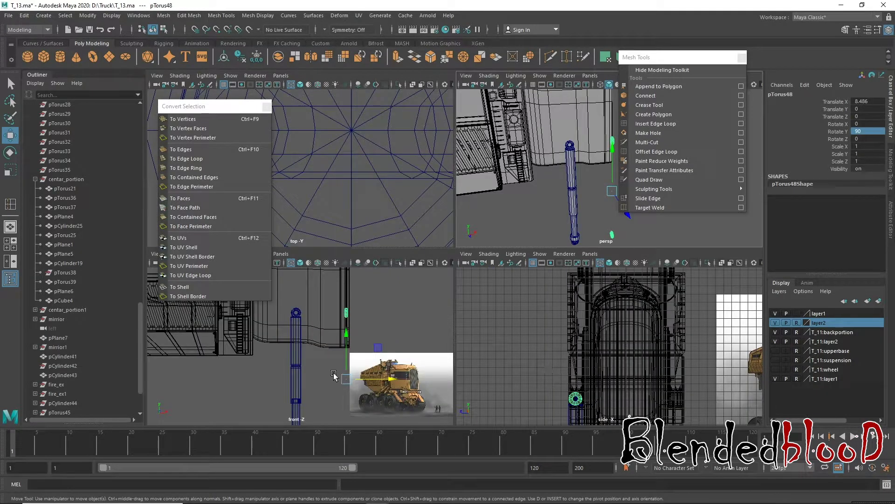
key(space)
key(space)
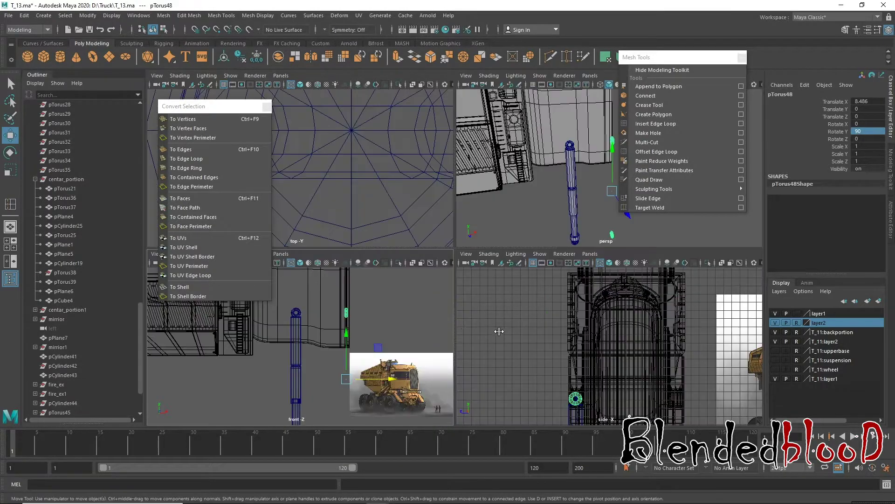
key(space)
drag(598, 324, 493, 319)
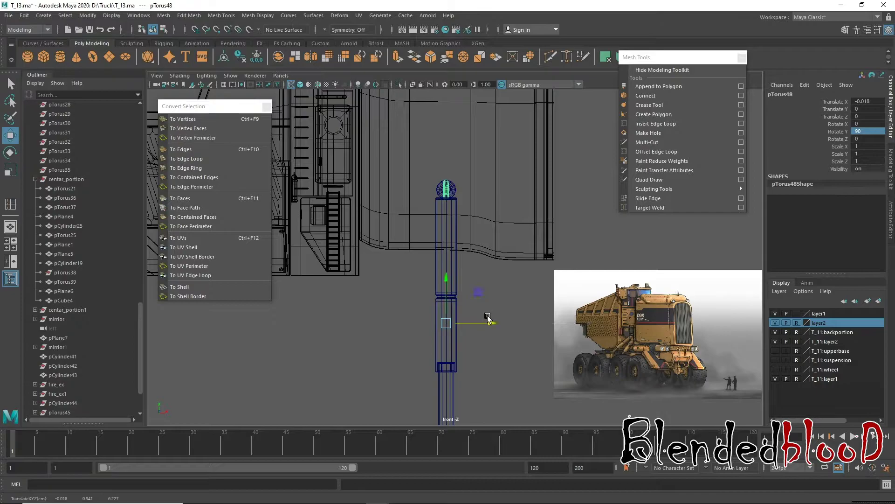
scroll(488, 319, up, 2)
scroll(475, 298, up, 1)
scroll(462, 280, up, 2)
scroll(450, 261, up, 2)
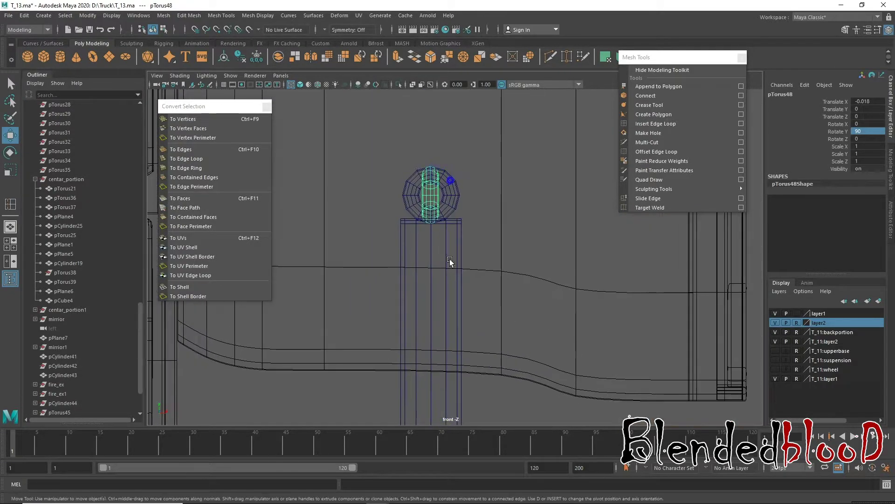
scroll(434, 260, up, 2)
scroll(454, 280, up, 2)
scroll(442, 259, up, 1)
- Select all of the copied ring's faces and orbit in on the rings atop the post
right_drag(441, 238, 439, 269)
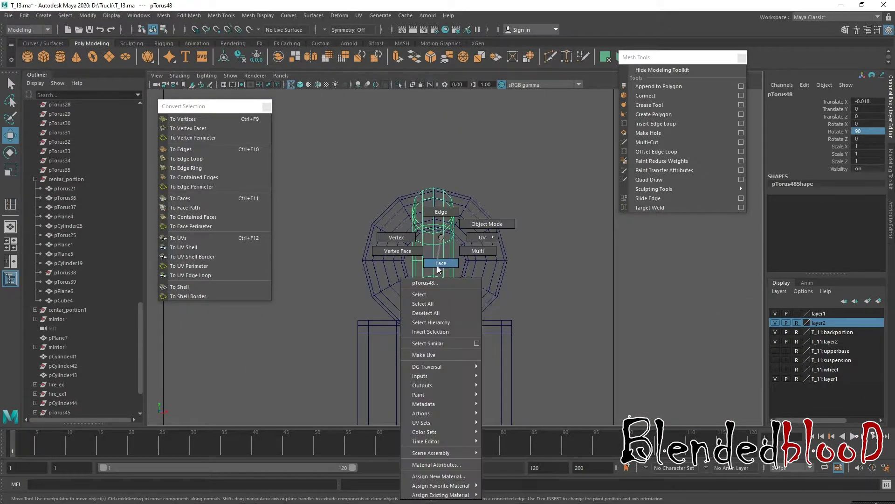
double_click(430, 239)
mouse_move(429, 220)
mouse_down()
mouse_move(429, 128)
mouse_move(434, 169)
mouse_up()
key(space)
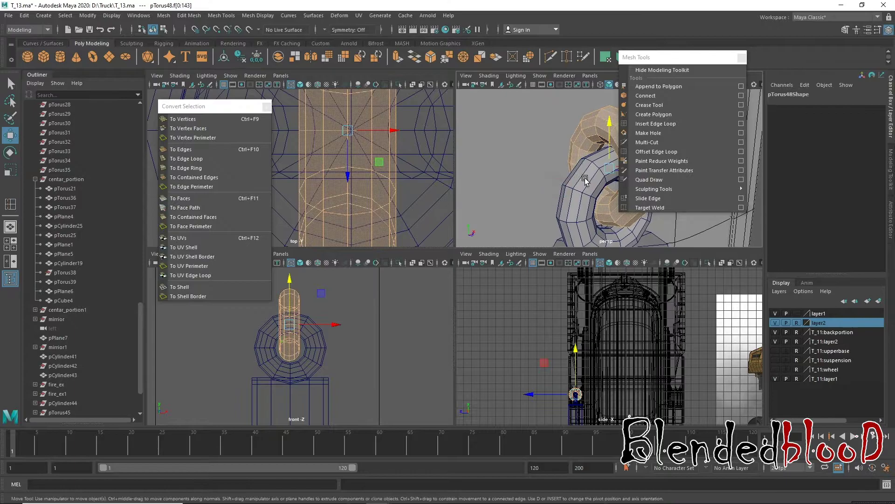
key(space)
mouse_move(515, 194)
alt+mouse_down()
mouse_move(453, 204)
mouse_move(449, 177)
alt+mouse_up()
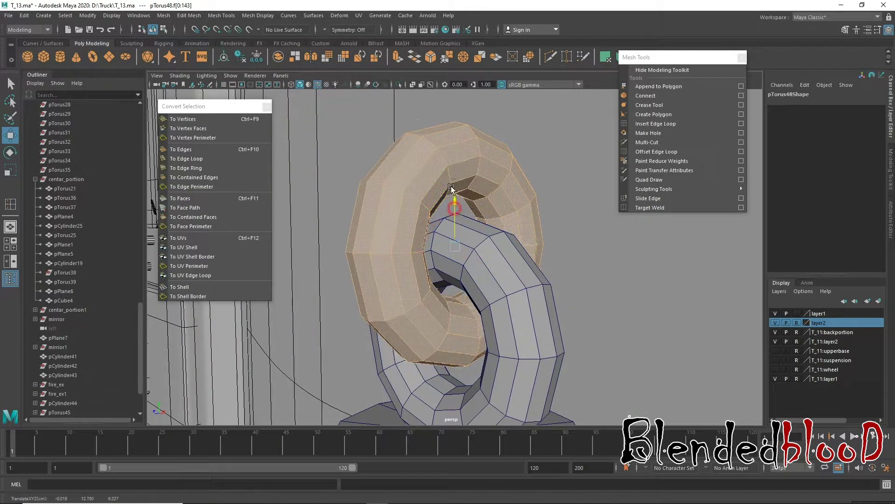
alt+right_drag(442, 238, 351, 214)
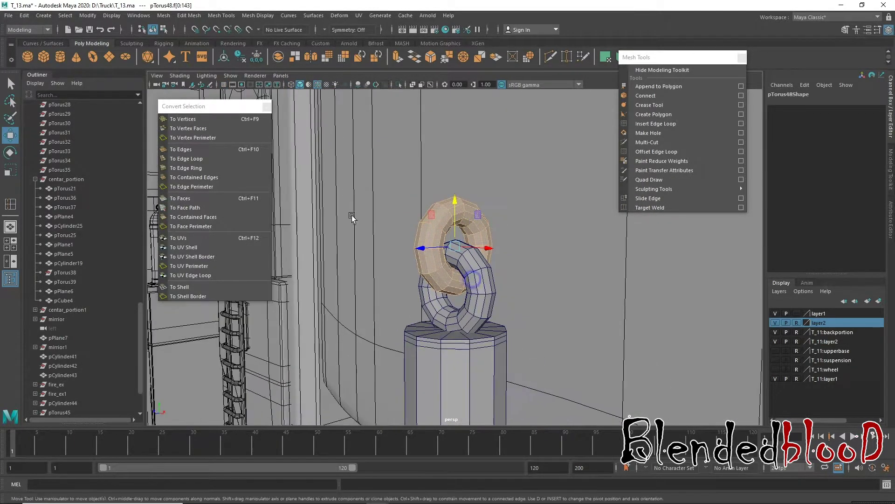
alt+drag(352, 215, 384, 180)
mouse_move(384, 180)
alt+right_down()
mouse_move(497, 270)
mouse_move(441, 228)
alt+right_up()
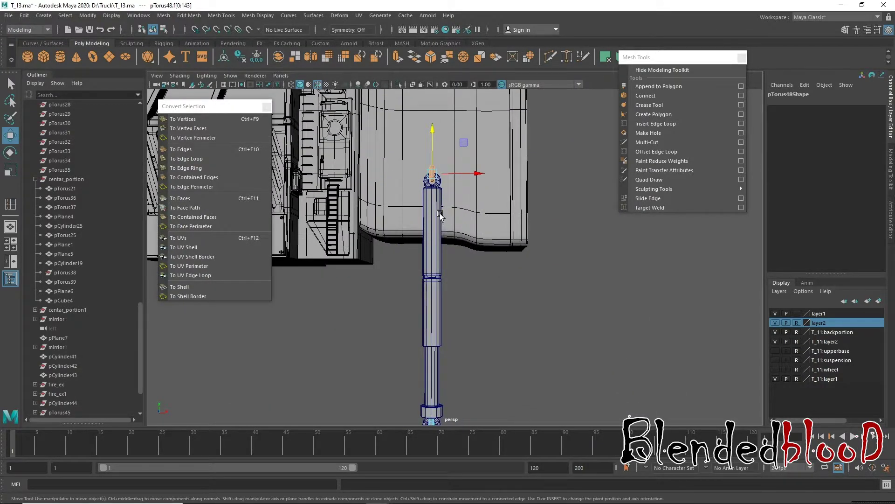
alt+right_drag(439, 215, 482, 259)
alt+drag(483, 259, 429, 270)
alt+right_drag(429, 271, 421, 214)
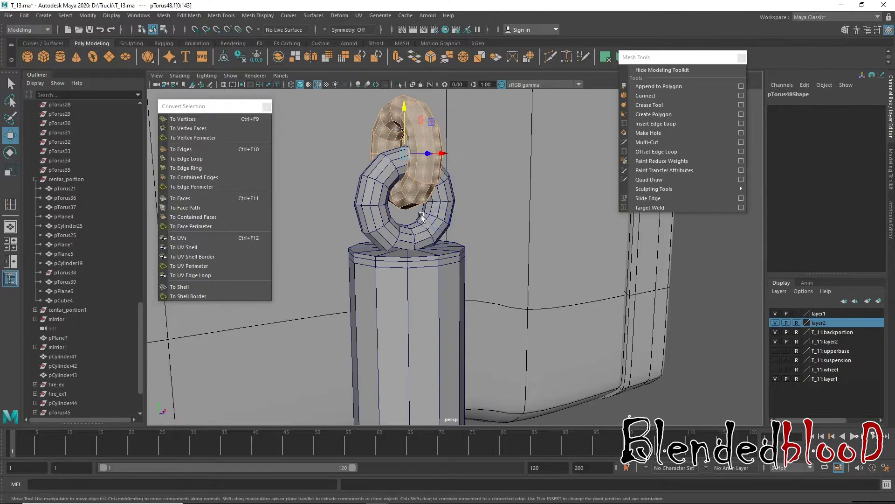
alt+drag(421, 214, 454, 290)
- Enlarge the upper ring evenly and raise it slightly
key(r)
drag(435, 233, 463, 264)
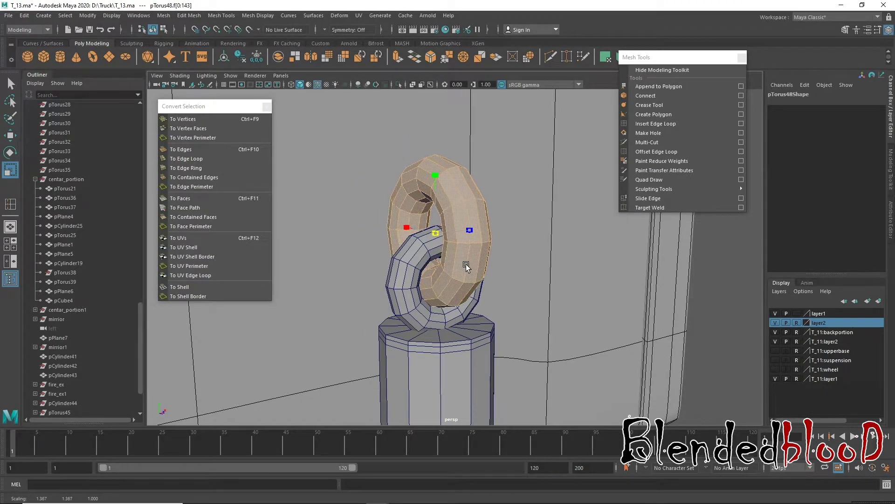
key(w)
drag(435, 198, 435, 185)
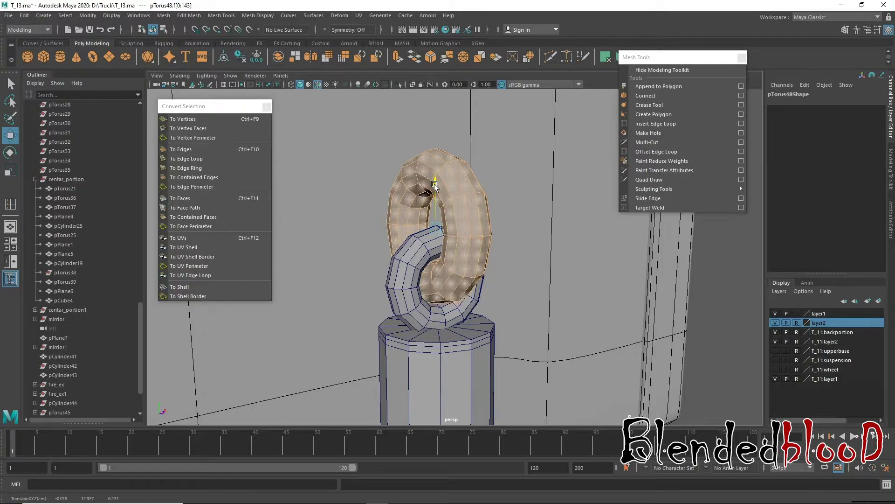
key(e)
mouse_move(511, 274)
alt+mouse_down()
mouse_move(458, 252)
mouse_move(488, 261)
alt+mouse_up()
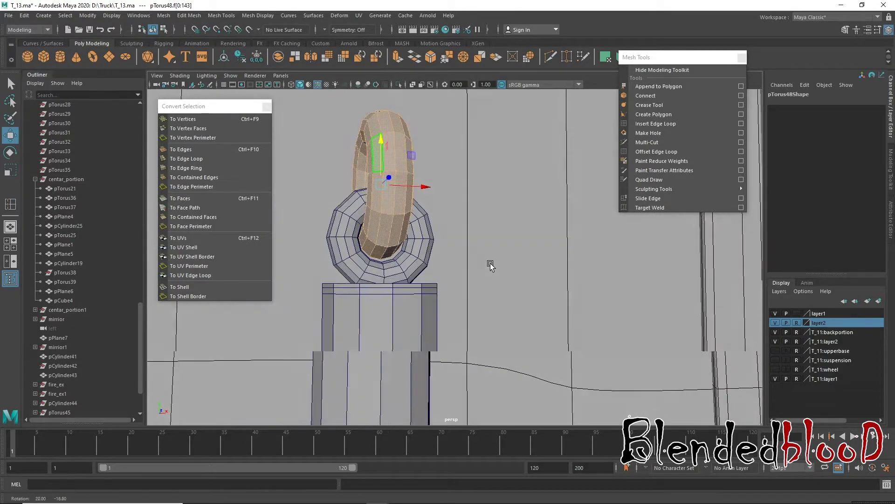
alt+right_drag(488, 262, 340, 194)
- Pull half of the ring's faces downward and stretch them into an elongated chain link
key(w)
alt+drag(478, 309, 445, 201)
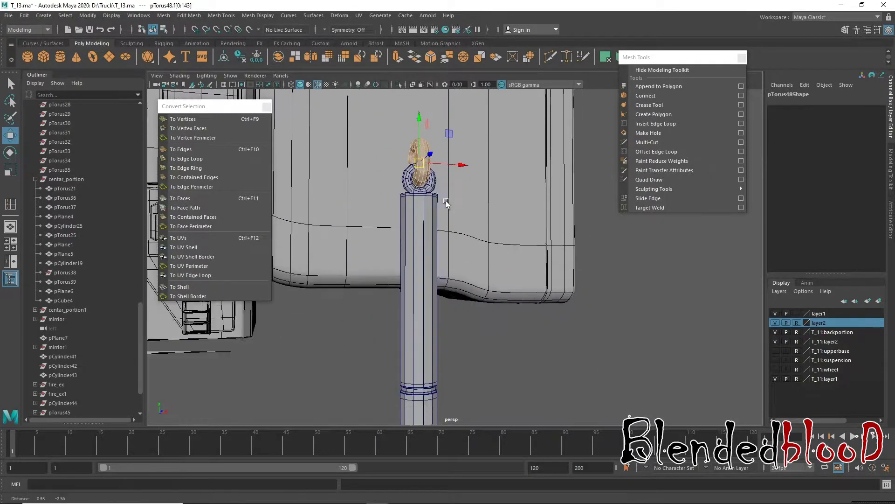
alt+right_drag(446, 200, 443, 304)
alt+drag(443, 304, 444, 262)
mouse_move(444, 261)
alt+right_down()
mouse_move(446, 222)
mouse_move(513, 280)
alt+right_up()
drag(334, 166, 540, 333)
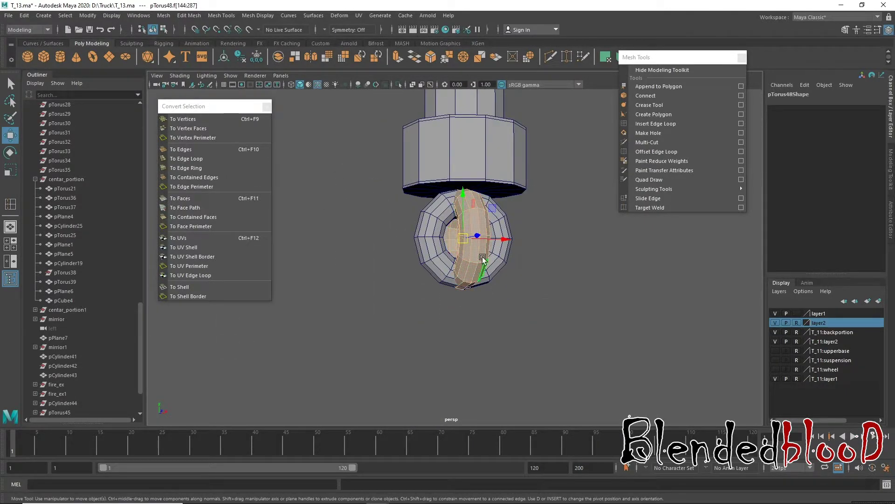
middle_drag(459, 193, 467, 252)
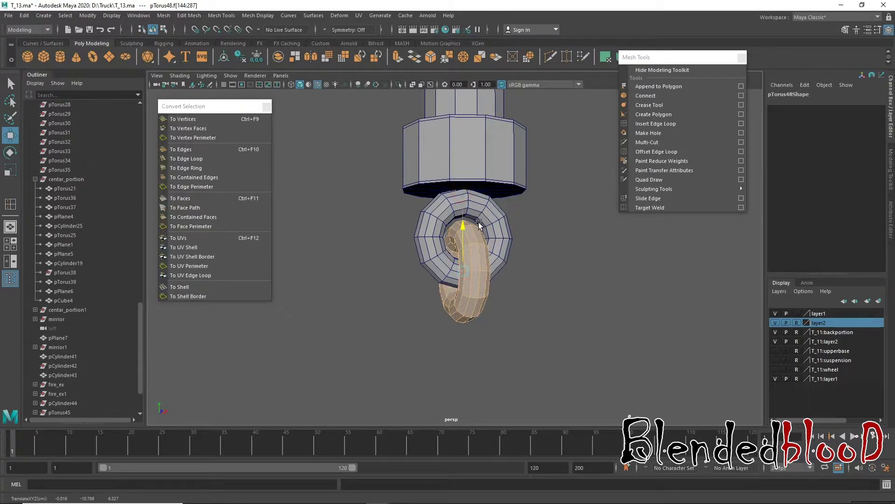
key(r)
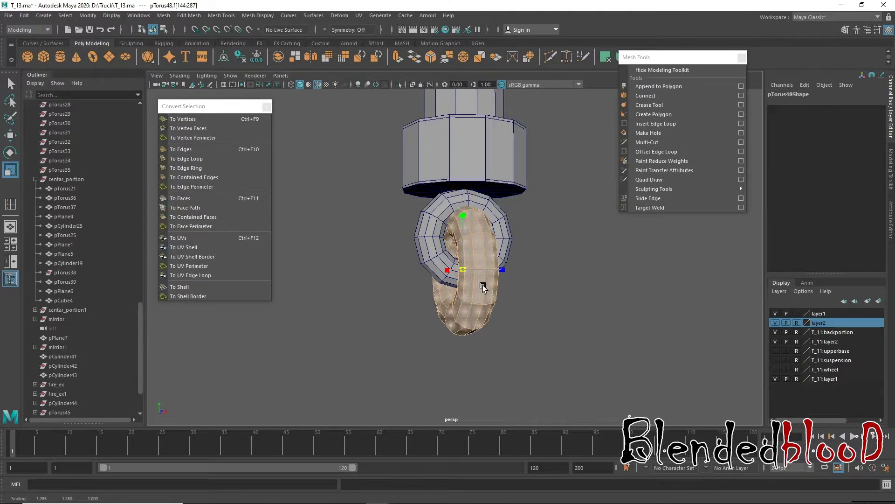
drag(467, 273, 456, 217)
key(w)
middle_drag(477, 246, 479, 250)
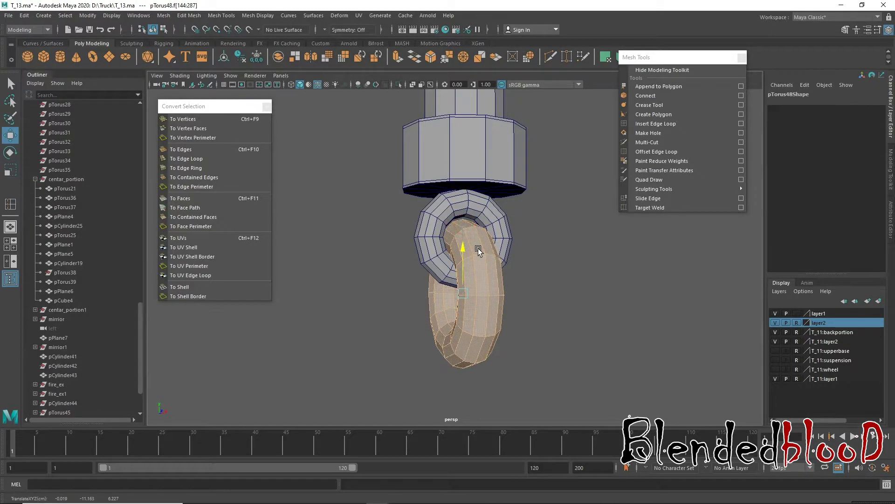
- Frame the lower torus and maximize the side view to fill the workspace
alt+drag(498, 254, 371, 263)
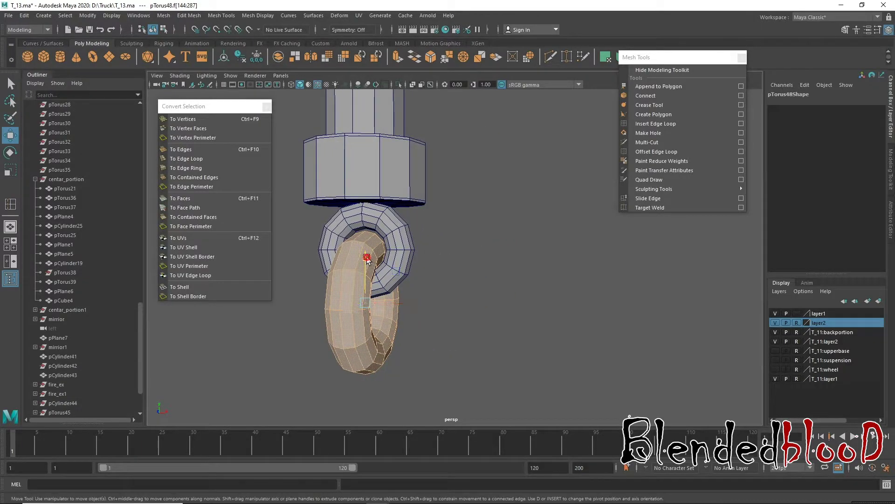
key(space)
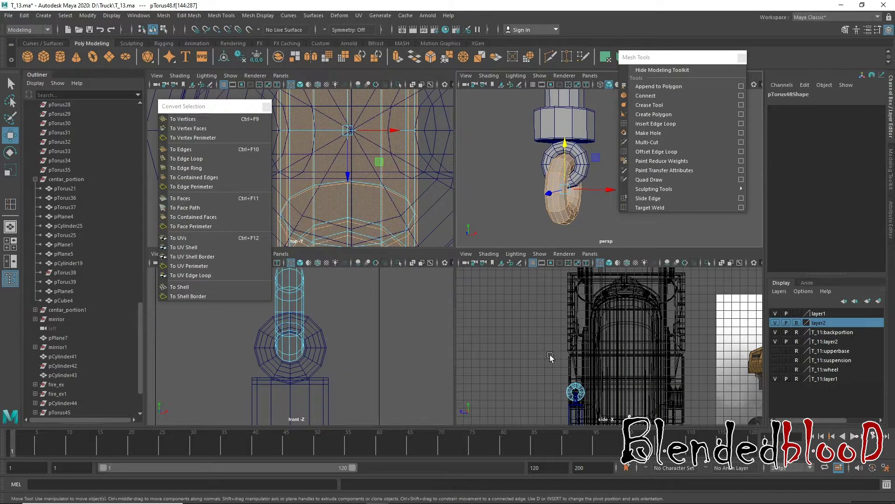
key(f)
key(space)
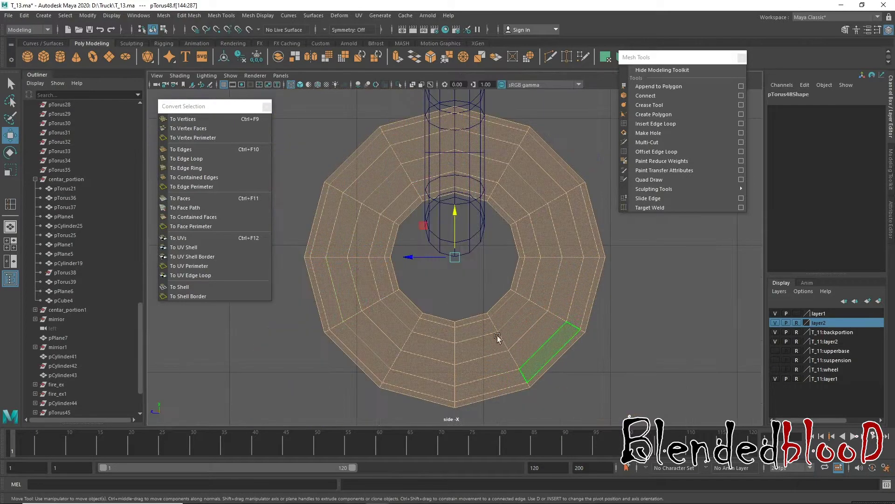
- Delete the bottom-half faces of the lower torus, leaving an open arch
right_click(568, 272)
drag(613, 377, 221, 253)
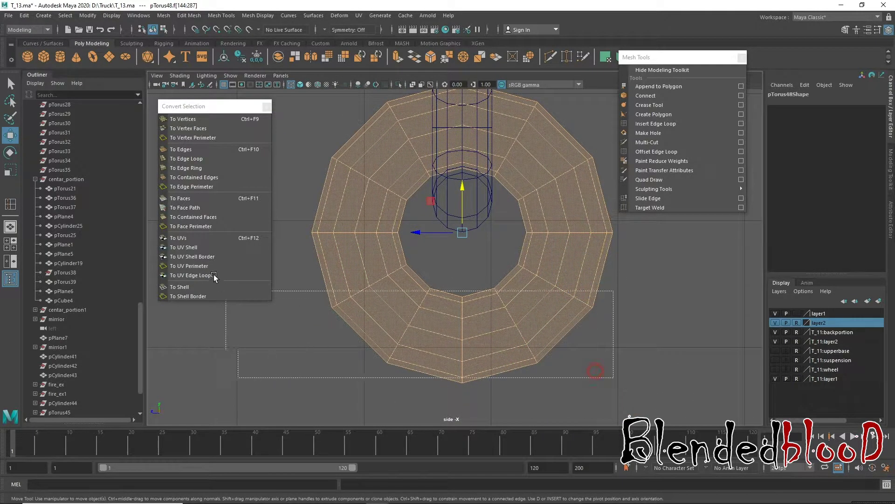
key(Delete)
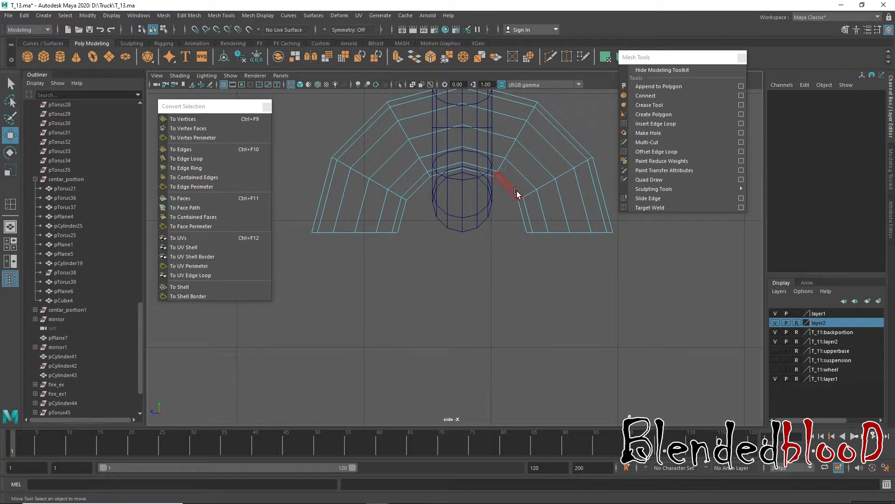
right_click(534, 180)
click(565, 169)
- Select both cut end edges of the arch in edge mode
mouse_move(524, 248)
alt+middle_down()
mouse_move(482, 352)
mouse_move(495, 247)
alt+middle_up()
right_drag(523, 282, 532, 210)
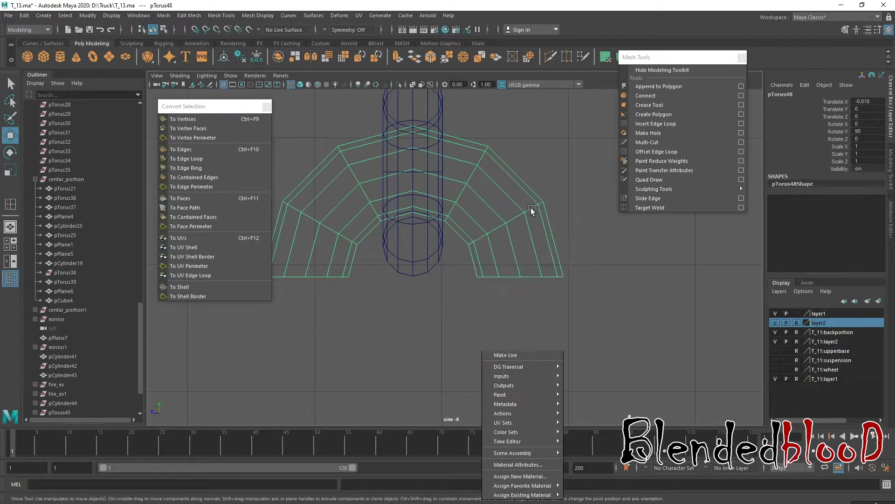
click(515, 278)
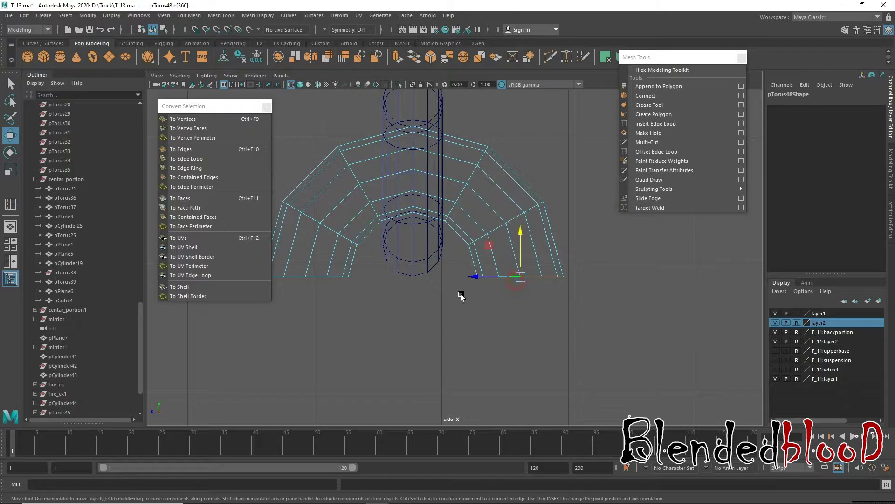
shift+click(326, 279)
scroll(458, 292, down, 4)
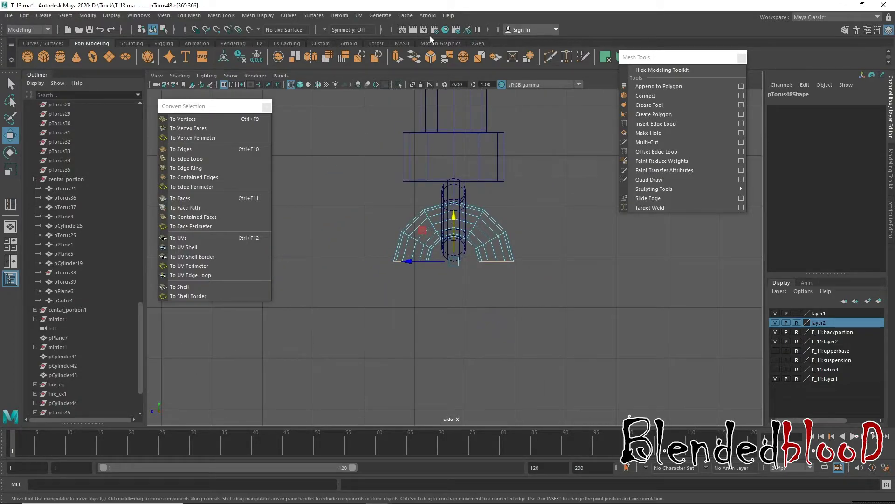
- Extrude the arch's two end edges and drag them down into straight legs
key(ctrl+e)
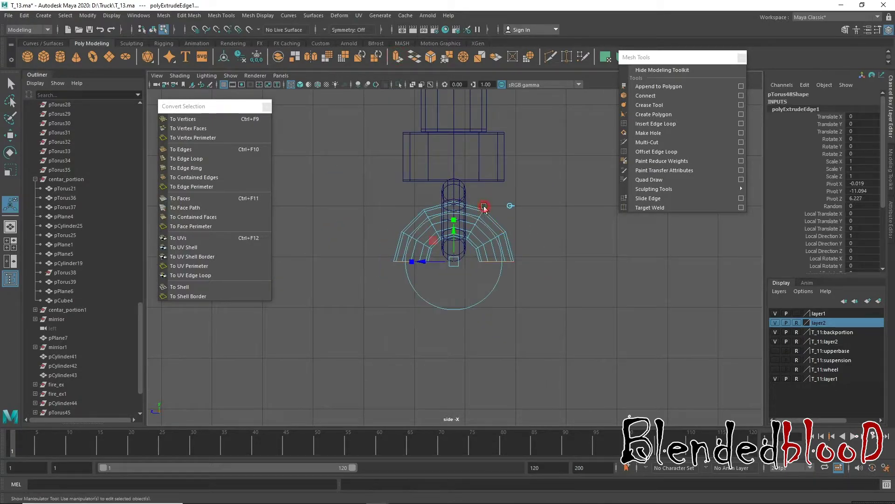
key(w)
drag(451, 214, 452, 235)
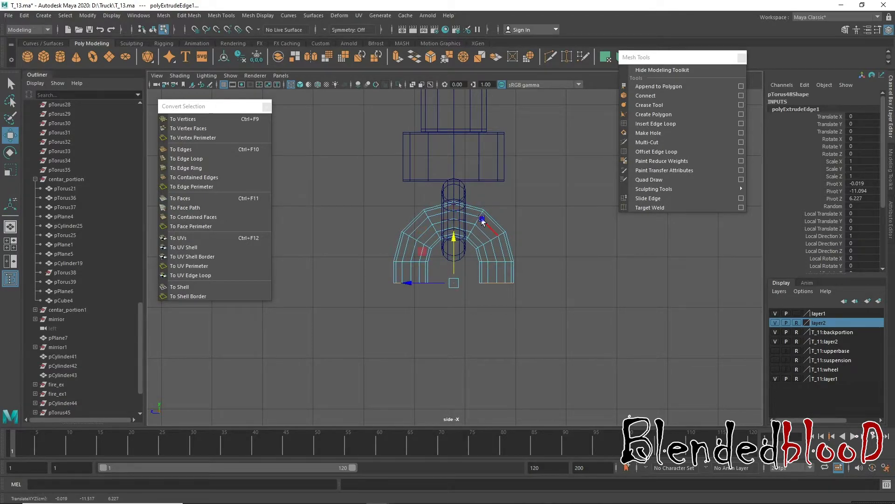
right_drag(452, 235, 523, 196)
- Pan and orbit the perspective view in to the tall column and its ring
scroll(442, 180, up, 5)
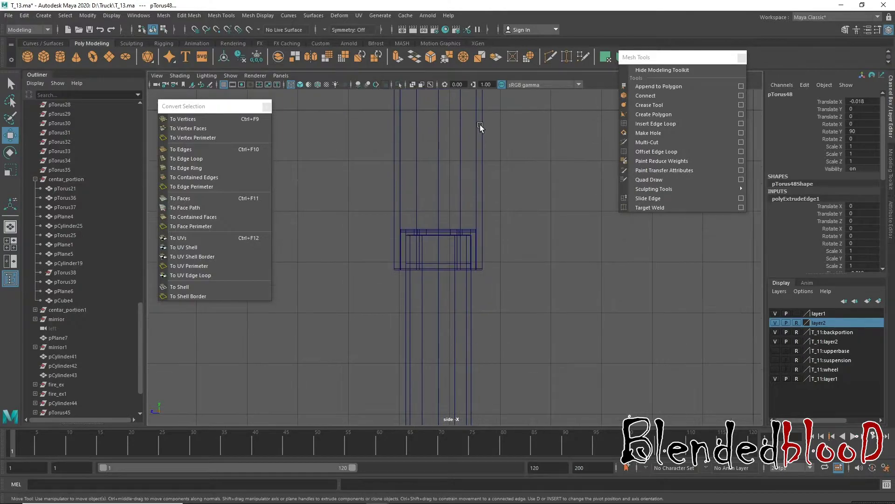
mouse_move(464, 196)
alt+middle_down()
mouse_move(443, 292)
mouse_move(376, 235)
alt+middle_up()
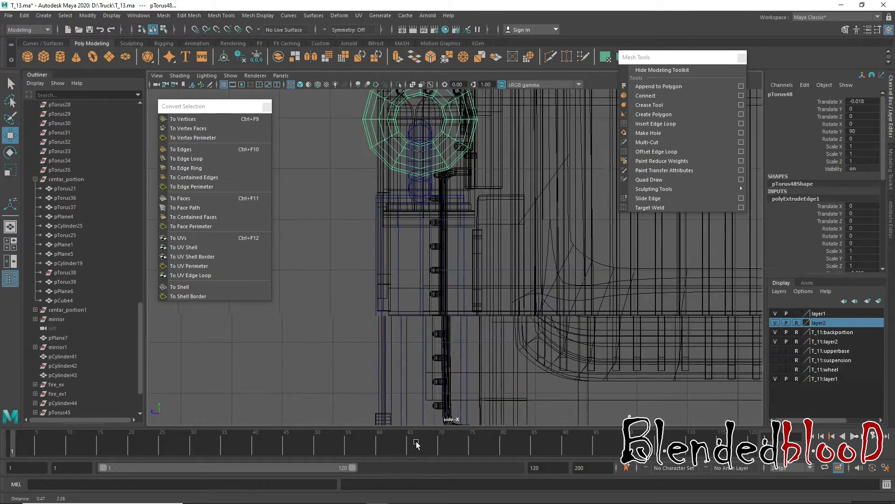
click(438, 182)
key(space)
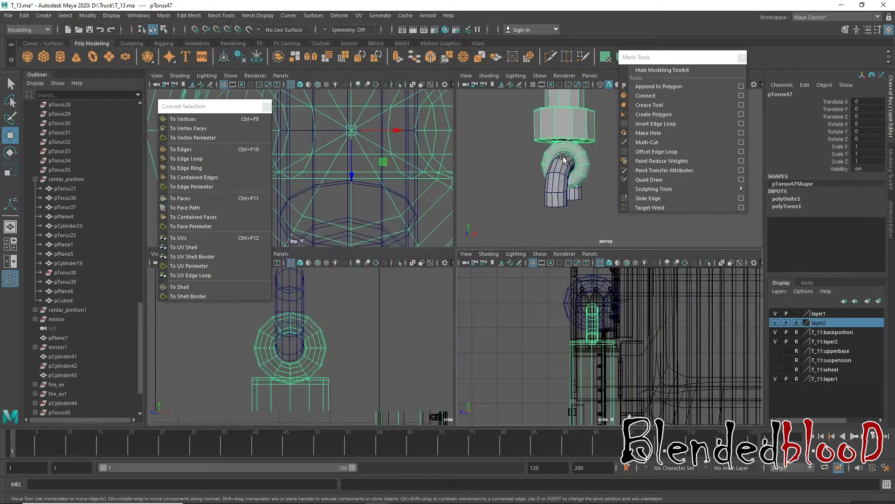
key(space)
alt+drag(503, 204, 416, 186)
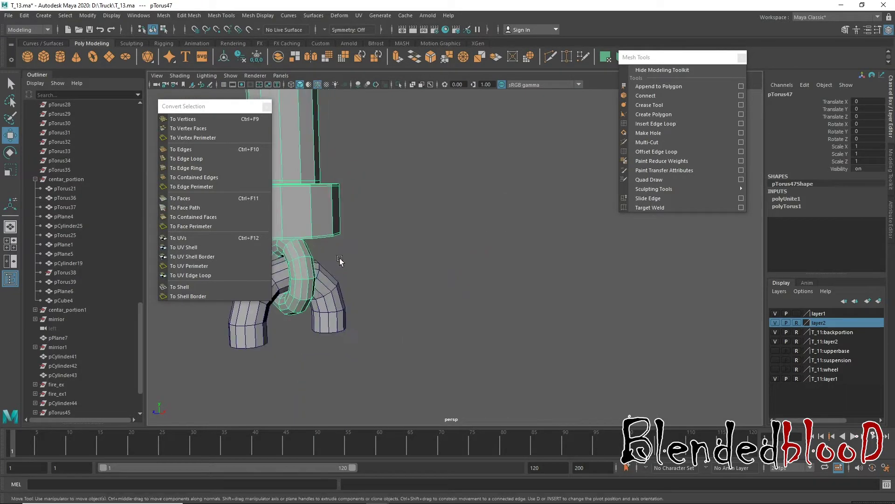
mouse_move(415, 186)
alt+middle_down()
mouse_move(483, 145)
mouse_move(420, 190)
alt+middle_up()
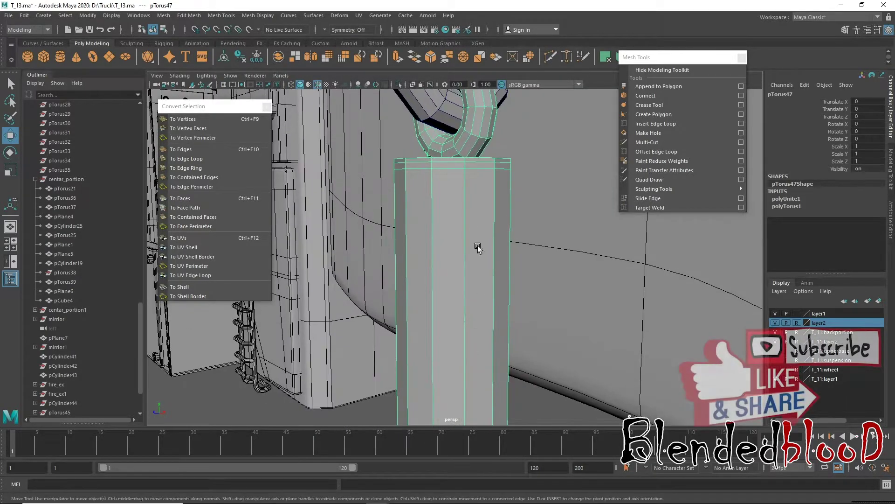
alt+drag(420, 190, 377, 260)
- Select the ring torus and frame it close up in an enlarged side view
click(372, 249)
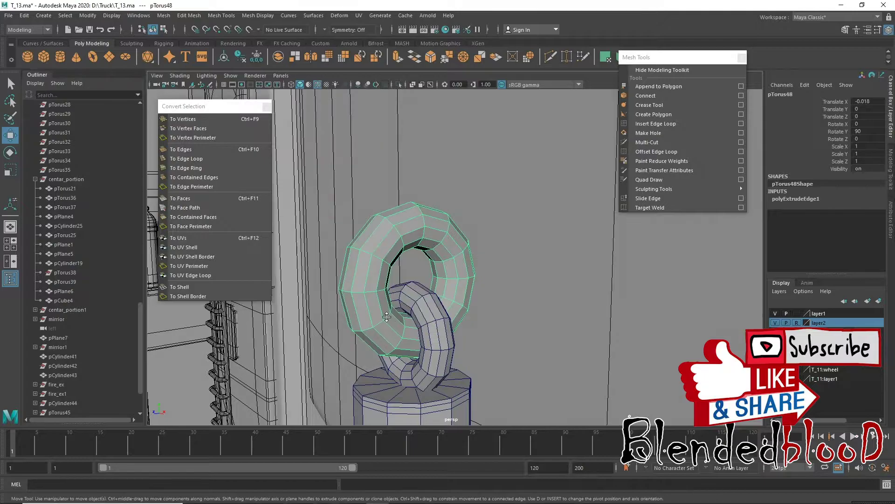
key(space)
key(f)
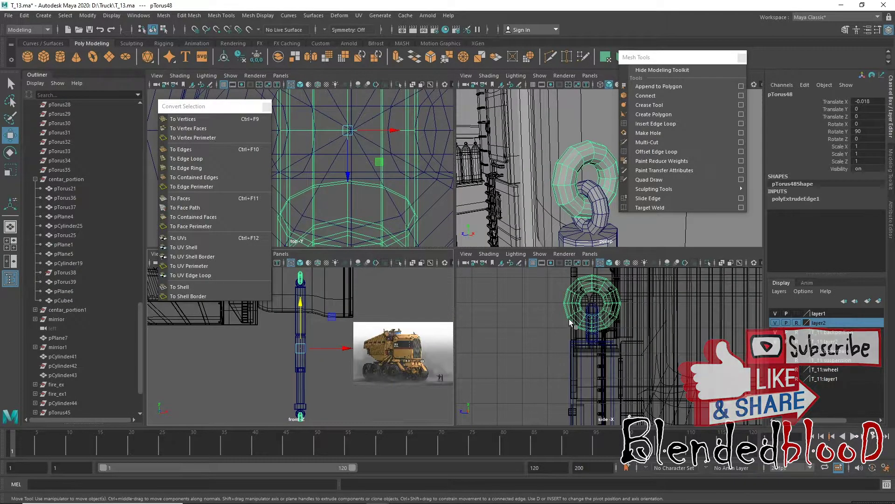
key(f)
key(space)
scroll(500, 242, up, 5)
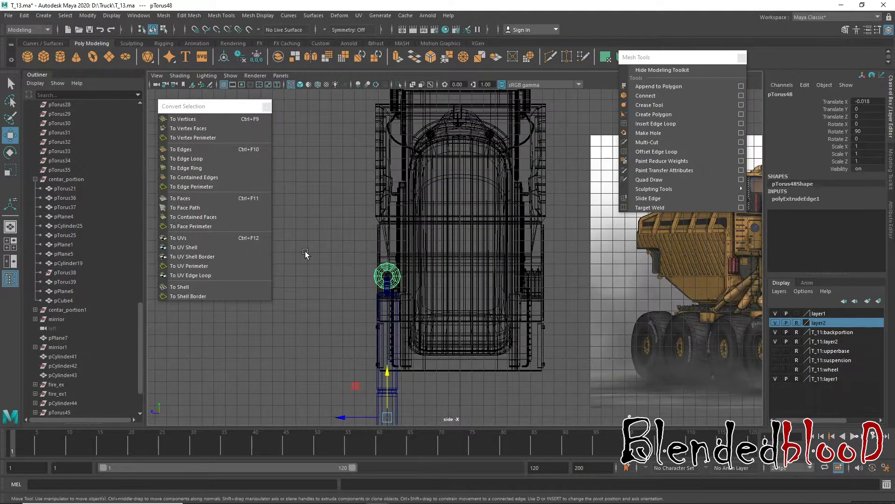
scroll(354, 320, up, 3)
scroll(463, 231, up, 3)
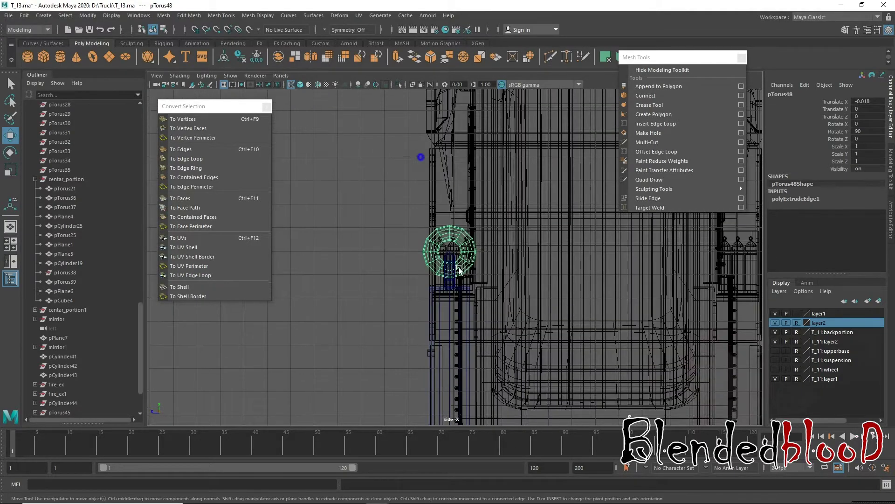
- Delete the top-half faces of the ring torus
scroll(372, 207, up, 3)
right_click(373, 207)
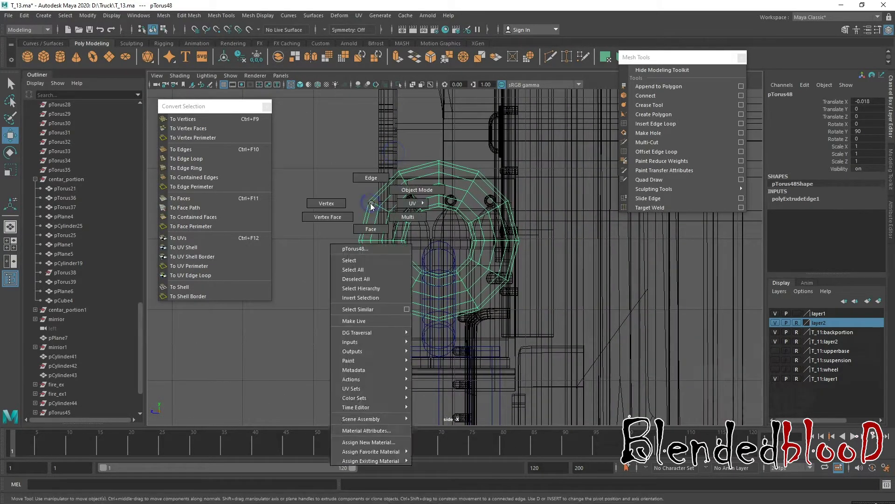
click(372, 226)
drag(319, 142, 538, 238)
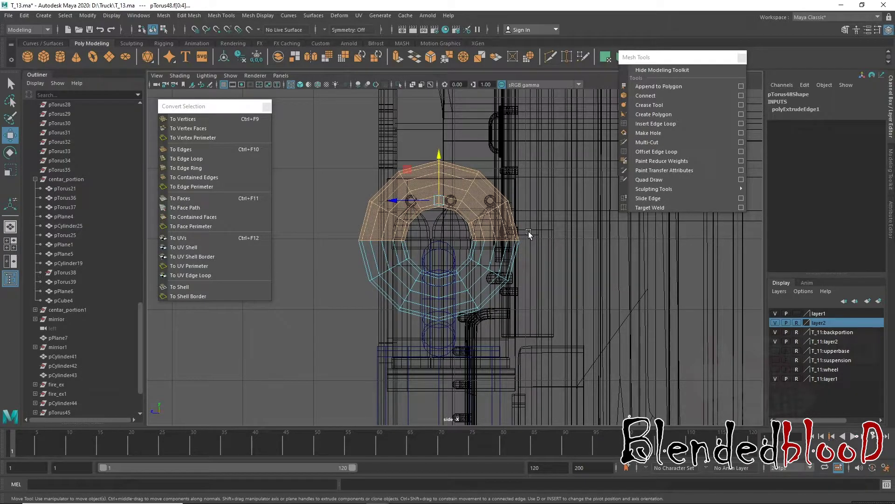
key(Delete)
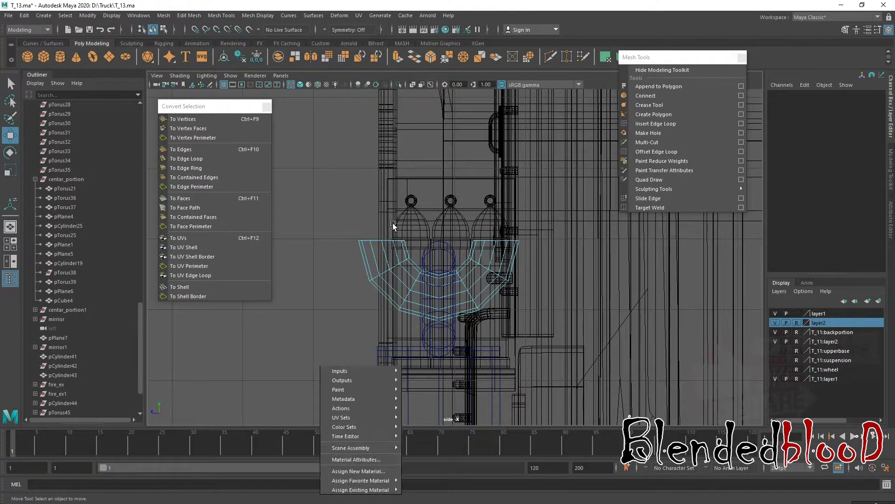
- Extrude the ring's open edge loop upward into straight fork sides
right_drag(354, 174, 393, 223)
click(379, 241)
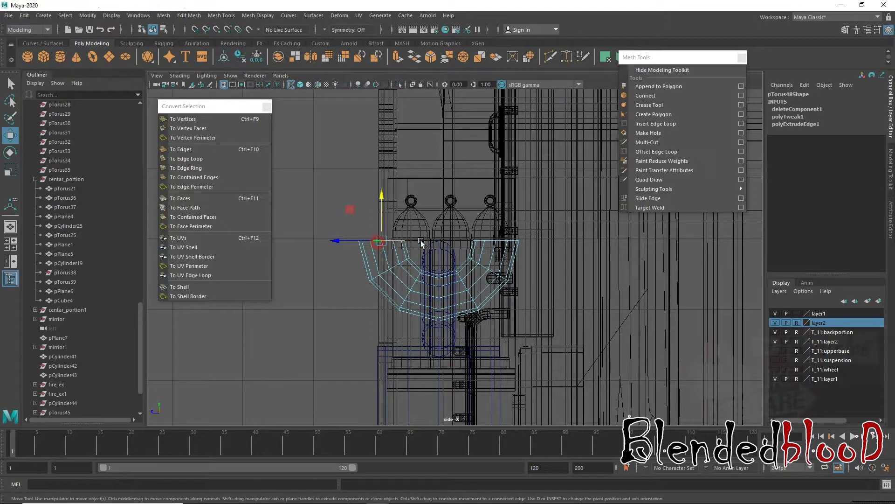
double_click(479, 242)
click(398, 57)
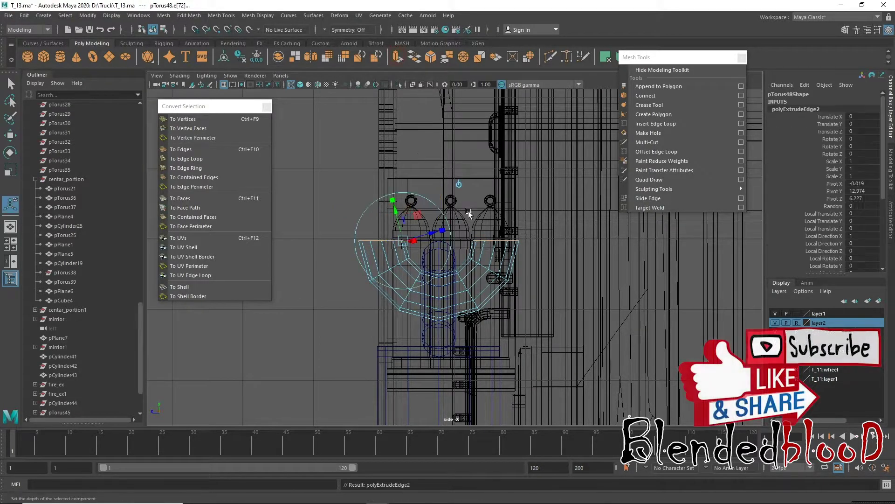
key(w)
drag(439, 201, 445, 167)
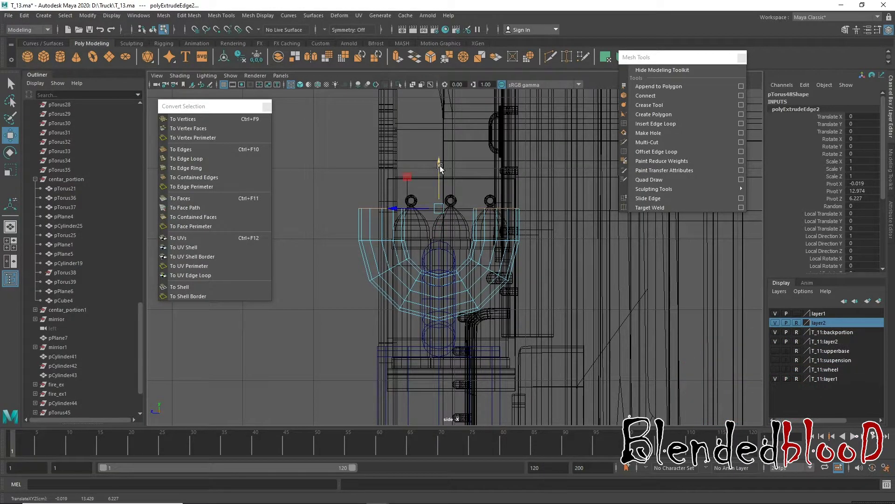
- Preview the smoothed fork, then return to perspective and object mode around it
key(3)
key(1)
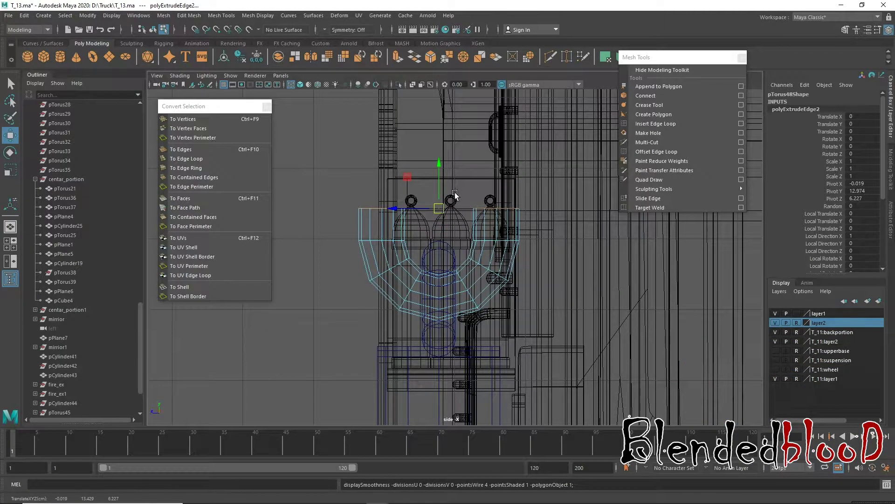
key(space)
key(space)
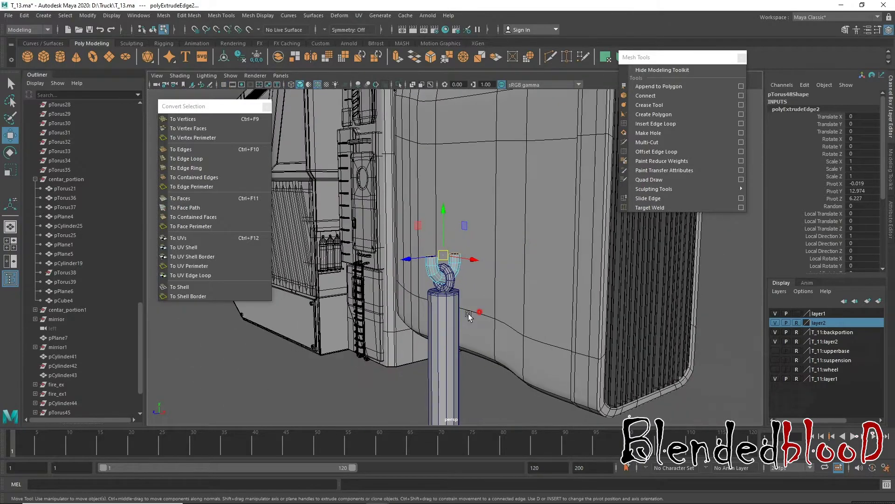
alt+drag(468, 313, 353, 237)
right_drag(353, 237, 377, 216)
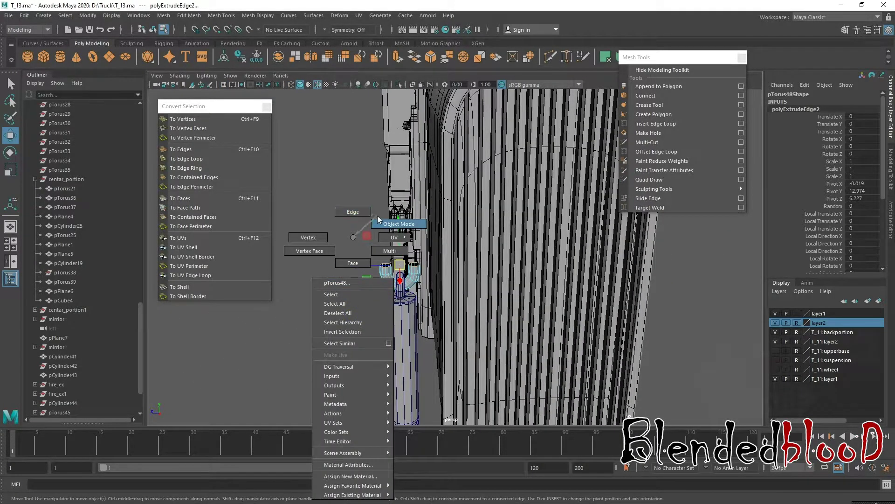
alt+middle_drag(369, 354, 381, 154)
alt+middle_drag(419, 383, 417, 308)
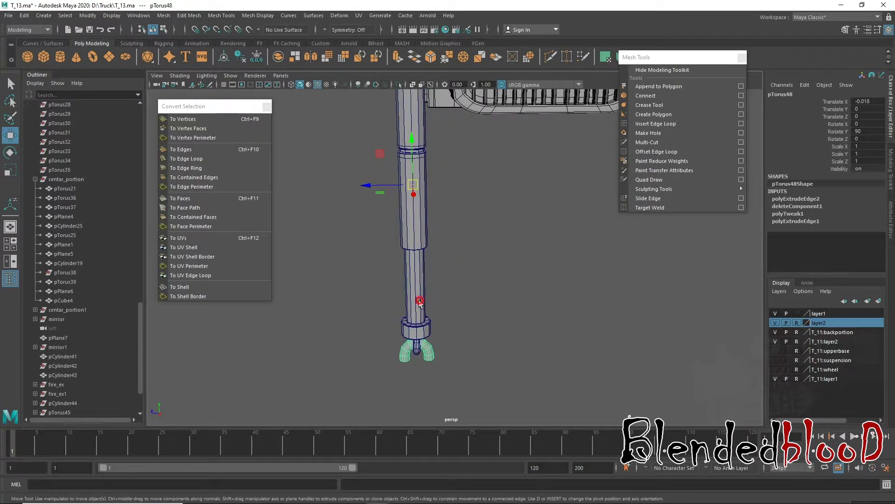
- Combine the fork and the long cylinder into one mesh
click(419, 302)
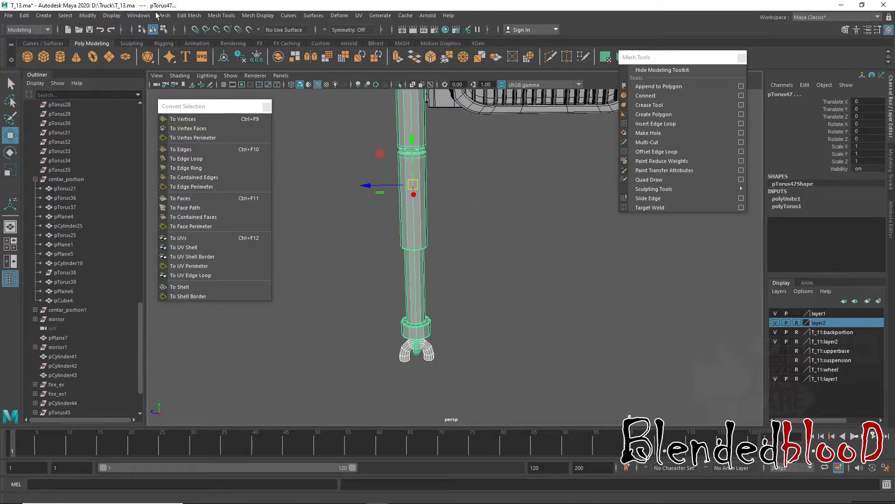
click(162, 16)
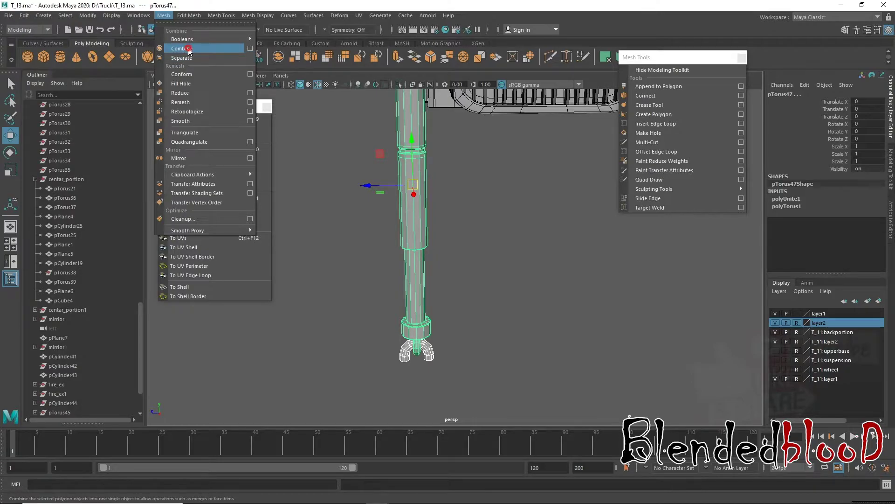
click(189, 48)
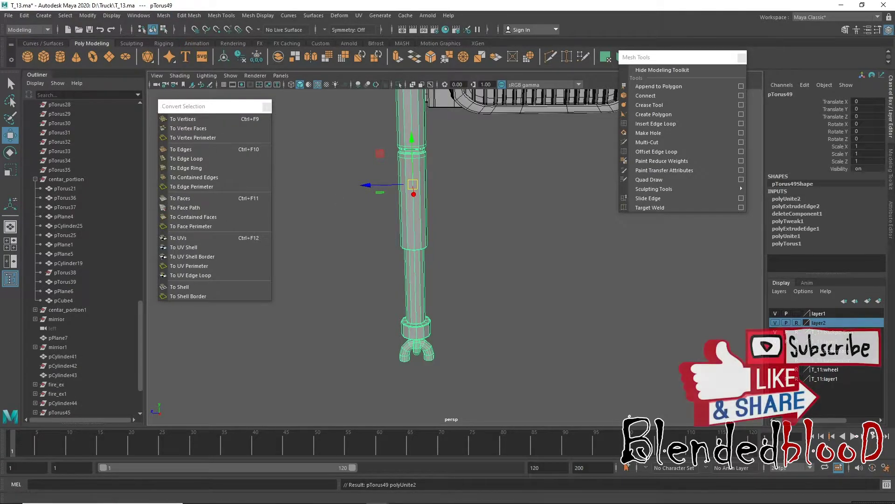
- Delete all construction history, then view the column beside the truck
click(23, 15)
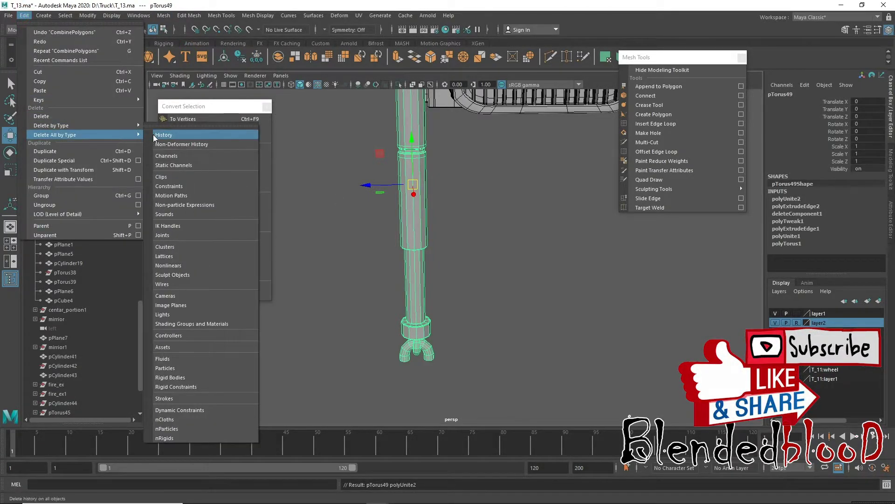
click(567, 252)
click(433, 243)
alt+drag(536, 285, 442, 200)
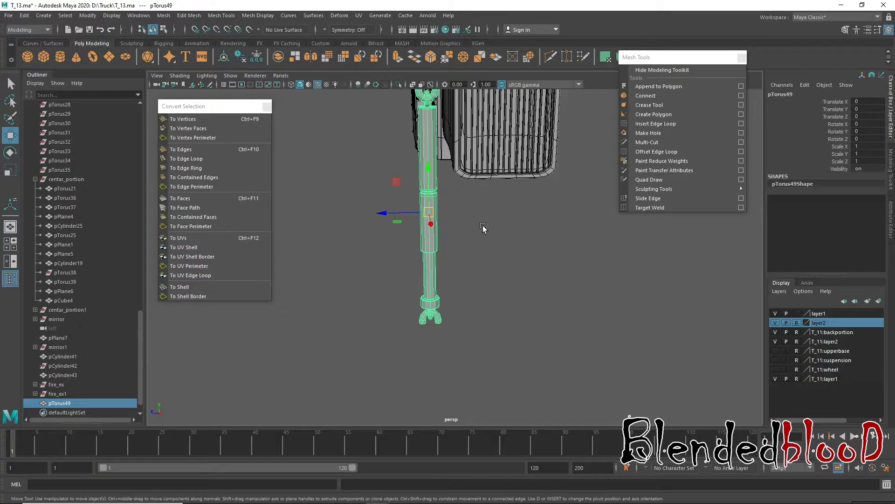
scroll(636, 345, down, 3)
mouse_move(636, 345)
alt+mouse_down()
mouse_move(561, 244)
mouse_move(504, 238)
alt+mouse_up()
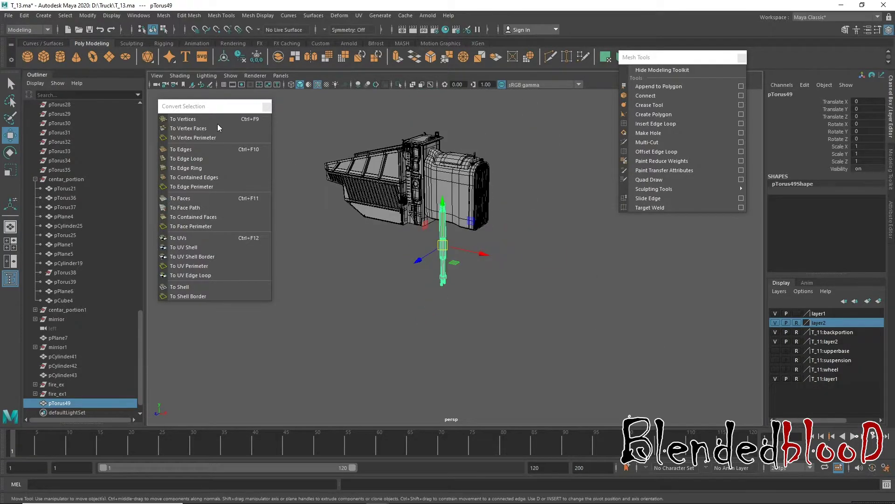
- Create a polygon cube and move it up to the top of the column
click(44, 57)
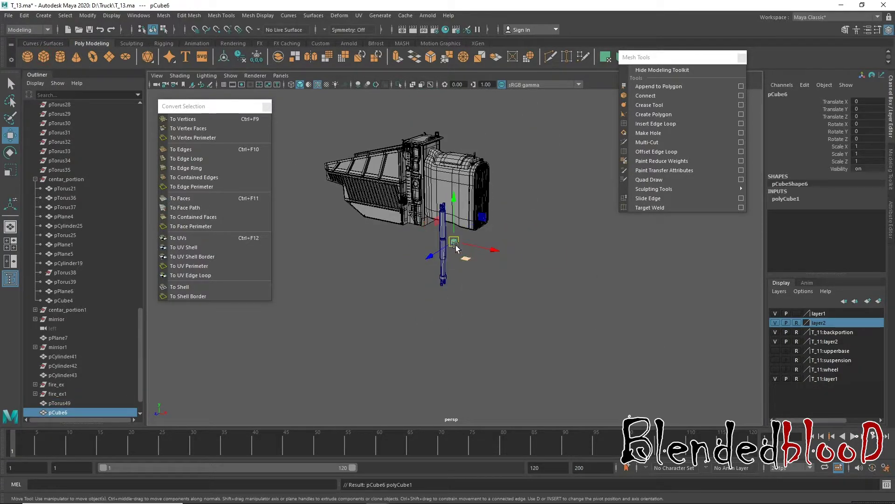
key(space)
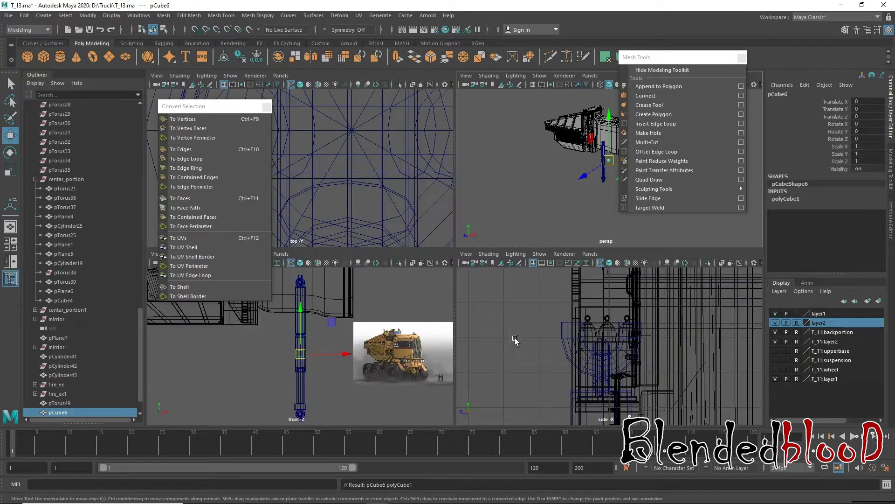
key(space)
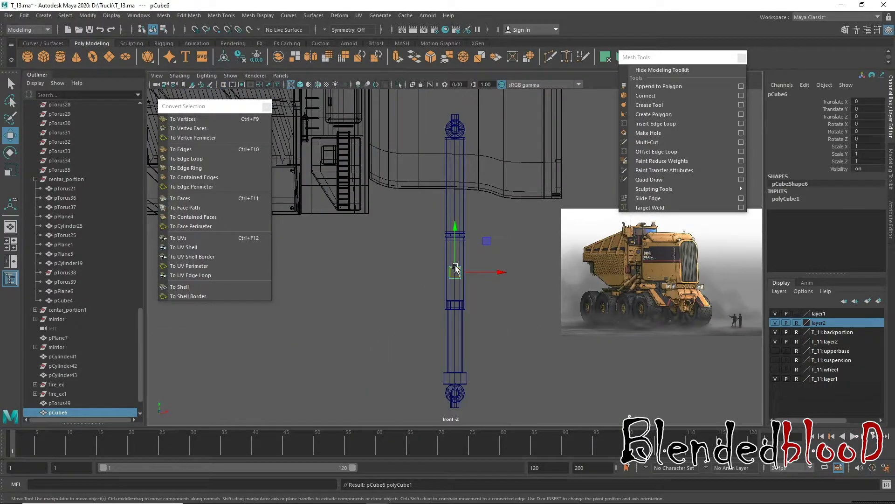
drag(455, 269, 461, 157)
scroll(461, 130, up, 5)
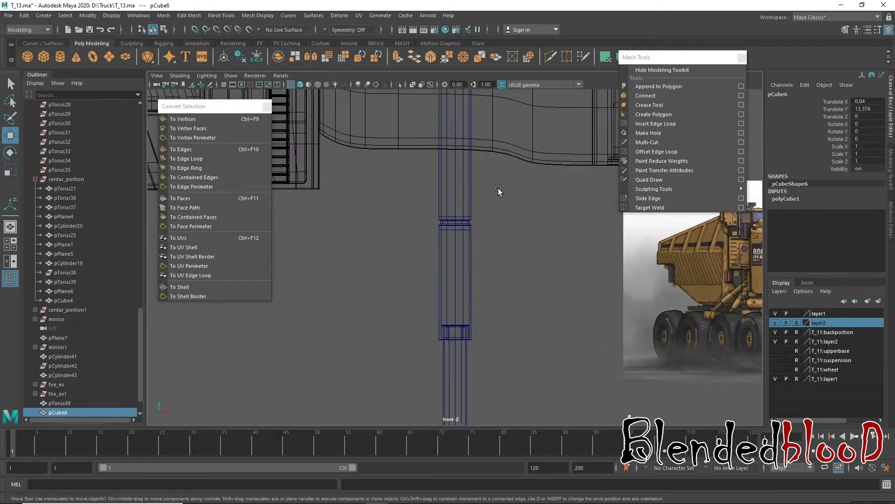
alt+middle_drag(498, 190, 488, 322)
scroll(466, 180, up, 3)
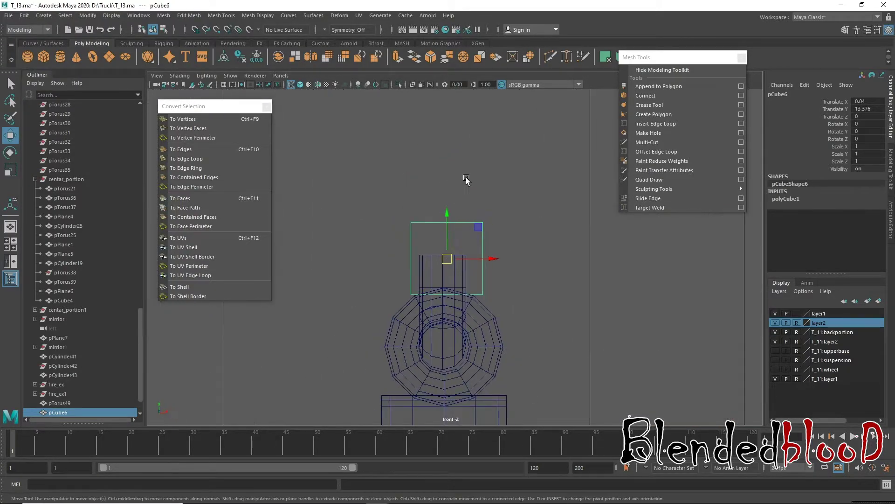
drag(496, 259, 489, 261)
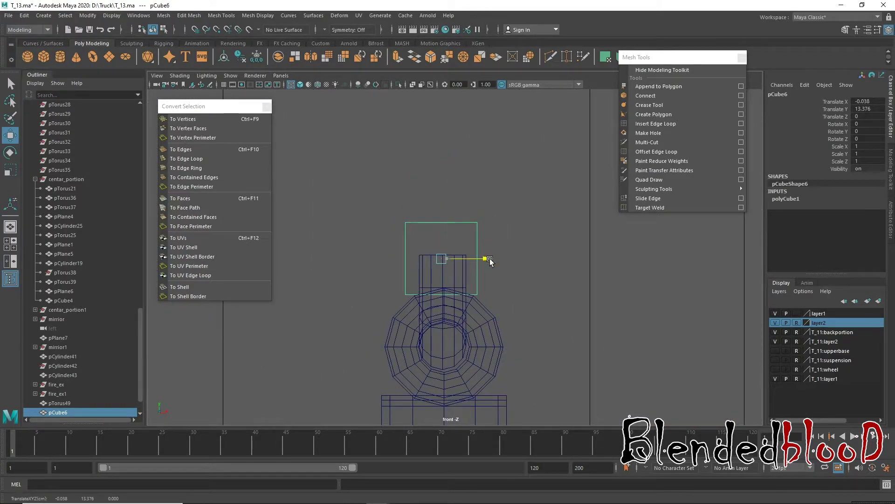
scroll(471, 289, up, 2)
scroll(462, 307, up, 2)
- Flatten the cube to 0.467 in Y and lift it onto the column top
key(r)
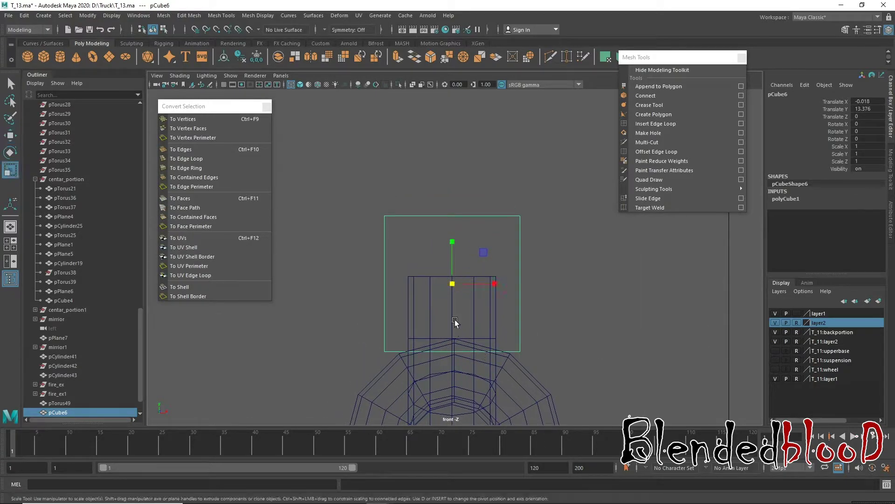
mouse_move(455, 242)
mouse_down()
mouse_move(464, 275)
mouse_move(457, 259)
mouse_up()
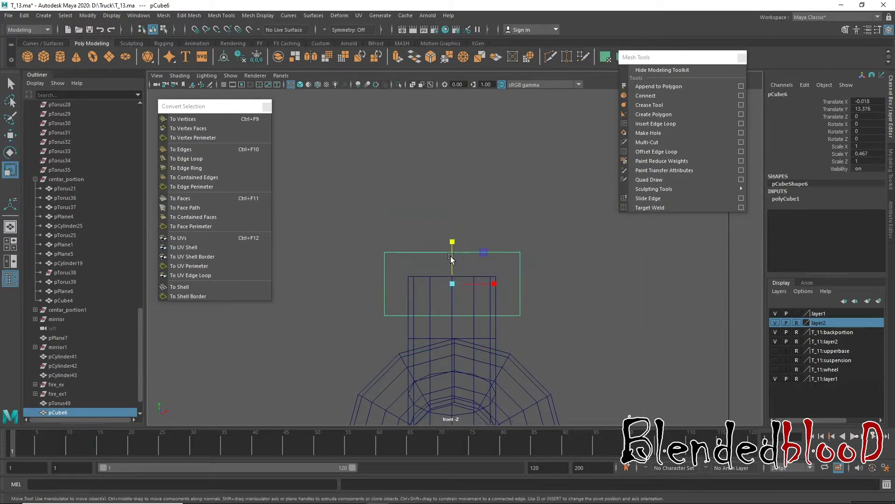
key(w)
drag(453, 229, 455, 216)
key(space)
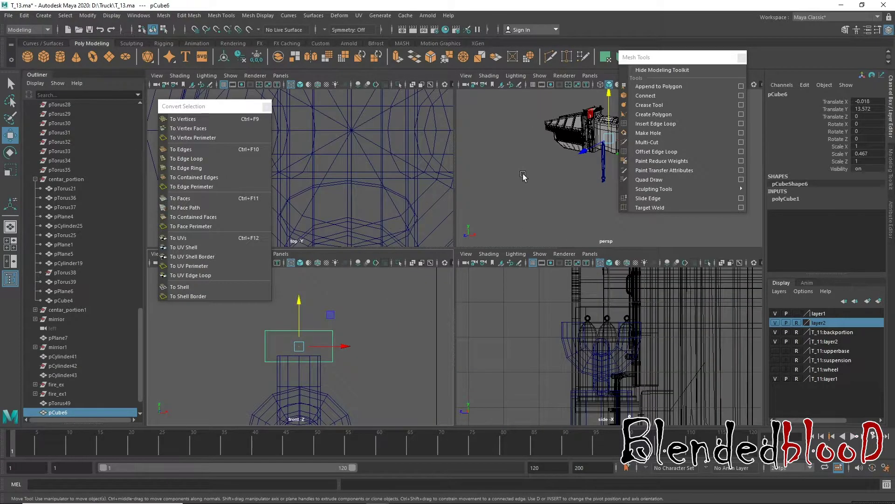
key(f)
key(space)
mouse_move(422, 279)
alt+mouse_down()
mouse_move(455, 290)
mouse_move(417, 262)
mouse_move(345, 287)
mouse_move(519, 320)
mouse_move(514, 307)
mouse_move(463, 346)
alt+mouse_up()
key(f)
- In the side view, hide the T_11:backportion and T_11:layer2 layers
key(space)
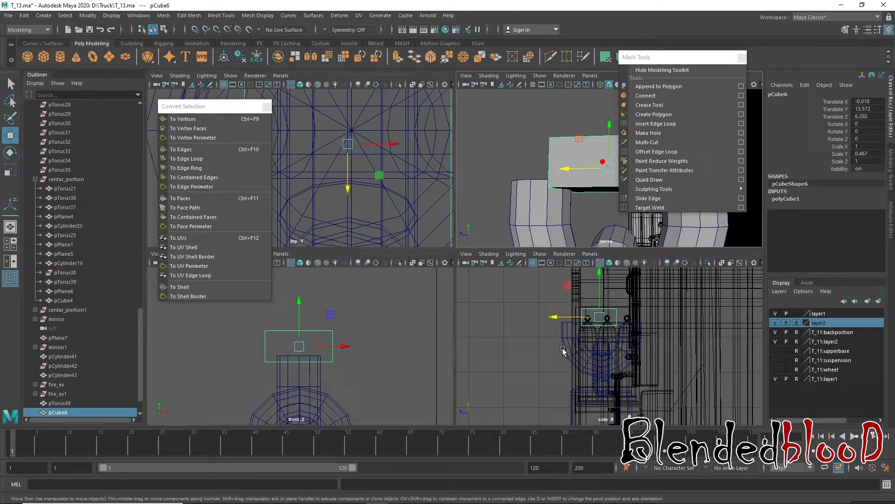
key(space)
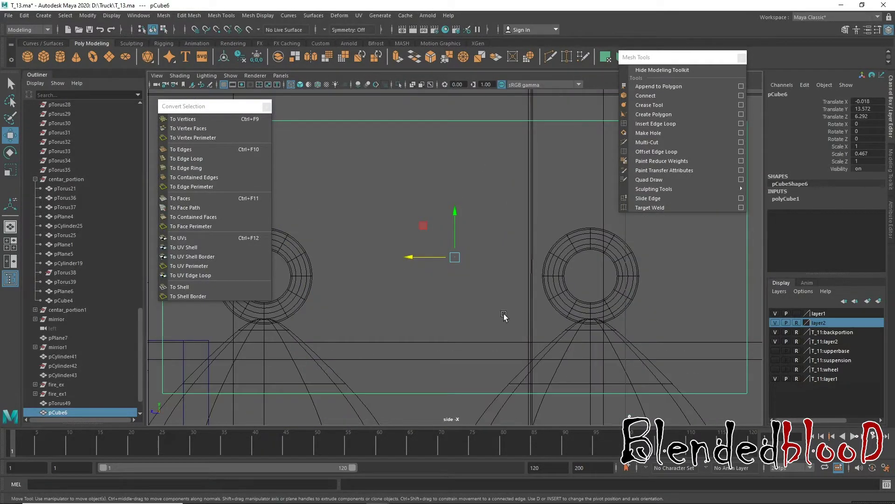
key(space)
key(space)
scroll(449, 308, up, 2)
scroll(449, 308, up, 5)
scroll(454, 327, down, 3)
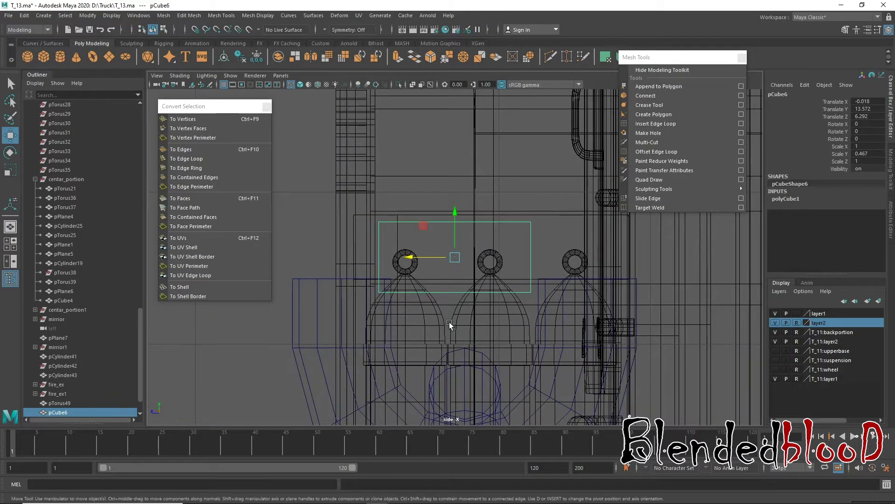
click(776, 332)
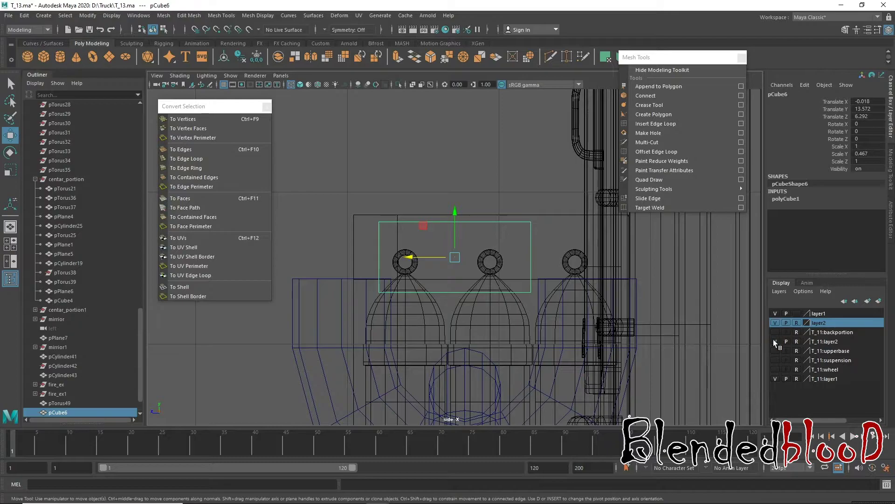
click(774, 341)
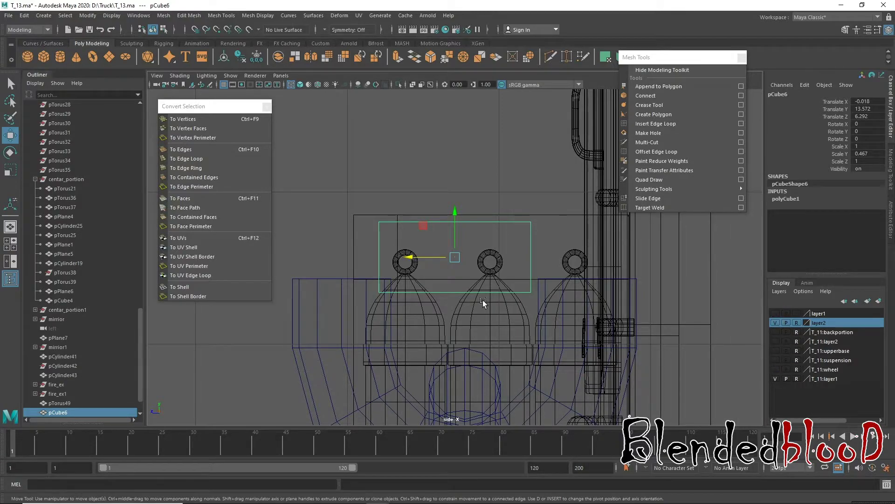
- Stretch the cube to 2.323 in Z, hide layer2, and raise it slightly
key(r)
drag(417, 259, 368, 265)
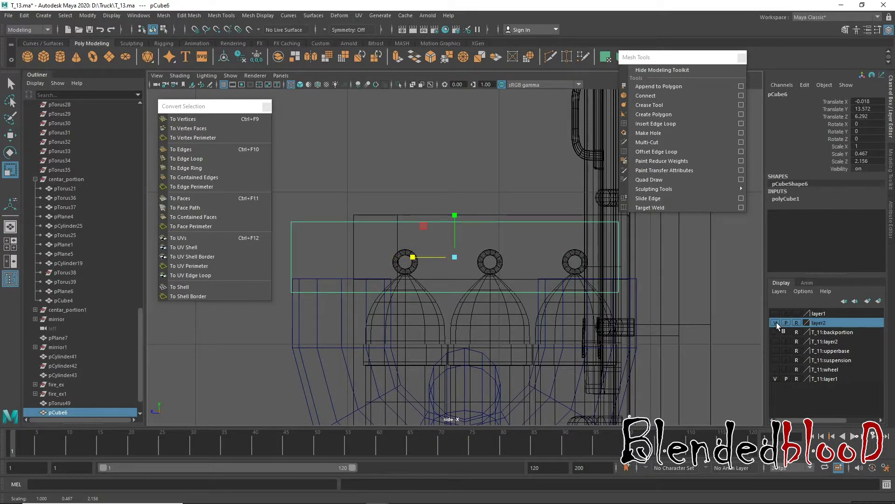
click(776, 323)
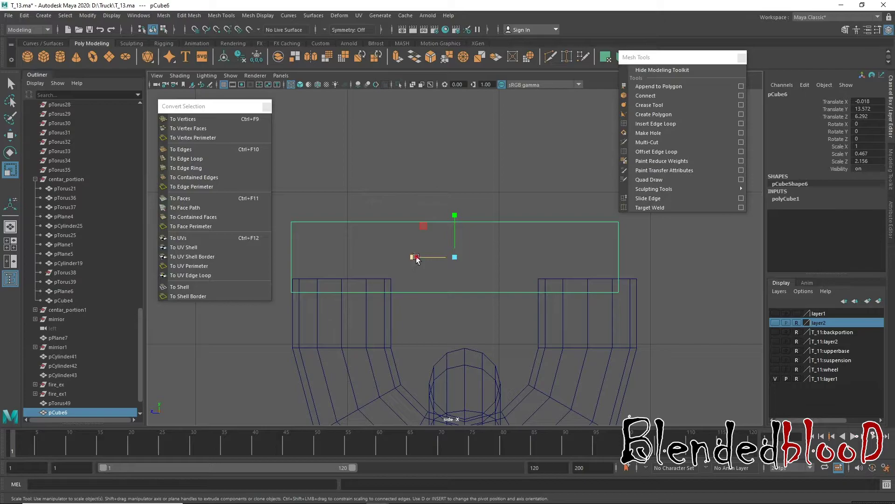
drag(417, 260, 421, 261)
key(w)
drag(463, 227, 463, 225)
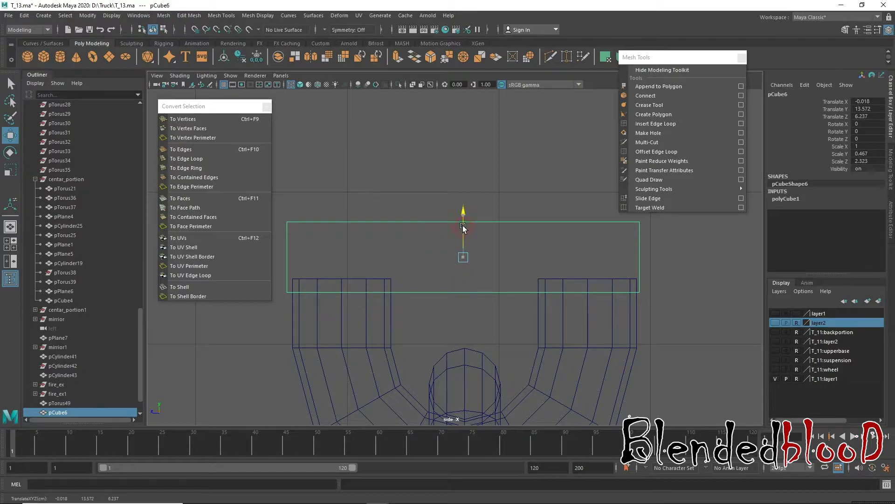
key(space)
key(space)
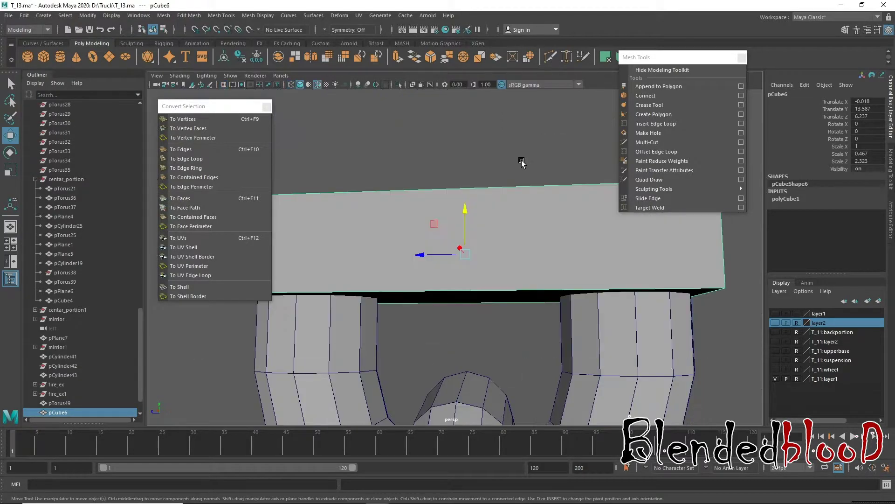
- Delete the cube's top face
mouse_move(519, 202)
alt+mouse_down()
mouse_move(562, 246)
mouse_move(432, 230)
mouse_move(464, 289)
mouse_move(455, 219)
alt+mouse_up()
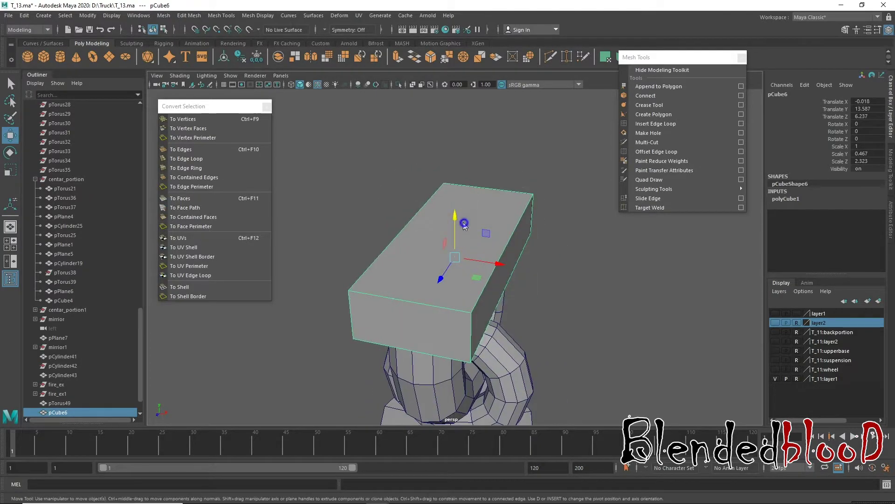
right_drag(460, 220, 460, 250)
click(472, 232)
key(Delete)
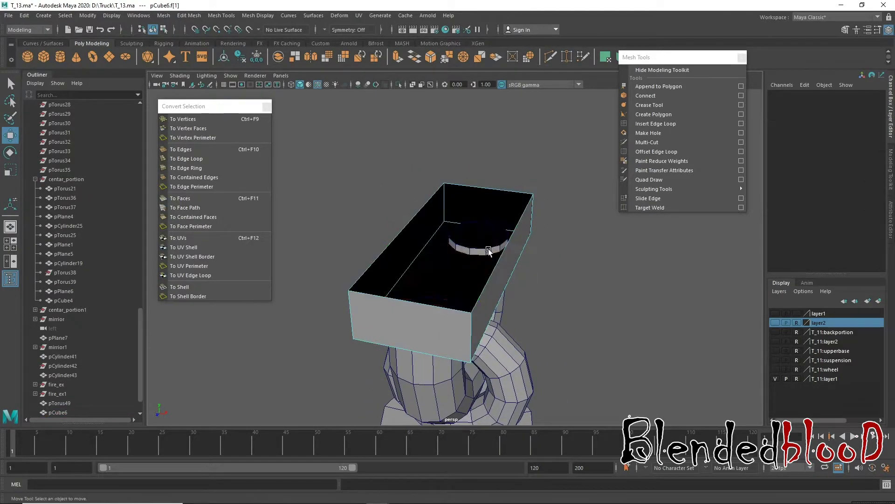
- Select all of the box's edges and apply a bevel
mouse_move(518, 297)
alt+mouse_down()
mouse_move(533, 271)
mouse_move(502, 207)
alt+mouse_up()
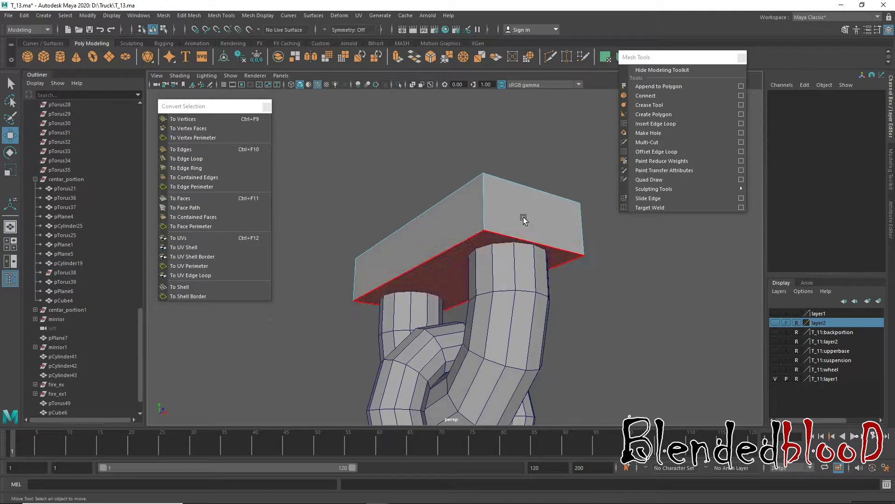
right_click(502, 206)
right_drag(501, 206, 502, 180)
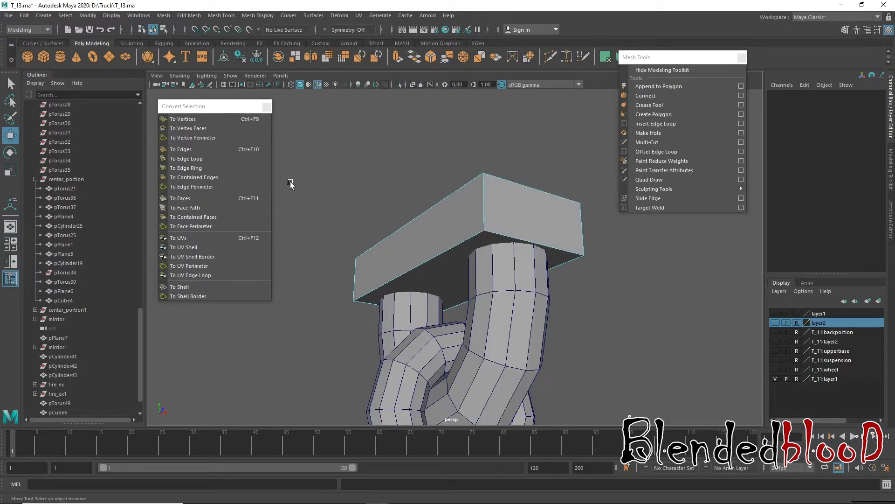
drag(280, 180, 742, 394)
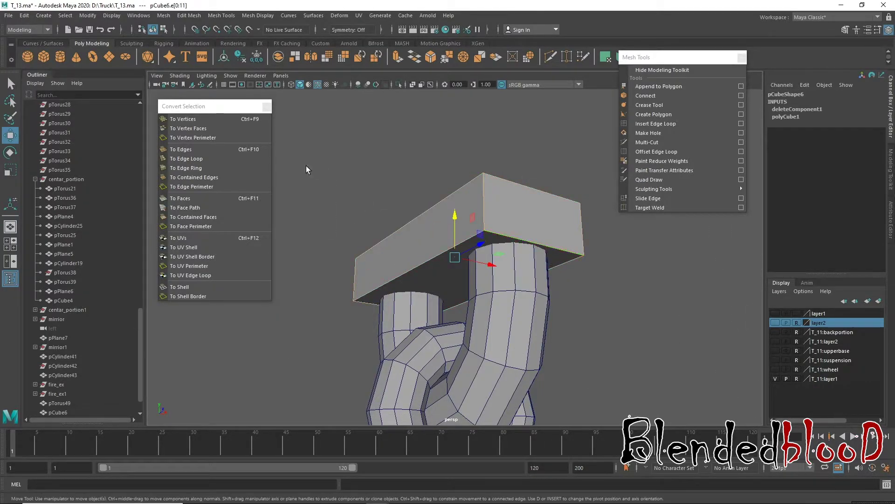
click(268, 139)
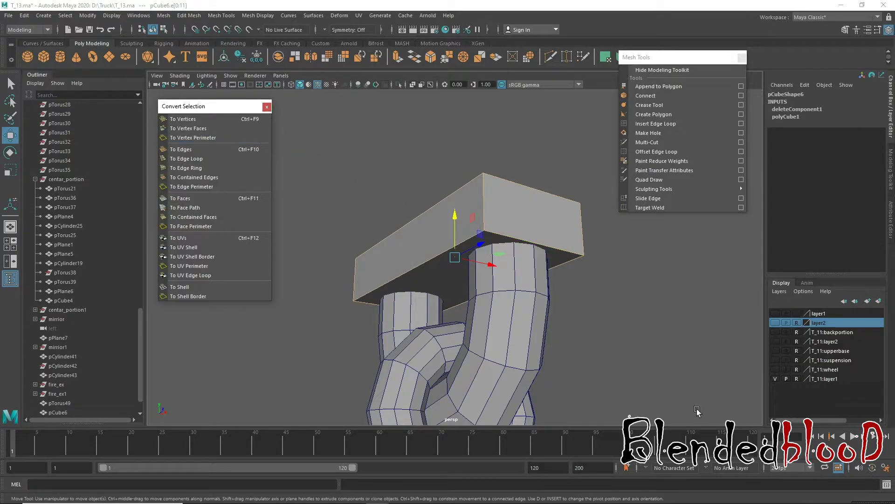
key(ctrl+b)
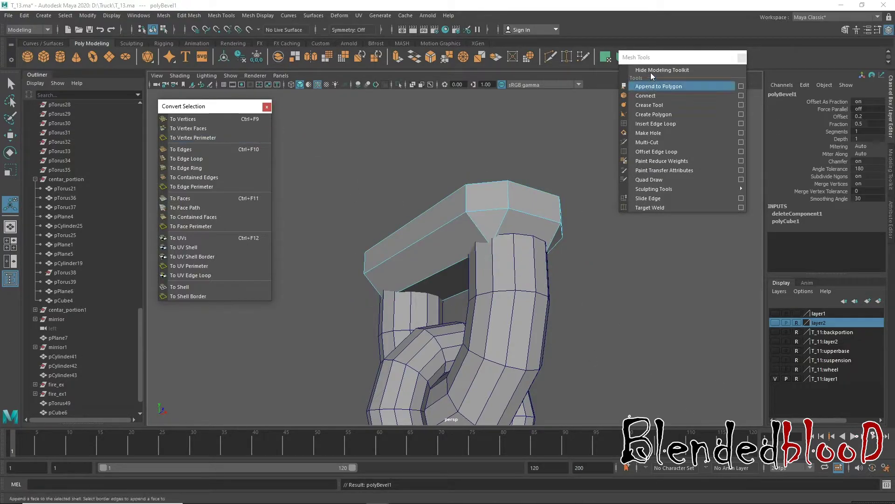
- Set the bevel Fraction to 0.1 and Segments to 2
drag(650, 58, 717, 312)
drag(655, 129, 641, 129)
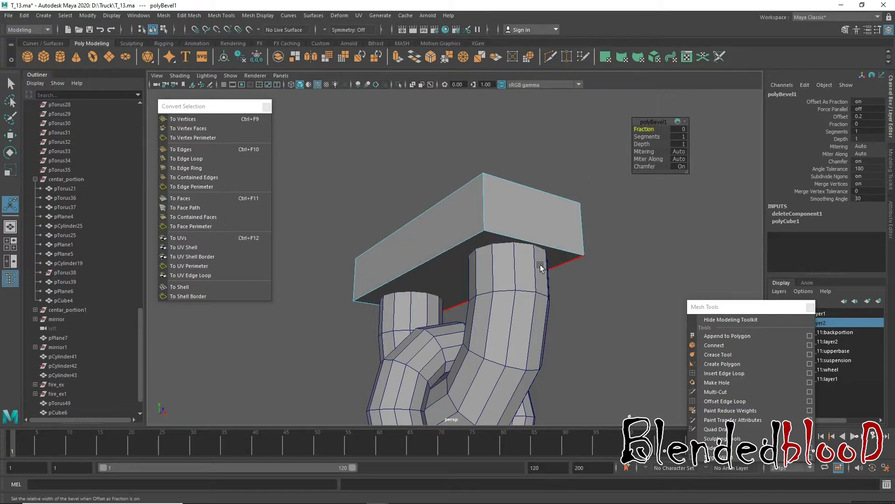
alt+drag(563, 262, 522, 251)
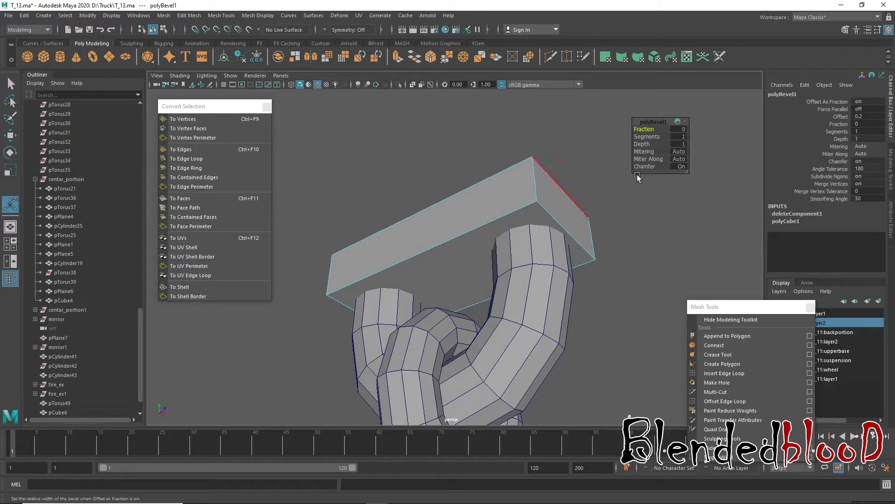
click(644, 129)
drag(644, 129, 644, 129)
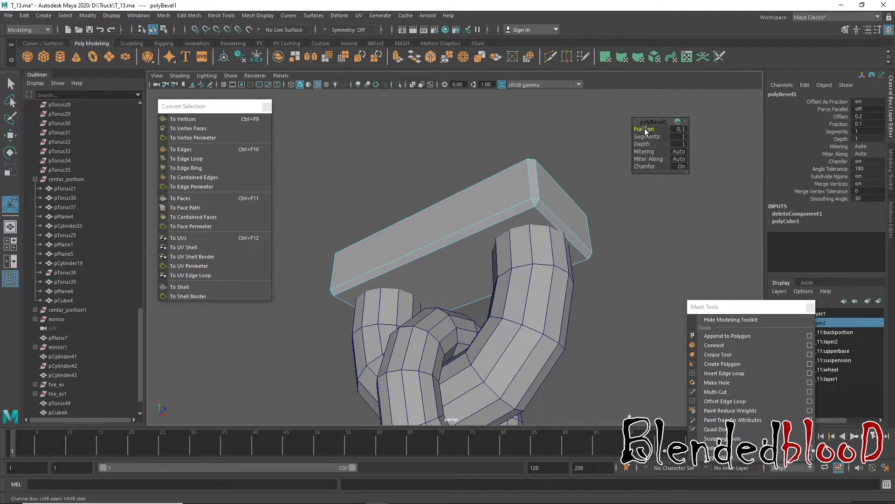
click(646, 136)
middle_drag(646, 136, 648, 137)
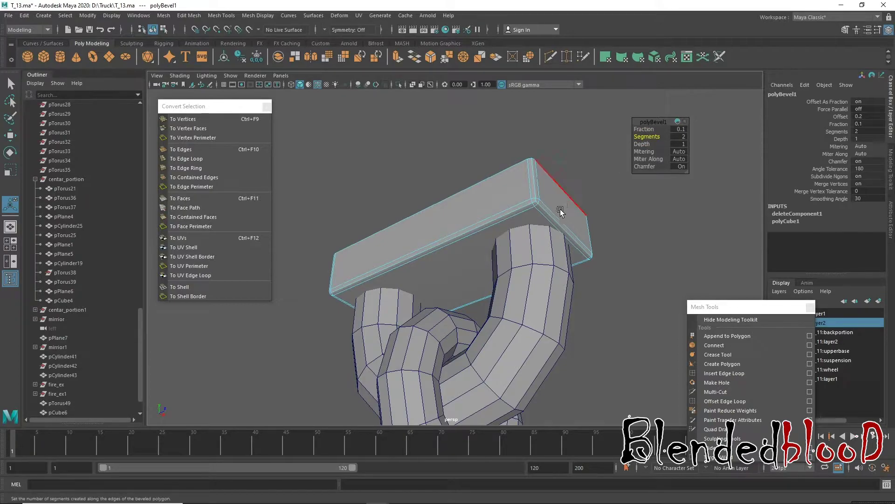
- Return to object mode and face the beveled cube front-on
right_drag(523, 202, 592, 165)
key(w)
mouse_move(542, 238)
alt+mouse_down()
mouse_move(499, 260)
mouse_move(526, 237)
alt+mouse_up()
key(r)
- Return to object mode and select the bracket box on top
right_click(590, 184)
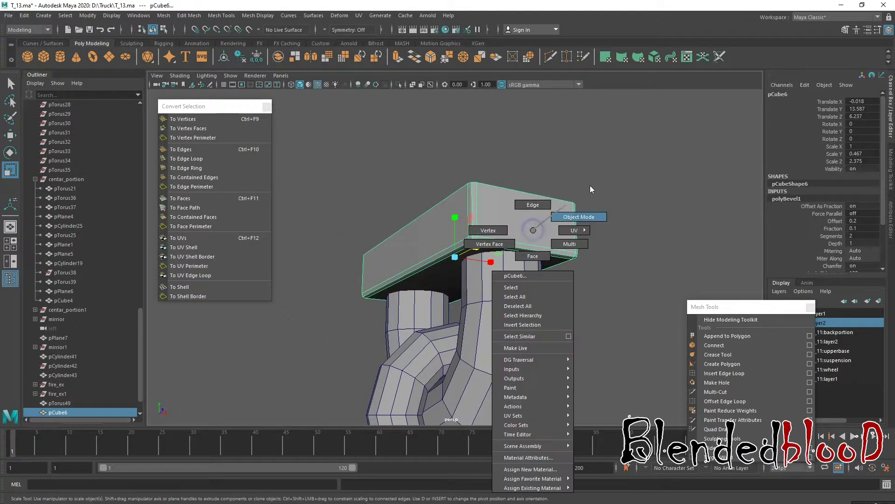
click(594, 190)
click(552, 220)
click(653, 236)
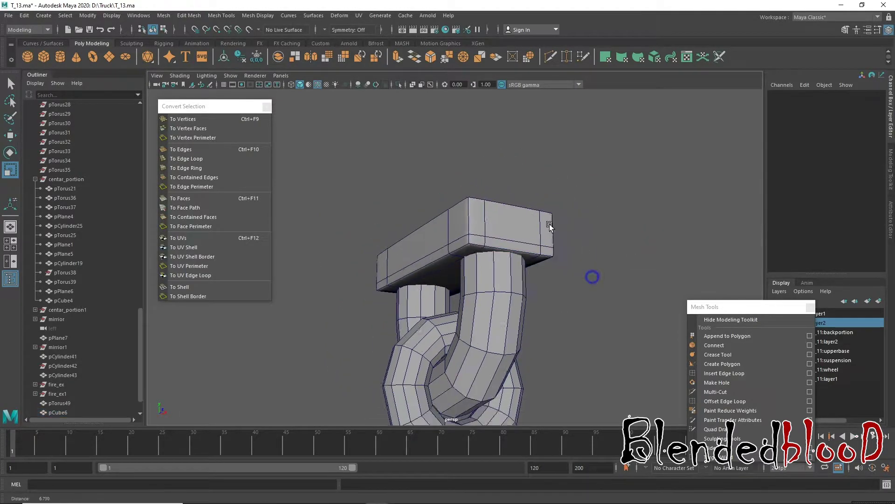
alt+drag(611, 257, 464, 264)
click(507, 259)
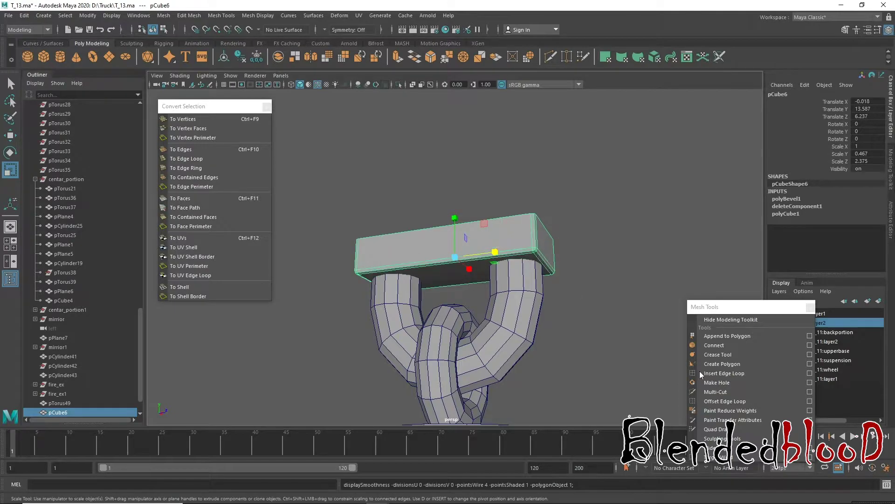
- Insert an edge loop near the box's lower edge
click(731, 373)
alt+drag(535, 268, 530, 293)
key(w)
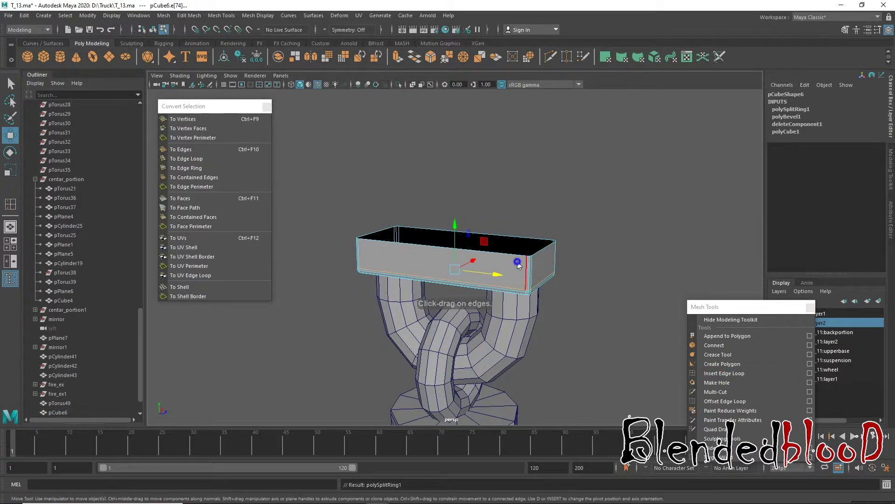
right_click(492, 259)
alt+drag(513, 261, 493, 266)
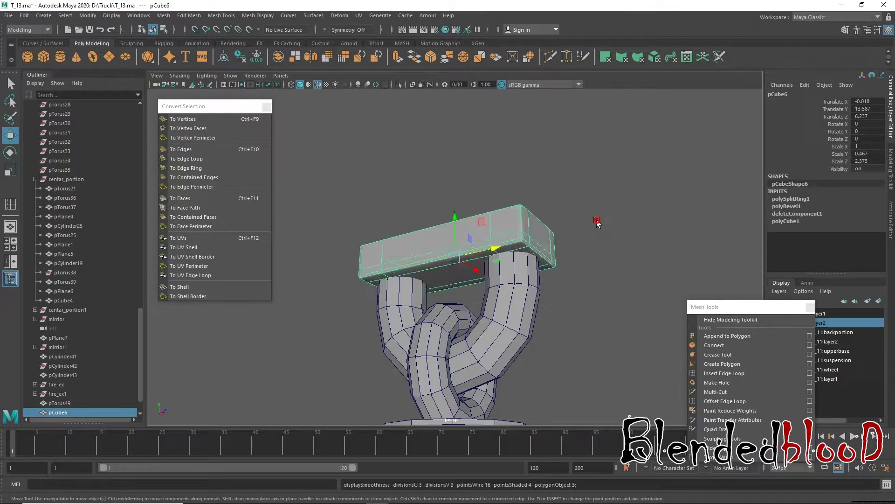
click(593, 227)
click(517, 282)
click(536, 252)
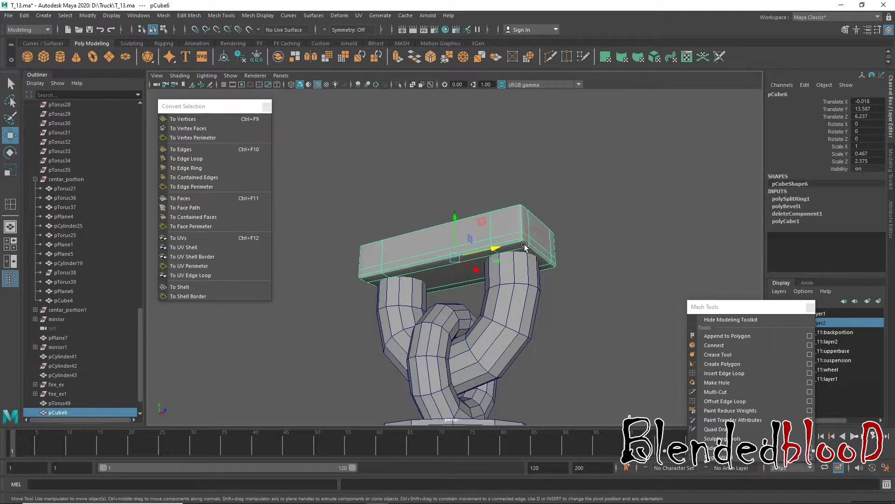
- Marquee-select the new loop's vertices in side view and scale them flat in Y
right_drag(499, 225, 518, 298)
key(space)
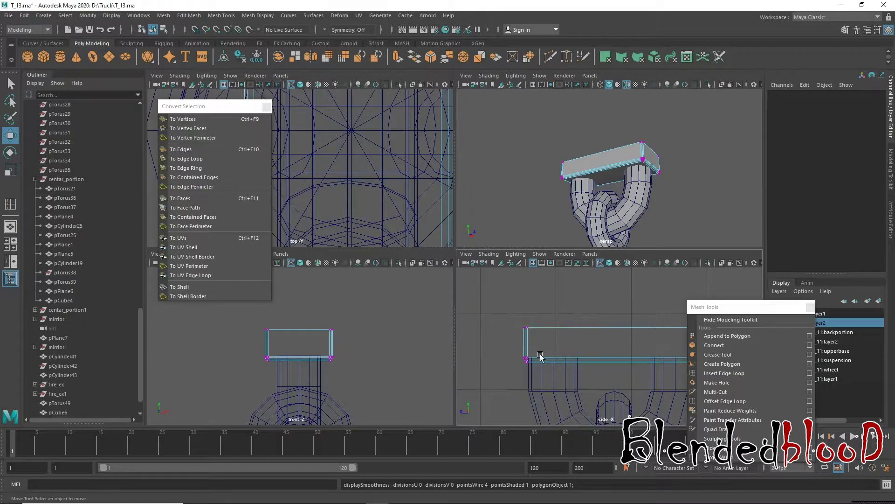
key(space)
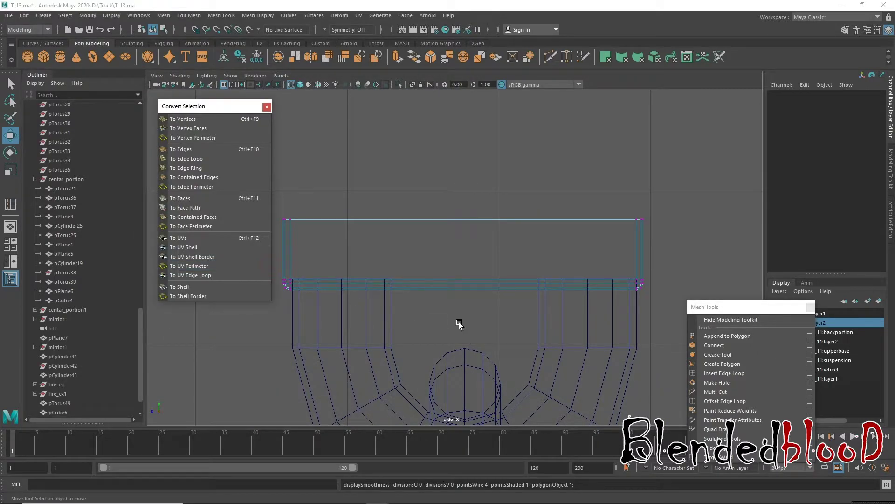
alt+middle_drag(458, 326, 486, 292)
drag(293, 227, 671, 285)
key(r)
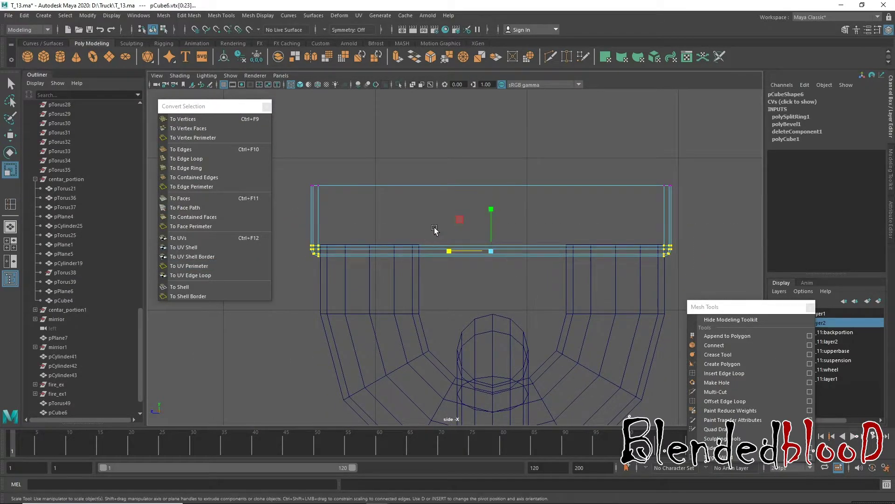
drag(492, 210, 501, 247)
key(w)
key(space)
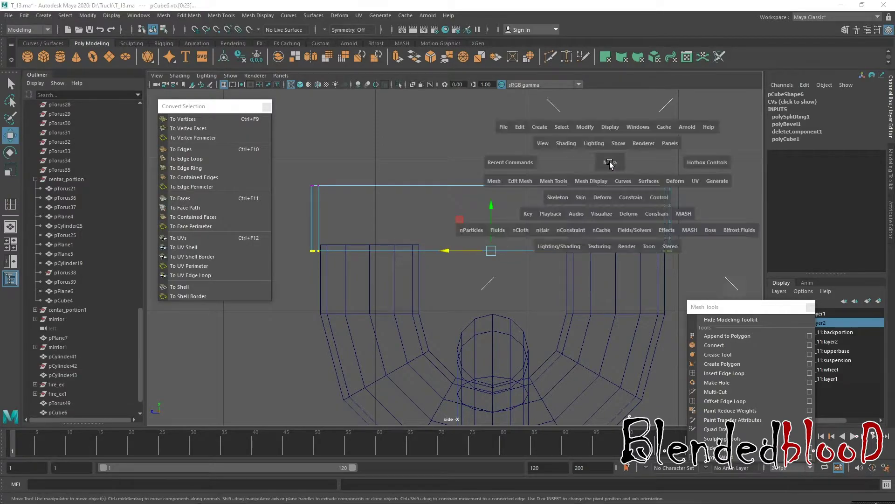
- Return to object mode and inspect the ring-shaped link from the front
right_drag(519, 230, 559, 214)
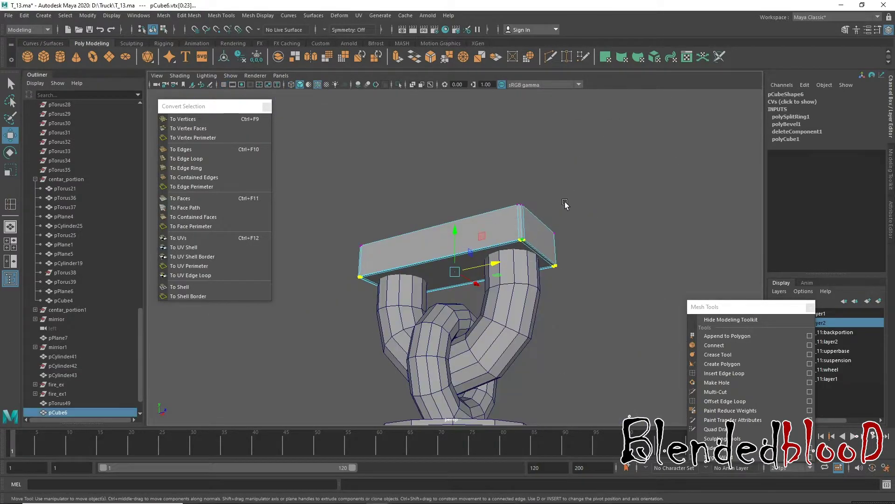
click(568, 213)
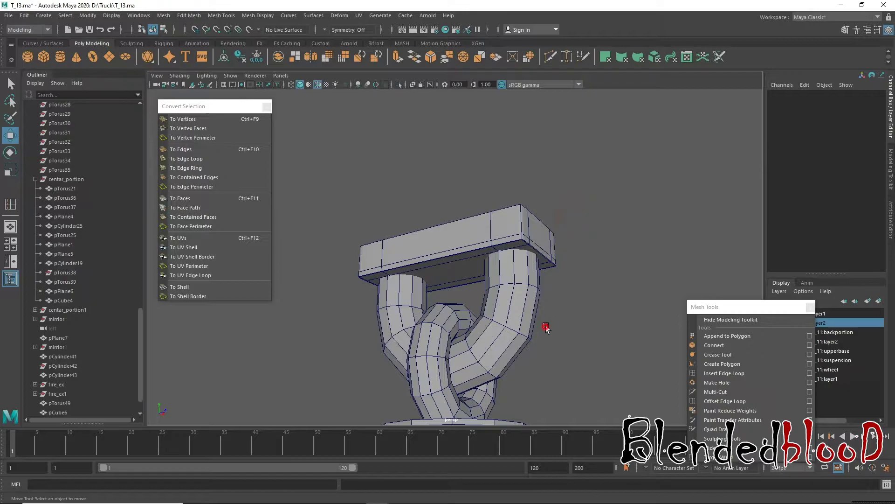
alt+drag(550, 326, 527, 307)
click(527, 308)
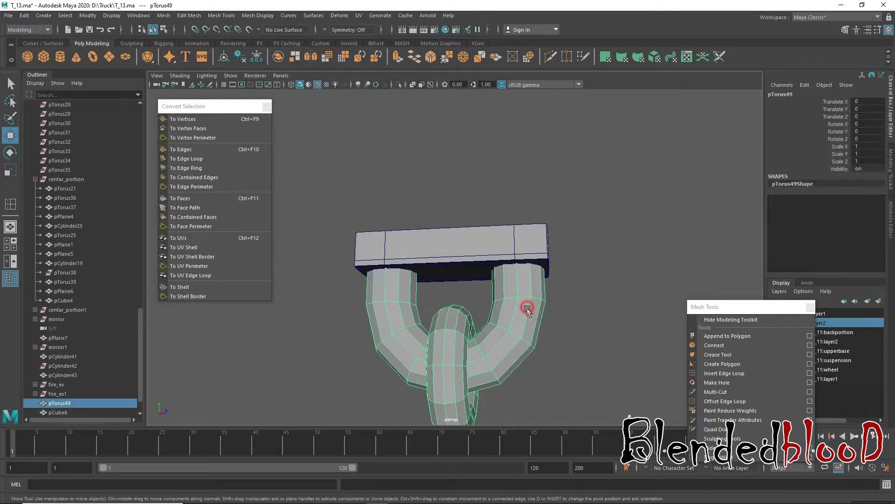
click(564, 335)
- Zoom out and reselect the bracket box
scroll(558, 343, down, 4)
scroll(529, 347, down, 2)
scroll(546, 296, down, 4)
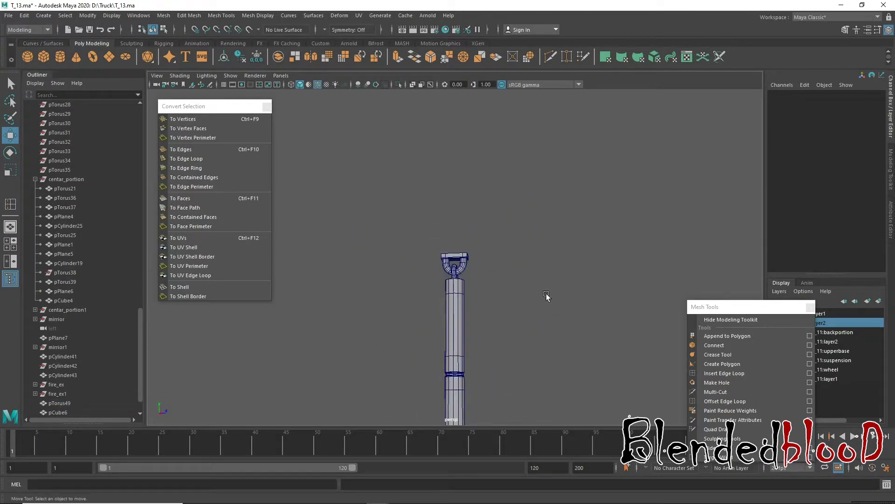
click(465, 258)
scroll(502, 344, up, 3)
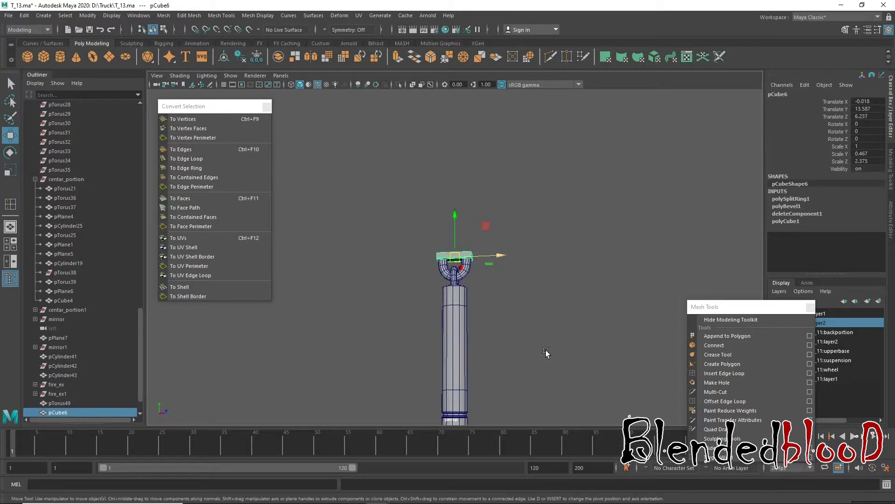
scroll(557, 283, up, 2)
scroll(550, 275, down, 2)
scroll(550, 275, down, 2)
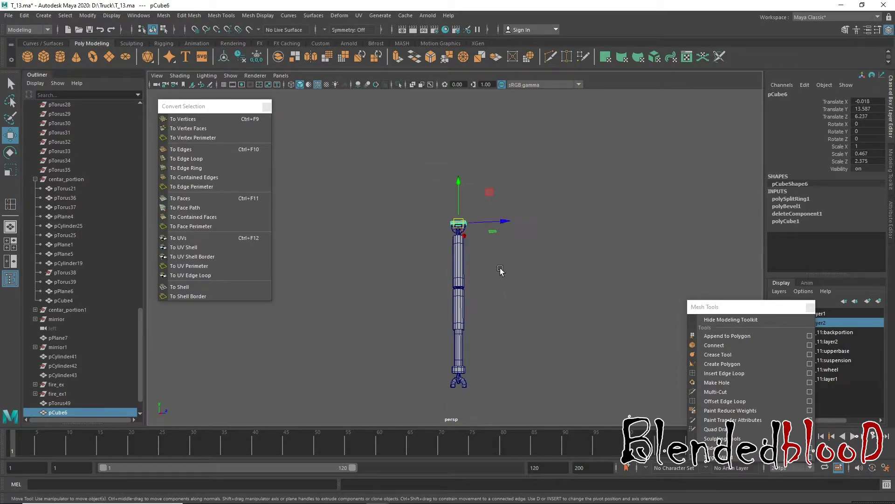
- Duplicate the bracket box and move the copy down to the post's bottom end
key(ctrl+d)
drag(459, 180, 459, 343)
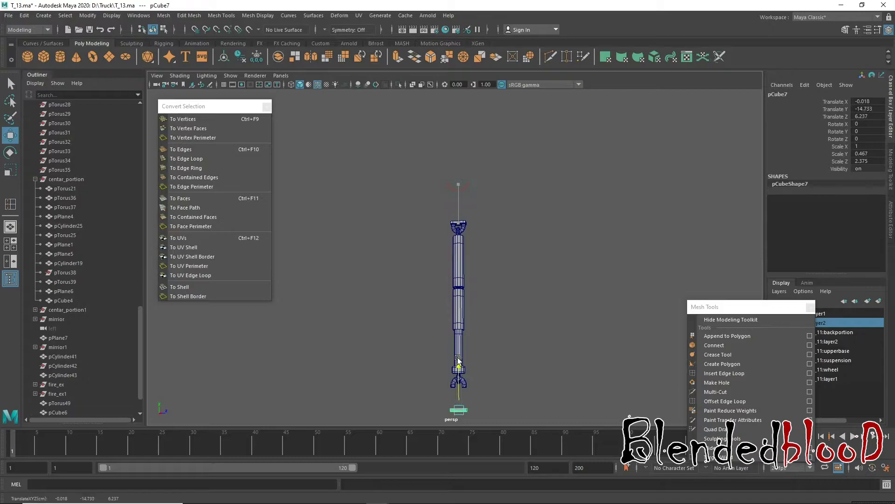
key(f)
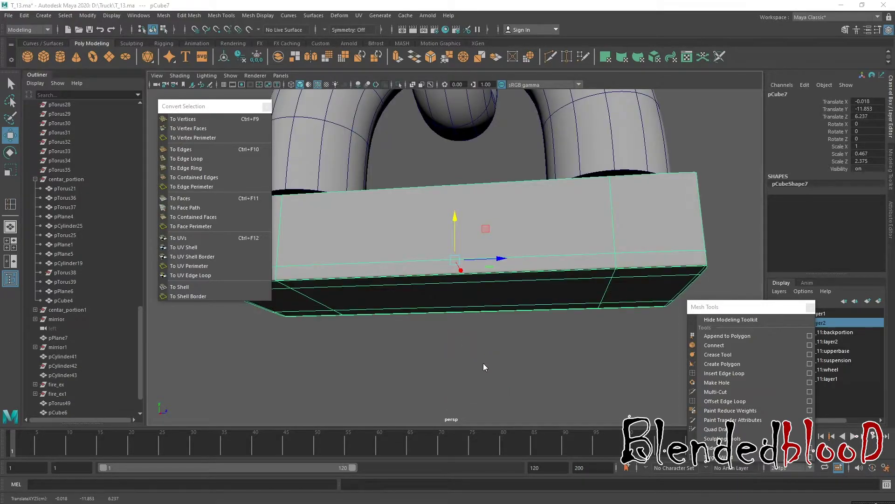
key(space)
key(space)
key(f)
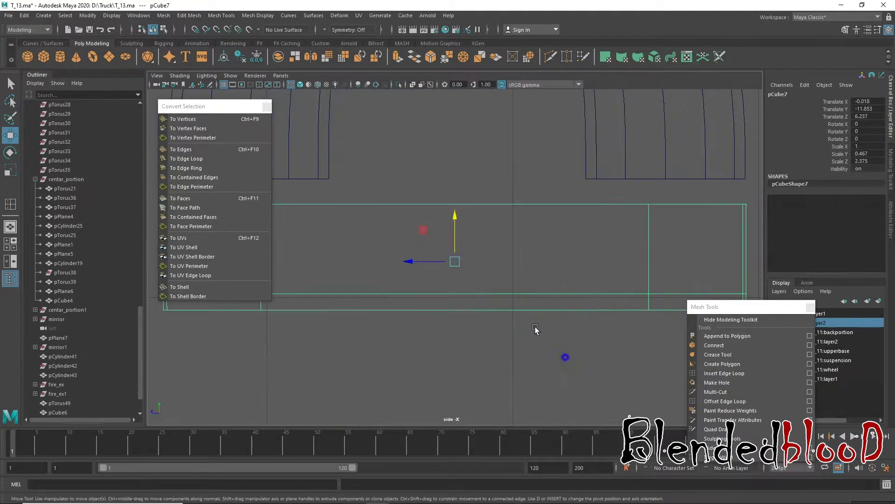
scroll(524, 335, down, 3)
scroll(524, 336, up, 2)
- Flip the copy around the X axis to an X rotation of -180
key(e)
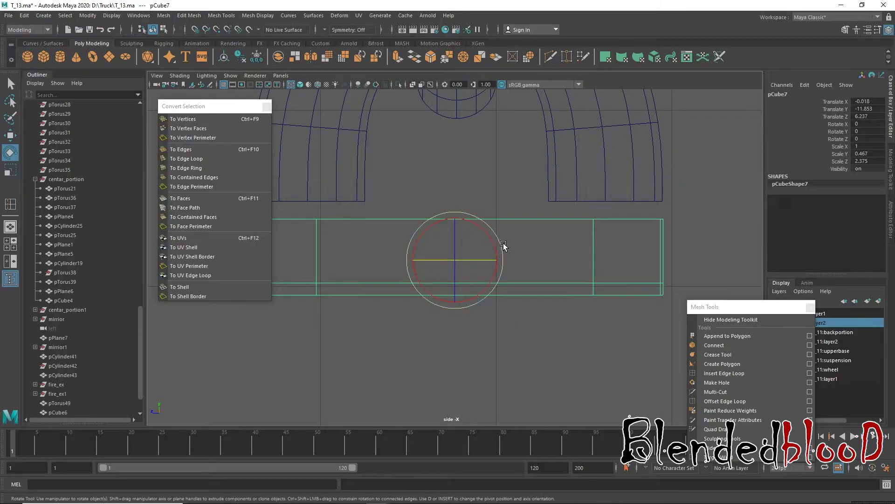
drag(503, 247, 392, 280)
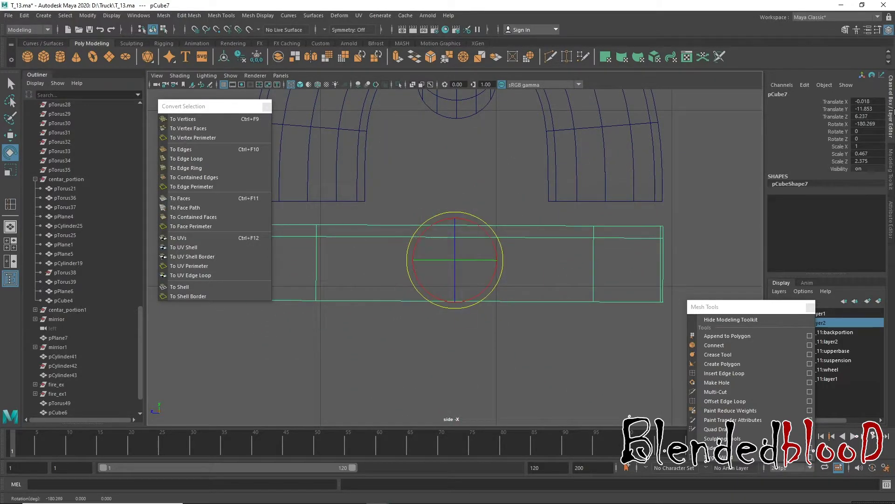
double_click(880, 123)
text(0)
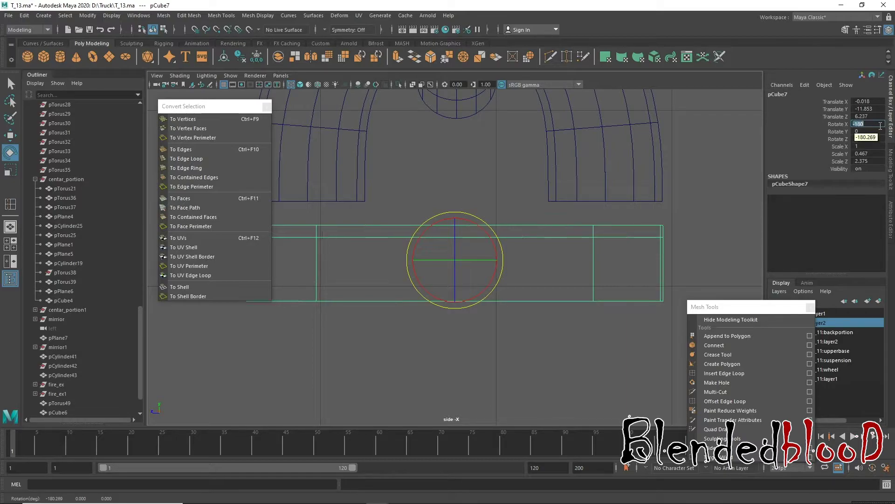
key(Return)
- Raise the copy slightly so it sits against the post's bottom end
key(w)
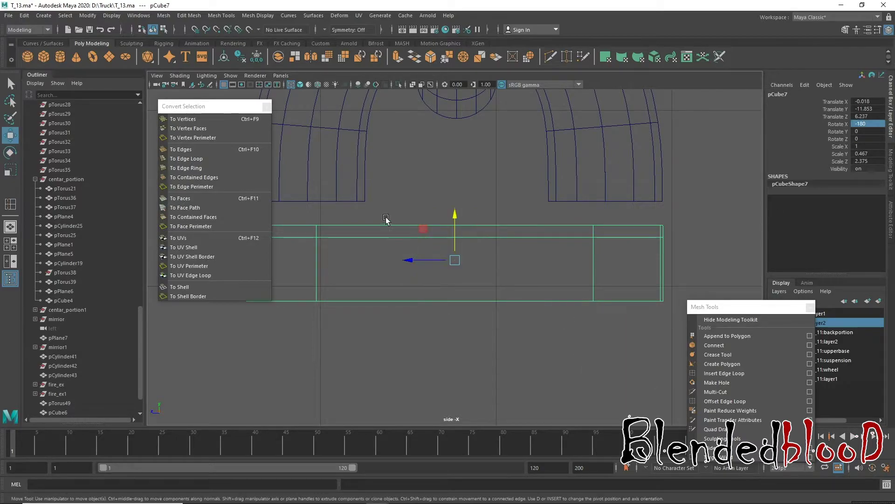
drag(455, 219, 454, 196)
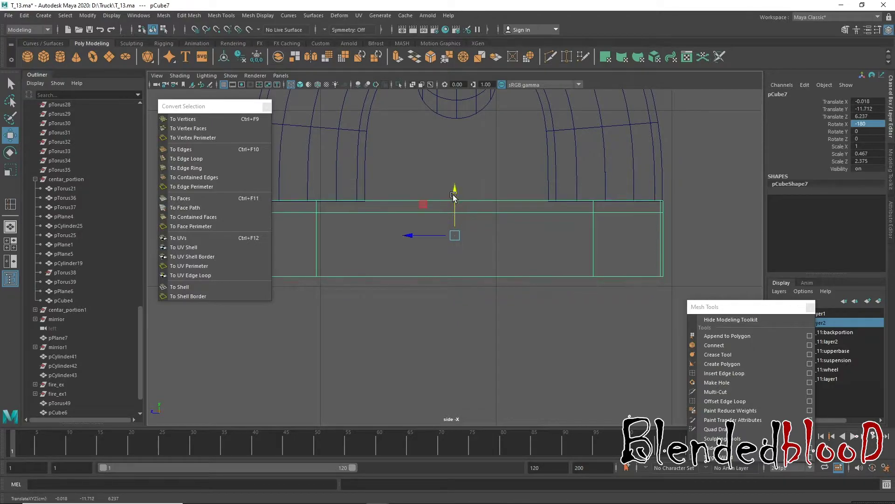
alt+middle_drag(448, 215, 495, 239)
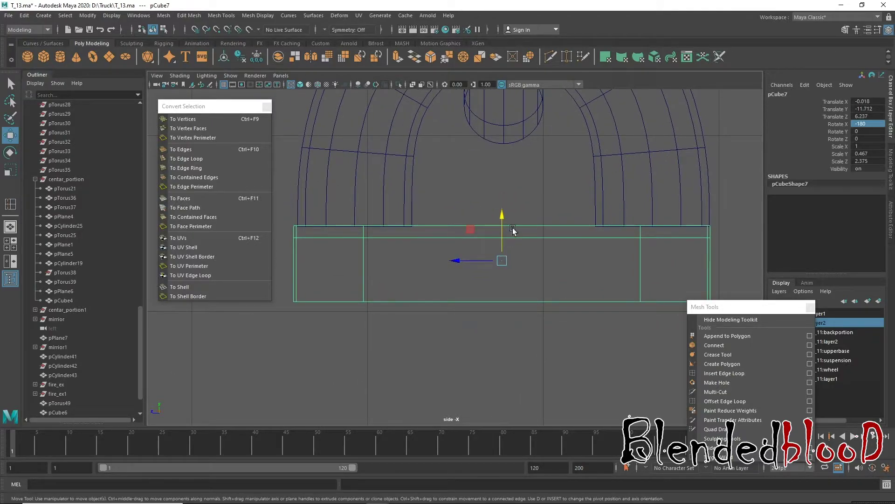
drag(504, 217, 504, 214)
- Set the copy's Rotate X to 90 in the Channel Box
key(space)
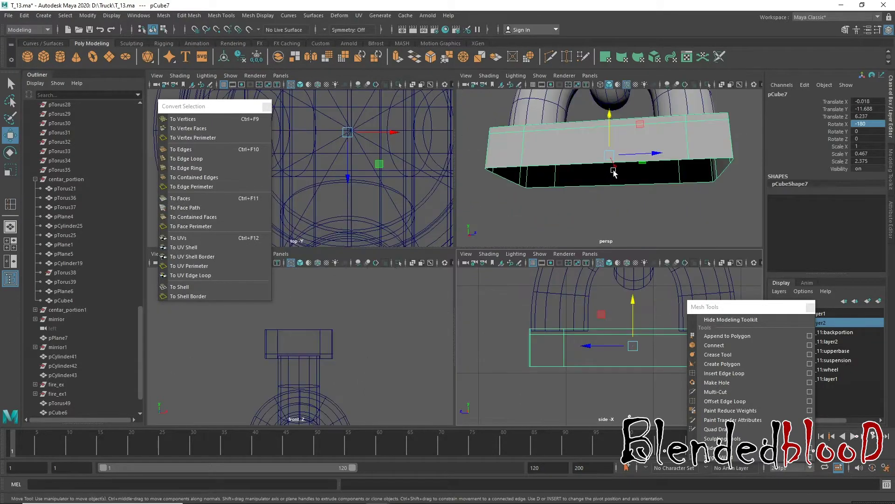
key(e)
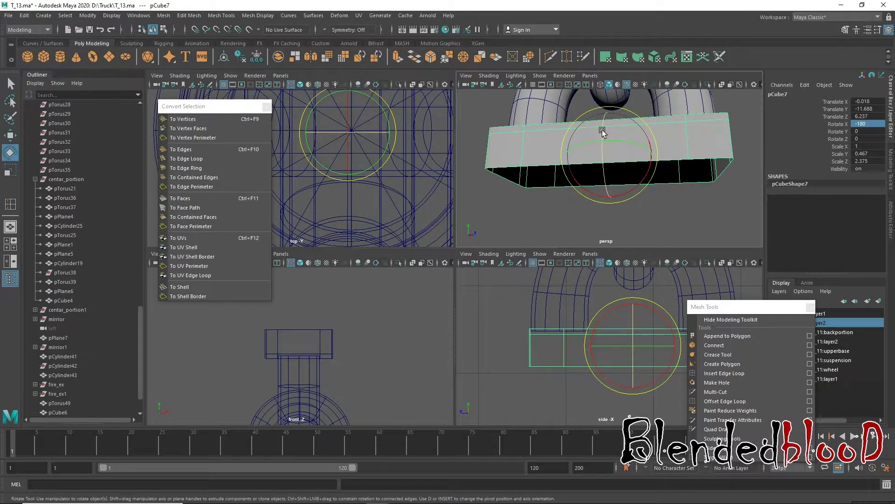
double_click(858, 124)
text(180)
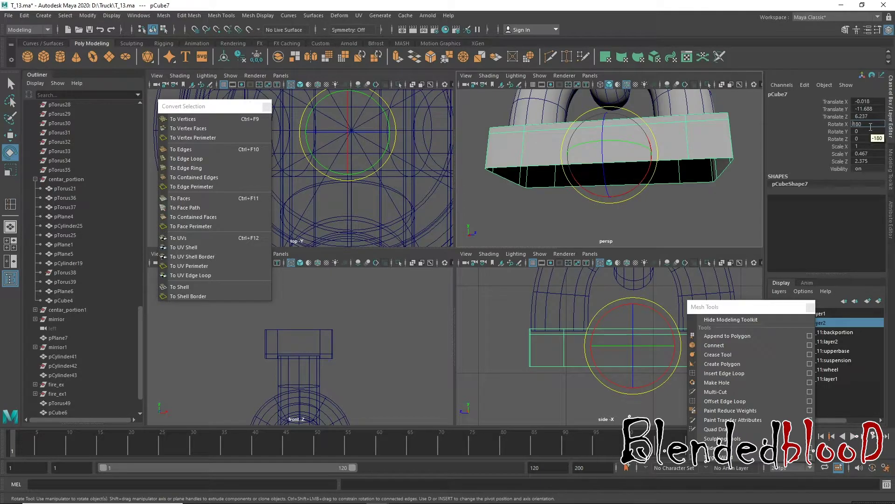
key(Return)
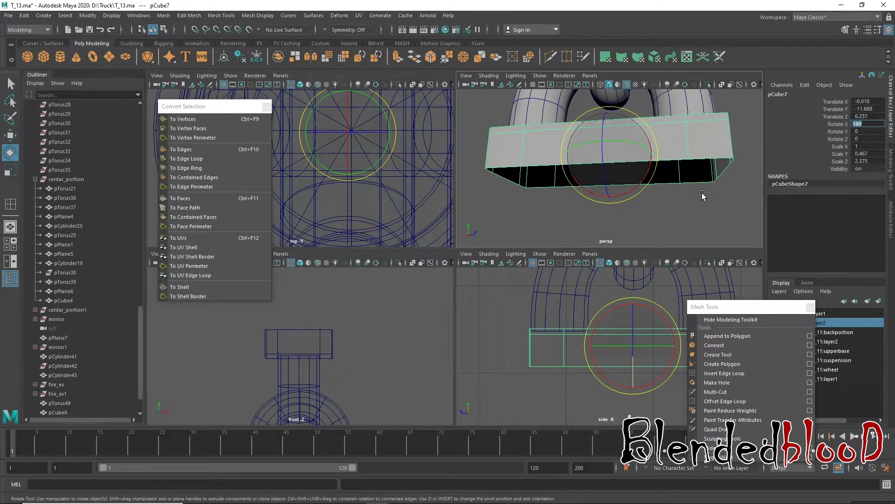
text(90)
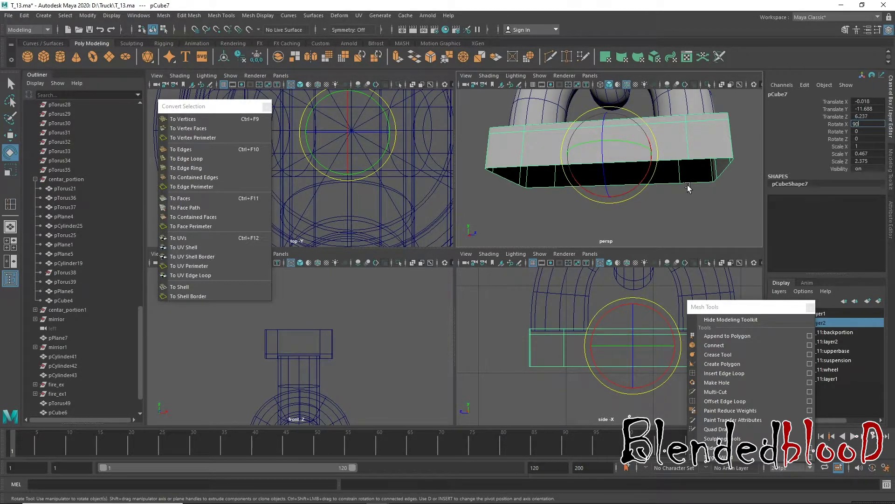
key(Return)
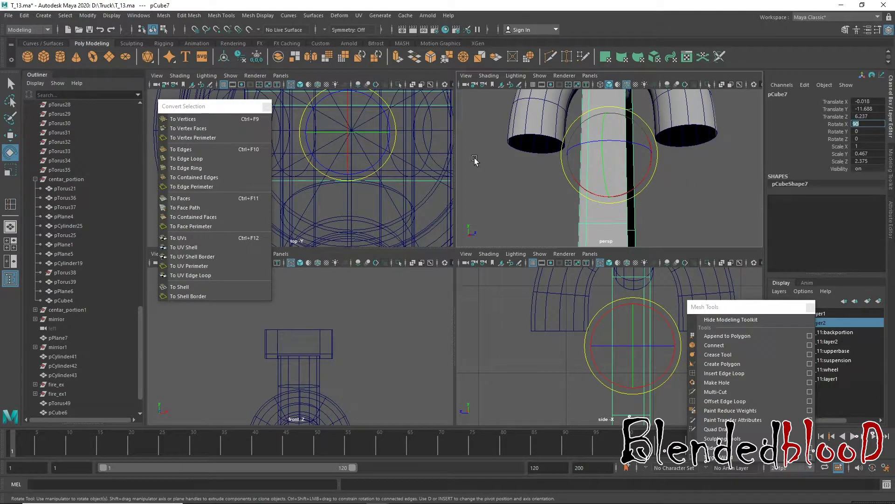
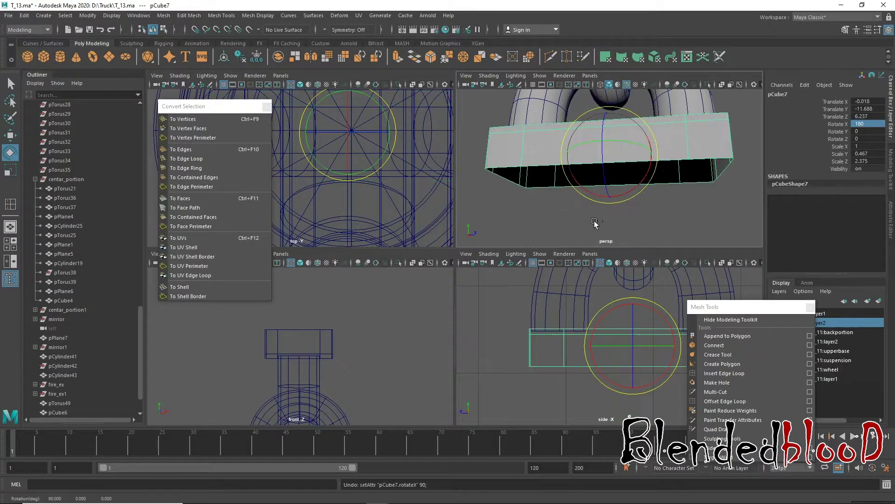
- Flip pCube7 to Rotate X 180, test Z rotations of -90 and 180, then undo to Rotate Z 0
text(180)
key(Return)
drag(637, 333, 639, 375)
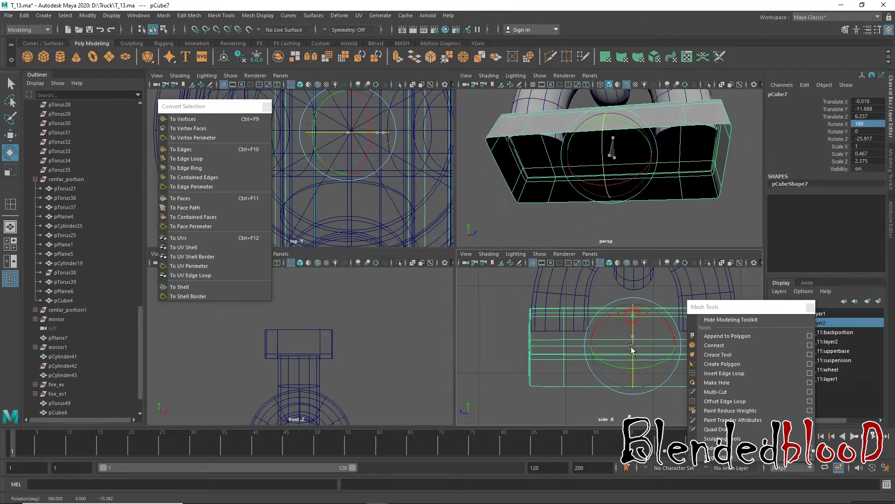
click(877, 138)
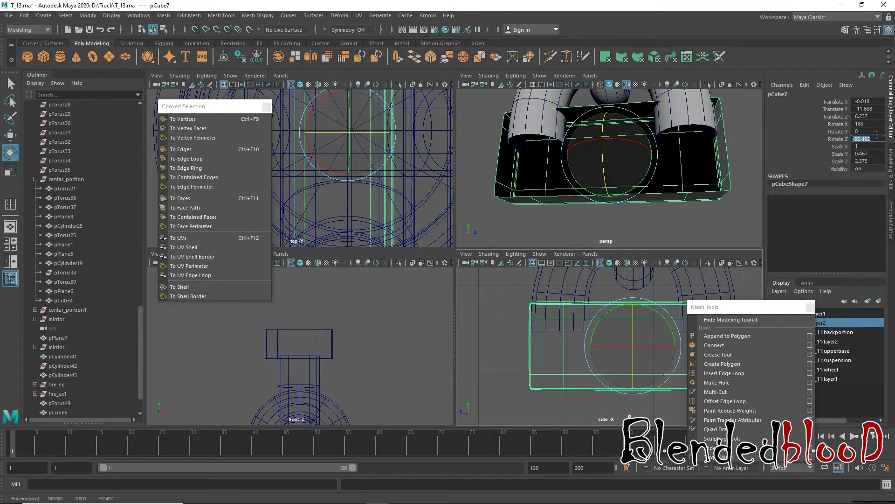
key(Return)
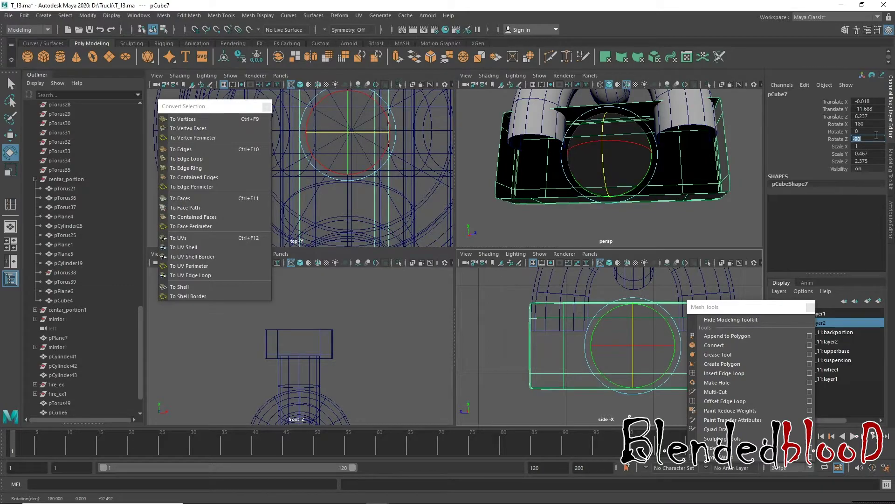
text(80)
key(Return)
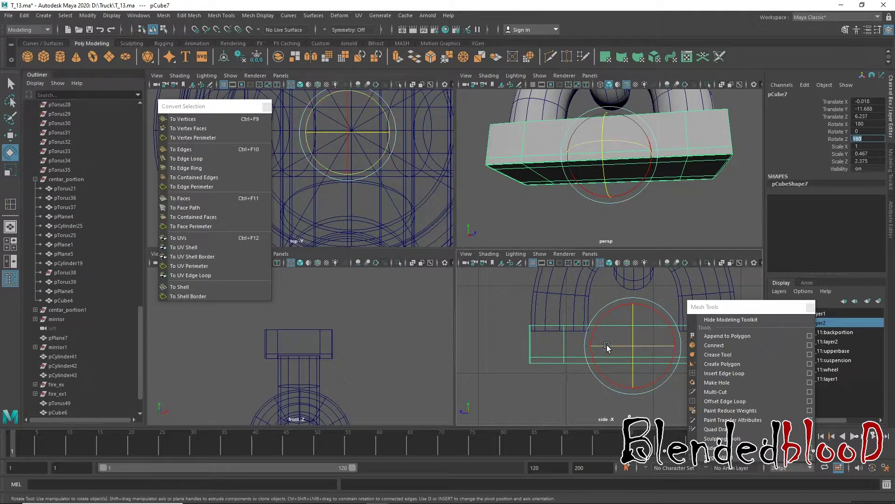
drag(605, 348, 579, 379)
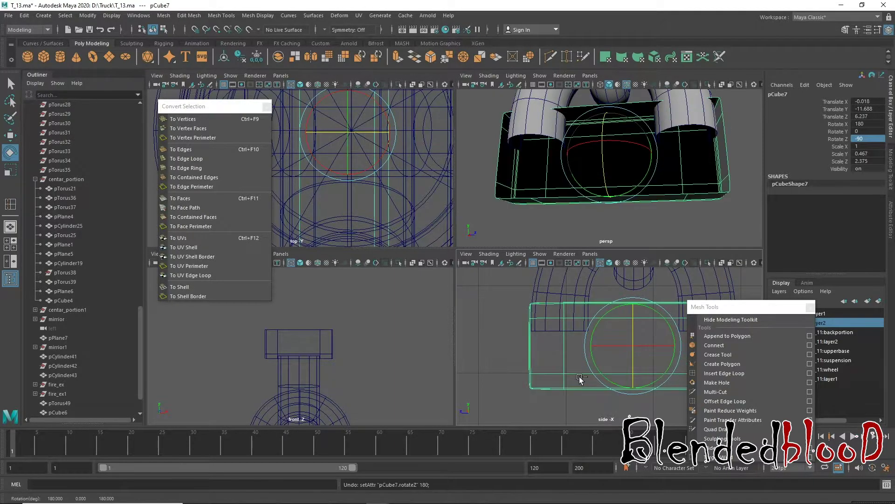
key(ctrl+z)
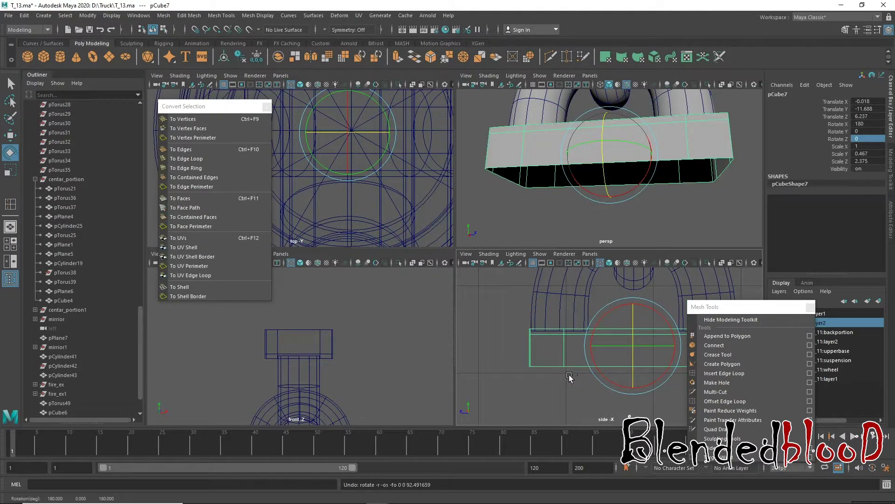
- Marquee-select the piston shaft parts and combine them into one mesh, pCube8
key(w)
key(space)
scroll(420, 201, down, 5)
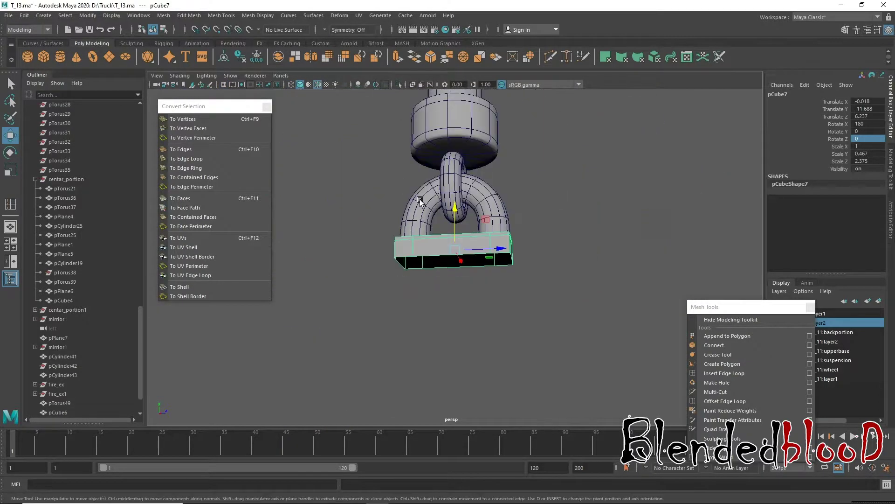
scroll(443, 210, down, 6)
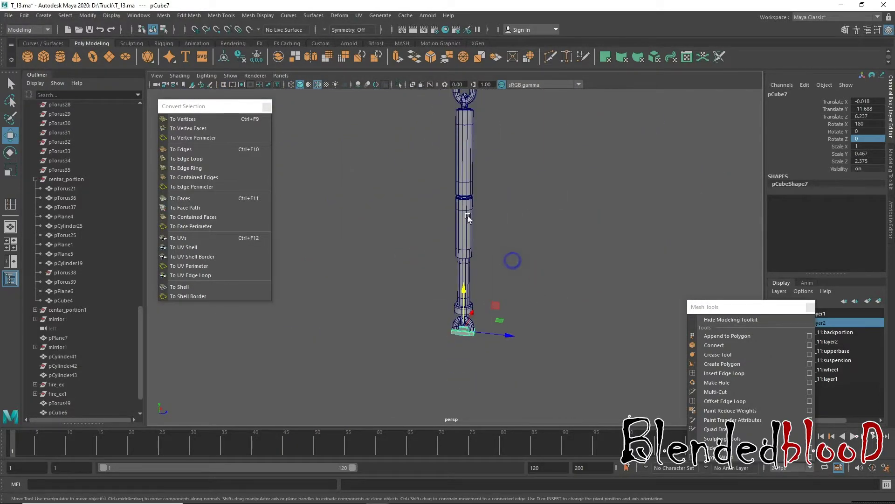
scroll(468, 218, down, 4)
drag(340, 163, 475, 285)
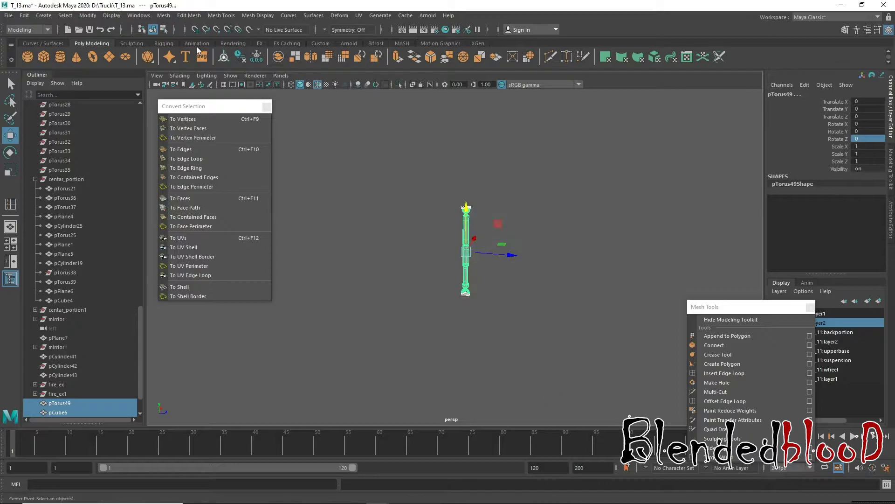
click(165, 15)
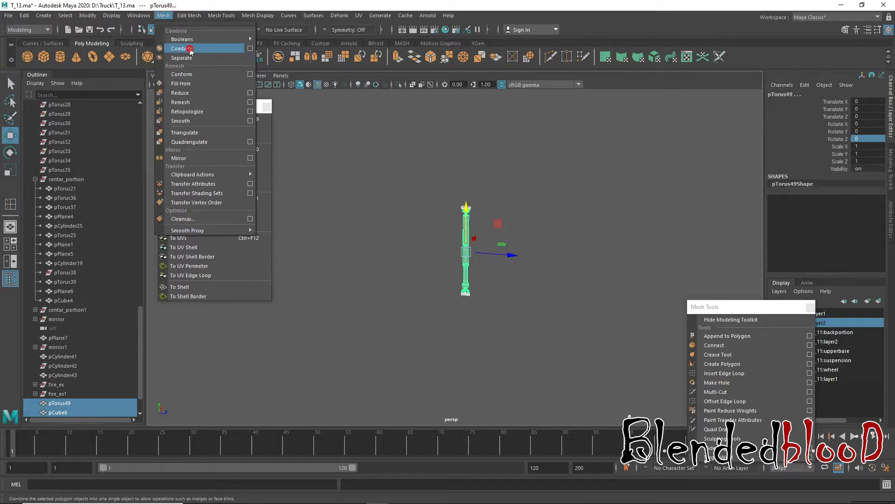
click(190, 49)
- Delete the construction history of all objects
click(88, 16)
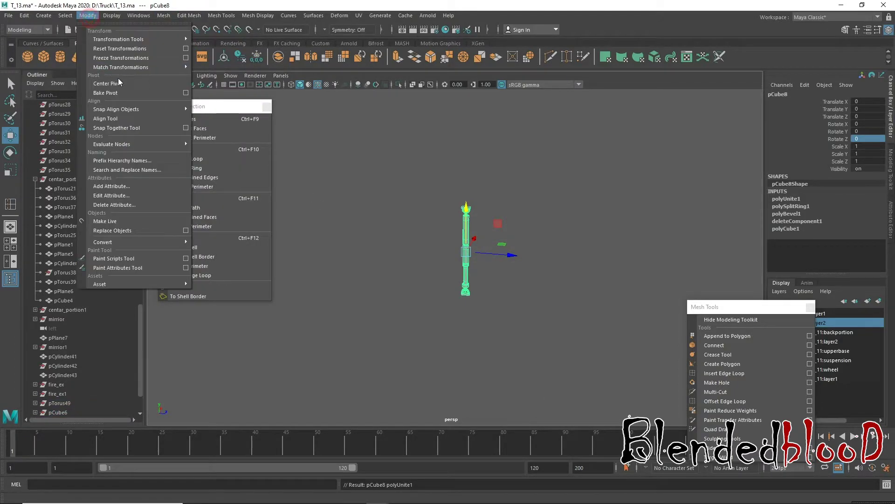
click(20, 16)
click(184, 146)
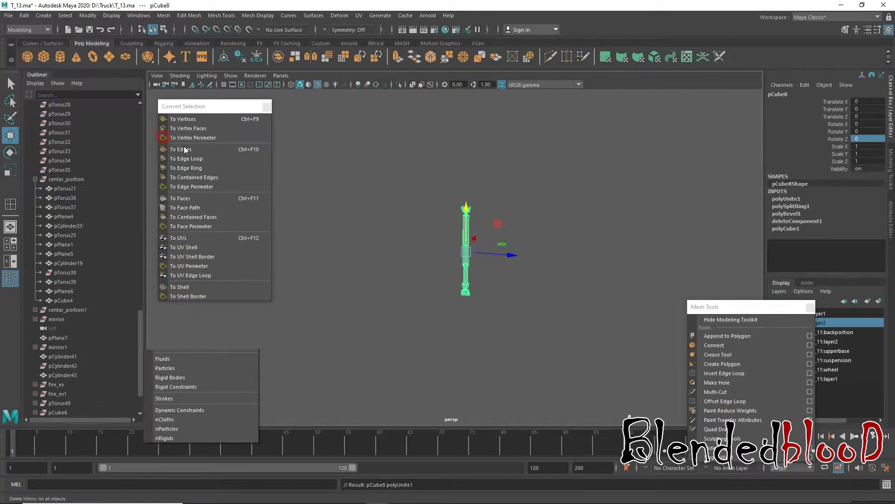
- Save T_13.ma and slide pCube8 along Z to Translate Z 5.542
key(ctrl+s)
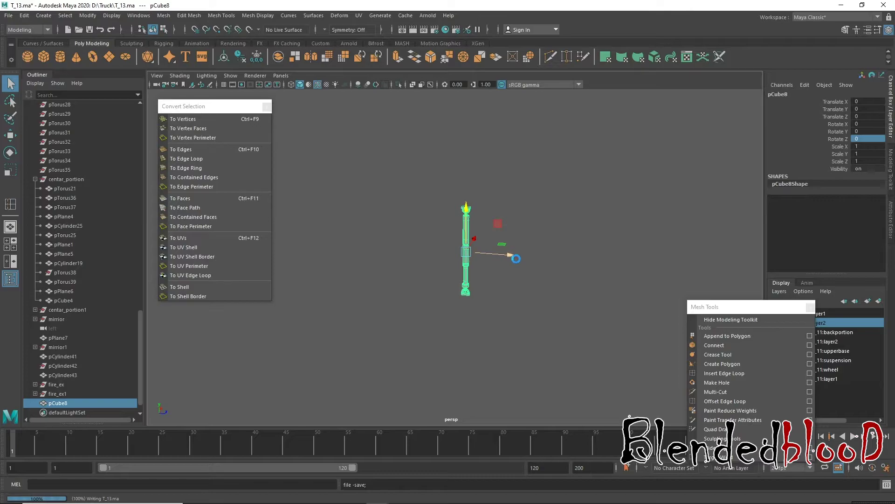
key(w)
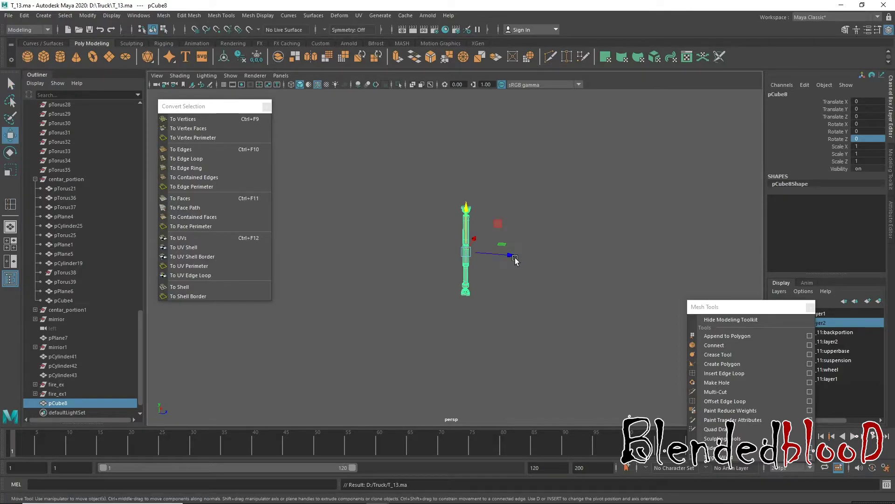
mouse_move(502, 259)
mouse_down()
mouse_move(529, 266)
mouse_move(517, 266)
mouse_up()
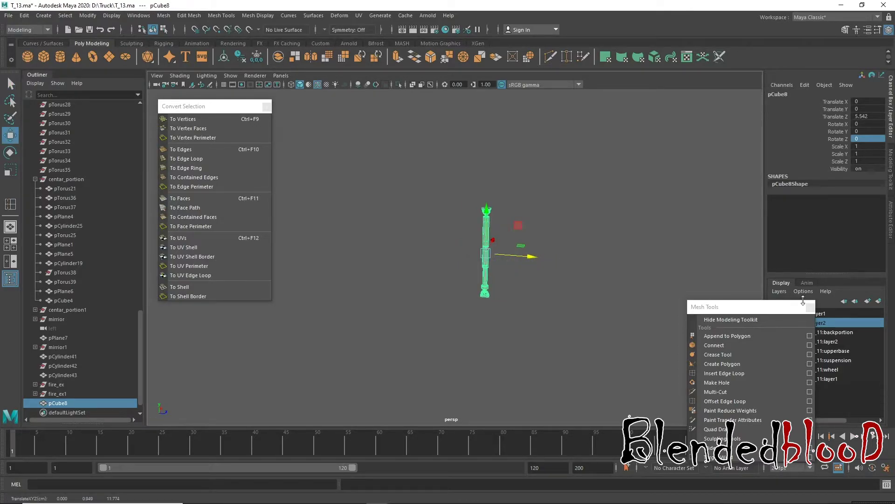
- Make the T_11 truck layers visible (backportion, layer2 and the rest) and orbit around the truck
drag(763, 310, 646, 390)
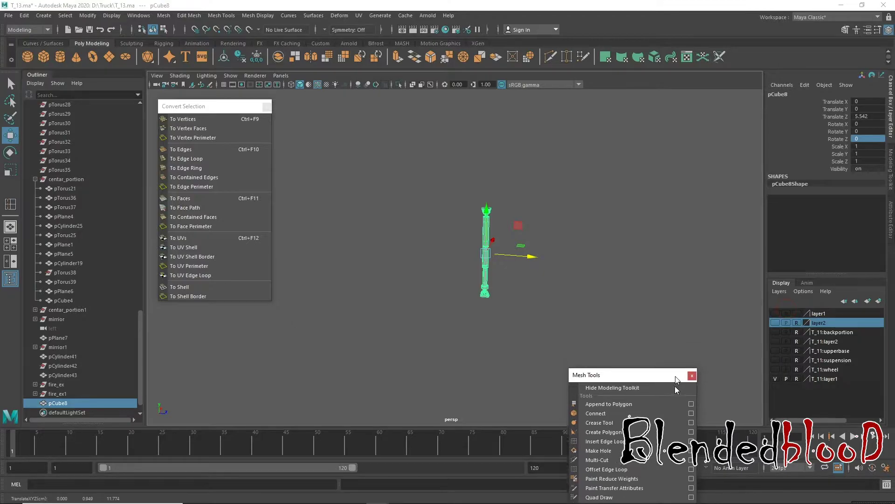
click(775, 332)
click(775, 341)
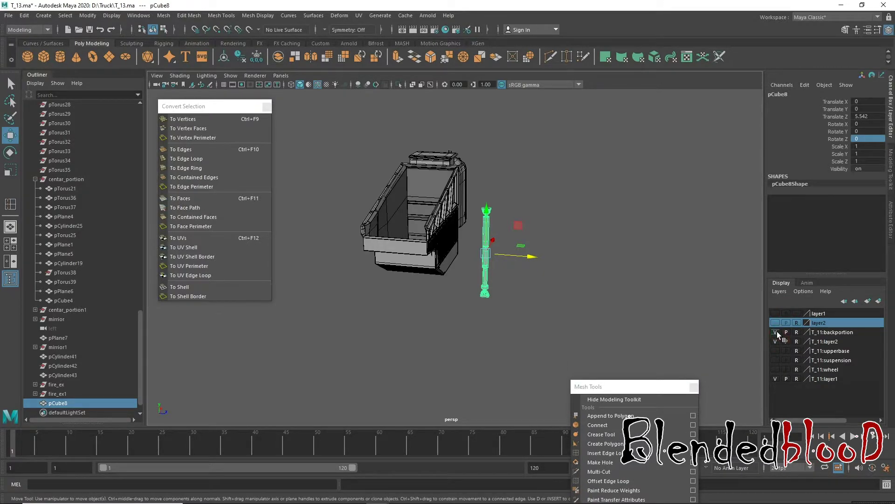
alt+drag(687, 285, 644, 280)
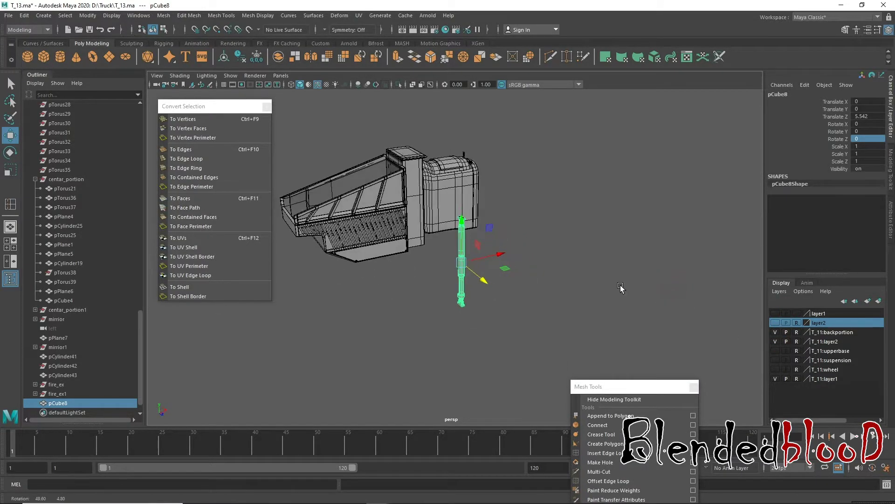
click(776, 323)
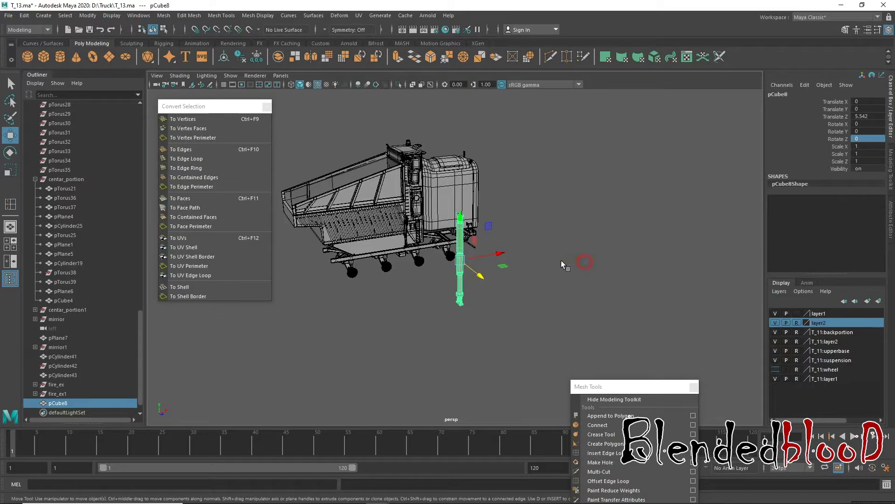
alt+drag(560, 260, 554, 260)
- In four views, frame the truck reference photo in side view and dolly the front view out
key(space)
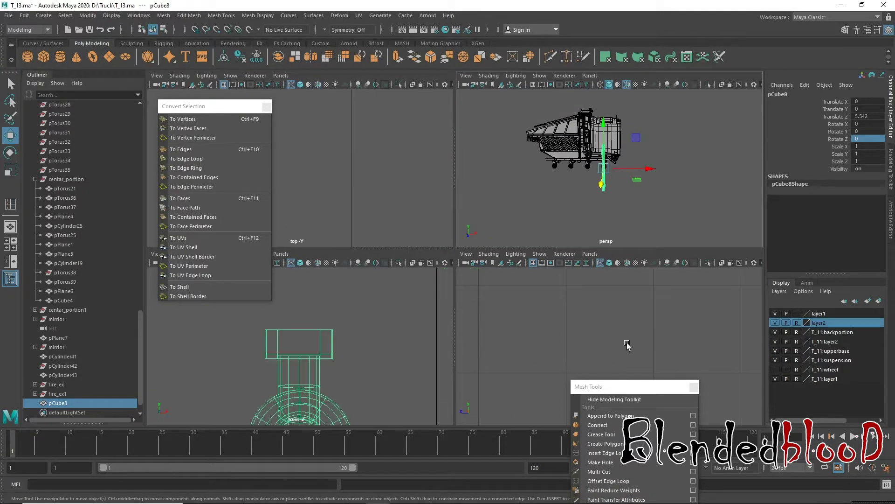
drag(621, 399, 675, 465)
scroll(556, 290, down, 5)
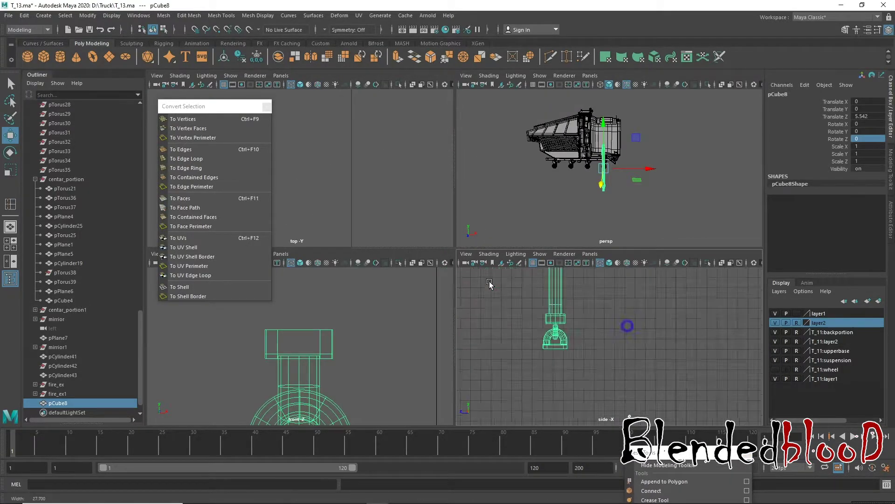
scroll(577, 331, down, 2)
alt+middle_drag(578, 330, 603, 376)
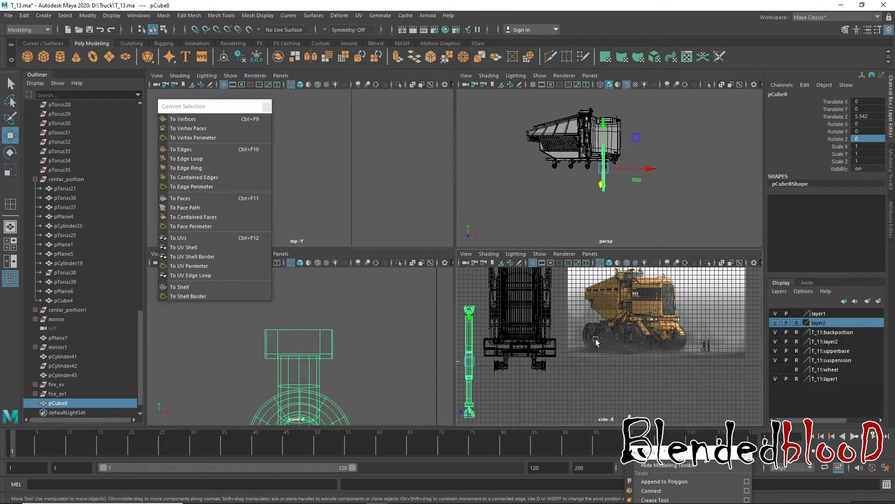
scroll(648, 321, up, 3)
scroll(652, 326, up, 3)
scroll(673, 394, up, 3)
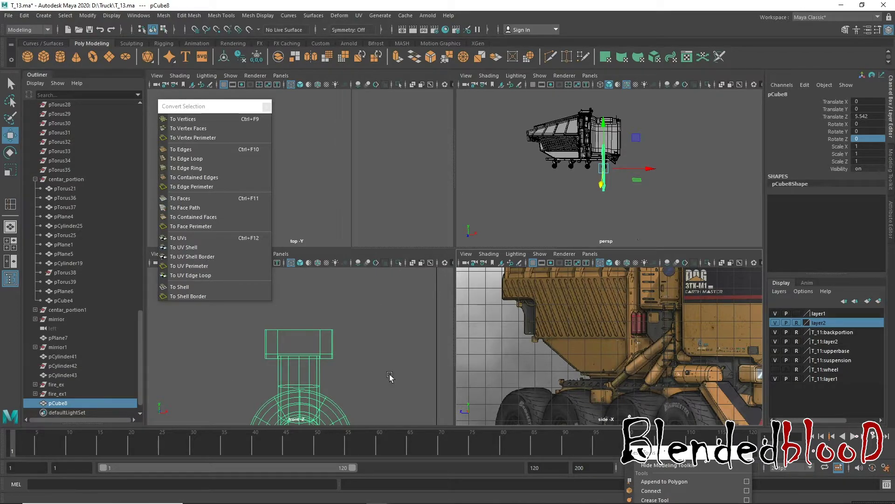
mouse_move(390, 372)
alt+right_down()
mouse_move(345, 339)
mouse_move(398, 376)
alt+right_up()
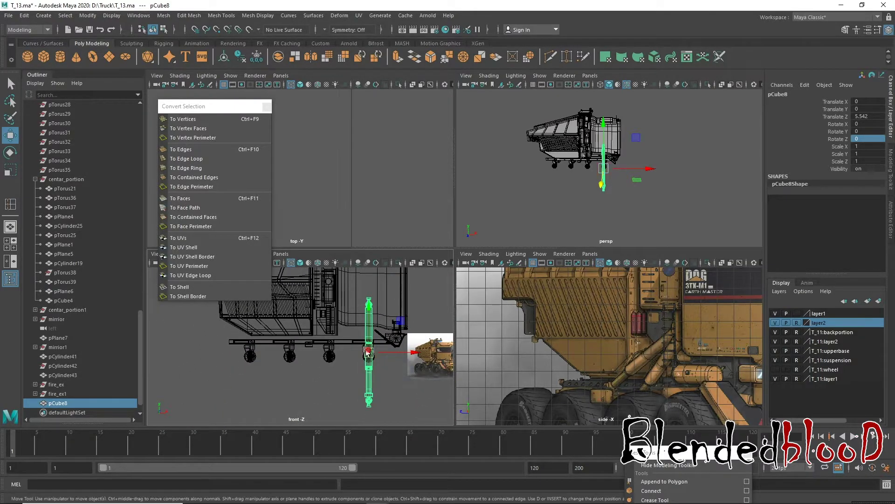
- Move the pCube8 piston left along X in the front view
drag(368, 352, 315, 332)
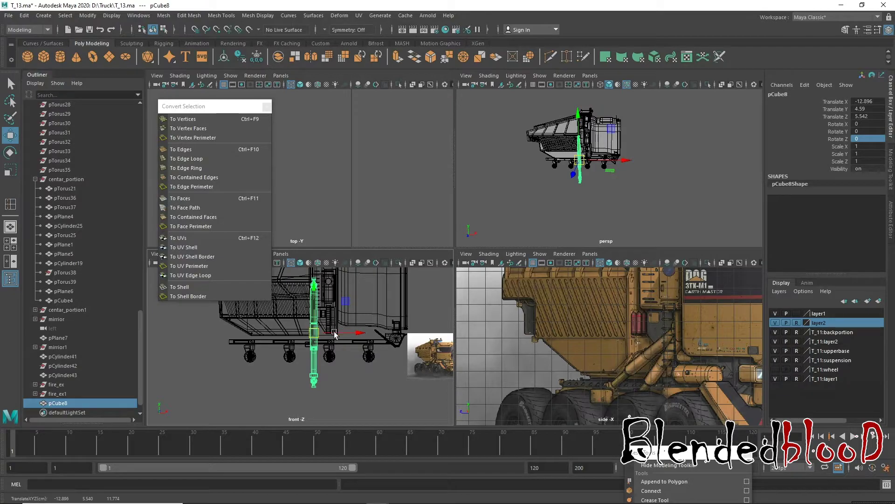
scroll(334, 333, down, 3)
drag(335, 334, 272, 344)
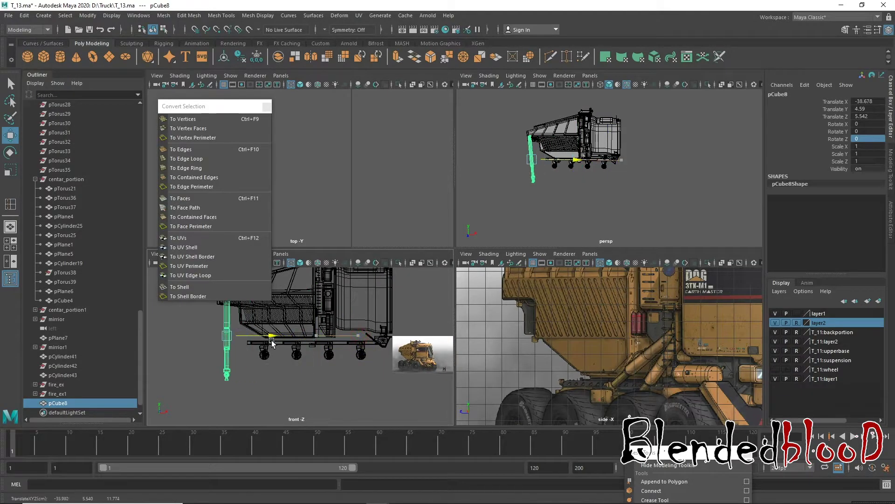
alt+middle_drag(272, 344, 399, 359)
mouse_move(399, 358)
mouse_down()
mouse_move(363, 356)
mouse_move(372, 356)
mouse_up()
scroll(371, 352, up, 3)
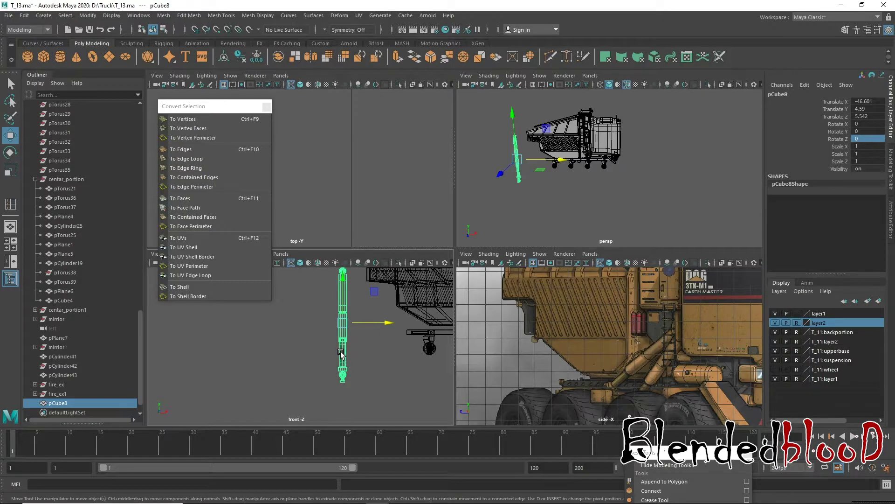
- Shorten the piston by raising its bottom vertices, then return to object mode
key(1)
right_drag(342, 353, 320, 352)
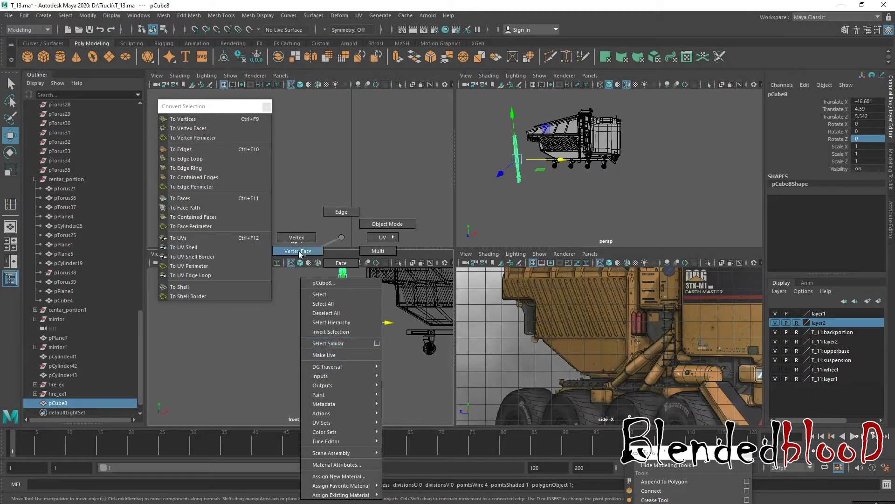
drag(320, 352, 377, 392)
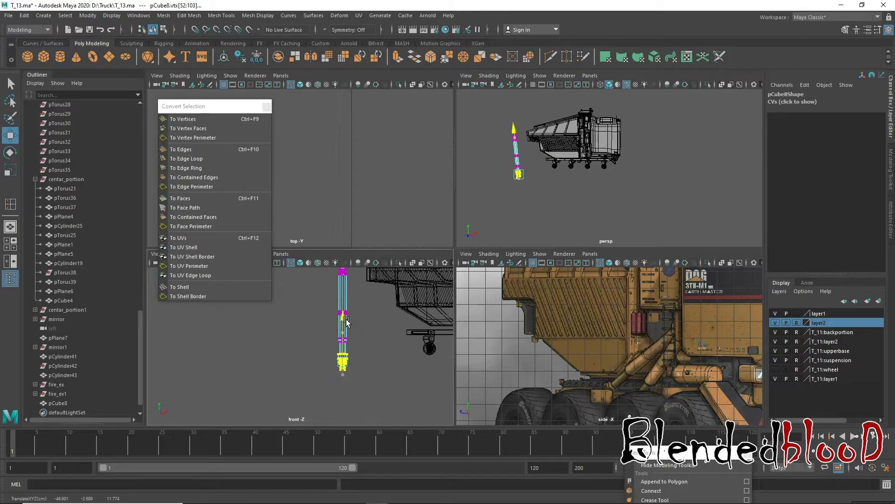
drag(342, 349, 347, 313)
alt+middle_drag(353, 318, 358, 328)
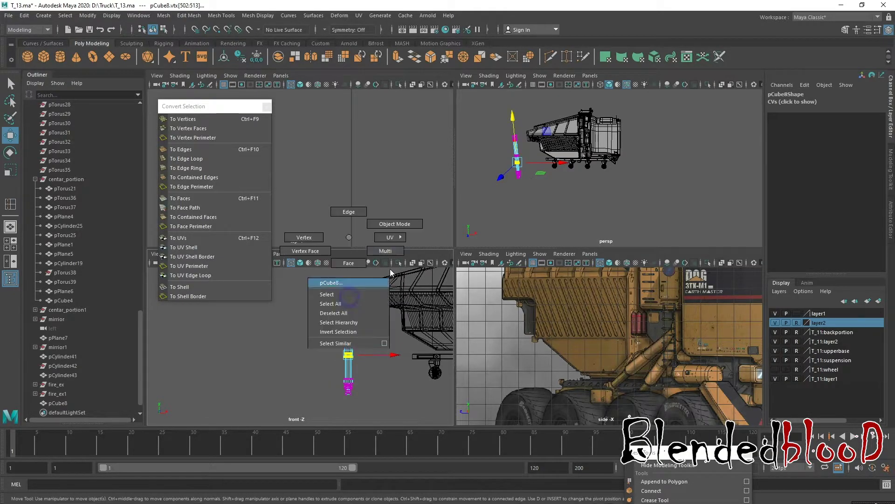
right_drag(349, 298, 402, 212)
- Position the bar inside the truck chassis under the bed at Translate X -13.668
drag(393, 350, 453, 351)
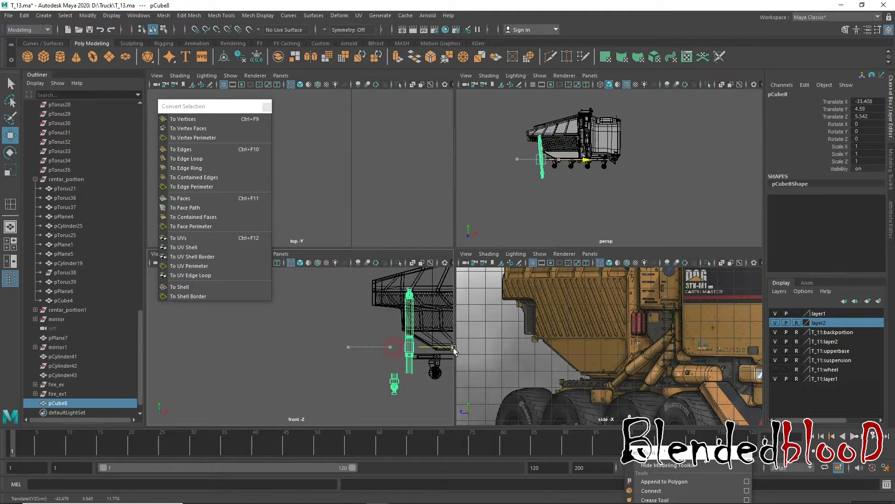
alt+middle_drag(452, 352, 301, 354)
drag(301, 354, 390, 354)
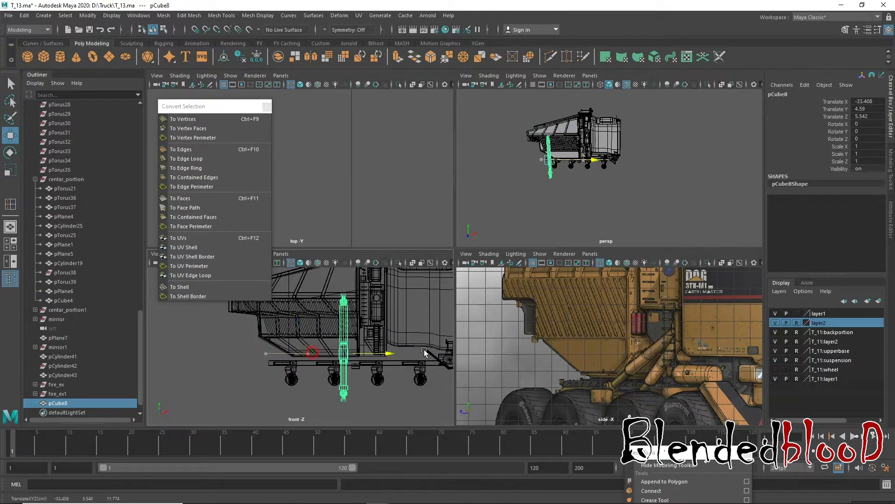
mouse_move(389, 357)
alt+middle_down()
mouse_move(371, 363)
mouse_move(356, 349)
alt+middle_up()
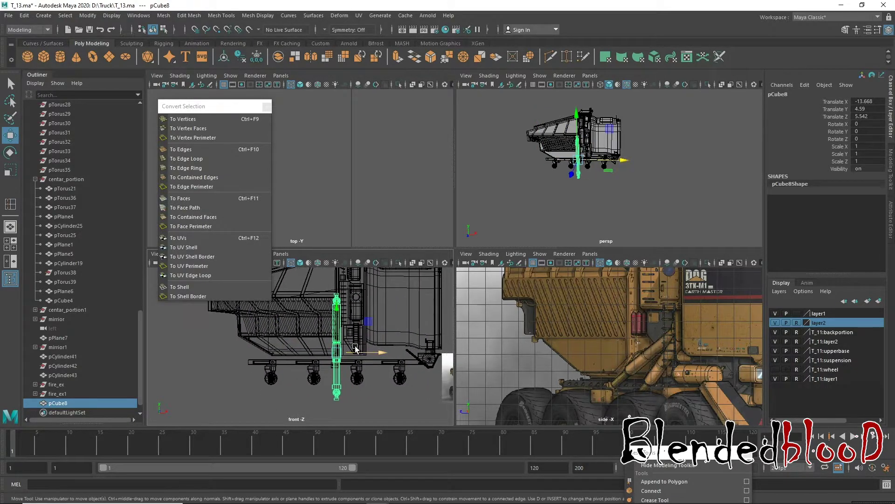
- Set the bar's pivot, tilt it around Z, and raise it toward the dump bed
key(d)
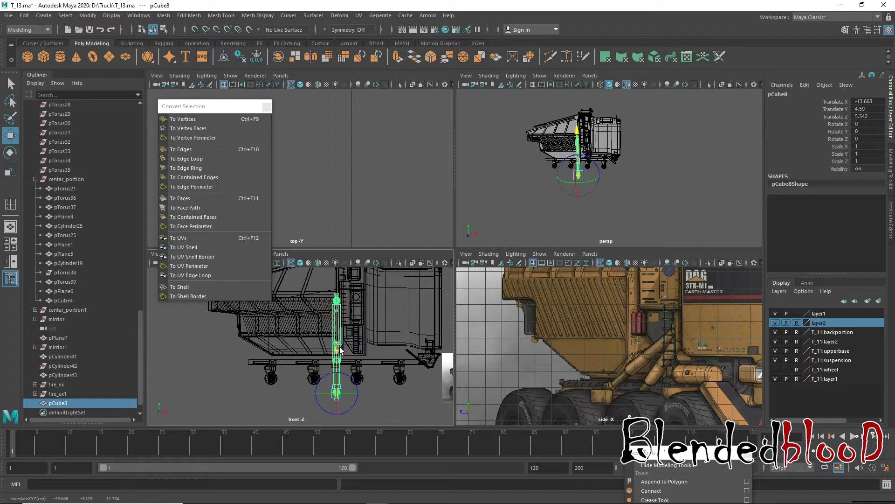
key(e)
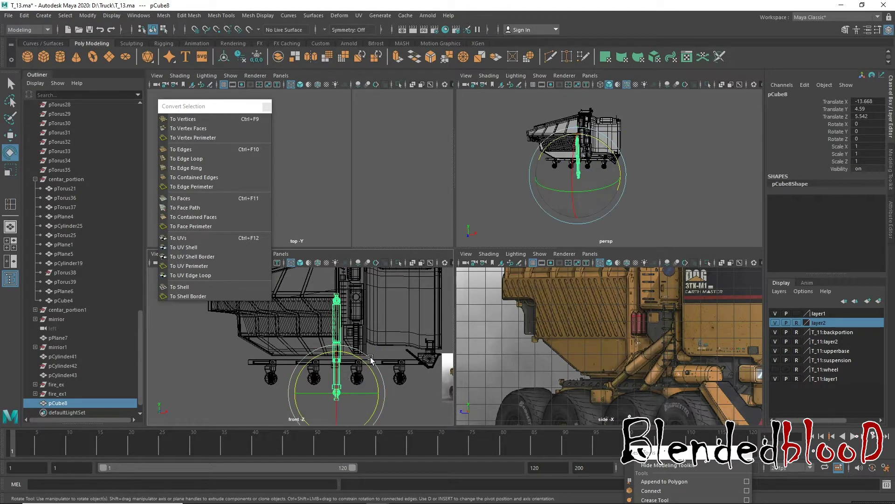
mouse_move(350, 373)
mouse_down()
mouse_move(396, 373)
mouse_move(385, 393)
mouse_up()
key(w)
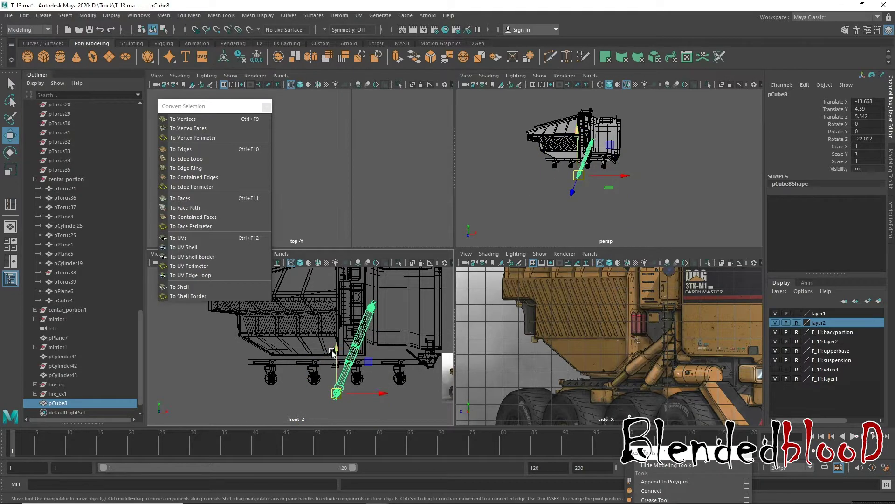
drag(332, 351, 341, 314)
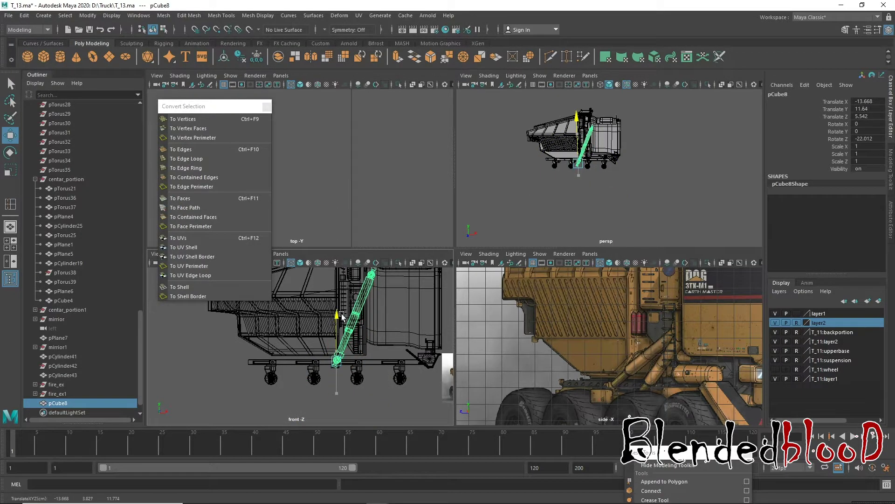
scroll(342, 317, up, 2)
scroll(355, 327, up, 3)
drag(406, 373, 415, 373)
alt+middle_drag(415, 373, 346, 397)
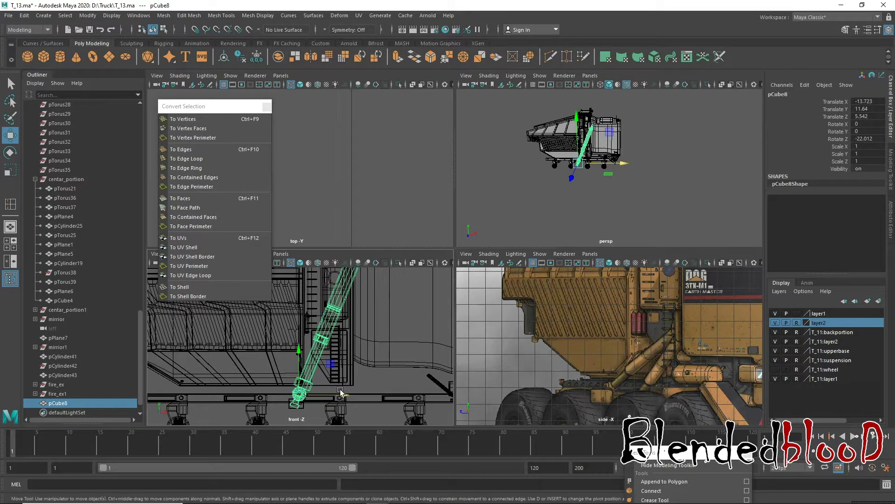
- Fine-tune the bar's tilt to Rotate Z -33.955 so its base rests on the chassis
key(e)
drag(340, 393, 355, 376)
key(w)
scroll(279, 335, down, 1)
scroll(279, 335, down, 2)
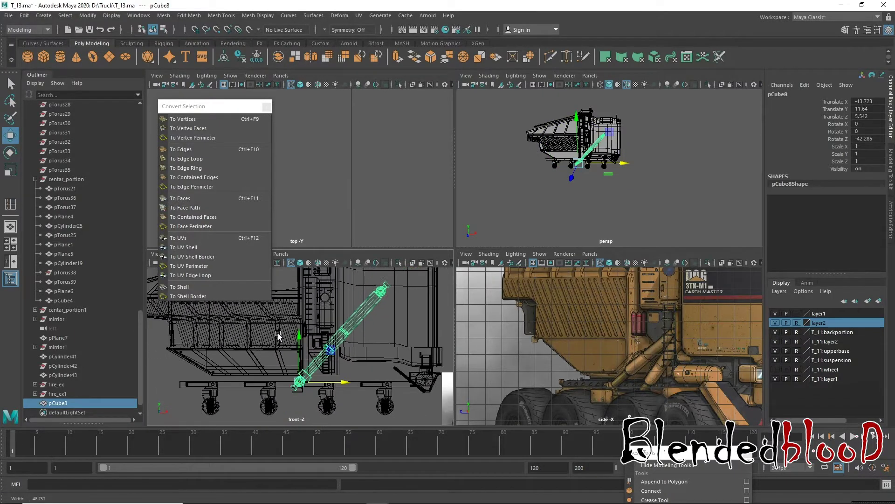
scroll(278, 335, up, 3)
key(e)
drag(343, 381, 343, 376)
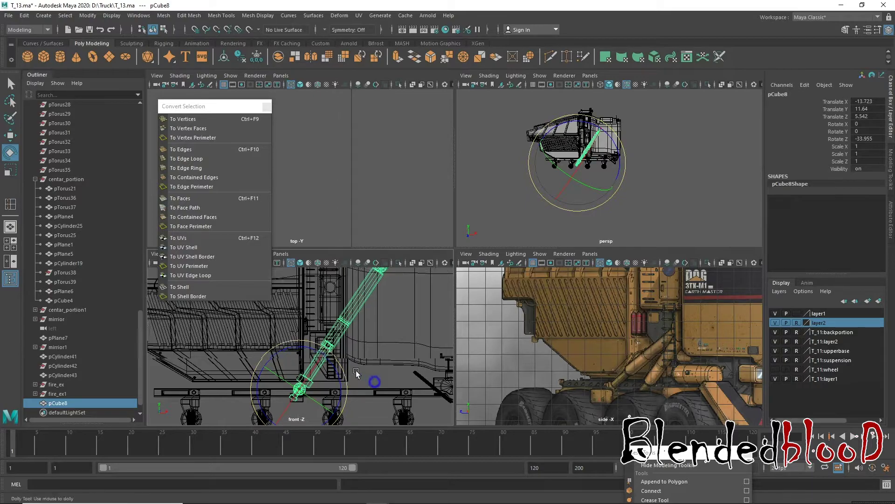
scroll(349, 379, down, 3)
alt+middle_drag(386, 382, 394, 398)
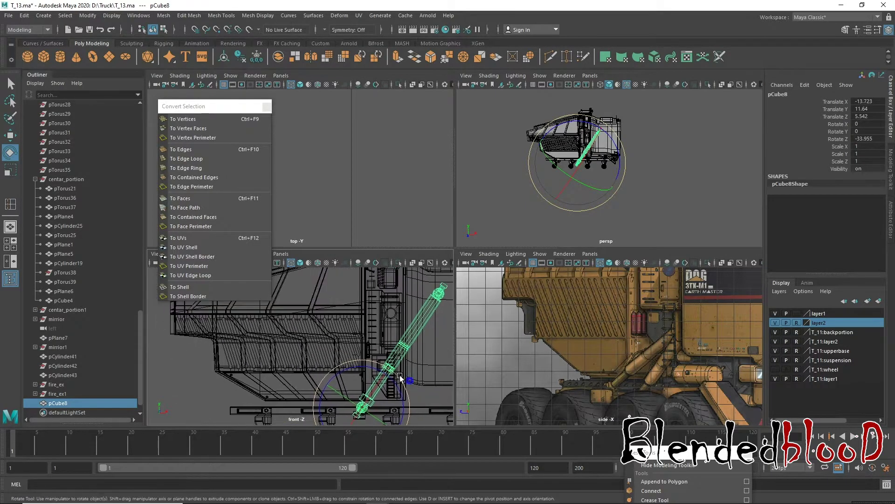
key(w)
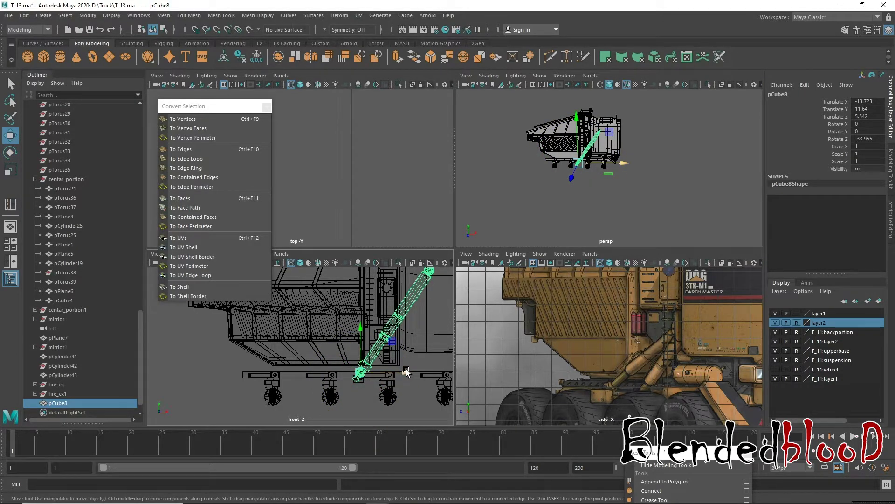
- Raise the bar slightly and move its bottom vertices up and right
click(406, 371)
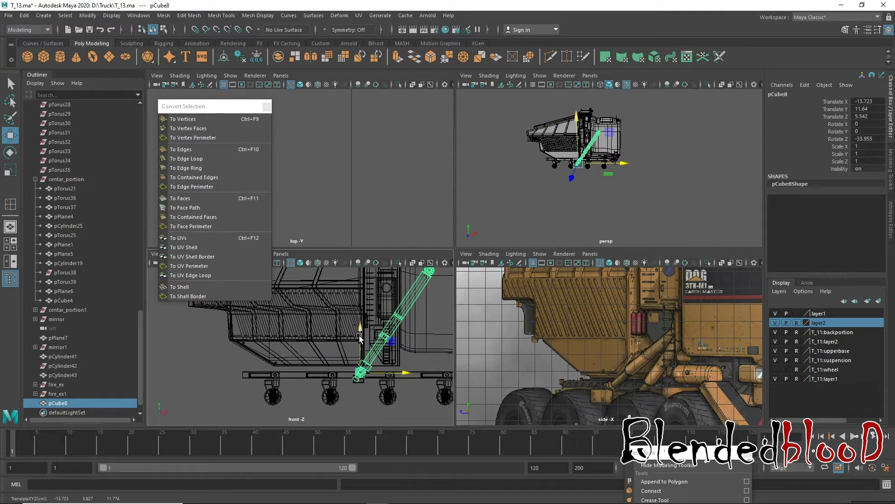
drag(359, 336, 397, 359)
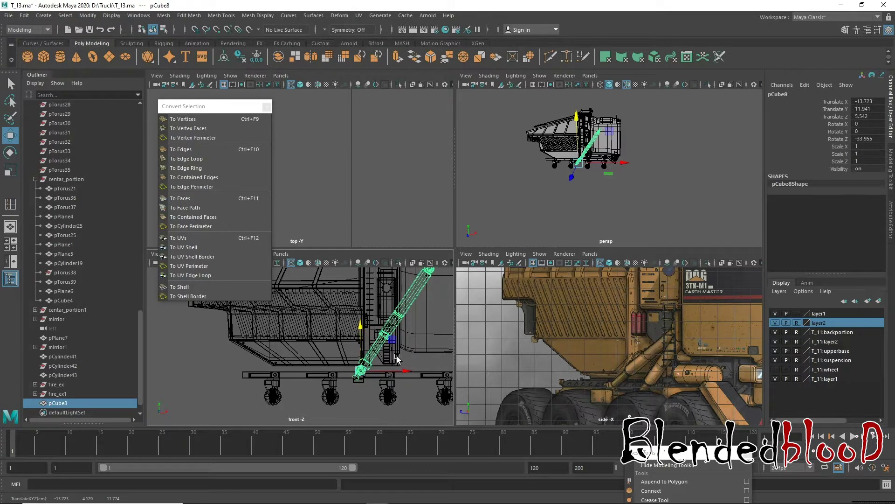
right_drag(351, 337, 347, 367)
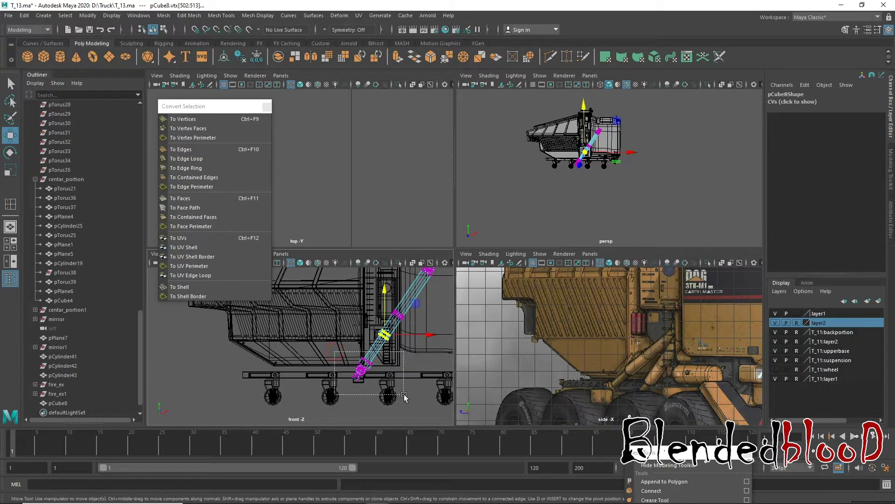
drag(404, 395, 383, 383)
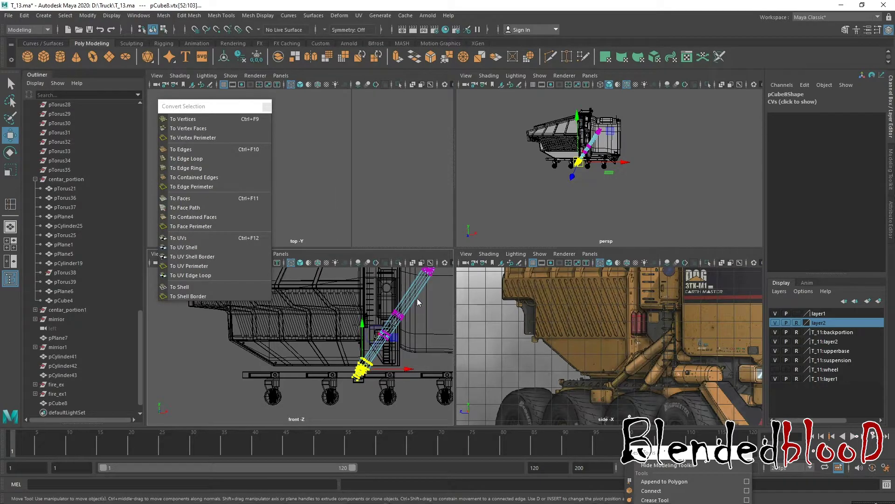
mouse_move(377, 354)
ctrl+right_down()
mouse_move(408, 308)
mouse_move(396, 317)
ctrl+right_up()
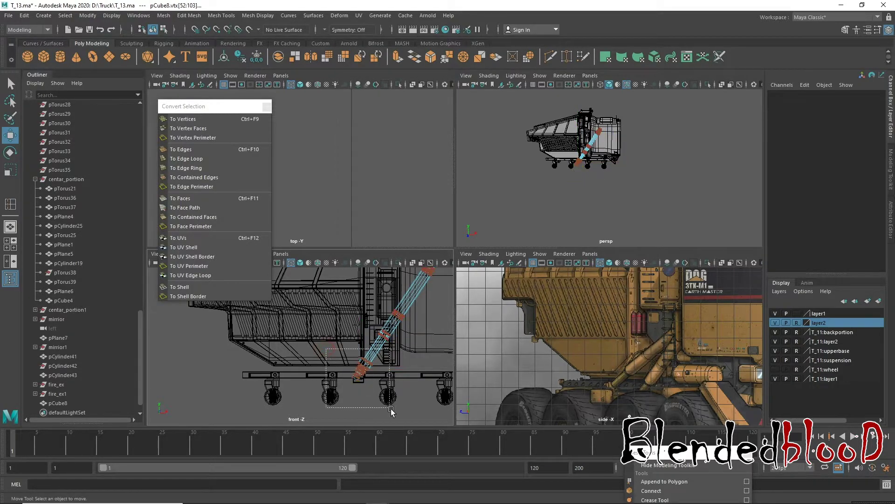
right_drag(372, 358, 323, 242)
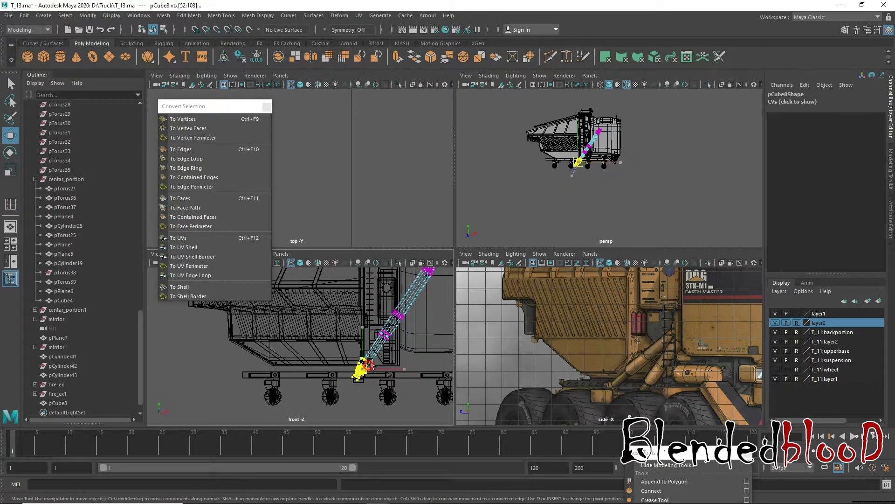
drag(369, 367, 373, 358)
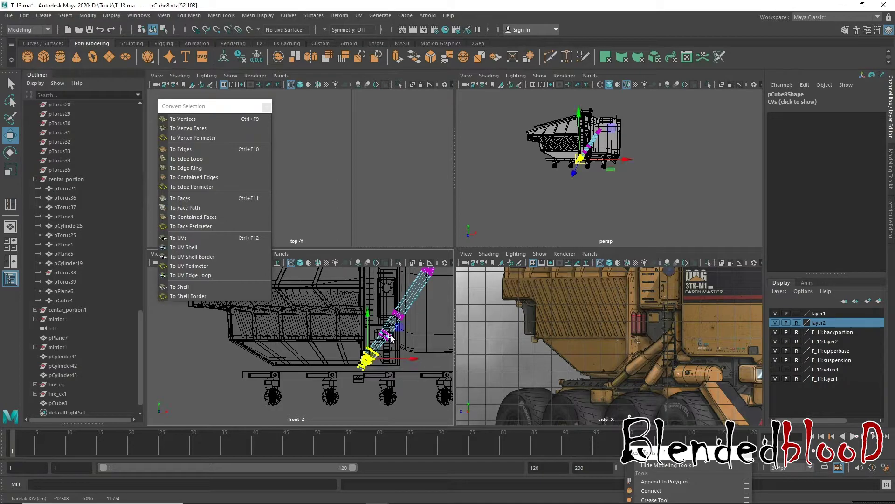
- Undo the vertex edit, both tilts and the raise, restoring the upright bar
key(ctrl+z)
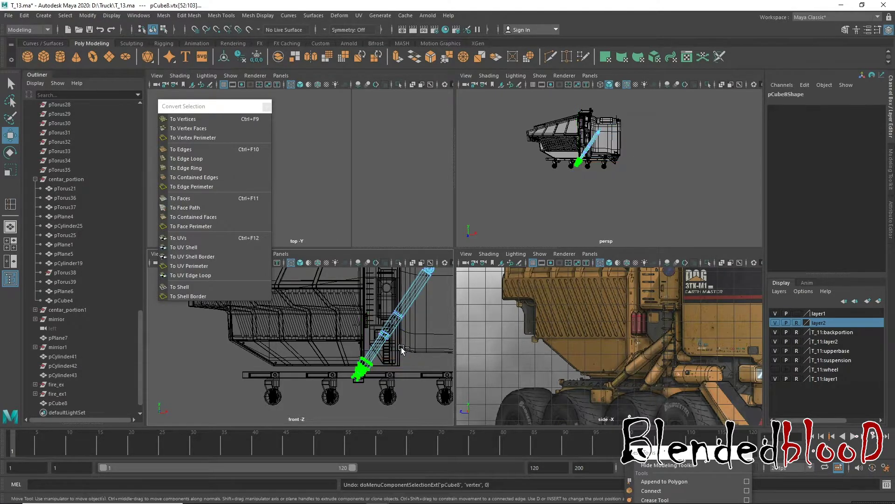
key(ctrl+z)
key(ctrl+z)
key(ctrl+z)
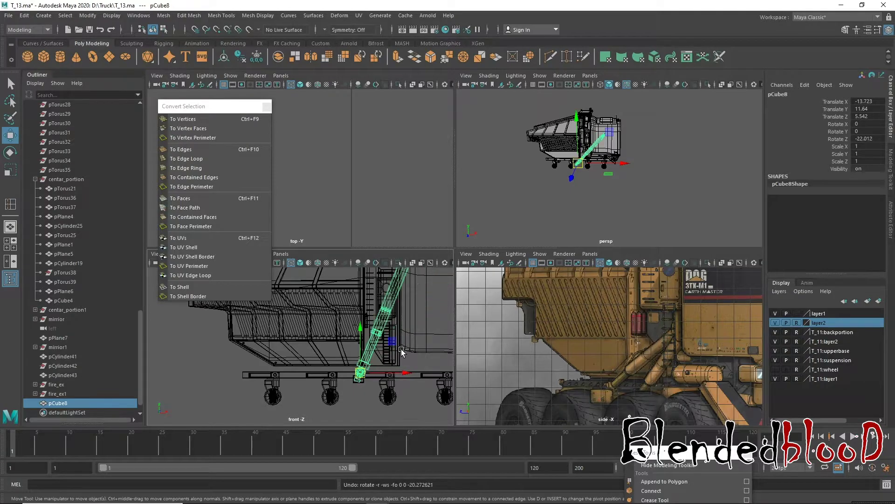
key(ctrl+z)
key(ctrl+z)
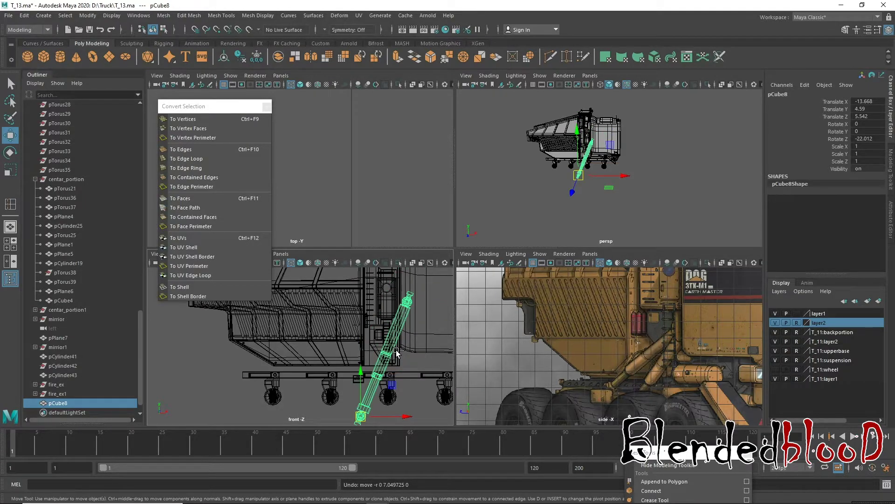
key(ctrl+z)
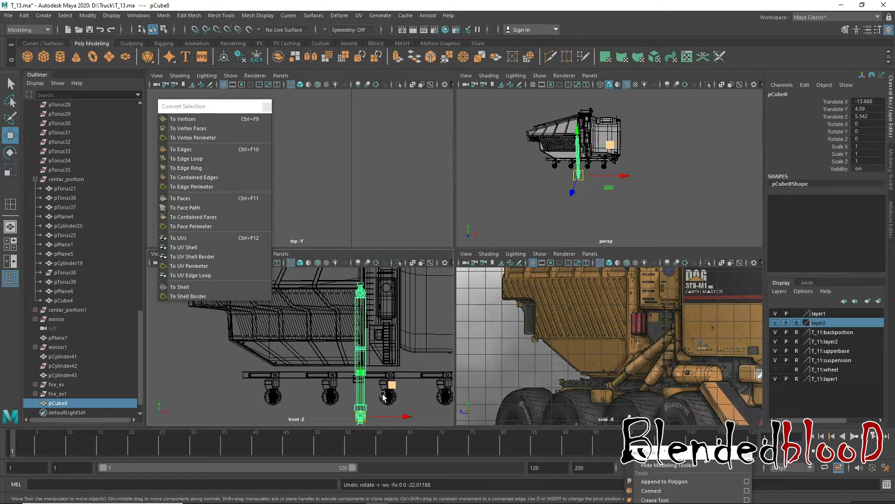
- Lower the bar slightly, pull its top vertices down, and return to object mode
drag(363, 377, 367, 372)
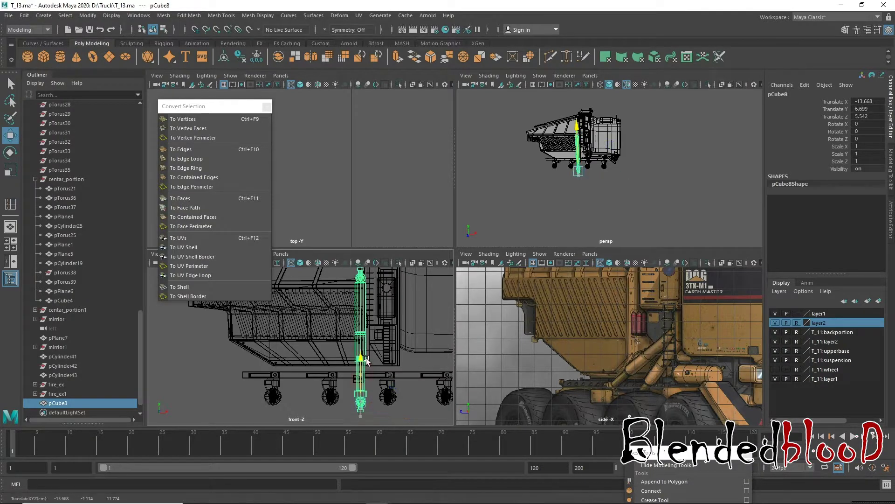
right_drag(358, 313, 360, 294)
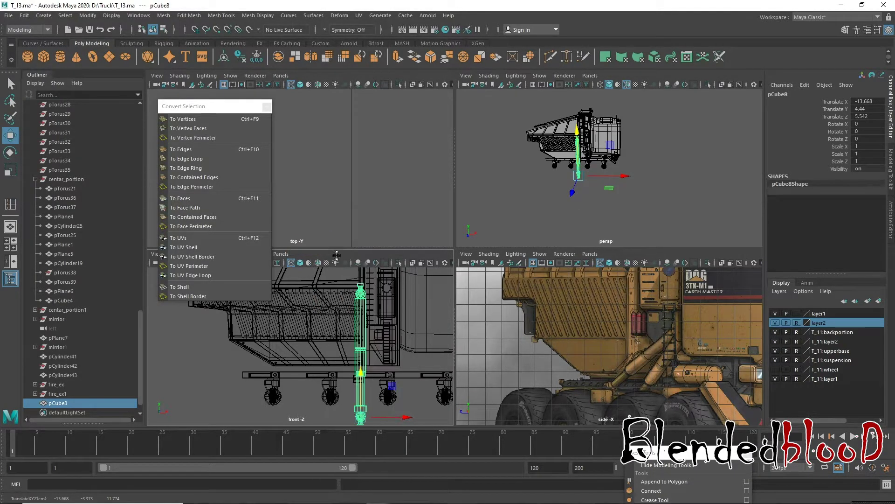
drag(354, 275, 369, 303)
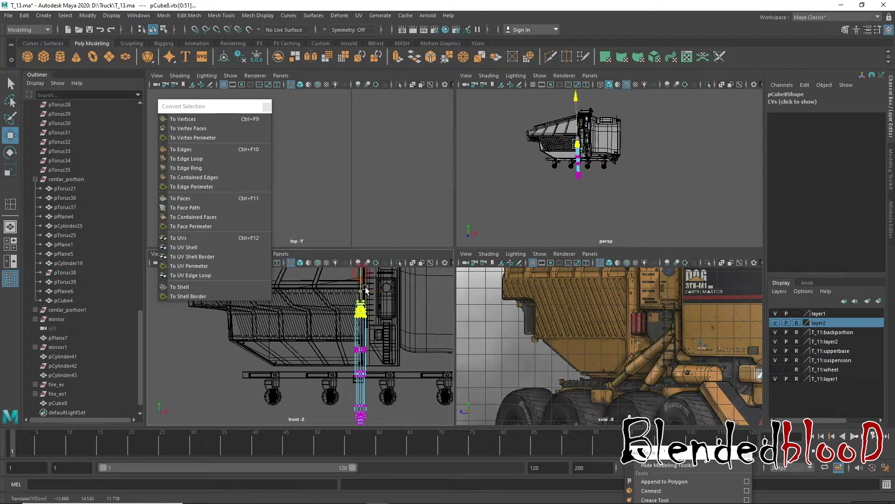
mouse_move(368, 280)
middle_down()
mouse_move(369, 301)
mouse_move(364, 289)
middle_up()
right_drag(363, 299, 394, 211)
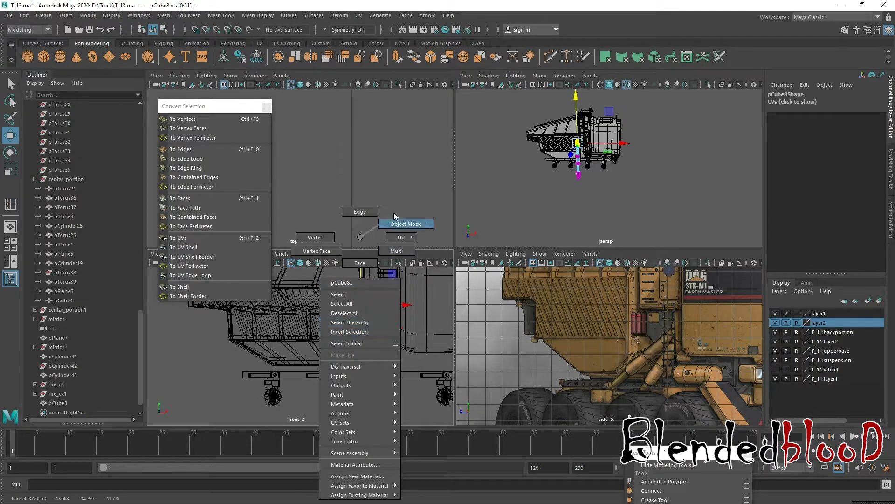
- Tilt the bar to Rotate Z -30.5 and raise it between chassis and bed
key(e)
drag(383, 372, 390, 407)
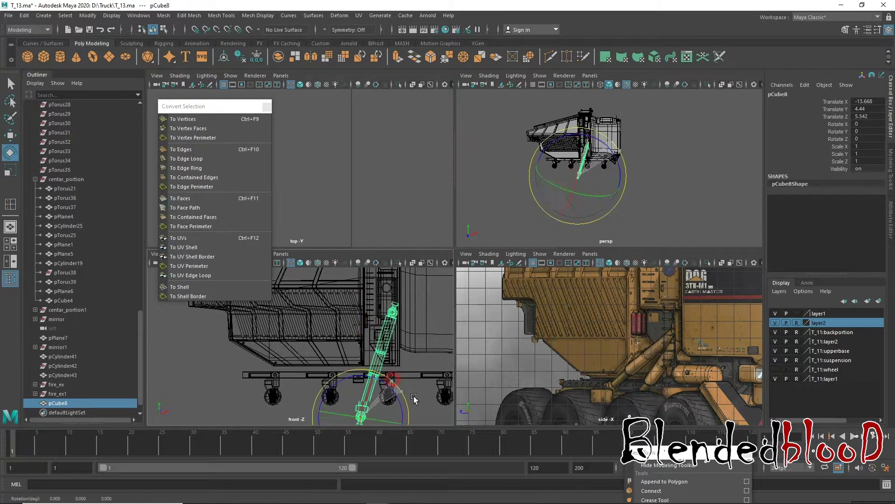
middle_drag(388, 407, 368, 328)
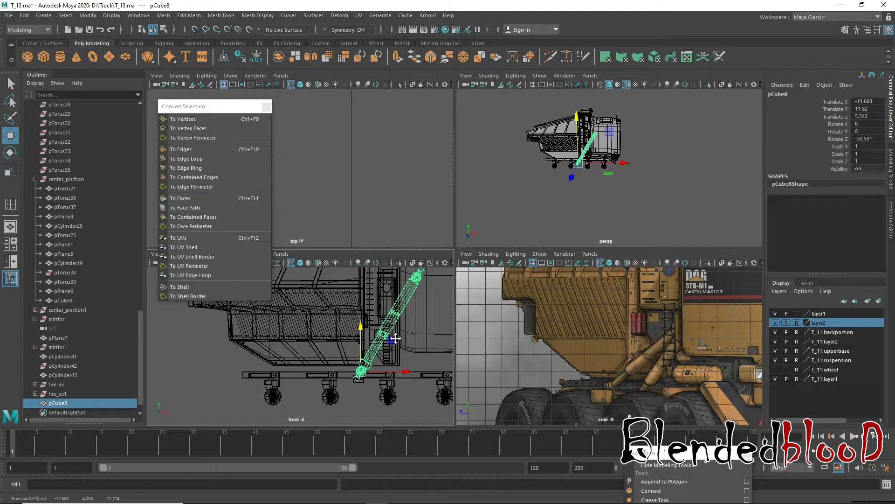
scroll(395, 338, up, 3)
scroll(392, 345, down, 3)
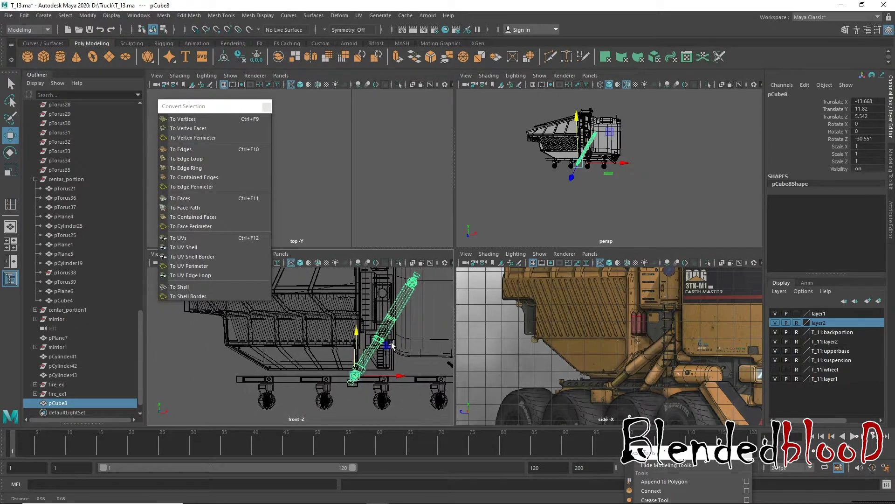
- Scale the bar uniformly to 0.666 and nudge it to Translate X -13.97
key(r)
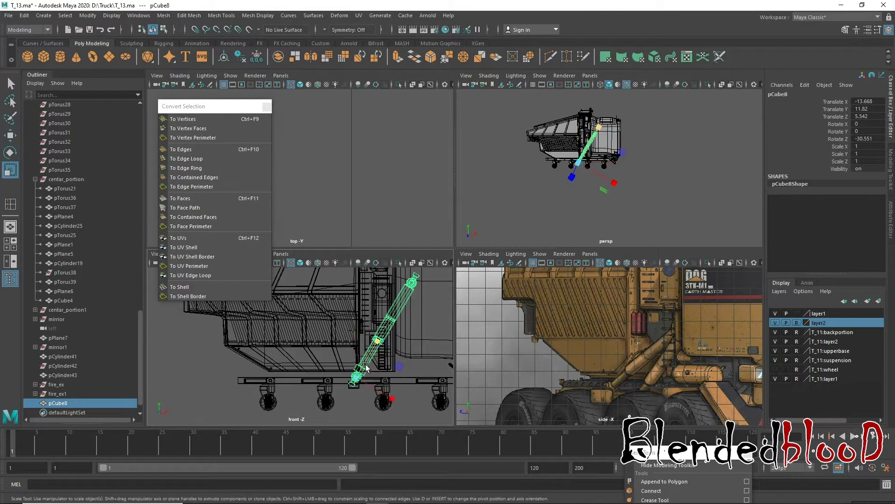
drag(357, 378, 317, 359)
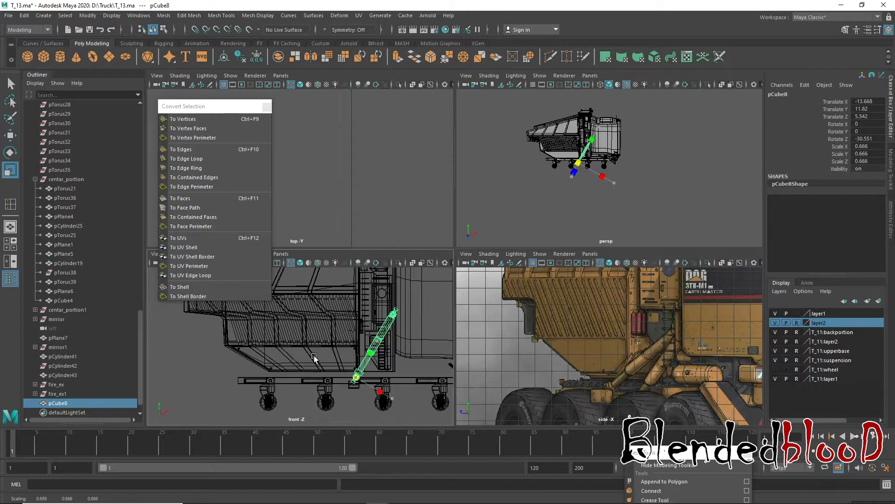
key(w)
drag(404, 380, 401, 372)
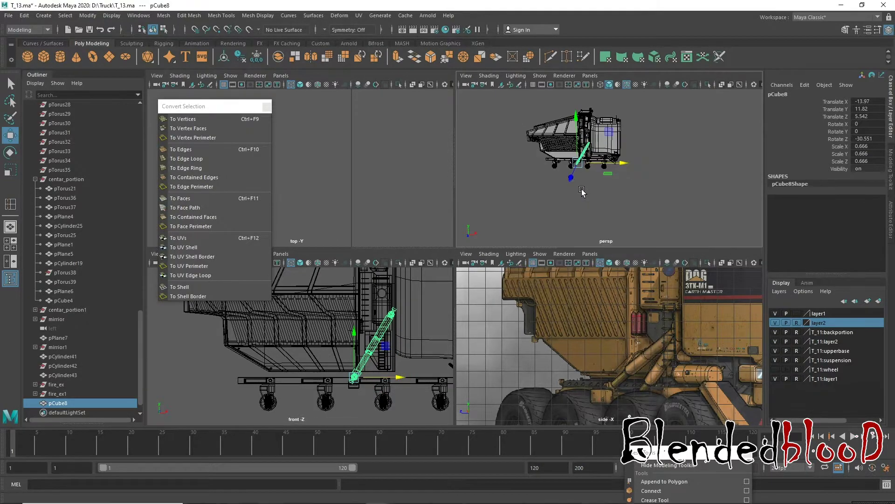
key(space)
- Slide pCube8 along Z to 0.457 so it rests on the chassis near the wheels
key(f)
mouse_move(580, 196)
alt+mouse_down()
mouse_move(495, 299)
mouse_move(388, 285)
alt+mouse_up()
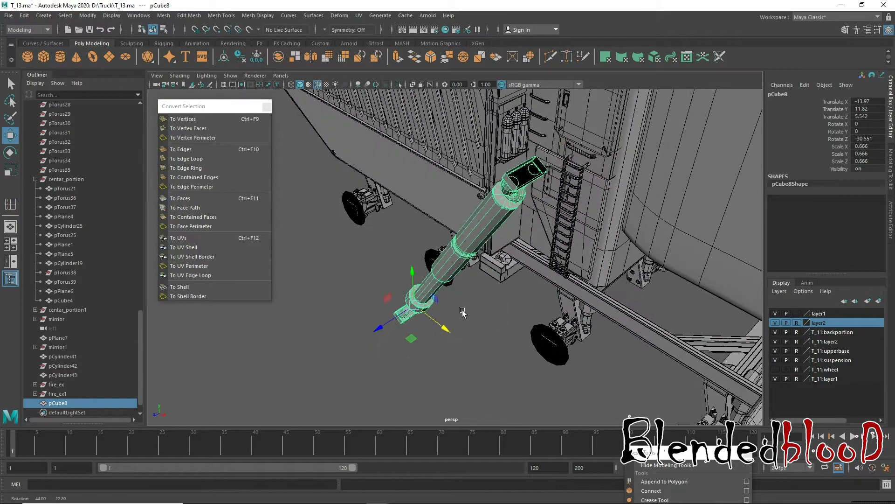
drag(440, 265, 536, 247)
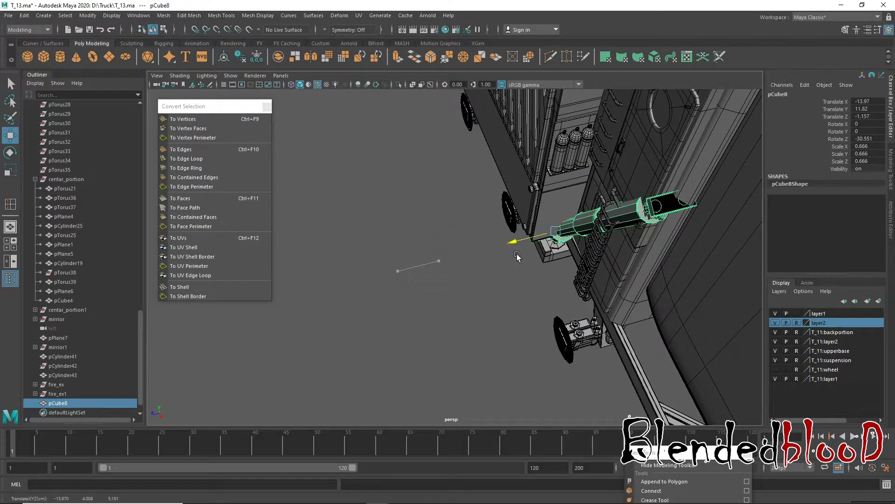
mouse_move(485, 284)
alt+mouse_down()
mouse_move(523, 257)
mouse_move(473, 352)
mouse_move(464, 223)
mouse_move(453, 320)
mouse_move(360, 334)
mouse_move(502, 334)
mouse_move(502, 318)
mouse_move(457, 323)
mouse_move(452, 310)
alt+mouse_up()
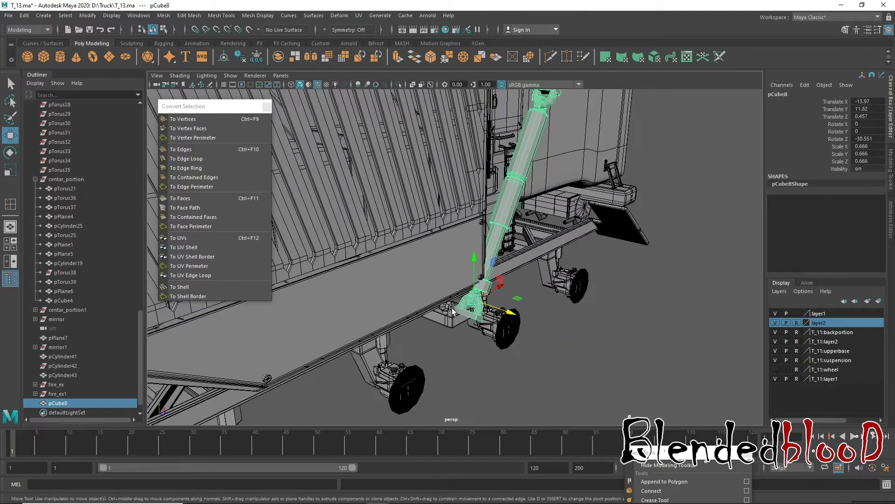
mouse_move(506, 332)
alt+mouse_down()
mouse_move(409, 320)
mouse_move(534, 347)
mouse_move(488, 311)
alt+mouse_up()
key(space)
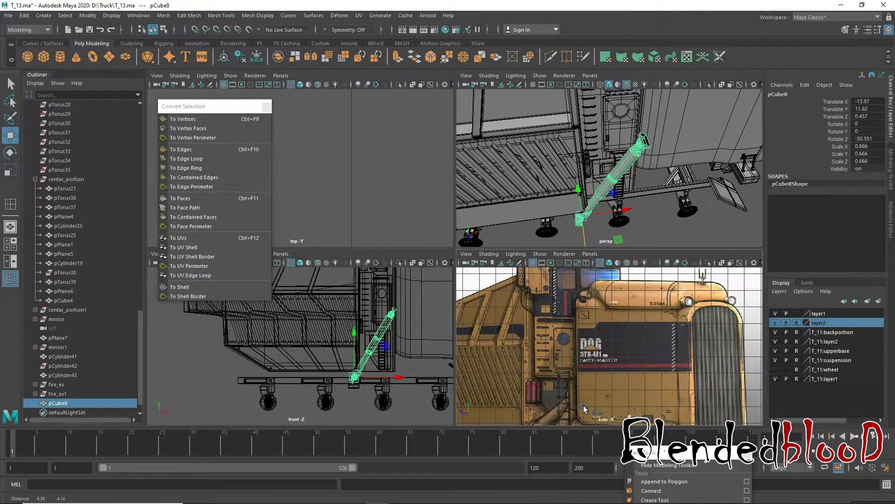
- Survey the truck and piston, switching between single perspective and four-view layouts
alt+middle_drag(696, 334, 628, 326)
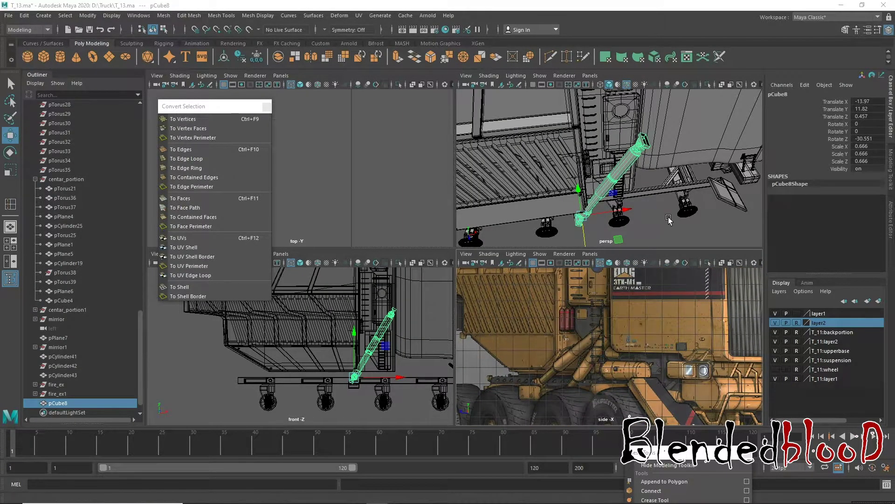
key(space)
mouse_move(667, 217)
alt+mouse_down()
mouse_move(524, 267)
mouse_move(466, 250)
mouse_move(537, 260)
mouse_move(469, 227)
mouse_move(524, 229)
mouse_move(495, 224)
mouse_move(513, 214)
mouse_move(445, 219)
mouse_move(523, 234)
alt+mouse_up()
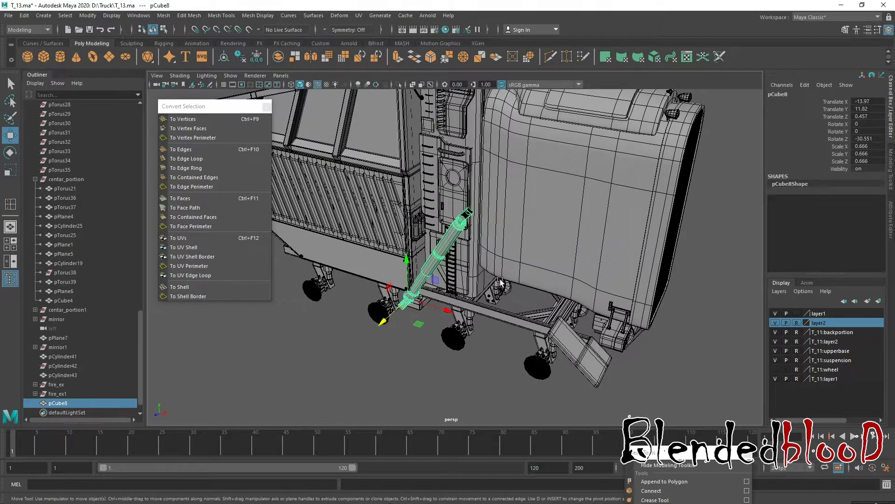
key(space)
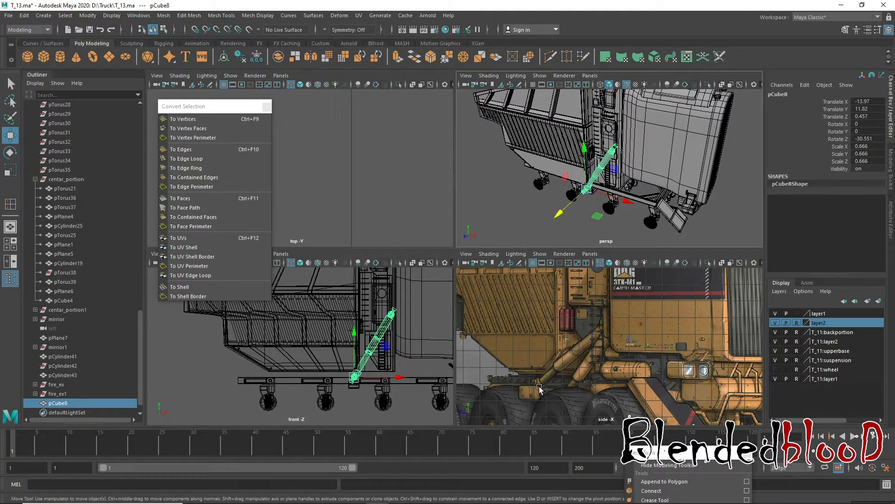
scroll(583, 342, down, 2)
scroll(562, 357, down, 3)
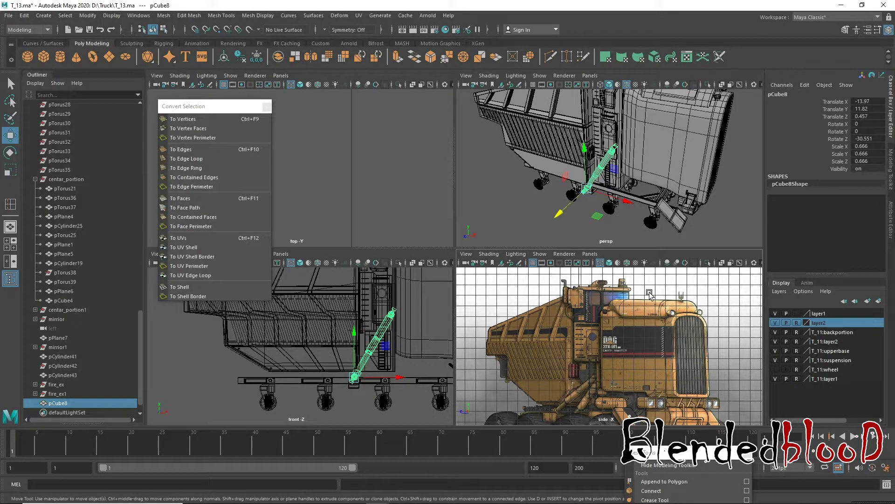
key(space)
mouse_move(570, 212)
alt+mouse_down()
mouse_move(460, 276)
mouse_move(474, 251)
alt+mouse_up()
- Try rotating pCube8, undo it back to Rotate X 0, and orbit to a front-side view
key(e)
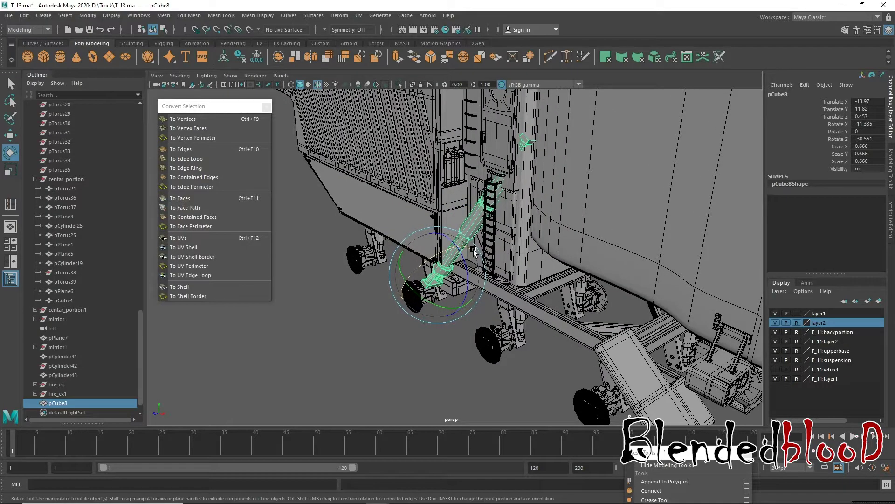
key(ctrl+z)
mouse_move(535, 206)
alt+mouse_down()
mouse_move(488, 216)
mouse_move(542, 292)
mouse_move(516, 278)
mouse_move(535, 273)
mouse_move(535, 307)
mouse_move(489, 293)
alt+mouse_up()
key(w)
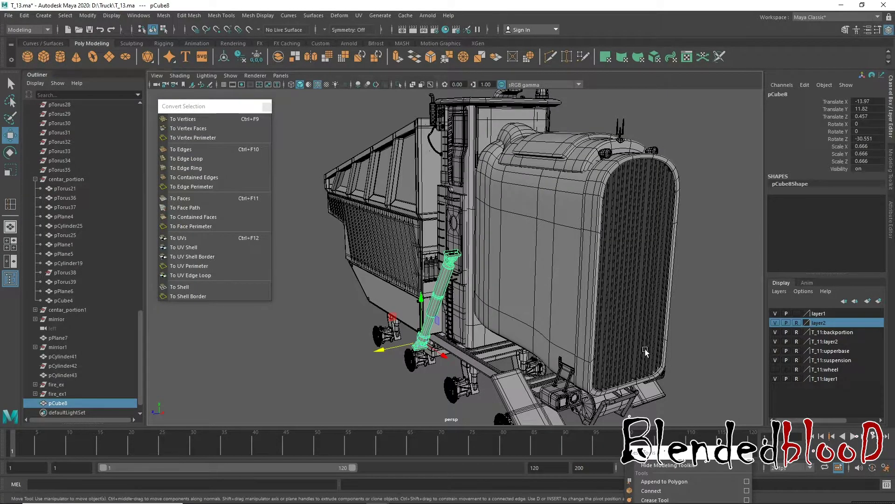
alt+drag(645, 349, 644, 388)
mouse_move(653, 395)
alt+mouse_down()
mouse_move(654, 346)
mouse_move(627, 331)
alt+mouse_up()
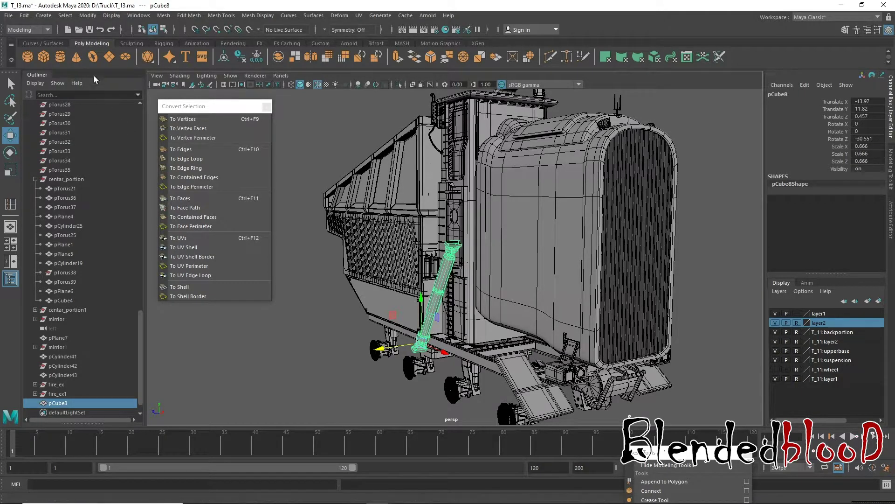
- Create a new polygon cube, pCube9, and raise it to cab height
click(43, 57)
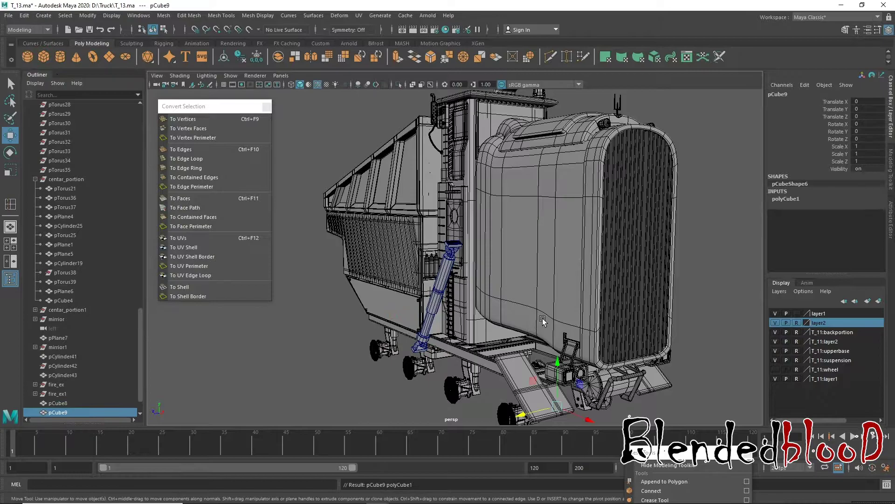
key(a)
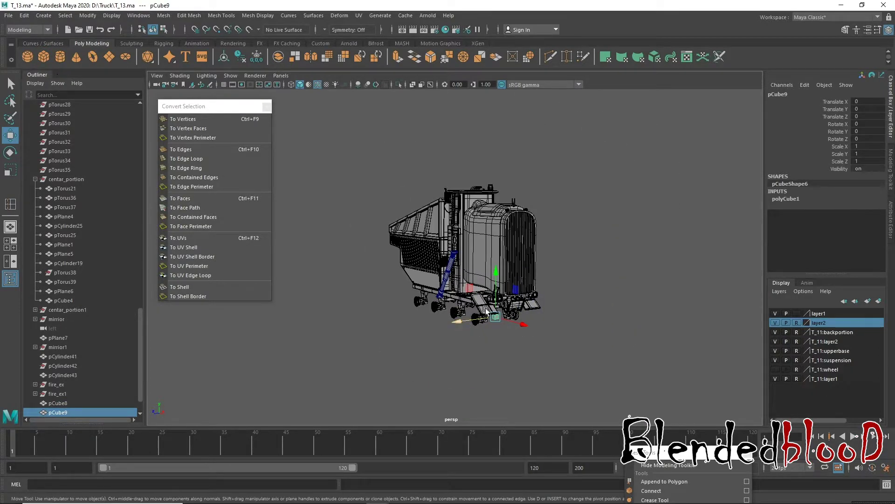
drag(496, 279, 496, 261)
alt+right_drag(496, 261, 604, 277)
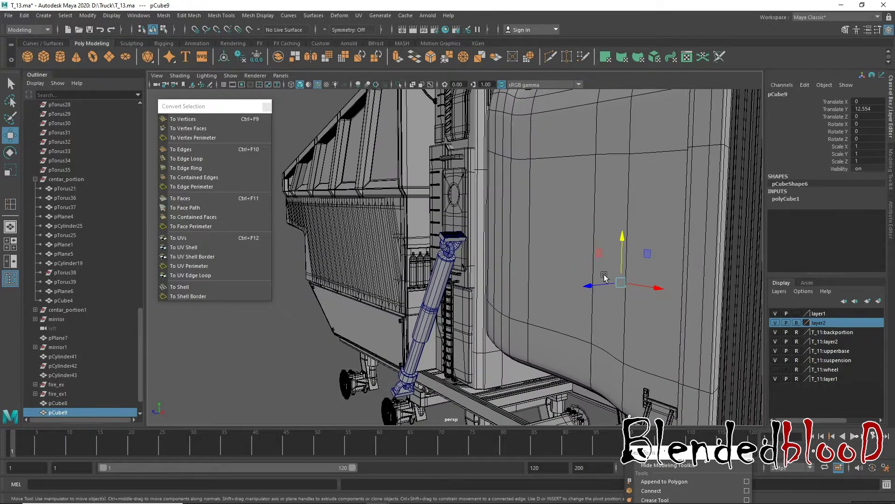
- Scale pCube9 long along Z and thin along X
key(r)
drag(596, 289, 299, 316)
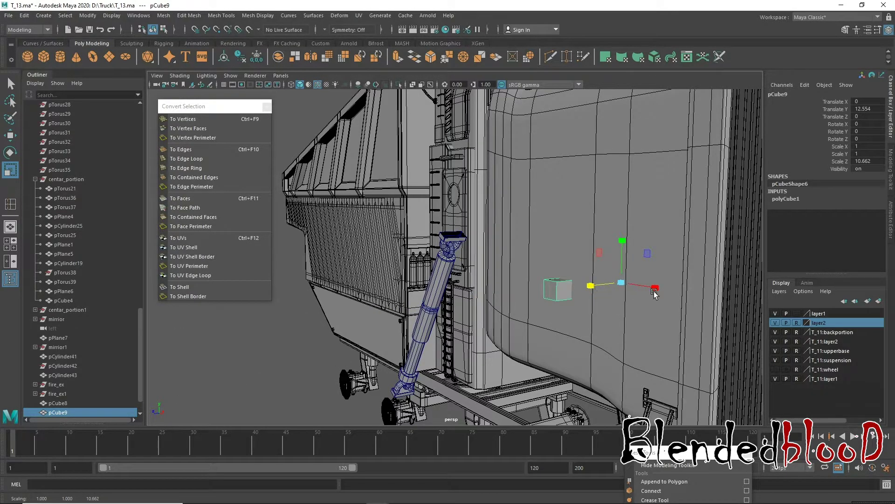
click(647, 294)
click(563, 291)
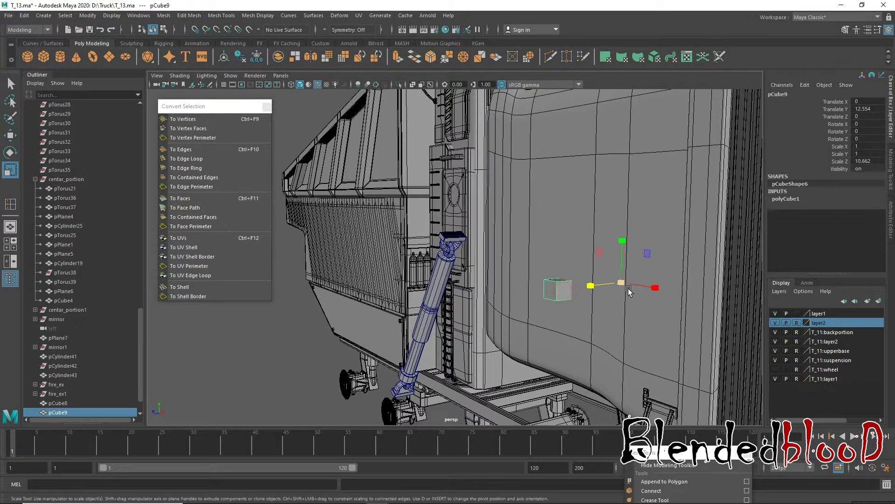
mouse_move(655, 290)
mouse_down()
mouse_move(620, 288)
mouse_move(653, 268)
mouse_move(581, 265)
mouse_move(559, 333)
mouse_move(541, 313)
mouse_move(635, 324)
mouse_move(586, 319)
mouse_move(579, 308)
mouse_up()
key(w)
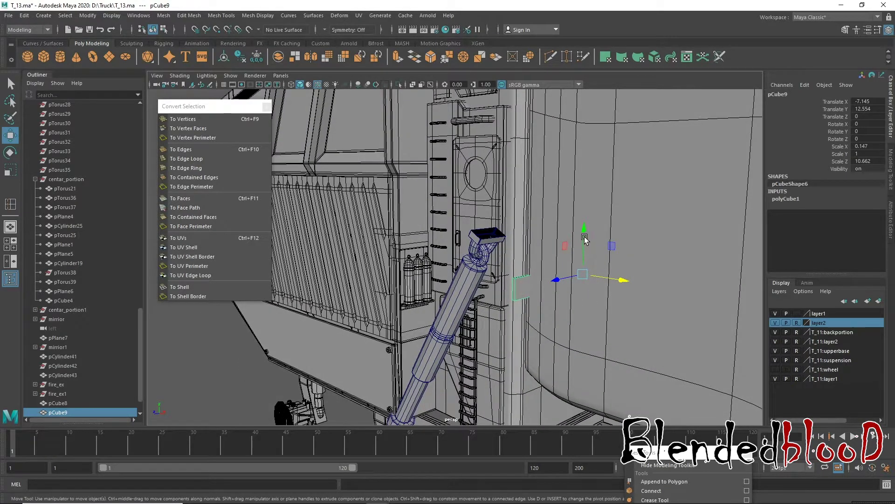
- Stretch the thin plate much taller along Y beside the piston's top
key(r)
mouse_move(584, 232)
mouse_down()
mouse_move(583, 121)
mouse_move(573, 252)
mouse_up()
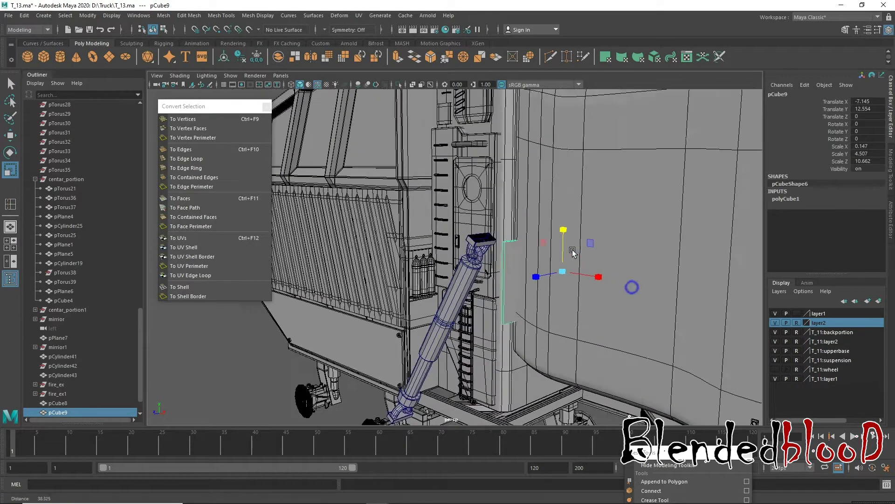
alt+right_drag(573, 252, 550, 238)
mouse_move(534, 227)
mouse_down()
mouse_move(533, 125)
mouse_move(582, 213)
mouse_move(529, 214)
mouse_up()
key(w)
key(r)
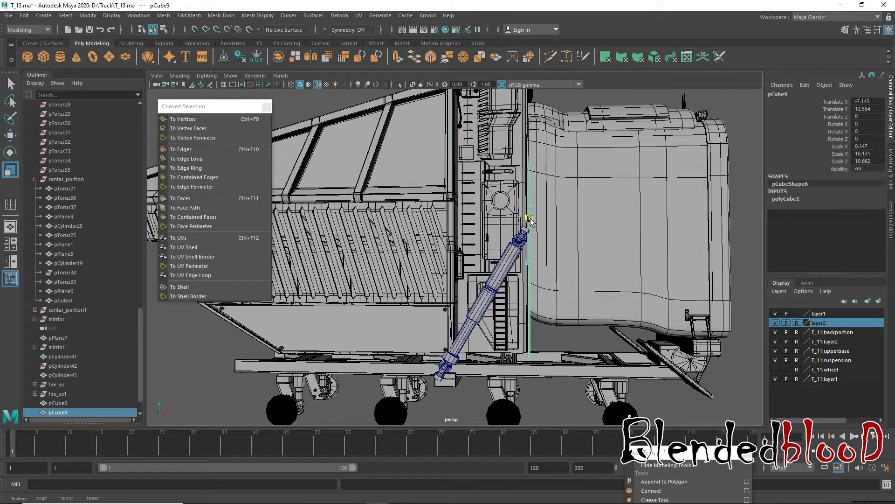
key(w)
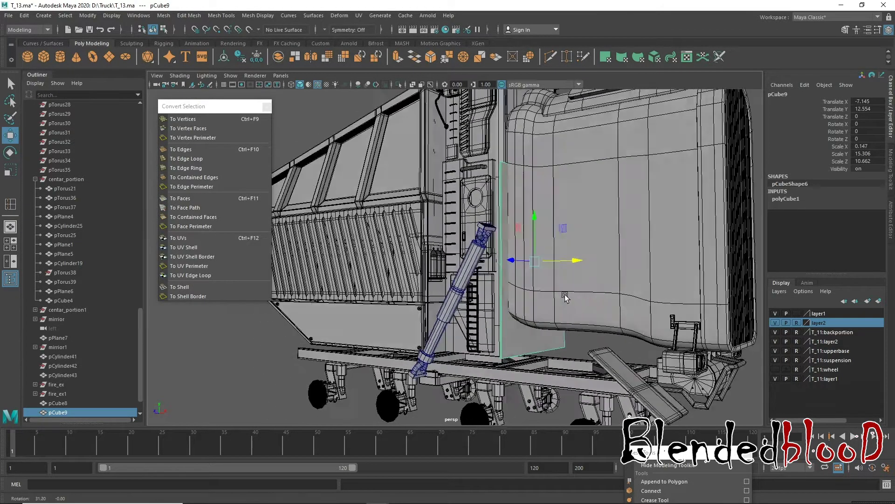
alt+drag(531, 221, 519, 236)
- Switch pCube9 to vertex mode and select two of its vertices
right_click(518, 237)
click(474, 238)
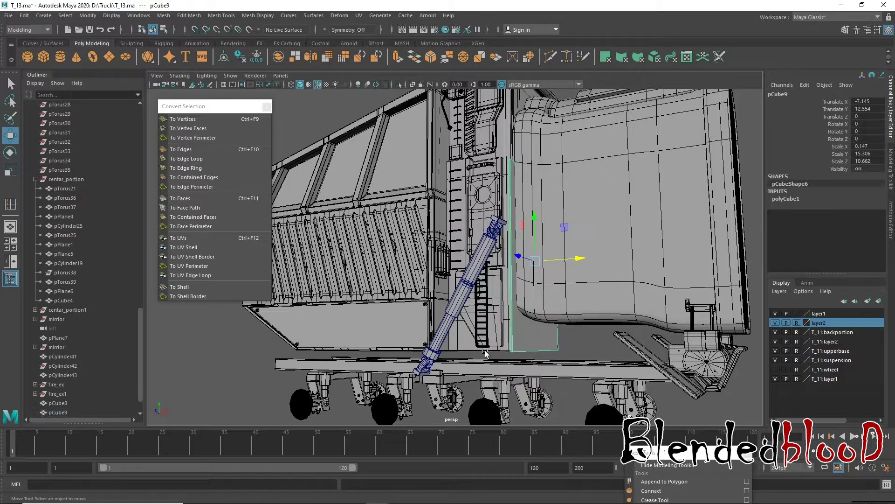
drag(570, 346, 557, 357)
- Raise the two selected plate vertices higher
scroll(564, 351, down, 3)
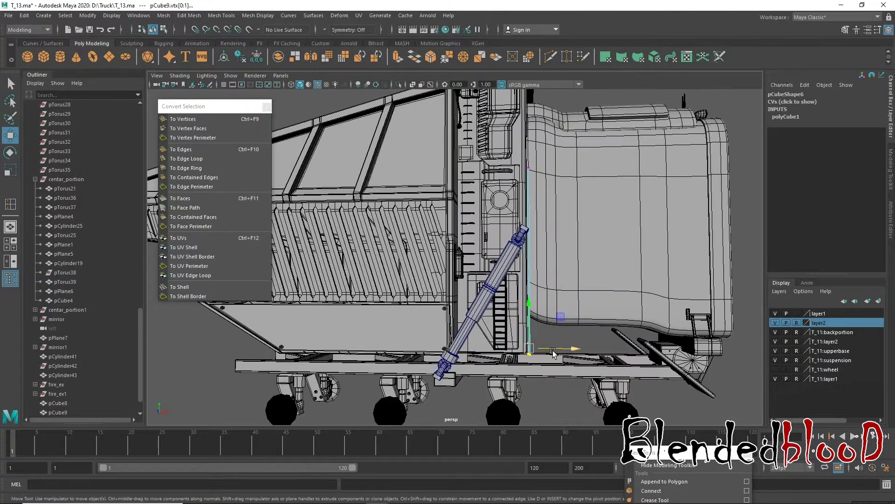
key(space)
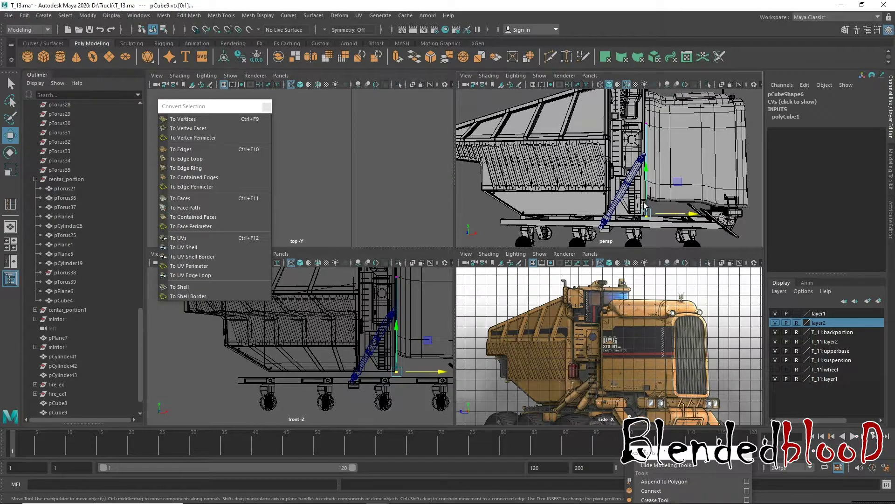
key(space)
scroll(620, 209, up, 3)
scroll(597, 242, up, 3)
scroll(574, 280, up, 3)
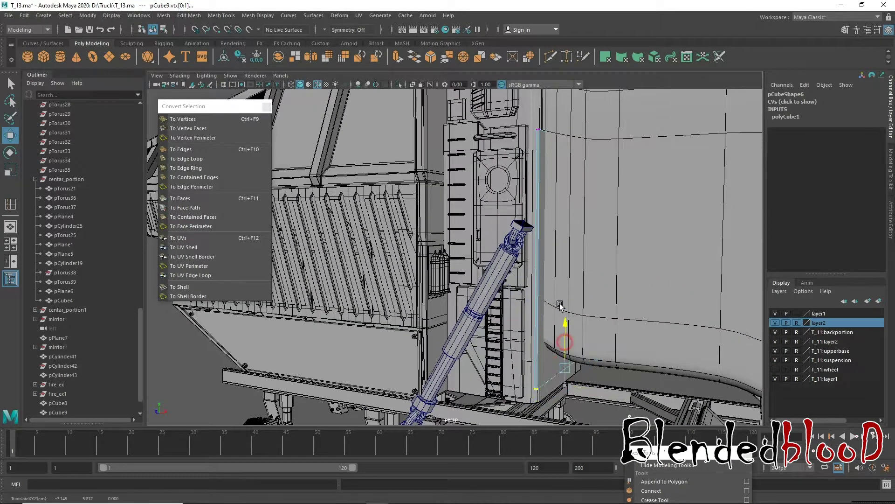
drag(560, 305, 556, 283)
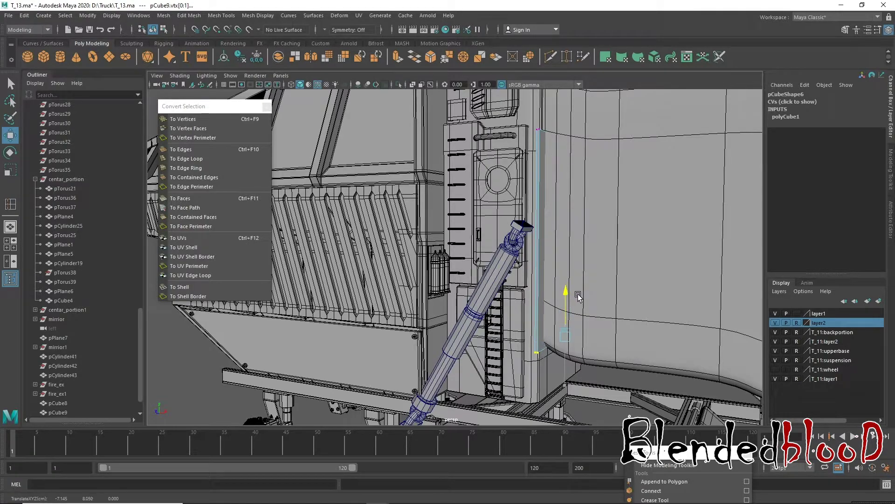
- Box-select the plate's top vertices and adjust their height
alt+drag(616, 287, 590, 327)
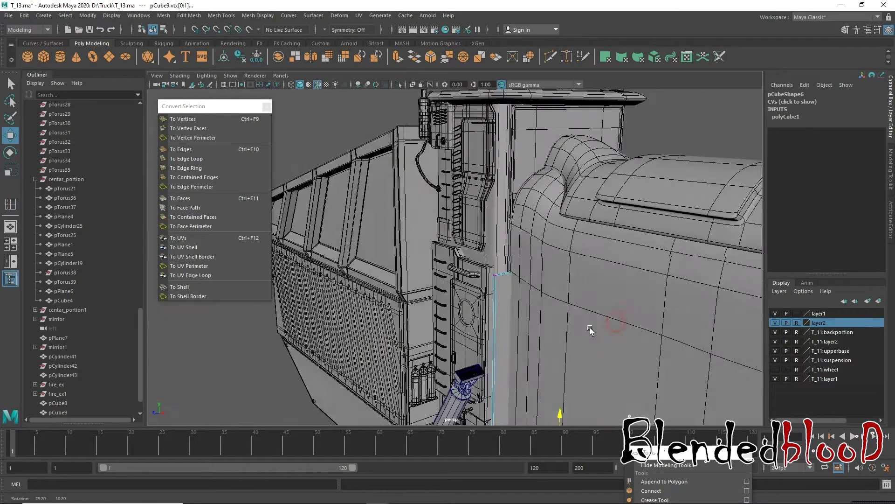
drag(427, 241, 772, 328)
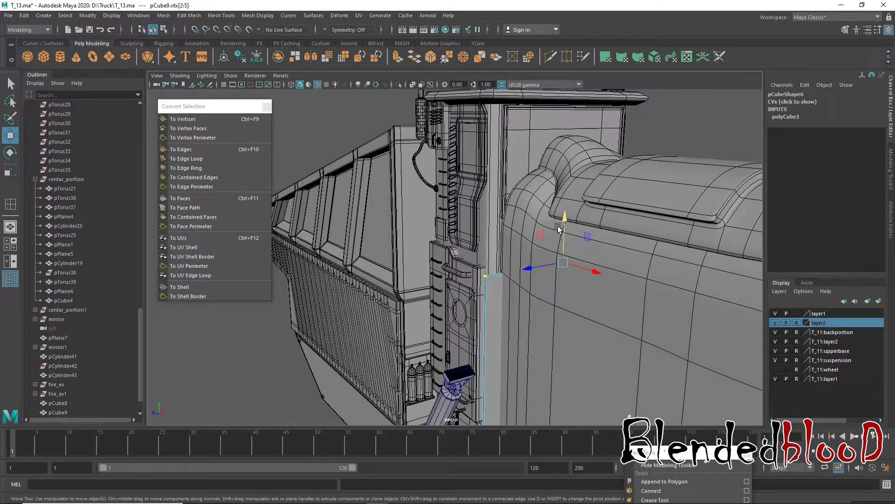
mouse_move(564, 218)
mouse_down()
mouse_move(589, 275)
mouse_move(592, 234)
mouse_up()
alt+right_drag(592, 235, 503, 225)
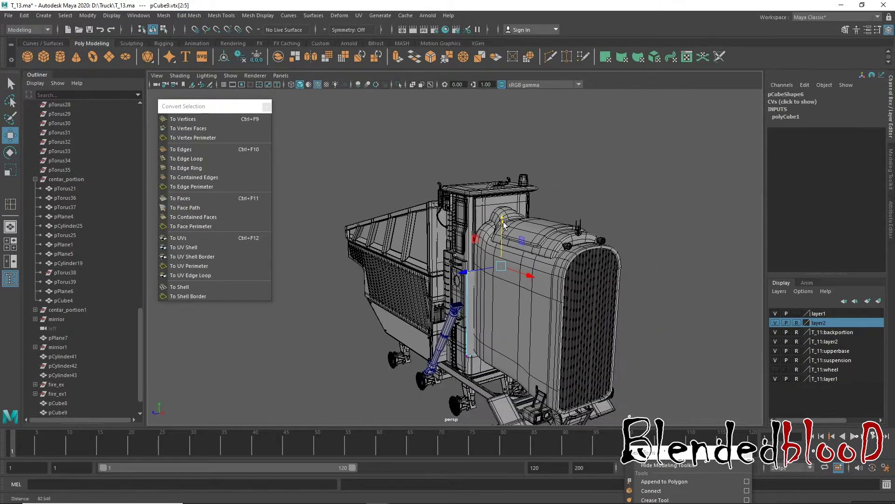
alt+drag(503, 225, 526, 307)
alt+right_drag(526, 308, 536, 298)
mouse_move(536, 298)
alt+mouse_down()
mouse_move(516, 320)
mouse_move(493, 264)
mouse_move(476, 272)
alt+mouse_up()
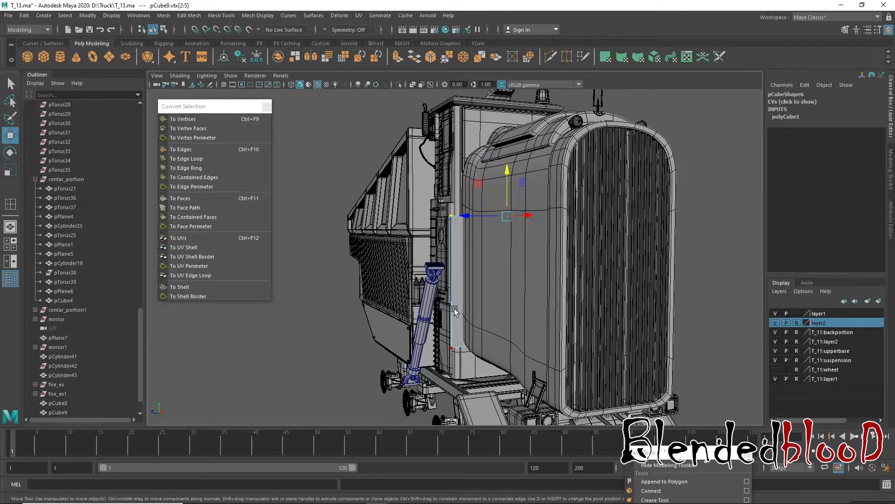
- Widen pCube9 to Scale Z 12.164 and float the Mesh Tools menu
right_drag(460, 285, 496, 216)
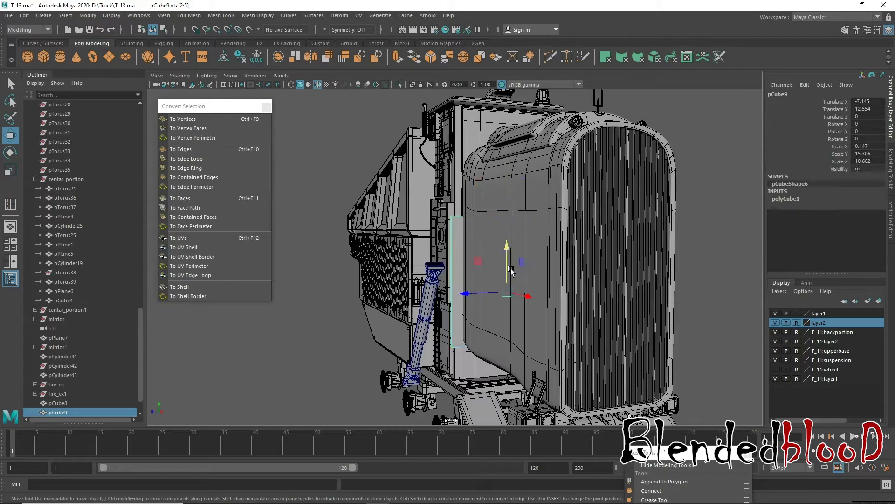
key(r)
drag(468, 297, 461, 297)
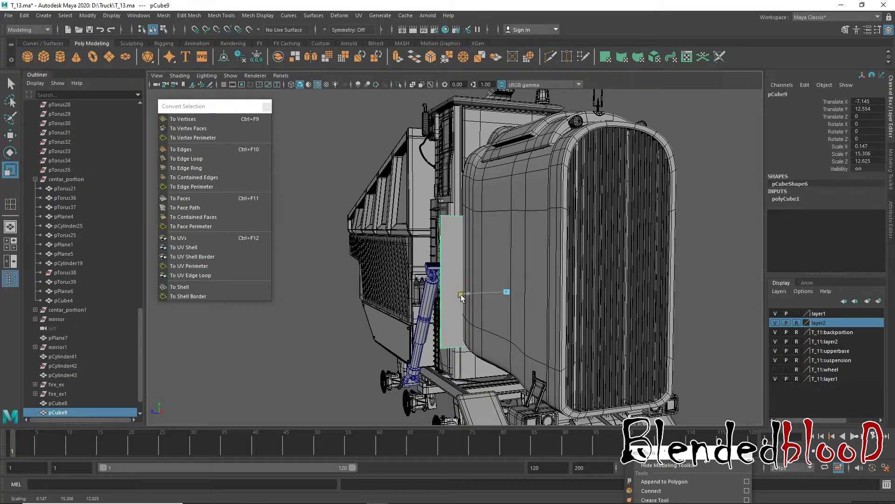
alt+drag(480, 349, 550, 419)
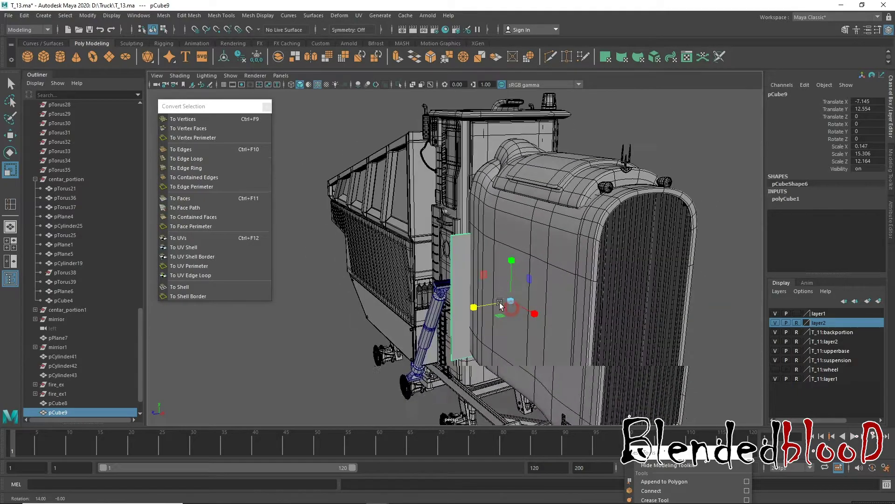
click(645, 448)
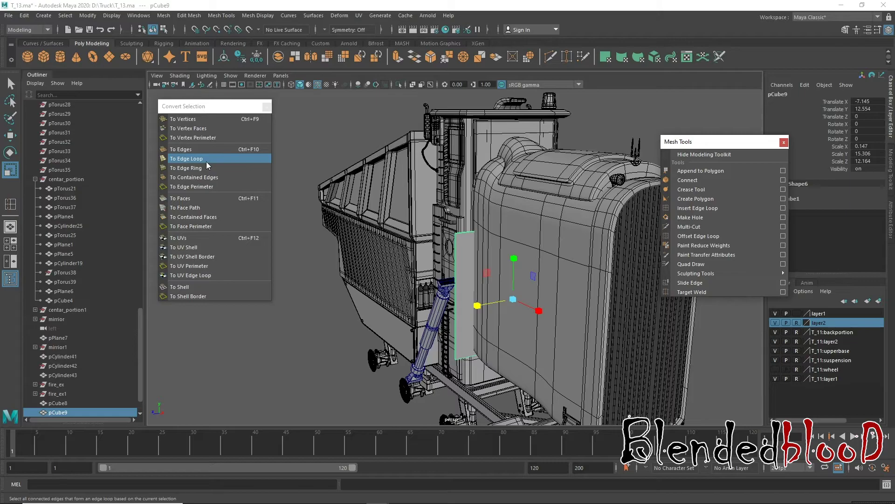
- Insert an edge loop across pCube9 and switch to vertex mode
click(698, 208)
click(456, 260)
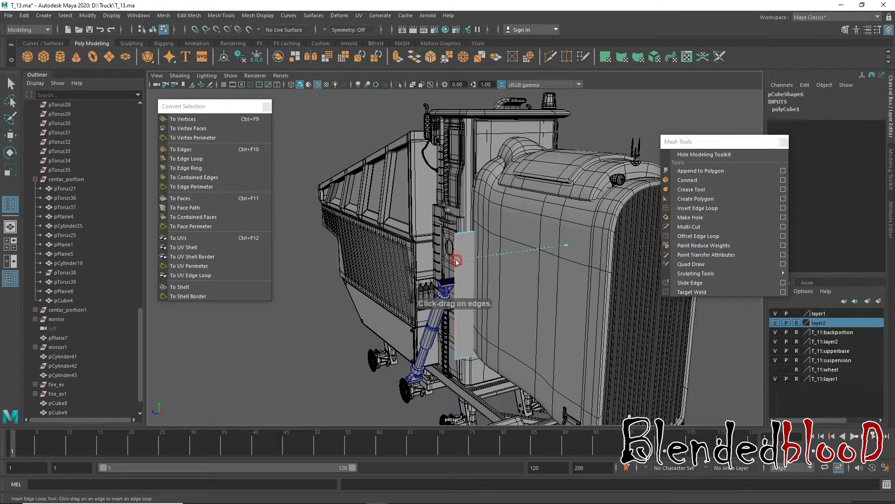
click(455, 261)
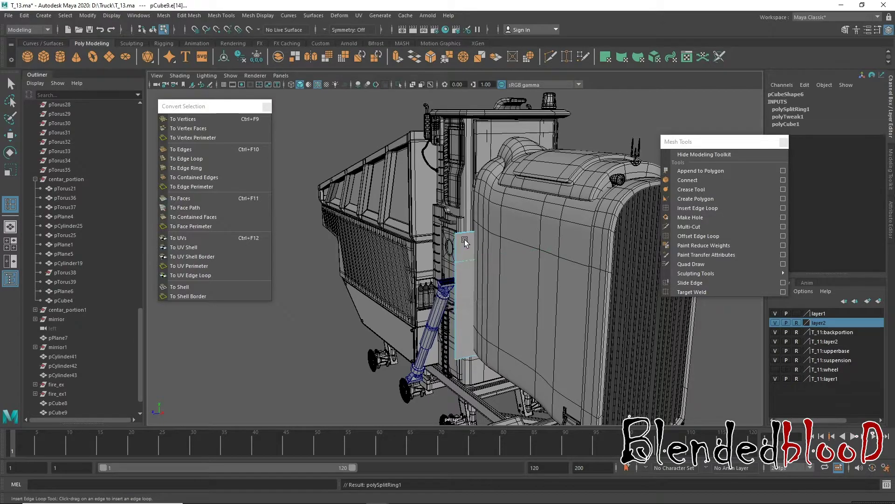
key(w)
right_click(465, 240)
right_drag(465, 239, 420, 238)
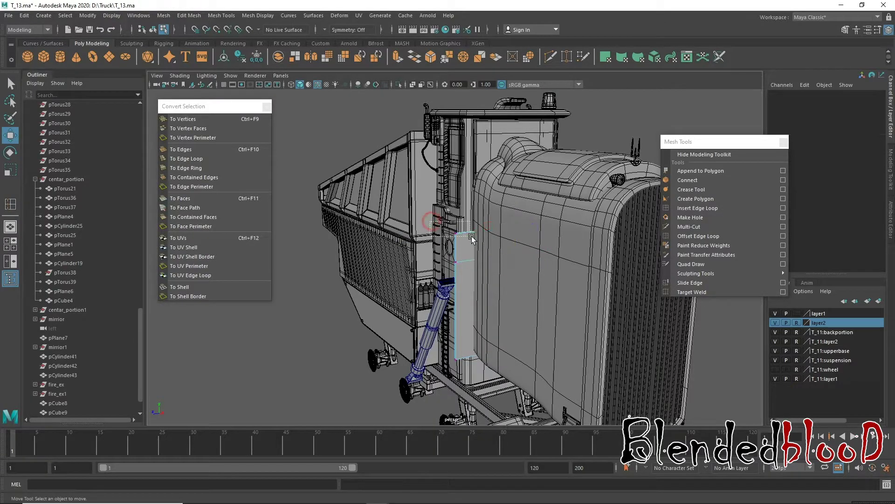
- Select the block's top vertices and narrow them slightly
key(4)
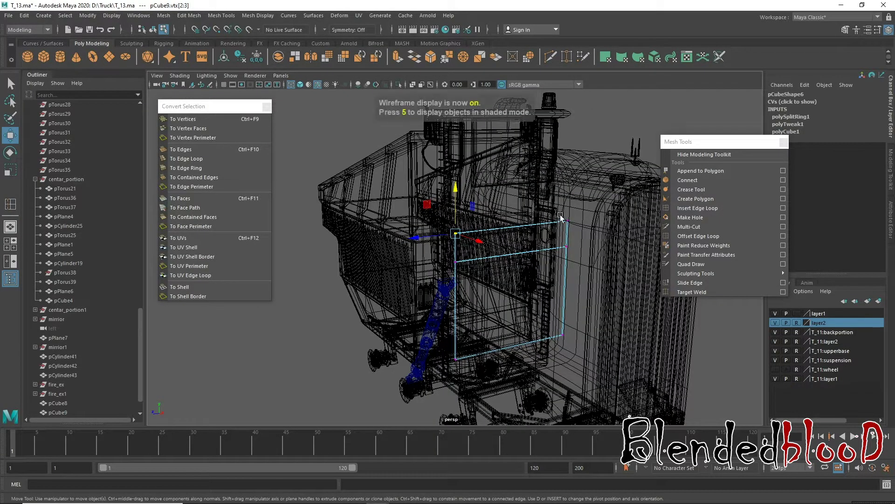
shift+drag(564, 212, 574, 228)
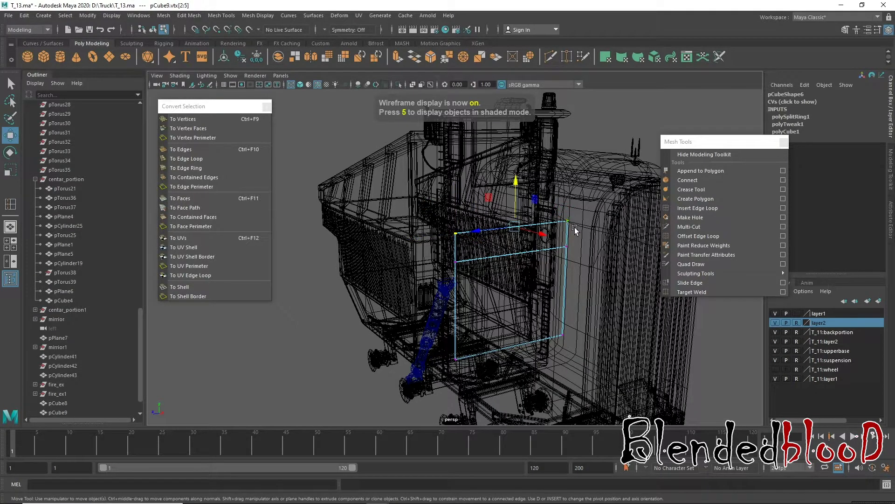
key(5)
key(r)
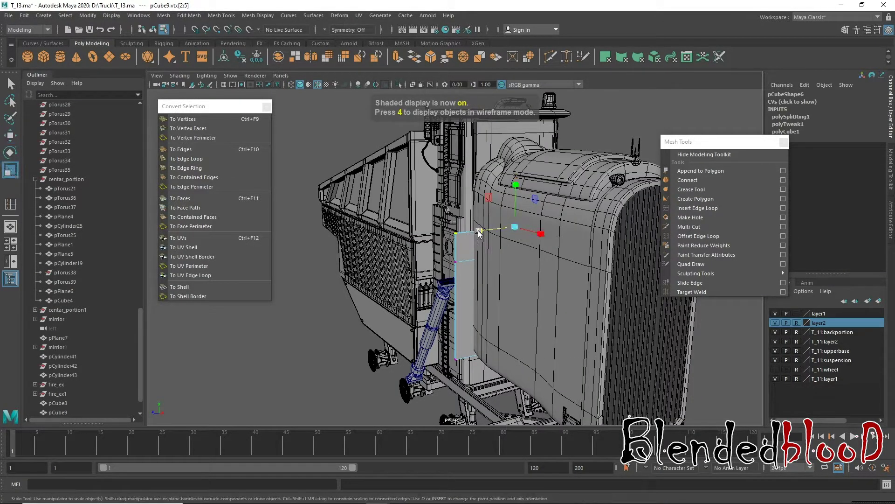
click(479, 232)
drag(491, 233, 493, 234)
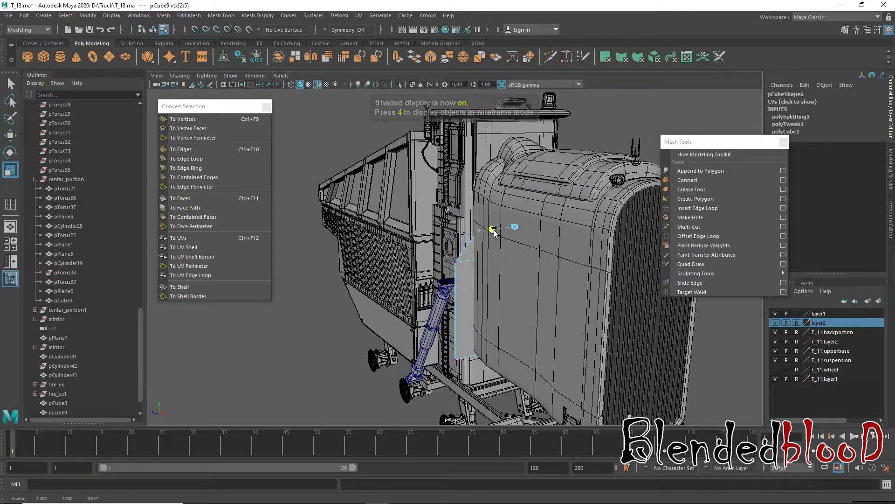
key(w)
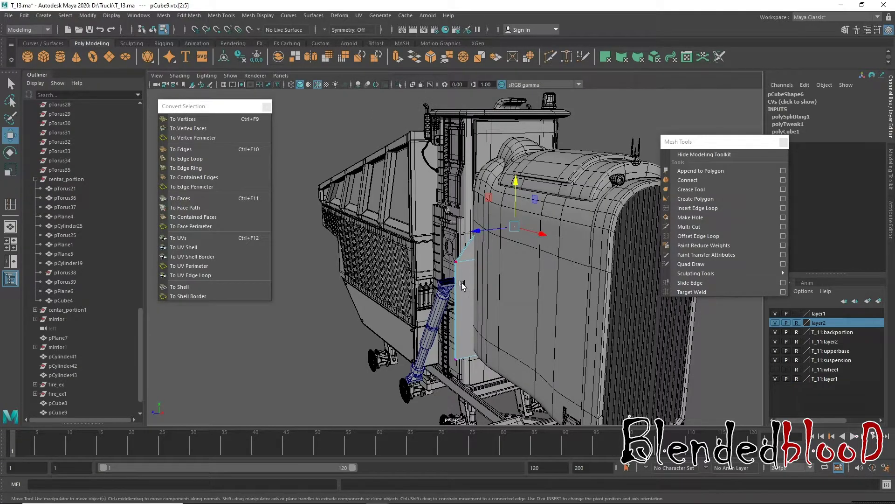
- Flatten and widen the selected top components, then show the four-view layout
mouse_move(466, 268)
alt+mouse_down()
mouse_move(569, 259)
mouse_move(416, 260)
mouse_move(667, 387)
alt+mouse_up()
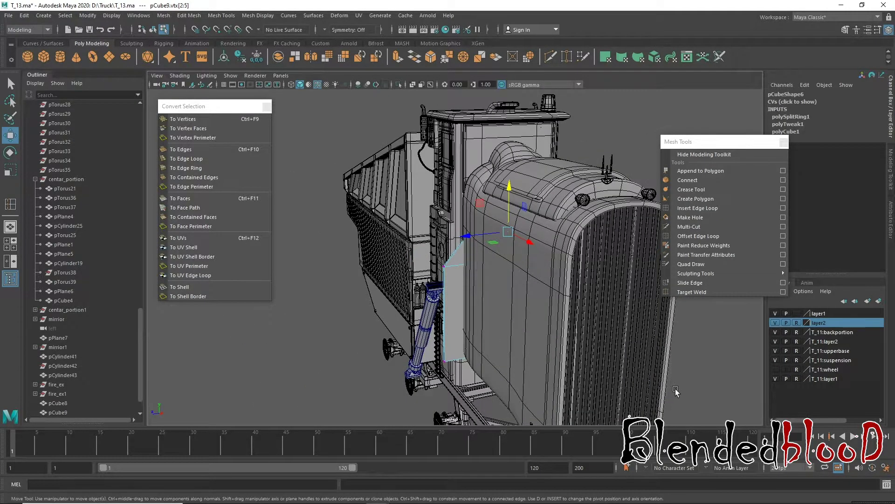
key(4)
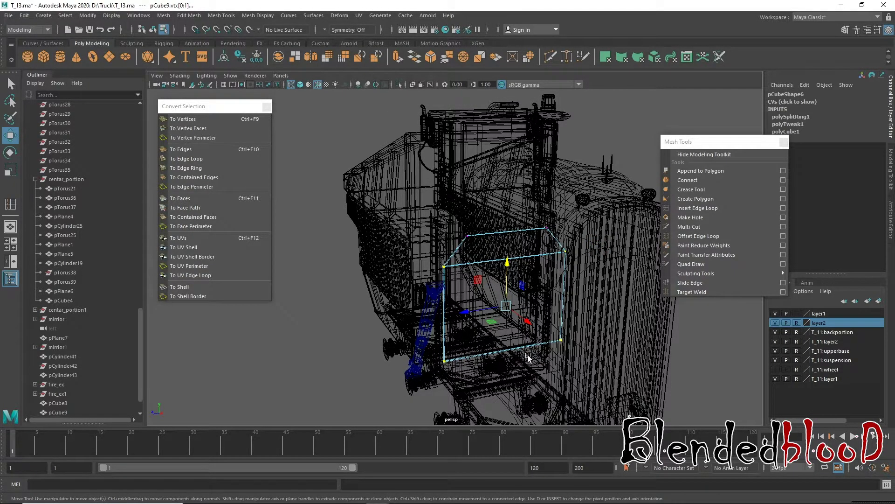
key(5)
key(r)
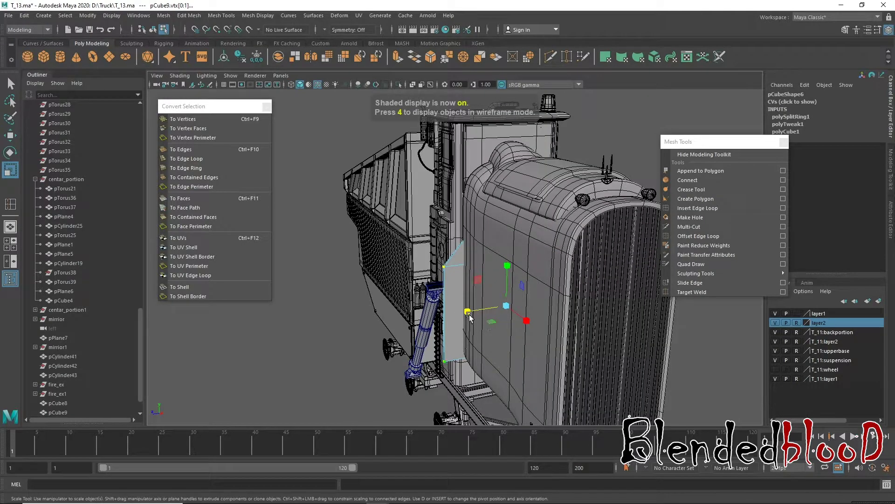
mouse_move(468, 312)
mouse_down()
mouse_move(503, 304)
mouse_move(414, 302)
mouse_up()
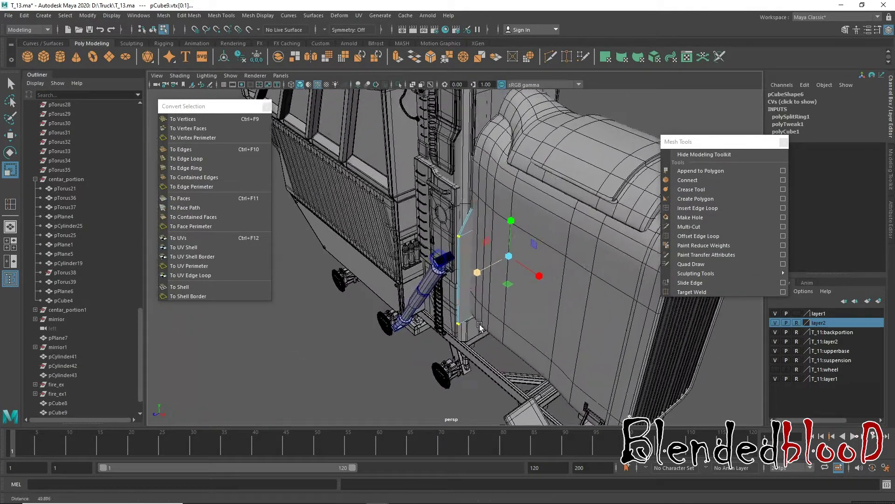
alt+right_drag(414, 302, 508, 343)
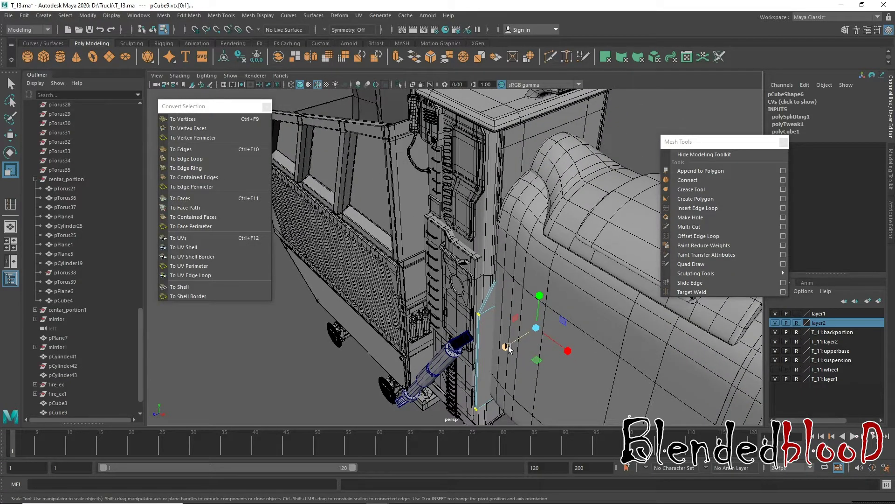
mouse_move(508, 347)
mouse_down()
mouse_move(500, 344)
mouse_move(513, 319)
mouse_move(523, 329)
mouse_up()
alt+right_drag(522, 329, 533, 337)
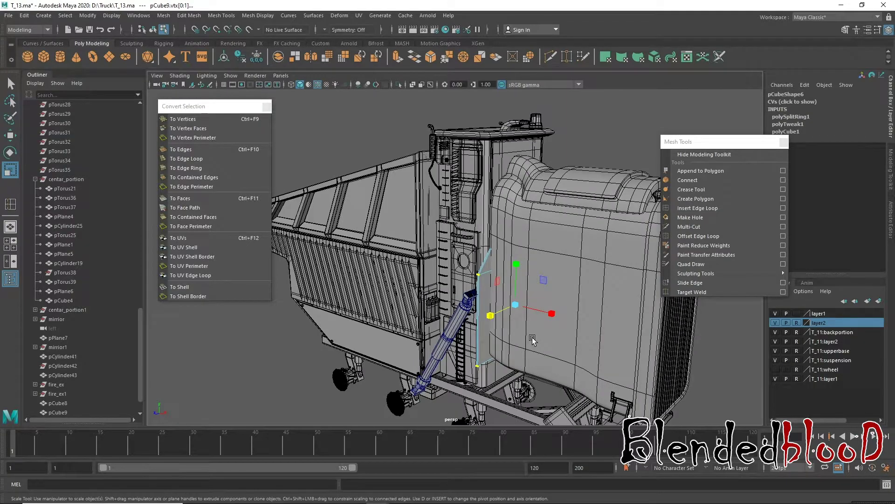
key(space)
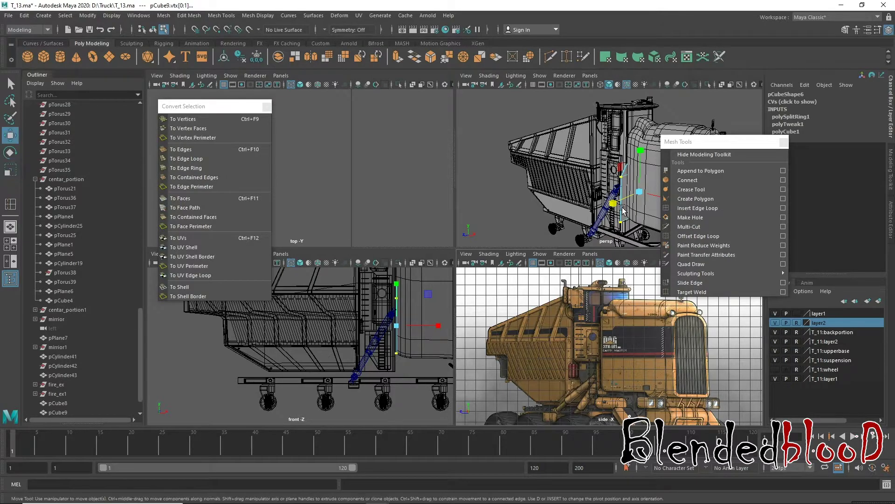
- Raise pCube9 in object mode and return to a single perspective view
key(w)
alt+drag(536, 195, 563, 169)
right_drag(562, 169, 599, 147)
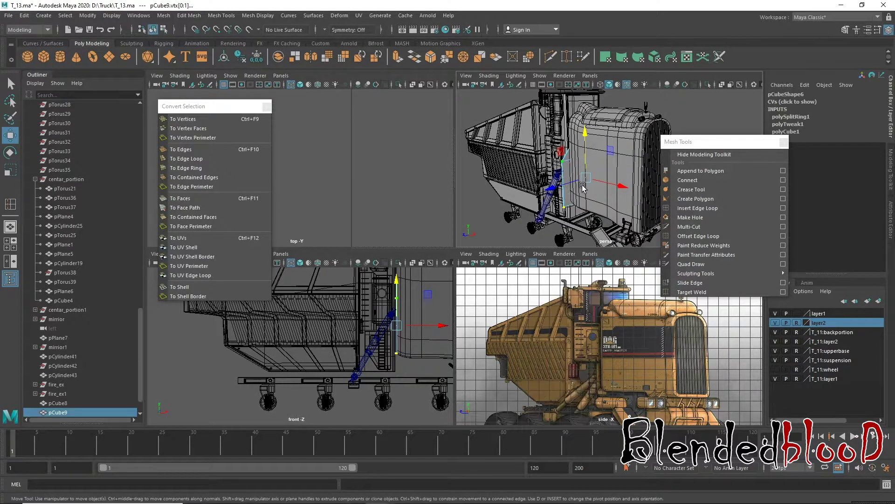
drag(585, 148, 592, 66)
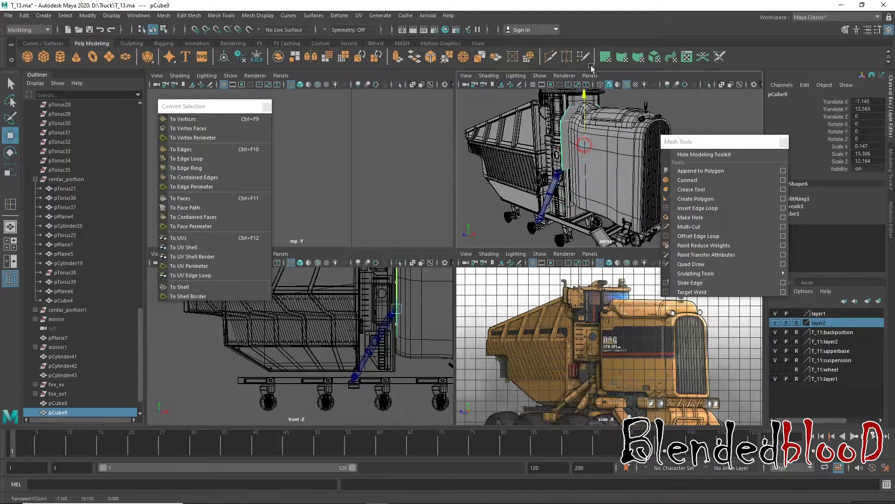
key(space)
- Deselect the block and inspect the piston and ladder up close
mouse_move(528, 211)
alt+mouse_down()
mouse_move(517, 247)
mouse_move(445, 276)
mouse_move(450, 283)
alt+mouse_up()
click(515, 300)
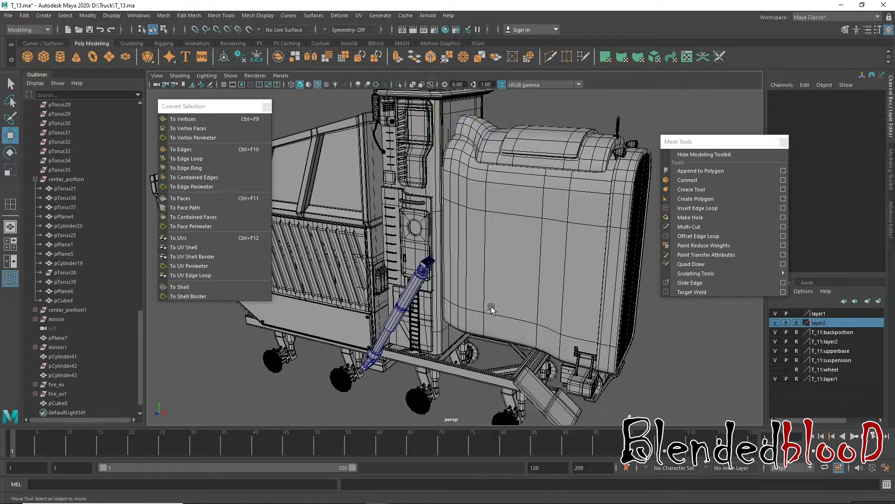
alt+right_drag(442, 290, 472, 289)
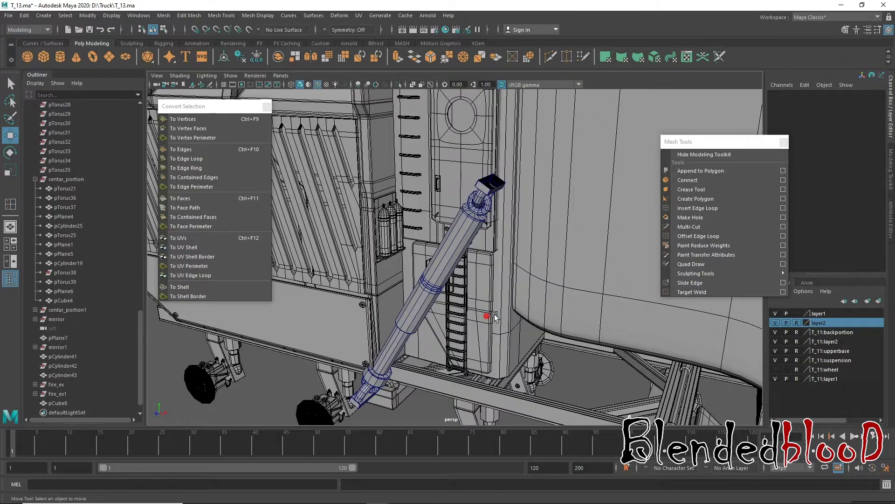
alt+drag(494, 317, 482, 315)
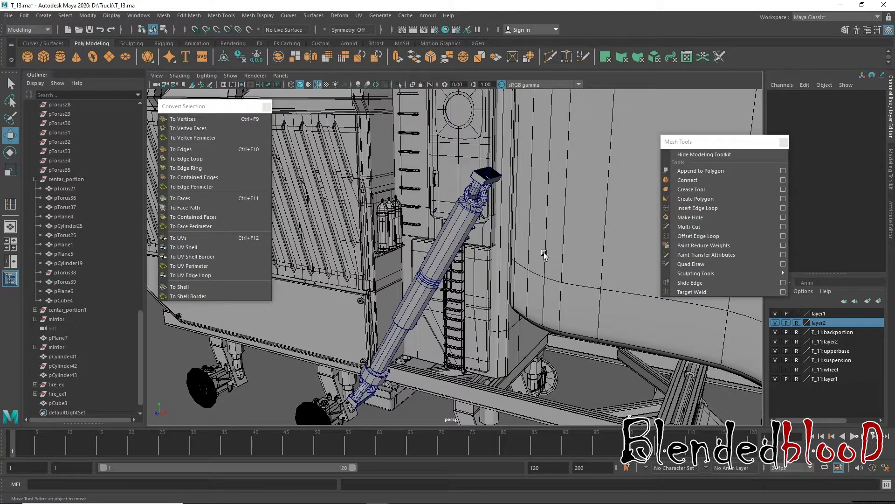
alt+middle_drag(544, 254, 539, 331)
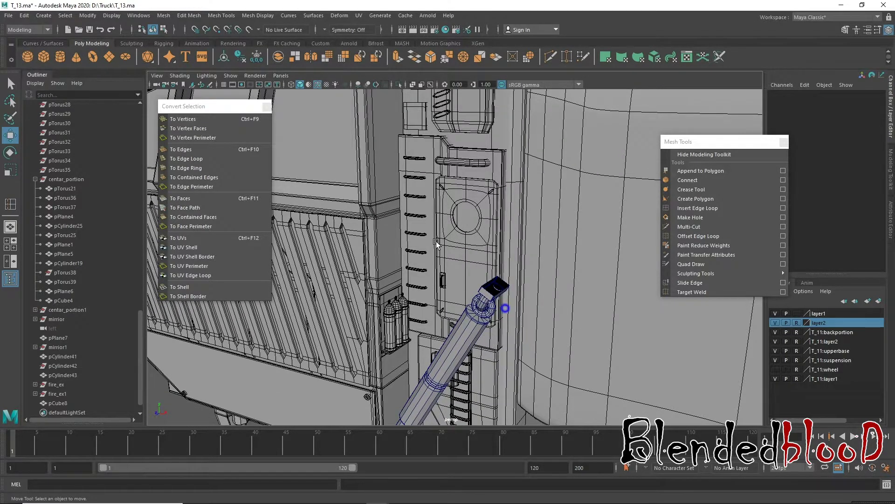
scroll(437, 243, down, 5)
- Toggle the rear tank layer's visibility, then select the tower side panel pPlane1
click(774, 337)
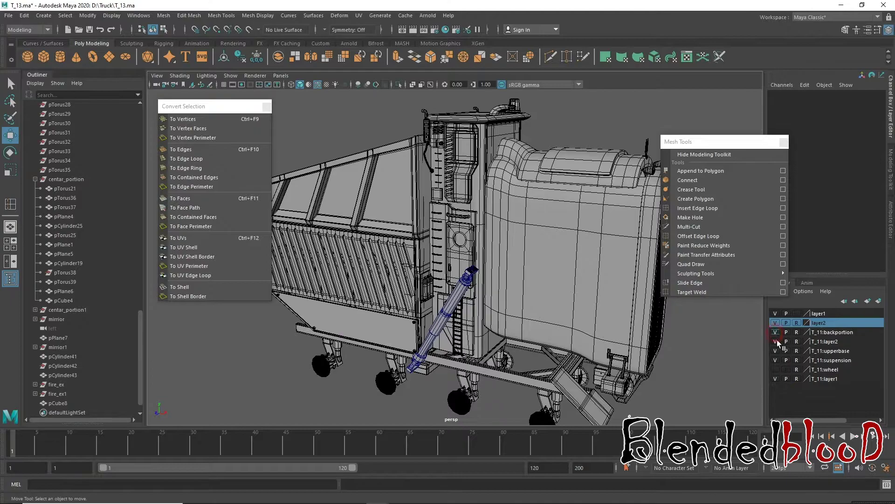
click(776, 341)
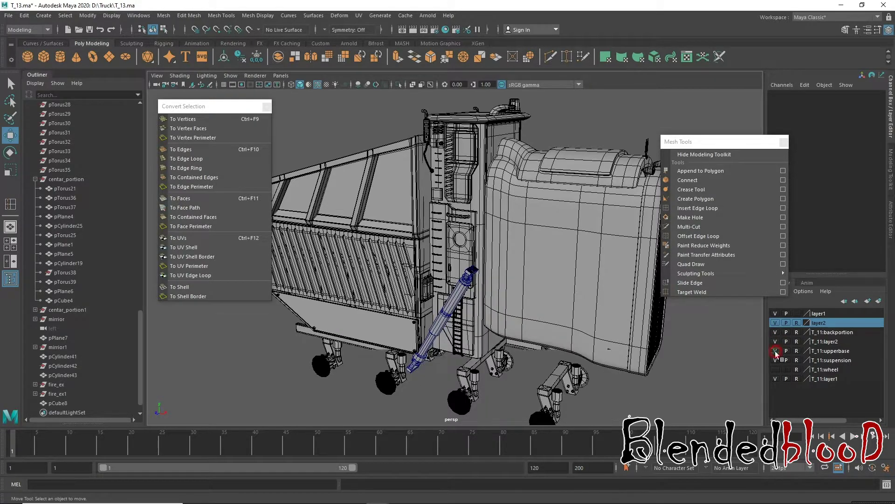
click(775, 322)
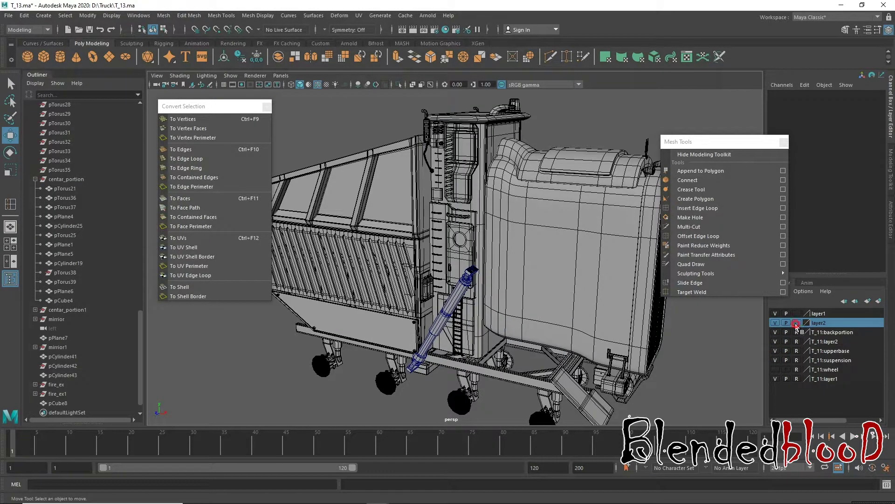
click(475, 224)
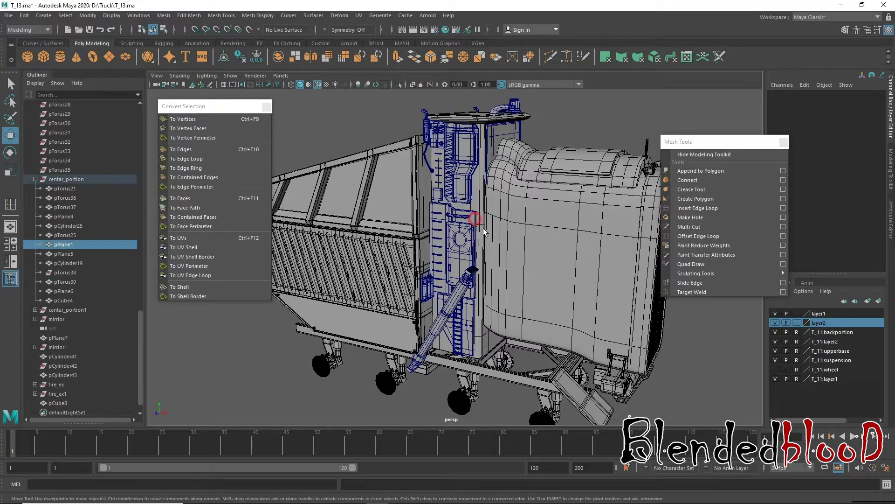
alt+drag(483, 228, 477, 266)
- Duplicate the panel, rotate it 90° in Y, and place it at -8.778, 8.6, -1.293
key(ctrl+d)
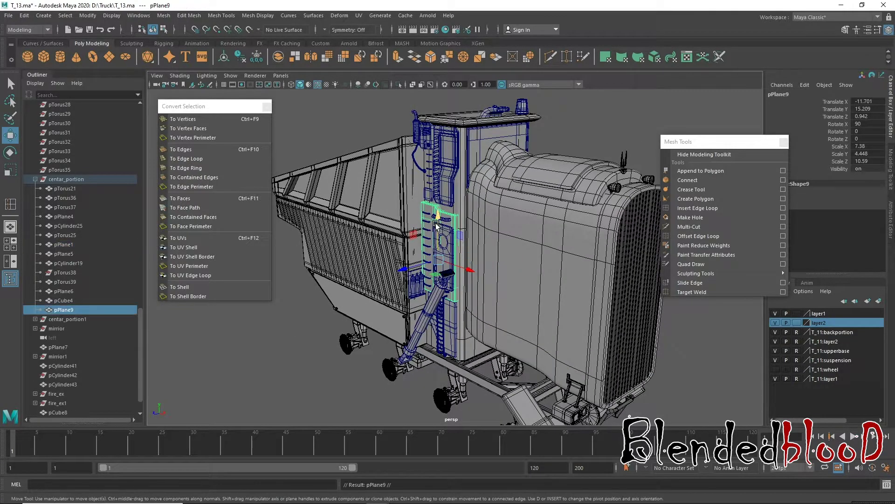
mouse_move(439, 216)
mouse_down()
mouse_move(446, 275)
mouse_move(447, 267)
mouse_move(463, 275)
mouse_up()
scroll(457, 292, up, 5)
key(e)
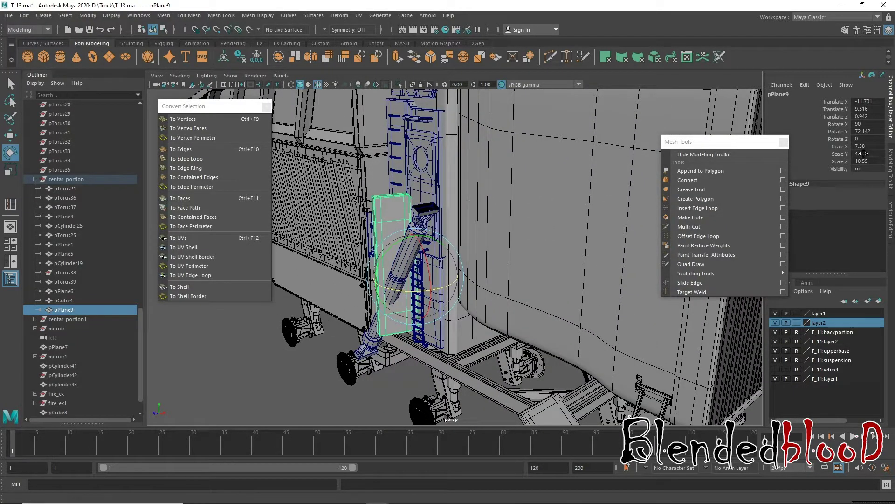
text(0)
key(Return)
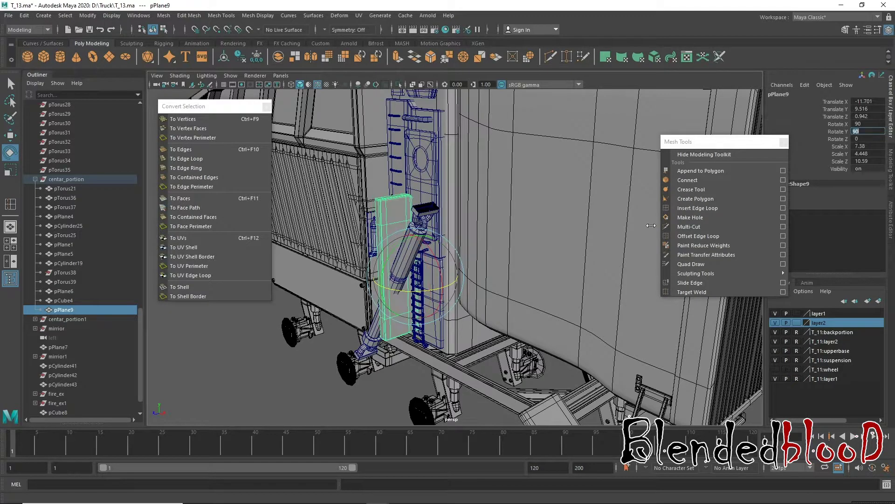
key(w)
mouse_move(434, 287)
mouse_down()
mouse_move(471, 311)
mouse_move(513, 317)
mouse_move(521, 297)
mouse_move(549, 275)
mouse_move(450, 265)
mouse_up()
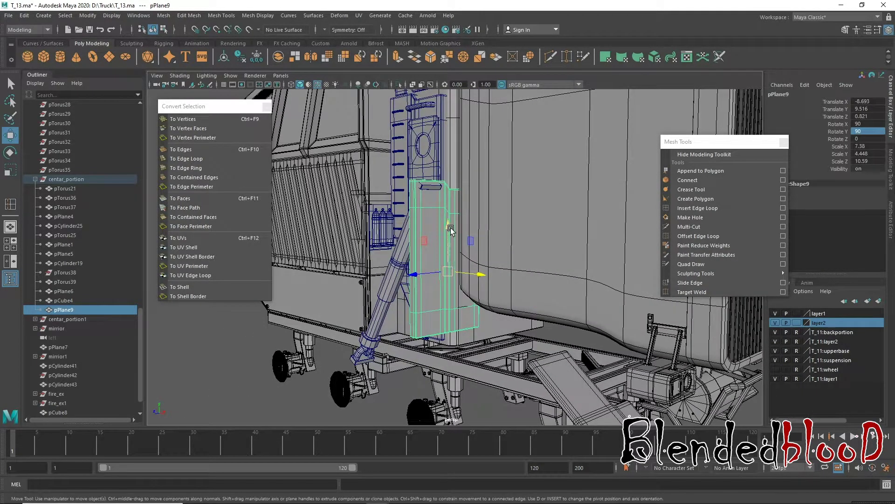
mouse_move(451, 226)
mouse_down()
mouse_move(453, 246)
mouse_move(395, 305)
mouse_move(499, 309)
mouse_move(440, 334)
mouse_up()
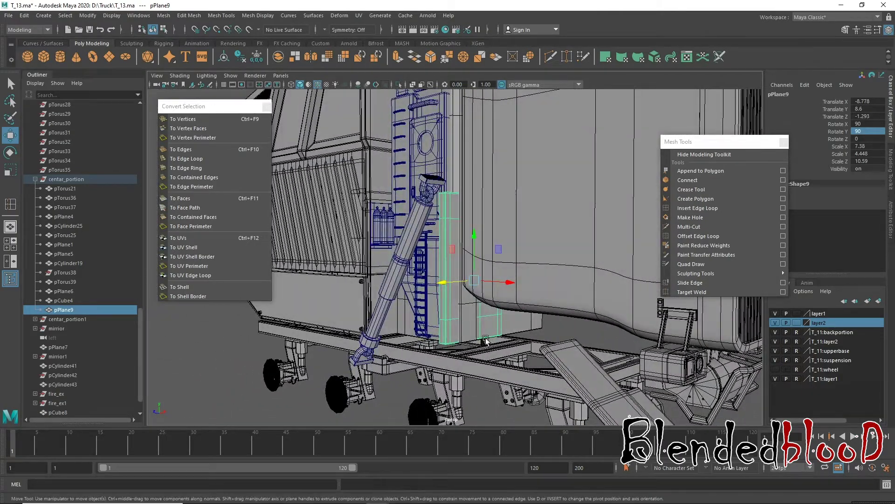
- Zoom in on the strut and slide the green pPlane9 panel right
key(space)
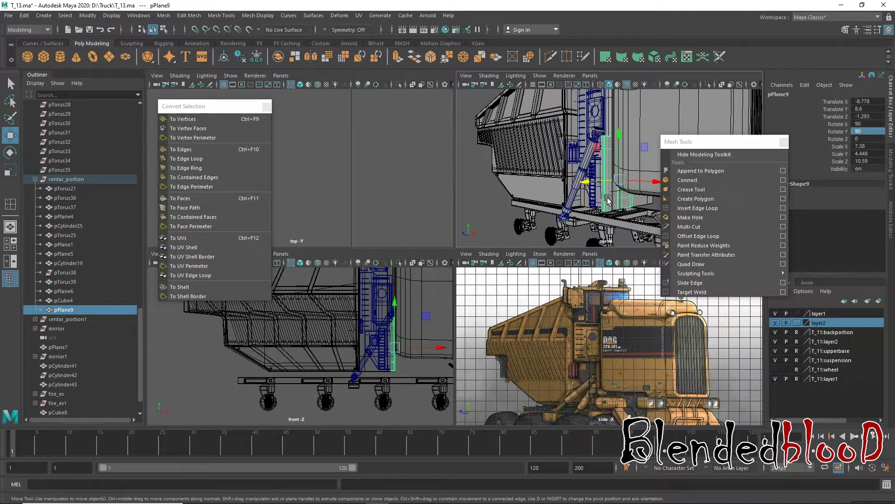
key(space)
mouse_move(414, 287)
alt+right_down()
mouse_move(487, 298)
mouse_move(440, 259)
alt+right_up()
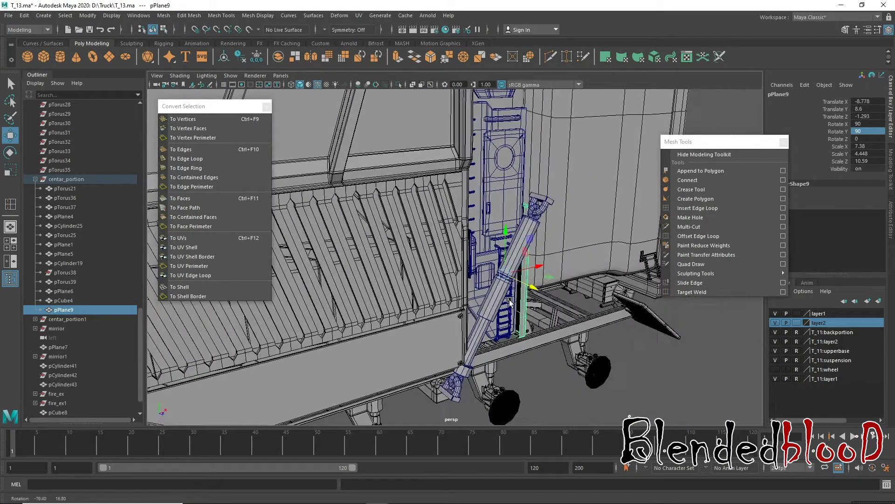
mouse_move(440, 259)
alt+mouse_down()
mouse_move(378, 223)
mouse_move(440, 265)
alt+mouse_up()
drag(419, 234, 424, 239)
key(f)
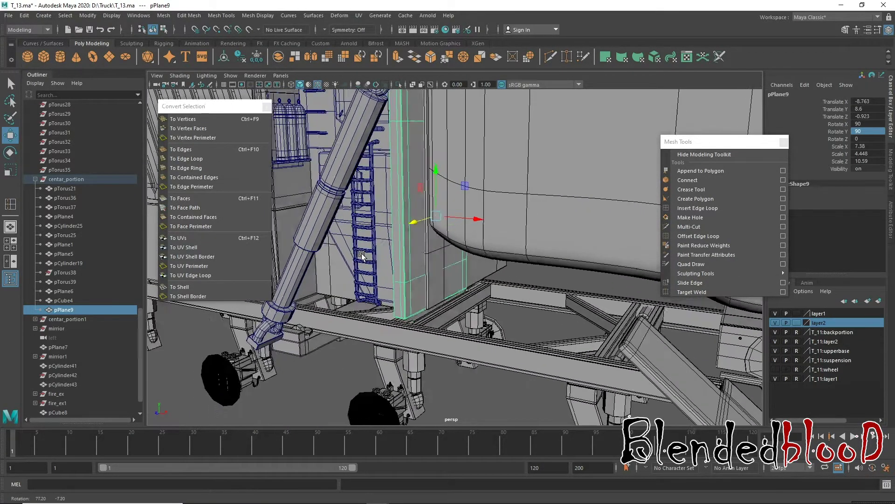
- Nudge pPlane9 away from the strut, then delete it
mouse_move(488, 234)
mouse_down()
mouse_move(478, 286)
mouse_move(499, 226)
mouse_move(468, 272)
mouse_move(472, 283)
mouse_move(448, 223)
mouse_up()
mouse_move(447, 224)
alt+right_down()
mouse_move(436, 192)
mouse_move(480, 182)
alt+right_up()
mouse_move(468, 219)
alt+mouse_down()
mouse_move(451, 242)
mouse_move(392, 218)
mouse_move(448, 233)
mouse_move(500, 295)
mouse_move(428, 198)
mouse_move(440, 332)
mouse_move(483, 298)
mouse_move(484, 244)
alt+mouse_up()
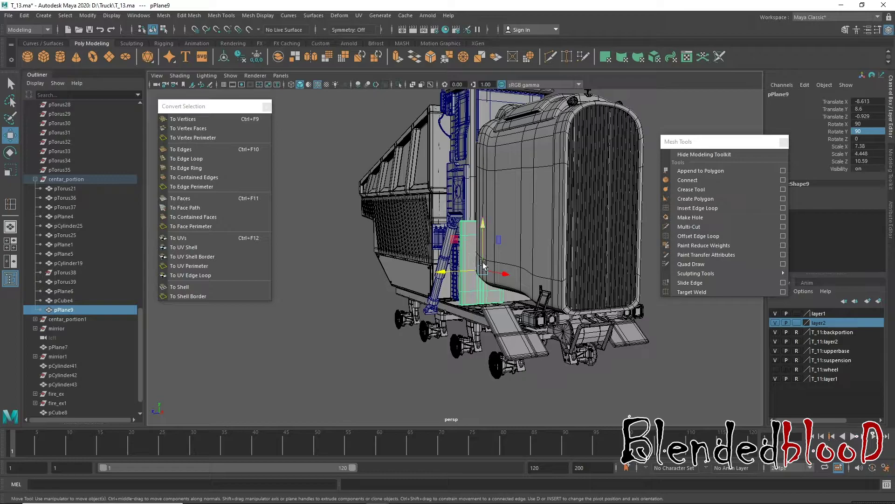
drag(440, 271, 379, 279)
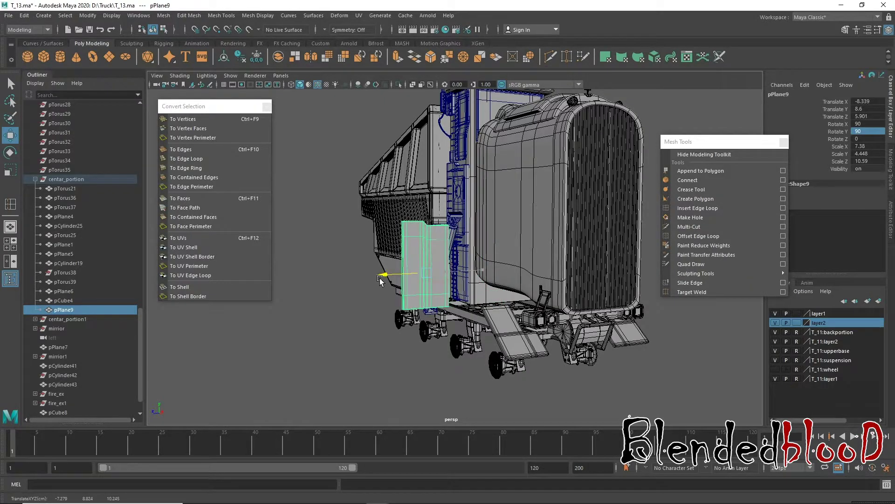
key(Delete)
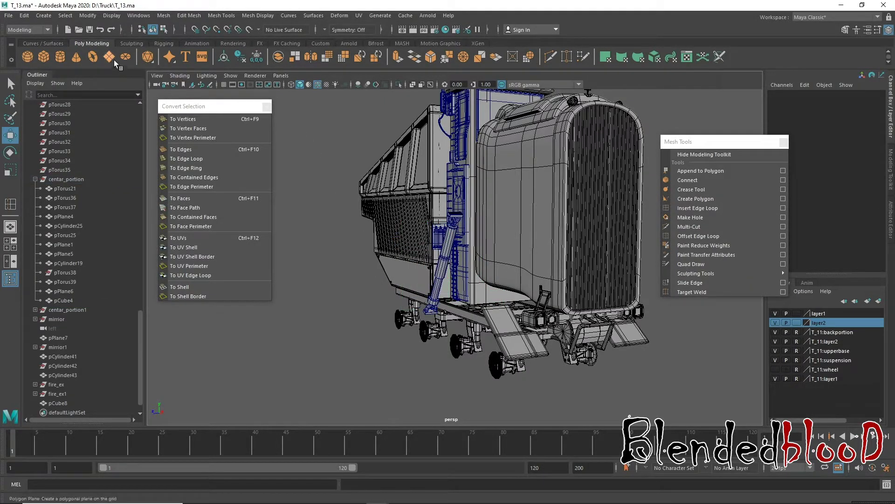
- Create a polygon plane, rotate it 90° in Z, and lift it toward the bed
click(113, 57)
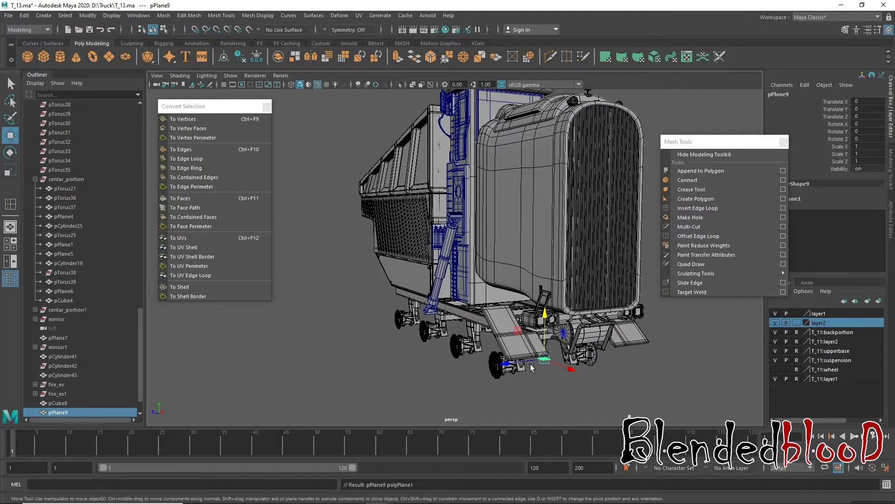
key(e)
drag(566, 360, 817, 172)
text(90)
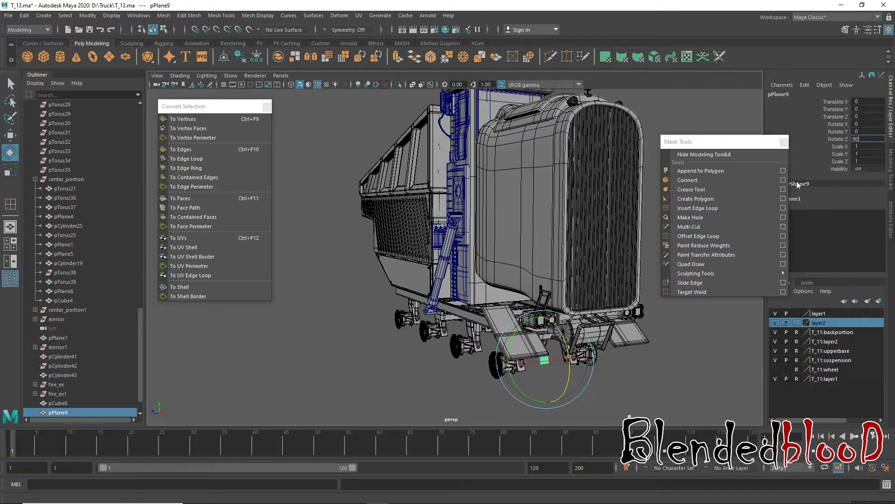
key(Return)
key(w)
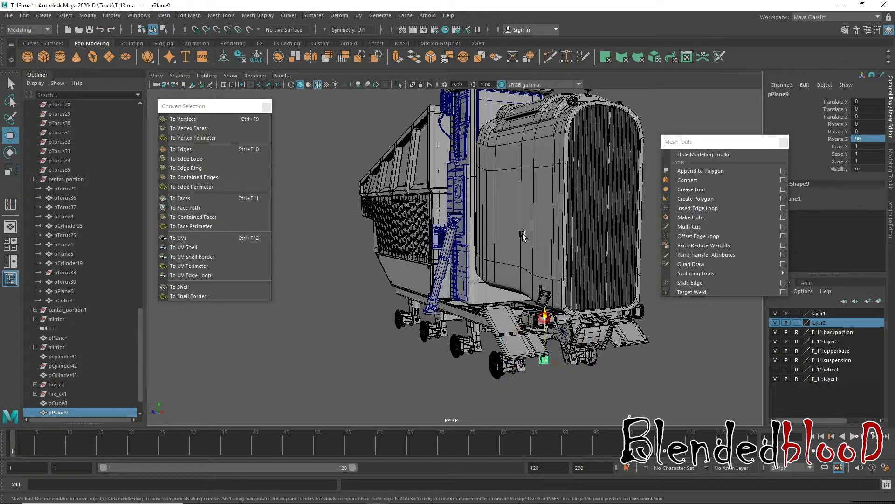
middle_drag(522, 235, 422, 256)
key(f)
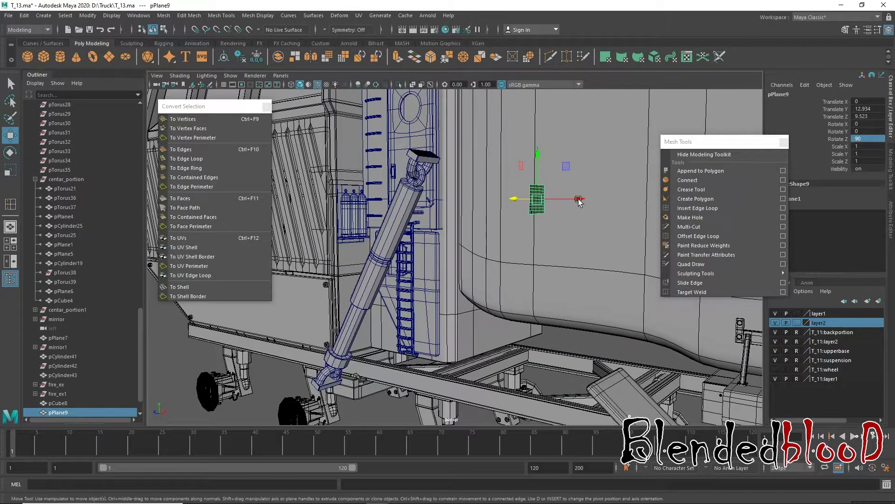
- Move the plane beside the tank and reduce both subdivisions from 10 to 1
mouse_move(578, 202)
mouse_down()
mouse_move(485, 202)
mouse_move(505, 255)
mouse_move(602, 271)
mouse_move(485, 243)
mouse_up()
alt+right_drag(485, 243, 453, 224)
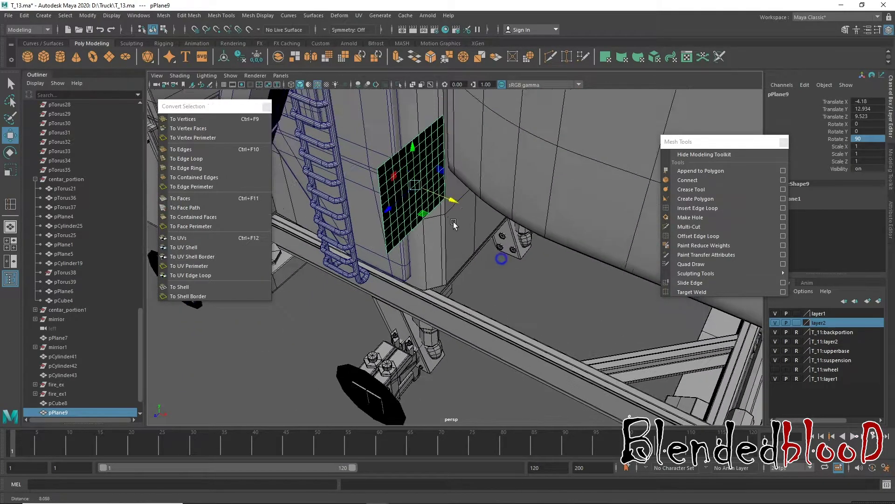
alt+drag(454, 224, 496, 236)
alt+right_drag(550, 269, 760, 169)
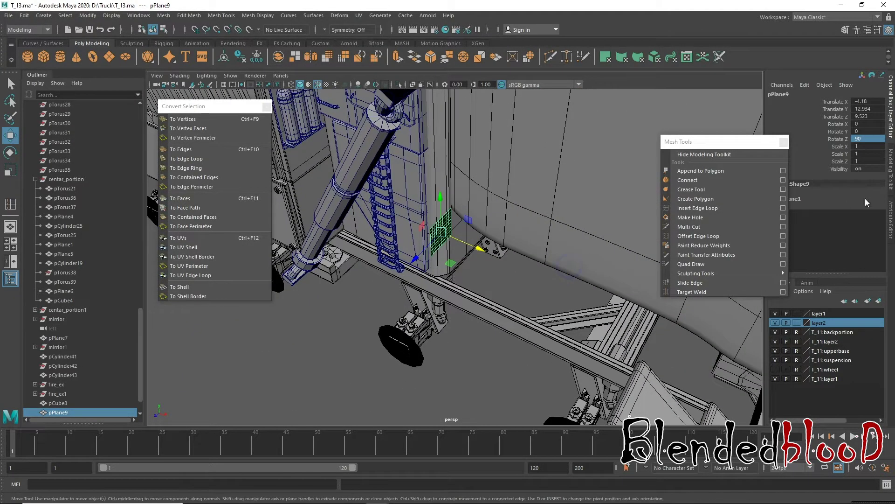
drag(679, 142, 611, 137)
click(783, 198)
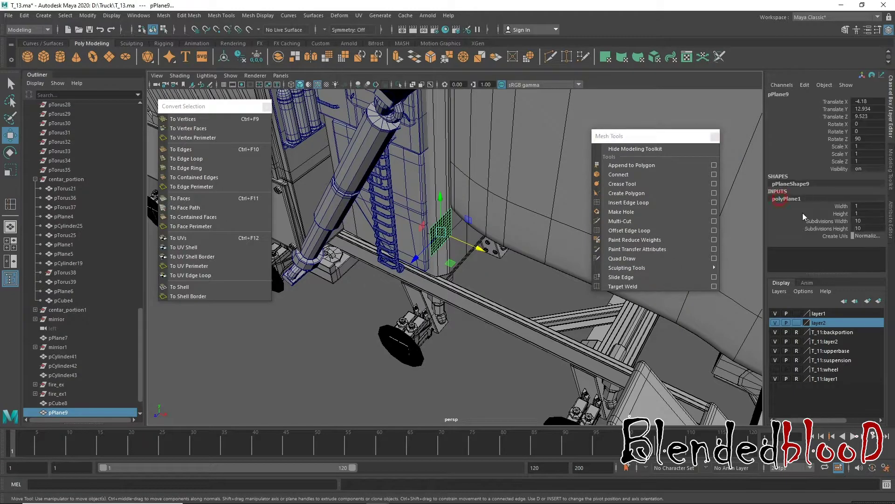
drag(823, 220, 823, 228)
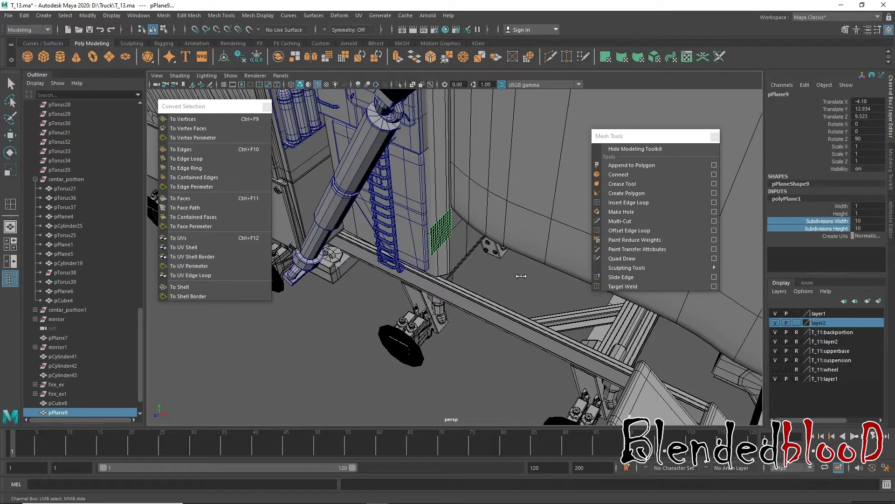
middle_drag(521, 276, 452, 275)
- Slide the plane along X toward the tank and lower it along Y
key(w)
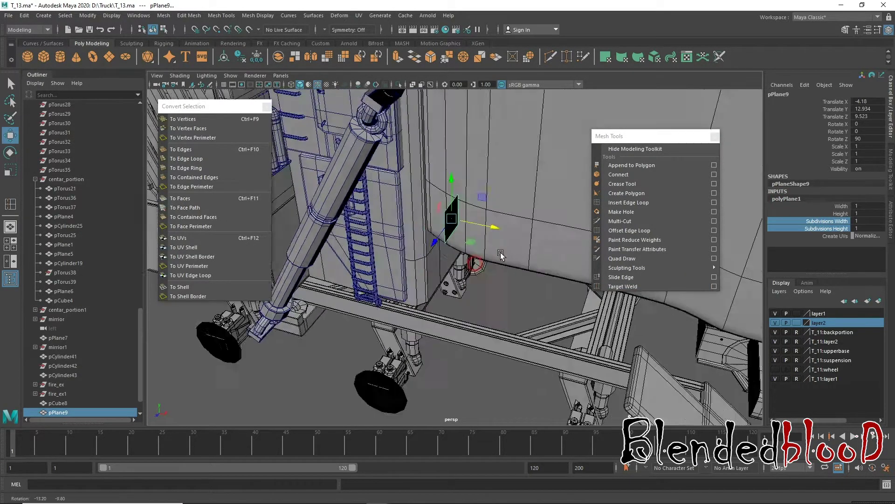
mouse_move(517, 231)
alt+mouse_down()
mouse_move(466, 210)
mouse_move(404, 212)
mouse_move(422, 214)
mouse_move(386, 179)
mouse_move(493, 196)
mouse_move(471, 199)
alt+mouse_up()
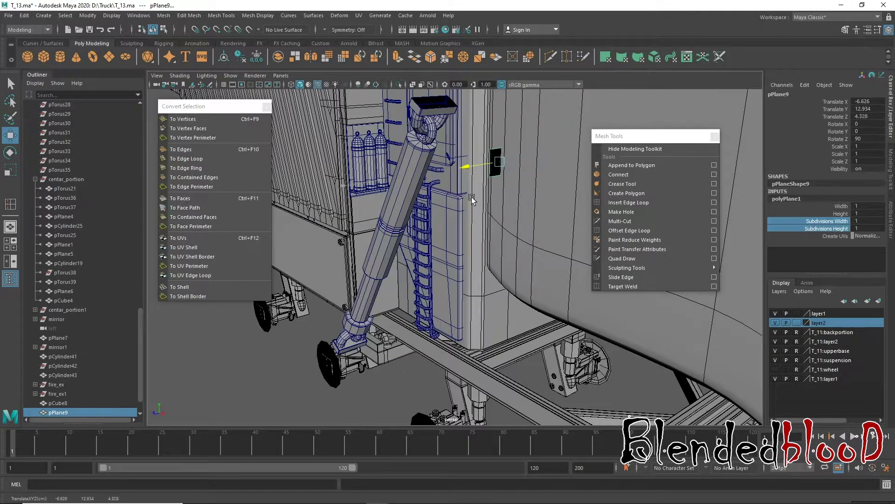
drag(491, 168, 485, 166)
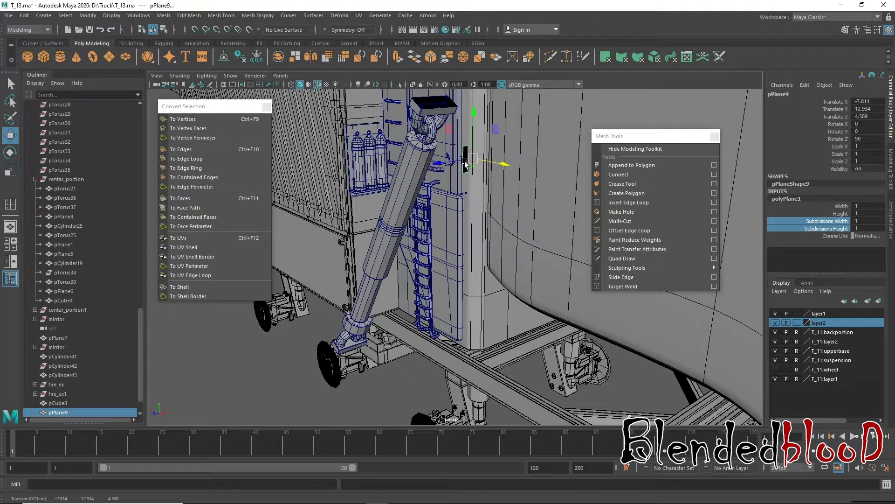
drag(471, 118, 479, 169)
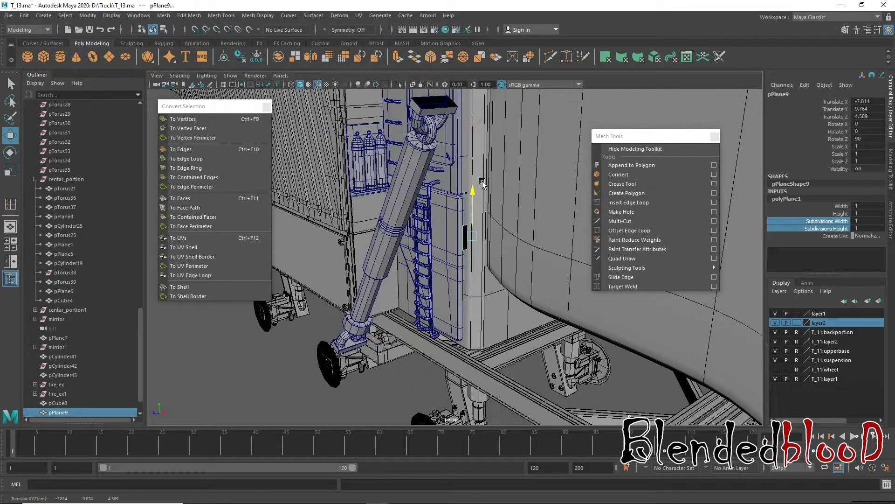
mouse_move(507, 210)
alt+mouse_down()
mouse_move(478, 226)
mouse_move(411, 209)
alt+mouse_up()
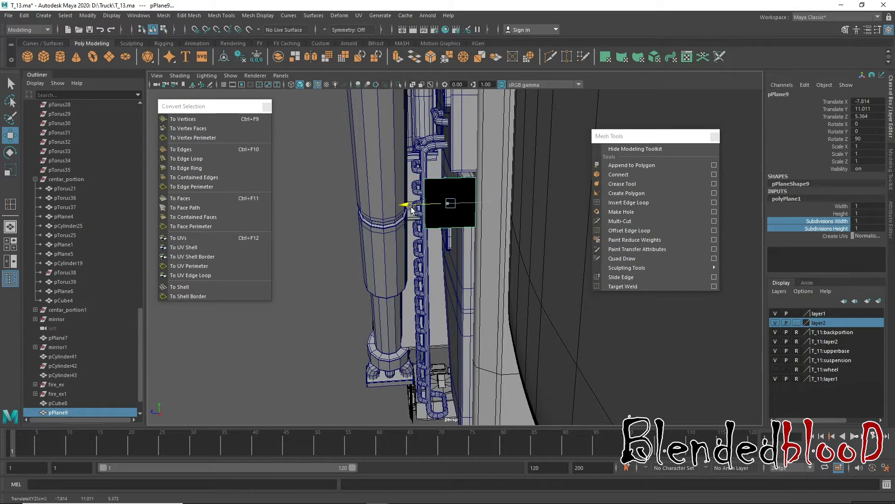
- Set the plane's Z rotation to -90 and check its placement against the tank
key(e)
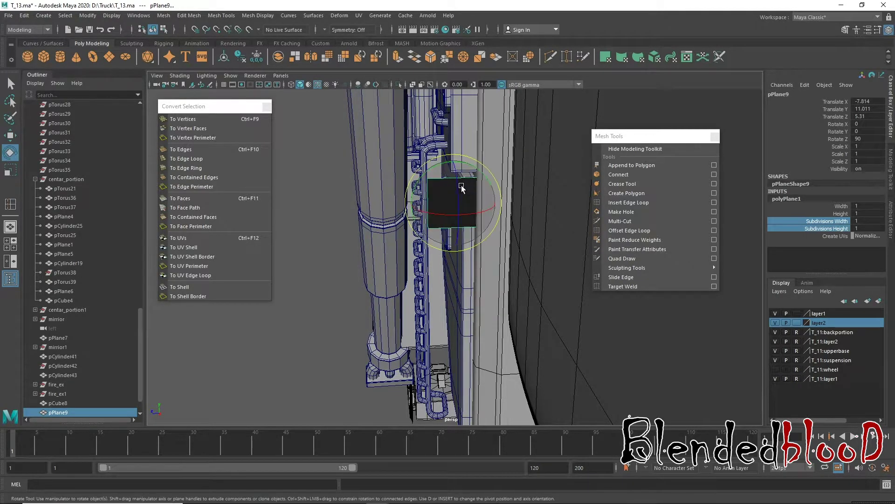
drag(452, 186, 467, 267)
drag(459, 199, 462, 215)
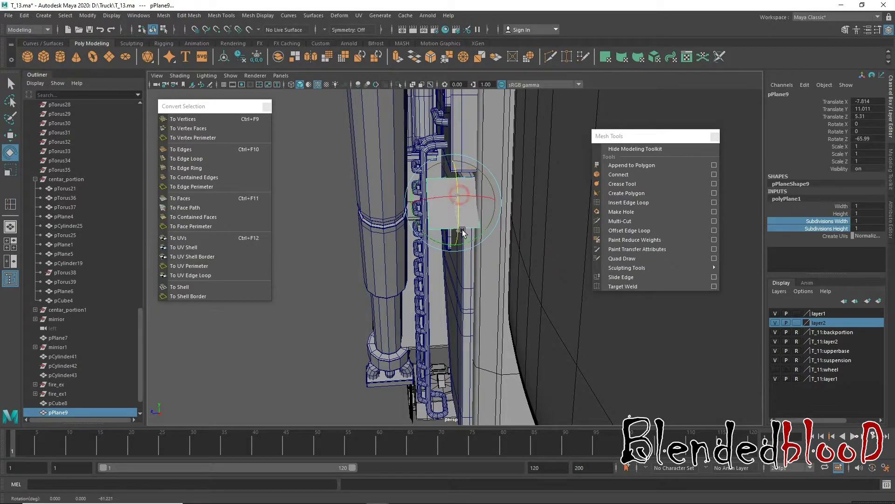
click(862, 139)
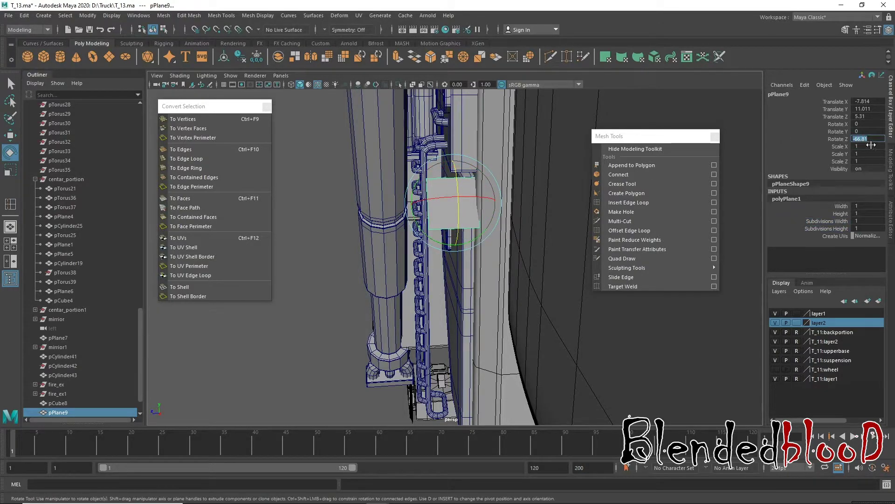
text(-90)
key(Return)
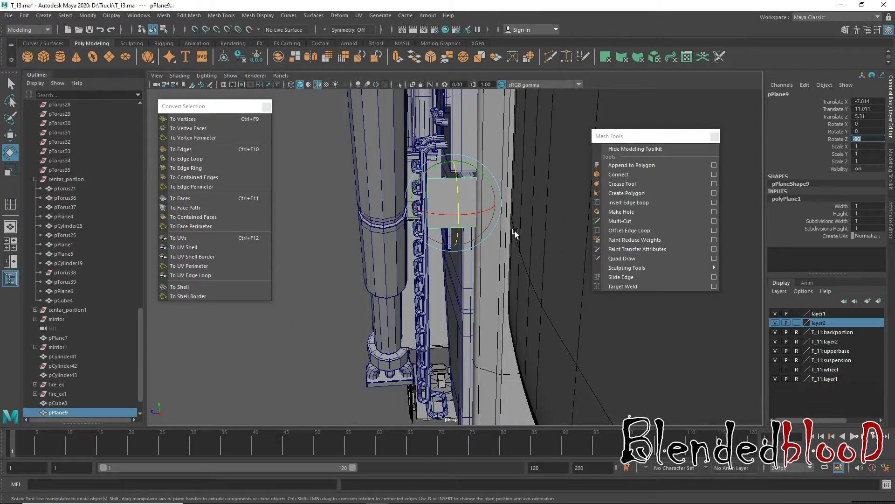
key(w)
mouse_move(516, 233)
alt+mouse_down()
mouse_move(525, 233)
mouse_move(503, 226)
mouse_move(470, 236)
mouse_move(473, 186)
mouse_move(452, 181)
alt+mouse_up()
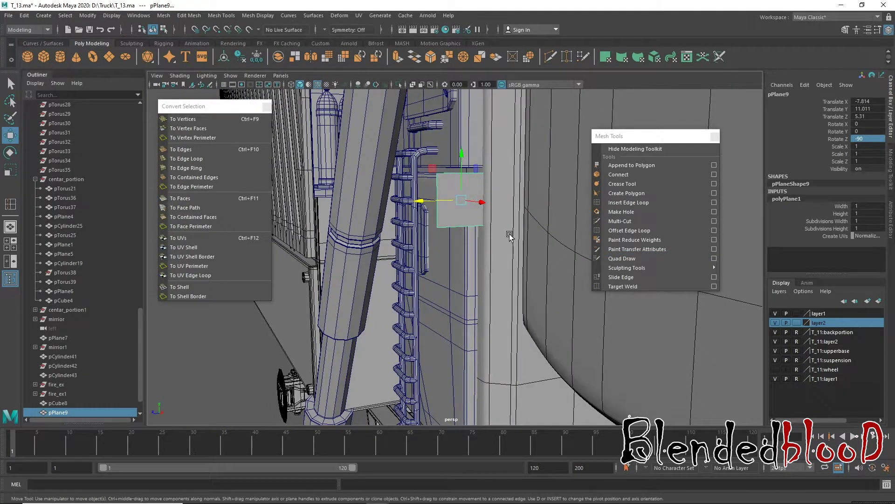
mouse_move(509, 236)
alt+mouse_down()
mouse_move(466, 249)
mouse_move(473, 260)
alt+mouse_up()
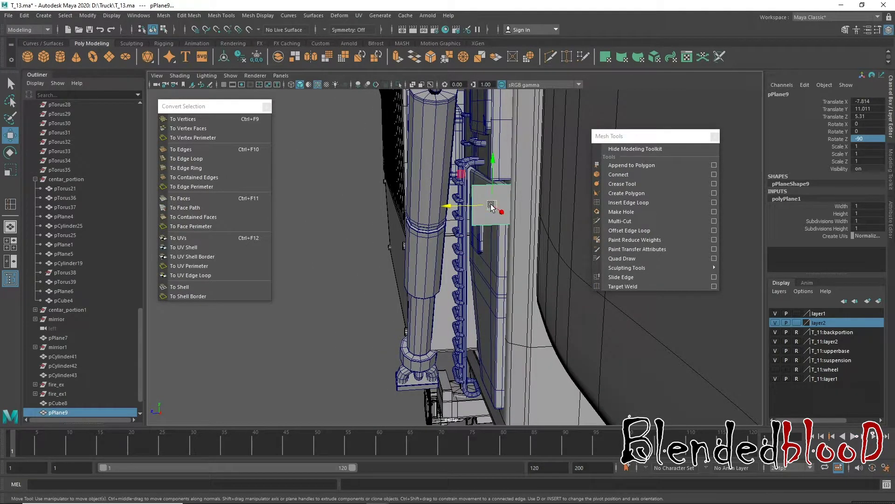
- Stretch the plane to Scale X 2.356 and lower it to Translate Y 10.206
key(r)
drag(489, 250, 495, 299)
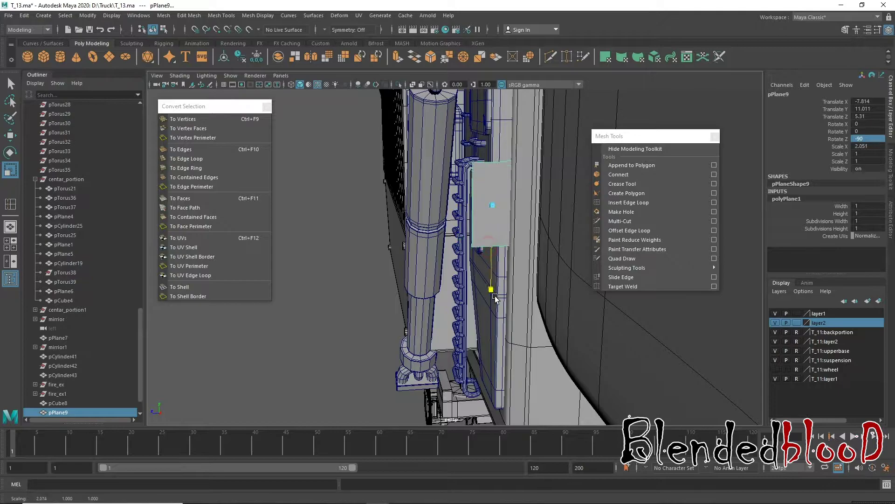
key(w)
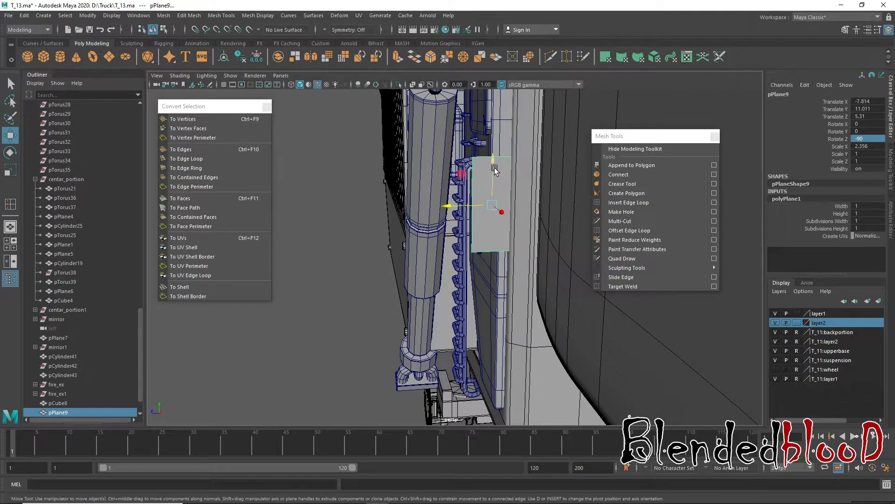
drag(495, 170, 494, 197)
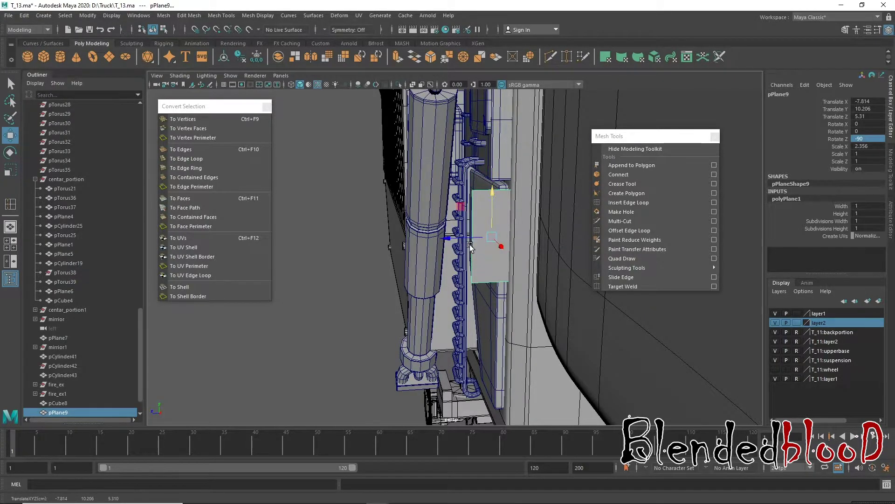
alt+drag(470, 247, 382, 243)
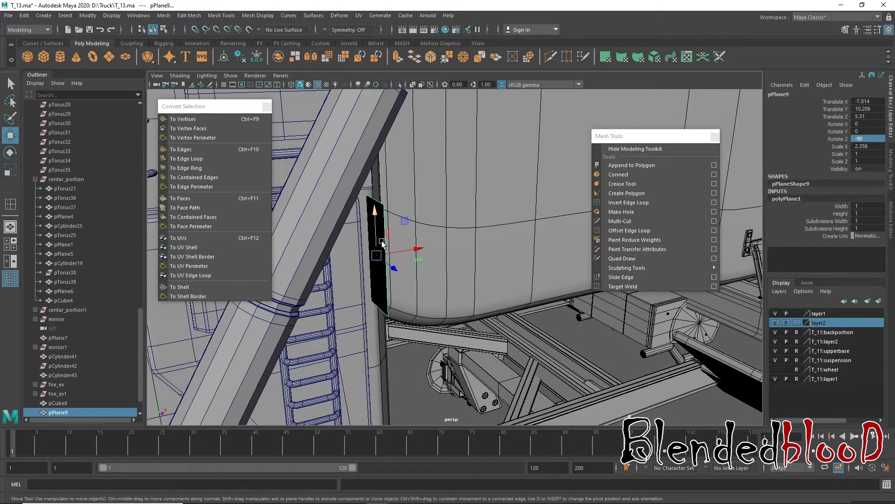
right_click(381, 243)
- Extrude pPlane9's single face to thicken the plate into an upright block
click(378, 255)
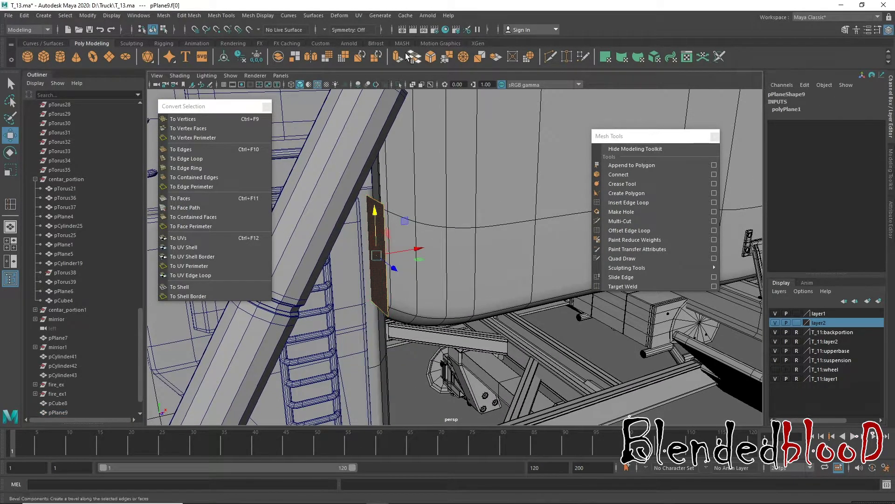
key(ctrl+e)
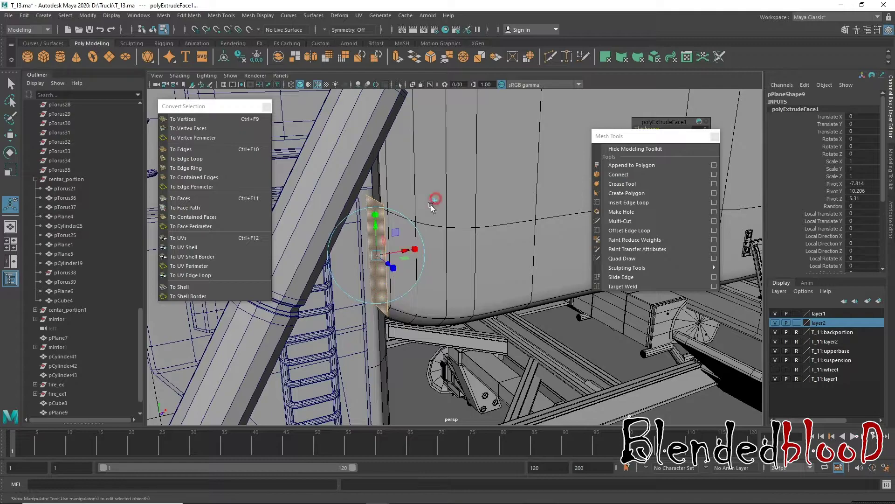
drag(419, 253, 430, 254)
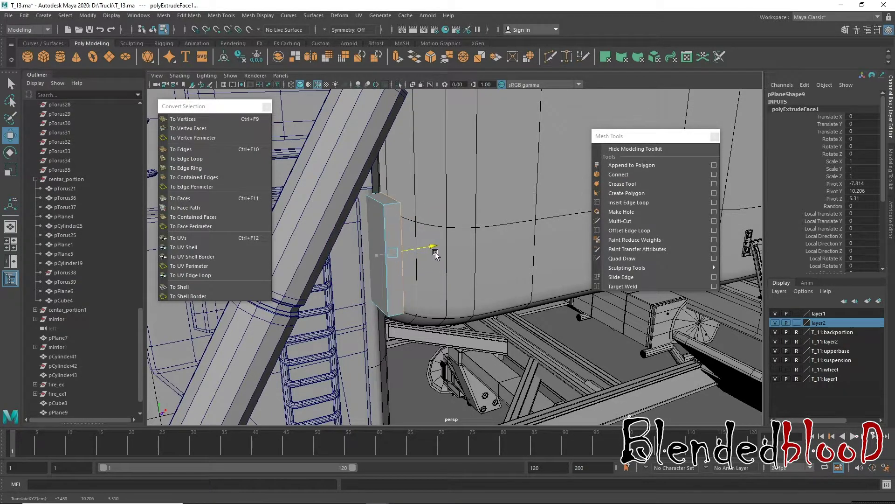
drag(430, 254, 442, 255)
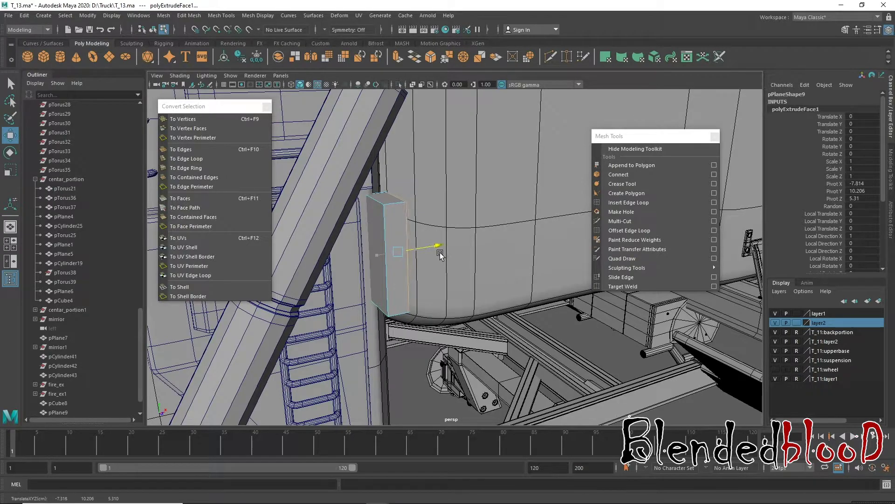
right_drag(401, 210, 440, 188)
mouse_move(399, 293)
alt+mouse_down()
mouse_move(432, 292)
mouse_move(385, 287)
alt+mouse_up()
scroll(385, 287, up, 3)
- Insert the first set of edge loops across the block near its top and bottom
click(628, 203)
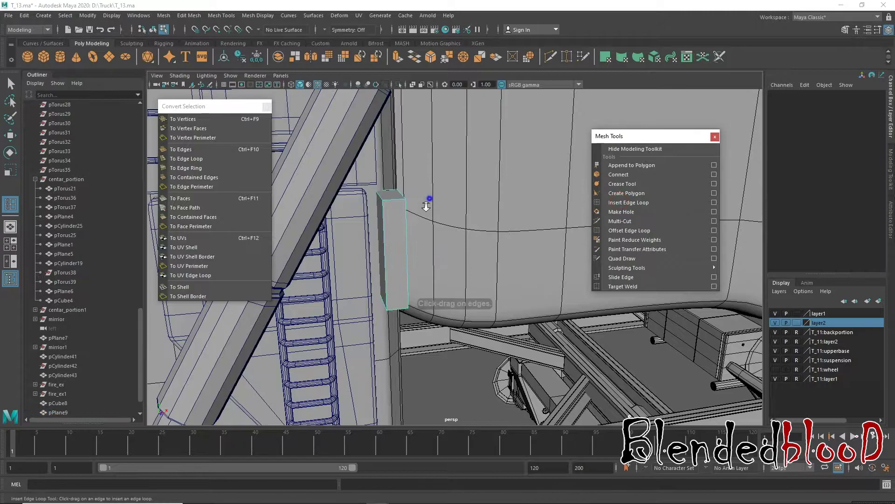
alt+drag(426, 206, 379, 227)
click(362, 188)
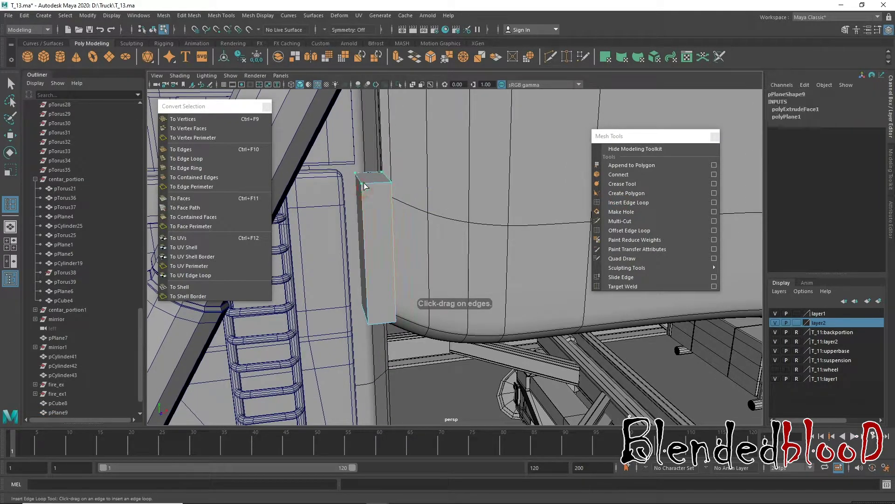
click(365, 189)
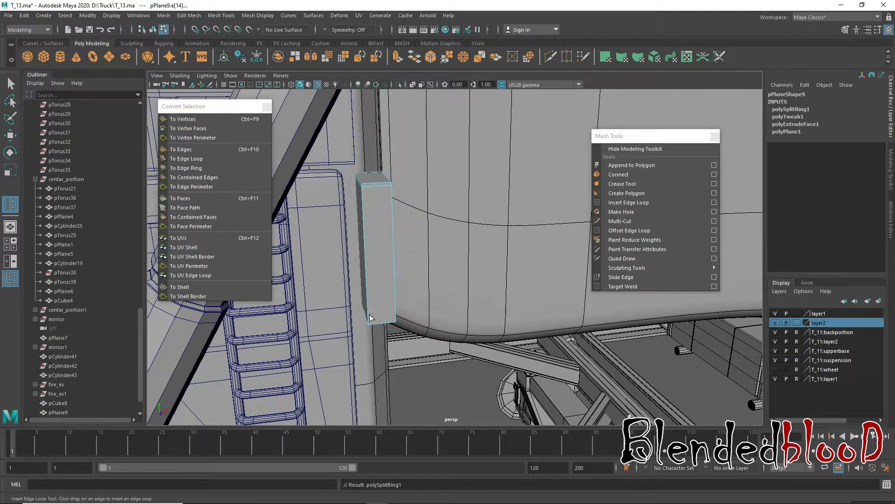
drag(368, 325, 375, 325)
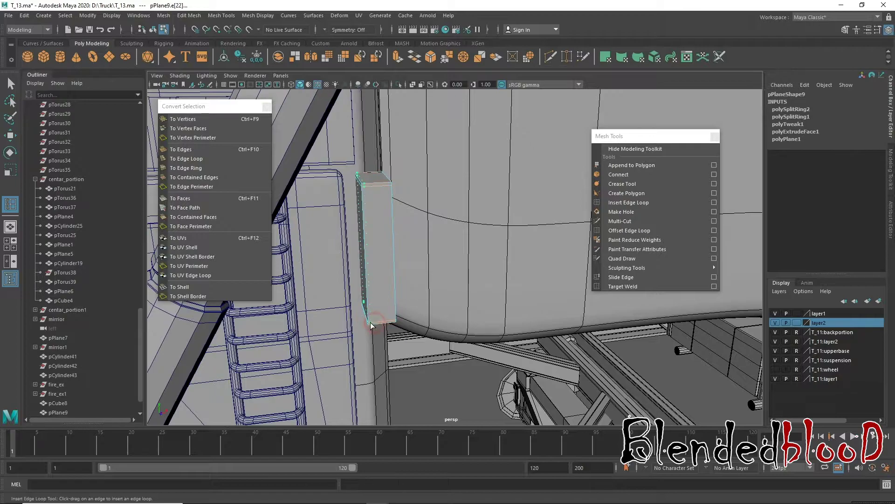
click(381, 321)
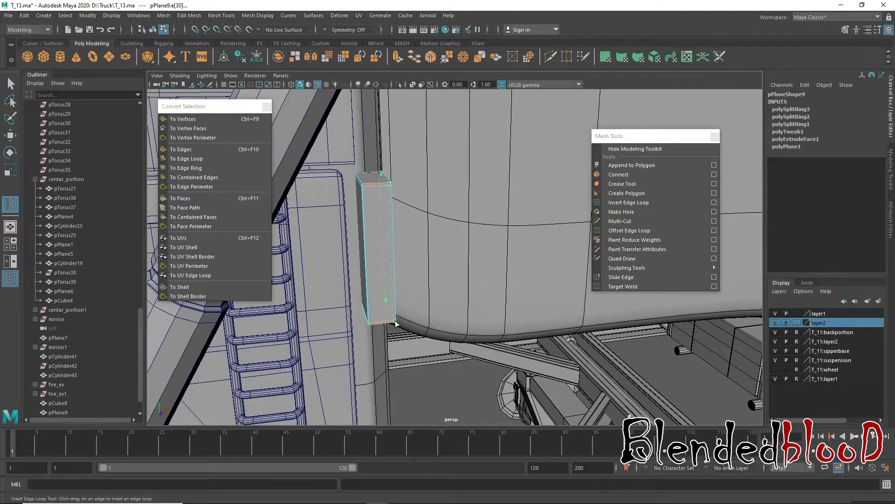
click(395, 323)
alt+drag(406, 215, 415, 183)
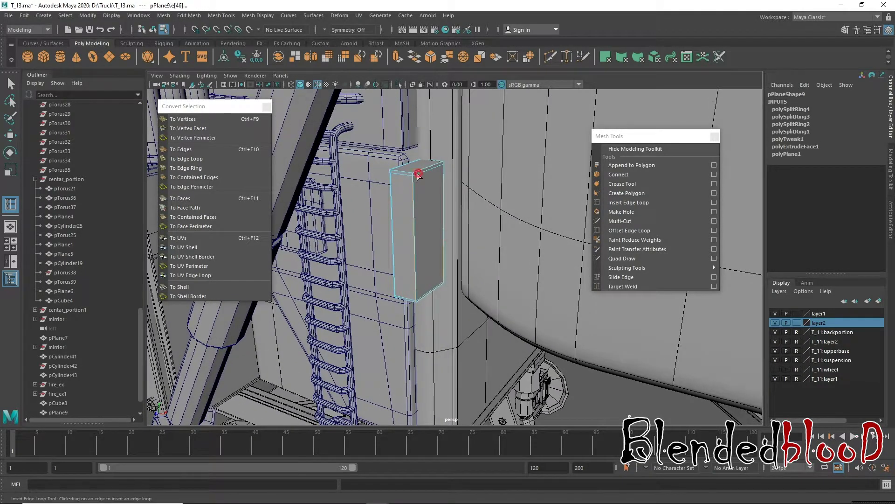
click(415, 177)
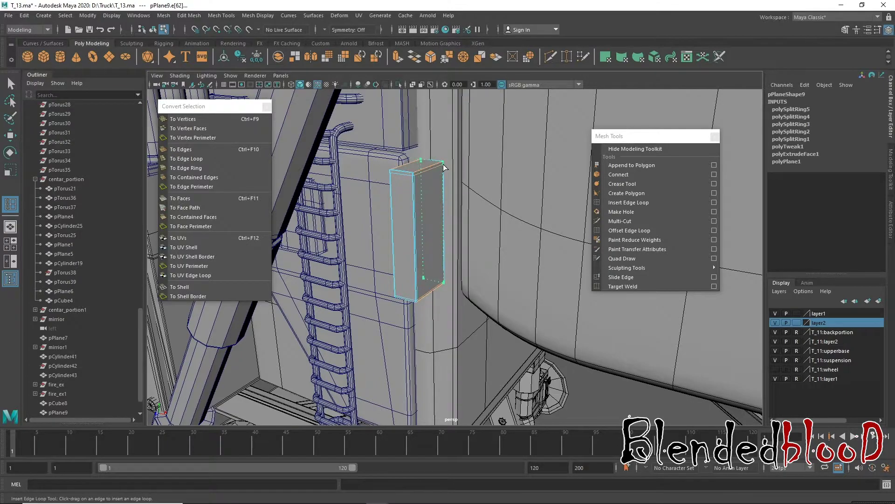
click(444, 167)
key(w)
right_drag(424, 187, 451, 161)
- Add further vertical and horizontal edge loops to the block, bringing the total to eleven
click(597, 404)
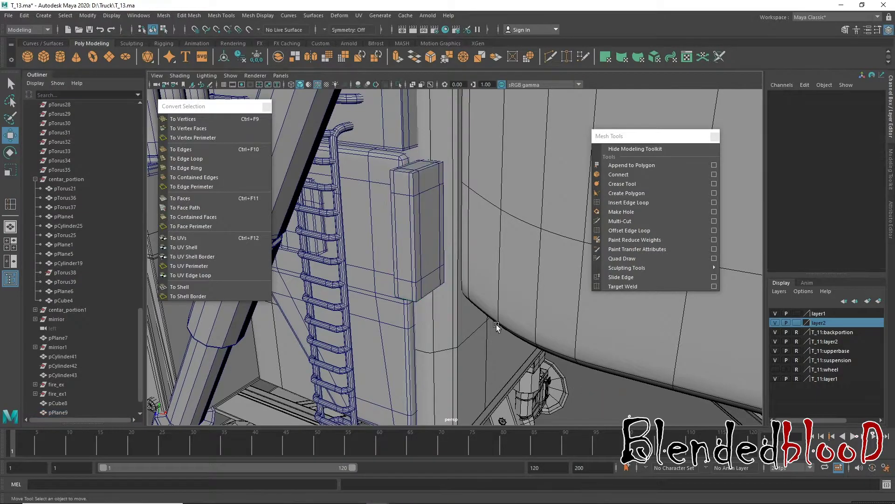
click(426, 252)
key(1)
click(614, 203)
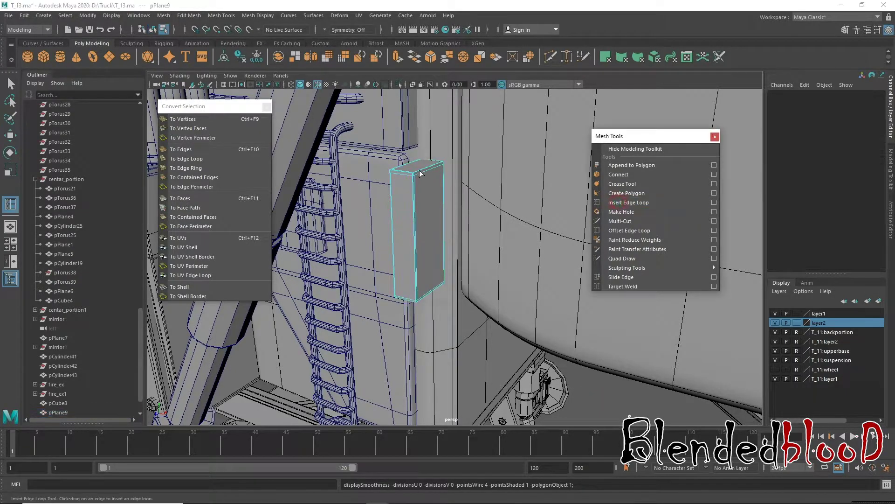
click(401, 177)
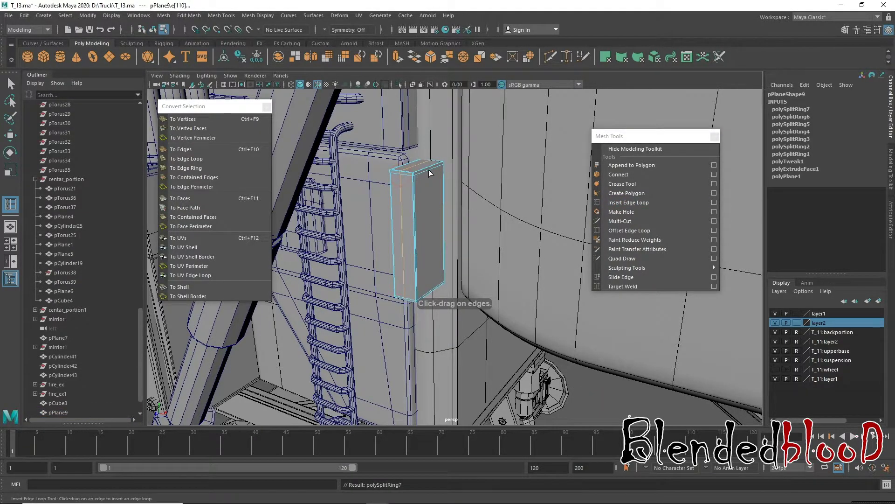
click(429, 170)
click(429, 172)
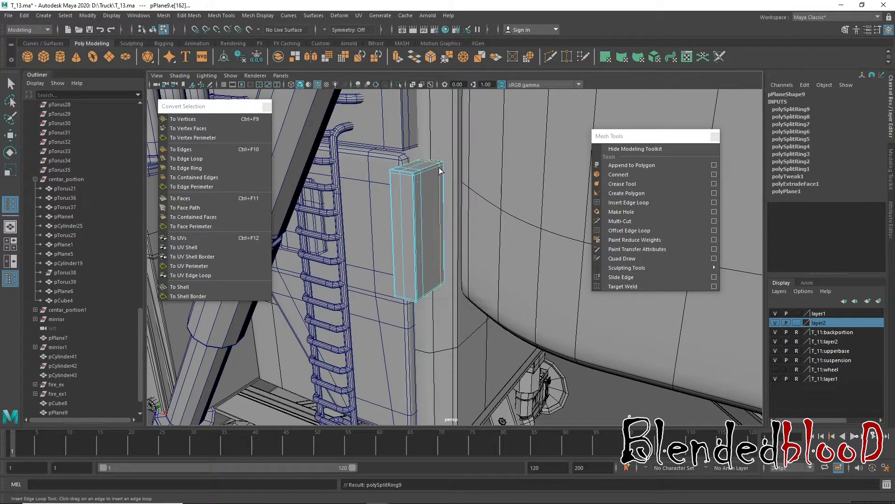
key(w)
click(620, 203)
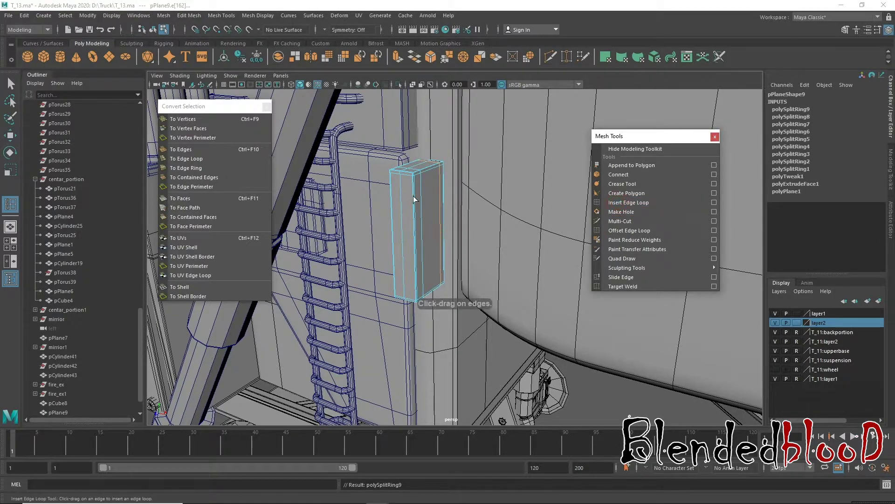
click(413, 212)
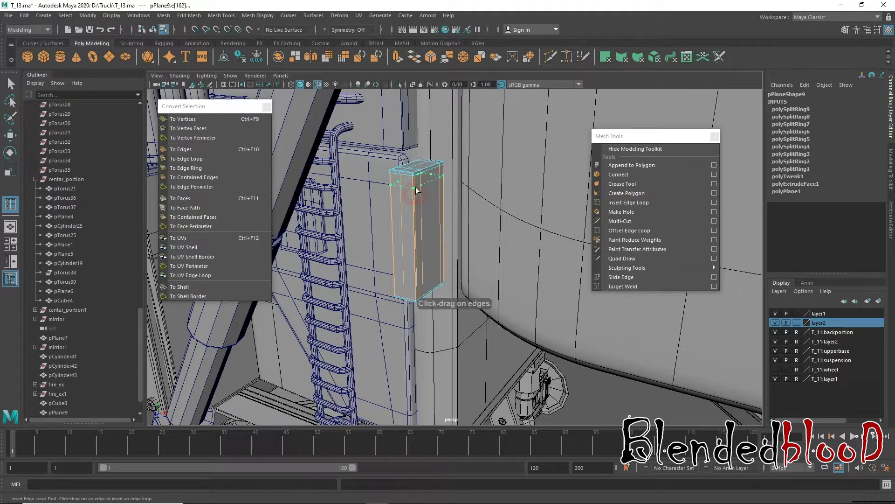
click(417, 295)
key(w)
right_drag(418, 217, 461, 200)
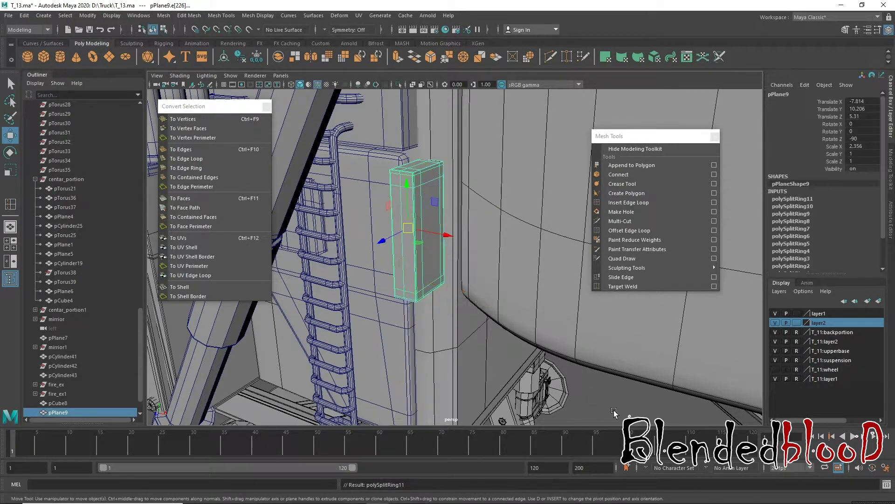
- Turn on smooth preview for pPlane9 and zoom in to check its placement
click(600, 402)
click(422, 206)
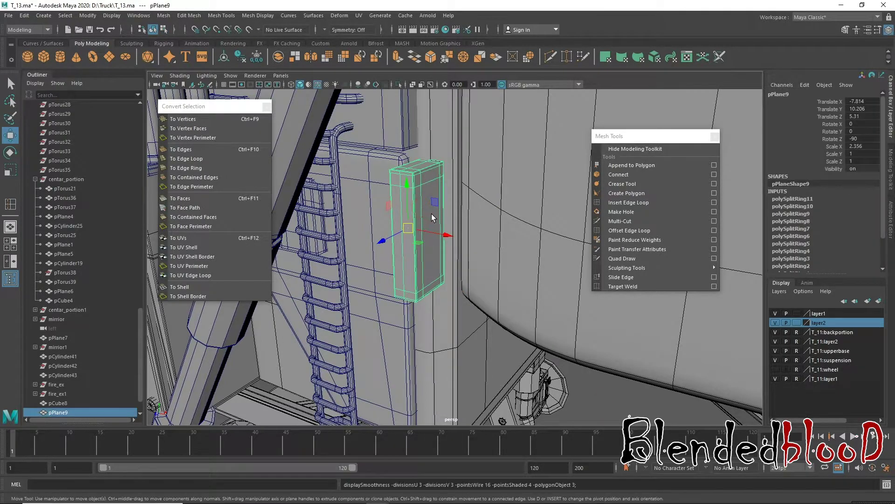
key(3)
click(592, 383)
click(430, 233)
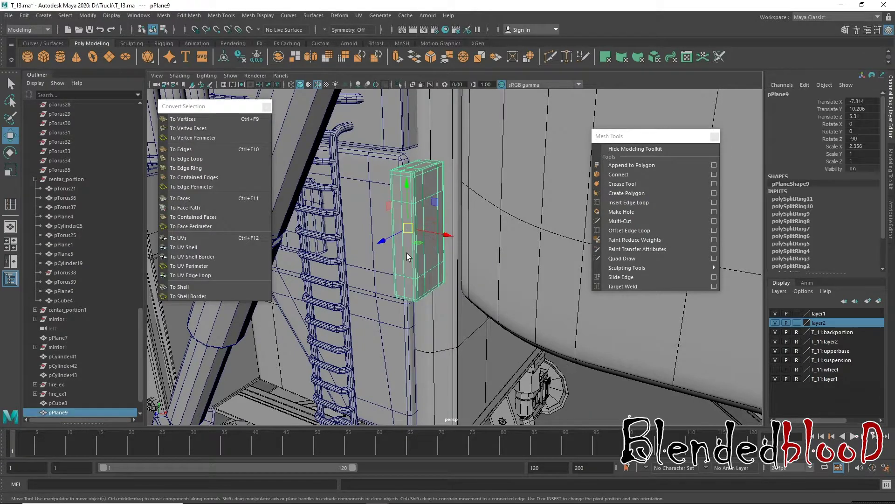
alt+drag(407, 253, 439, 231)
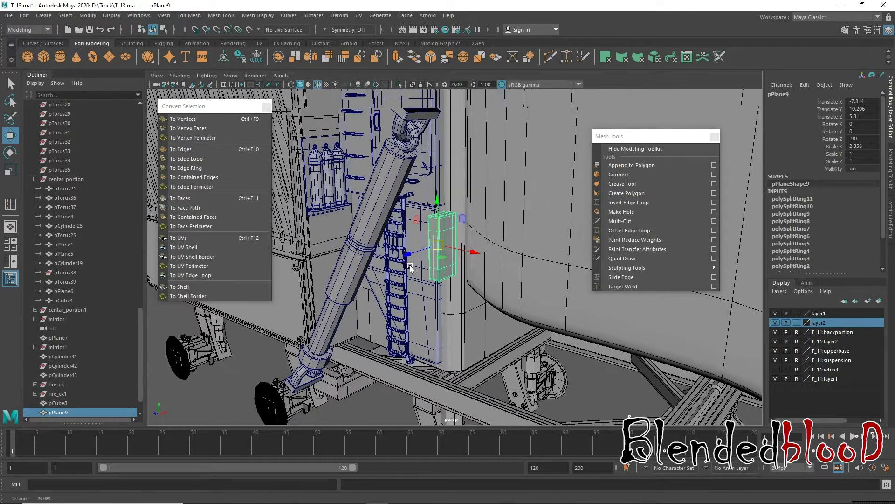
alt+right_drag(439, 232, 463, 256)
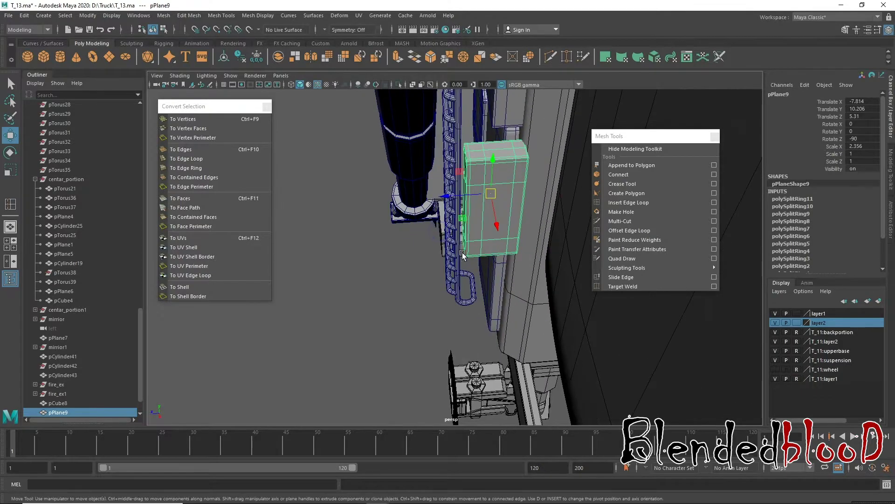
- Move the block to Translate X -8.12, Z 5.251 and stretch it to Scale Z 1.25
drag(445, 193, 450, 194)
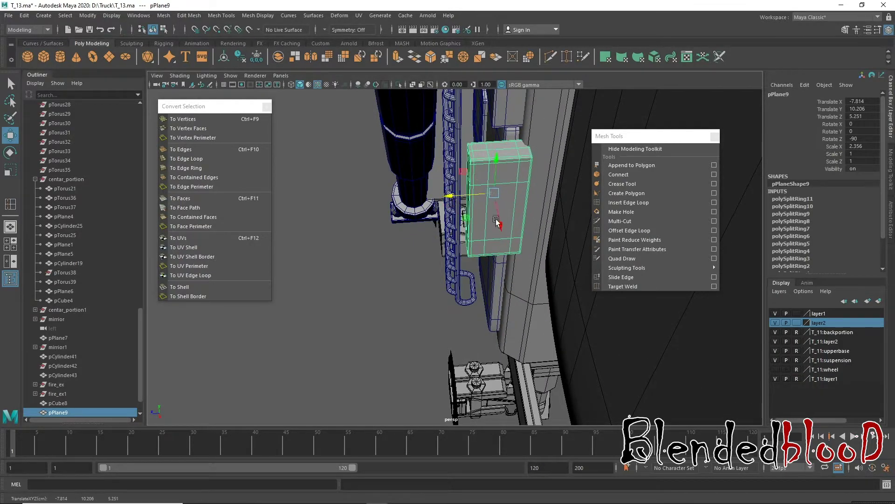
mouse_move(502, 227)
mouse_down()
mouse_move(504, 213)
mouse_move(434, 271)
mouse_up()
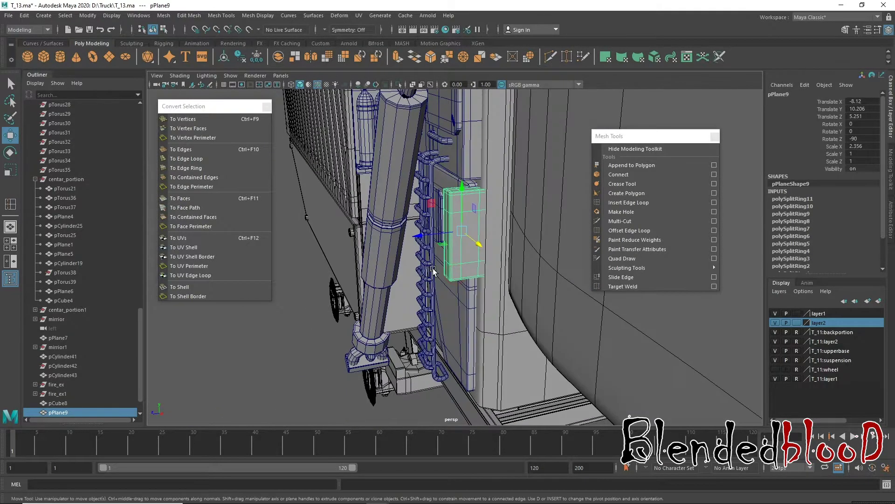
key(r)
drag(426, 236, 414, 237)
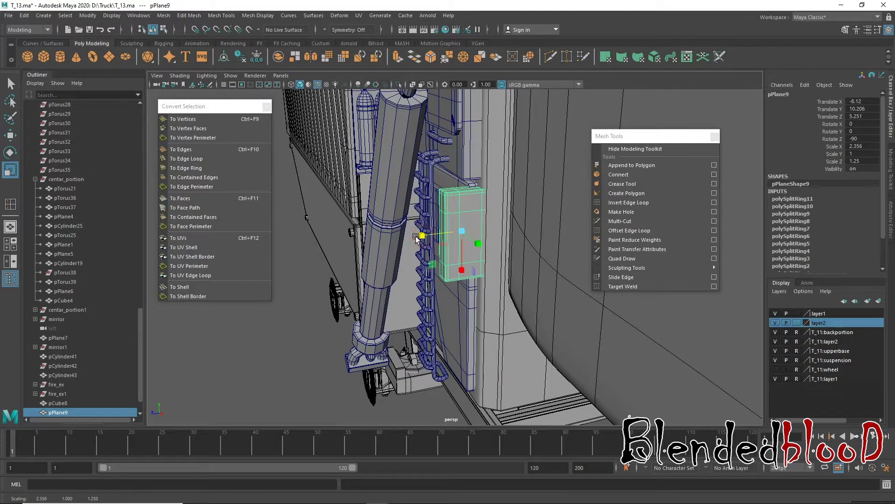
key(w)
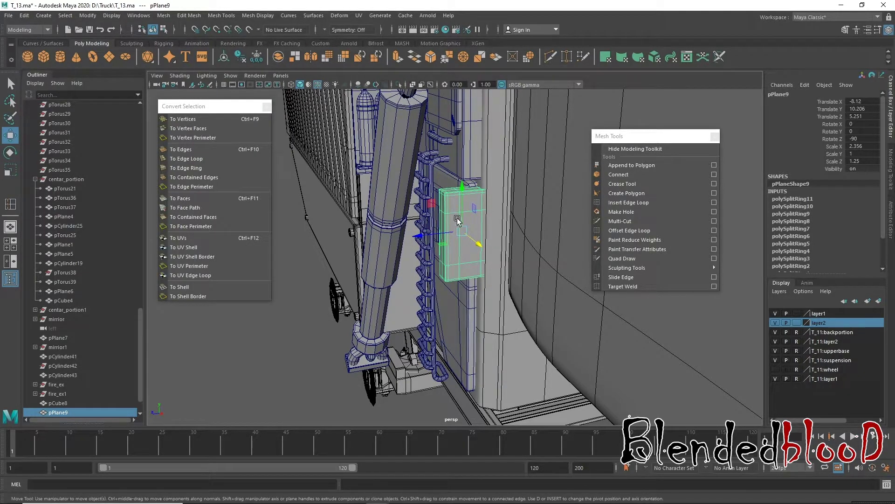
mouse_move(472, 263)
alt+mouse_down()
mouse_move(404, 289)
mouse_move(452, 268)
mouse_move(413, 273)
alt+mouse_up()
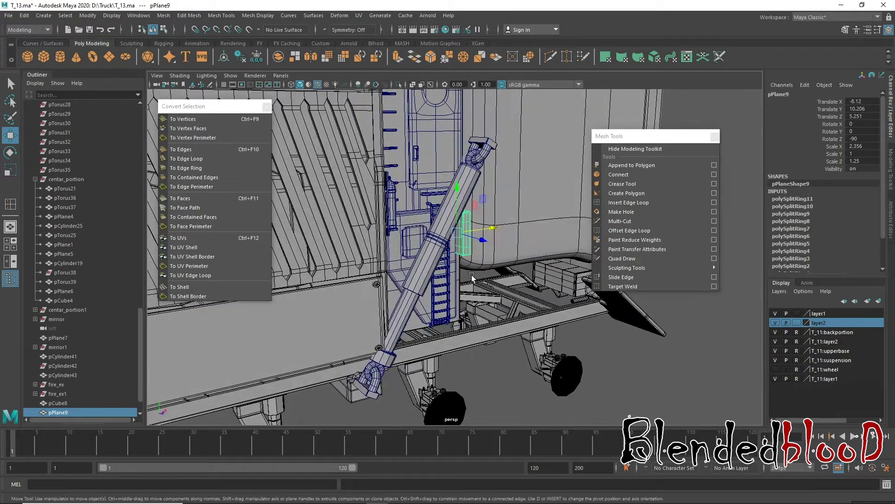
mouse_move(413, 273)
alt+right_down()
mouse_move(436, 285)
mouse_move(428, 243)
alt+right_up()
- Shrink the pCube8 piston and shift its middle and lower vertex rings in front view
click(428, 244)
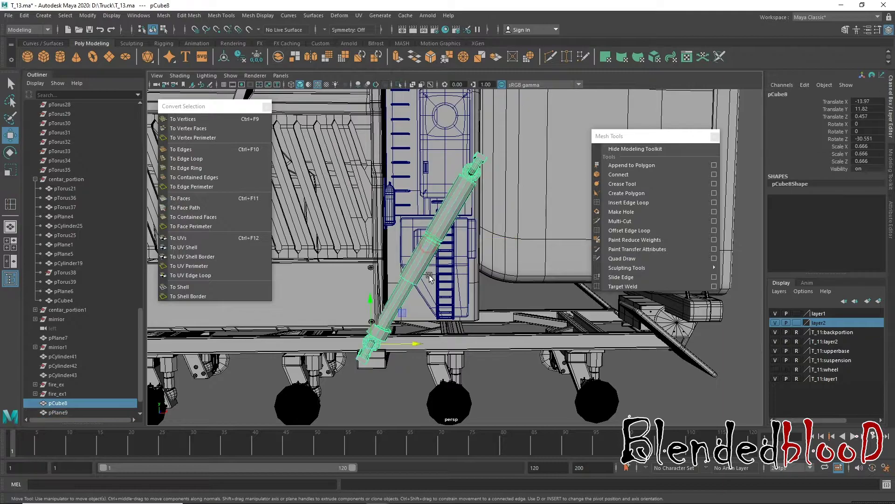
key(r)
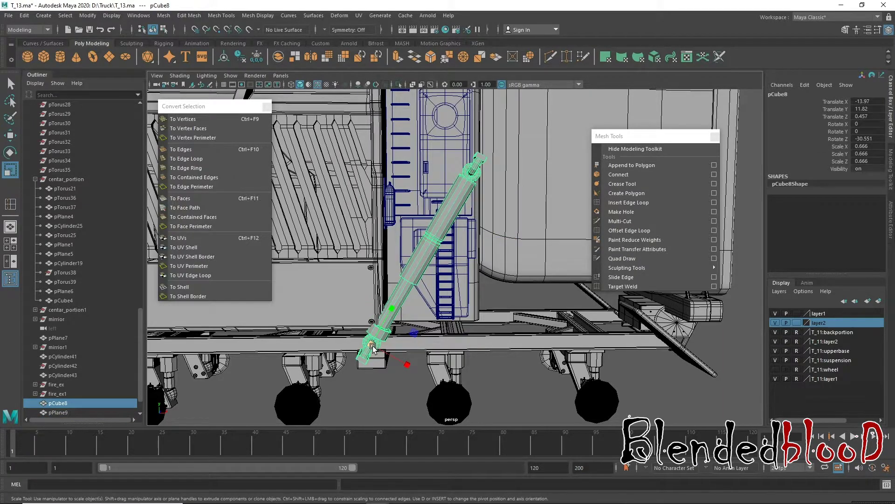
mouse_move(372, 344)
mouse_down()
mouse_move(346, 311)
mouse_move(383, 346)
mouse_move(363, 342)
mouse_up()
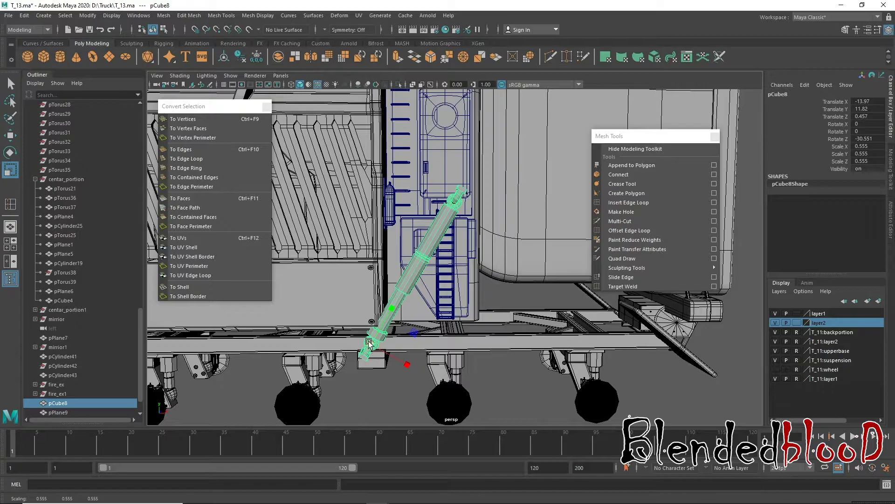
right_drag(404, 296, 382, 308)
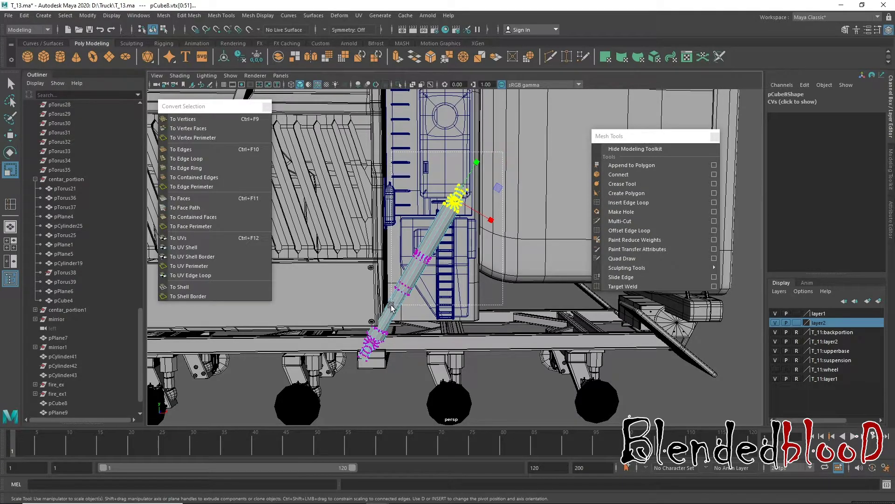
shift+drag(392, 247, 456, 318)
key(w)
key(space)
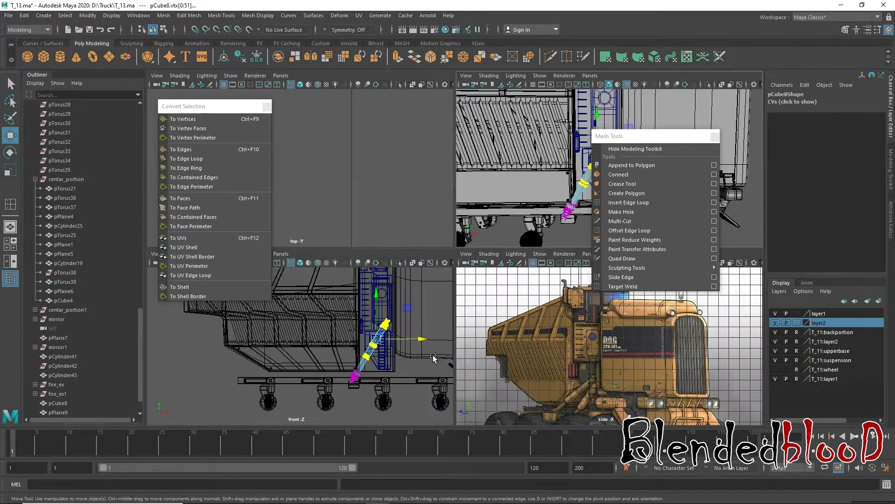
key(f)
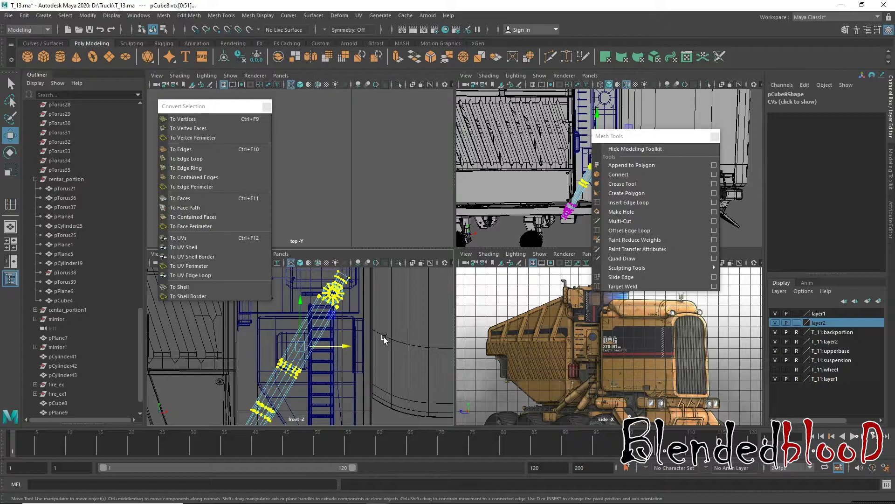
key(space)
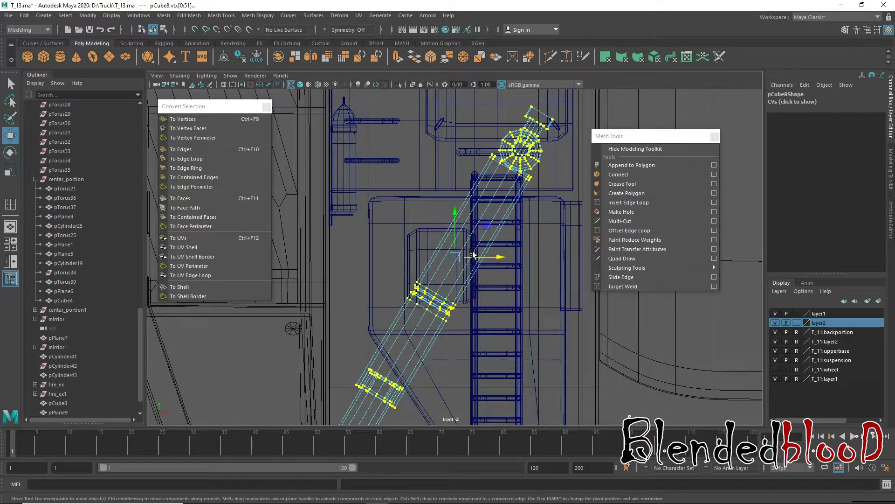
scroll(458, 256, down, 3)
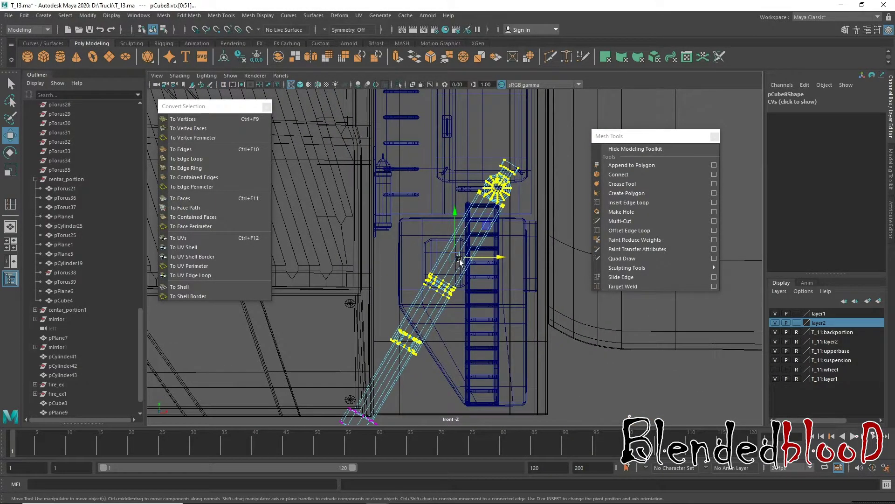
drag(457, 258, 449, 280)
right_drag(477, 211, 523, 184)
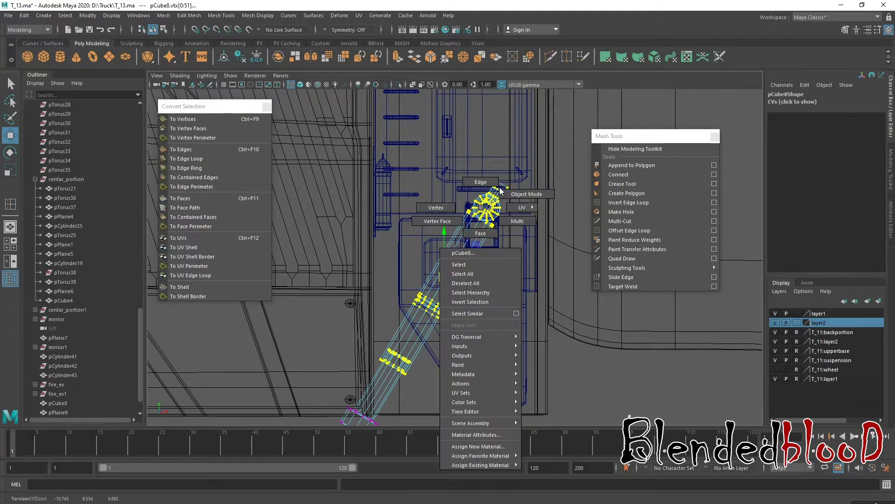
- Tilt the pCube8 piston shaft to a steeper angle
key(space)
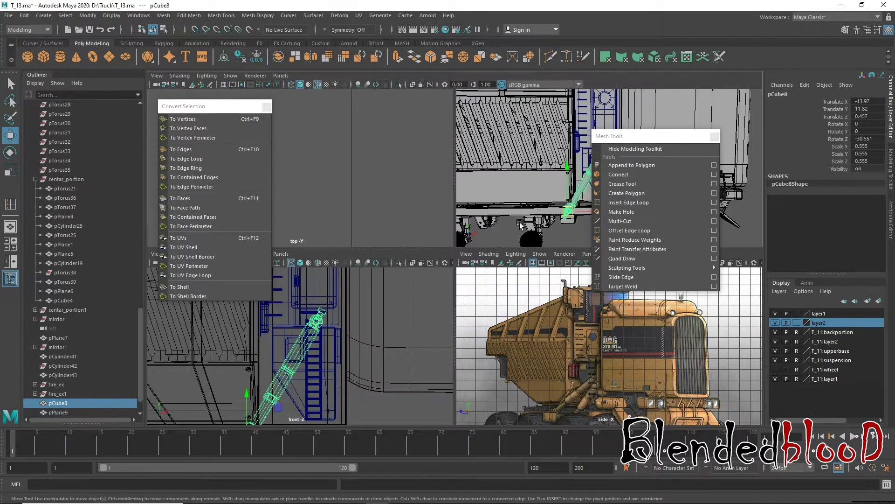
key(space)
mouse_move(520, 222)
alt+mouse_down()
mouse_move(504, 243)
mouse_move(422, 291)
alt+mouse_up()
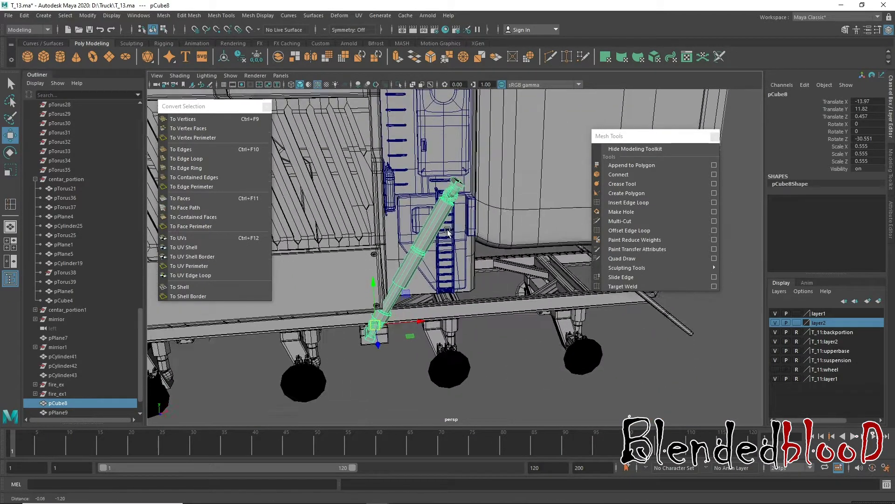
drag(384, 299, 395, 303)
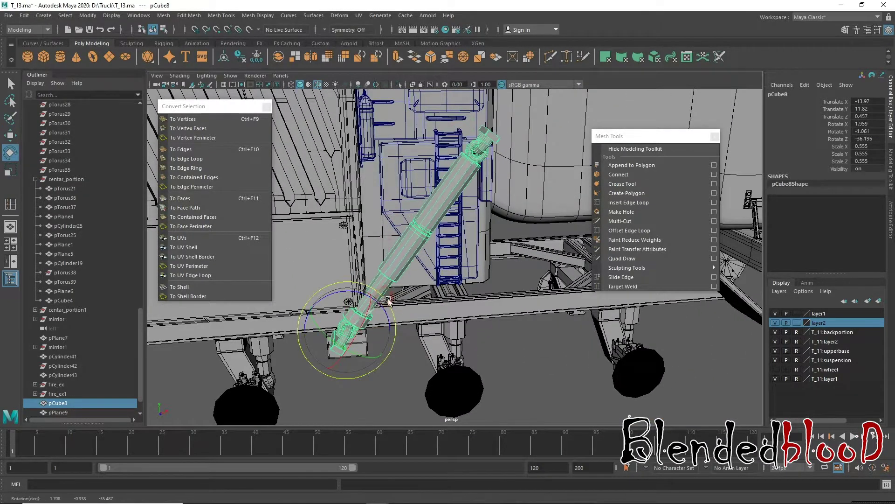
mouse_move(414, 263)
alt+mouse_down()
mouse_move(437, 261)
mouse_move(469, 318)
alt+mouse_up()
- Release the T_11:suspension and T_11:upperbase layers from reference and select the chassis mount block
key(w)
alt+drag(422, 299, 406, 276)
click(405, 276)
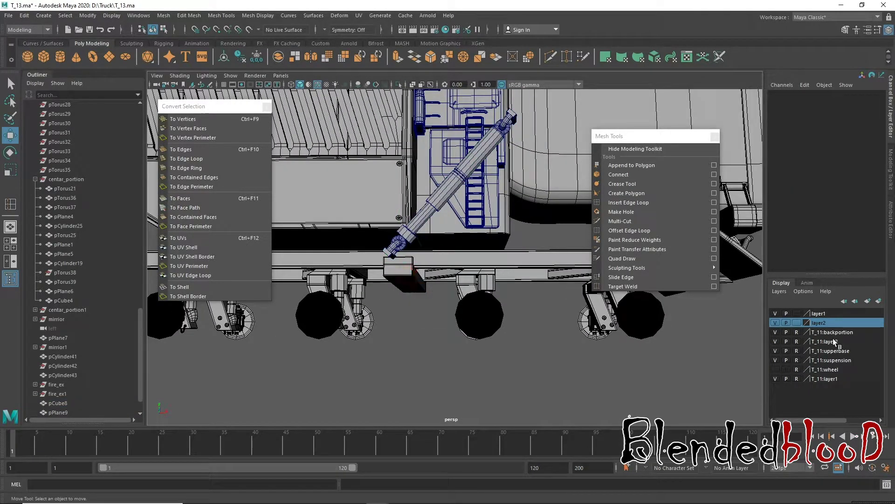
click(797, 360)
click(794, 350)
click(400, 272)
mouse_move(400, 272)
alt+mouse_down()
mouse_move(438, 222)
mouse_move(396, 269)
alt+mouse_up()
- Slide the small cylinder pCylinder77 on the mount block along X
alt+right_drag(397, 269, 390, 386)
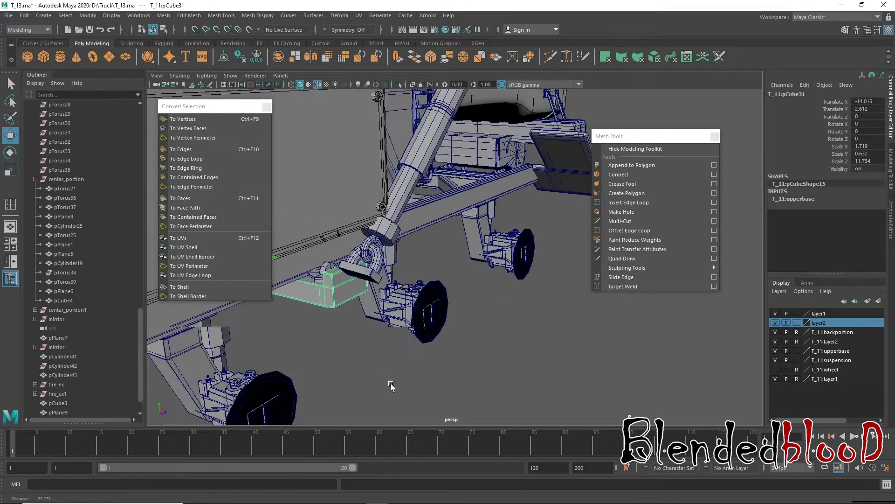
alt+drag(390, 386, 439, 259)
click(440, 257)
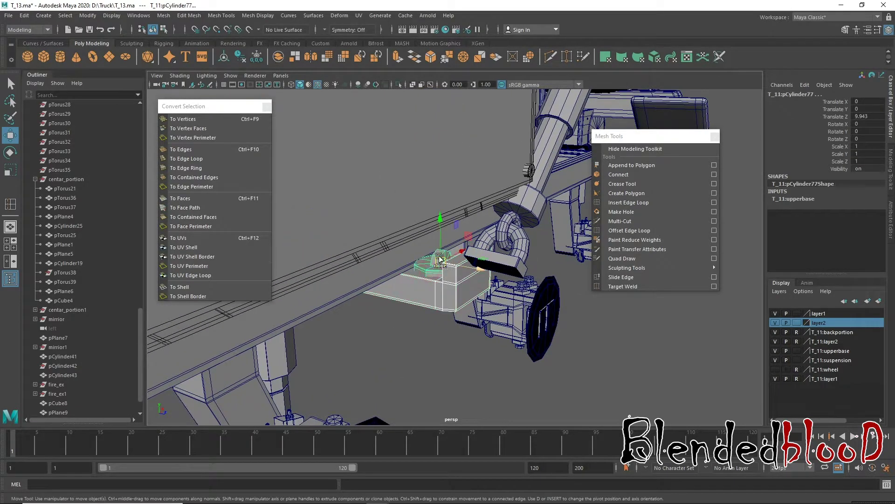
mouse_move(540, 315)
alt+mouse_down()
mouse_move(456, 251)
mouse_move(441, 264)
alt+mouse_up()
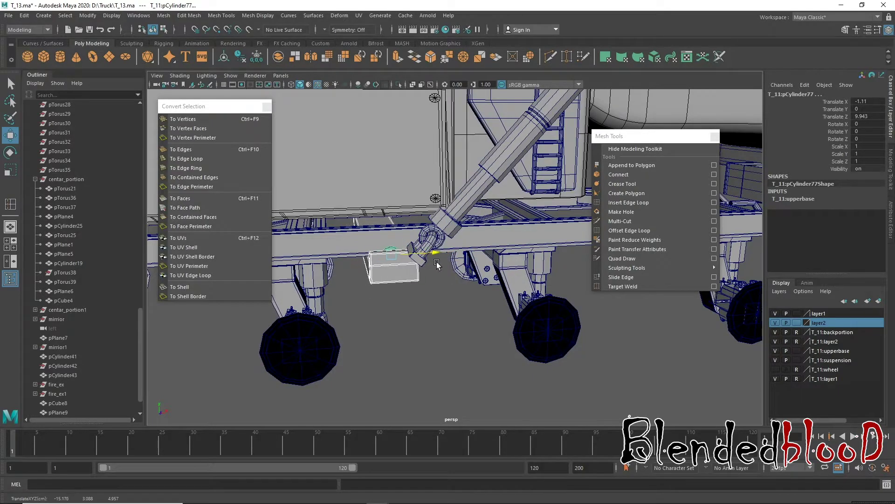
- Move the pCube8 shaft along X and Z onto the mount block, reaching Translate Z -1.012
alt+drag(436, 264, 583, 251)
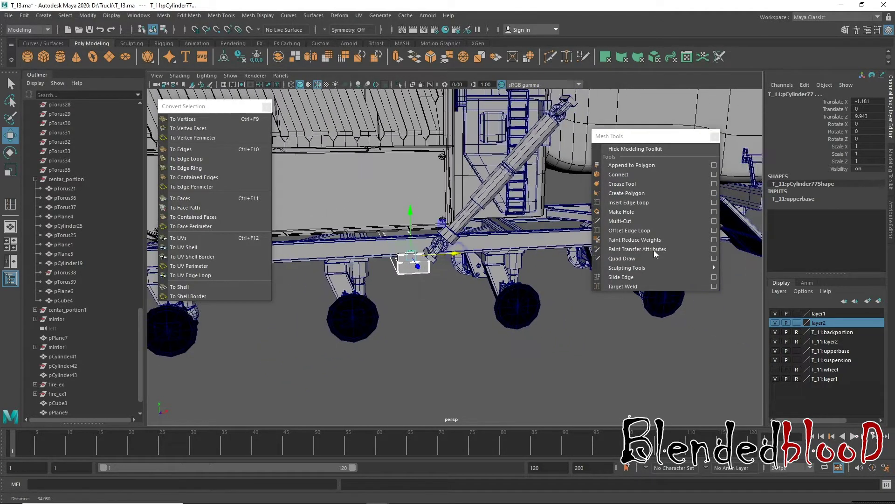
click(622, 257)
mouse_move(494, 252)
alt+mouse_down()
mouse_move(466, 224)
mouse_move(504, 215)
alt+mouse_up()
key(w)
key(ctrl+F9)
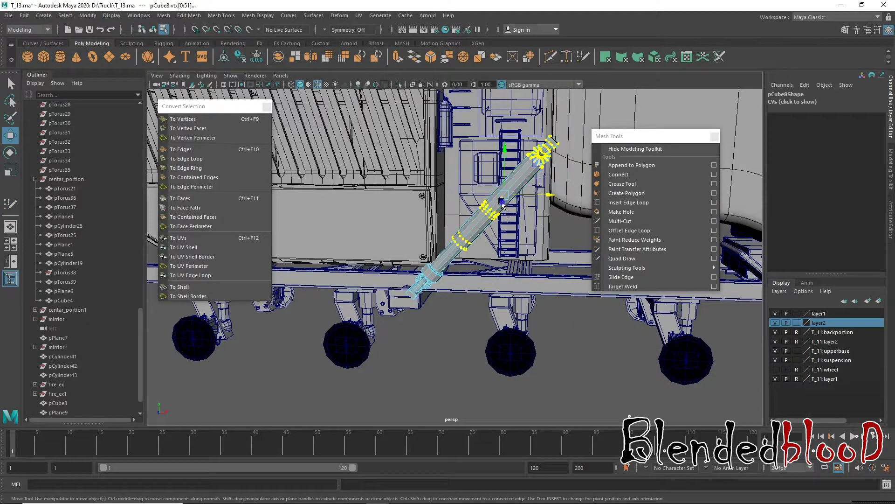
right_drag(502, 204, 532, 196)
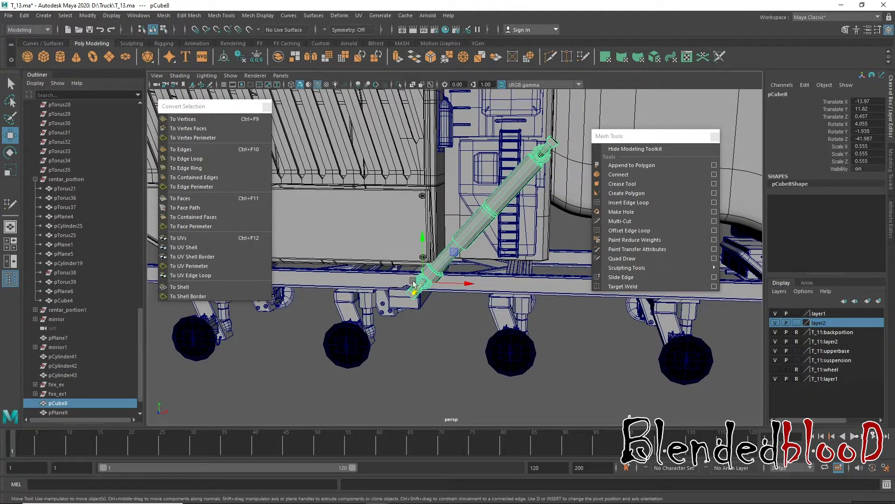
mouse_move(465, 285)
mouse_down()
mouse_move(448, 288)
mouse_move(489, 294)
mouse_move(448, 279)
mouse_up()
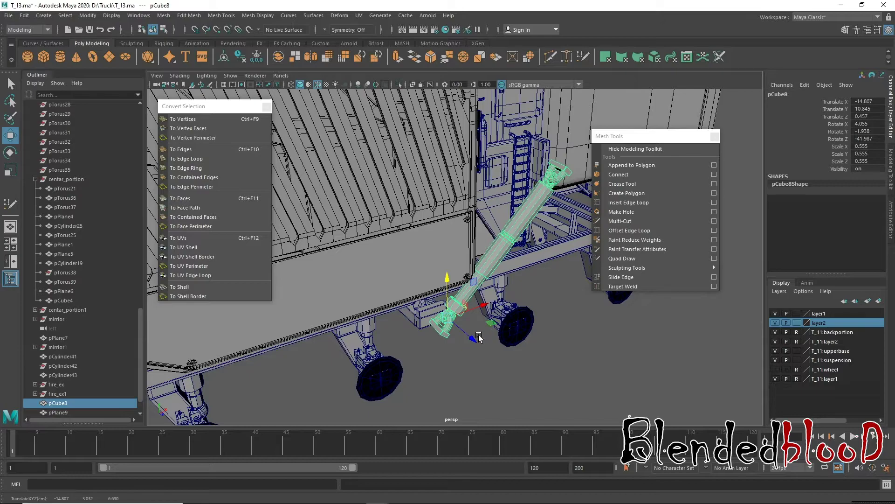
mouse_move(480, 341)
alt+mouse_down()
mouse_move(394, 252)
mouse_move(468, 223)
mouse_move(382, 287)
mouse_move(464, 276)
alt+mouse_up()
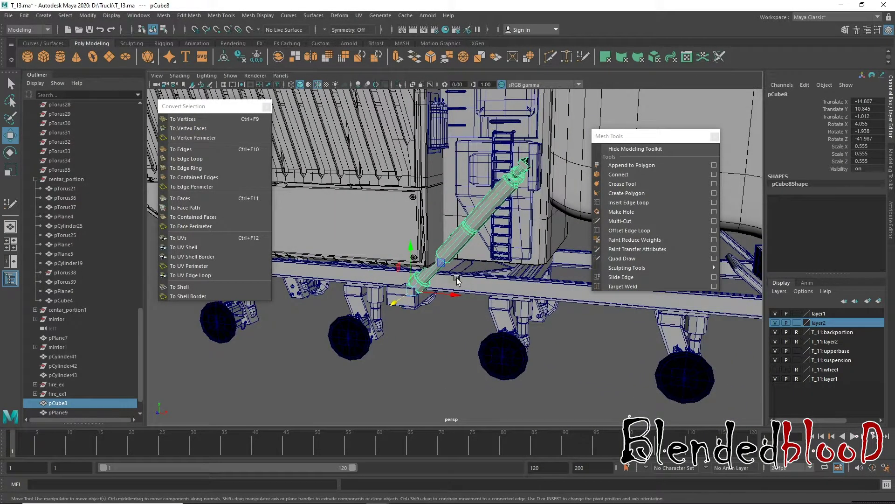
key(space)
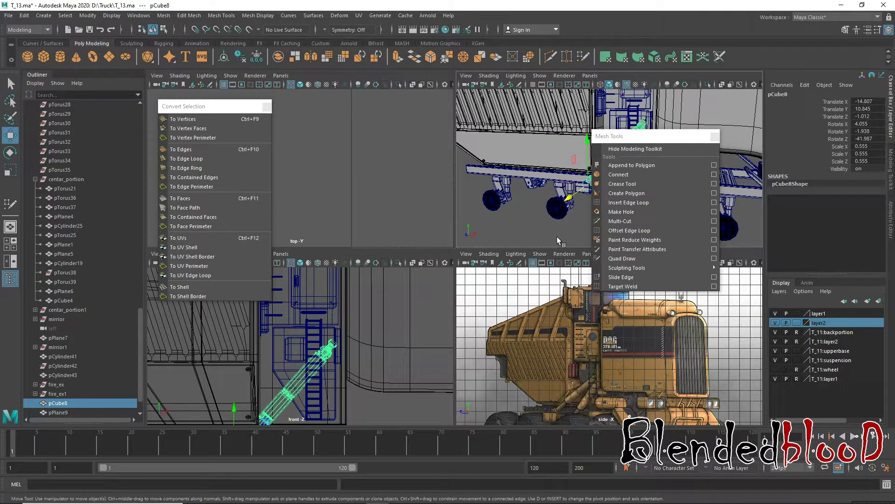
- Shrink the pCube8 shaft uniformly to 0.501 and slide it along X toward the block
key(space)
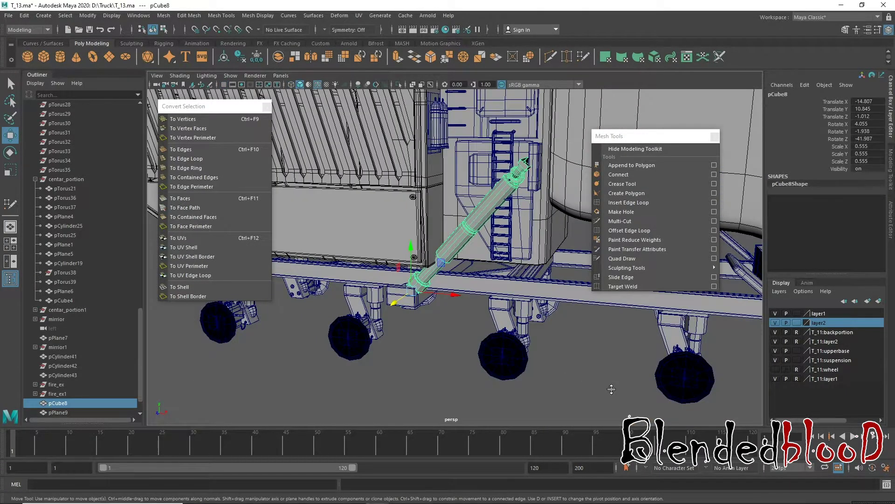
key(space)
key(space)
key(space)
key(space)
key(alt+space)
mouse_move(556, 187)
alt+middle_down()
mouse_move(420, 234)
mouse_move(394, 256)
mouse_move(455, 250)
alt+middle_up()
scroll(420, 233, up, 3)
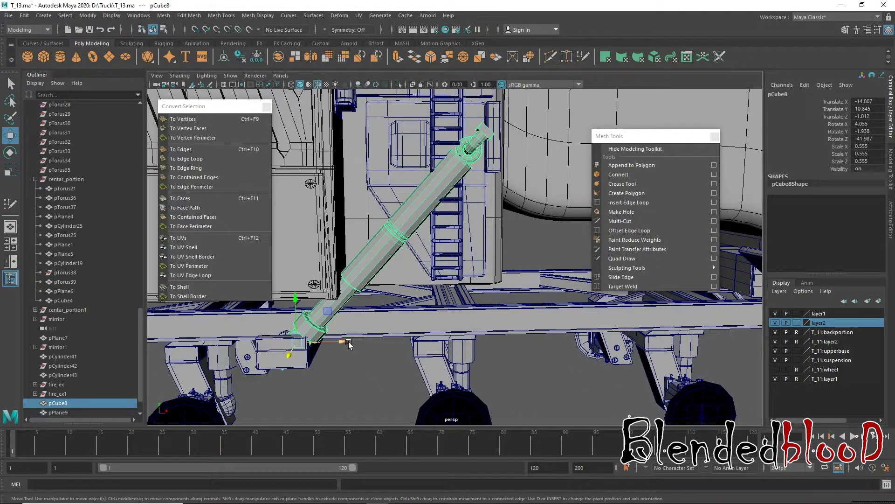
key(r)
drag(298, 344, 267, 330)
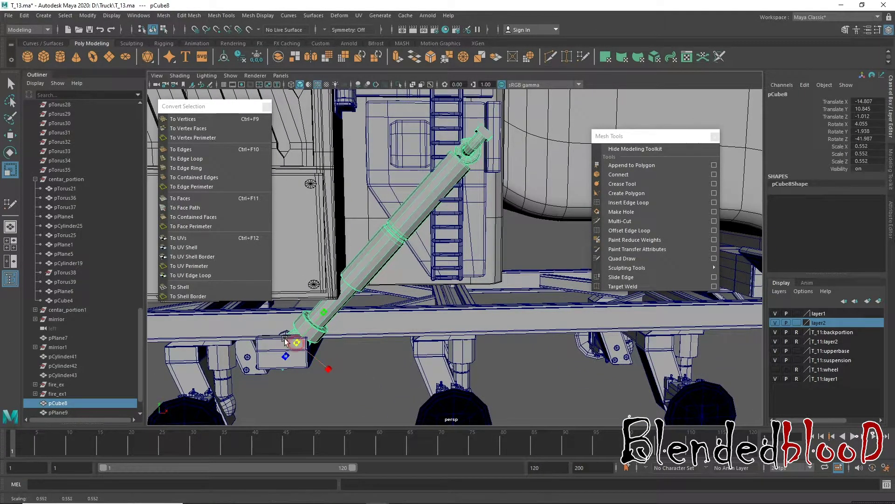
key(w)
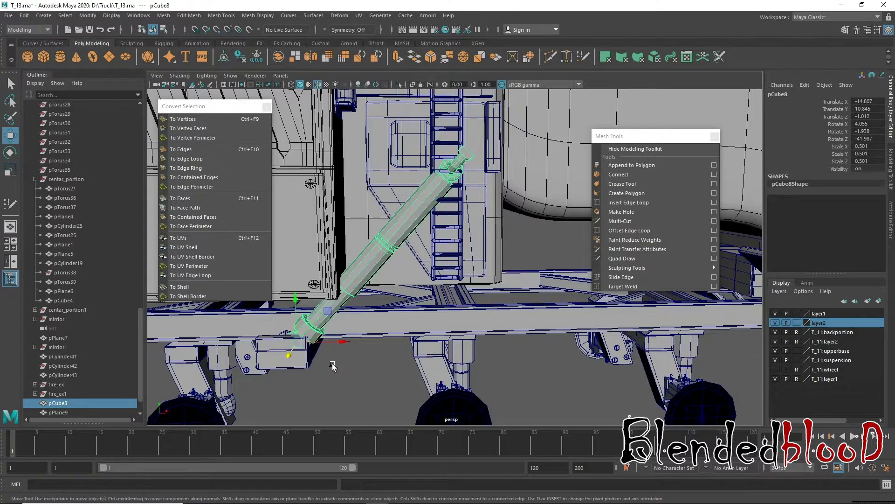
drag(337, 339, 351, 343)
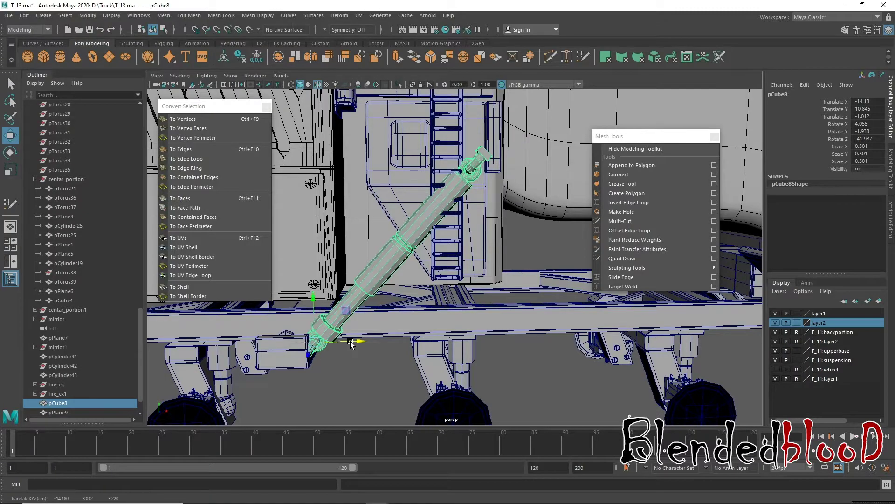
- Duplicate the shaft and shift the copy along X
mouse_move(350, 343)
alt+mouse_down()
mouse_move(415, 258)
mouse_move(445, 280)
alt+mouse_up()
scroll(446, 280, down, 3)
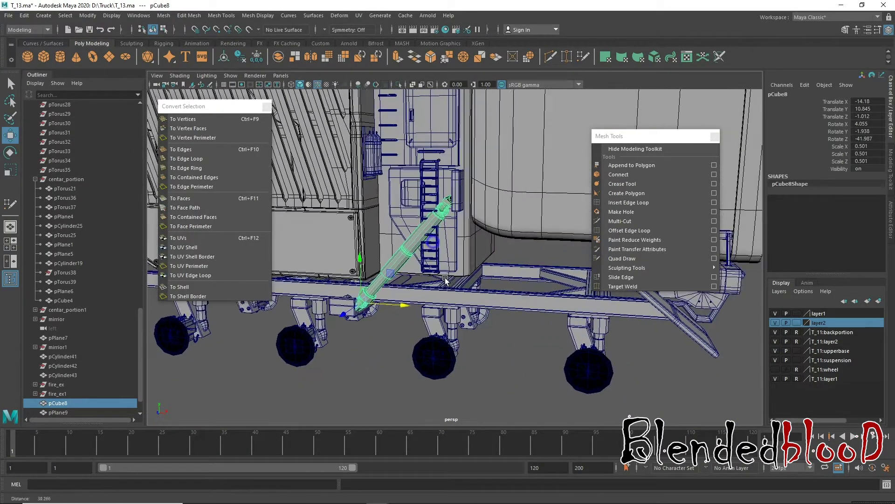
scroll(445, 280, up, 2)
scroll(410, 303, up, 2)
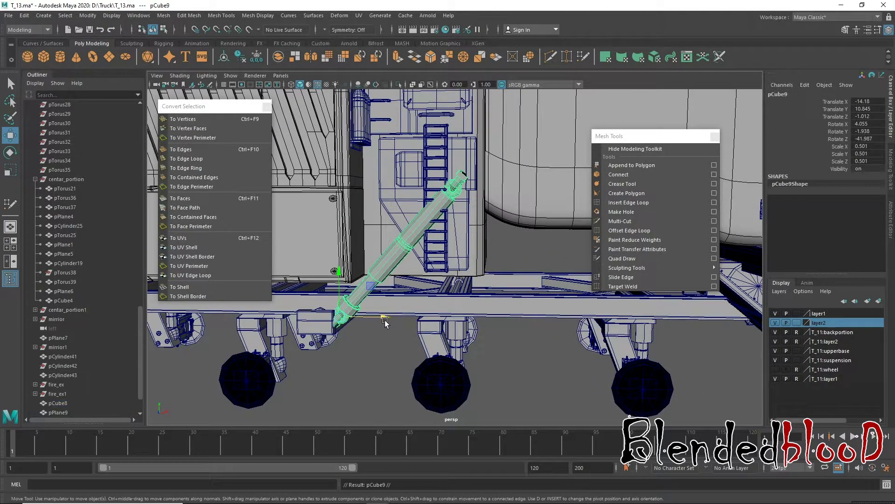
shift+drag(382, 316, 422, 328)
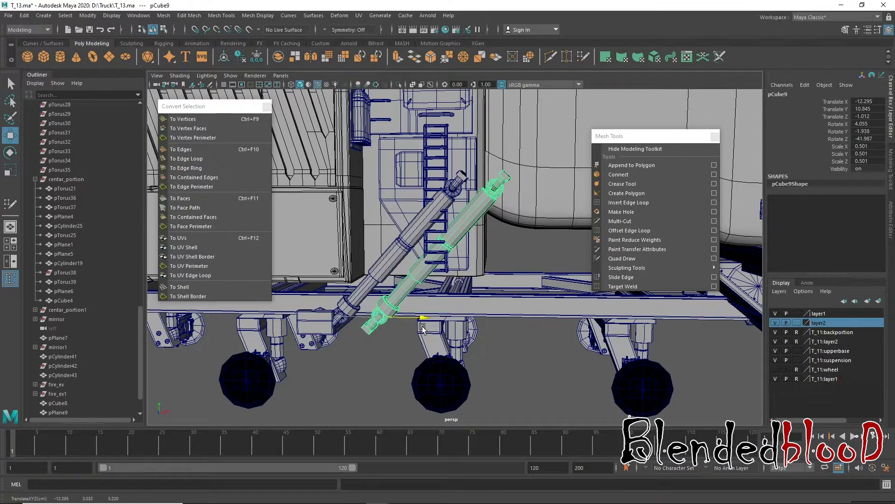
click(421, 320)
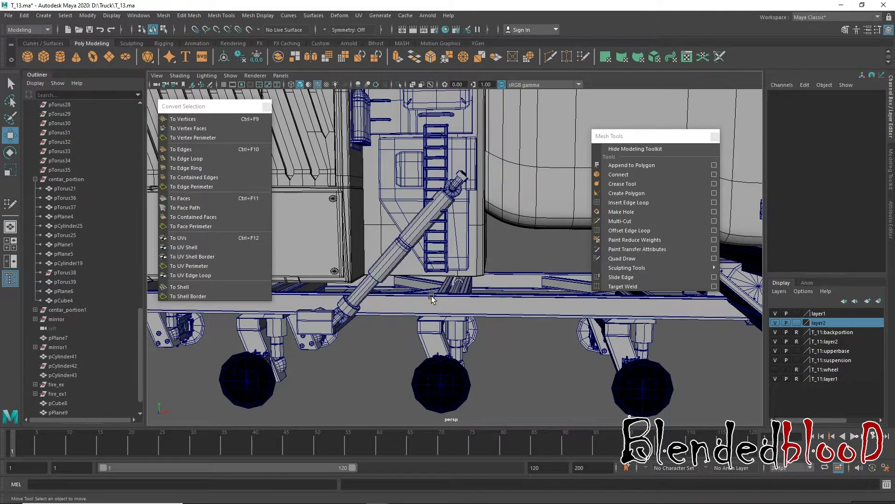
- Nudge the diagonal piston shaft along X and raise it to Translate Y 11.044
alt+drag(443, 252, 467, 259)
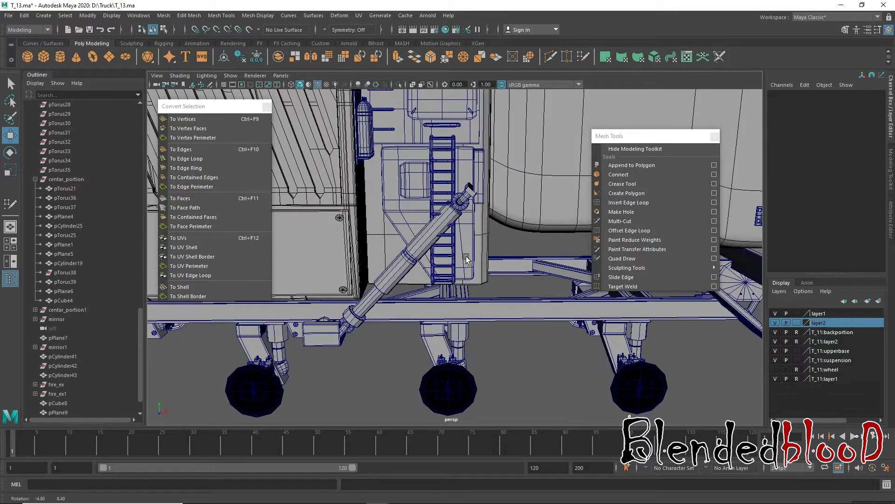
click(374, 285)
drag(391, 329, 482, 217)
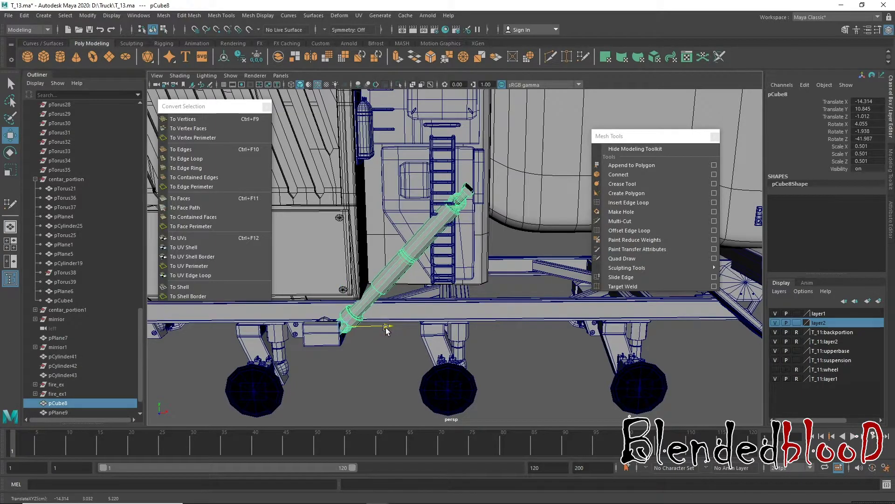
scroll(475, 181, up, 2)
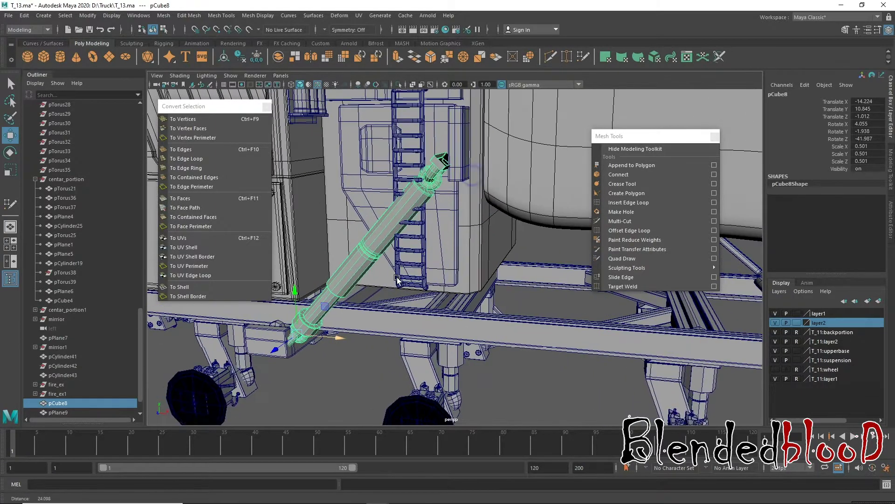
scroll(475, 181, up, 2)
scroll(340, 317, up, 2)
drag(300, 301, 307, 294)
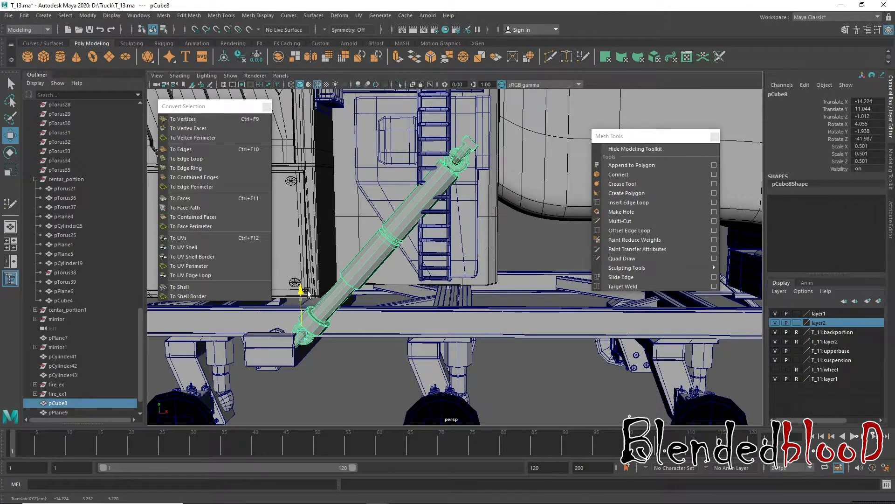
mouse_move(505, 170)
alt+mouse_down()
mouse_move(449, 234)
mouse_move(493, 323)
mouse_move(520, 312)
mouse_move(461, 223)
alt+mouse_up()
click(449, 235)
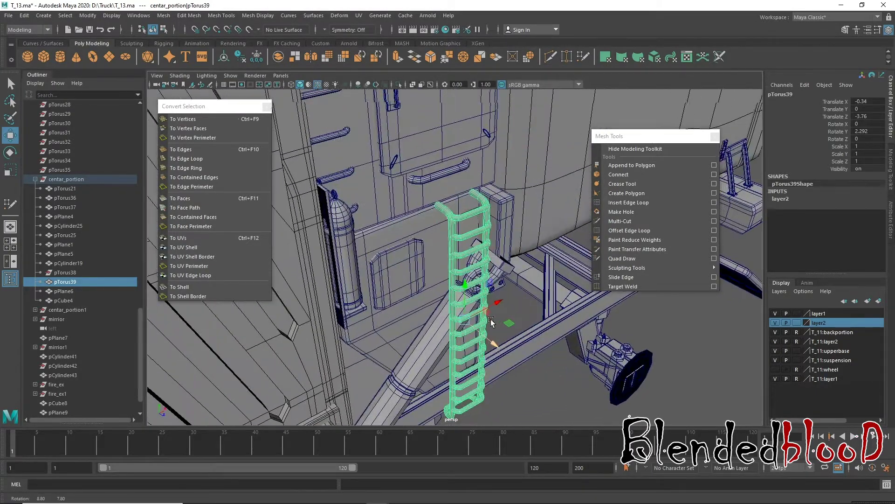
scroll(460, 214, up, 3)
scroll(457, 229, up, 3)
scroll(434, 261, up, 3)
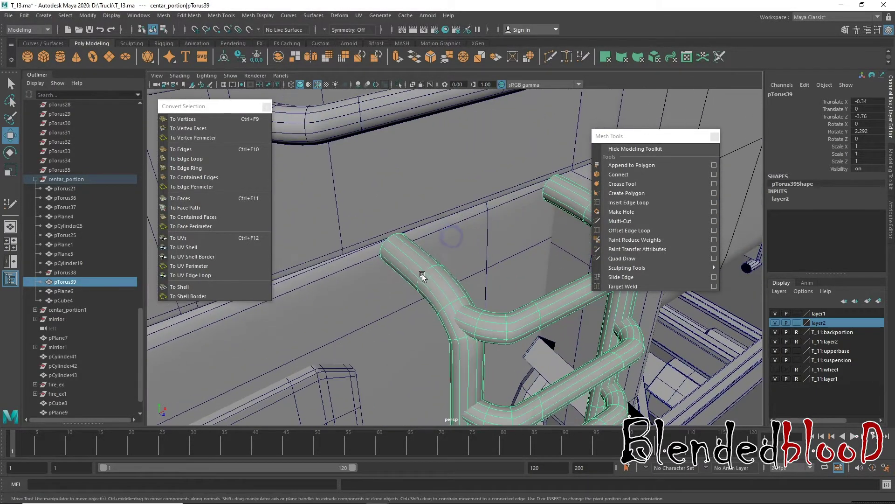
right_click(407, 237)
click(407, 212)
click(397, 241)
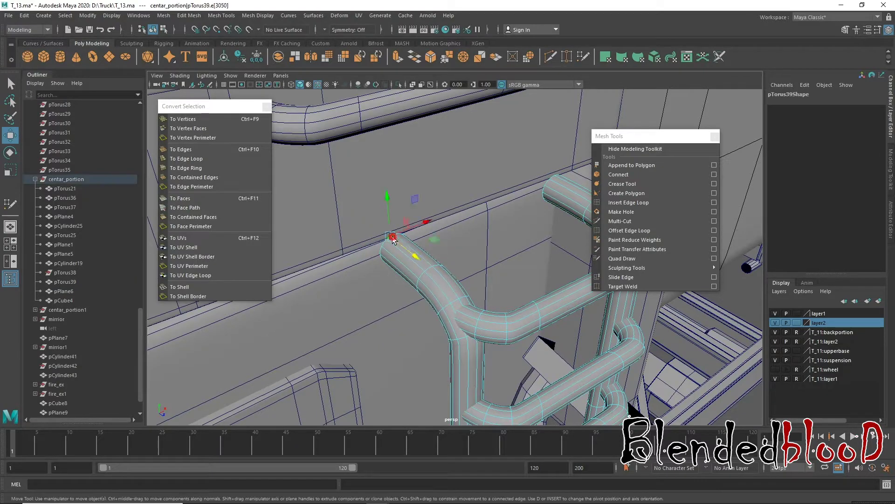
click(547, 183)
key(1)
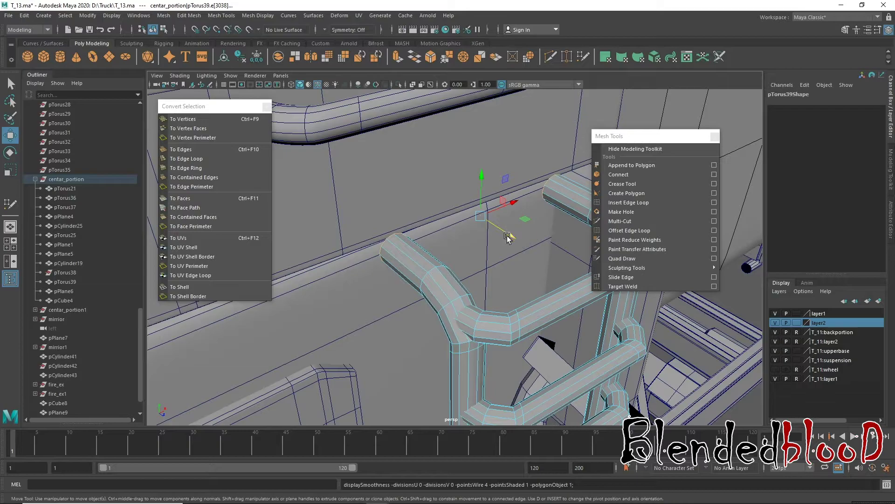
drag(507, 236, 428, 199)
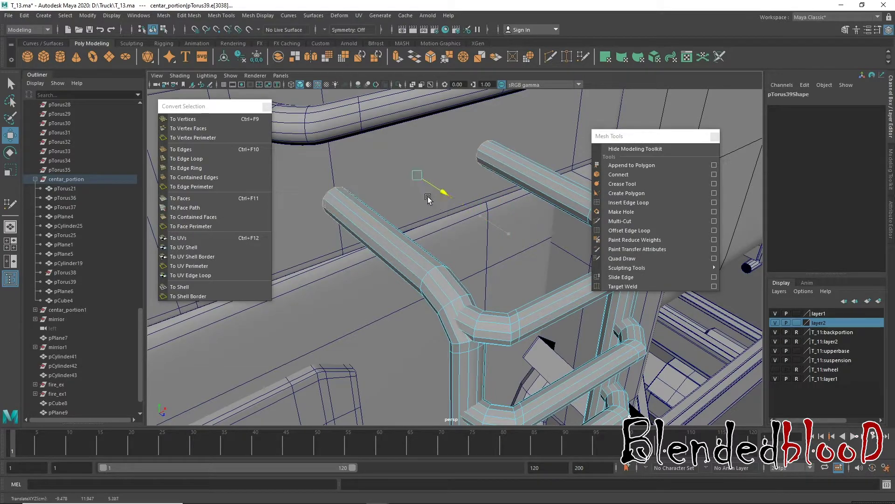
scroll(422, 191, down, 5)
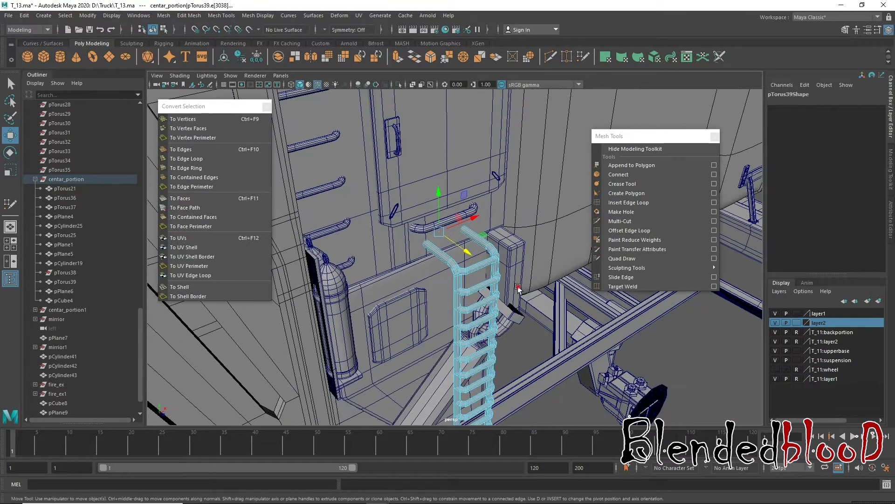
scroll(546, 245, up, 8)
scroll(545, 245, down, 3)
scroll(445, 240, down, 3)
scroll(443, 238, down, 3)
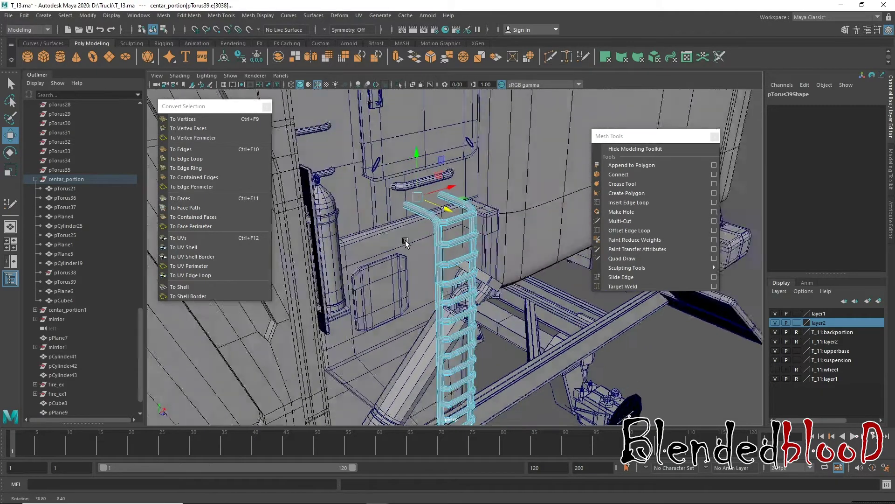
right_drag(435, 217, 434, 198)
click(485, 343)
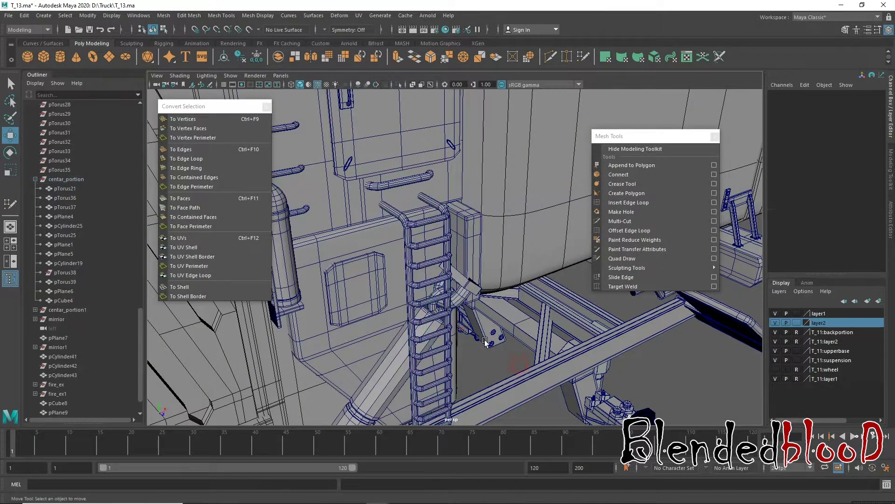
alt+drag(464, 341, 432, 320)
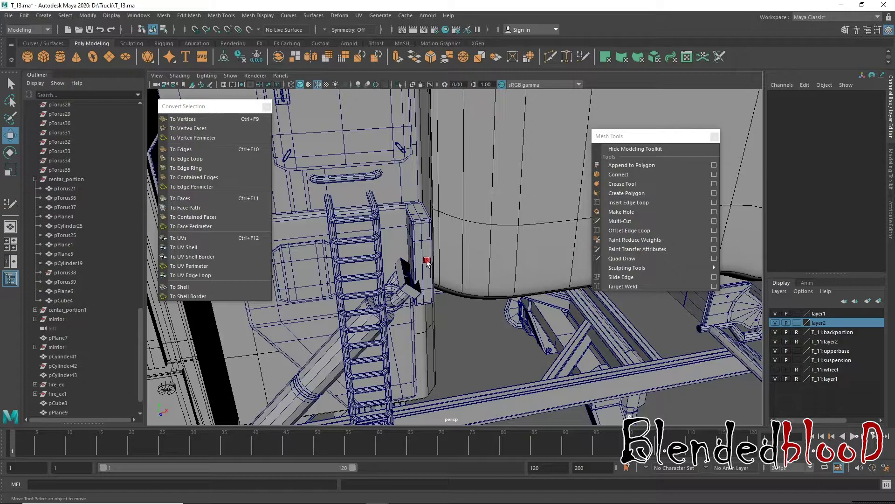
click(427, 262)
mouse_move(427, 262)
alt+mouse_down()
mouse_move(506, 312)
mouse_move(460, 329)
mouse_move(479, 273)
mouse_move(515, 260)
alt+mouse_up()
- Widen the mount plate pPlane9 to Scale Z 1.937 and select its bottom vertices to extend it lower
key(r)
key(w)
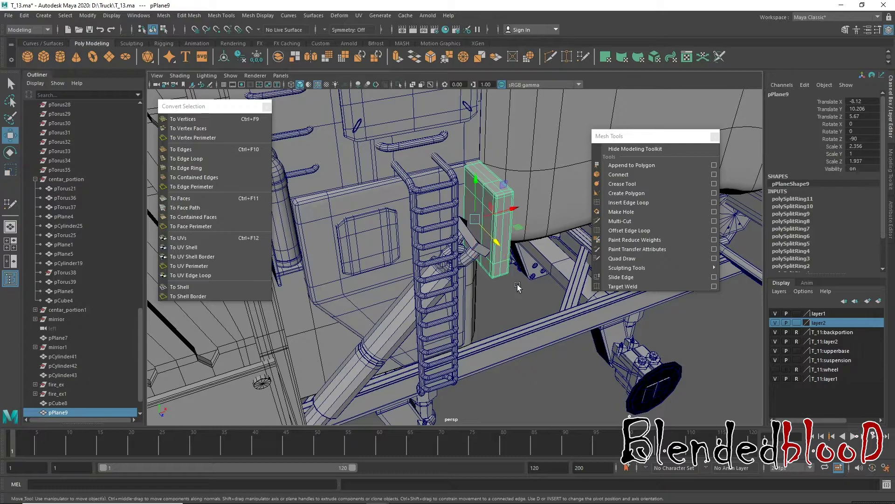
alt+drag(520, 305, 488, 290)
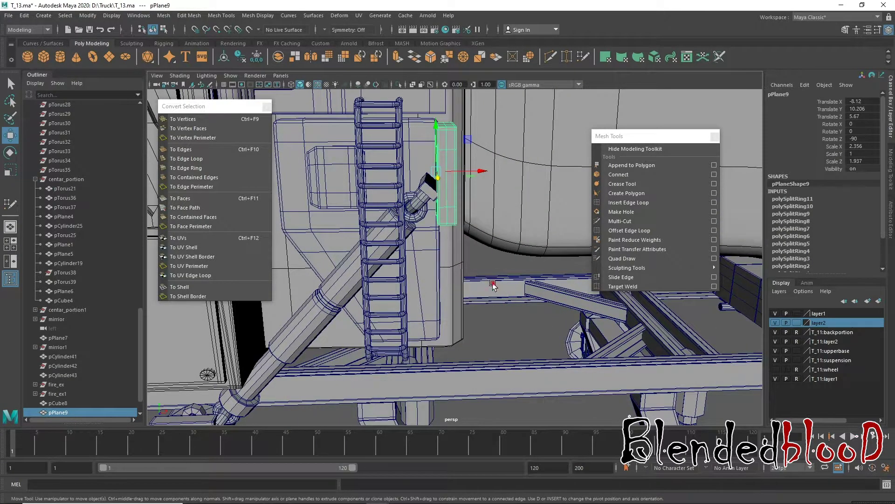
key(space)
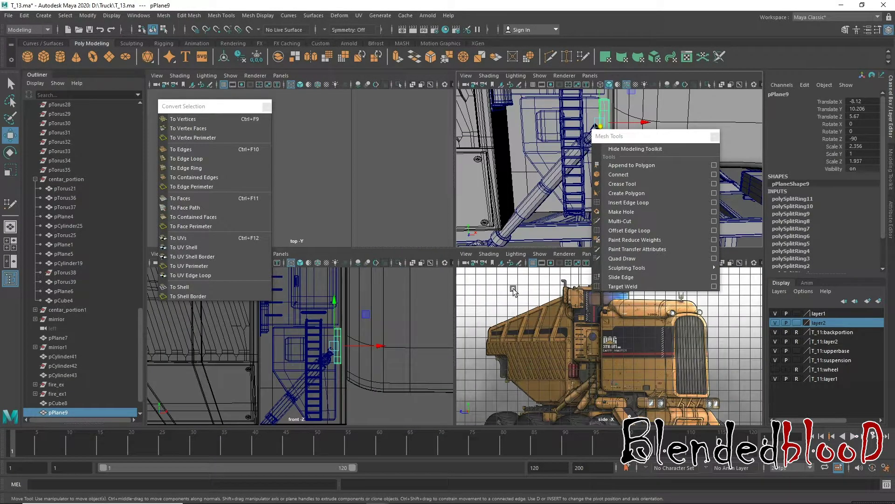
key(space)
alt+drag(487, 235, 476, 214)
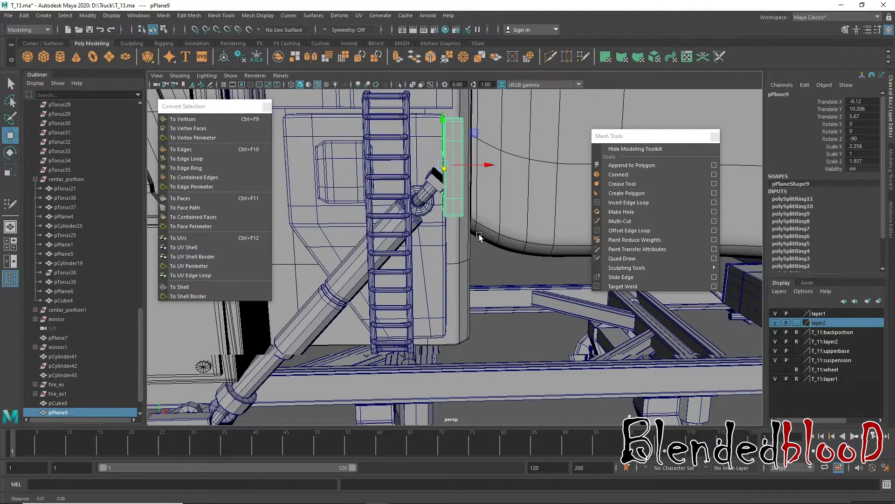
right_drag(466, 202, 422, 197)
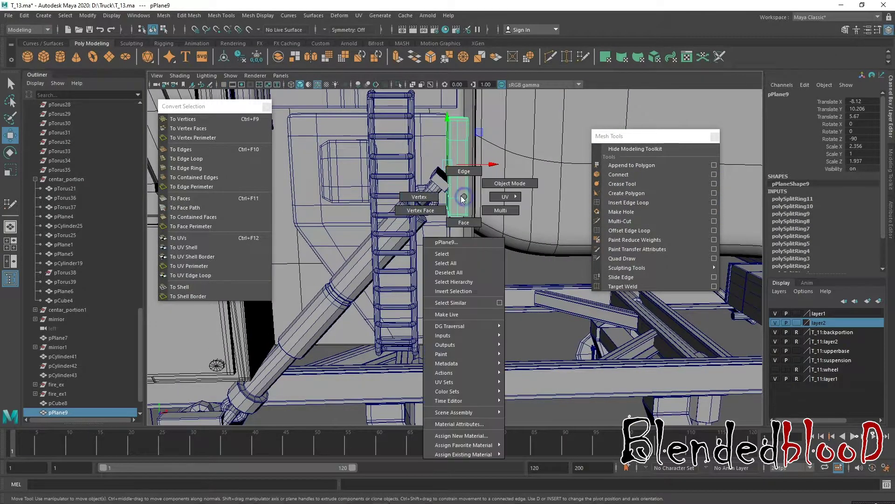
mouse_move(510, 236)
mouse_down()
mouse_move(435, 187)
mouse_move(436, 177)
mouse_move(459, 223)
mouse_up()
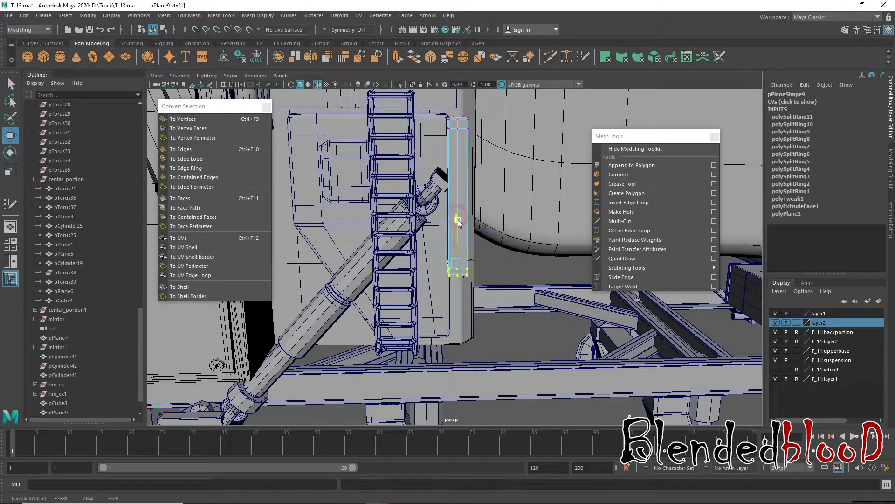
- Insert four horizontal edge loops across the plate and return it to object mode
click(629, 207)
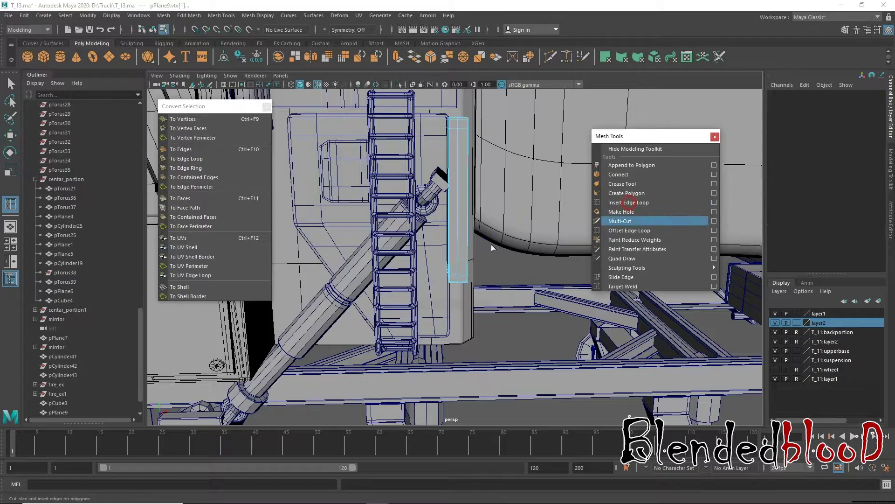
click(451, 254)
click(451, 236)
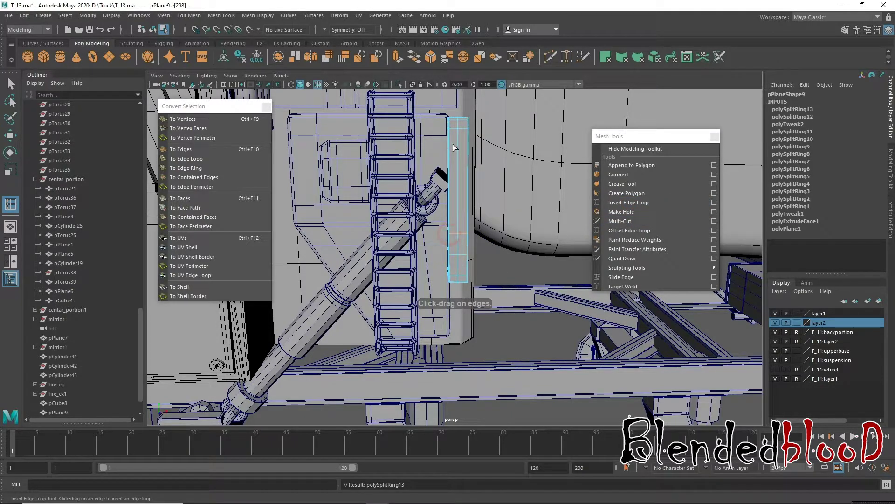
click(449, 145)
click(452, 164)
key(w)
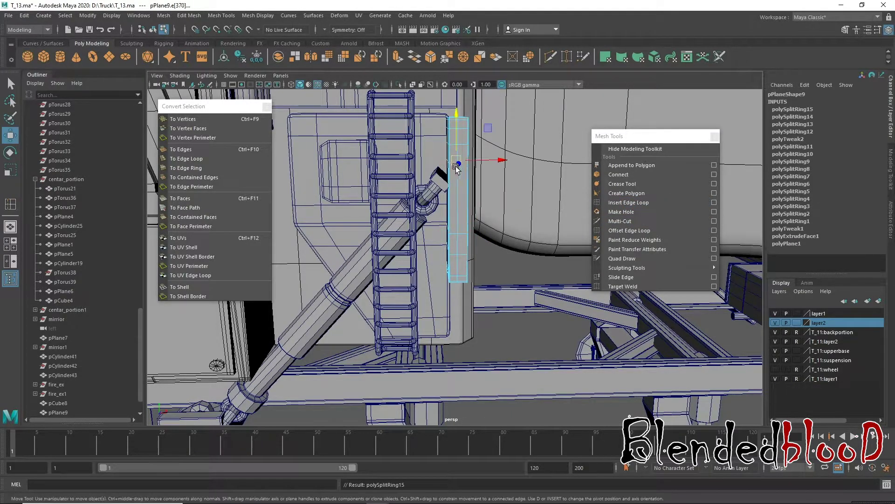
right_click(462, 153)
click(508, 140)
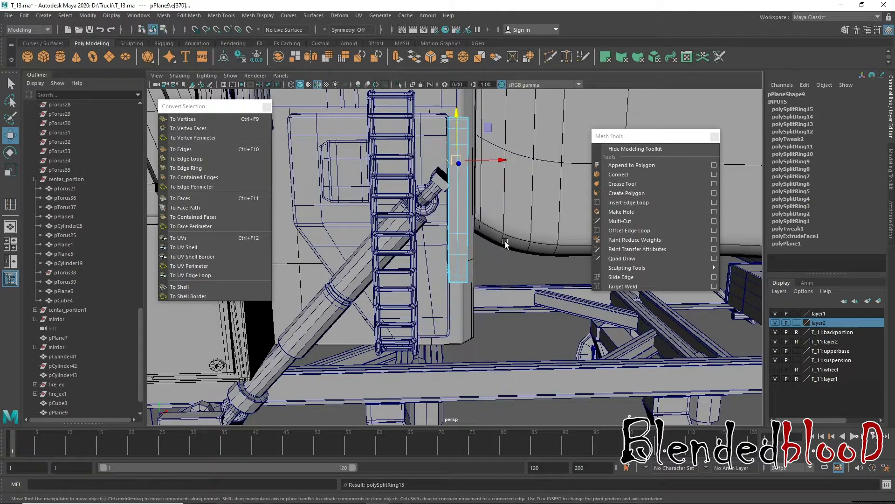
drag(457, 189, 503, 280)
click(504, 280)
- Select the edge loop at pCube8's piston tip and frame it in the front view
click(442, 186)
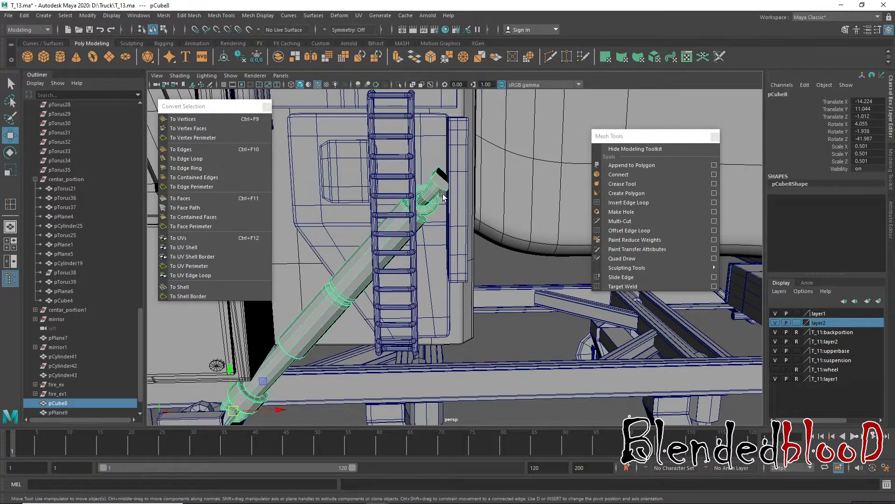
scroll(380, 328, up, 5)
mouse_move(380, 327)
alt+mouse_down()
mouse_move(374, 262)
mouse_move(420, 274)
mouse_move(420, 260)
alt+mouse_up()
right_click(433, 238)
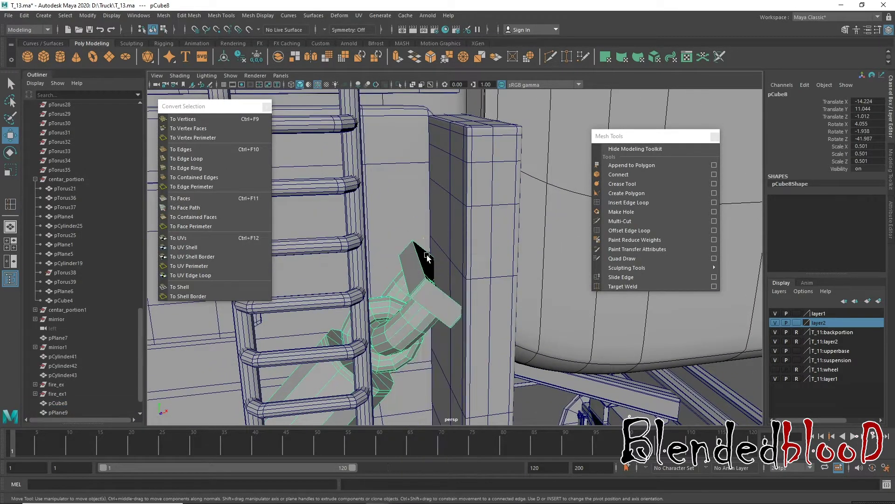
click(419, 261)
double_click(418, 260)
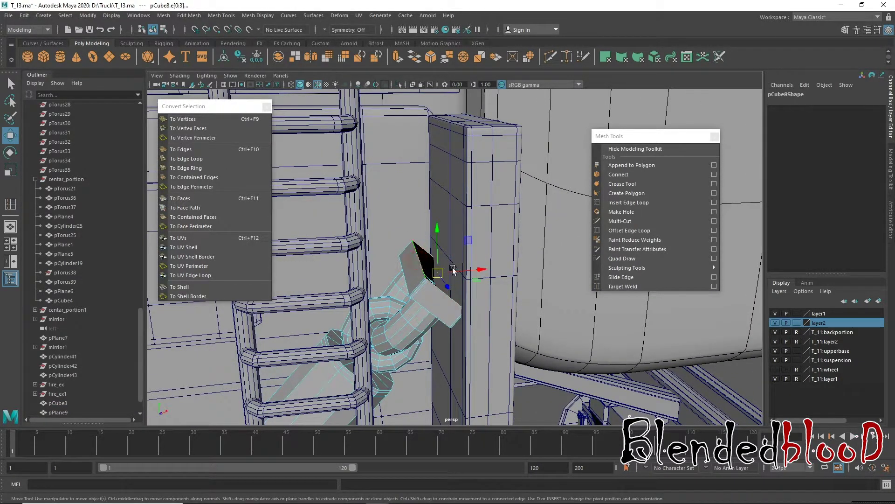
key(space)
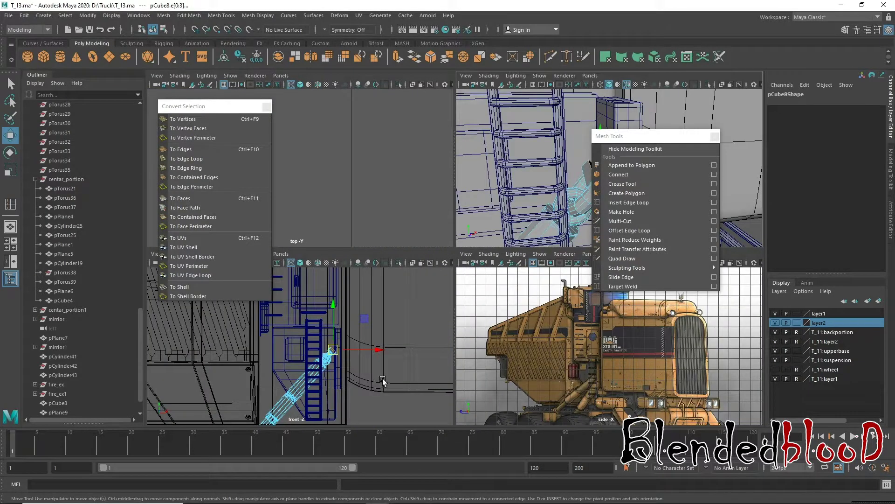
key(f)
key(space)
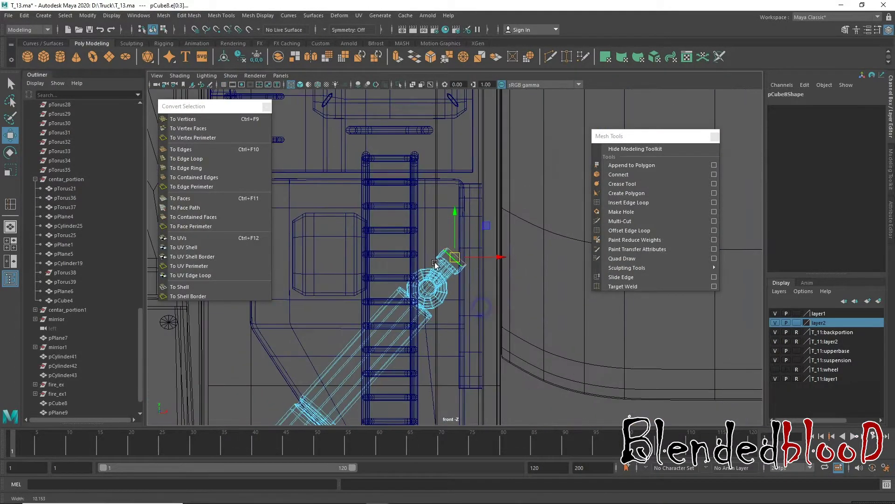
alt+right_drag(491, 265, 541, 344)
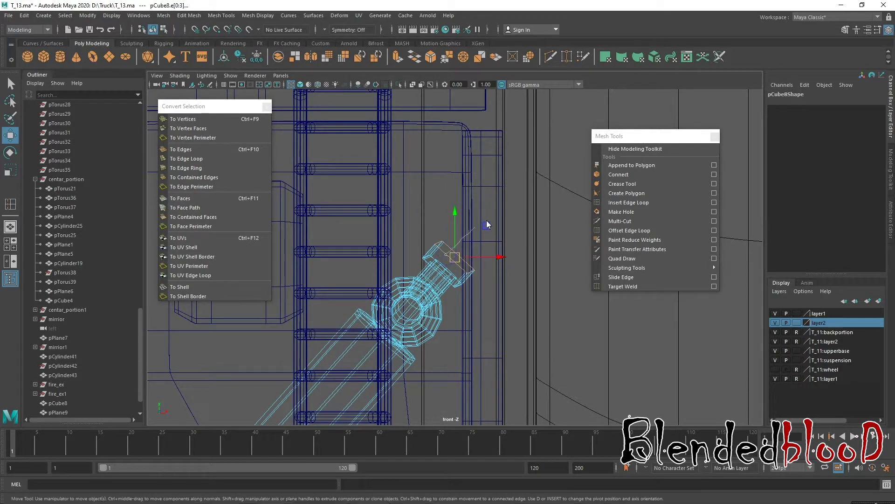
- Reset pCube8's Rotate X and Rotate Y to 0
right_drag(448, 256, 414, 325)
text(0)
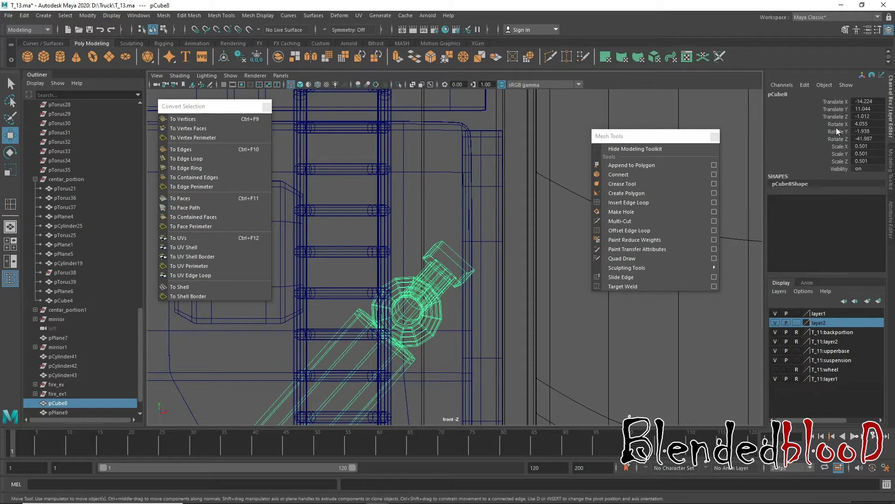
key(Return)
click(869, 131)
text(0)
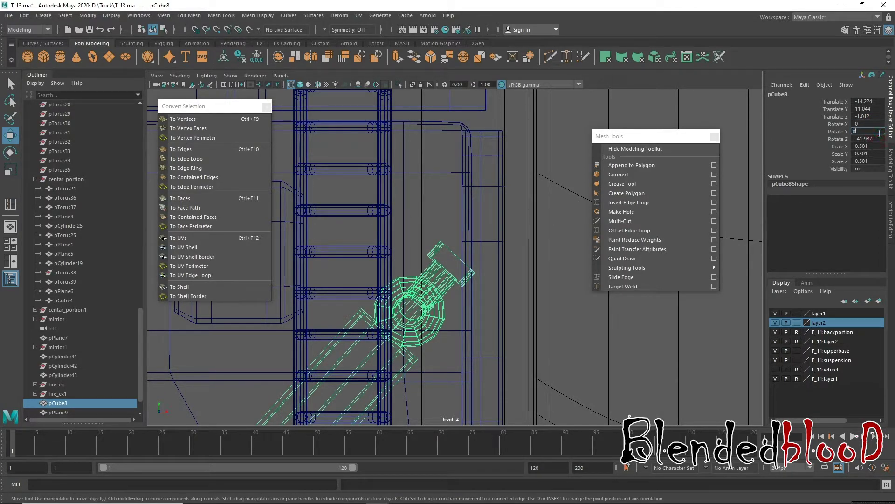
key(Return)
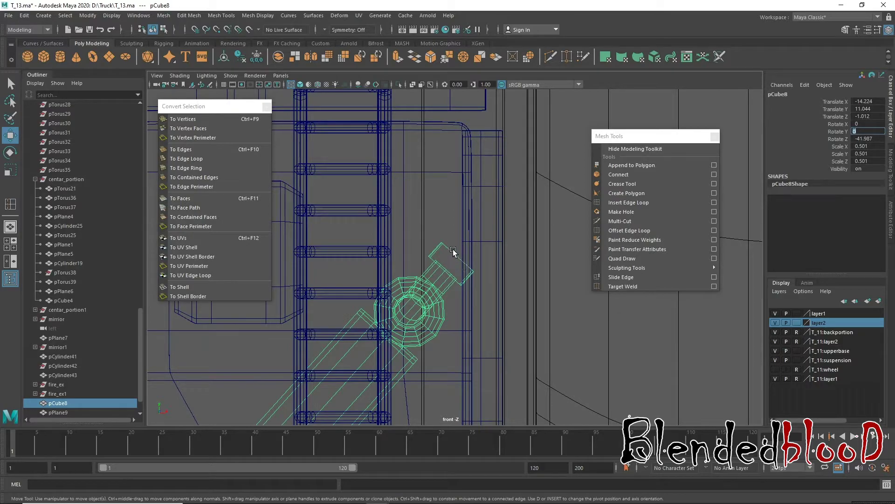
- Pull the piston tip's edge loop up-right toward the mount plate
right_drag(453, 252, 454, 208)
drag(454, 245, 451, 253)
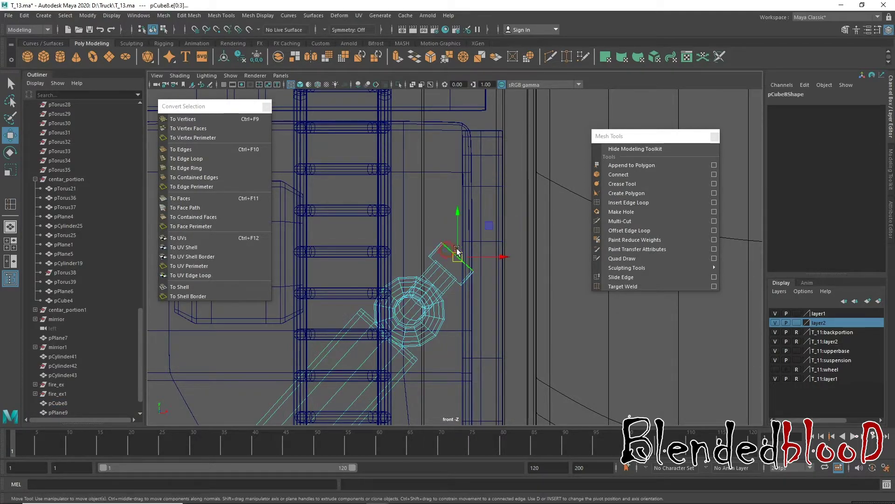
drag(463, 254, 492, 221)
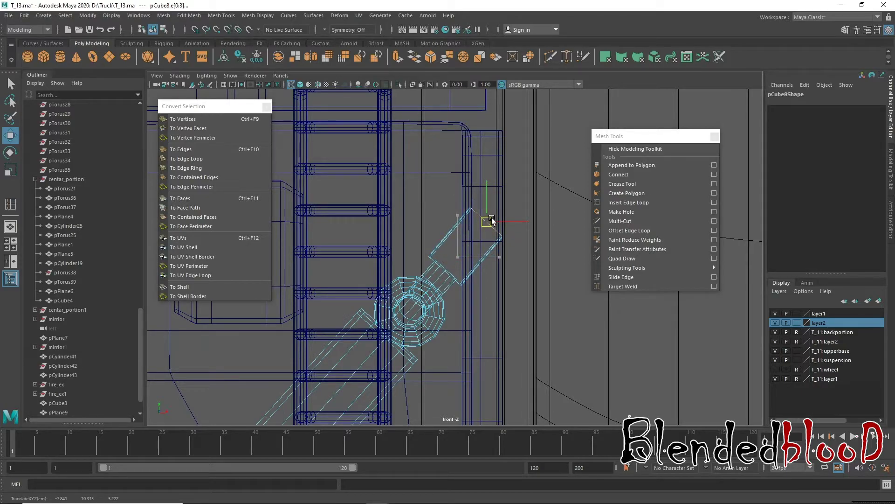
- Insert an extra edge loop near the pCube8 piston tip
click(611, 203)
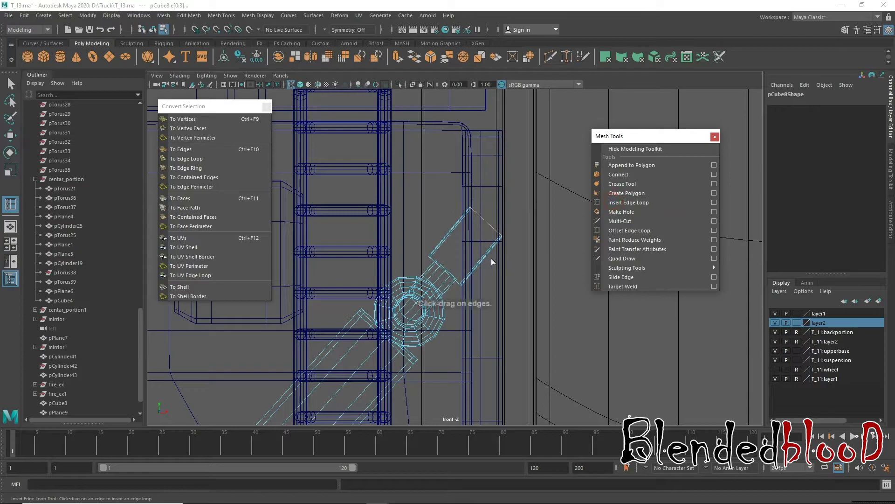
click(485, 253)
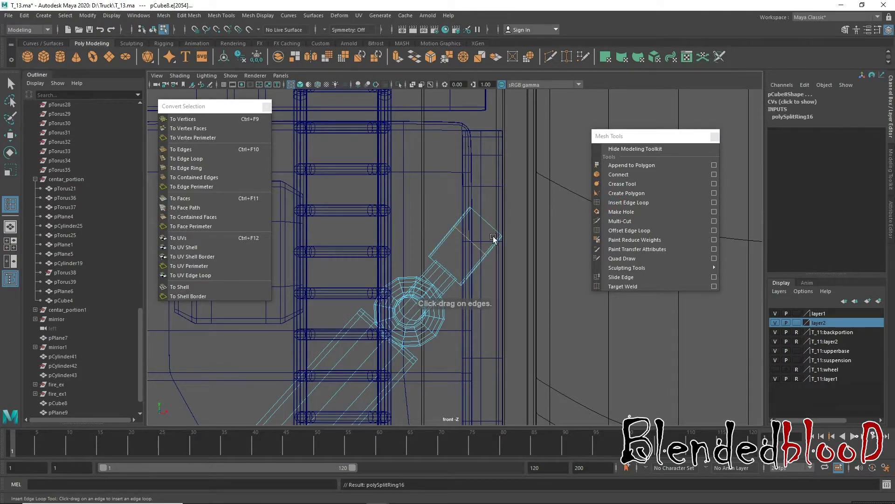
key(w)
- Rotate the tip edge loop to sit against the mount plate and preview it smoothed
double_click(493, 230)
key(e)
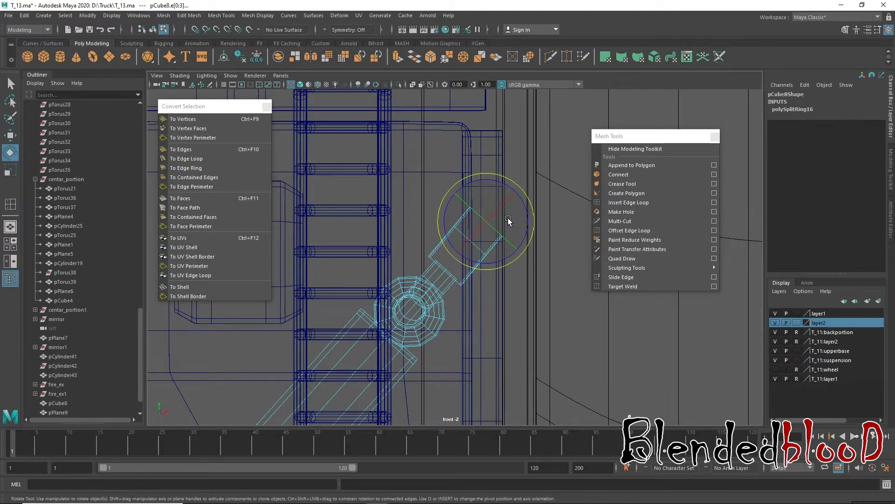
drag(530, 207, 523, 222)
drag(522, 227, 522, 227)
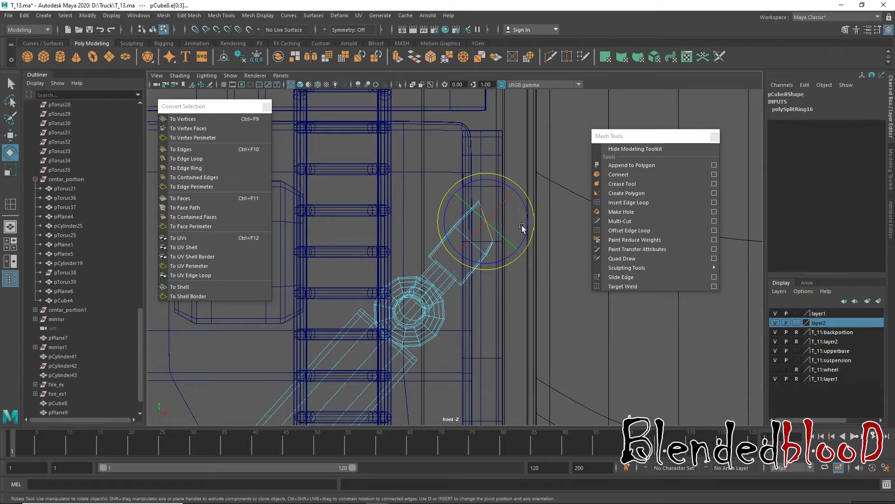
key(w)
key(3)
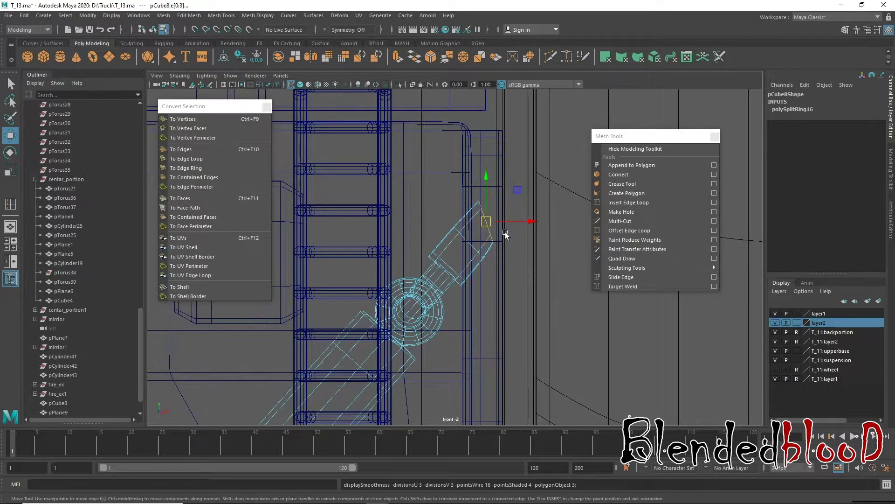
key(space)
key(space)
key(f)
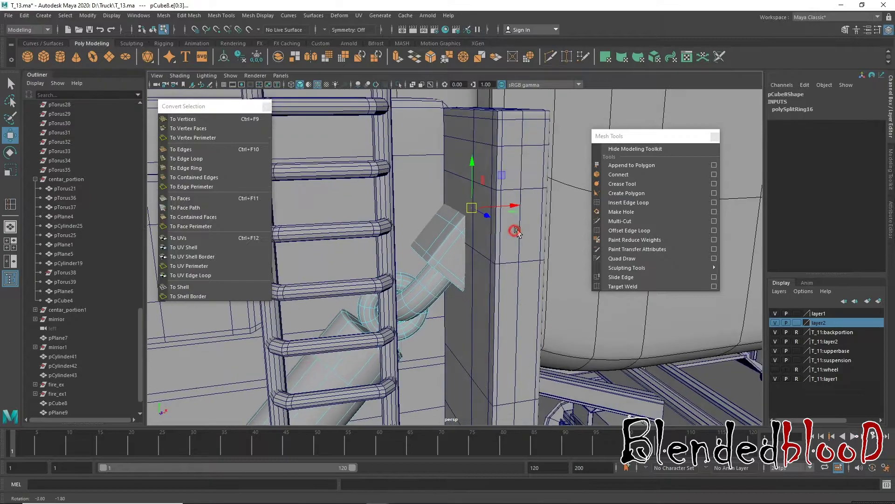
right_drag(450, 259, 464, 226)
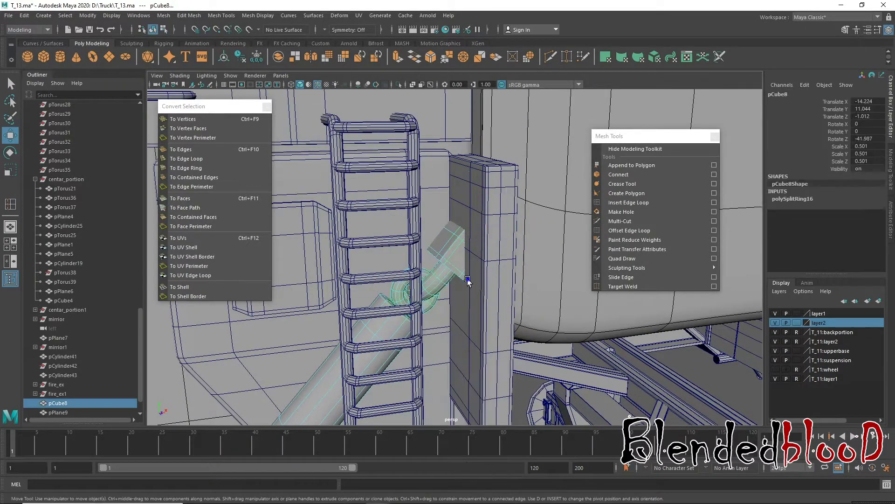
scroll(443, 326, down, 5)
alt+drag(443, 325, 490, 340)
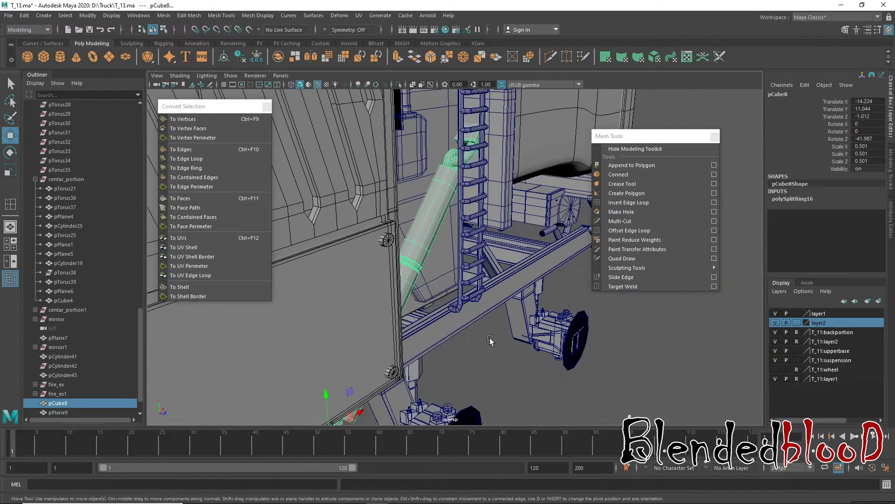
click(526, 376)
mouse_move(484, 371)
alt+mouse_down()
mouse_move(418, 370)
mouse_move(396, 357)
mouse_move(391, 279)
mouse_move(424, 370)
mouse_move(408, 370)
alt+mouse_up()
click(391, 278)
mouse_move(469, 369)
alt+mouse_down()
mouse_move(345, 305)
mouse_move(342, 326)
alt+mouse_up()
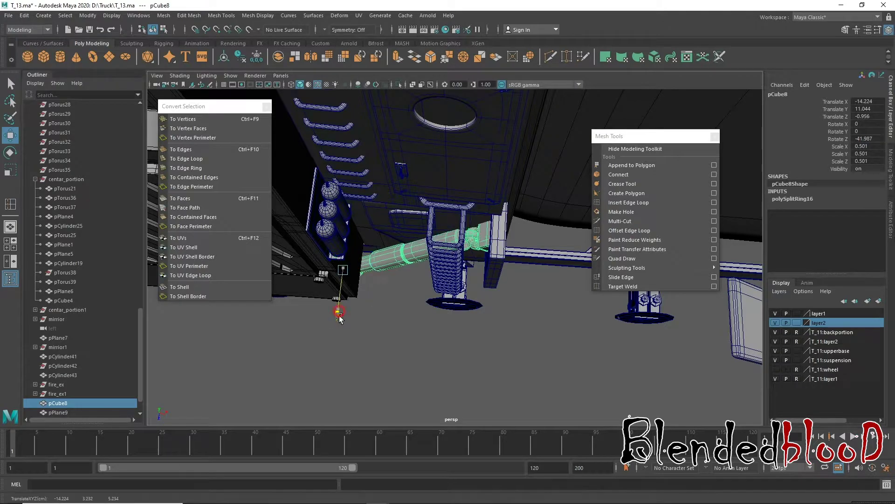
mouse_move(460, 269)
alt+mouse_down()
mouse_move(531, 223)
mouse_move(307, 319)
mouse_move(382, 294)
mouse_move(382, 240)
mouse_move(411, 262)
mouse_move(365, 249)
mouse_move(419, 234)
mouse_move(350, 250)
mouse_move(383, 256)
alt+mouse_up()
click(382, 294)
key(r)
key(w)
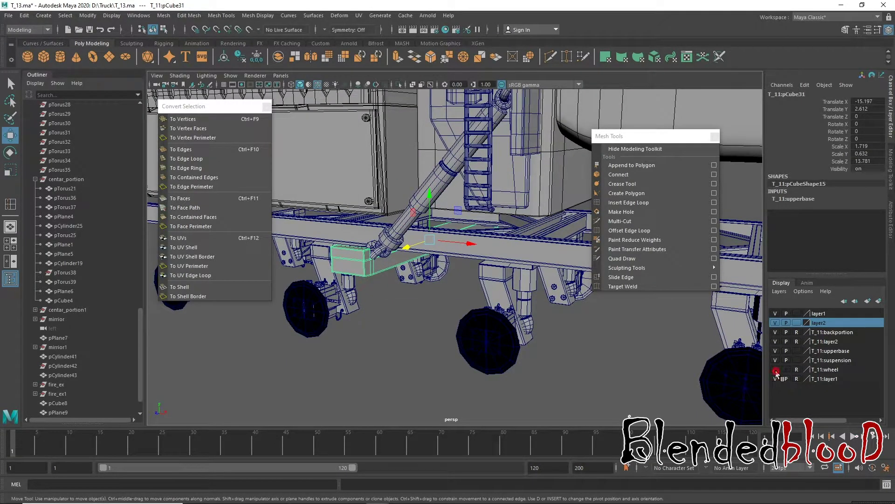
- Show the T_11:wheel layer again and slide pCube31 along X to -14.037
click(776, 370)
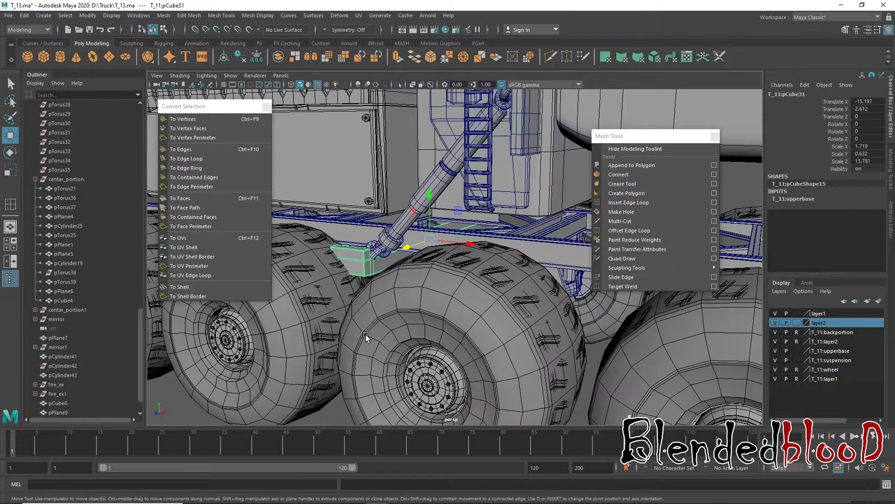
alt+drag(365, 335, 402, 345)
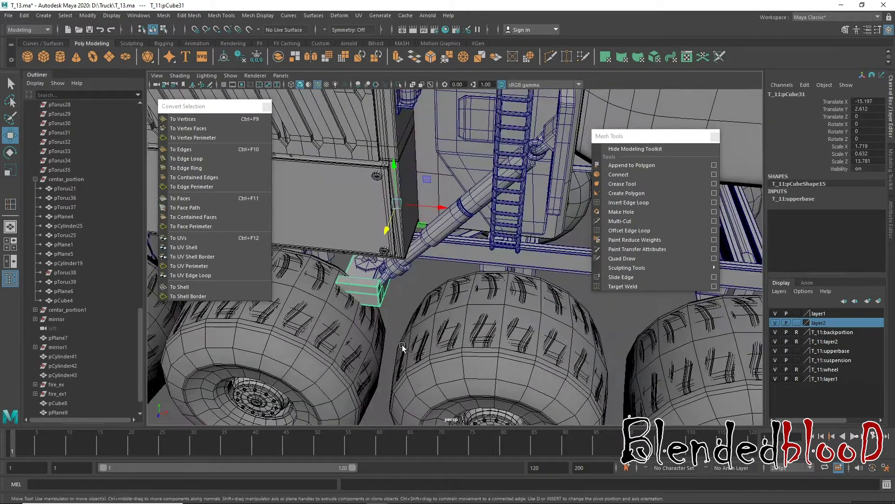
mouse_move(440, 210)
mouse_down()
mouse_move(468, 215)
mouse_move(463, 267)
mouse_up()
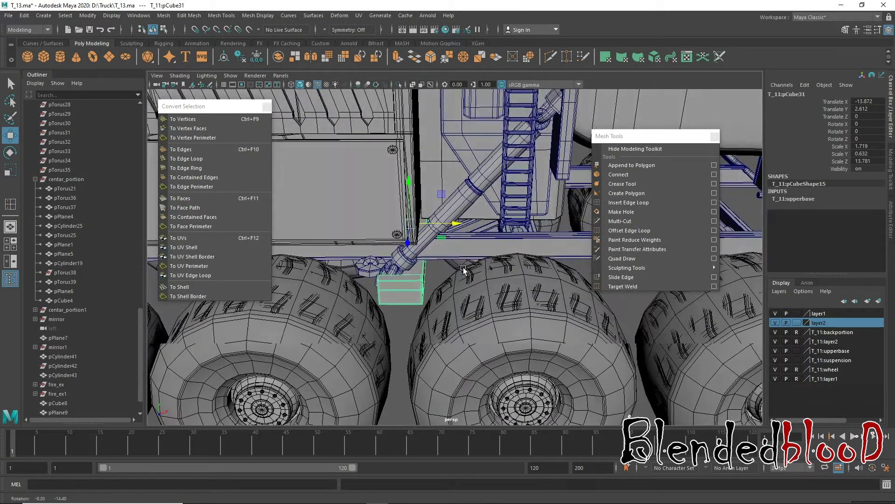
- Scale pCube31 wider in X (2.268) and flatter in Y (0.341)
key(r)
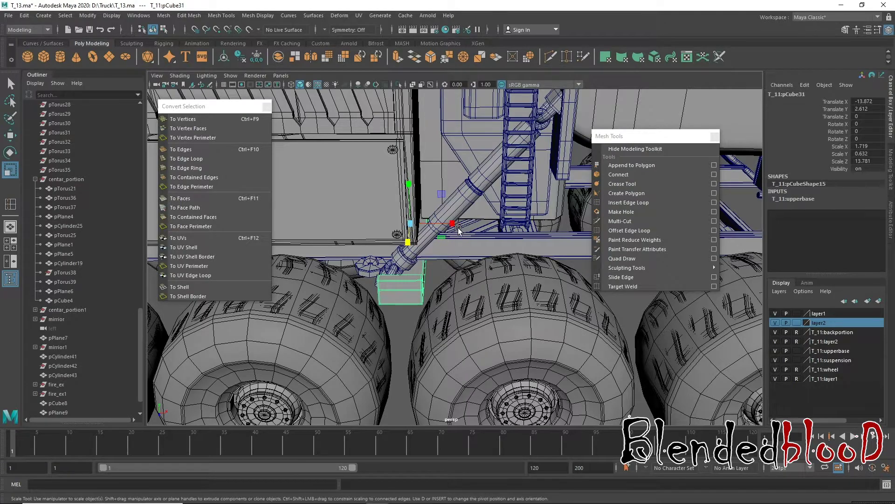
mouse_move(456, 224)
mouse_down()
mouse_move(450, 256)
mouse_move(445, 249)
mouse_up()
key(w)
key(r)
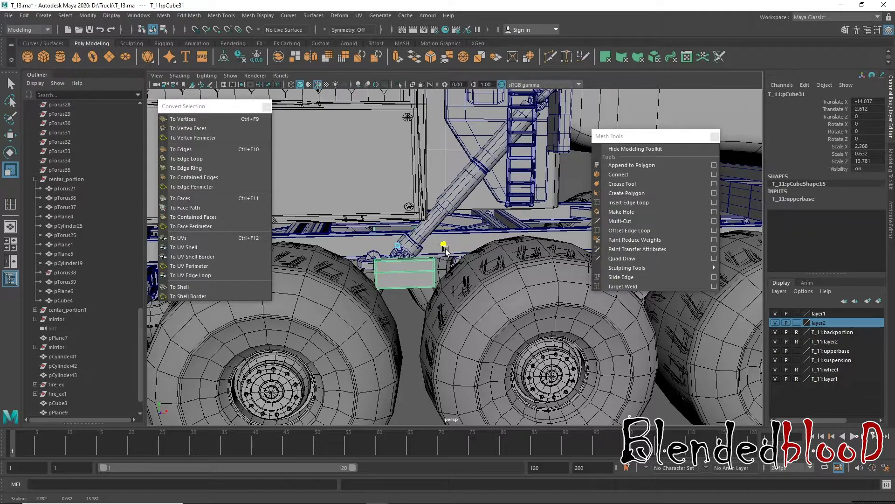
key(w)
key(r)
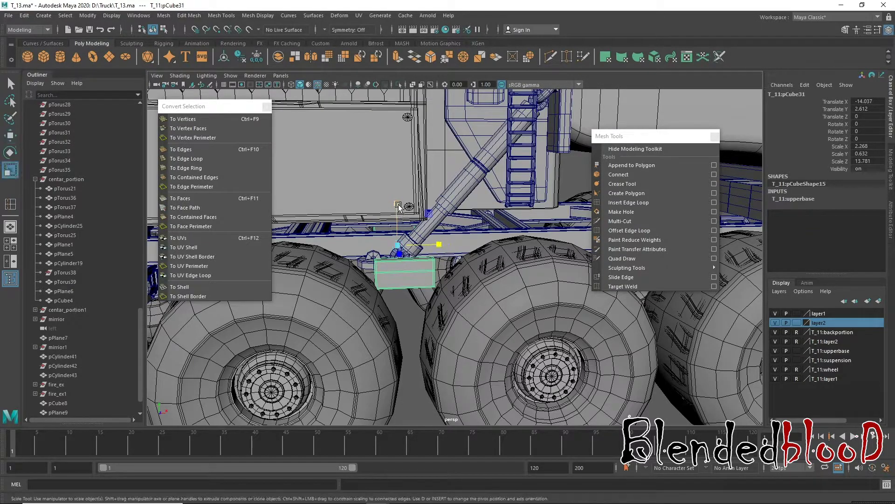
drag(398, 202, 408, 223)
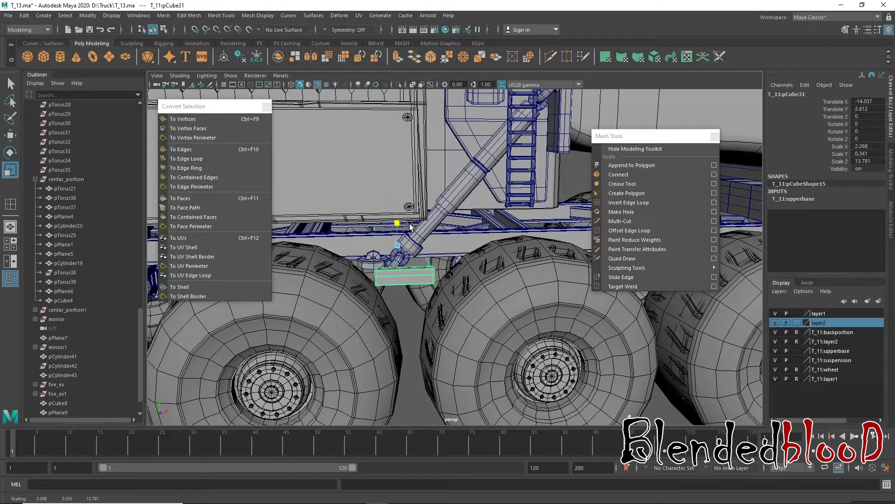
key(w)
alt+right_drag(411, 226, 403, 385)
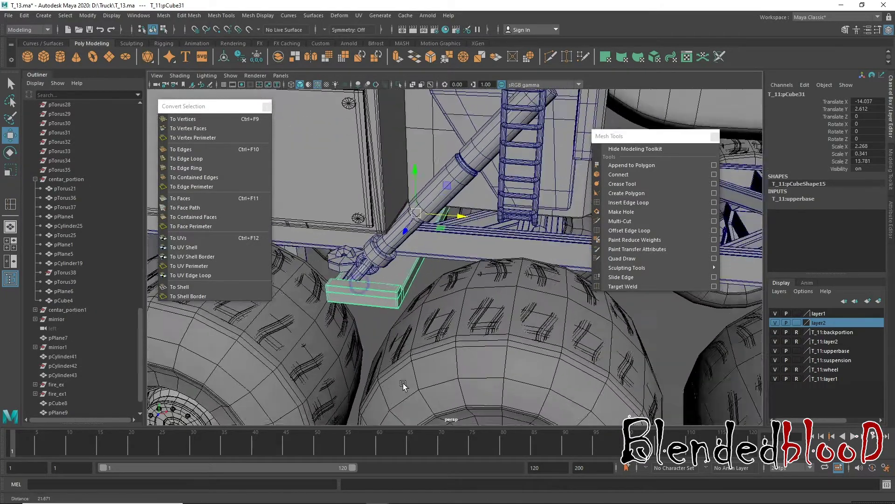
alt+drag(403, 385, 378, 287)
- Delete the hexagonal nut pCylinder76 at the piston's lower joint, then view the lower link
click(378, 287)
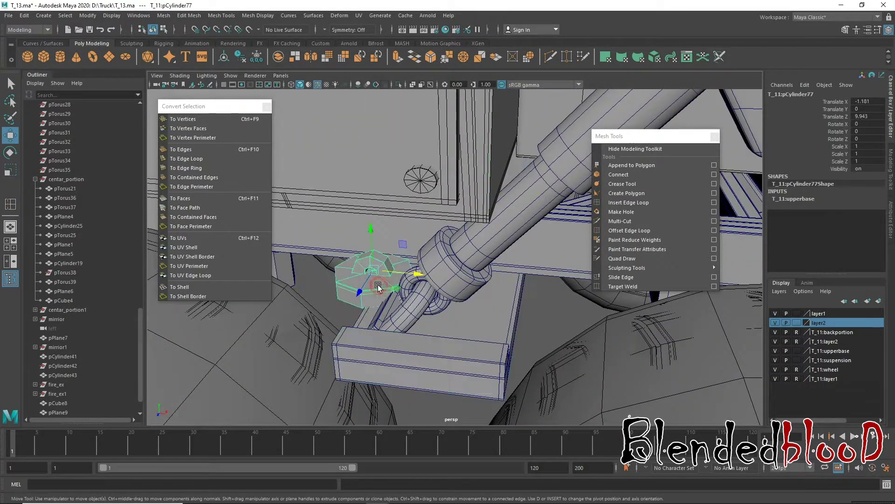
click(389, 287)
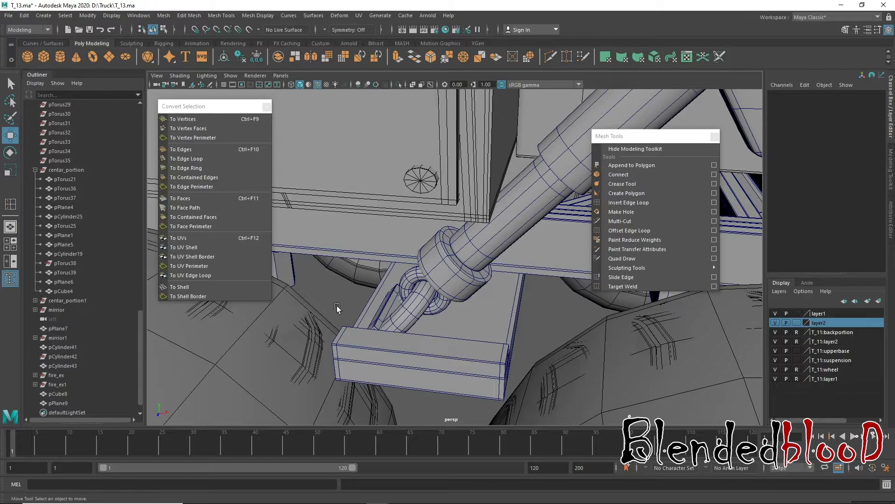
alt+drag(389, 287, 478, 288)
alt+right_drag(478, 288, 398, 317)
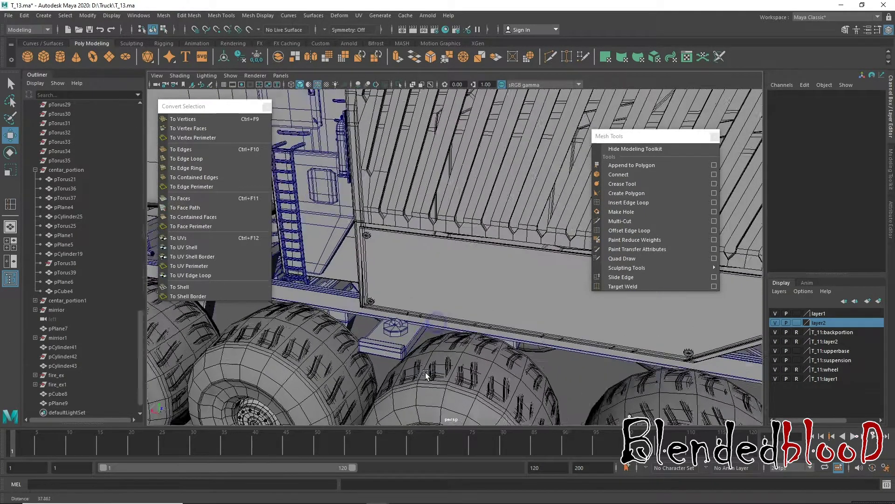
alt+right_drag(398, 317, 382, 335)
click(393, 344)
key(Delete)
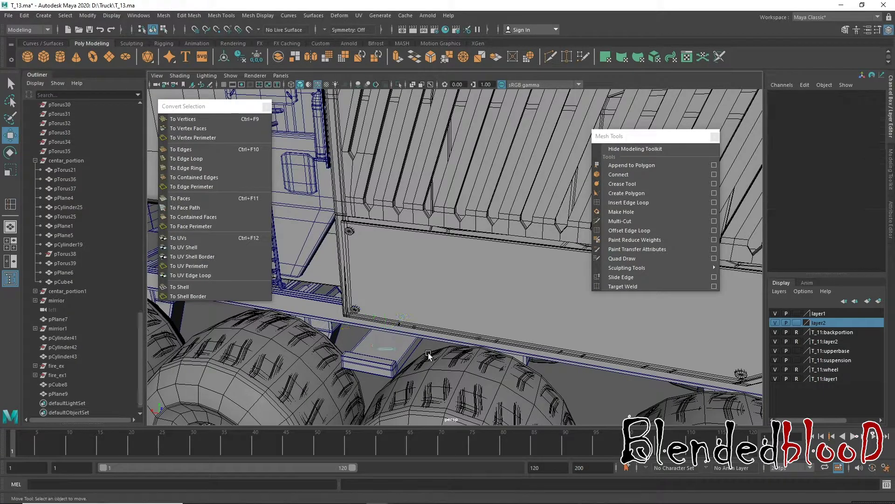
alt+drag(470, 375, 253, 376)
mouse_move(253, 376)
alt+right_down()
mouse_move(511, 437)
mouse_move(466, 301)
alt+right_up()
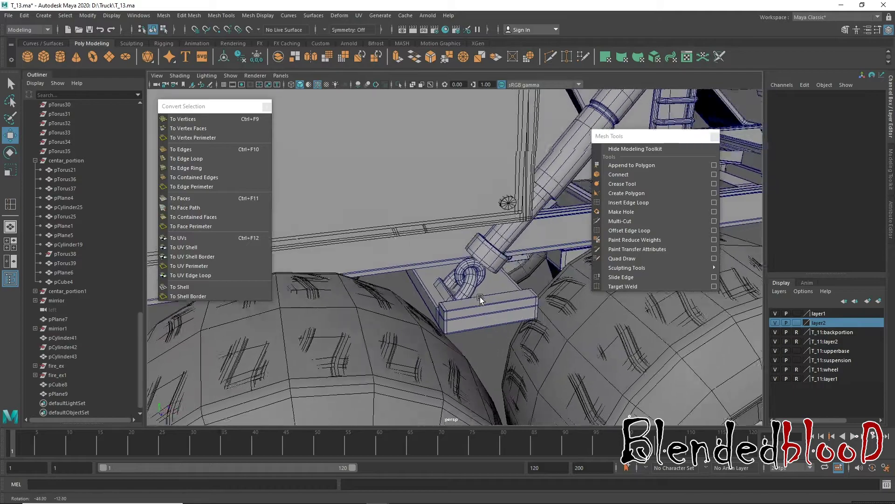
alt+drag(466, 301, 463, 314)
alt+right_drag(463, 315, 440, 371)
- Select the end edge loop of pCube8's flat tab and frame it in the front view
click(431, 363)
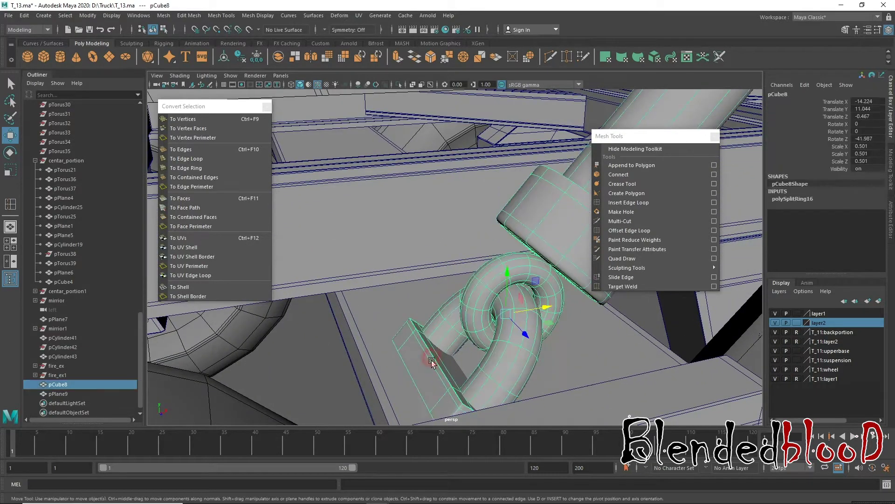
right_click(432, 237)
click(432, 212)
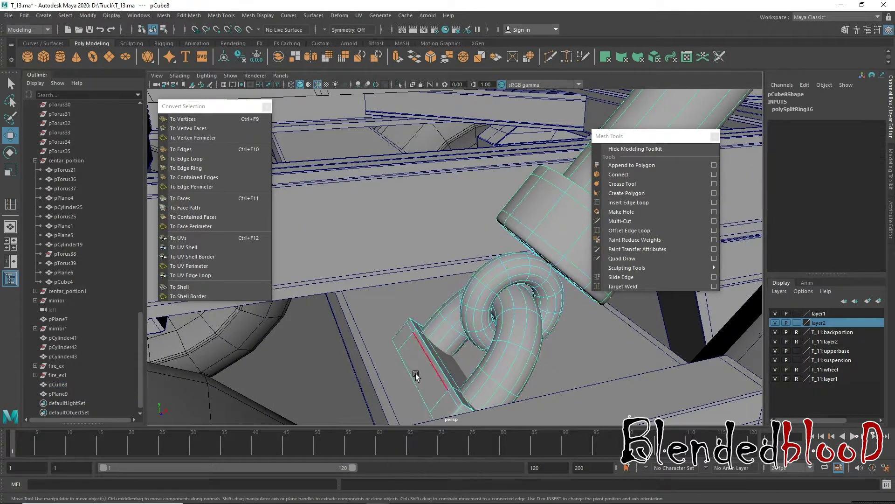
double_click(415, 375)
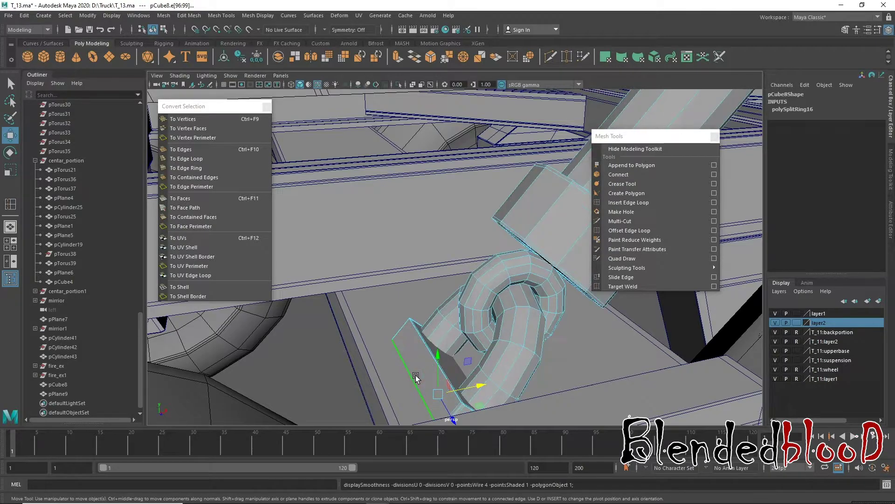
key(space)
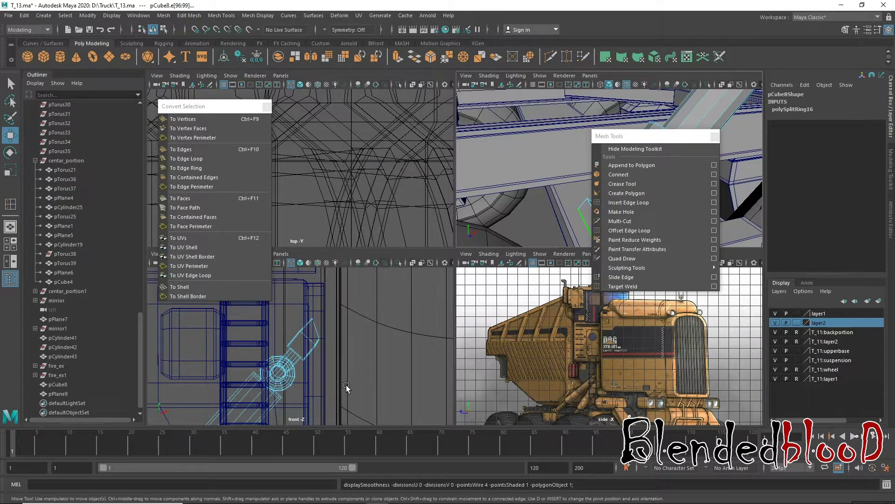
key(f)
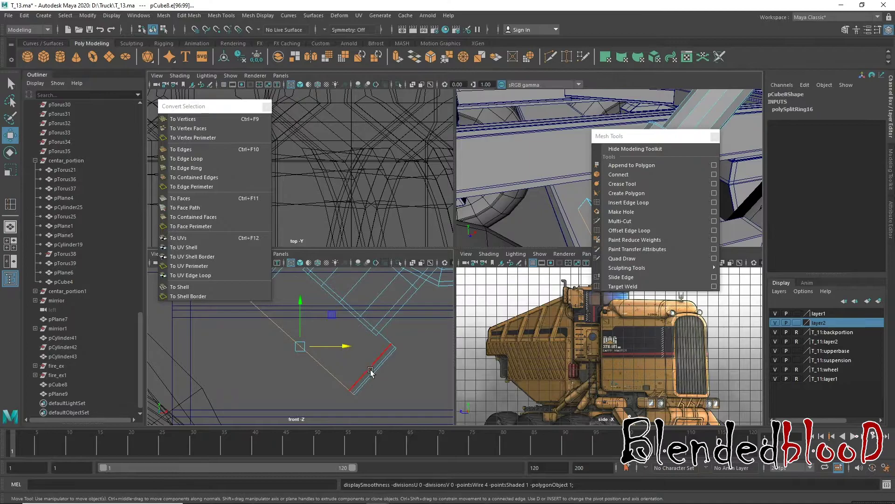
key(space)
- Move the tab's end edges down-left toward the base block, back in object mode
scroll(369, 377, up, 3)
scroll(379, 383, down, 3)
scroll(379, 384, up, 2)
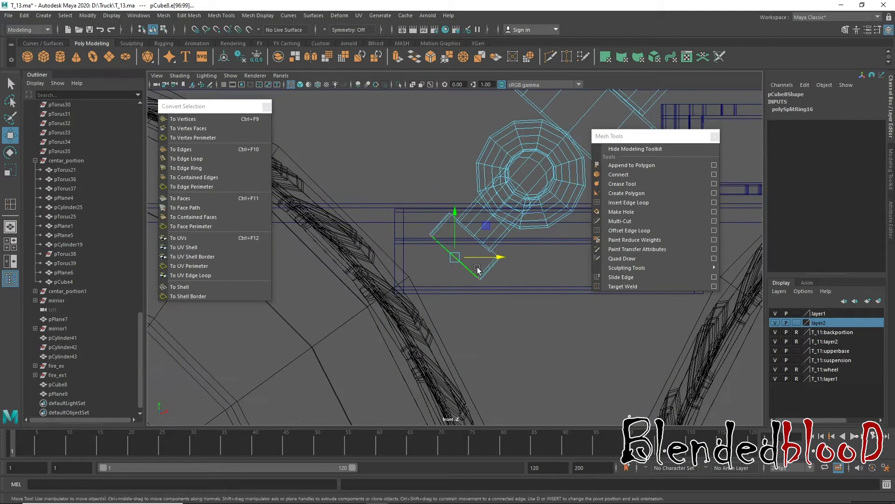
drag(460, 257, 437, 267)
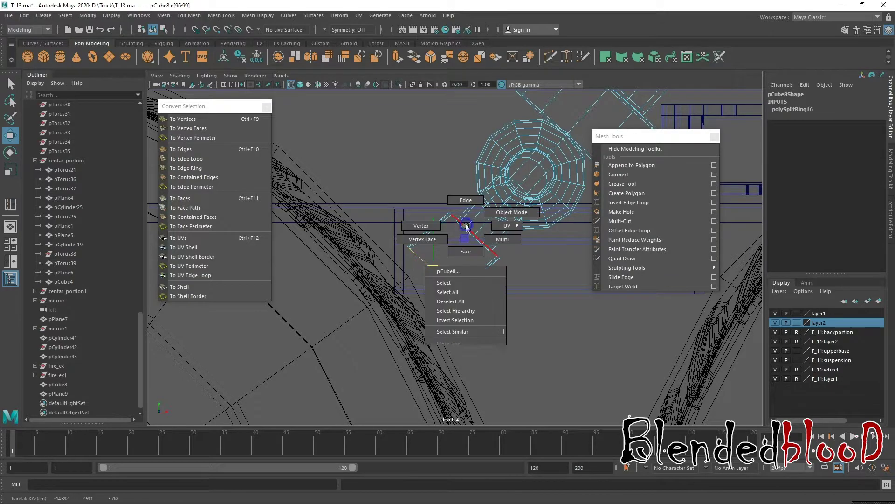
right_drag(462, 243, 498, 212)
key(space)
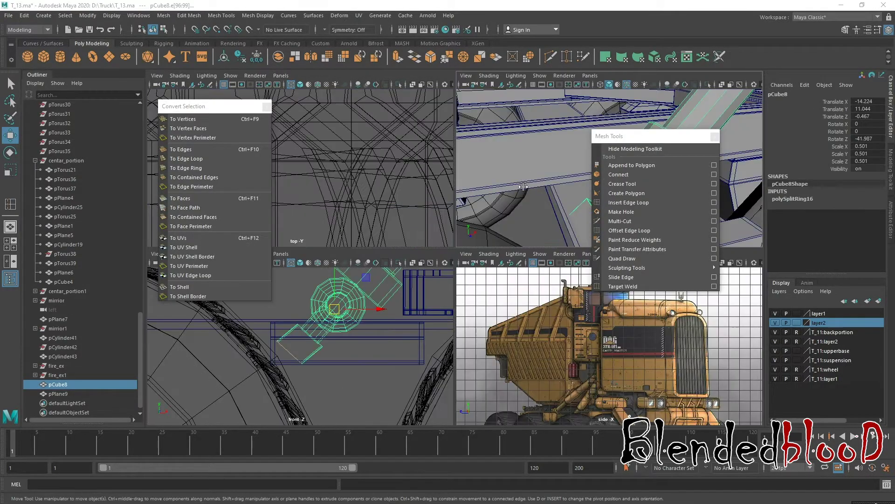
- Reselect pCube8 in the full perspective view and add a second Channel Box/Layer Editor with Ctrl+A
key(space)
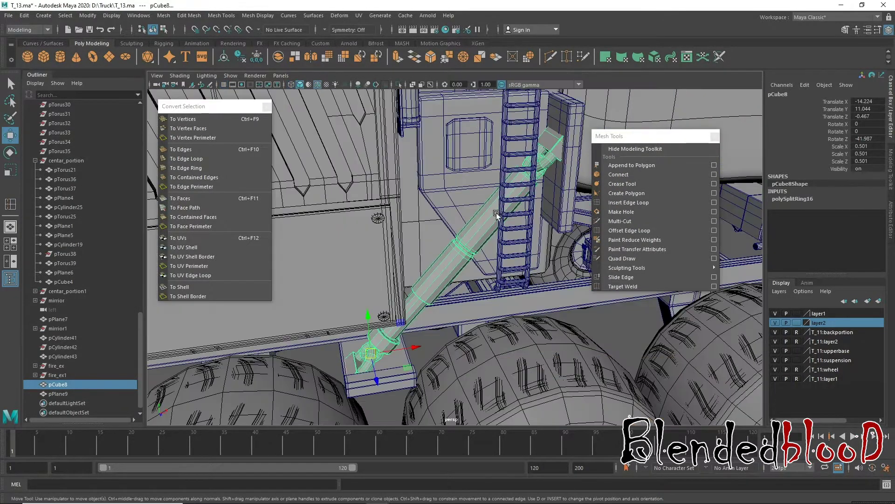
mouse_move(473, 252)
alt+mouse_down()
mouse_move(431, 353)
mouse_move(423, 315)
mouse_move(517, 267)
mouse_move(462, 308)
alt+mouse_up()
right_click(422, 306)
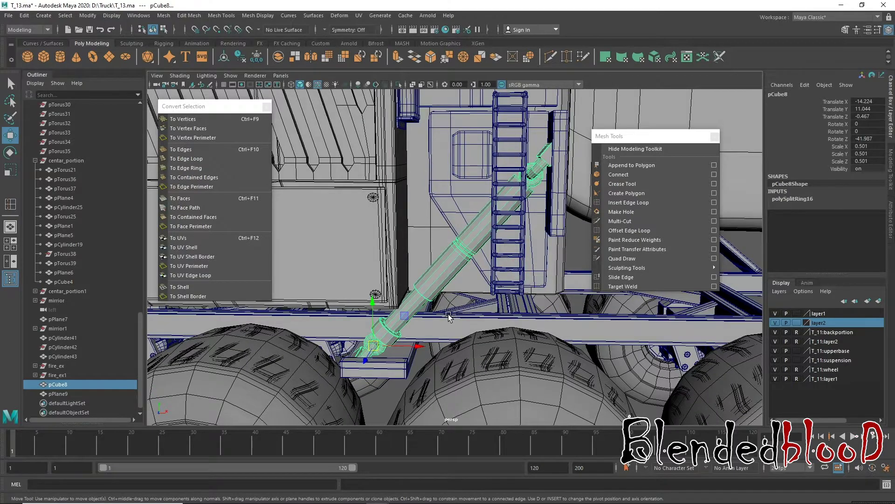
click(580, 251)
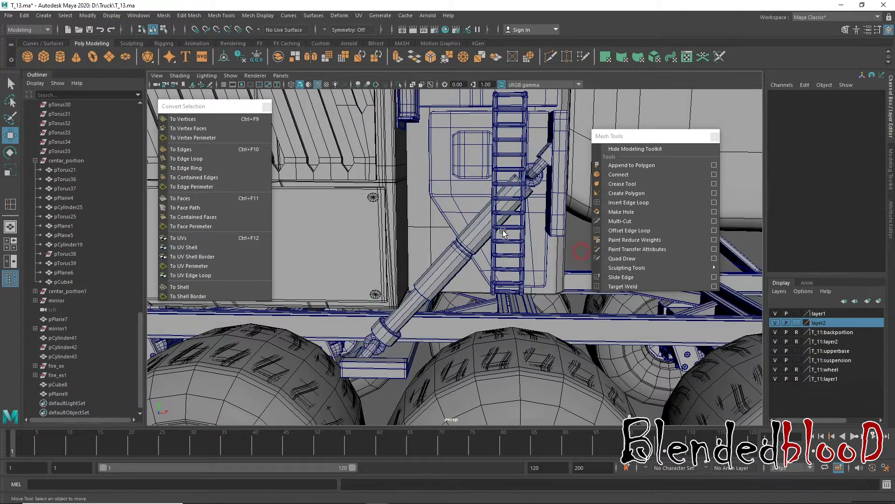
click(474, 234)
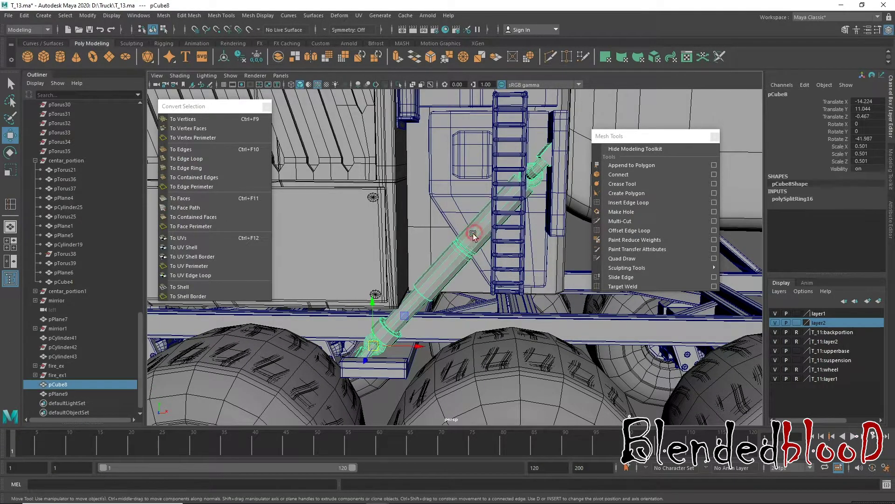
key(ctrl+a)
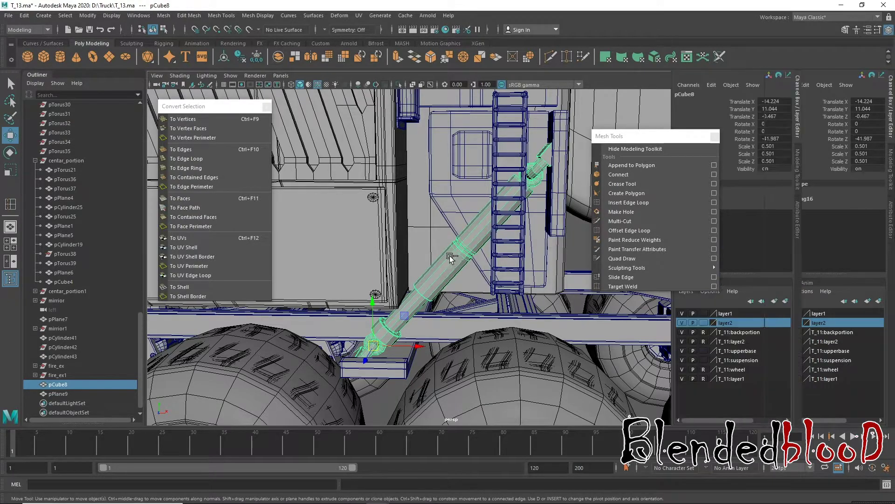
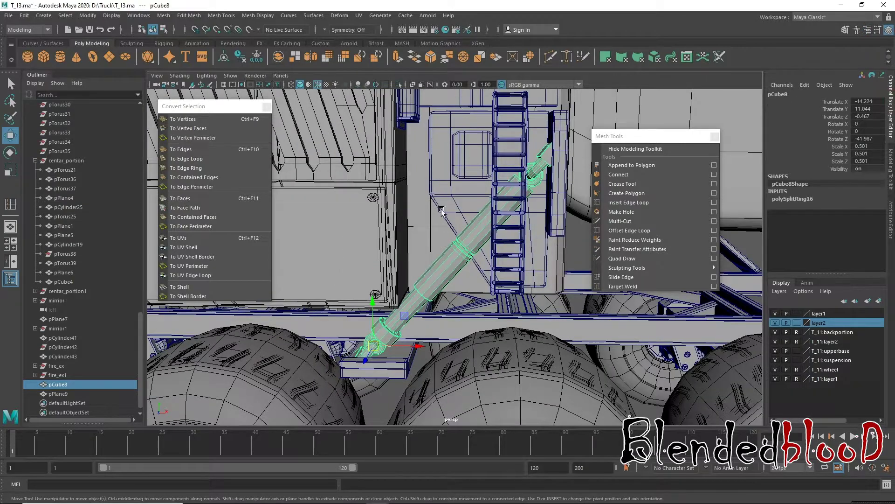
- Delete all construction history in the scene and duplicate strut pCube8 as pCube9
click(25, 16)
mouse_move(54, 134)
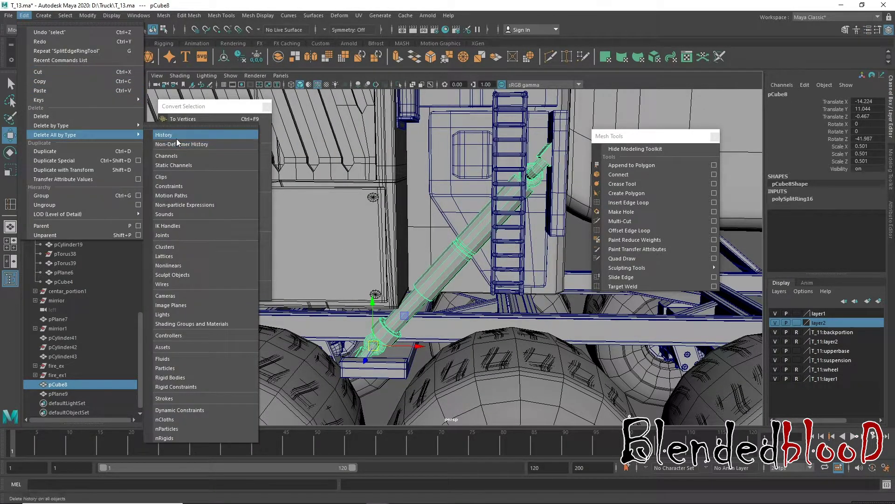
click(176, 137)
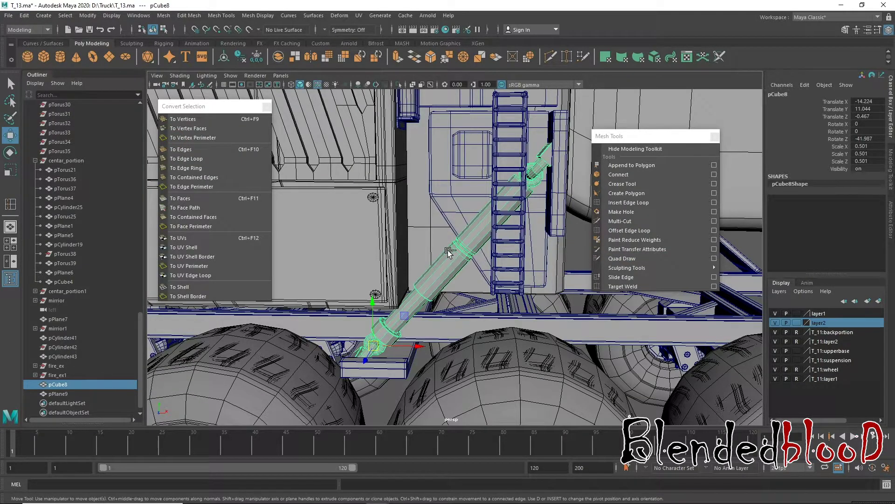
key(ctrl+d)
- Slide duplicate strut pCube9 along X to -13.002 beside the original, then maximize the front view
drag(424, 347, 456, 354)
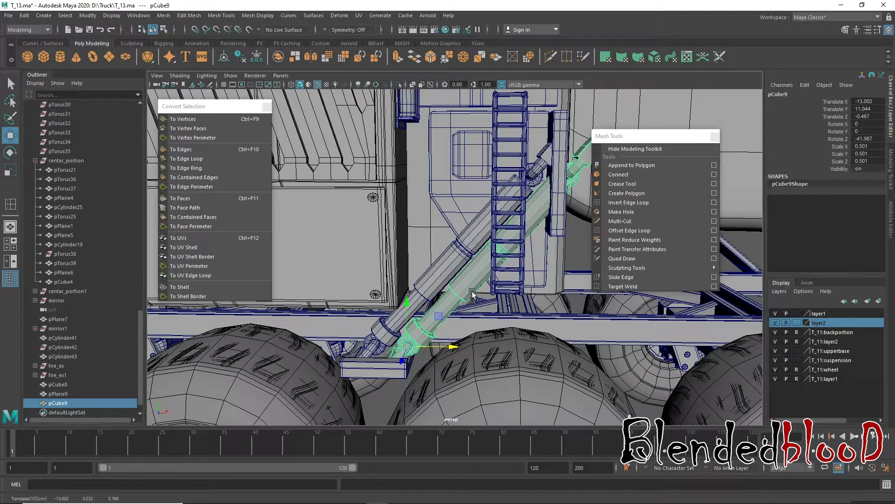
alt+drag(472, 294, 383, 234)
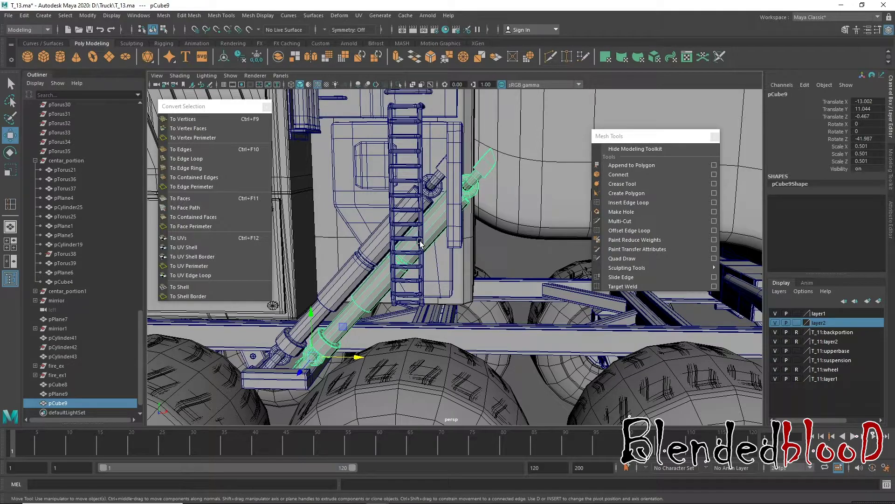
key(space)
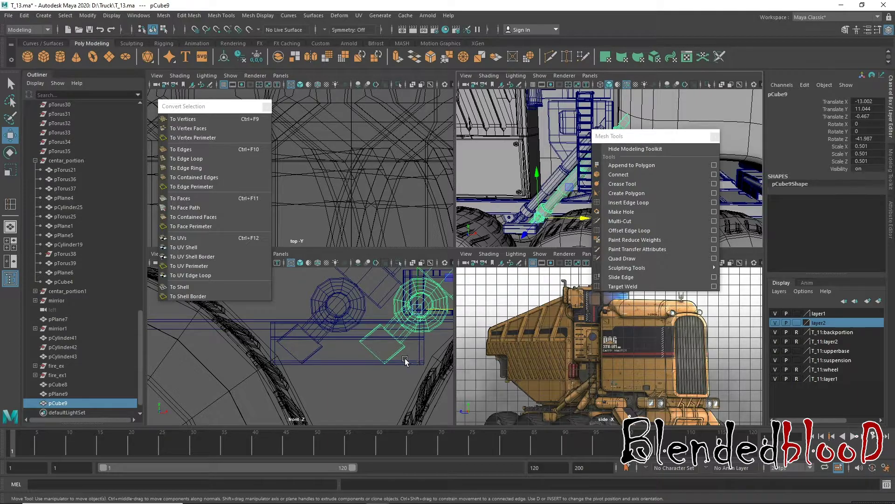
key(space)
scroll(459, 303, down, 3)
scroll(505, 252, down, 3)
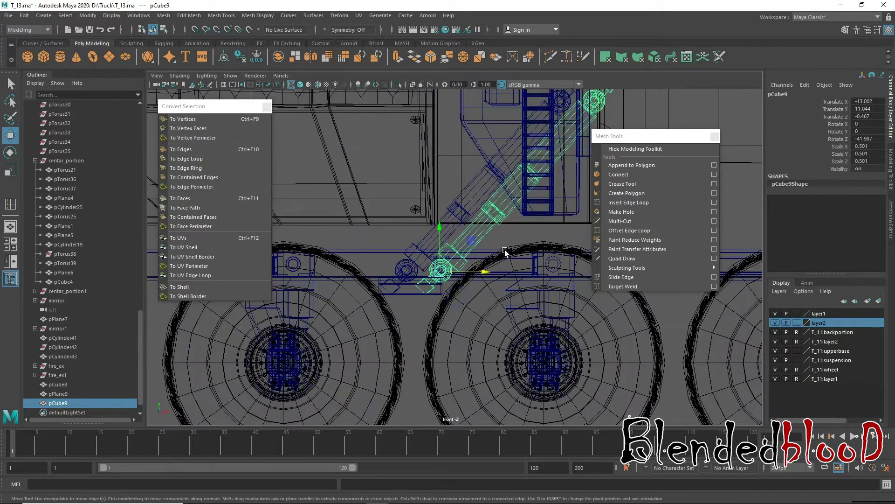
scroll(505, 252, up, 3)
scroll(466, 240, up, 2)
right_click(423, 230)
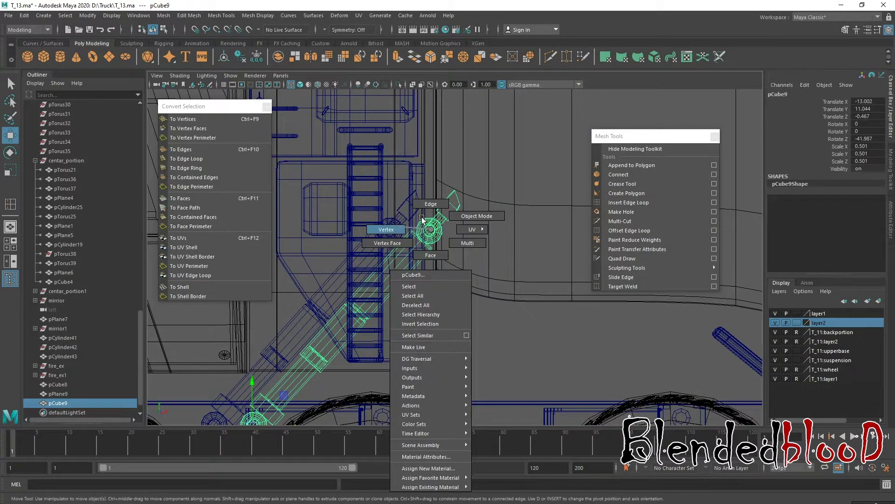
- Select pCube9's upper-end vertices and move them up and right in the front view
click(387, 229)
drag(489, 162, 382, 282)
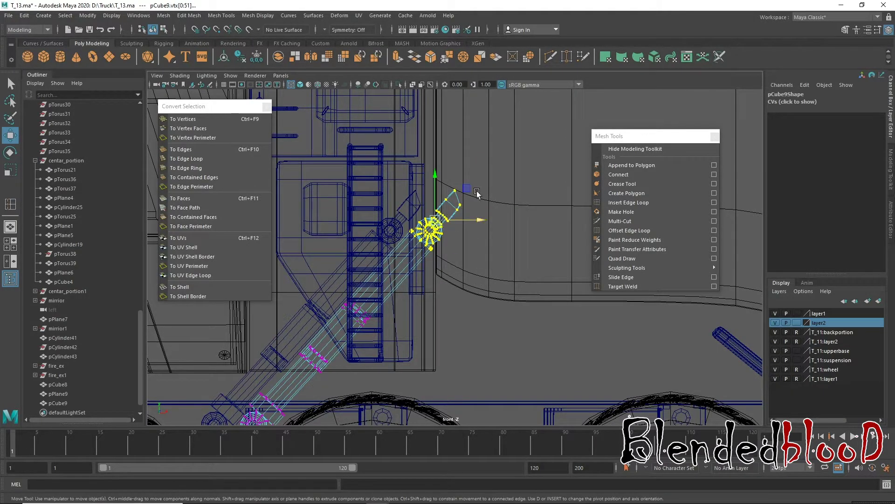
drag(402, 267, 290, 396)
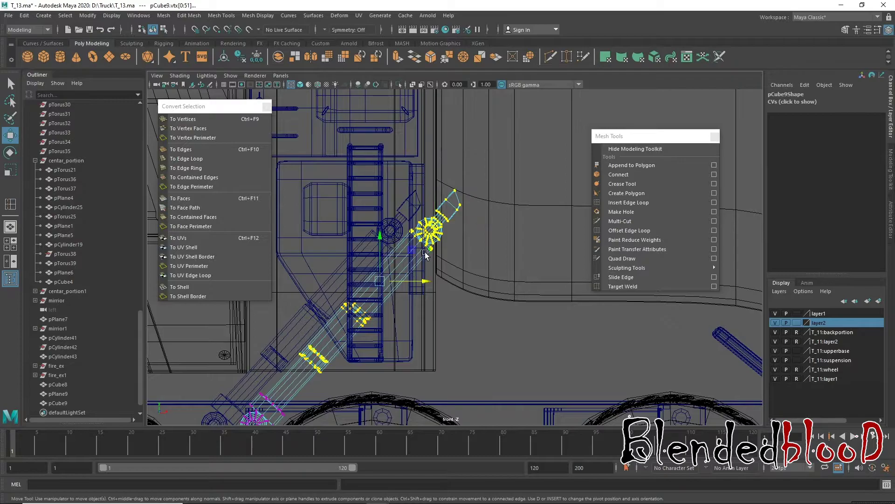
mouse_move(386, 279)
mouse_down()
mouse_move(364, 305)
mouse_move(373, 289)
mouse_up()
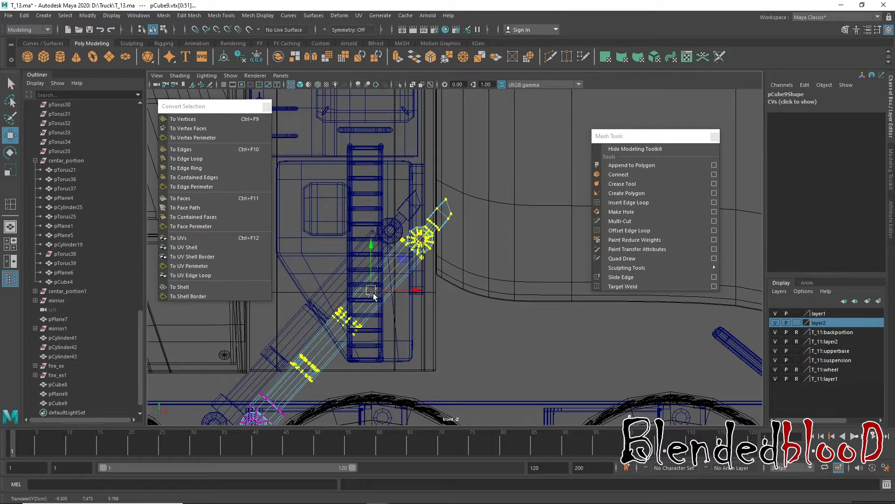
key(ctrl+z)
ctrl+drag(293, 341, 335, 377)
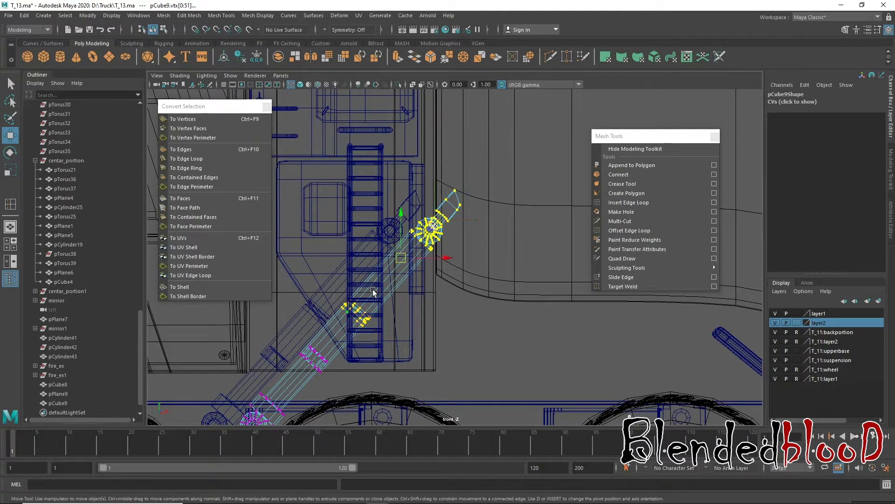
drag(404, 259, 380, 281)
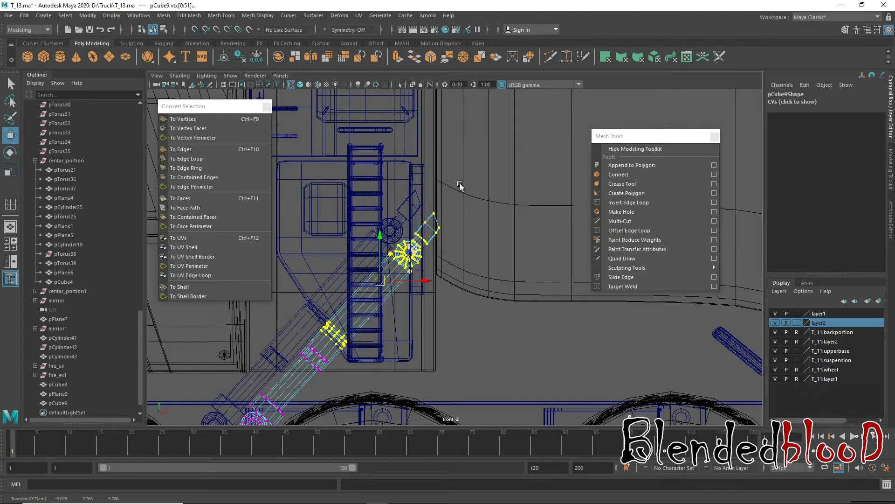
drag(413, 242, 403, 261)
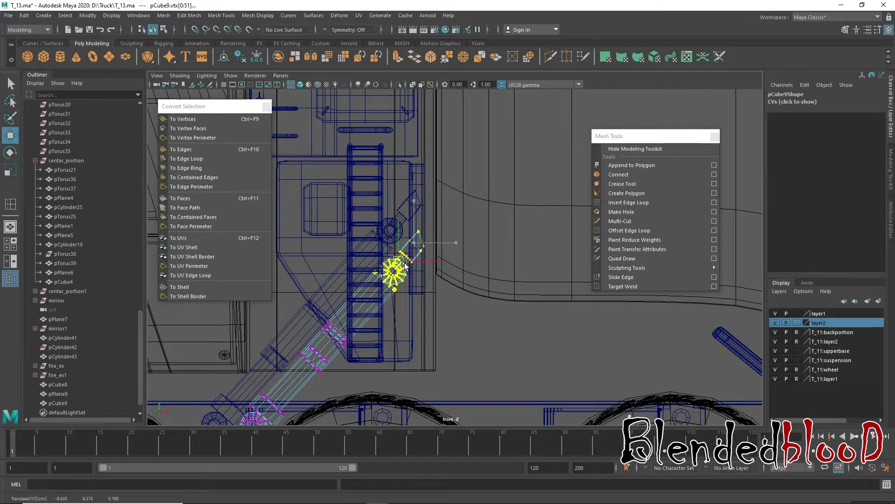
- In the perspective view, nudge the strut's end vertex ring up-right onto the ladder bracket
key(space)
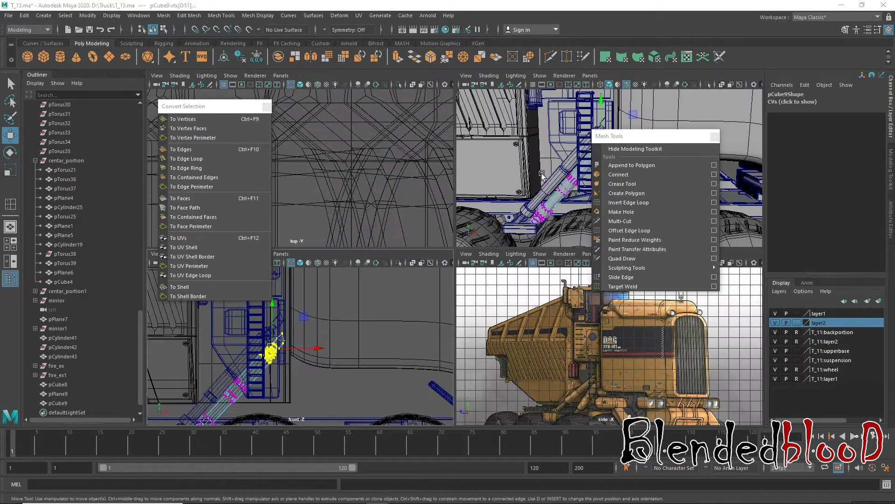
key(space)
scroll(425, 237, up, 2)
scroll(434, 236, up, 2)
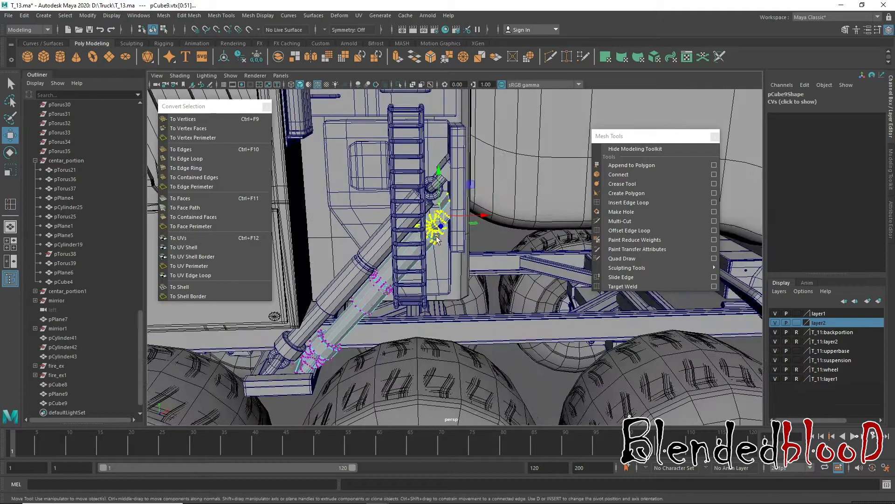
scroll(443, 236, up, 2)
scroll(449, 235, up, 2)
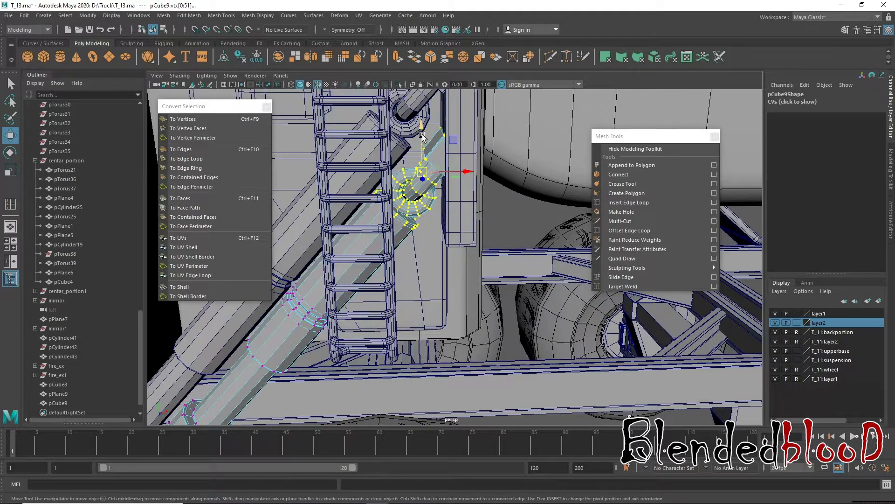
scroll(428, 172, up, 1)
drag(429, 171, 431, 164)
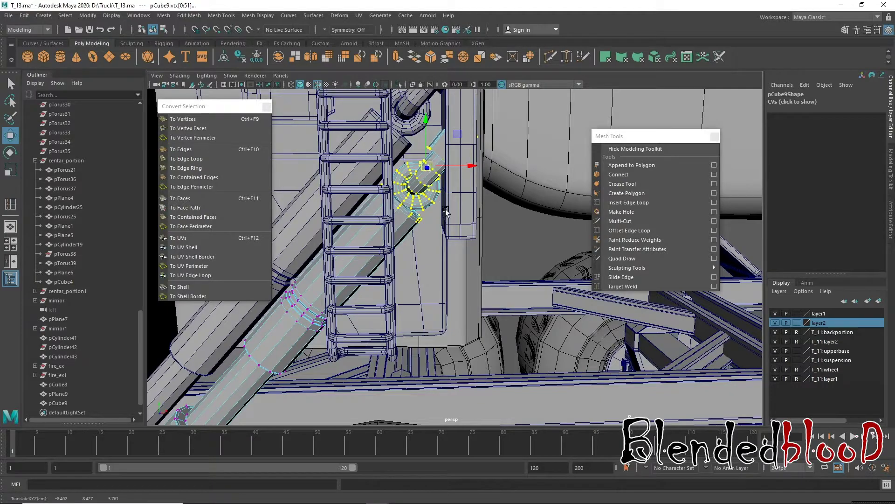
mouse_move(446, 210)
alt+mouse_down()
mouse_move(412, 252)
mouse_move(419, 229)
alt+mouse_up()
right_drag(419, 228, 419, 228)
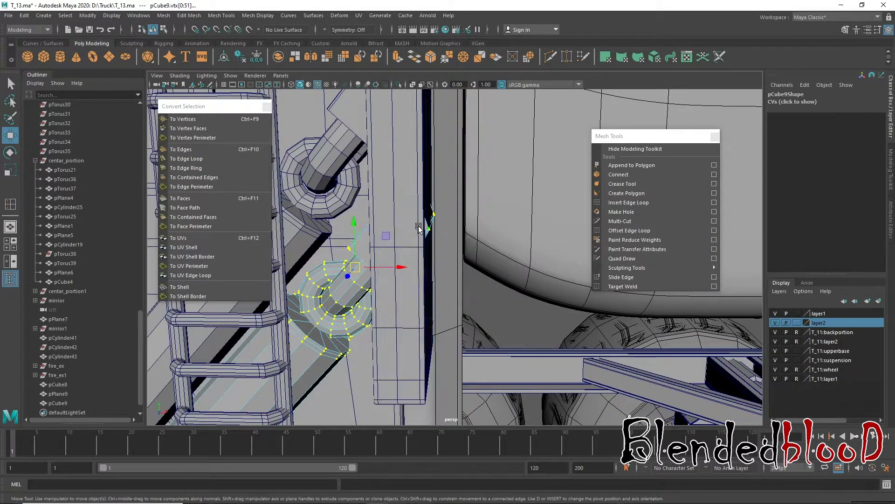
- Select the outer edge at the strut tip and rotate it into place
click(429, 225)
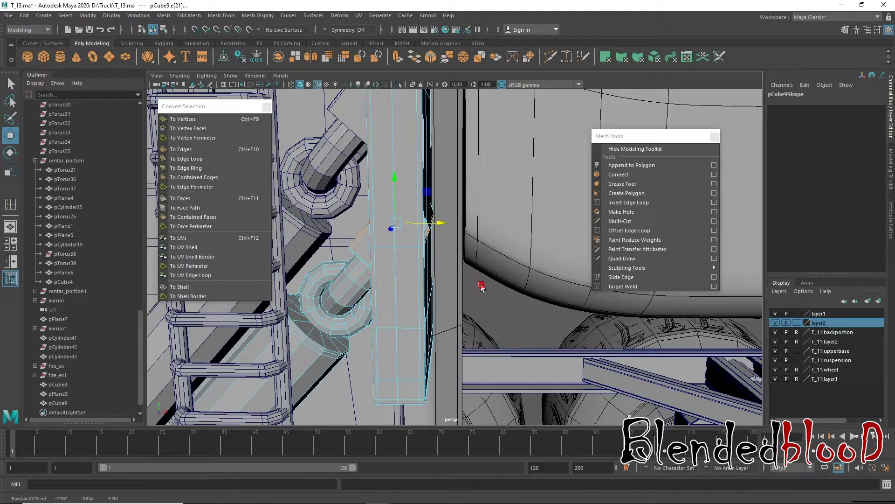
click(481, 285)
click(430, 225)
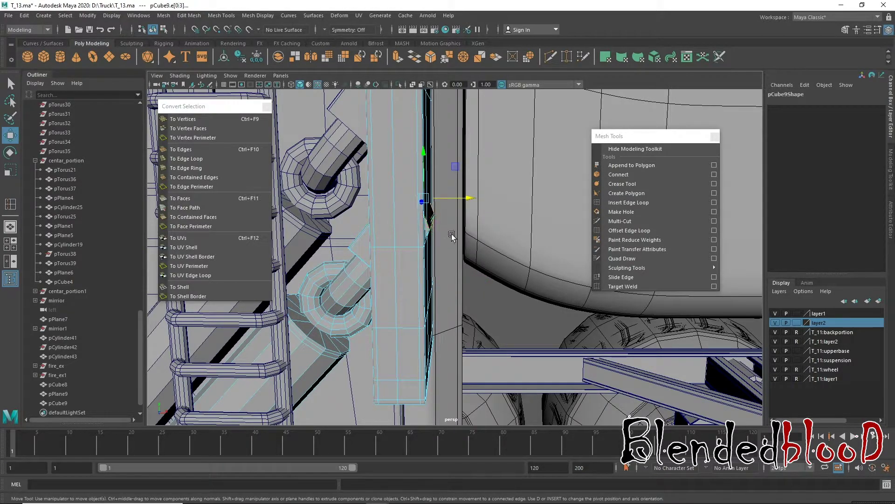
key(e)
drag(472, 192, 474, 213)
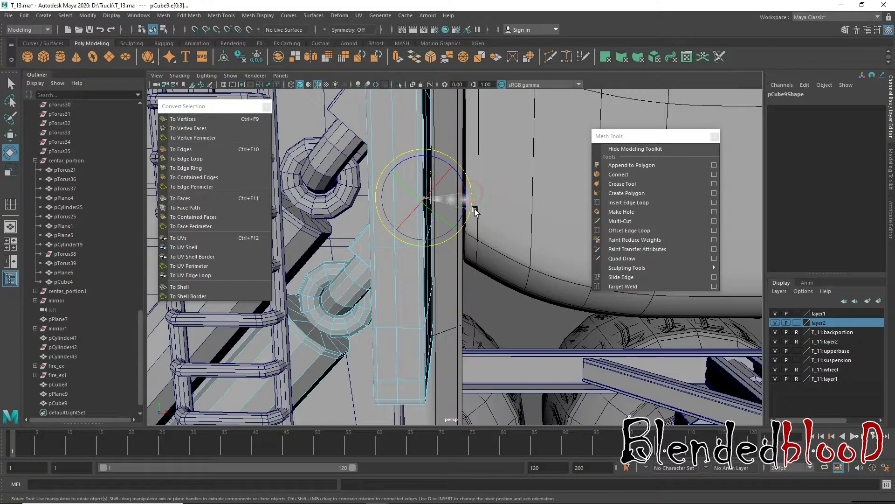
key(w)
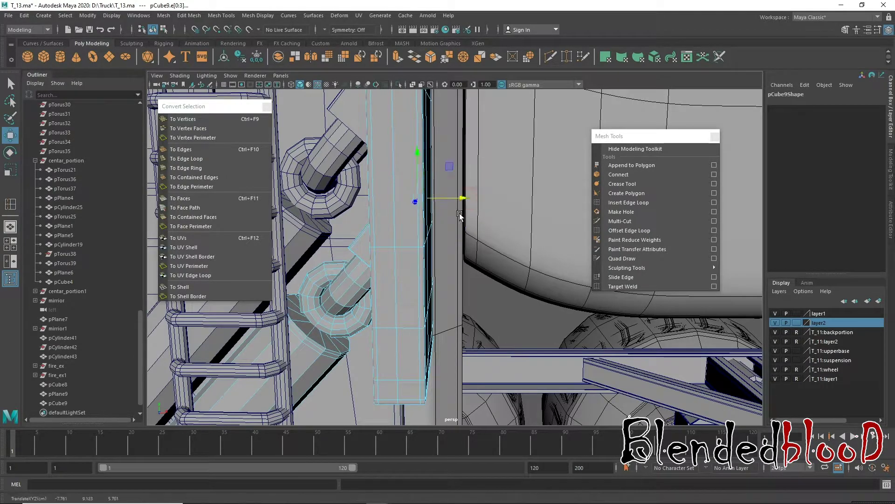
- Return pCube9 to object mode and select panel pPlane9 beside the ladder
scroll(430, 235, down, 2)
alt+drag(430, 236, 432, 236)
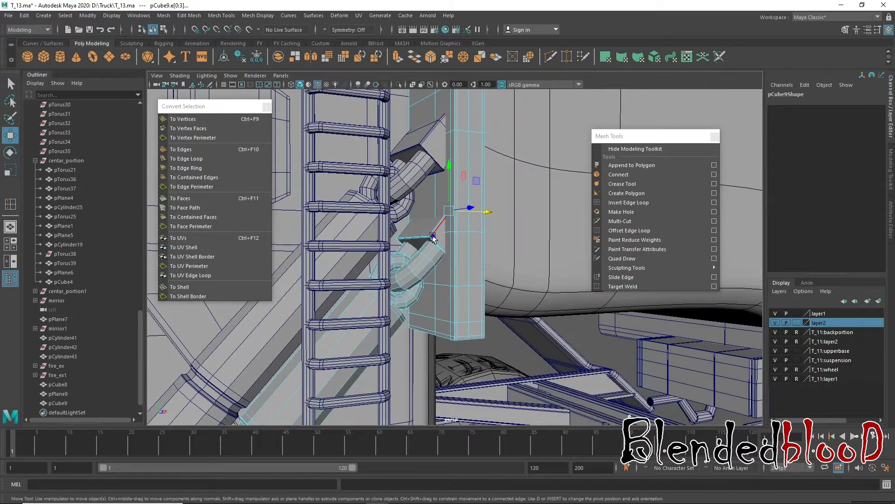
right_drag(433, 235, 470, 210)
mouse_move(504, 352)
alt+mouse_down()
mouse_move(474, 353)
mouse_move(547, 328)
mouse_move(514, 334)
mouse_move(467, 223)
alt+mouse_up()
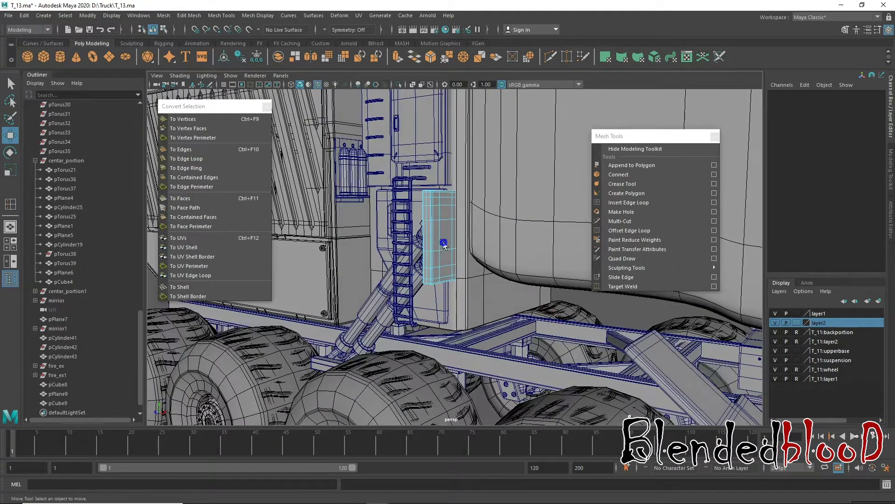
right_drag(436, 233, 471, 221)
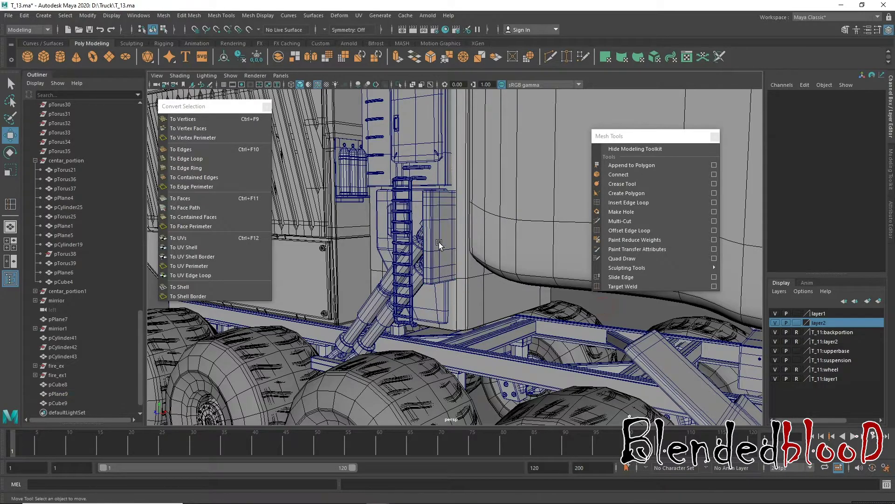
- Group pCube9, pCube8 and pPlane9 and rename the group 'soccer'
shift+click(374, 328)
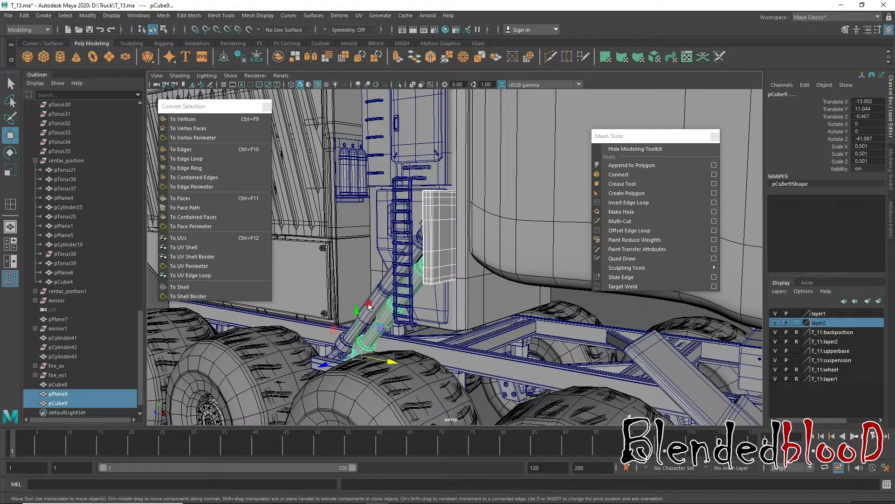
shift+click(368, 306)
alt+drag(368, 307, 386, 376)
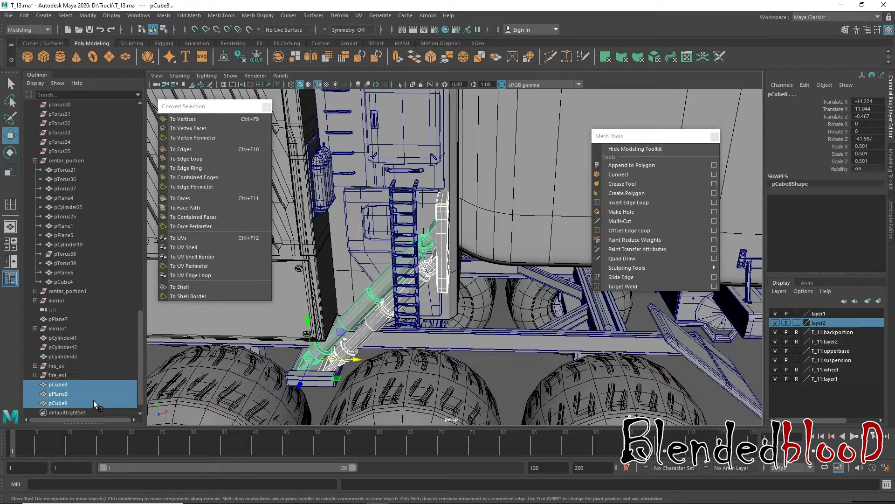
key(ctrl+g)
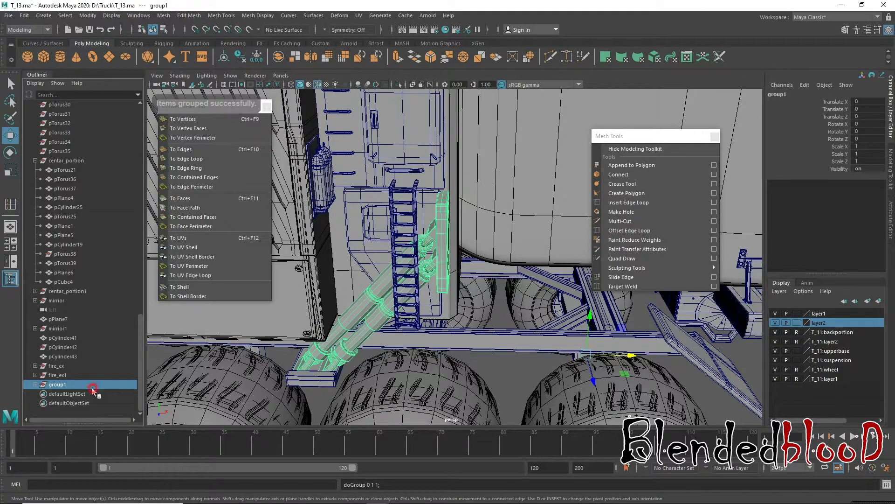
double_click(100, 385)
text(so)
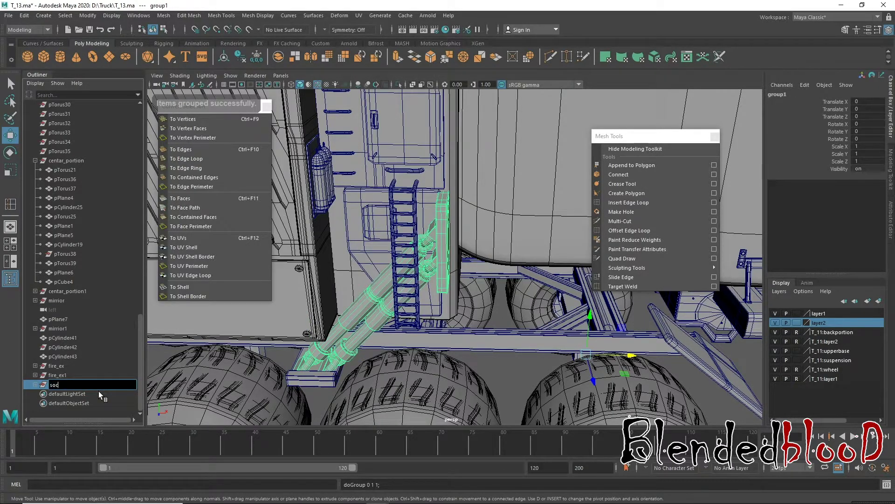
text(cer)
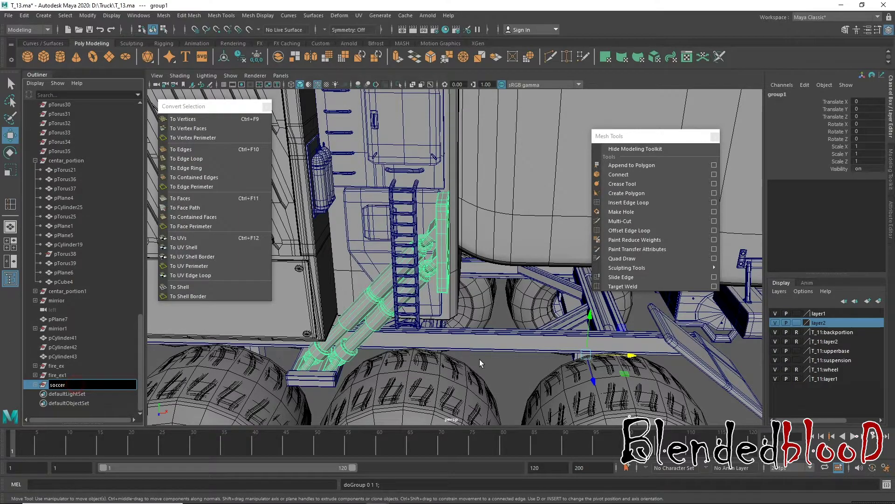
click(507, 374)
- Centre the soccer group's pivot
click(56, 384)
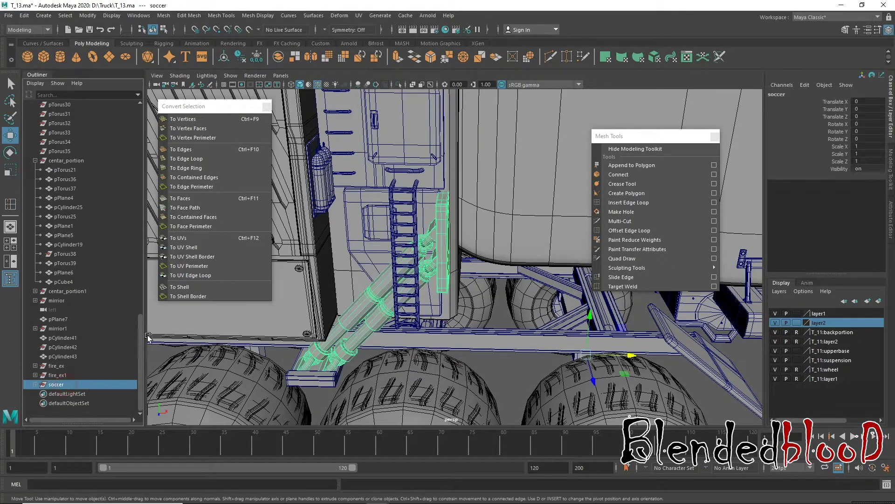
click(80, 18)
click(102, 93)
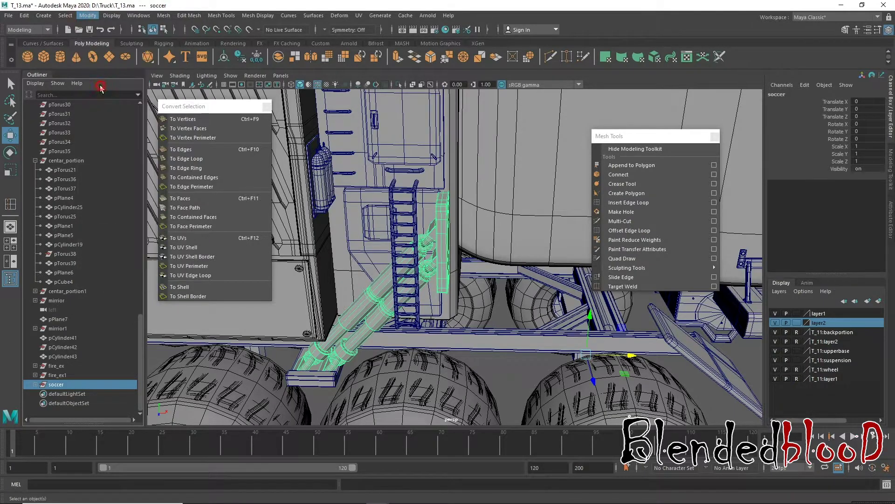
click(30, 17)
mouse_move(56, 134)
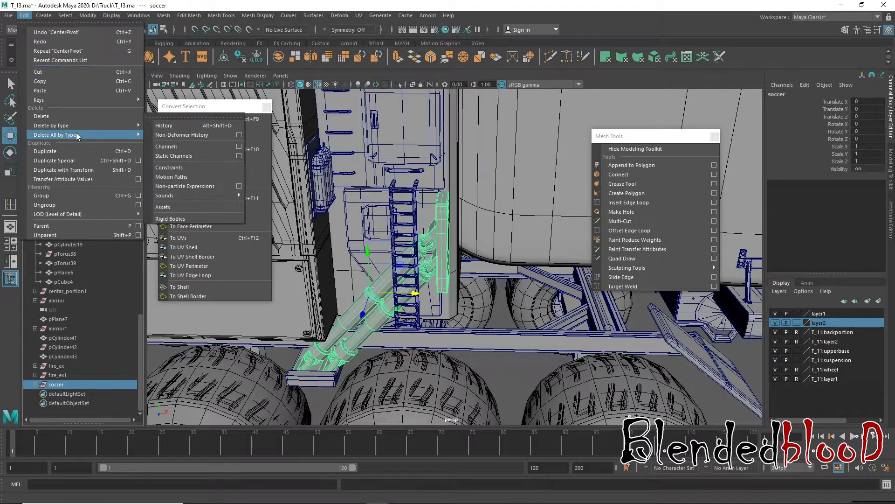
- Delete all construction history in the scene
click(196, 136)
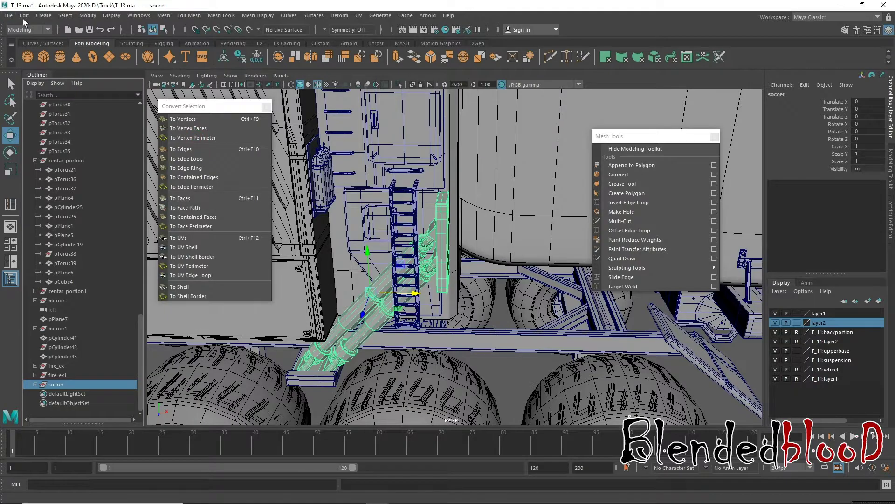
click(24, 15)
click(196, 134)
mouse_move(453, 321)
alt+mouse_down()
mouse_move(460, 331)
mouse_move(491, 317)
alt+mouse_up()
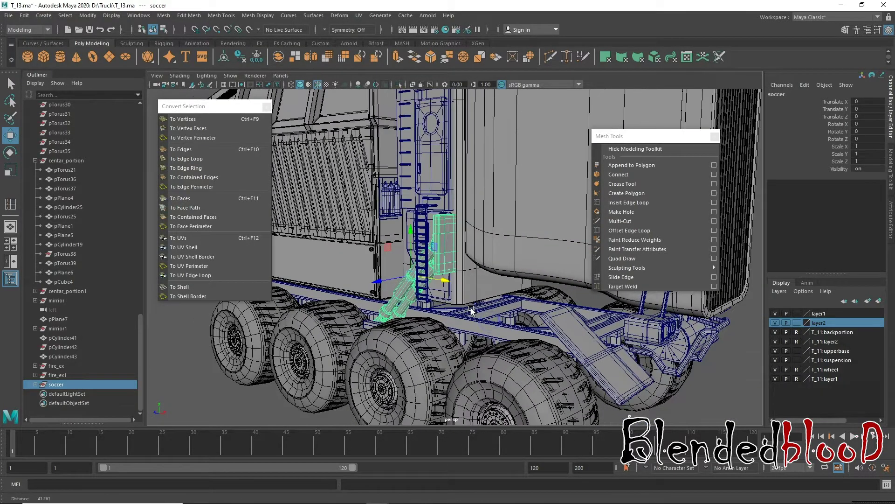
- Reframe the perspective view on the truck and select pPlane9 with the Scale tool
key(space)
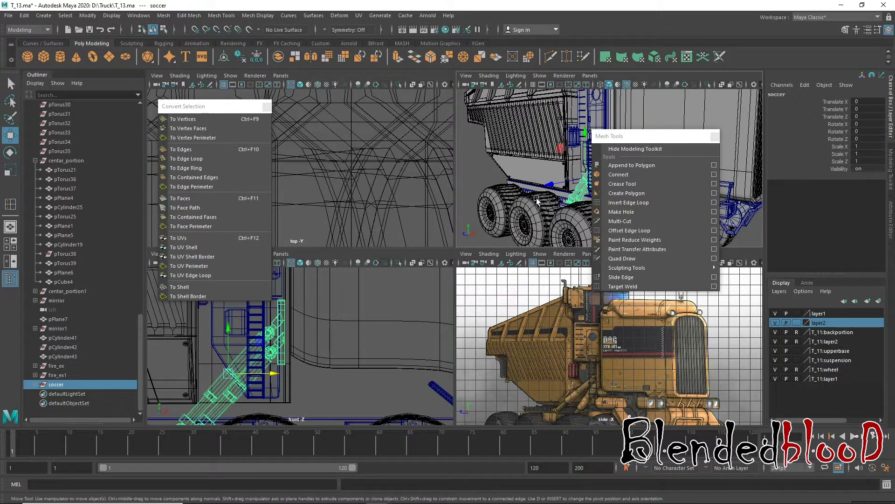
key(space)
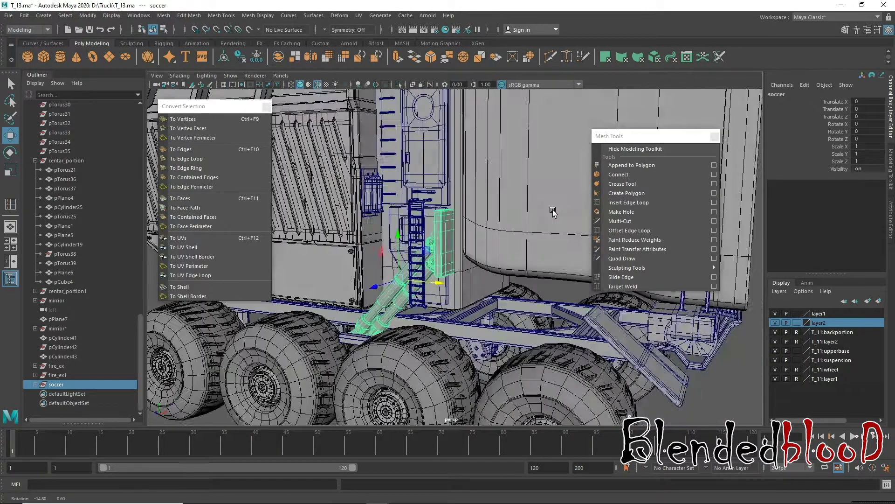
scroll(441, 298, down, 5)
mouse_move(440, 299)
alt+mouse_down()
mouse_move(453, 262)
mouse_move(490, 302)
mouse_move(460, 272)
mouse_move(467, 231)
mouse_move(460, 206)
mouse_move(458, 310)
mouse_move(452, 257)
mouse_move(433, 230)
alt+mouse_up()
scroll(452, 262, up, 5)
scroll(453, 262, up, 3)
key(r)
click(468, 229)
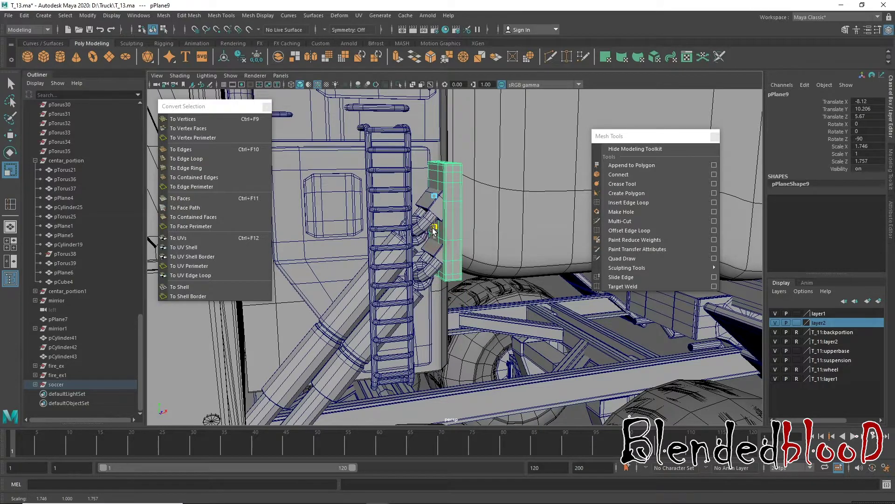
- Lower panel pPlane9 to Y 9.93 and narrow it to Scale X 1.471
key(w)
drag(438, 155, 439, 164)
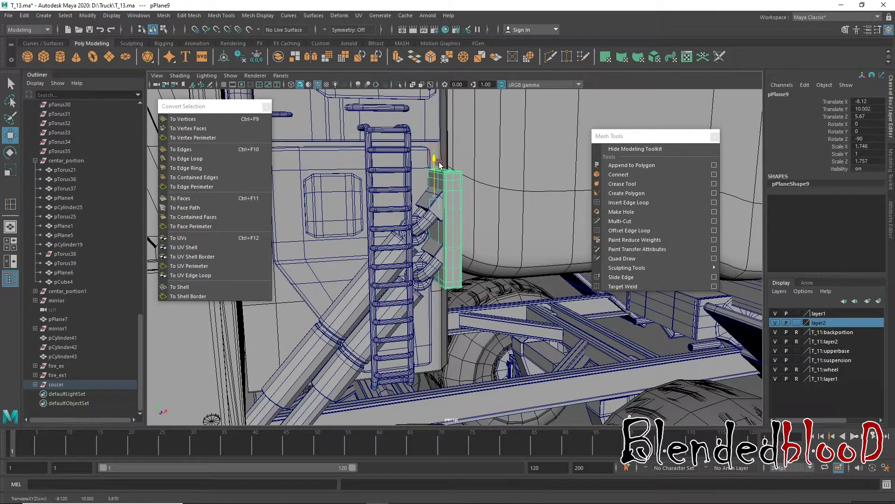
key(r)
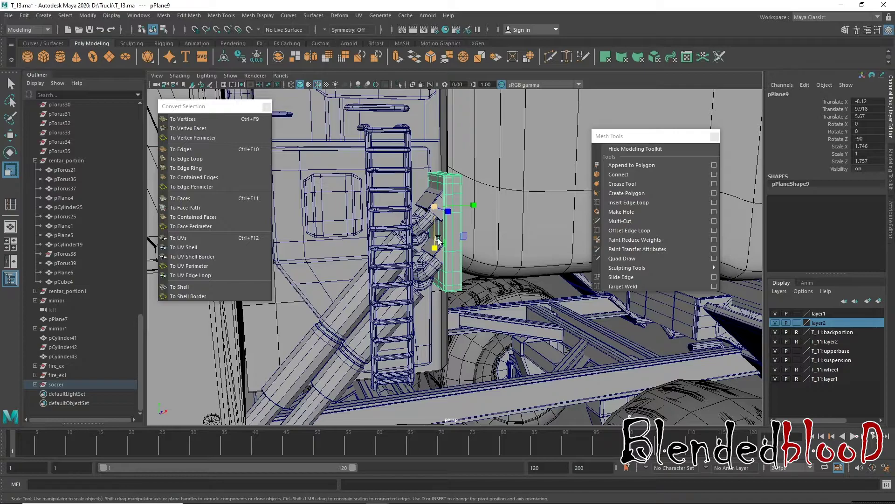
drag(434, 253, 427, 247)
key(w)
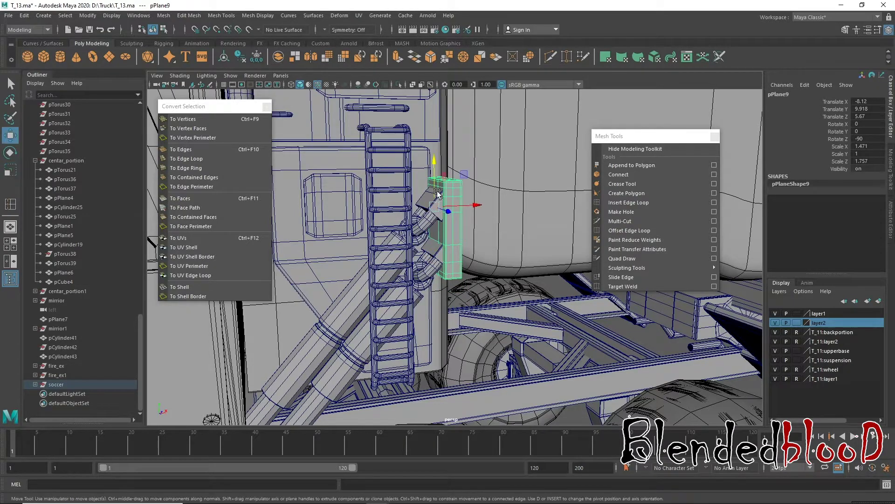
drag(434, 189, 433, 185)
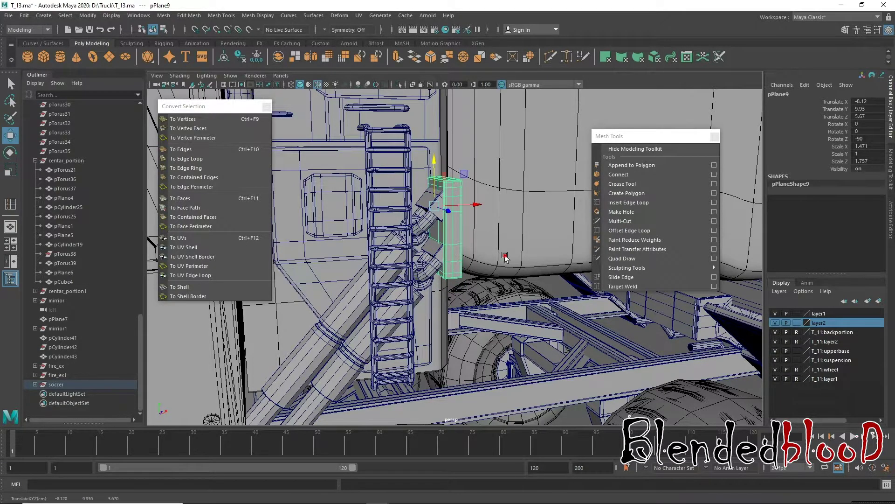
alt+drag(505, 255, 502, 316)
click(513, 378)
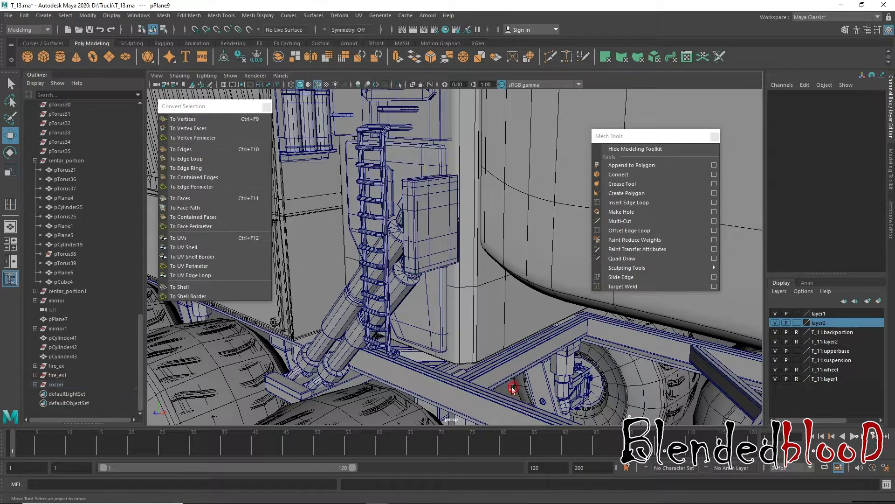
mouse_move(513, 379)
alt+mouse_down()
mouse_move(447, 304)
mouse_move(505, 328)
mouse_move(142, 321)
alt+mouse_up()
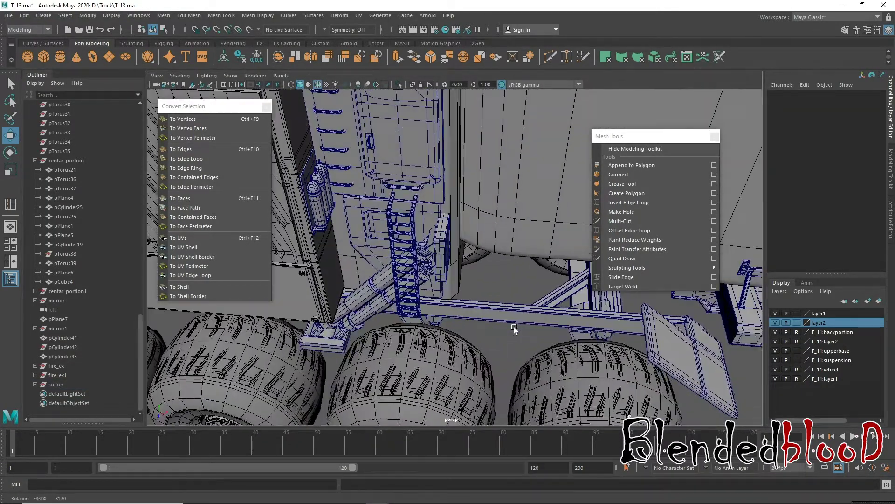
- Select the soccer group, centre its pivot, and maximize the side view
click(58, 377)
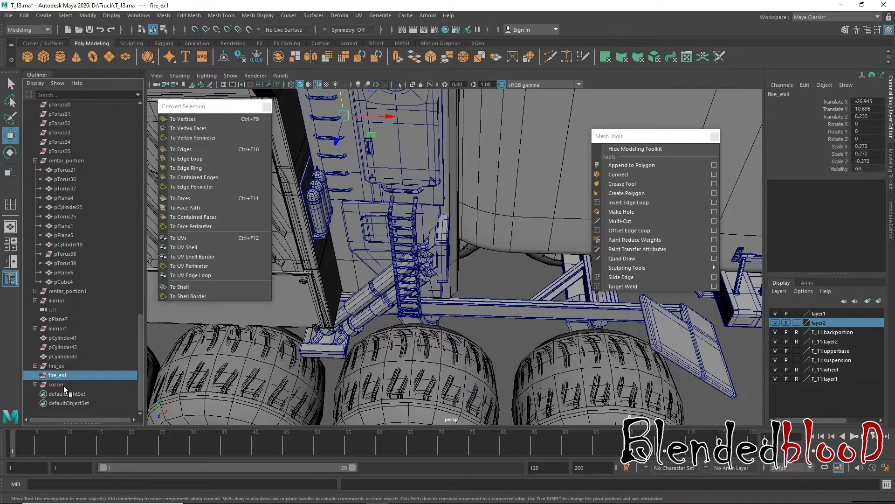
click(65, 383)
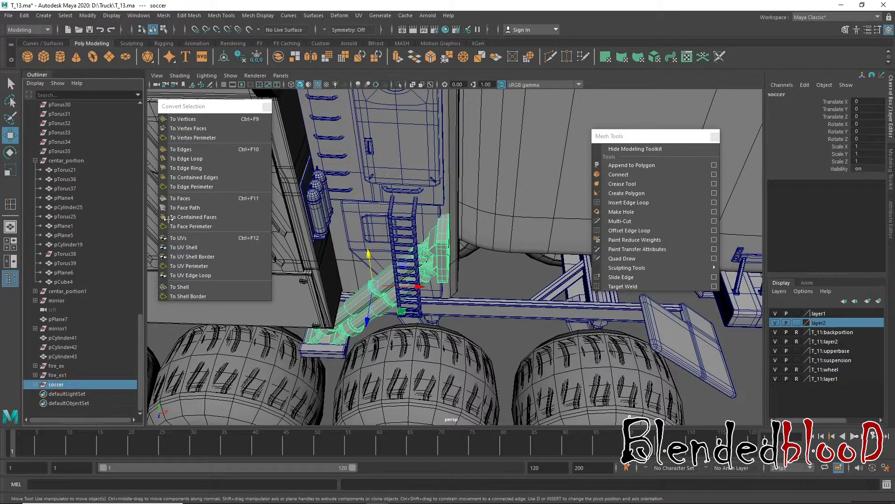
click(87, 15)
click(117, 85)
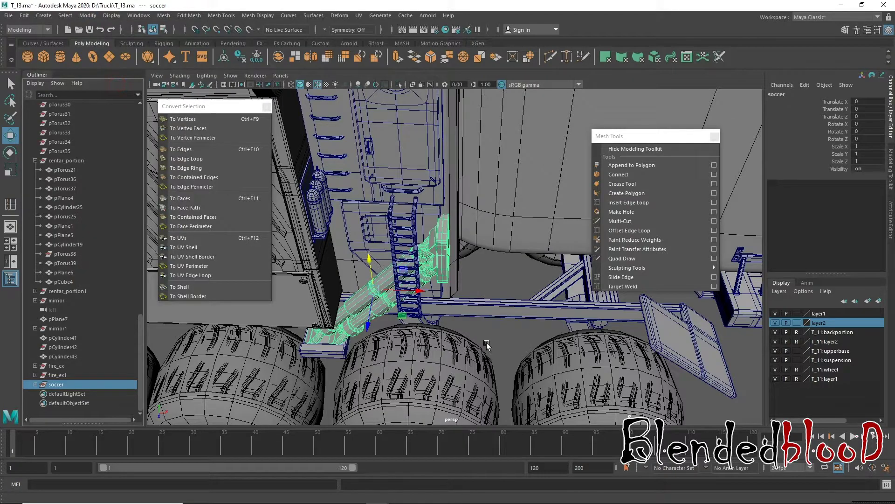
alt+drag(487, 344, 383, 310)
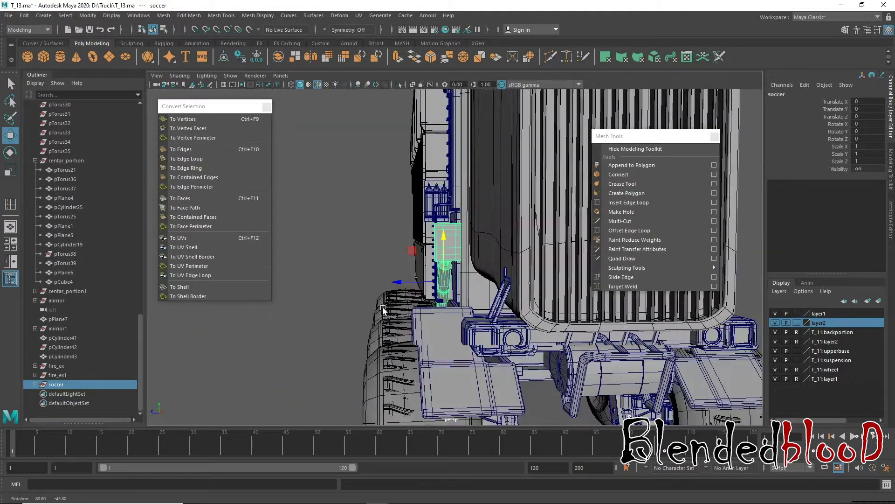
key(space)
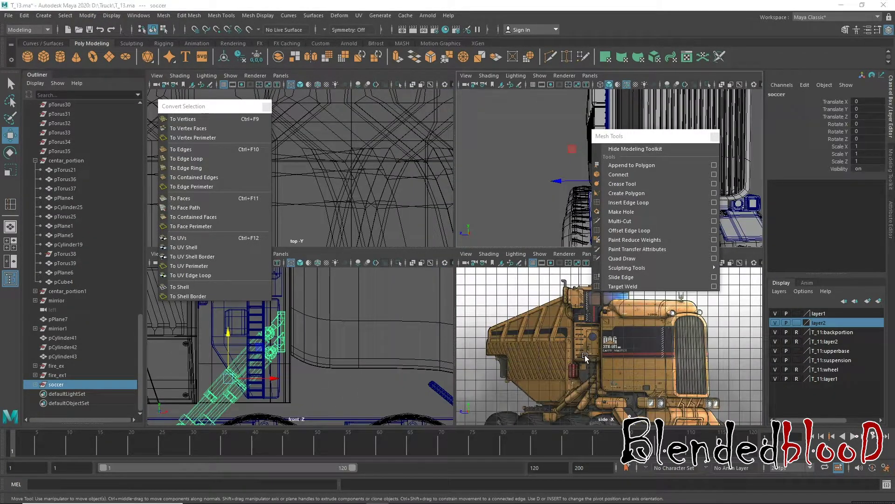
key(space)
scroll(565, 341, up, 5)
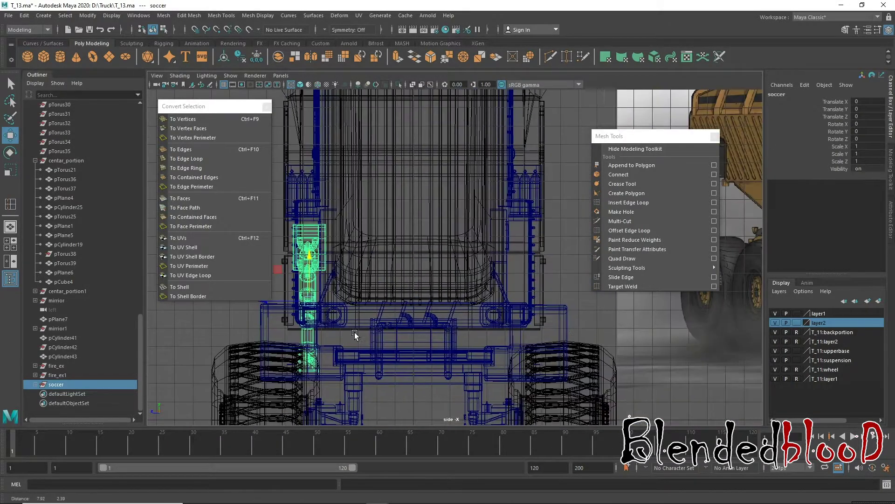
- Move the soccer group's pivot onto the truck's centre line in the side view
key(d)
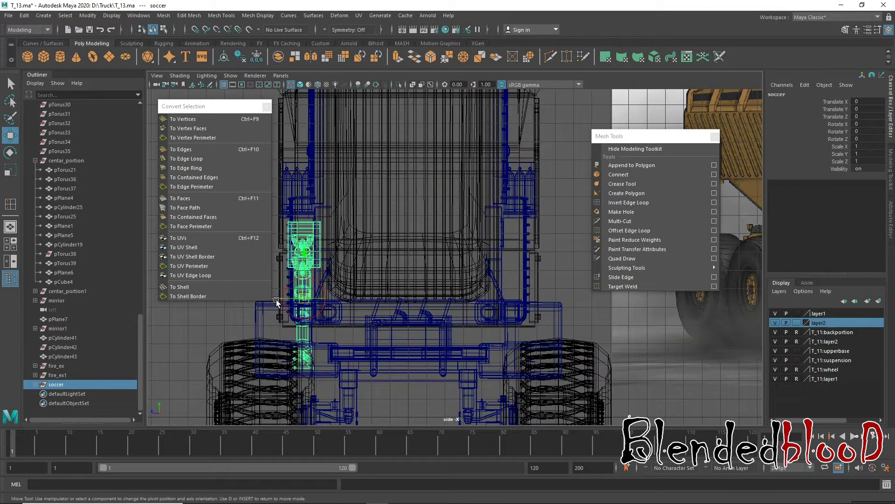
drag(276, 301, 332, 301)
drag(384, 306, 379, 308)
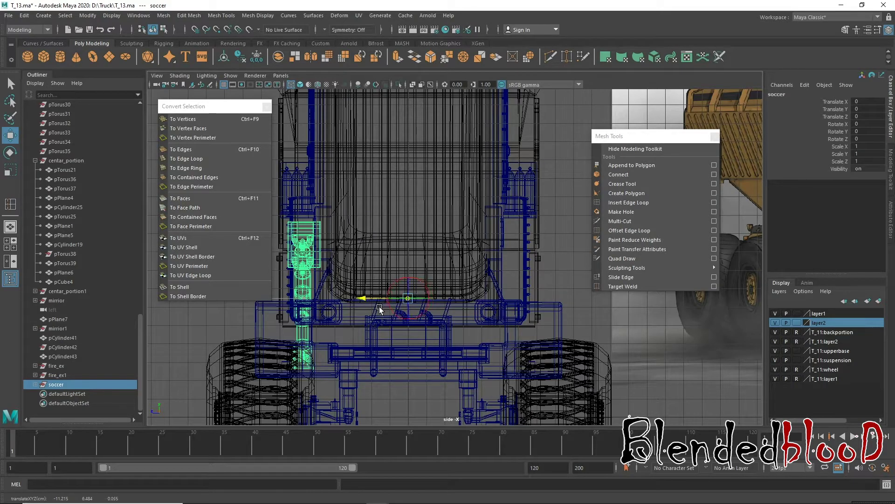
key(d)
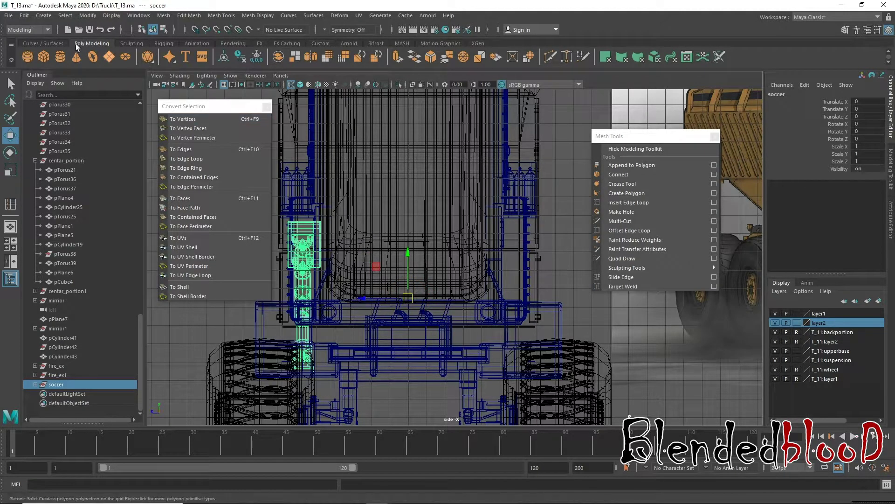
click(24, 16)
mouse_move(54, 134)
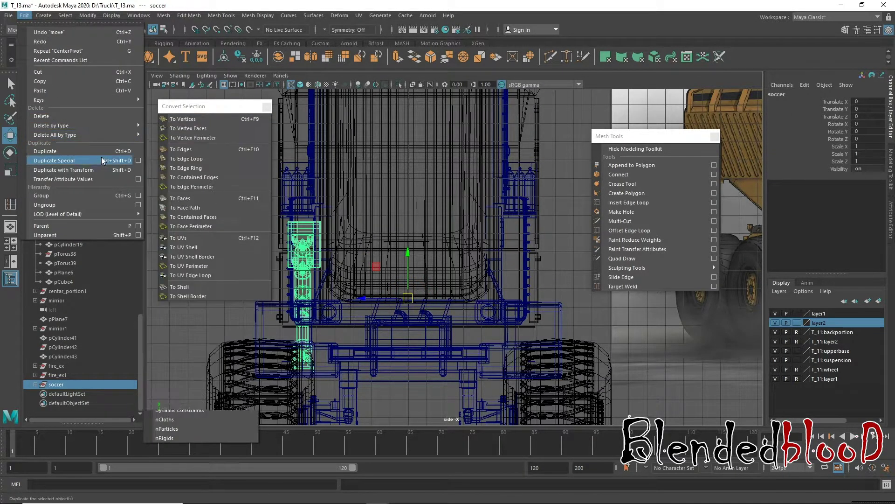
- Create soccer1, a Duplicate Special mirror of the soccer group with Scale Z -1
click(138, 160)
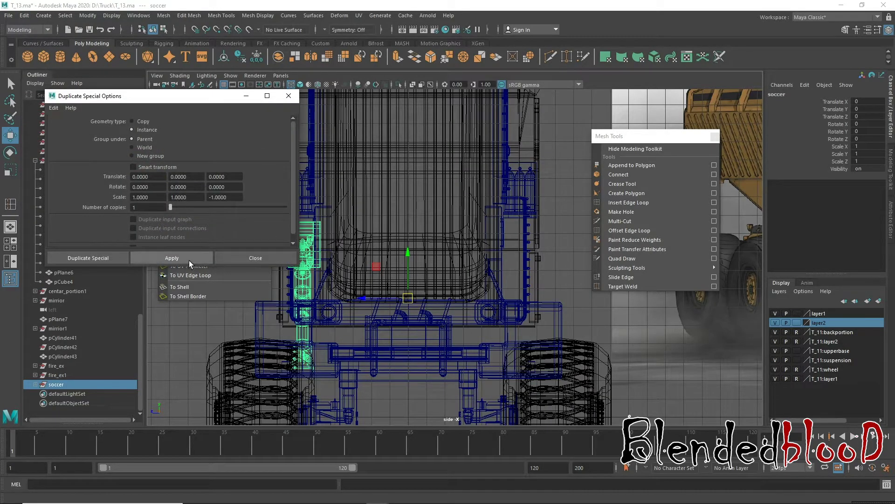
click(189, 259)
click(233, 256)
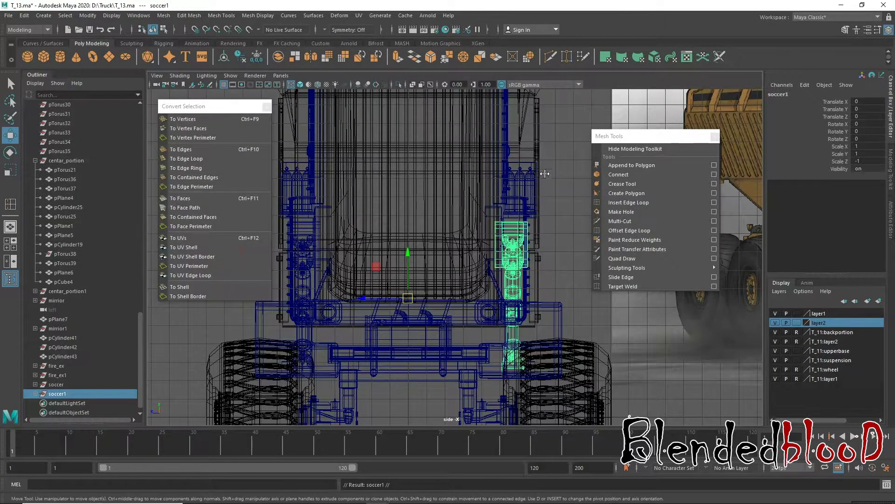
- Turn on smooth preview for soccer1 and soccer in perspective, then clear the selection
key(space)
drag(544, 164, 513, 163)
key(f)
scroll(520, 273, down, 10)
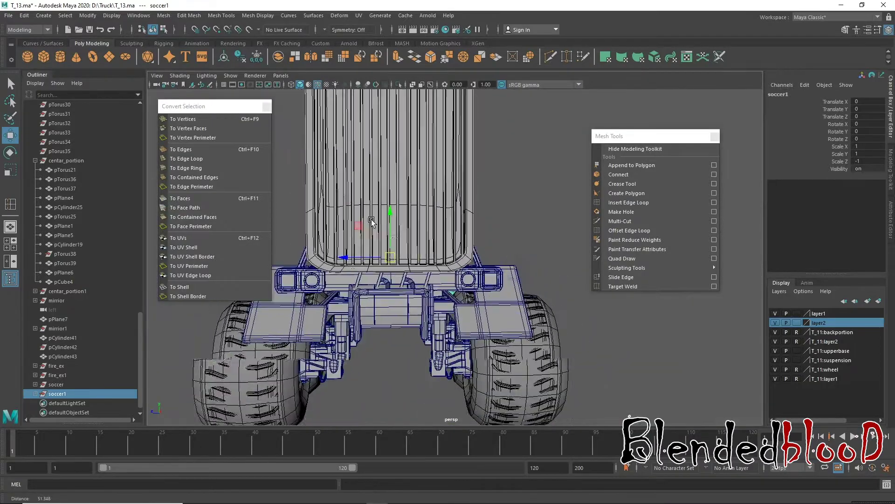
mouse_move(520, 273)
alt+mouse_down()
mouse_move(498, 349)
mouse_move(460, 334)
mouse_move(456, 354)
mouse_move(443, 330)
mouse_move(403, 337)
mouse_move(462, 333)
mouse_move(304, 299)
alt+mouse_up()
key(3)
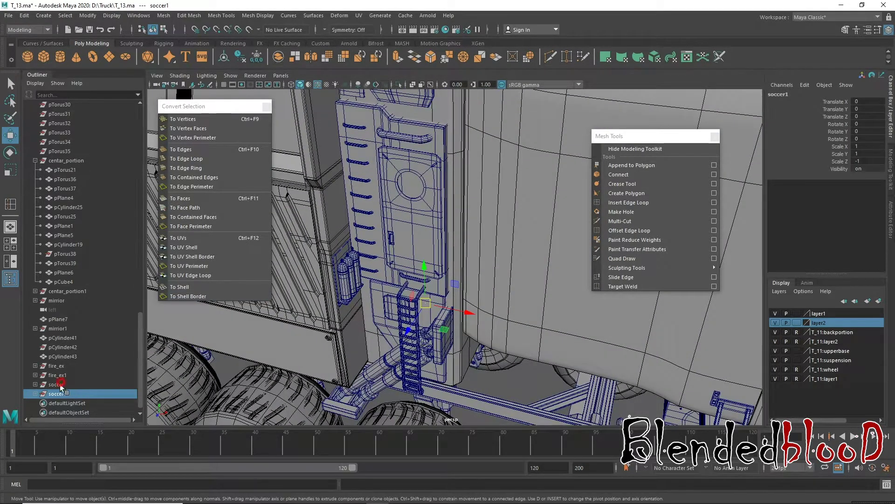
click(60, 385)
key(3)
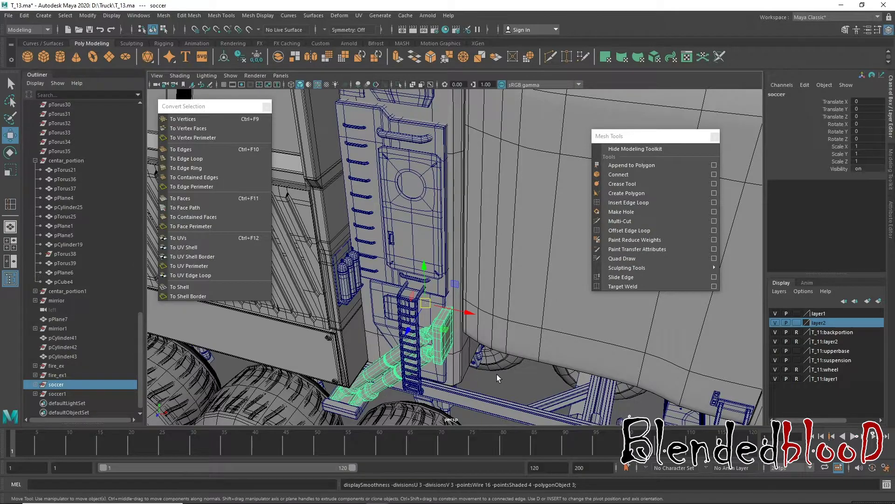
click(71, 394)
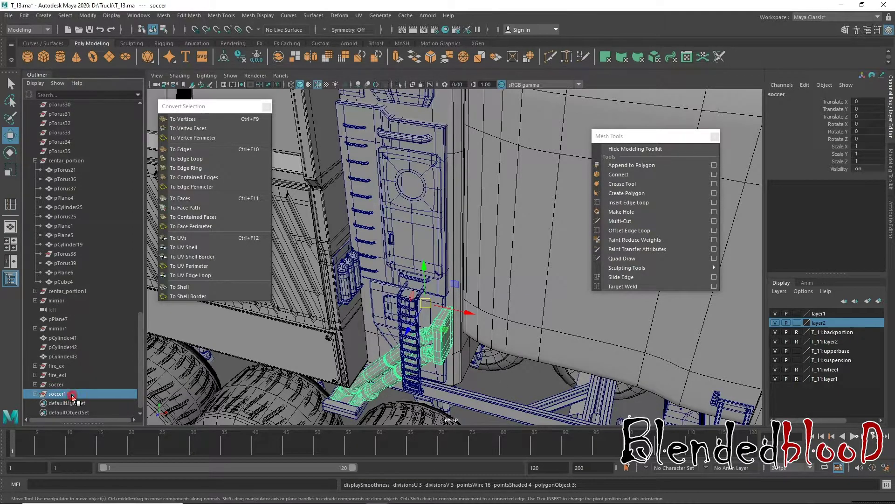
click(583, 402)
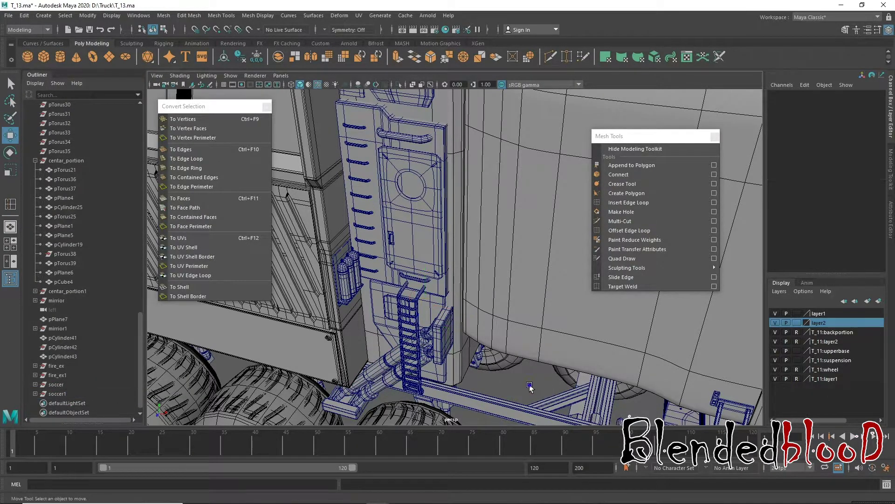
- Turn off the wireframe-on-shaded overlay and move the Mesh Tools panel further right
alt+right_drag(534, 386, 287, 68)
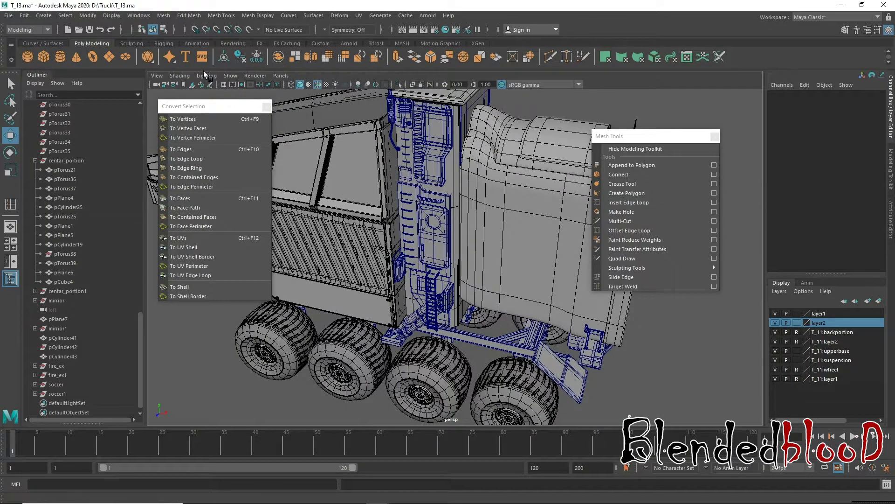
click(317, 85)
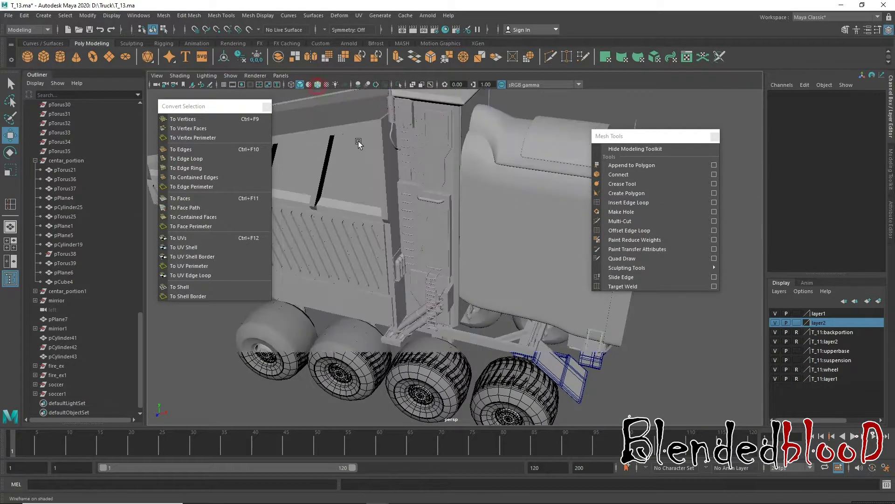
mouse_move(358, 141)
alt+mouse_down()
mouse_move(446, 289)
mouse_move(437, 318)
mouse_move(329, 319)
mouse_move(469, 309)
mouse_move(466, 287)
alt+mouse_up()
drag(671, 137, 774, 131)
alt+drag(480, 261, 470, 270)
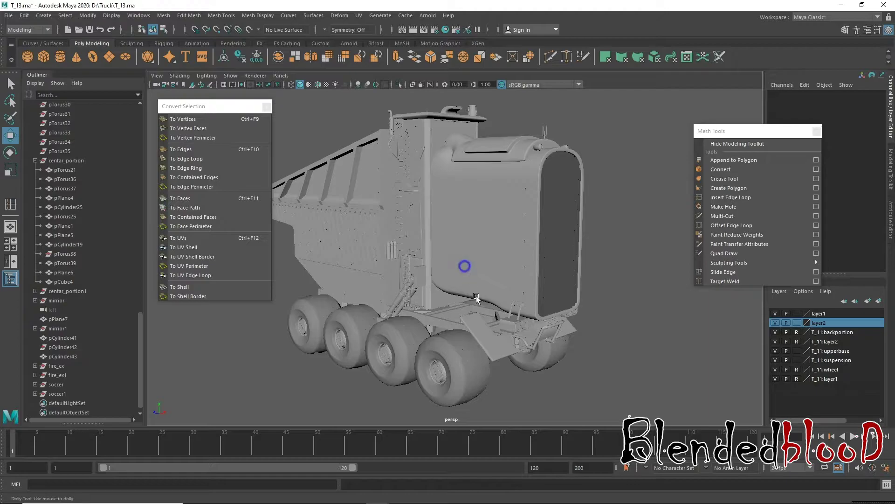
scroll(464, 264, up, 1)
- Select chassis frame T_11:pCube30 and parts around the ladder column, then clear the selection
click(450, 332)
scroll(450, 250, up, 2)
scroll(450, 249, up, 1)
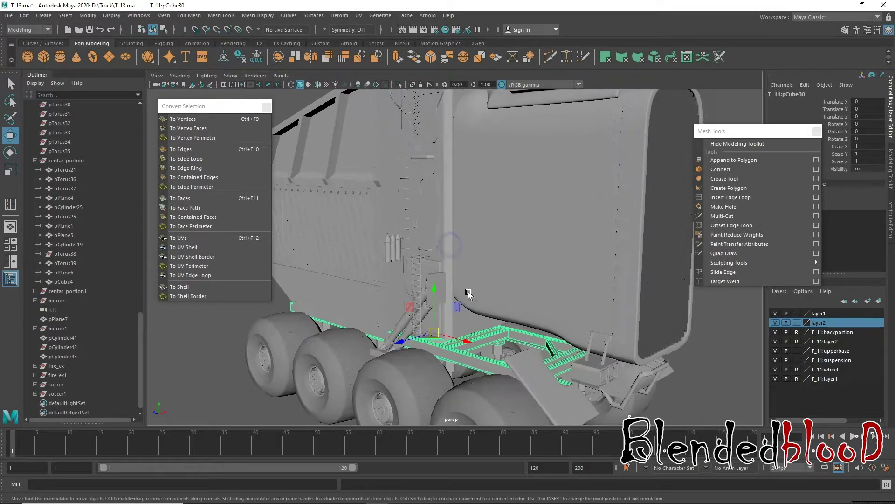
scroll(475, 263, up, 1)
scroll(504, 280, up, 1)
scroll(505, 280, up, 1)
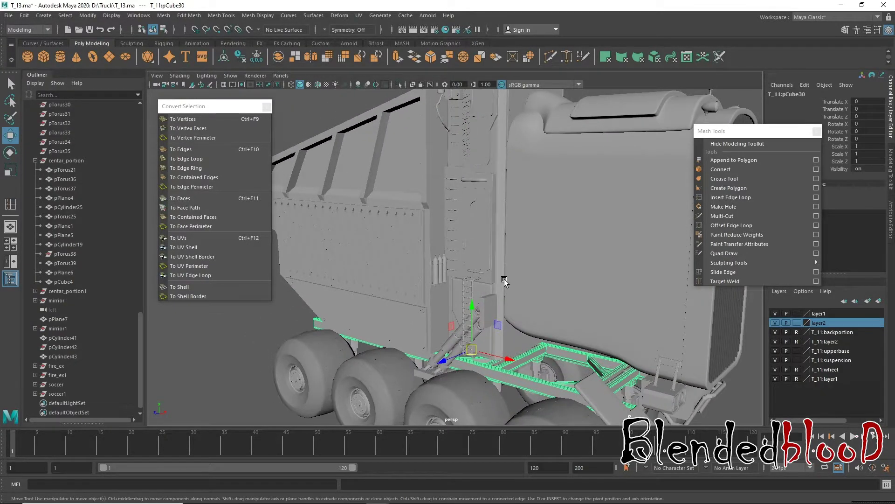
scroll(499, 279, down, 3)
scroll(482, 239, up, 1)
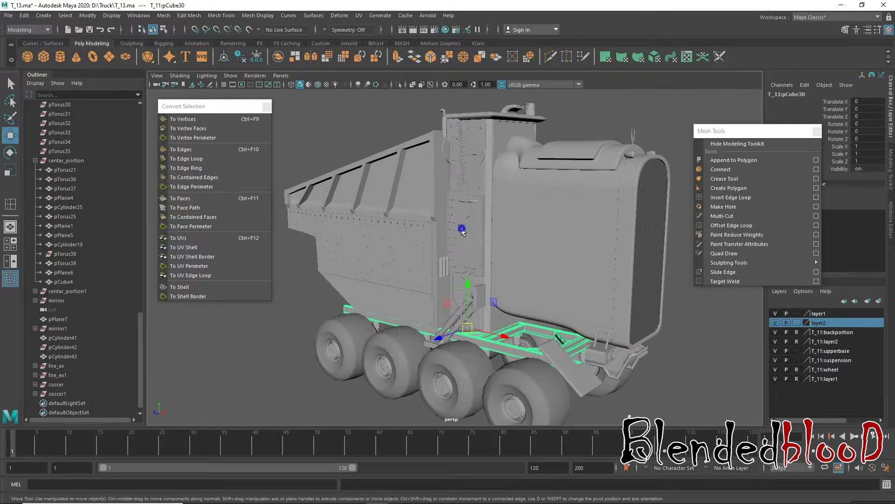
scroll(462, 229, down, 1)
drag(485, 267, 339, 122)
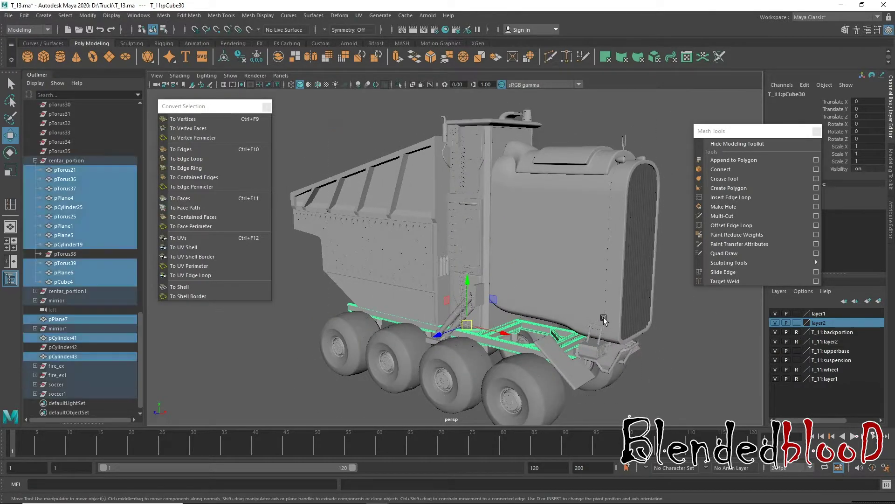
click(370, 104)
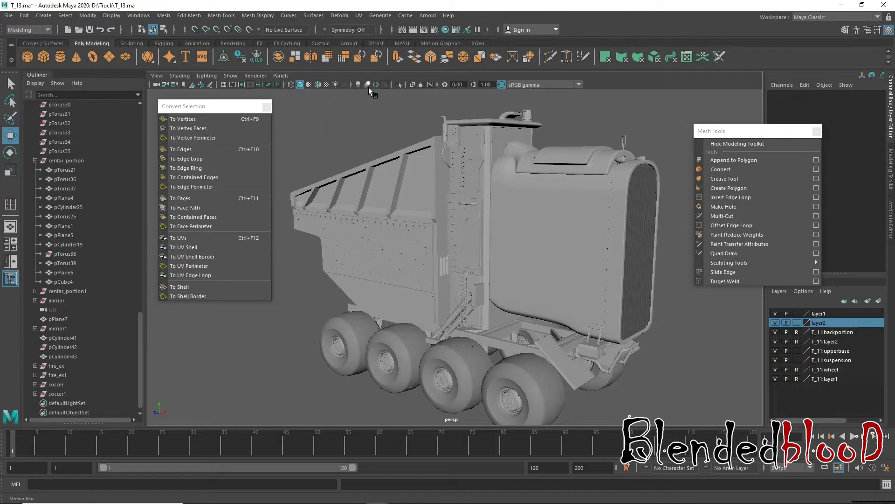
- Turn the wireframe overlay back on and marquee-select all the truck's parts
click(319, 84)
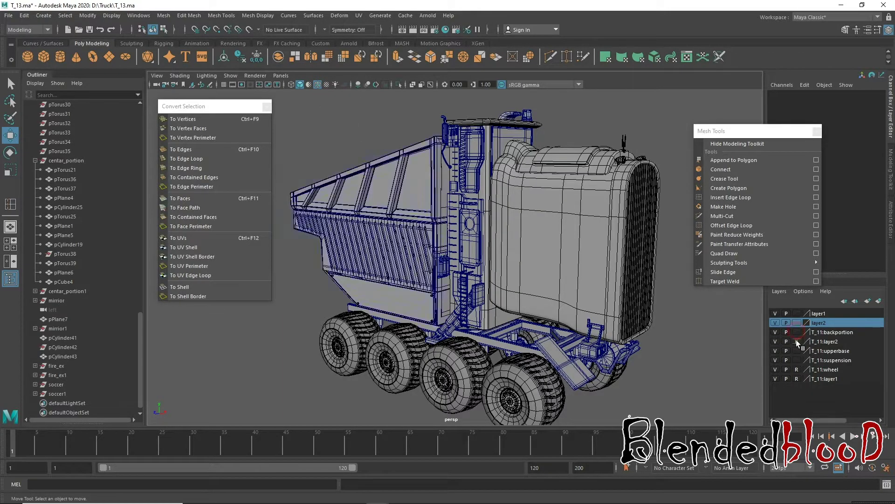
scroll(529, 286, down, 3)
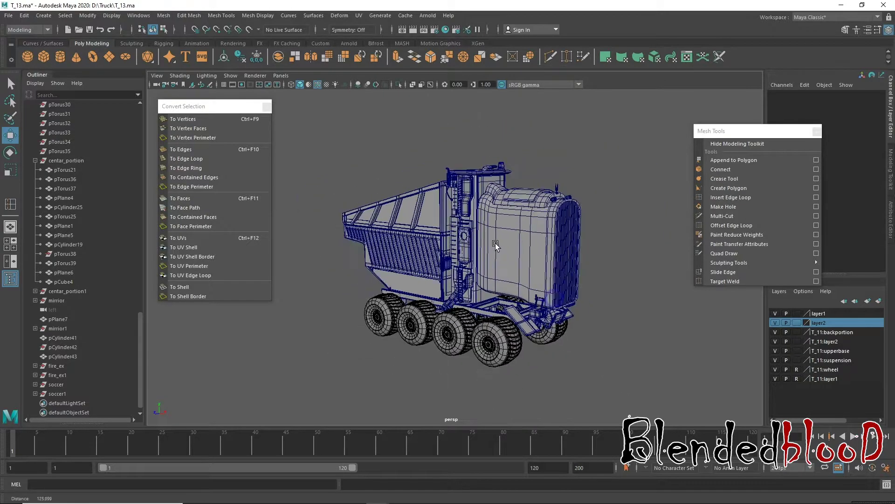
scroll(529, 285, down, 2)
drag(322, 142, 603, 347)
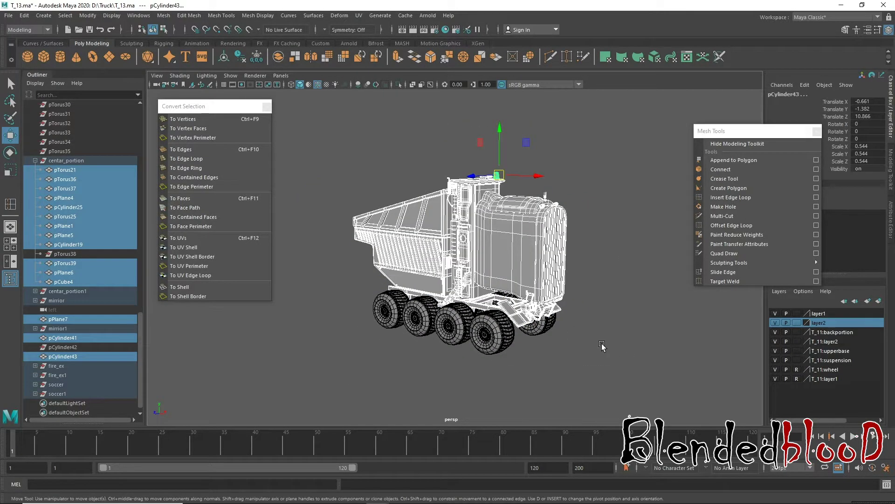
scroll(596, 336, up, 2)
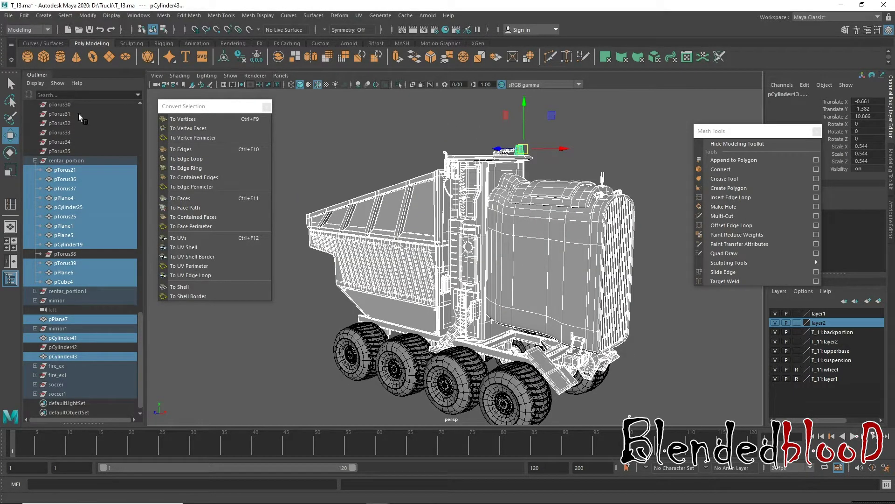
- Delete all construction history in the truck scene
click(24, 16)
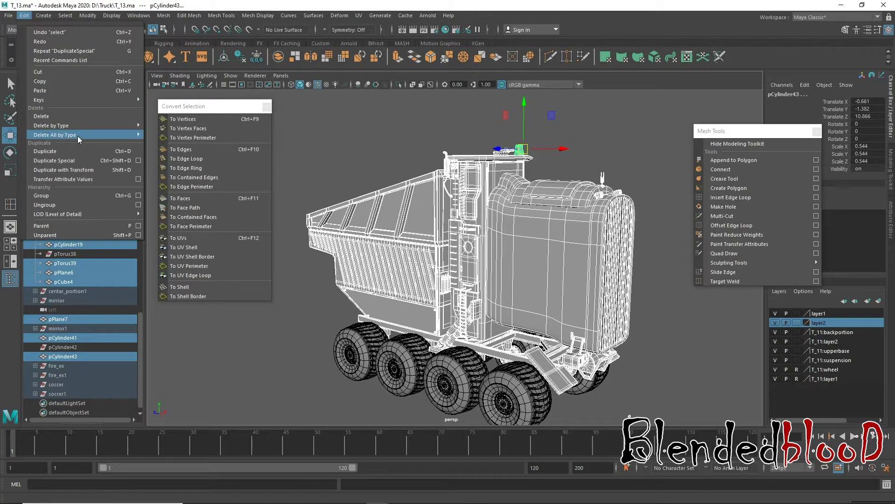
mouse_move(55, 134)
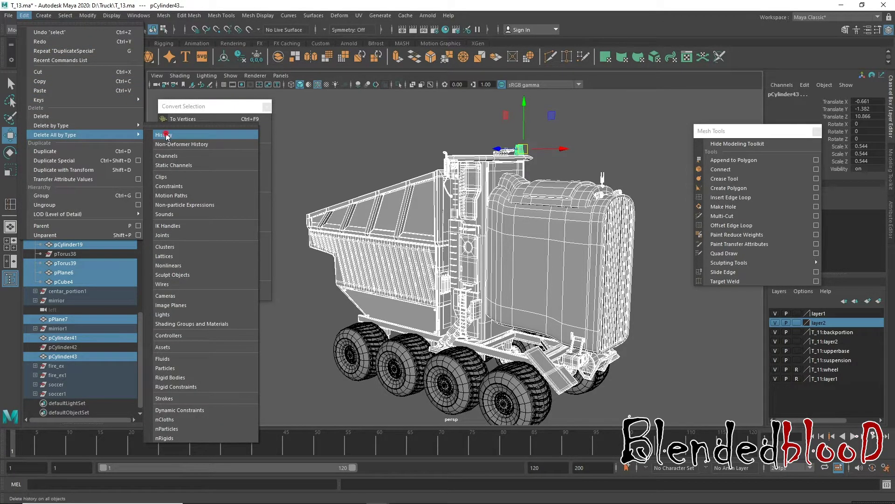
click(166, 135)
click(24, 16)
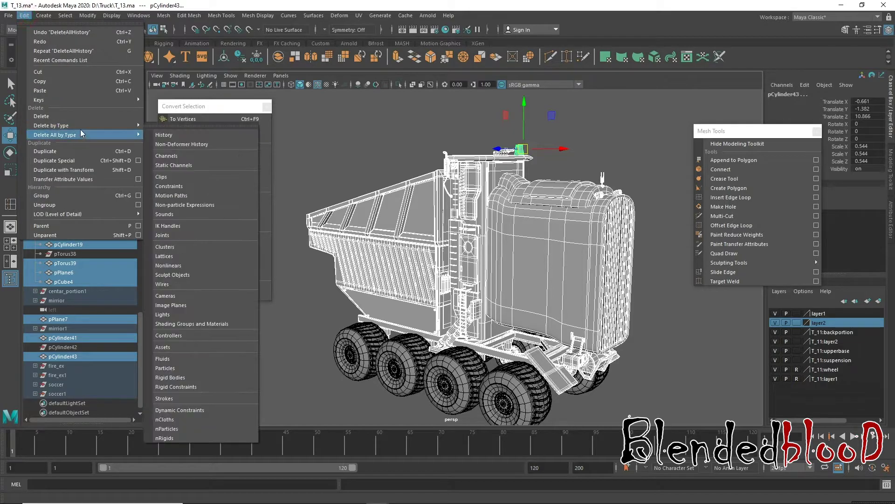
click(159, 127)
- Save the scene over the existing T_12.ma
click(8, 16)
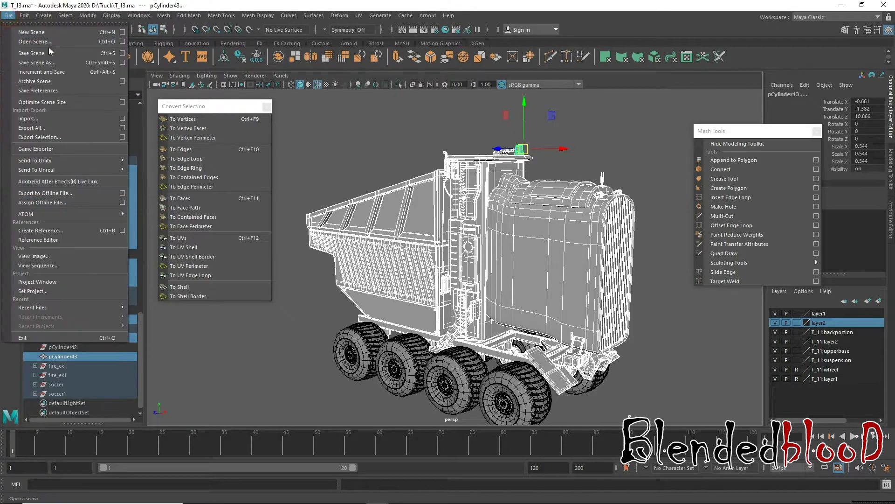
click(33, 52)
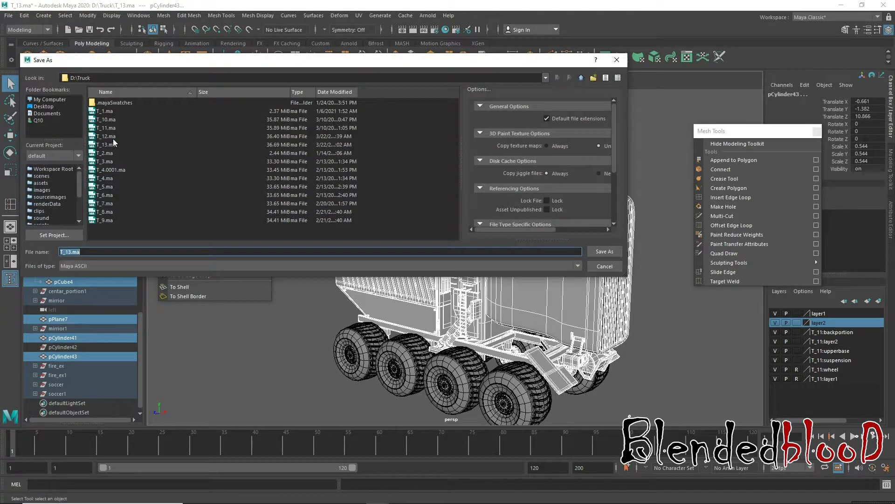
double_click(113, 138)
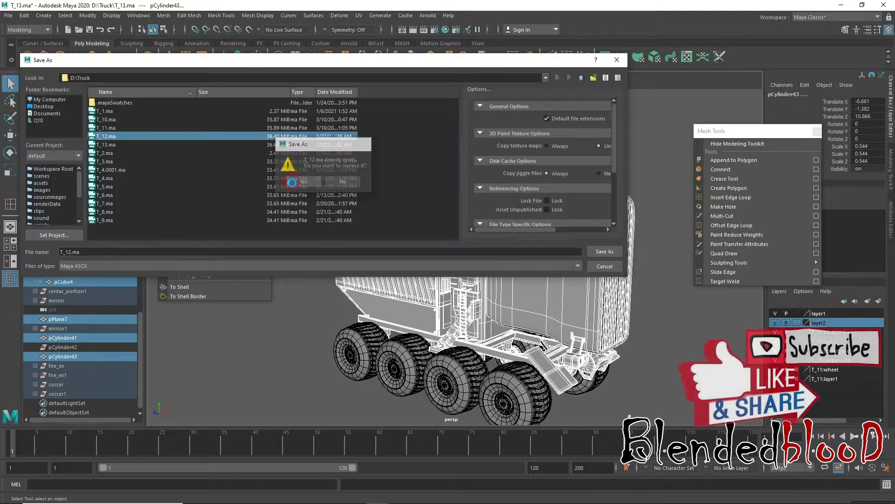
click(285, 182)
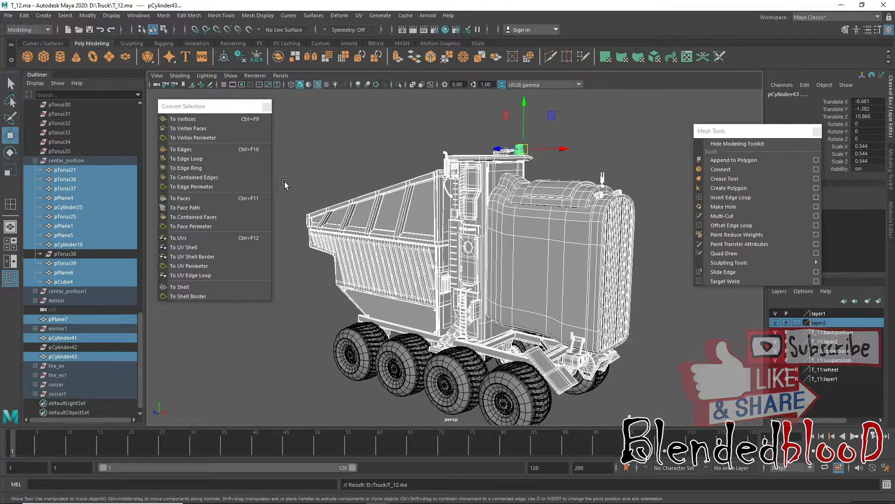
- Save the scene as T_13.ma, overwriting the existing file
key(w)
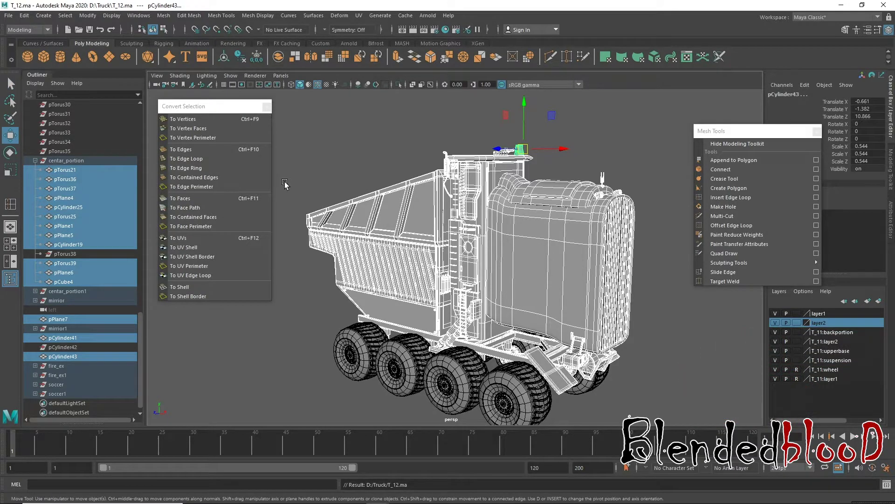
click(9, 15)
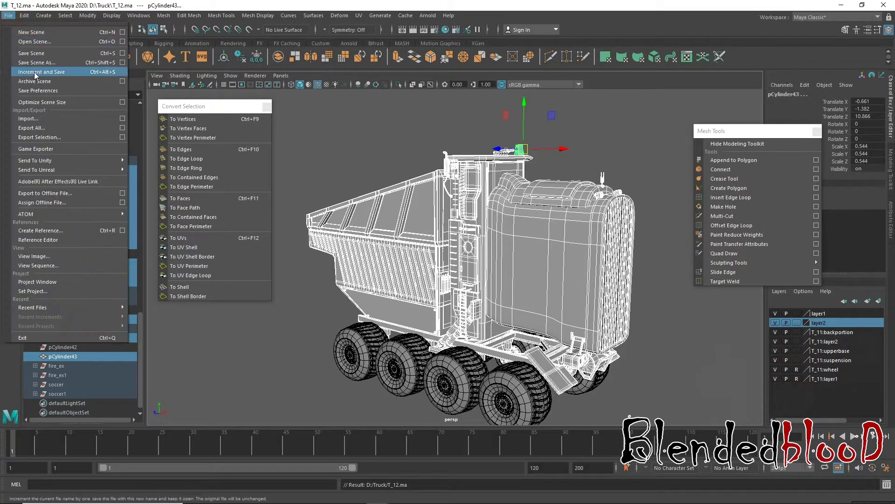
click(38, 71)
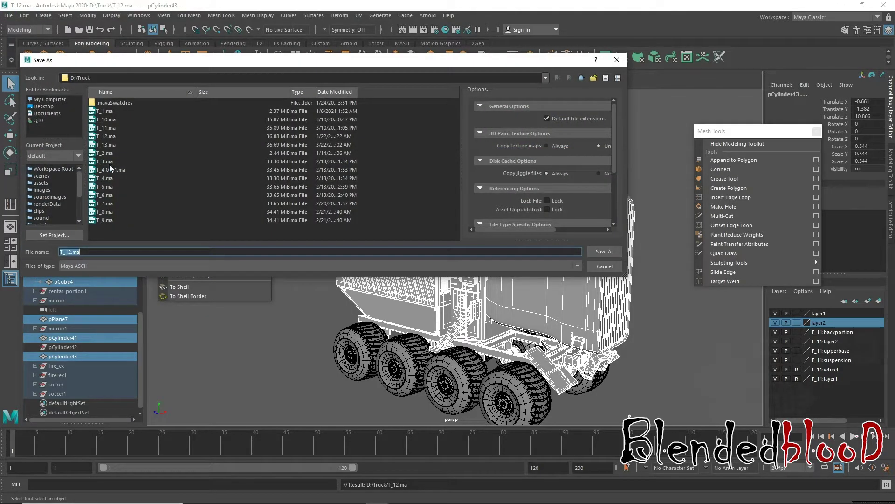
double_click(106, 145)
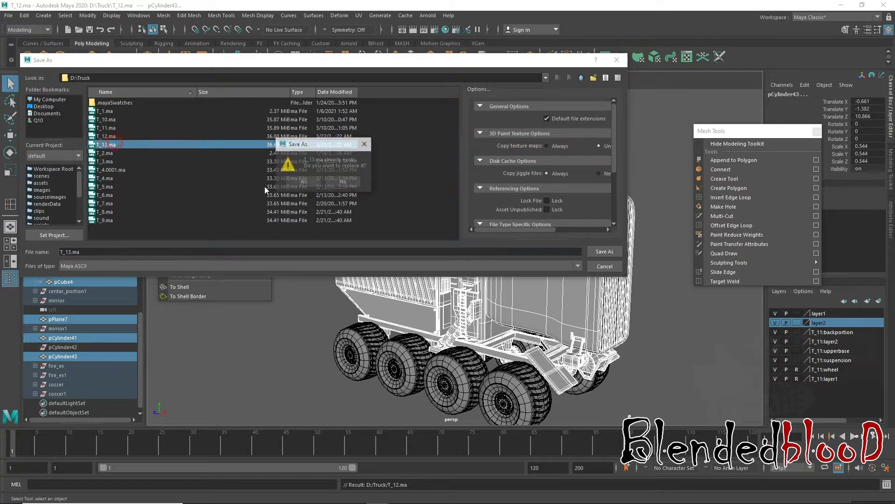
click(307, 181)
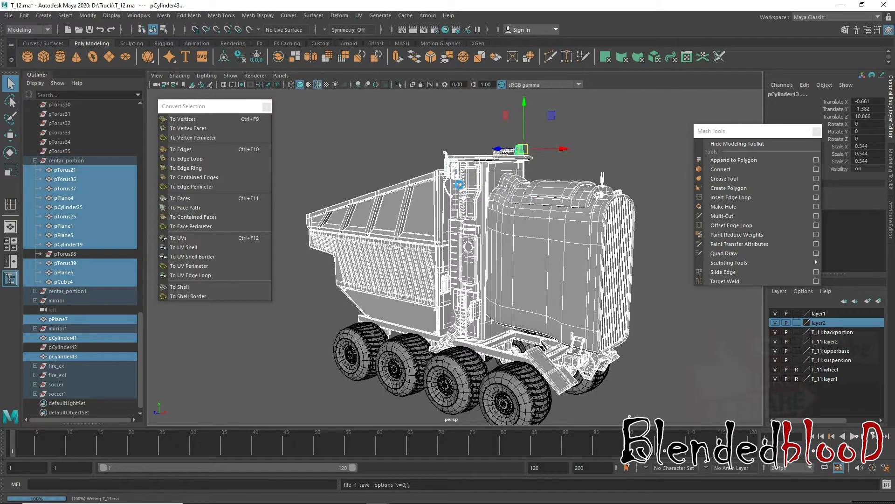
key(w)
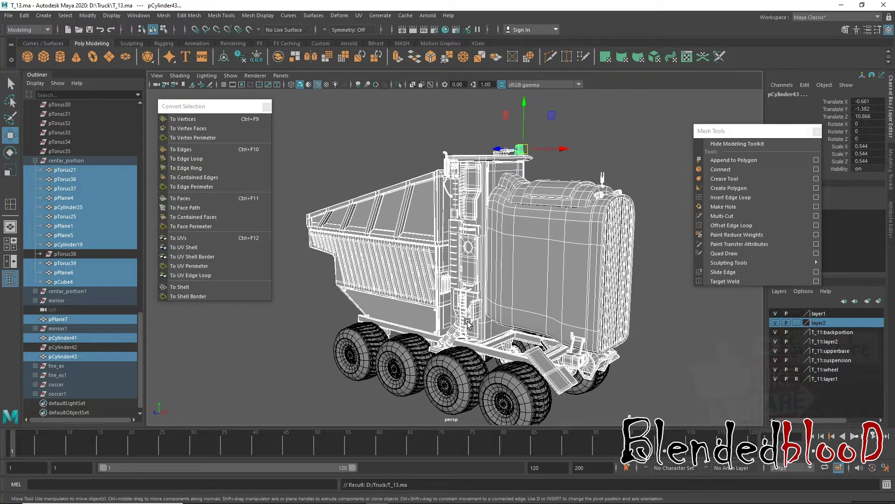
scroll(457, 329, up, 2)
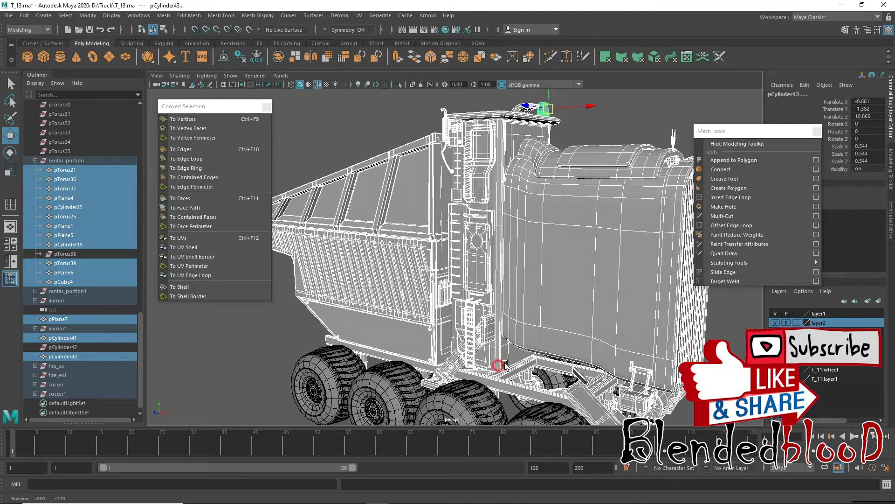
scroll(514, 361, up, 2)
scroll(515, 361, down, 3)
key(space)
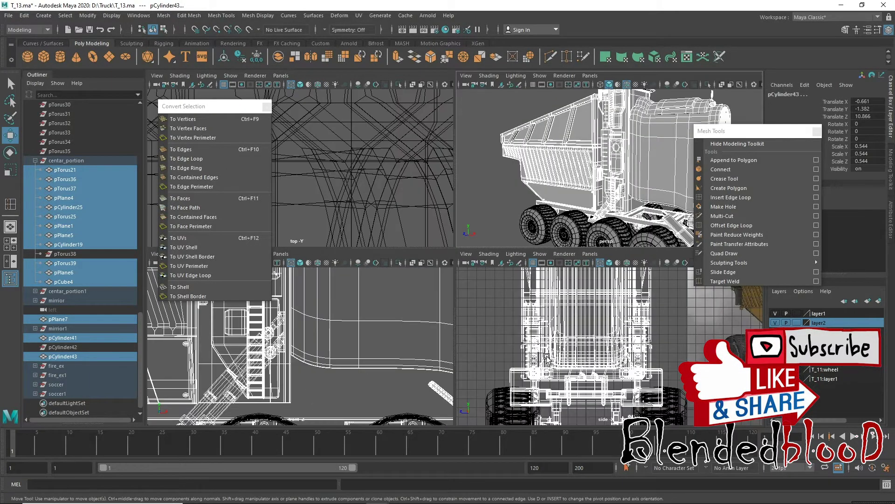
key(space)
scroll(402, 334, up, 5)
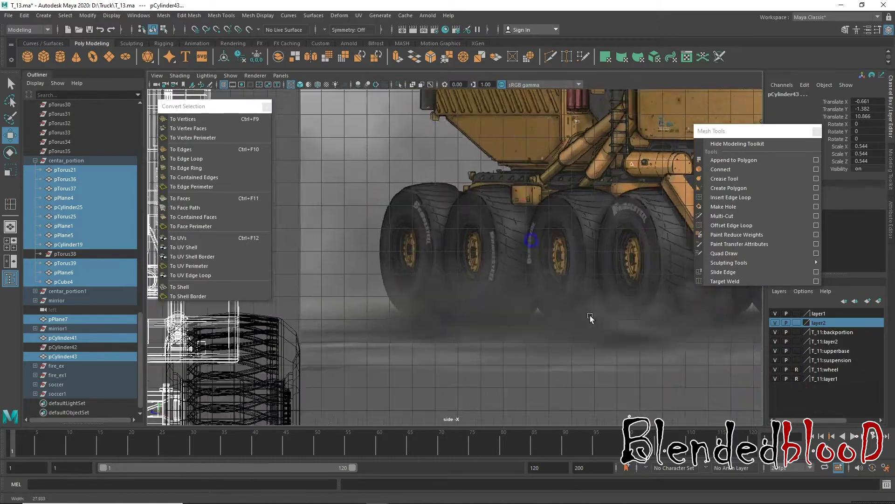
scroll(402, 334, up, 2)
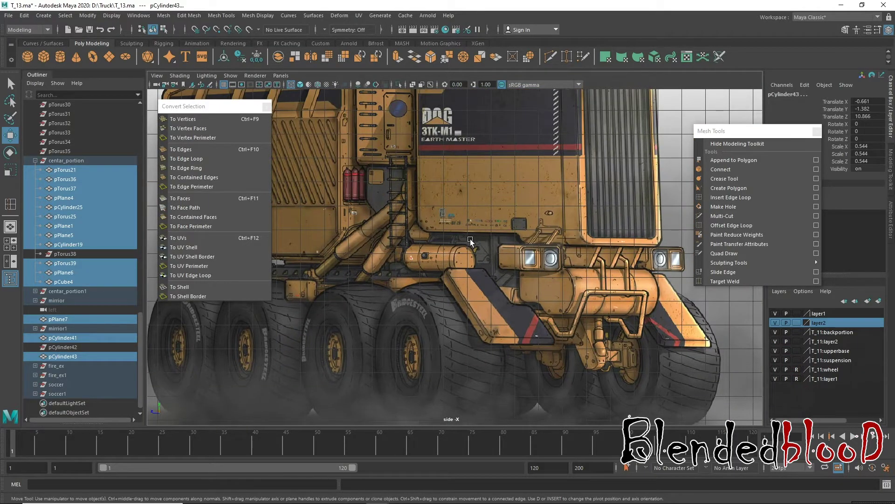
alt+middle_drag(453, 245, 547, 262)
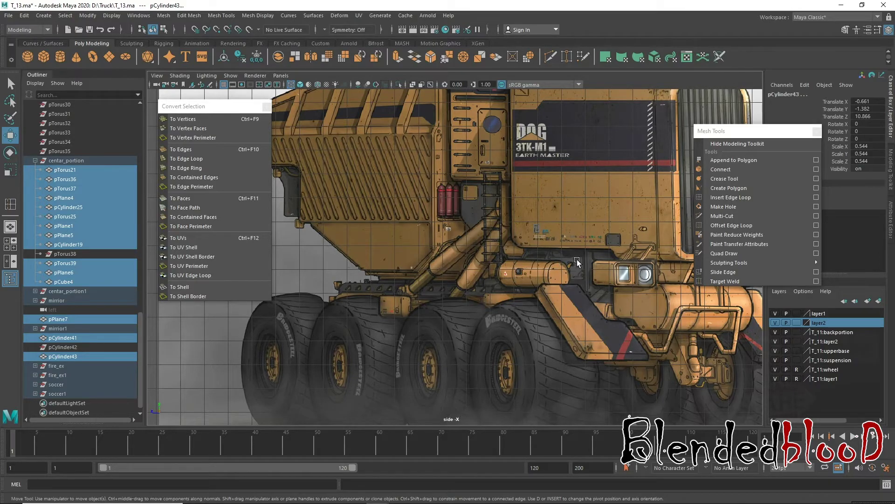
alt+middle_drag(536, 281, 563, 329)
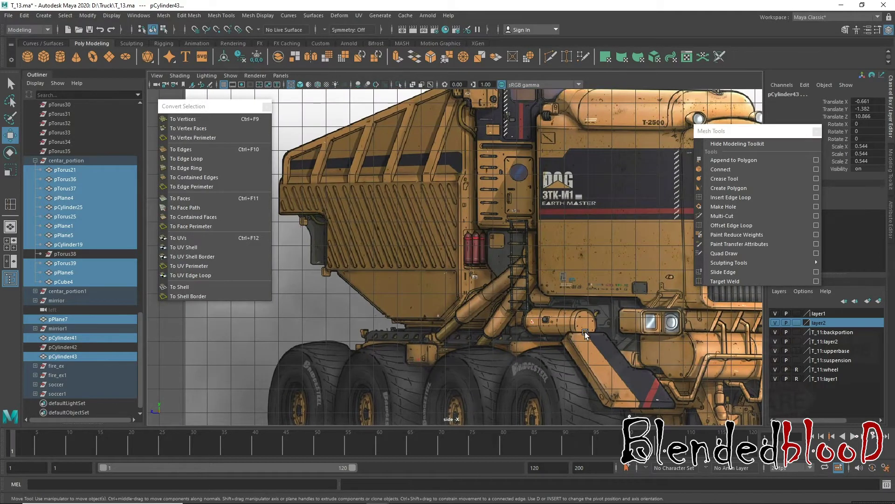
alt+right_drag(585, 332, 544, 307)
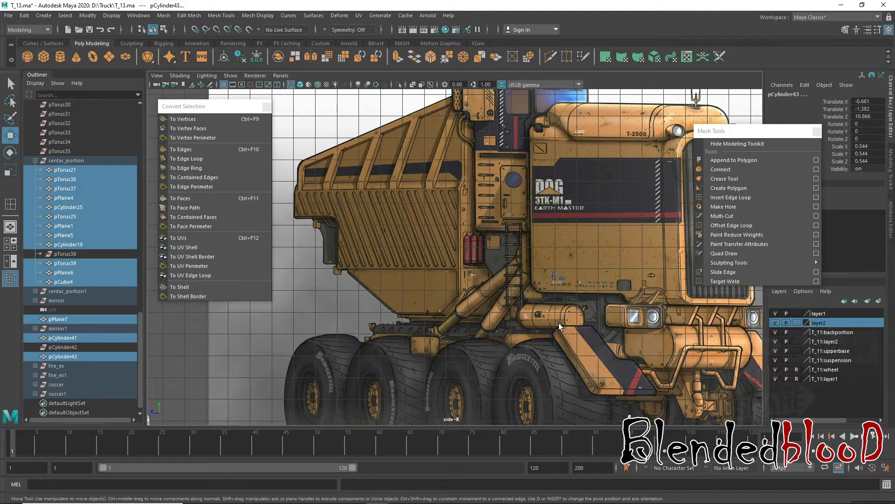
mouse_move(569, 331)
alt+right_down()
mouse_move(536, 319)
mouse_move(574, 309)
mouse_move(535, 290)
mouse_move(573, 303)
mouse_move(561, 319)
alt+right_up()
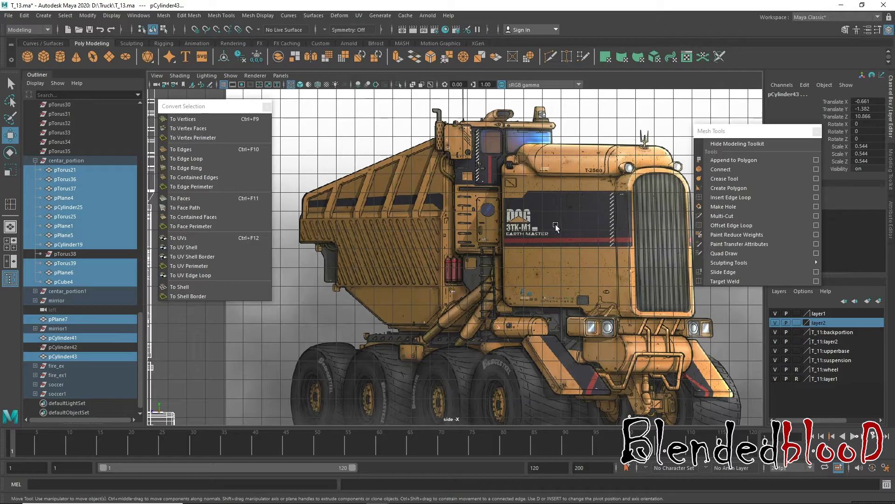
key(space)
key(space)
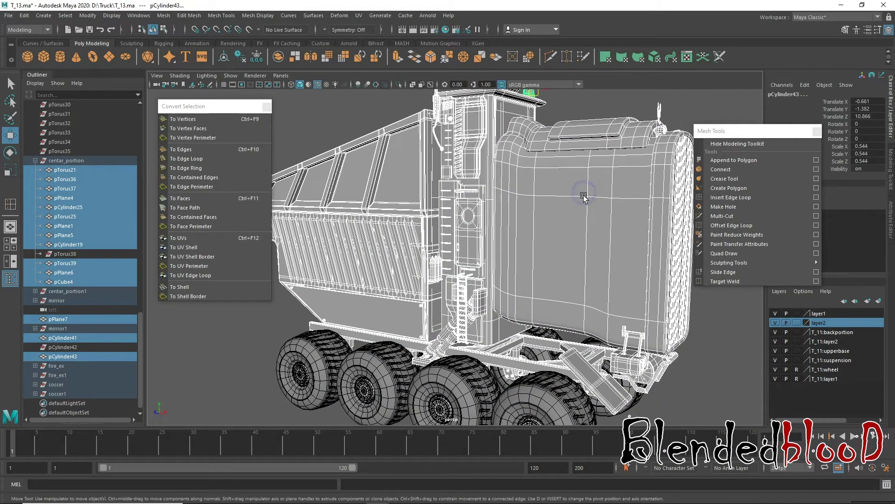
- Deselect everything, view the truck from the front three-quarter, and close the Convert Selection and Mesh Tools panels
scroll(583, 196, down, 3)
scroll(586, 245, down, 3)
scroll(616, 234, down, 1)
click(648, 223)
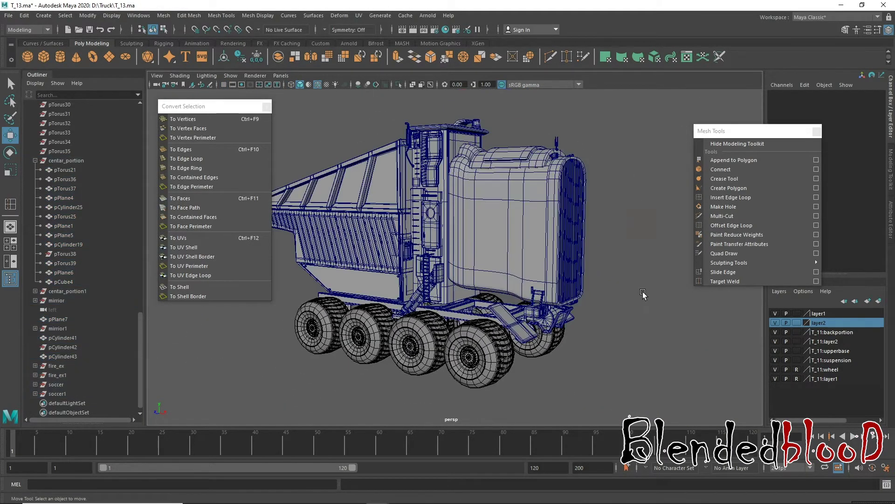
mouse_move(643, 293)
alt+mouse_down()
mouse_move(592, 304)
mouse_move(516, 301)
mouse_move(651, 294)
mouse_move(559, 299)
mouse_move(620, 310)
mouse_move(513, 280)
mouse_move(385, 182)
alt+mouse_up()
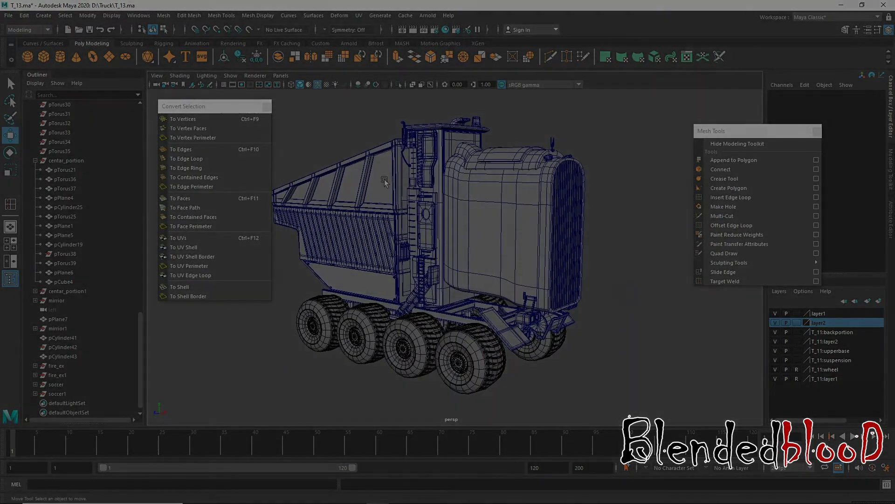
click(266, 106)
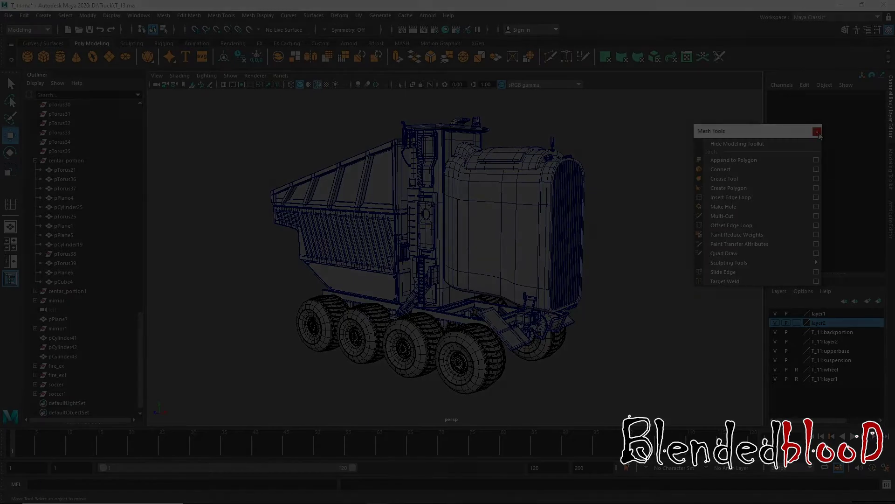
click(817, 132)
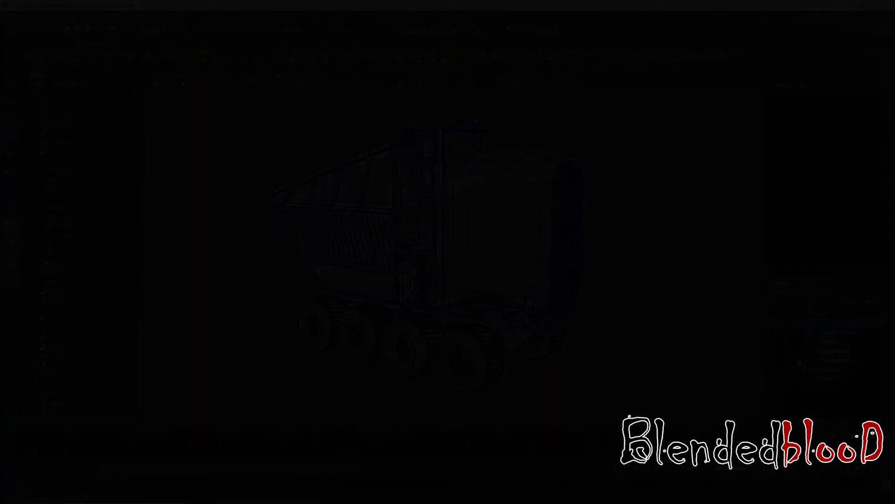